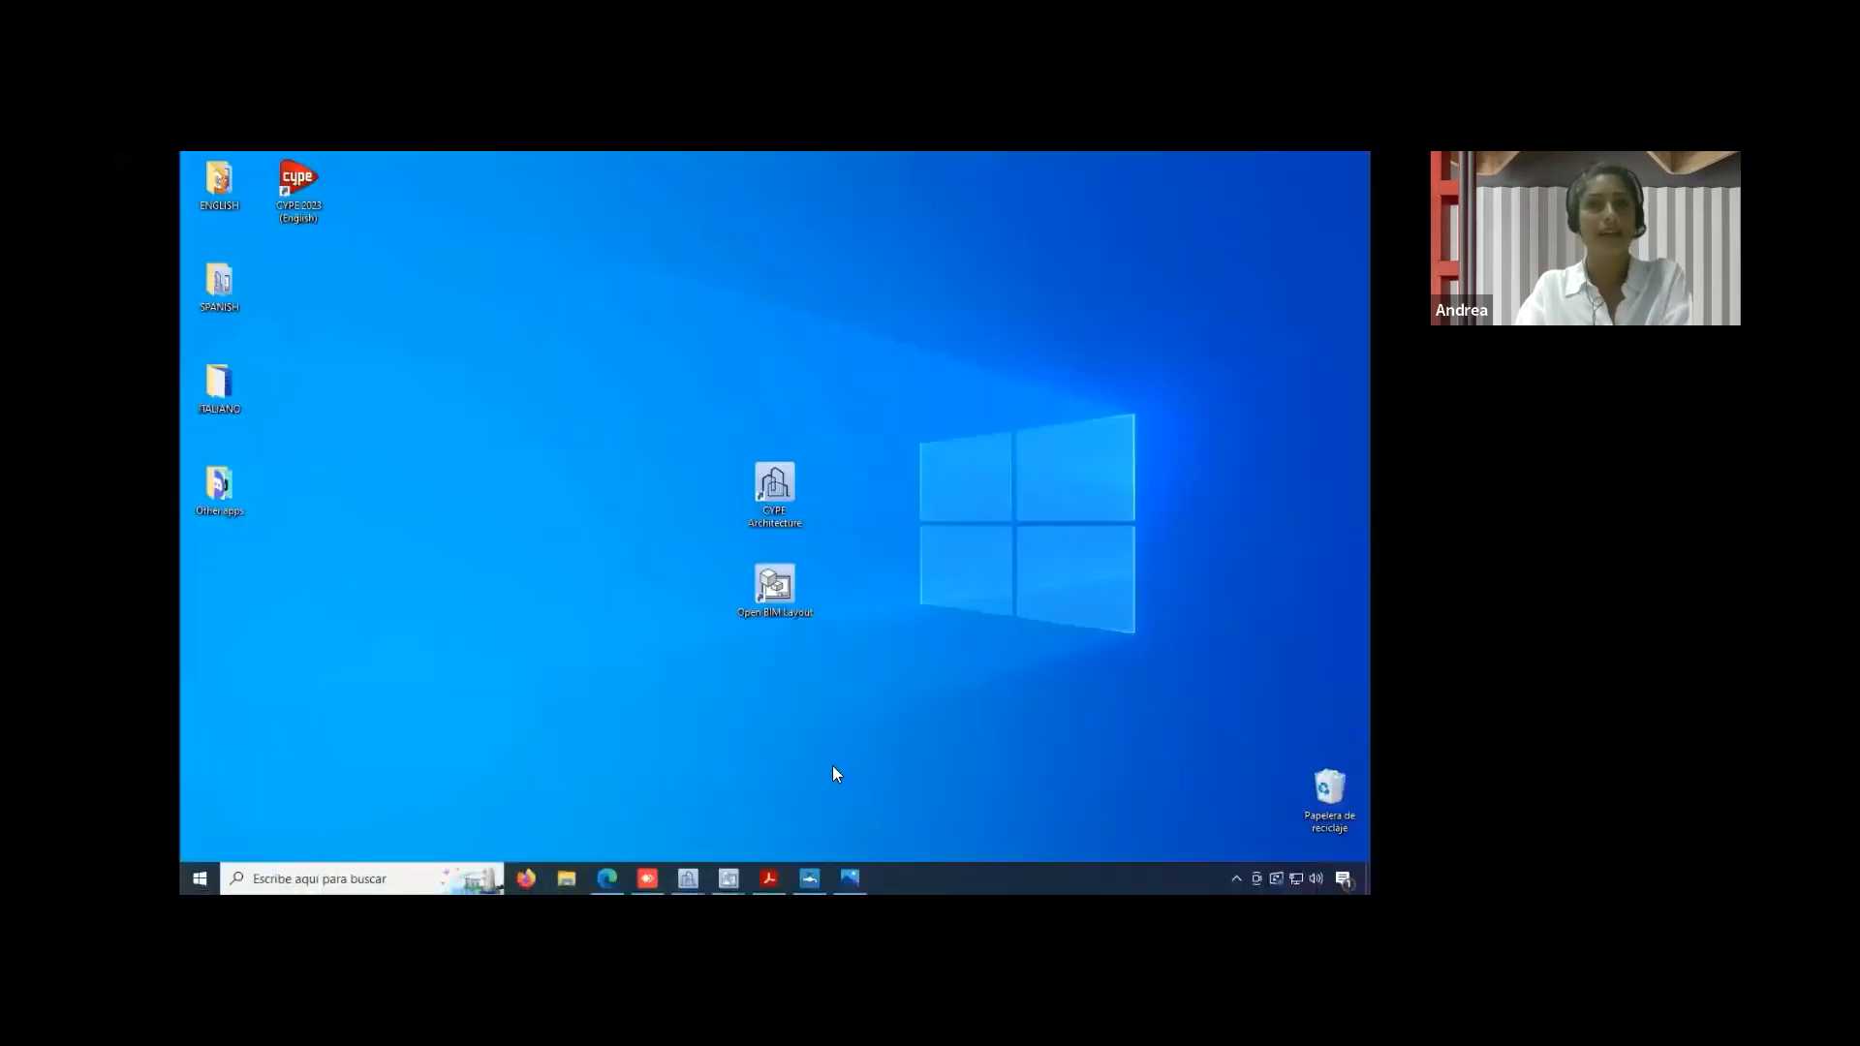
# - Review the BIMserver.center projects, the CYPE Architecture and Open BIM Layout store pages, and the CYPE Architecture product page in the browser
pyautogui.click(598, 872)
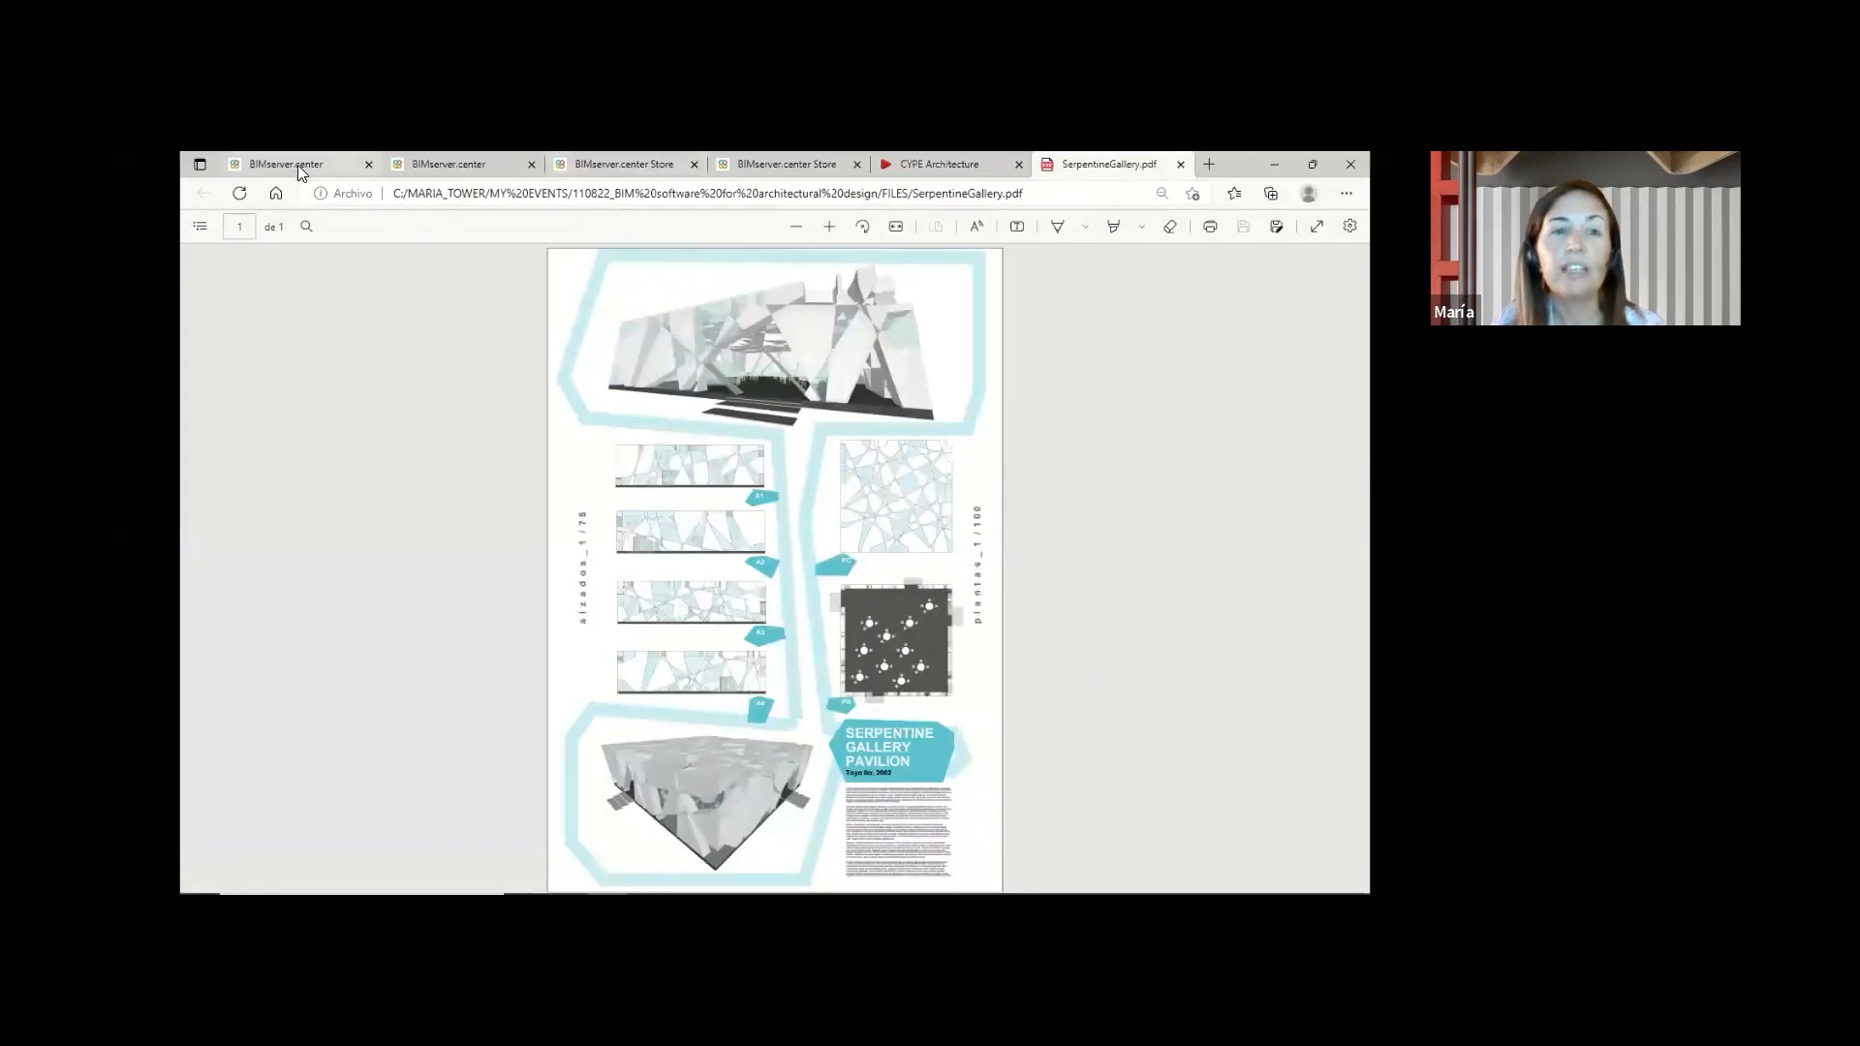
pyautogui.click(467, 163)
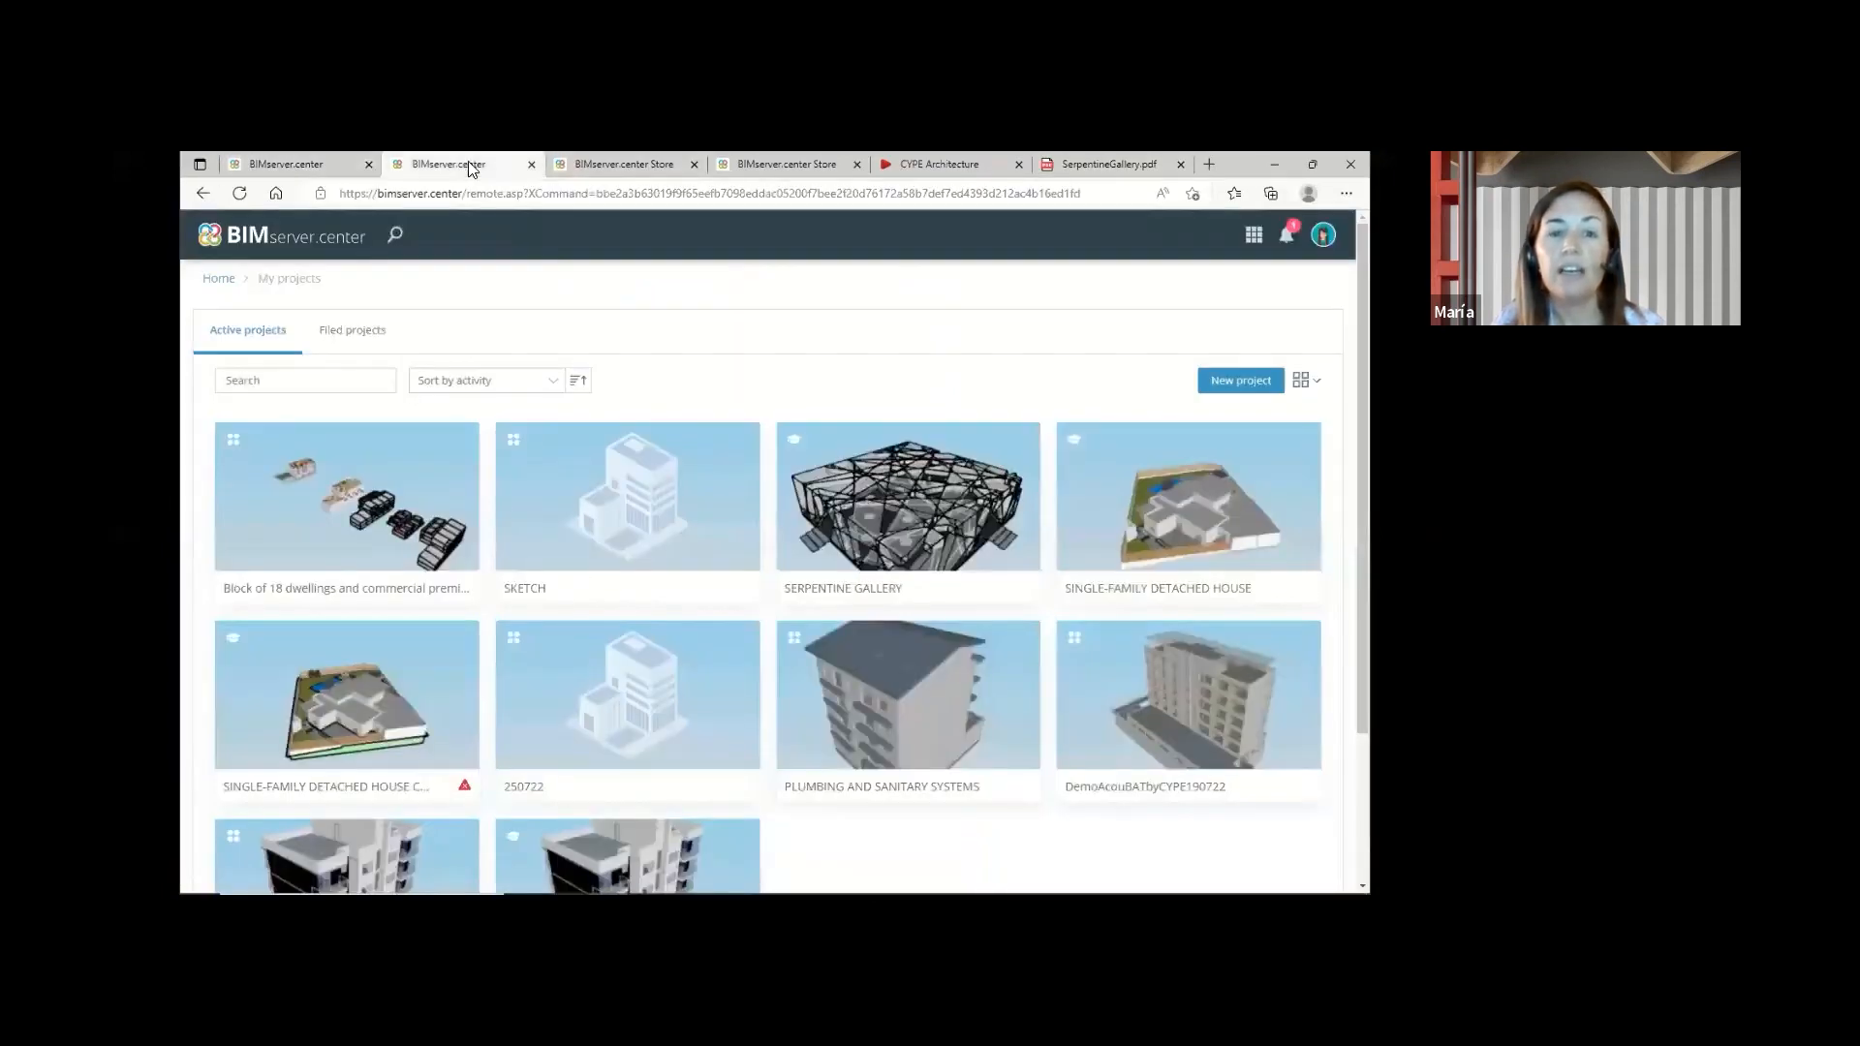
pyautogui.click(612, 164)
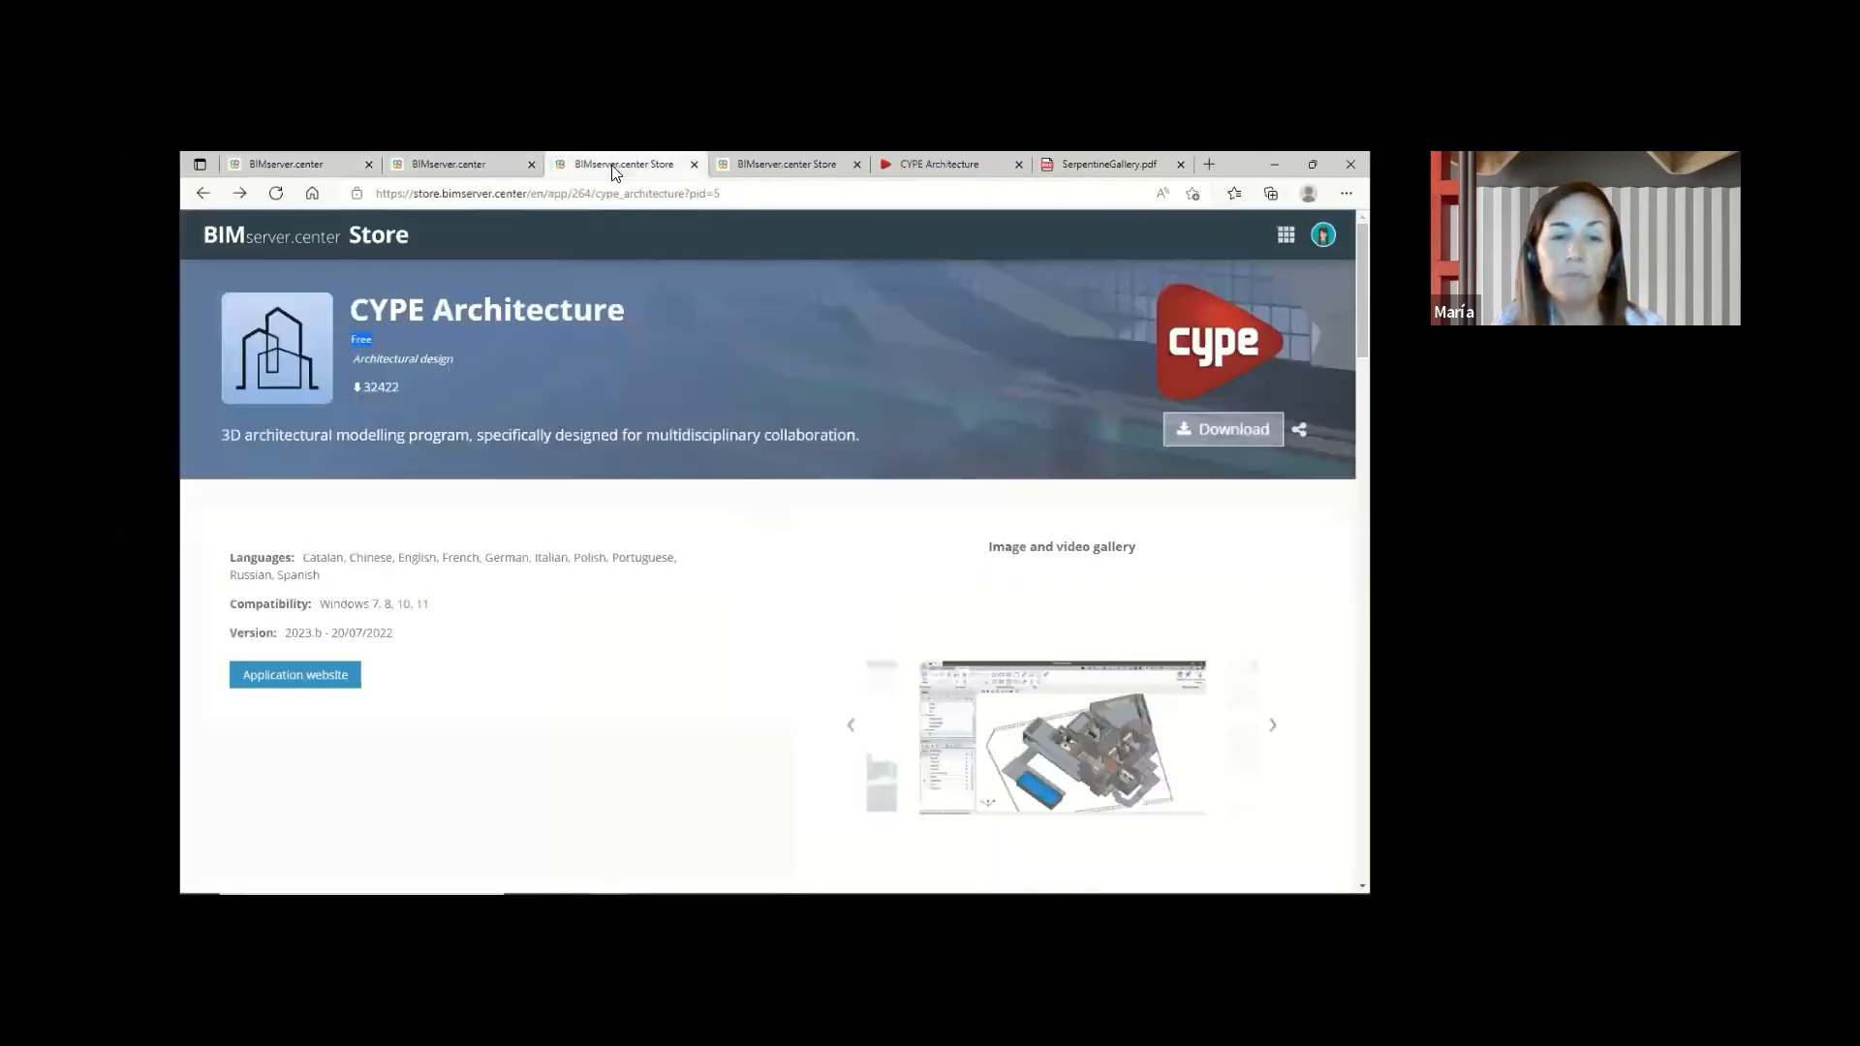
pyautogui.click(788, 163)
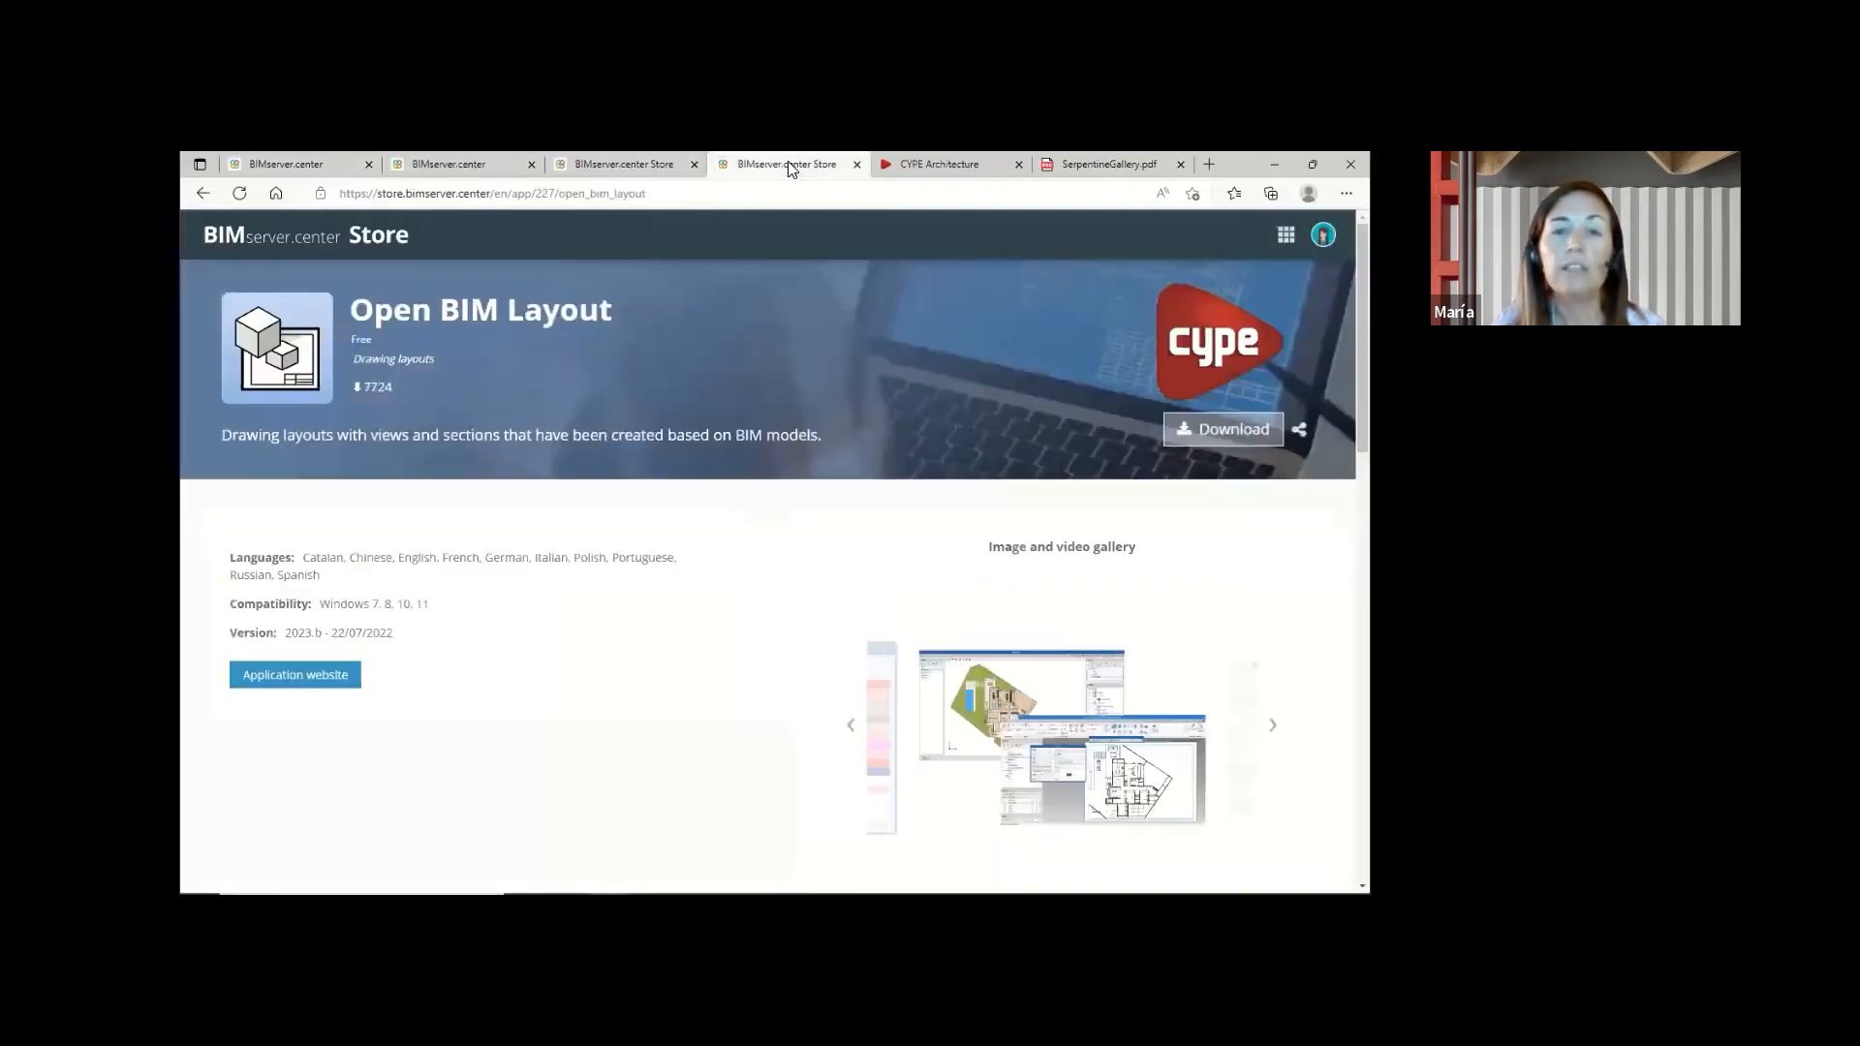
pyautogui.click(945, 163)
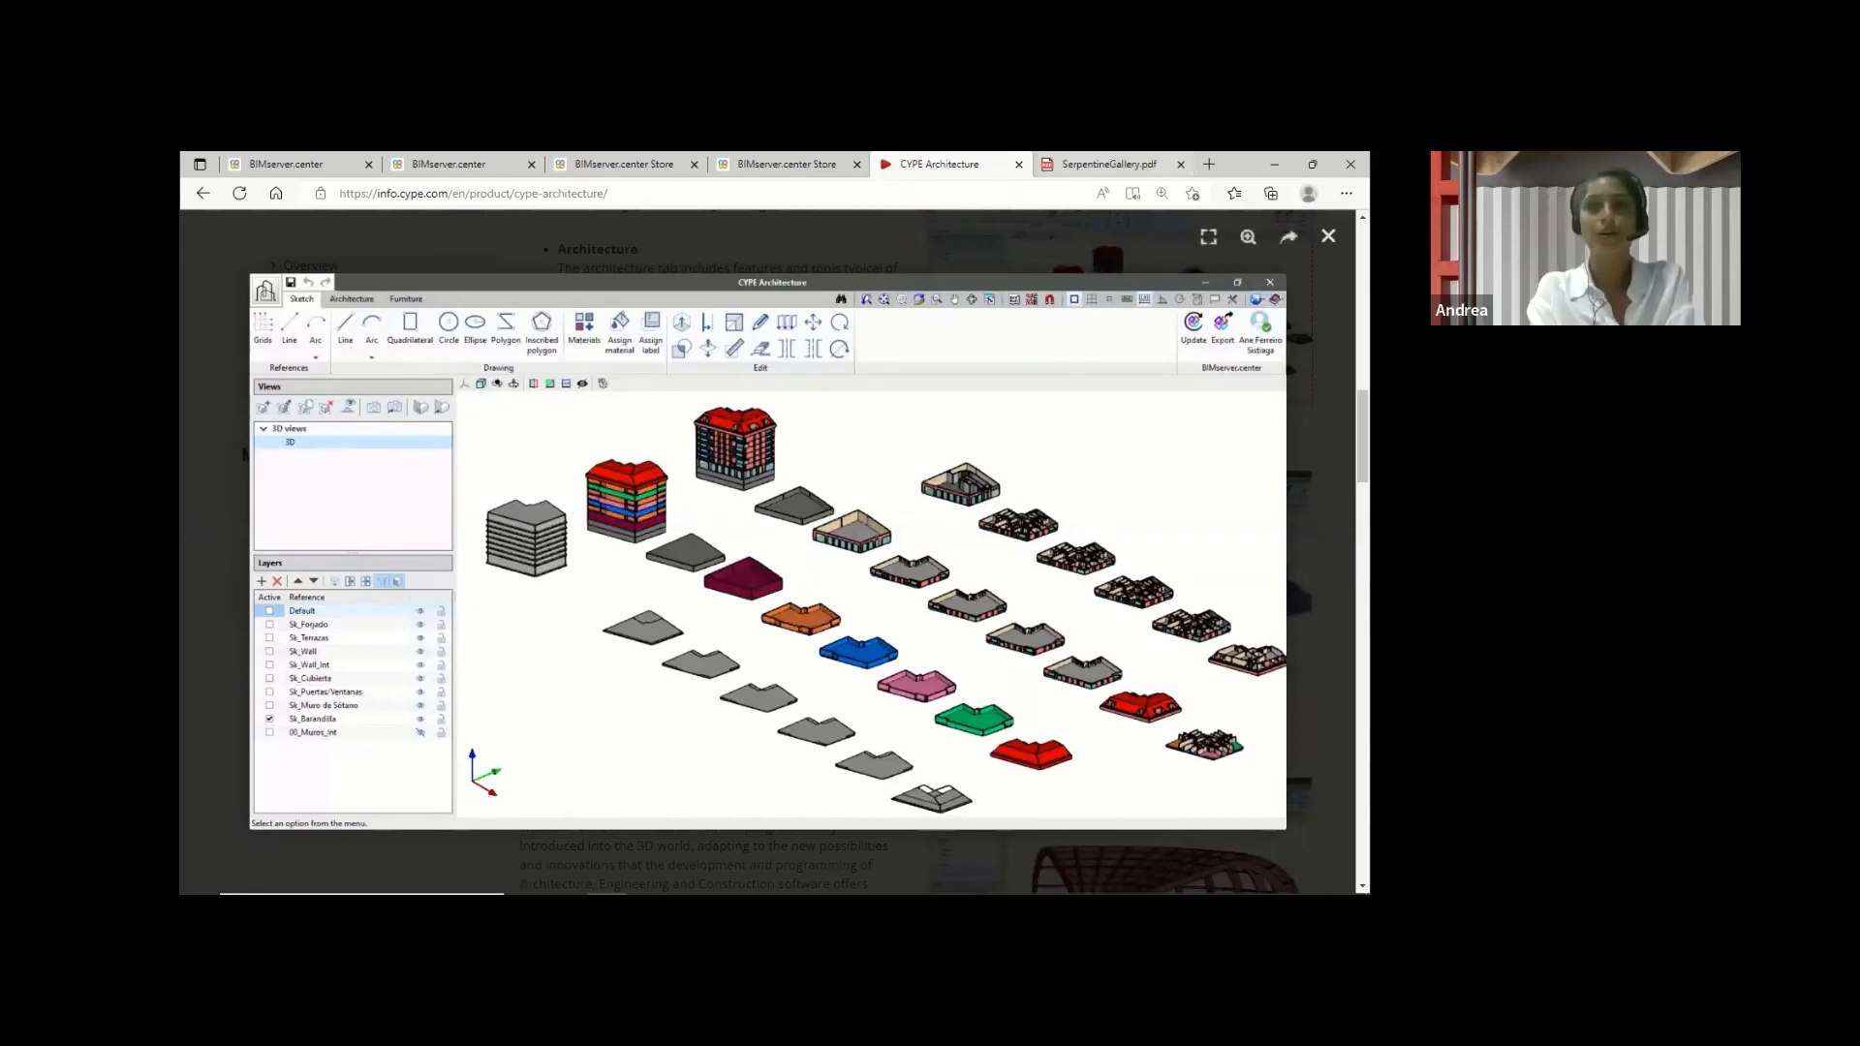
# - Minimise the browser and switch to the CYPE Architecture window with the FromSketch model
pyautogui.click(1271, 166)
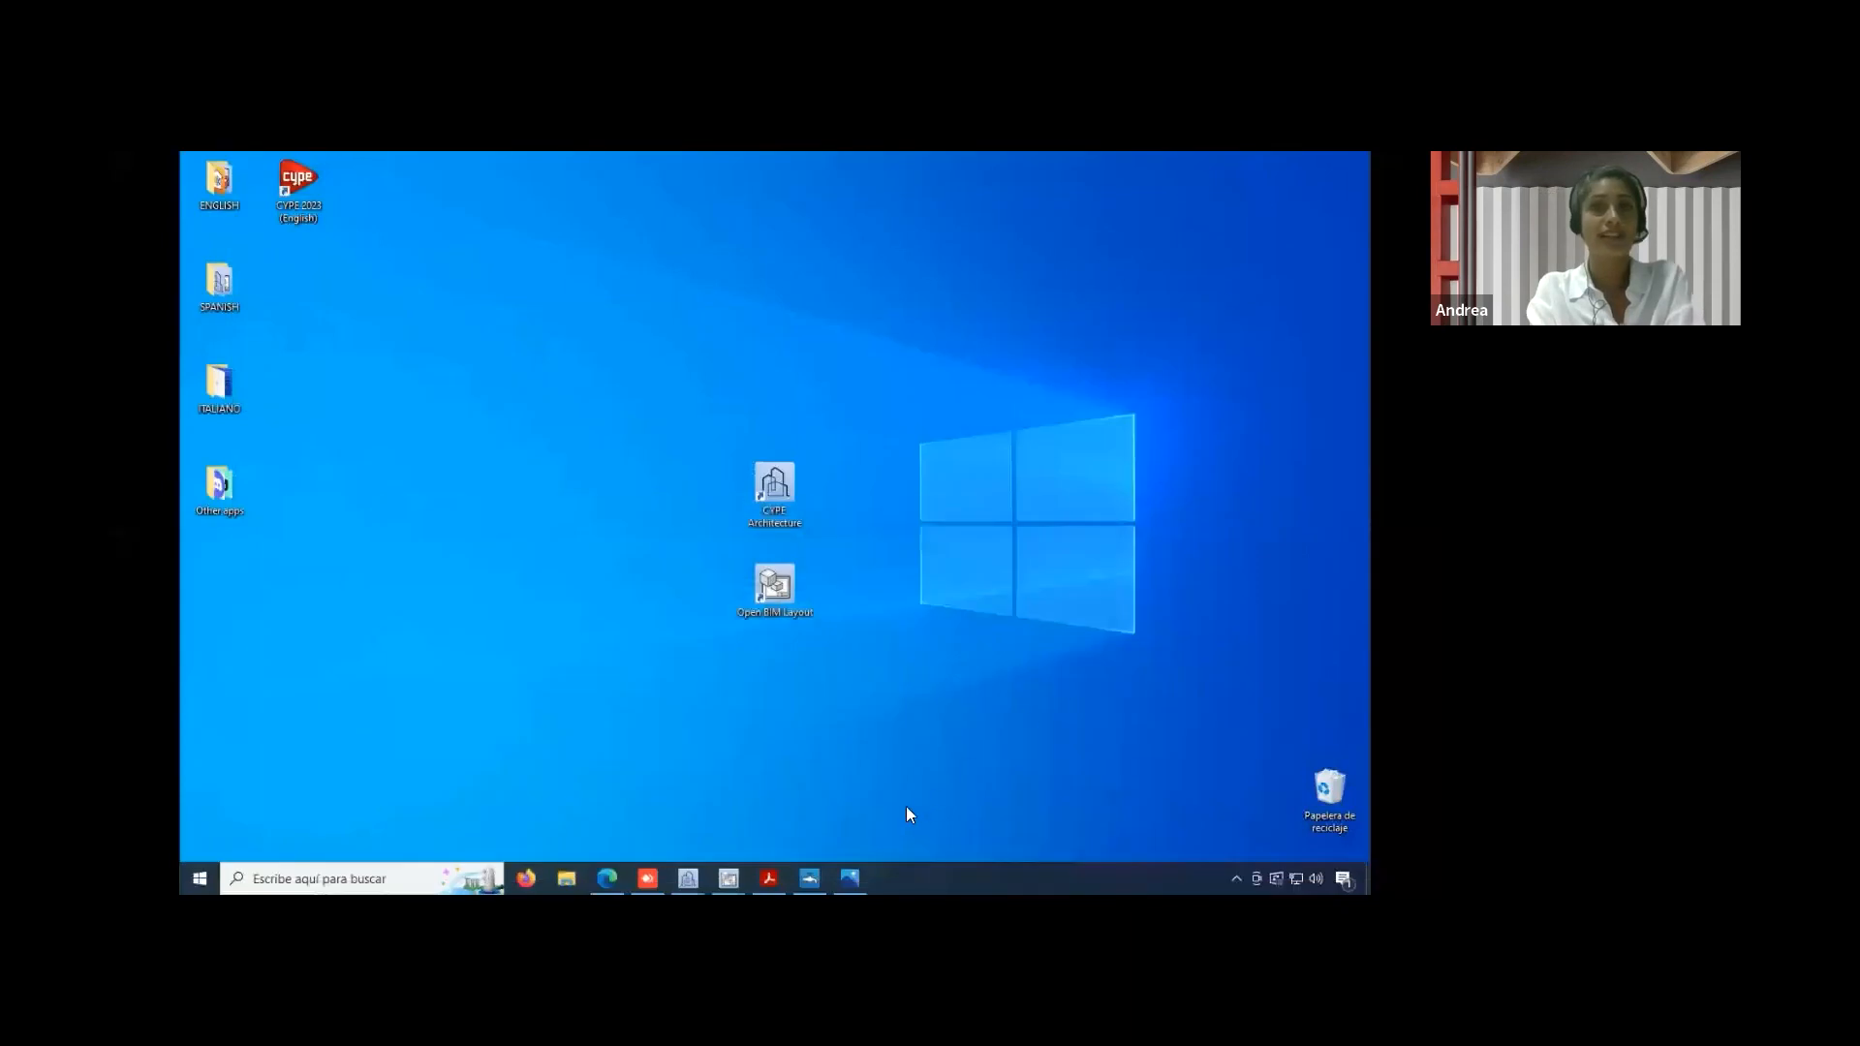
pyautogui.moveTo(686, 873)
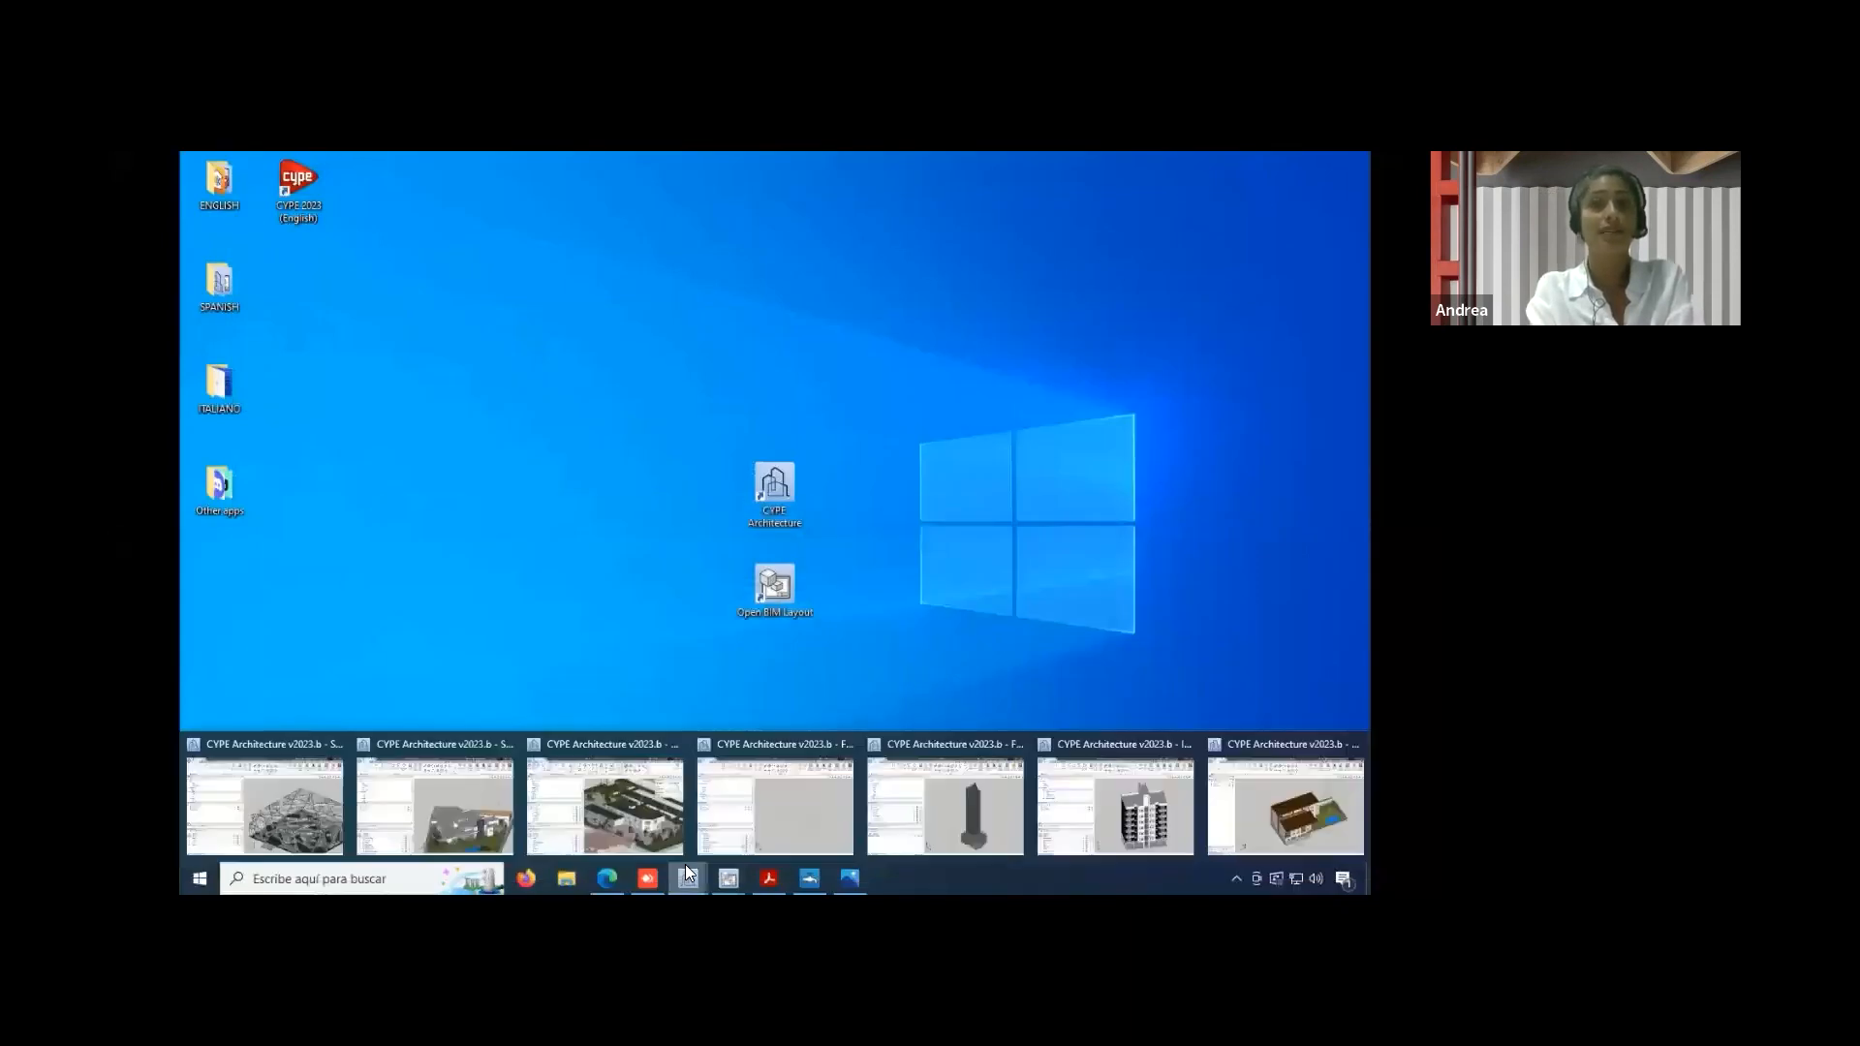
pyautogui.click(798, 825)
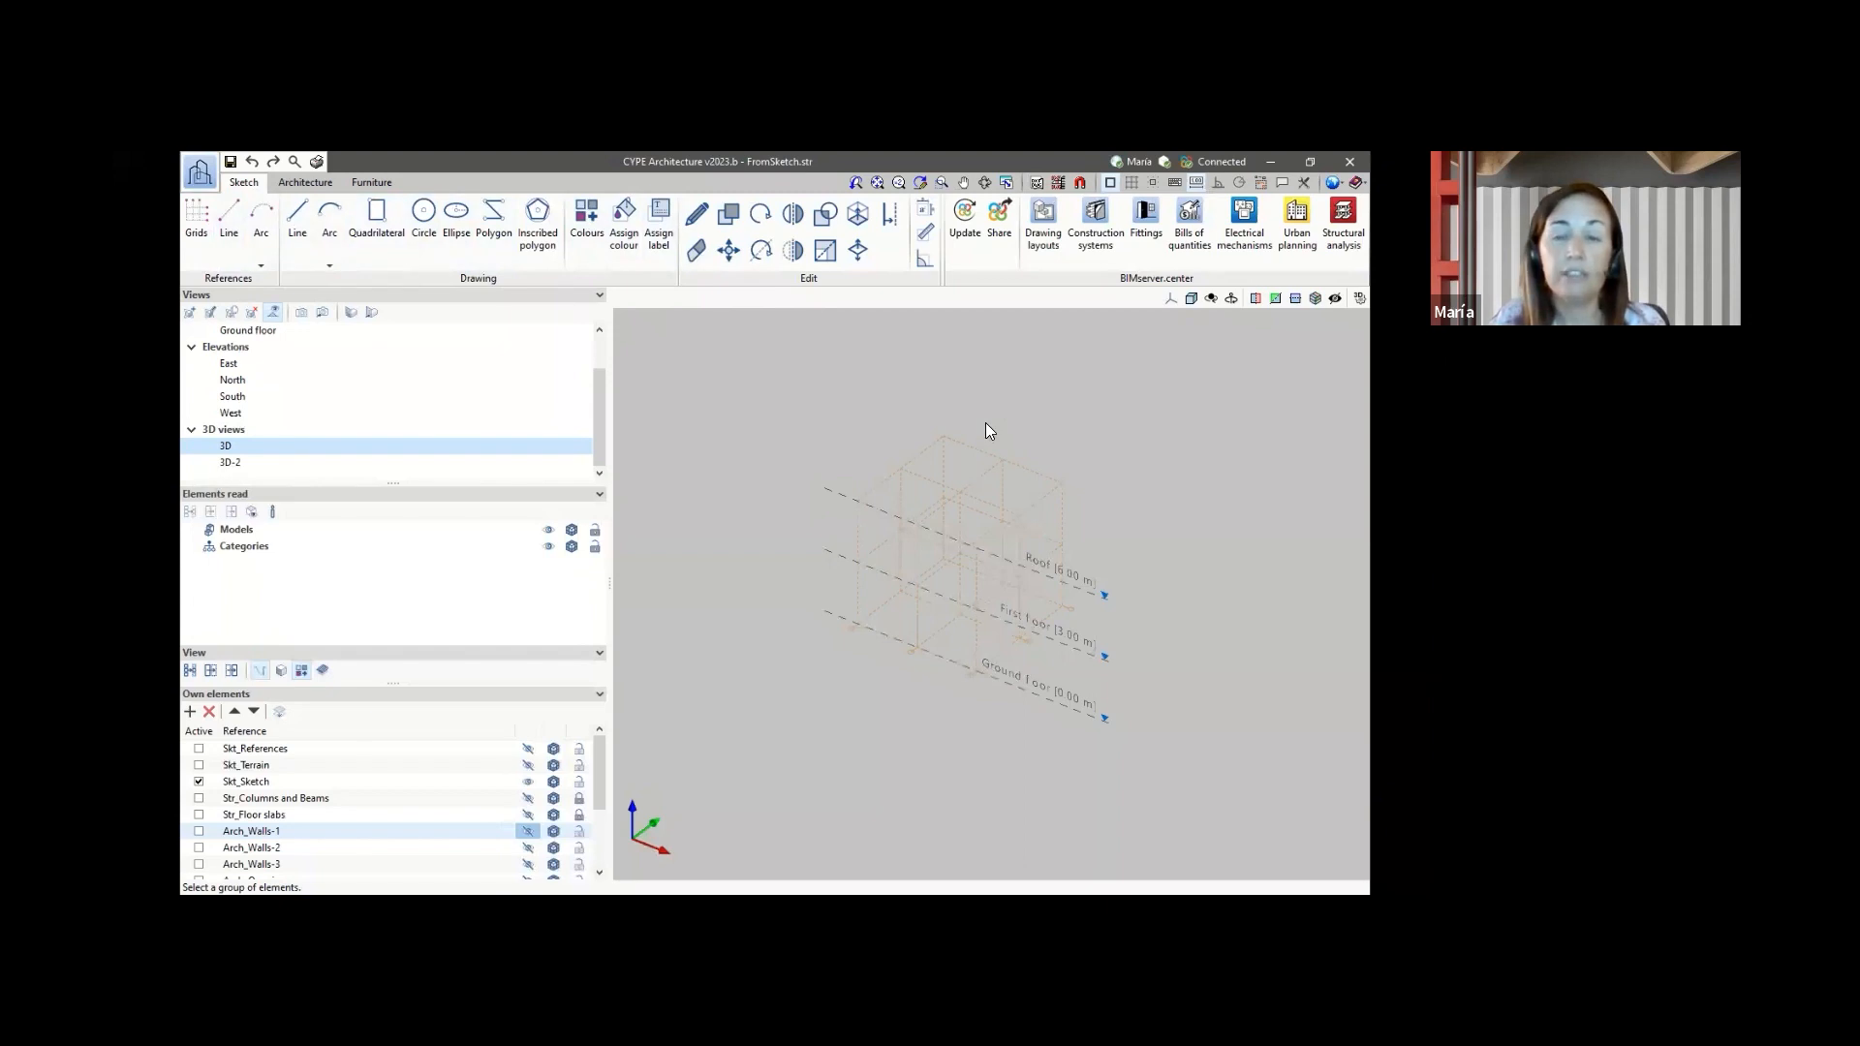
pyautogui.scroll(2, 985, 431)
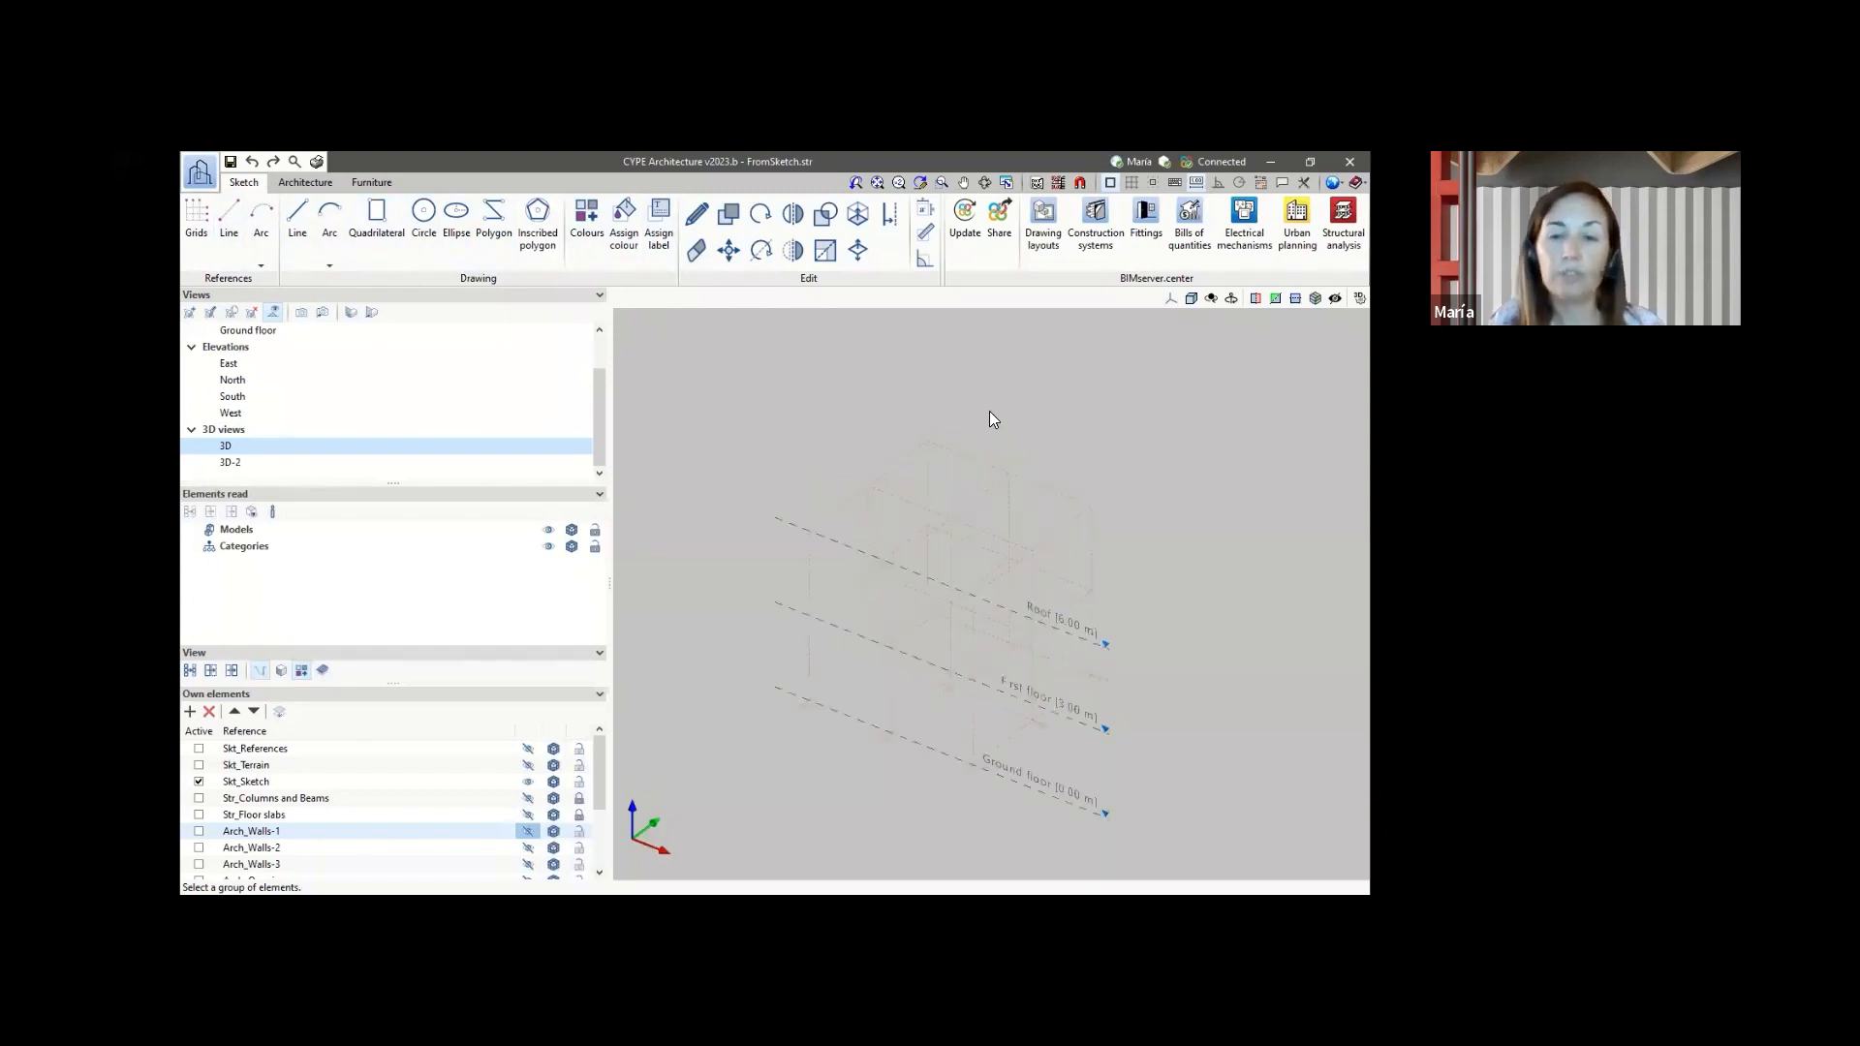
pyautogui.scroll(2, 909, 737)
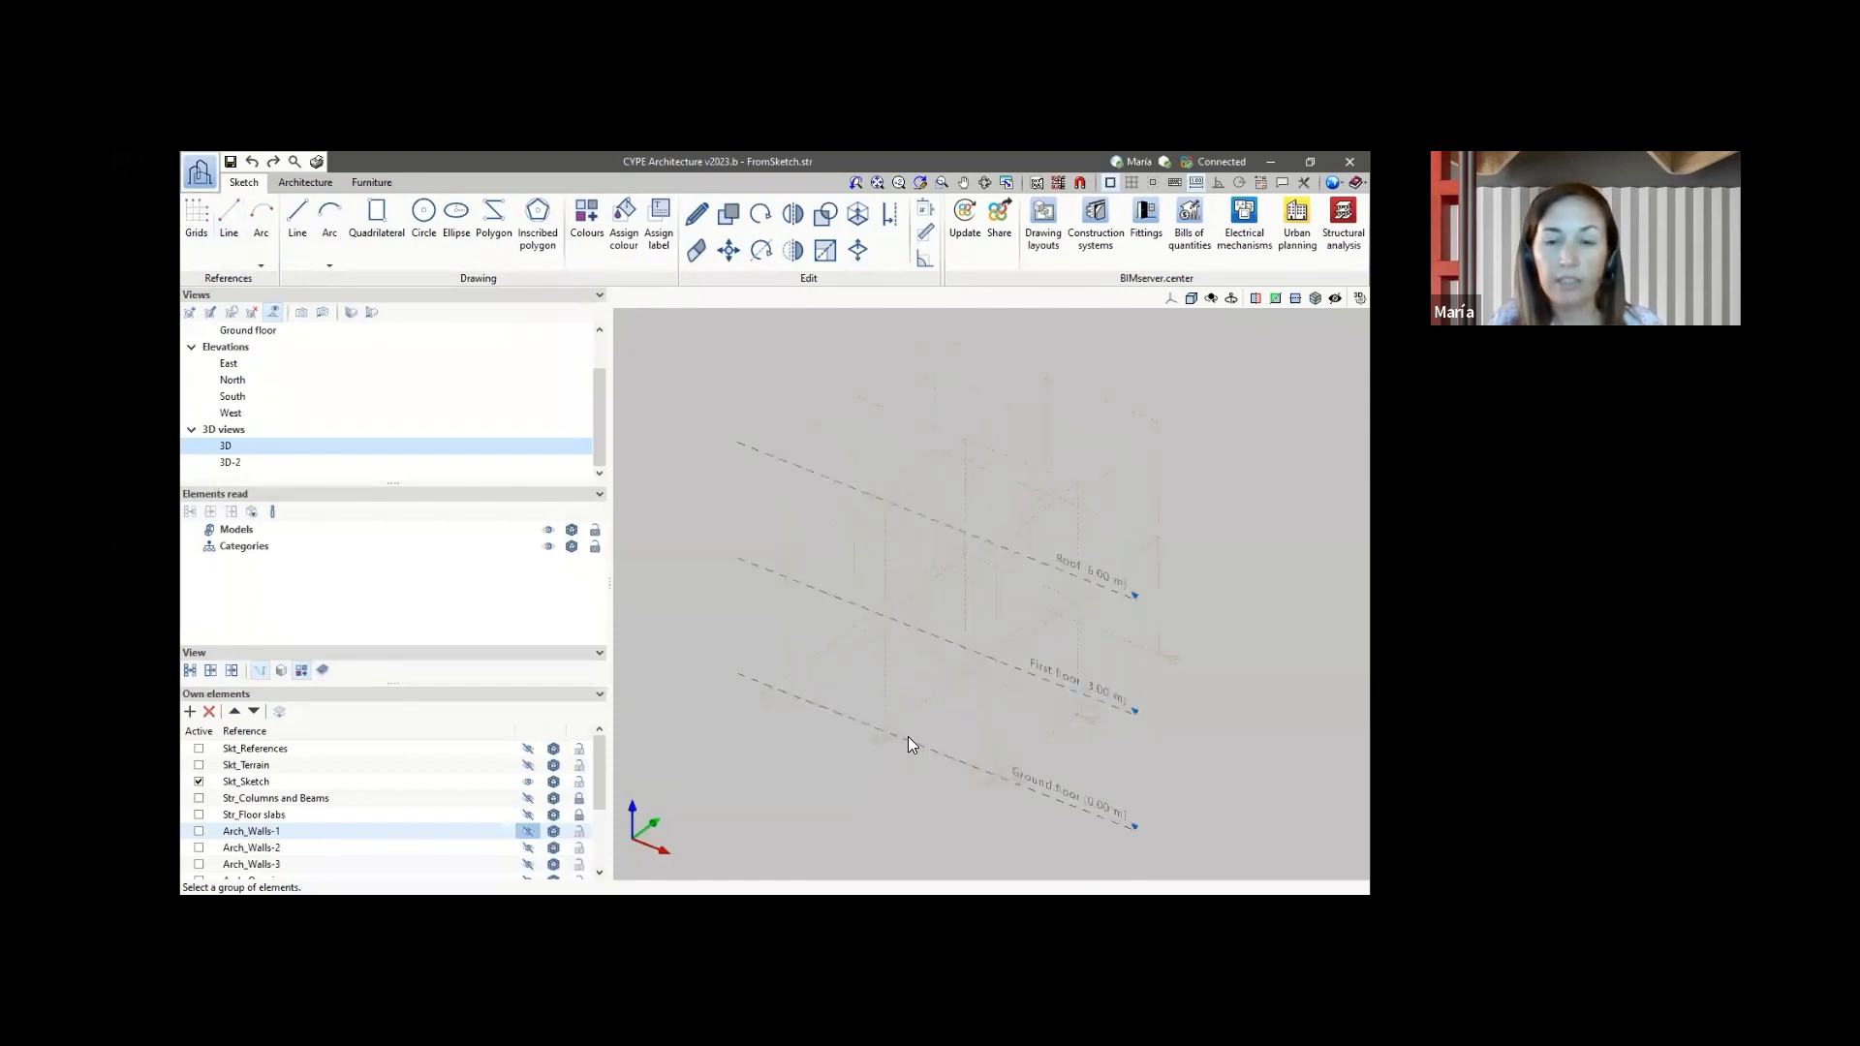
pyautogui.scroll(-1, 909, 736)
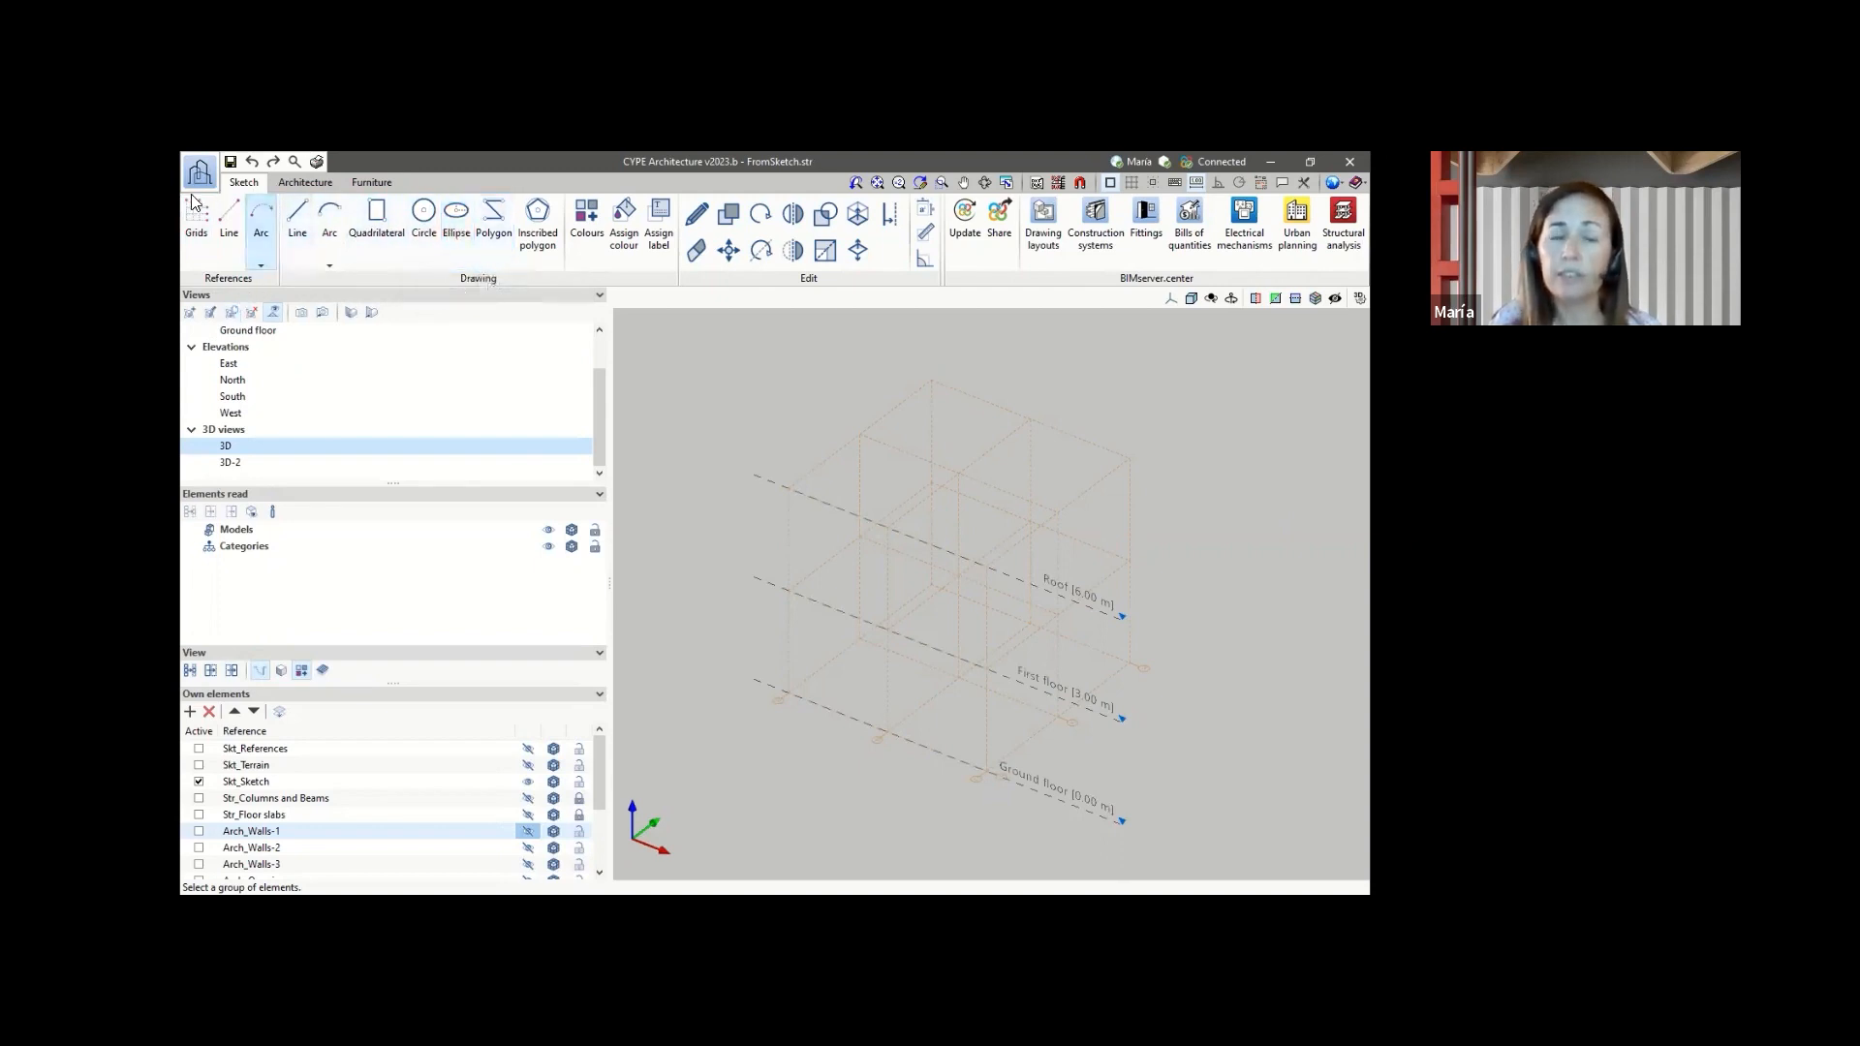
pyautogui.click(297, 233)
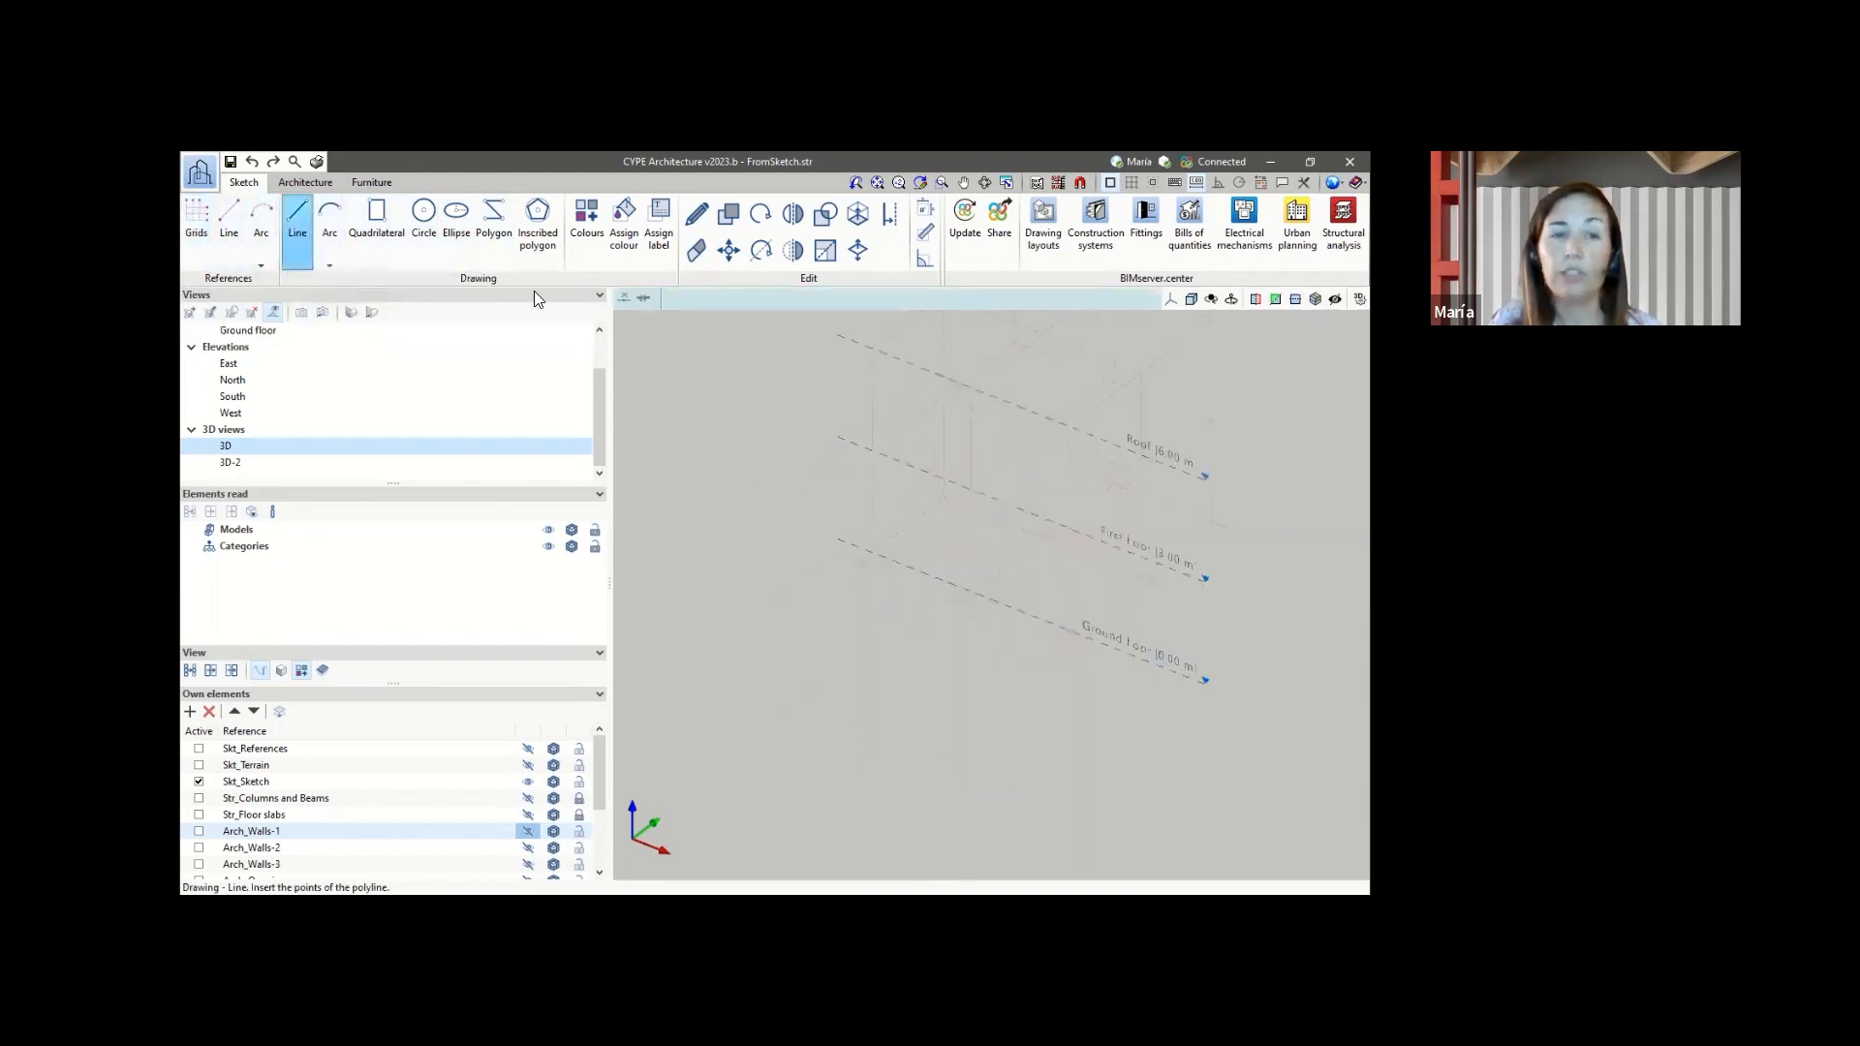
pyautogui.click(870, 551)
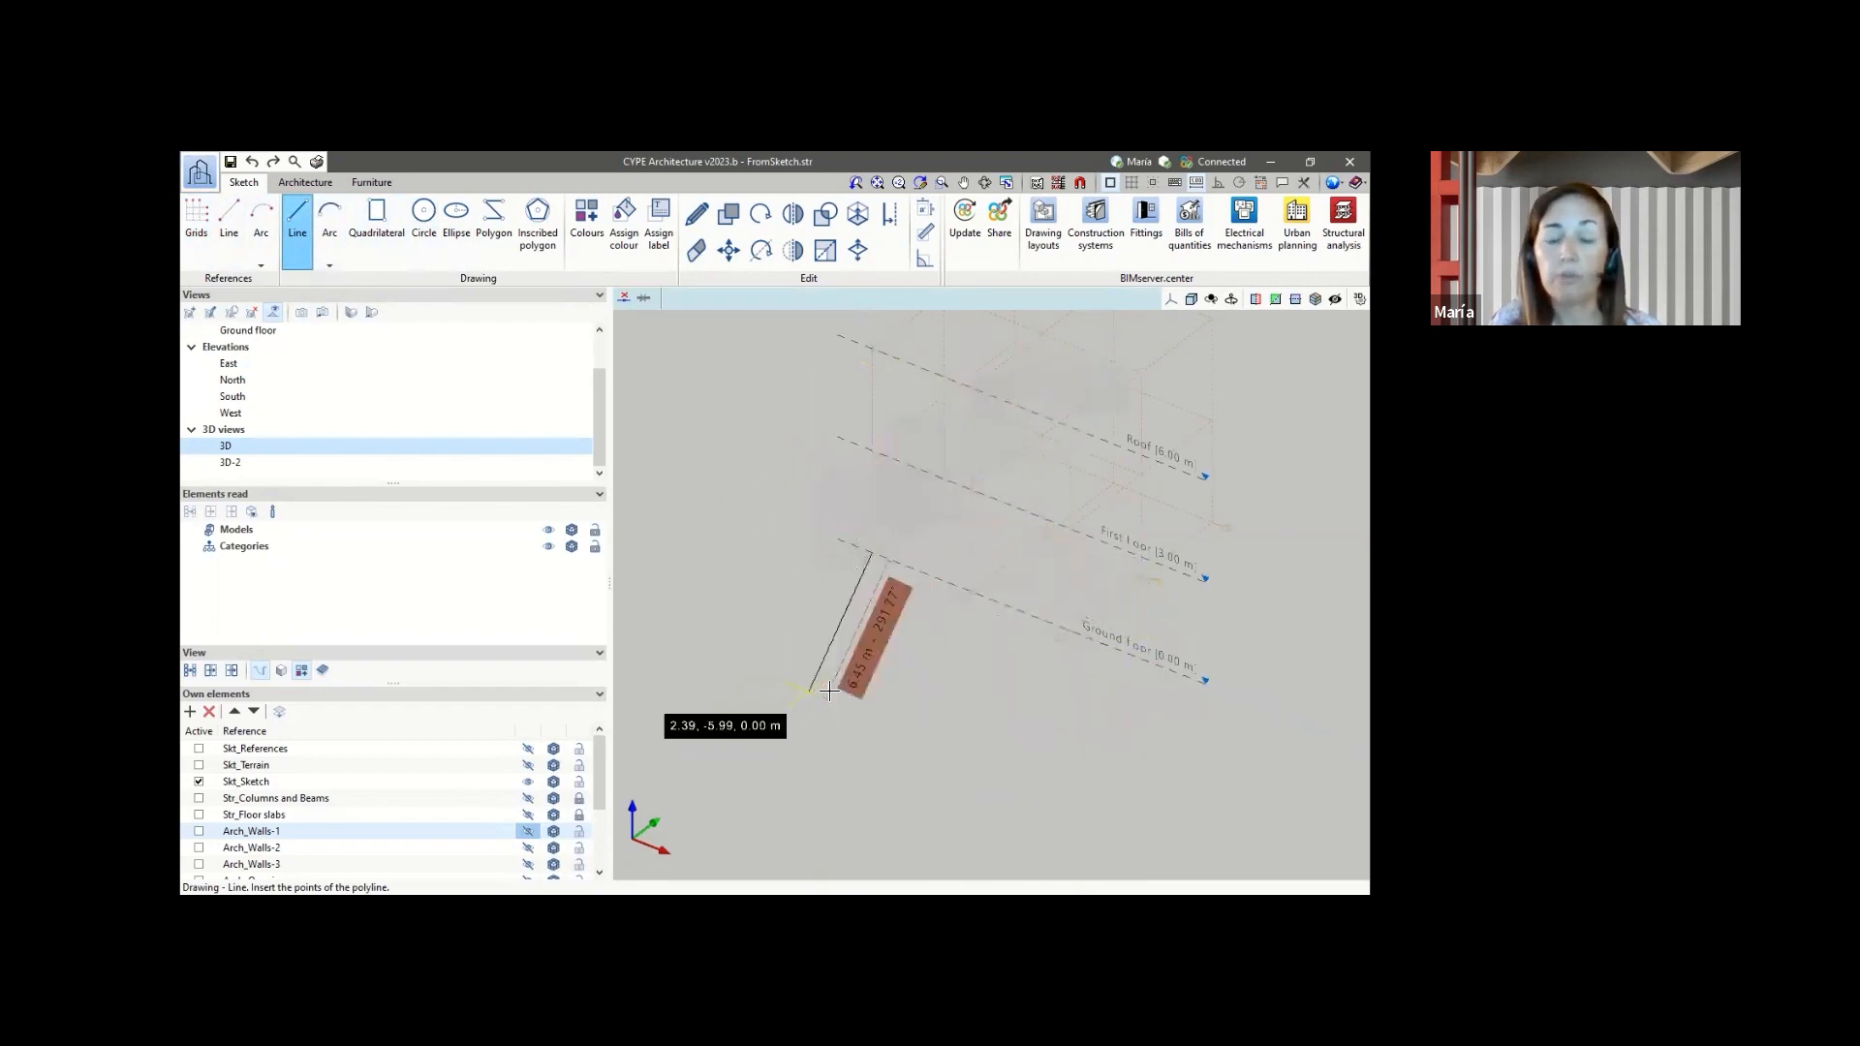
pyautogui.rightClick(833, 771)
# - Turn on the display of the sketch geometry in the 3D view of the house
pyautogui.scroll(-5, 834, 771)
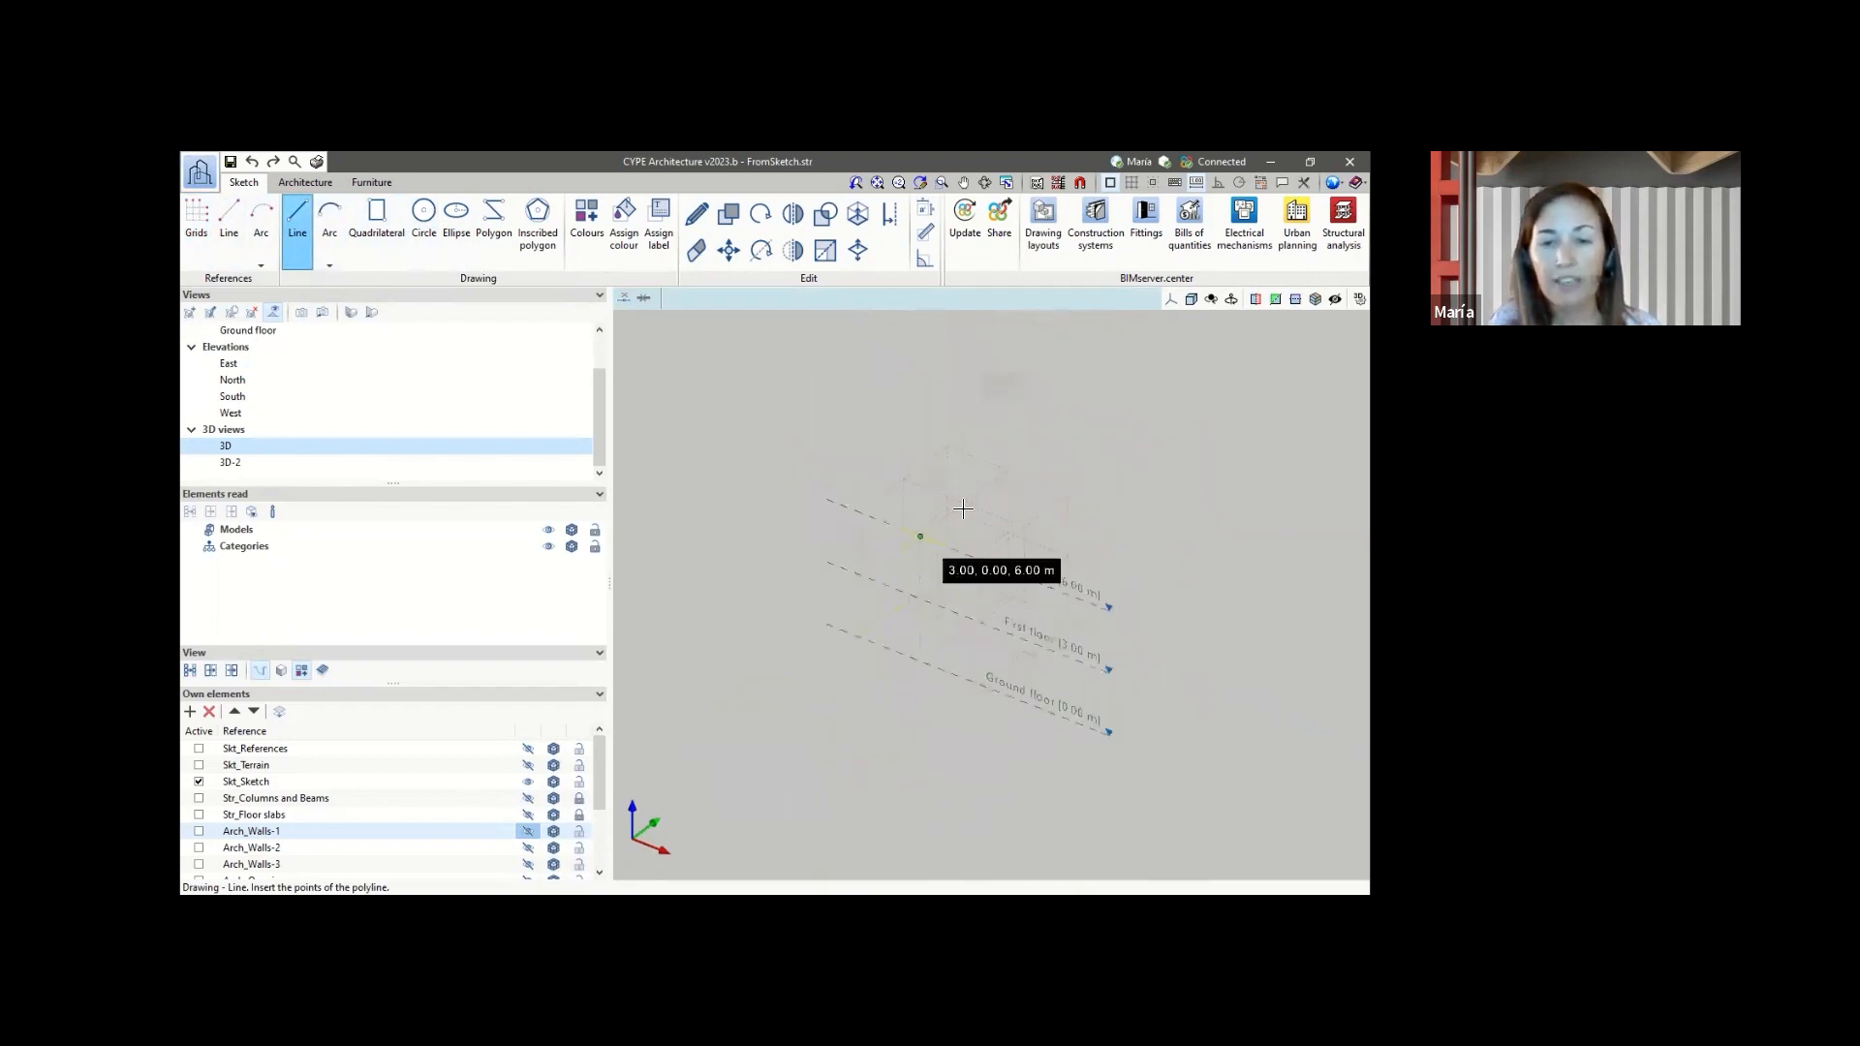
pyautogui.scroll(2, 1054, 490)
pyautogui.scroll(1, 1052, 496)
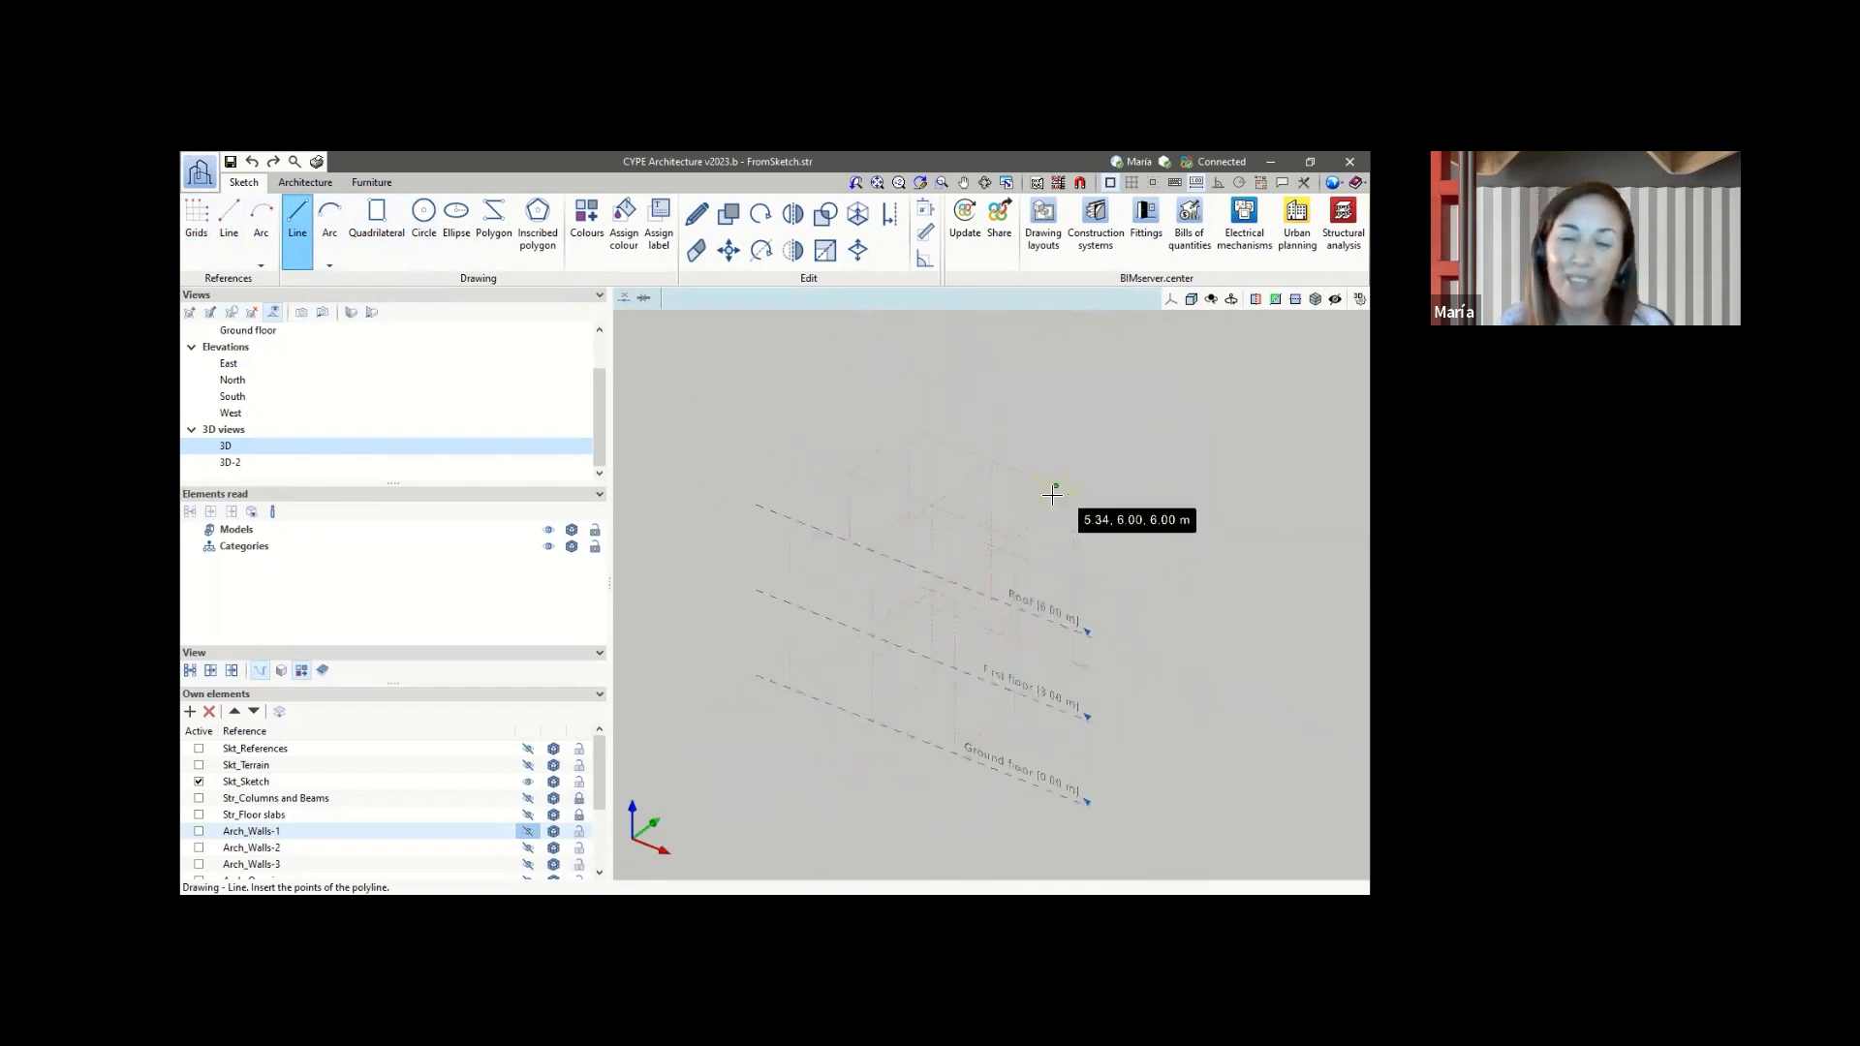
pyautogui.scroll(1, 1232, 581)
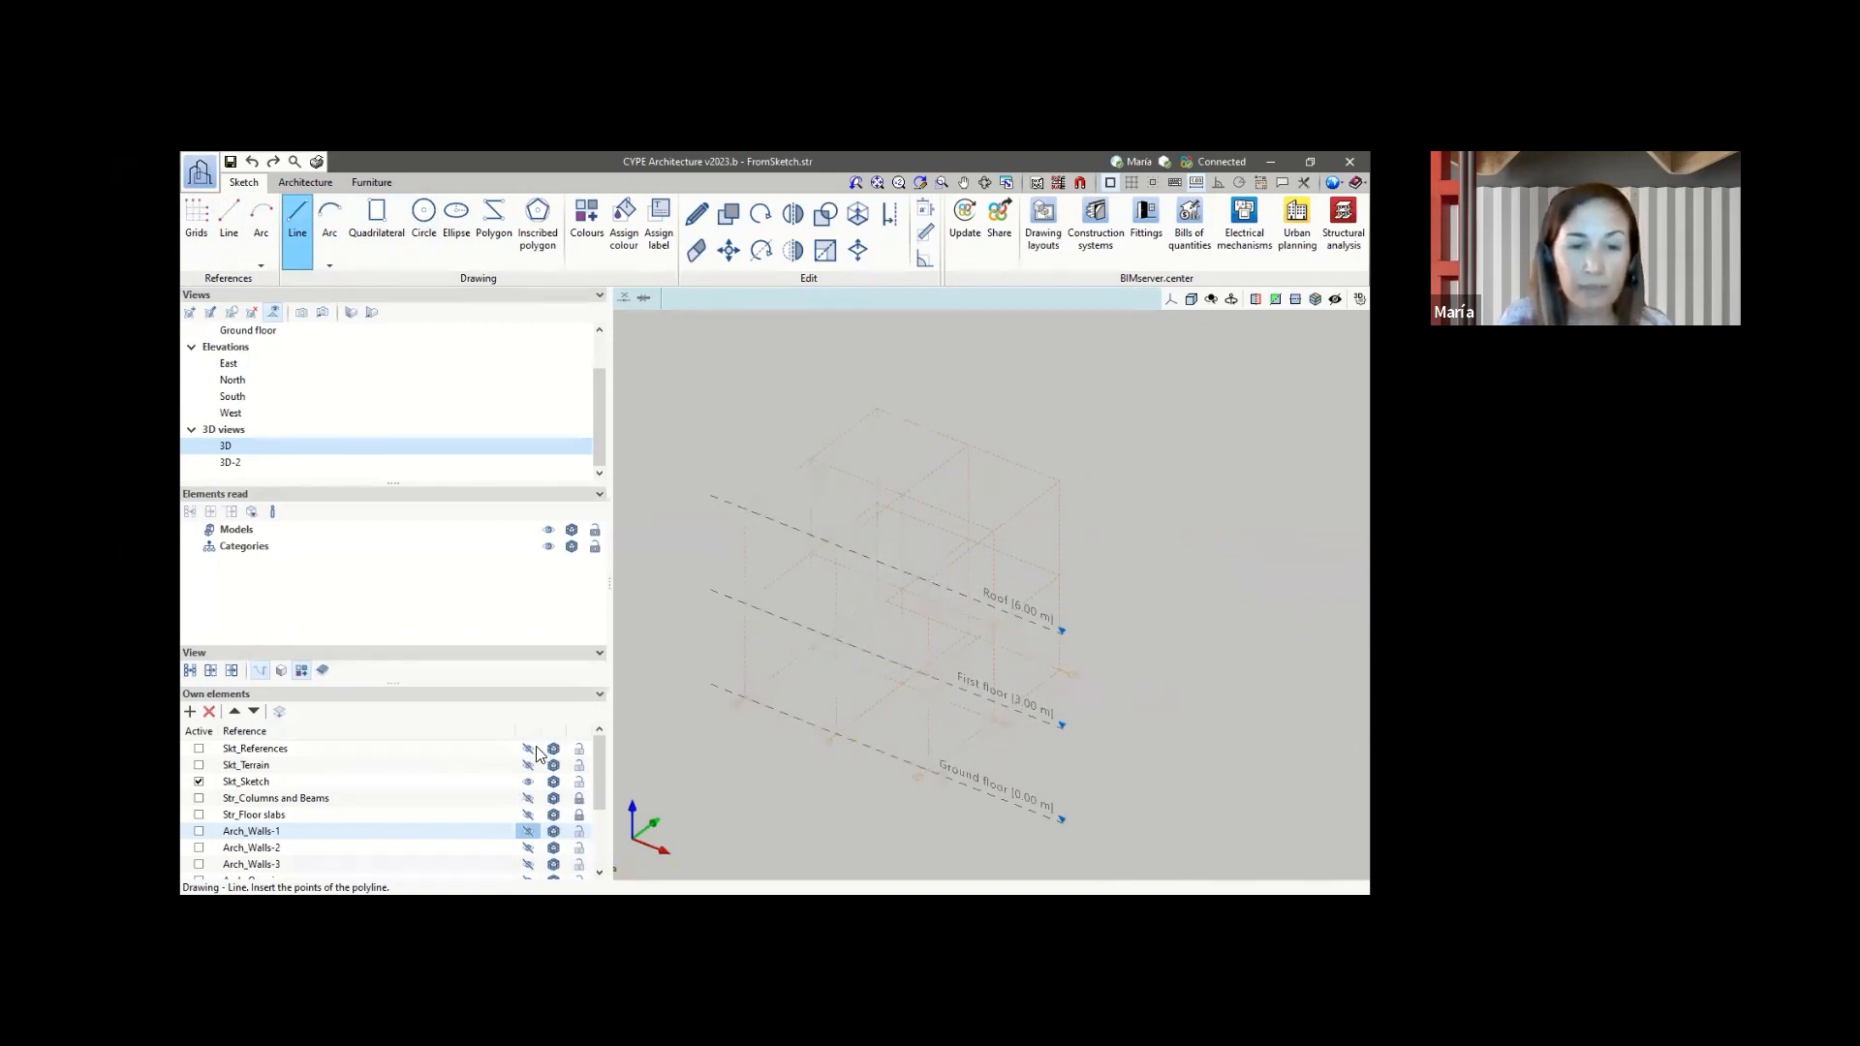
pyautogui.click(283, 670)
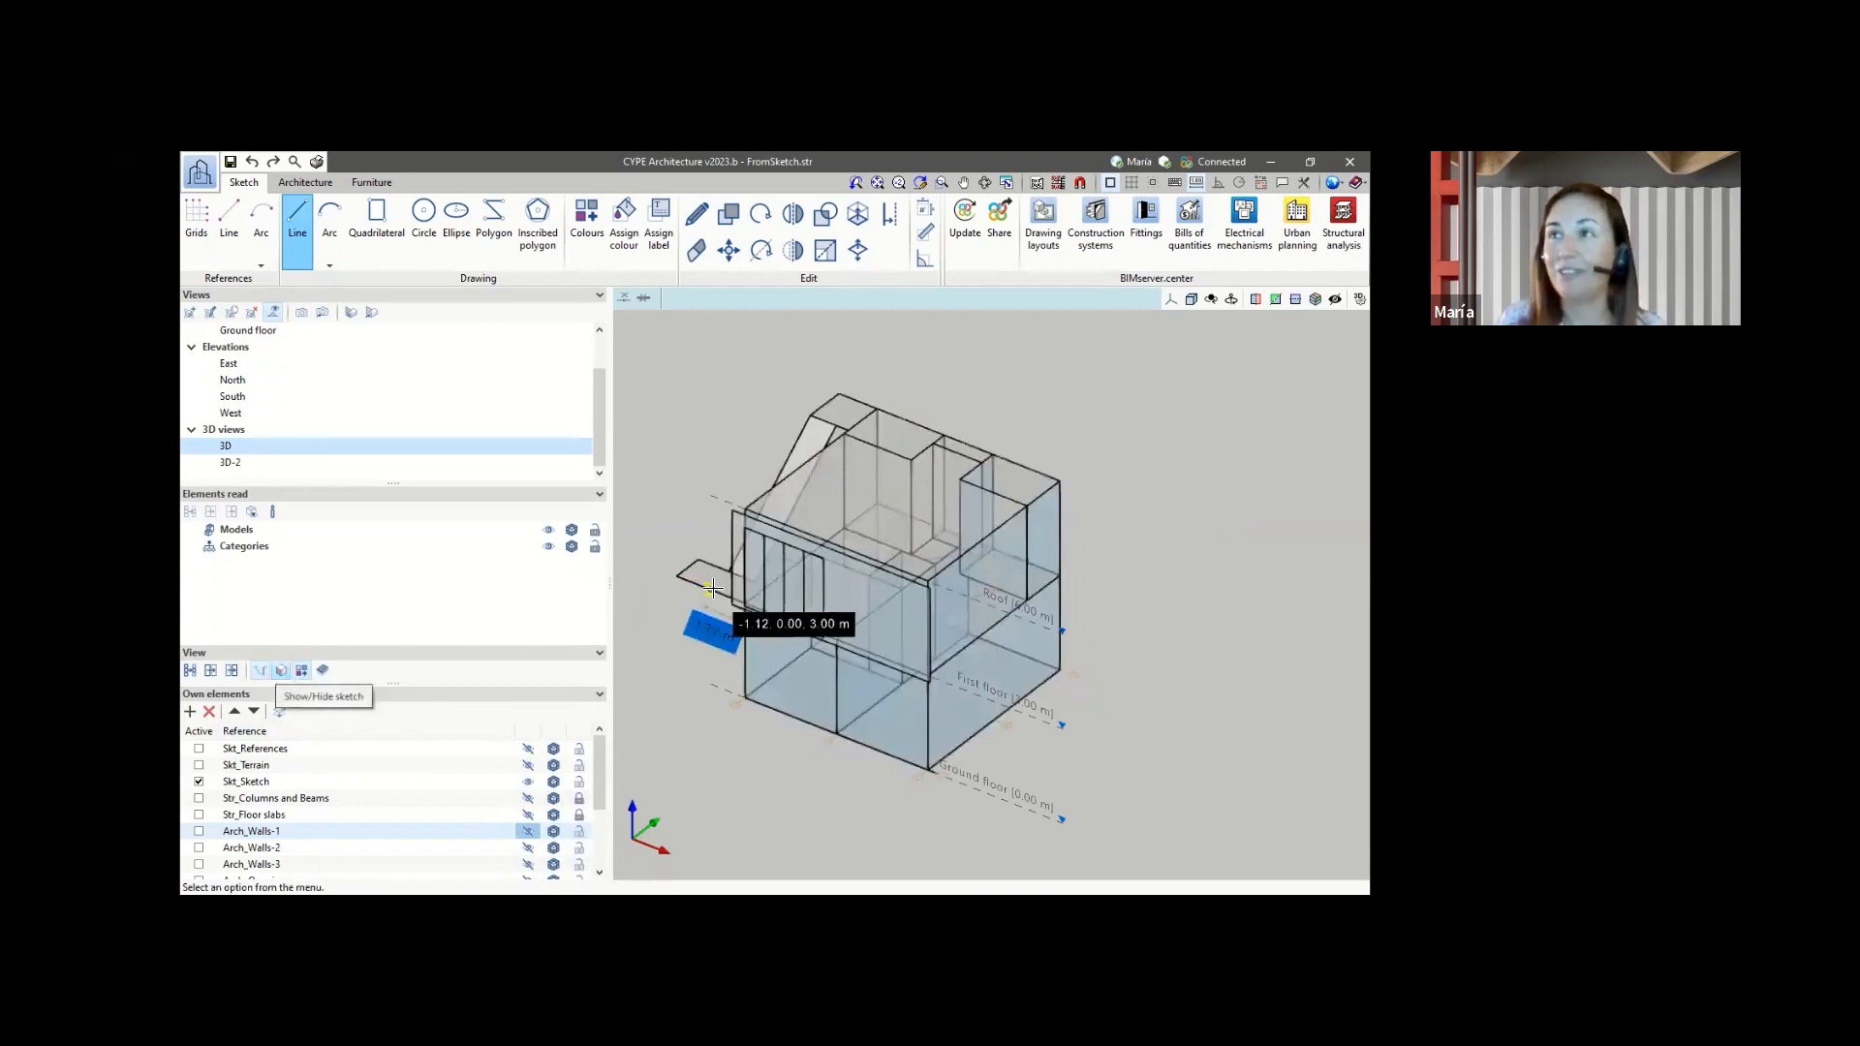
pyautogui.scroll(3, 713, 589)
pyautogui.scroll(-4, 1065, 528)
pyautogui.scroll(3, 1139, 484)
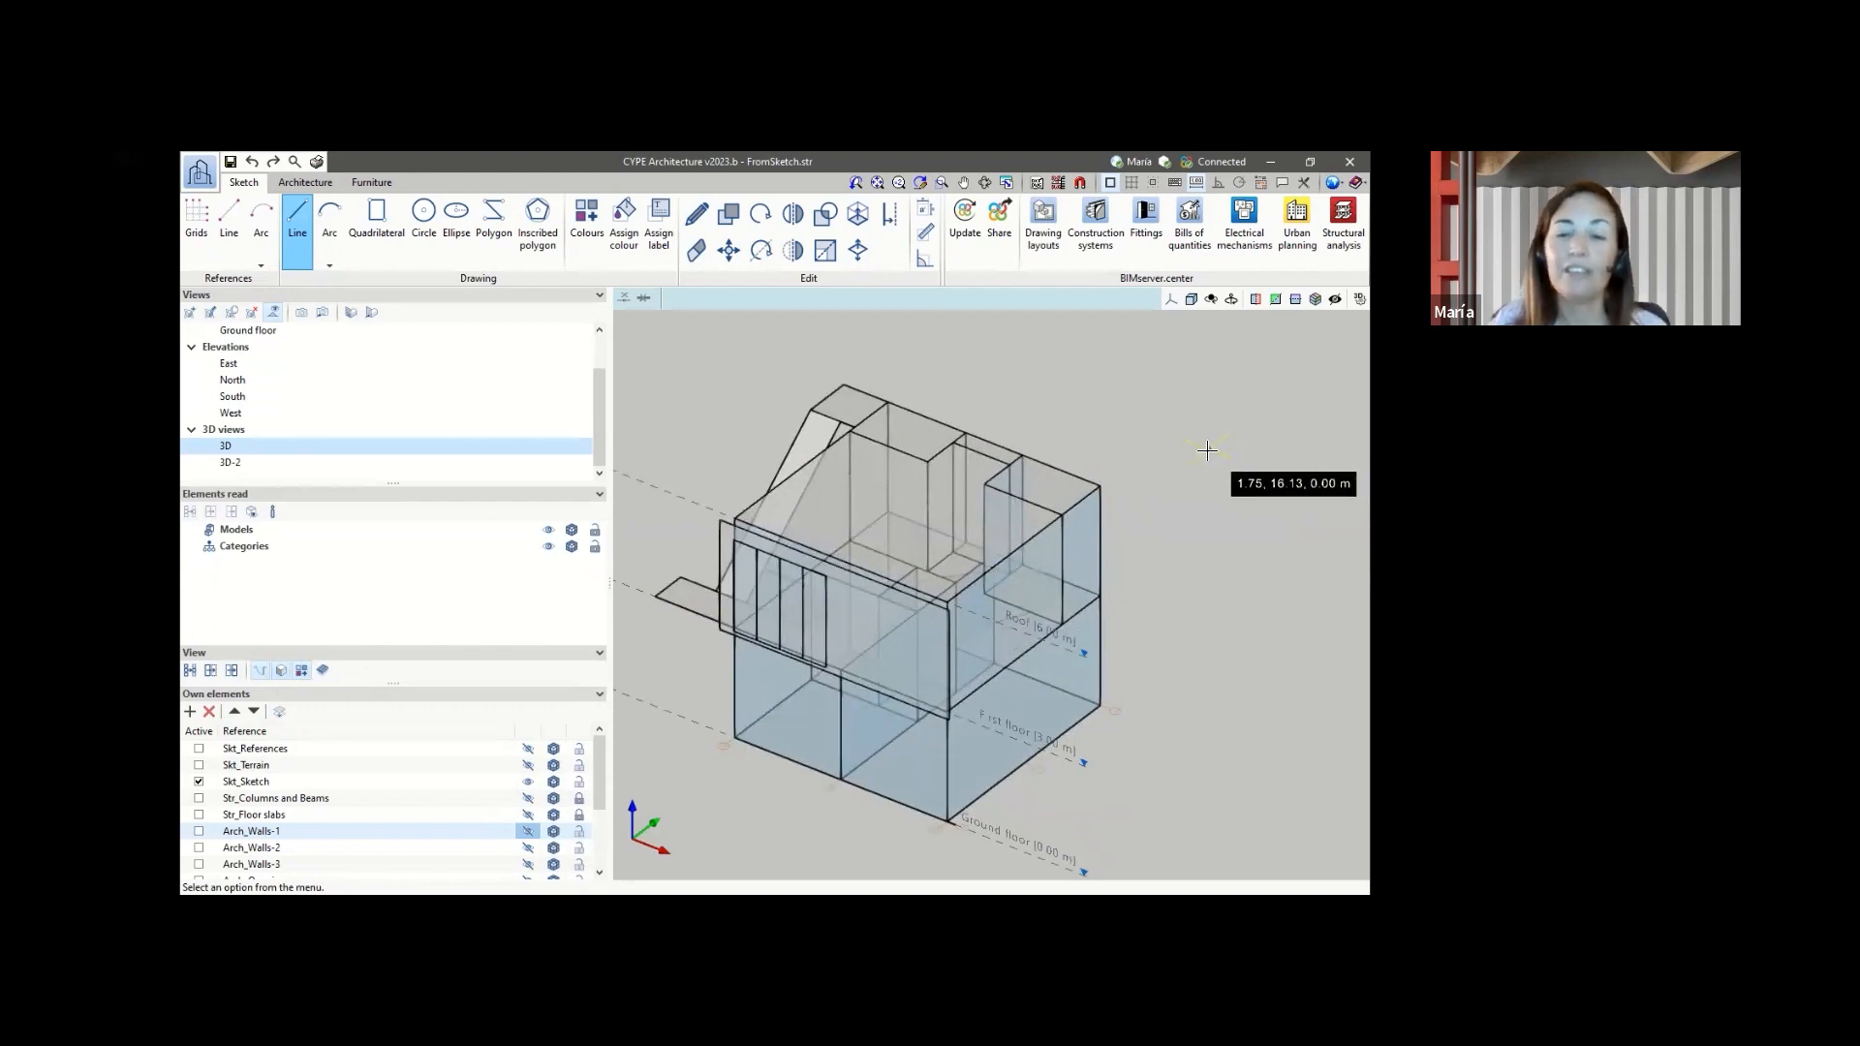
pyautogui.scroll(-2, 1206, 451)
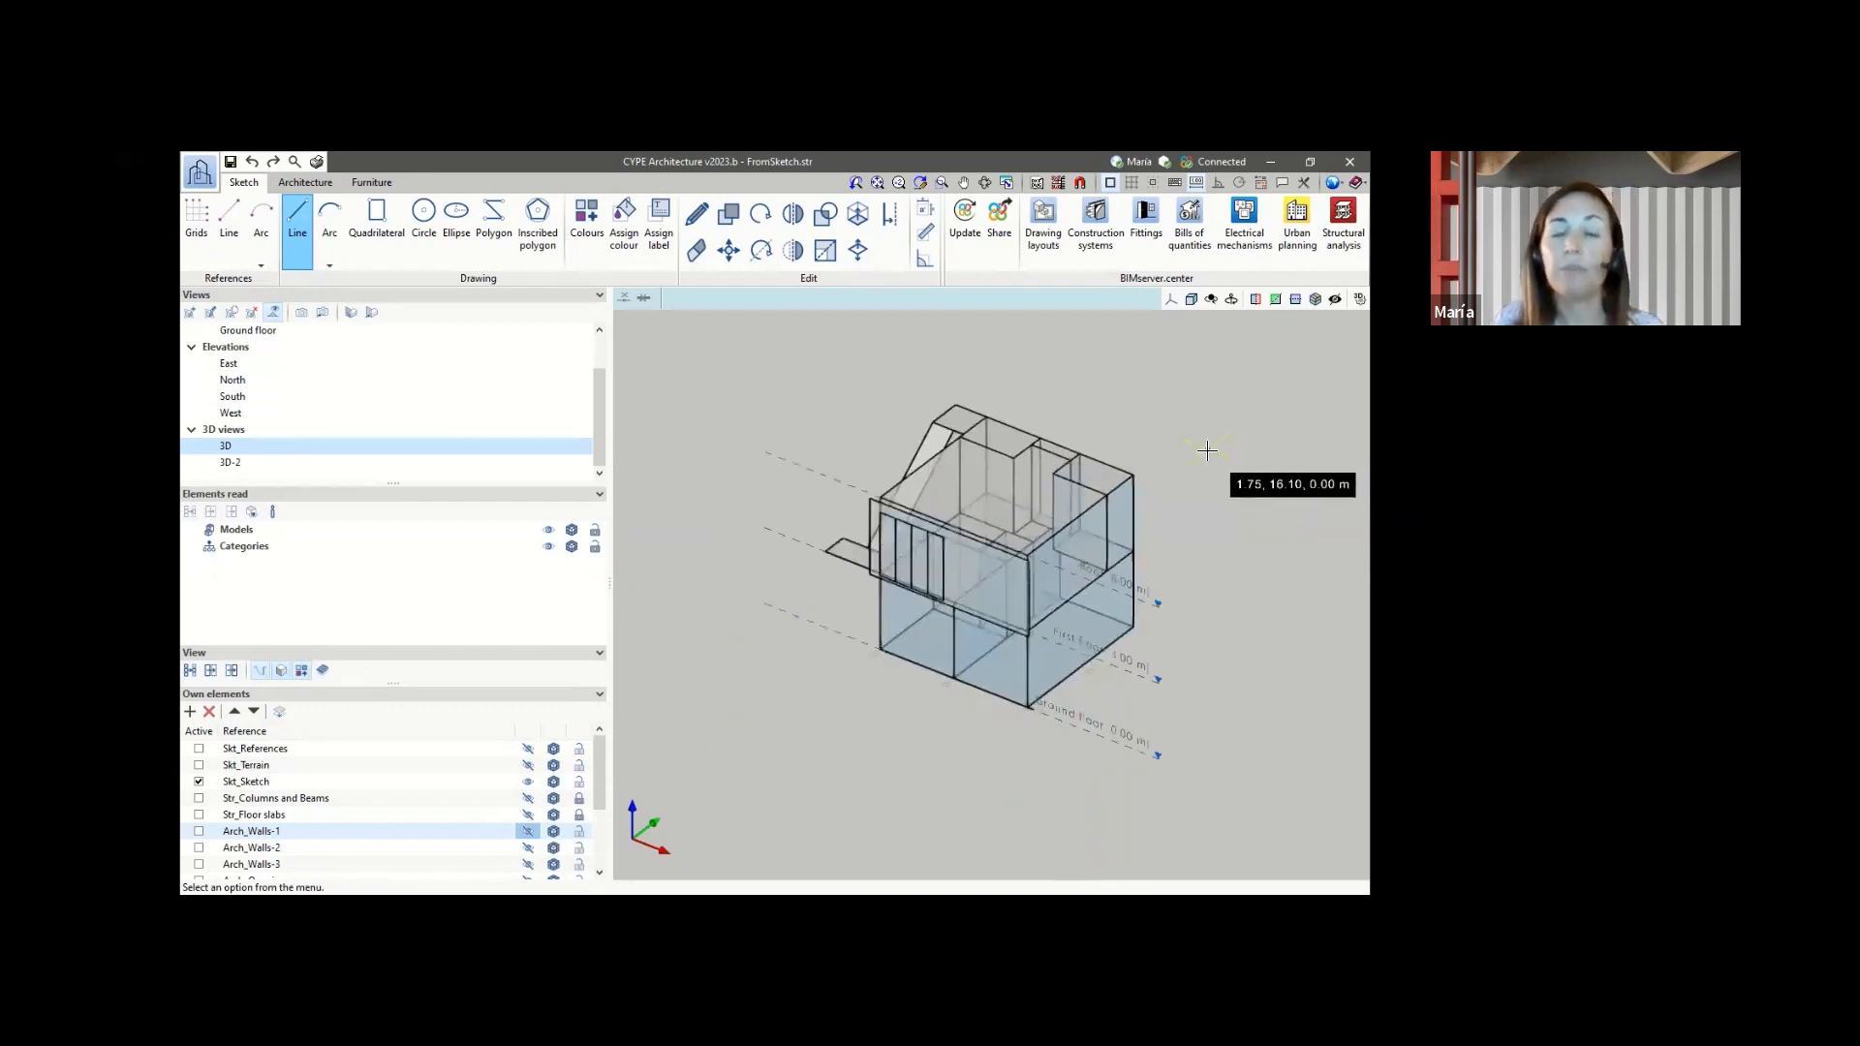
pyautogui.scroll(2, 1207, 451)
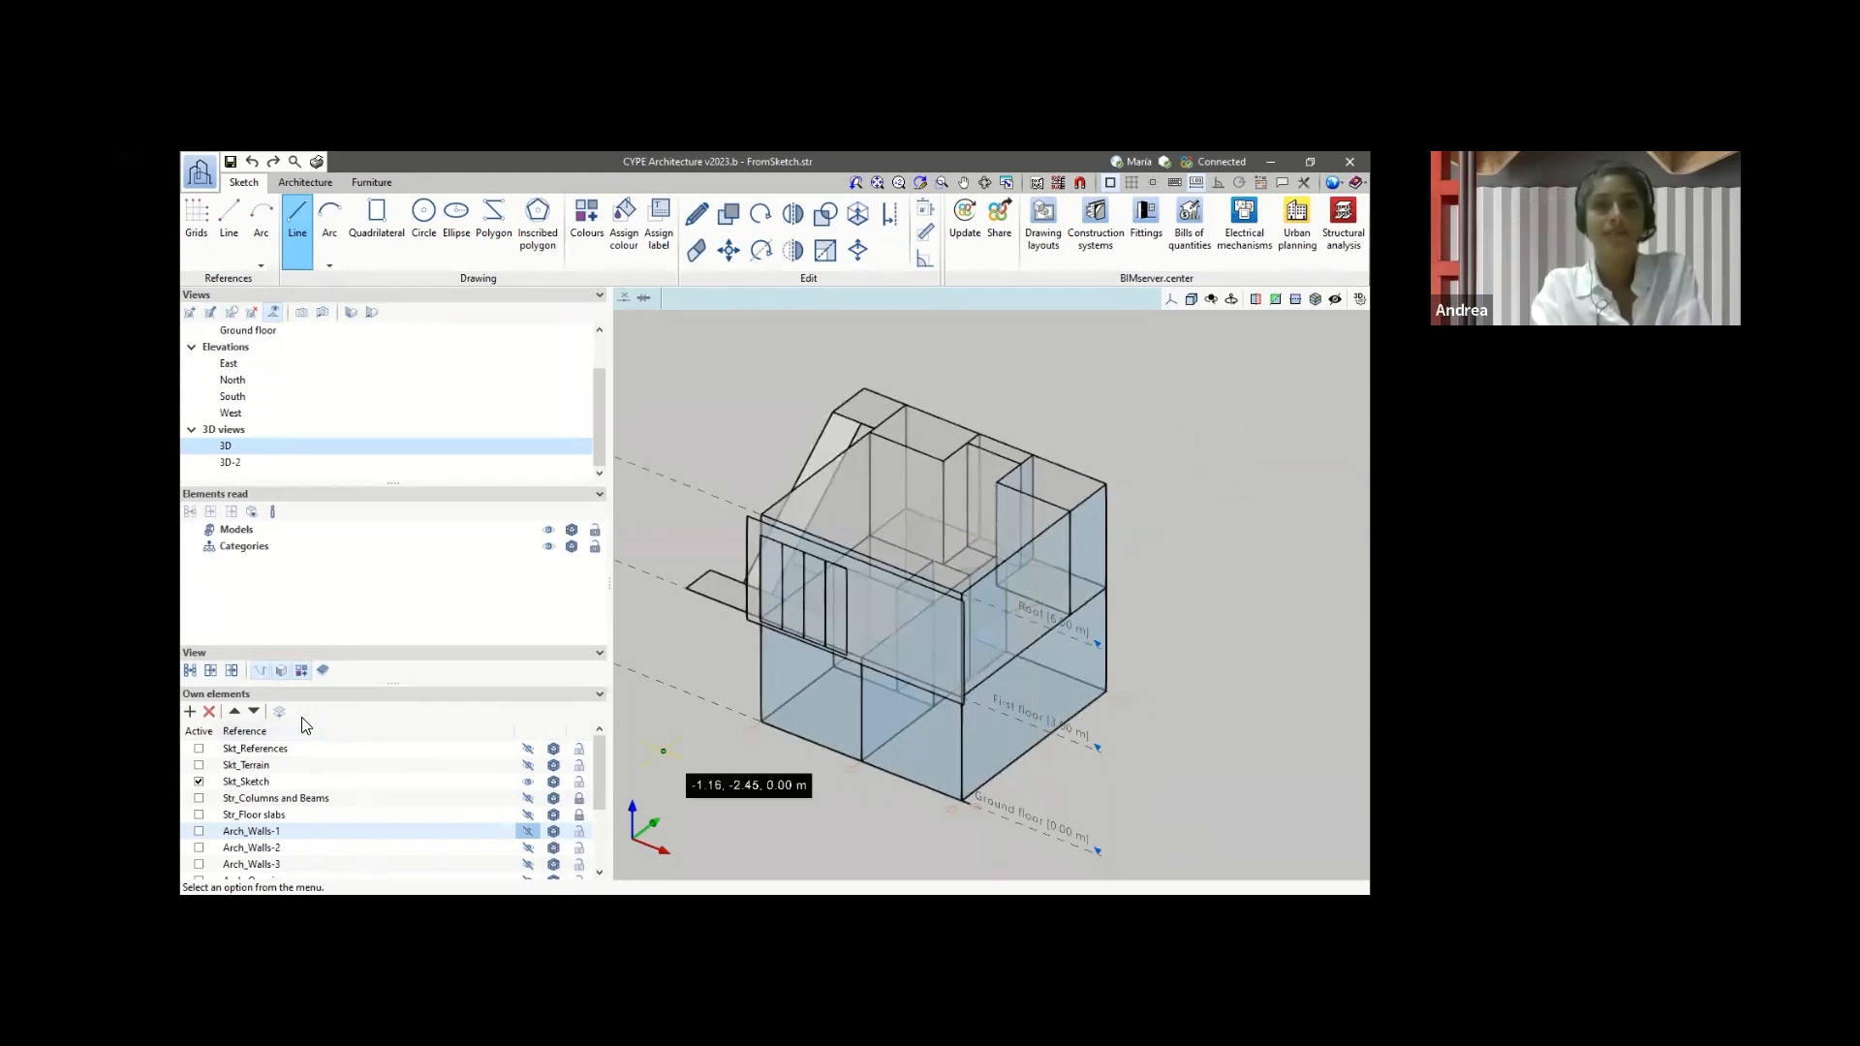
# - Make all own-element layers visible and examine the complete house from the staircase side
pyautogui.click(527, 731)
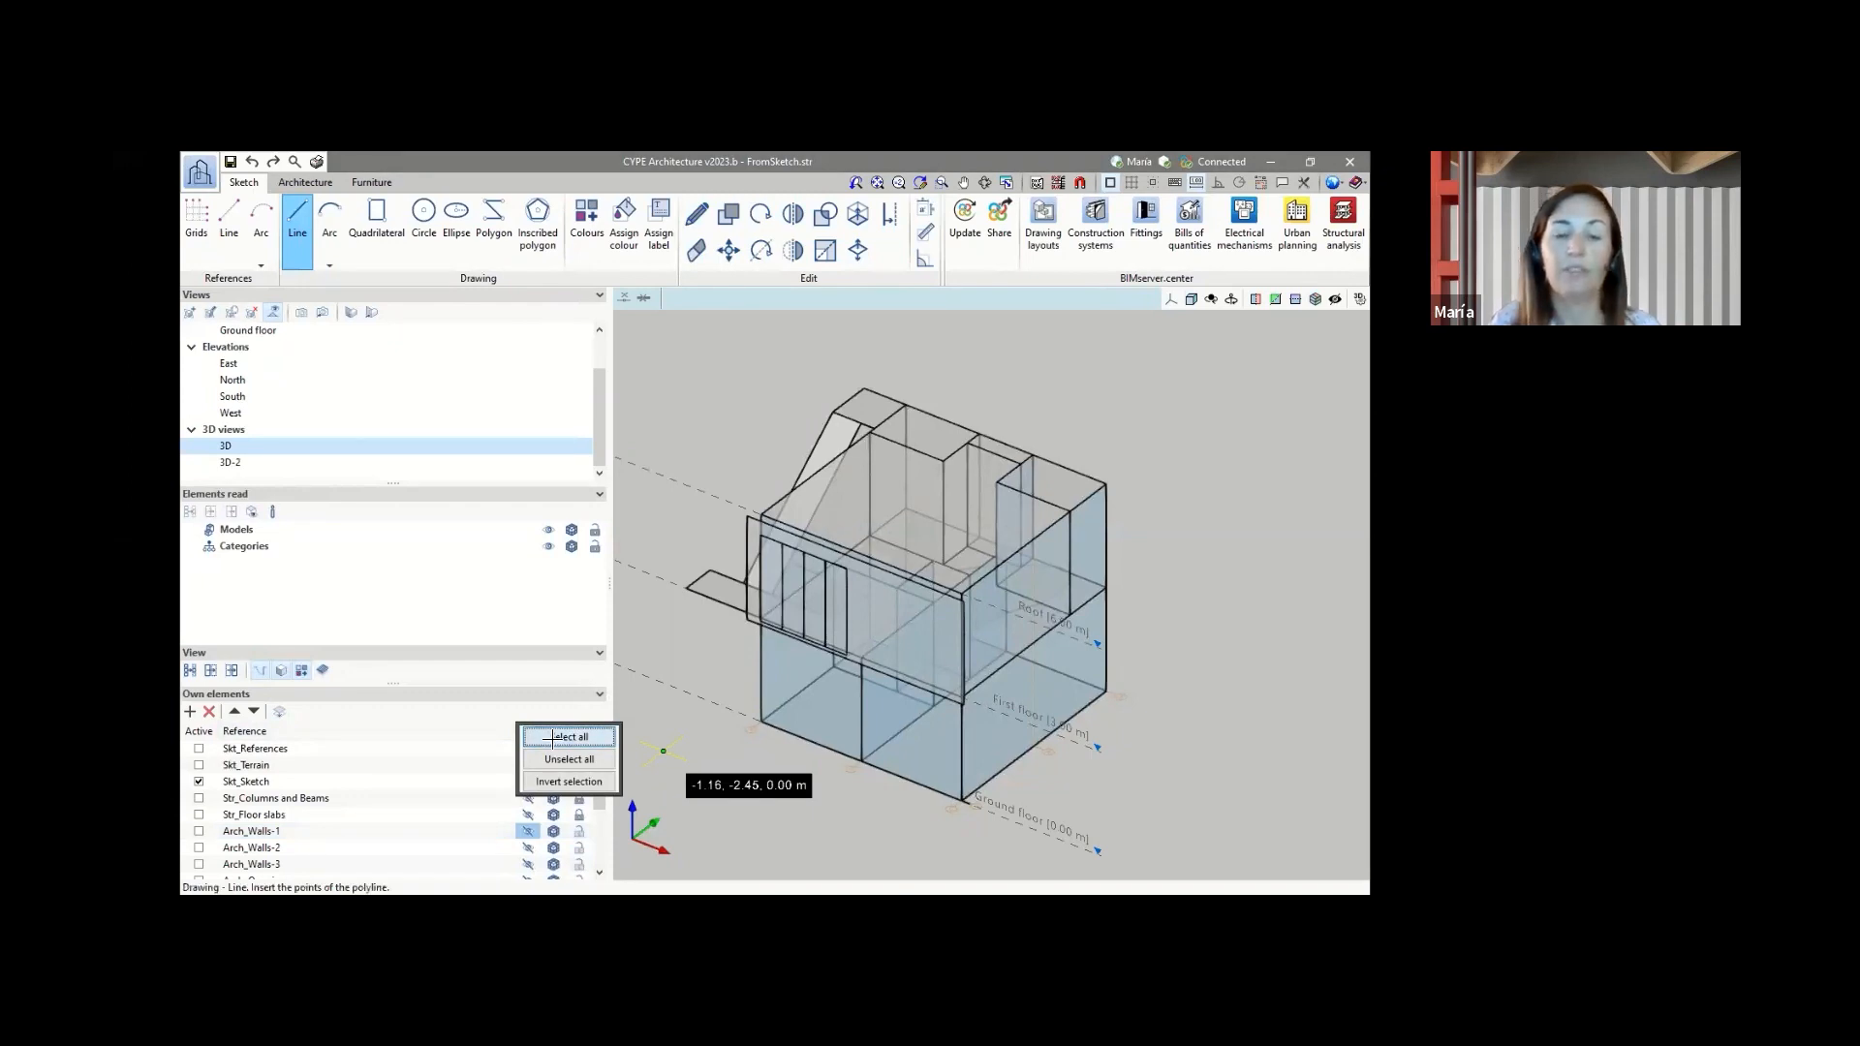
pyautogui.click(553, 740)
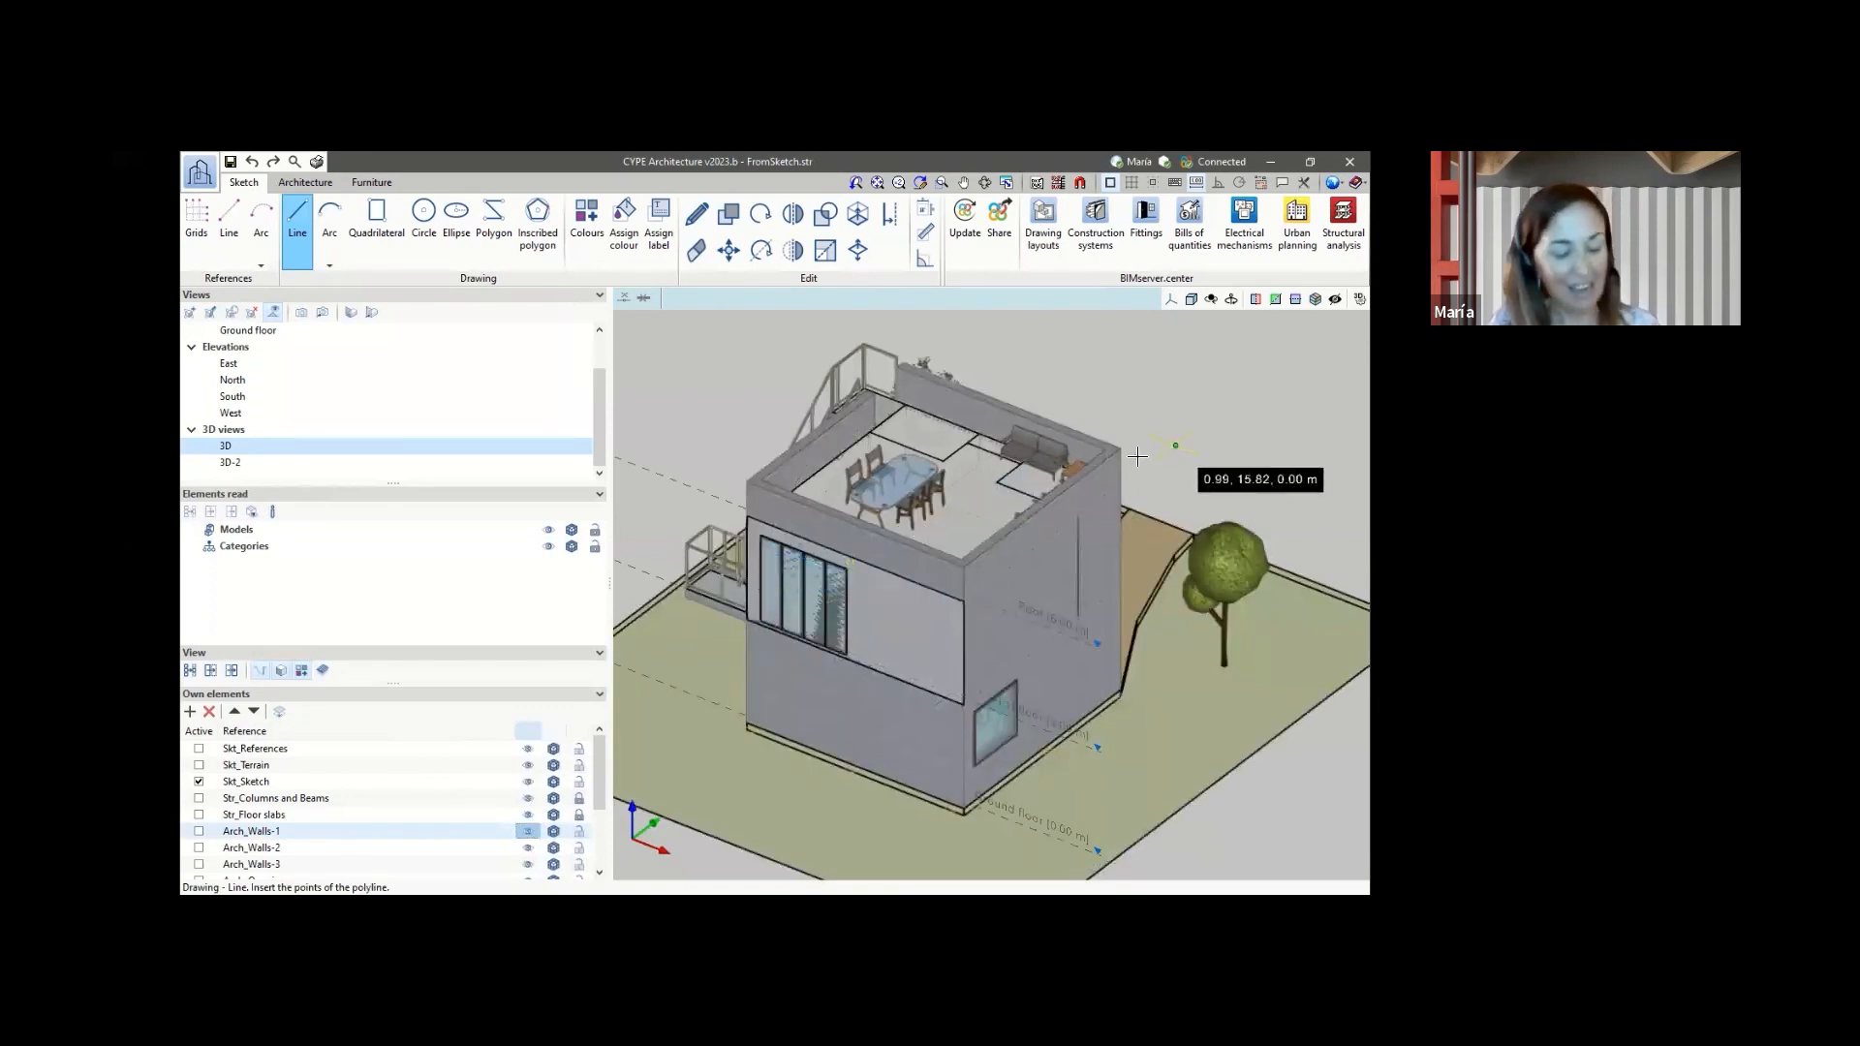
pyautogui.moveTo(1182, 436); pyautogui.dragTo(1273, 438, button='middle')
pyautogui.scroll(2, 1114, 577)
pyautogui.scroll(-3, 1113, 576)
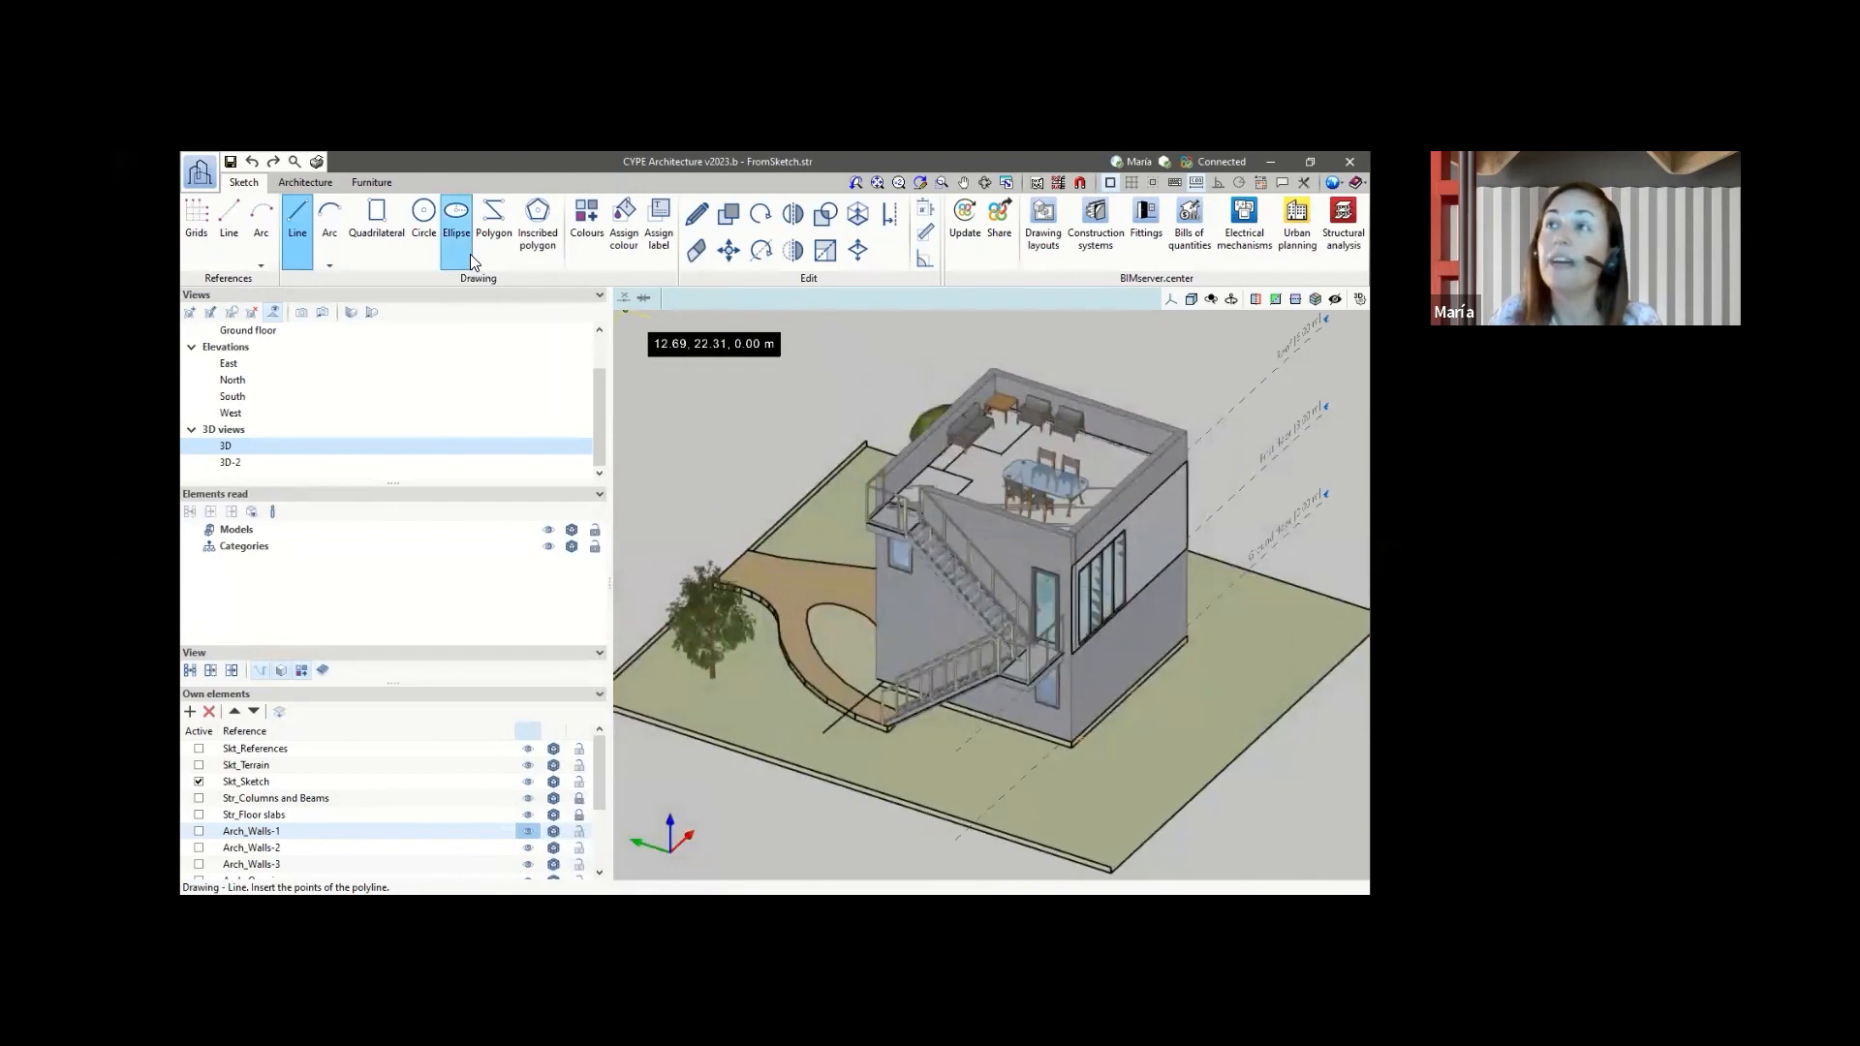
pyautogui.click(316, 184)
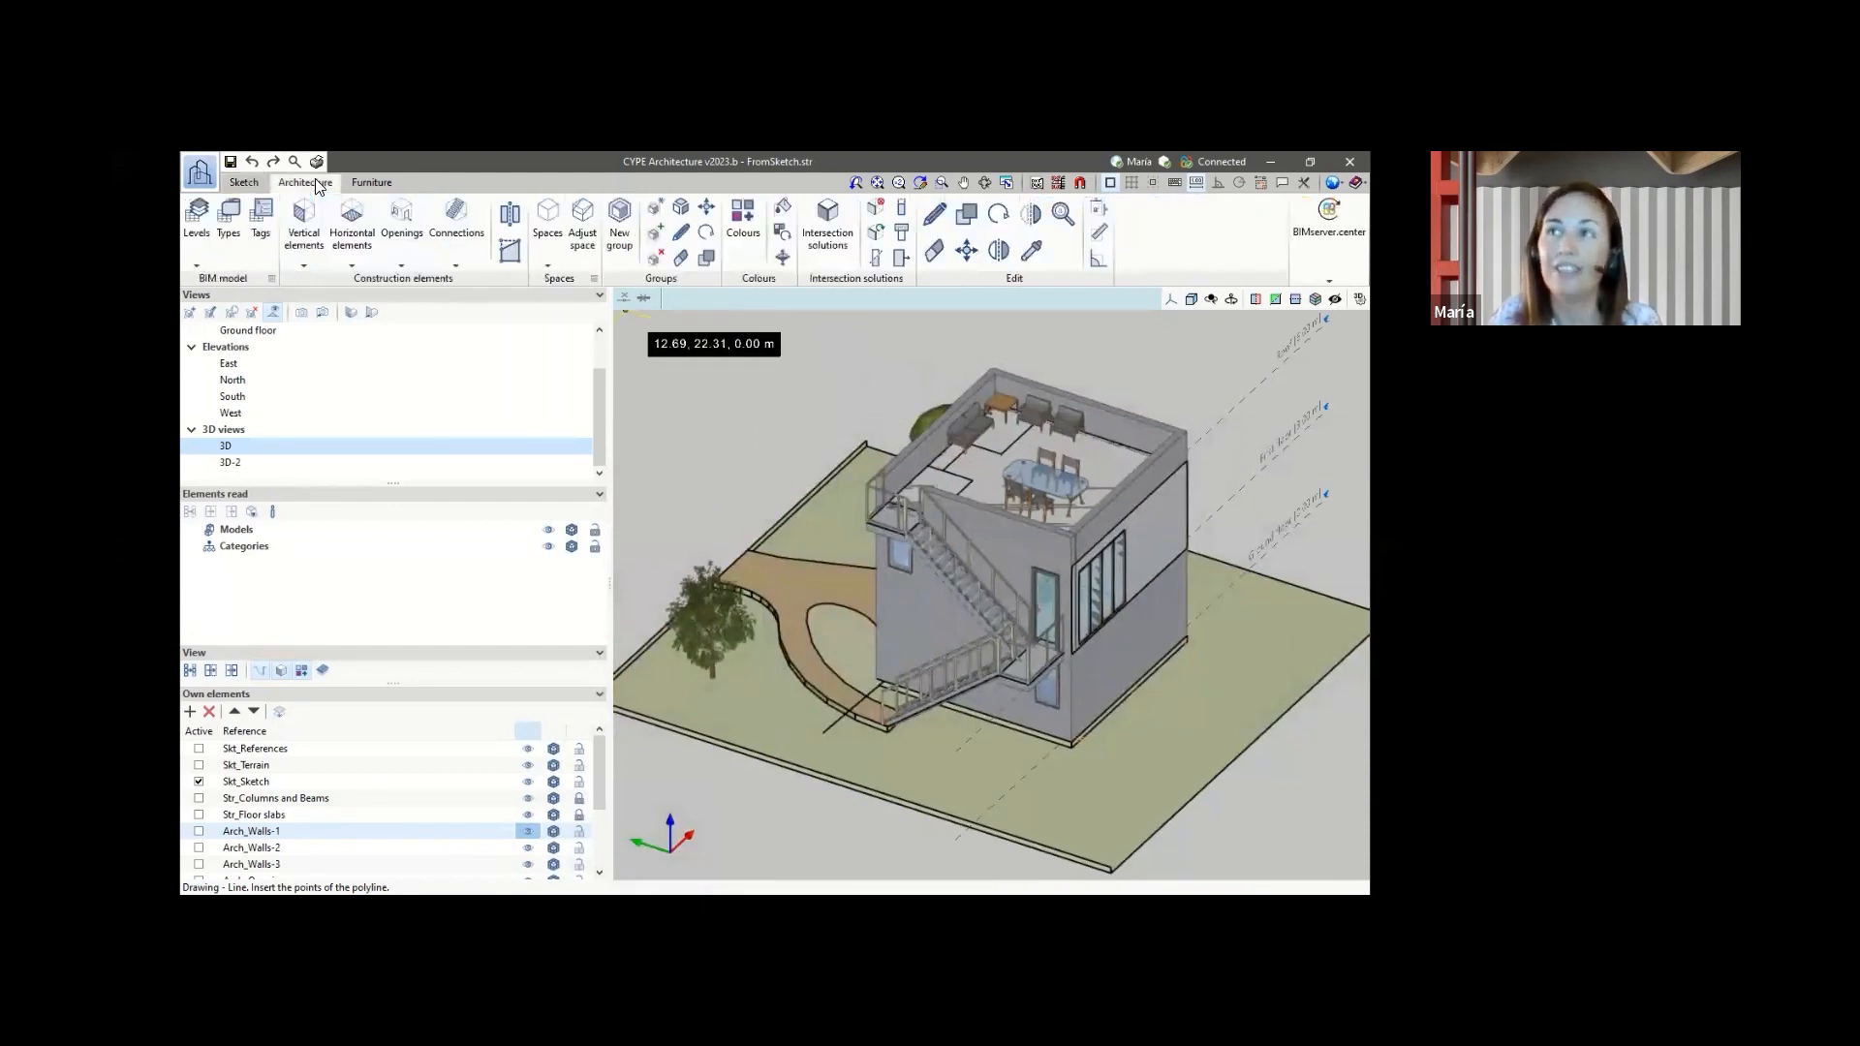
pyautogui.click(244, 182)
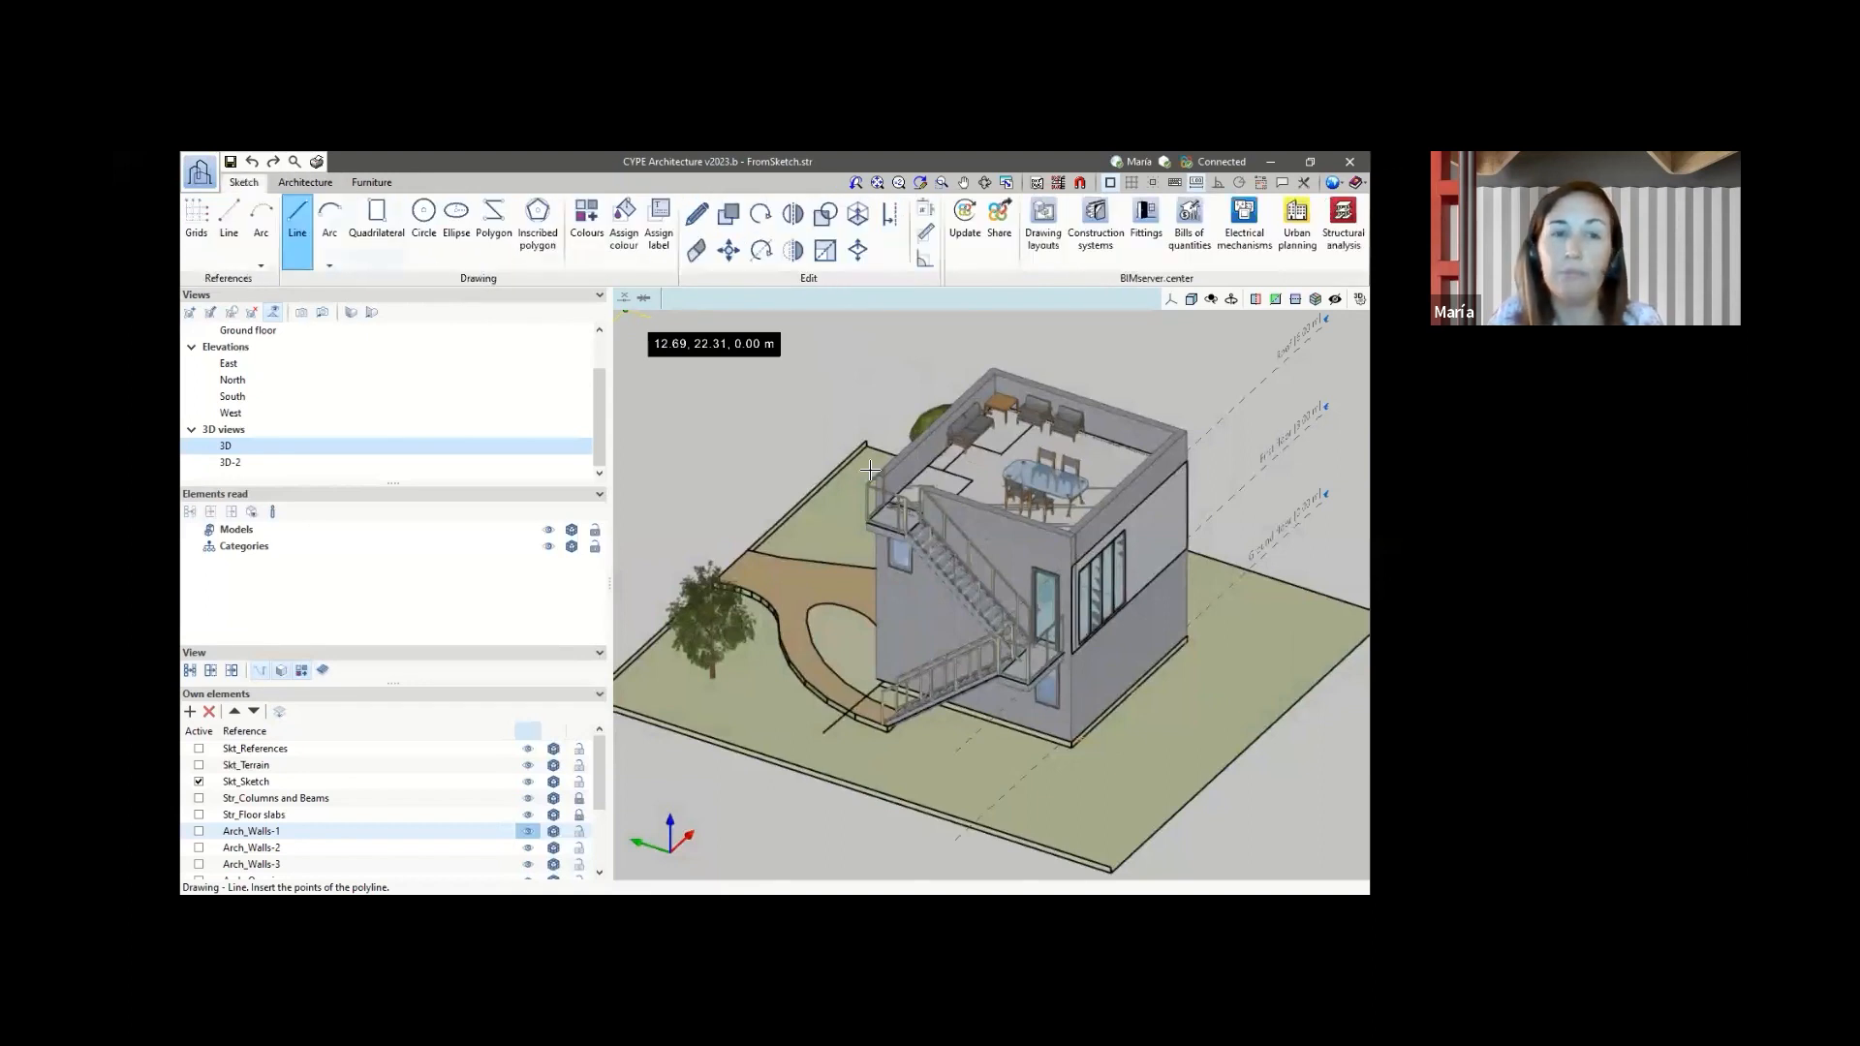
# - Hide all own-element layers except the active Skt_Sketch layer
pyautogui.scroll(-1, 867, 474)
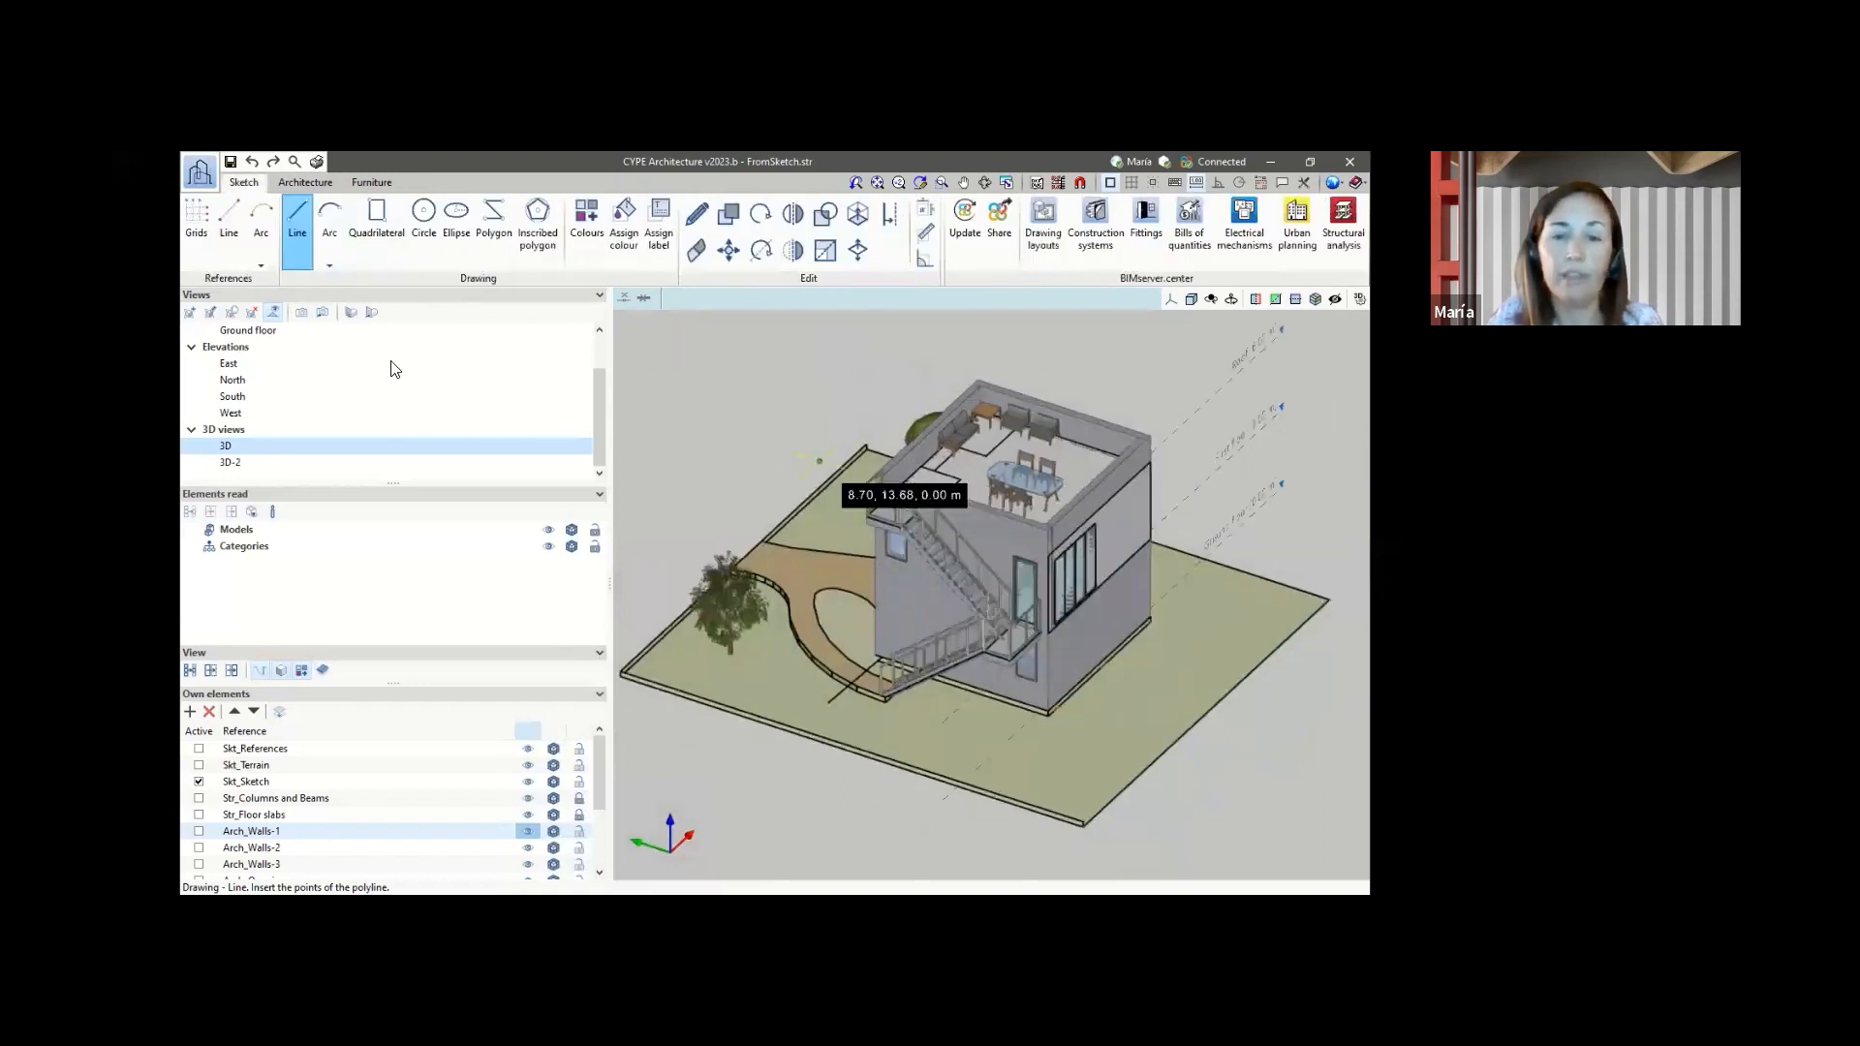
pyautogui.click(526, 736)
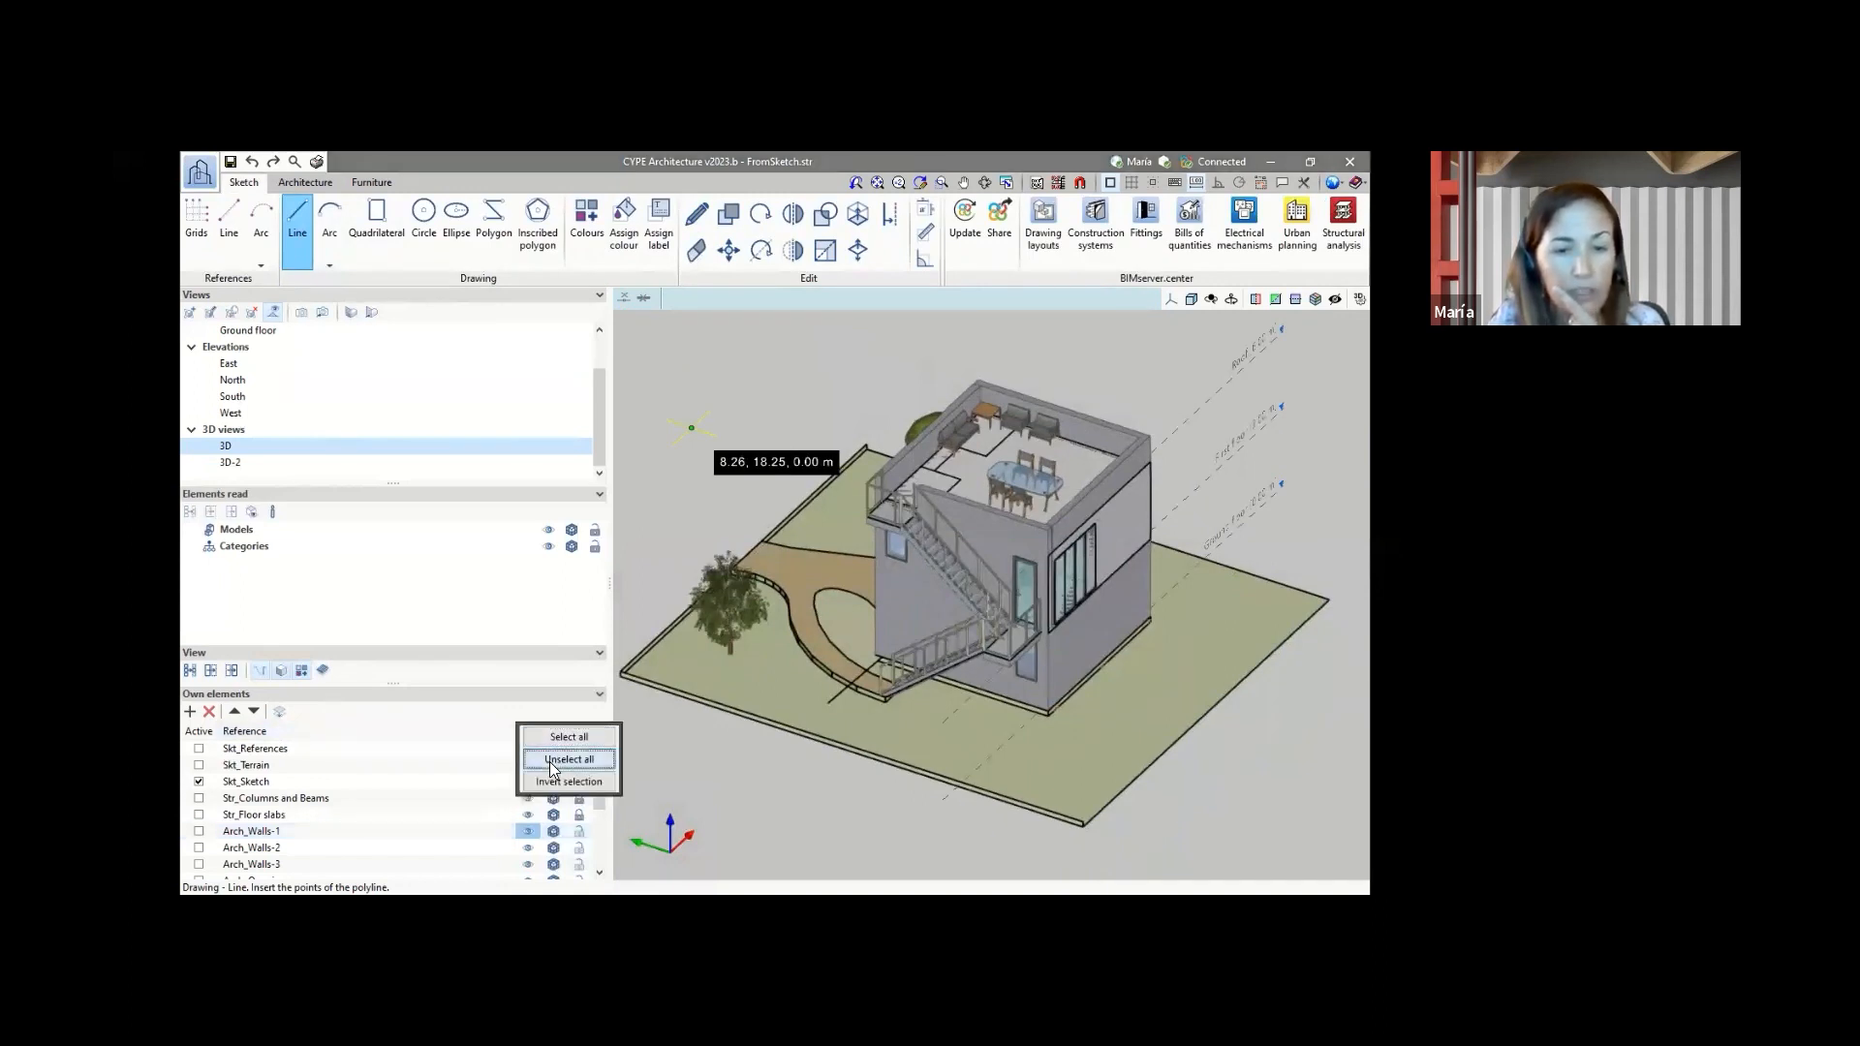
pyautogui.click(552, 763)
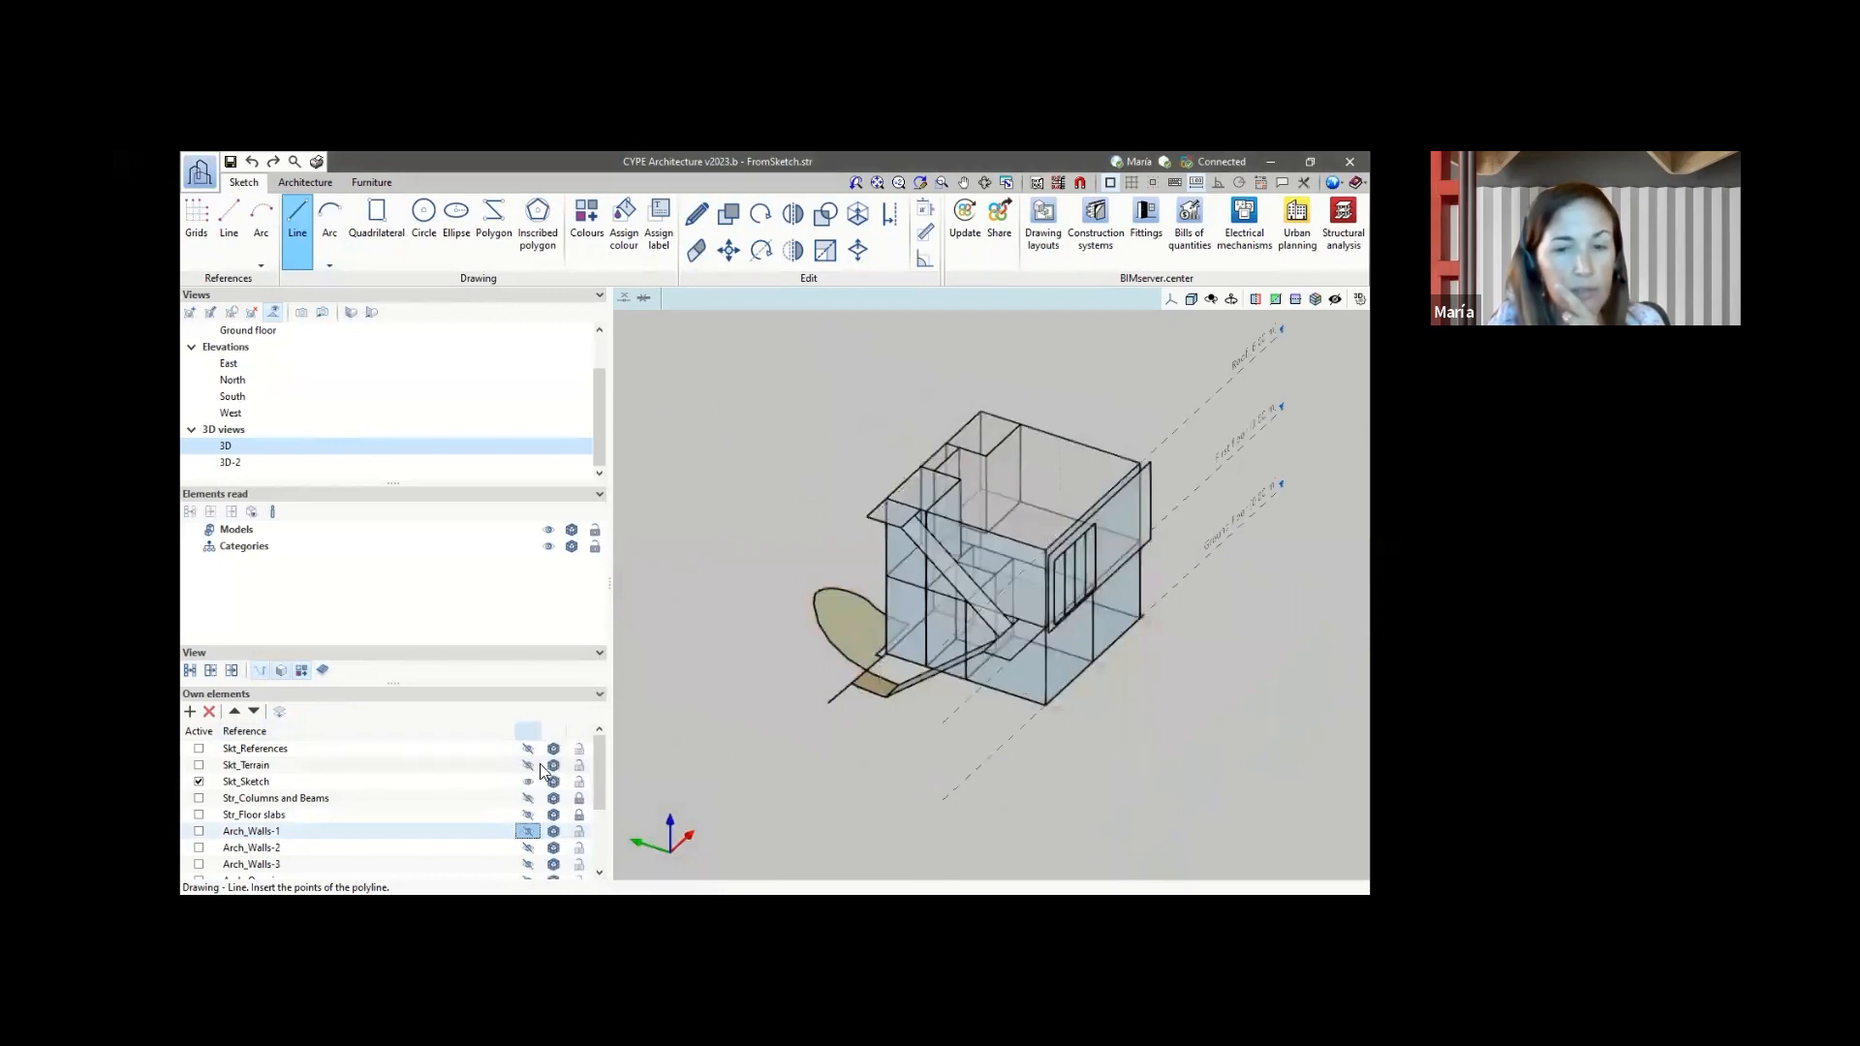
# - Draw a vertical three-point quadrilateral about 3 m high, extending outward from the house's ground-floor corner on the sketch layer
pyautogui.scroll(4, 1144, 646)
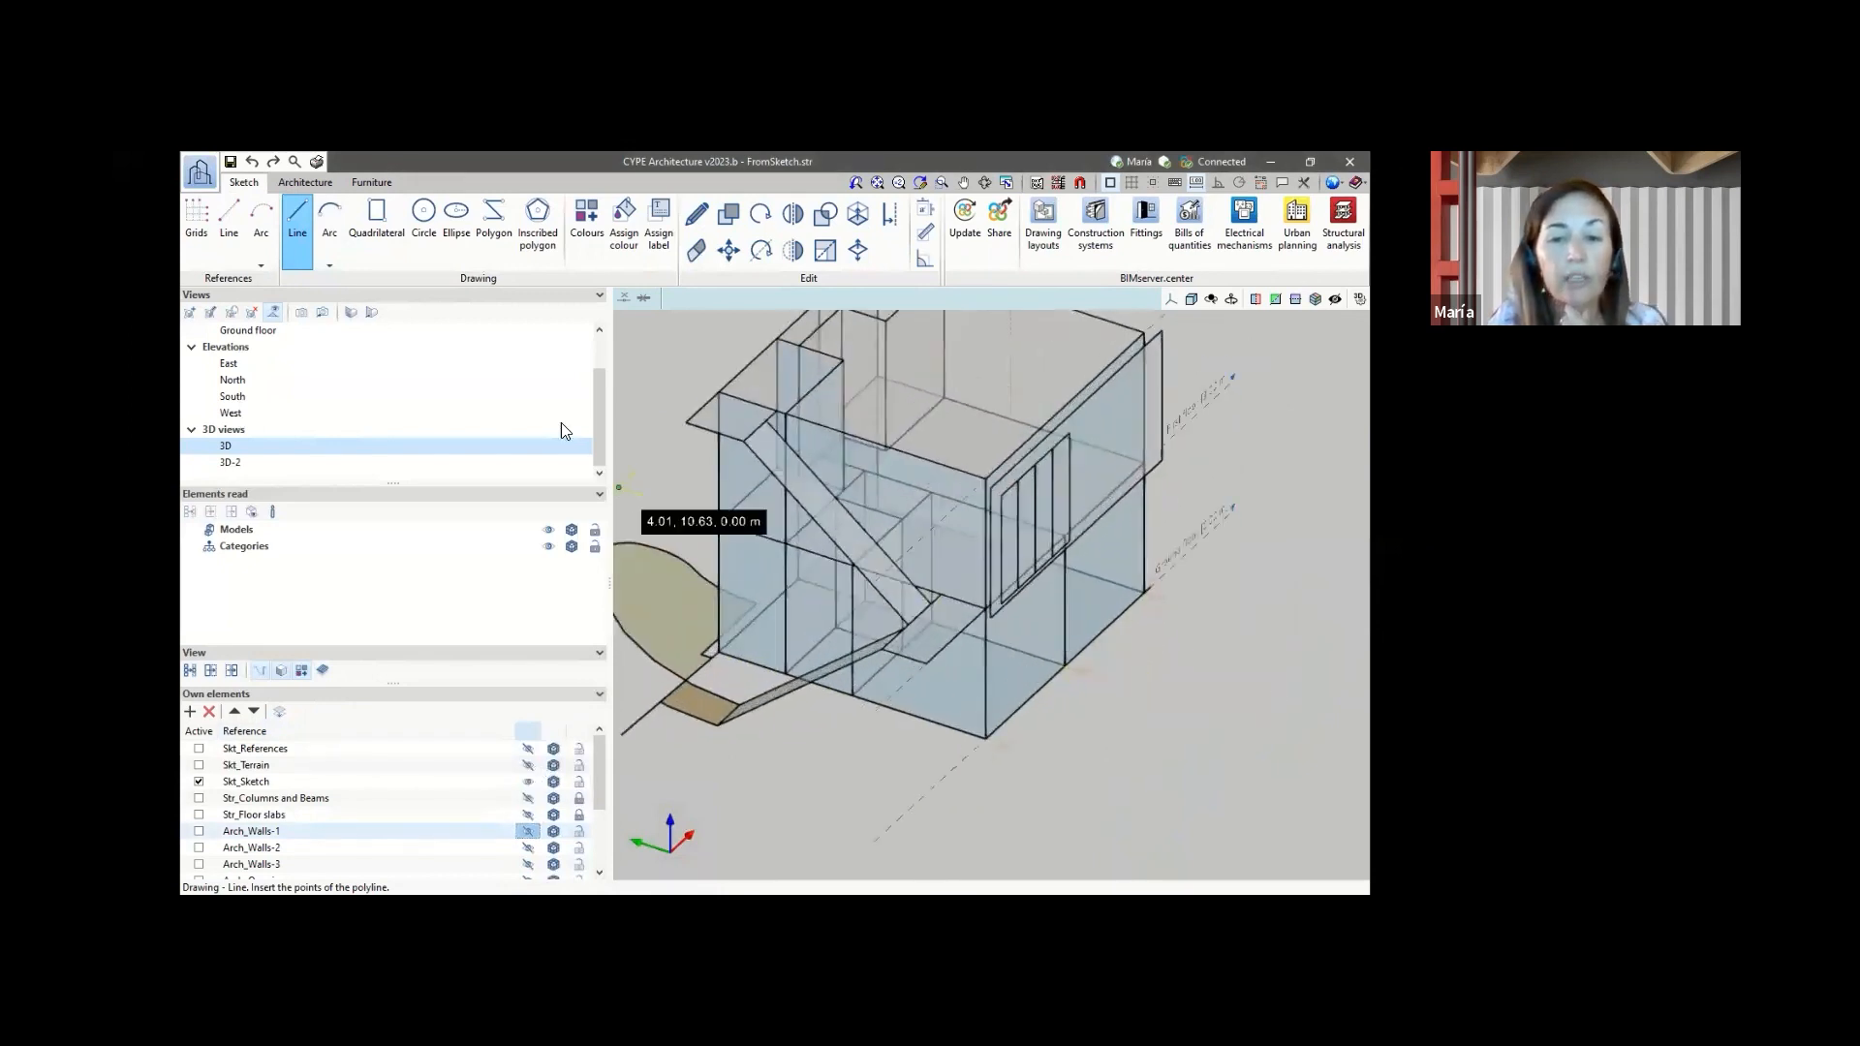
pyautogui.click(369, 224)
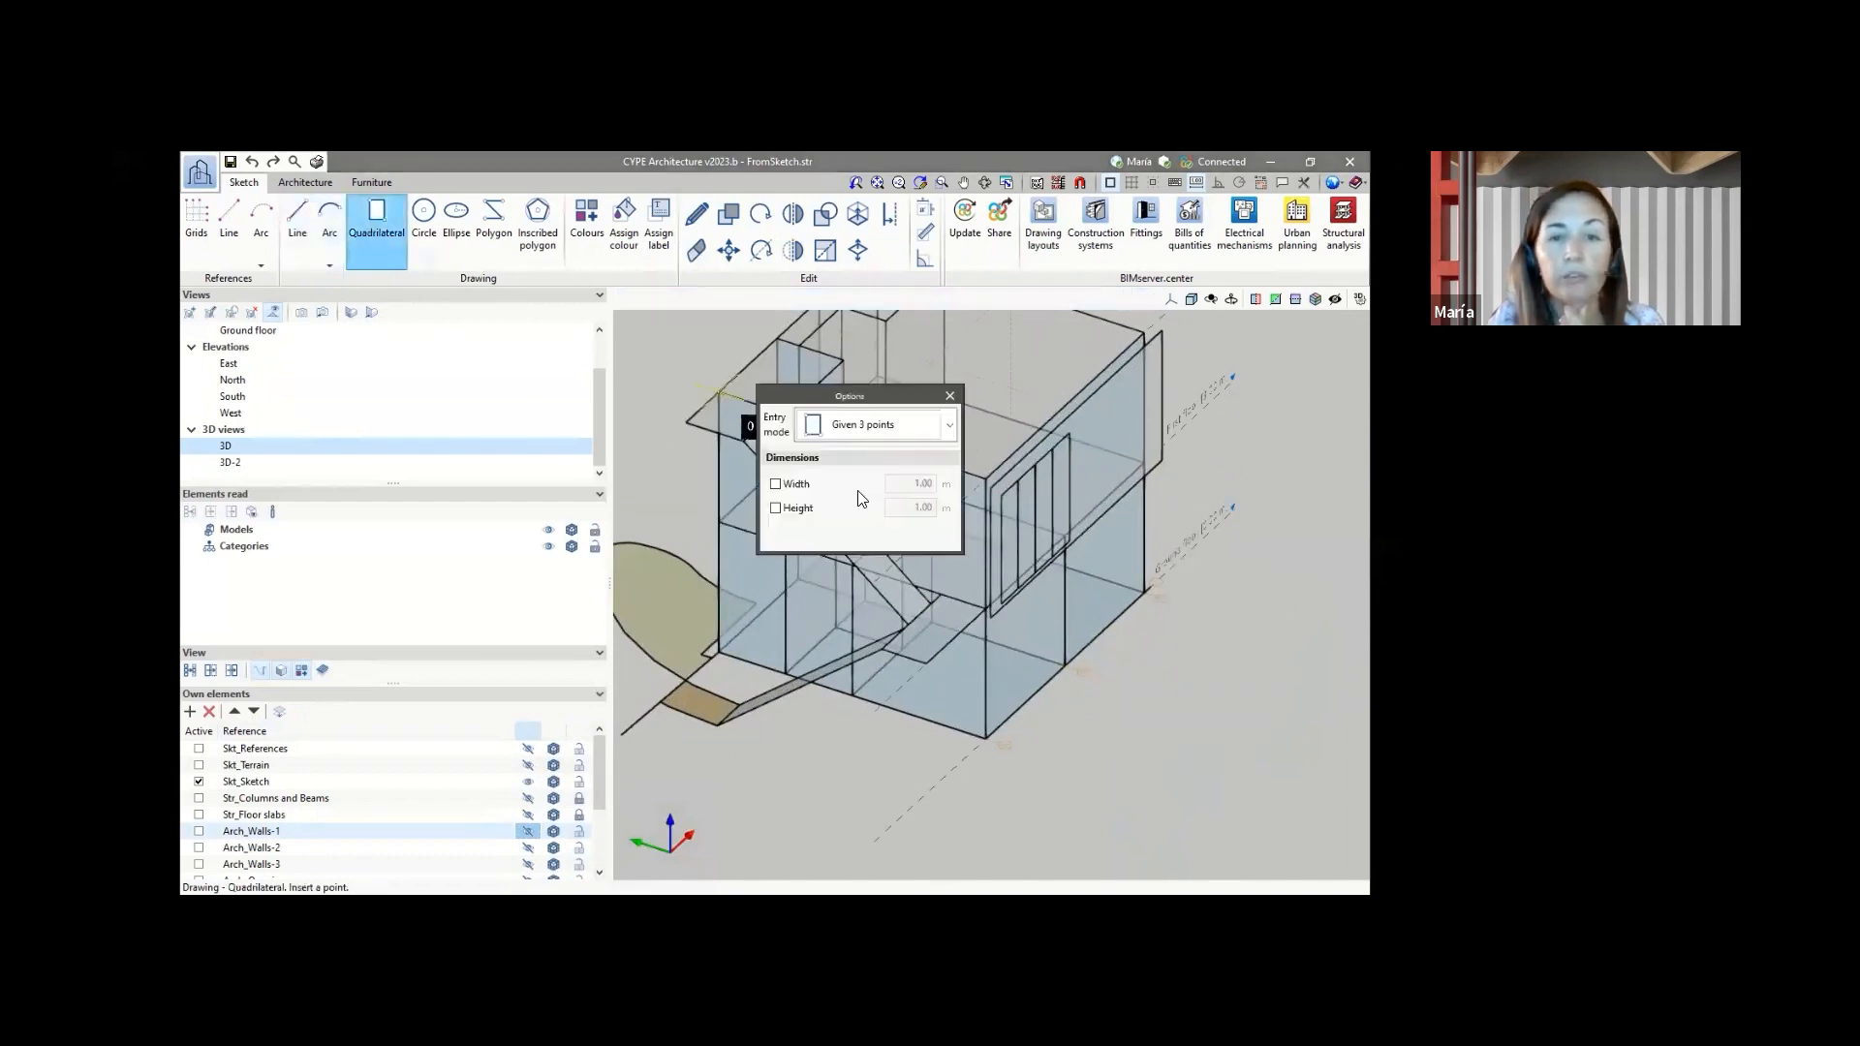
pyautogui.click(990, 738)
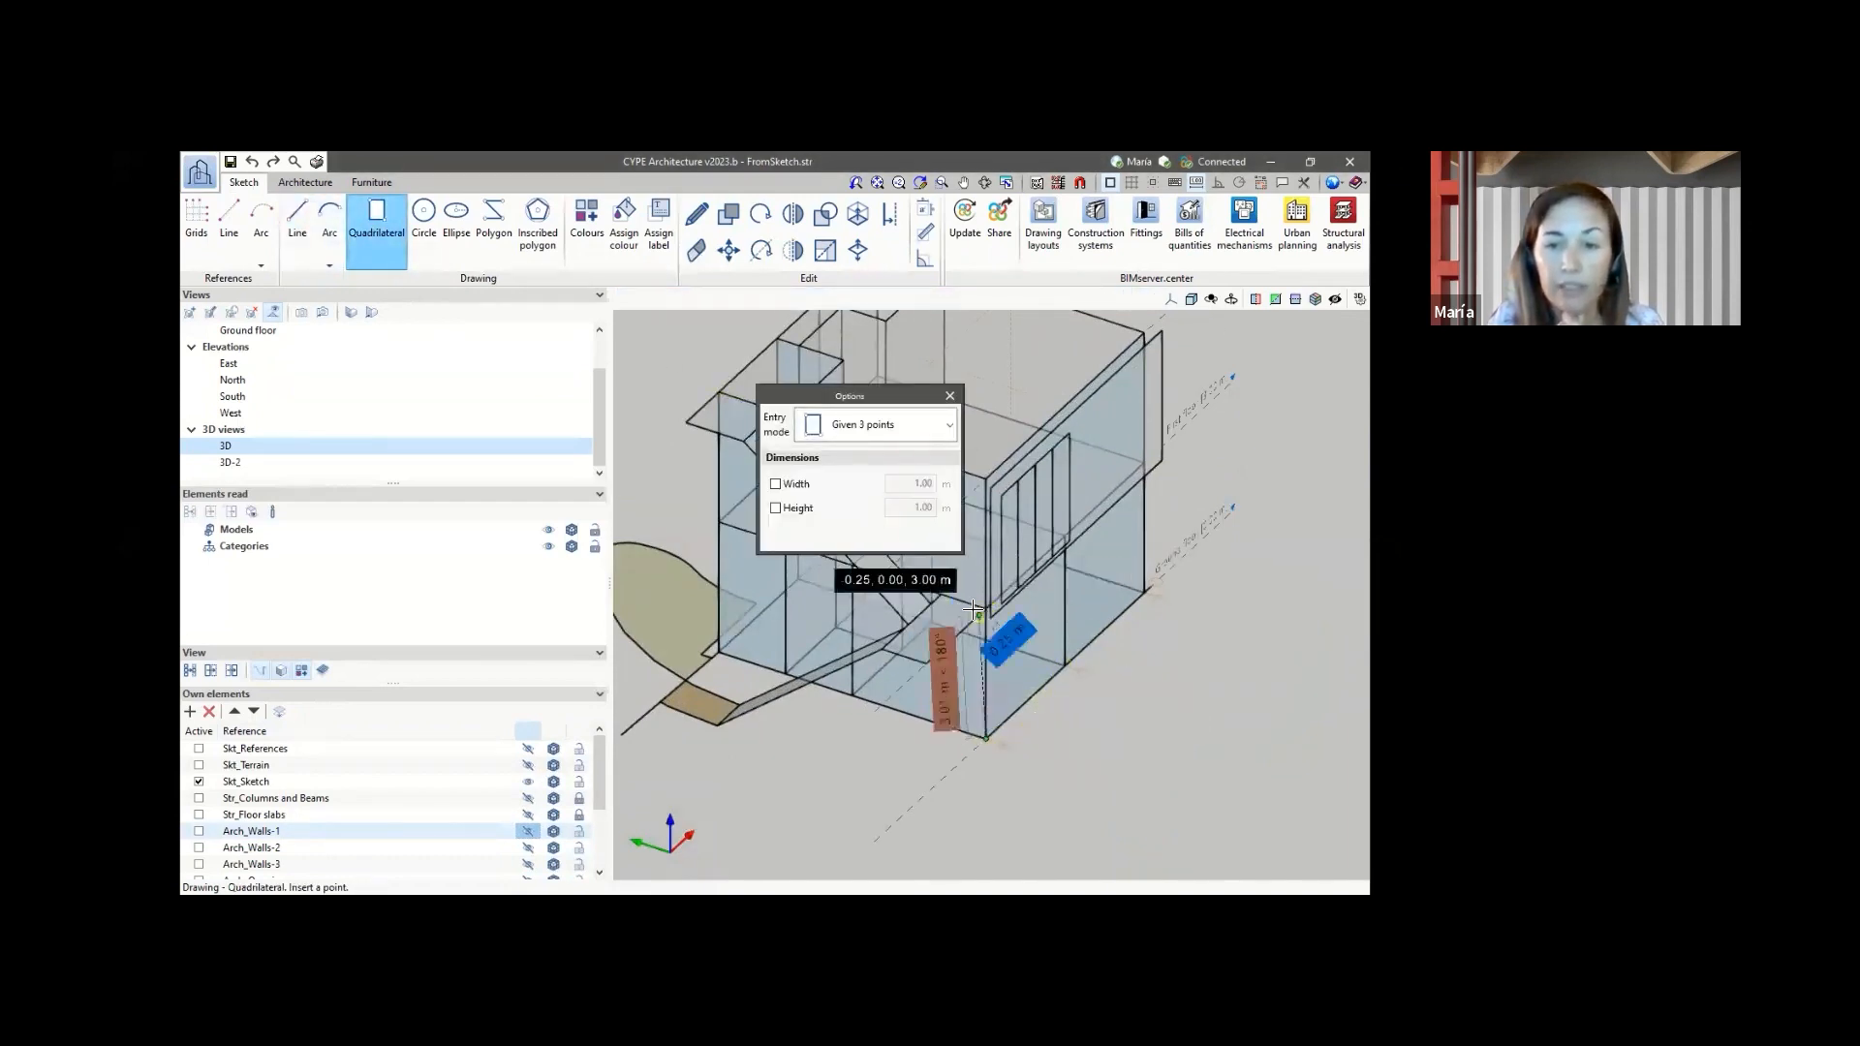
pyautogui.scroll(3, 973, 608)
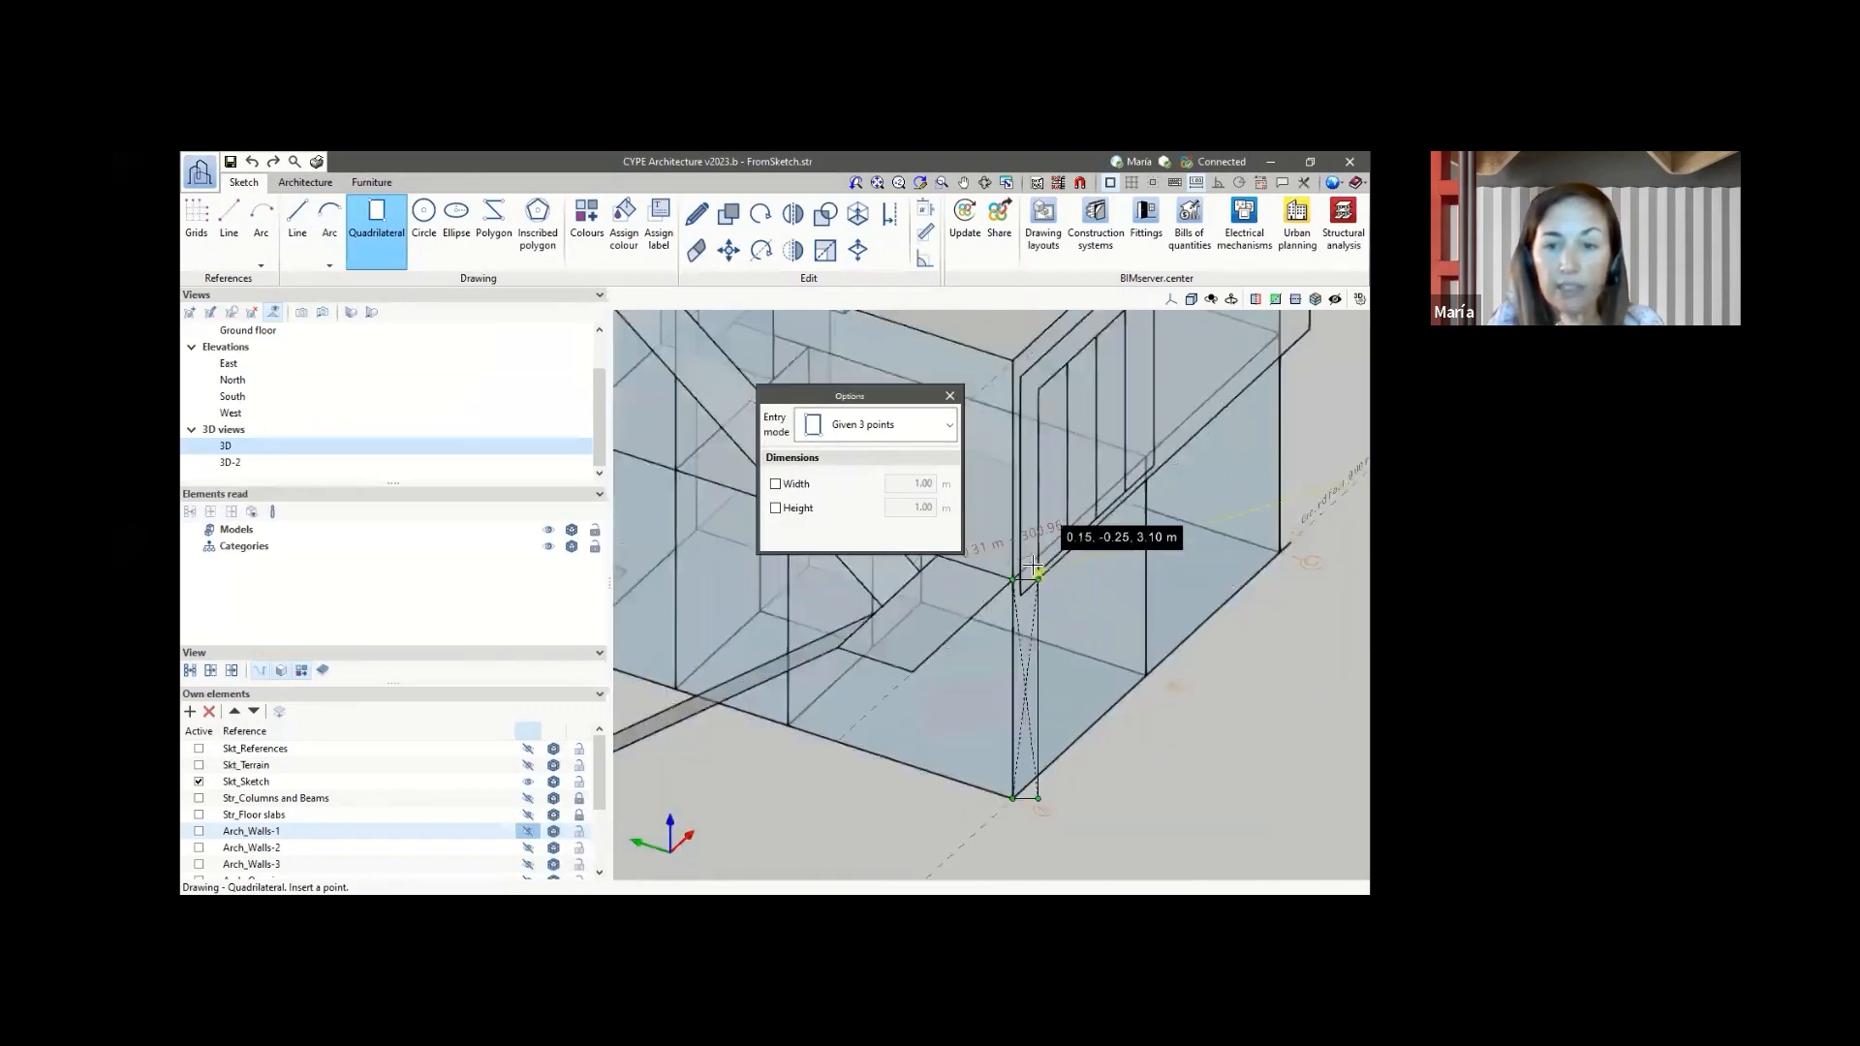
pyautogui.click(1033, 564)
pyautogui.scroll(-3, 1034, 563)
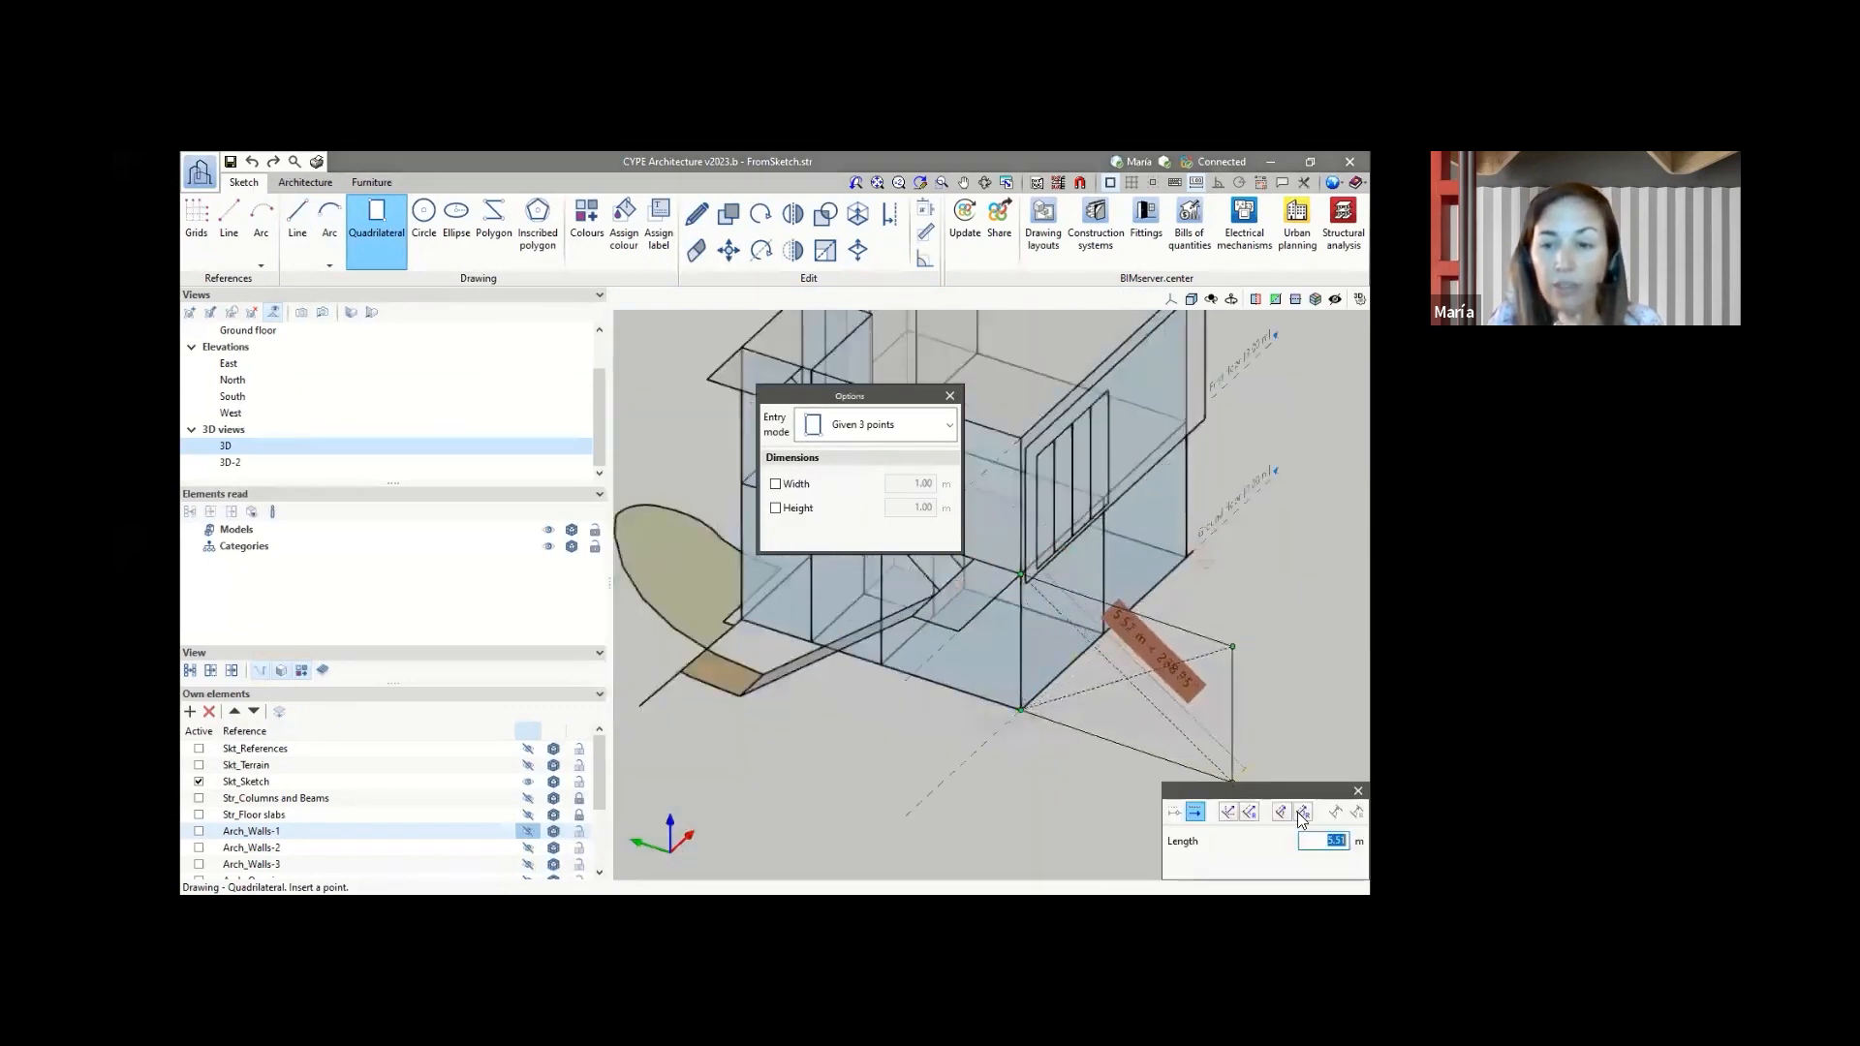
pyautogui.click(1250, 783)
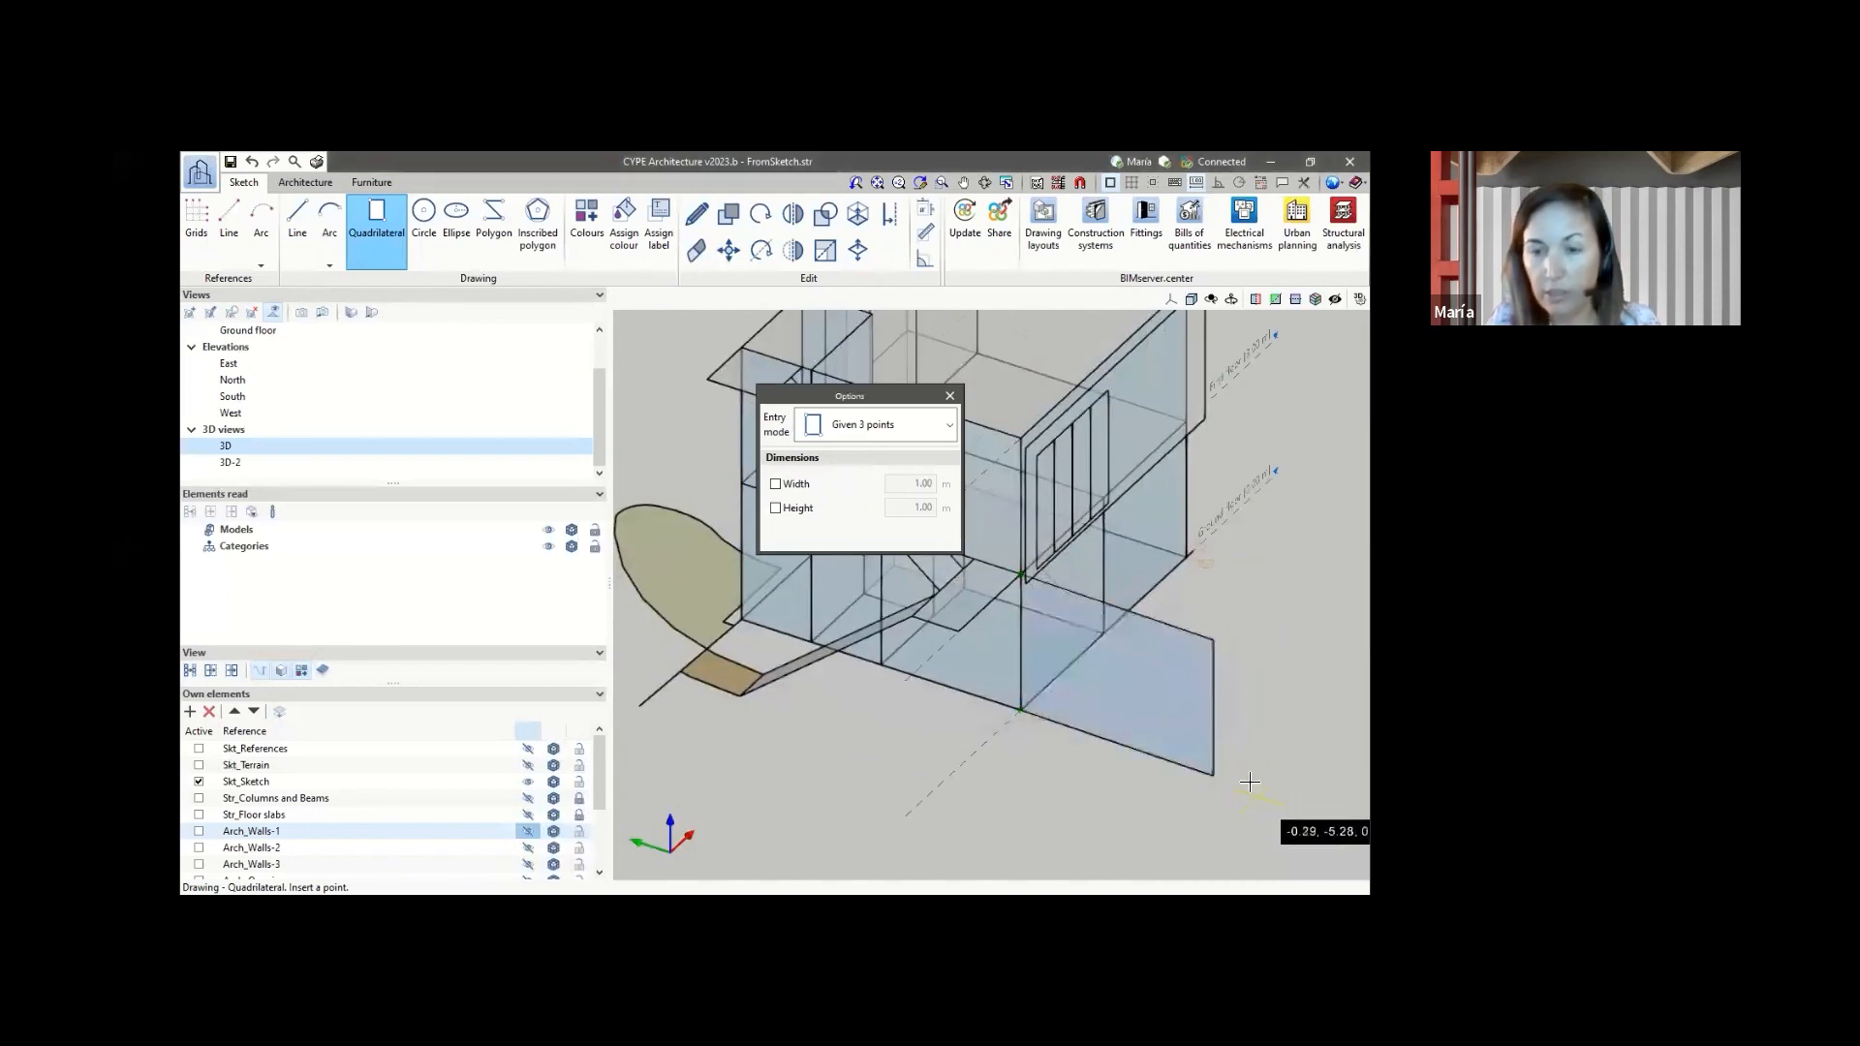
pyautogui.scroll(-3, 1248, 780)
pyautogui.scroll(2, 1239, 678)
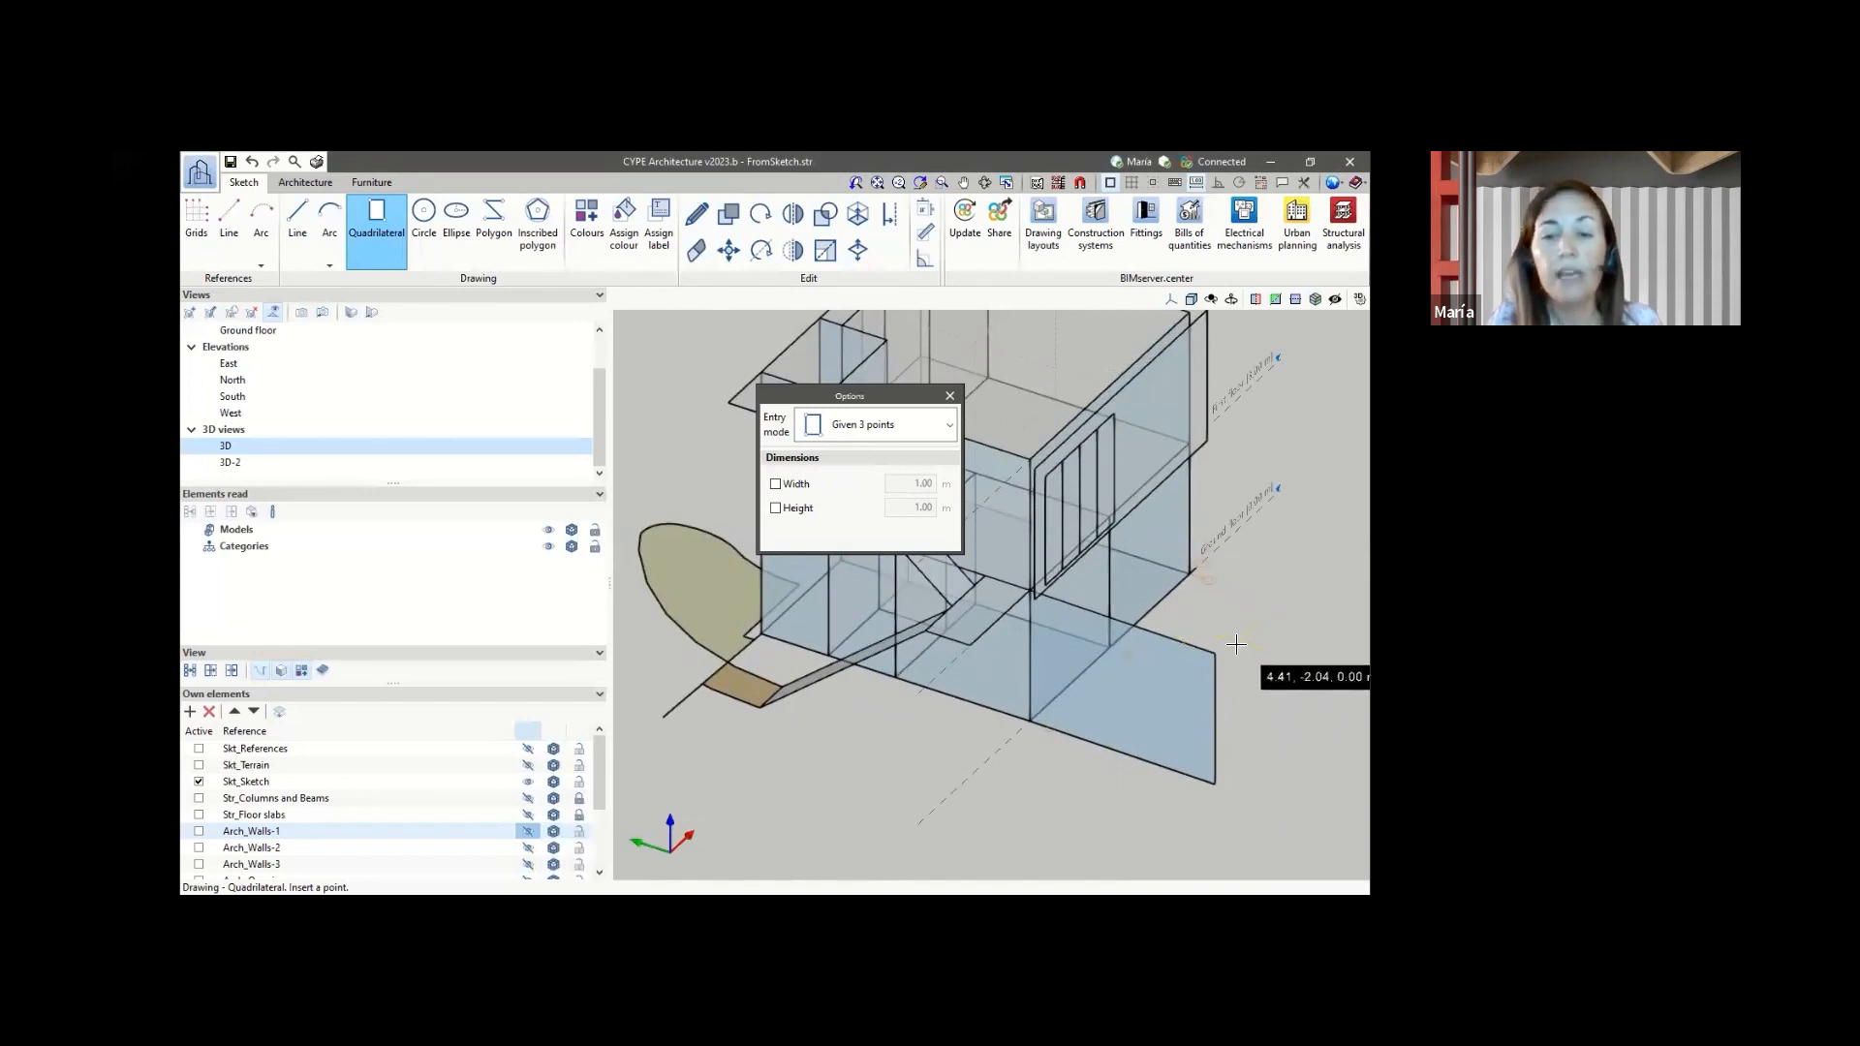
# - Create a concrete brick external façade wall by surface area from the vertical quadrilateral sketched at the house's ground-floor corner
pyautogui.click(305, 182)
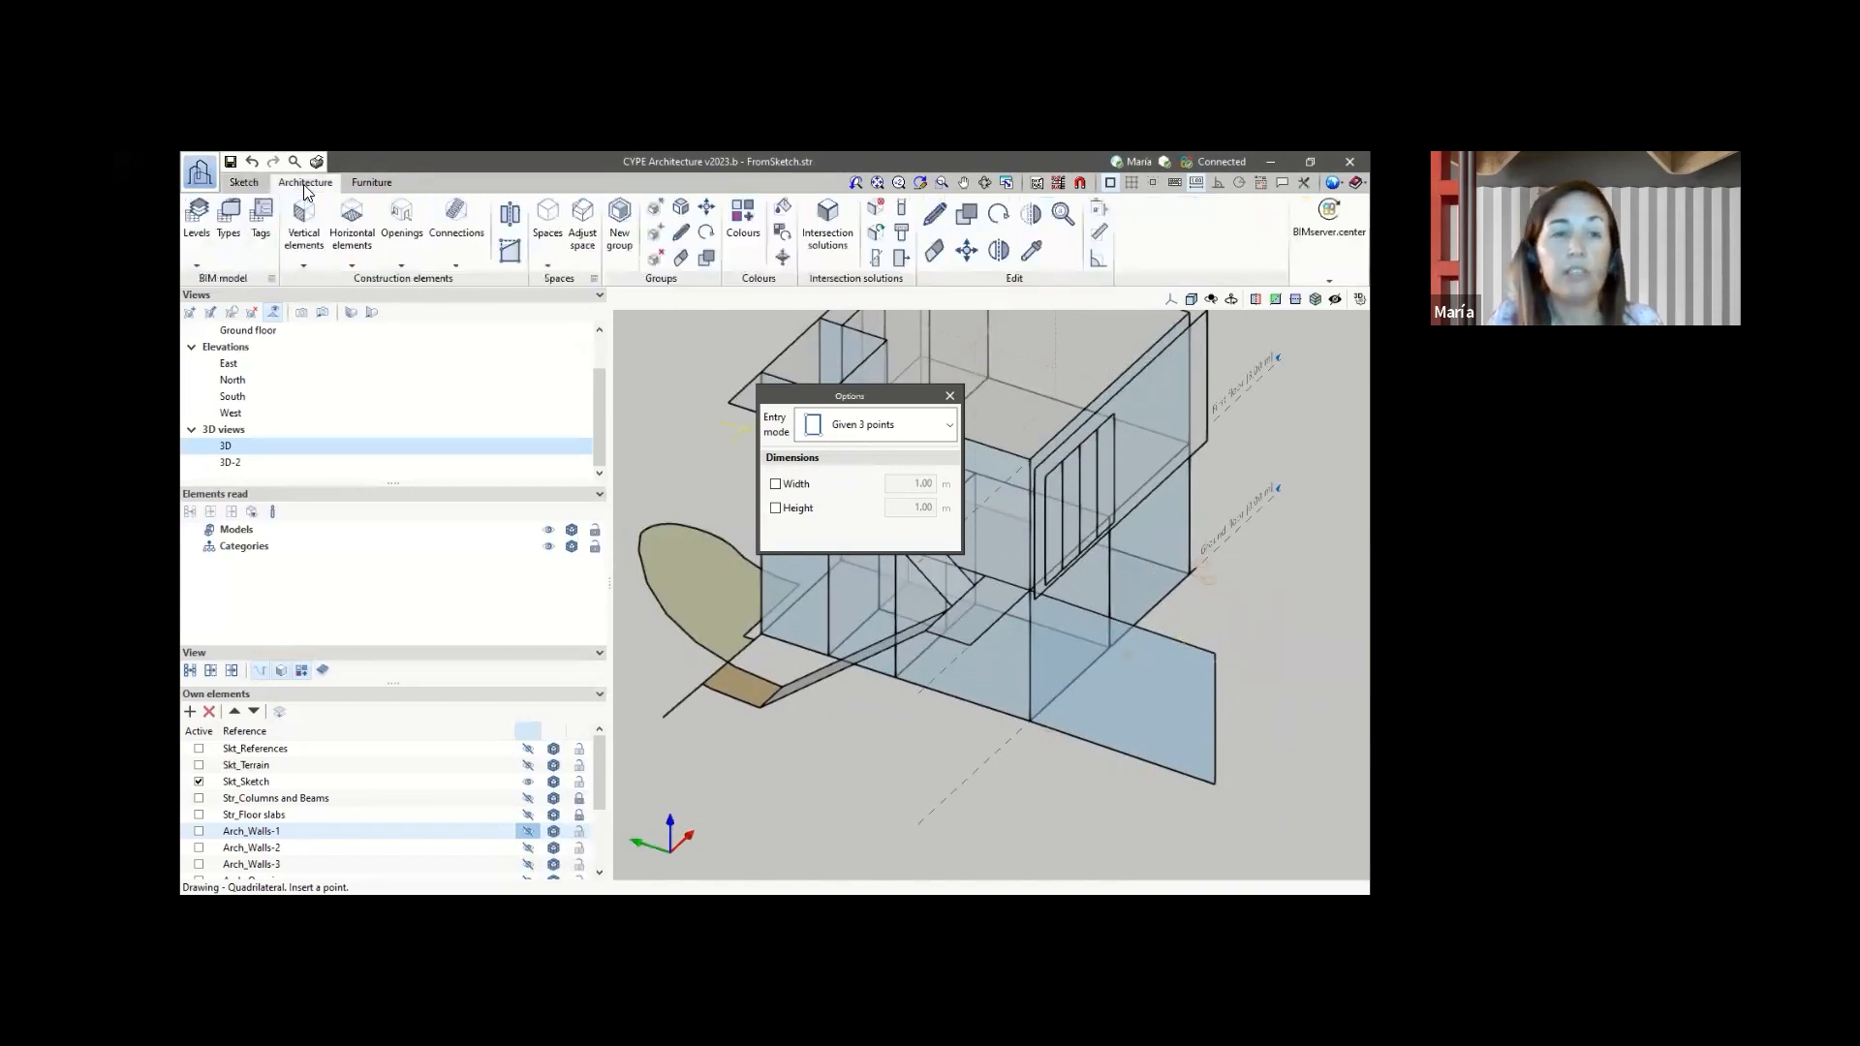
pyautogui.click(304, 221)
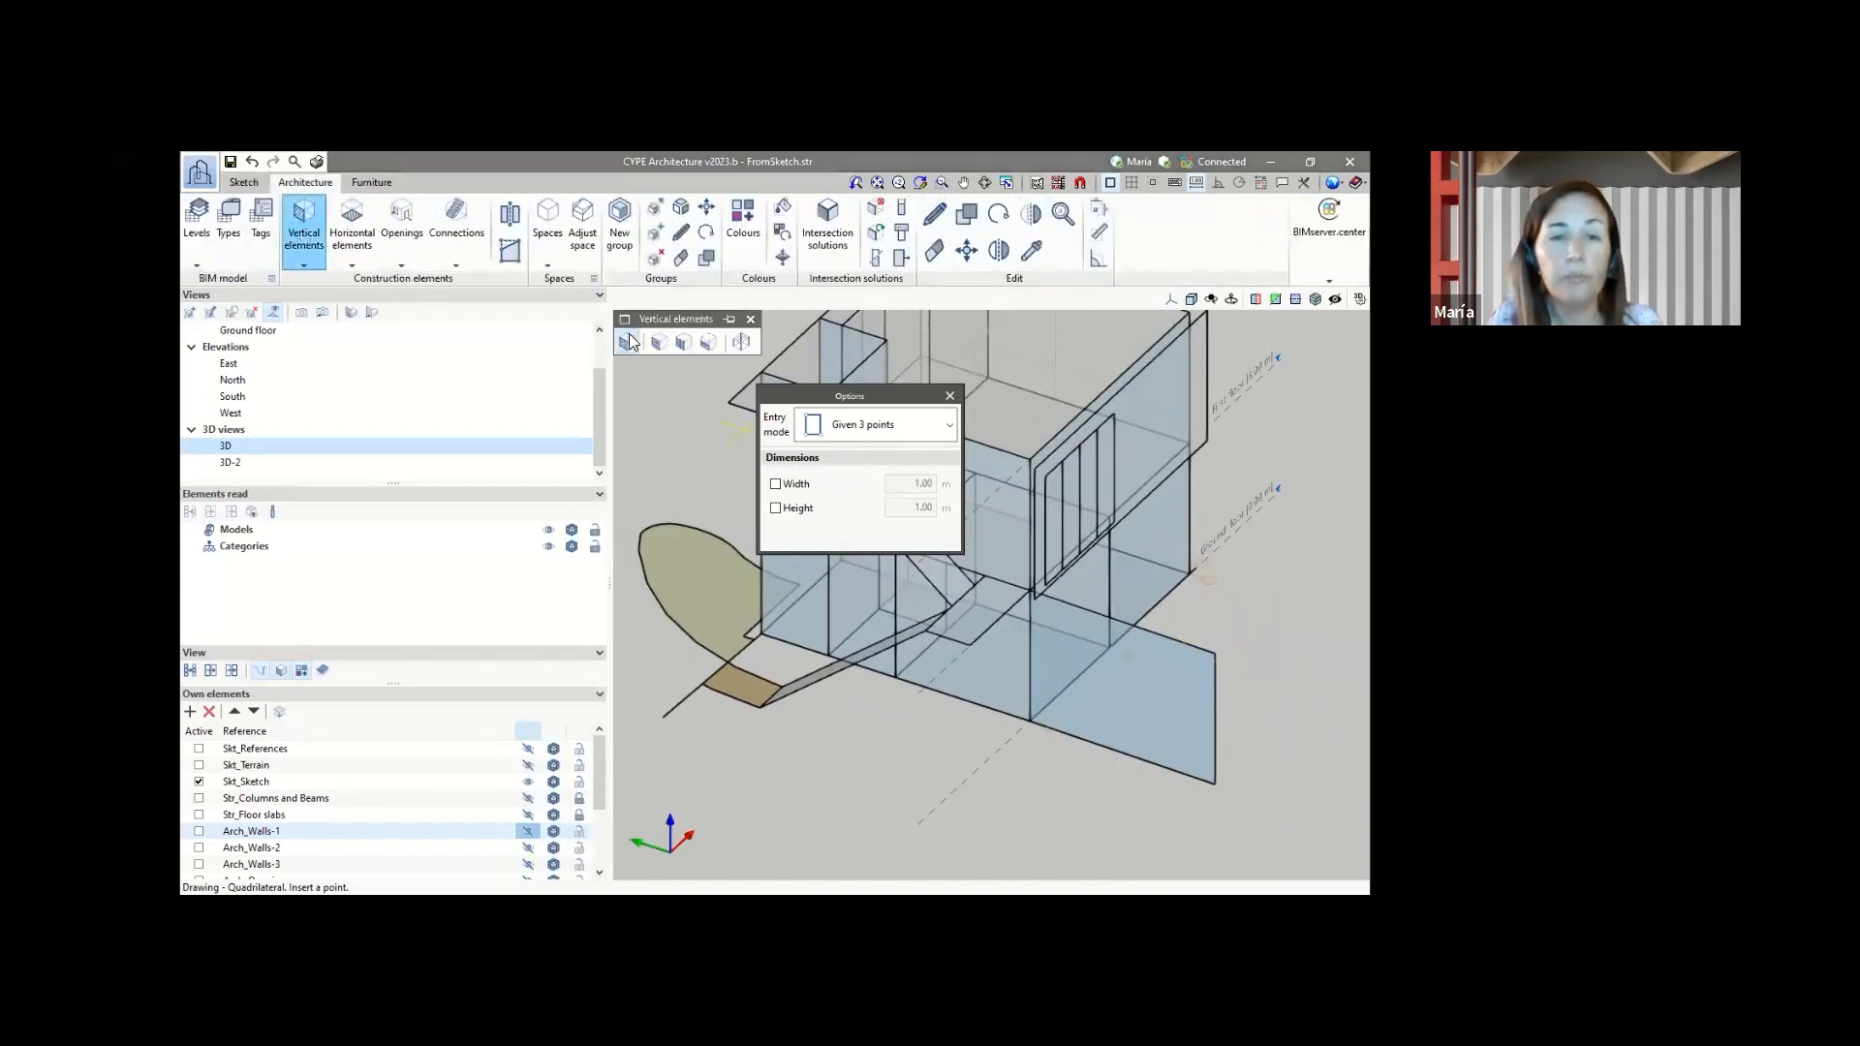
pyautogui.click(624, 344)
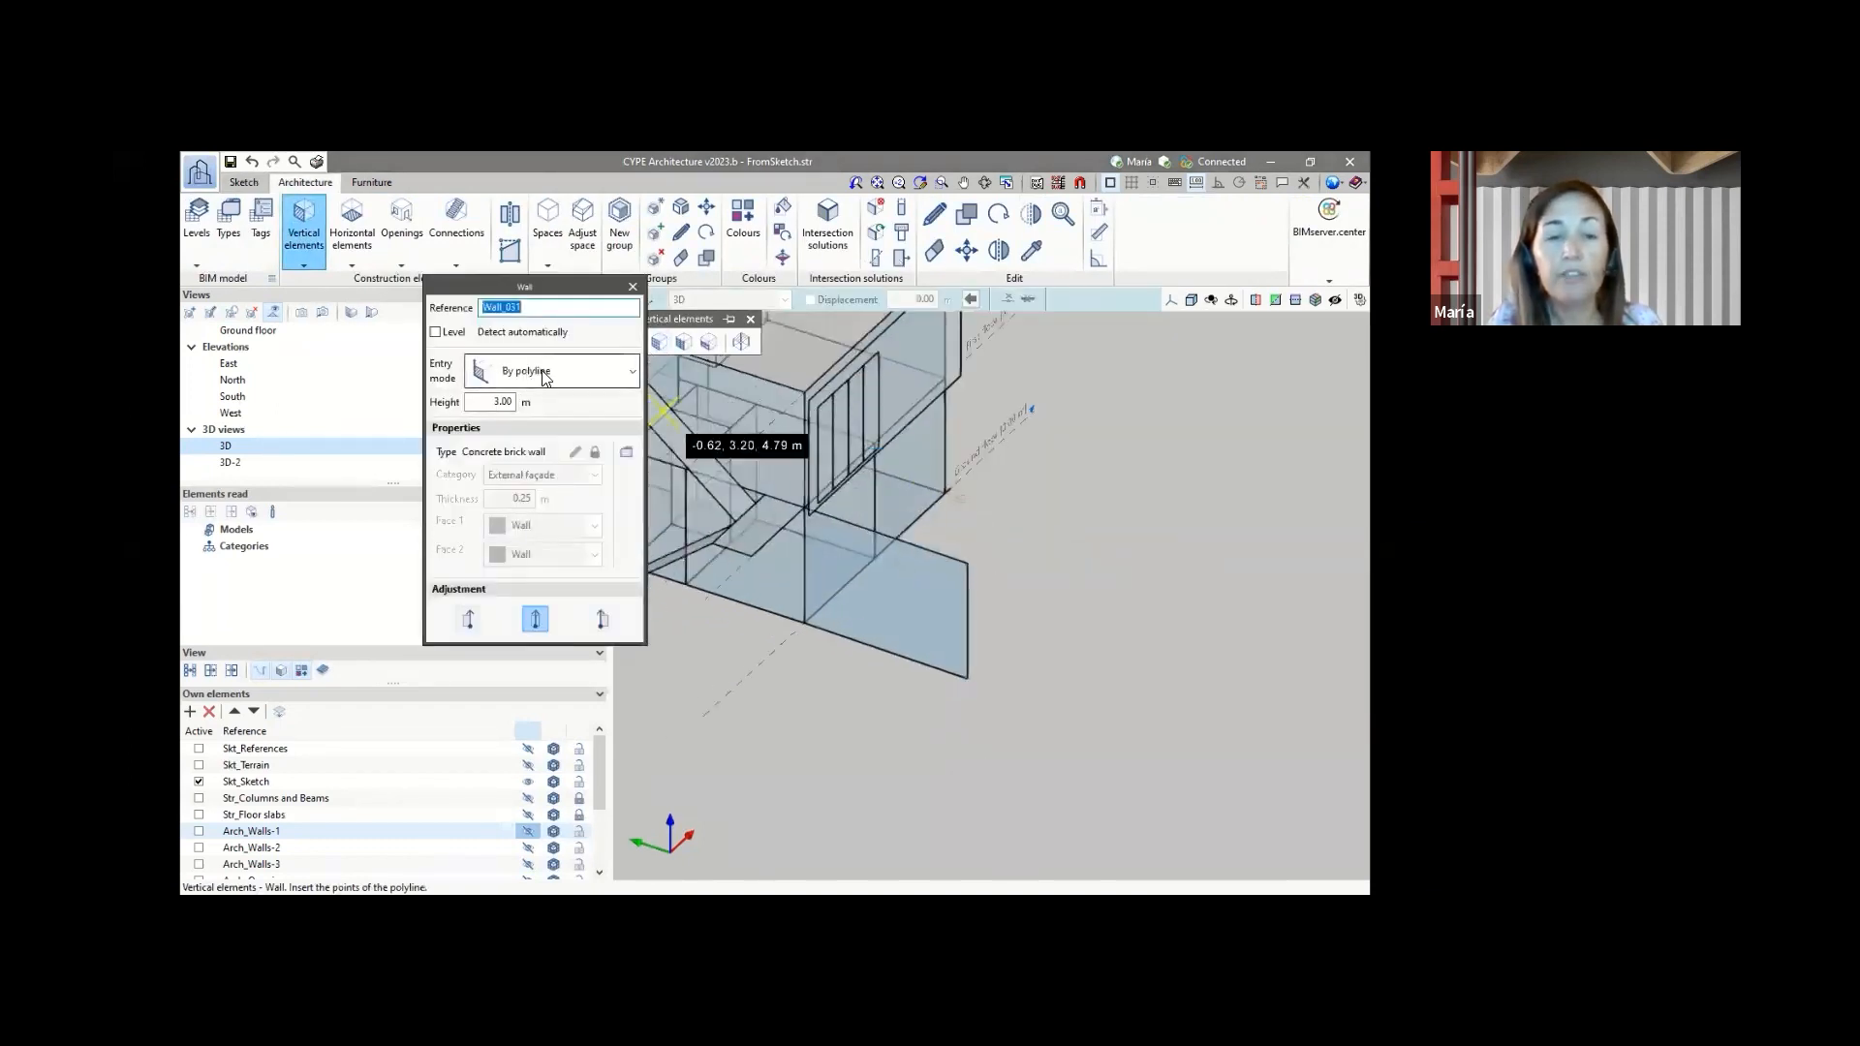
pyautogui.click(598, 374)
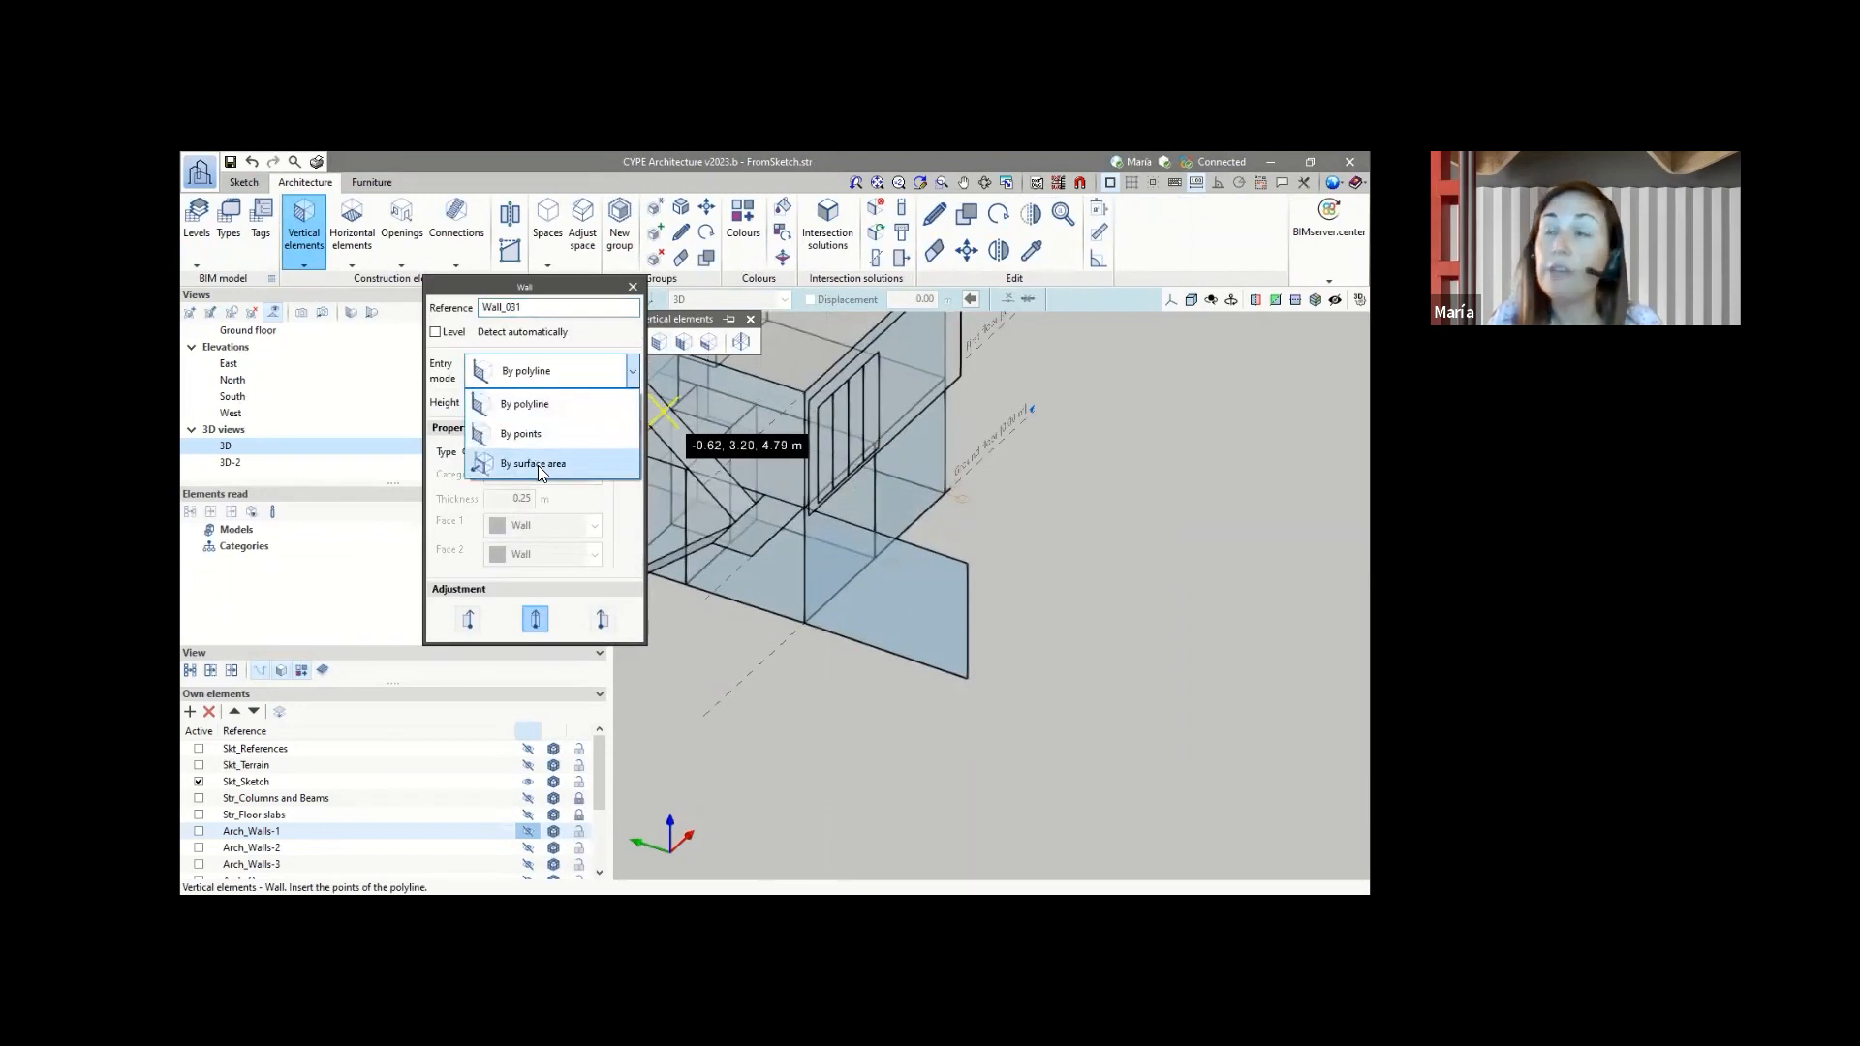
pyautogui.click(537, 465)
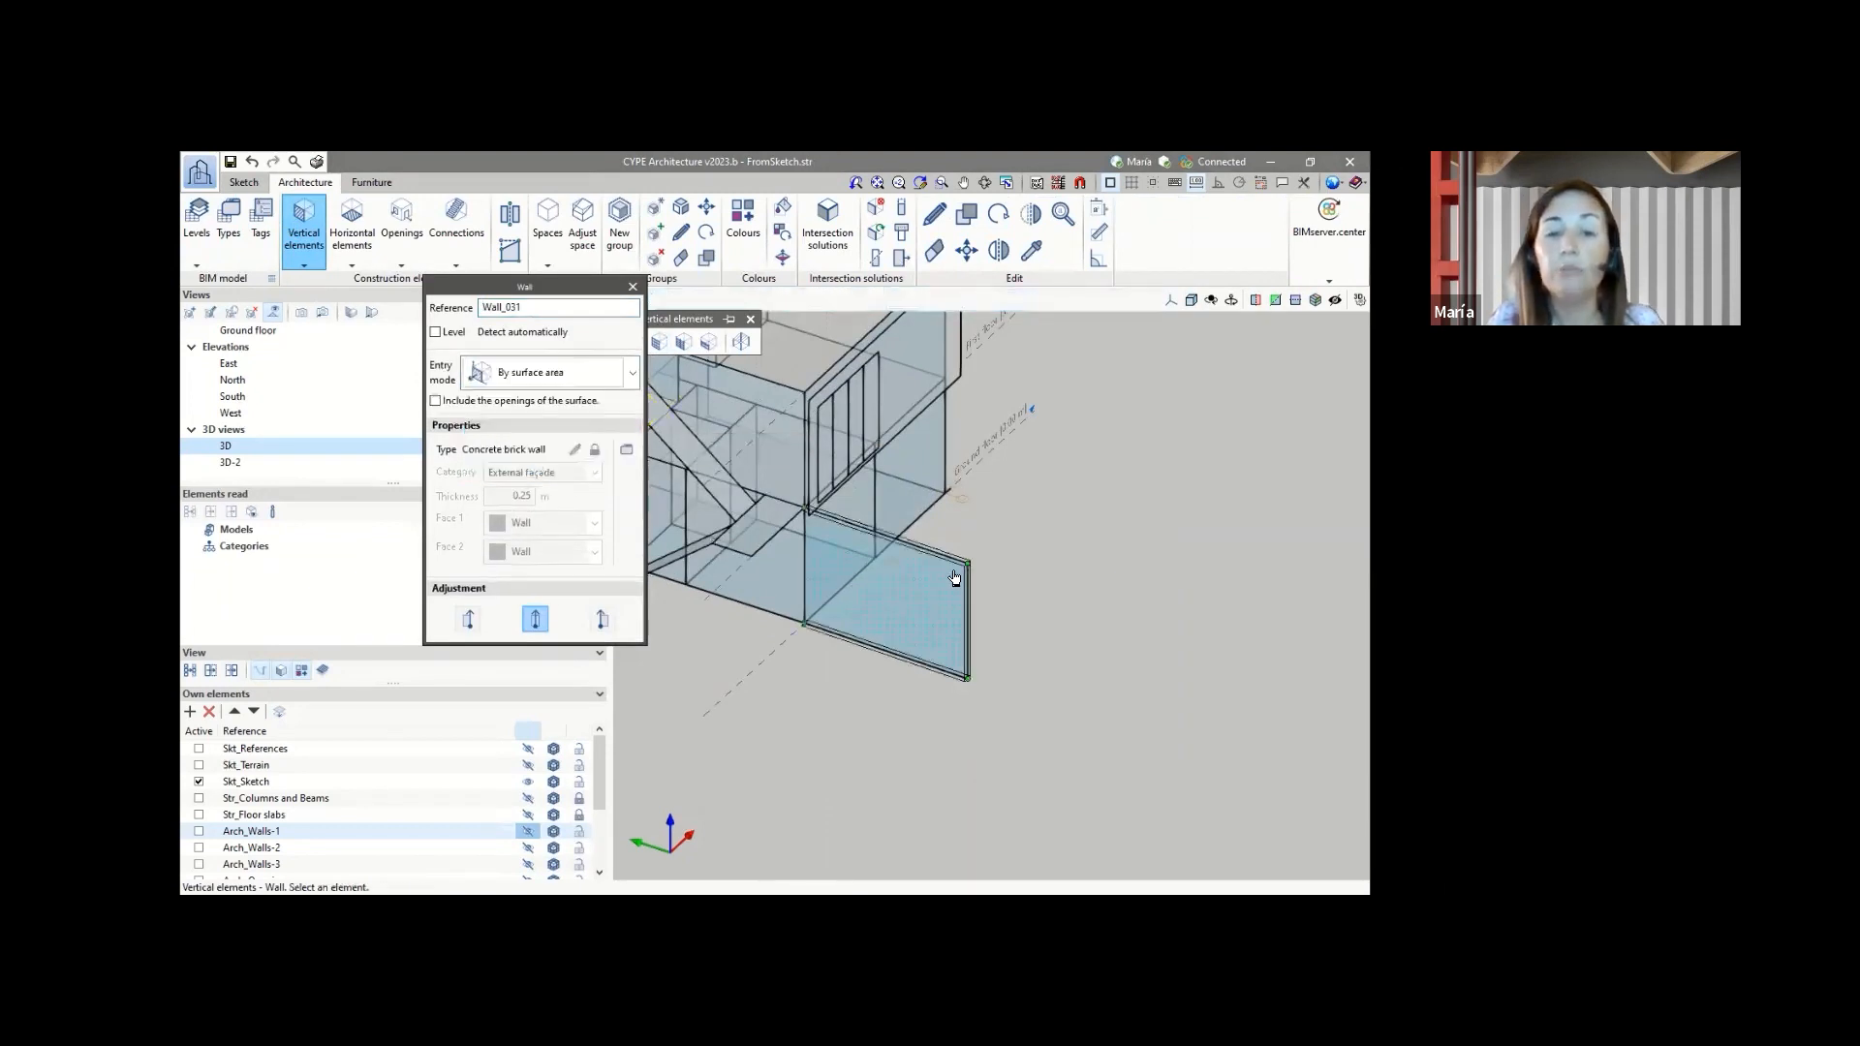
pyautogui.scroll(2, 983, 546)
pyautogui.scroll(1, 974, 545)
pyautogui.scroll(-2, 1050, 595)
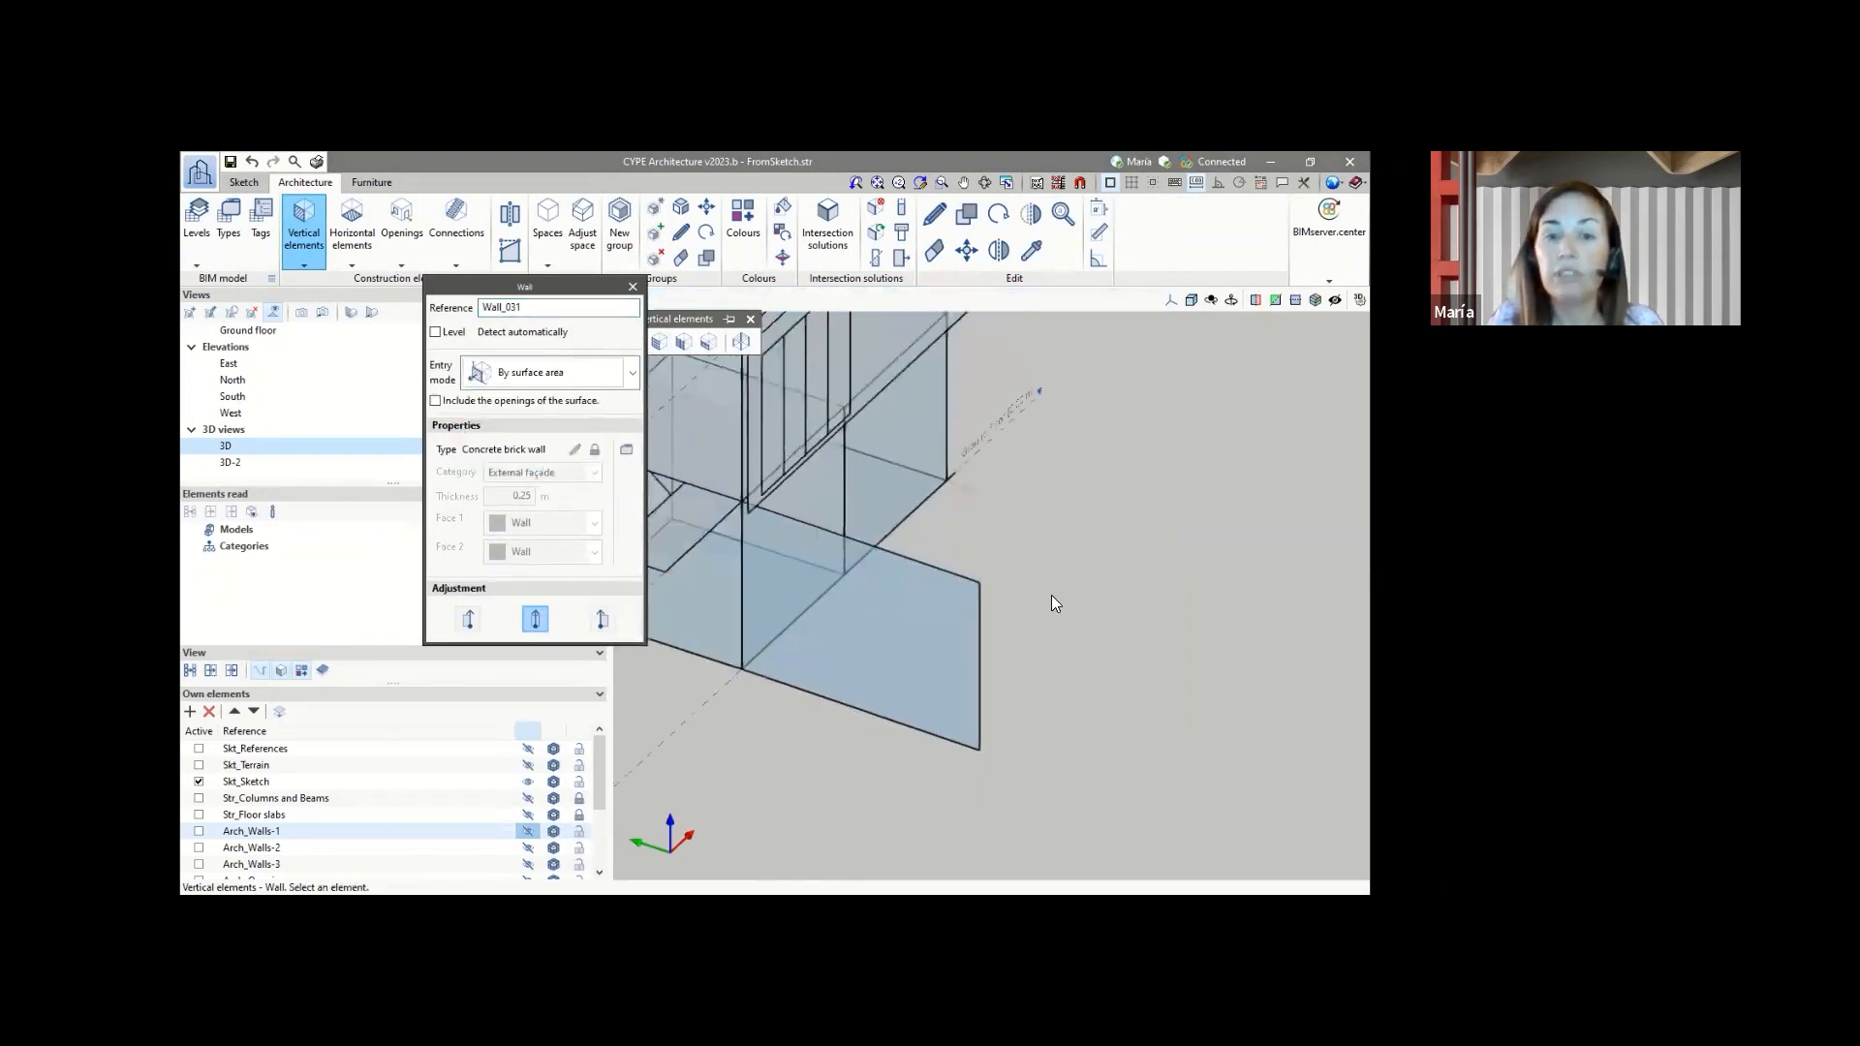
pyautogui.scroll(1, 1050, 595)
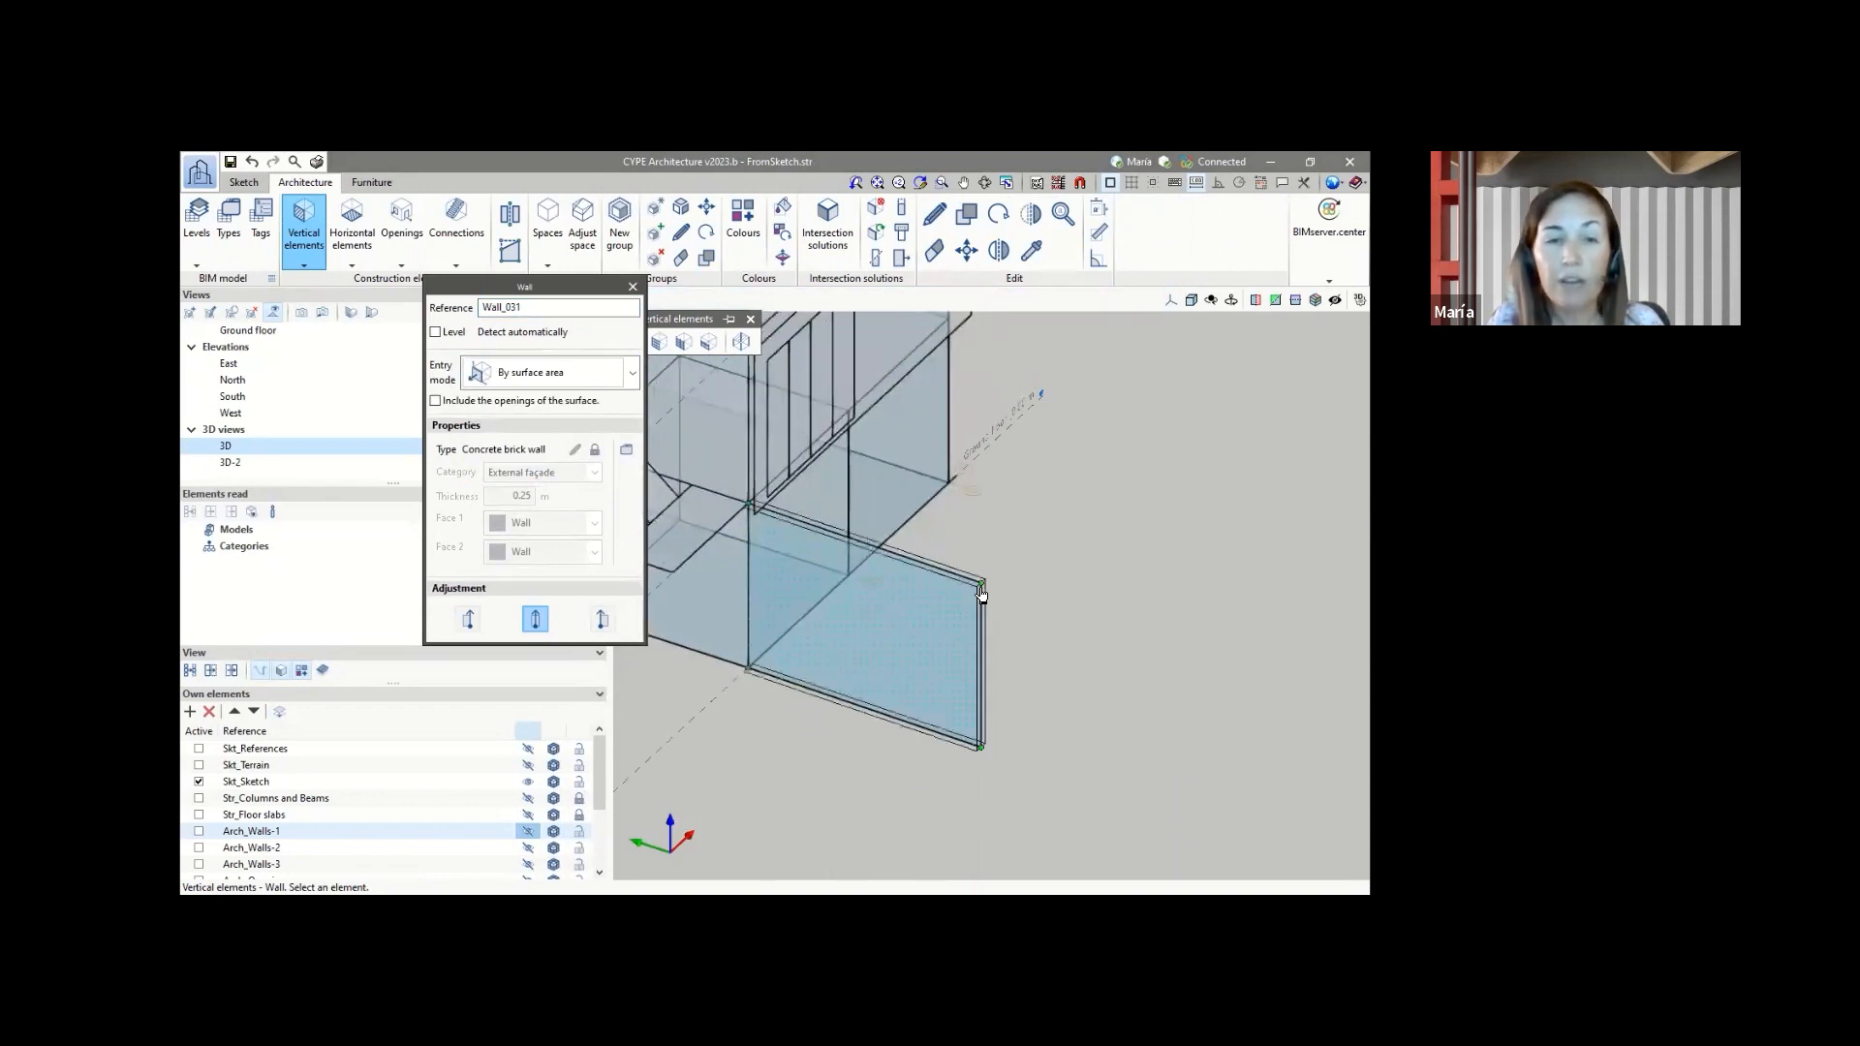
pyautogui.click(981, 595)
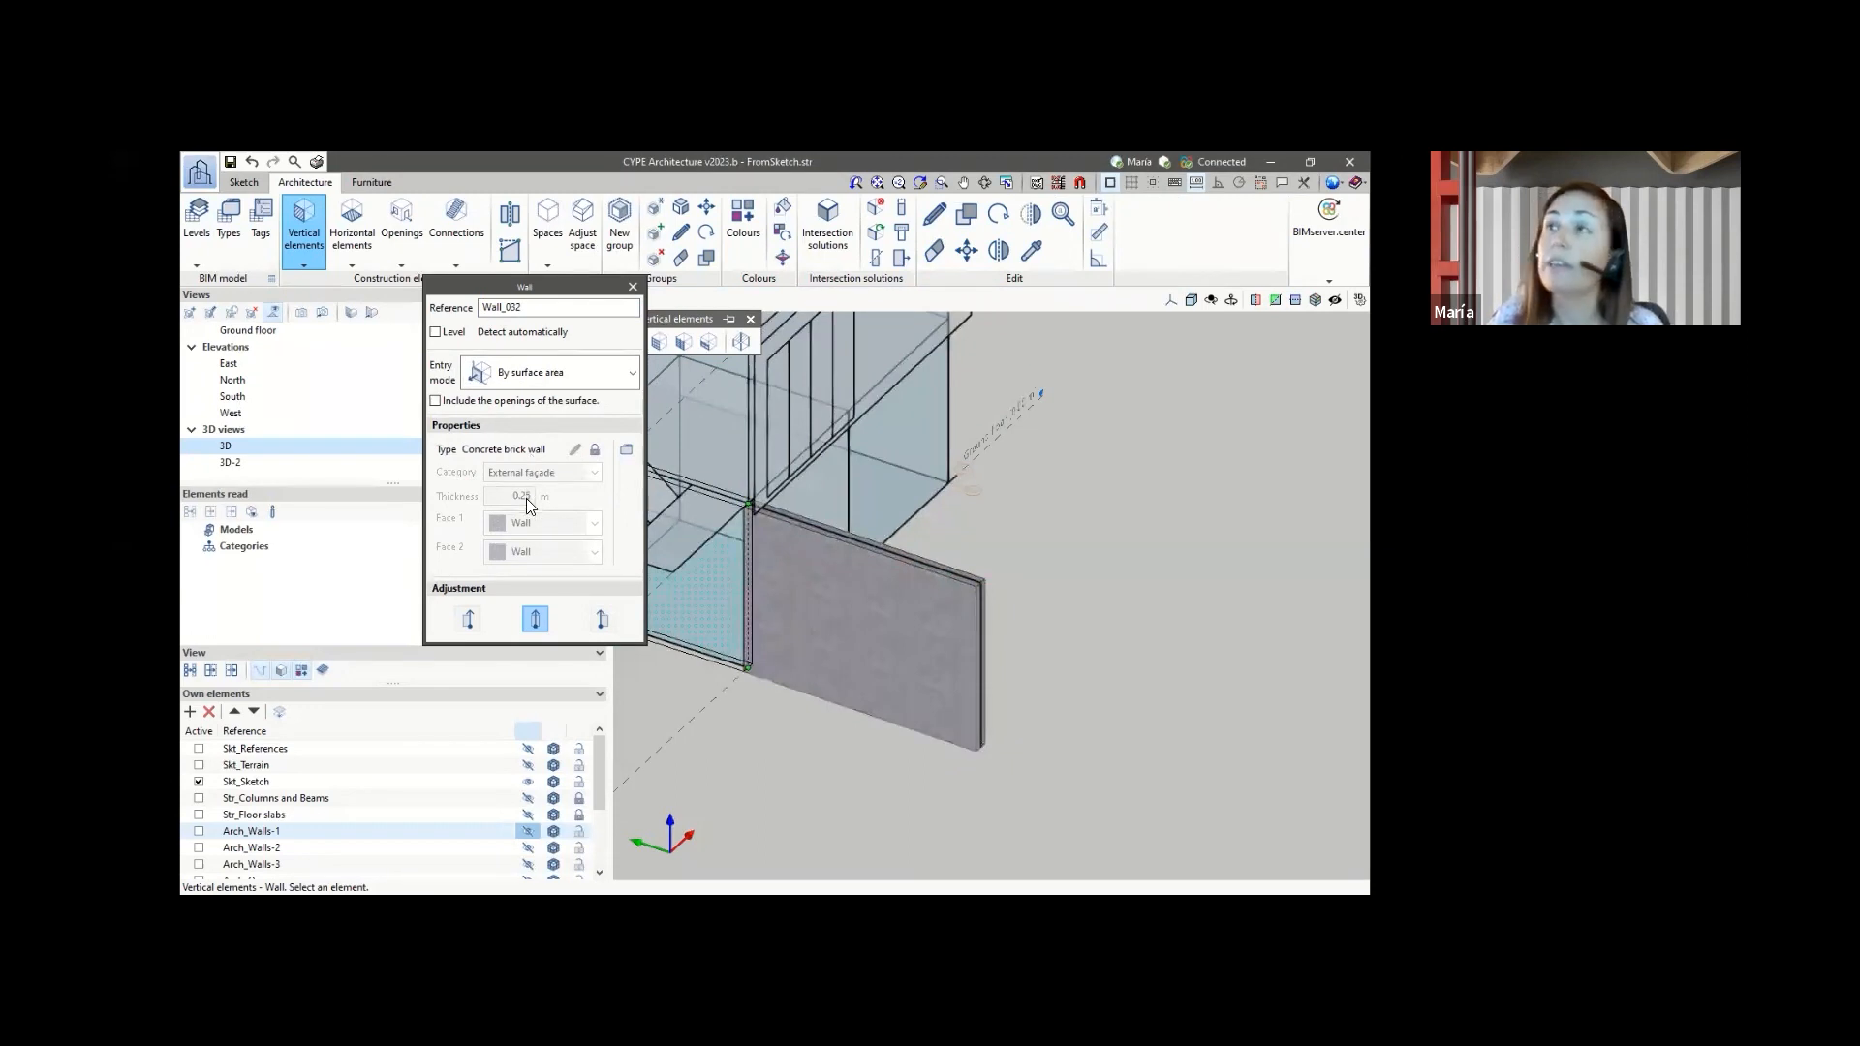
pyautogui.scroll(-3, 969, 647)
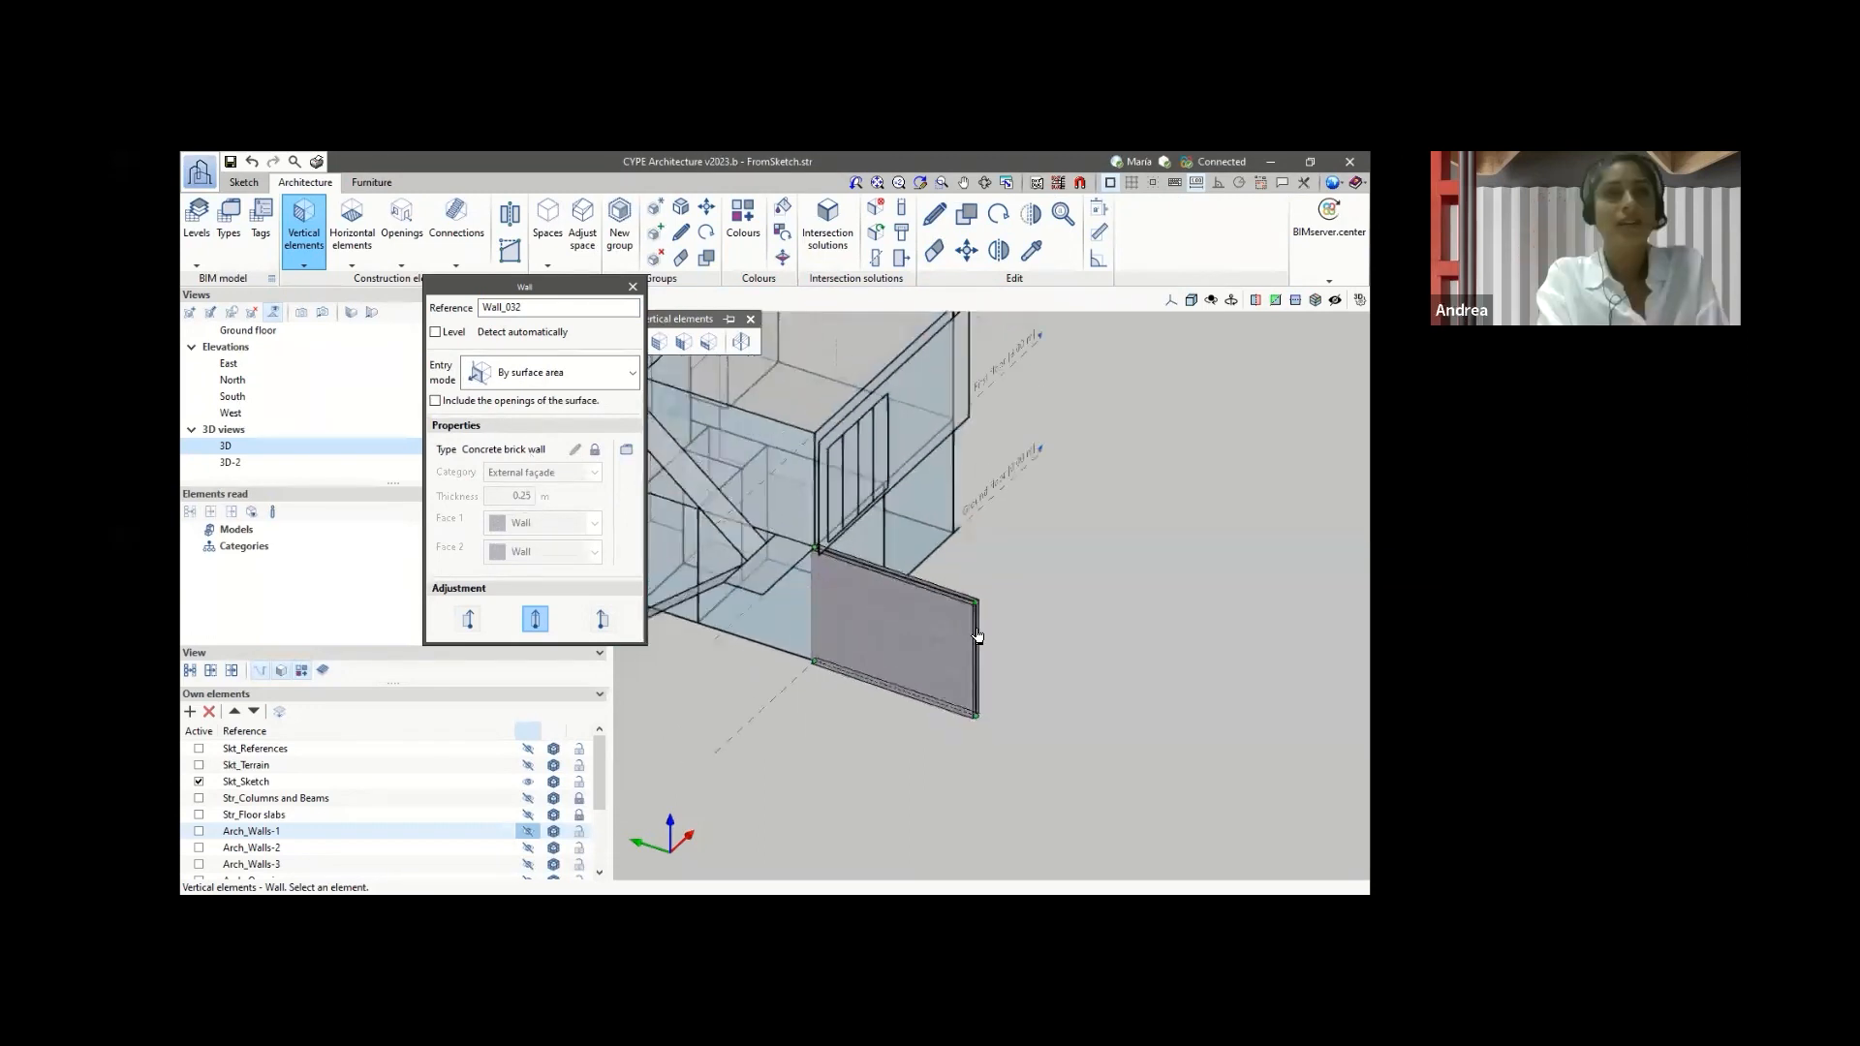
pyautogui.scroll(3, 973, 637)
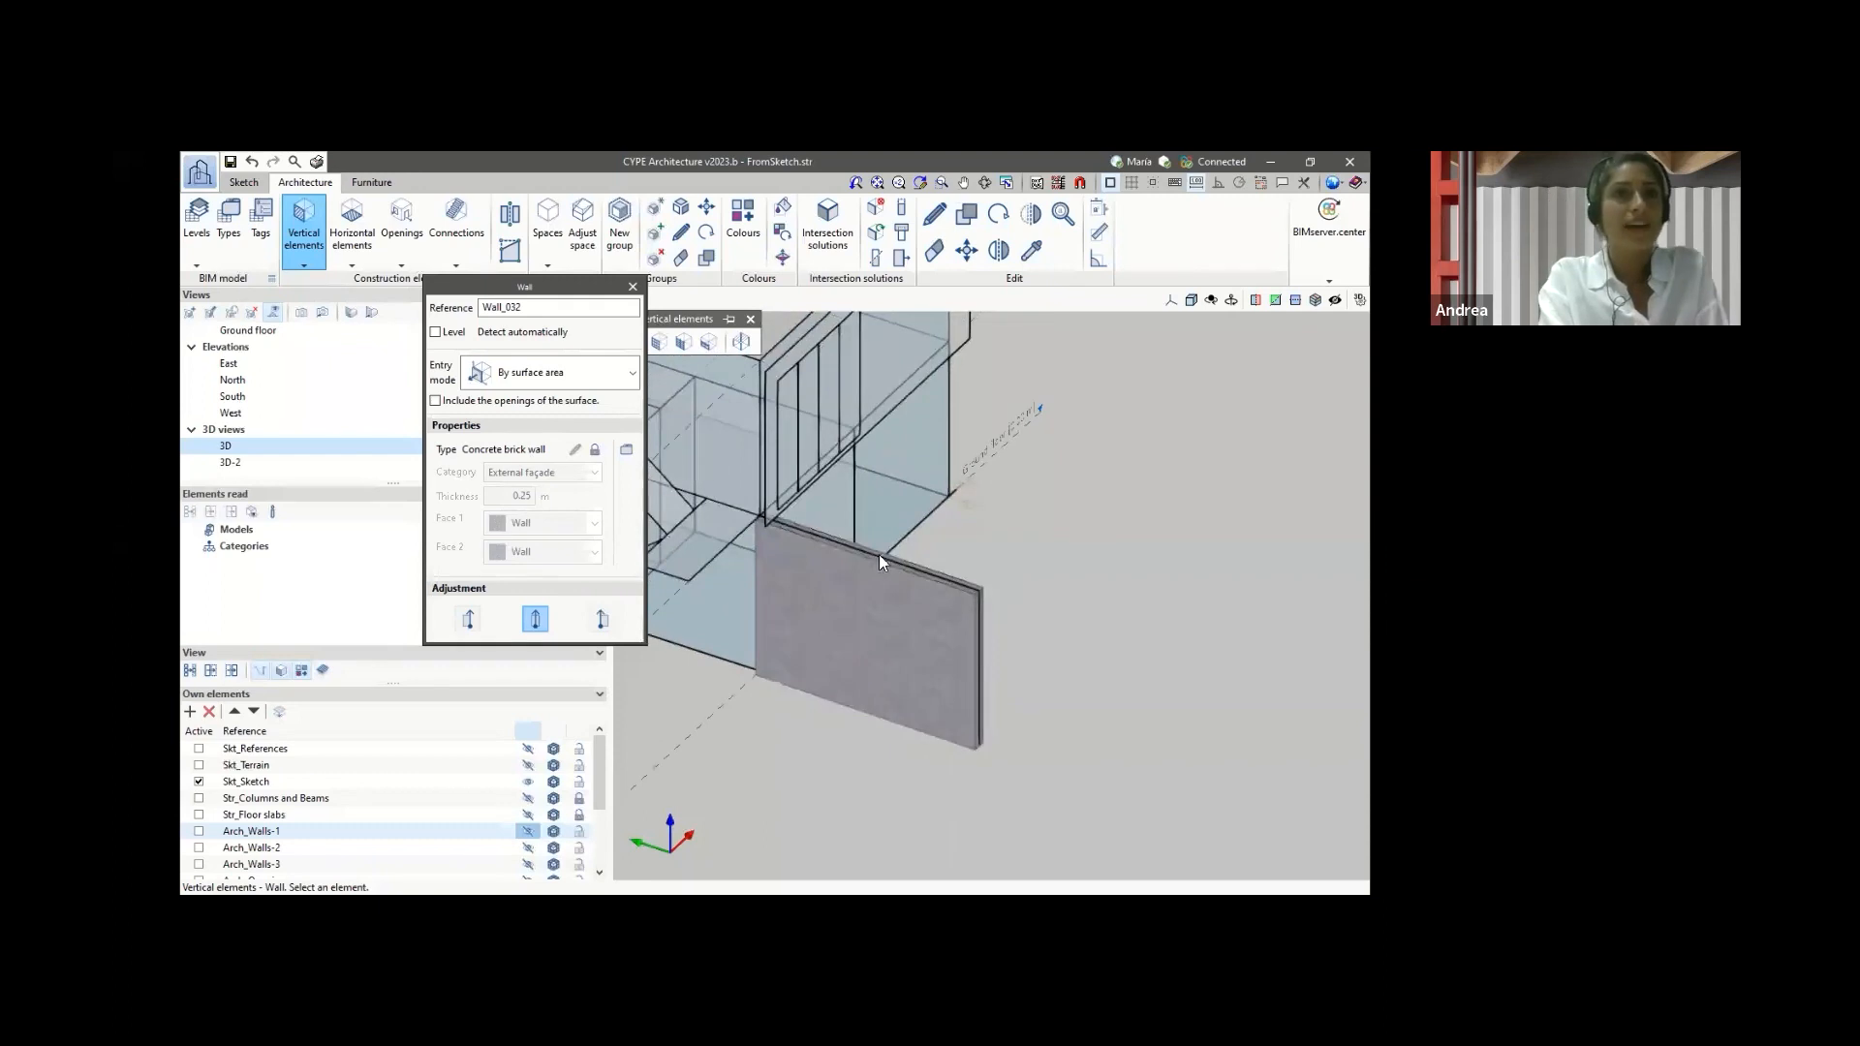
pyautogui.click(632, 287)
pyautogui.scroll(-1, 1077, 647)
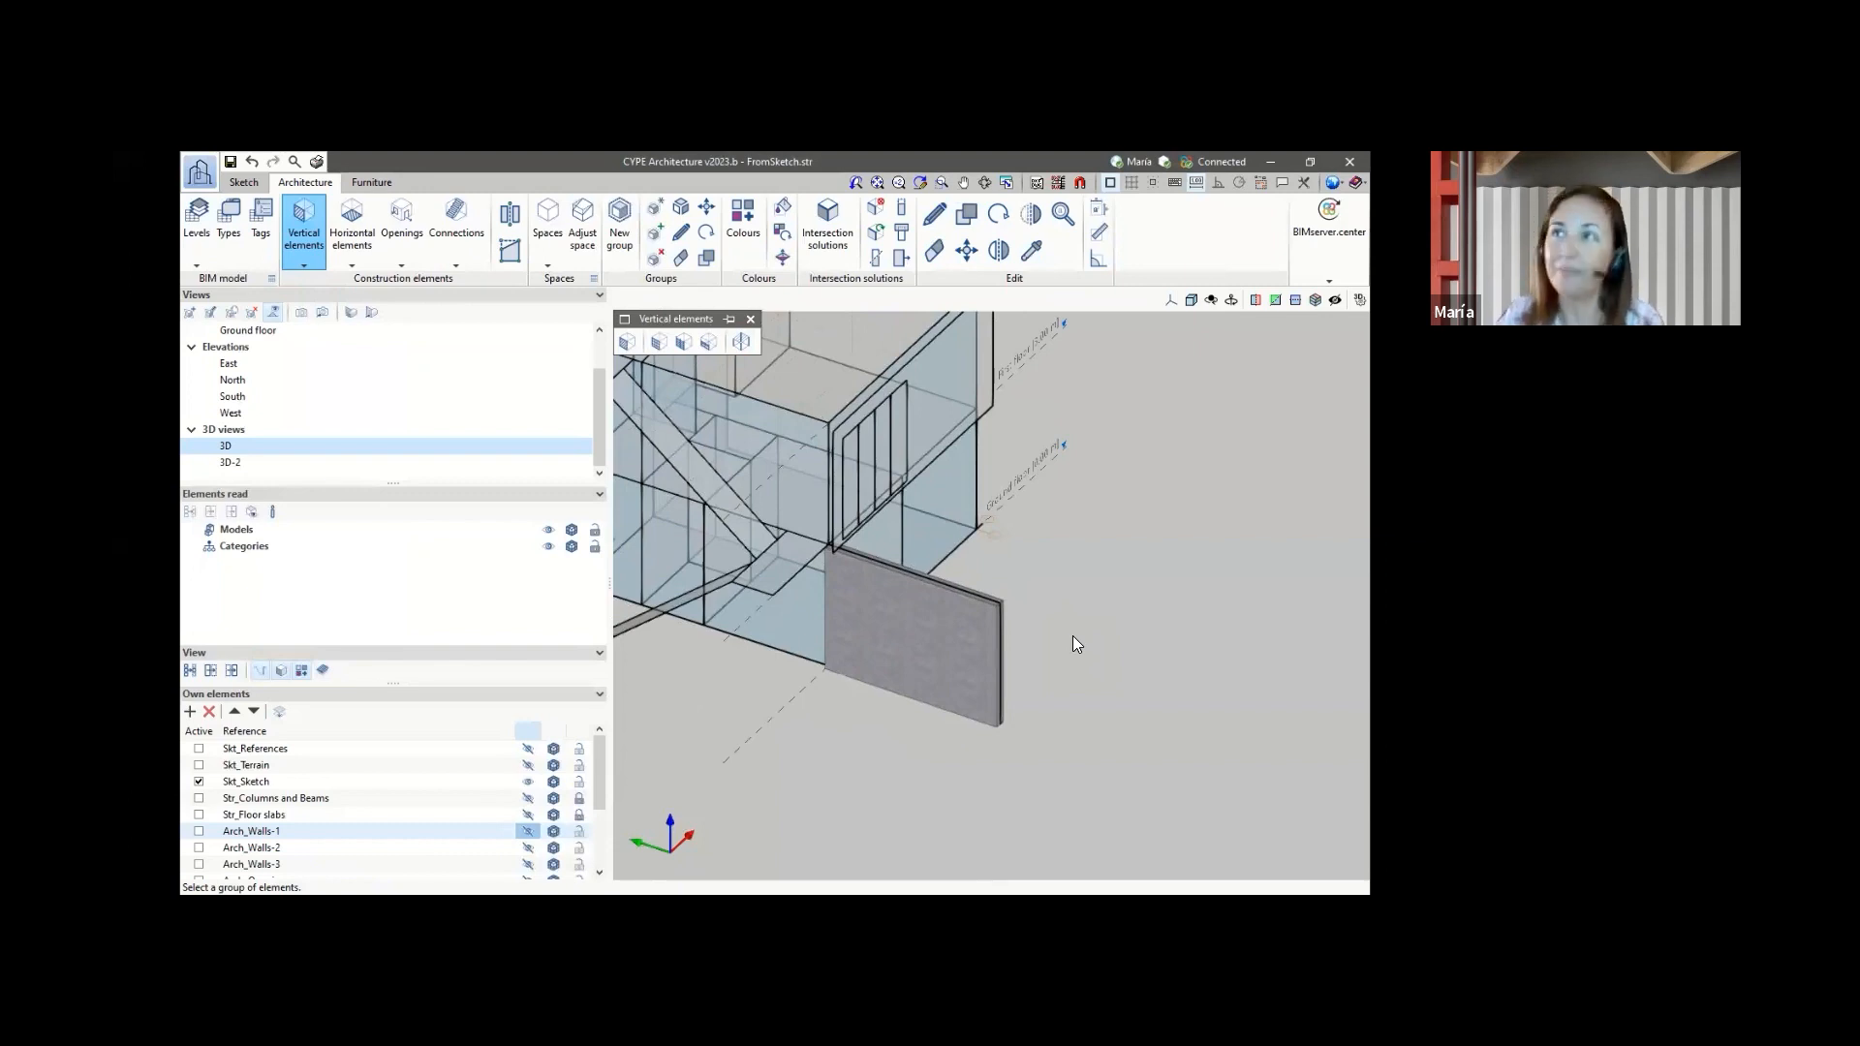
pyautogui.scroll(-1, 1149, 668)
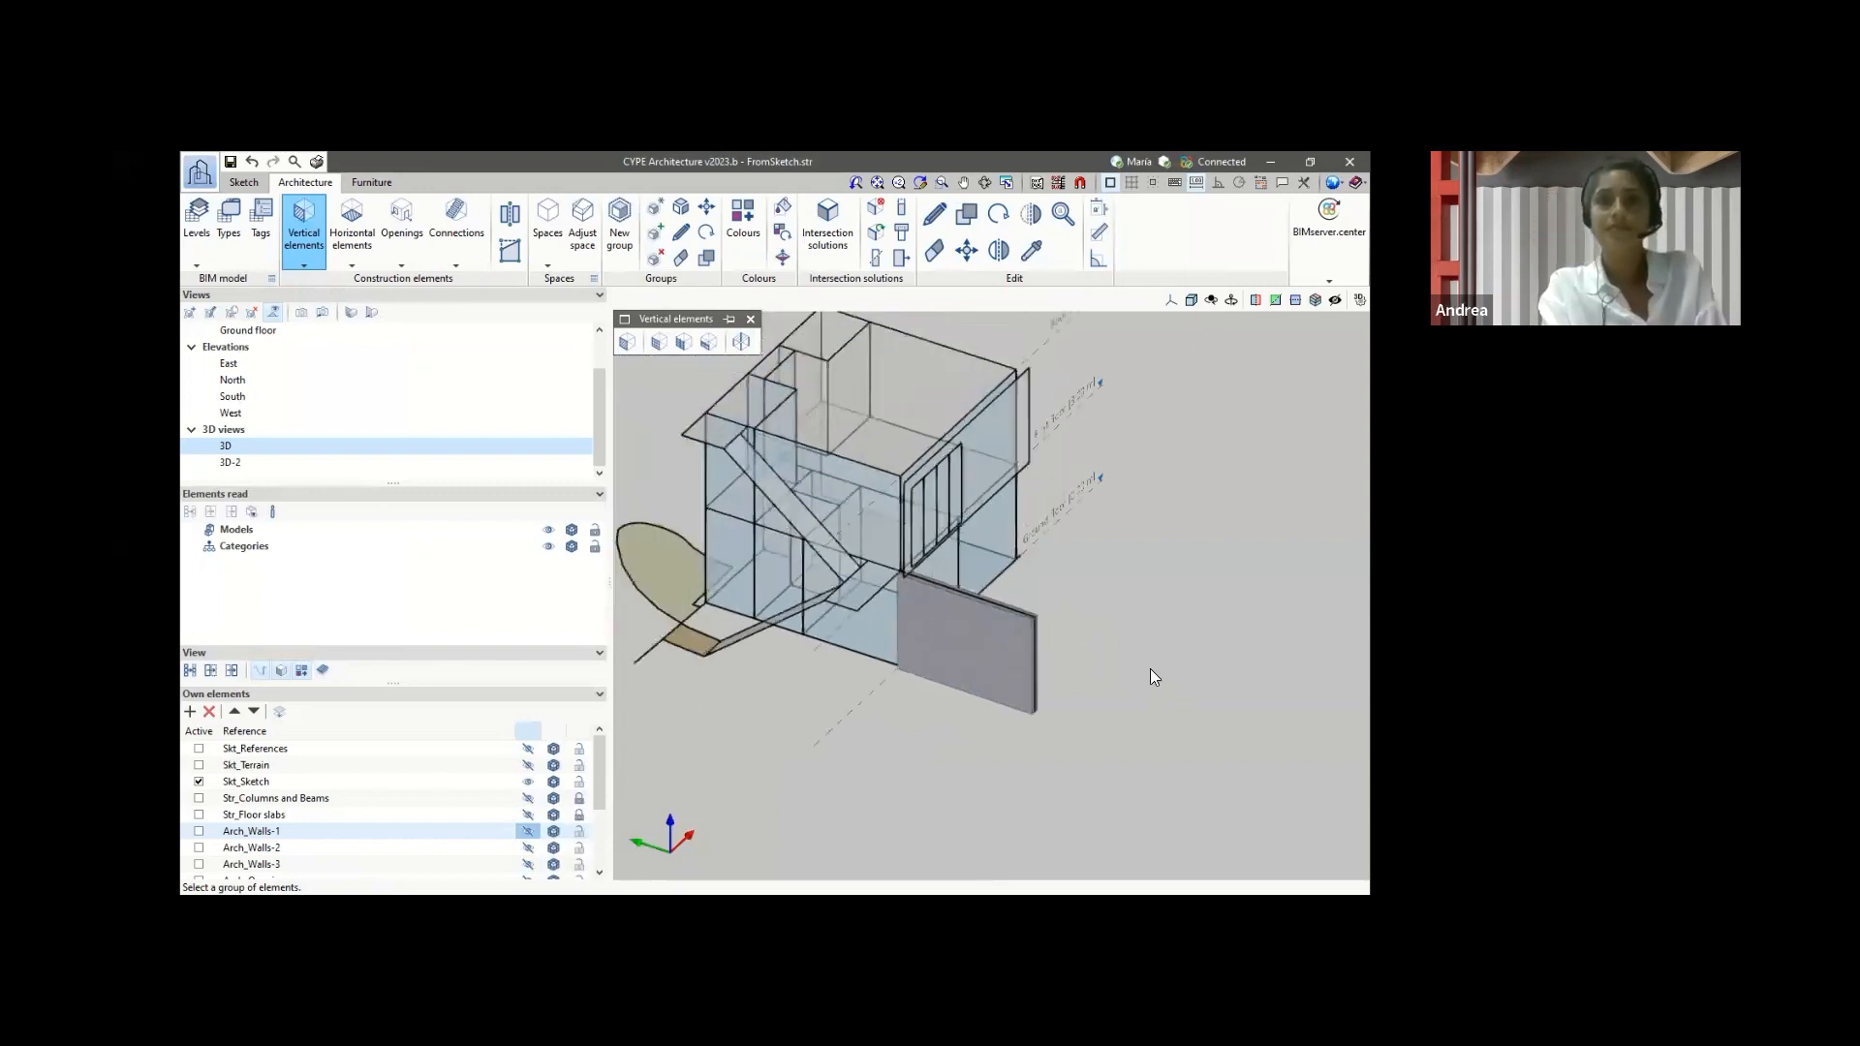
pyautogui.scroll(1, 1149, 668)
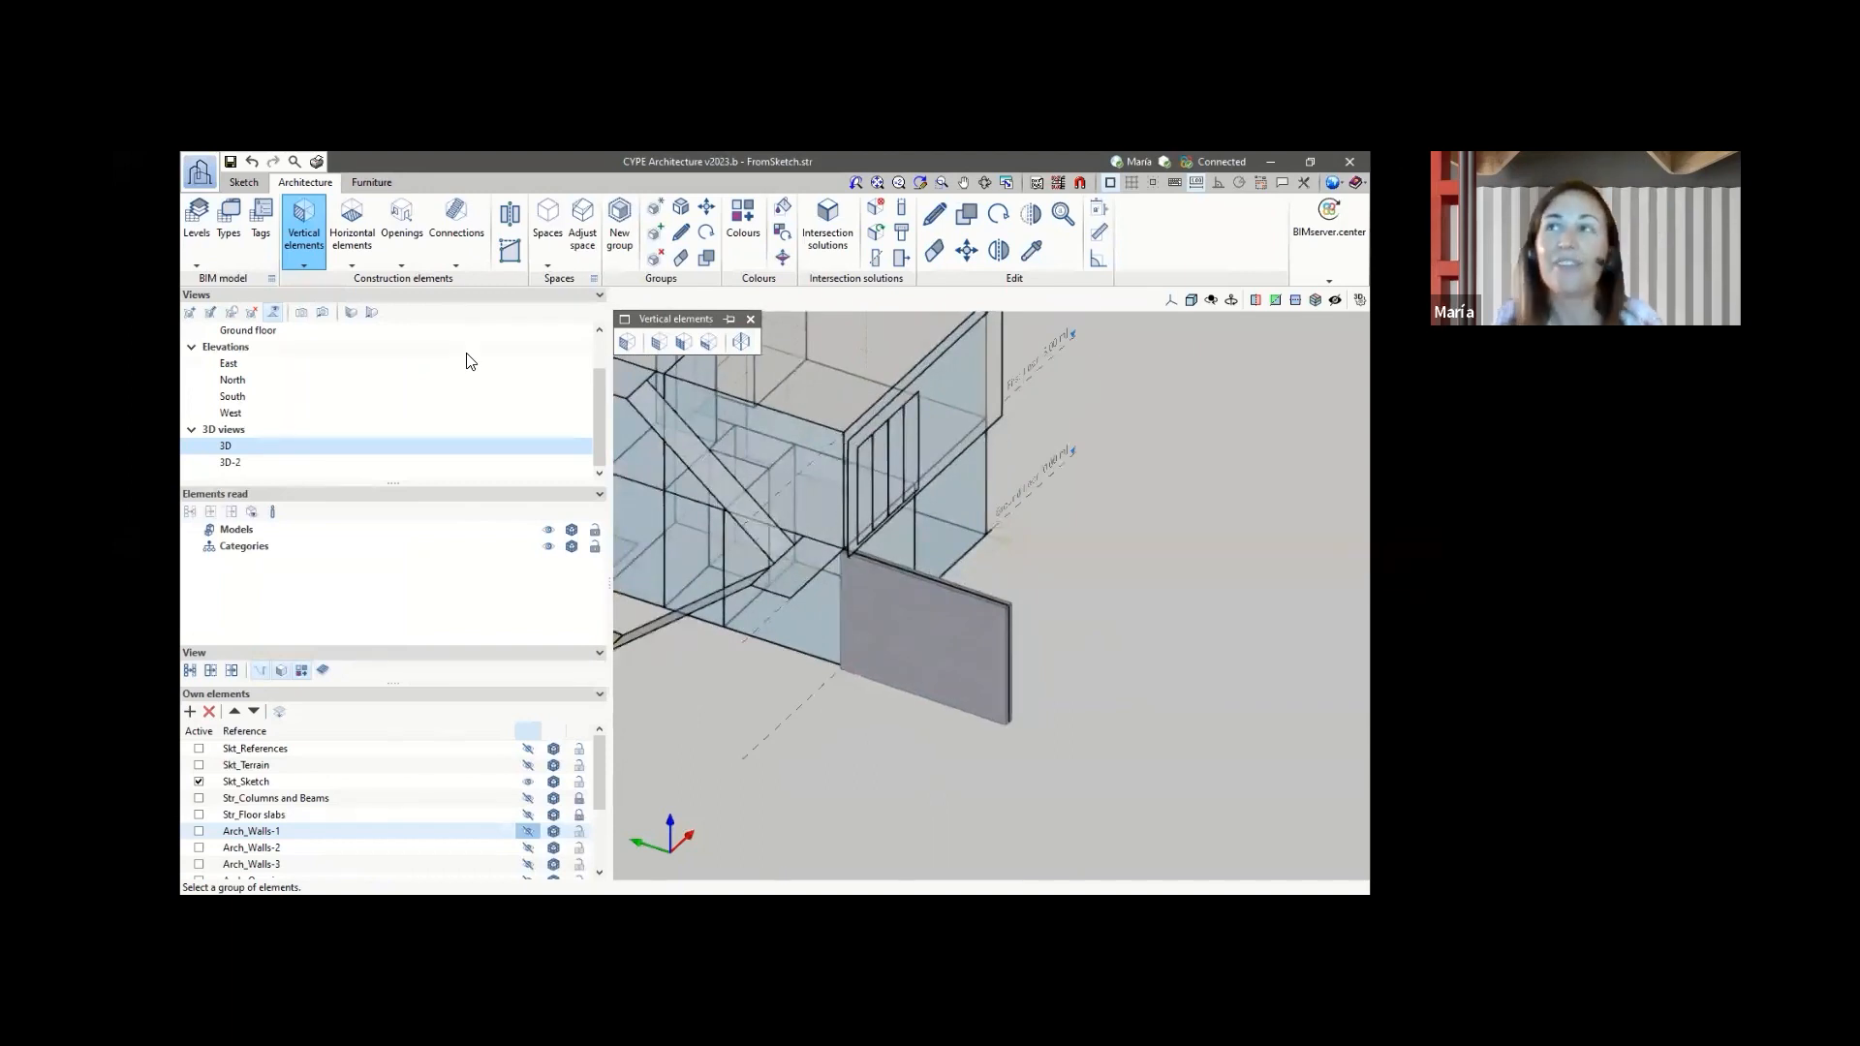
# - Switch to the open Serpentine Gallery.str project and examine the pavilion's 3D surface model
pyautogui.click(1270, 165)
pyautogui.moveTo(676, 864)
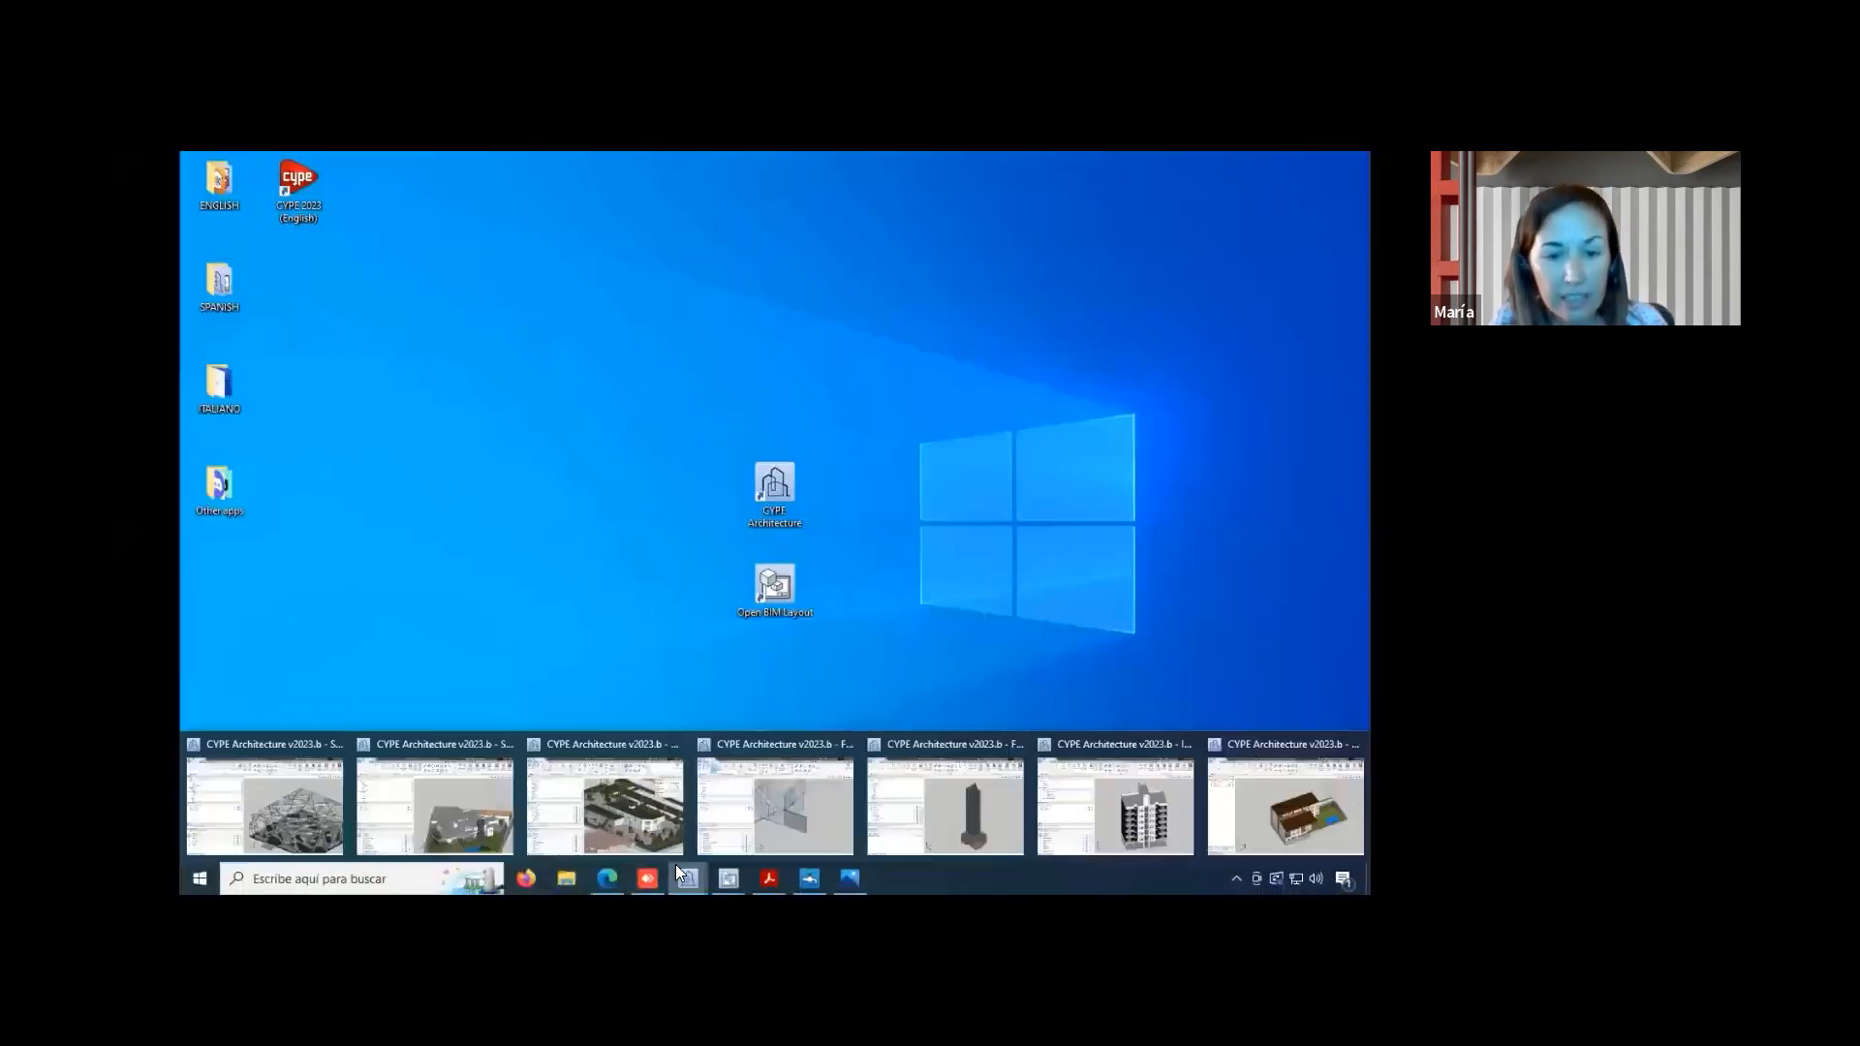
pyautogui.click(299, 780)
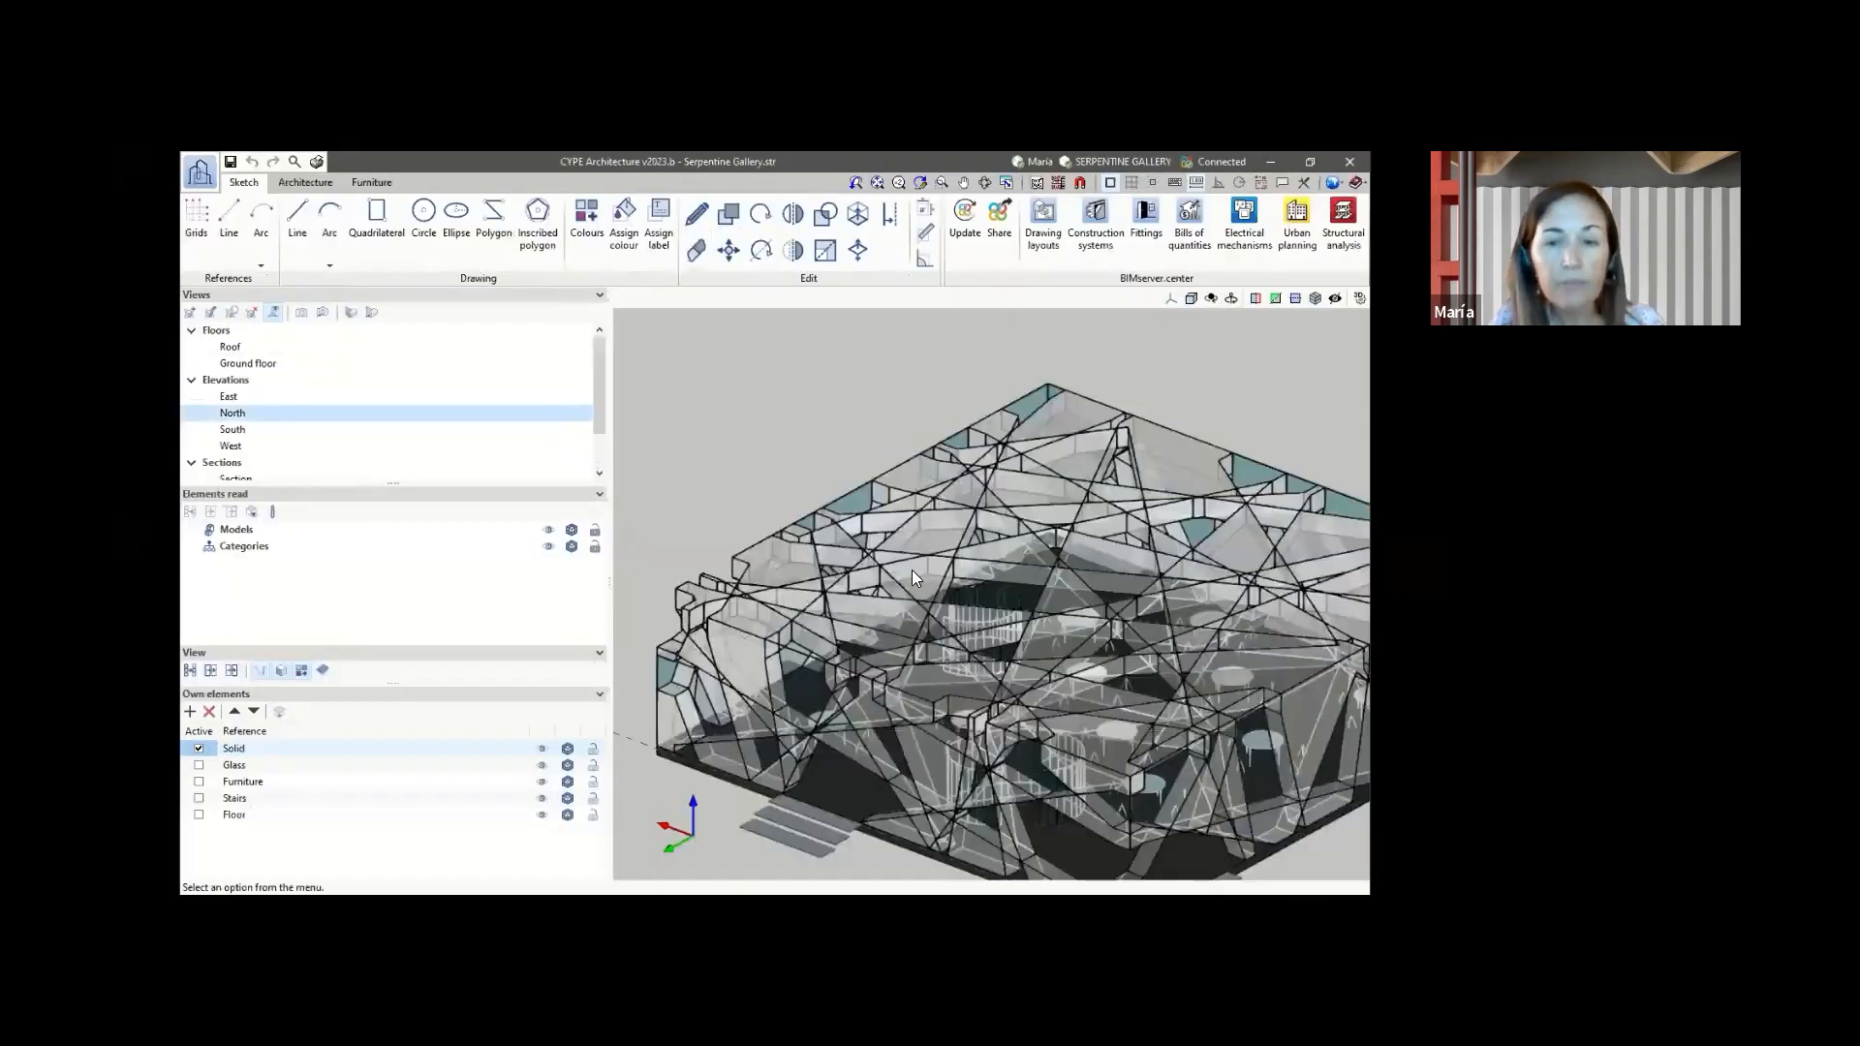
pyautogui.scroll(-2, 920, 534)
pyautogui.scroll(2, 1067, 622)
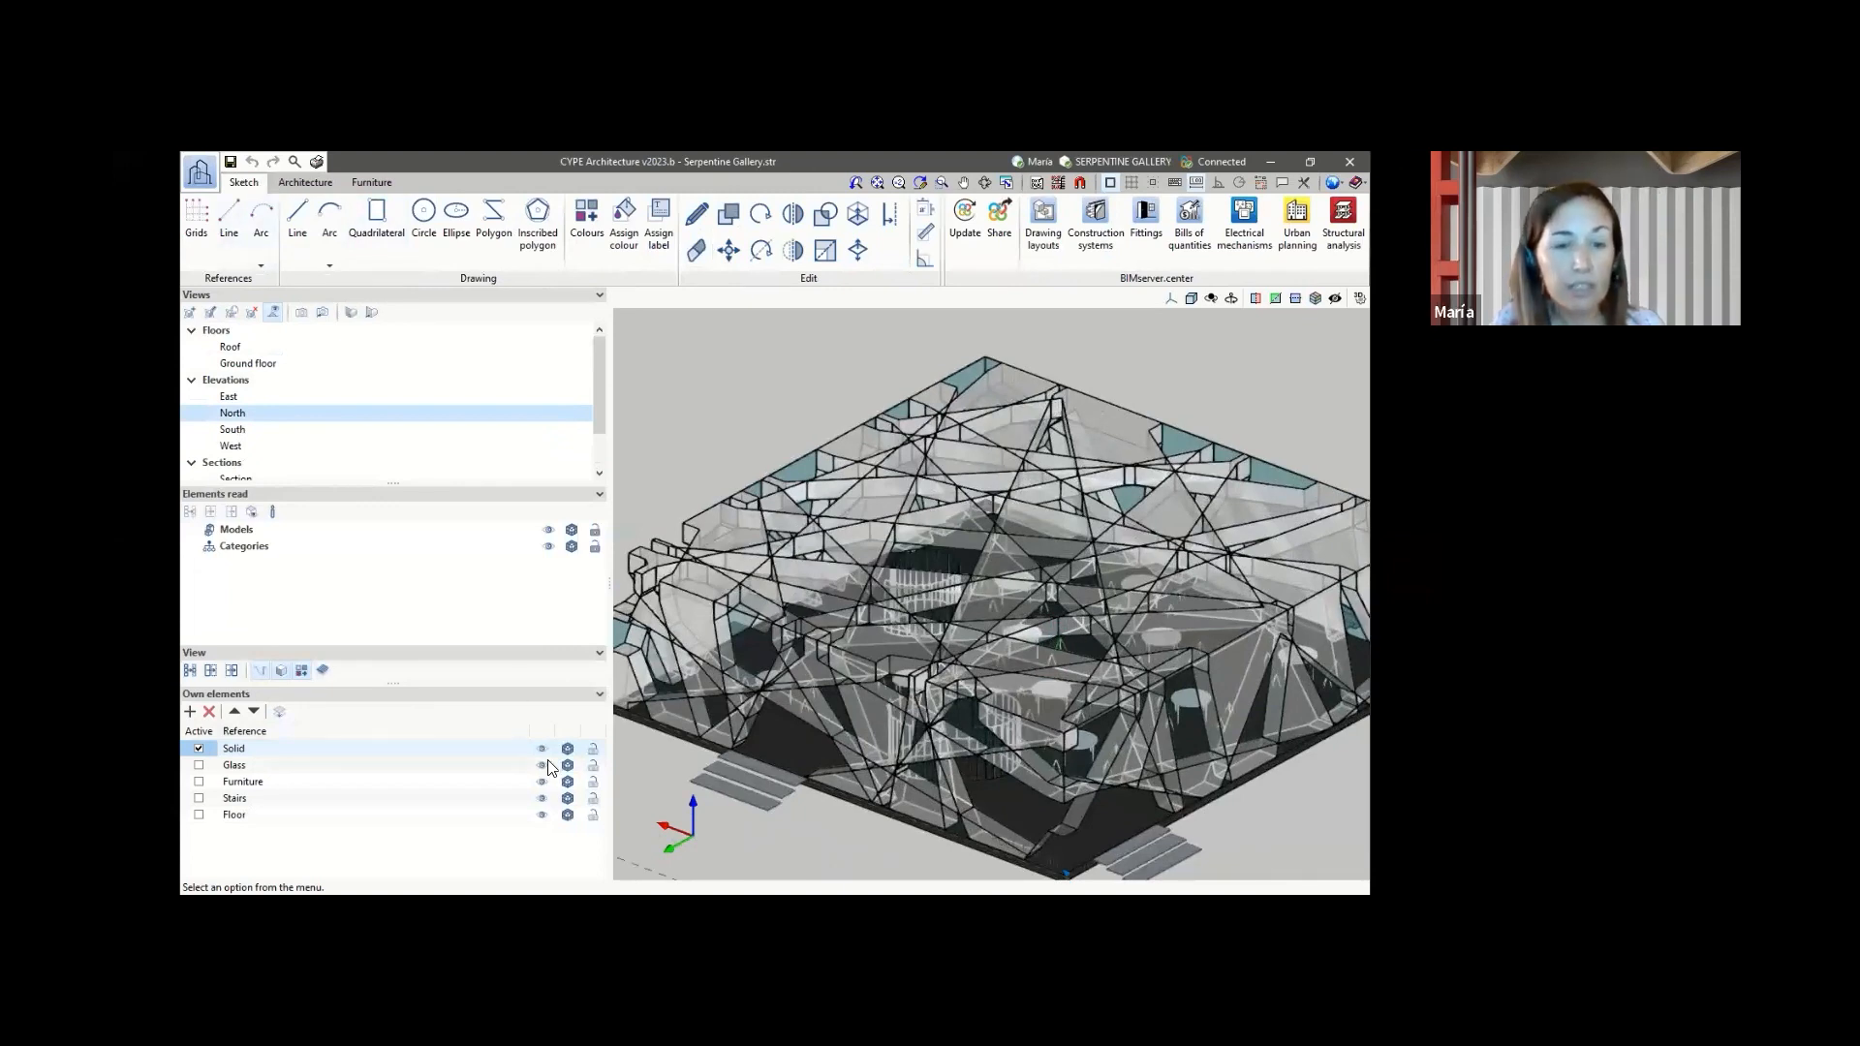
# - Temporarily hide the pavilion's envelope and floor surfaces to isolate the furniture and stairs, and restore their display
pyautogui.click(278, 670)
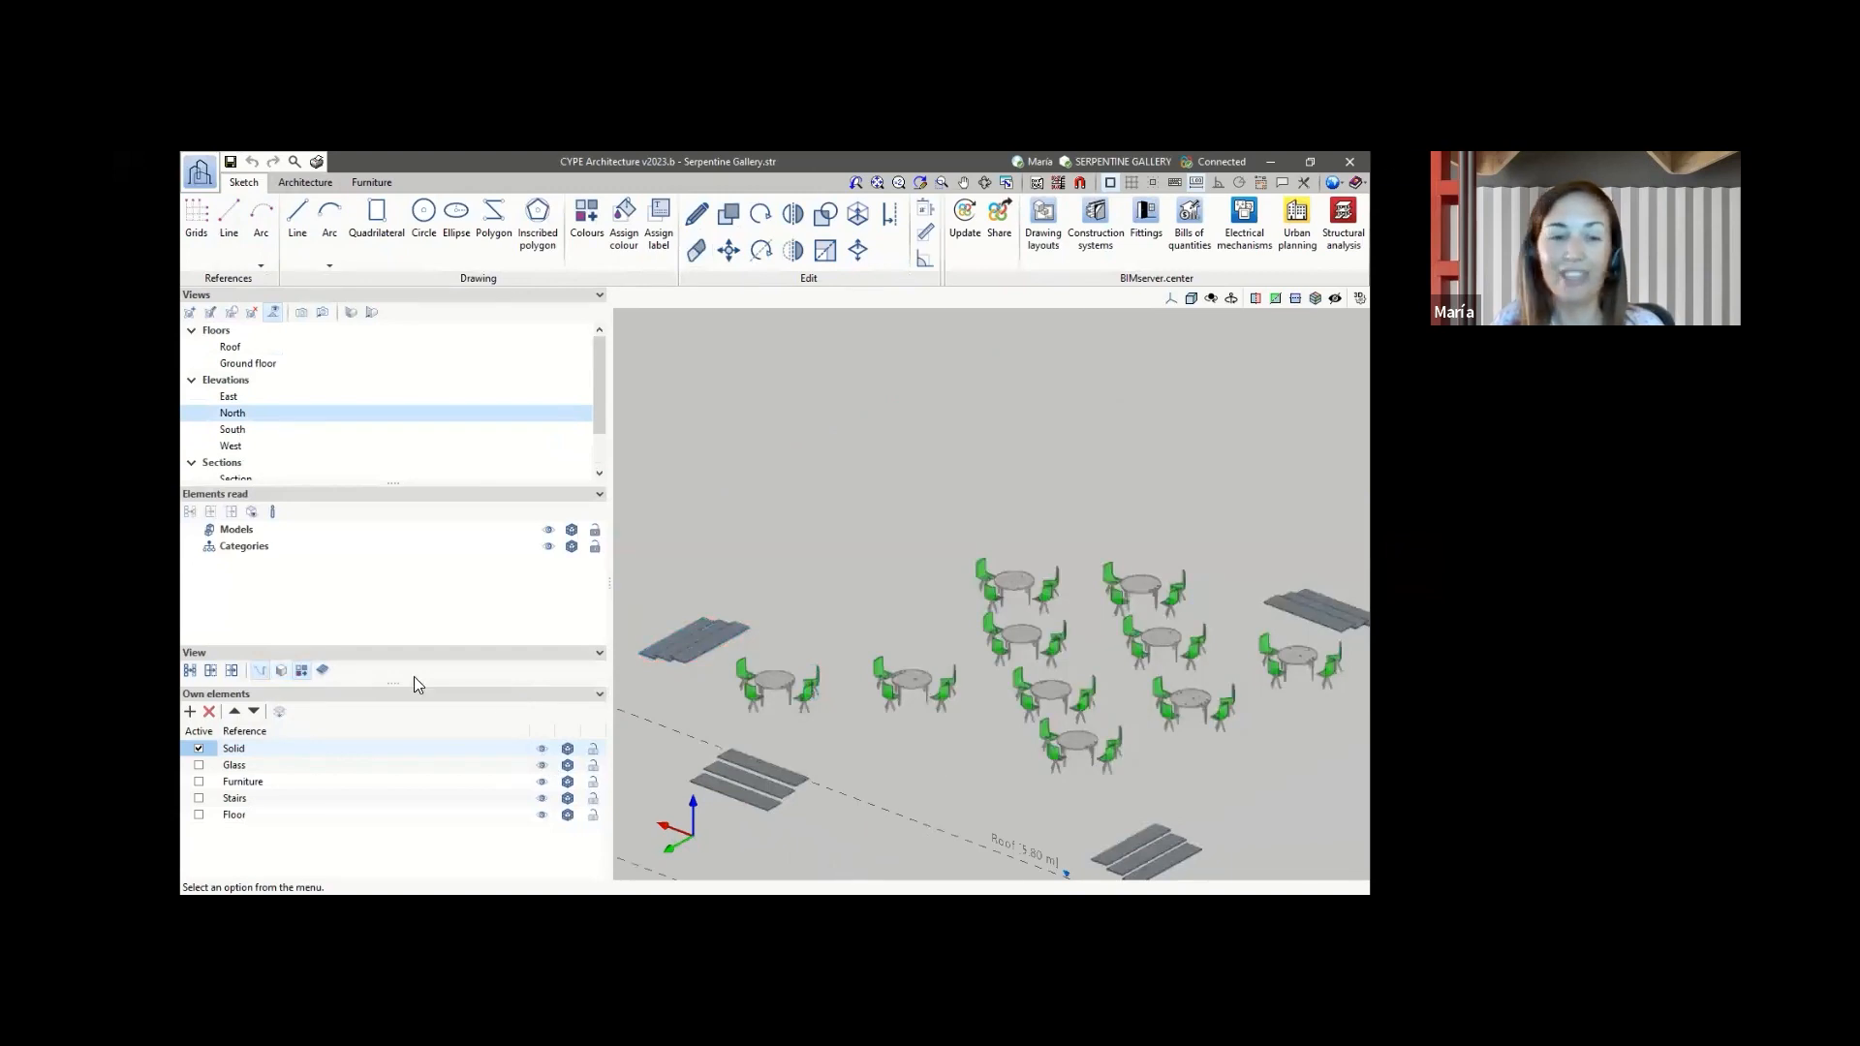
pyautogui.click(278, 672)
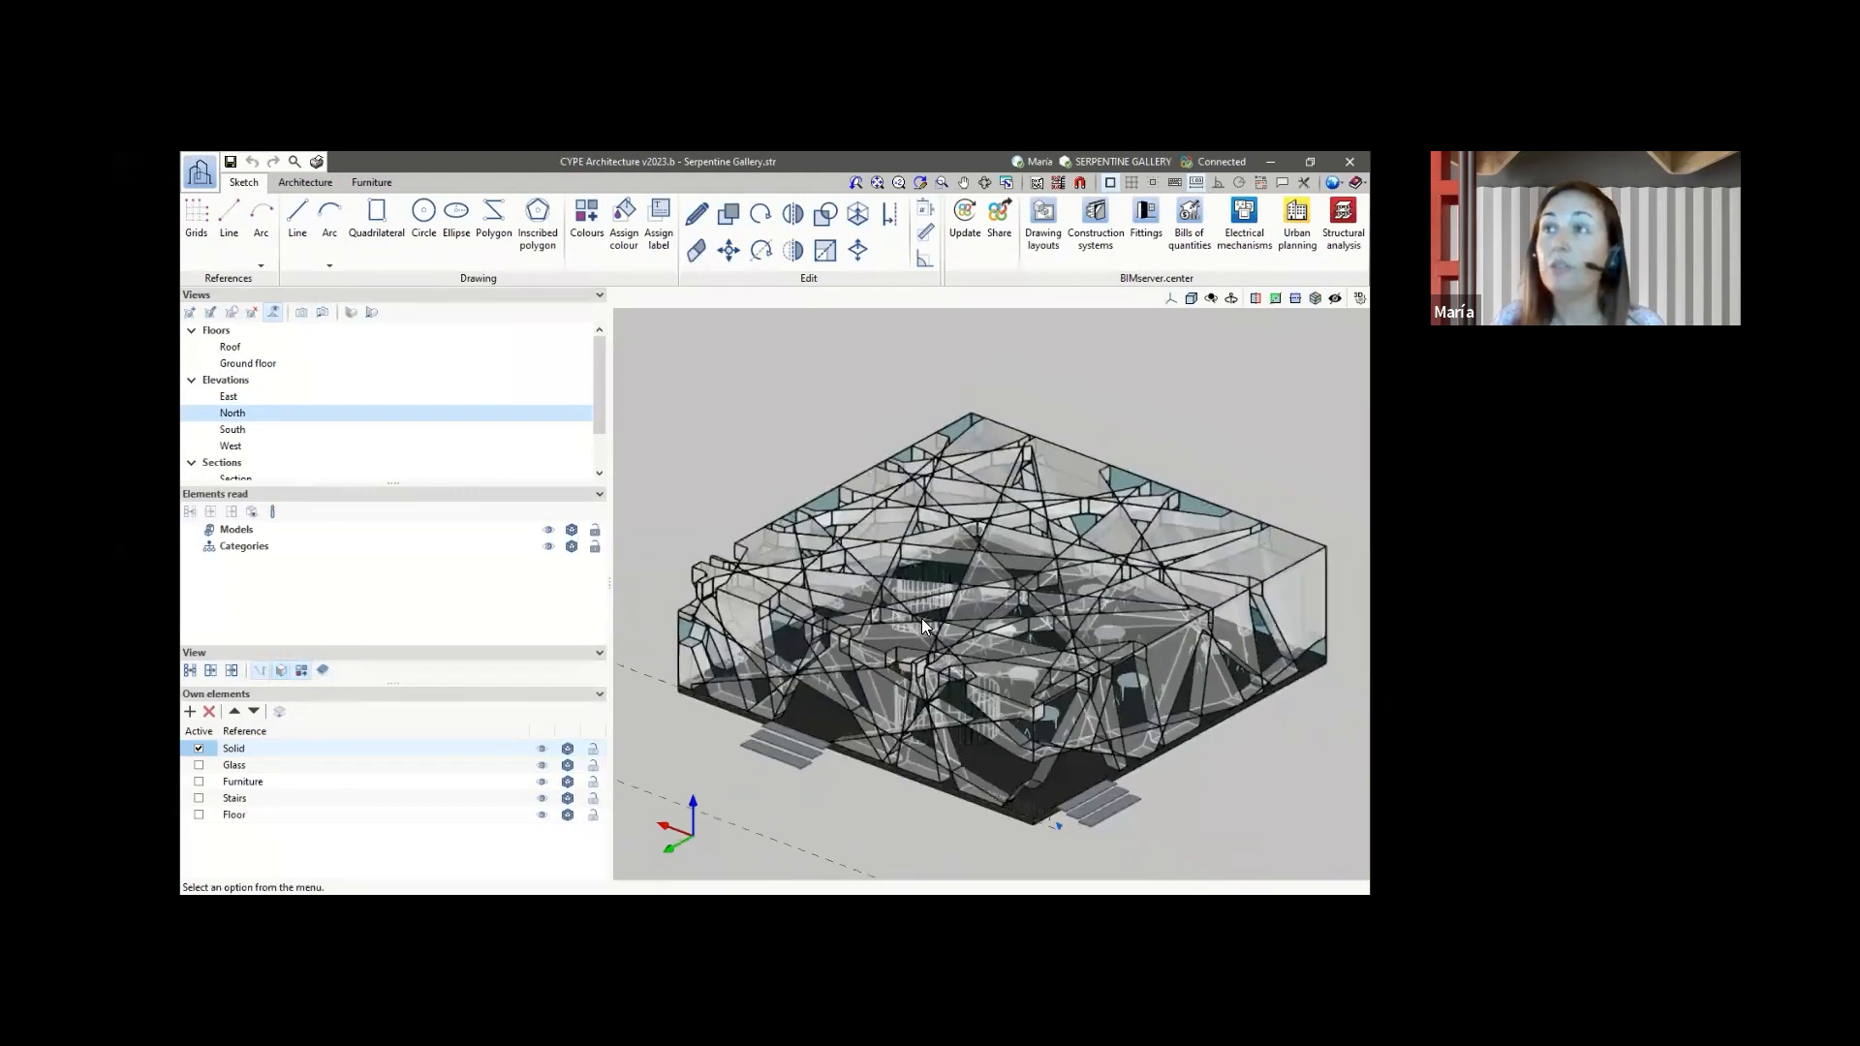
pyautogui.scroll(2, 921, 618)
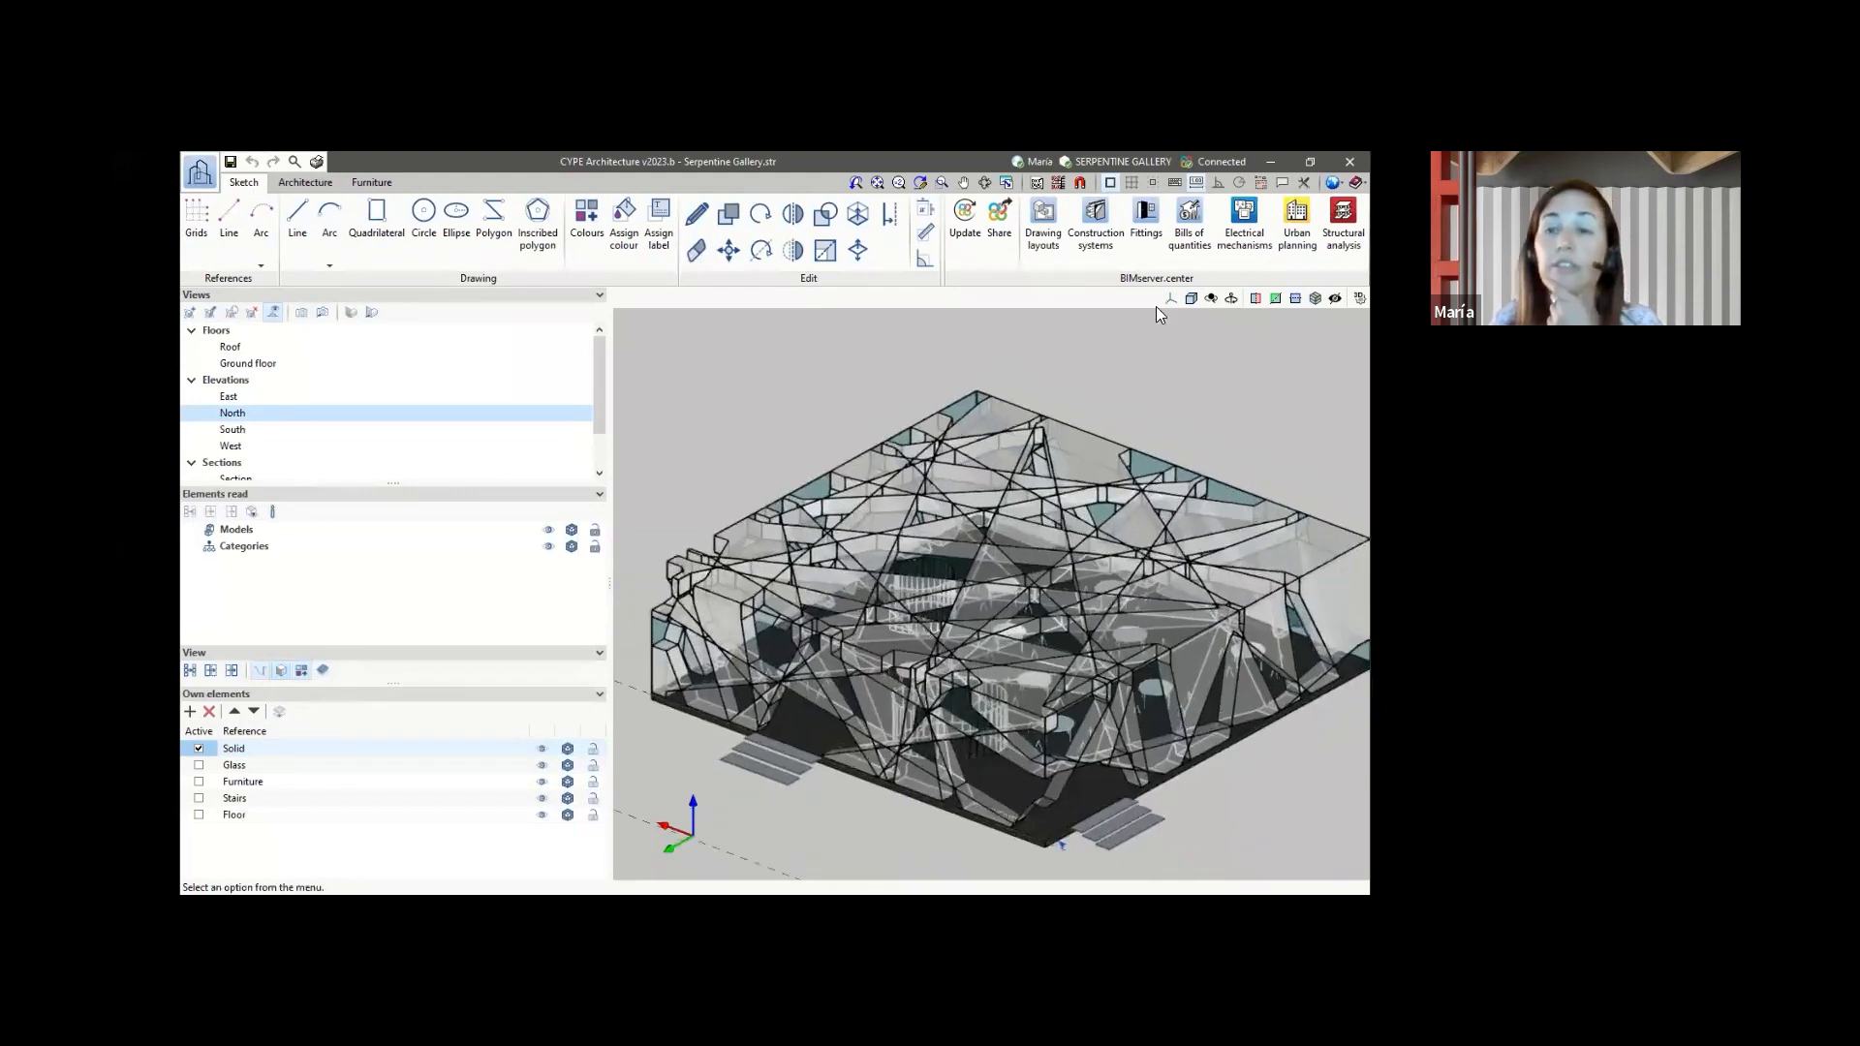
# - Switch to the web browser and view the SerpentineGallery.pdf presentation sheet of the pavilion
pyautogui.click(1274, 162)
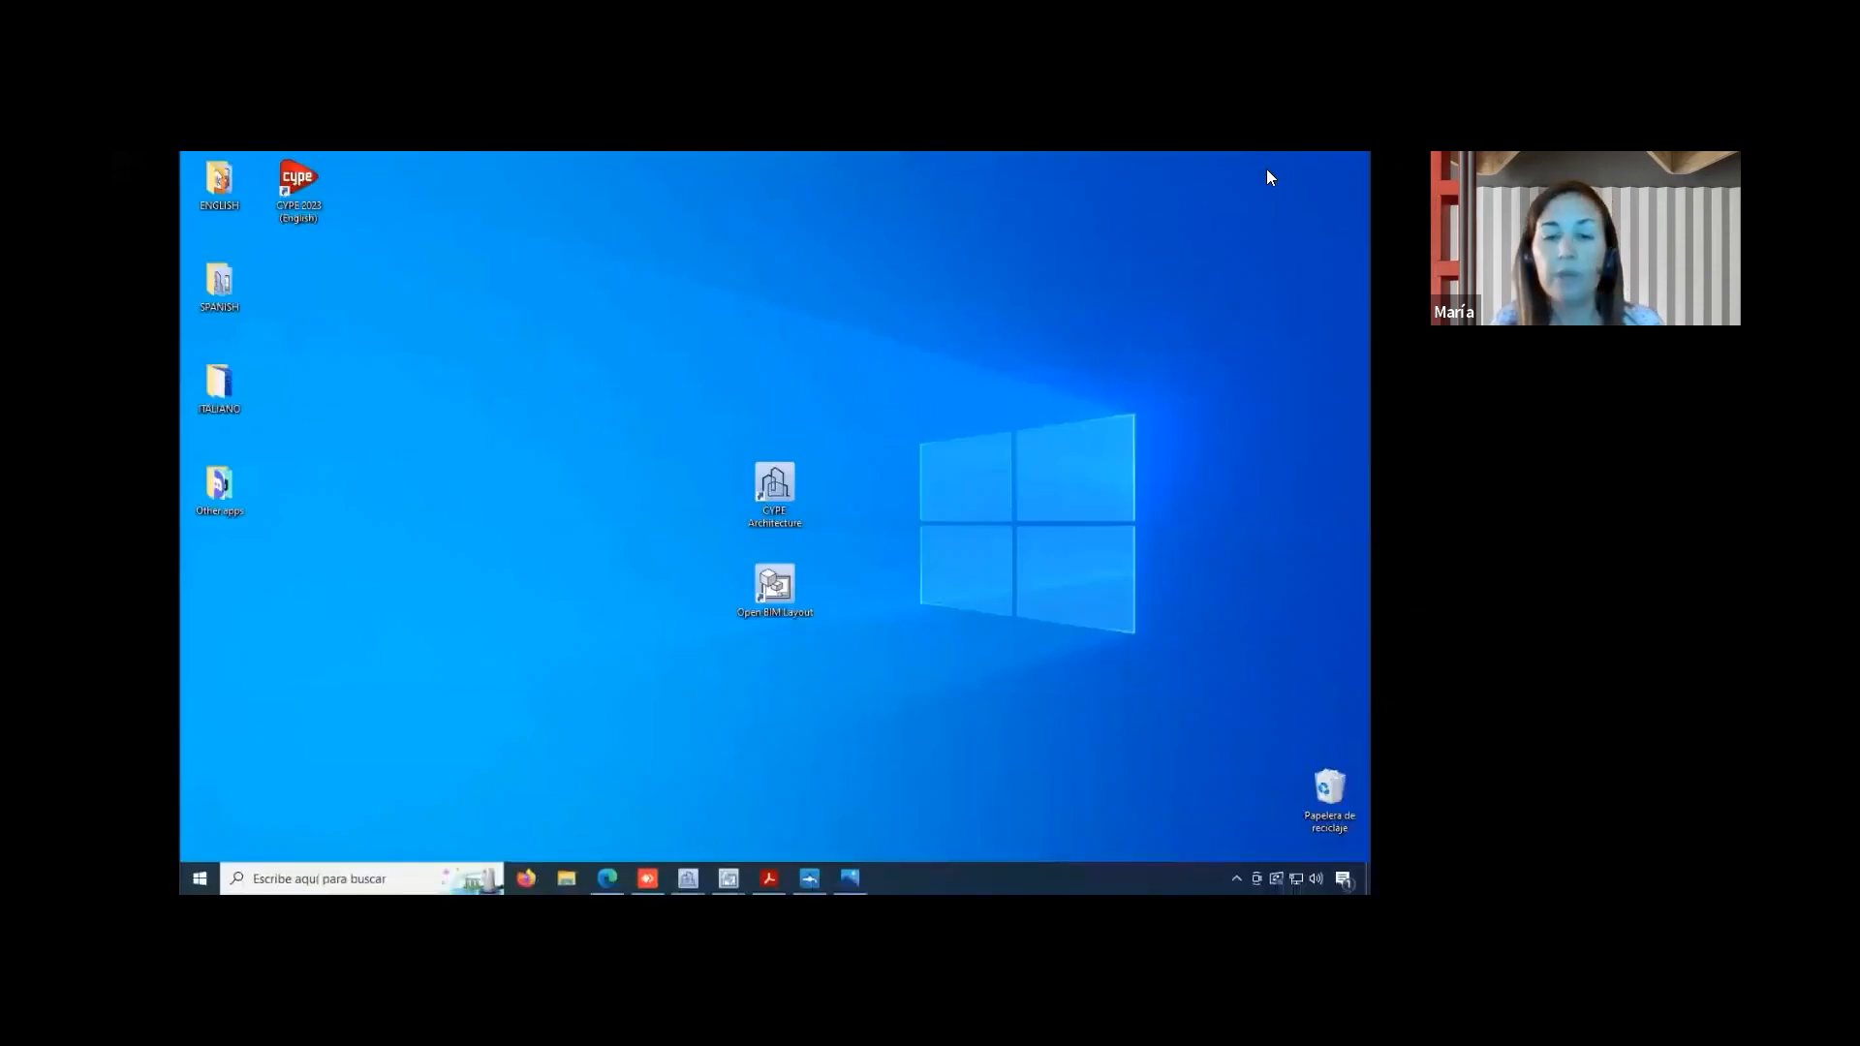
pyautogui.click(609, 865)
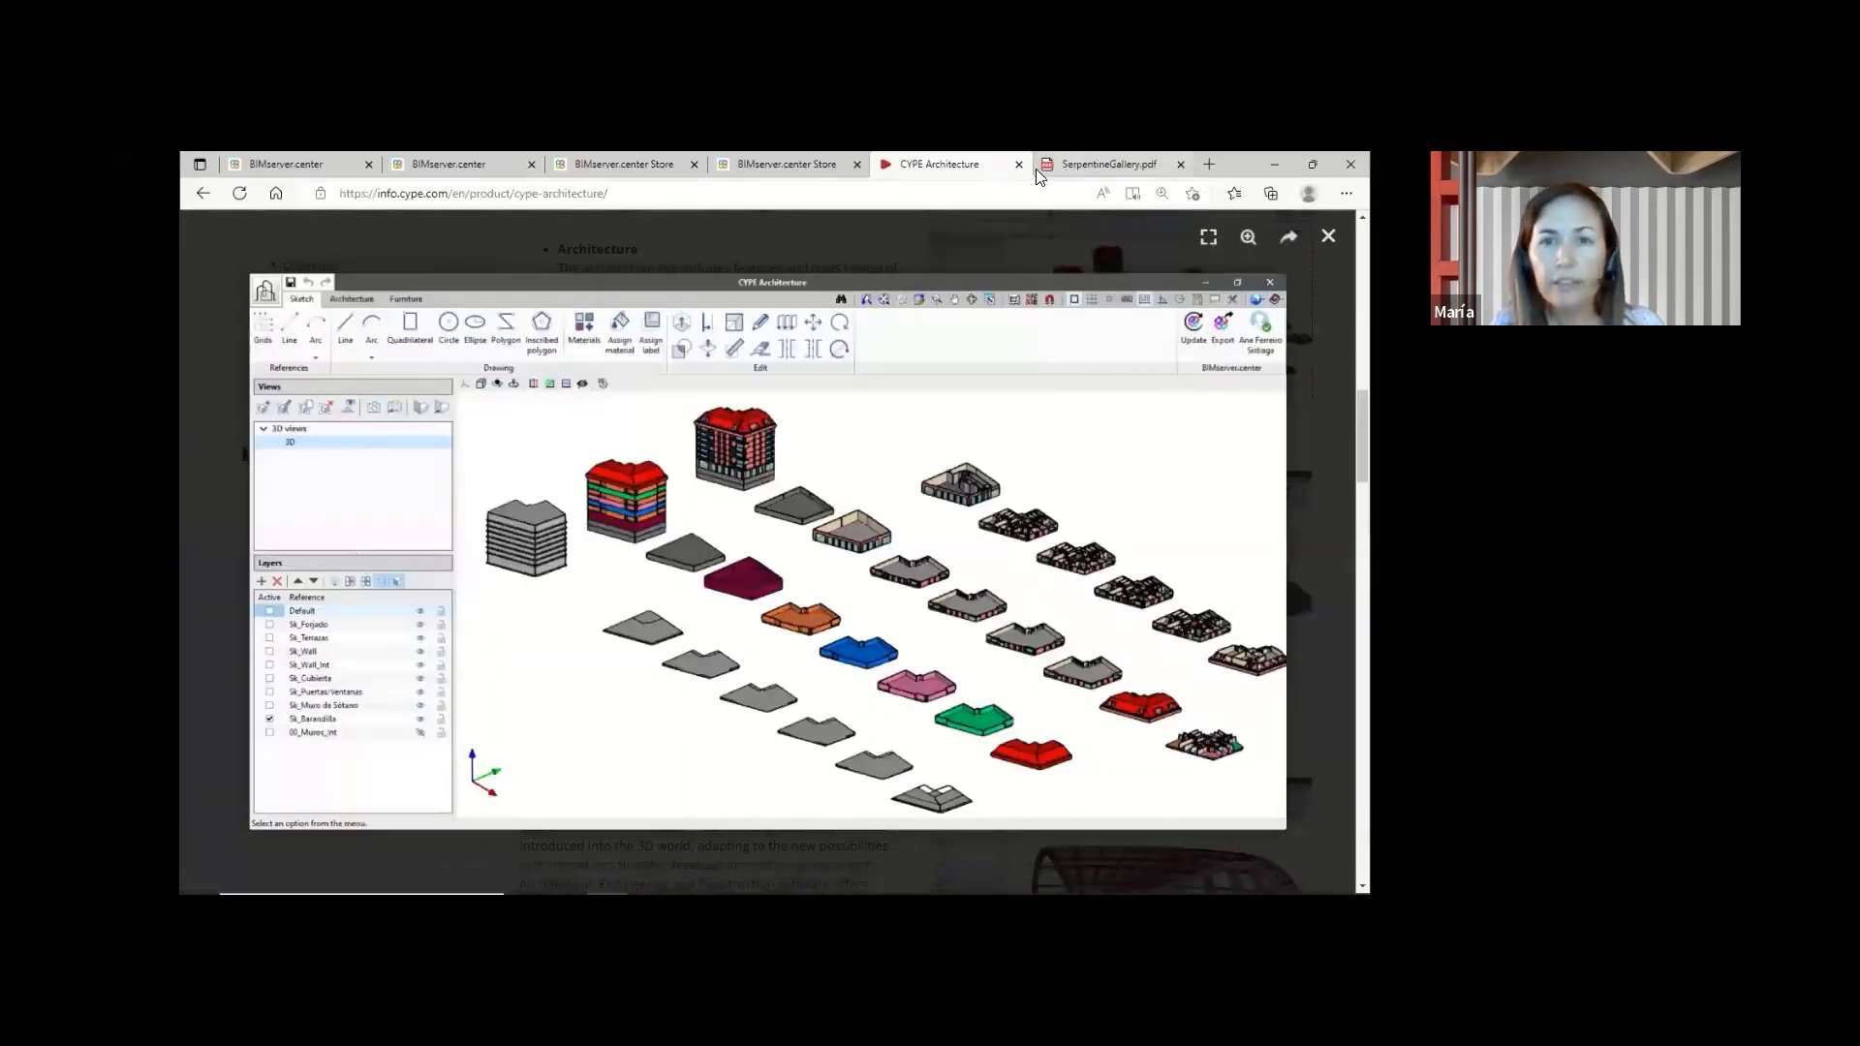
pyautogui.click(1089, 163)
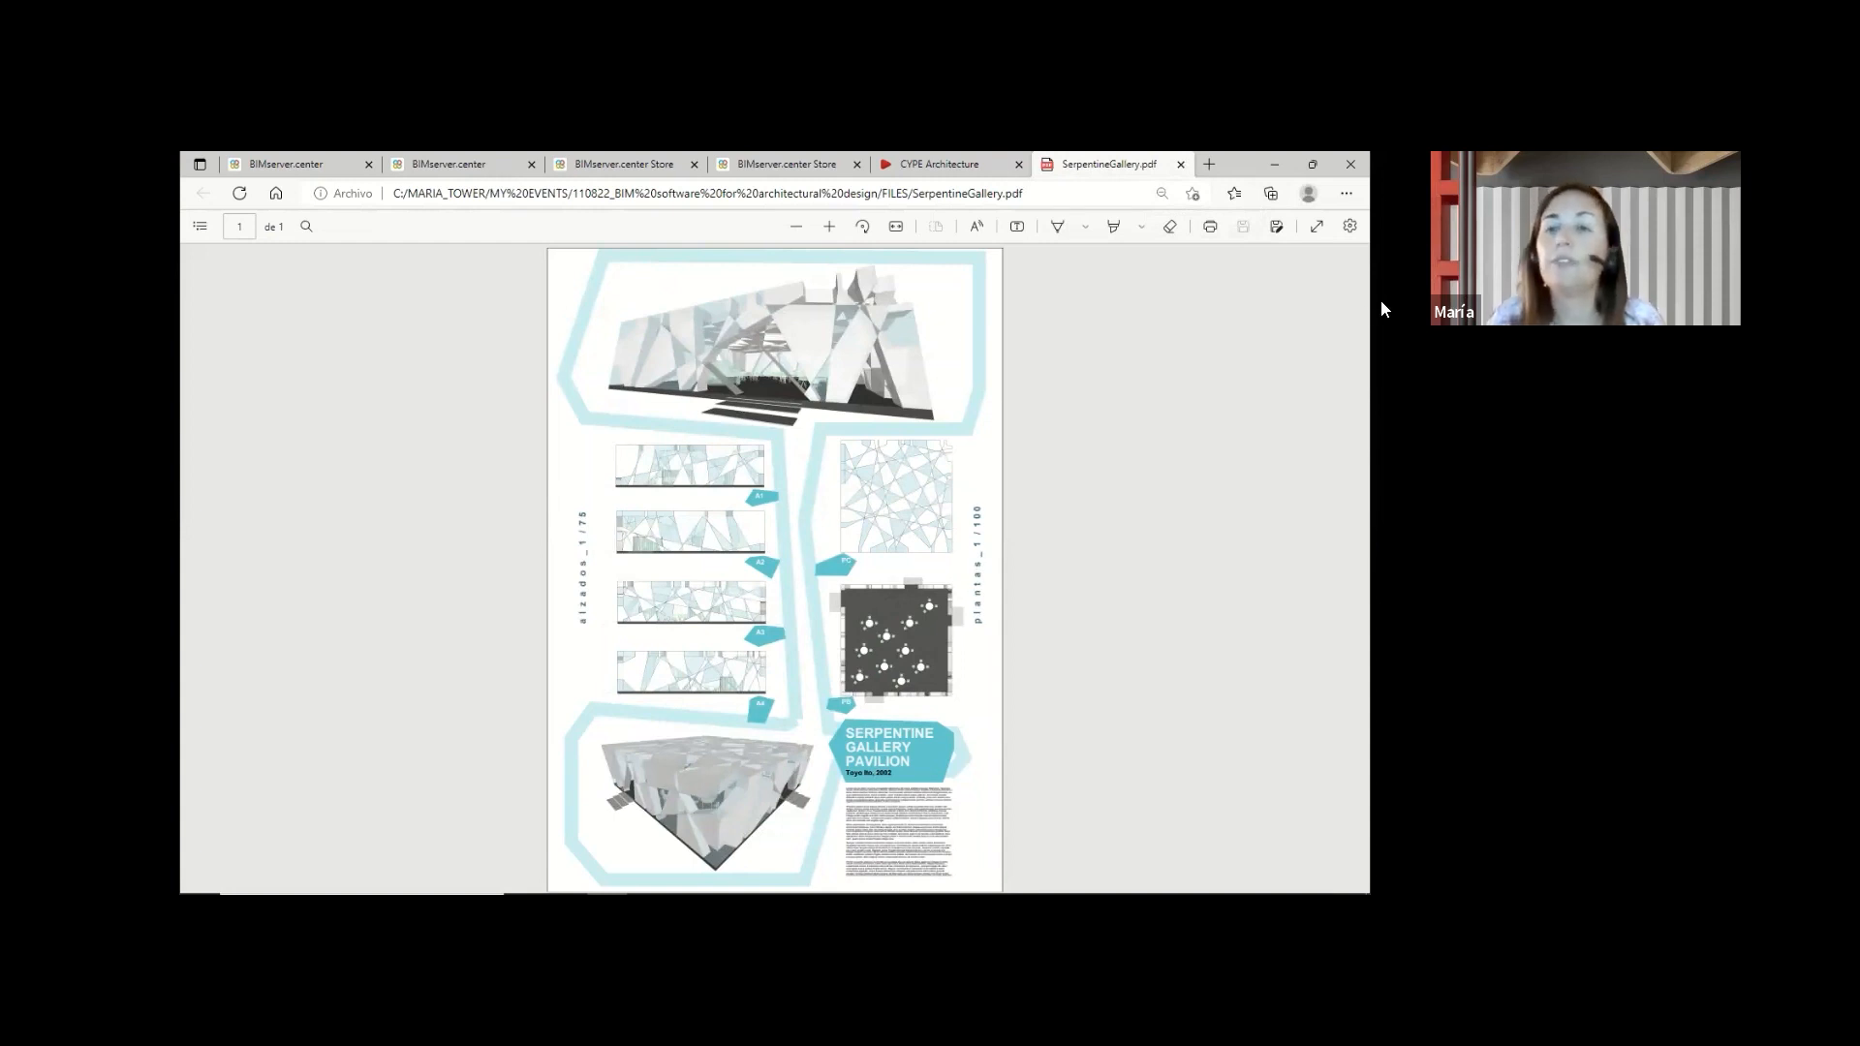
pyautogui.click(1277, 165)
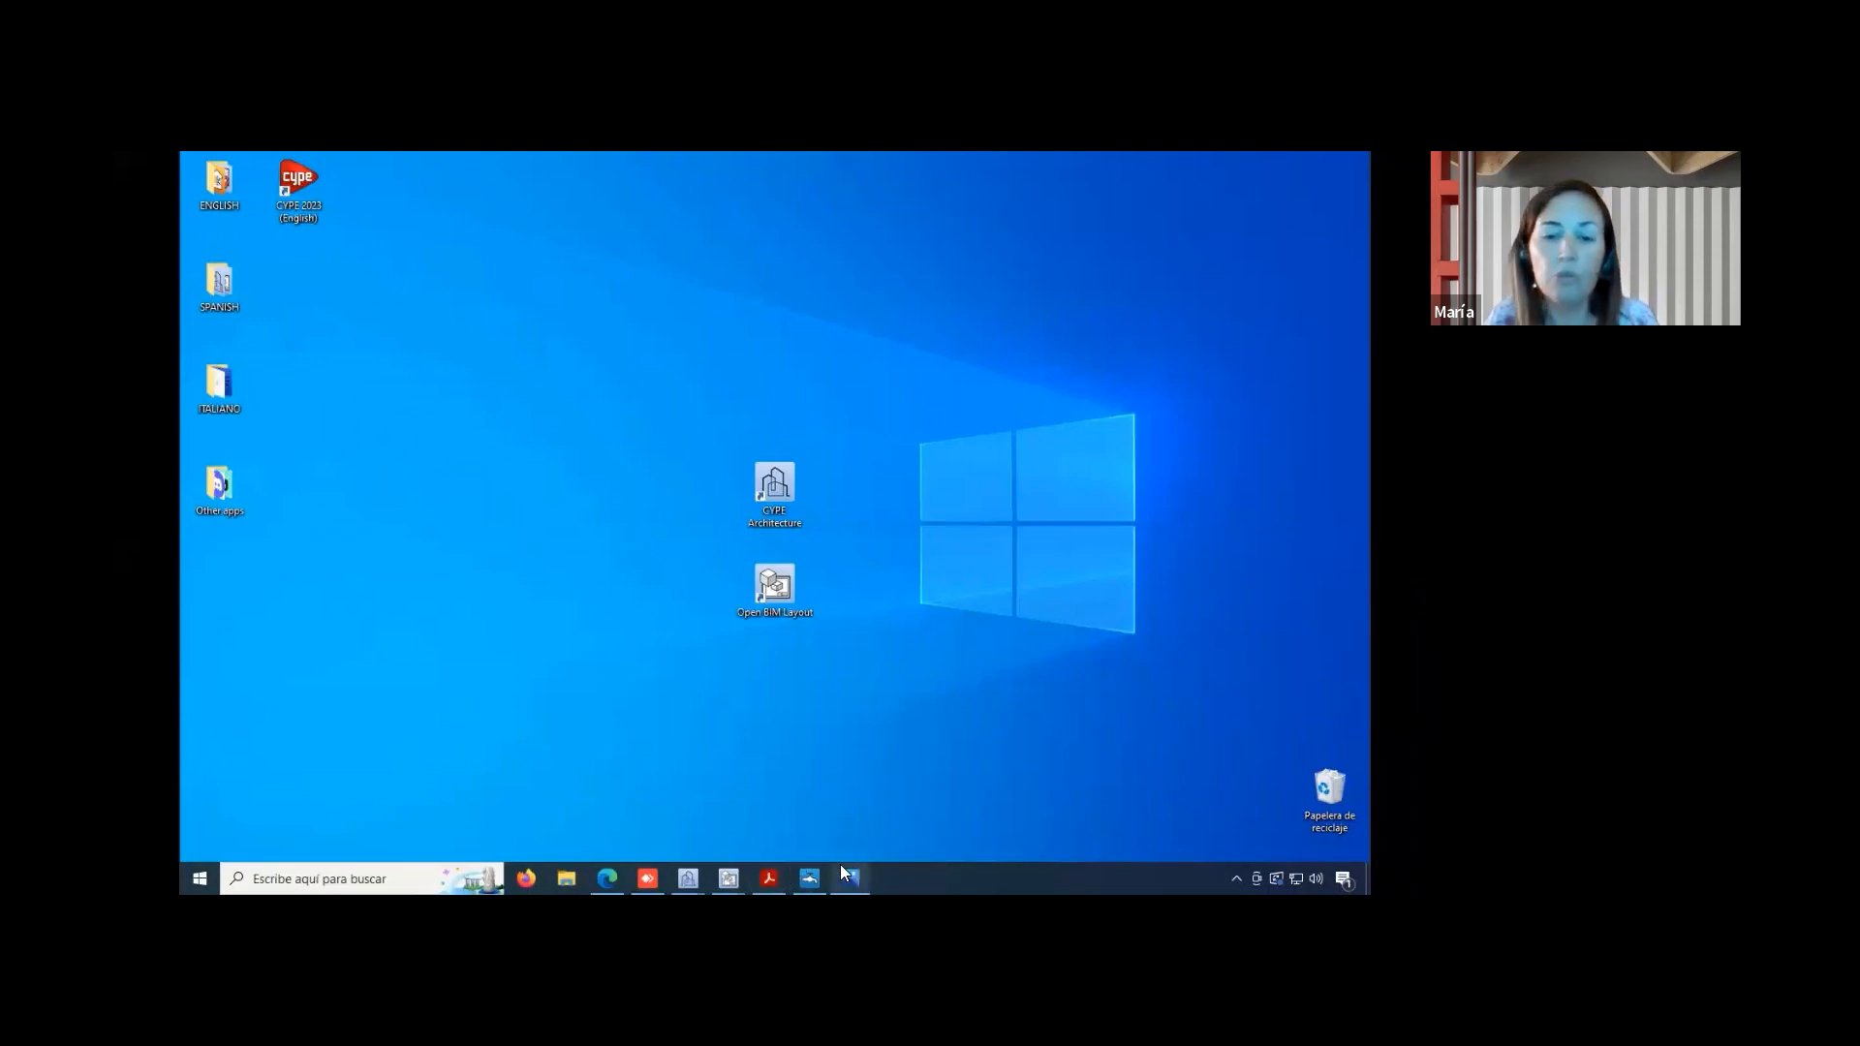
# - Revisit the Serpentine Gallery model in CYPE Architecture and switch to the open Templates.str apartment building project
pyautogui.moveTo(816, 872)
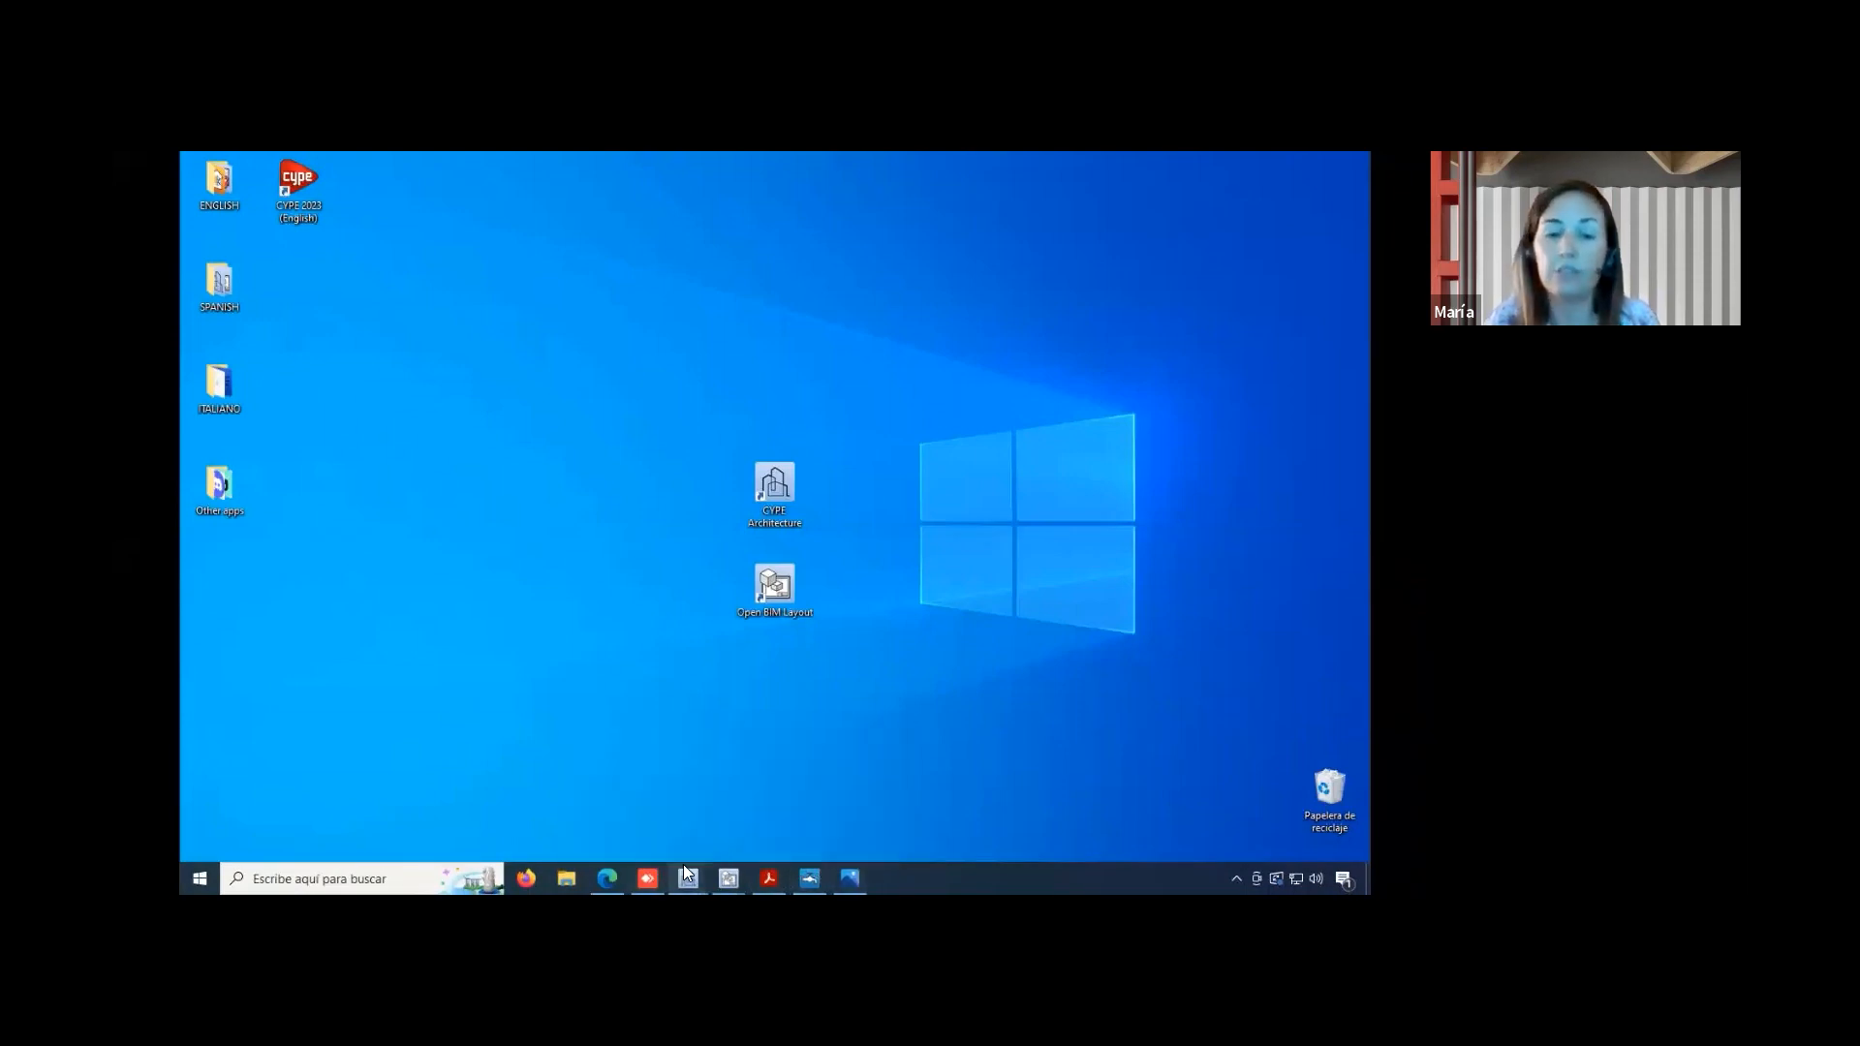
pyautogui.moveTo(686, 872)
pyautogui.click(252, 746)
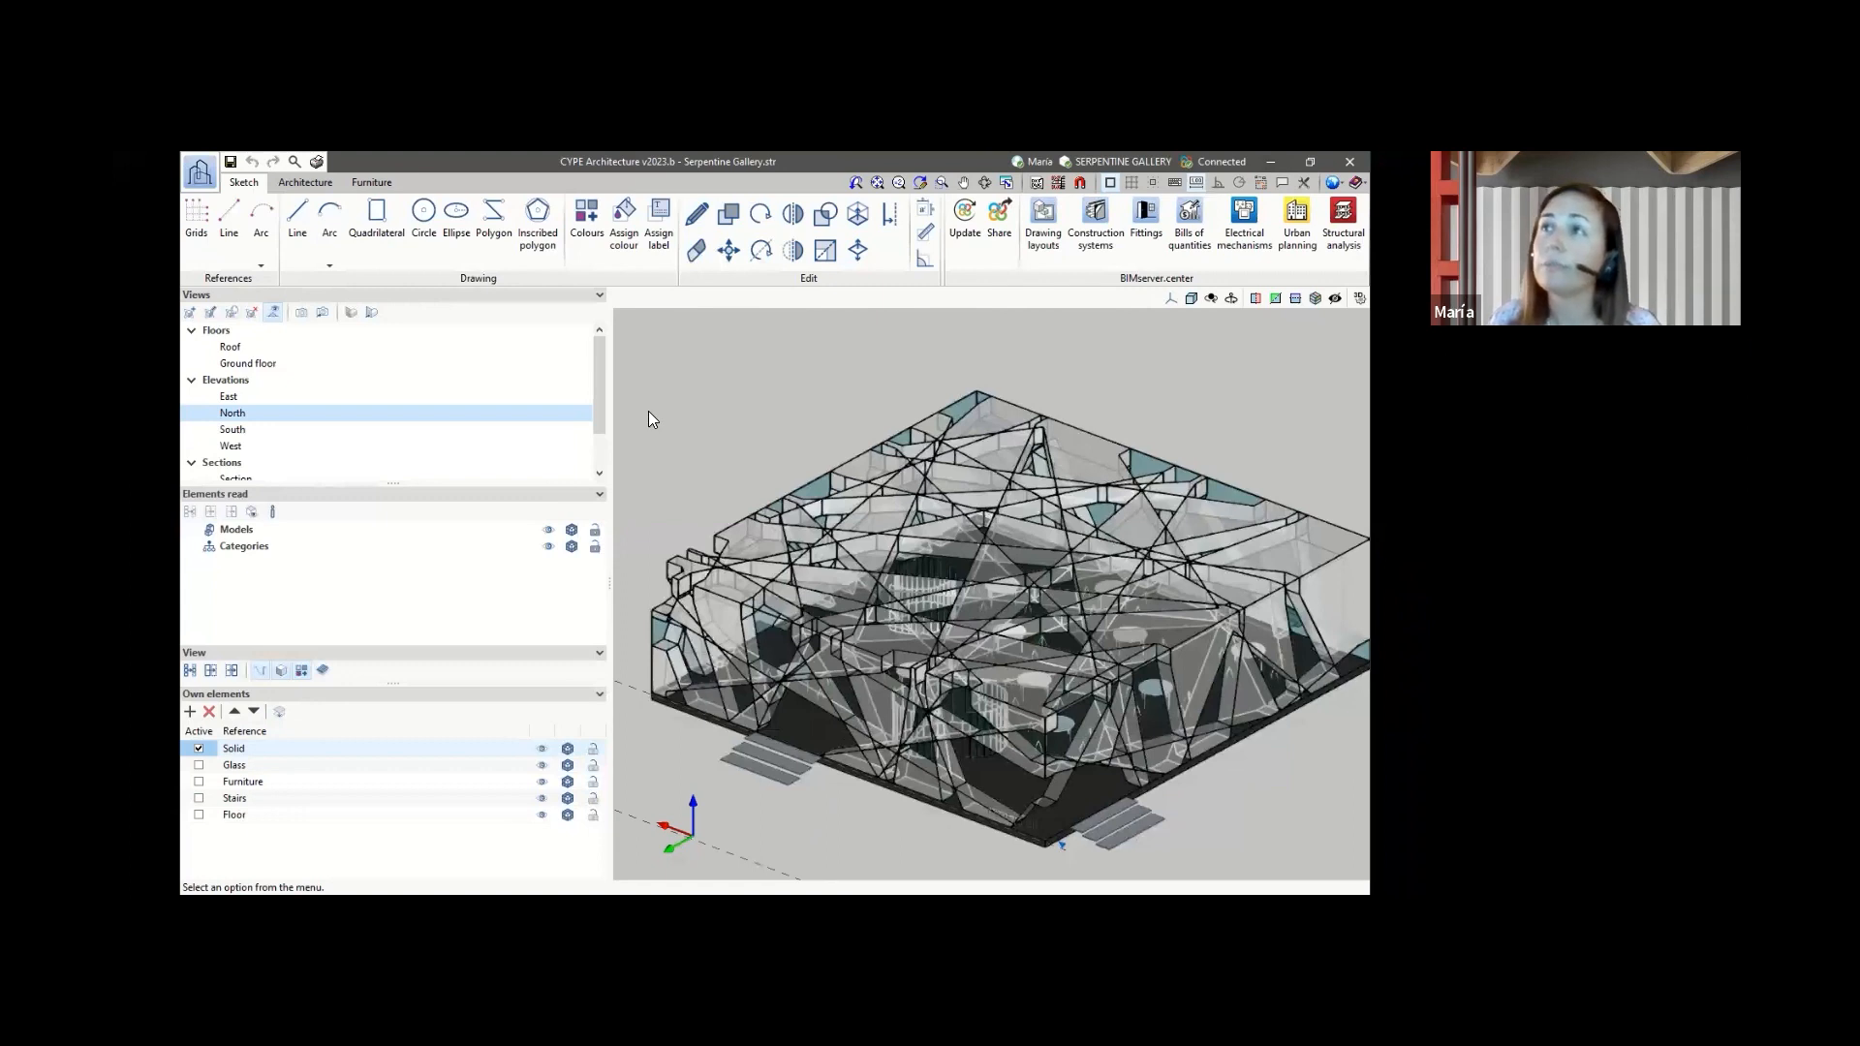
pyautogui.click(1268, 163)
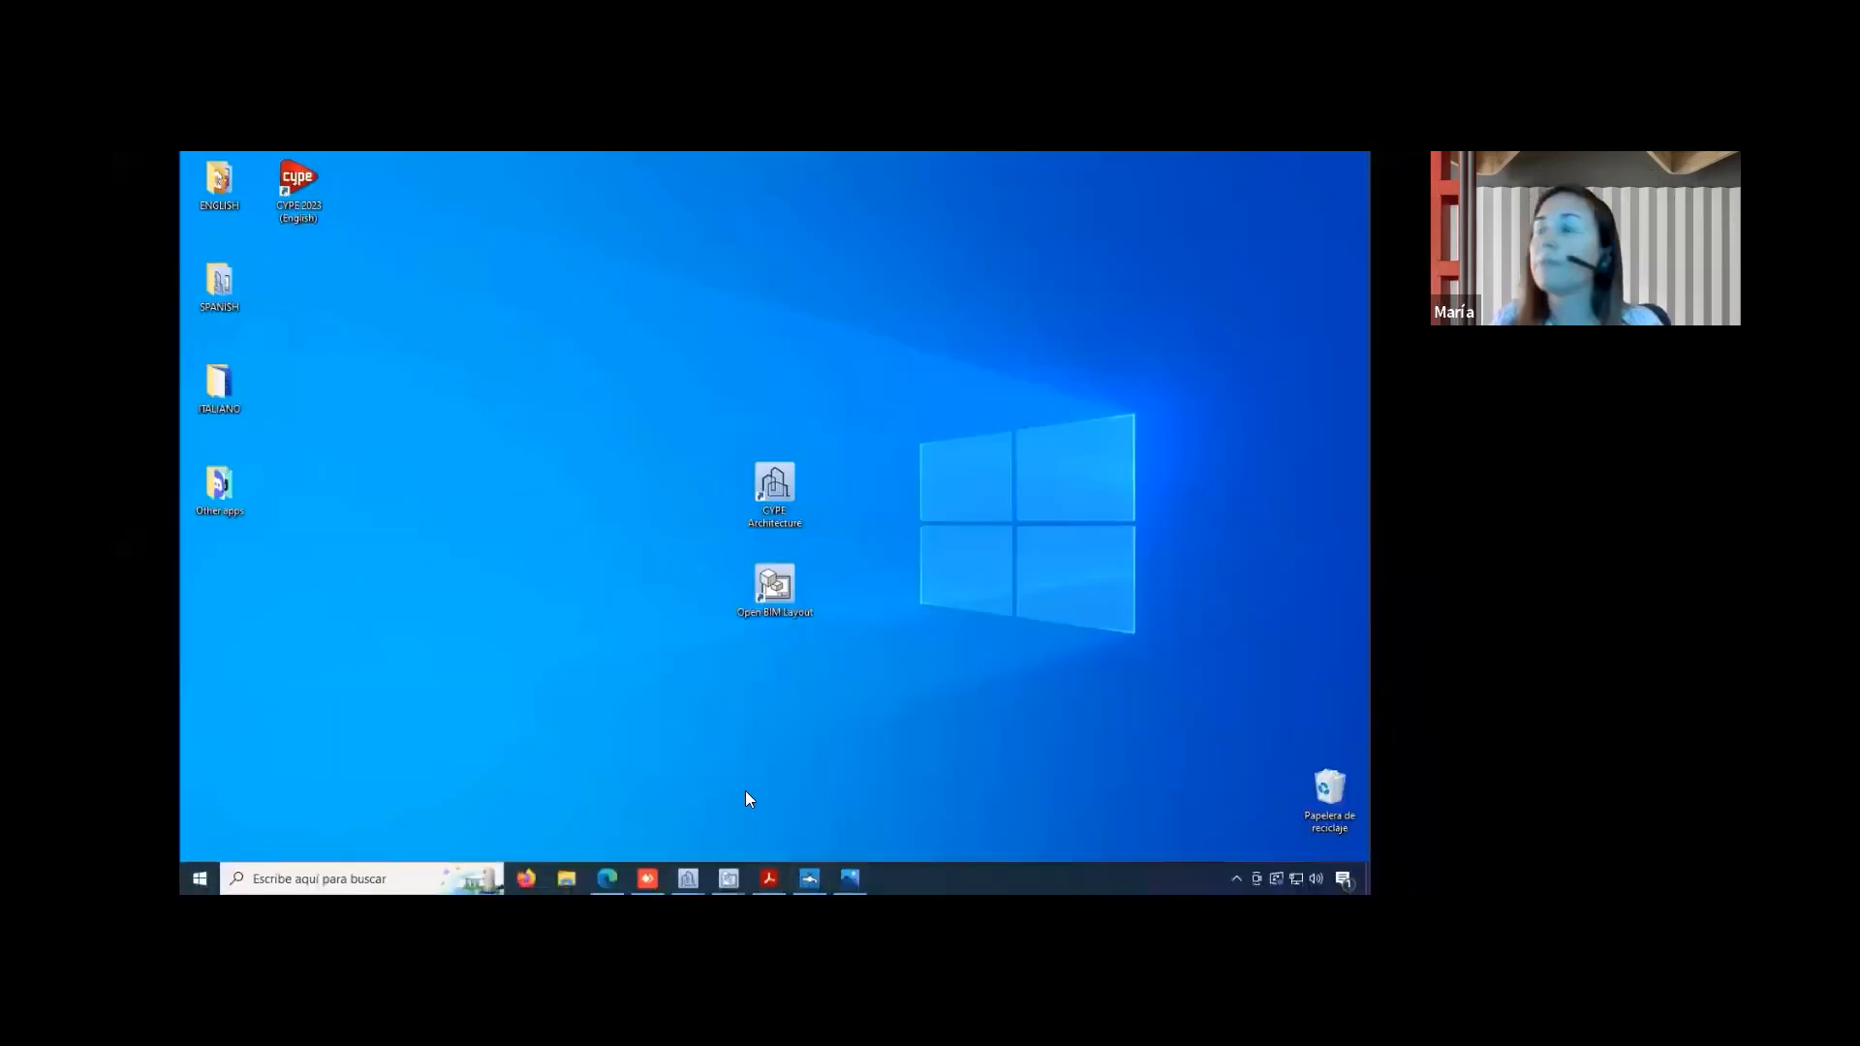
pyautogui.moveTo(689, 863)
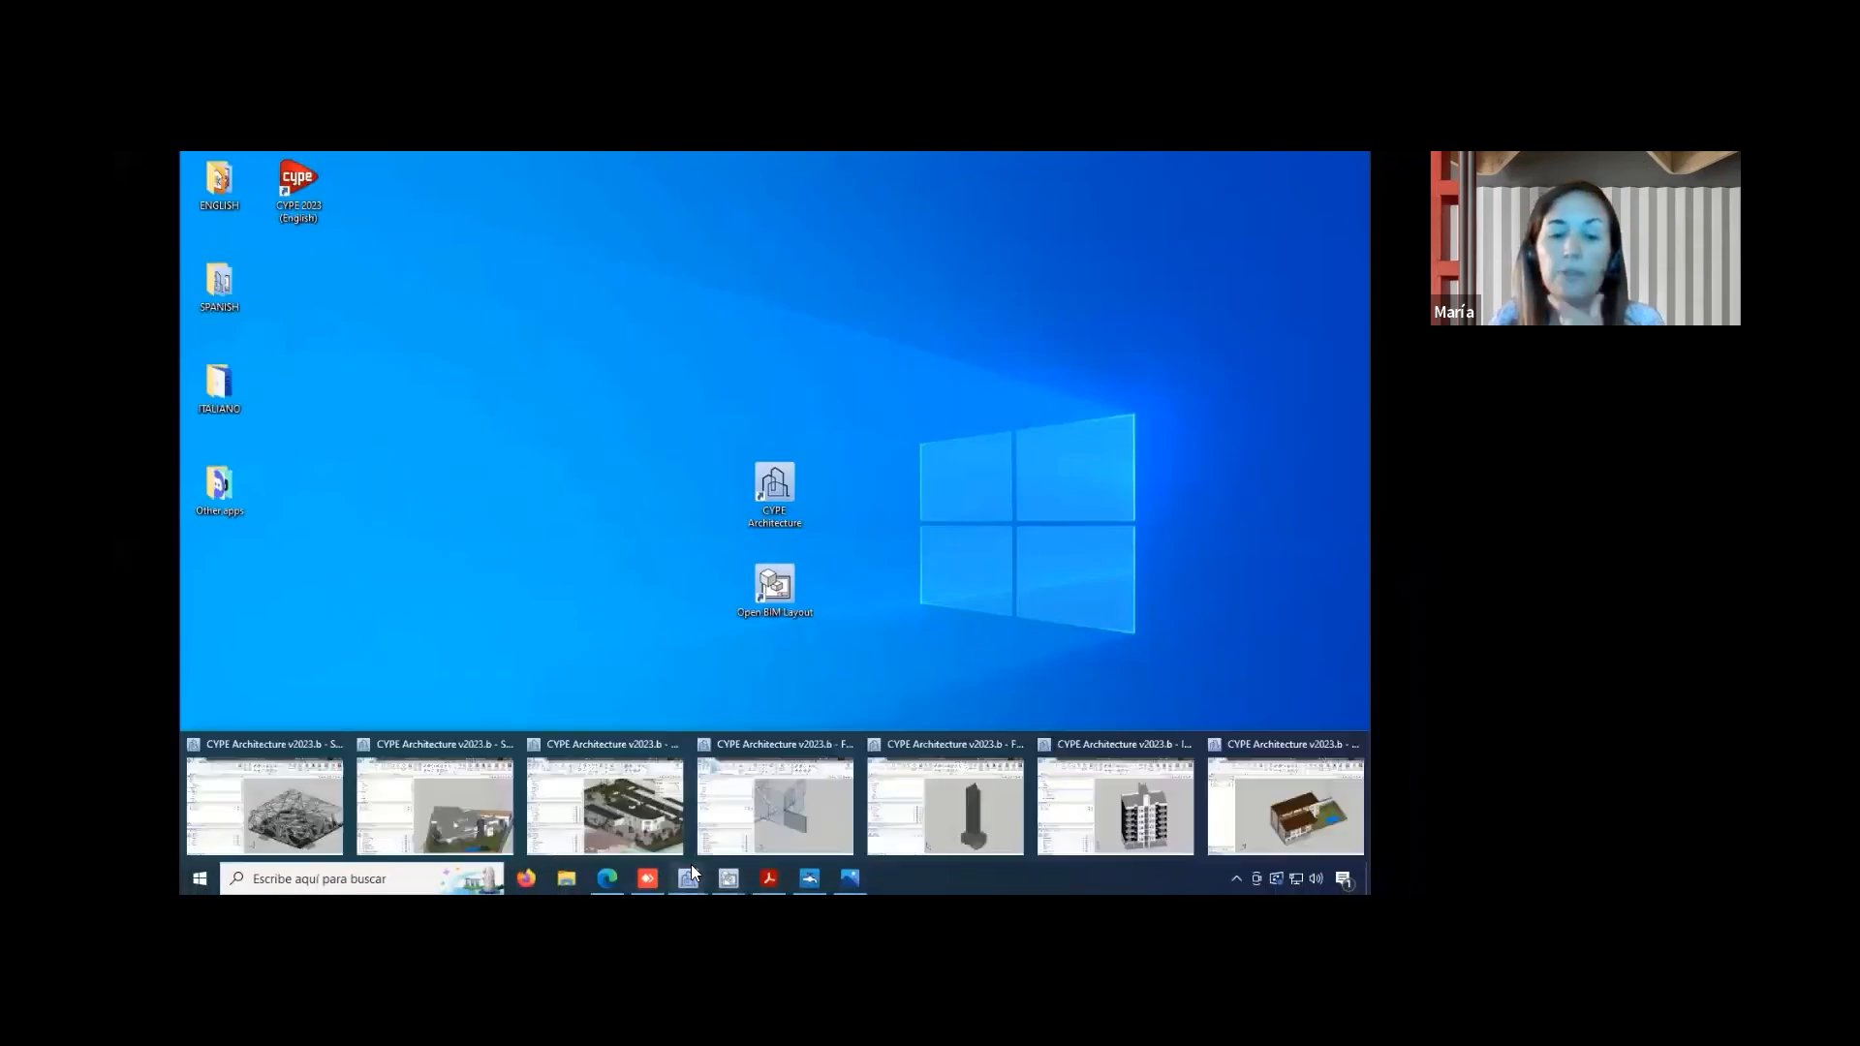
pyautogui.click(1153, 833)
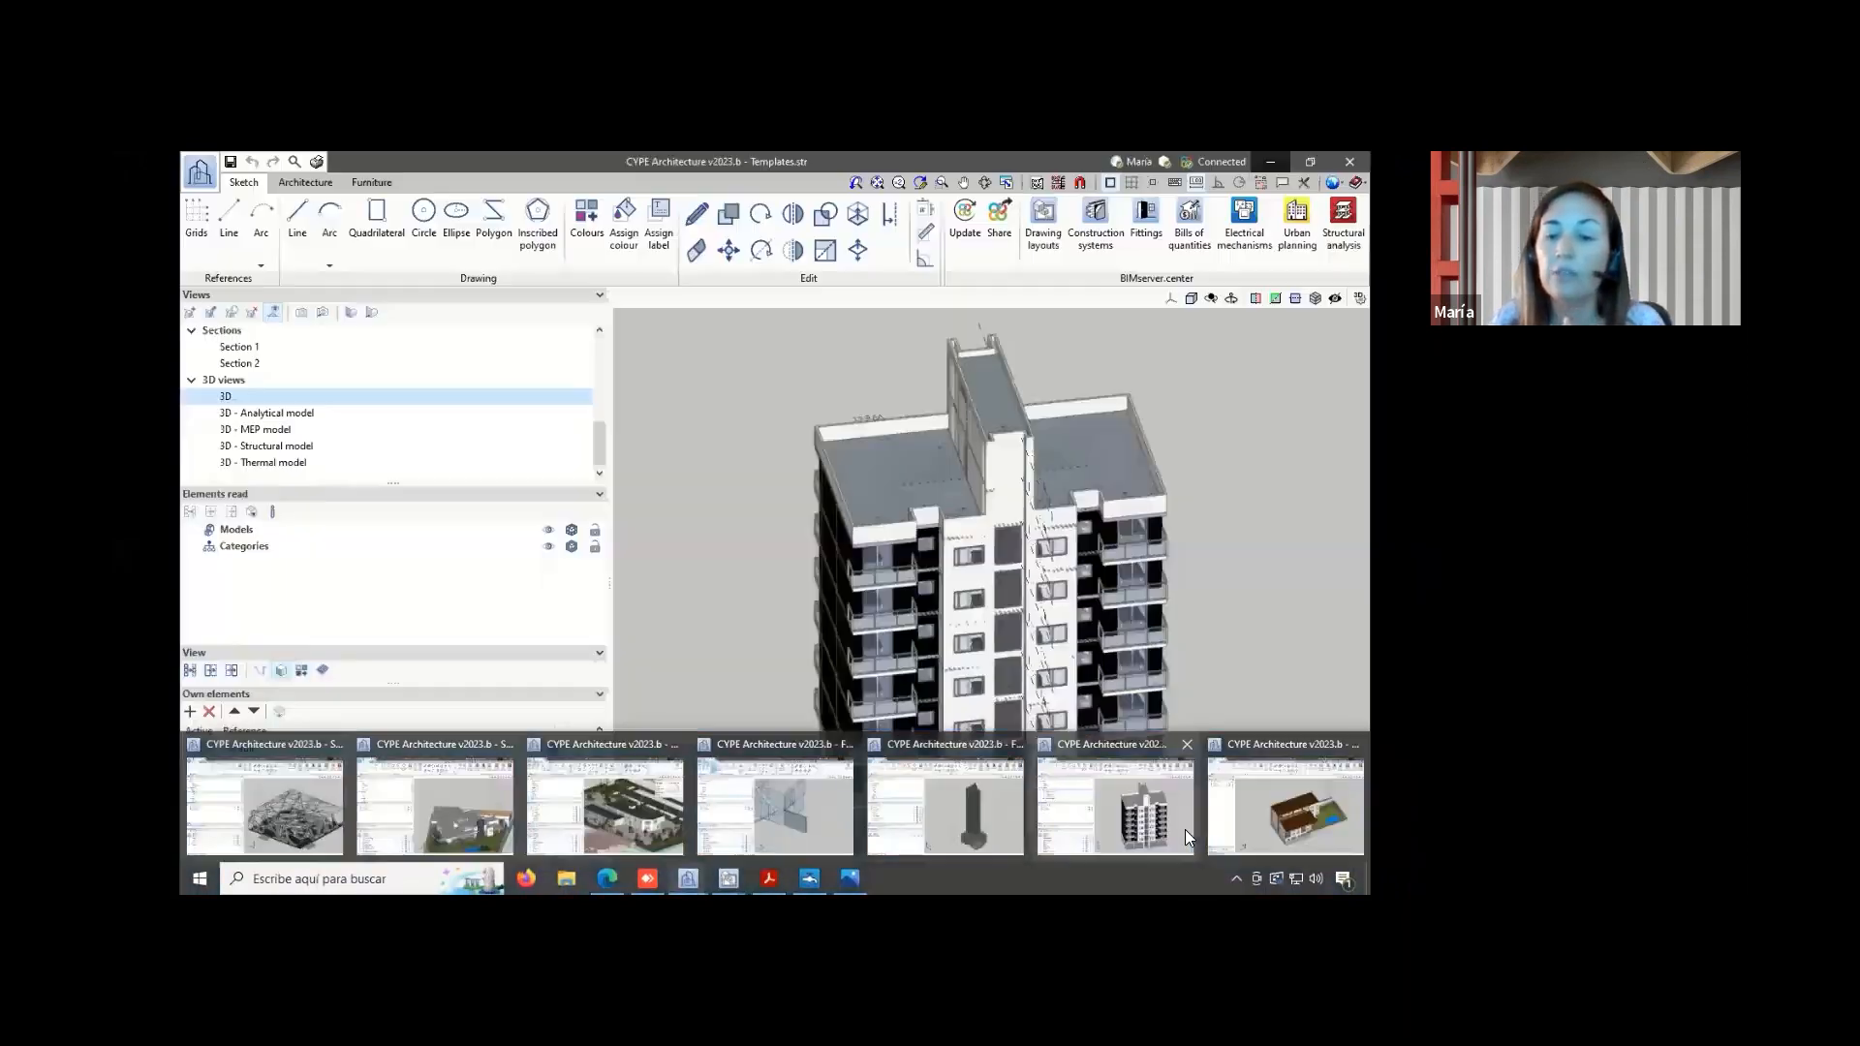
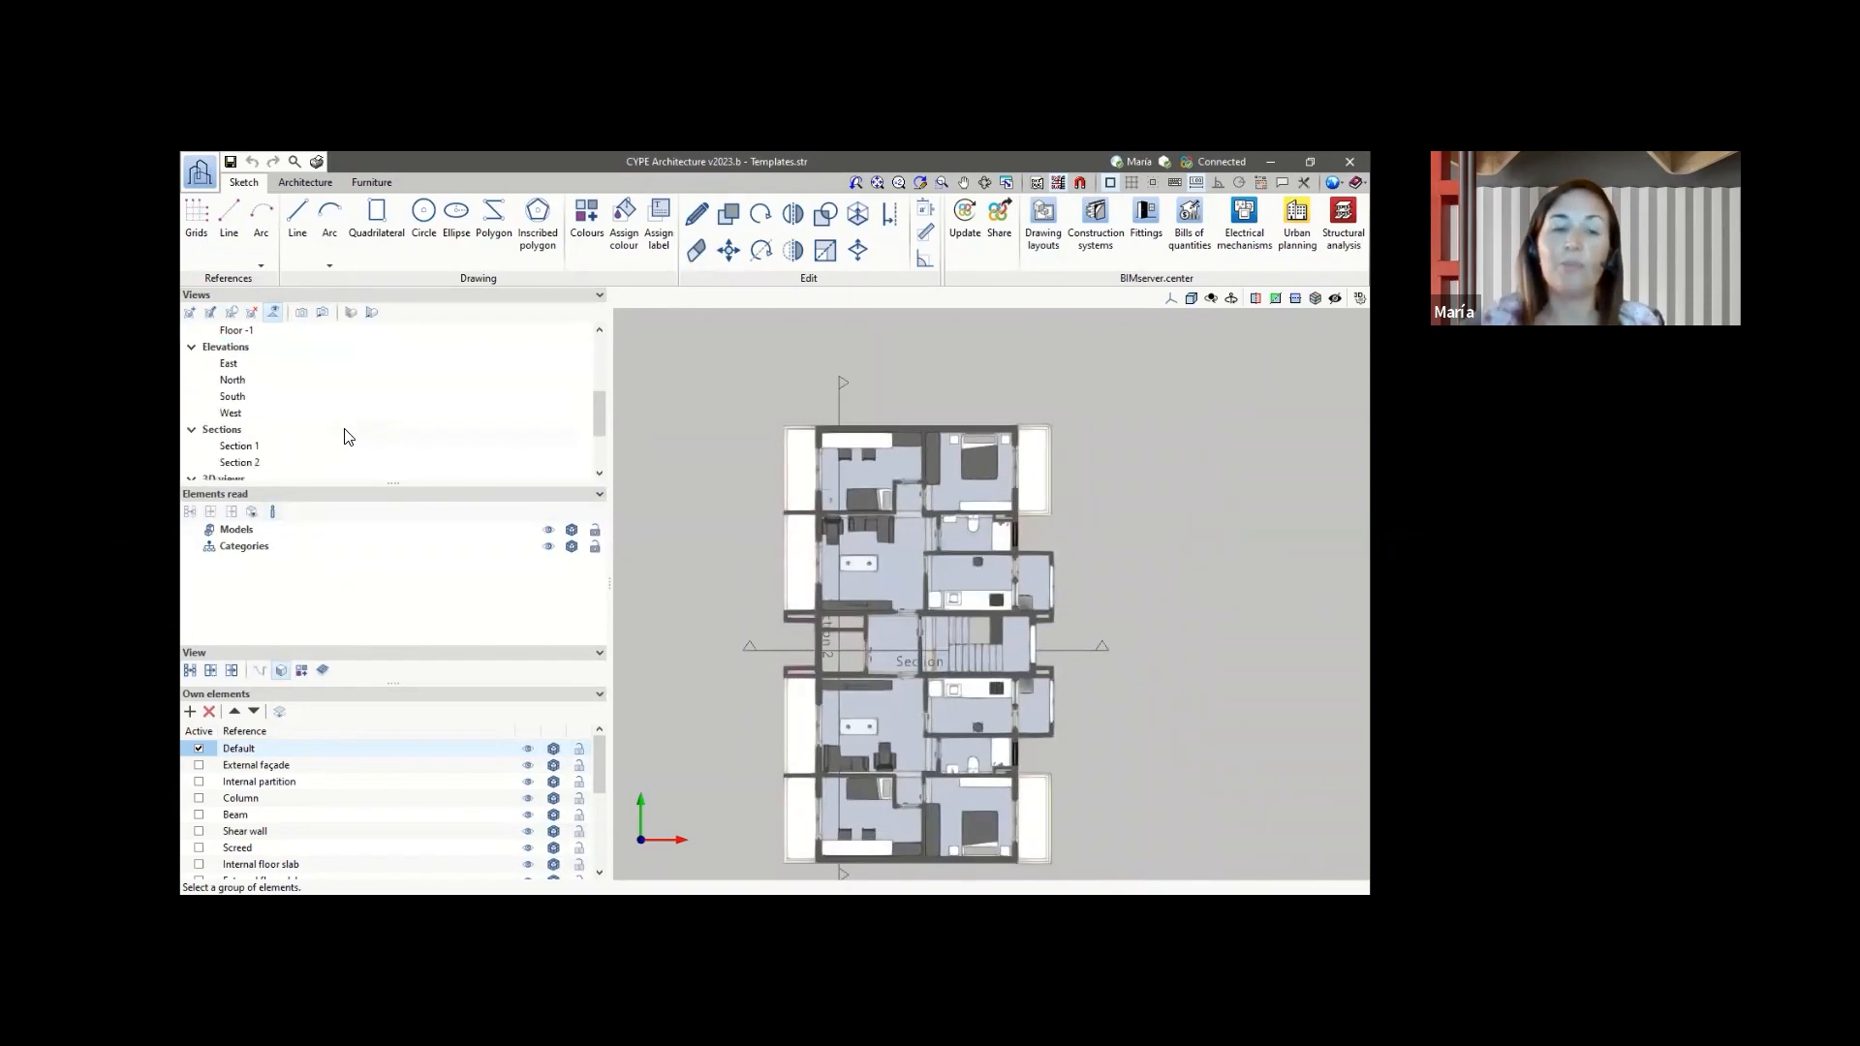
# - Open the general 3D view of the apartment building and examine its façade from the roof to the ground-floor slab
pyautogui.scroll(-1, 365, 435)
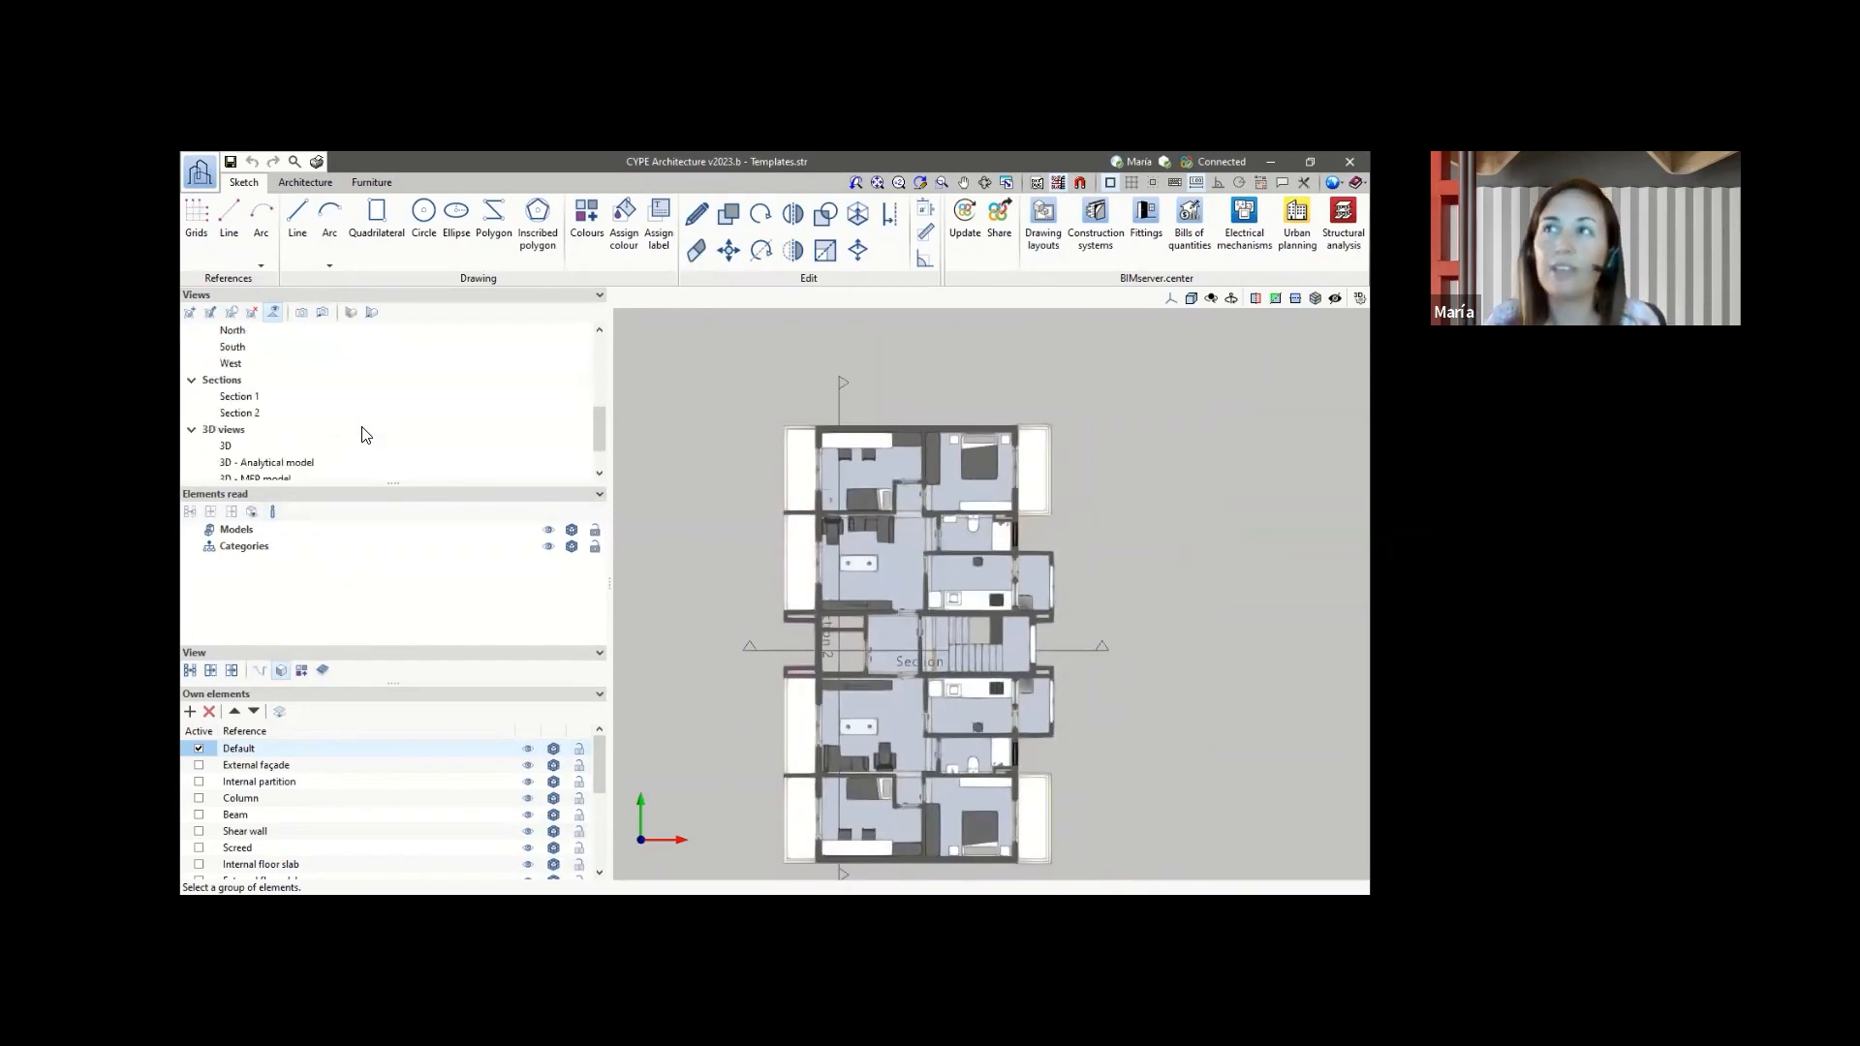
pyautogui.scroll(-1, 357, 435)
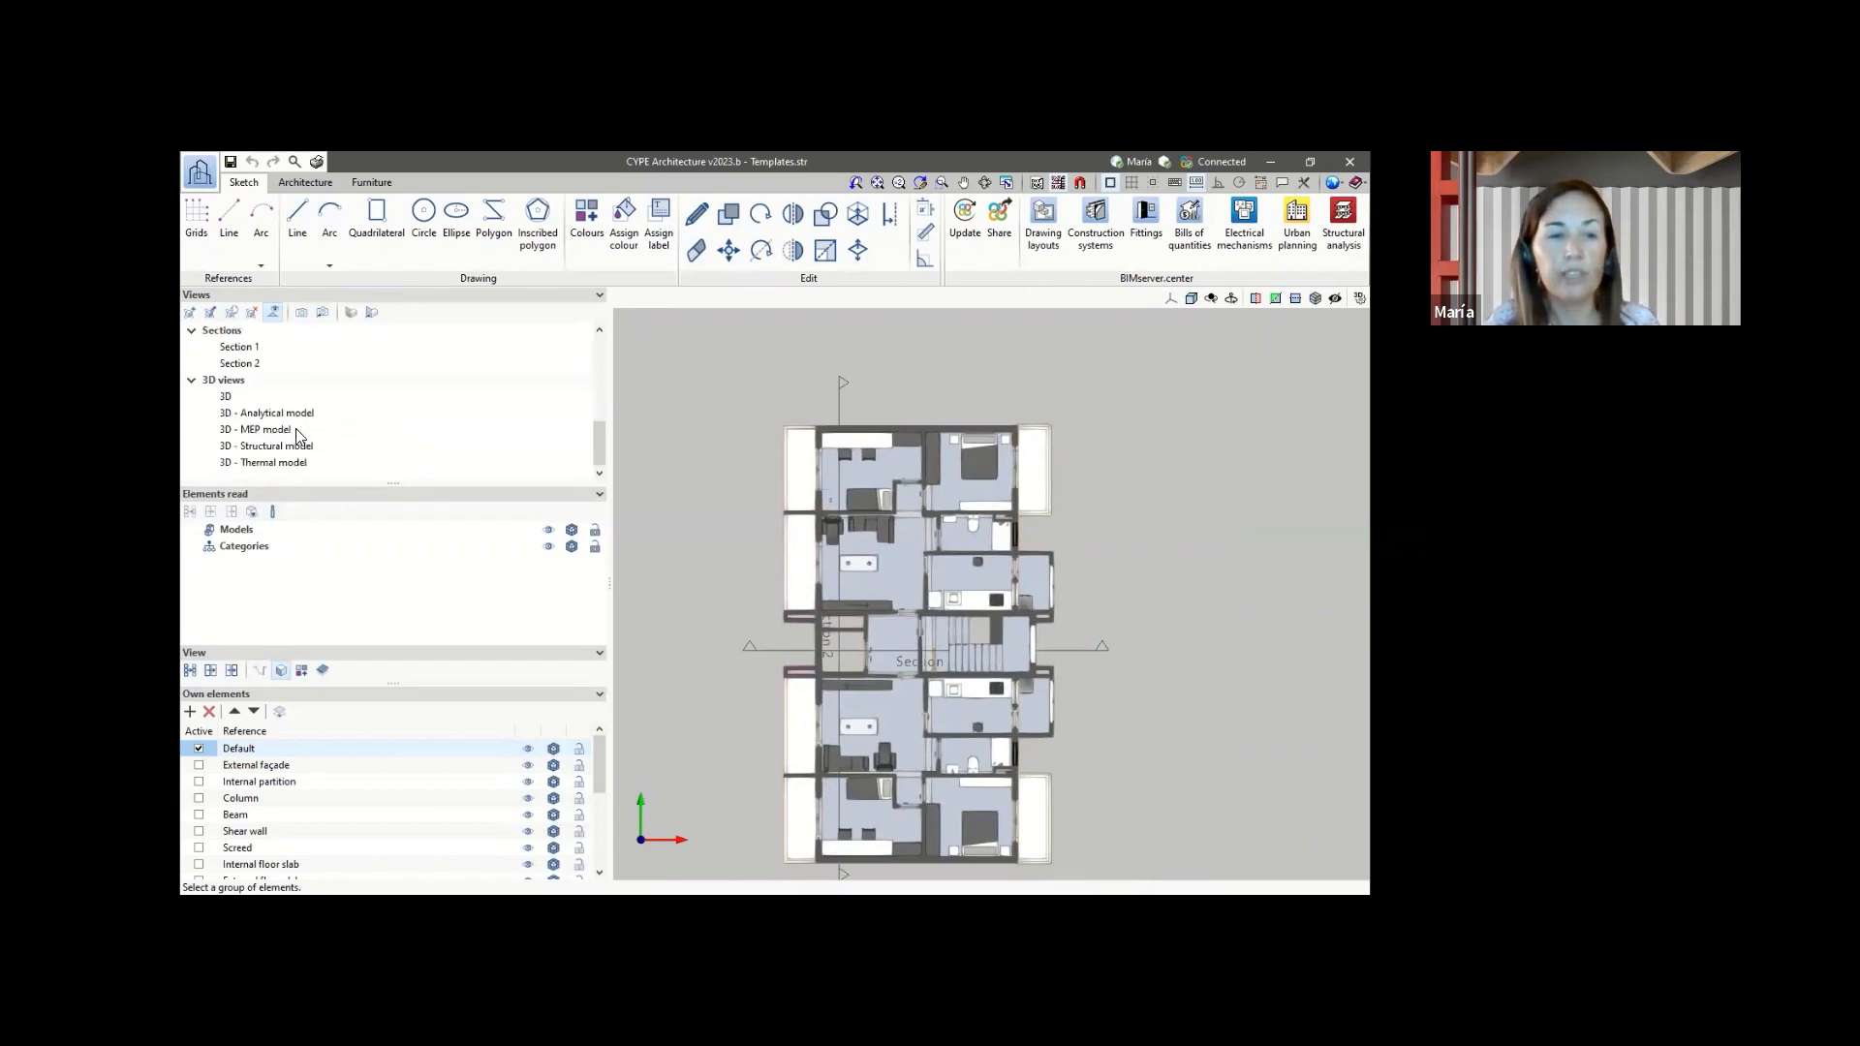
pyautogui.click(243, 399)
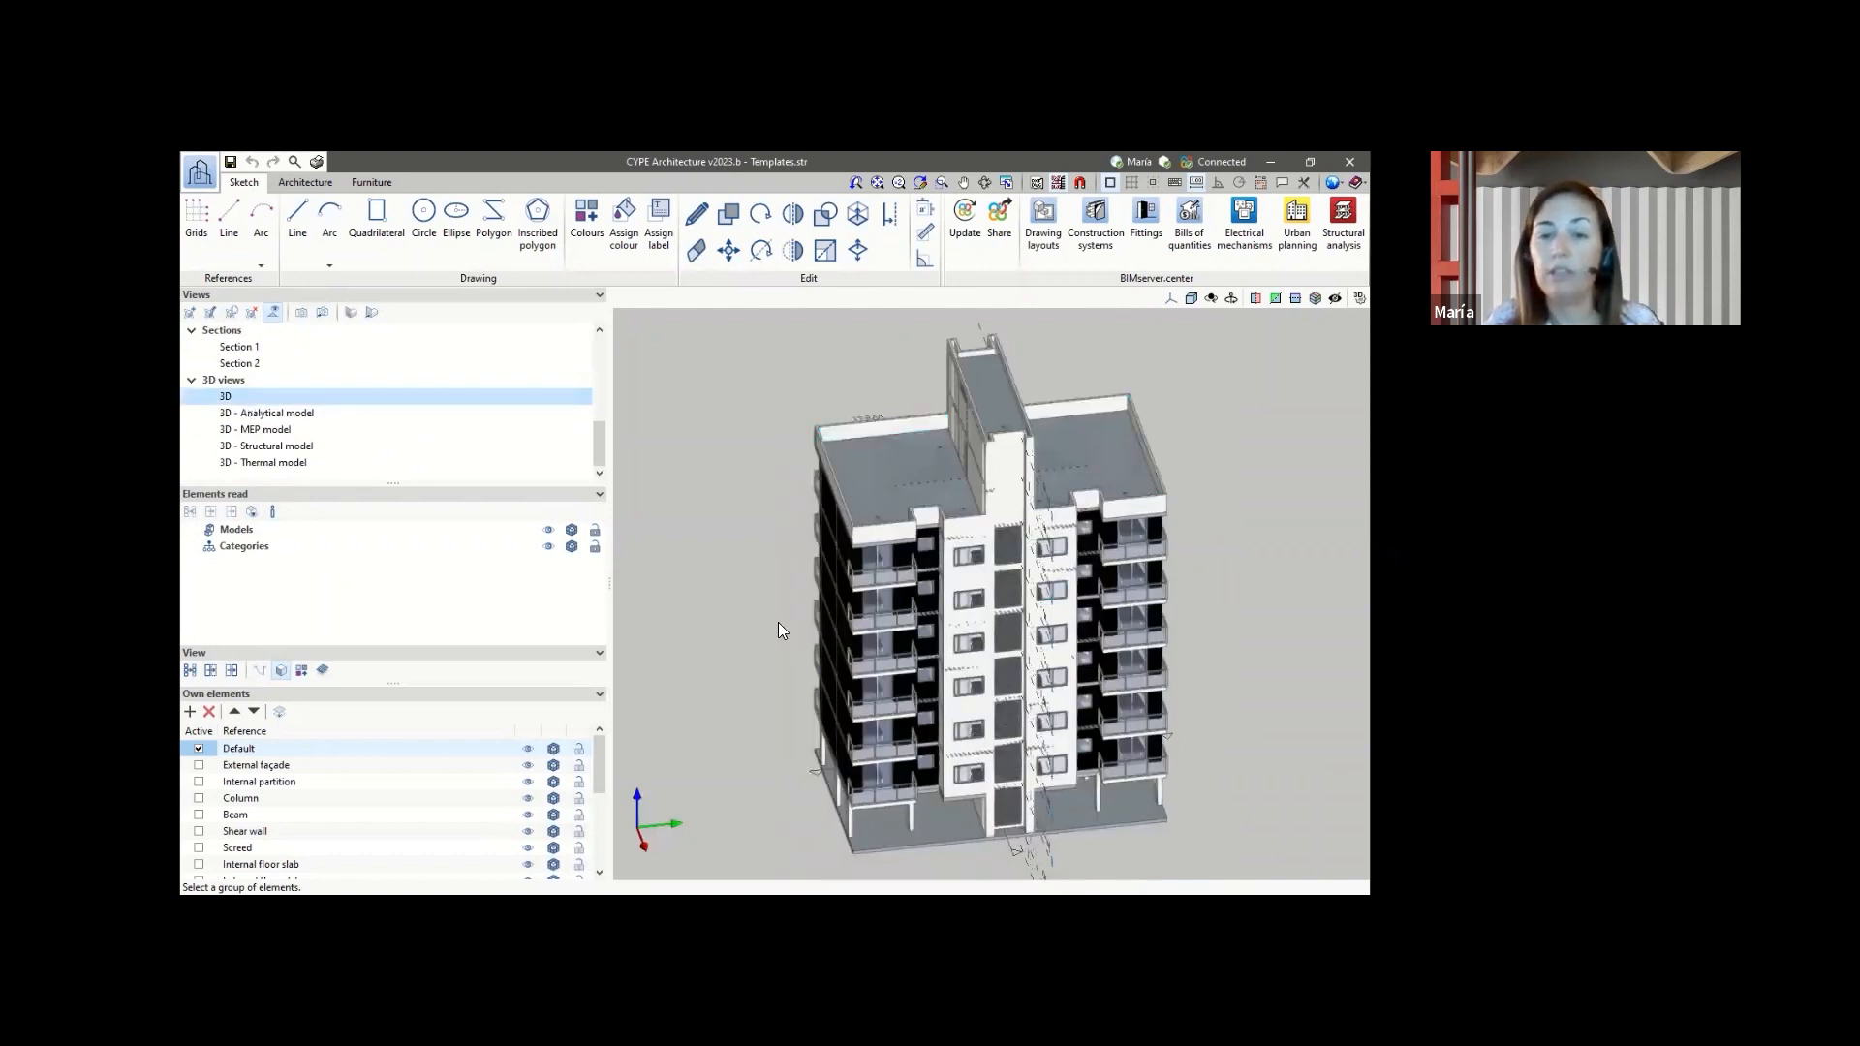
pyautogui.scroll(3, 777, 621)
pyautogui.scroll(-3, 780, 628)
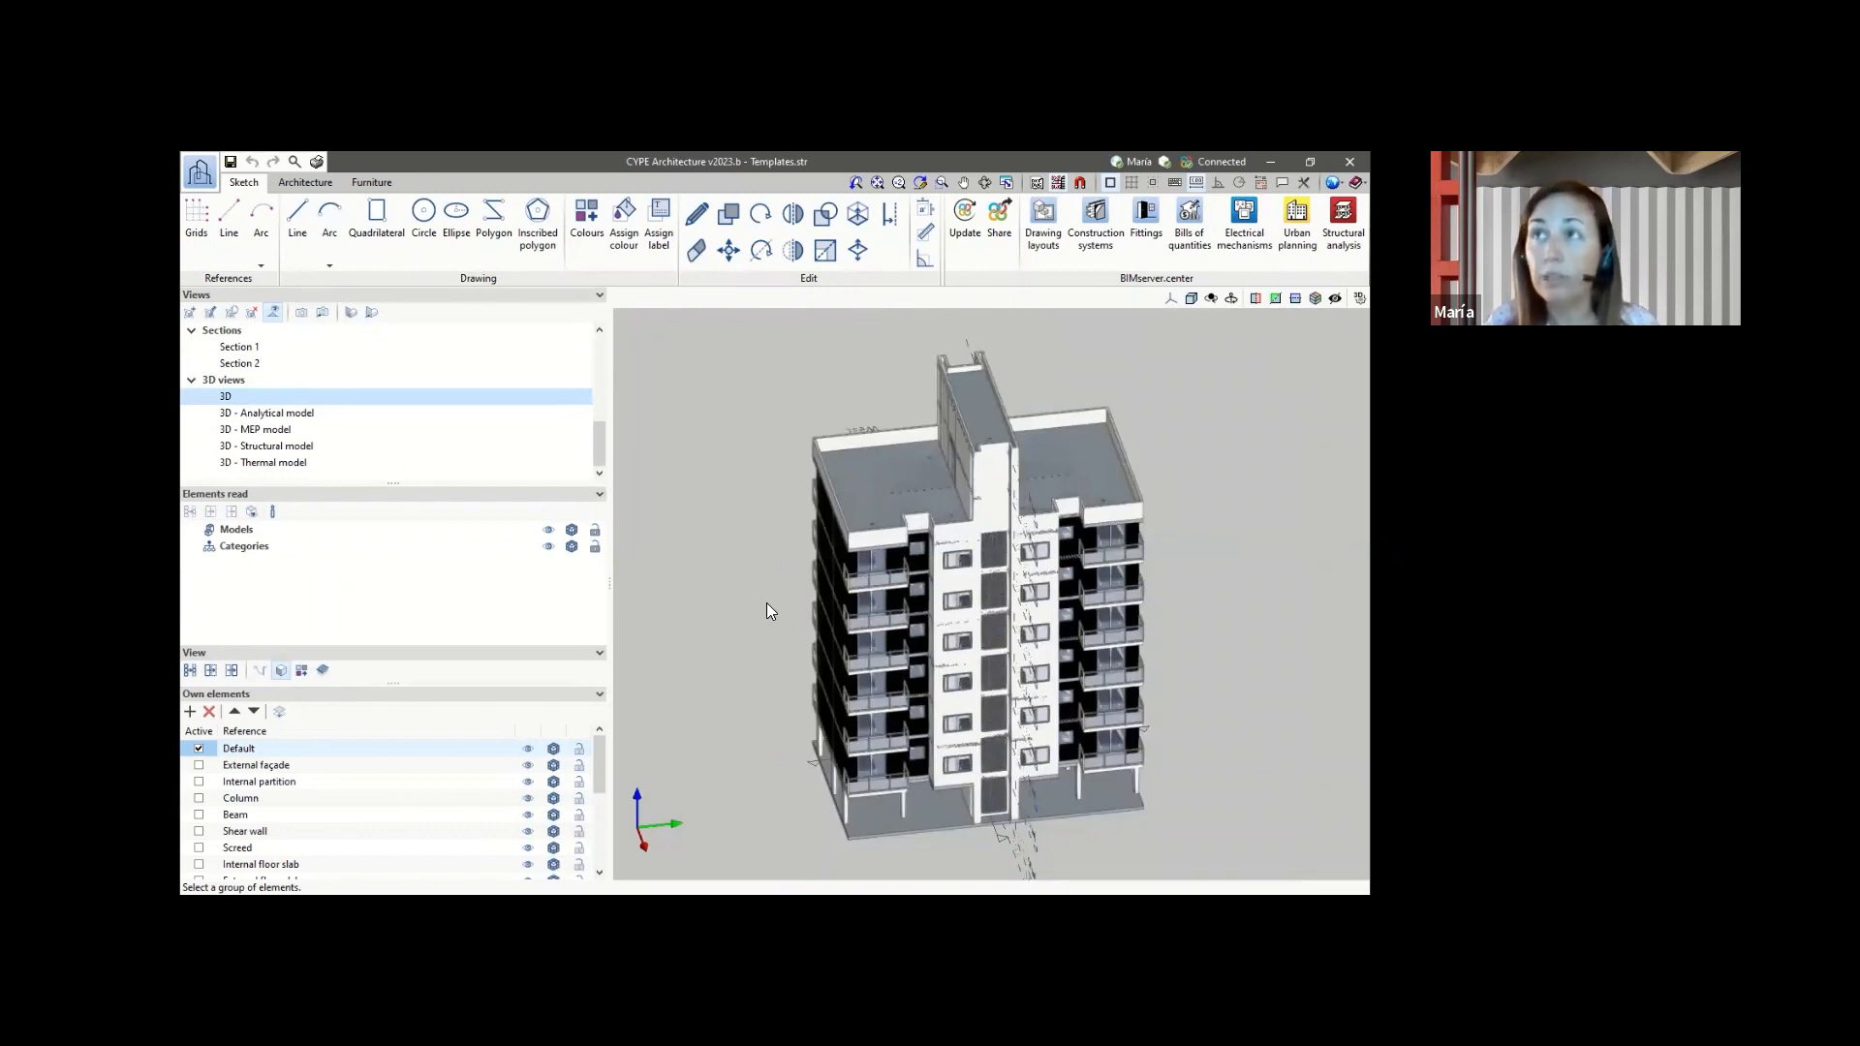
pyautogui.scroll(3, 766, 604)
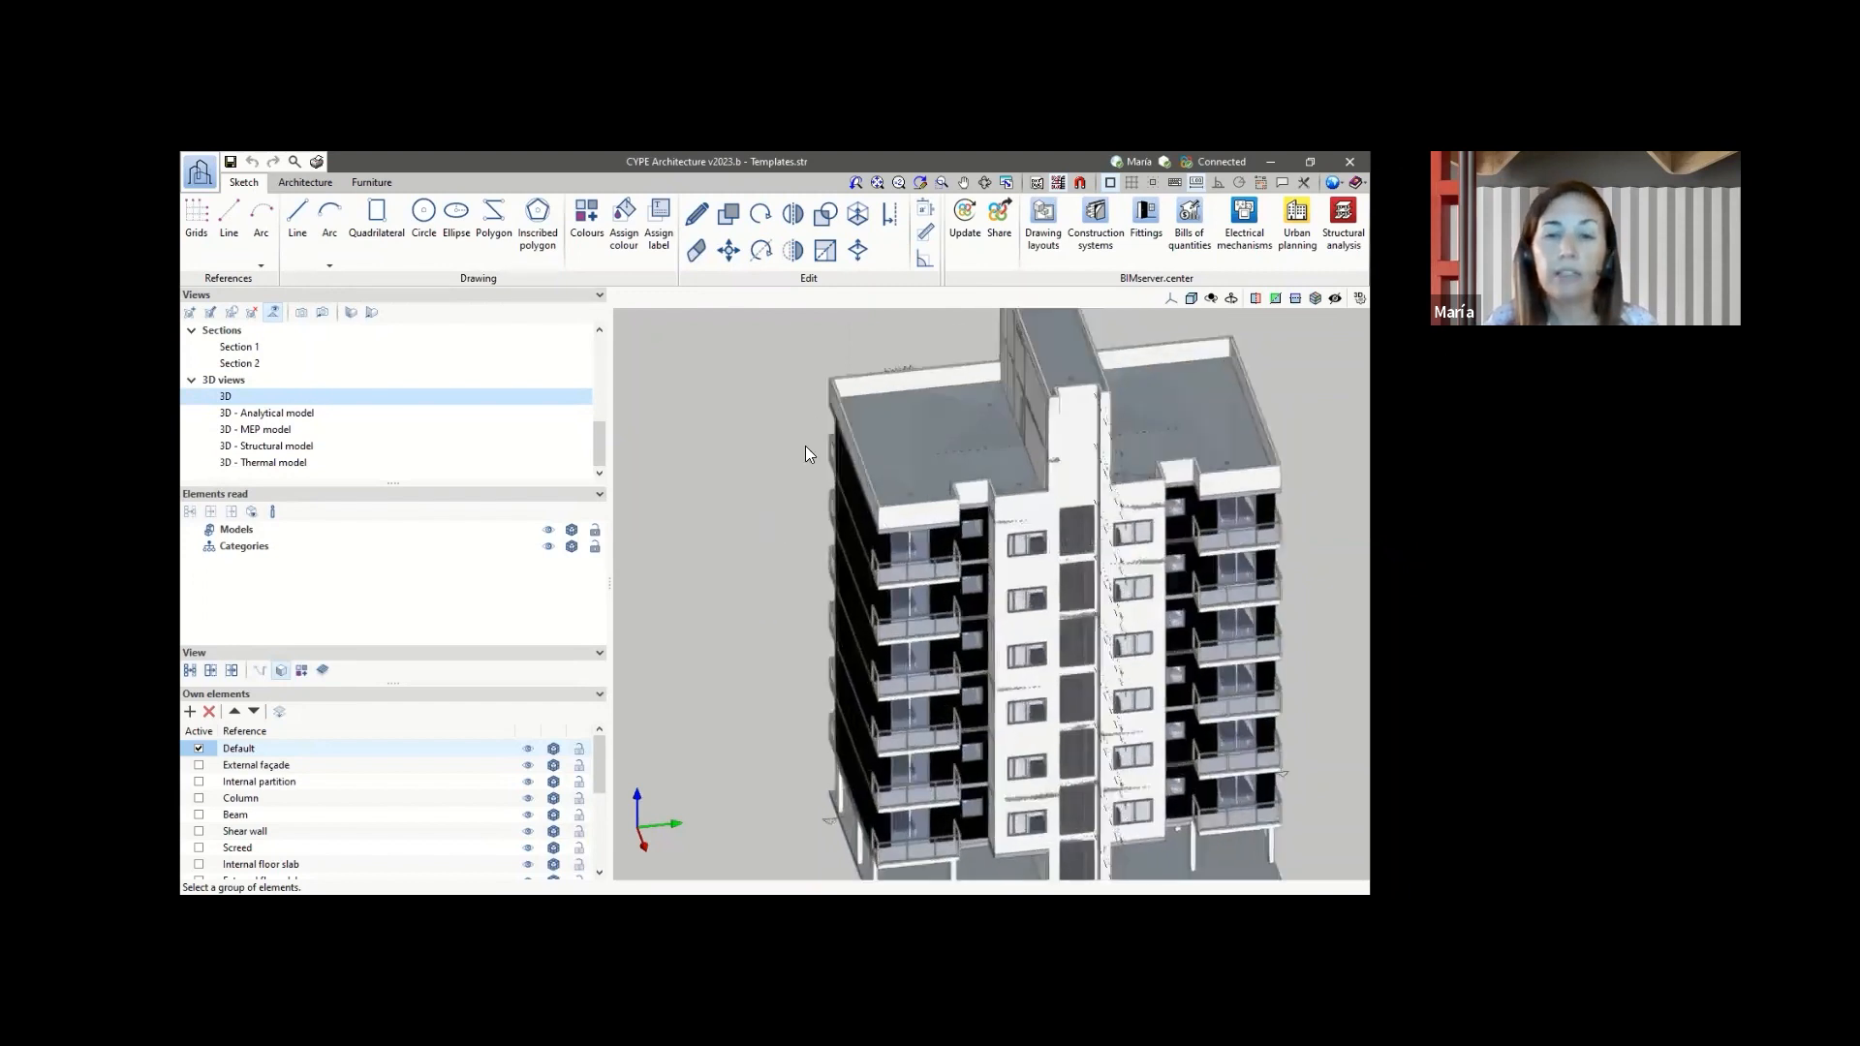
pyautogui.scroll(-3, 808, 545)
pyautogui.scroll(5, 1172, 741)
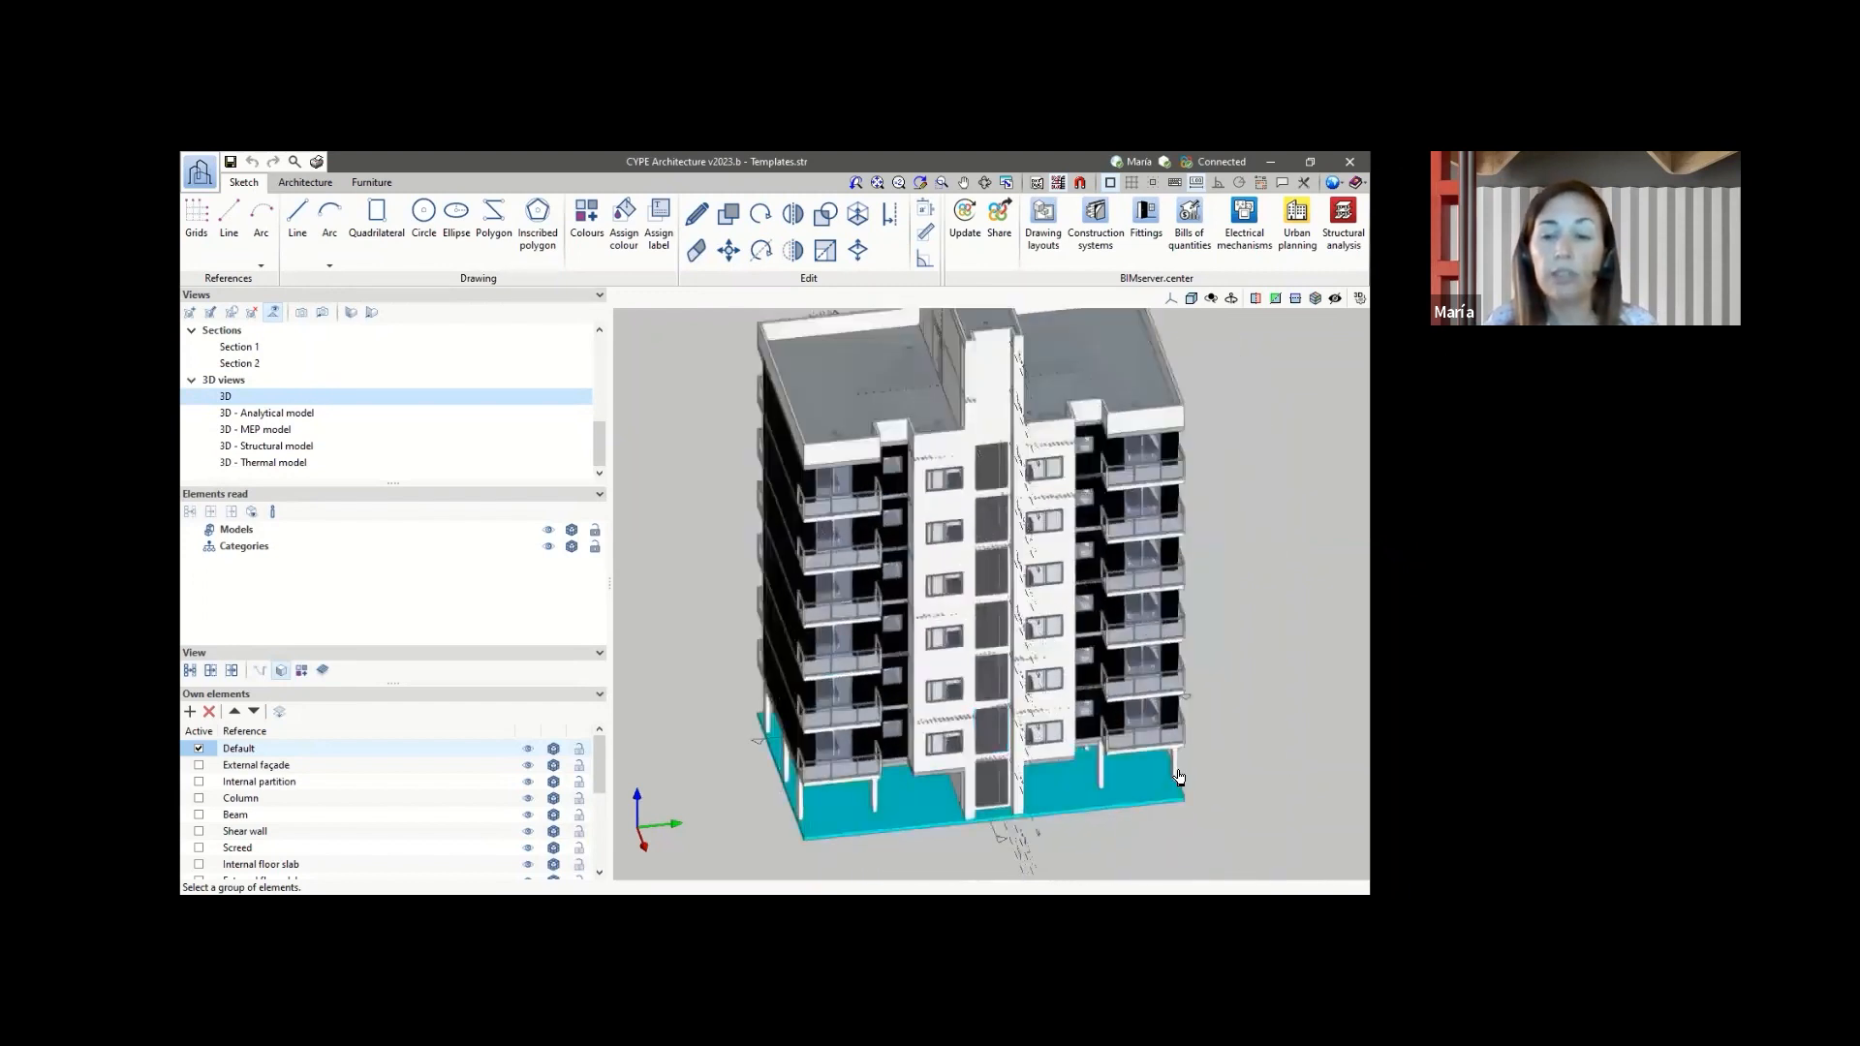
pyautogui.scroll(-5, 1152, 737)
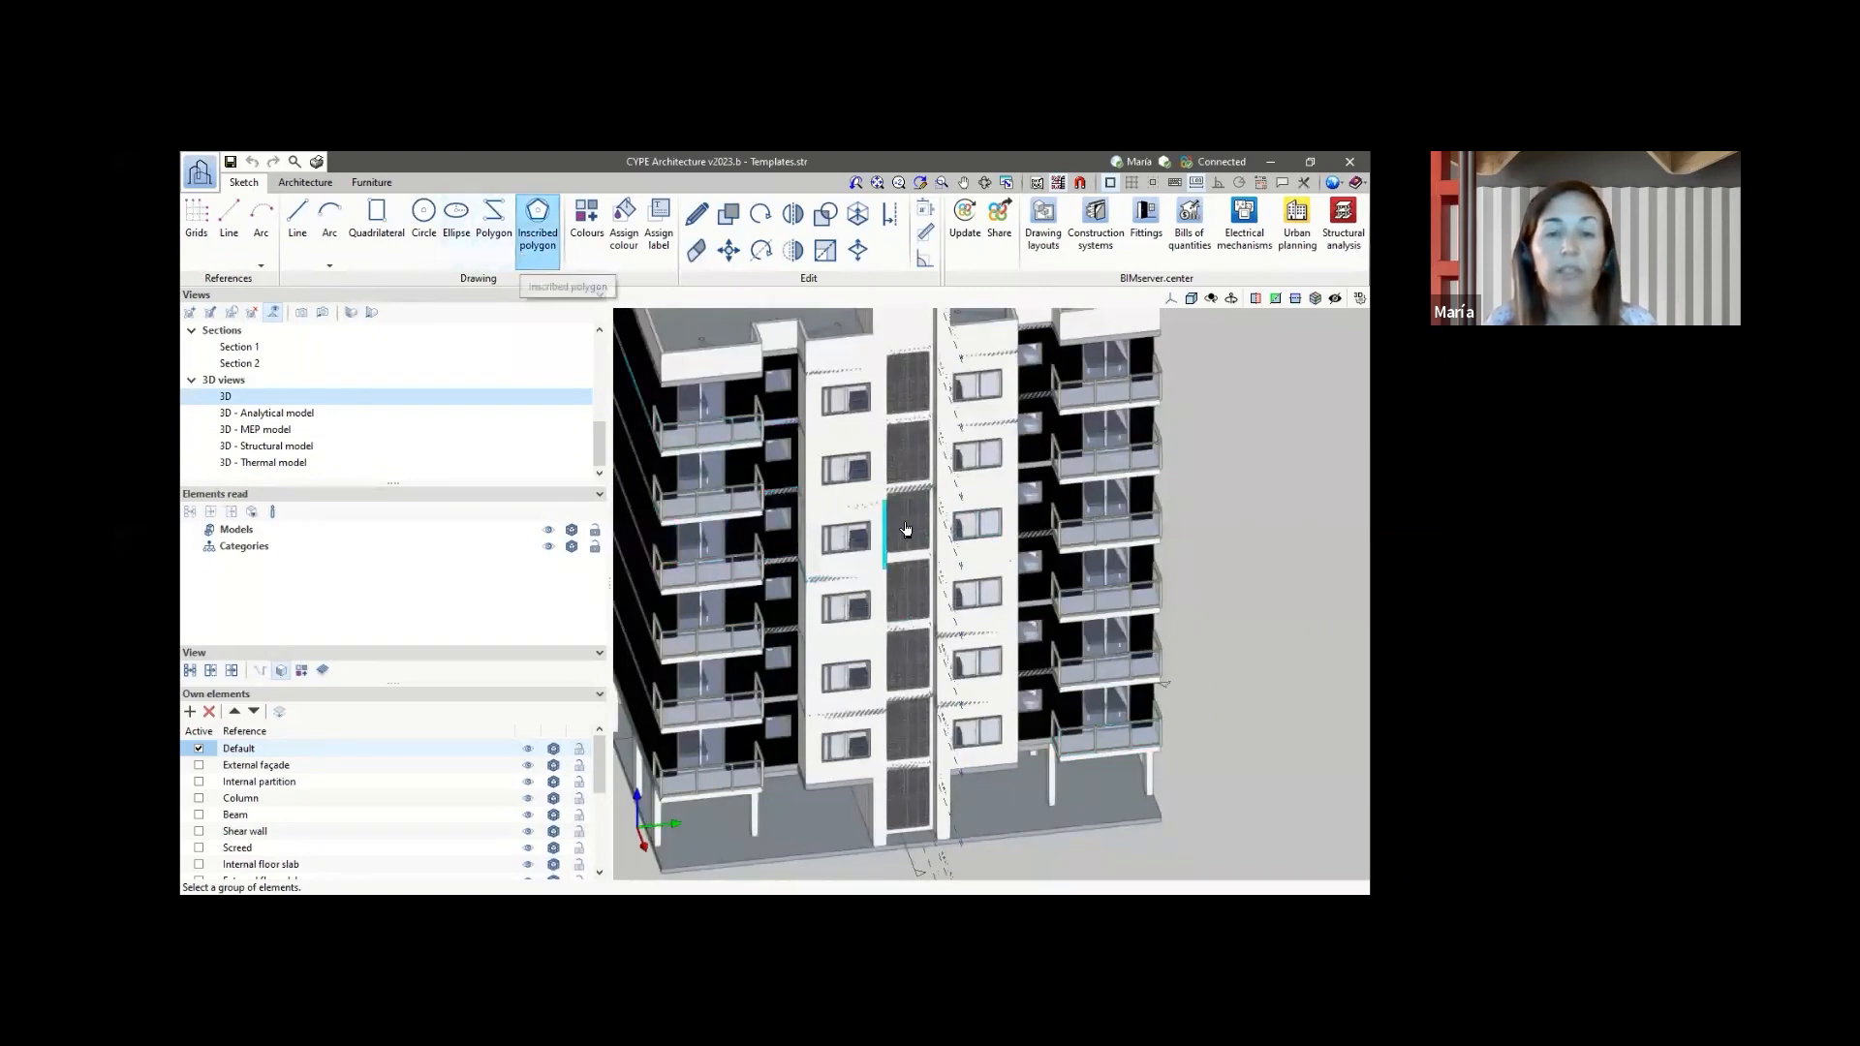
pyautogui.scroll(-3, 901, 530)
pyautogui.scroll(5, 725, 422)
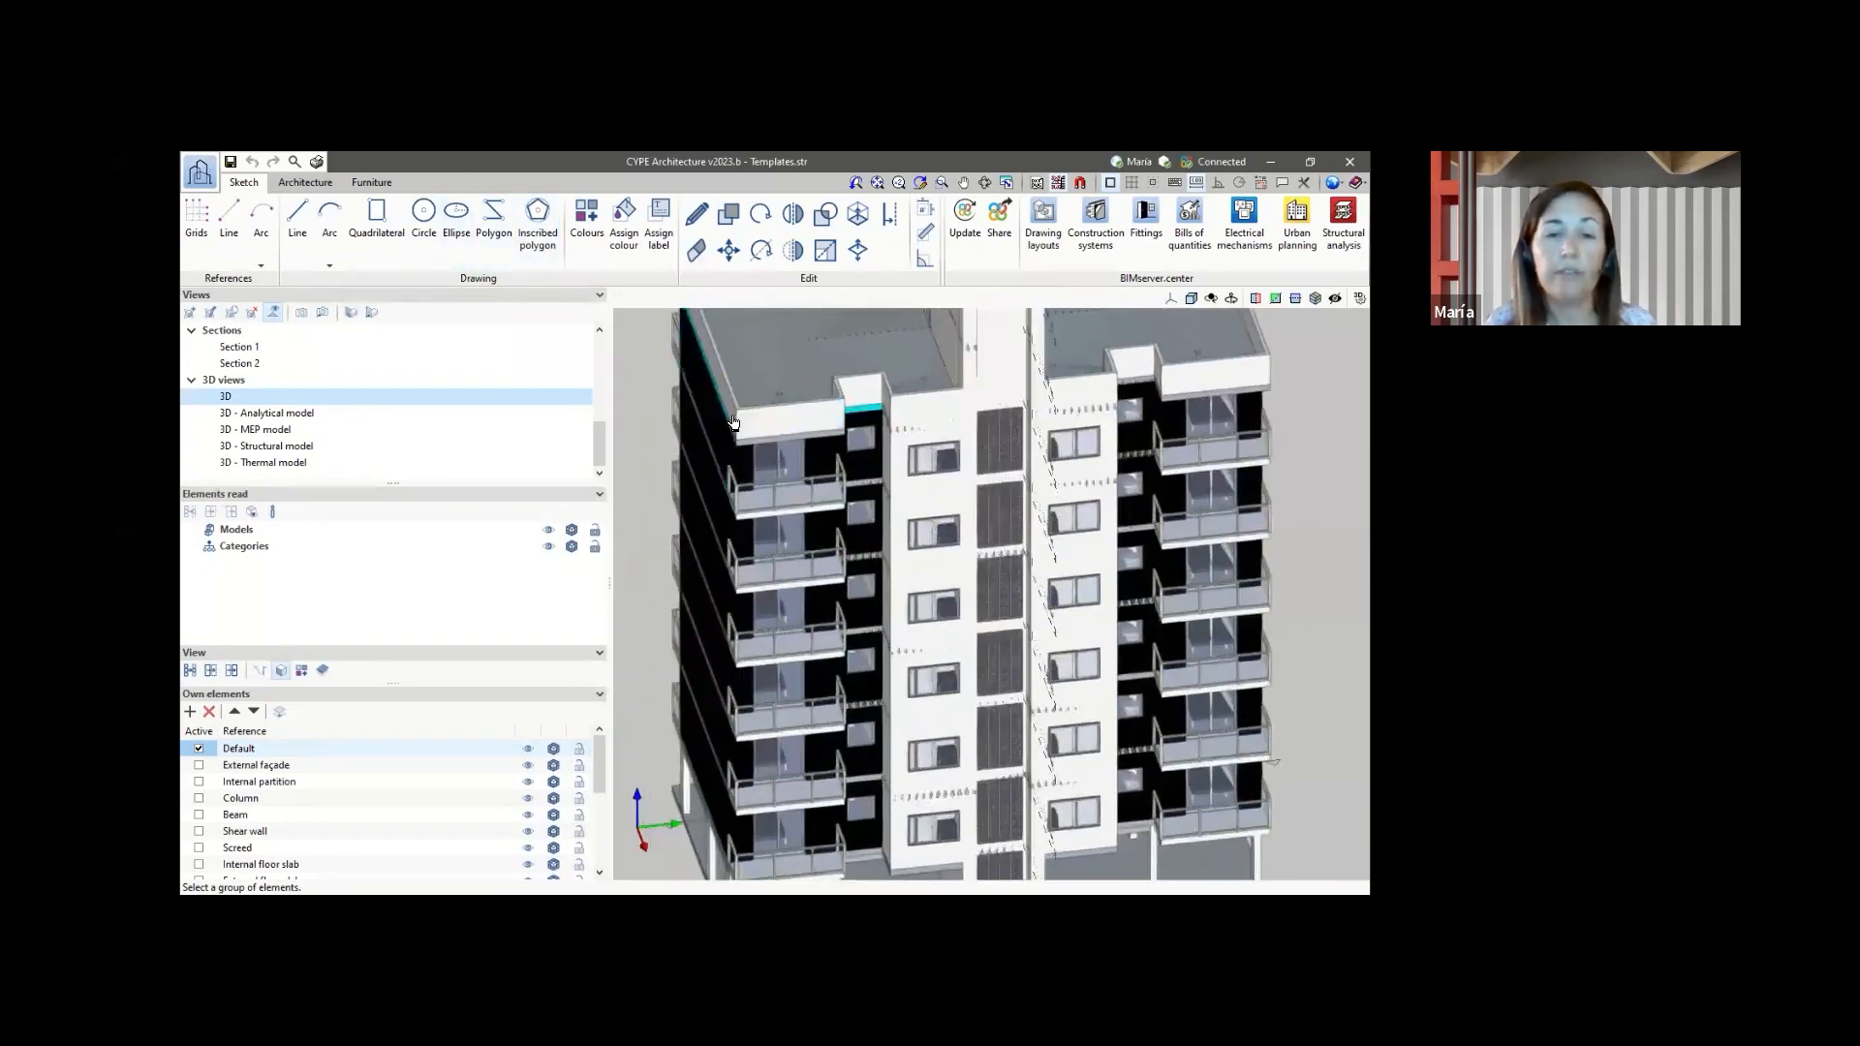
pyautogui.click(305, 182)
pyautogui.click(325, 238)
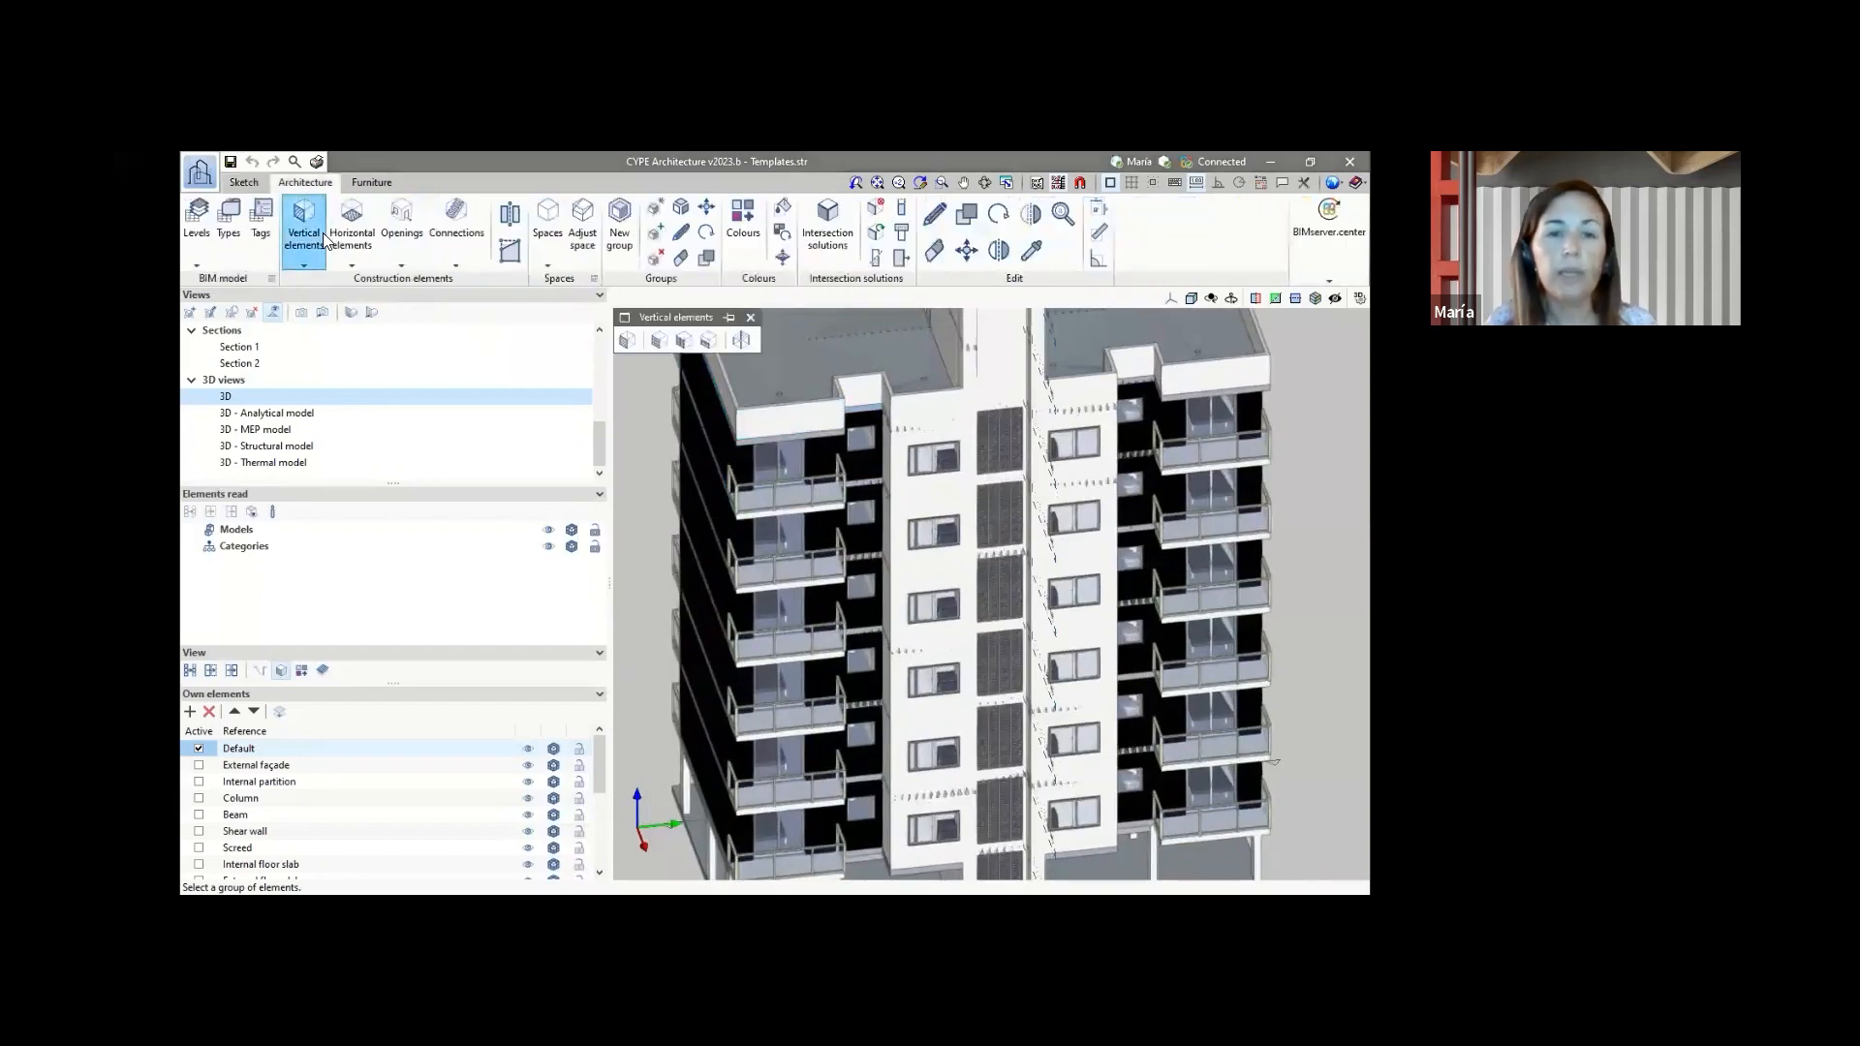
pyautogui.click(631, 341)
pyautogui.moveTo(680, 392); pyautogui.dragTo(995, 612, button='middle')
pyautogui.scroll(-2, 1017, 620)
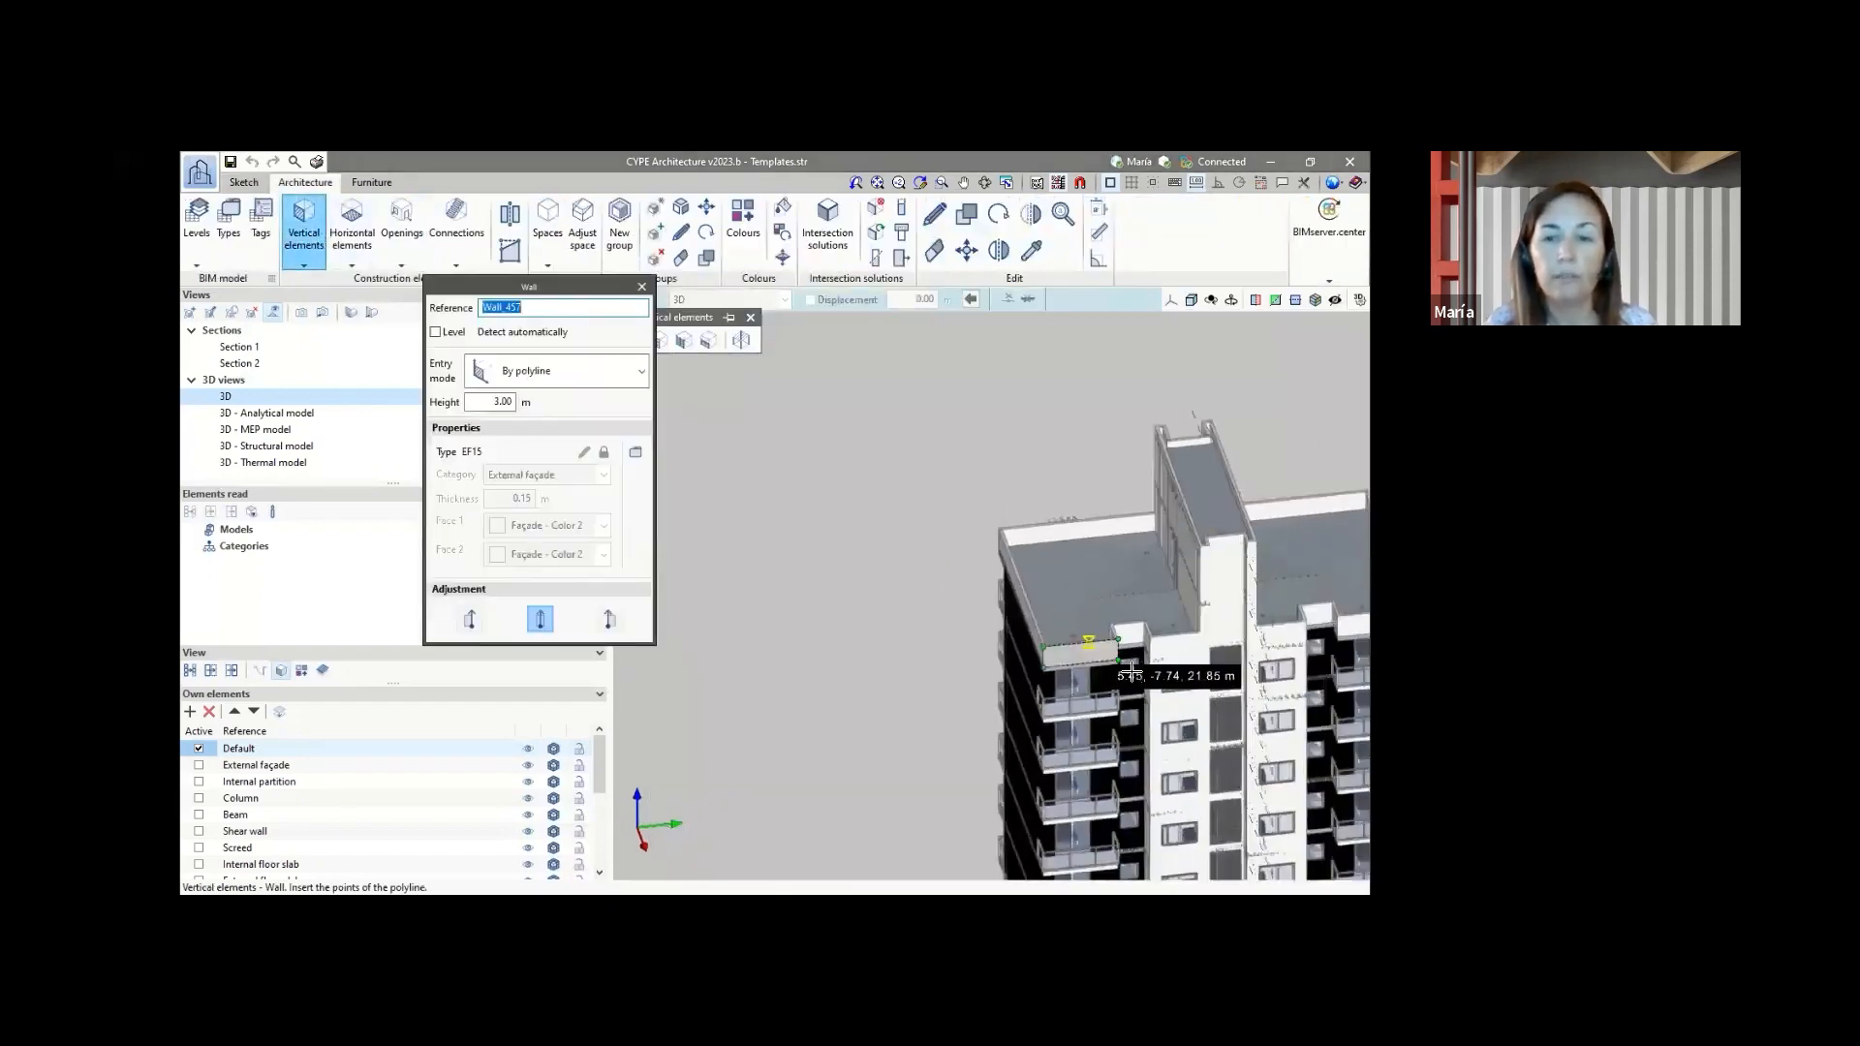
pyautogui.scroll(5, 1065, 641)
pyautogui.click(942, 625)
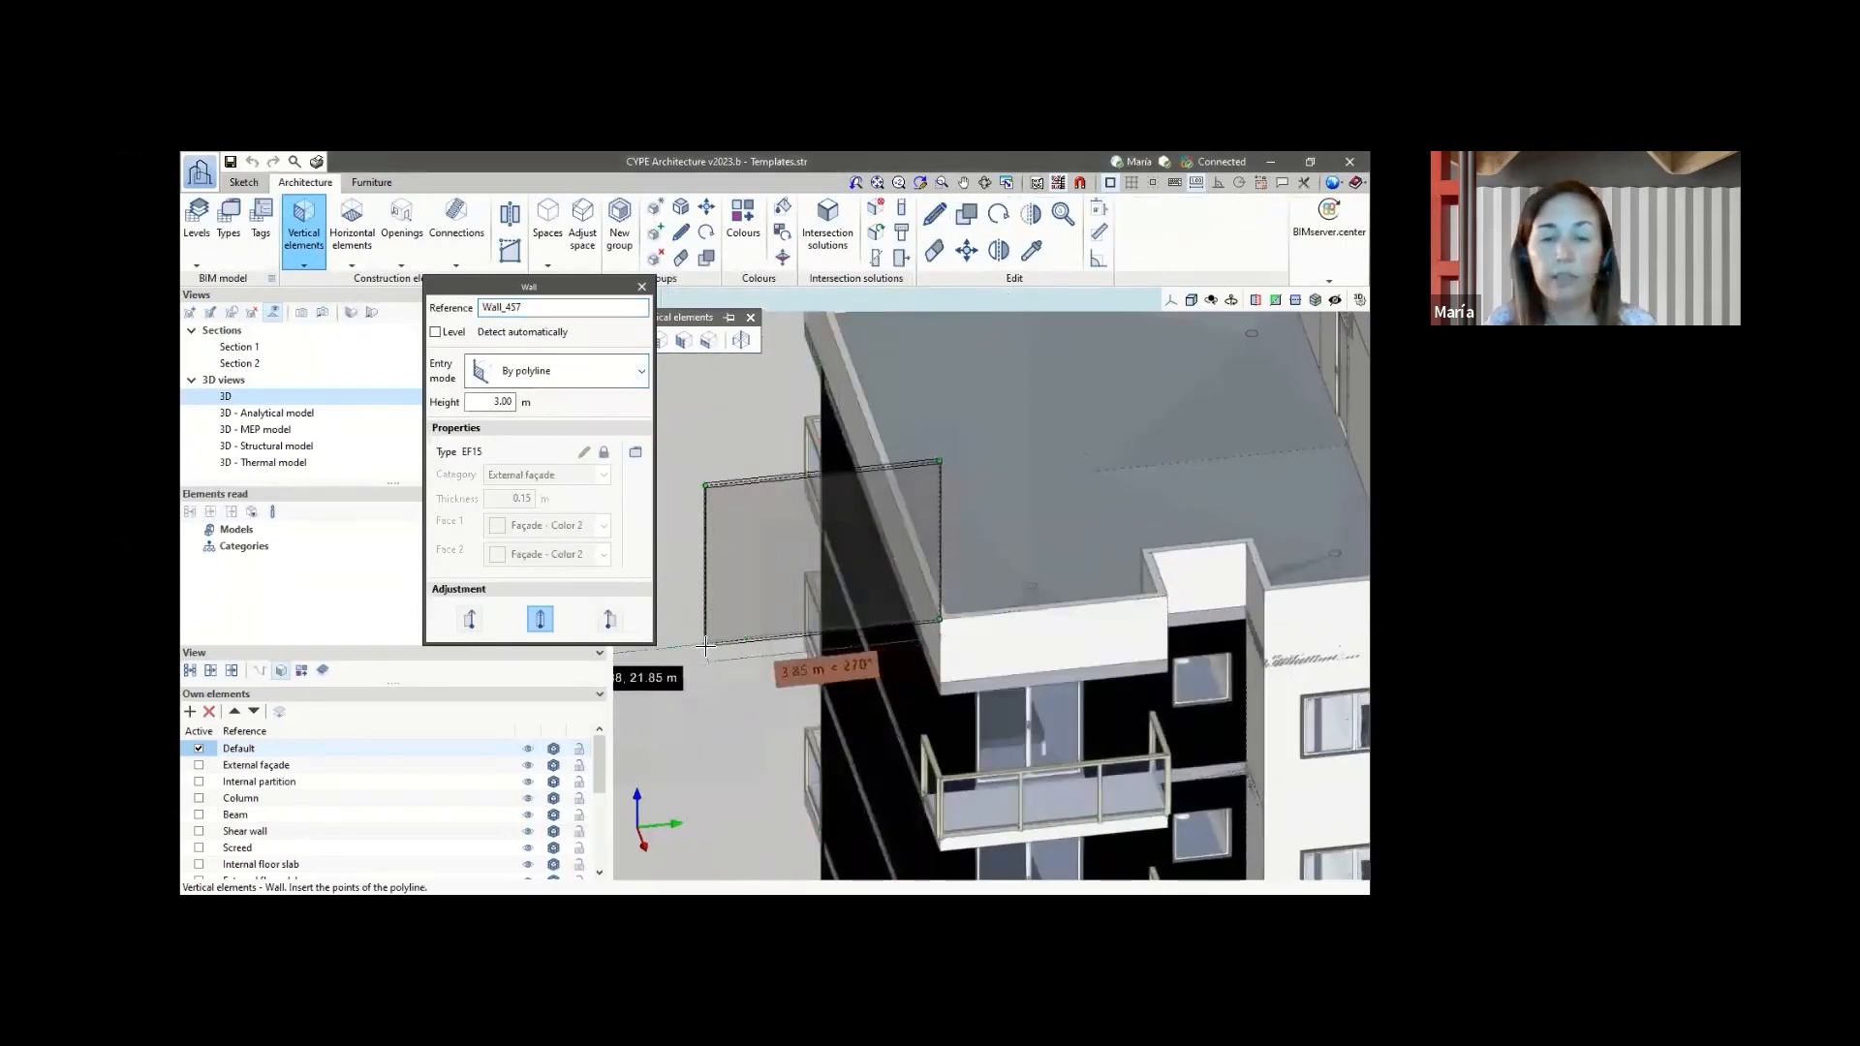
pyautogui.scroll(-2, 887, 573)
pyautogui.scroll(-1, 920, 533)
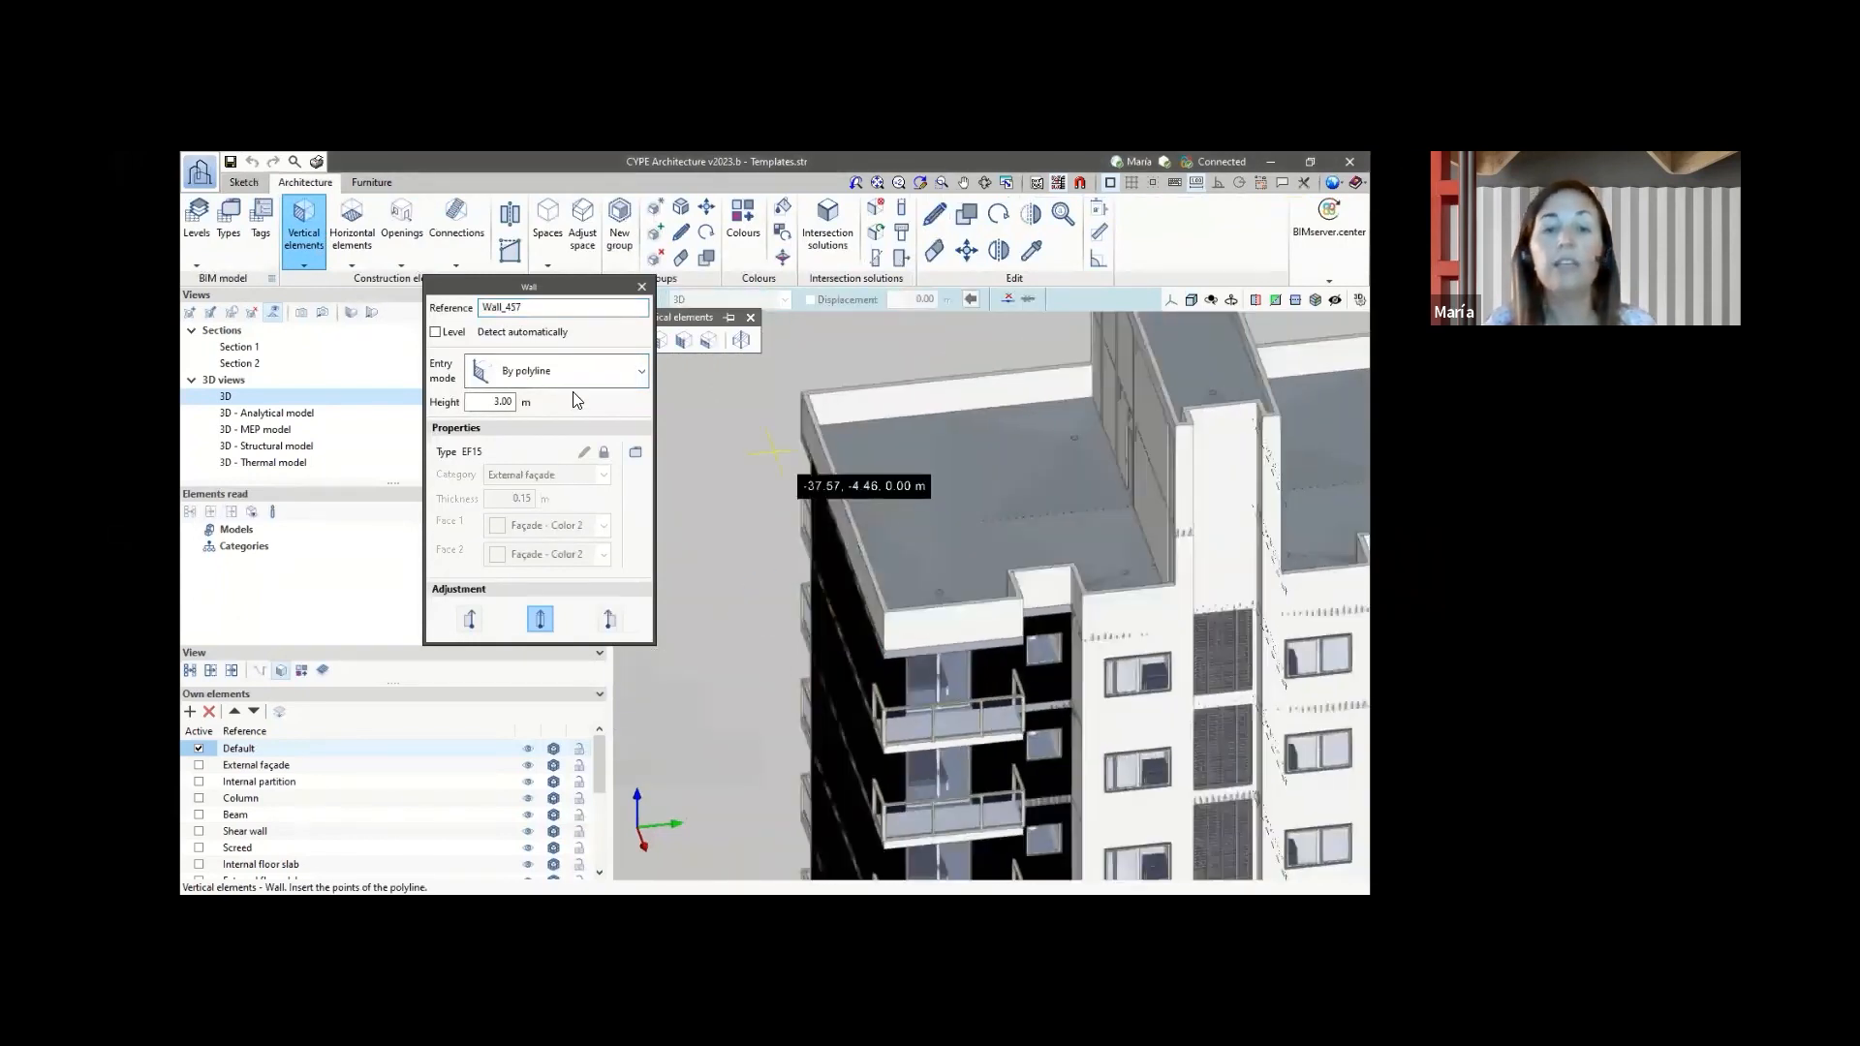
pyautogui.click(641, 287)
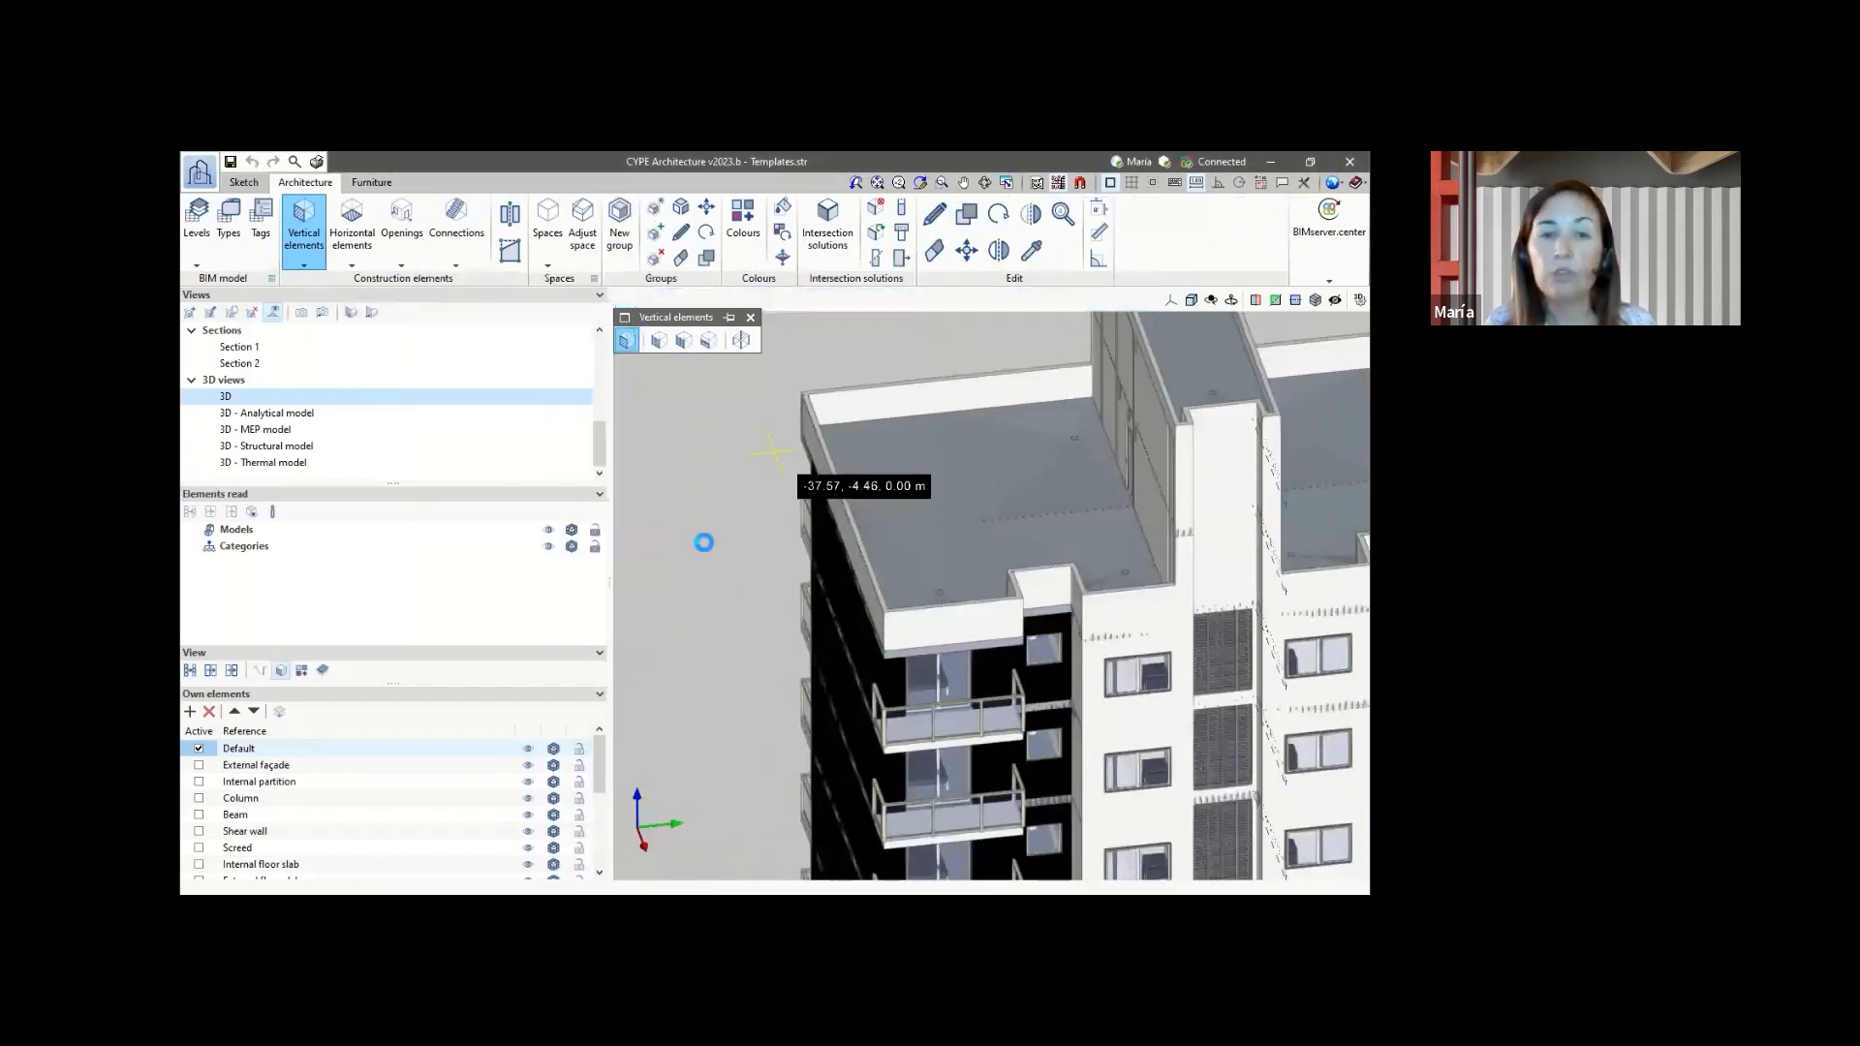
# - Review the view types offered for creating a new view of the building, then leave without creating one
pyautogui.scroll(-3, 707, 537)
pyautogui.scroll(-1, 707, 536)
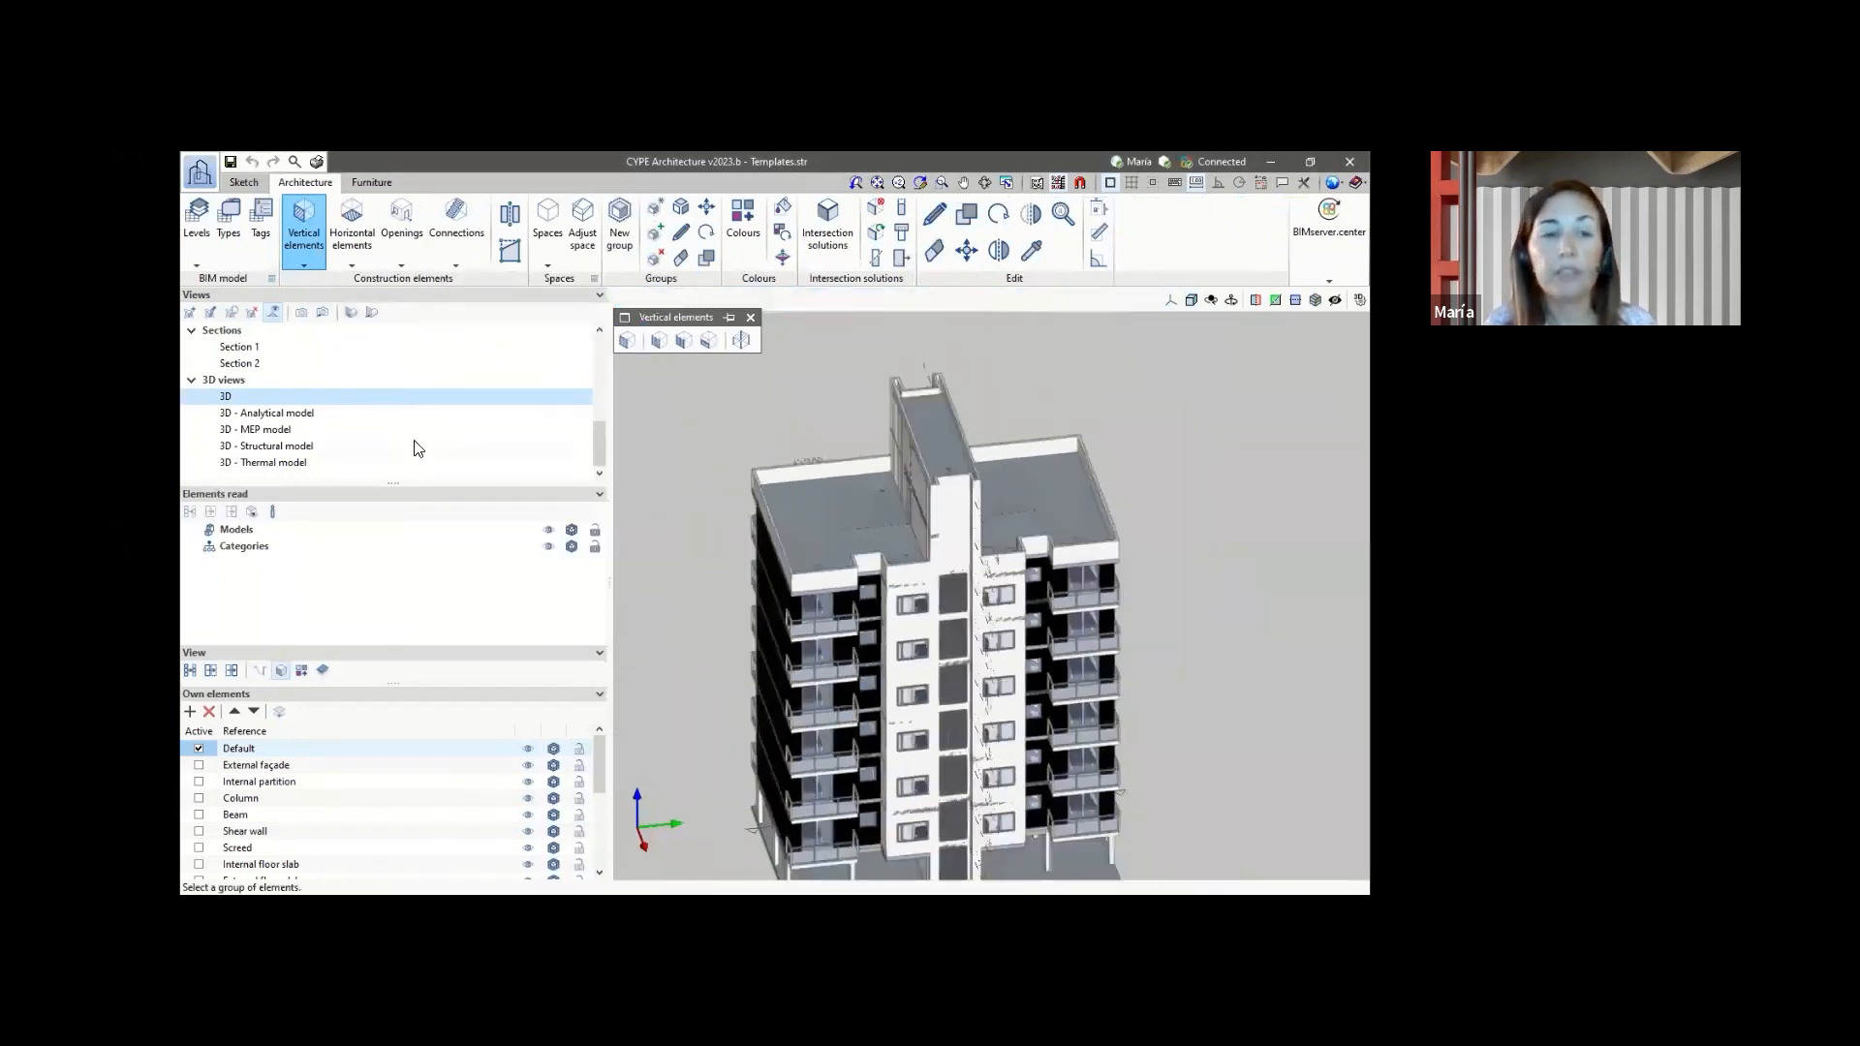
pyautogui.scroll(5, 418, 448)
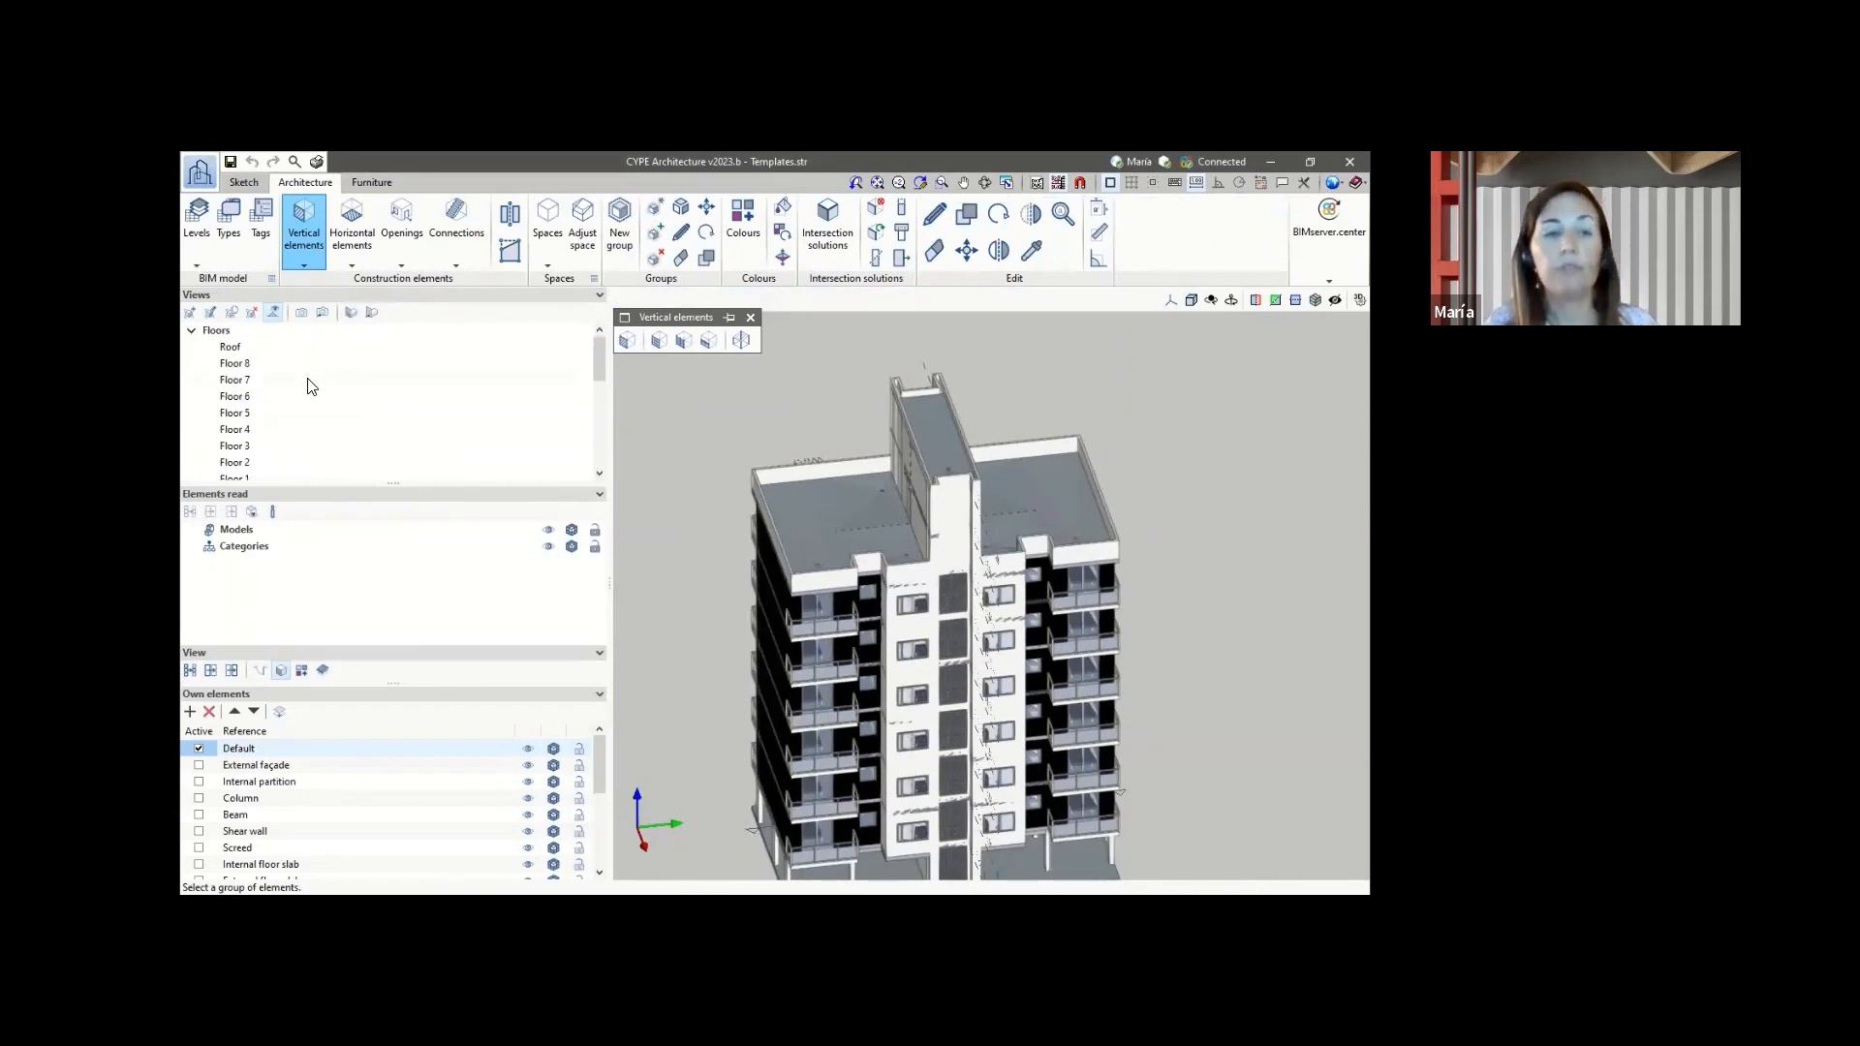
pyautogui.click(193, 312)
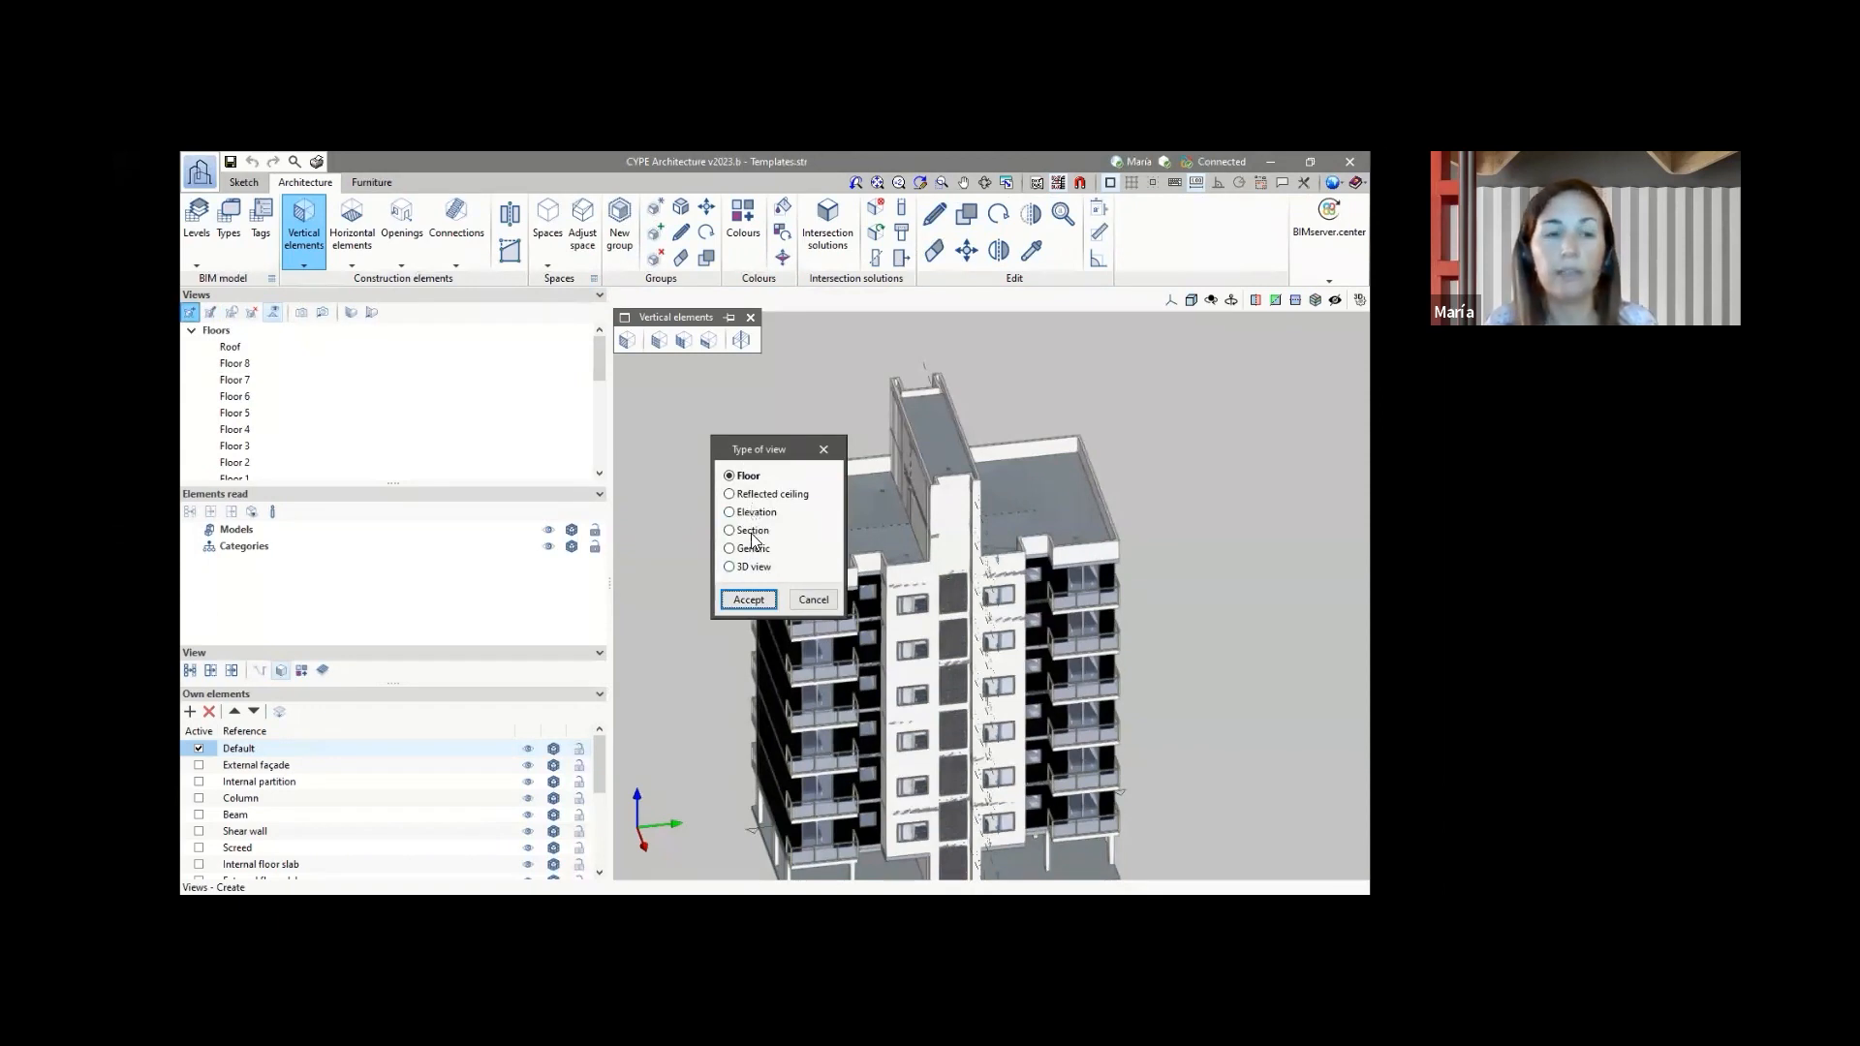
pyautogui.click(815, 601)
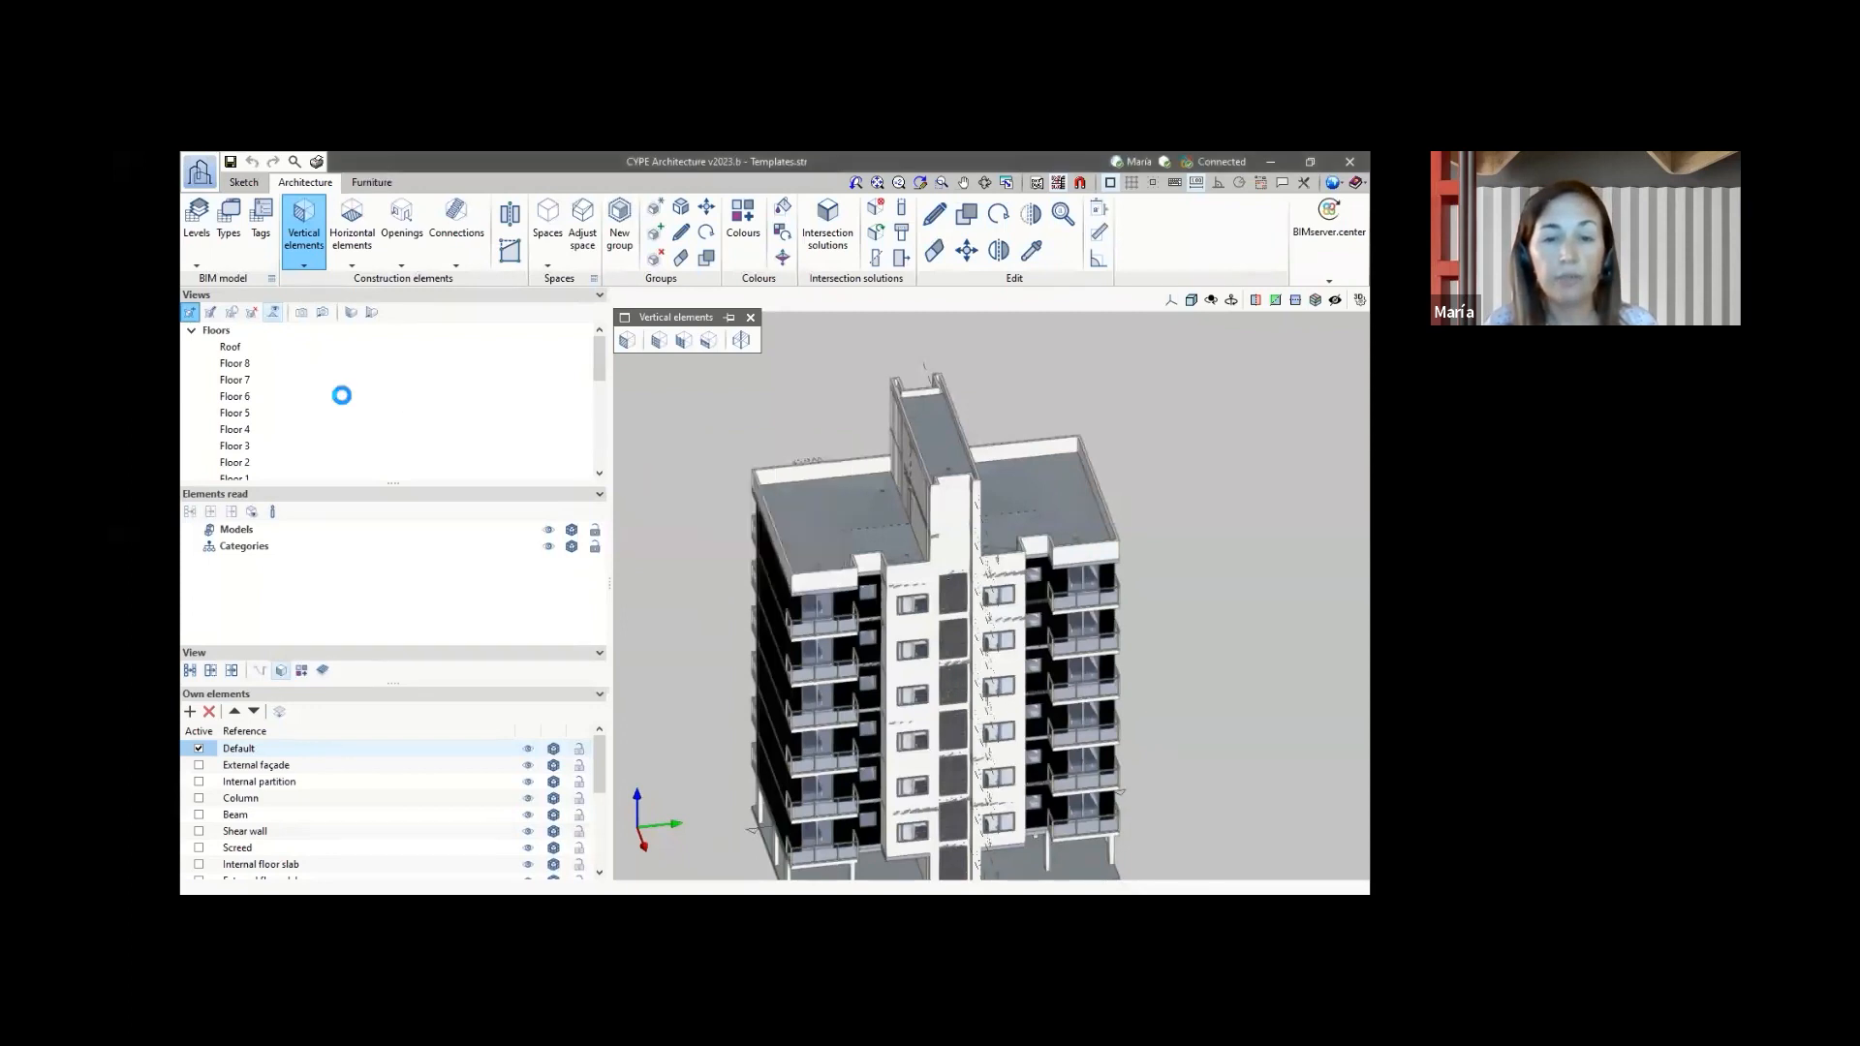
# - Open the Floor 1 view and tilt it to show the living room and kitchen in 3D
pyautogui.scroll(-2, 245, 402)
pyautogui.scroll(3, 247, 411)
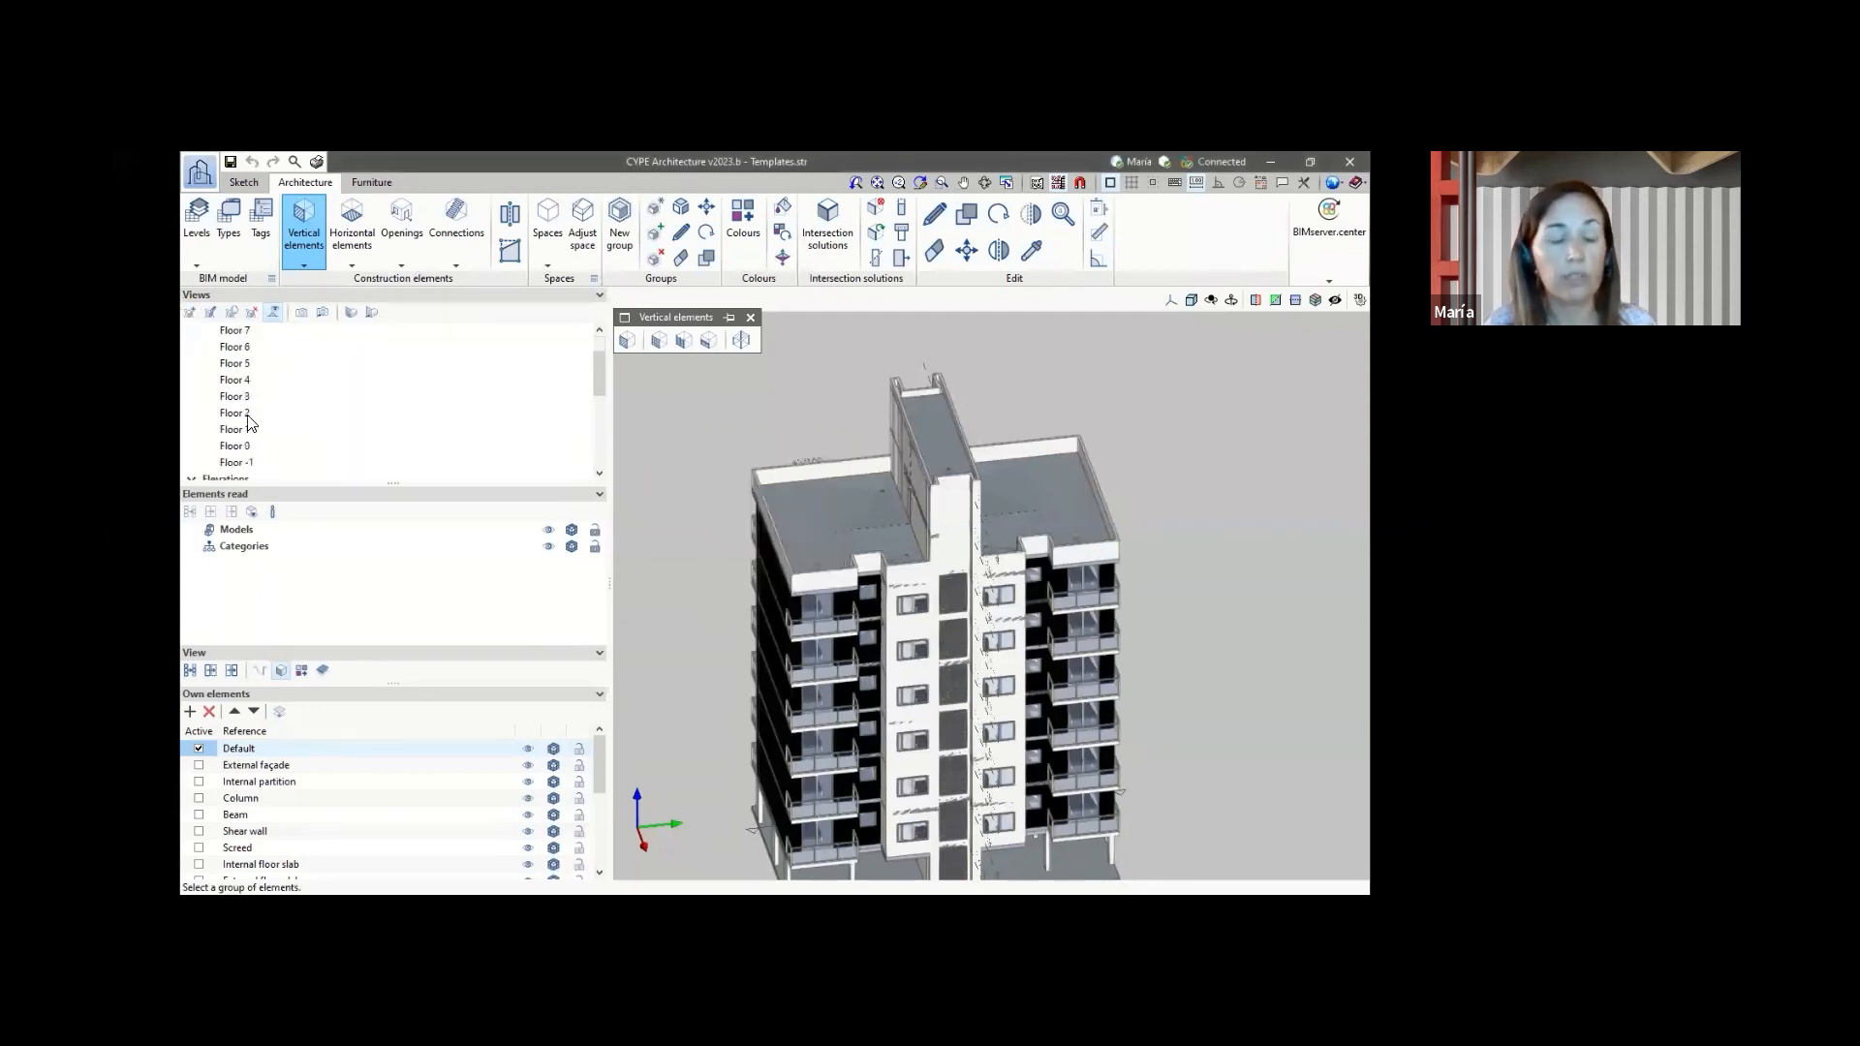
pyautogui.click(244, 431)
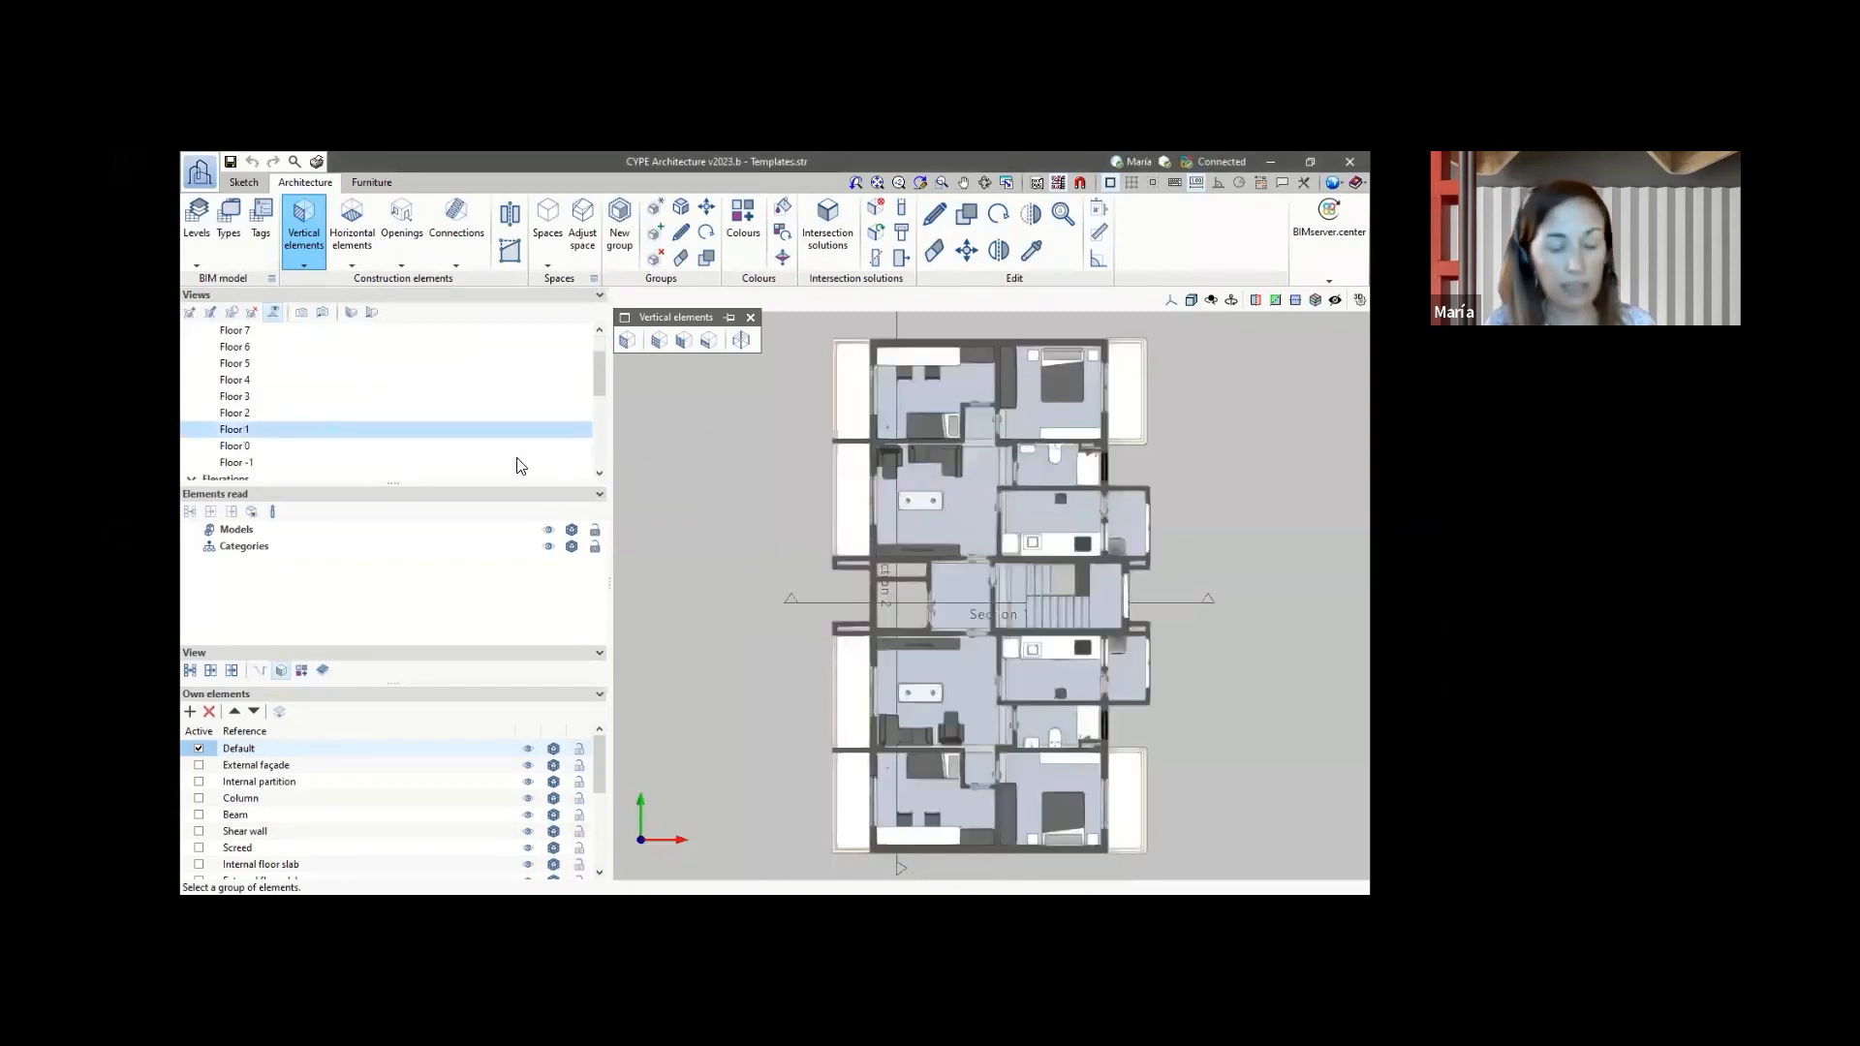
pyautogui.moveTo(726, 519)
pyautogui.keyDown('shift'); pyautogui.mouseDown(button='middle')
pyautogui.moveTo(747, 469)
pyautogui.moveTo(739, 511)
pyautogui.moveTo(763, 494)
pyautogui.moveTo(731, 493)
pyautogui.mouseUp(button='middle'); pyautogui.keyUp('shift')
pyautogui.scroll(6, 964, 489)
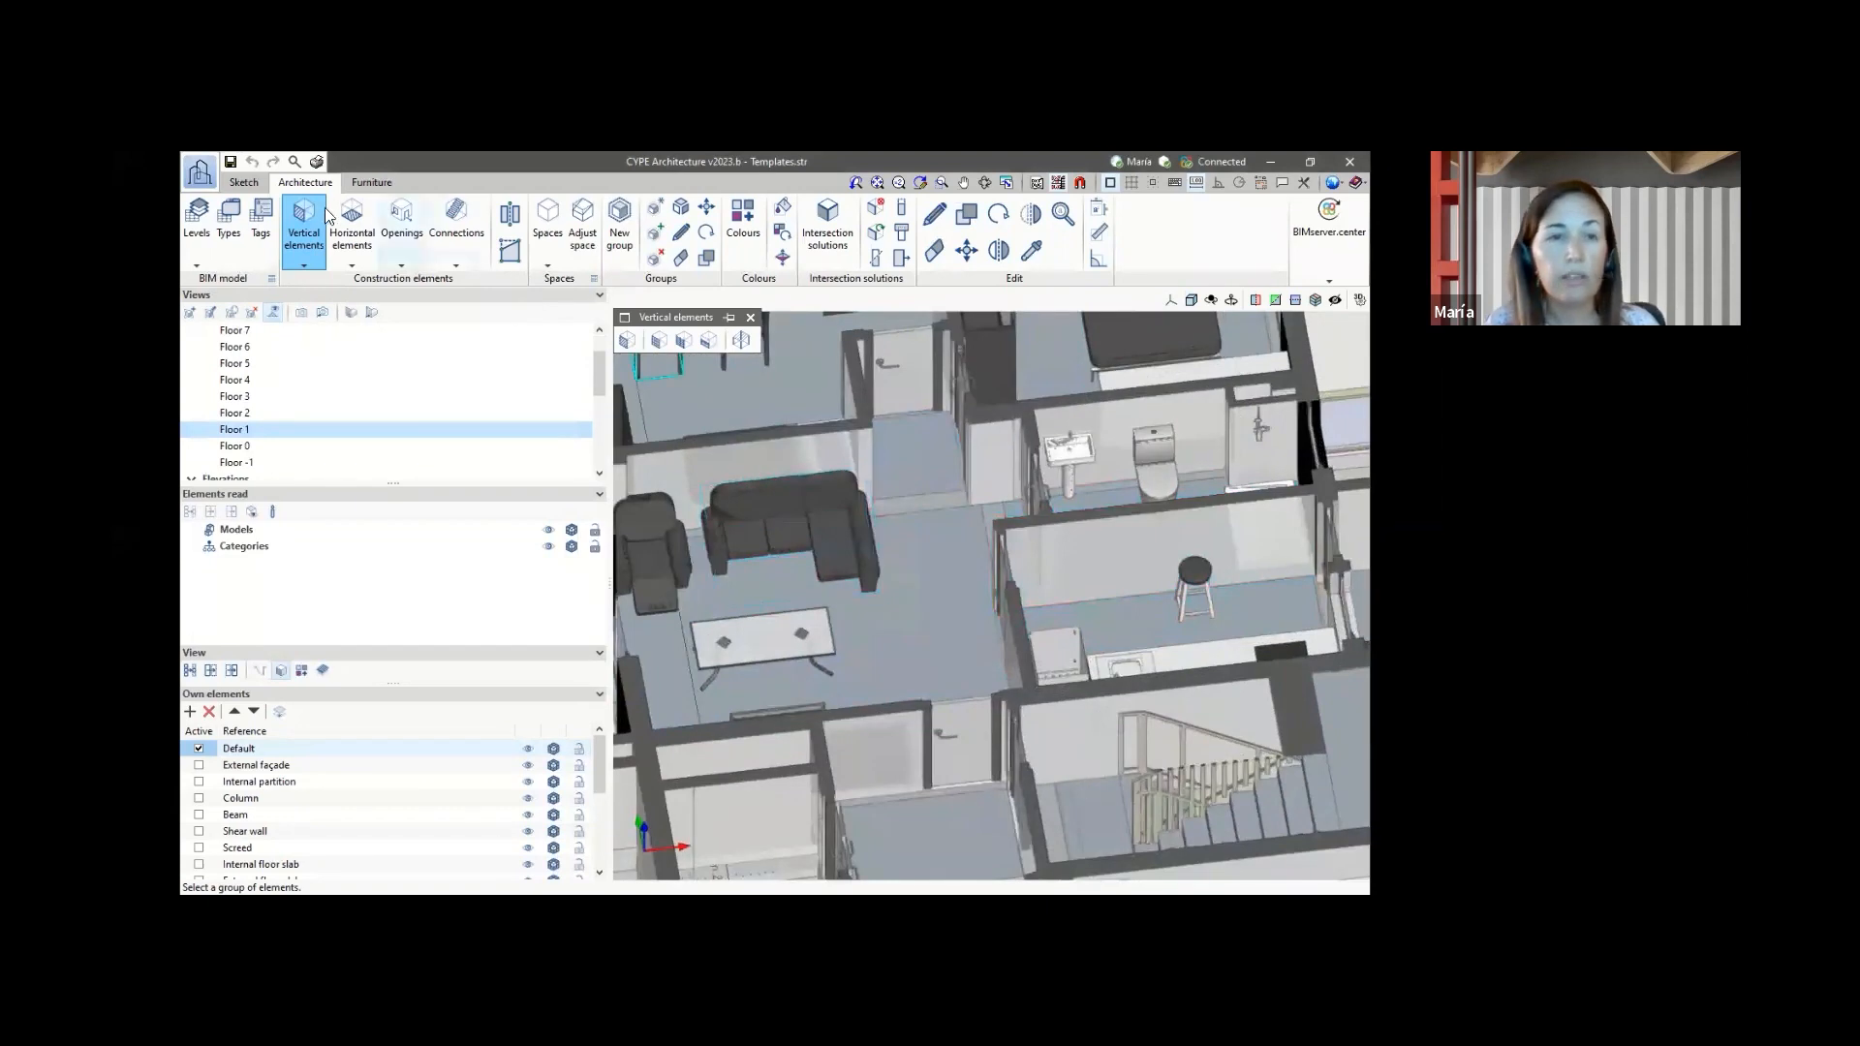
# - Start a new wall by polyline and set its category to Internal partition
pyautogui.click(629, 338)
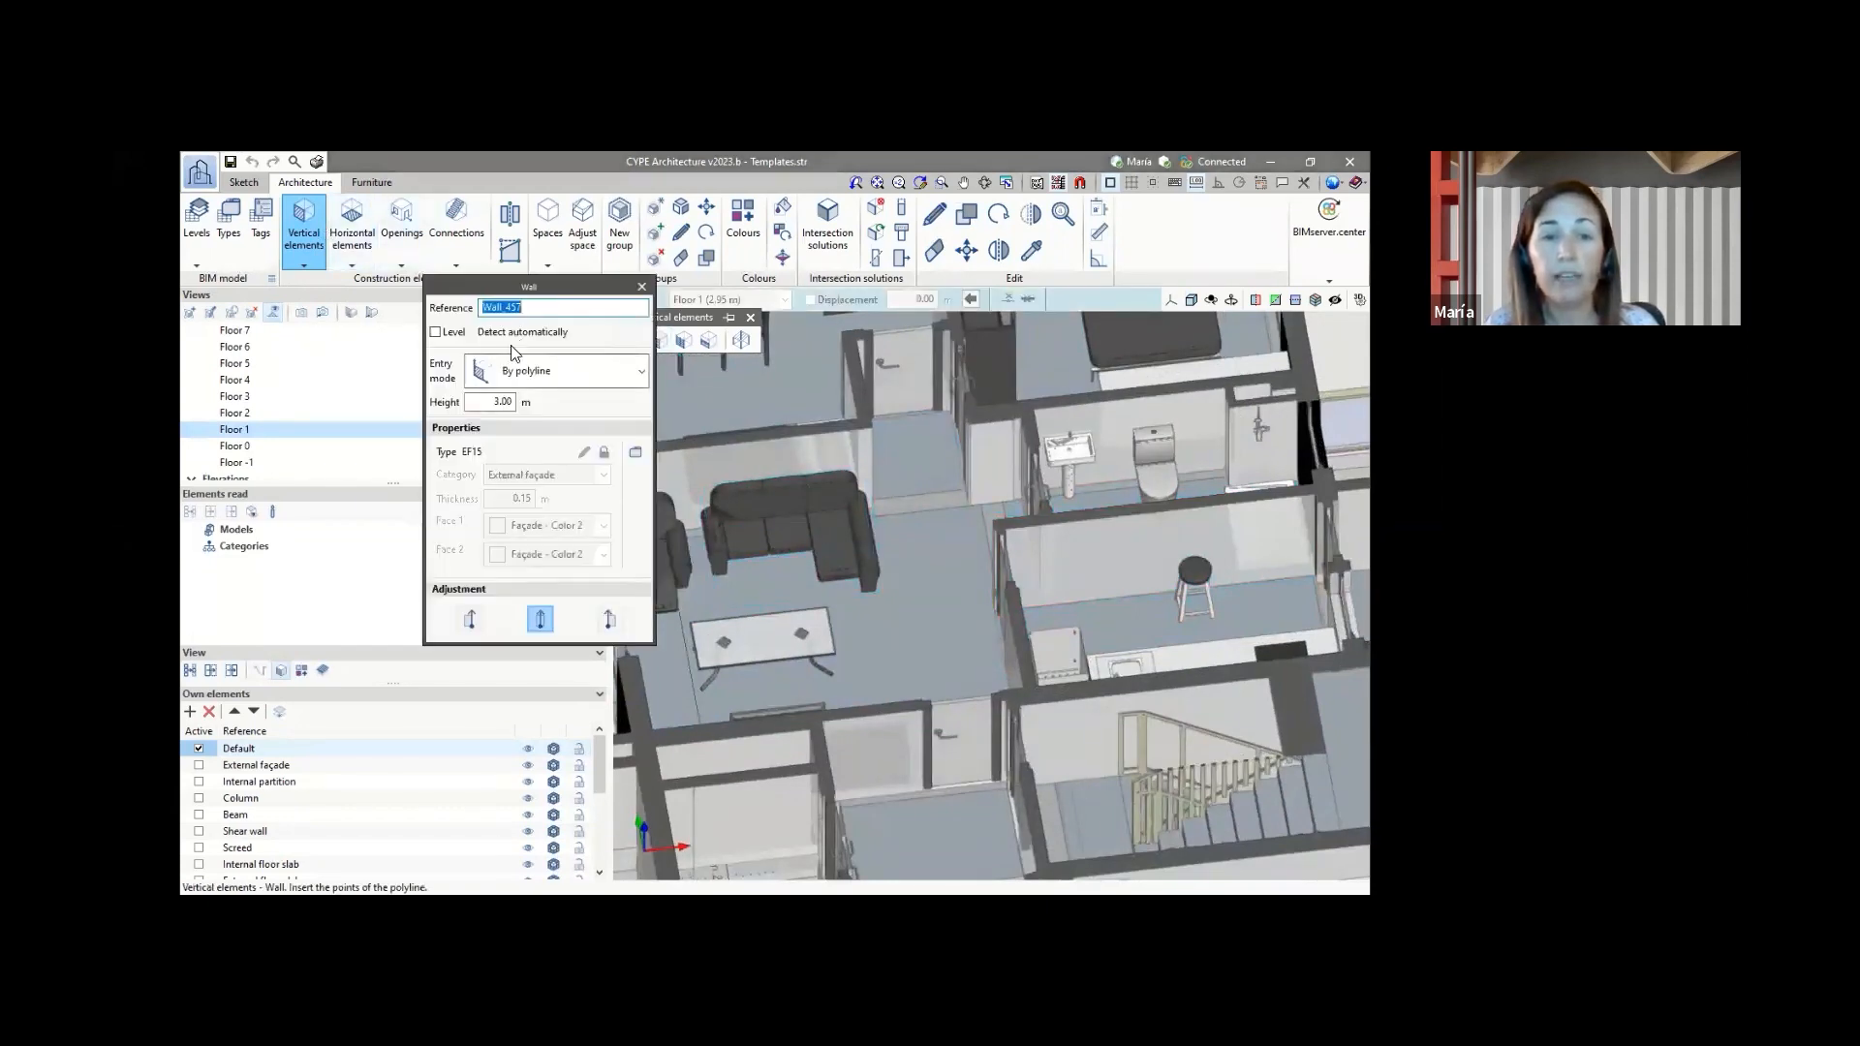
pyautogui.click(603, 452)
pyautogui.click(598, 476)
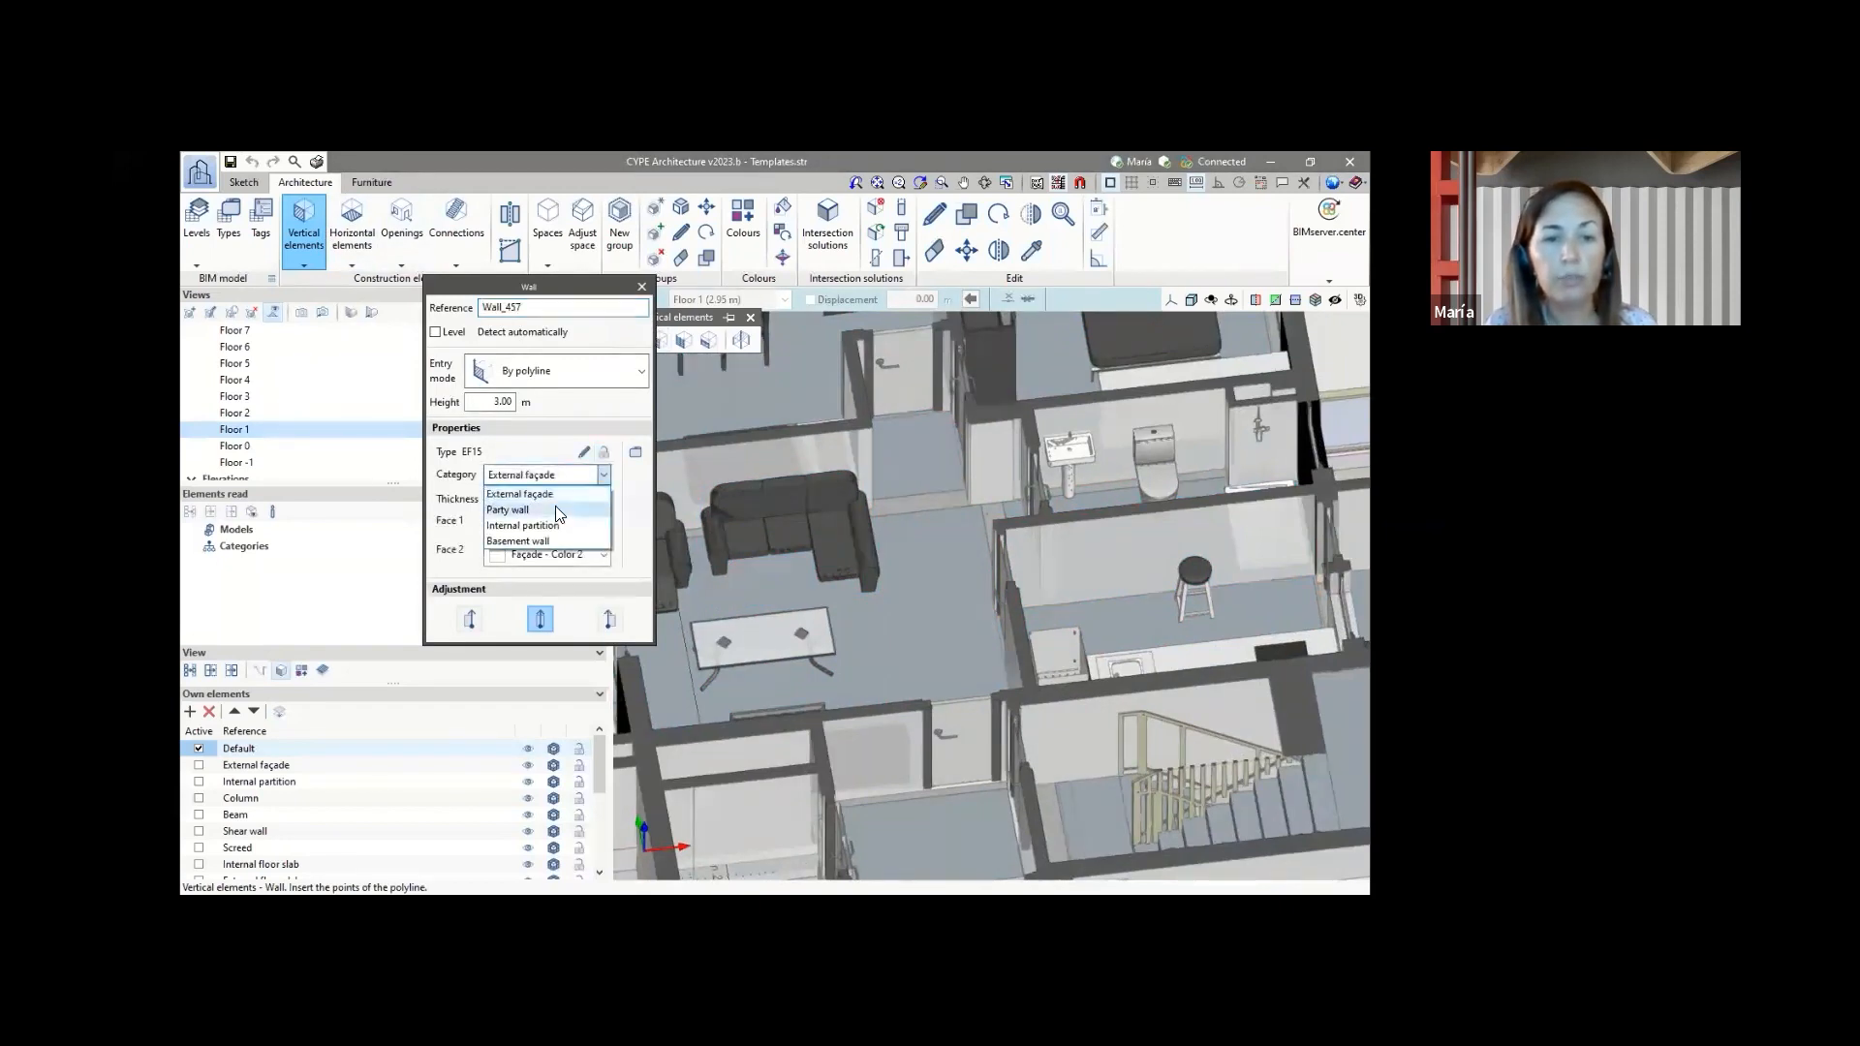
pyautogui.click(548, 526)
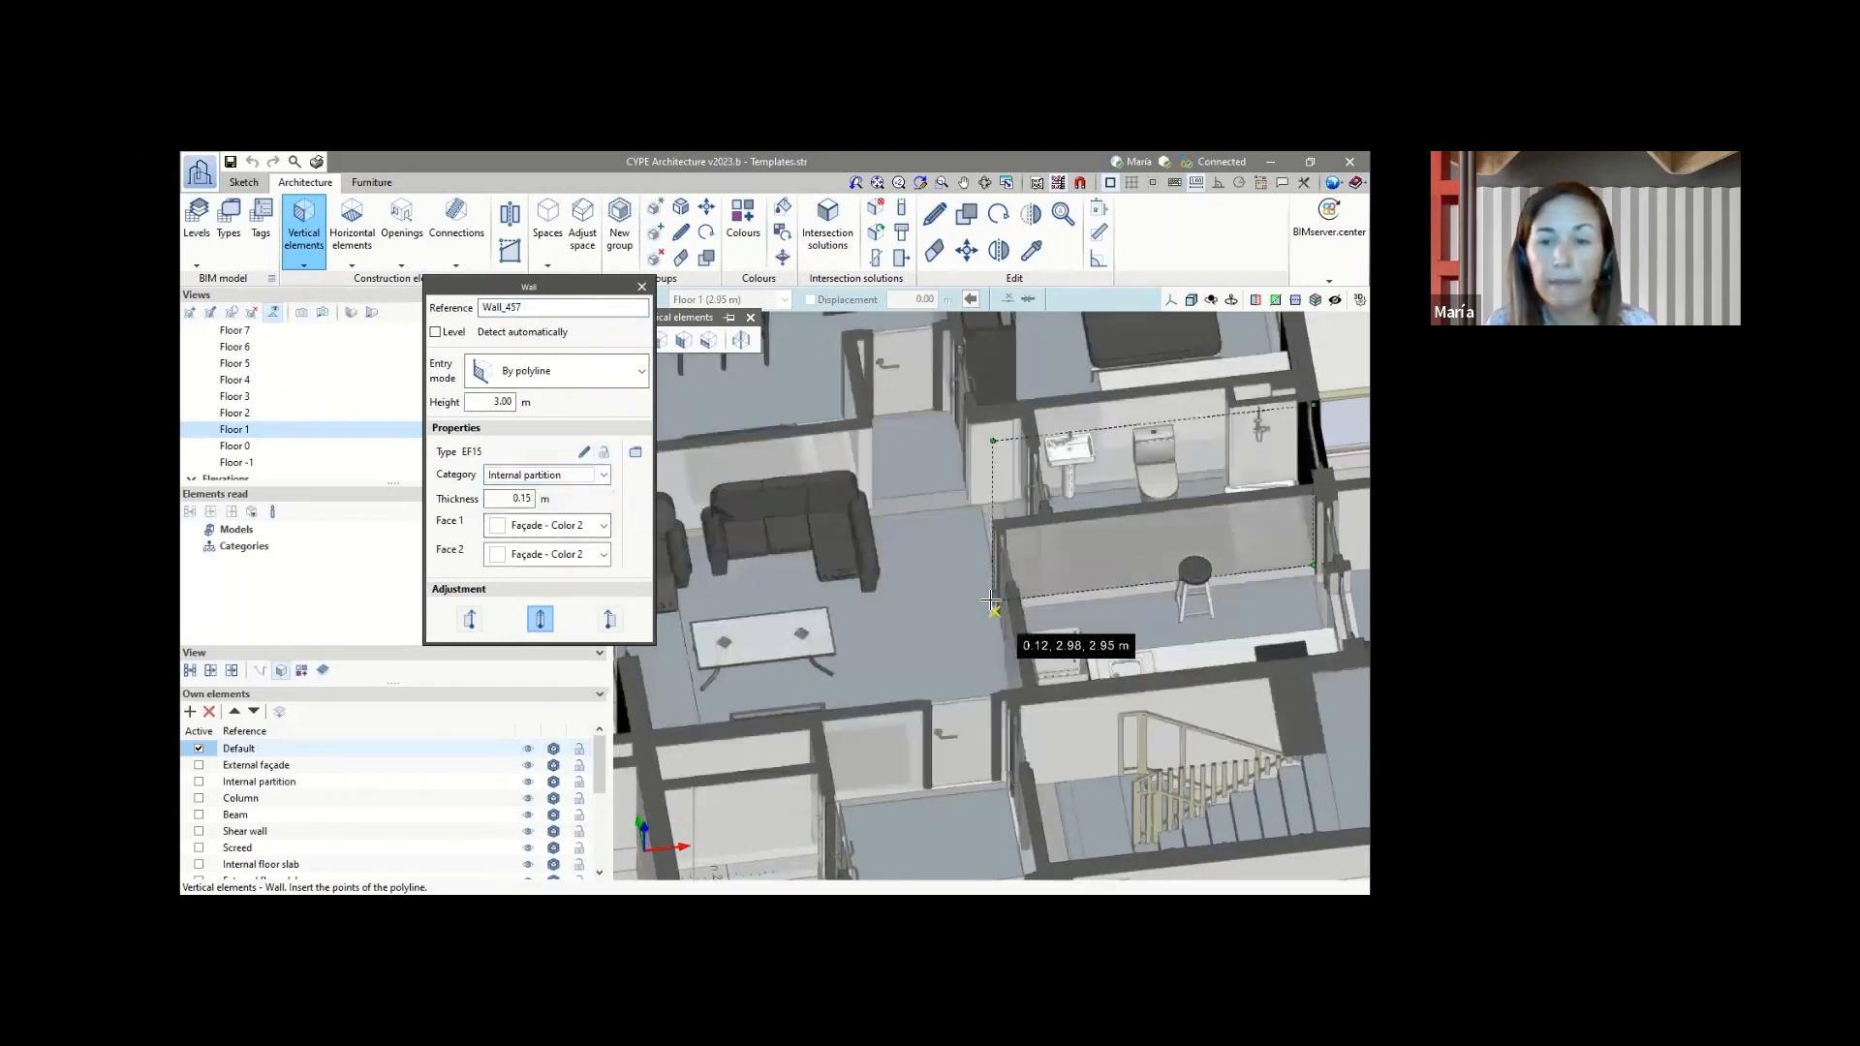
# - Draw an internal partition about 1.05 m long from the kitchen wall beside the door into the living room
pyautogui.scroll(5, 991, 601)
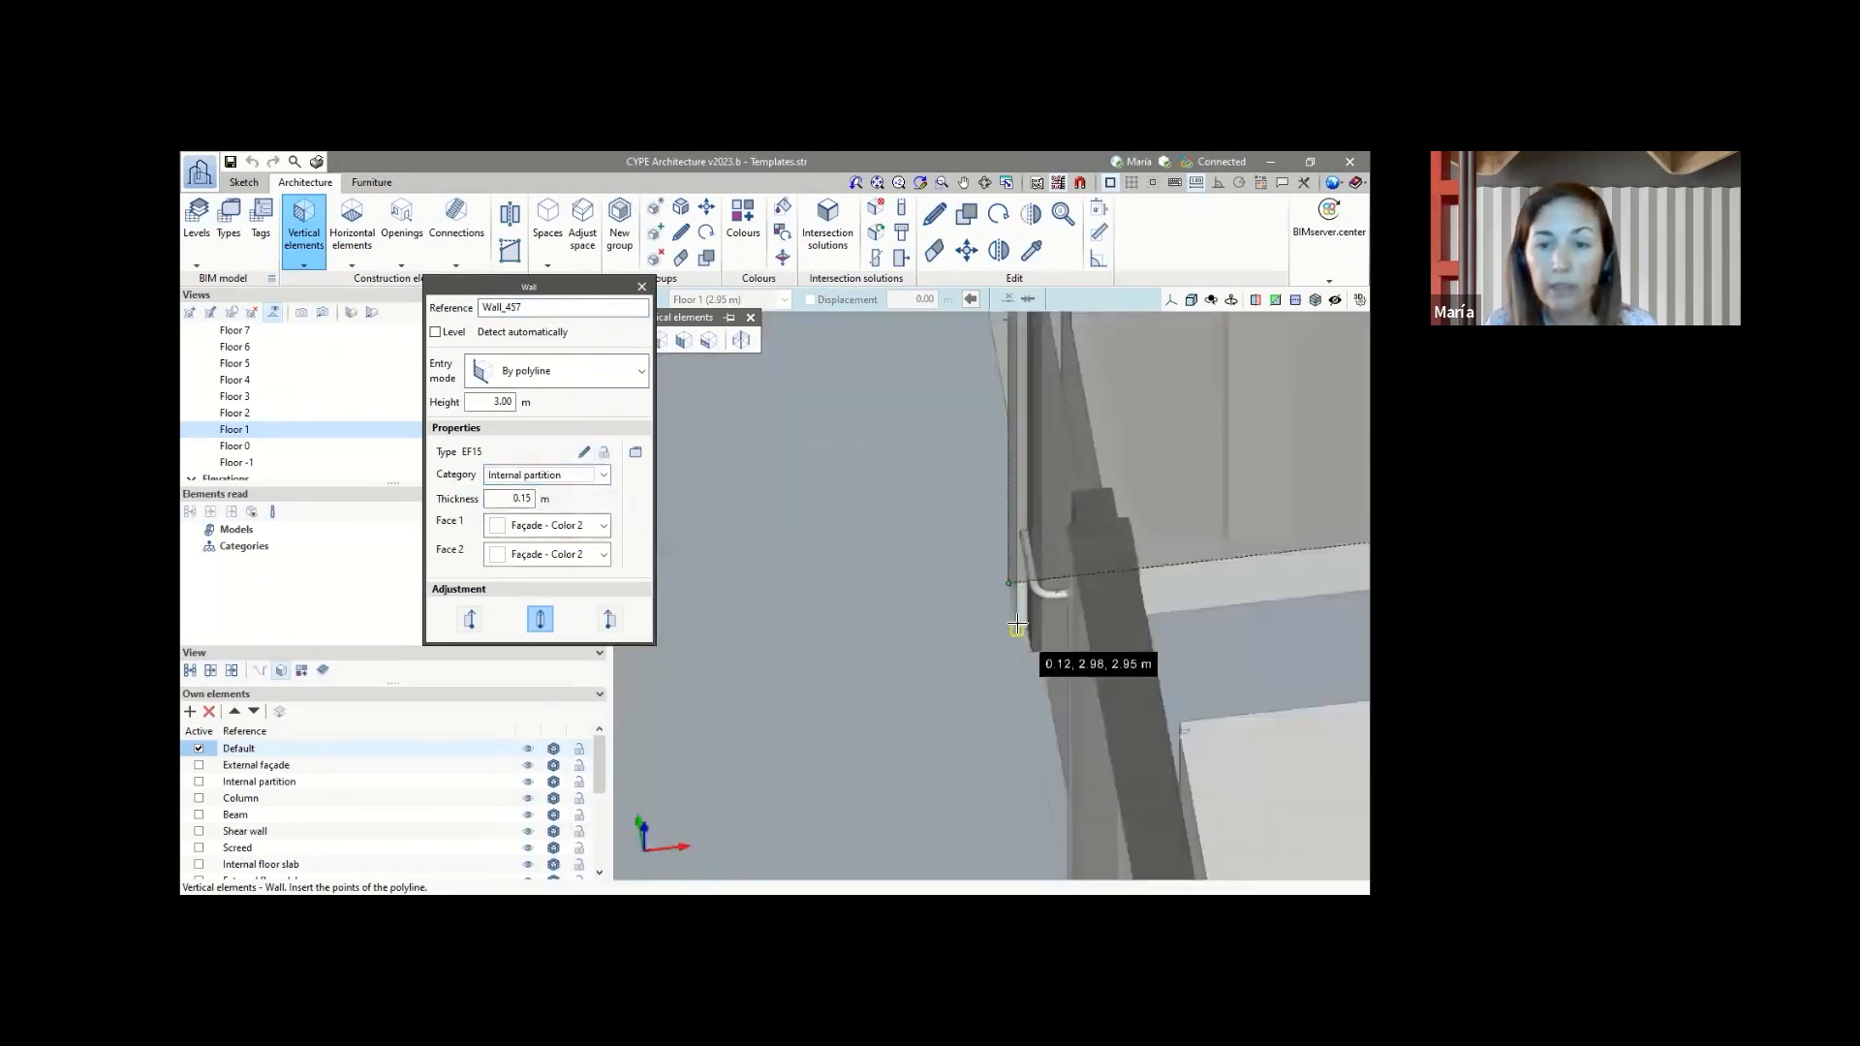
pyautogui.click(1017, 625)
pyautogui.scroll(-5, 1017, 624)
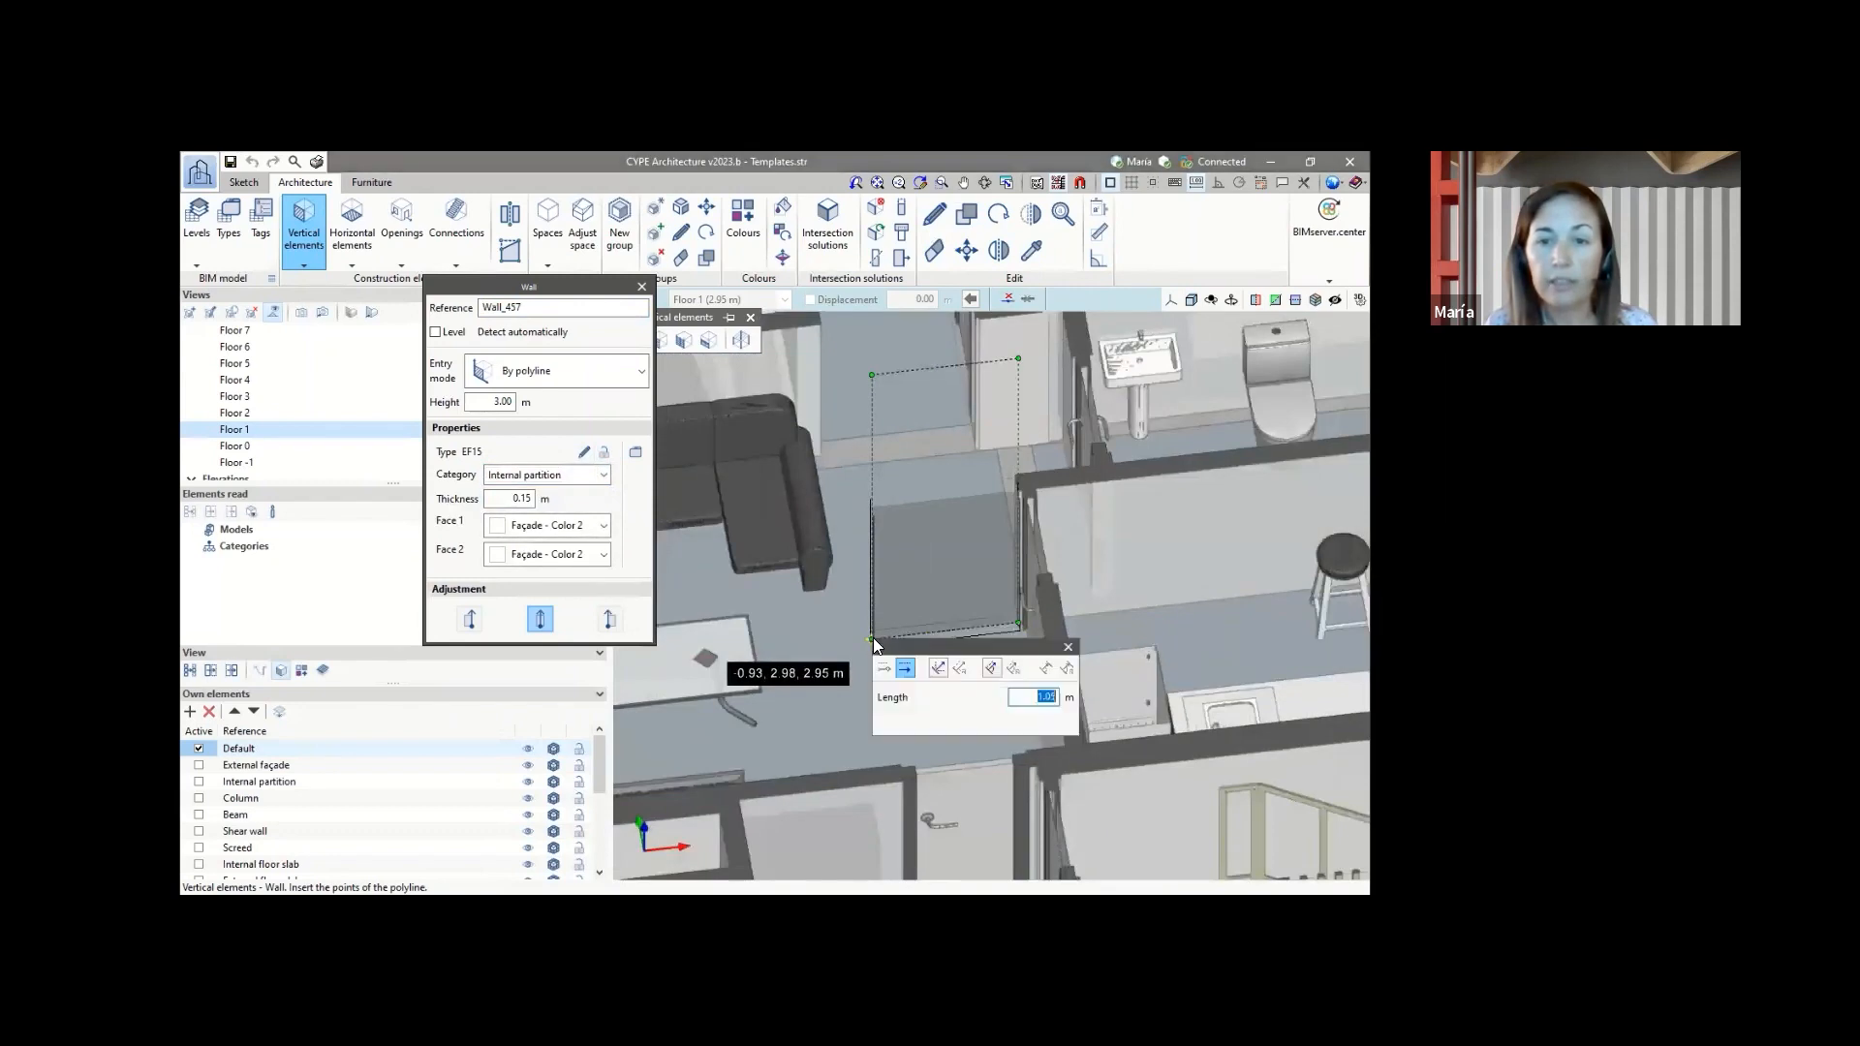
pyautogui.press('Return')
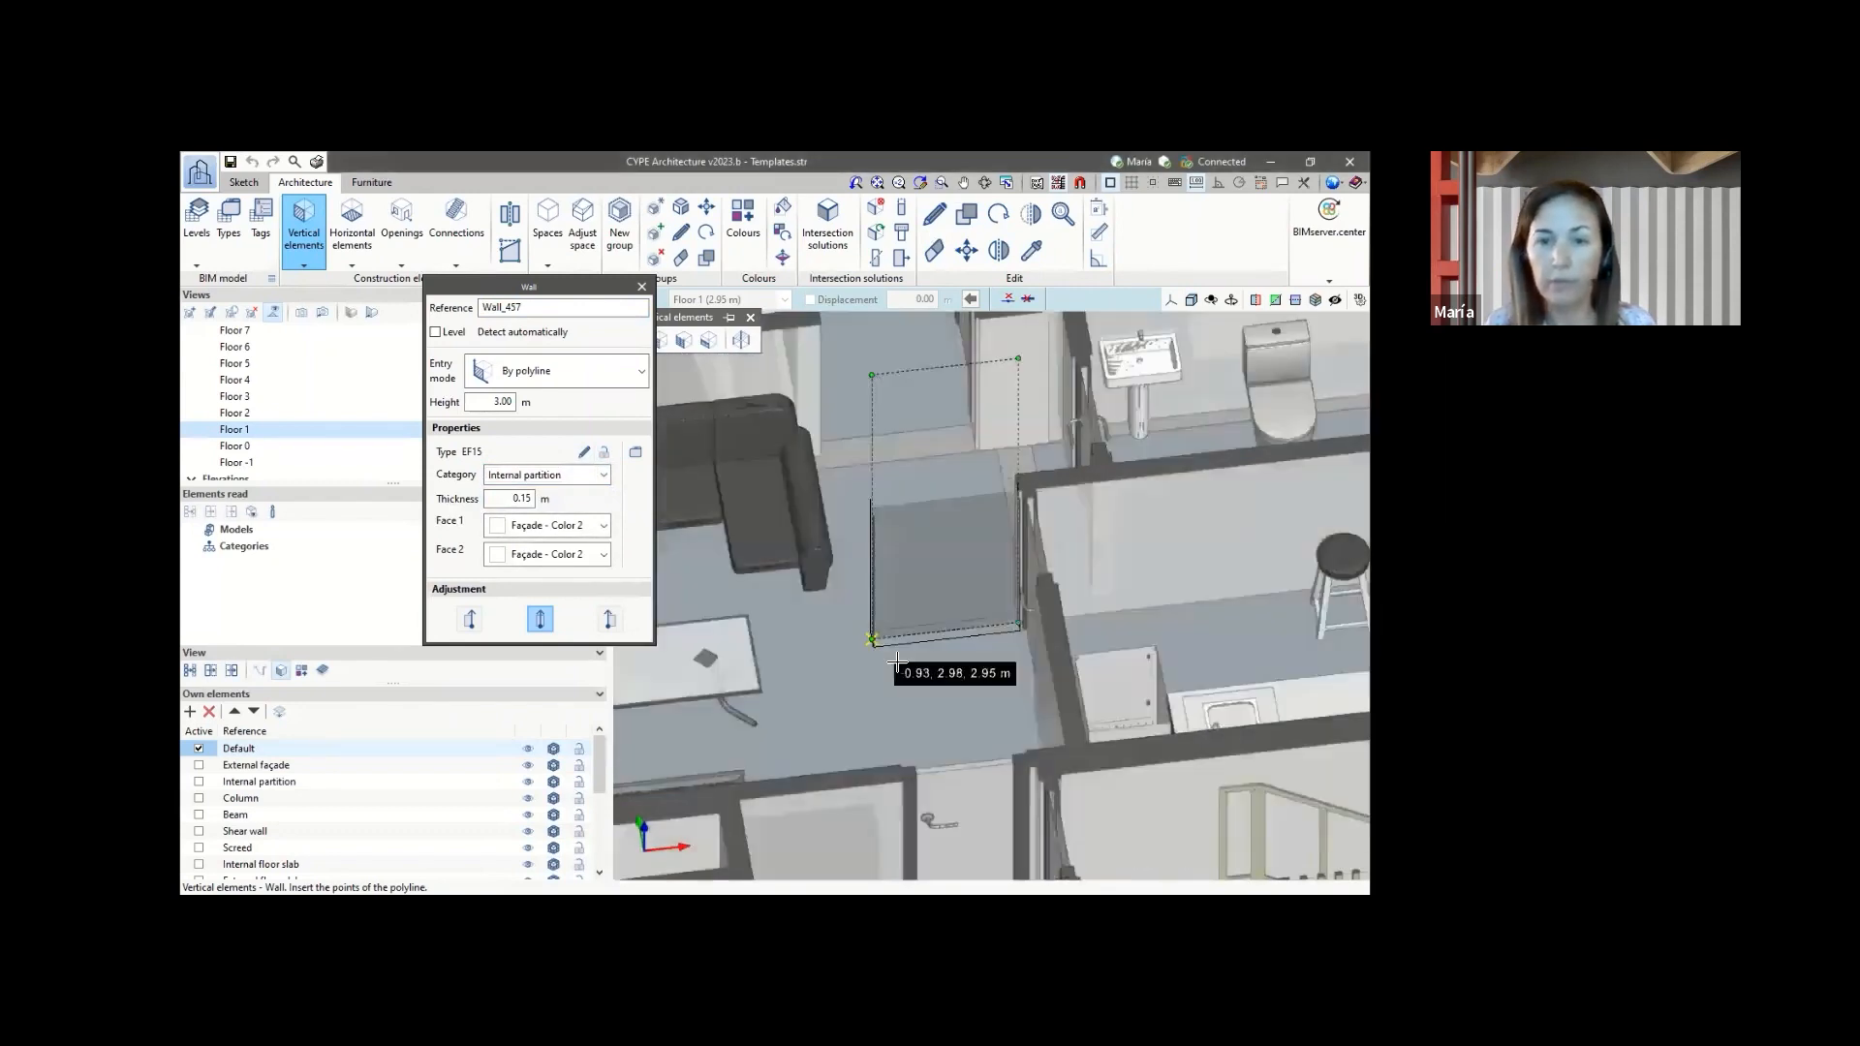
pyautogui.rightClick(893, 666)
pyautogui.scroll(-3, 901, 655)
pyautogui.scroll(1, 889, 496)
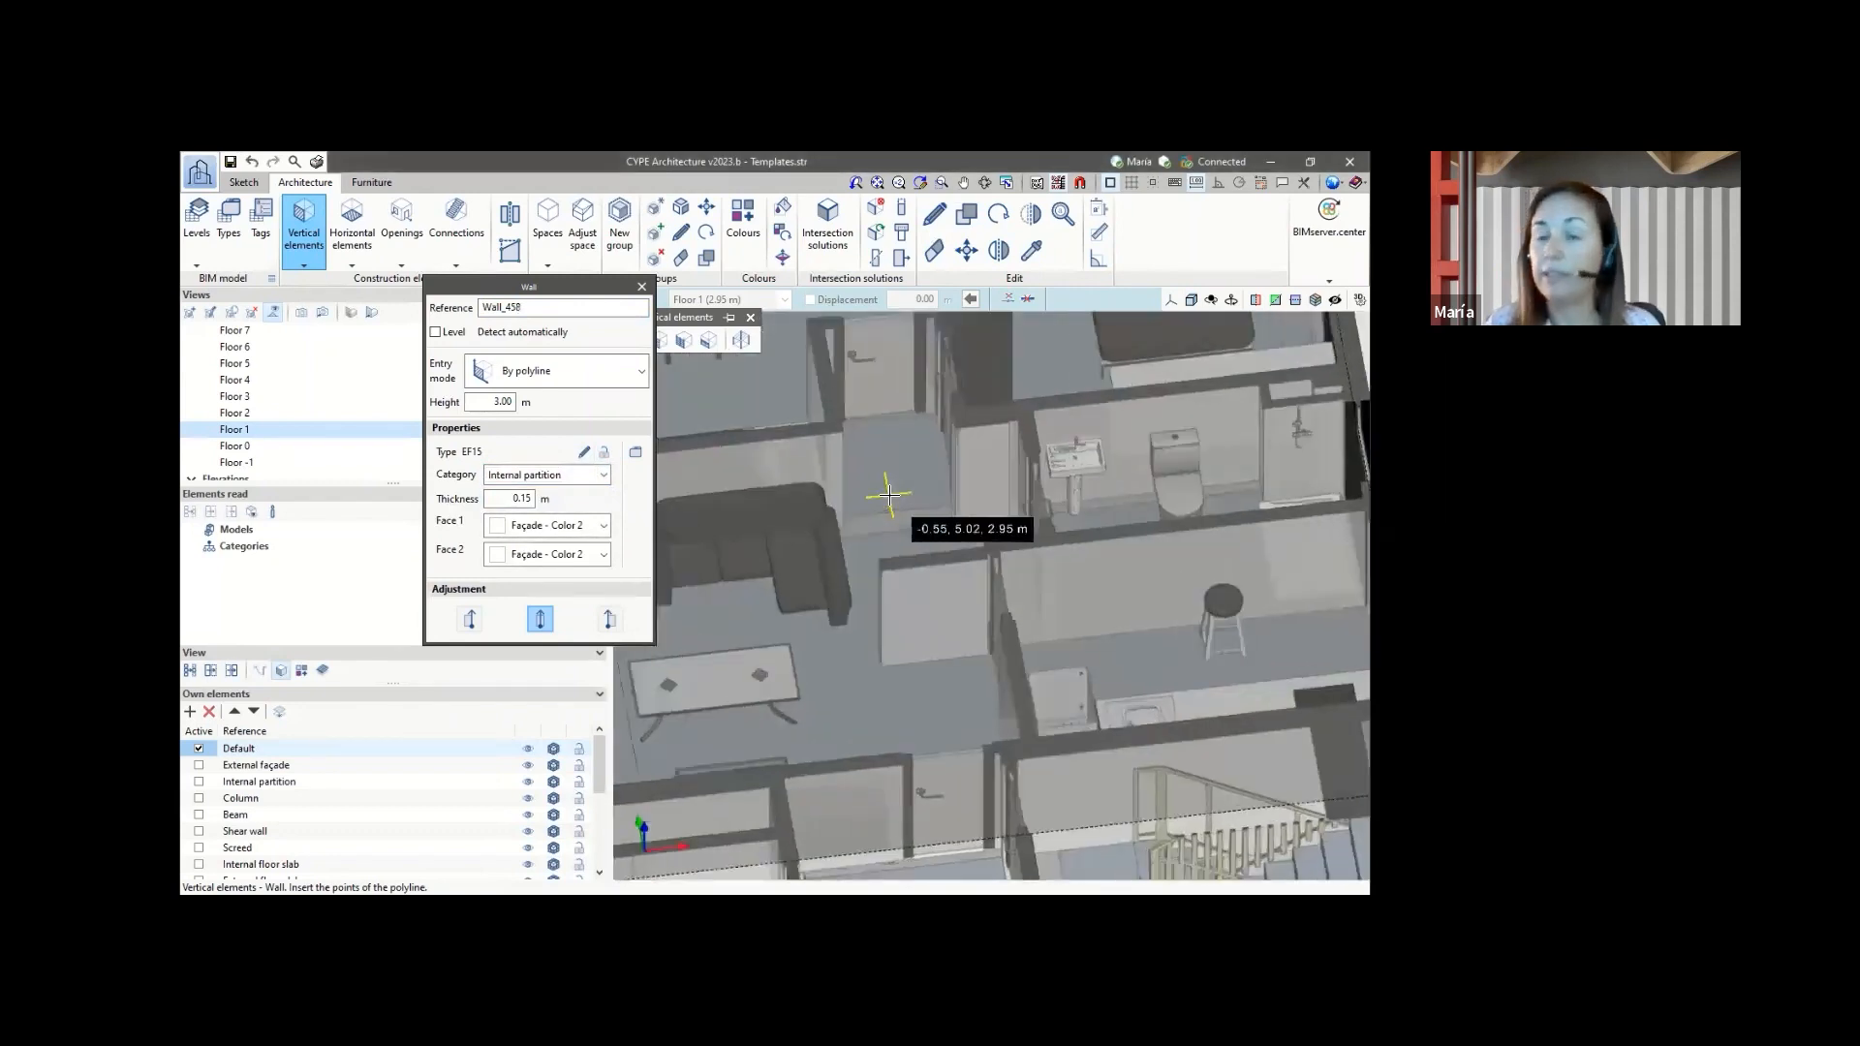
pyautogui.scroll(-2, 889, 496)
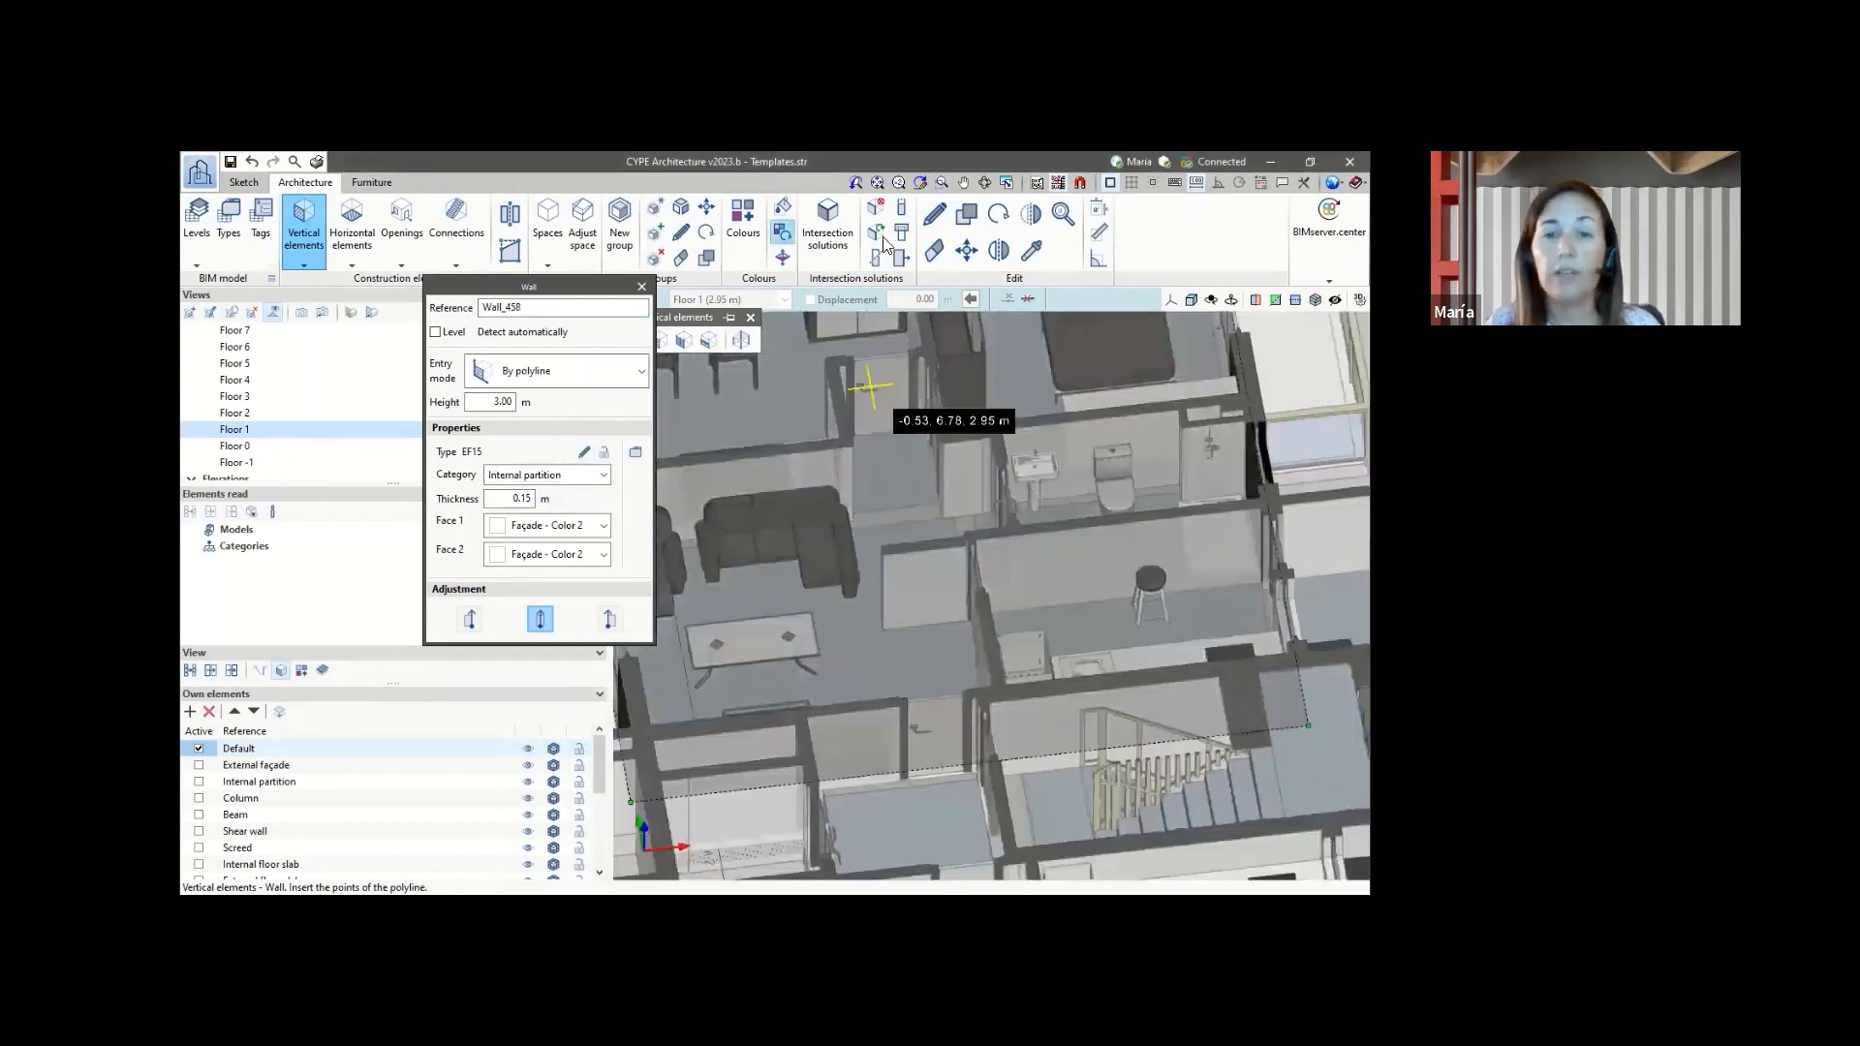
# - Delete the short partition projecting from the kitchen wall into the living room
pyautogui.click(933, 252)
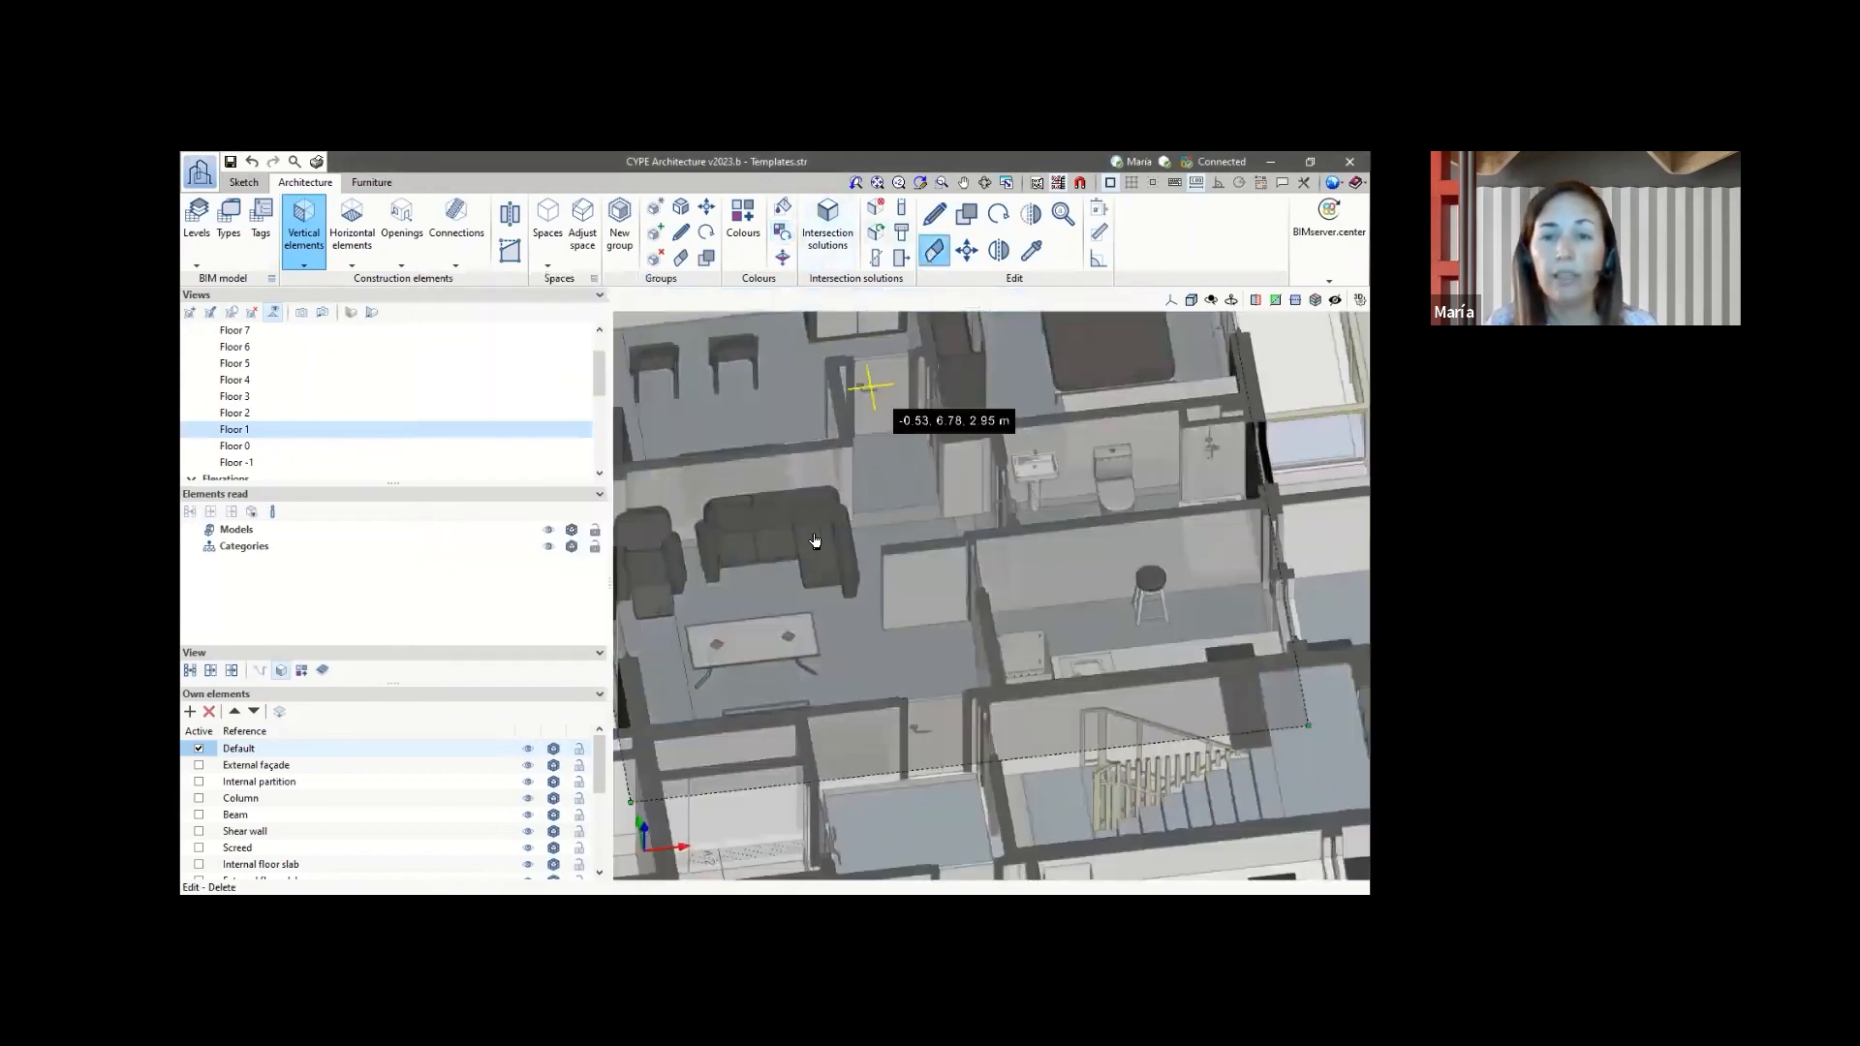
pyautogui.click(898, 566)
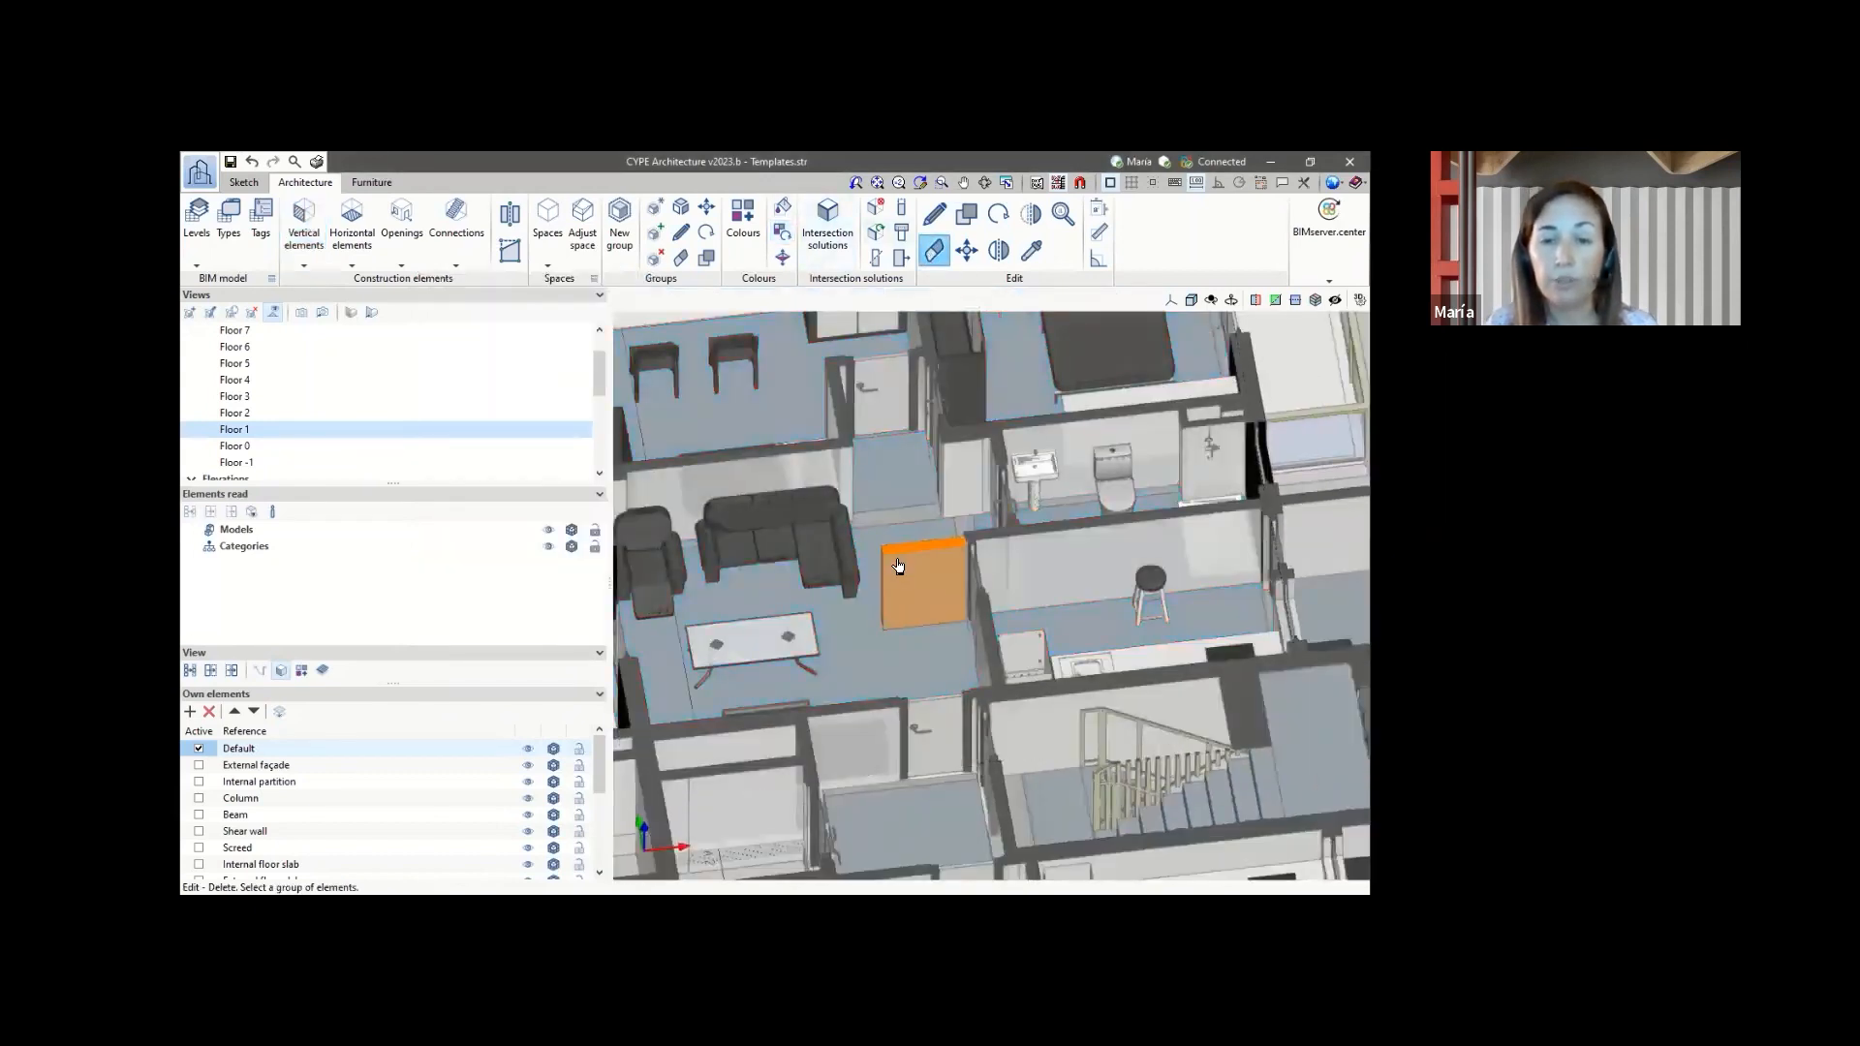
pyautogui.rightClick(898, 566)
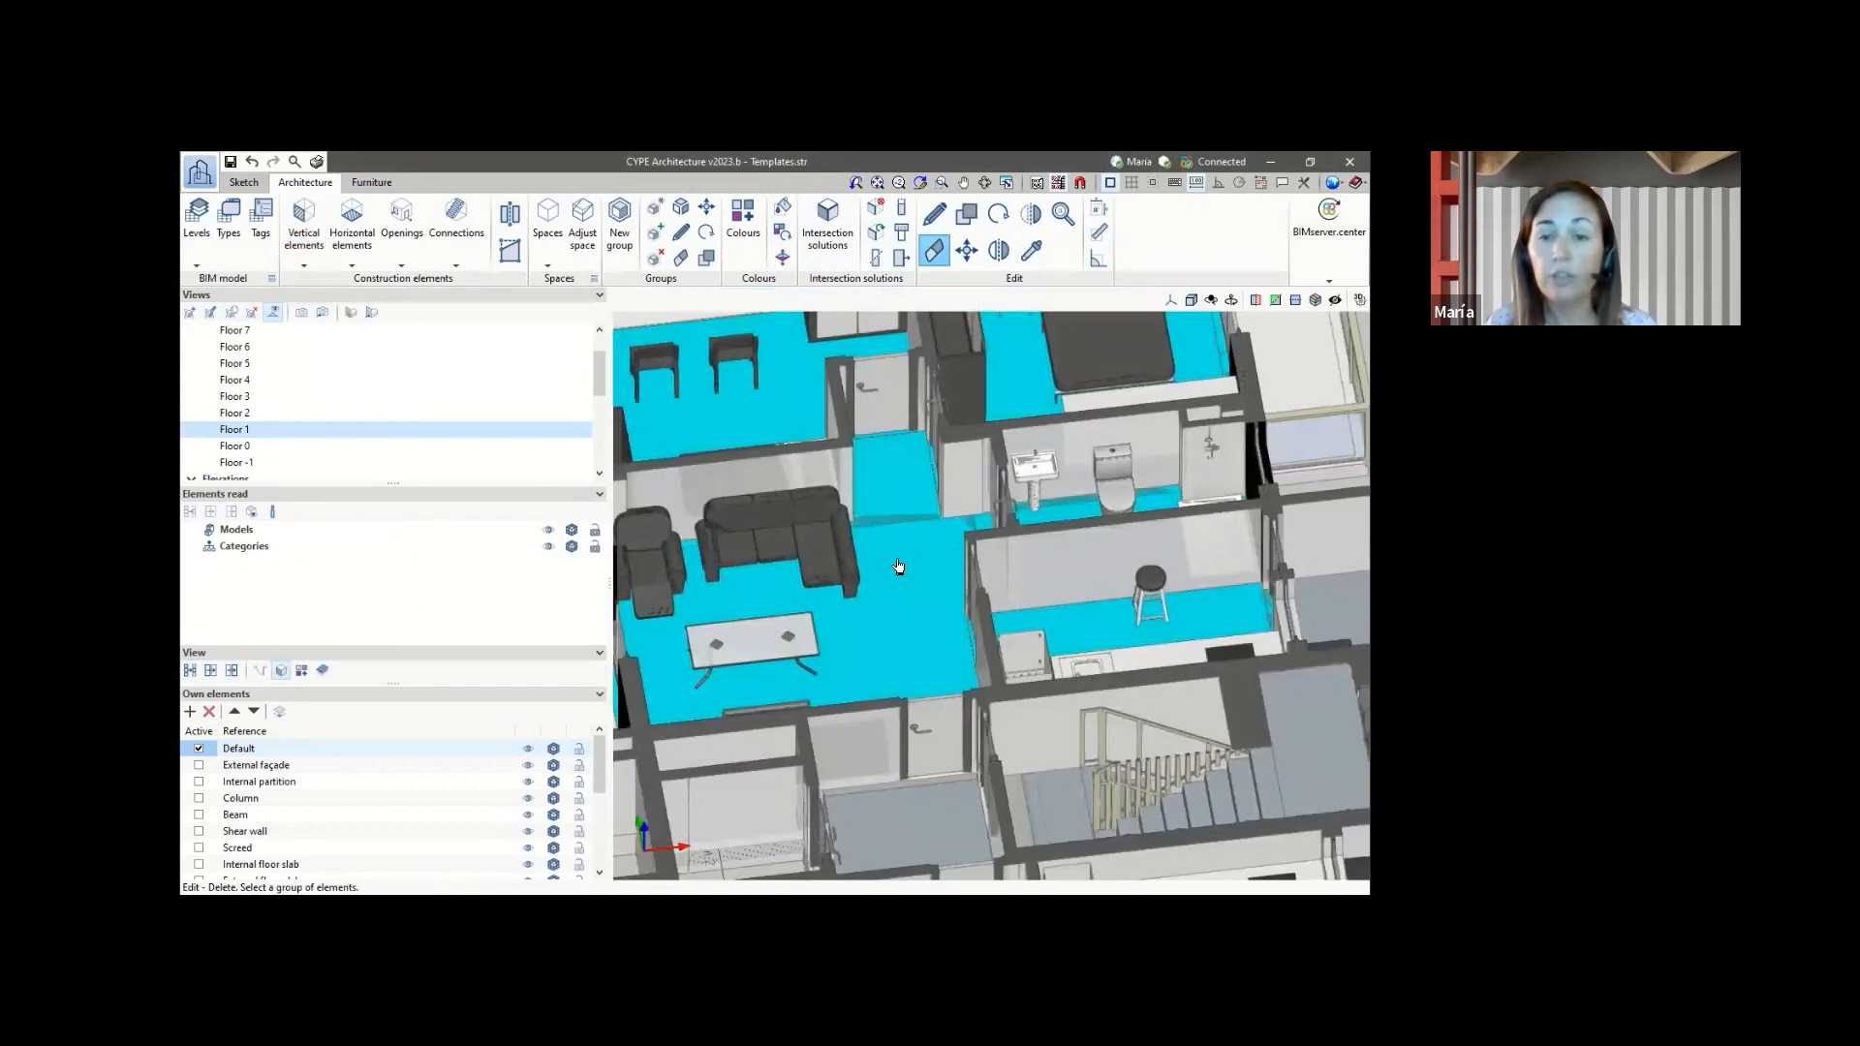
# - Return the Floor 1 view to its plan orientation, looking straight down on the living room and kitchen
pyautogui.click(1170, 301)
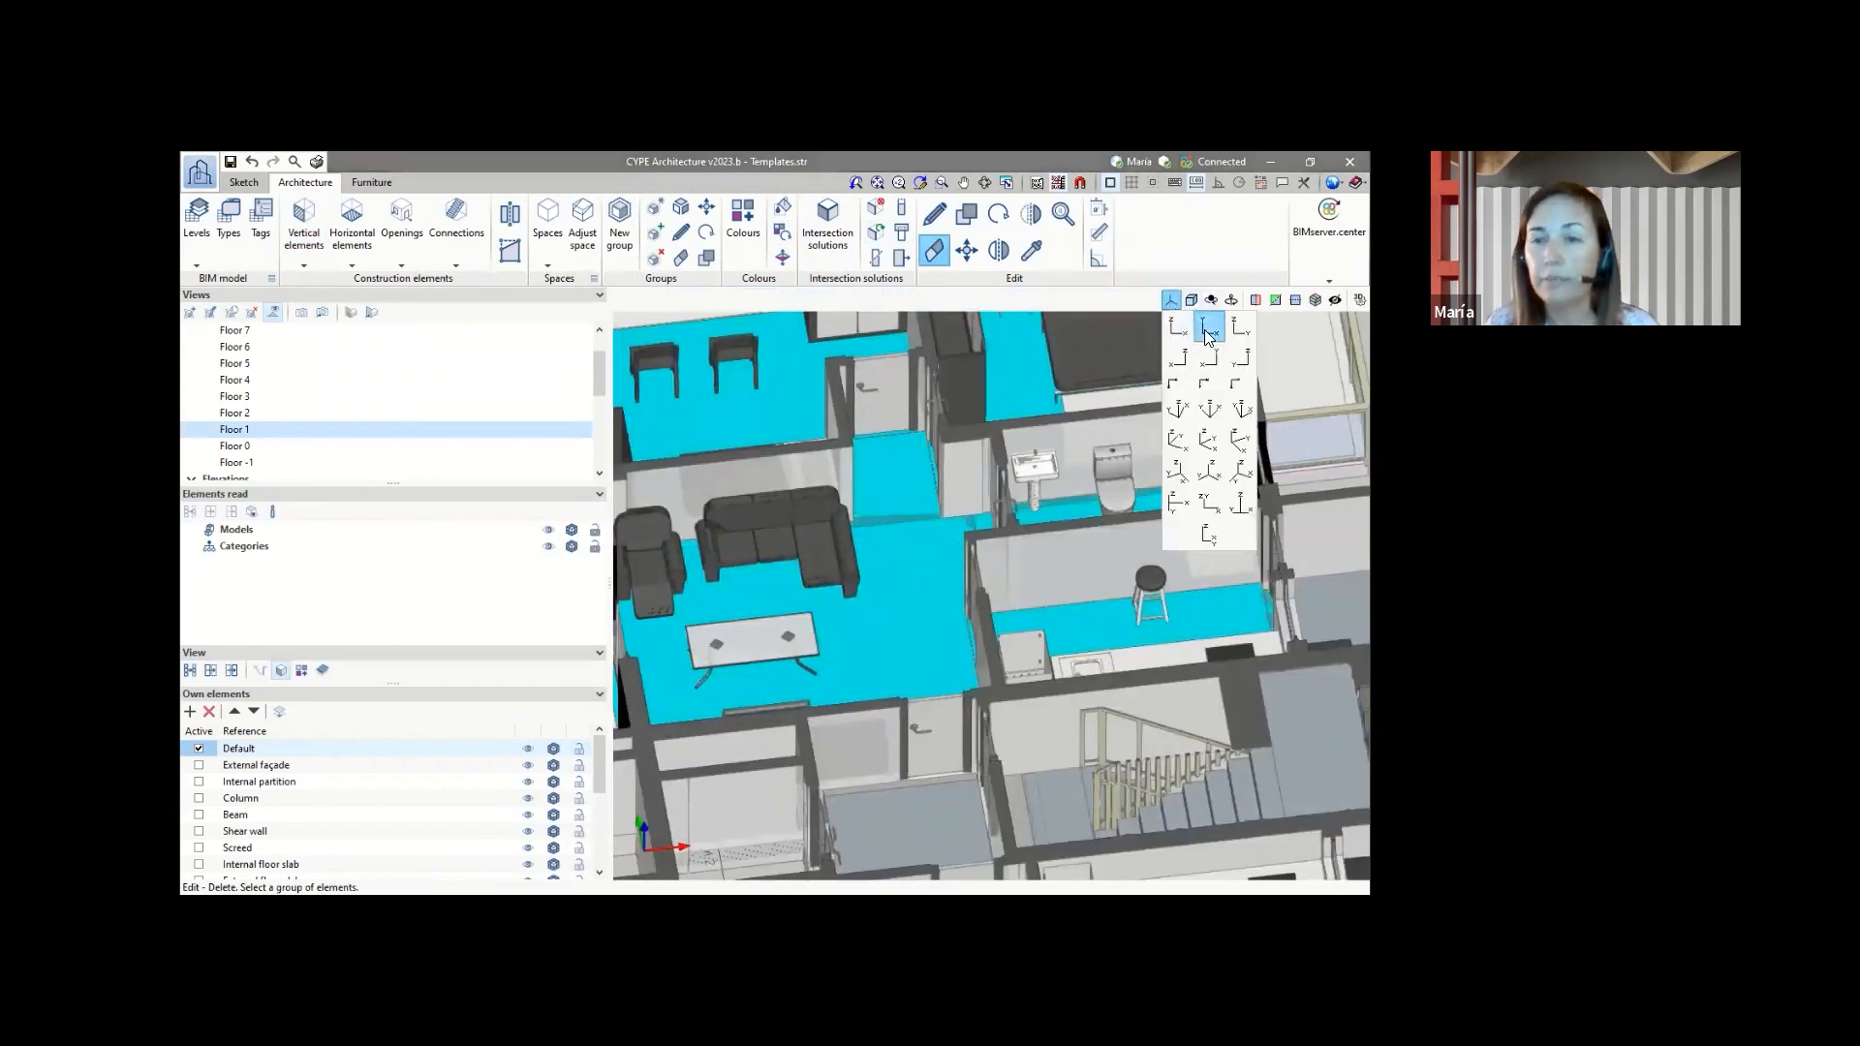
pyautogui.click(1207, 332)
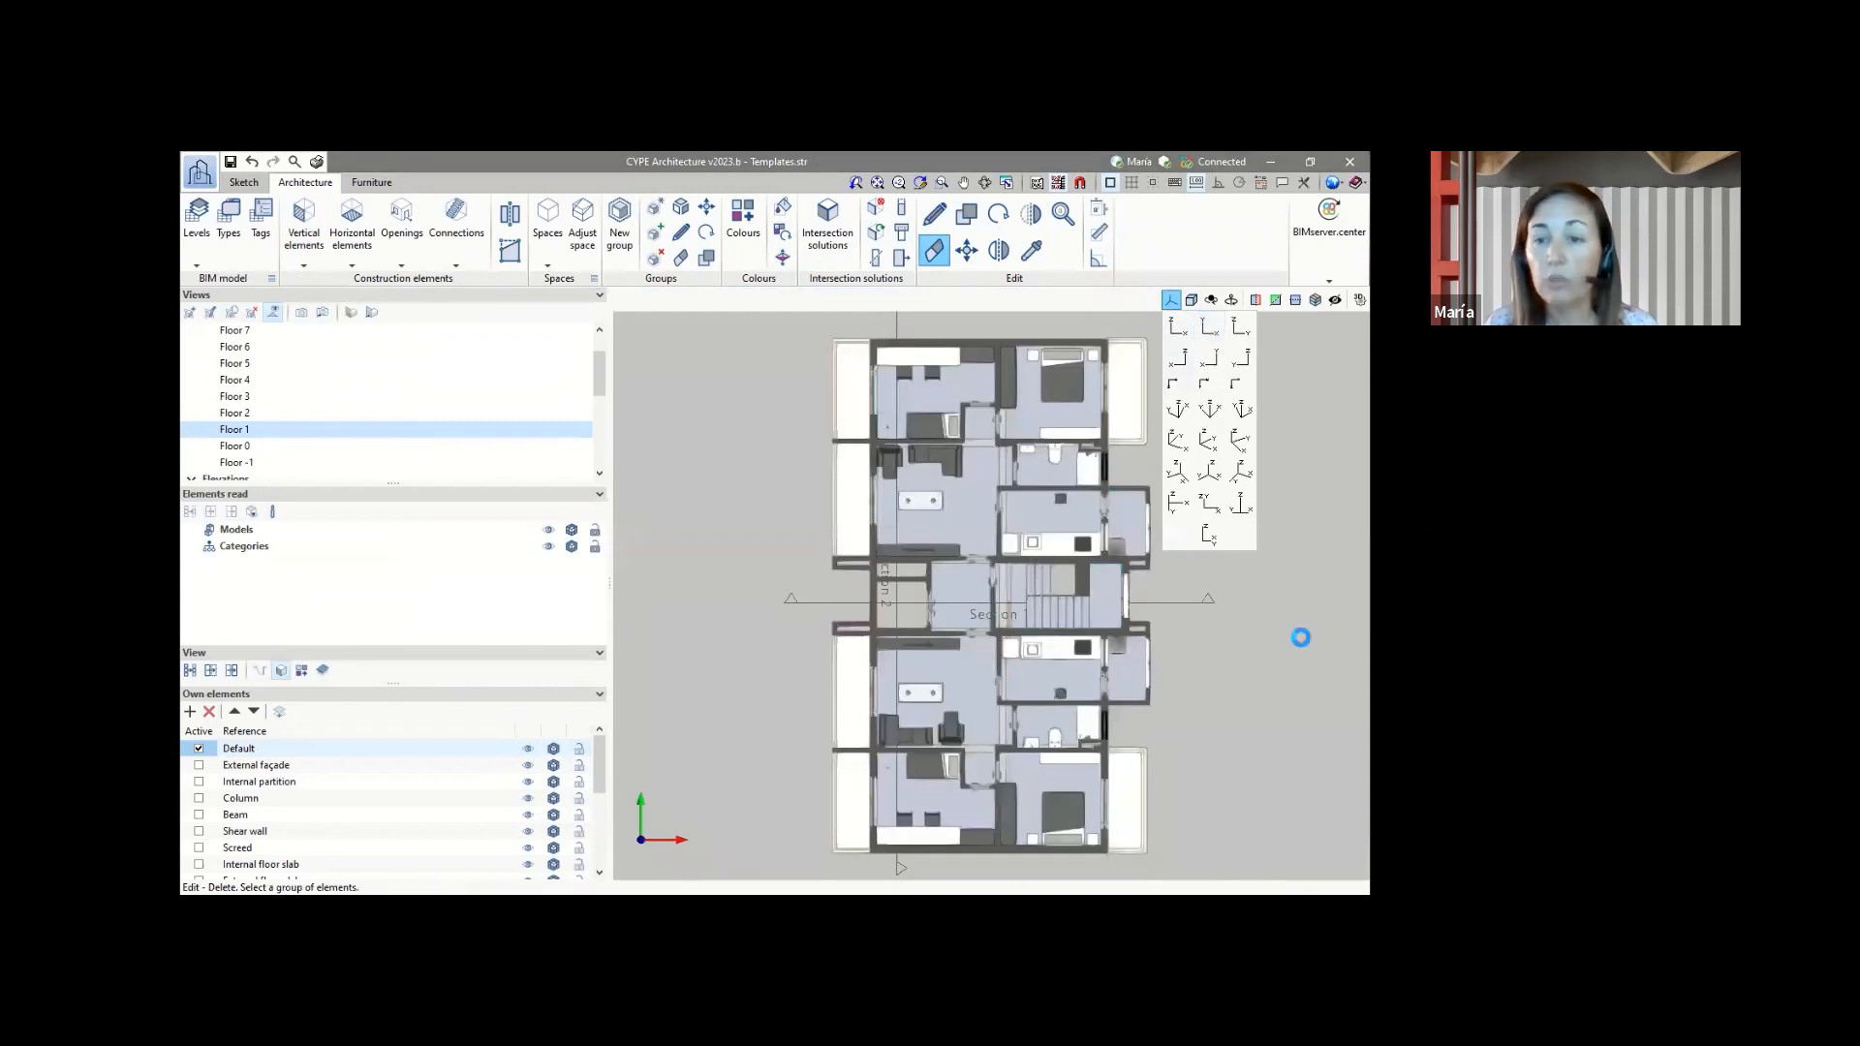
pyautogui.scroll(5, 968, 503)
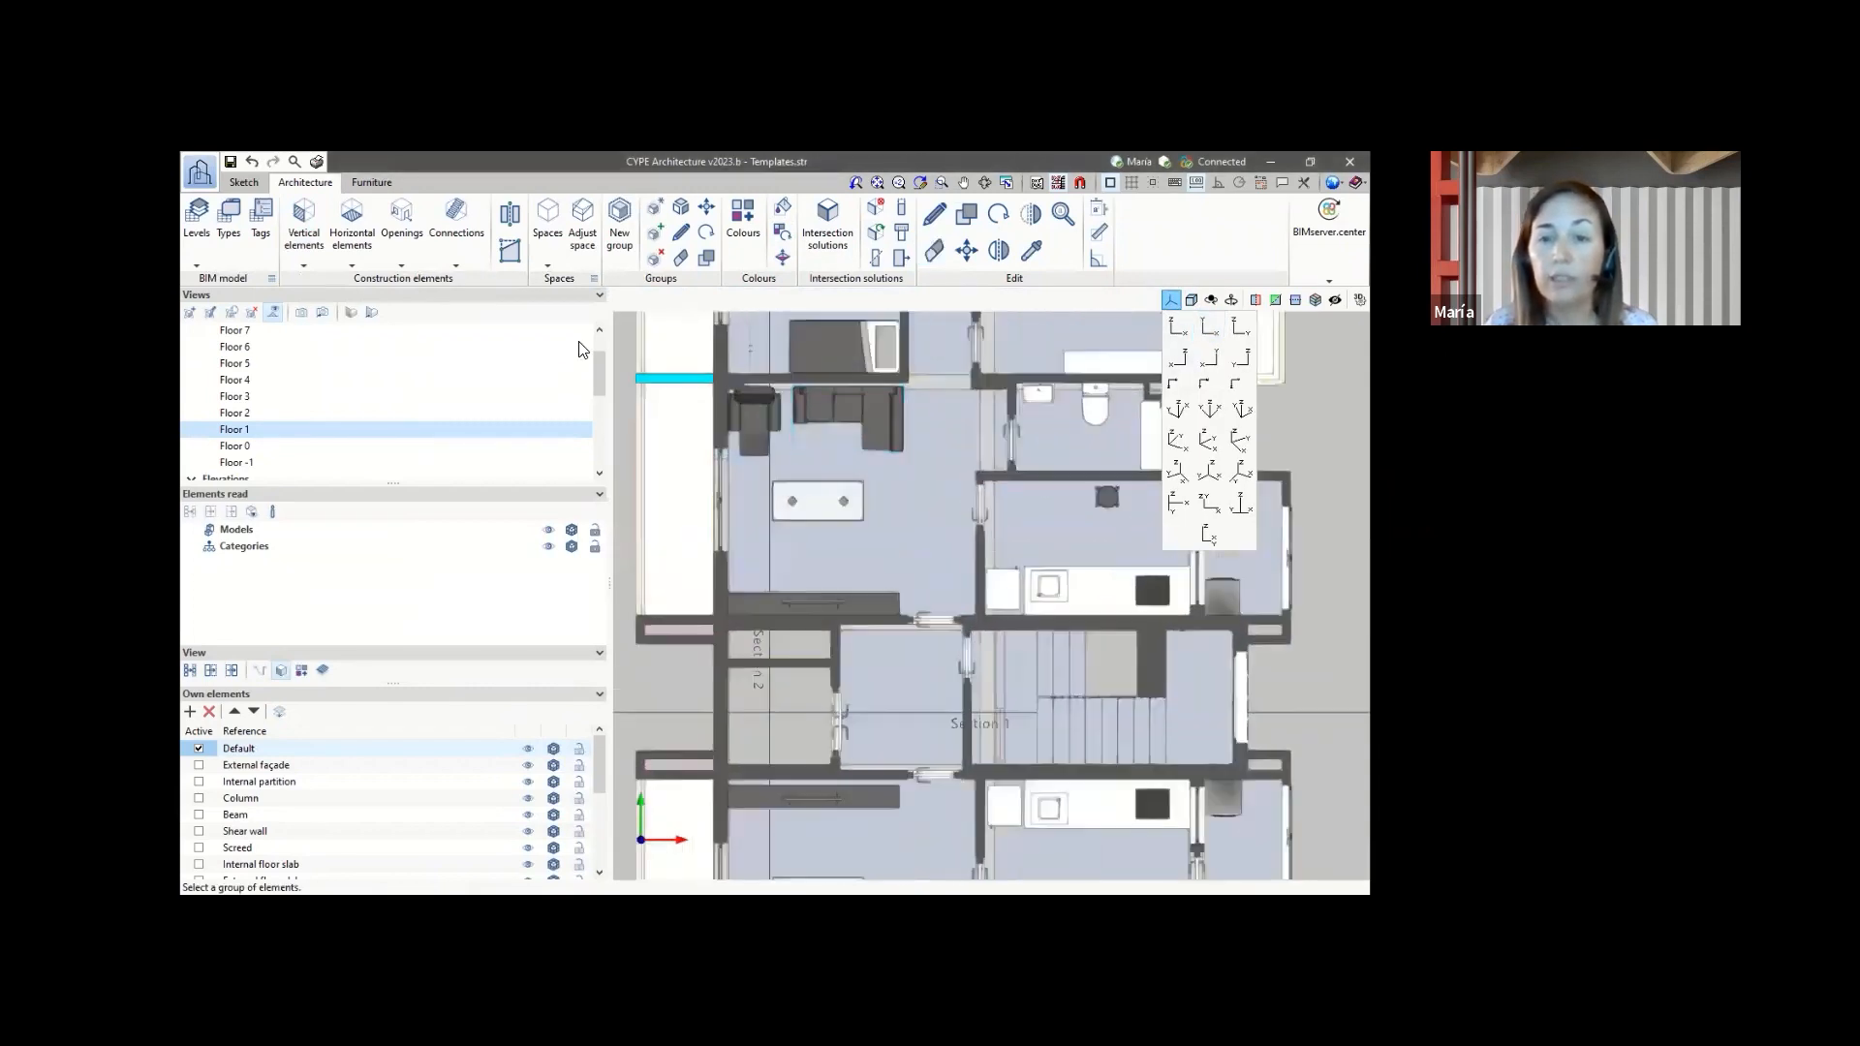
# - Draw a one-side-aligned internal partition by polyline, about 1 m long, from the corner above the kitchen door into the living room
pyautogui.click(304, 238)
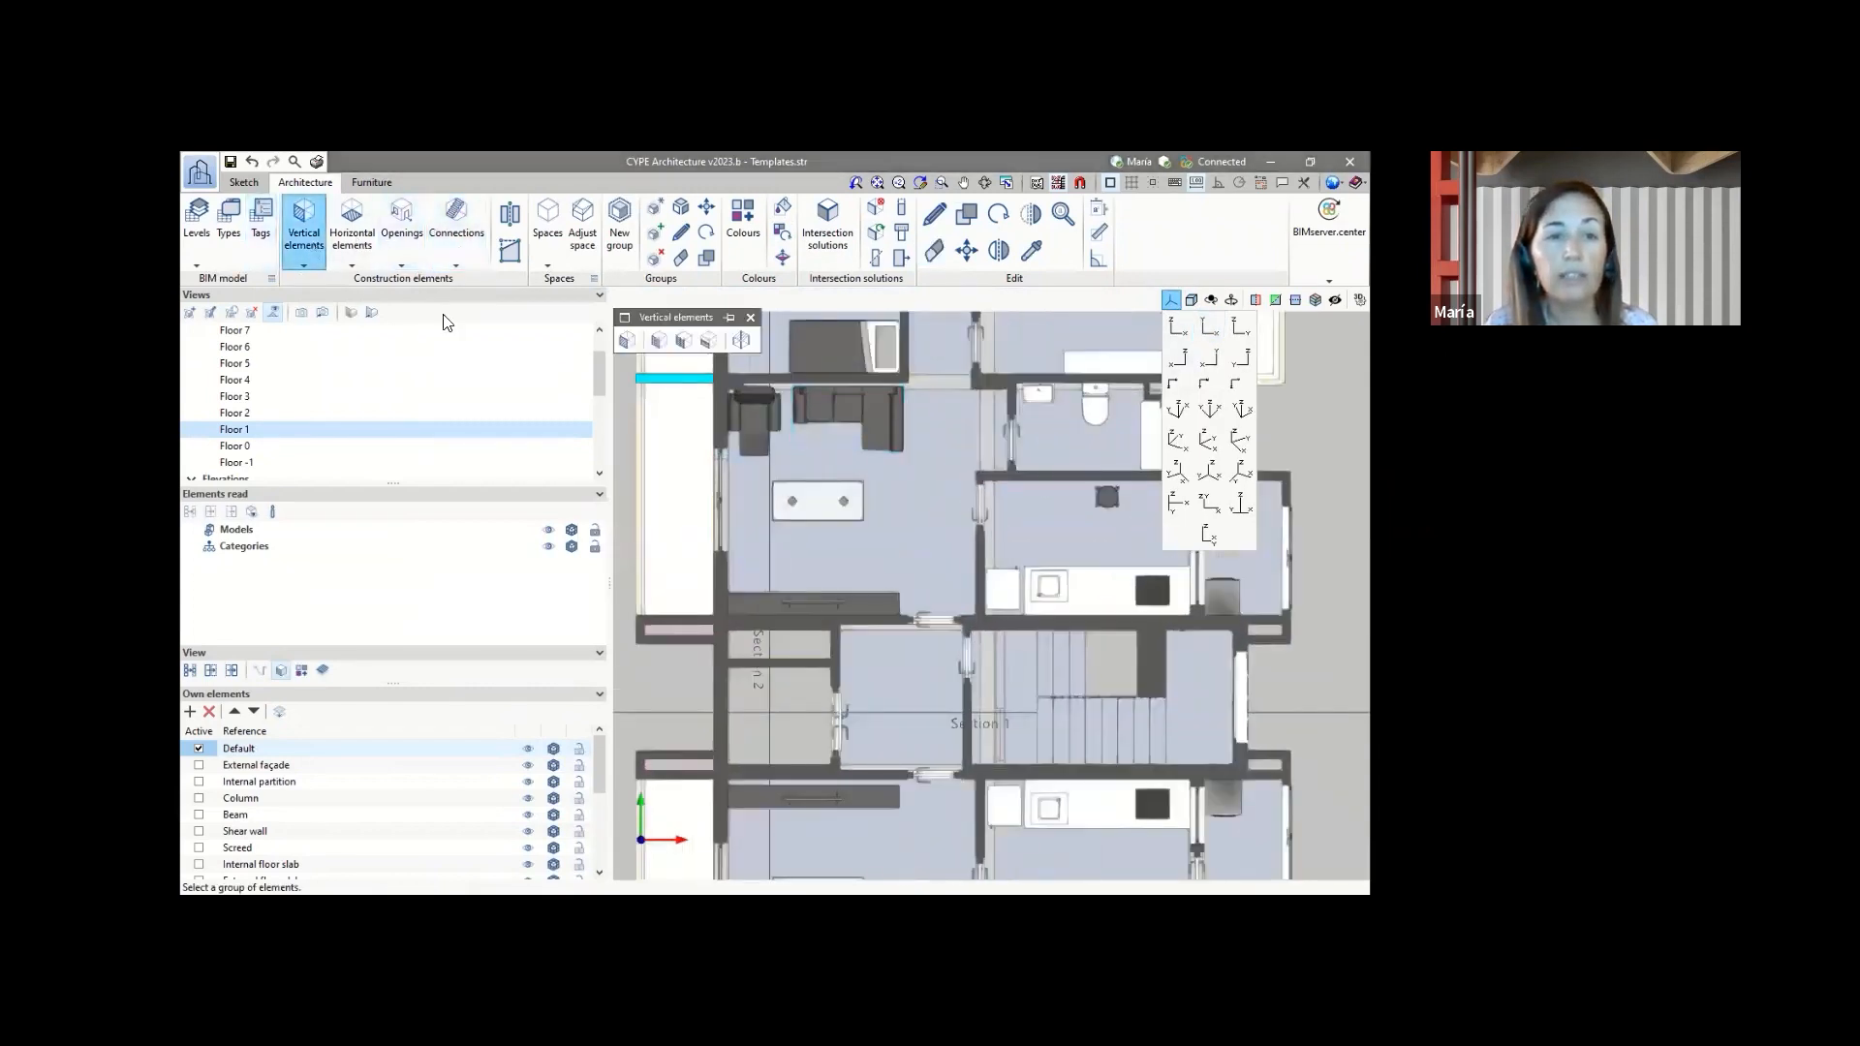
pyautogui.click(626, 340)
pyautogui.scroll(1, 929, 501)
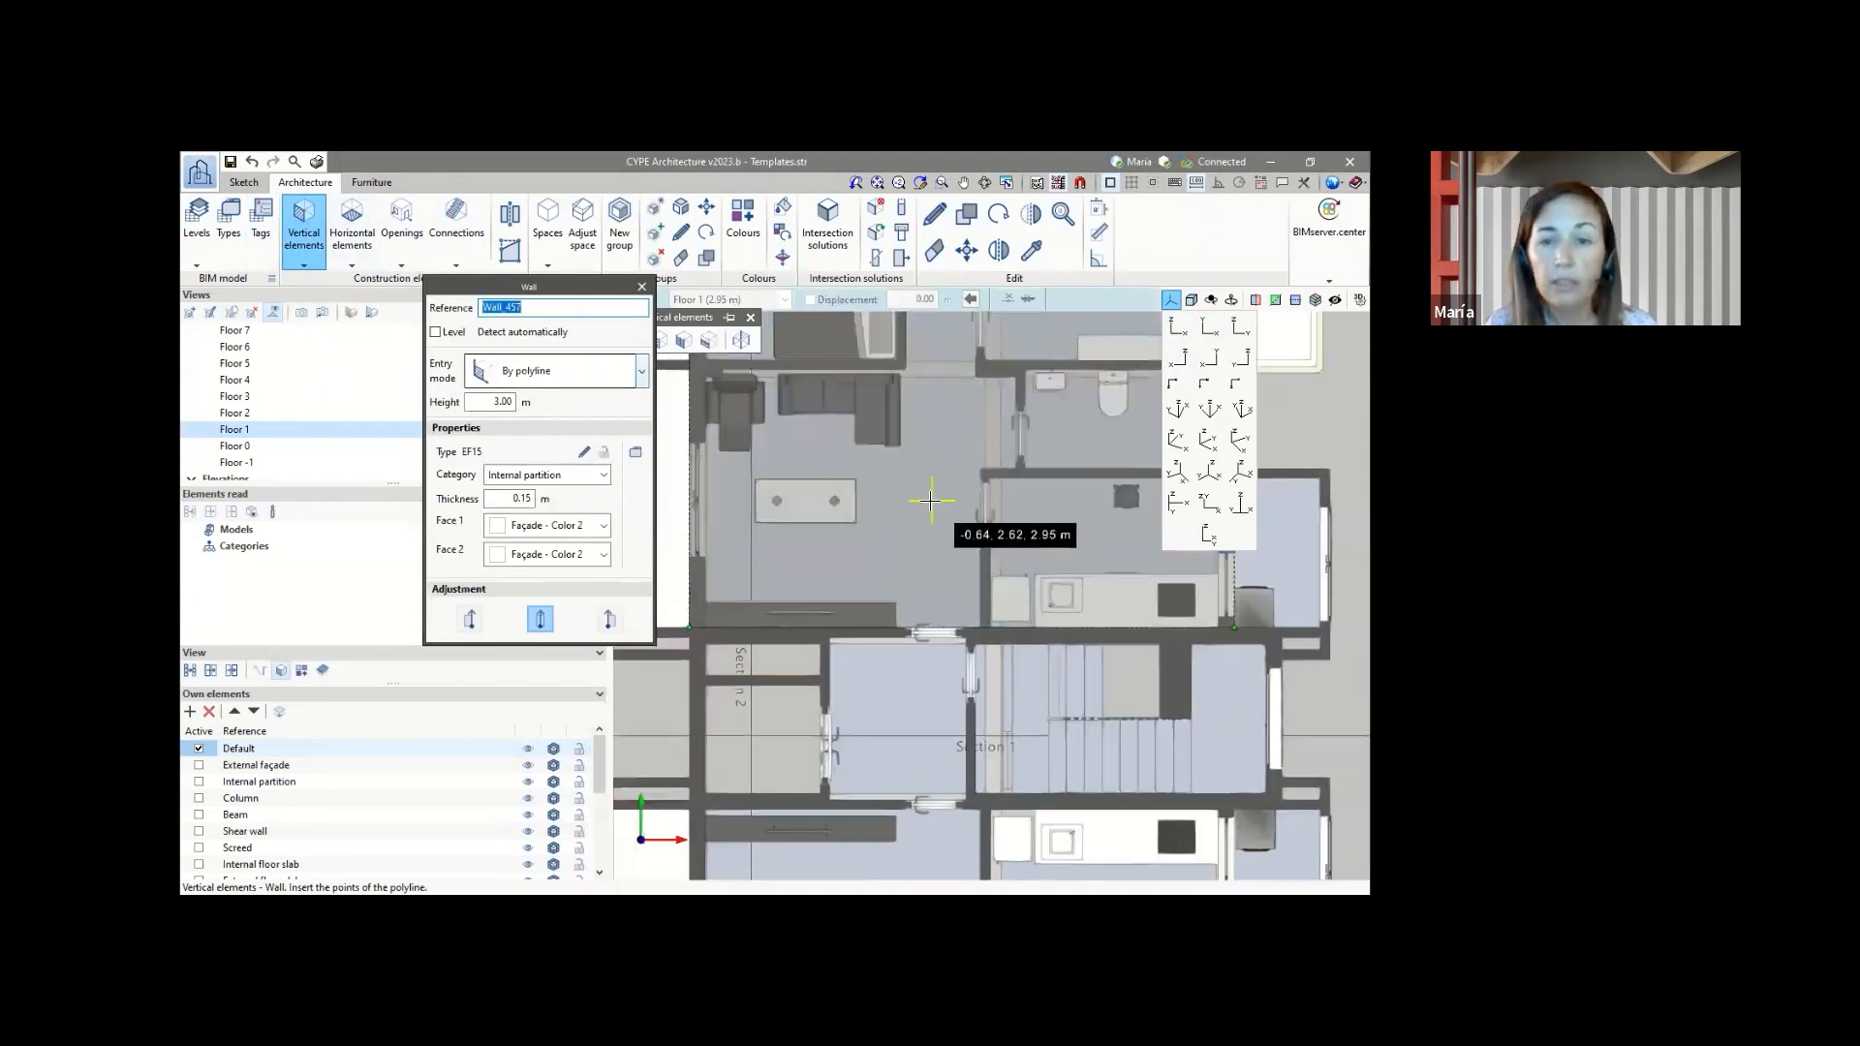
pyautogui.scroll(6, 979, 443)
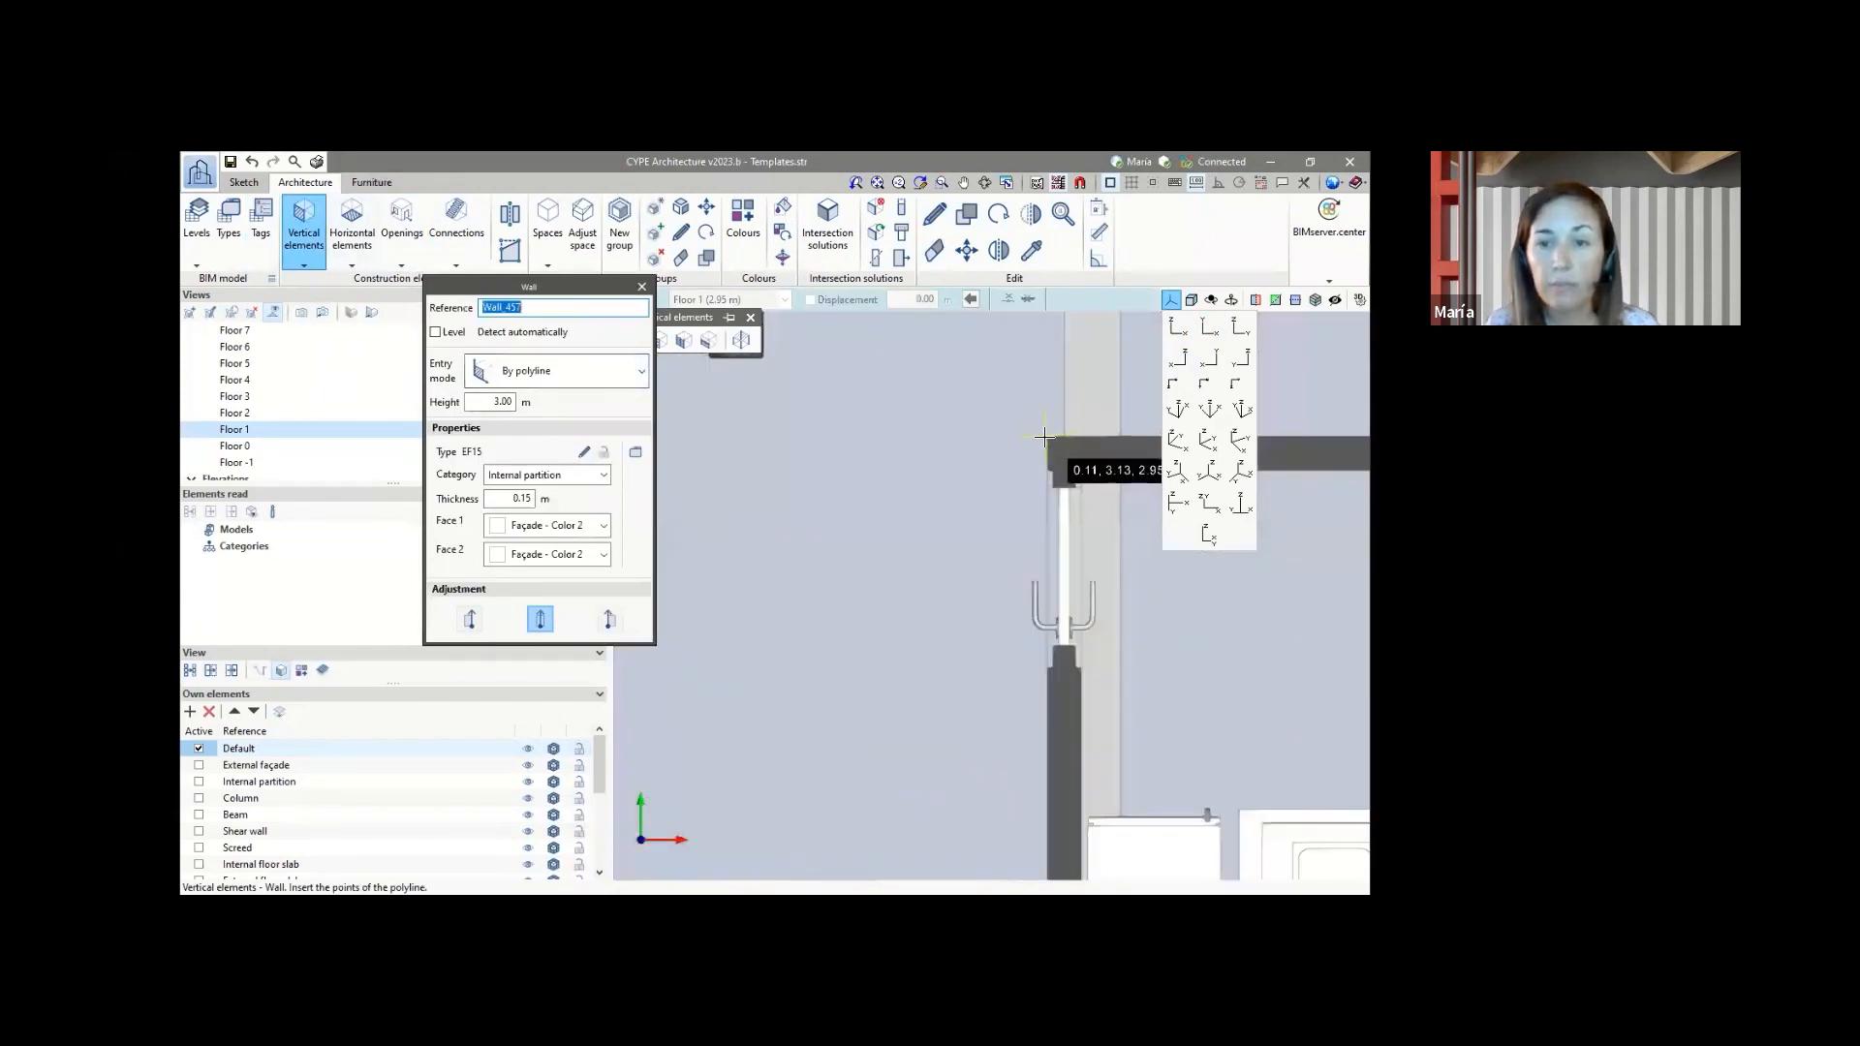
pyautogui.scroll(-1, 1076, 497)
pyautogui.scroll(1, 1053, 449)
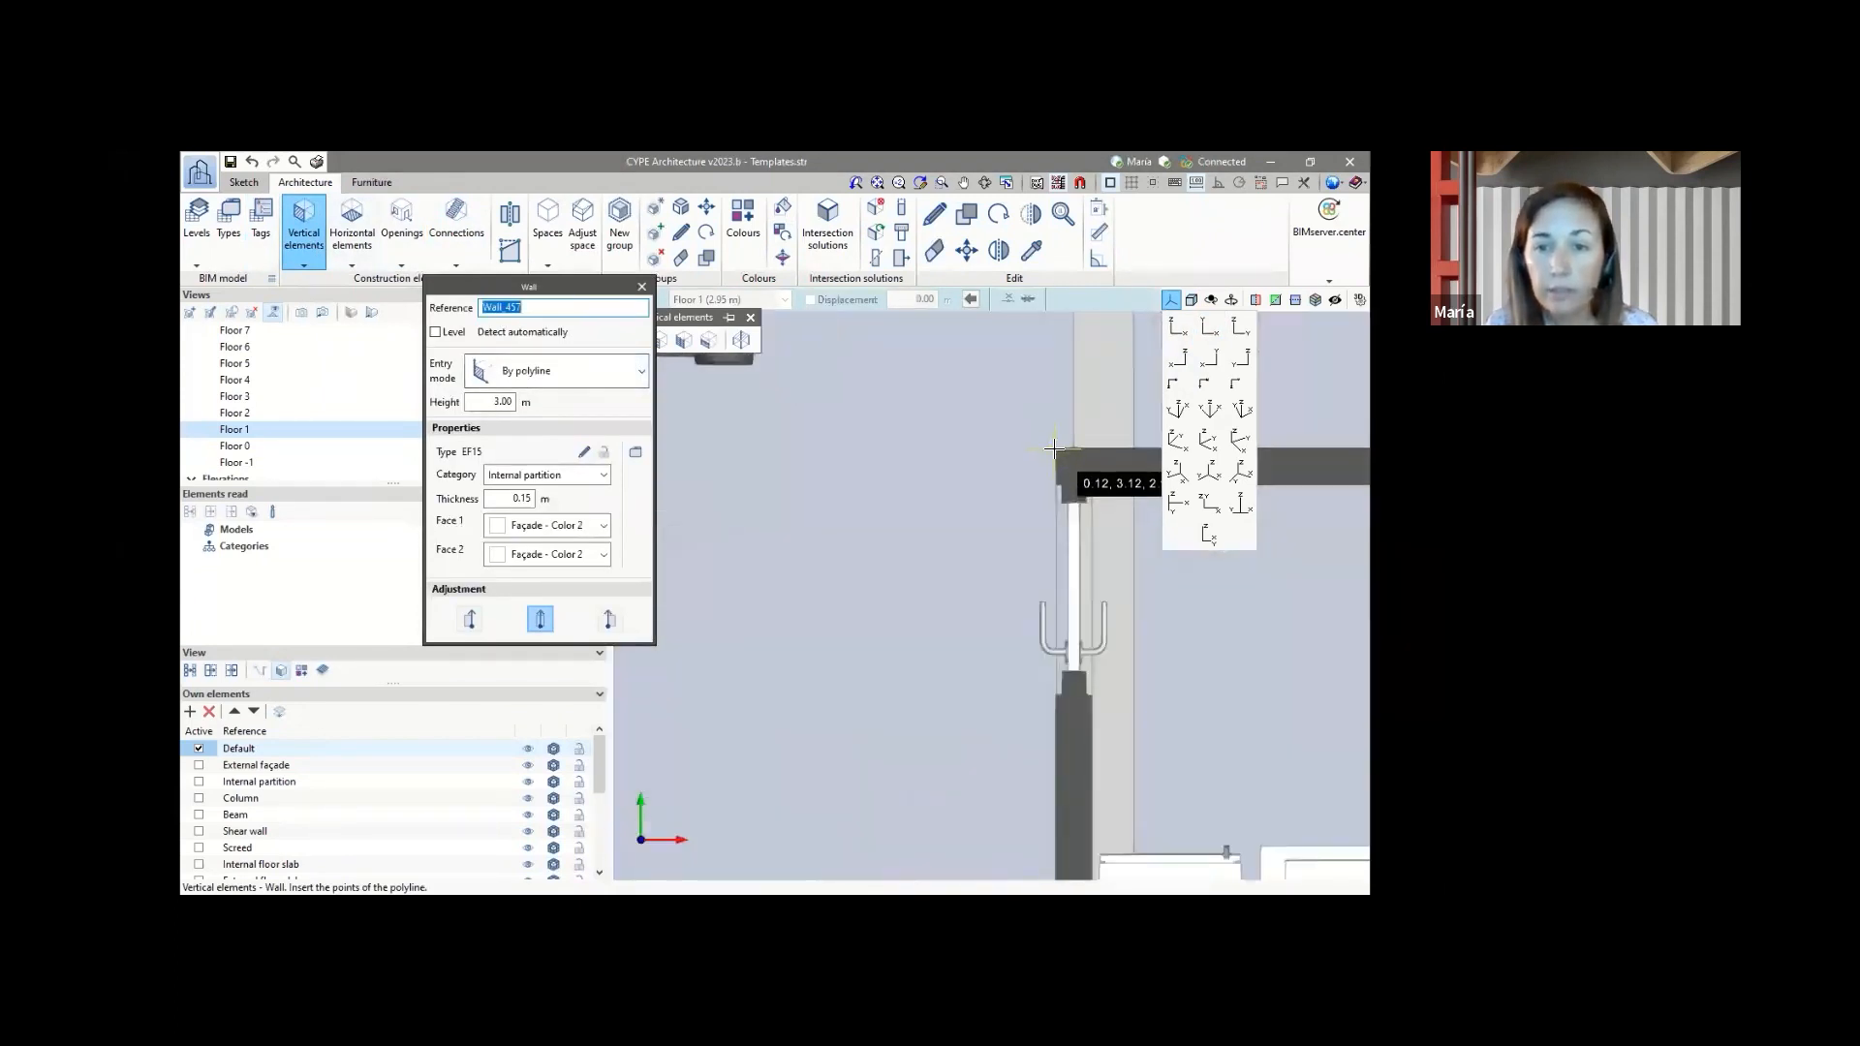
pyautogui.click(1054, 449)
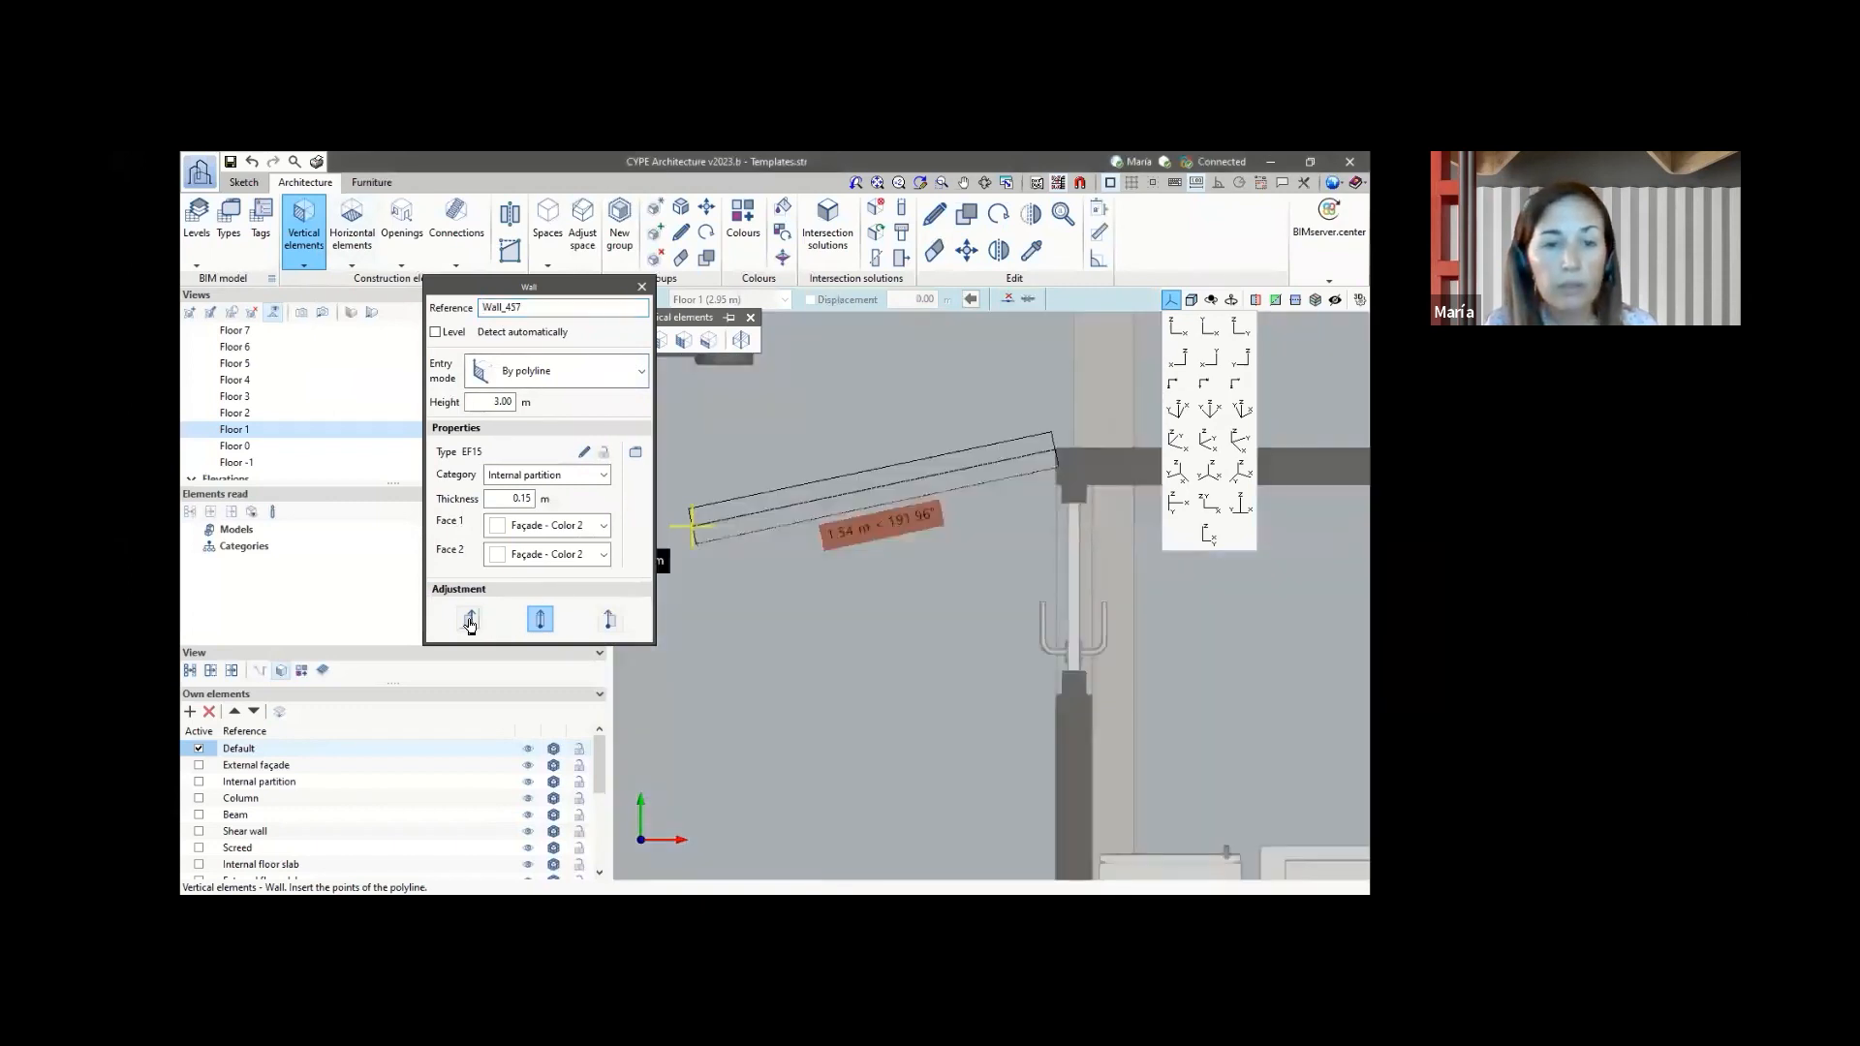
pyautogui.click(470, 620)
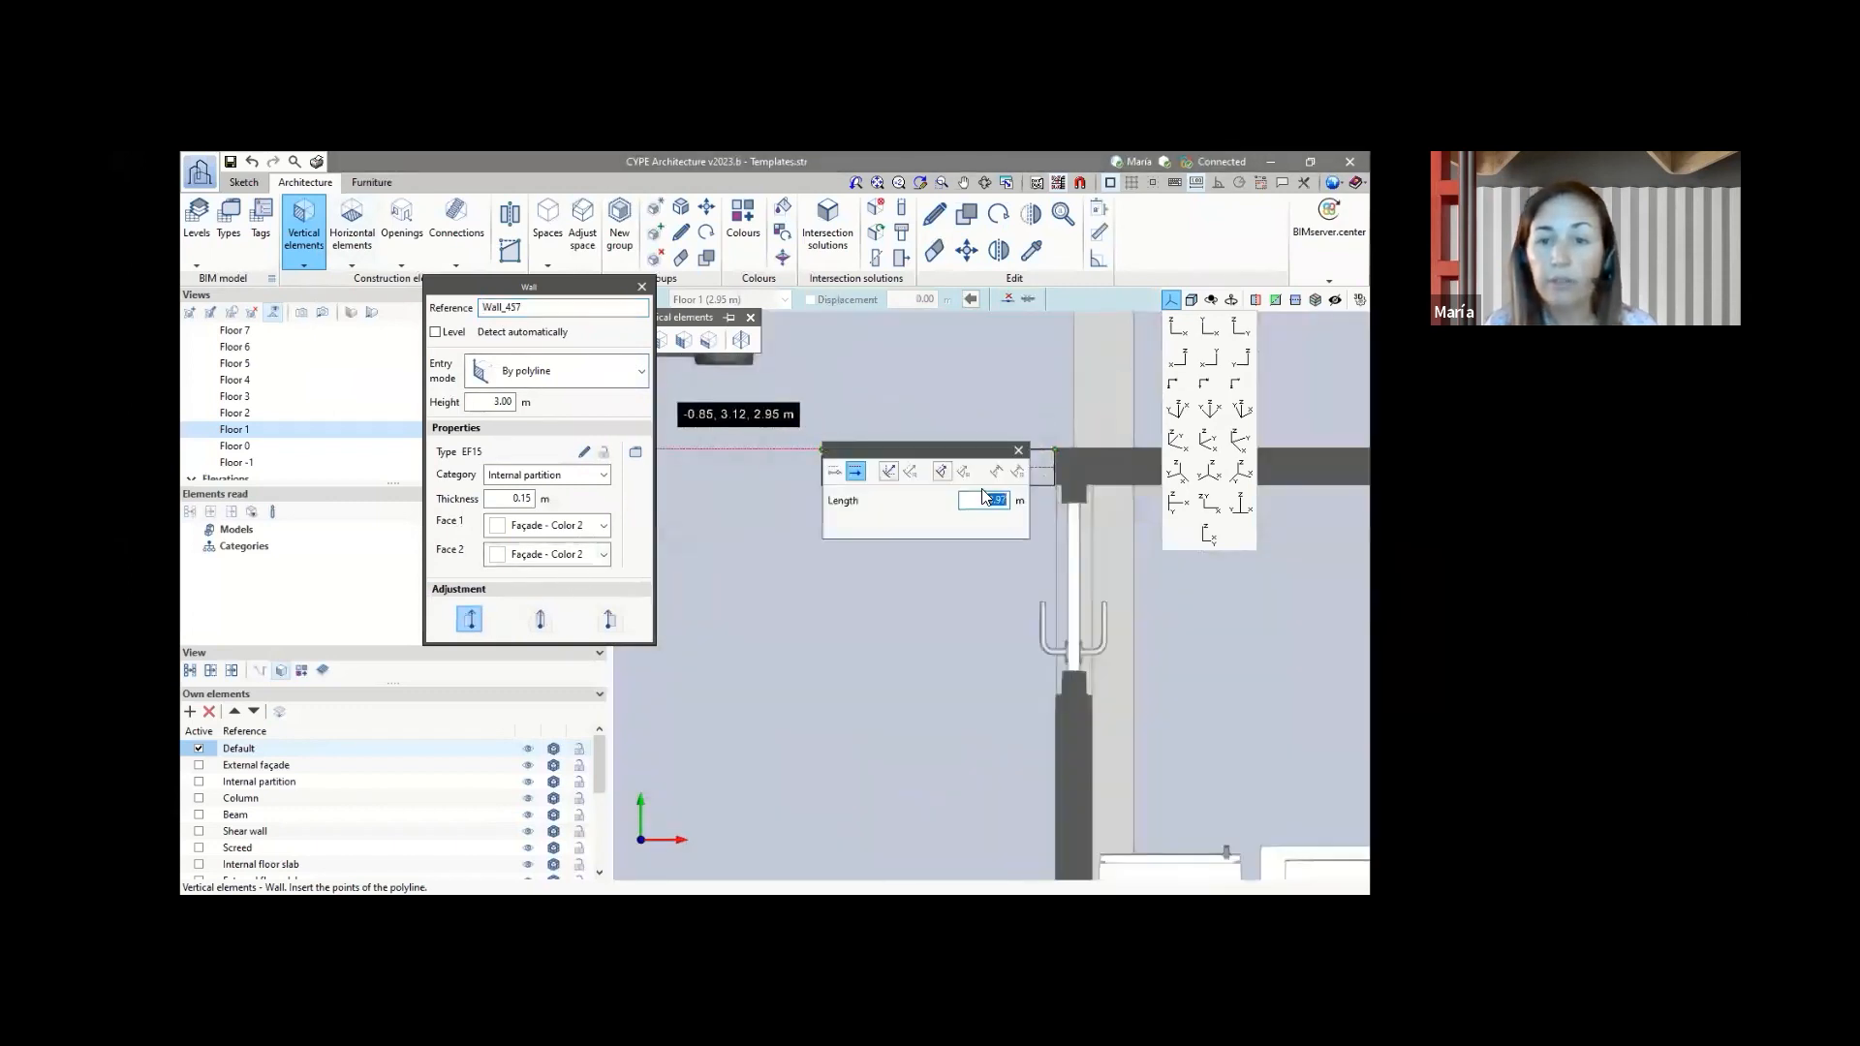
pyautogui.press('Return')
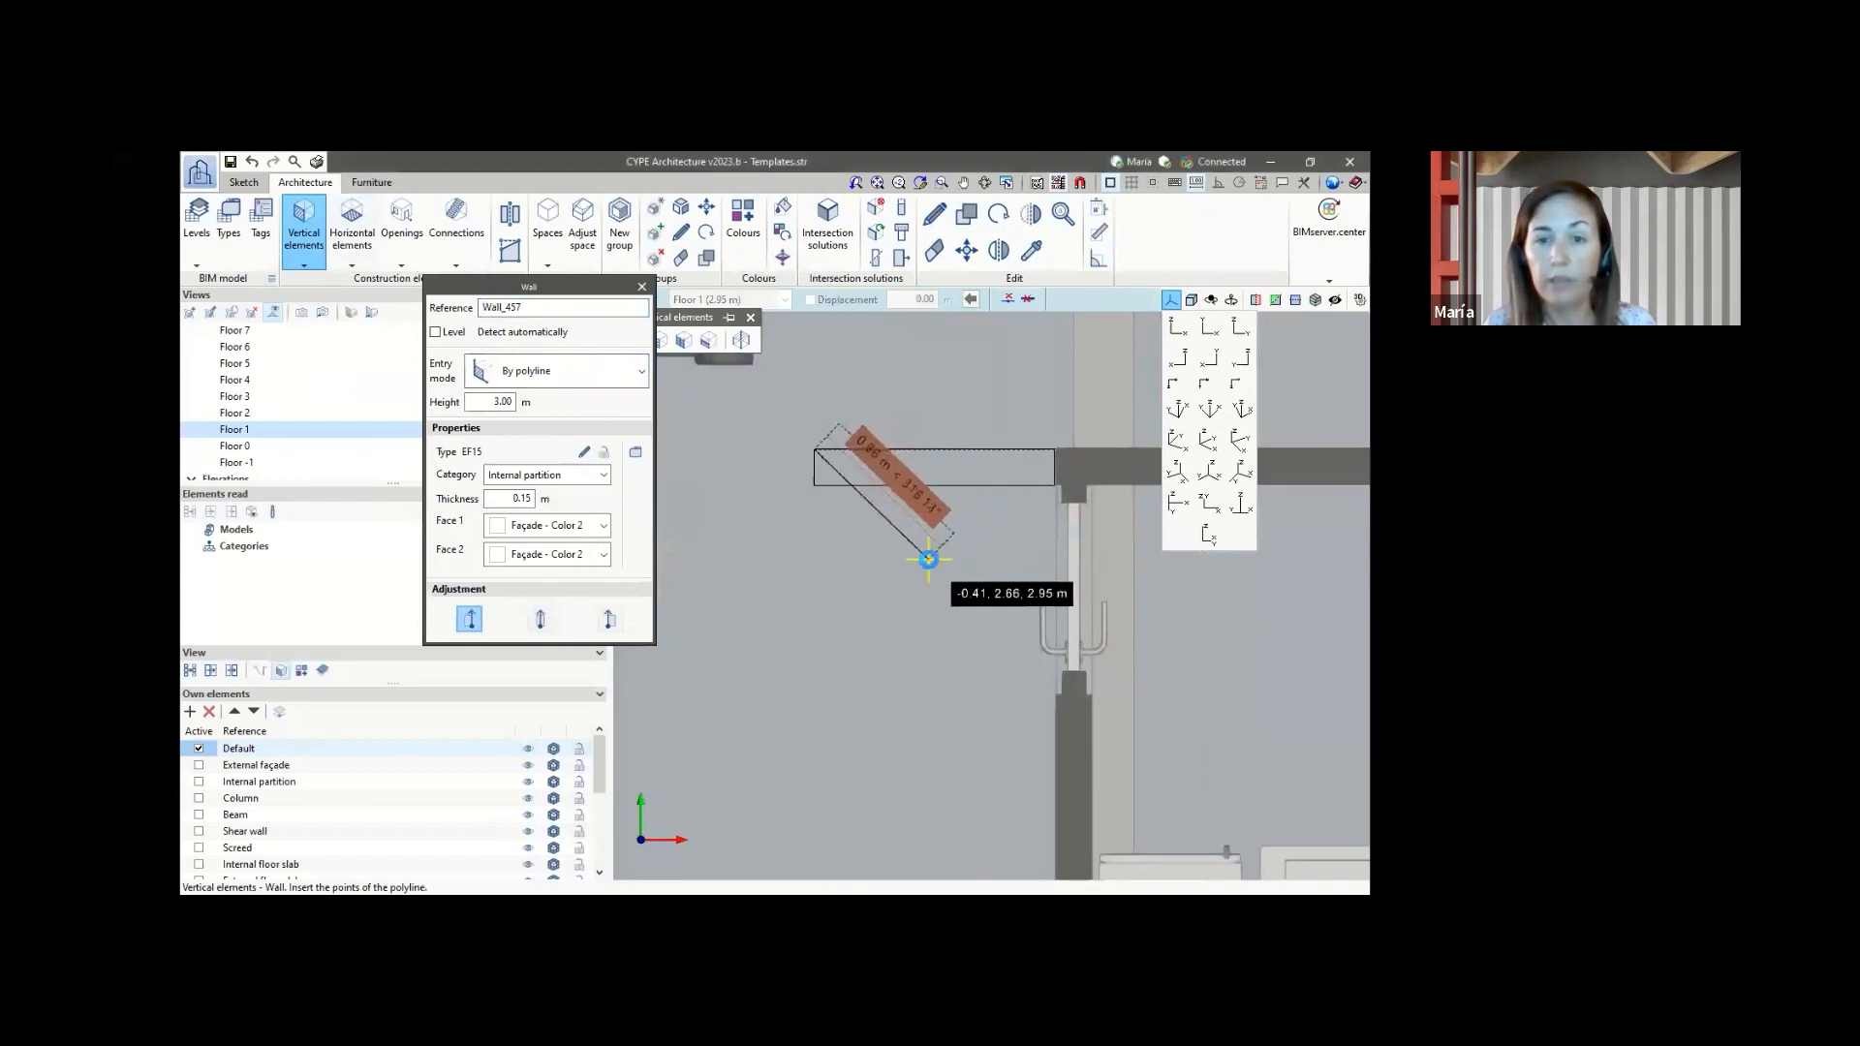
pyautogui.press('Escape')
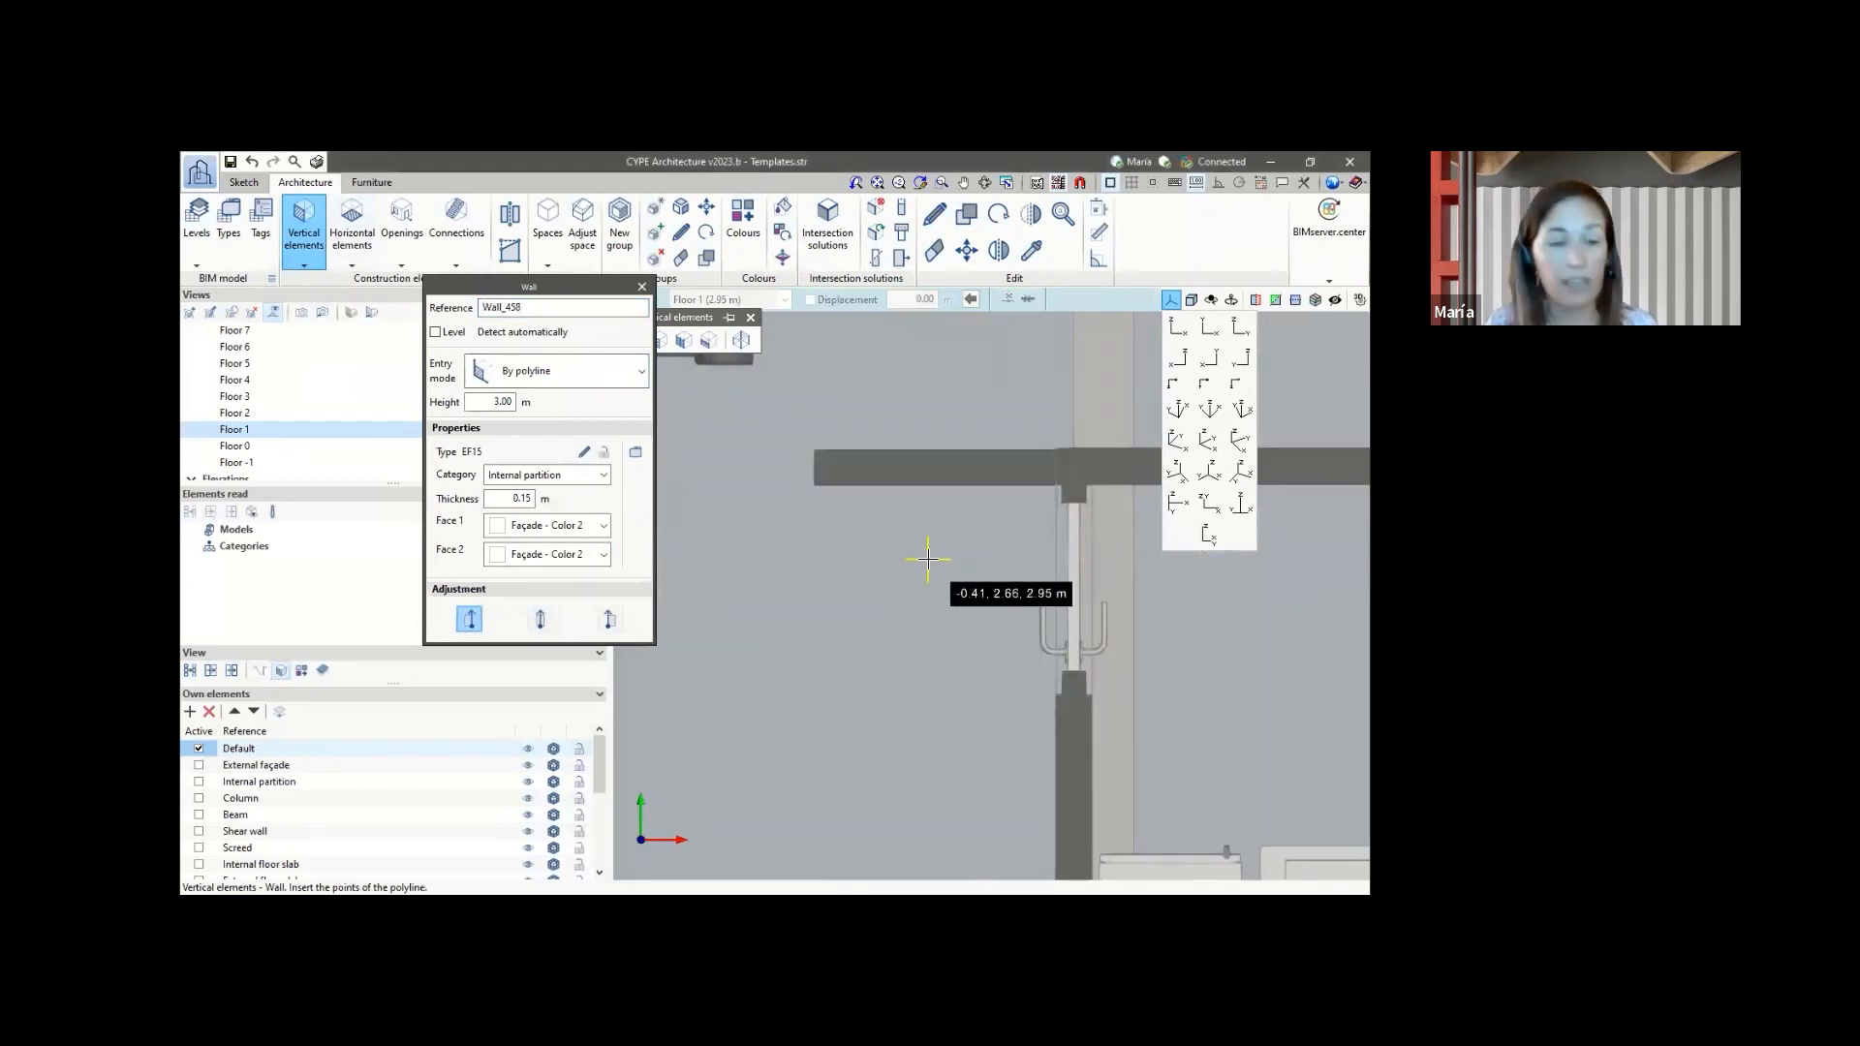
# - Delete the new partition projecting into the living room beside the kitchen door
pyautogui.keyDown('shift'); pyautogui.moveTo(925, 550); pyautogui.dragTo(957, 482, button='middle'); pyautogui.keyUp('shift')
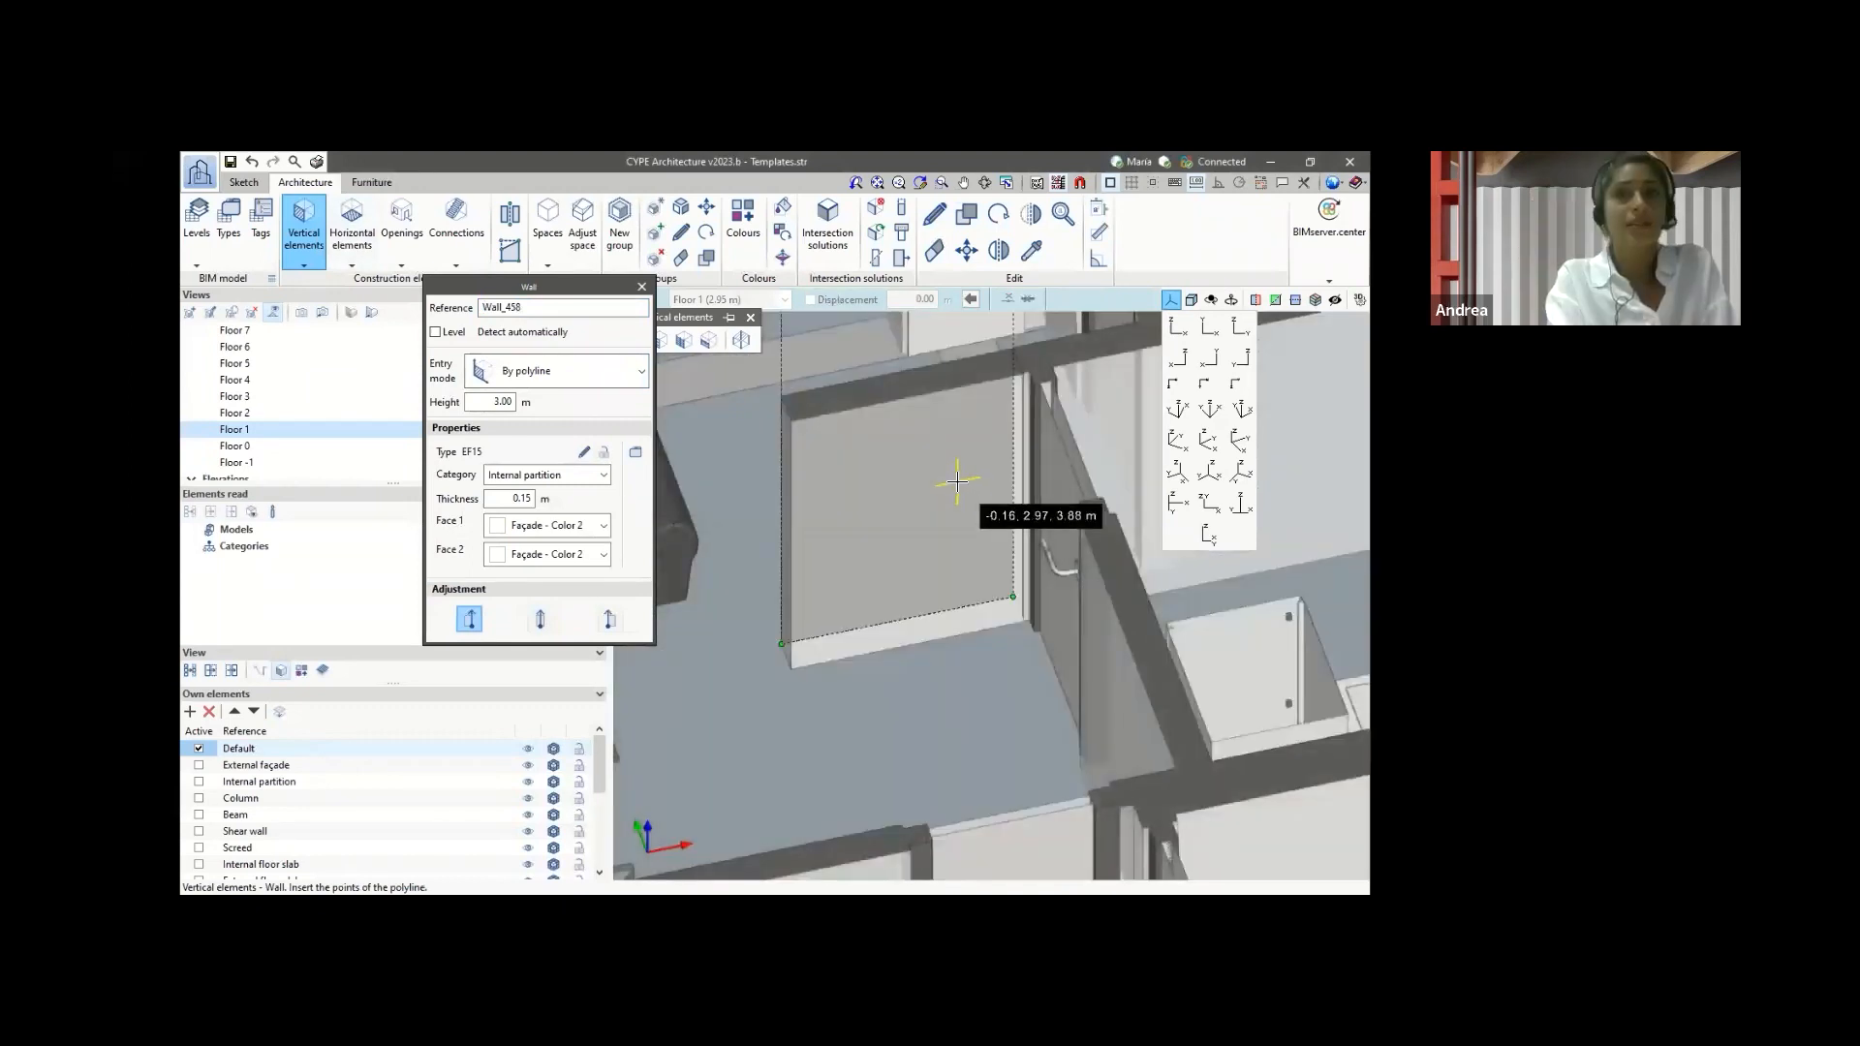
pyautogui.scroll(-5, 958, 484)
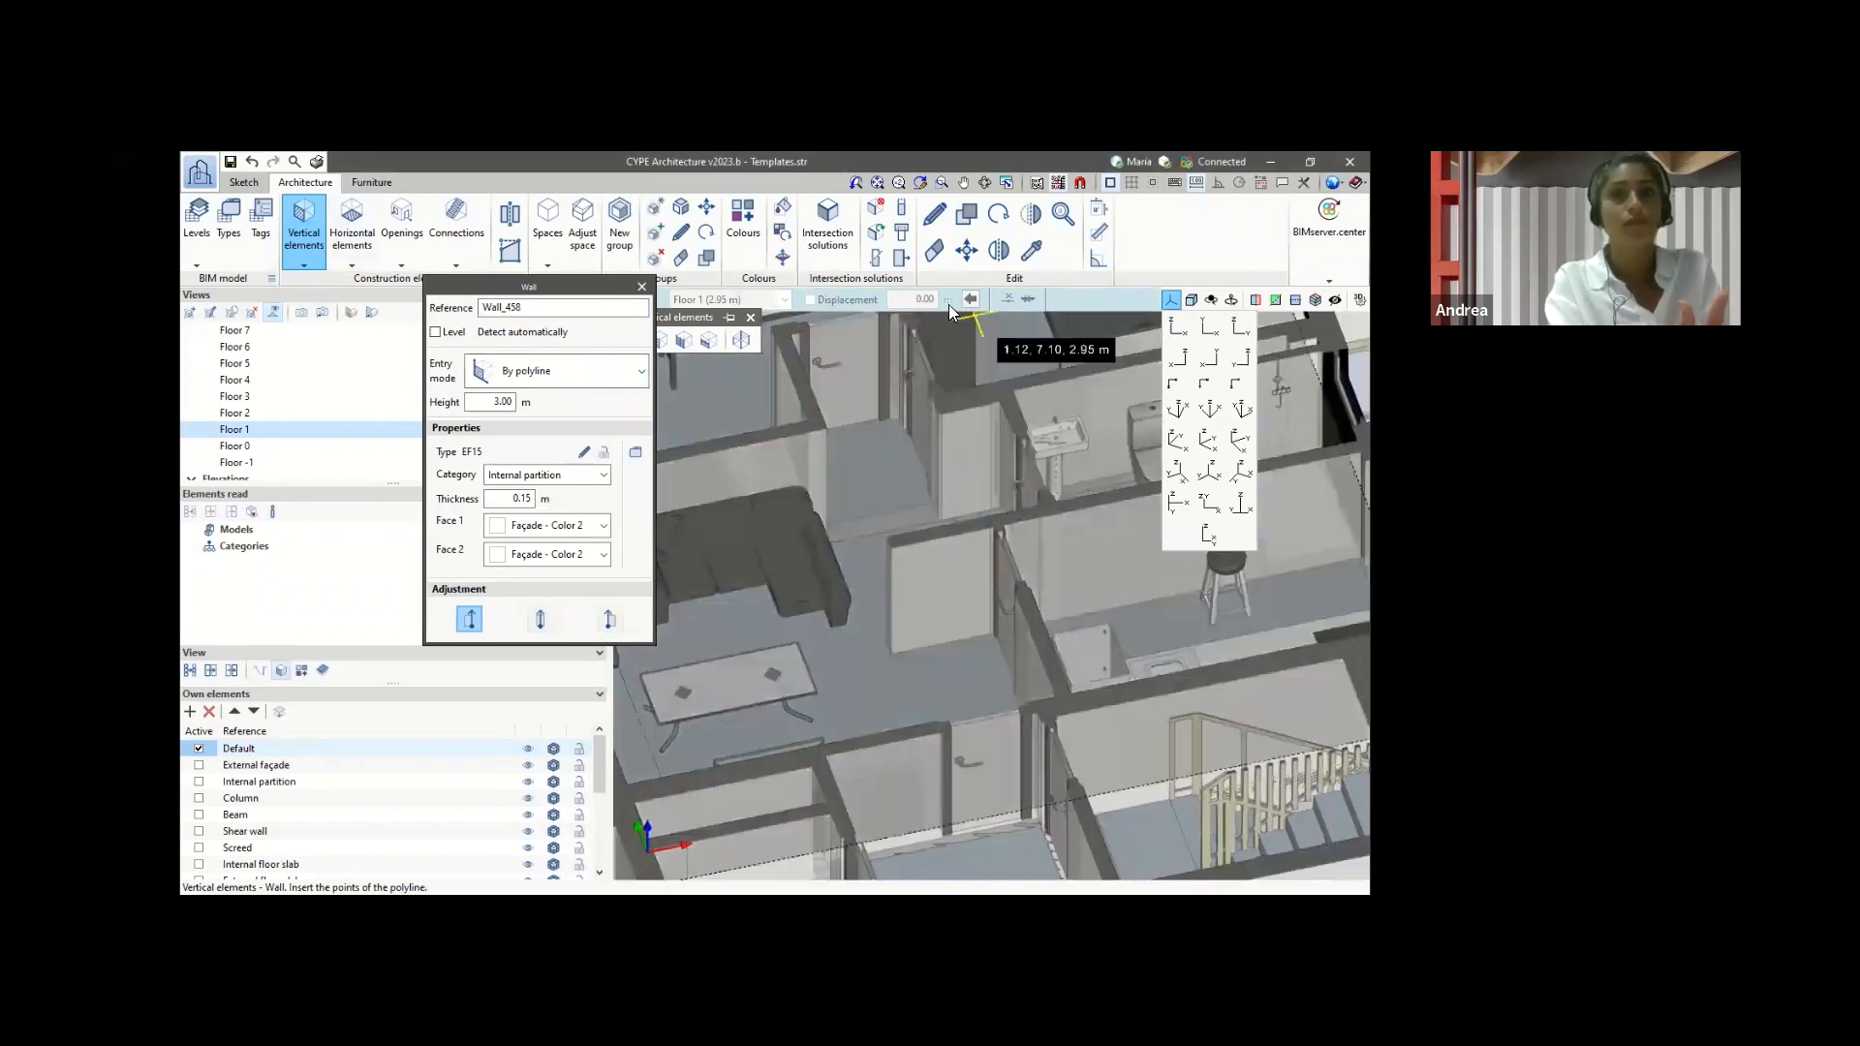
pyautogui.click(934, 248)
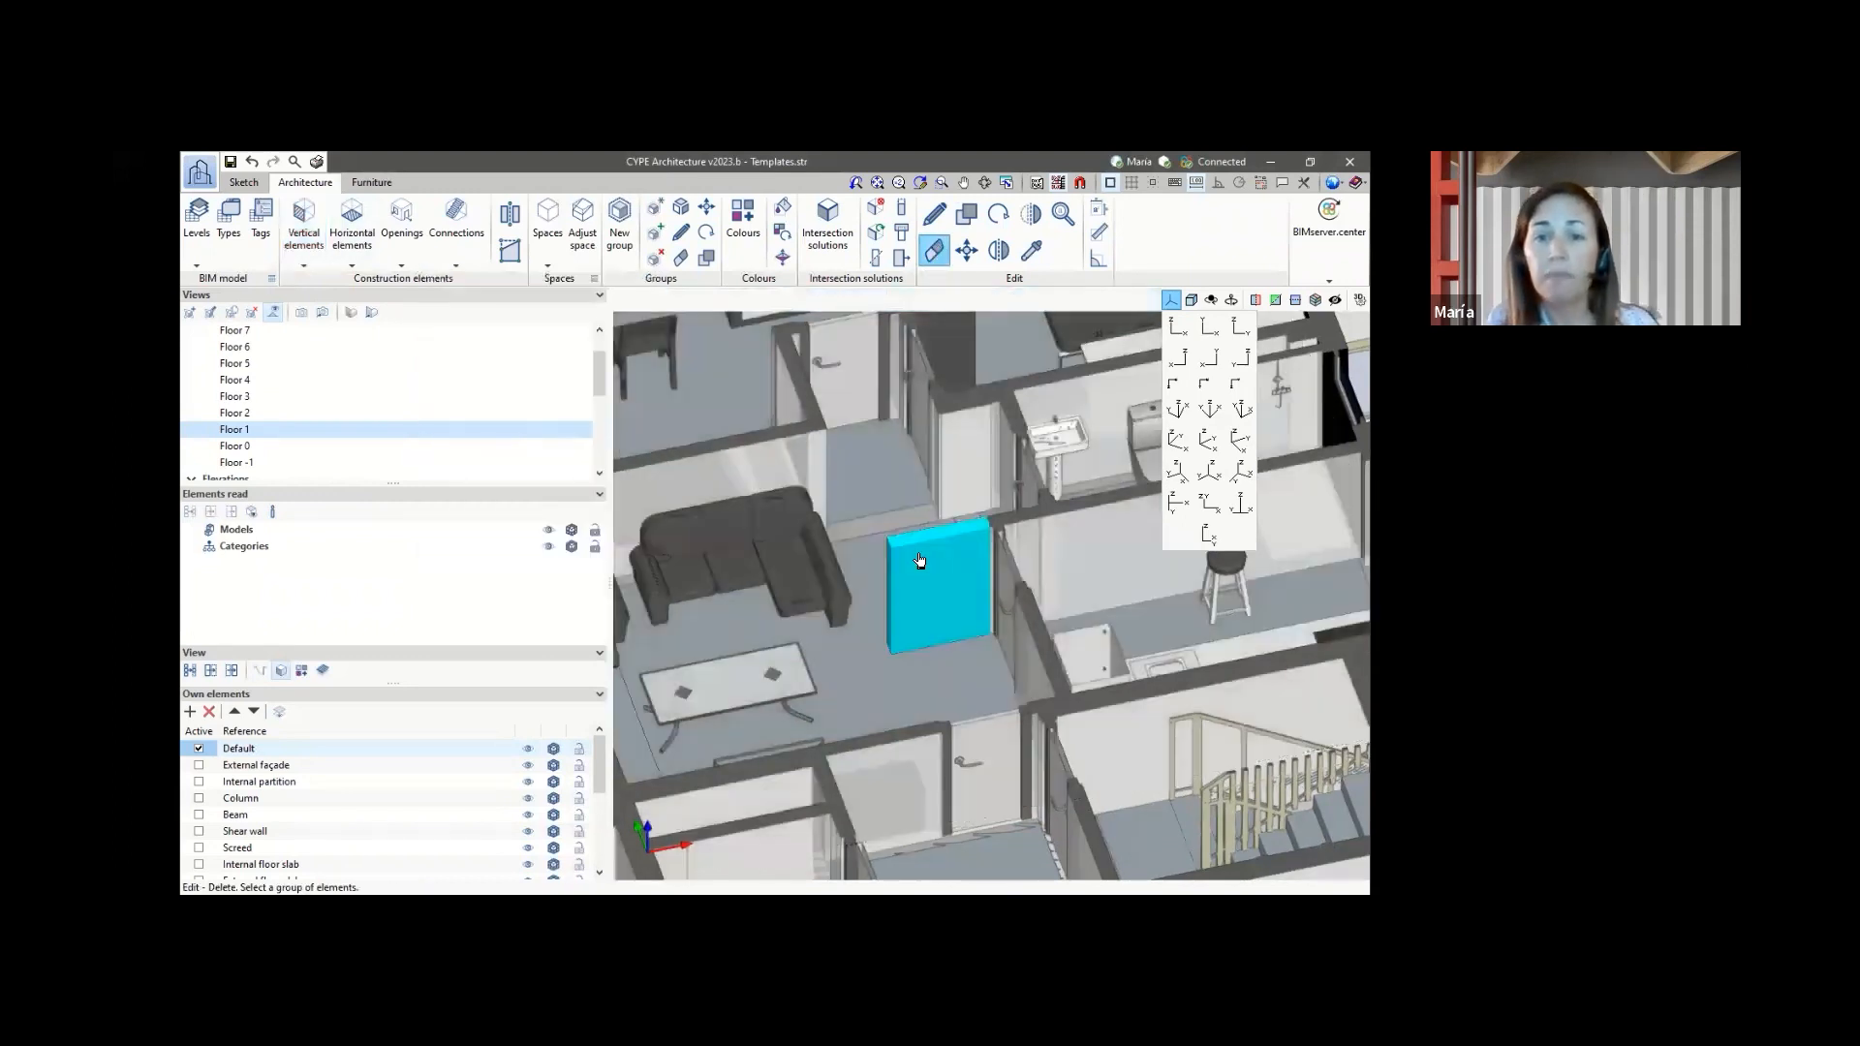
pyautogui.click(919, 560)
pyautogui.rightClick(920, 553)
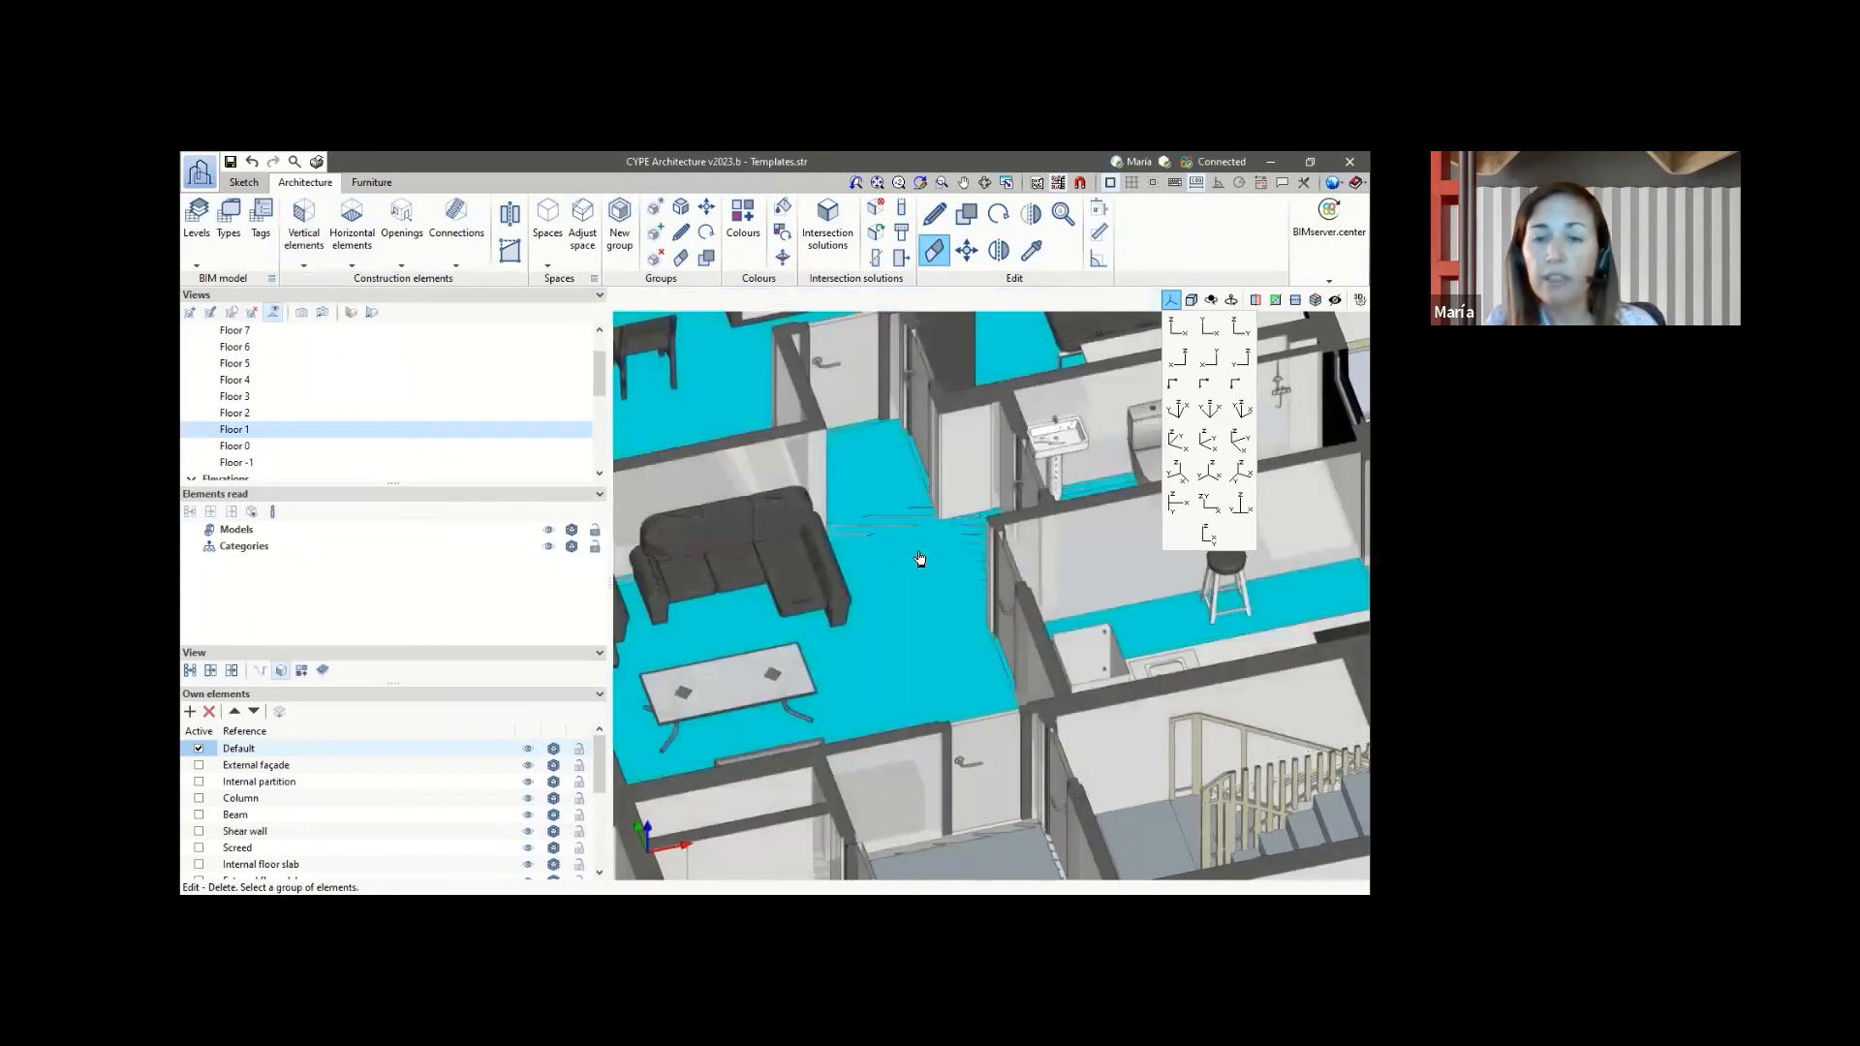
# - Examine the whole Floor 1 layout in plan orientation and in a tilted 3D view
pyautogui.scroll(-2, 919, 557)
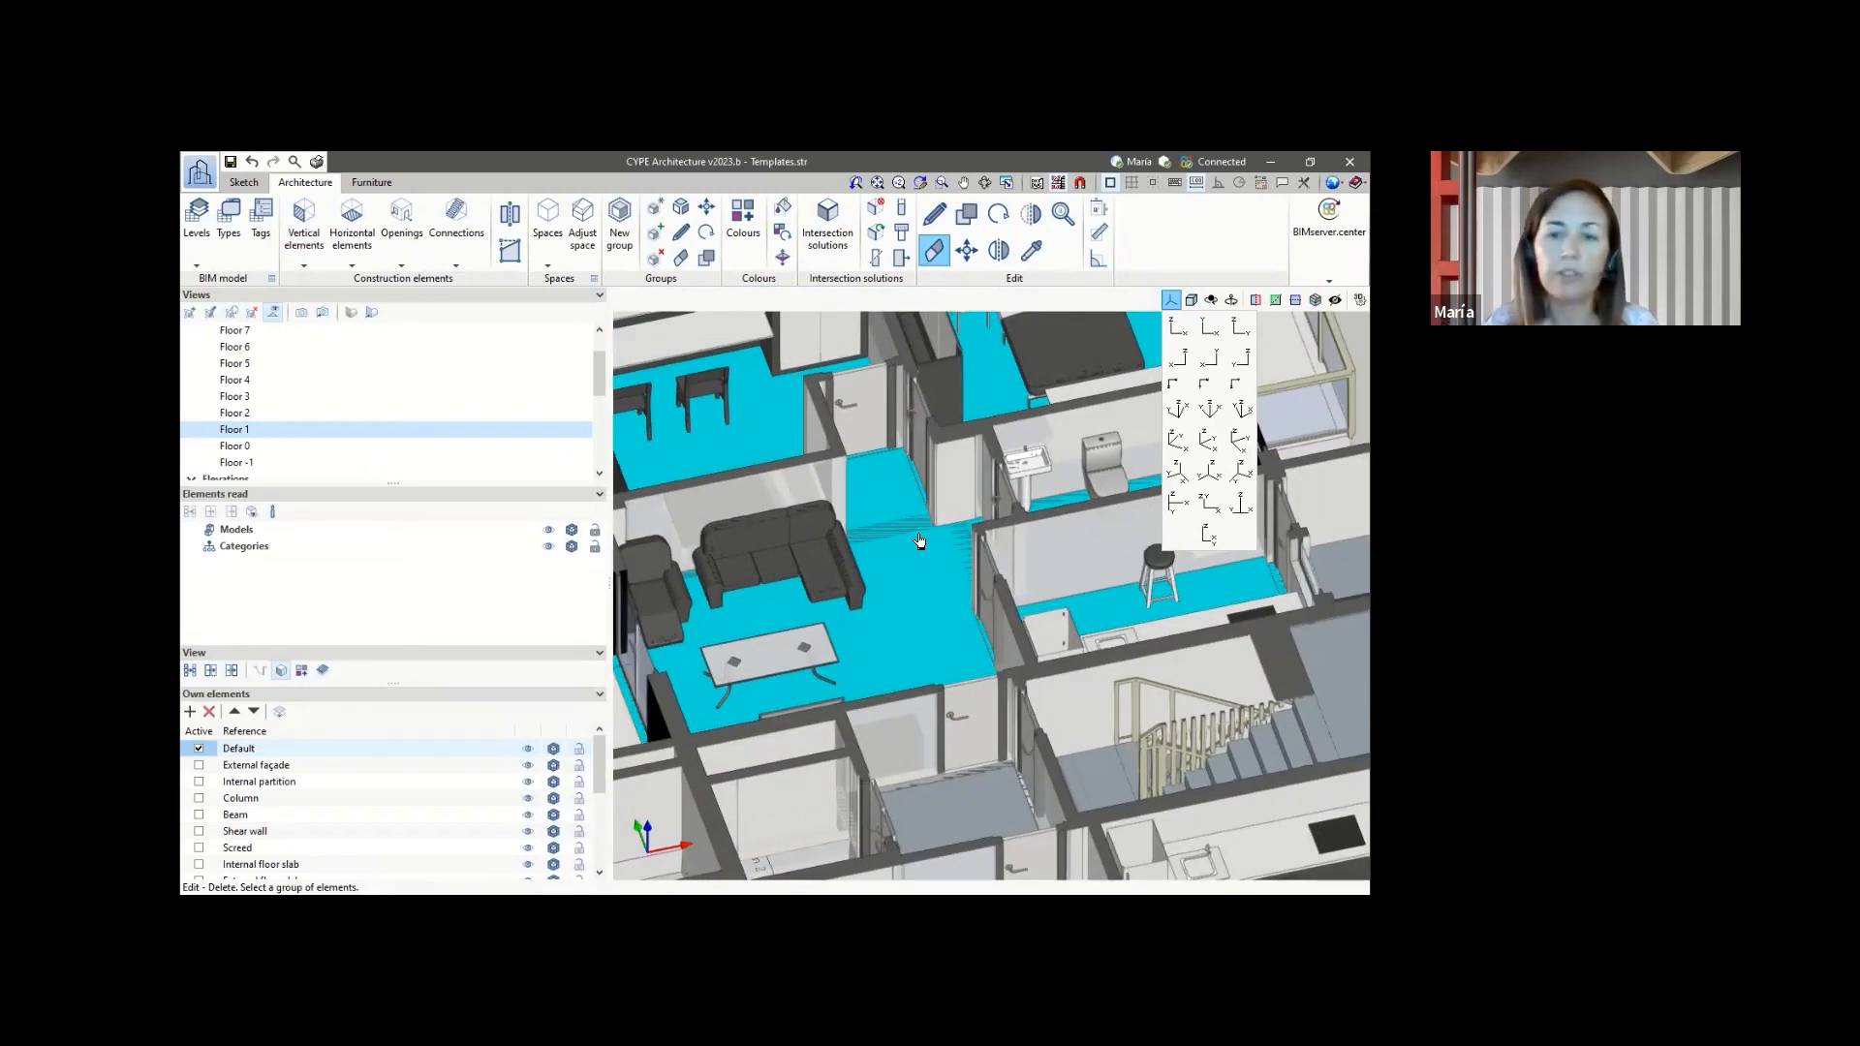
pyautogui.click(1207, 332)
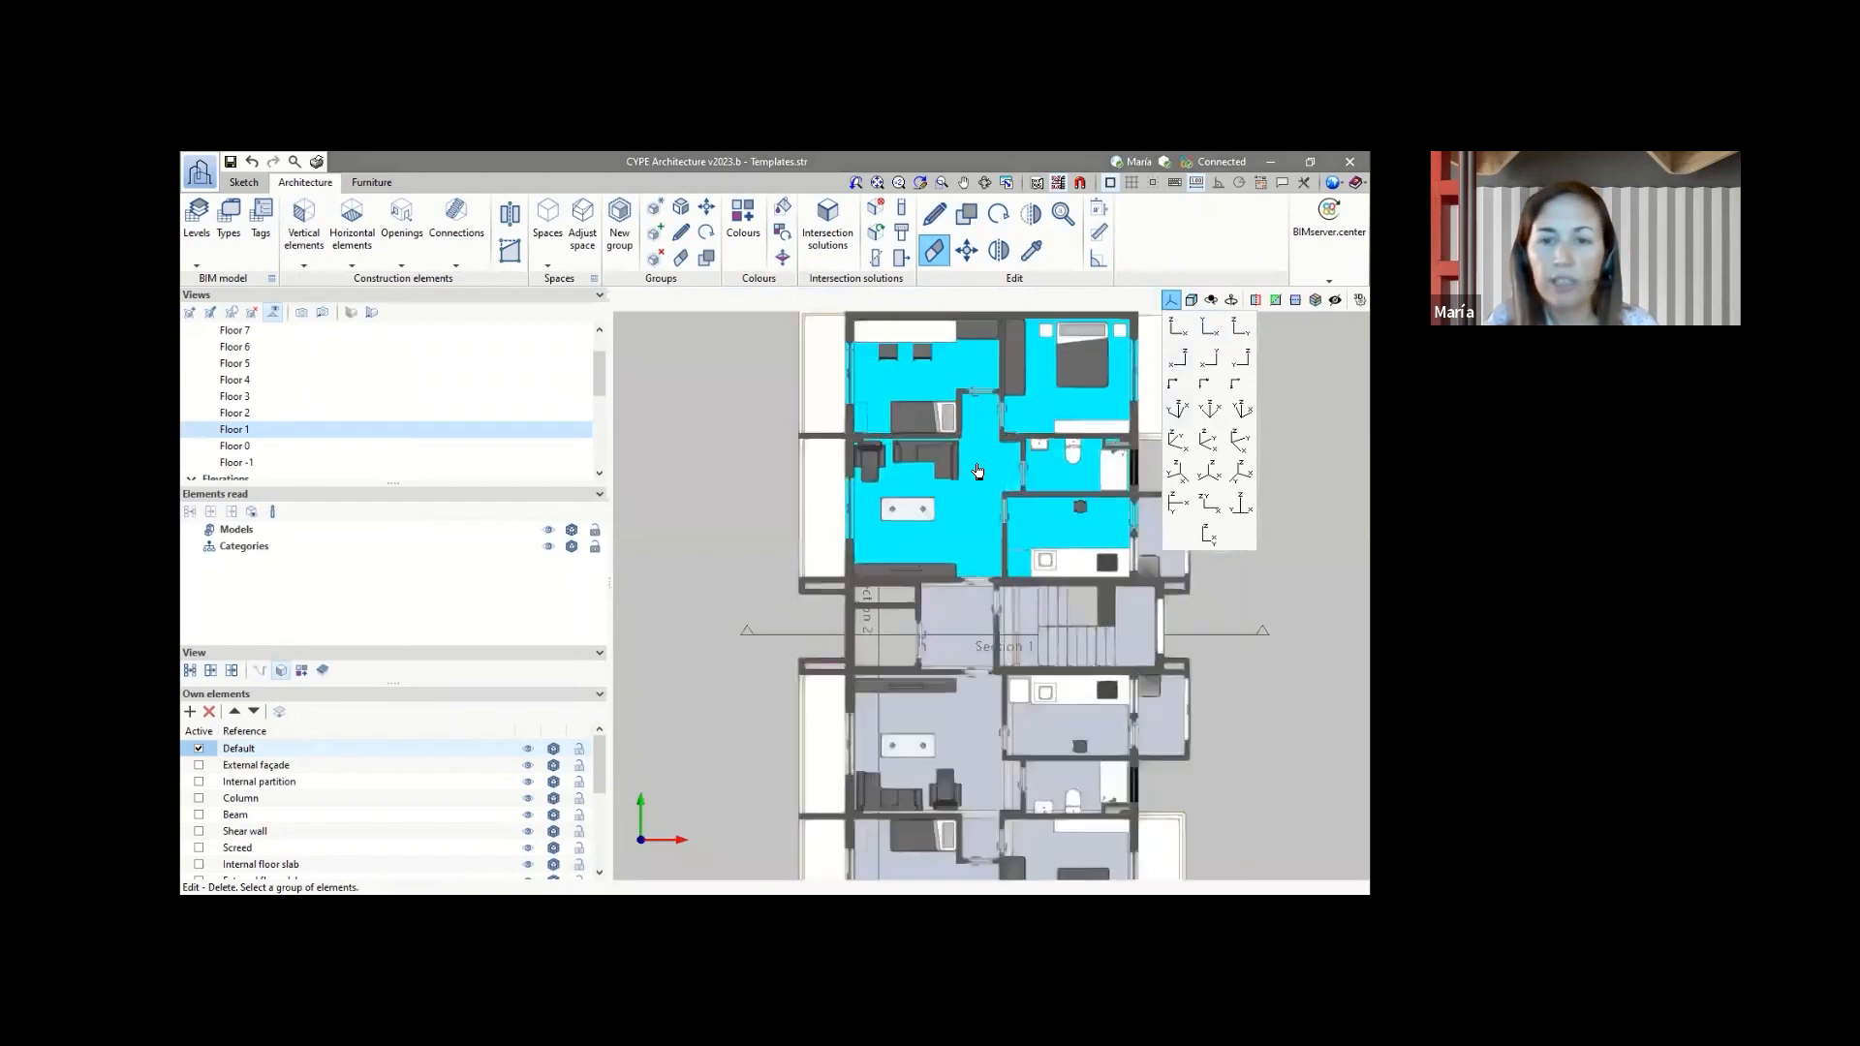
pyautogui.scroll(3, 988, 581)
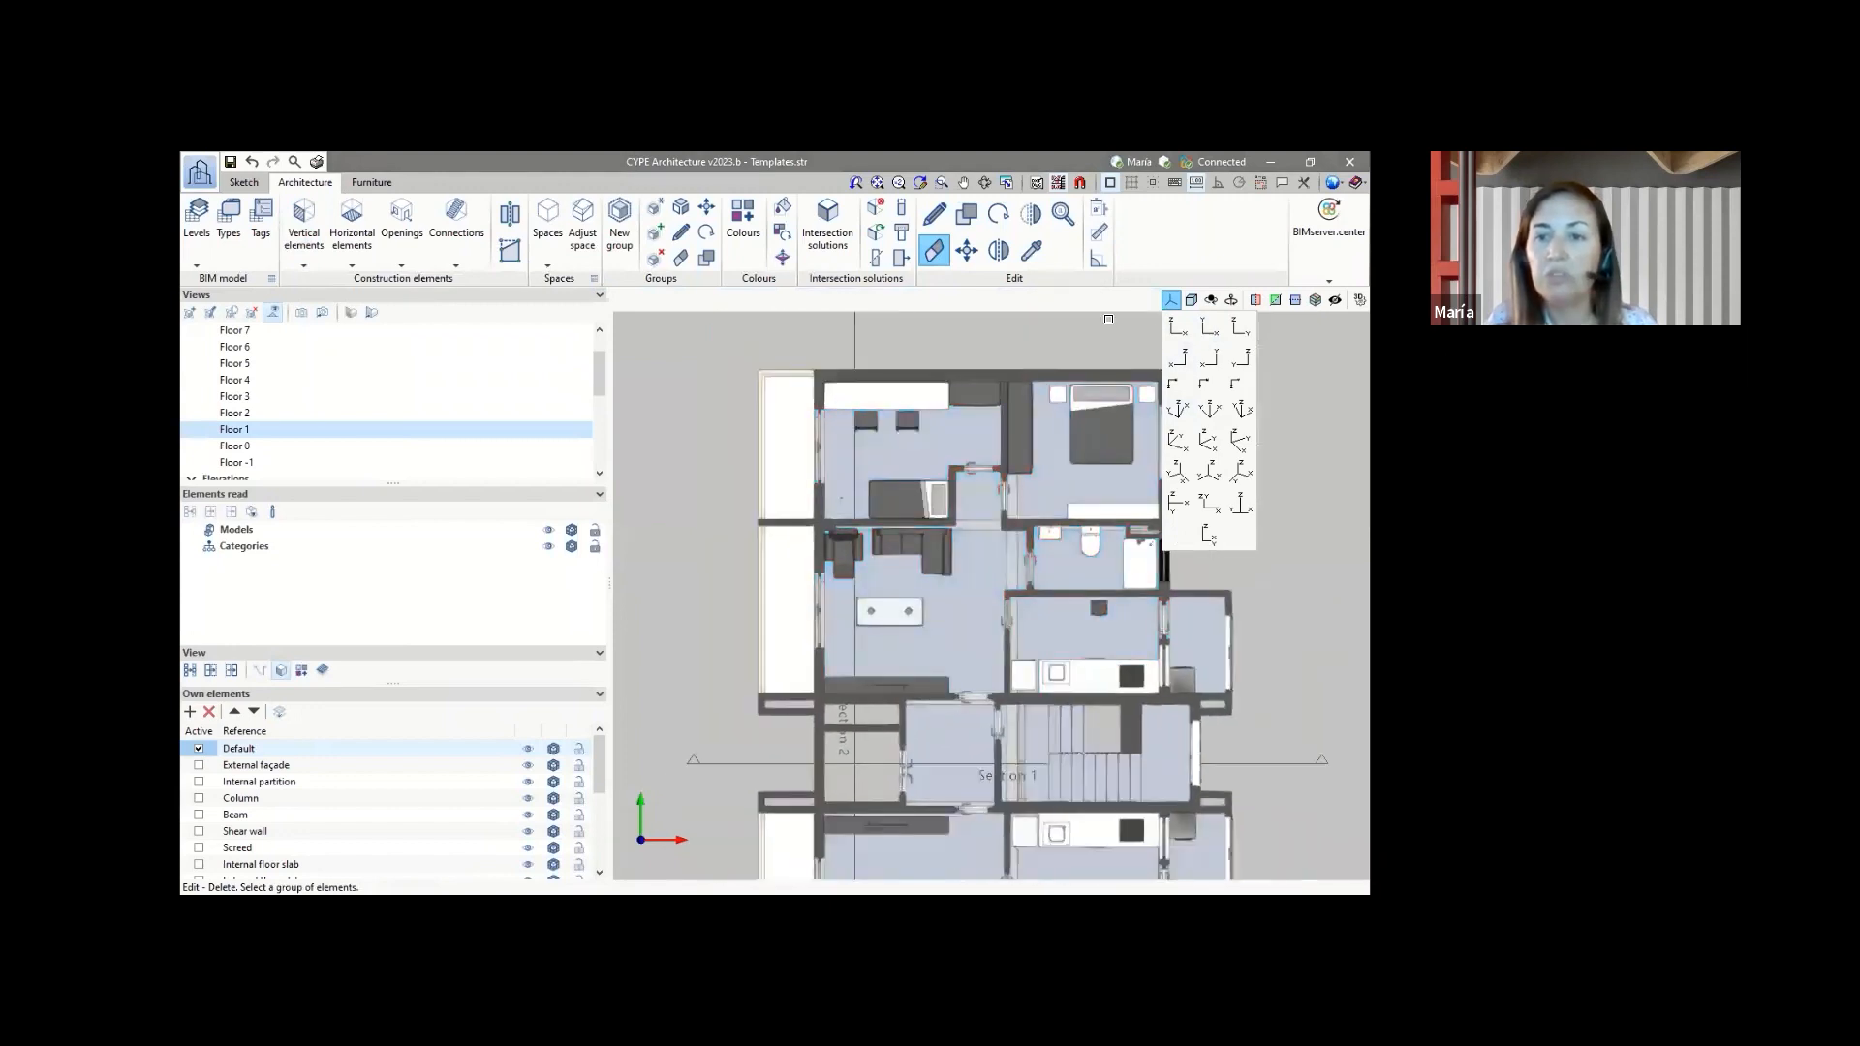
pyautogui.scroll(-2, 933, 606)
pyautogui.click(1209, 328)
pyautogui.scroll(2, 1190, 425)
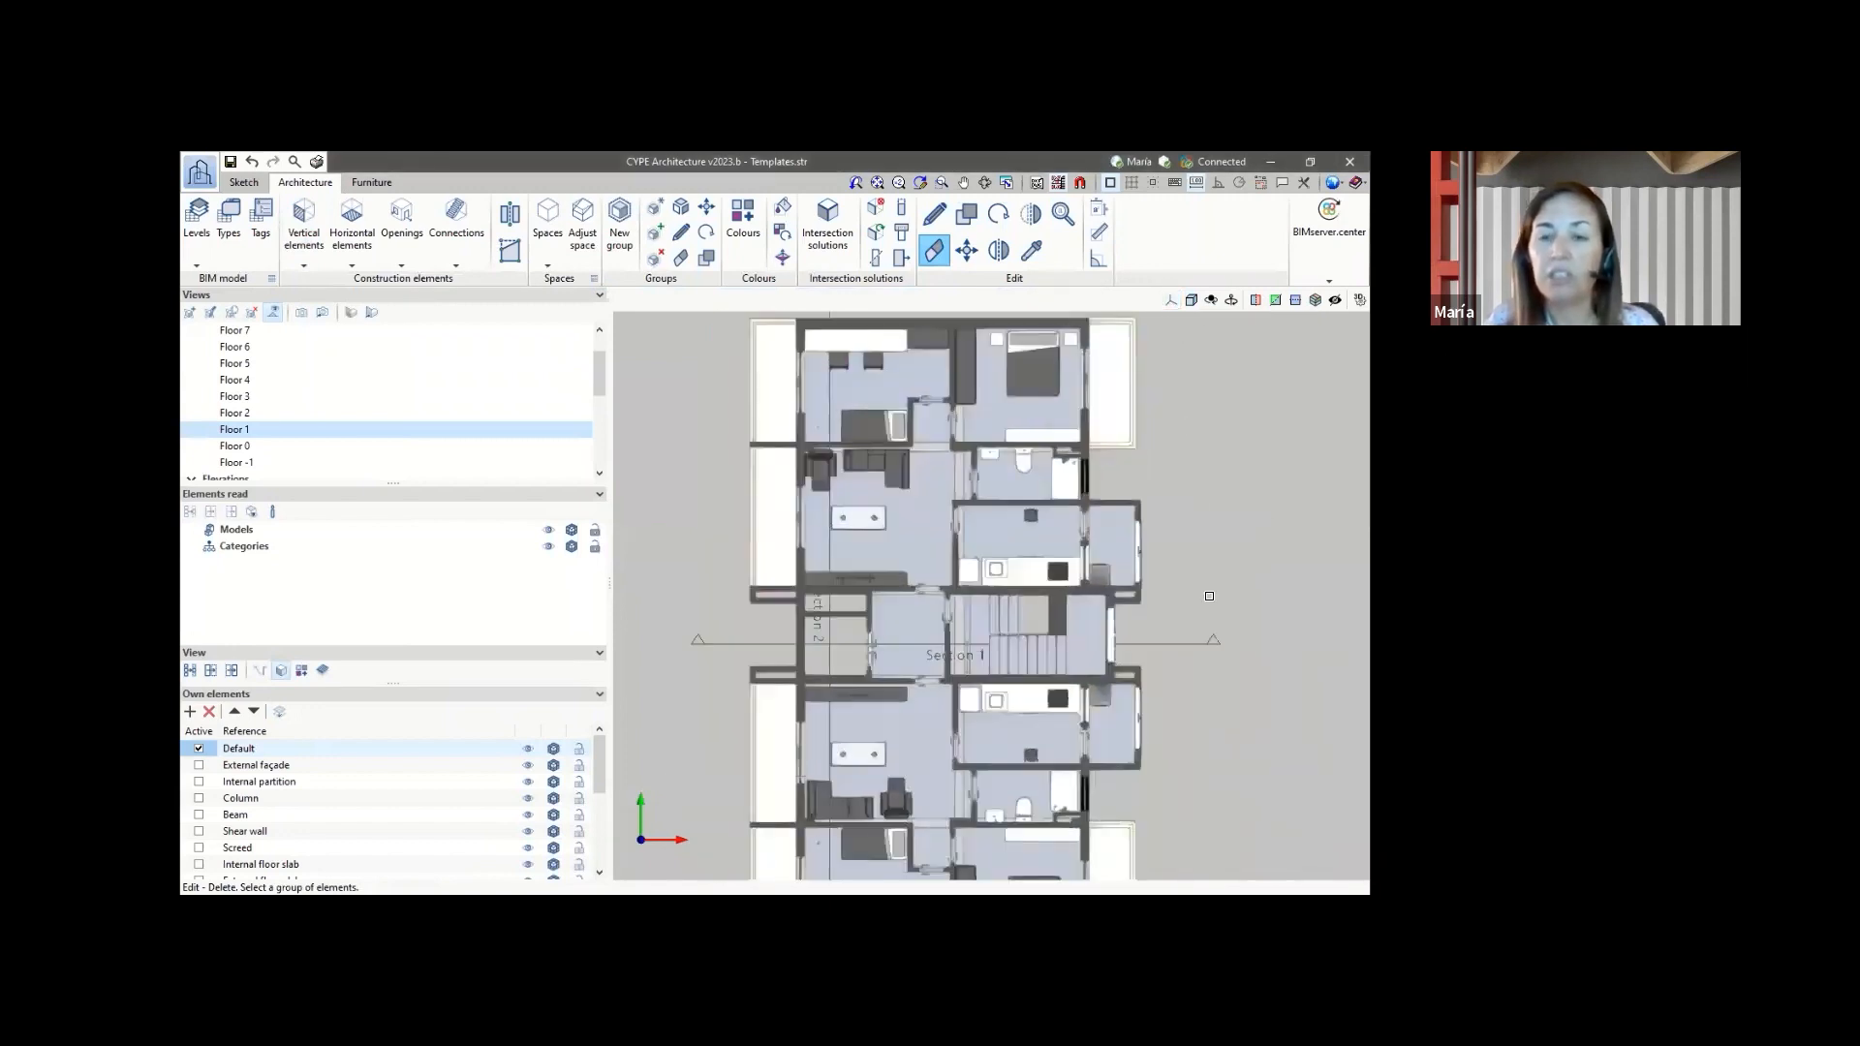
pyautogui.scroll(-2, 1209, 591)
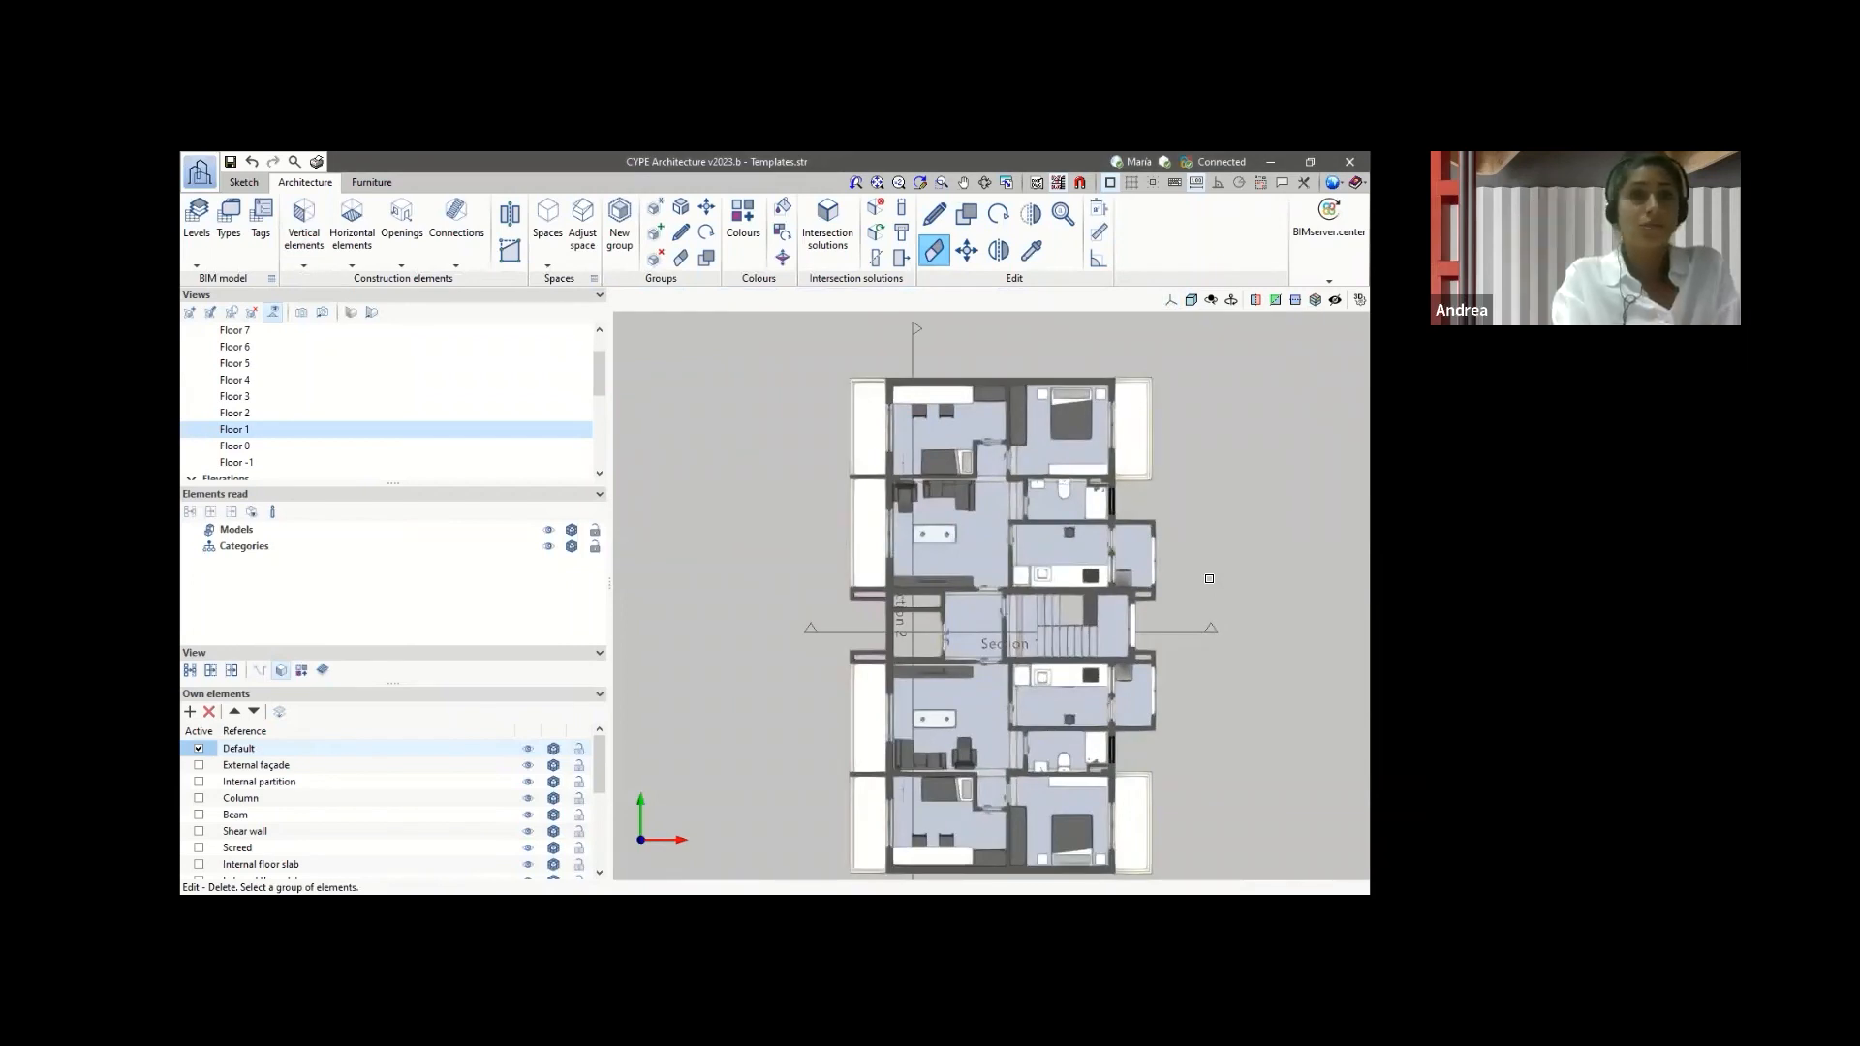
pyautogui.scroll(1, 1188, 483)
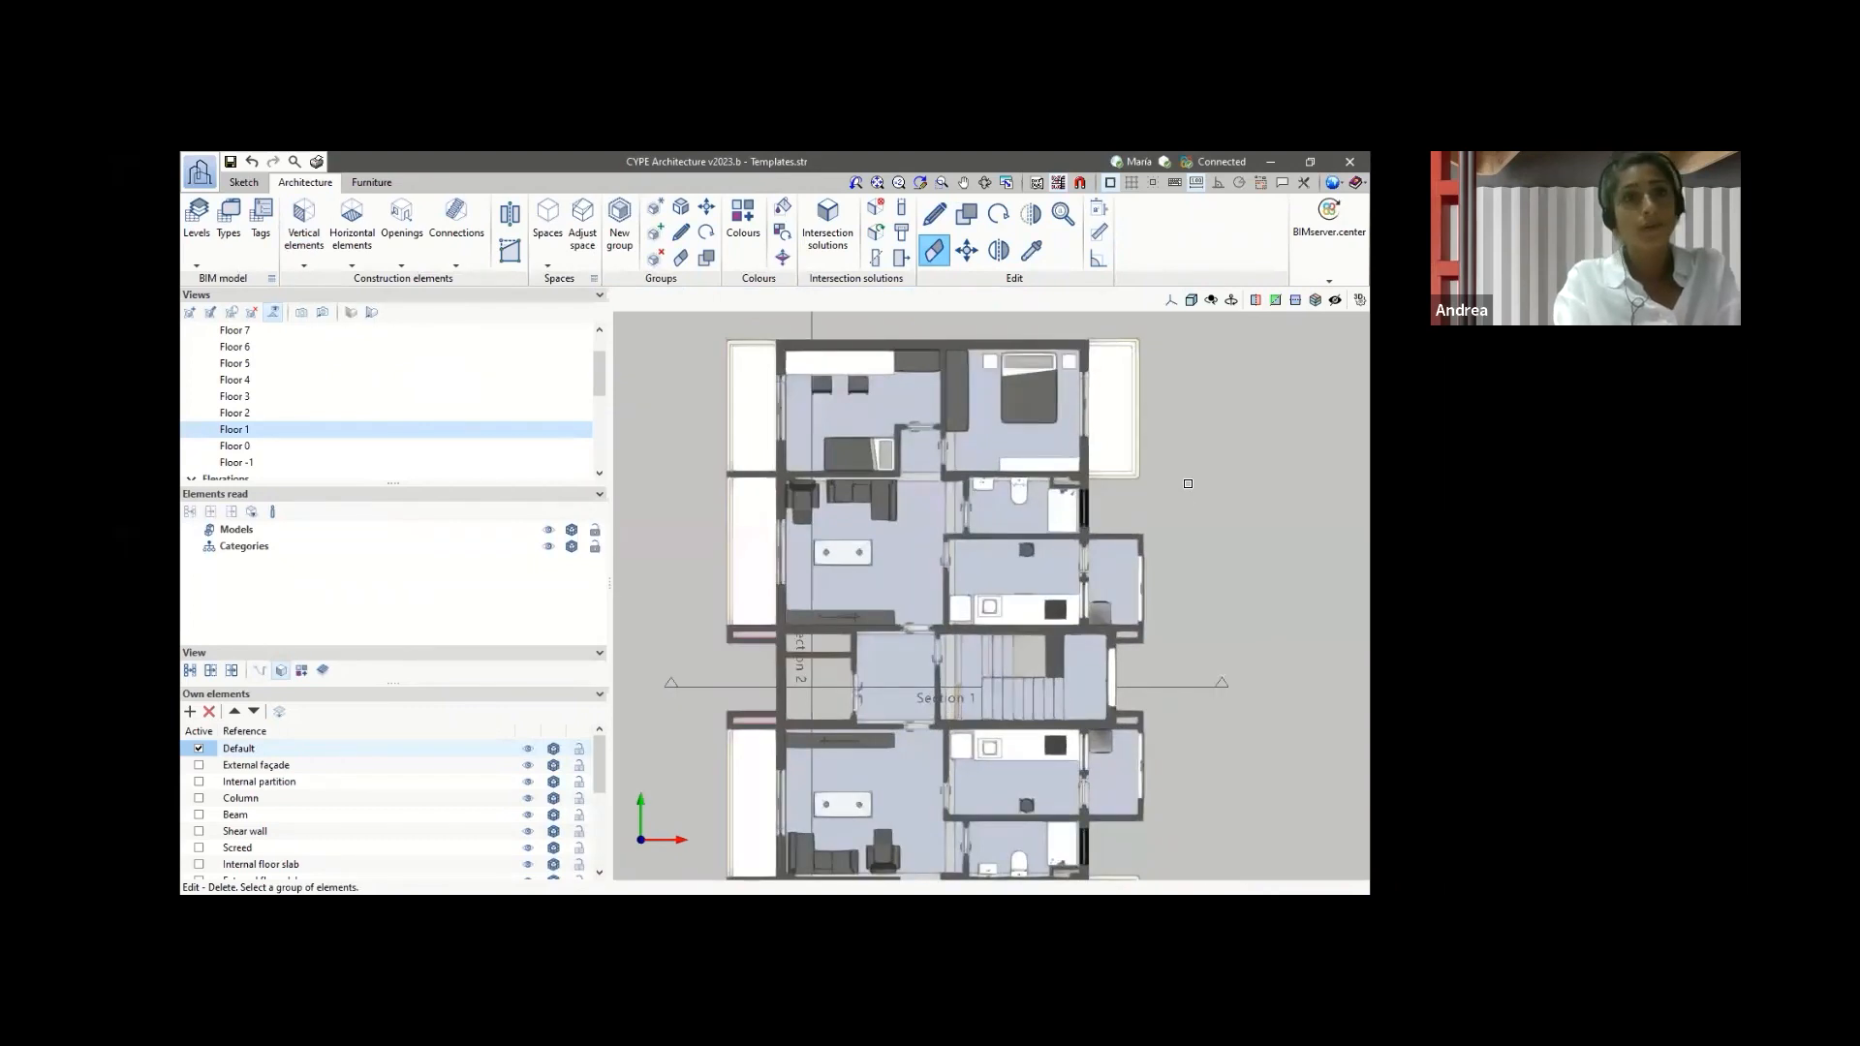
pyautogui.moveTo(1225, 556); pyautogui.dragTo(1243, 658, button='middle')
pyautogui.scroll(1, 1243, 655)
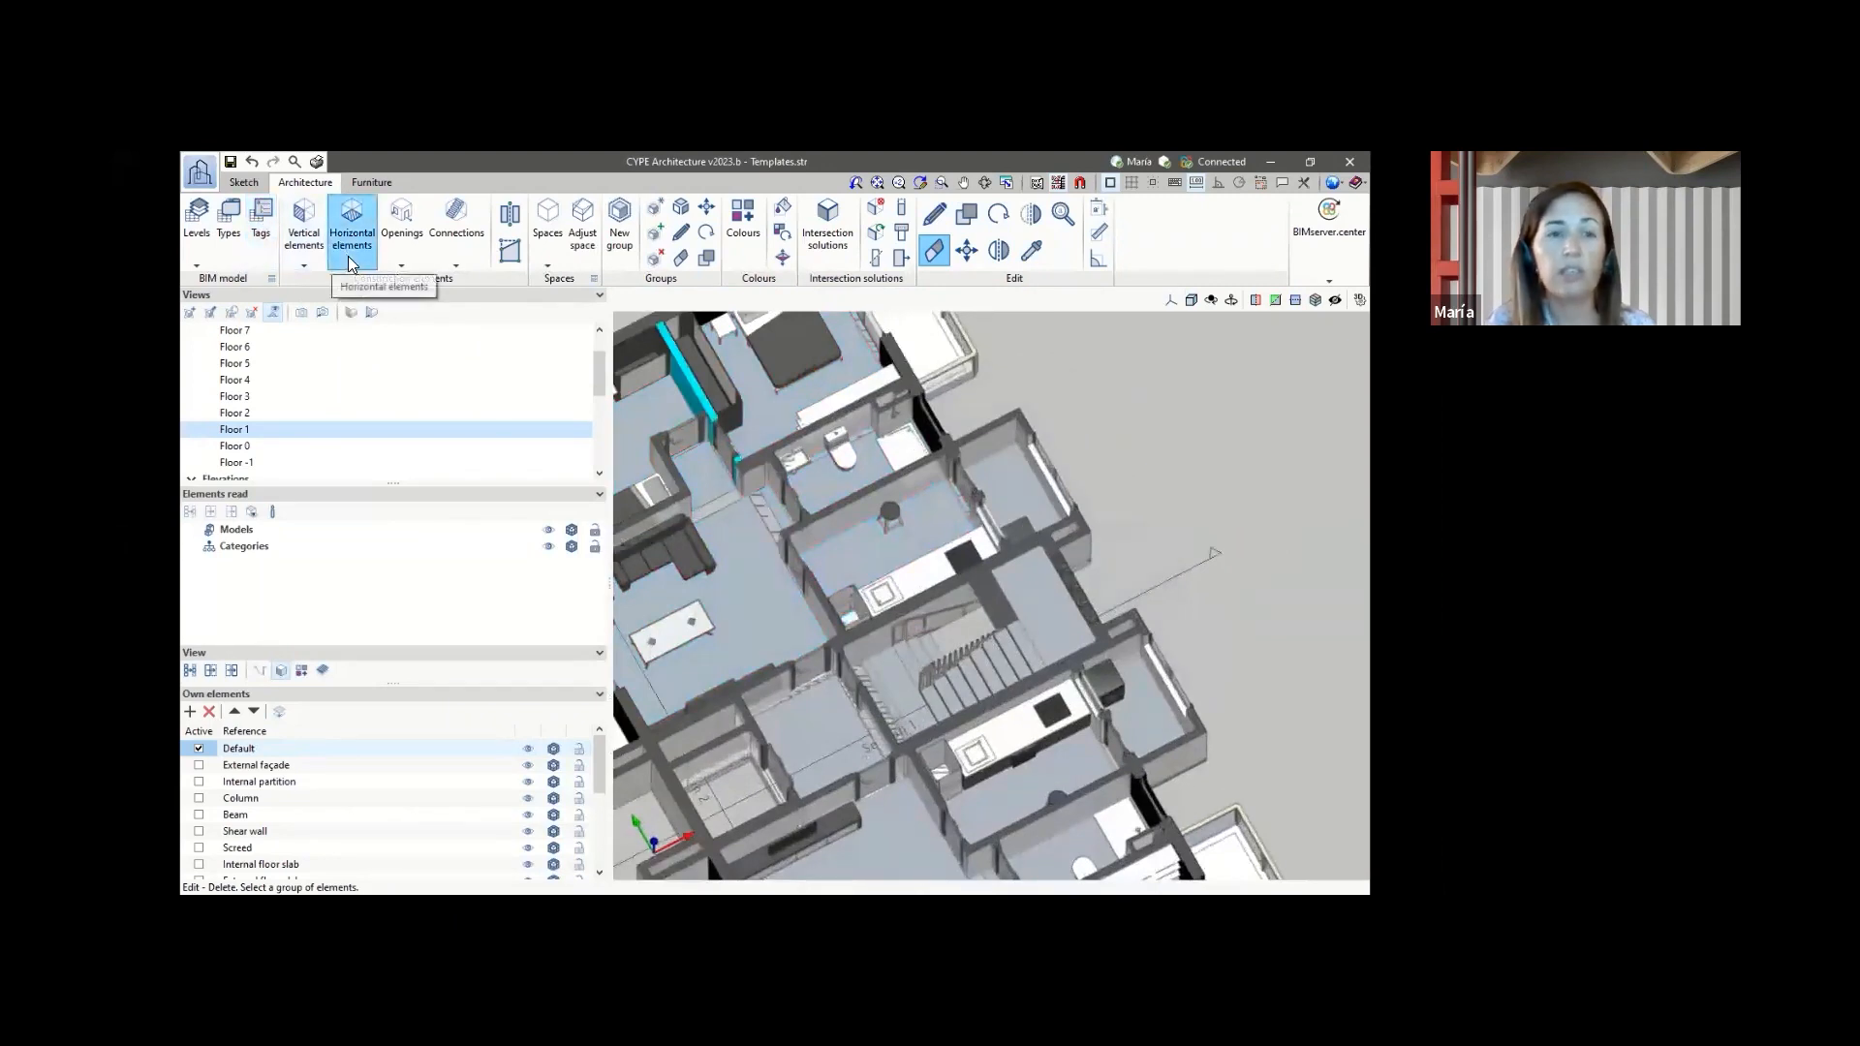
# - Review the tools available for openings and horizontal elements, including the roof tiles and special roof element options
pyautogui.click(403, 253)
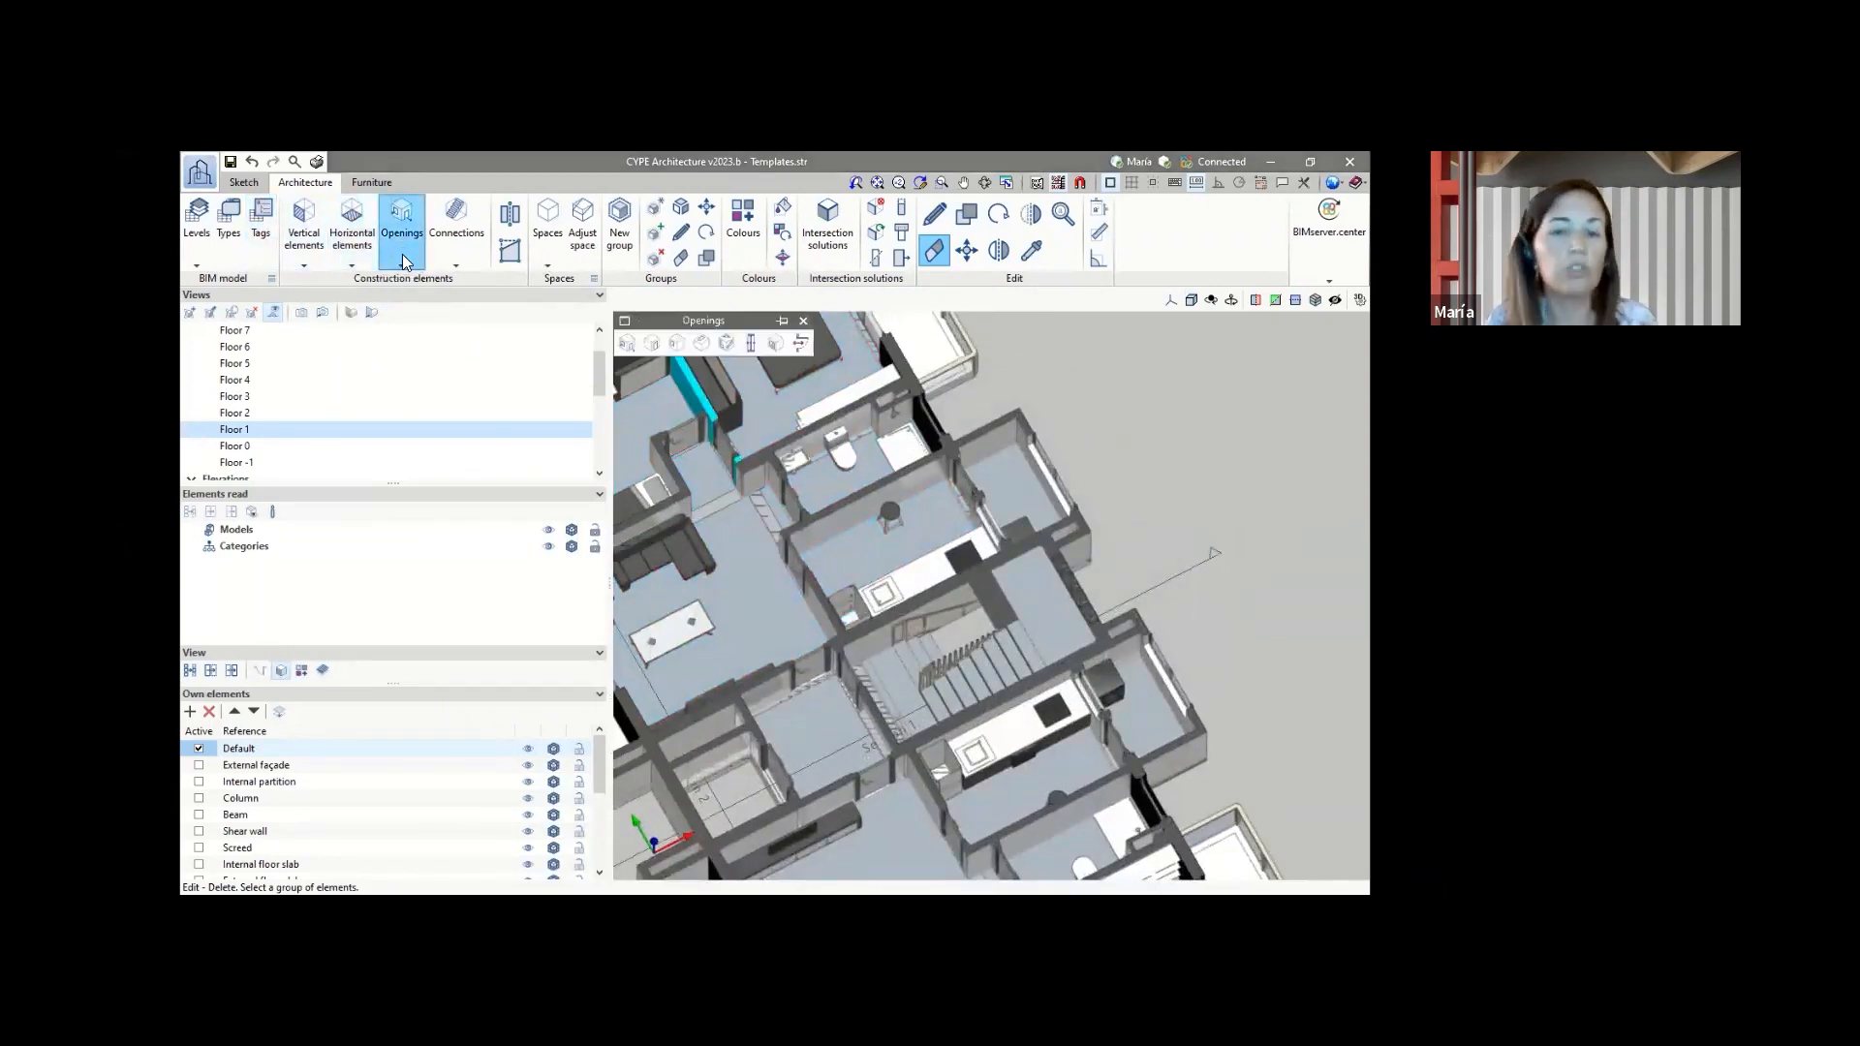
pyautogui.click(353, 257)
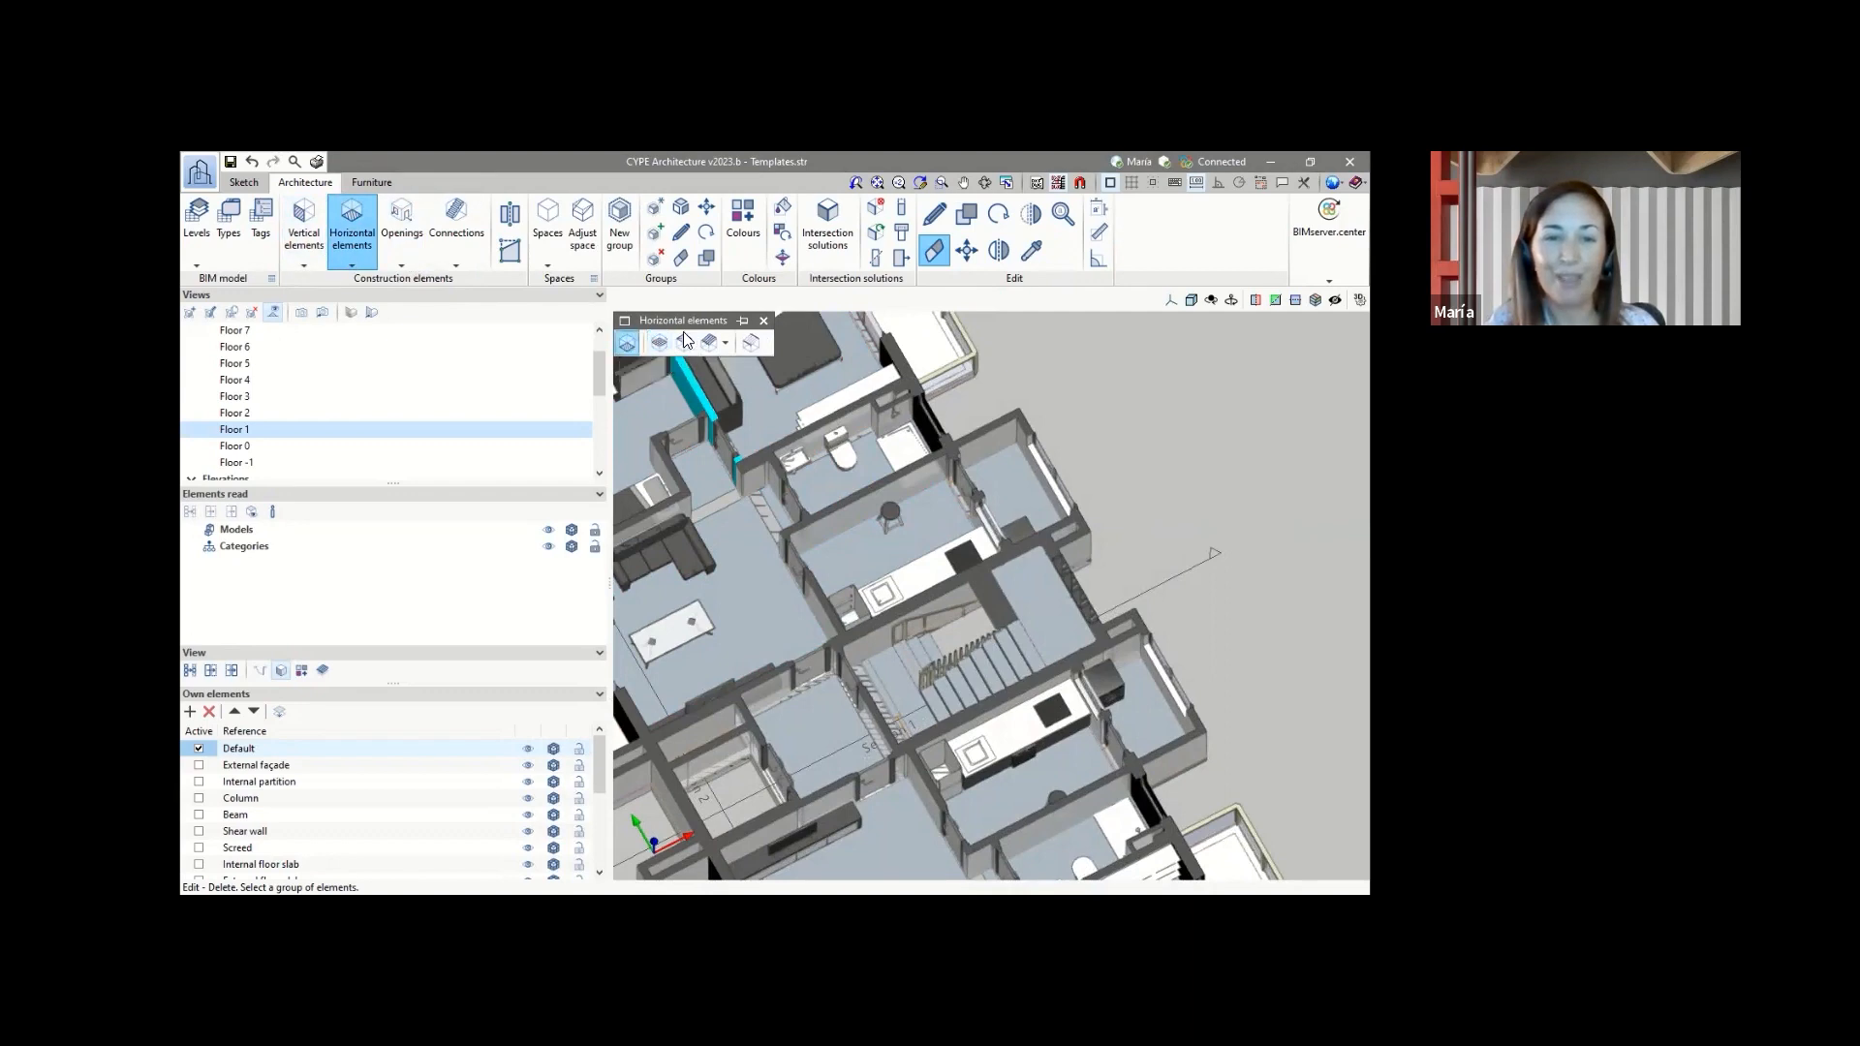
pyautogui.click(727, 343)
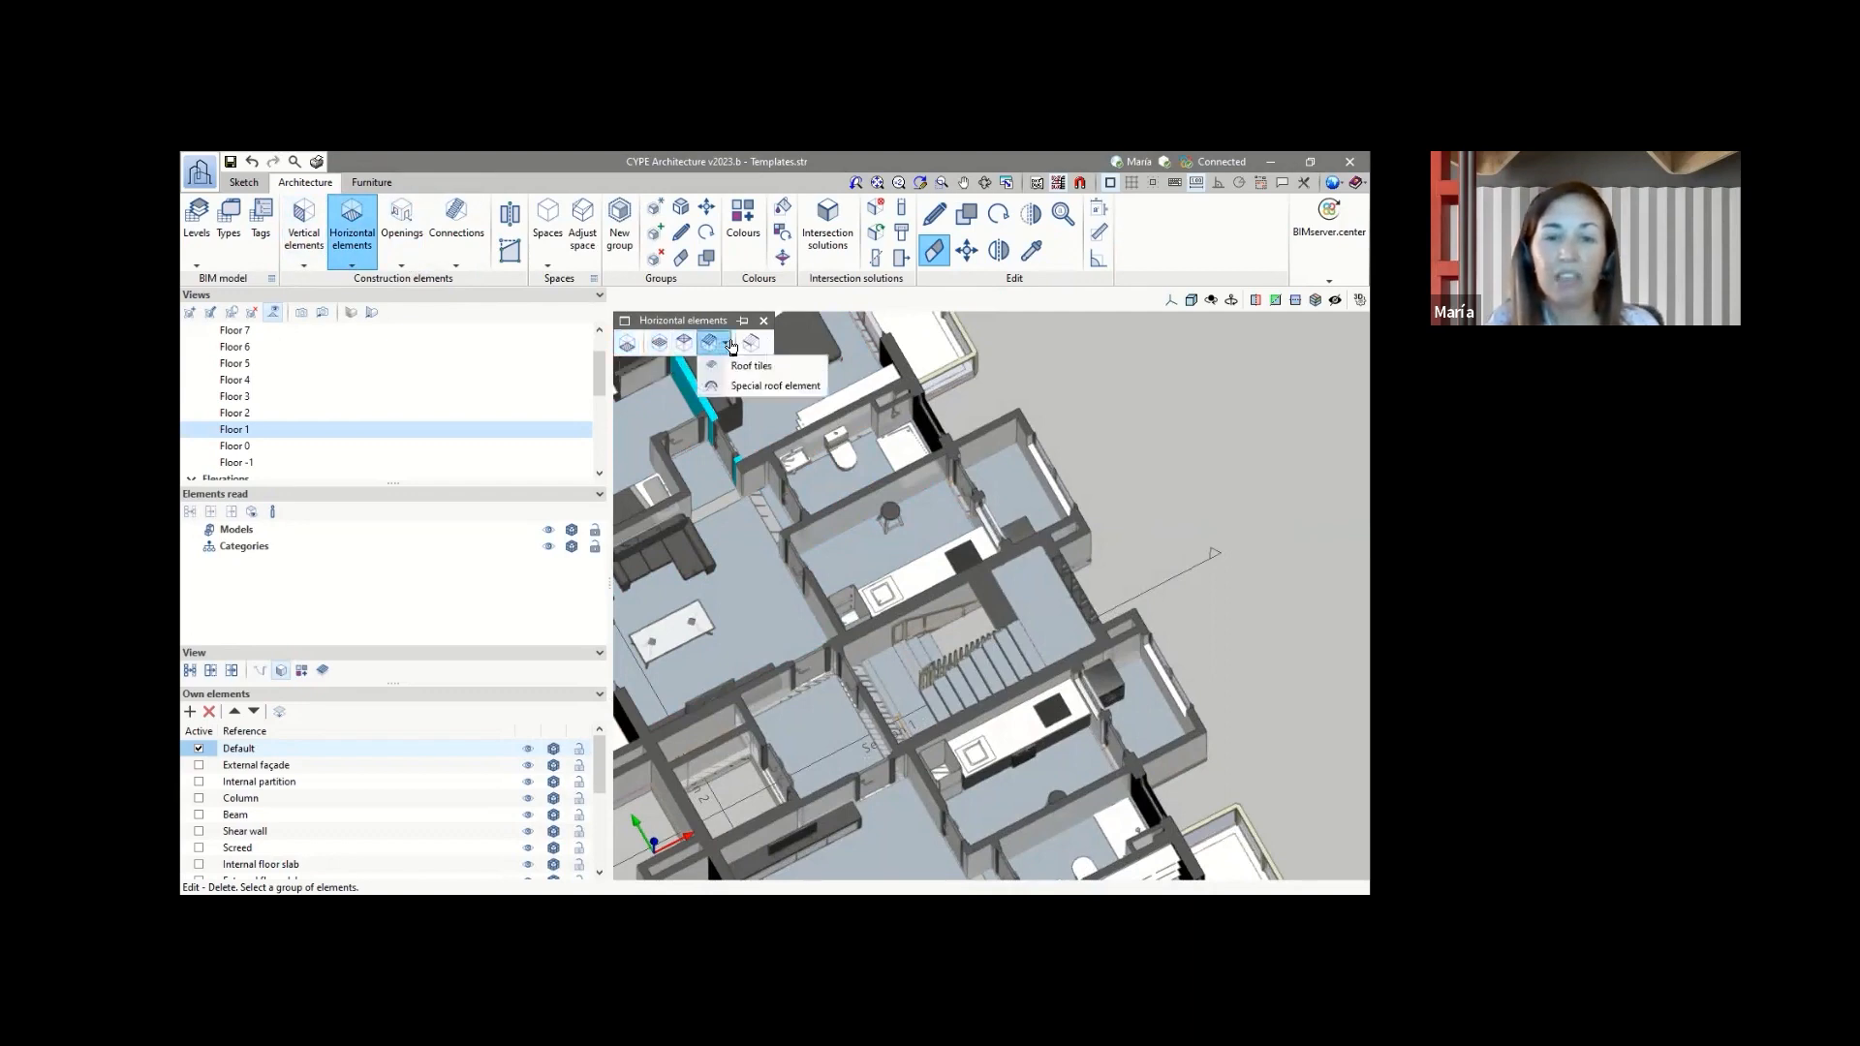
pyautogui.click(1207, 435)
pyautogui.scroll(-1, 1207, 435)
pyautogui.scroll(-2, 1207, 434)
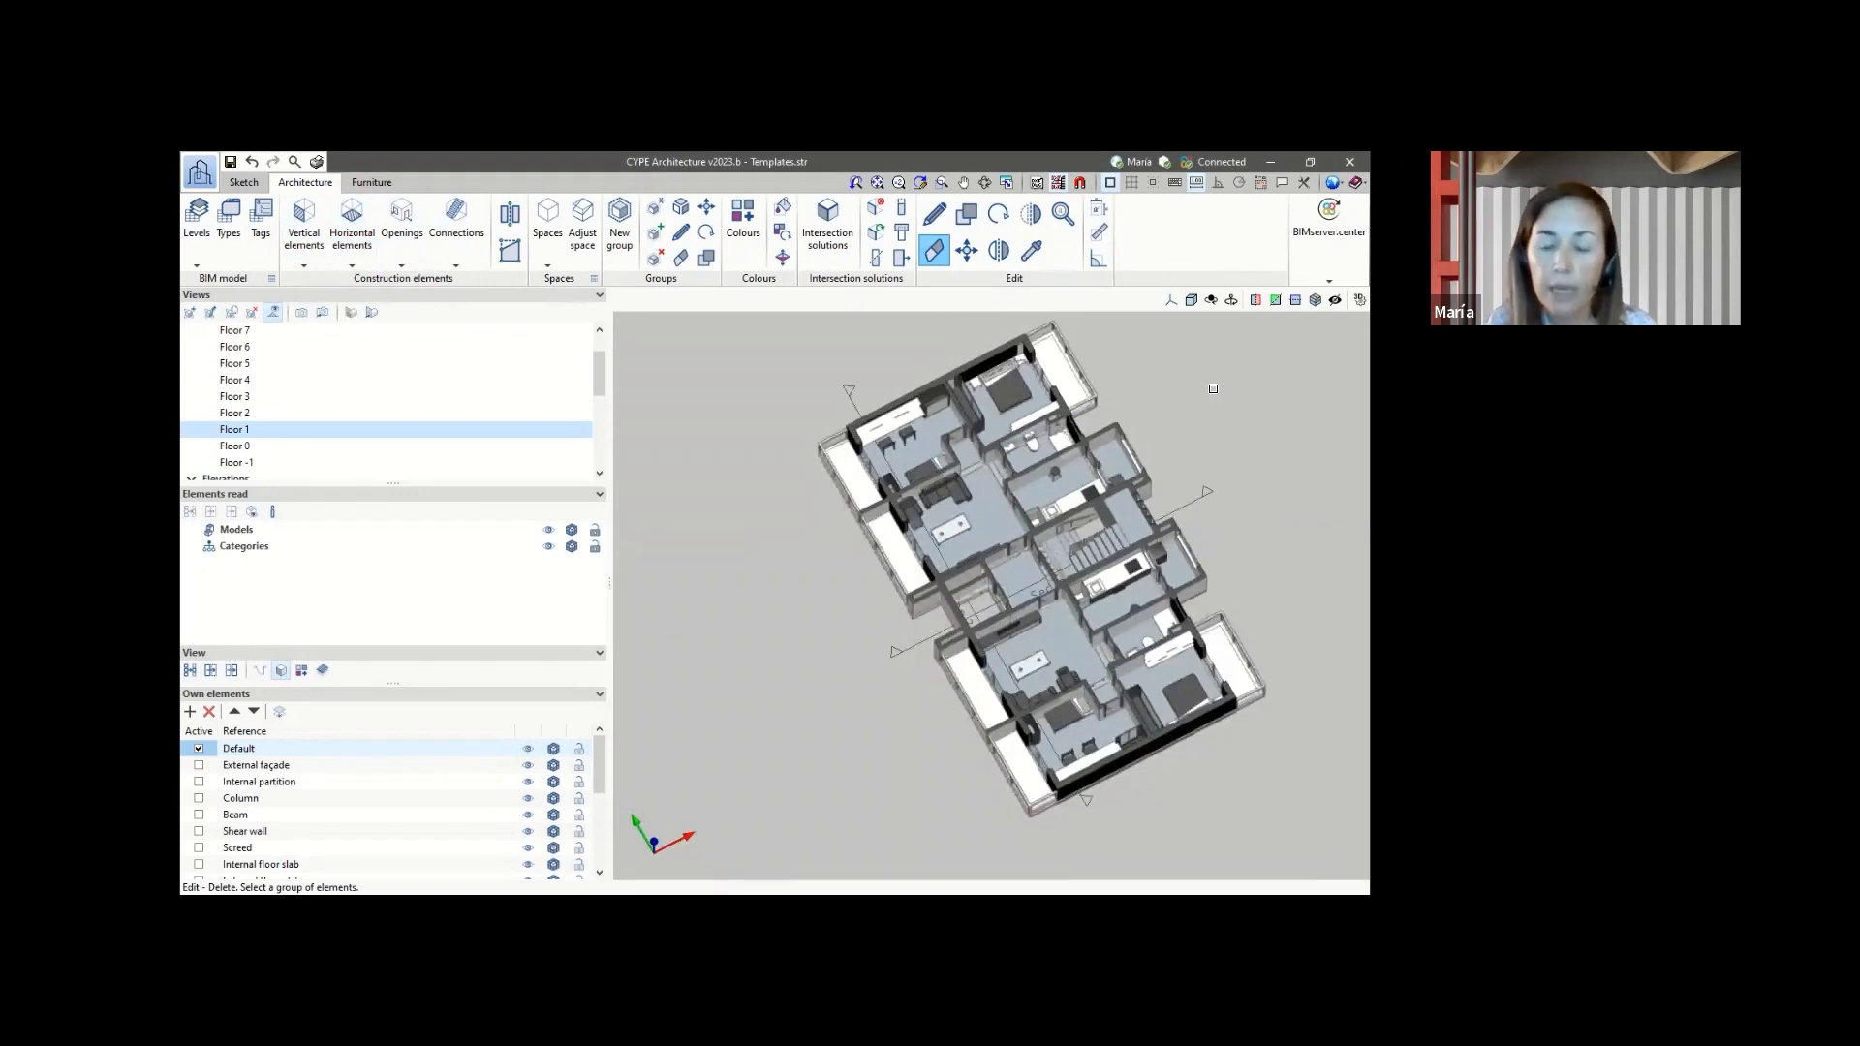
pyautogui.scroll(1, 1213, 389)
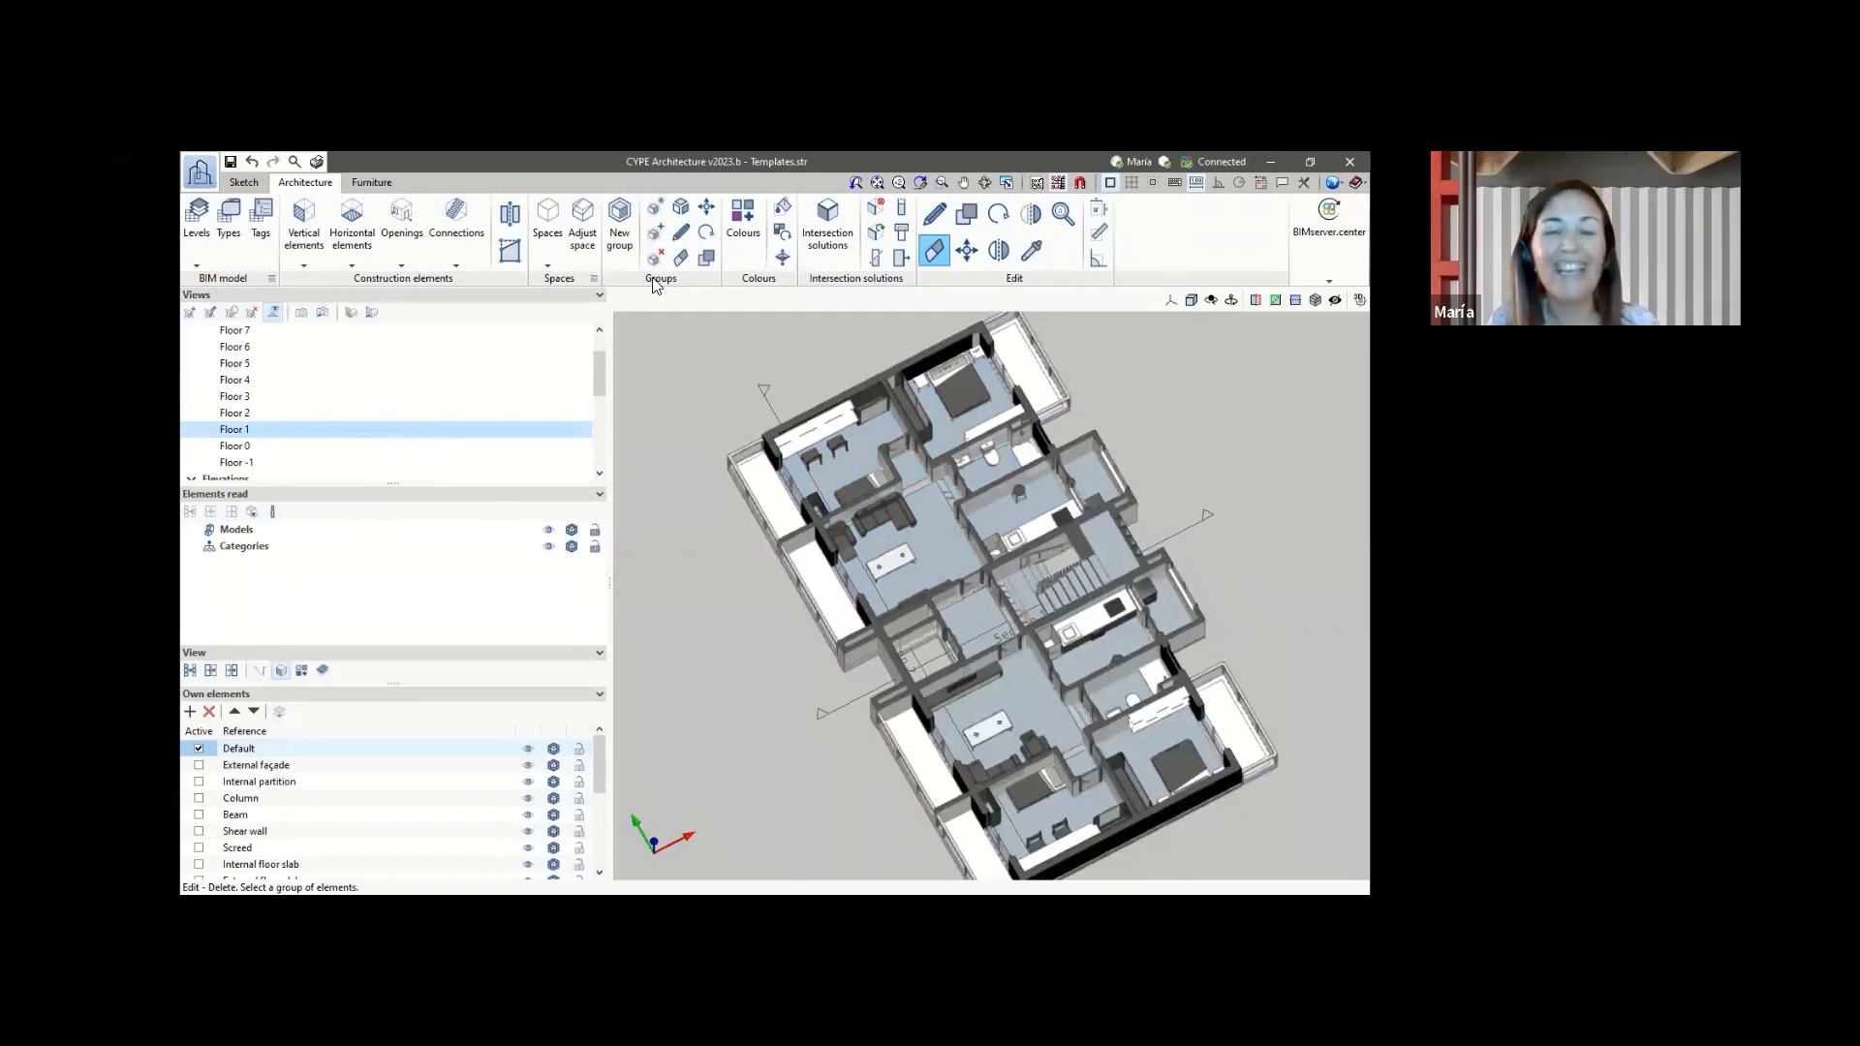
pyautogui.scroll(3, 791, 367)
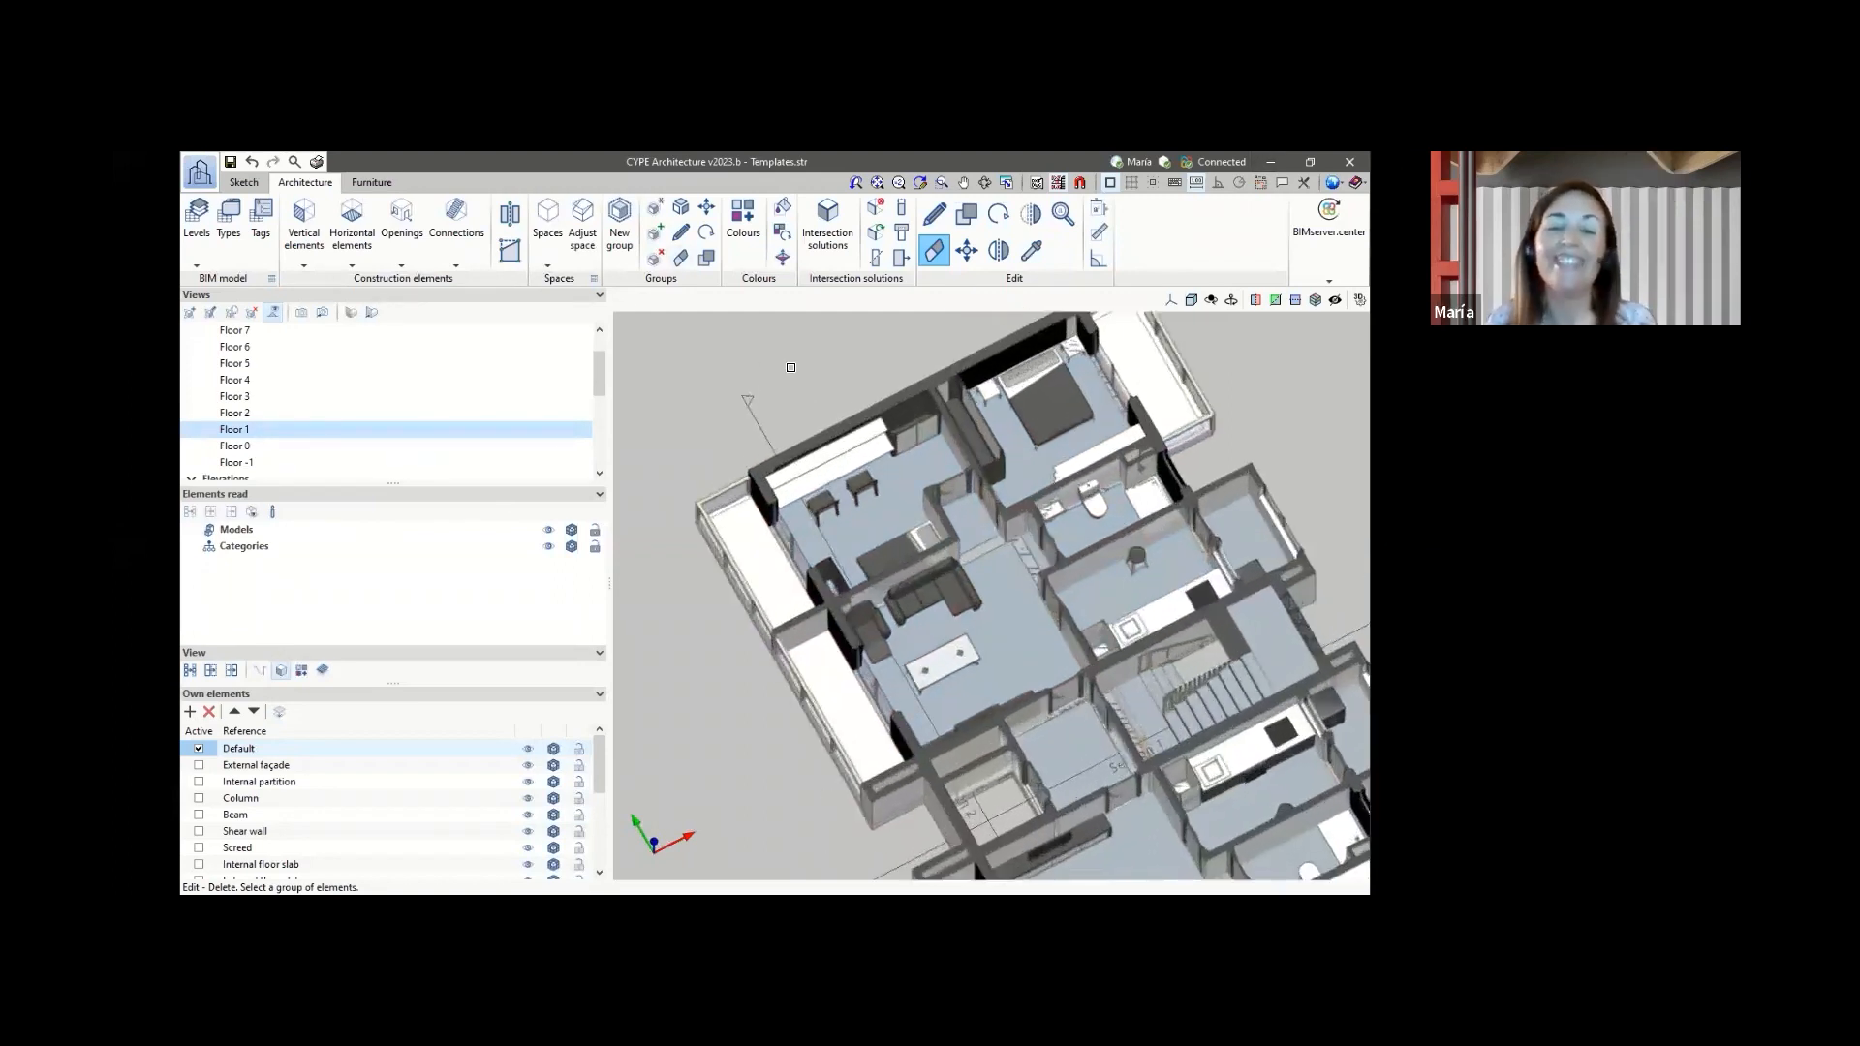
pyautogui.scroll(-4, 790, 367)
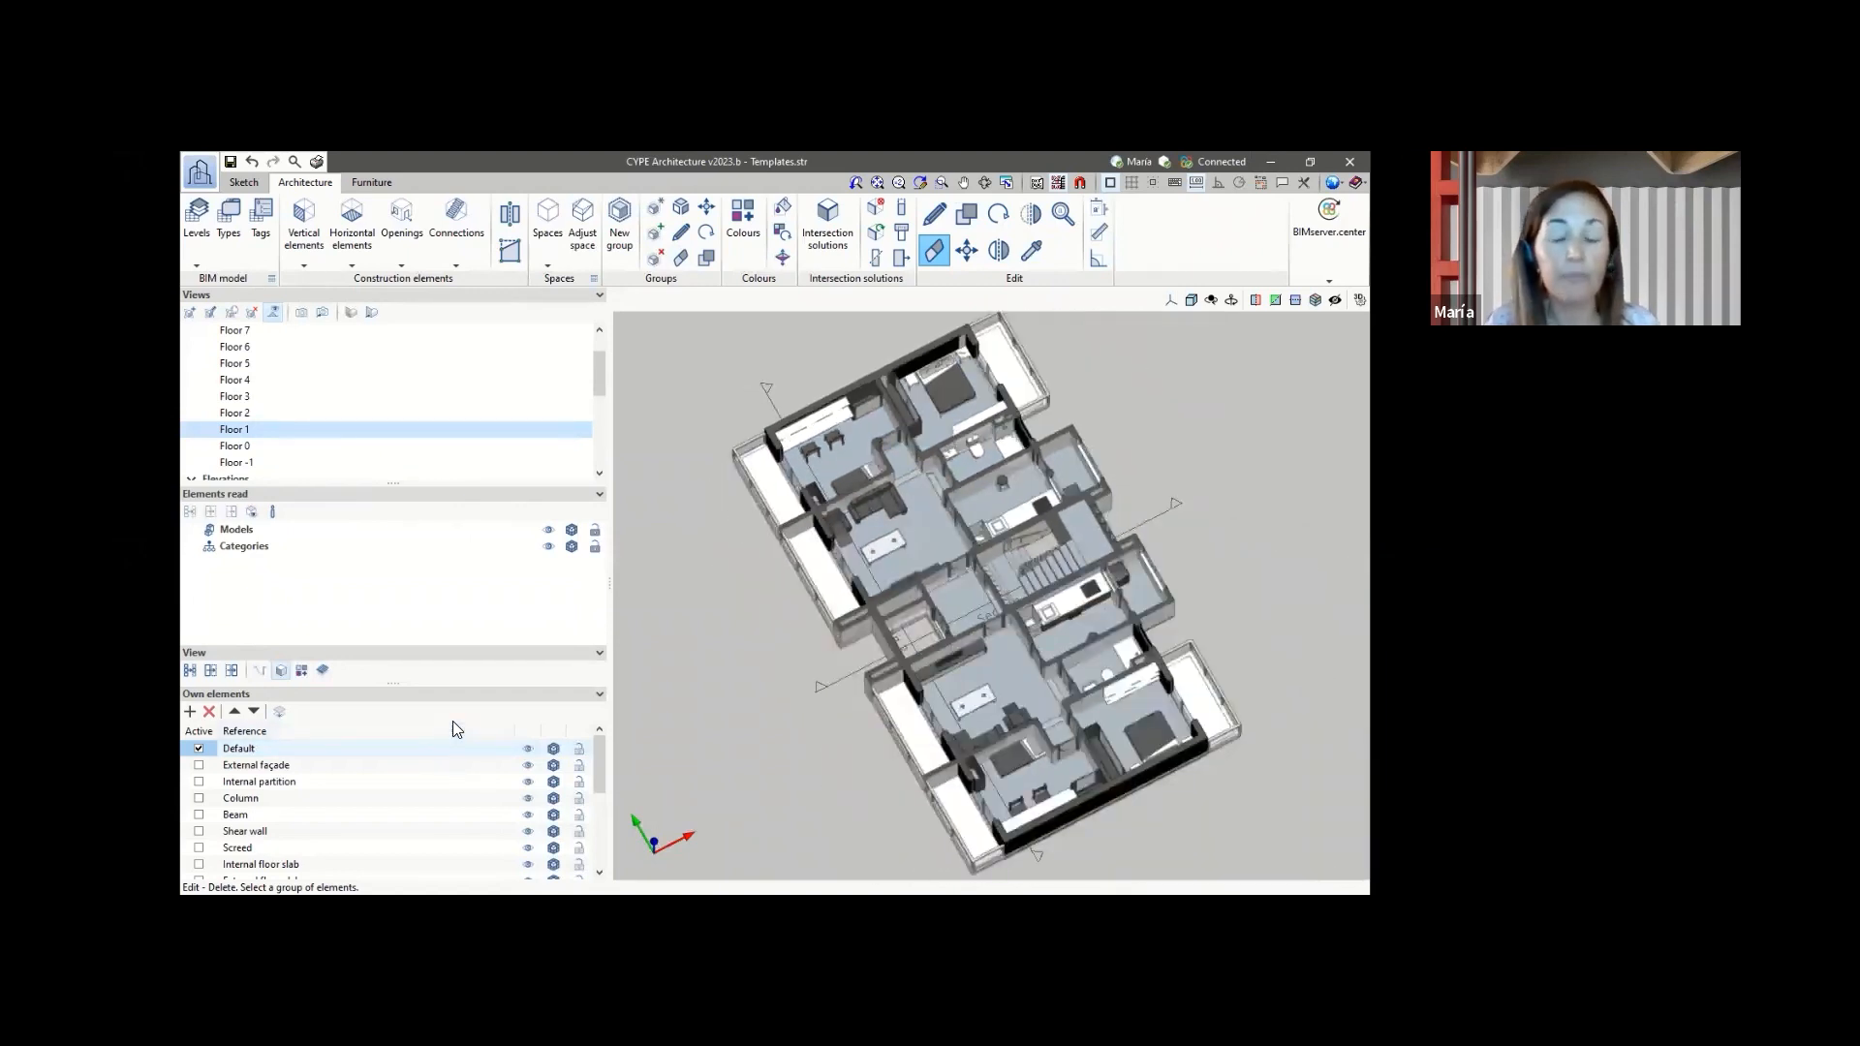
# - Hide all own element groups except the active Default and return the Floor 1 template drawing to plan orientation
pyautogui.rightClick(533, 740)
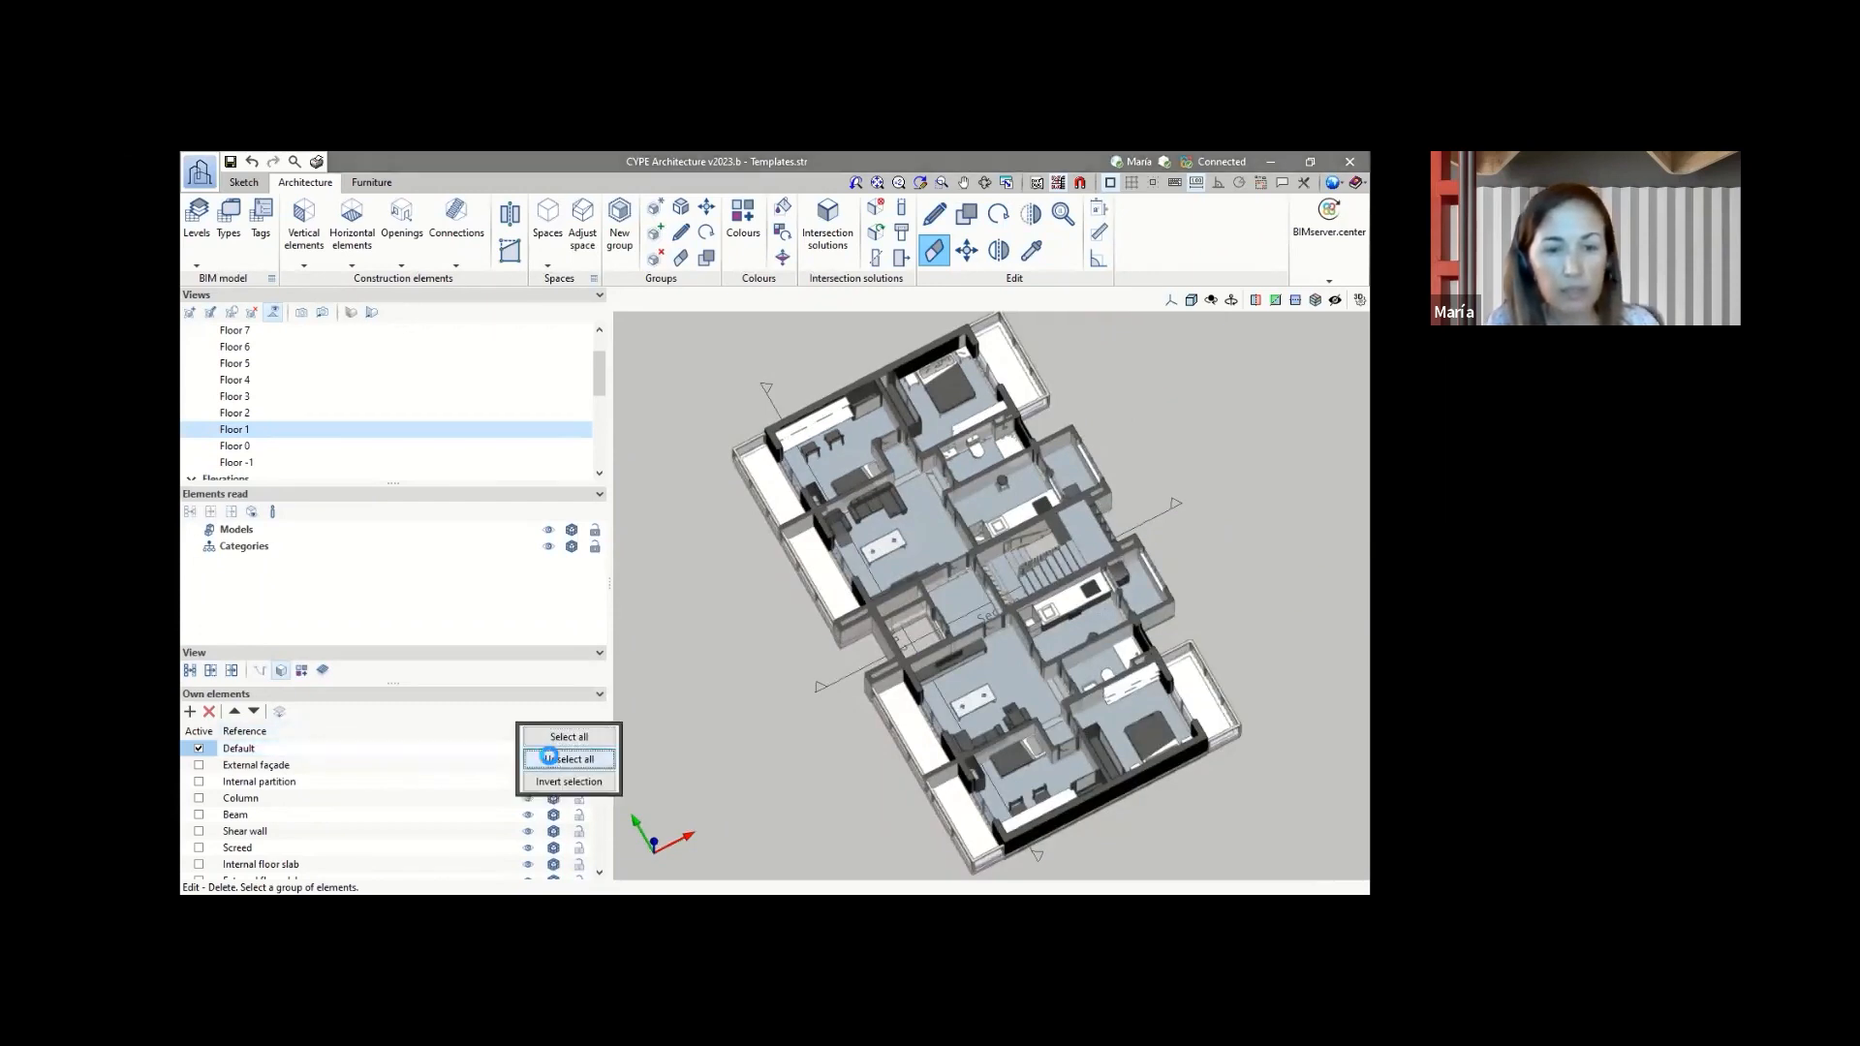
pyautogui.click(566, 759)
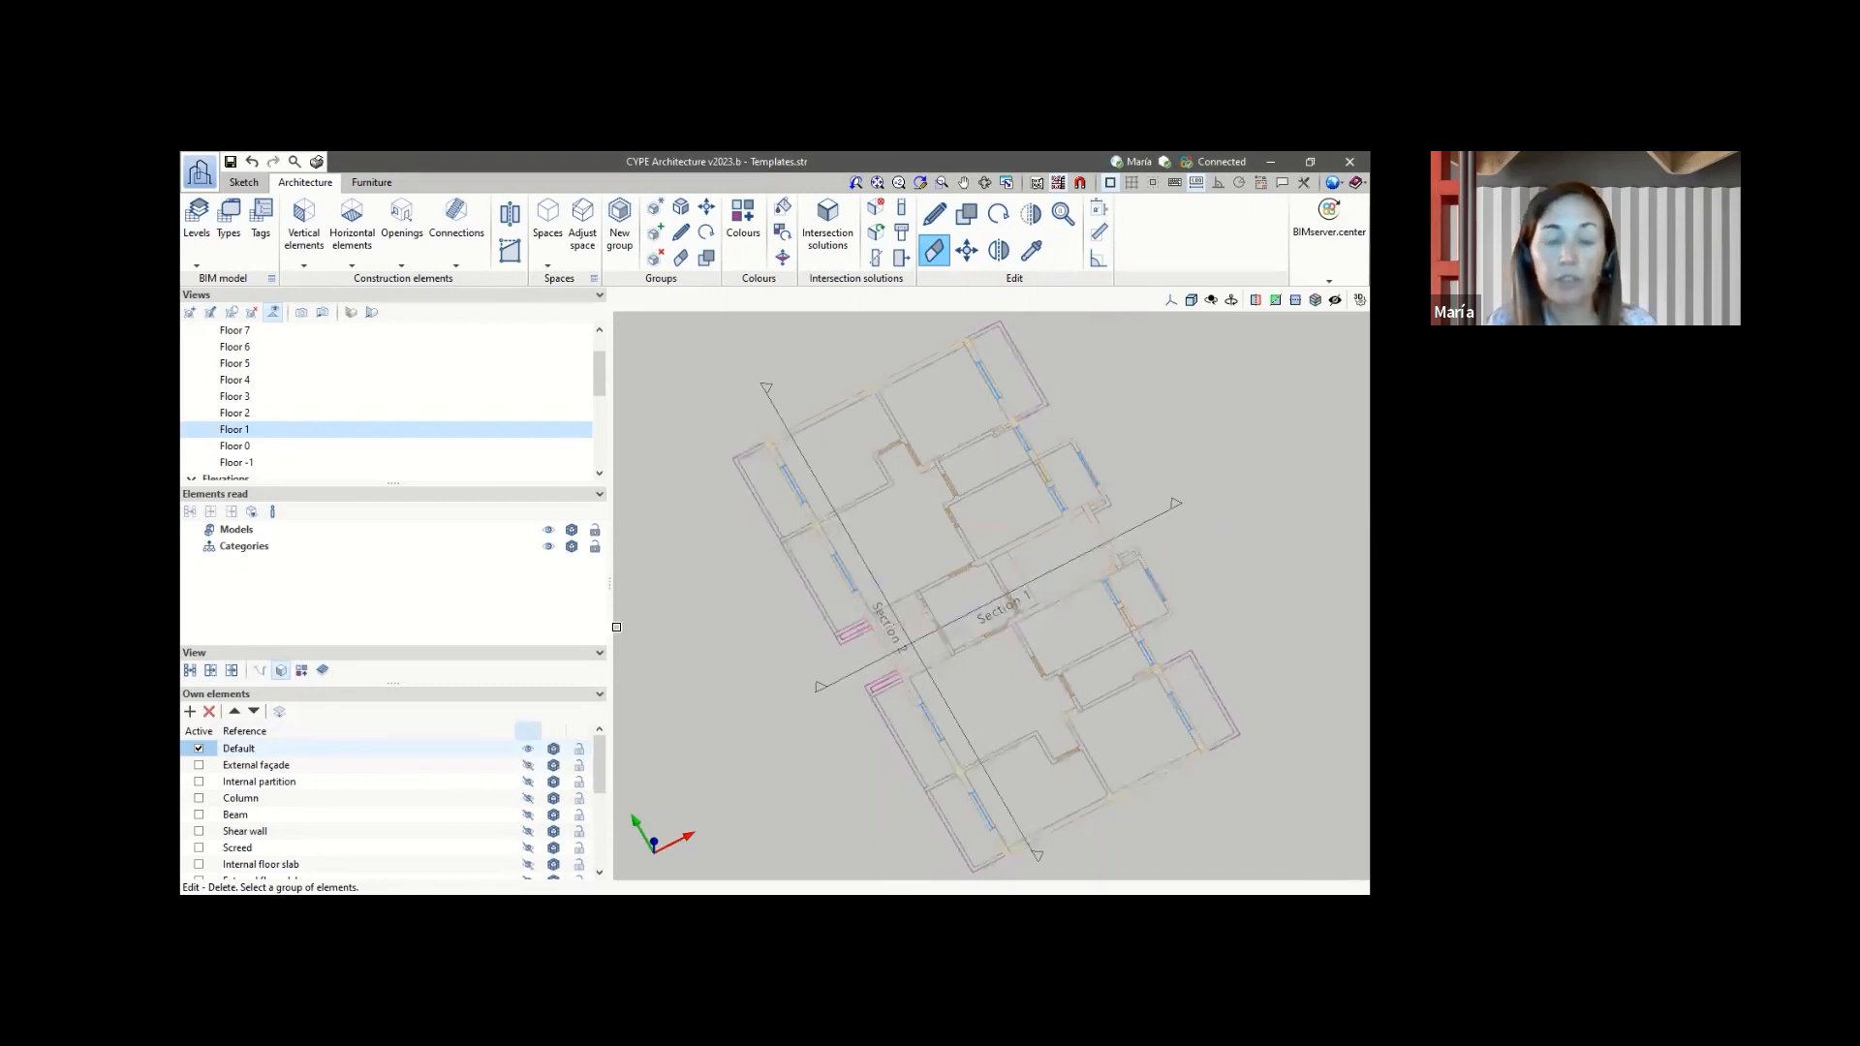
pyautogui.click(1171, 301)
pyautogui.click(1209, 326)
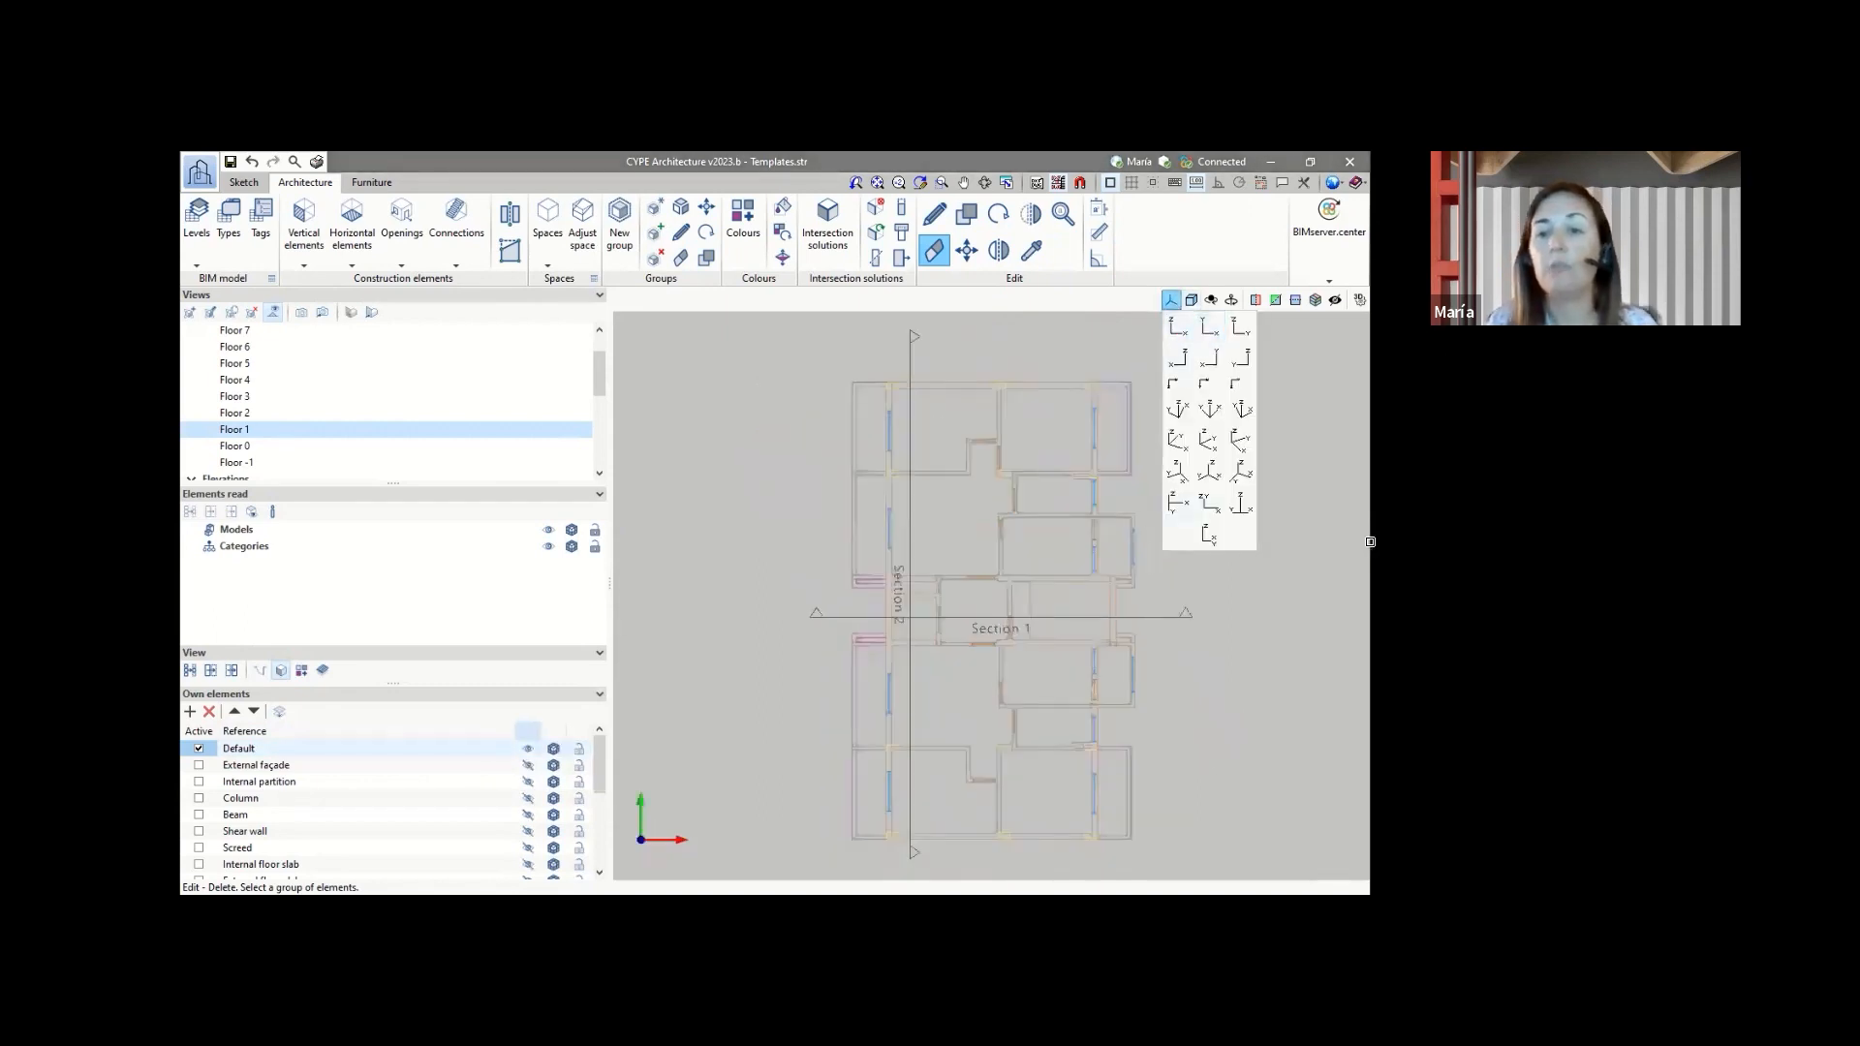
pyautogui.click(1178, 385)
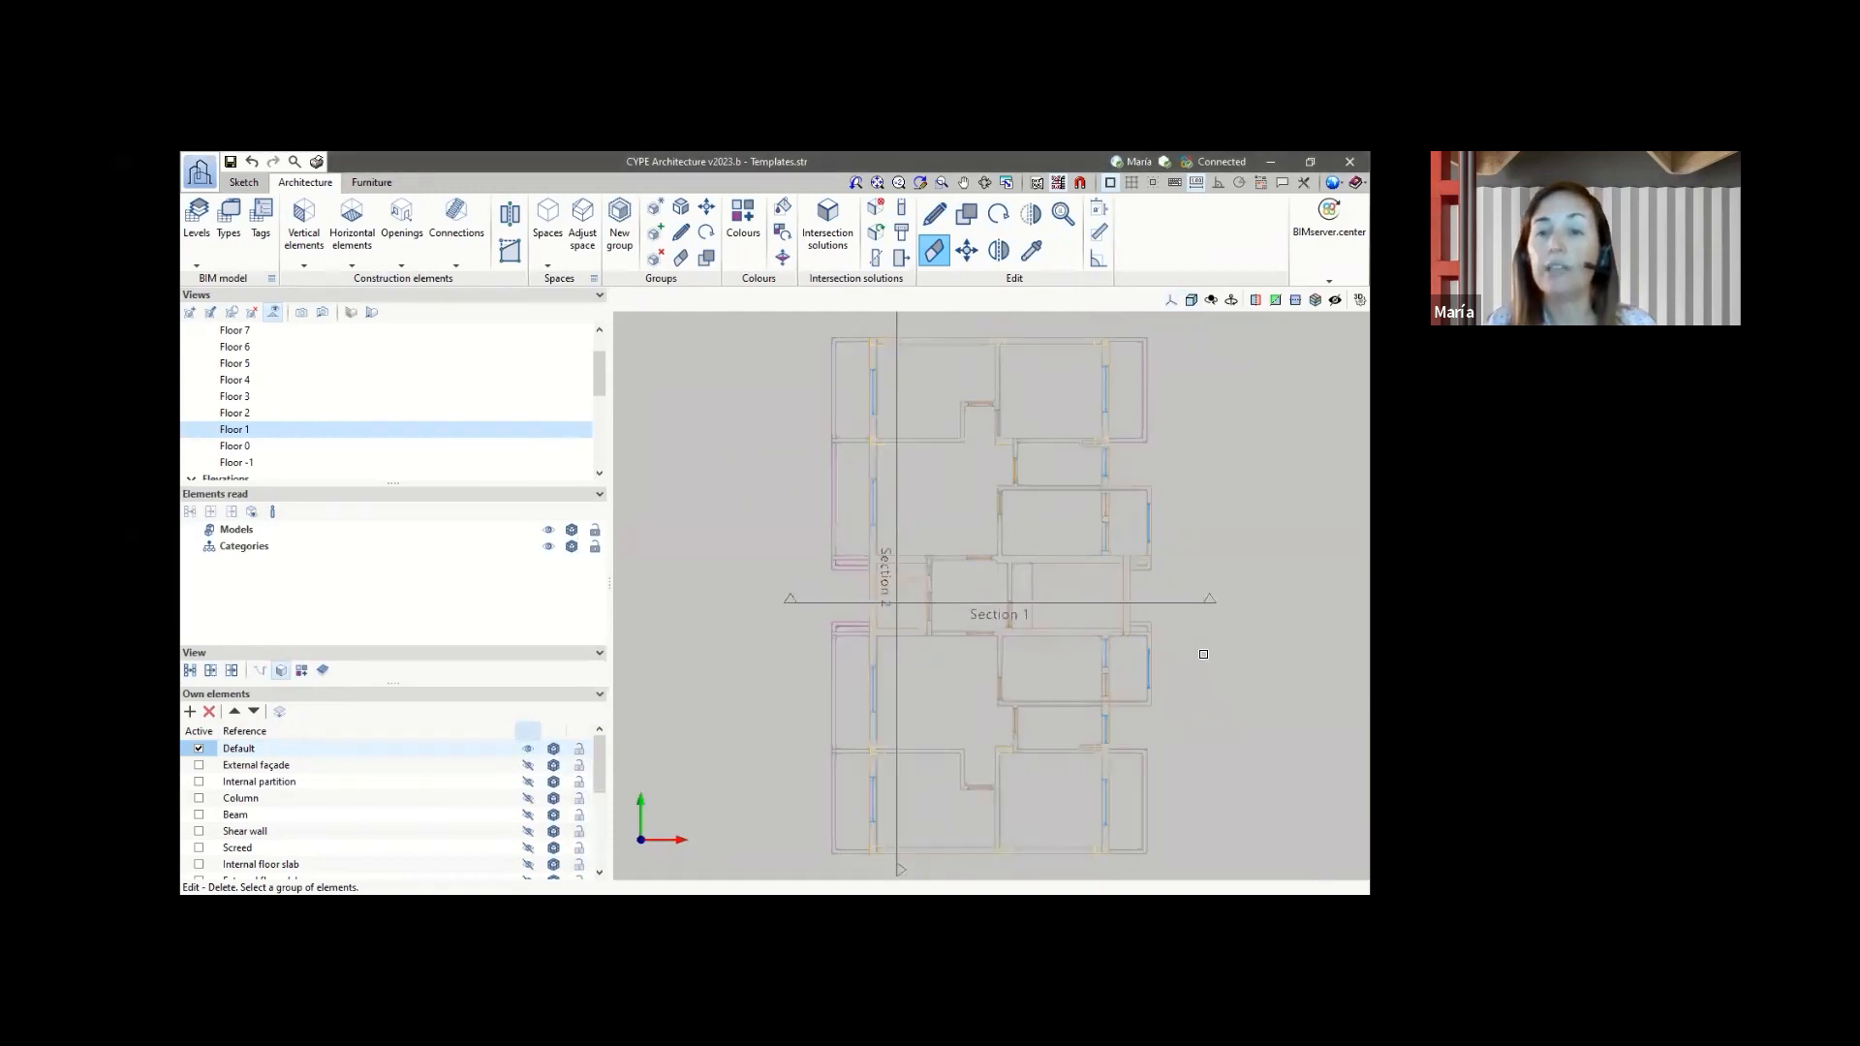
# - Activate the template object snaps, with Endpoint and Intersection enabled, for the Floor 1 drawing
pyautogui.scroll(-2, 1204, 654)
pyautogui.scroll(2, 1176, 457)
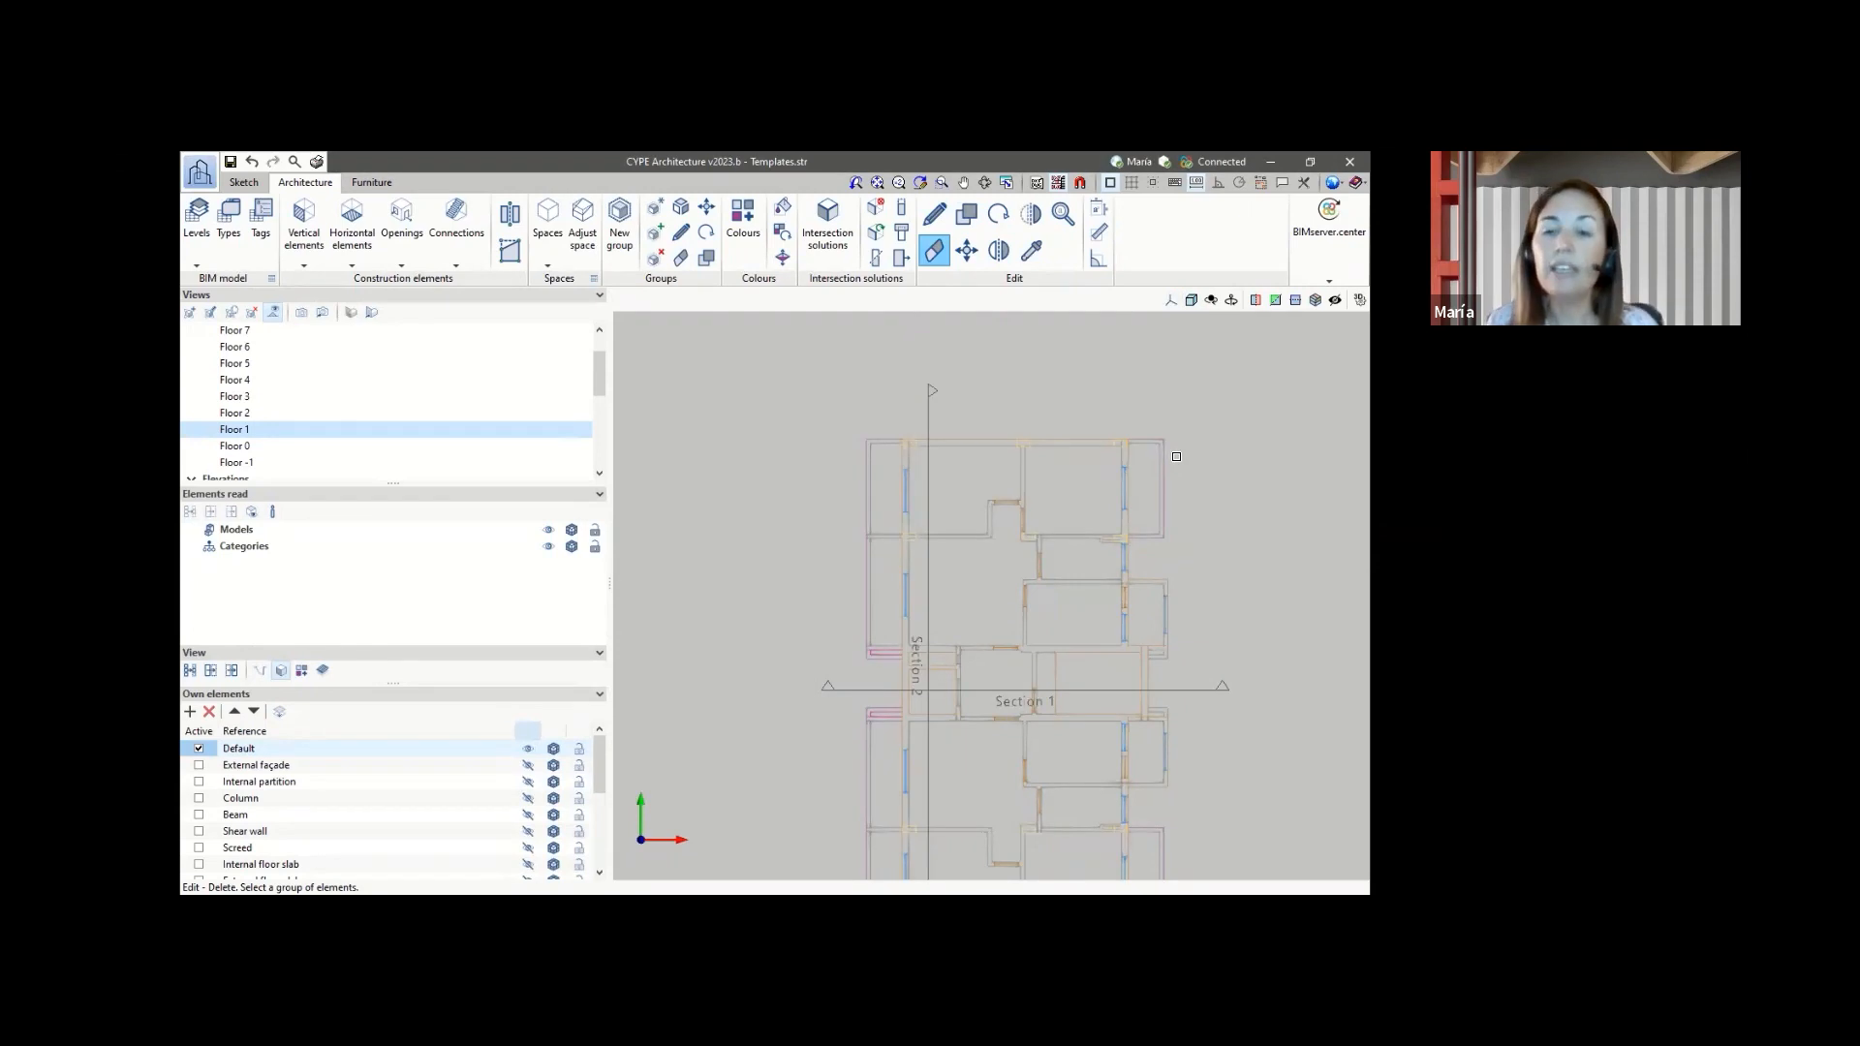
pyautogui.scroll(1, 1193, 438)
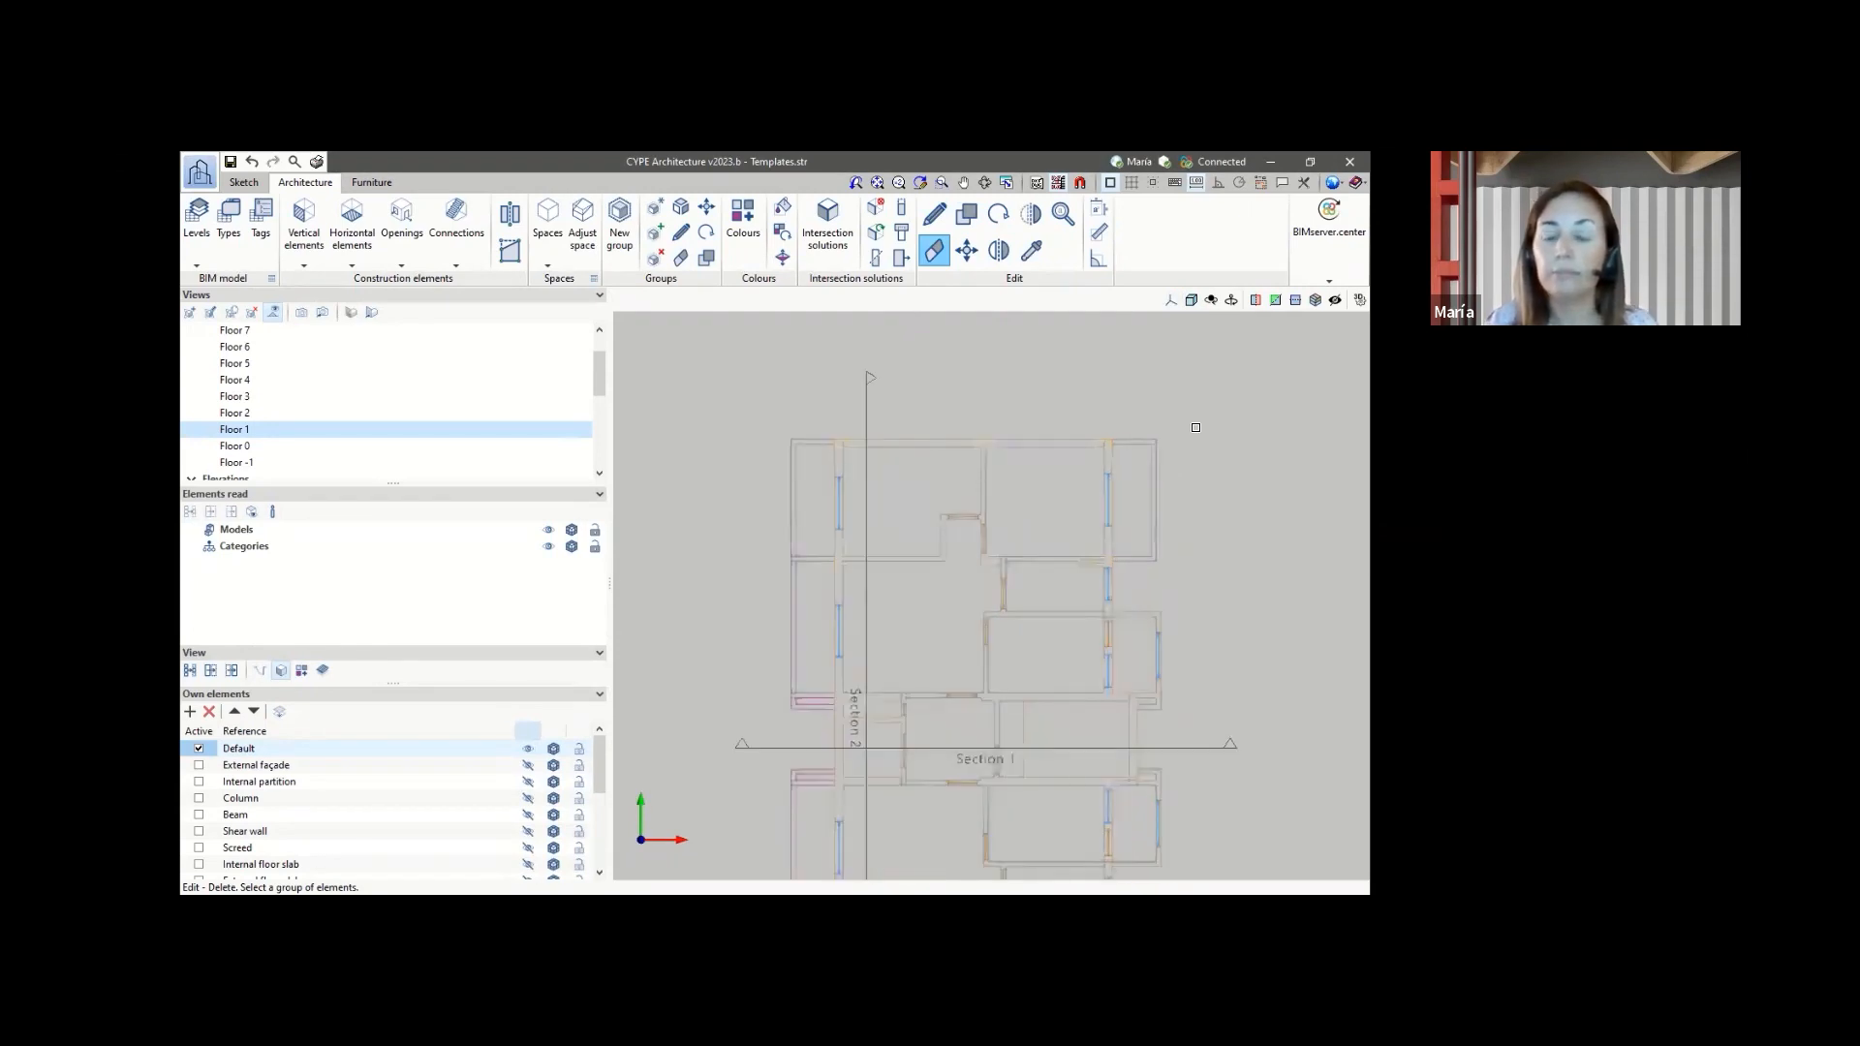
pyautogui.scroll(1, 1195, 427)
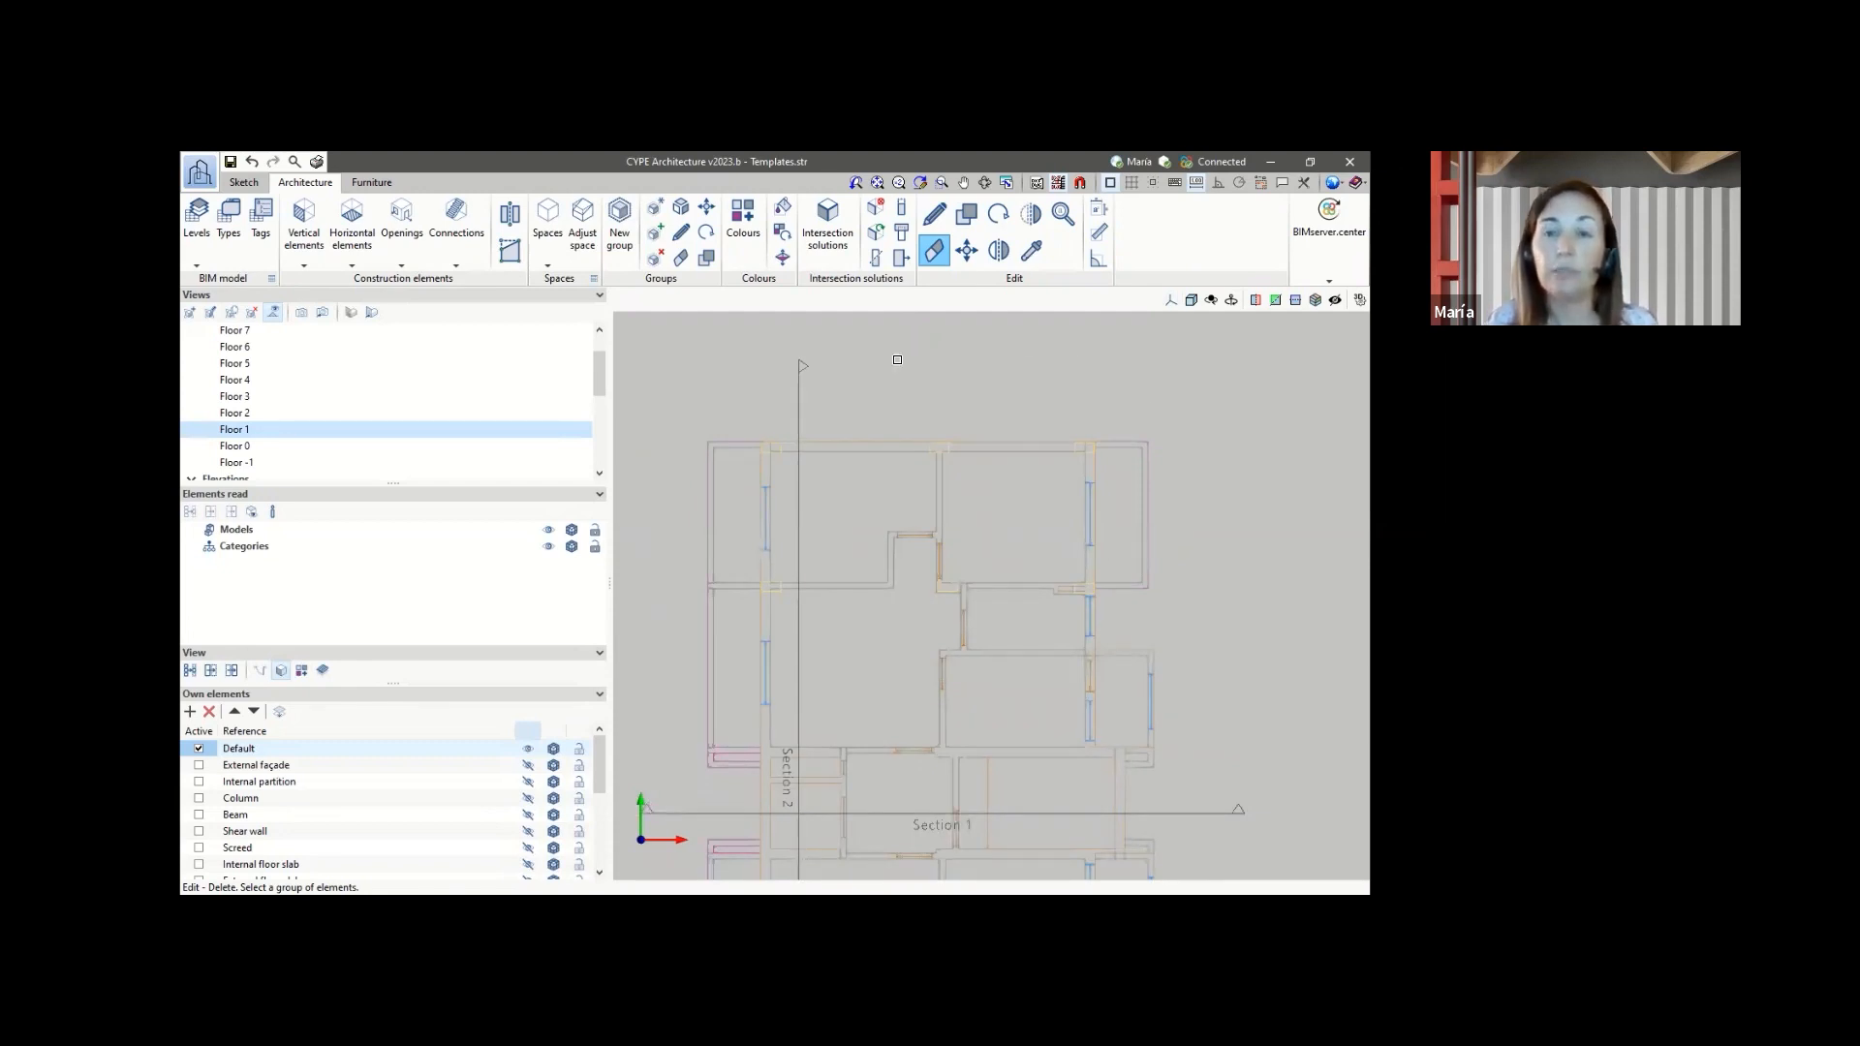
pyautogui.click(1081, 189)
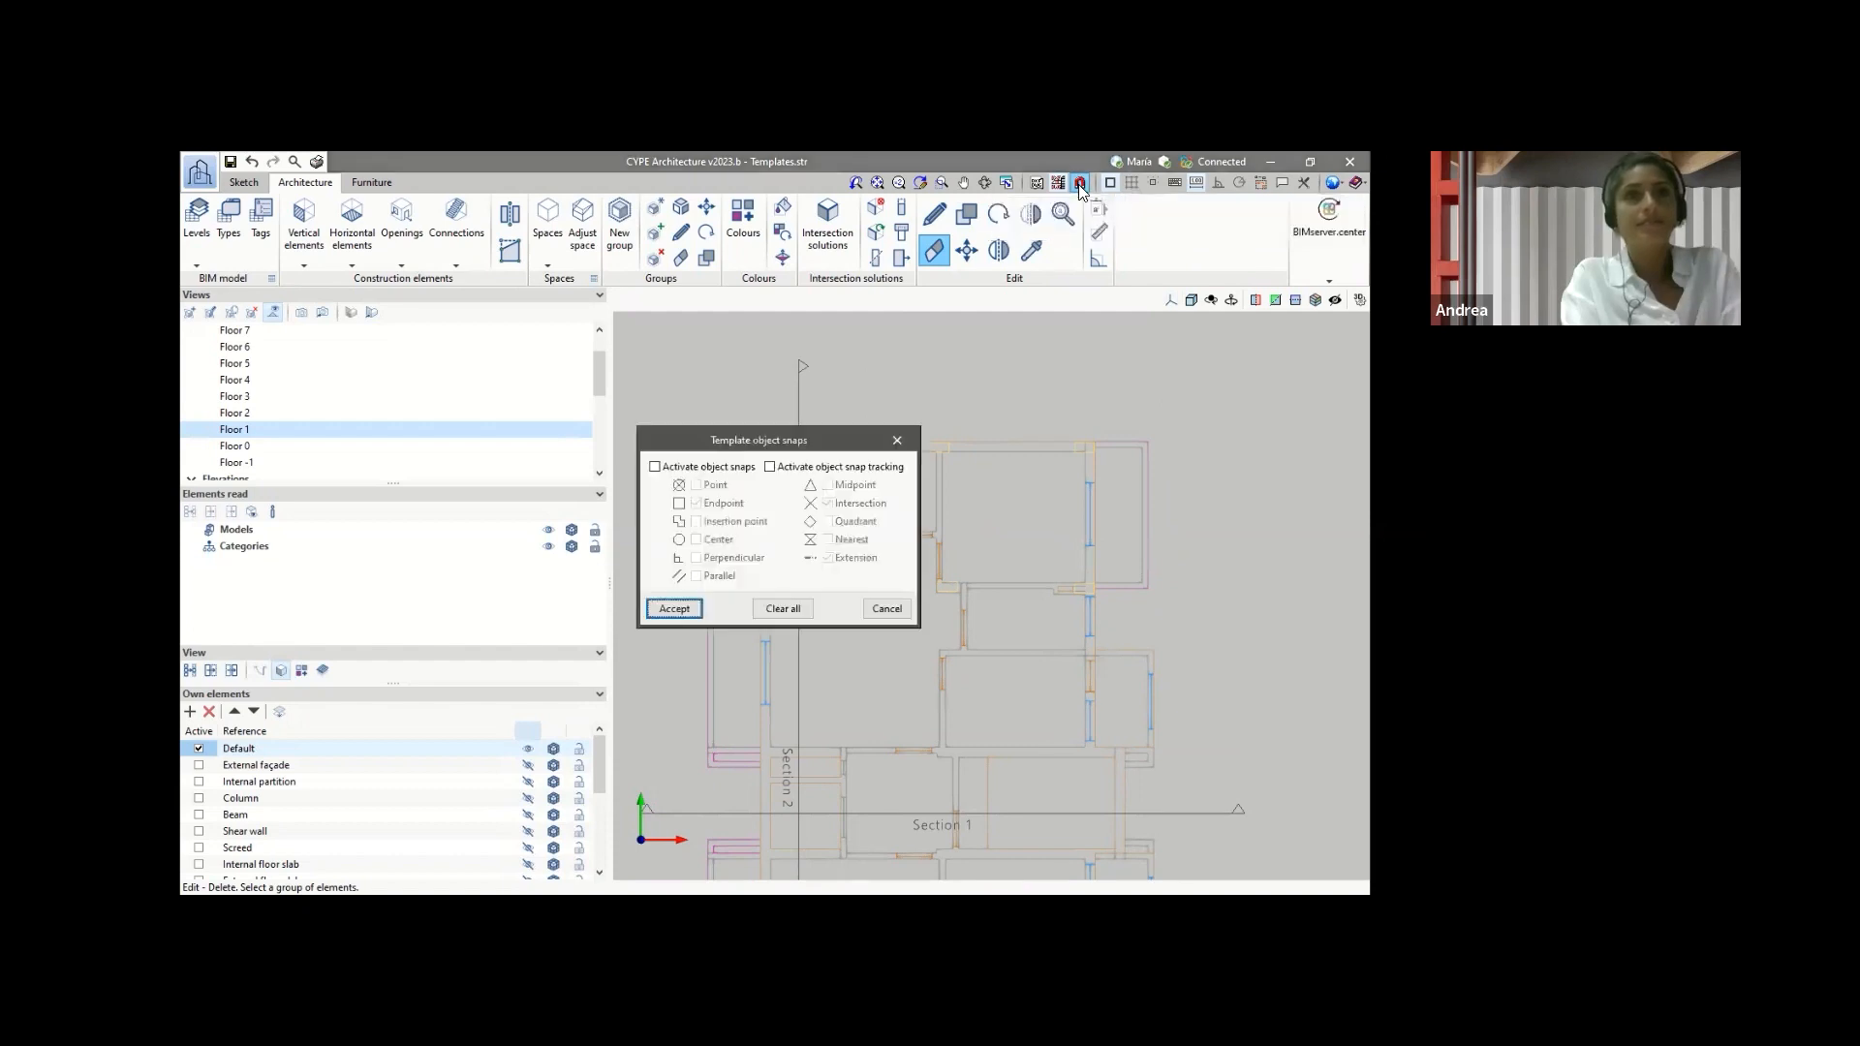
pyautogui.click(675, 472)
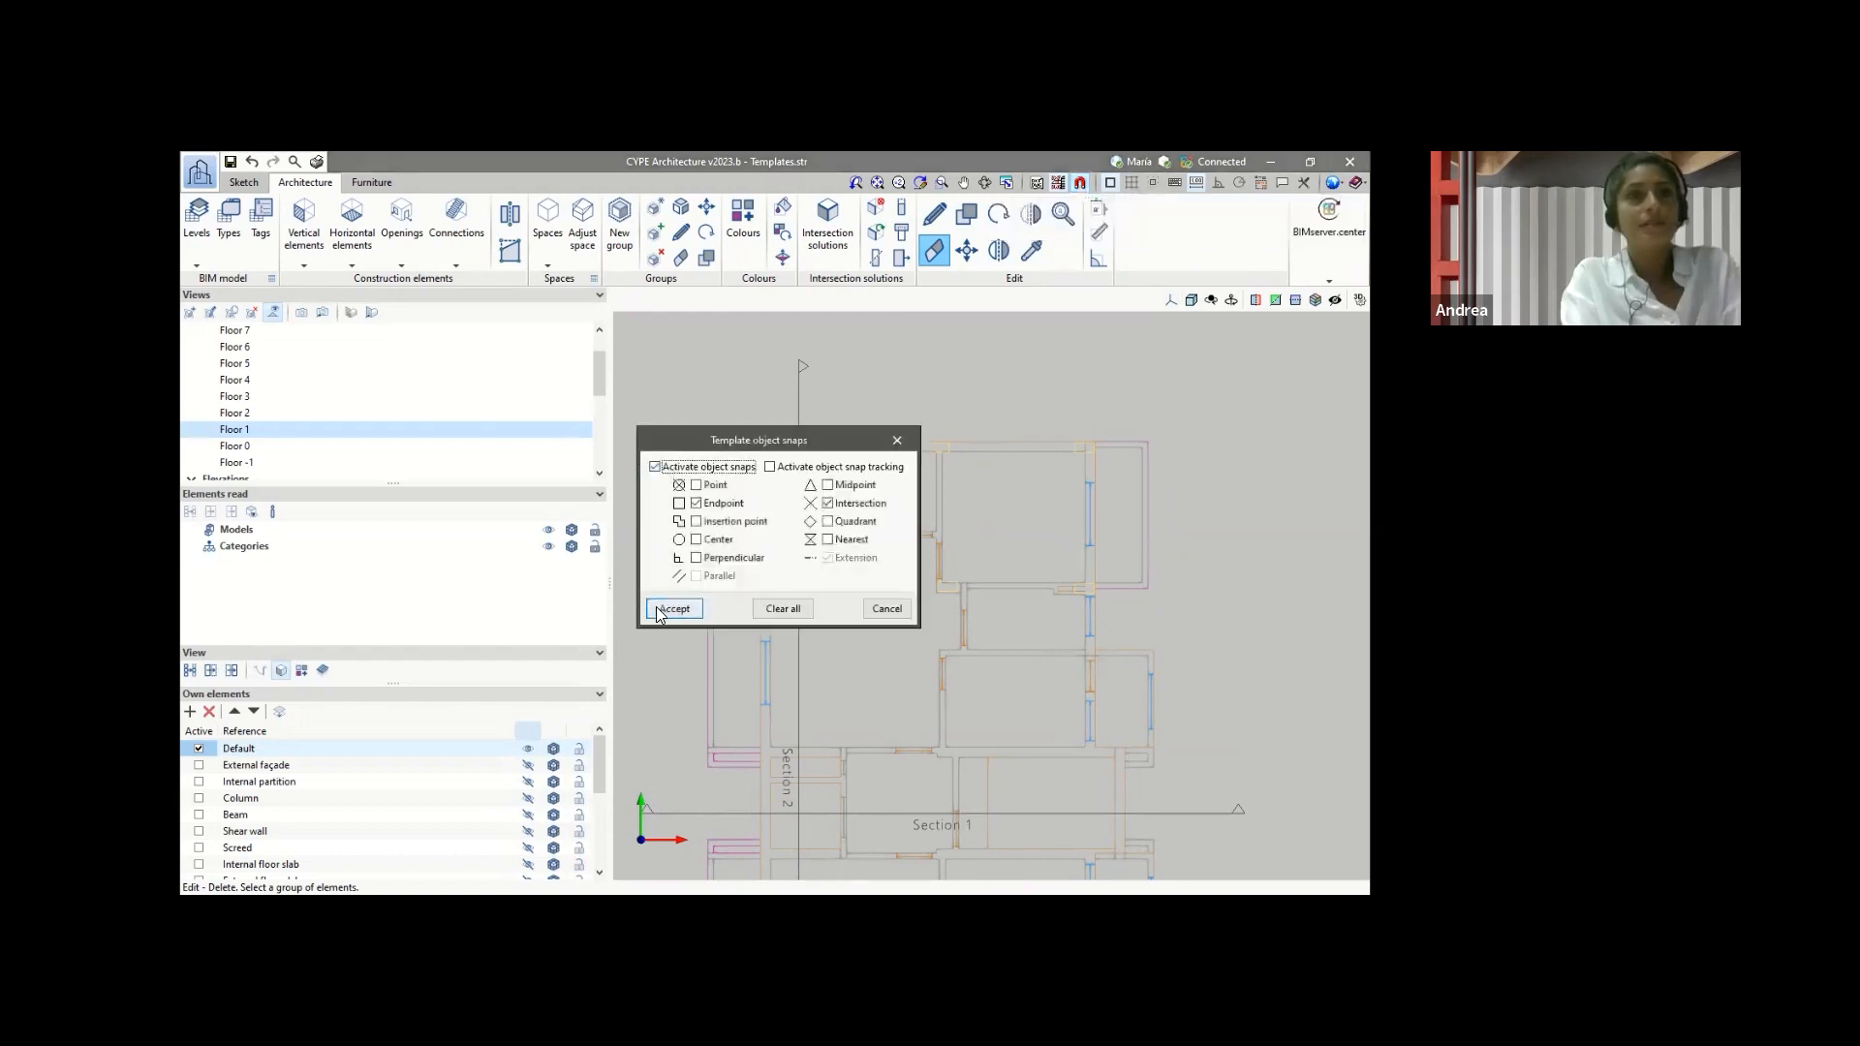
pyautogui.click(663, 608)
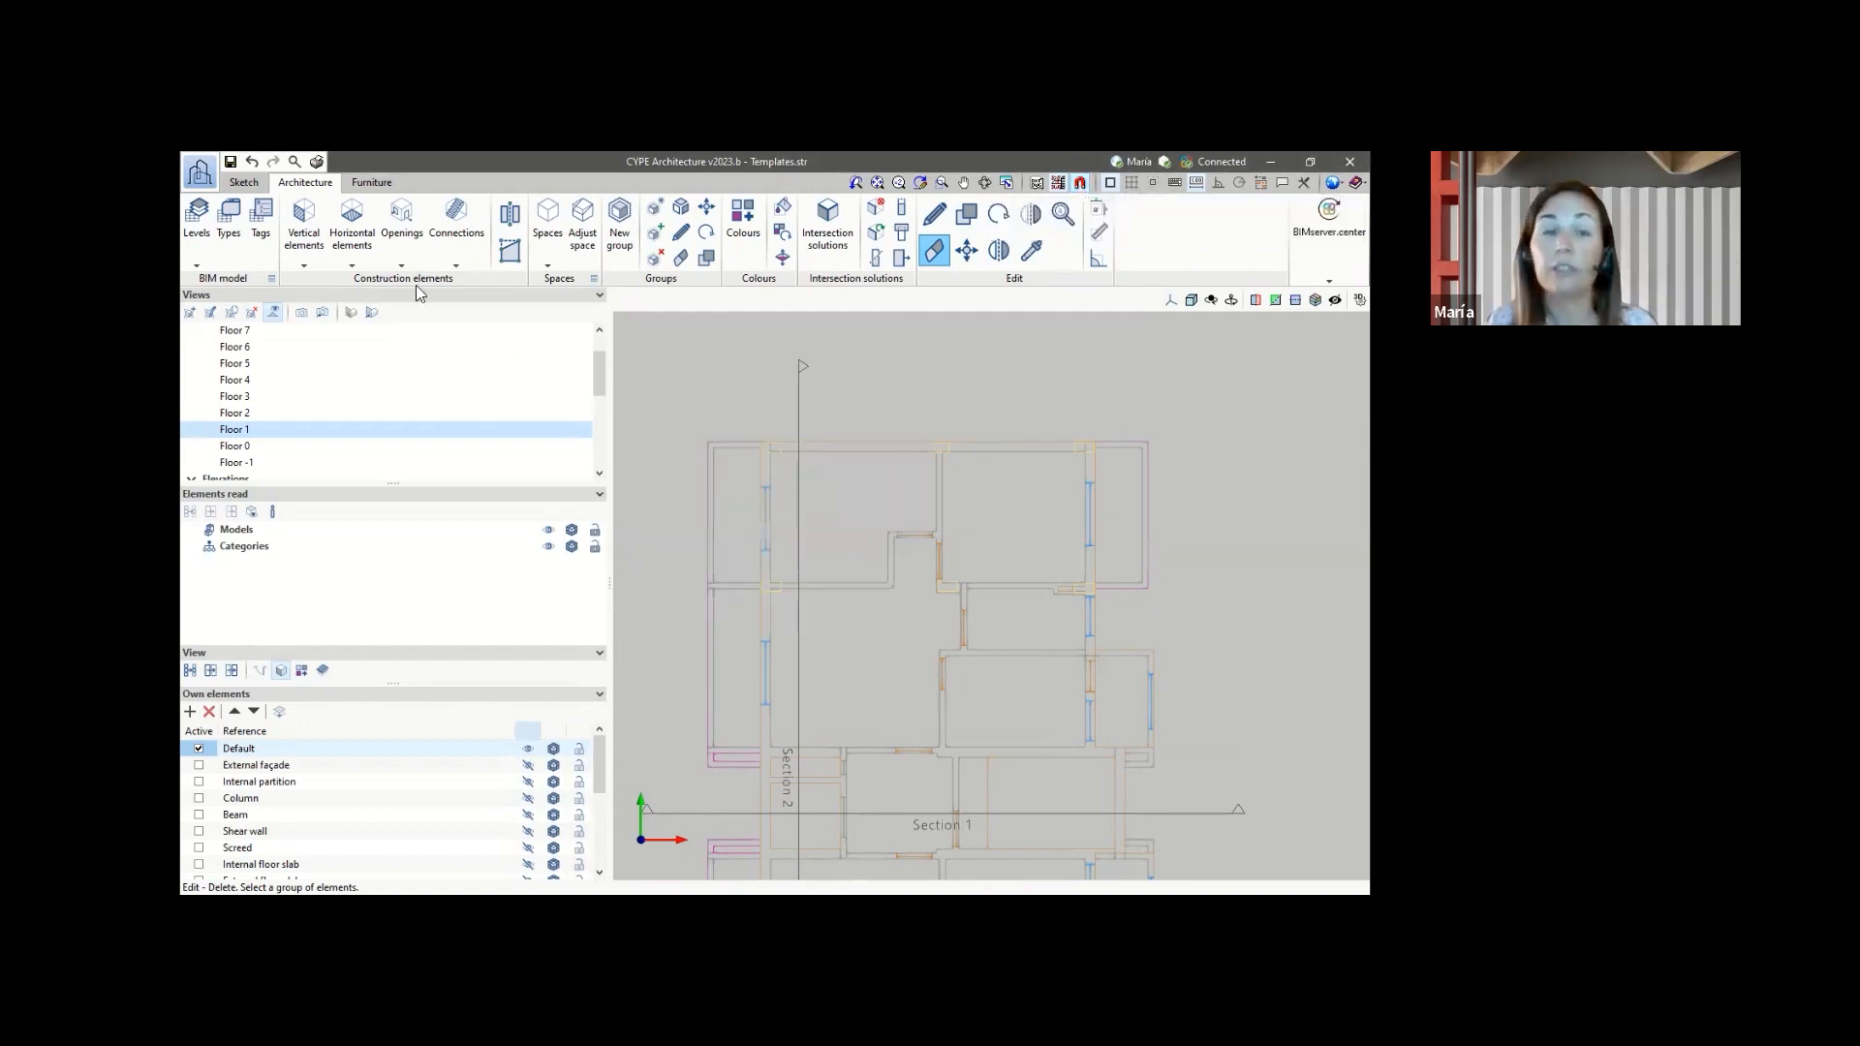
# - Set up a floor slab entered by points, unlock its type properties and set the category to Internal floor slab
pyautogui.click(355, 260)
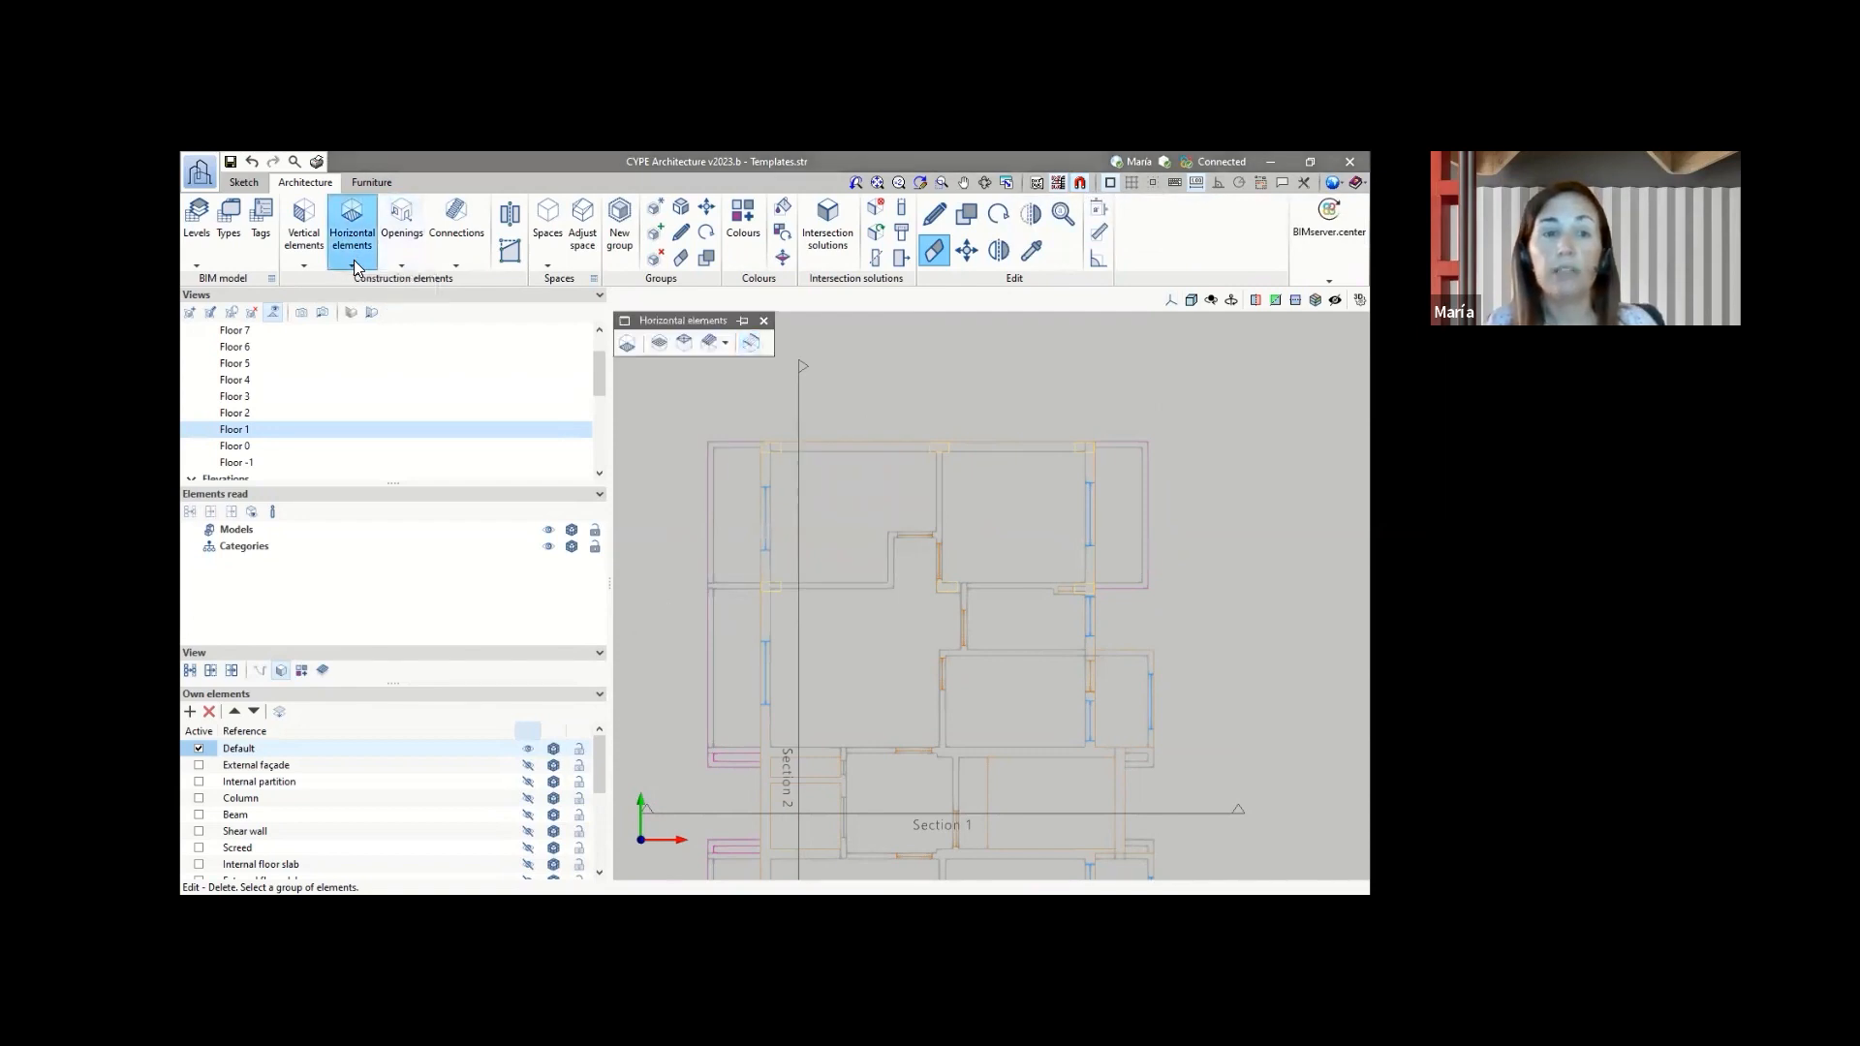
pyautogui.click(629, 344)
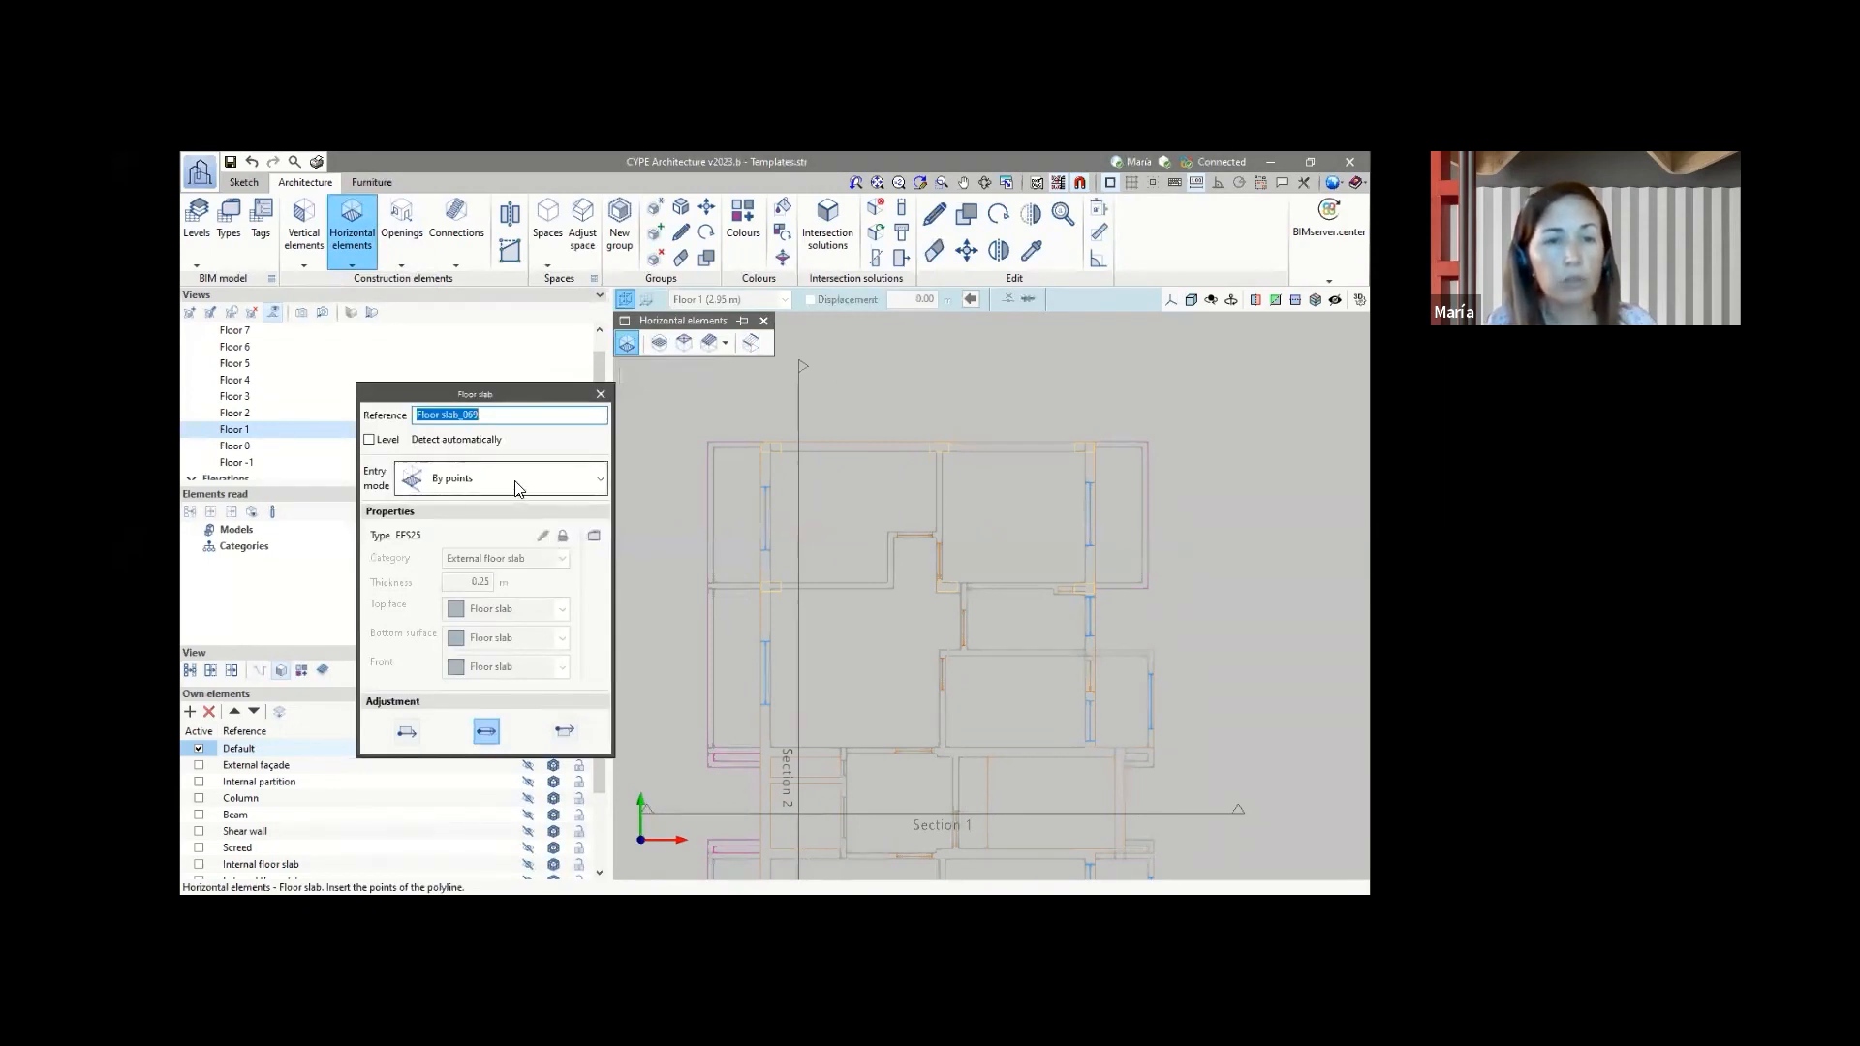
pyautogui.click(563, 537)
pyautogui.click(513, 559)
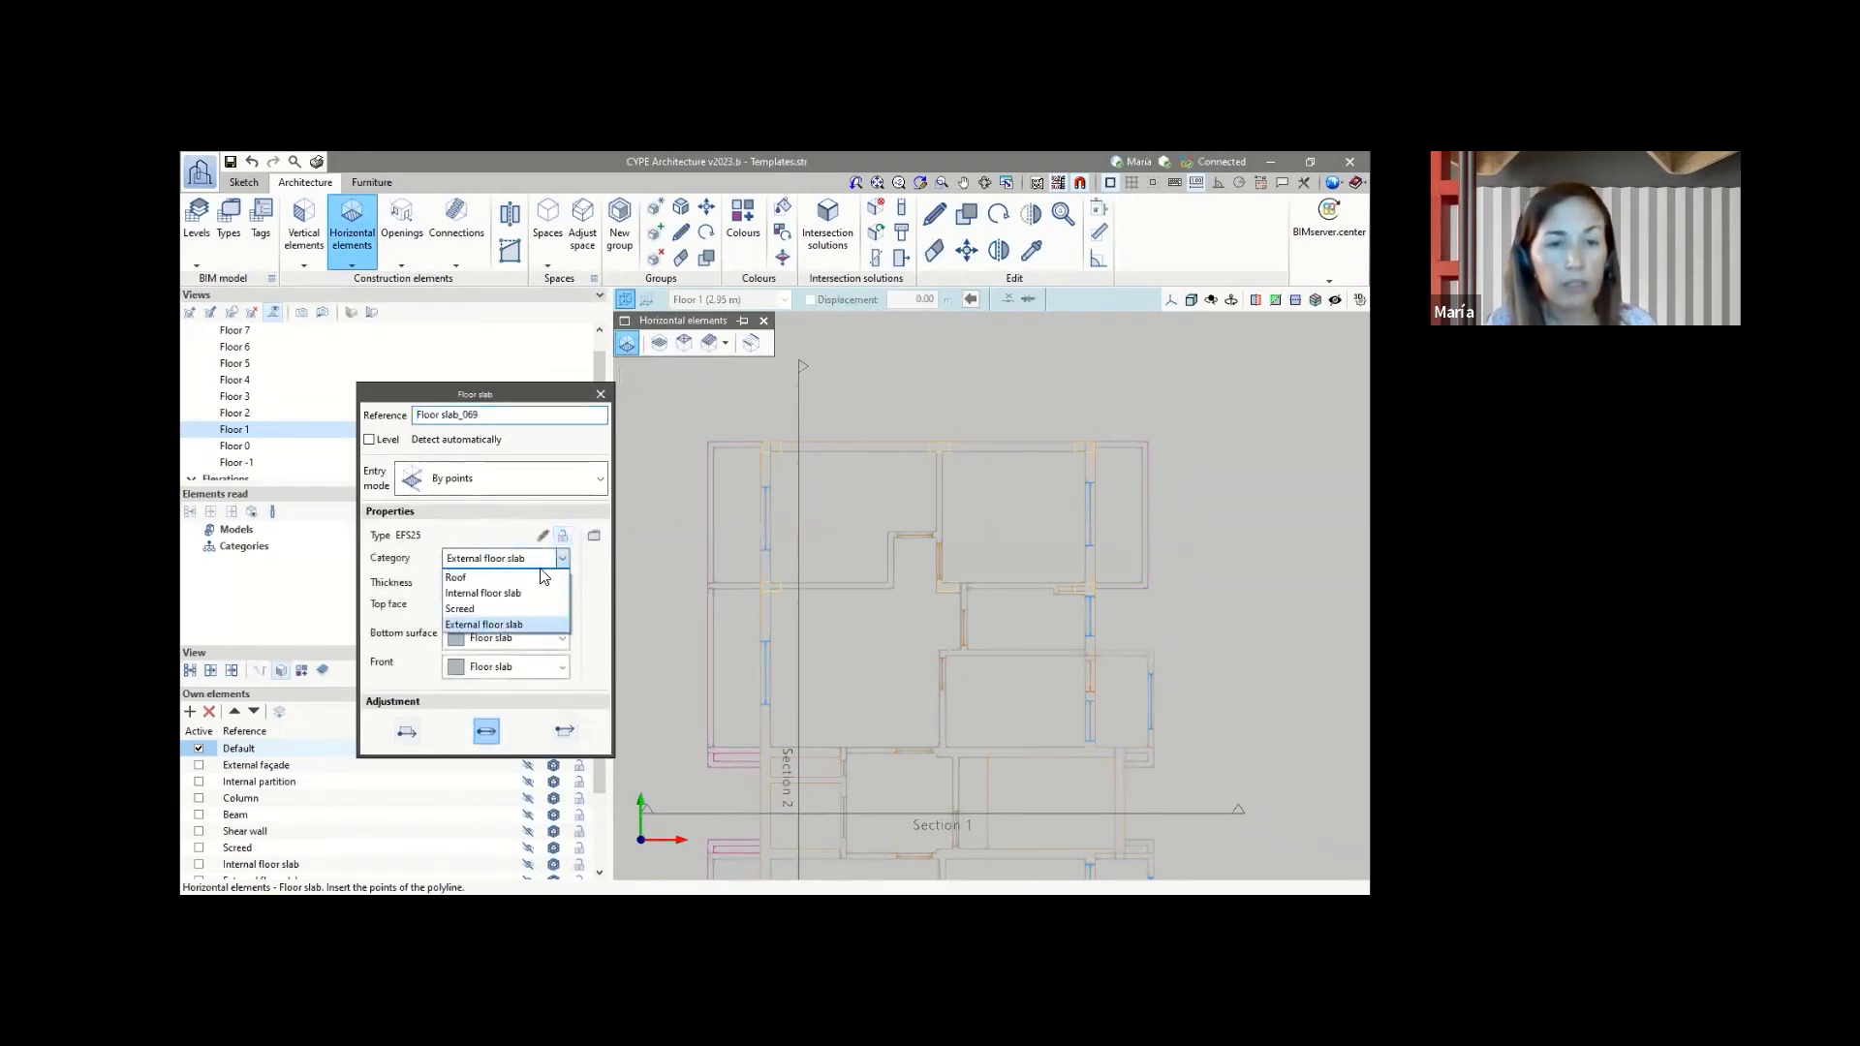
pyautogui.click(487, 593)
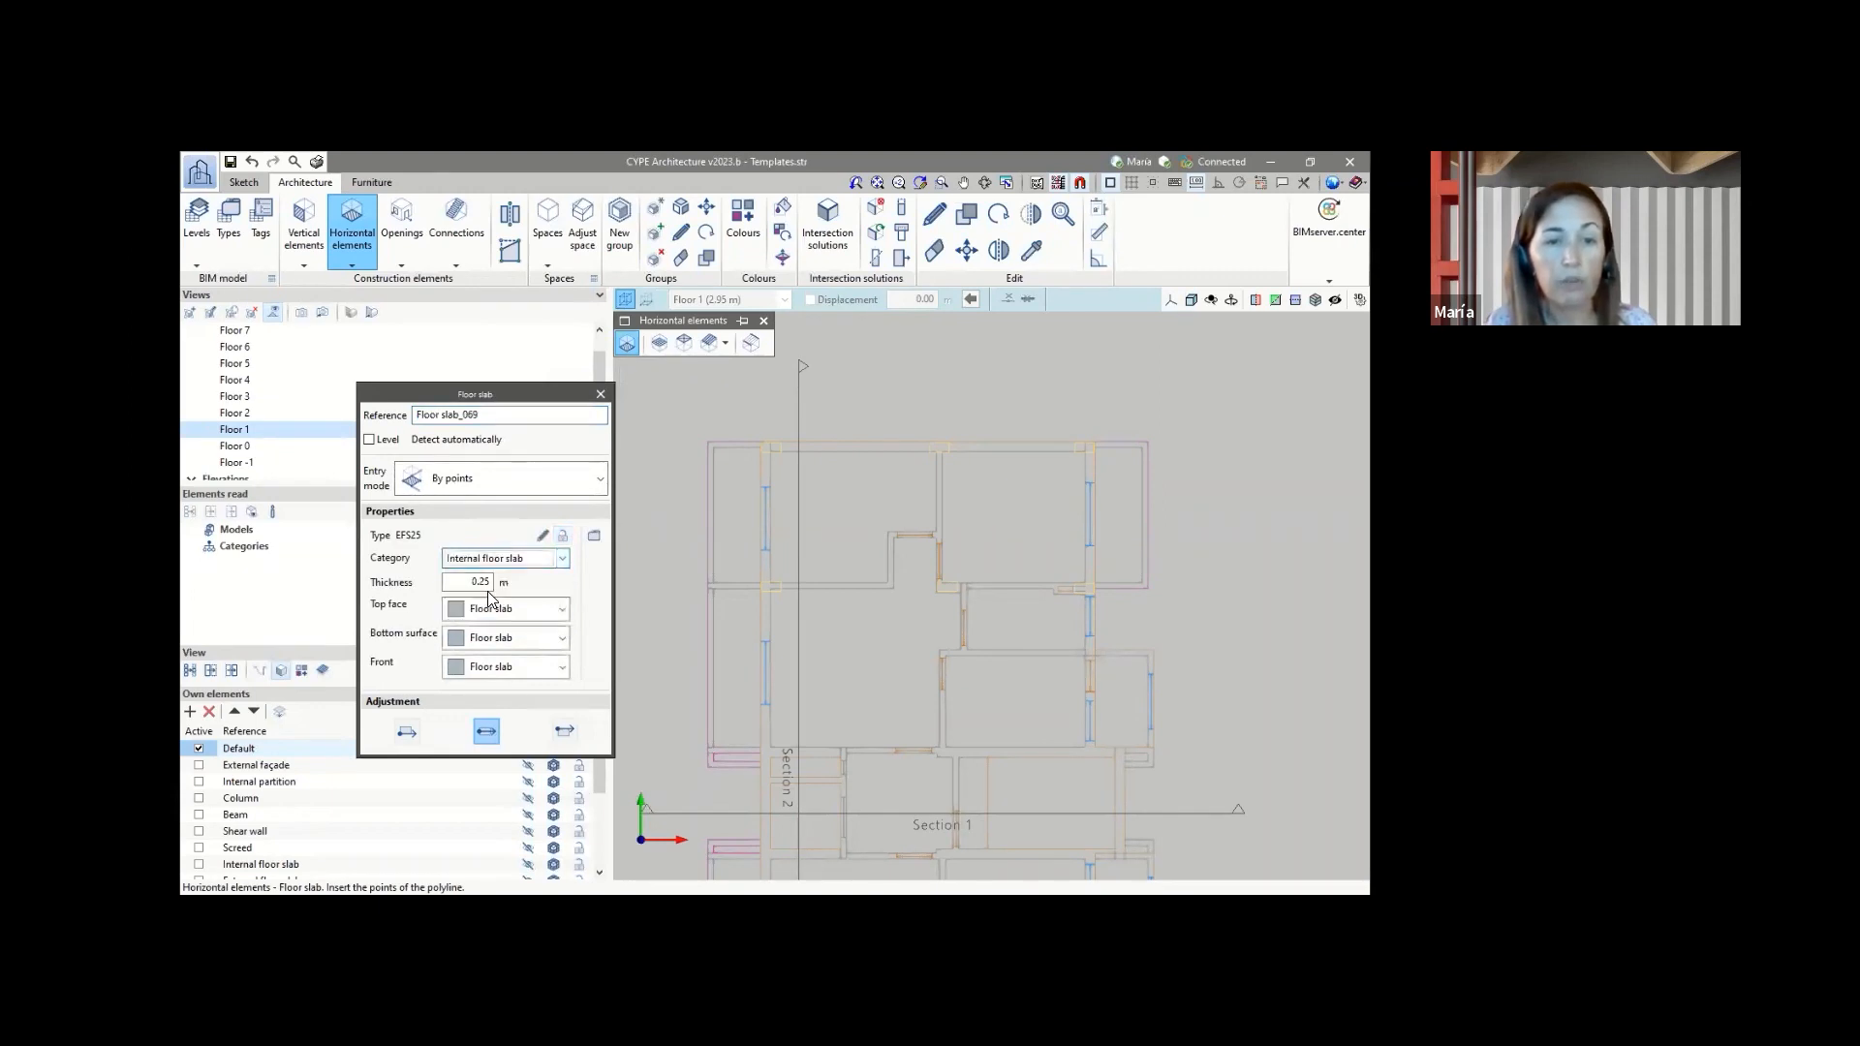
# - Draw the slab's upper edge along the upper dwelling's end wall, between the outer façade faces, offsetting the adjustment to one side
pyautogui.scroll(4, 765, 442)
pyautogui.click(741, 441)
pyautogui.scroll(-3, 745, 441)
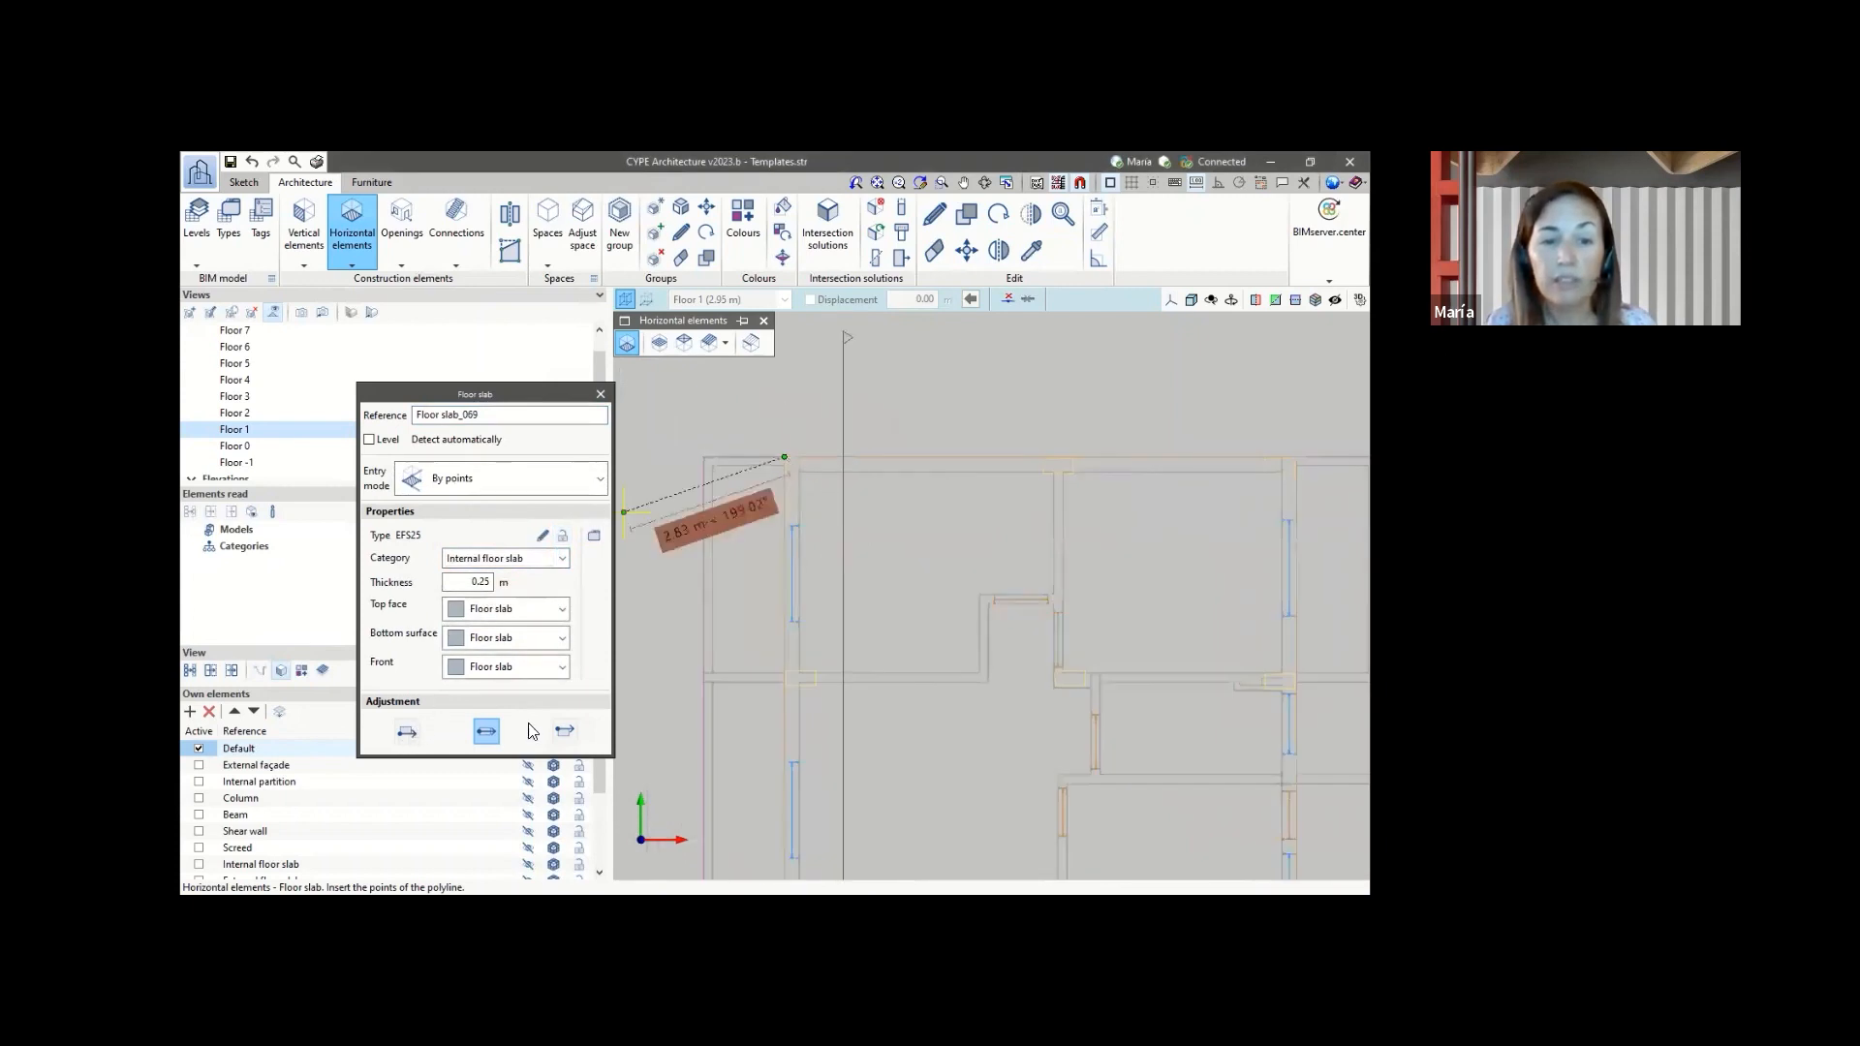
pyautogui.click(564, 730)
pyautogui.scroll(-2, 787, 465)
pyautogui.scroll(4, 1095, 473)
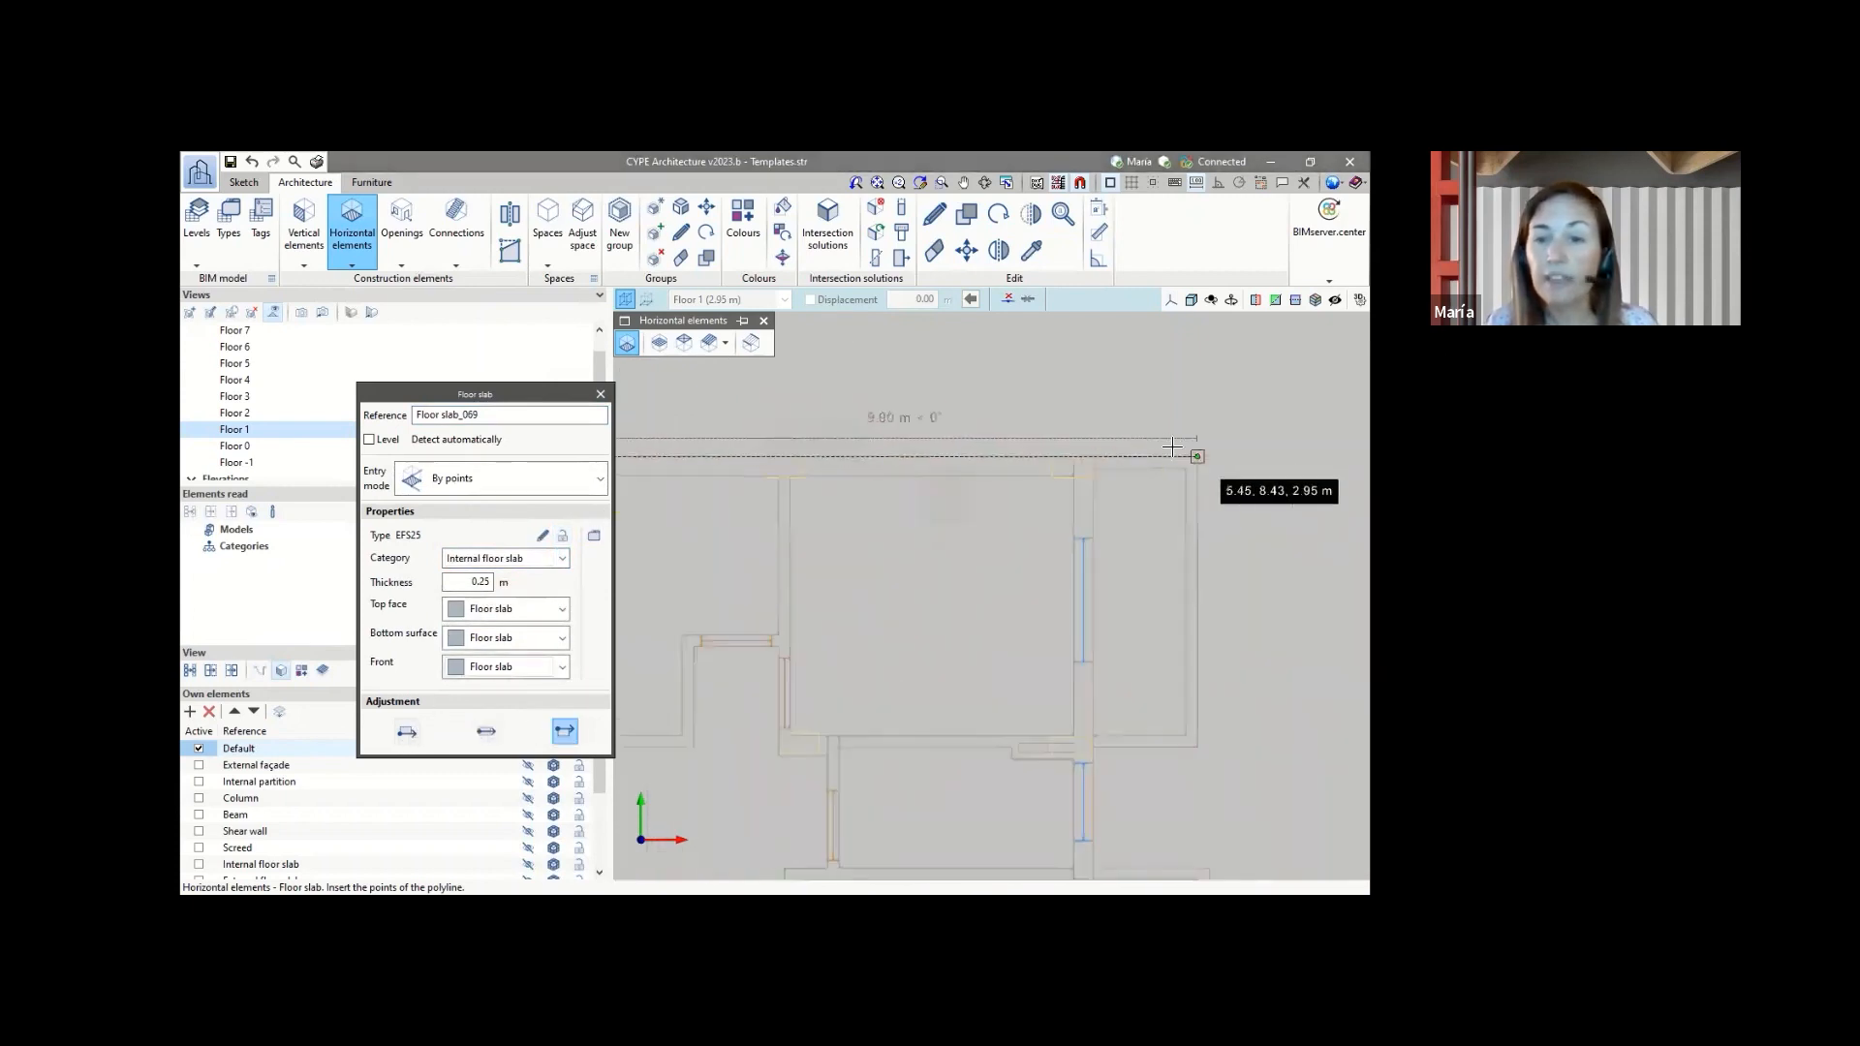
pyautogui.scroll(2, 1065, 454)
pyautogui.click(1089, 448)
pyautogui.scroll(-4, 1170, 389)
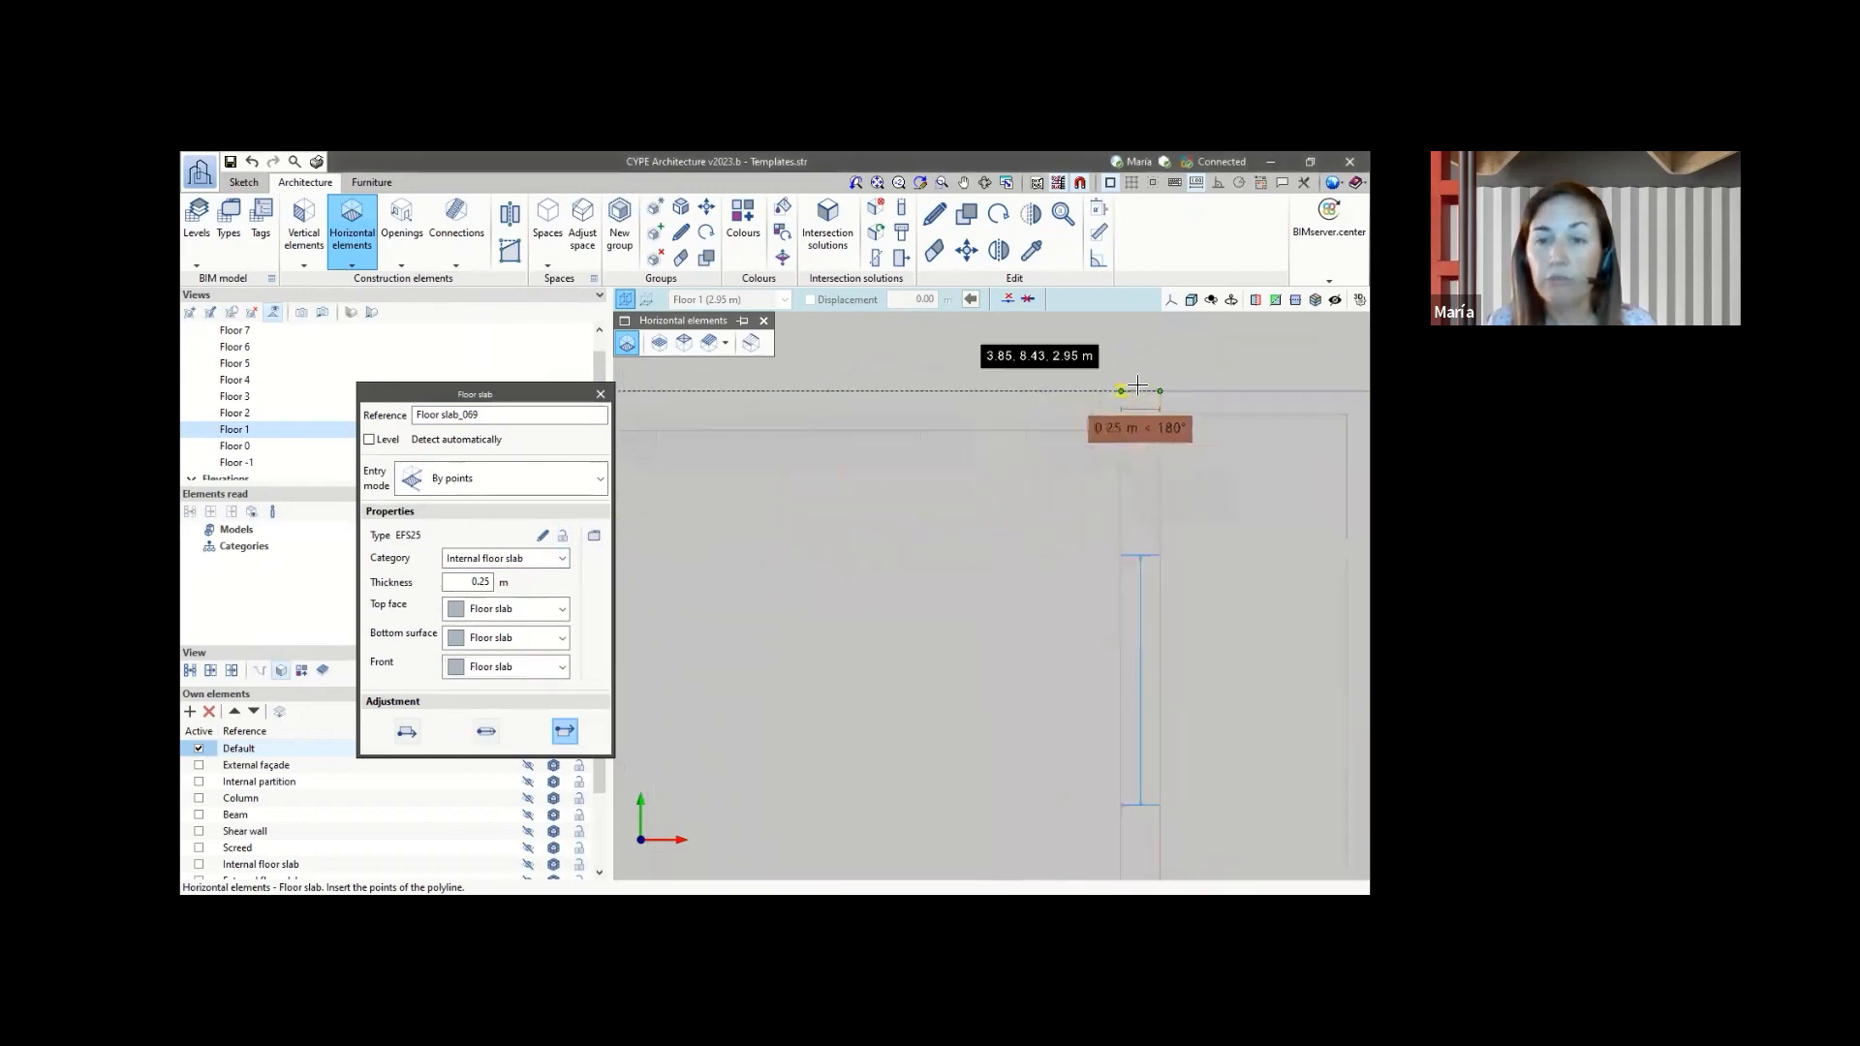
# - Trace the rest of the slab outline down the façade, around the stair core and back to the starting corner, and finish the slab
pyautogui.click(1133, 682)
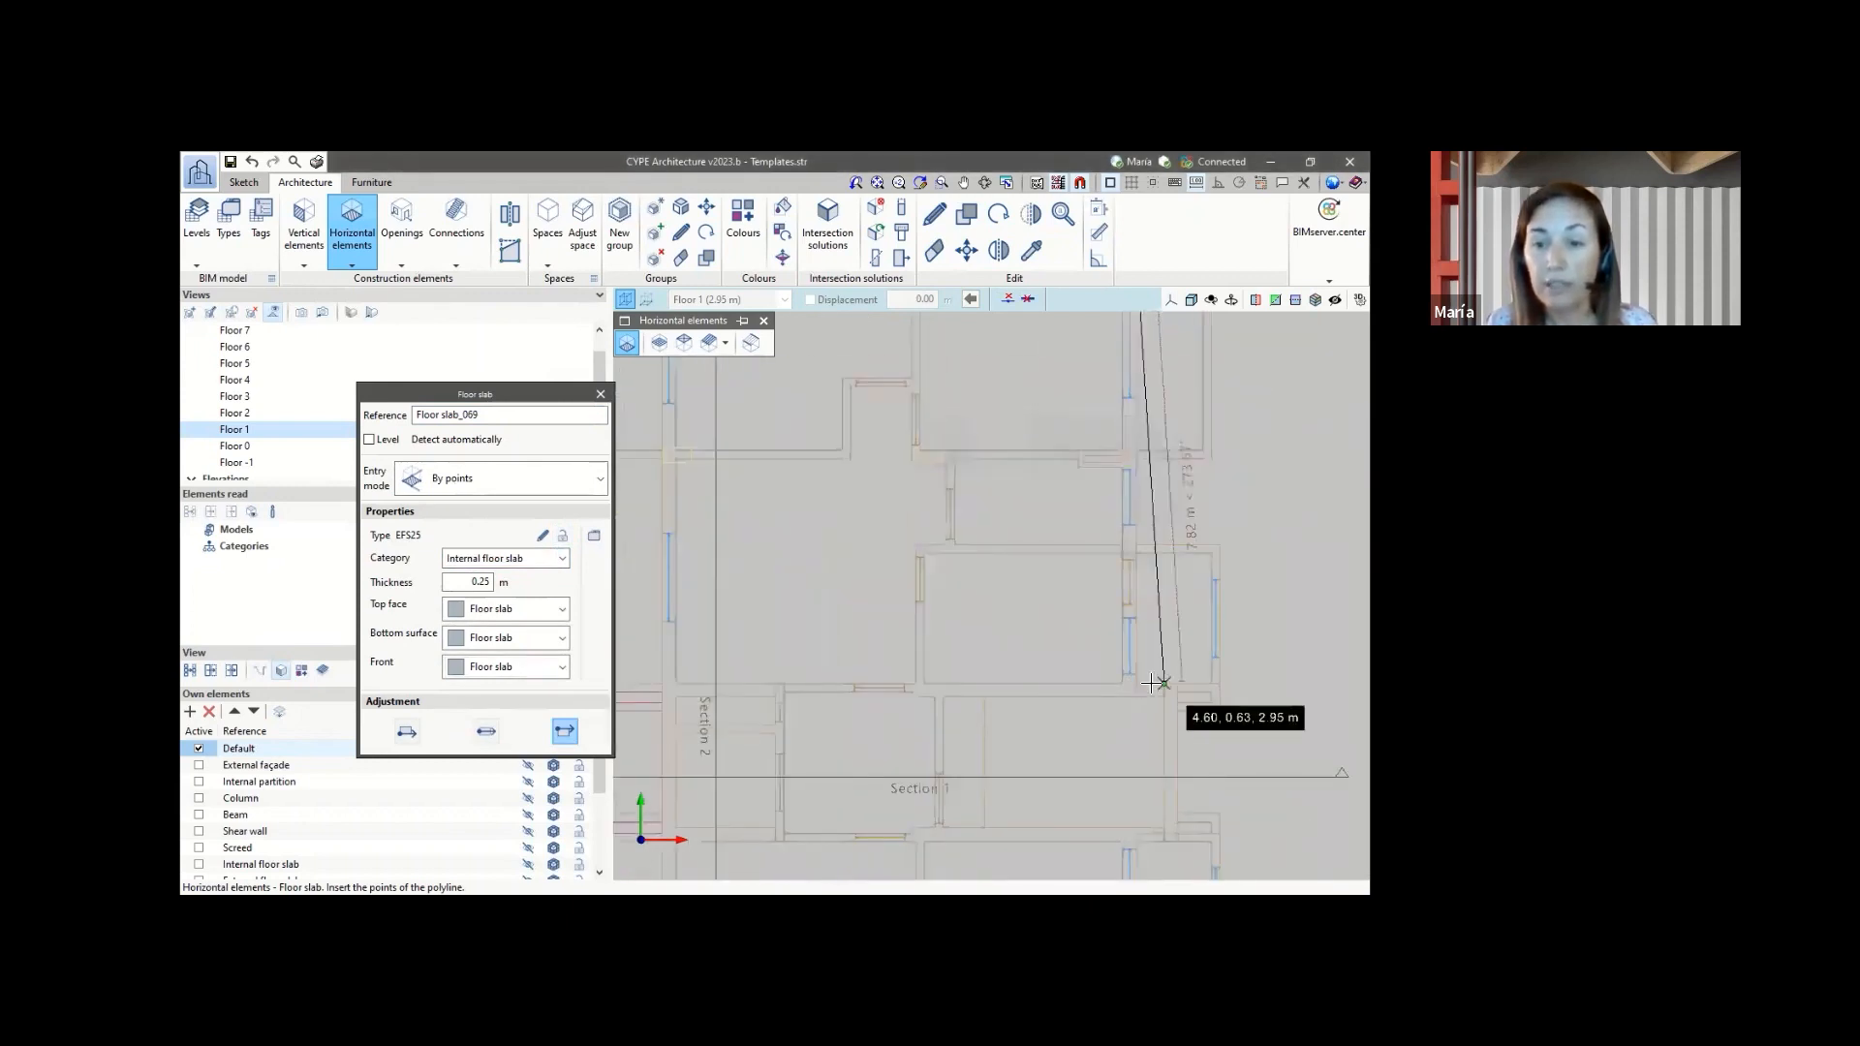
pyautogui.click(1177, 683)
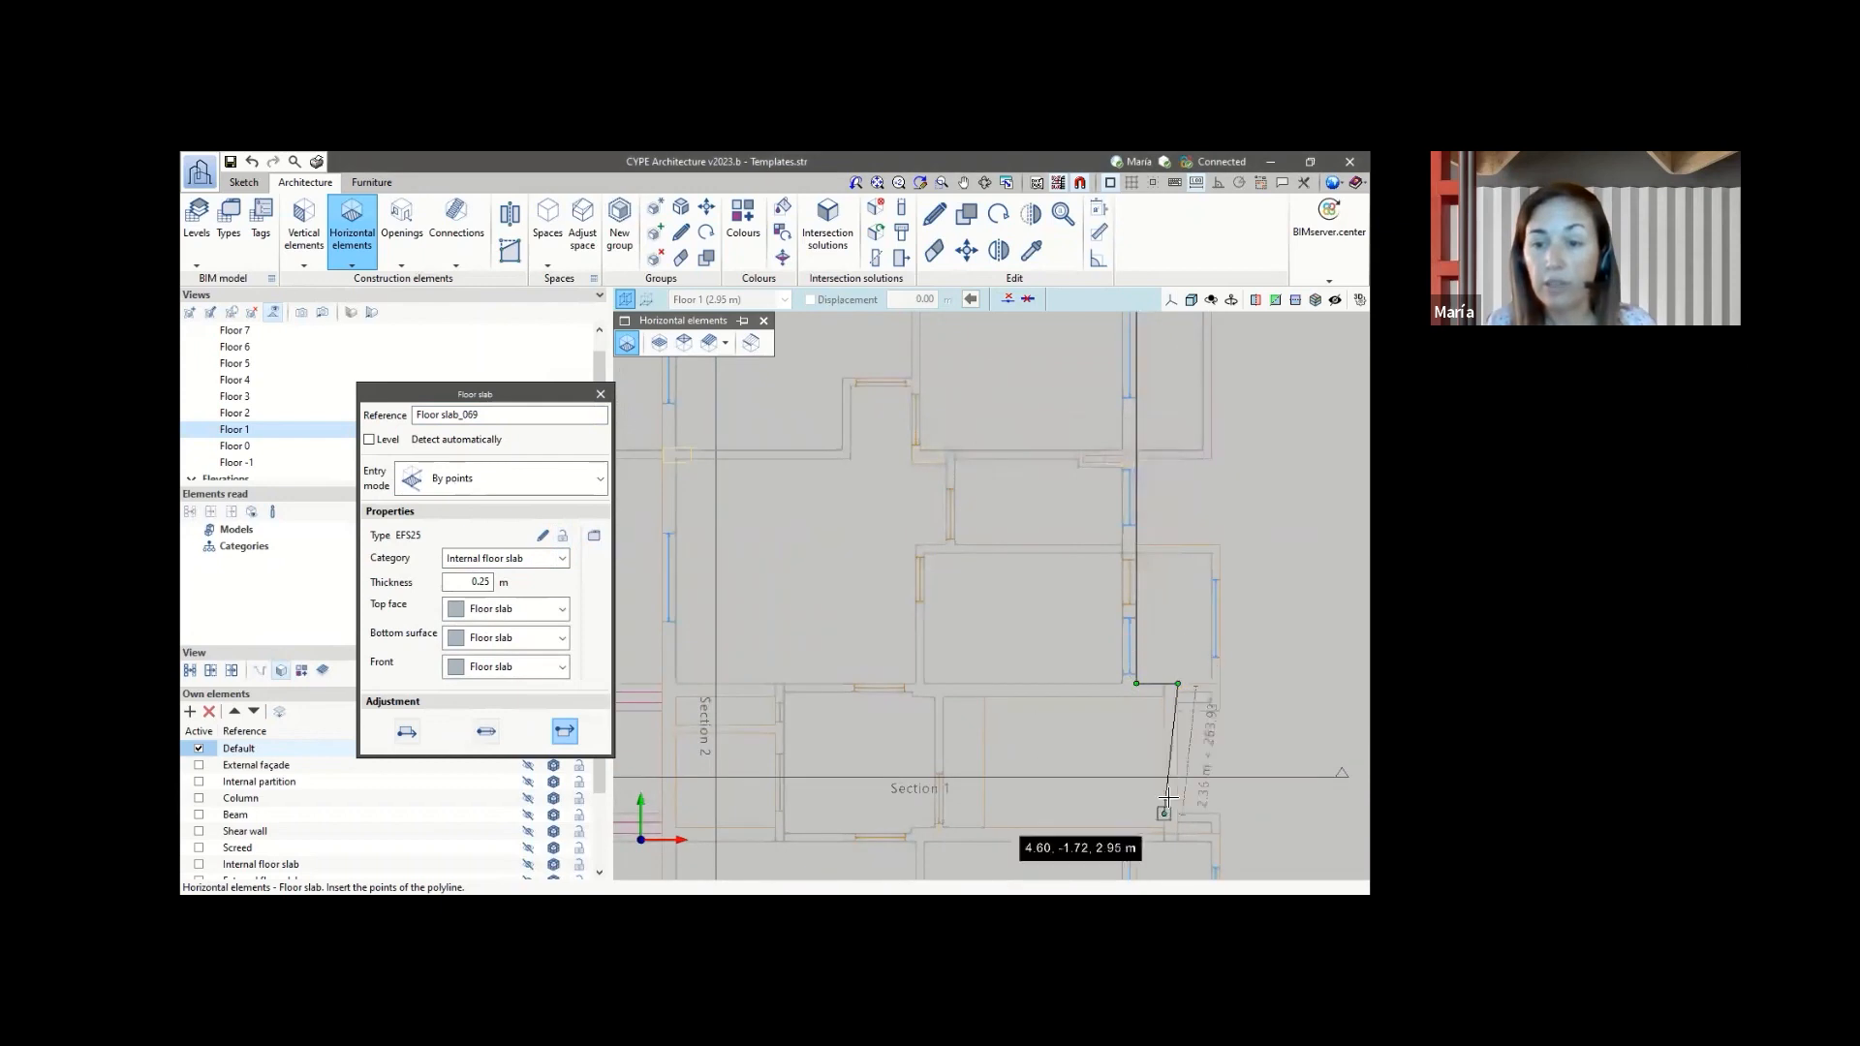
pyautogui.click(1177, 839)
pyautogui.scroll(-3, 1211, 692)
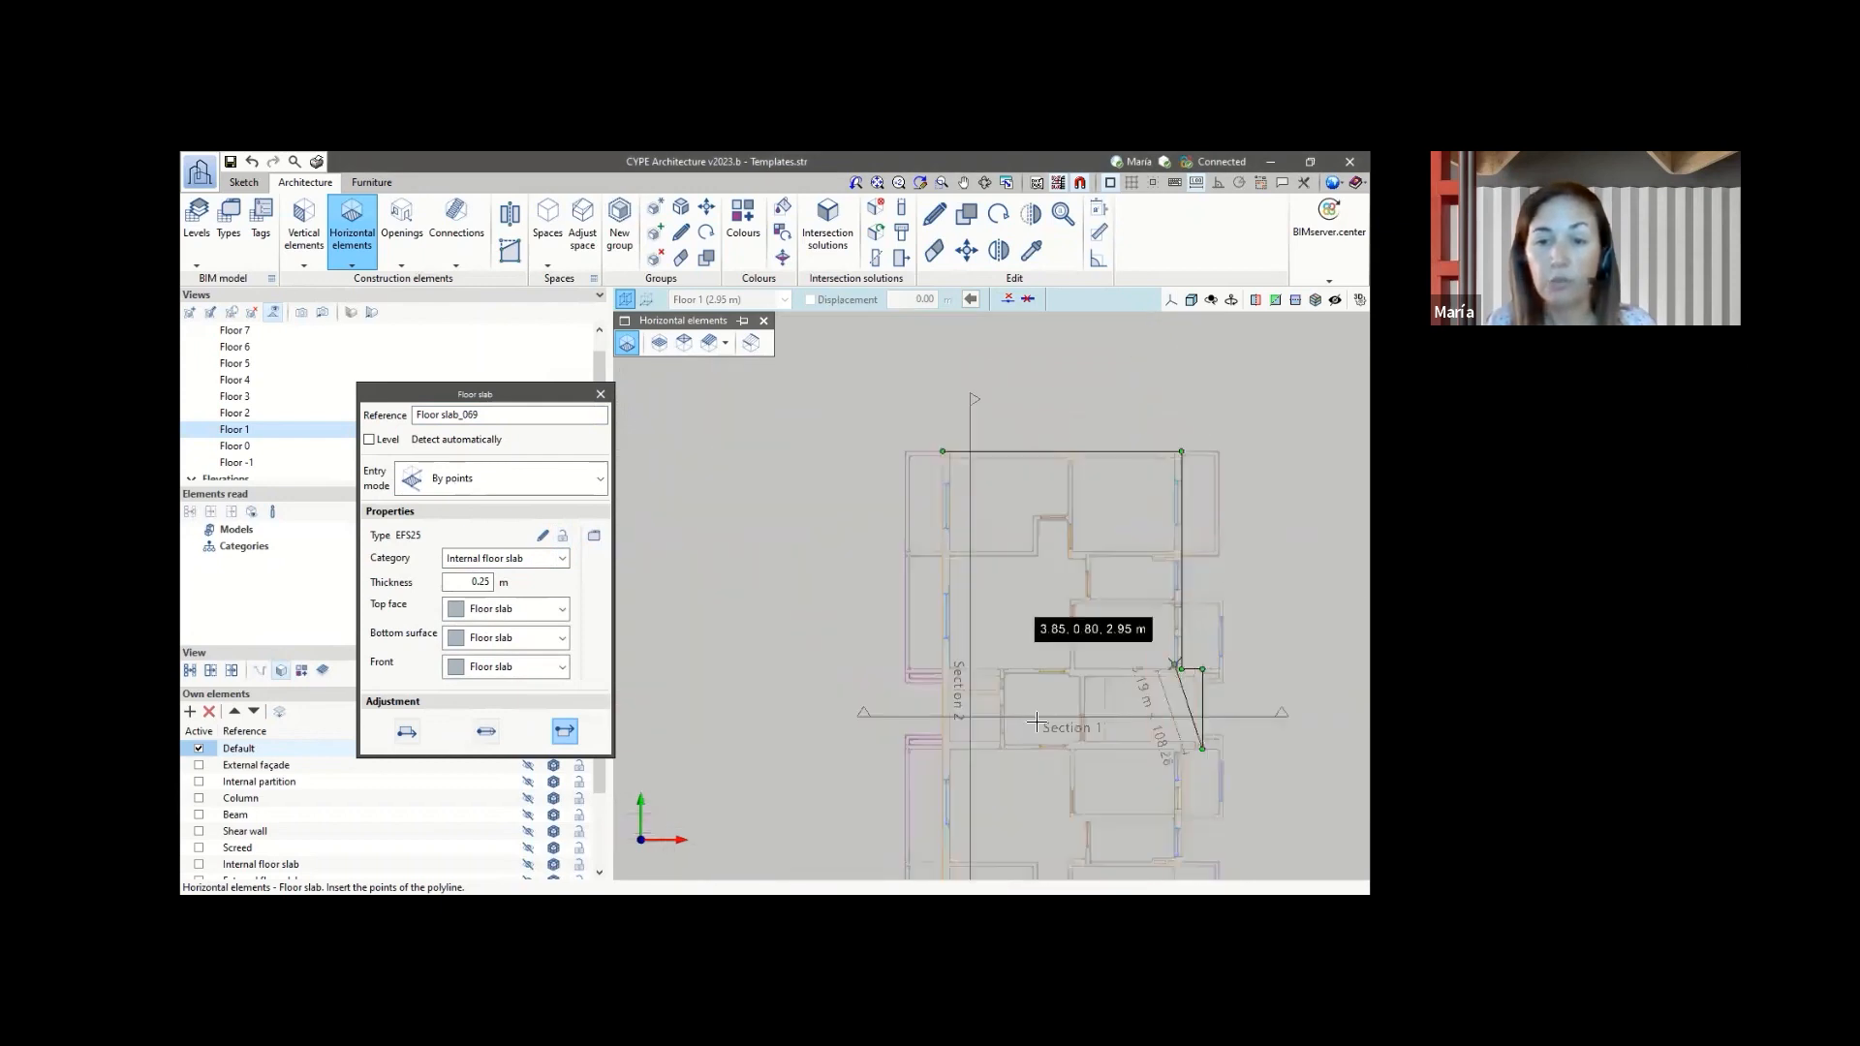
pyautogui.scroll(2, 939, 748)
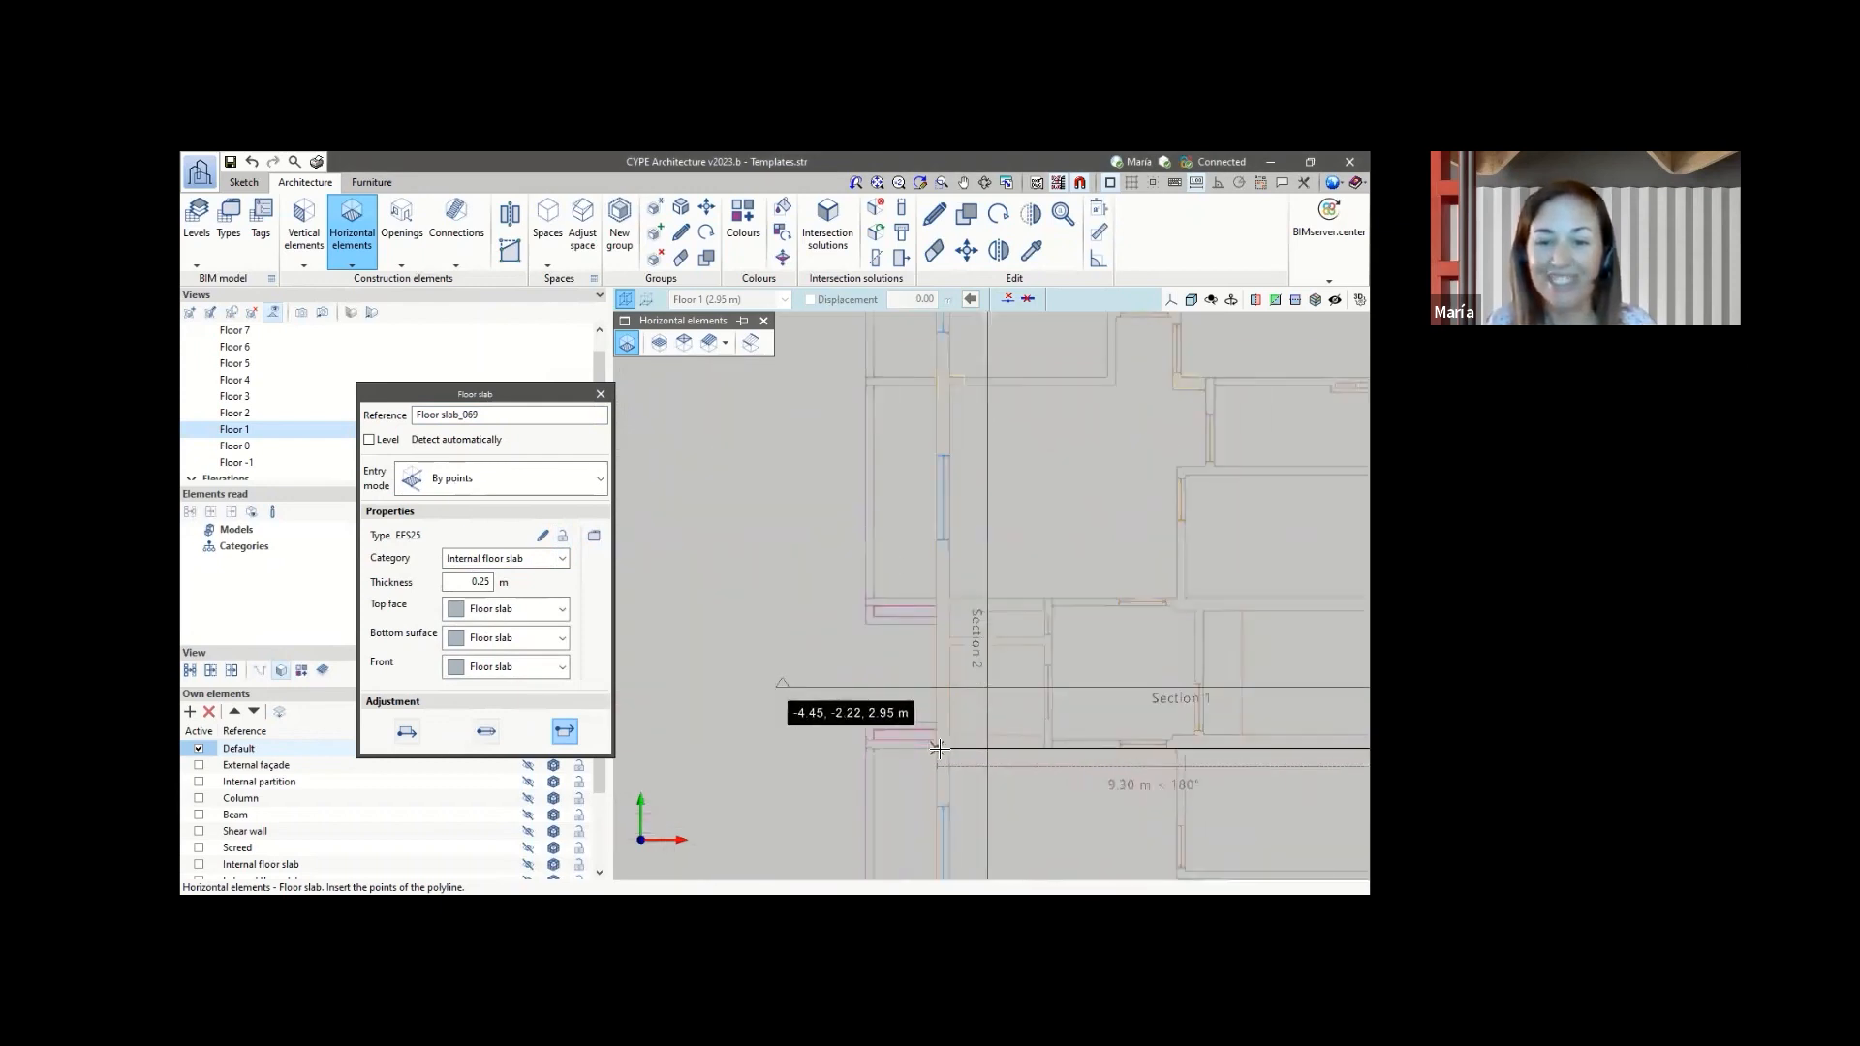
pyautogui.click(939, 747)
pyautogui.scroll(-2, 938, 748)
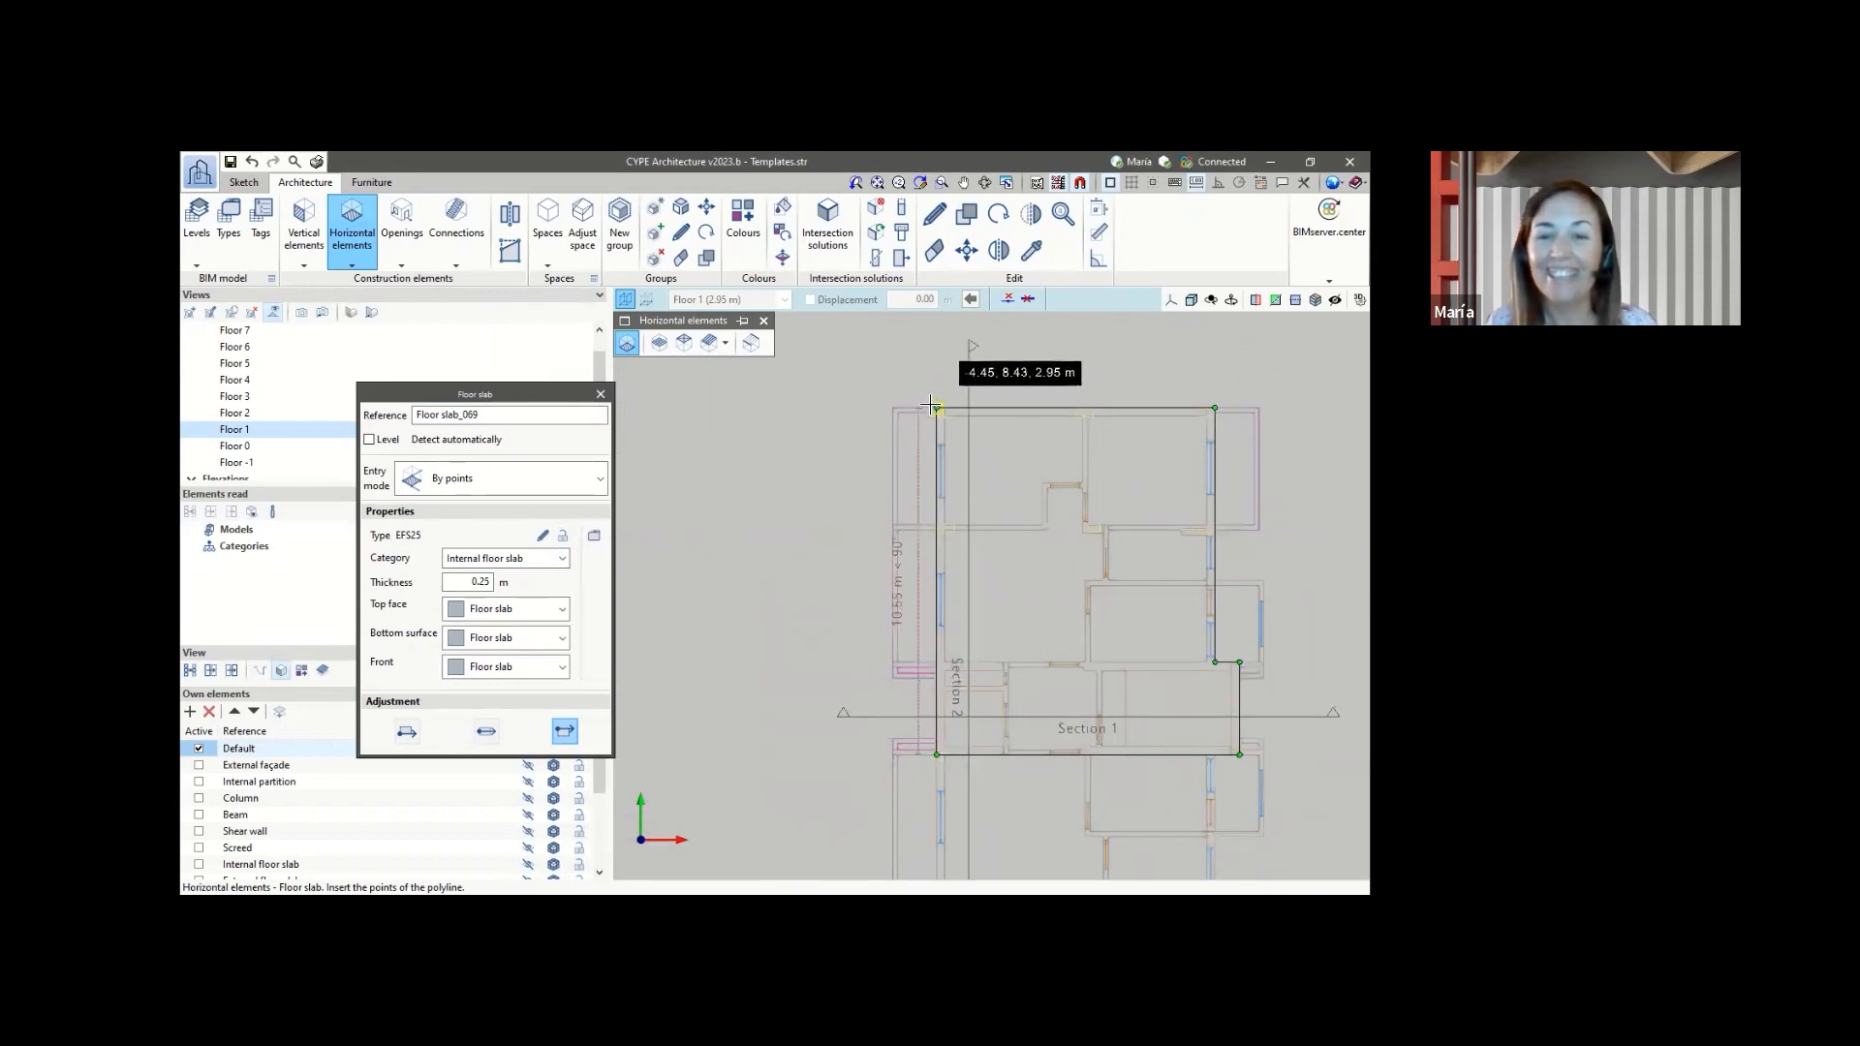
pyautogui.click(934, 412)
pyautogui.scroll(-2, 941, 406)
pyautogui.scroll(3, 941, 409)
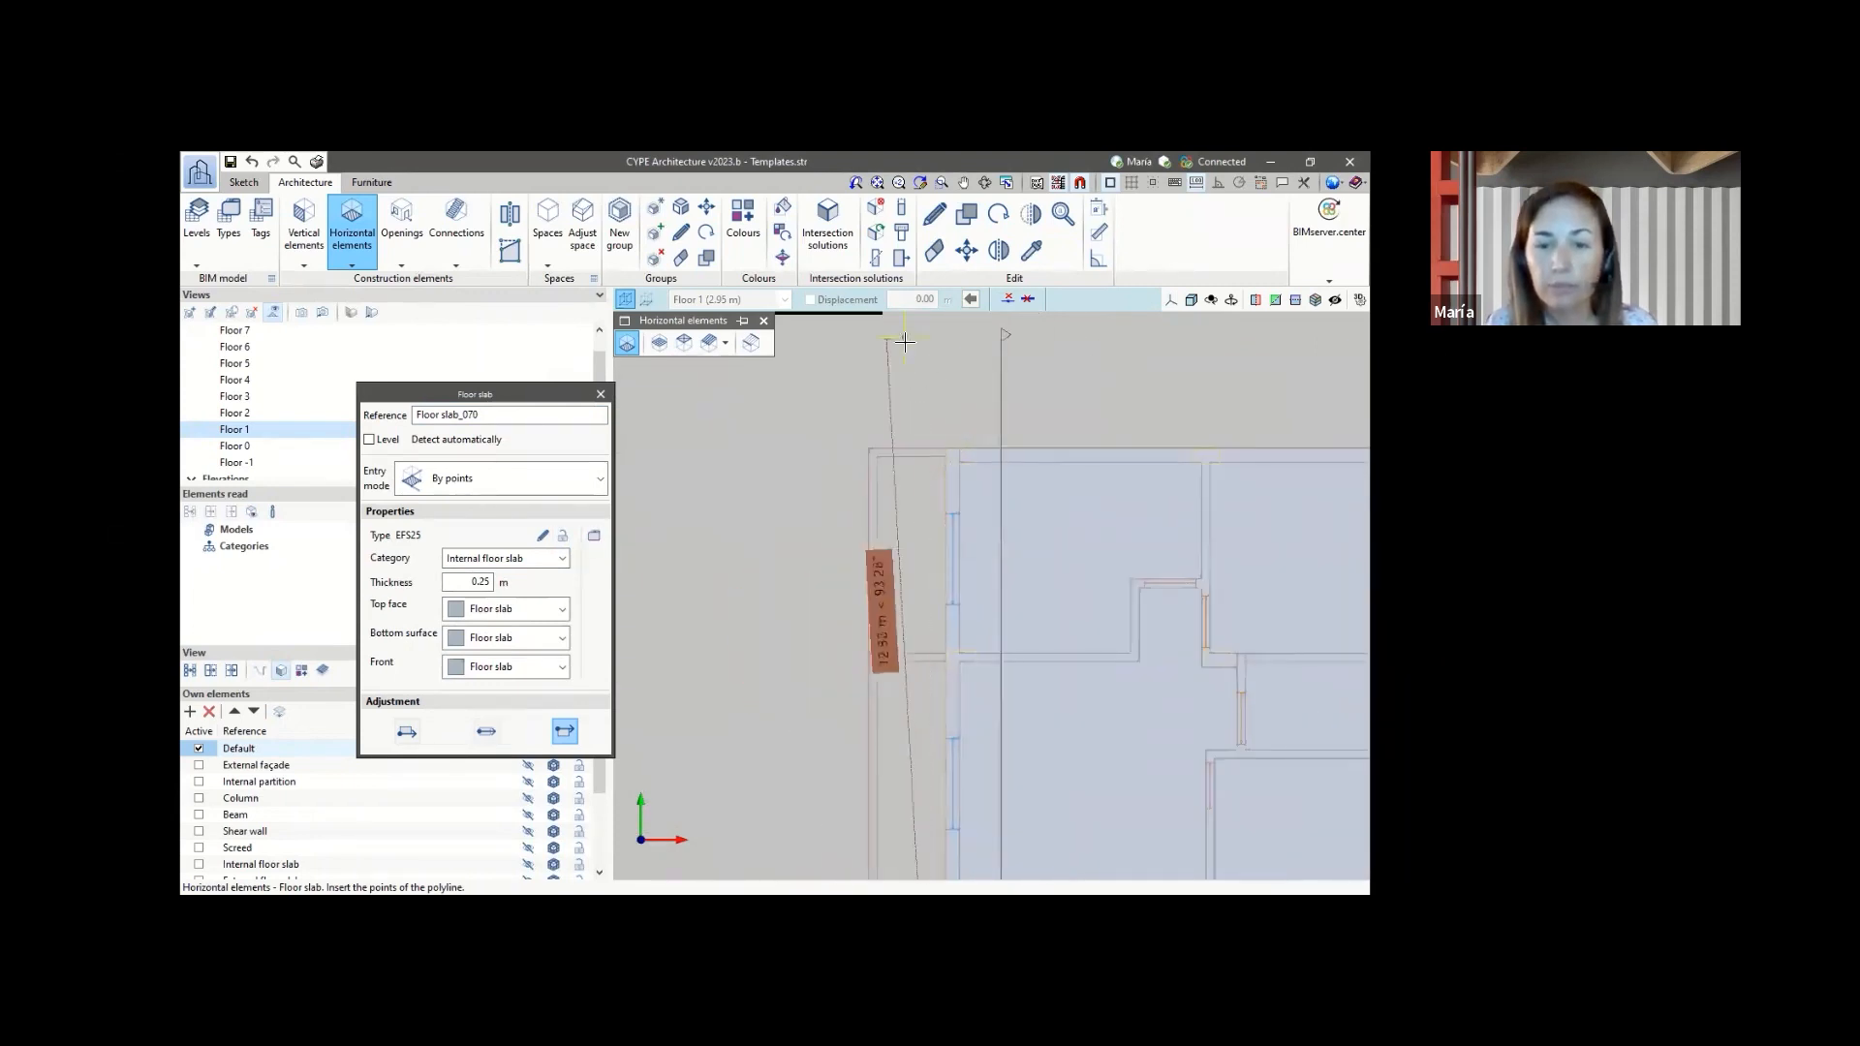
pyautogui.scroll(1, 899, 349)
pyautogui.rightClick(873, 446)
pyautogui.scroll(-4, 873, 442)
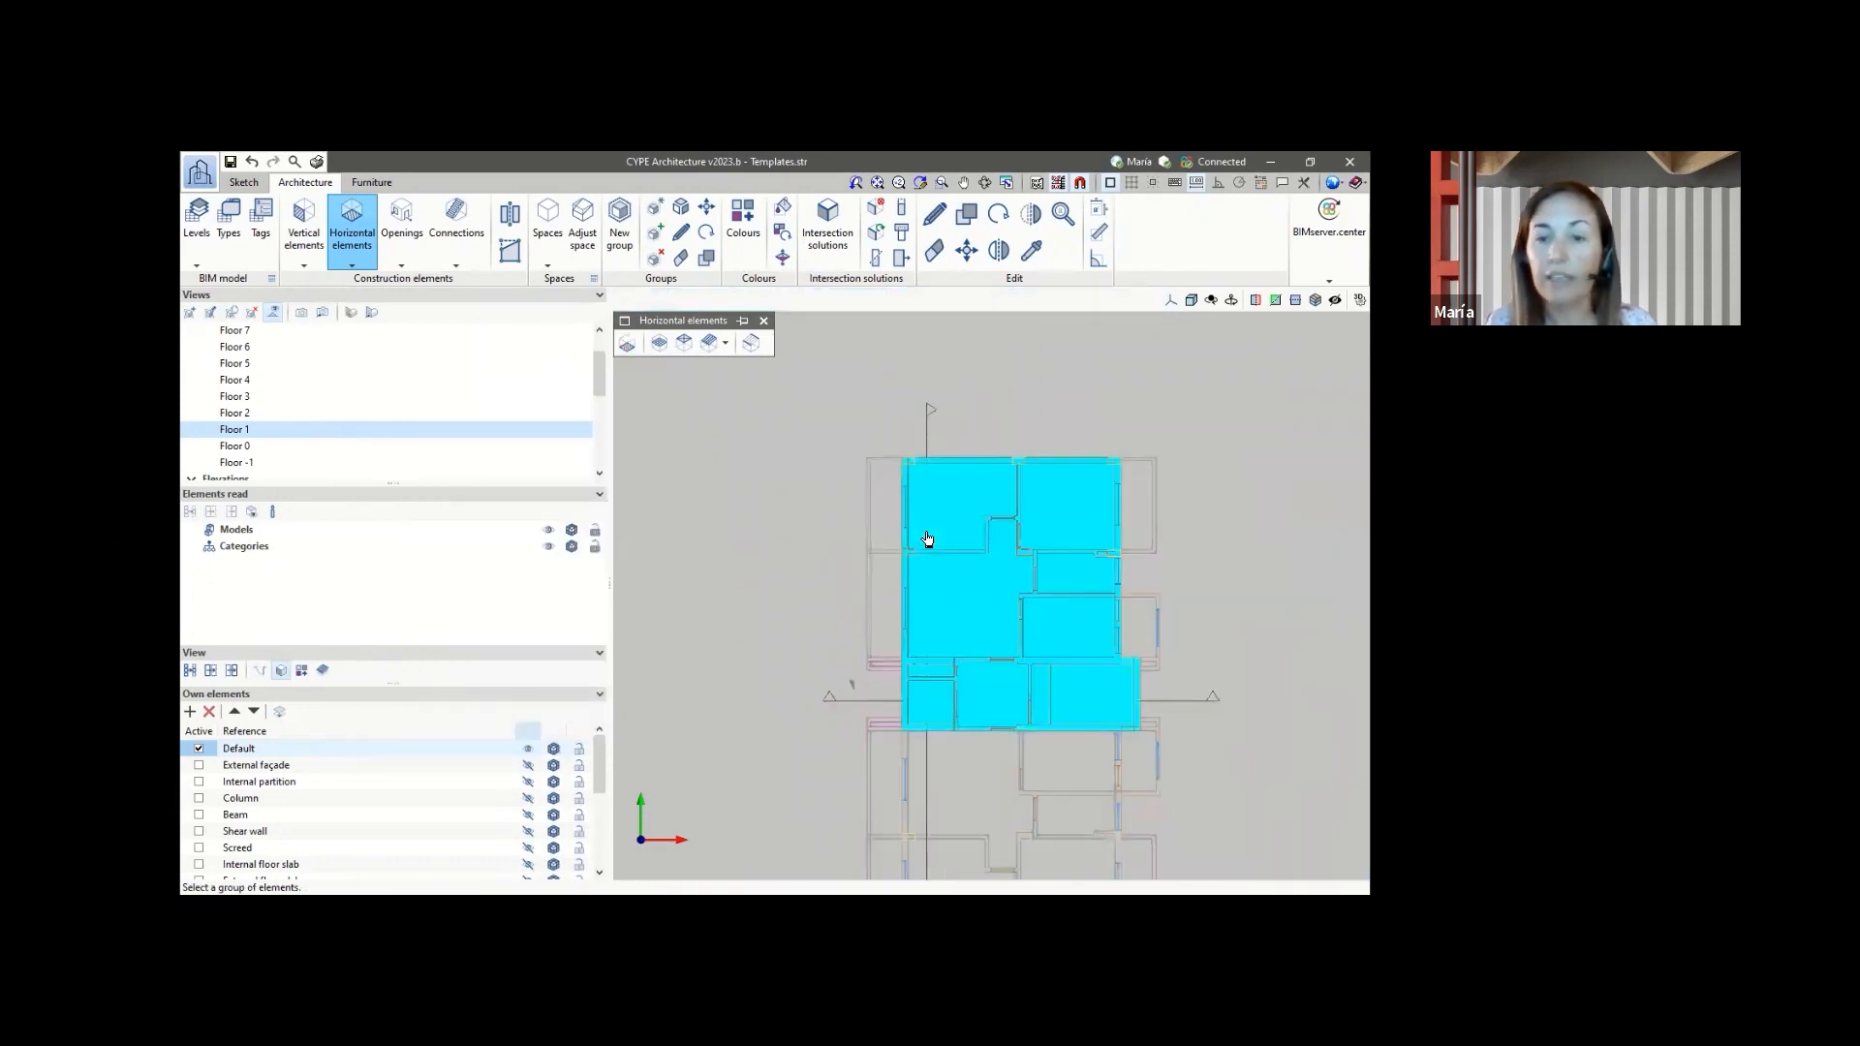
# - Tilt the plan into a 3D view and delete the new internal floor slab over the upper dwelling
pyautogui.moveTo(1099, 553)
pyautogui.keyDown('shift'); pyautogui.mouseDown(button='middle')
pyautogui.moveTo(1035, 417)
pyautogui.moveTo(1060, 428)
pyautogui.mouseUp(button='middle'); pyautogui.keyUp('shift')
pyautogui.click(933, 250)
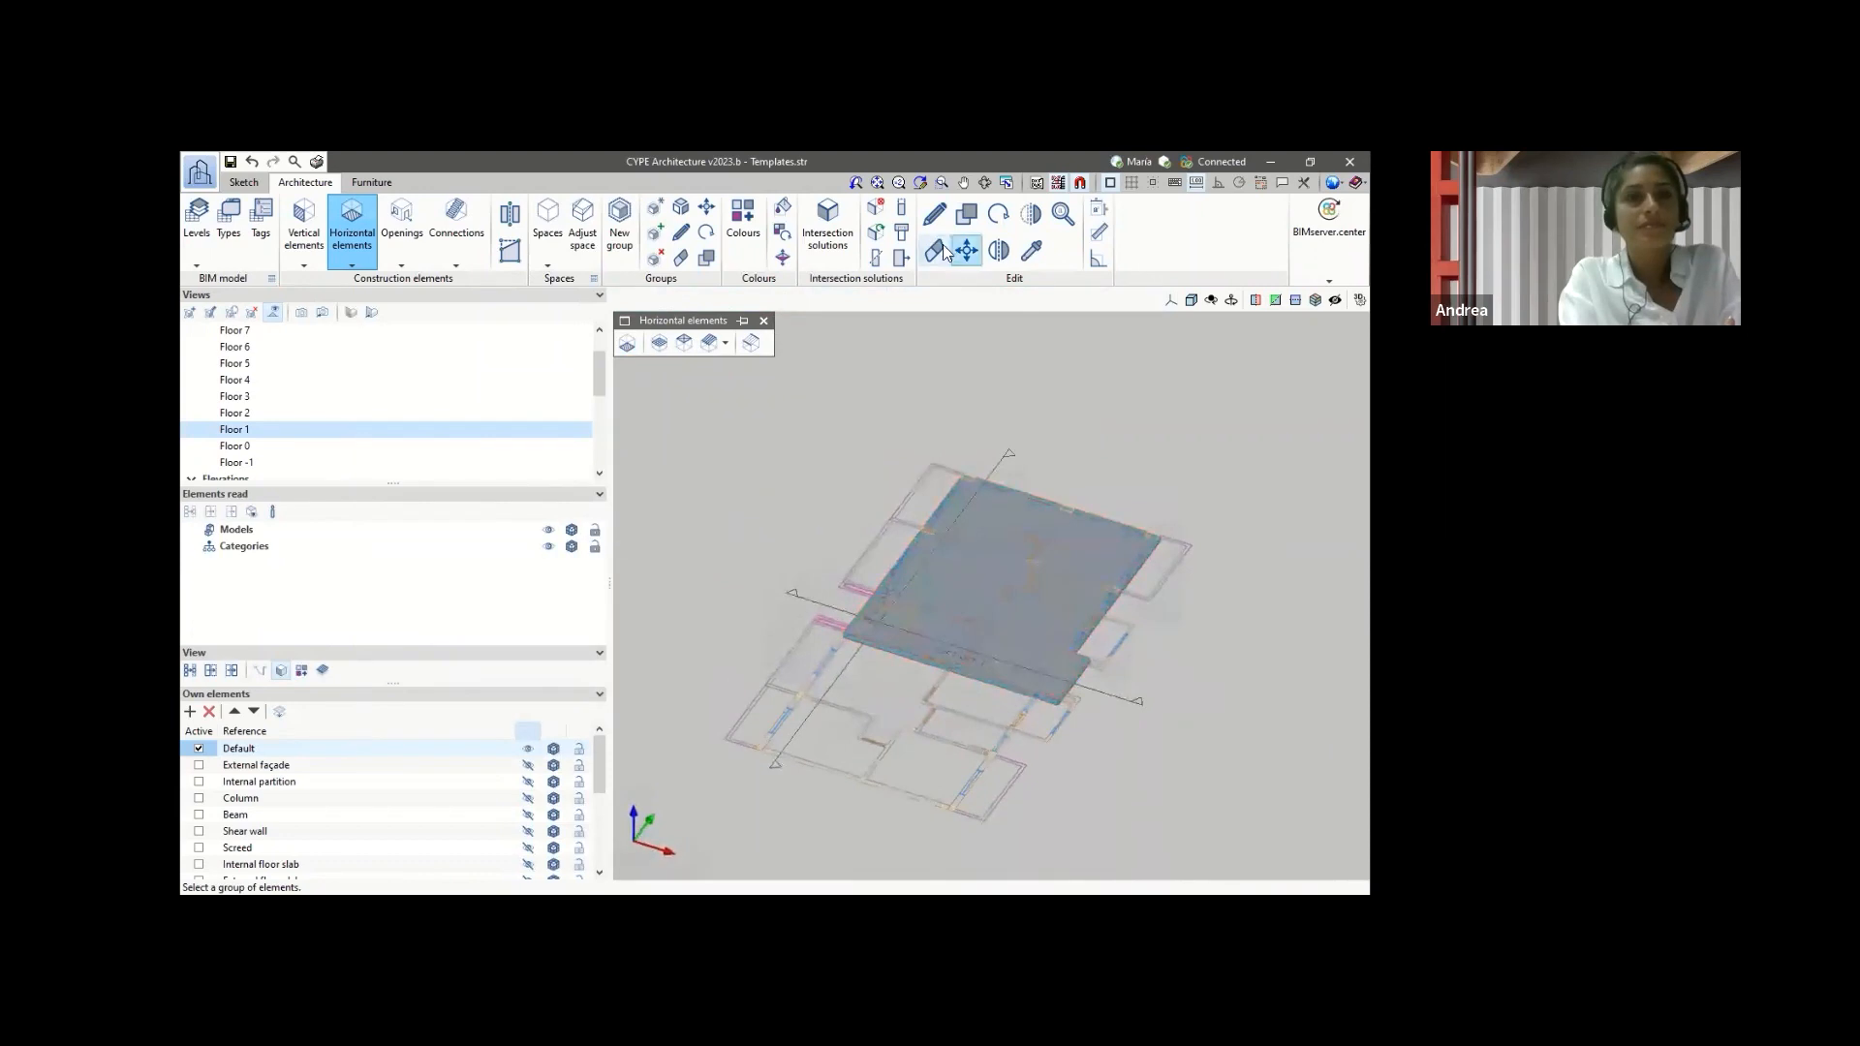
pyautogui.click(1051, 554)
pyautogui.rightClick(1058, 545)
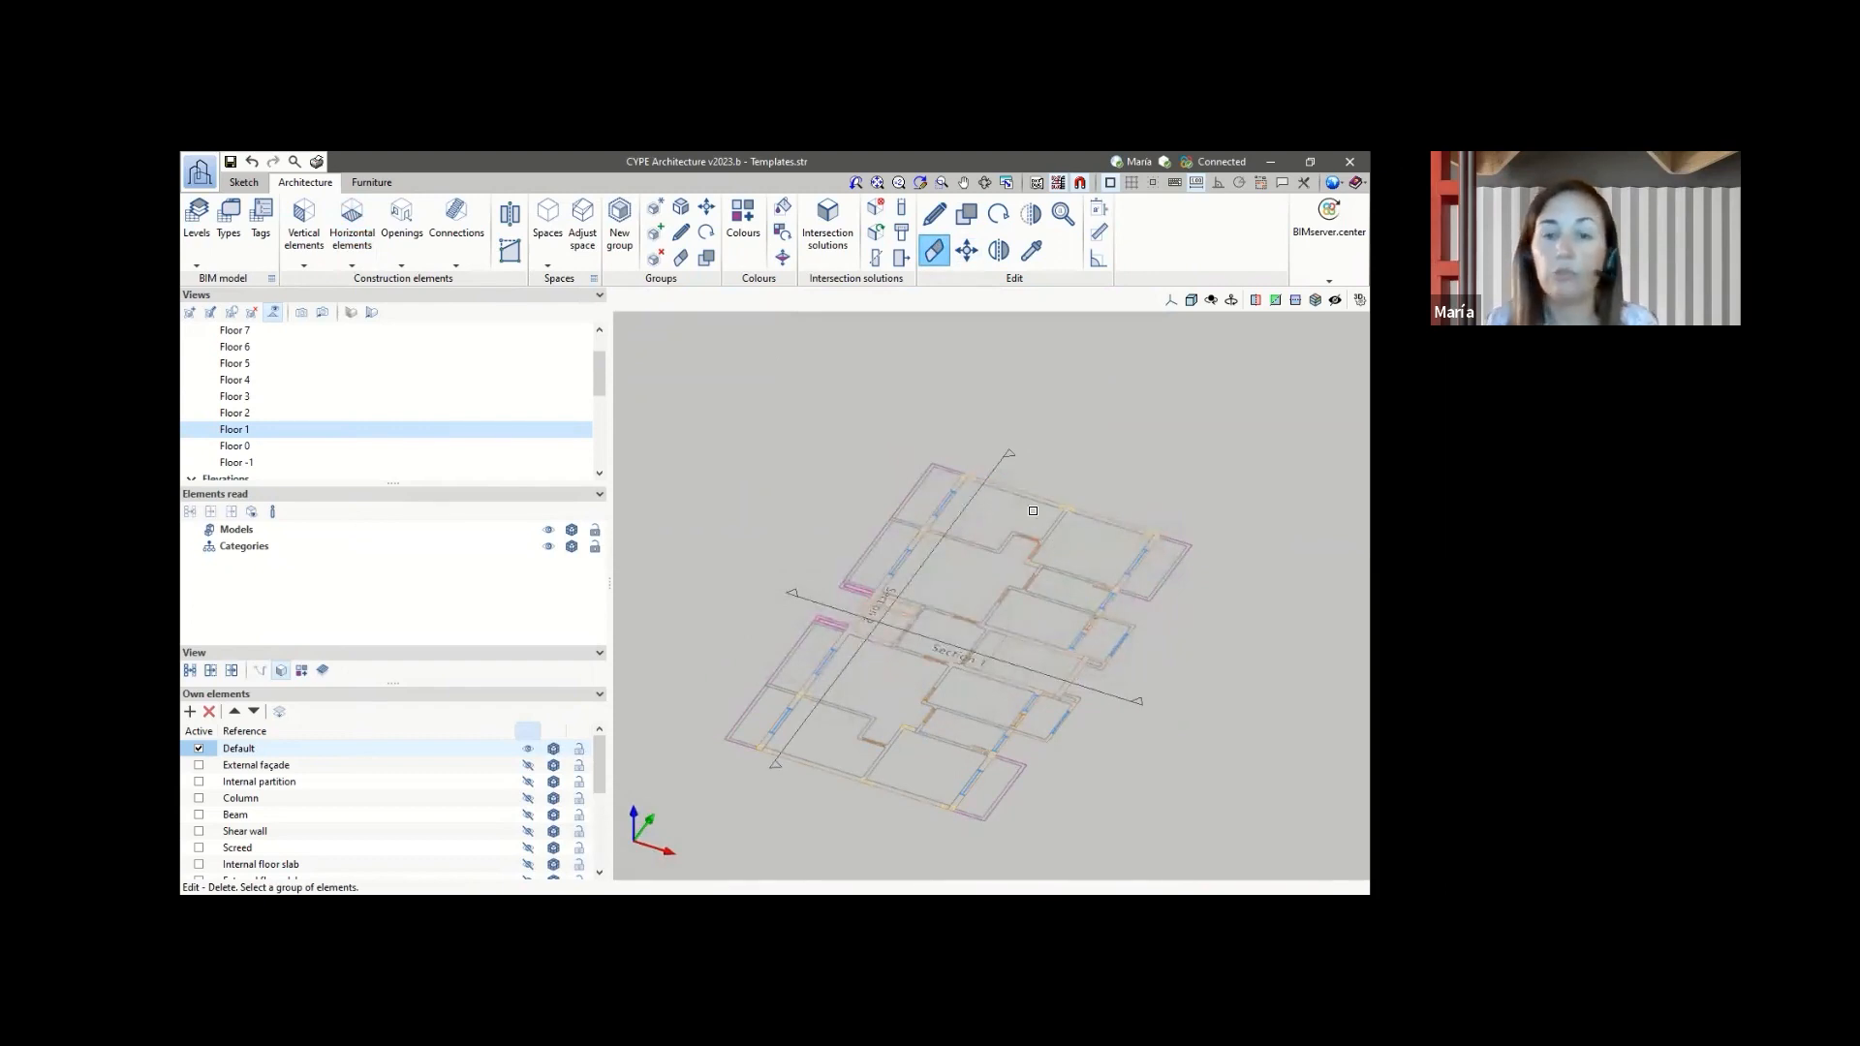
# - Make all own element groups visible again to show the complete Floor 1 model
pyautogui.scroll(2, 927, 481)
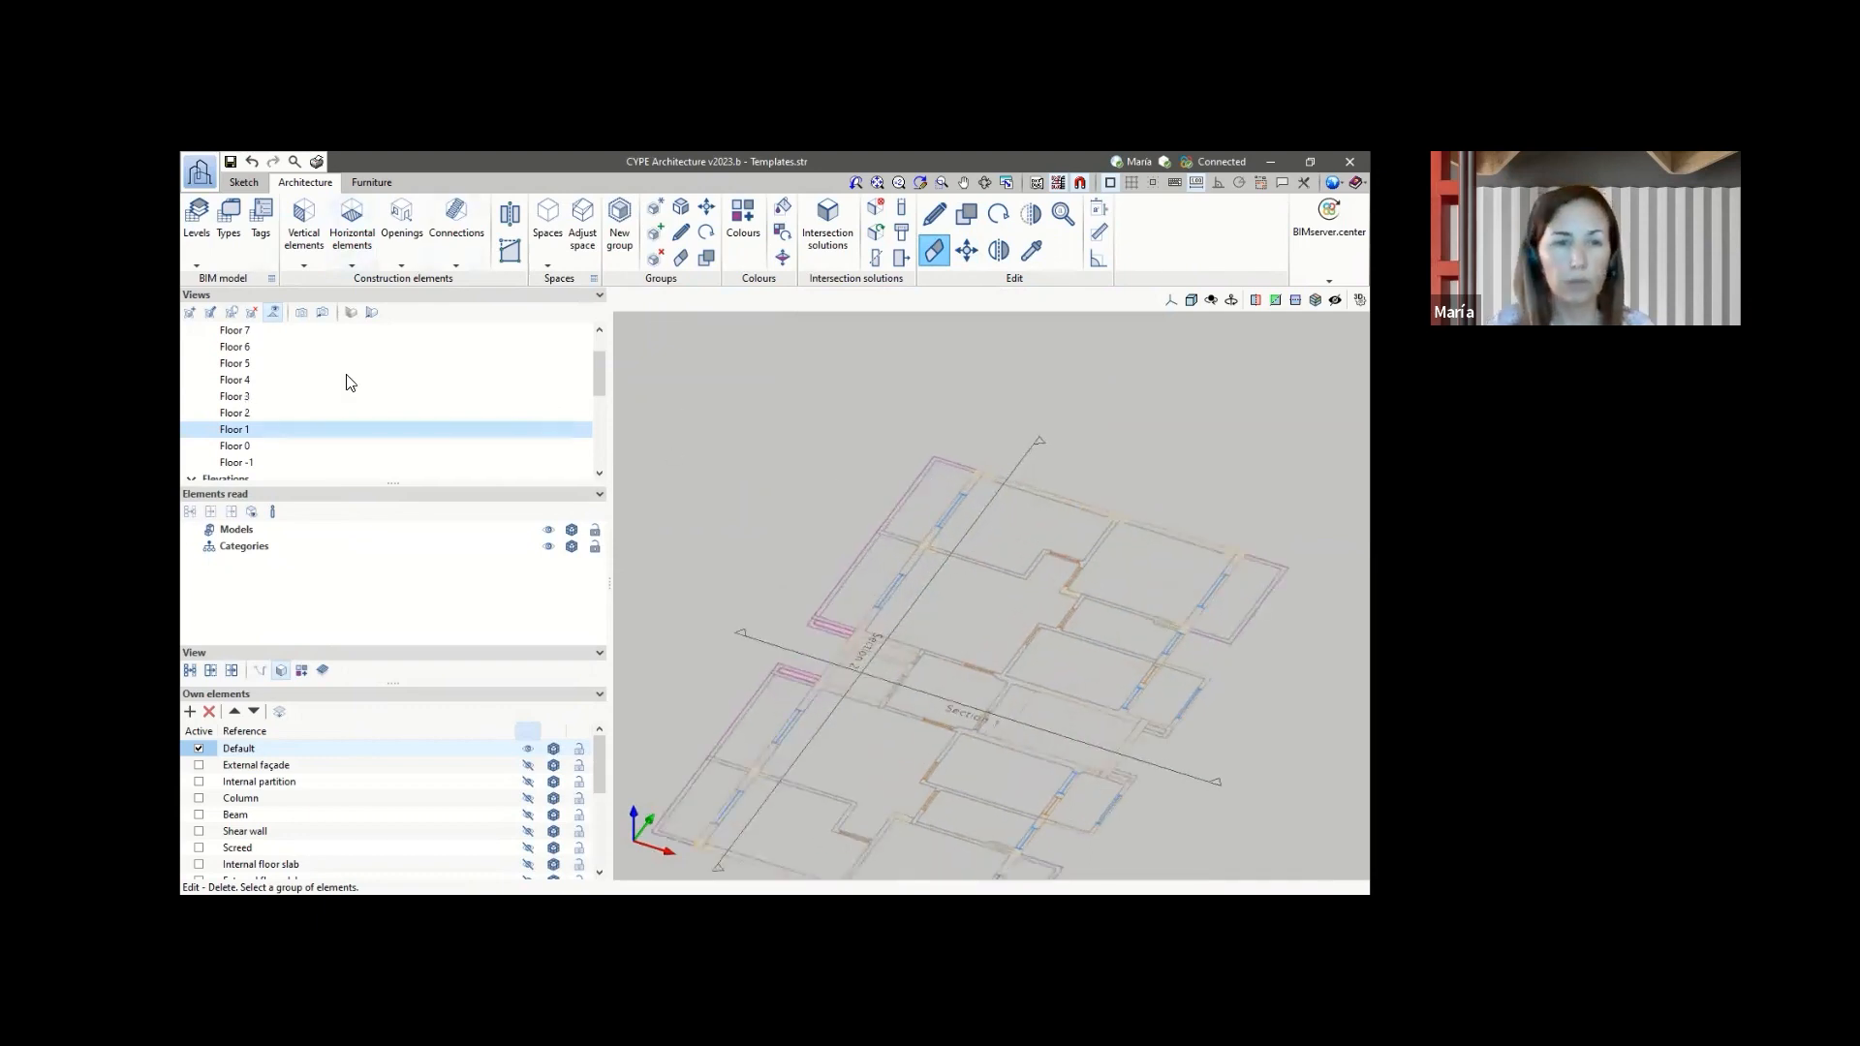
pyautogui.rightClick(530, 734)
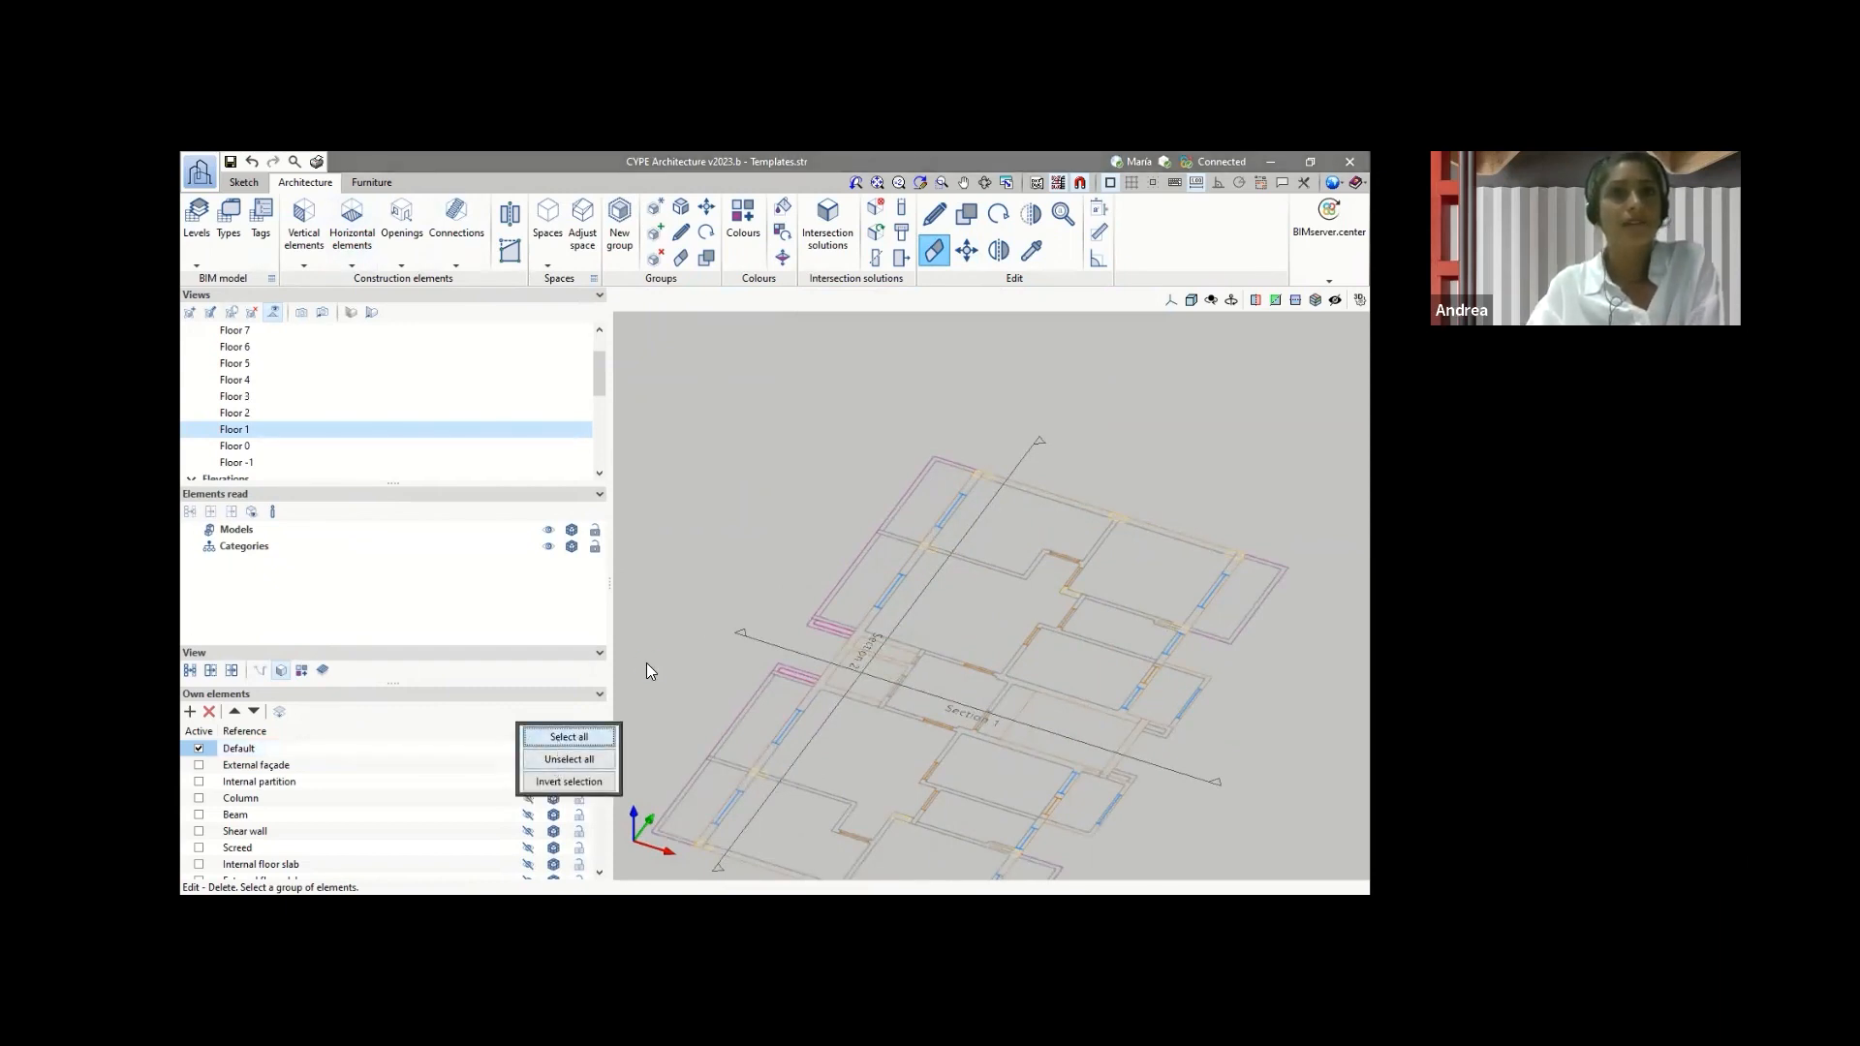
pyautogui.press('Return')
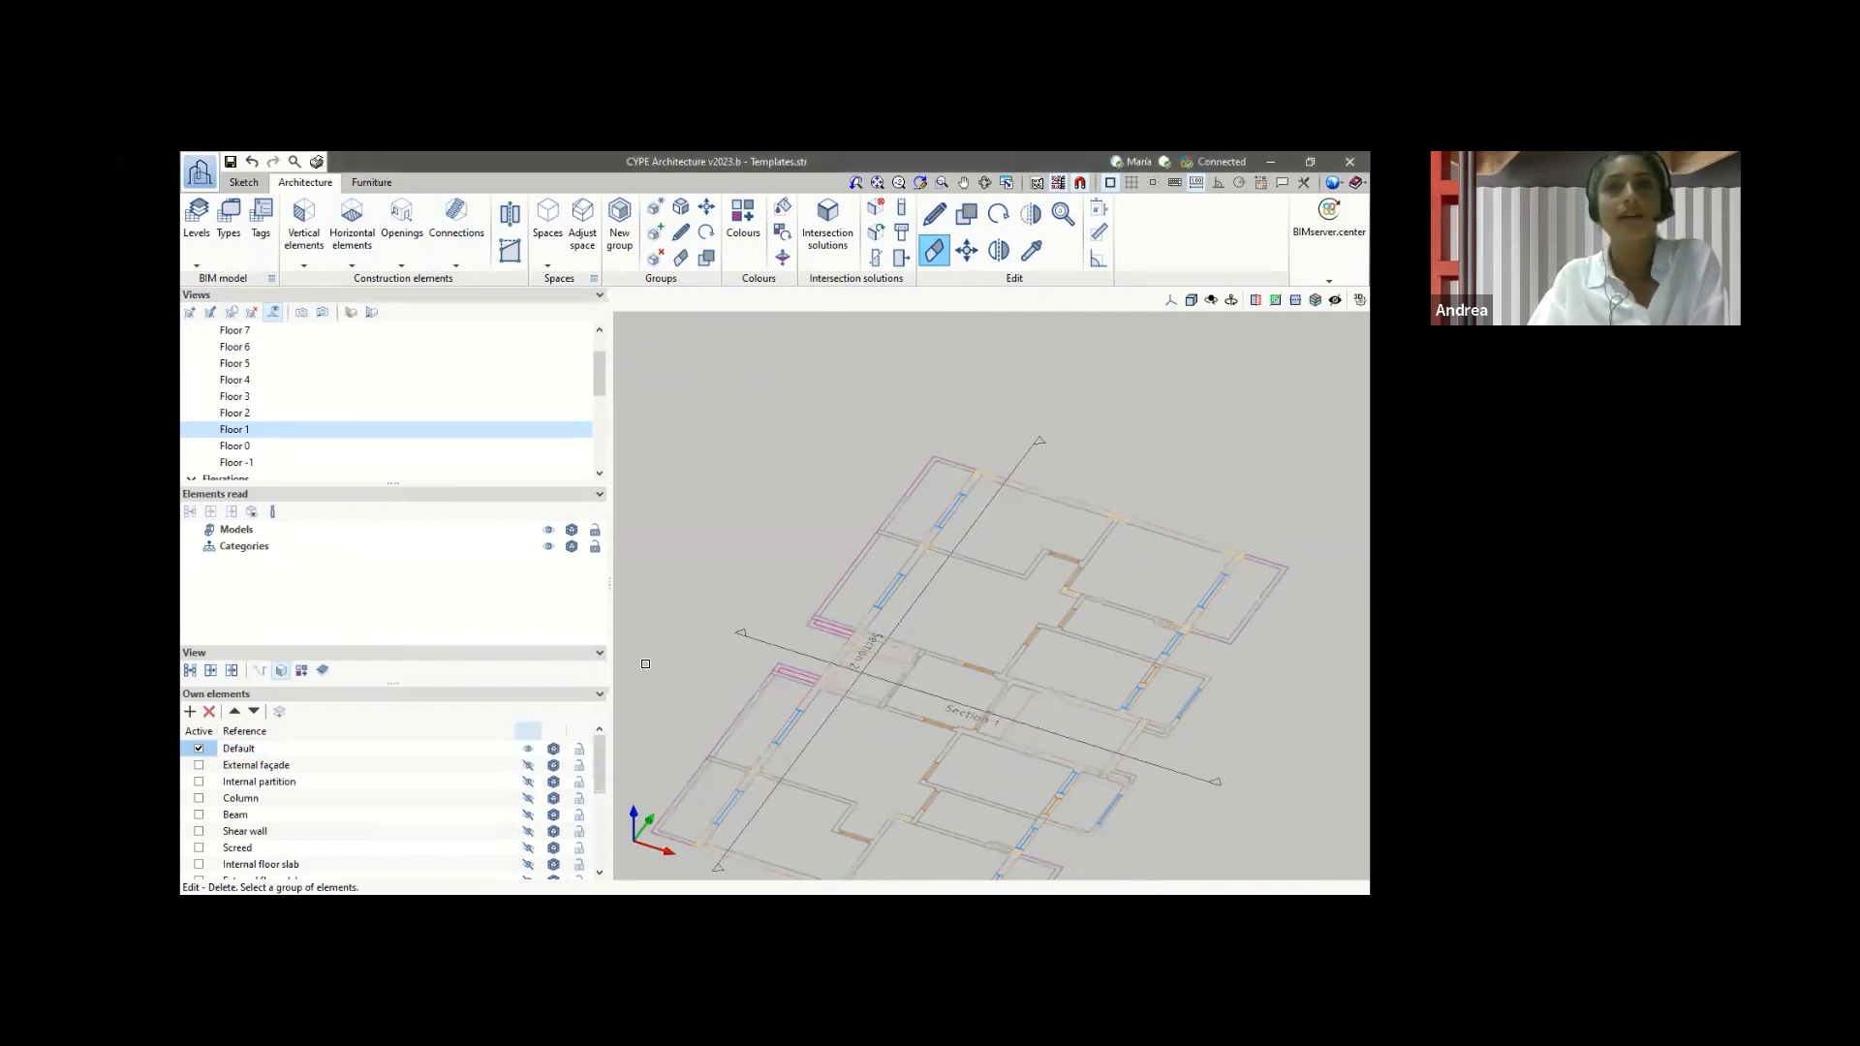
pyautogui.scroll(-2, 668, 489)
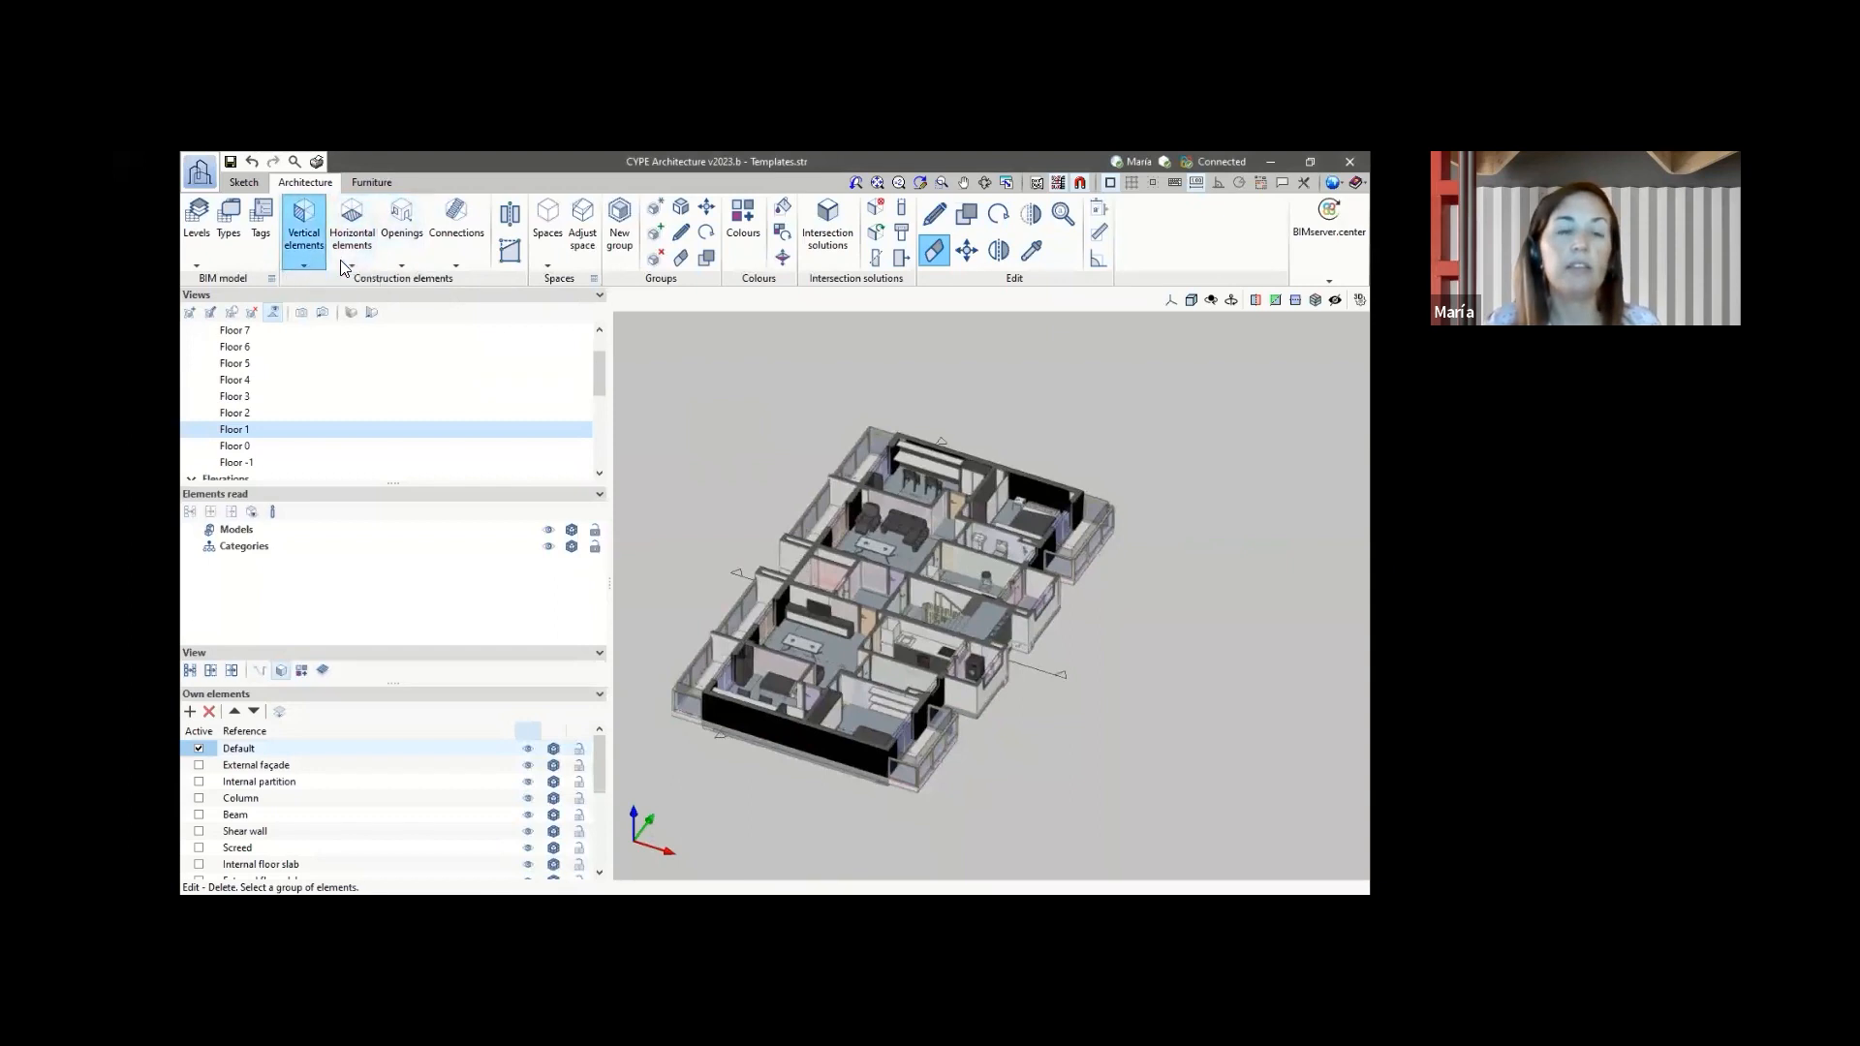
# - Review the tools for openings, connections, horizontal elements and vertical elements, and examine the staircase and rooms of Floor 1
pyautogui.click(370, 259)
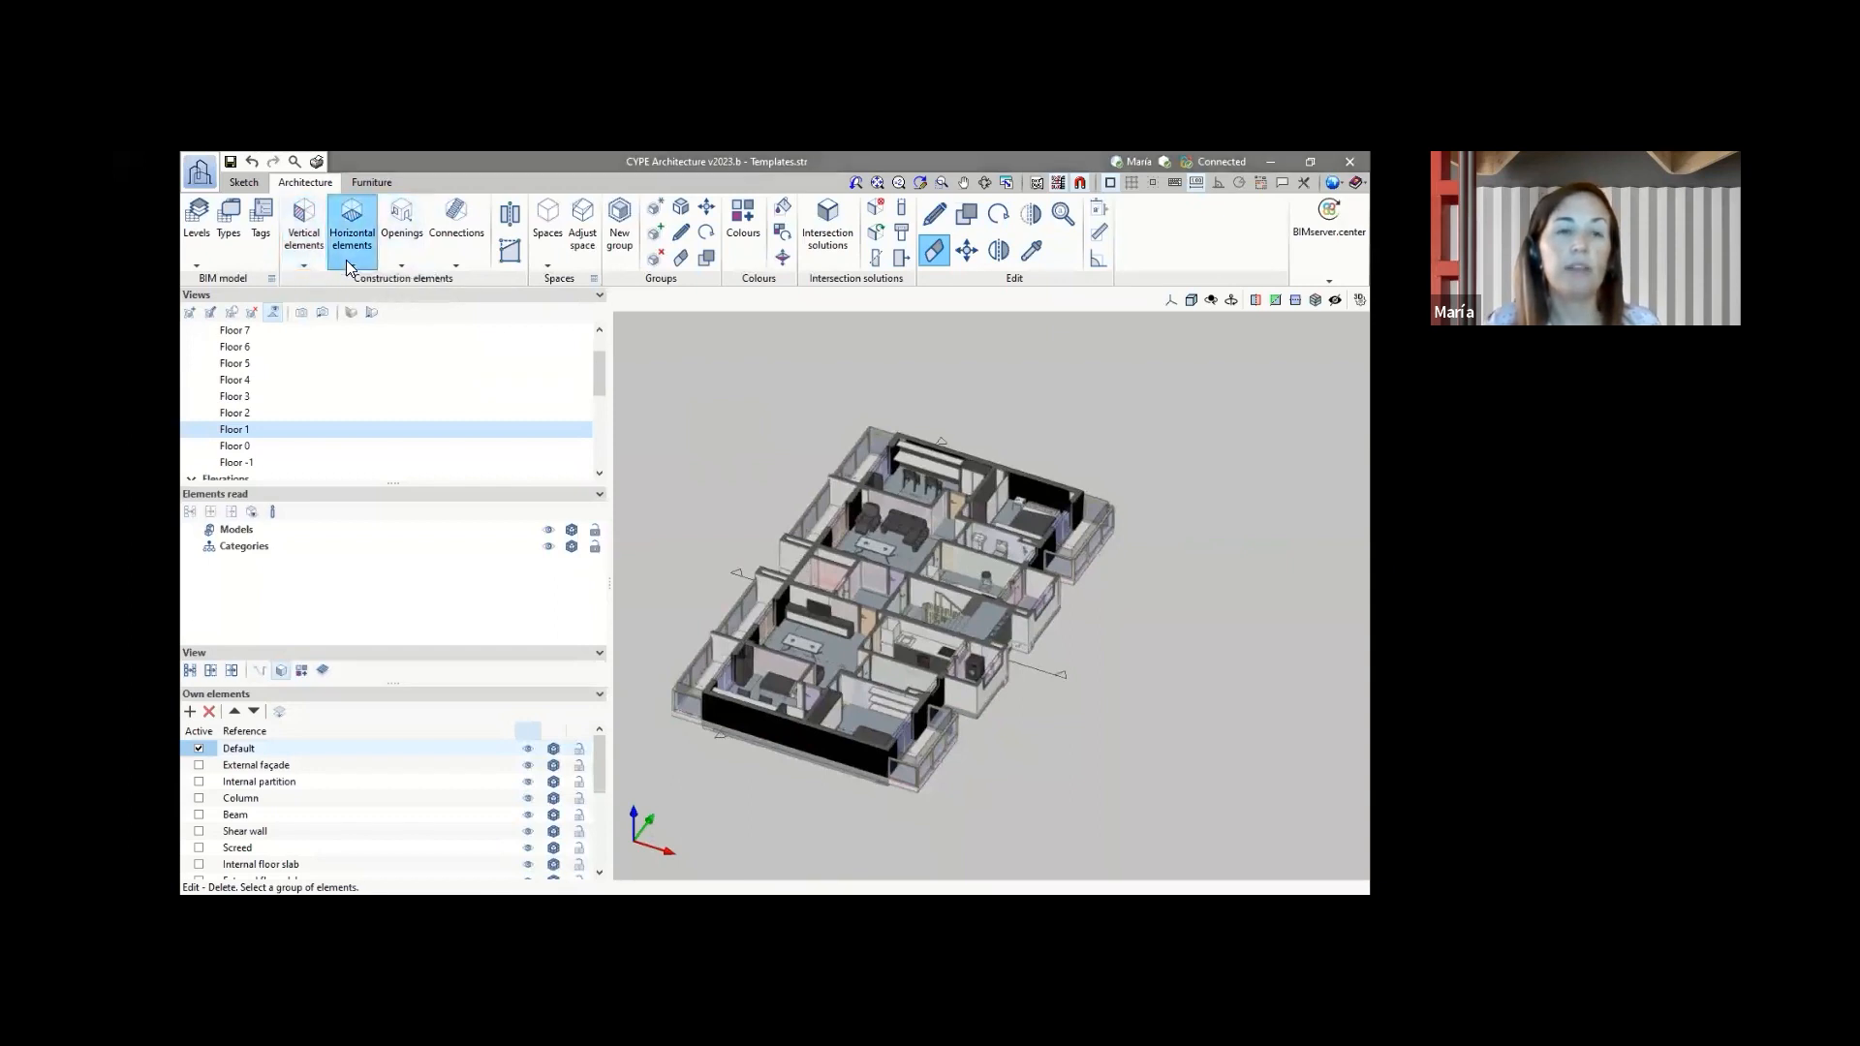
pyautogui.click(400, 259)
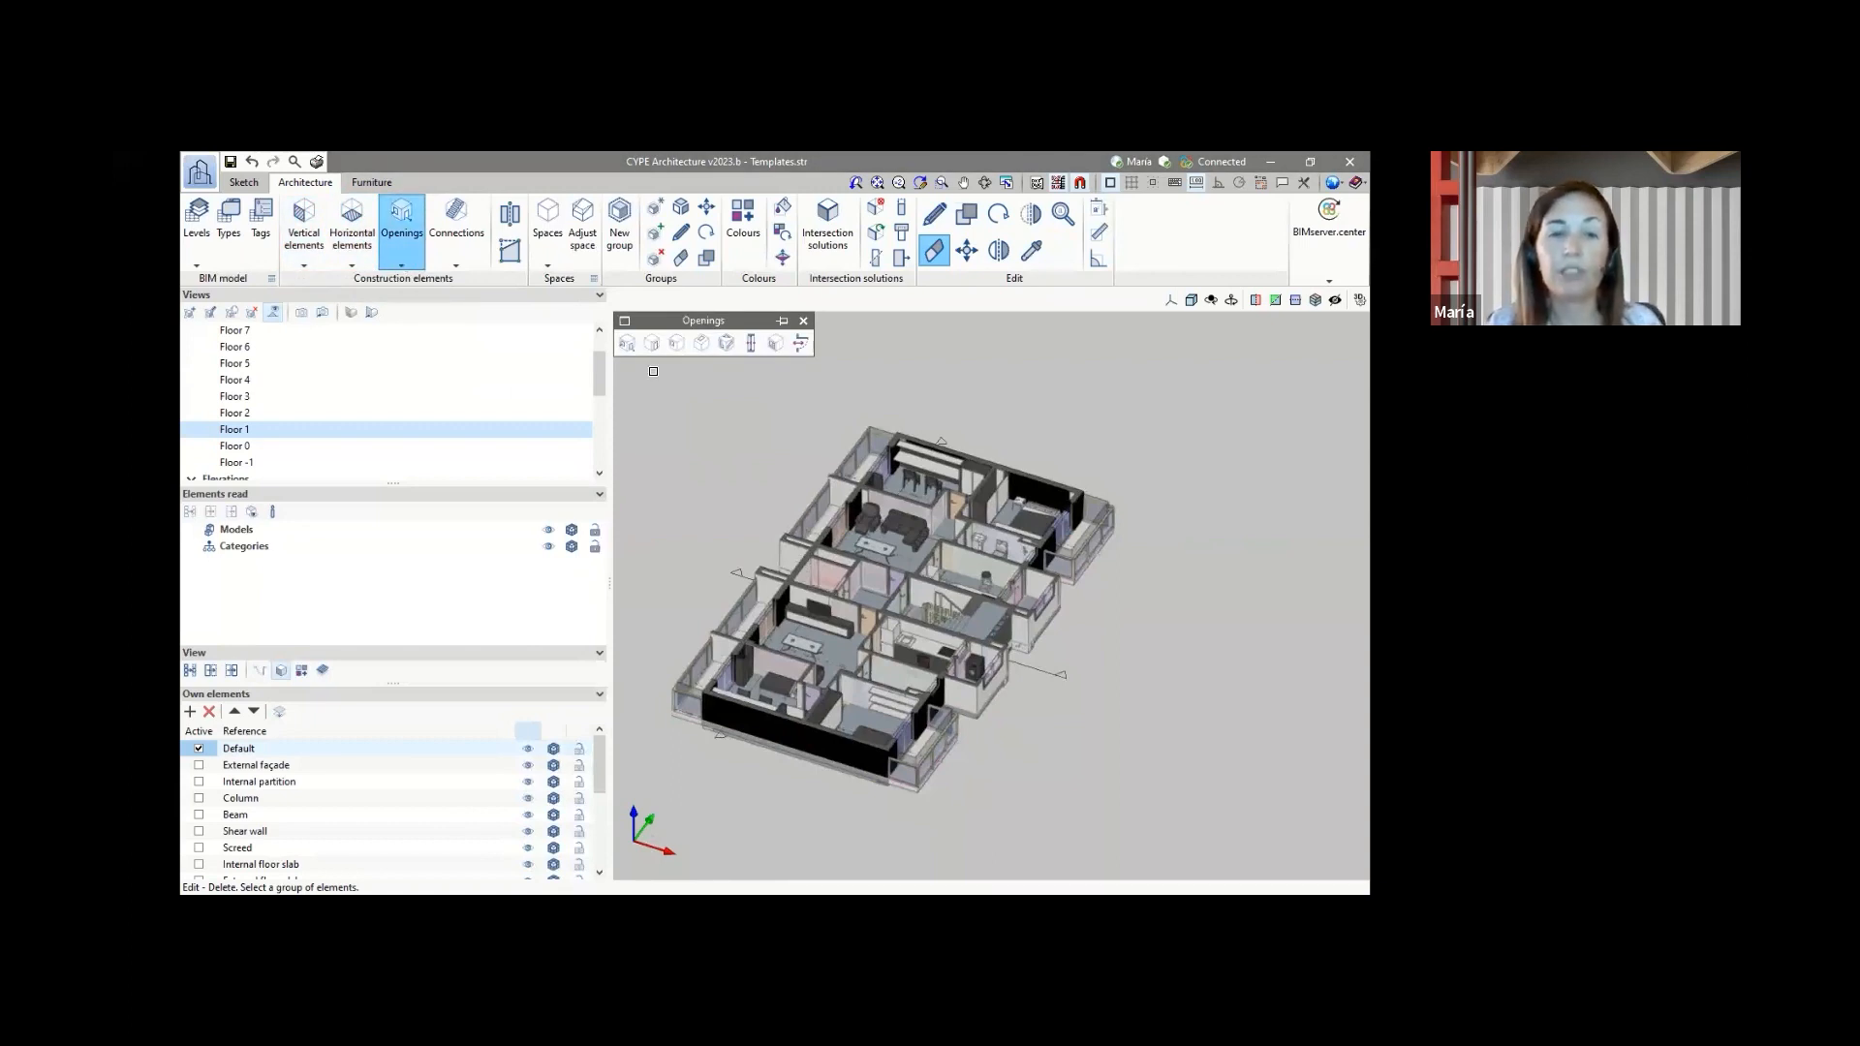
pyautogui.scroll(5, 1042, 649)
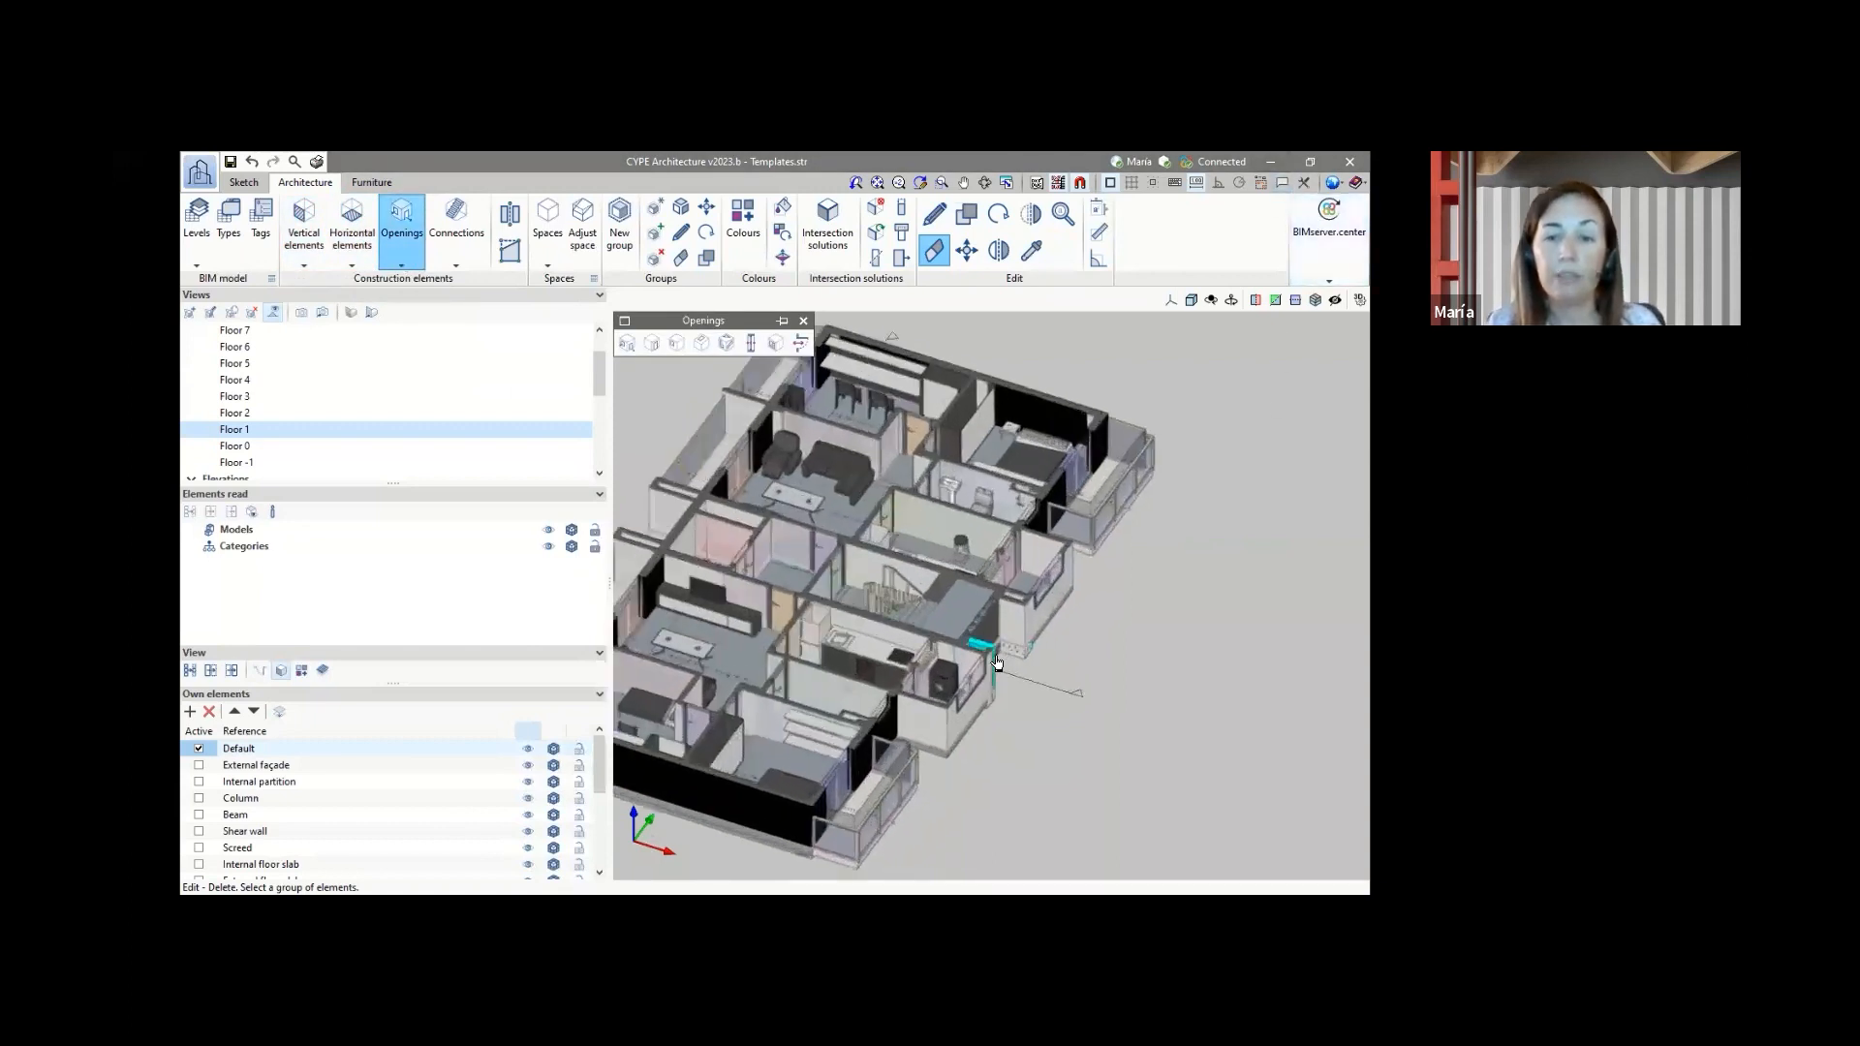
pyautogui.scroll(3, 811, 536)
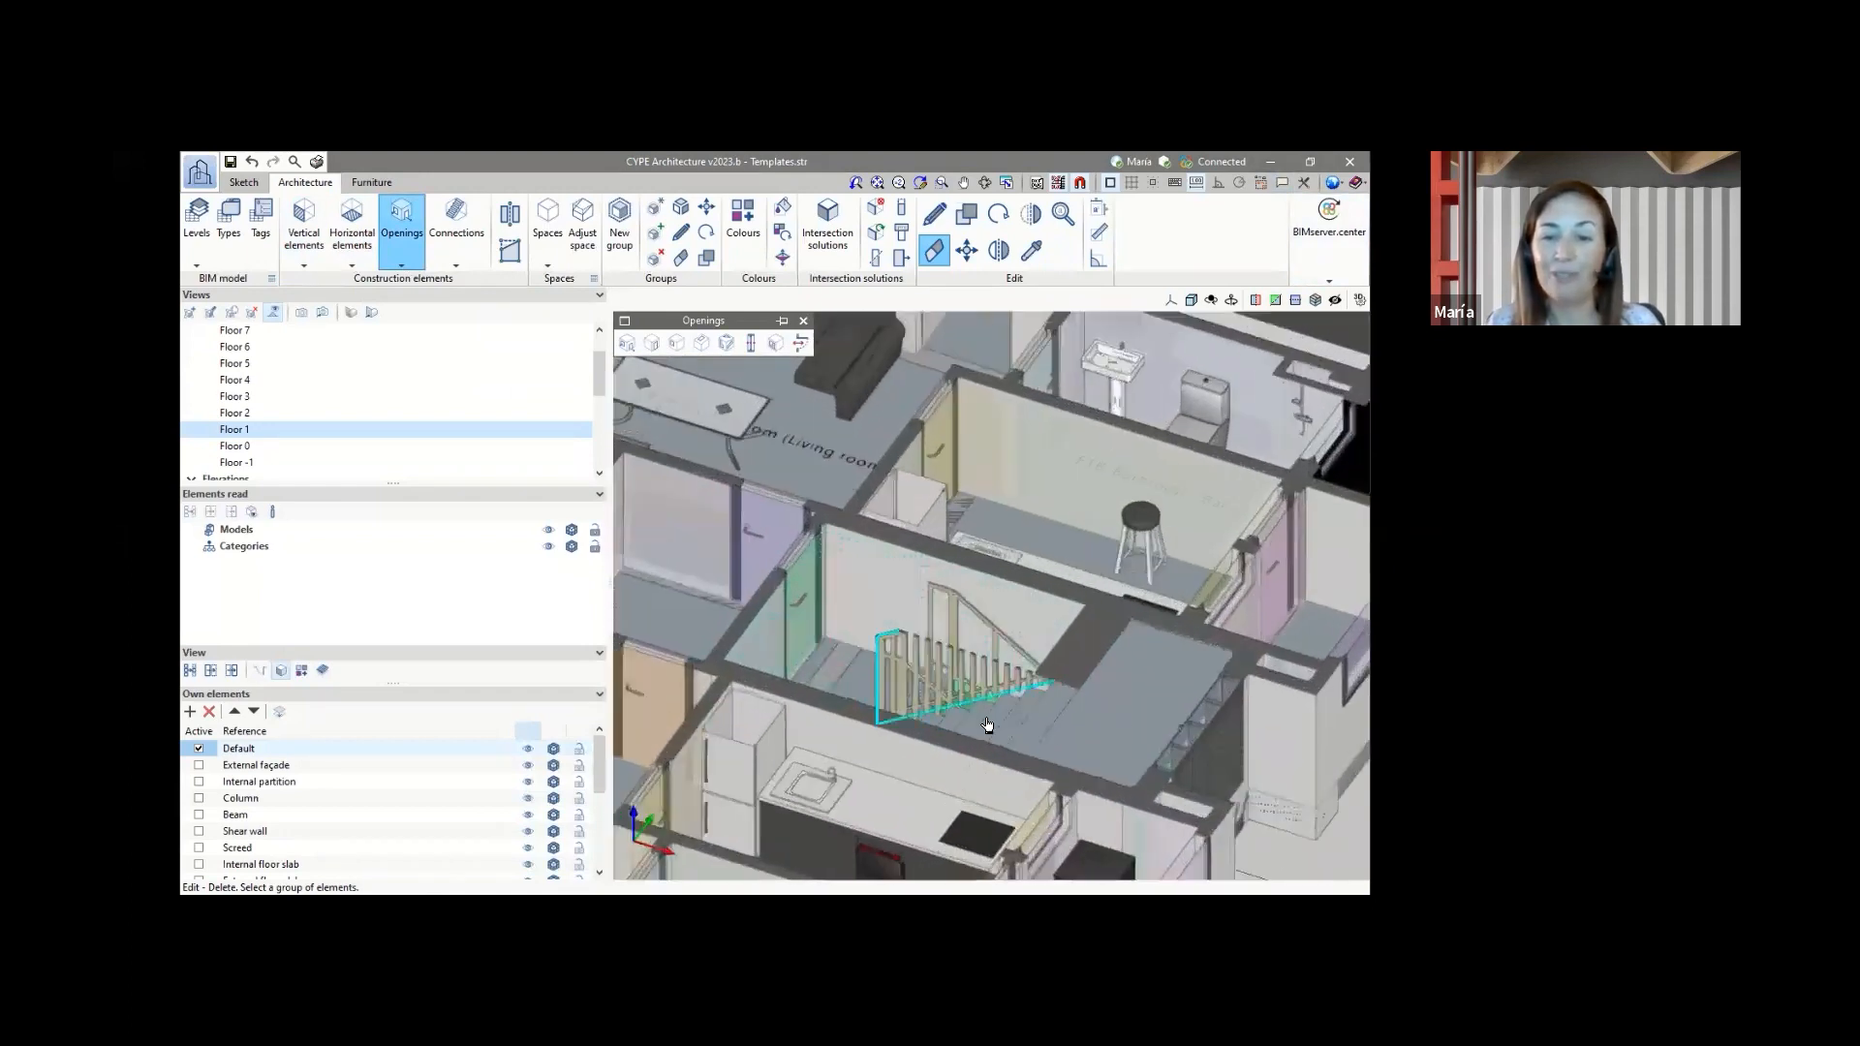
pyautogui.scroll(-2, 774, 485)
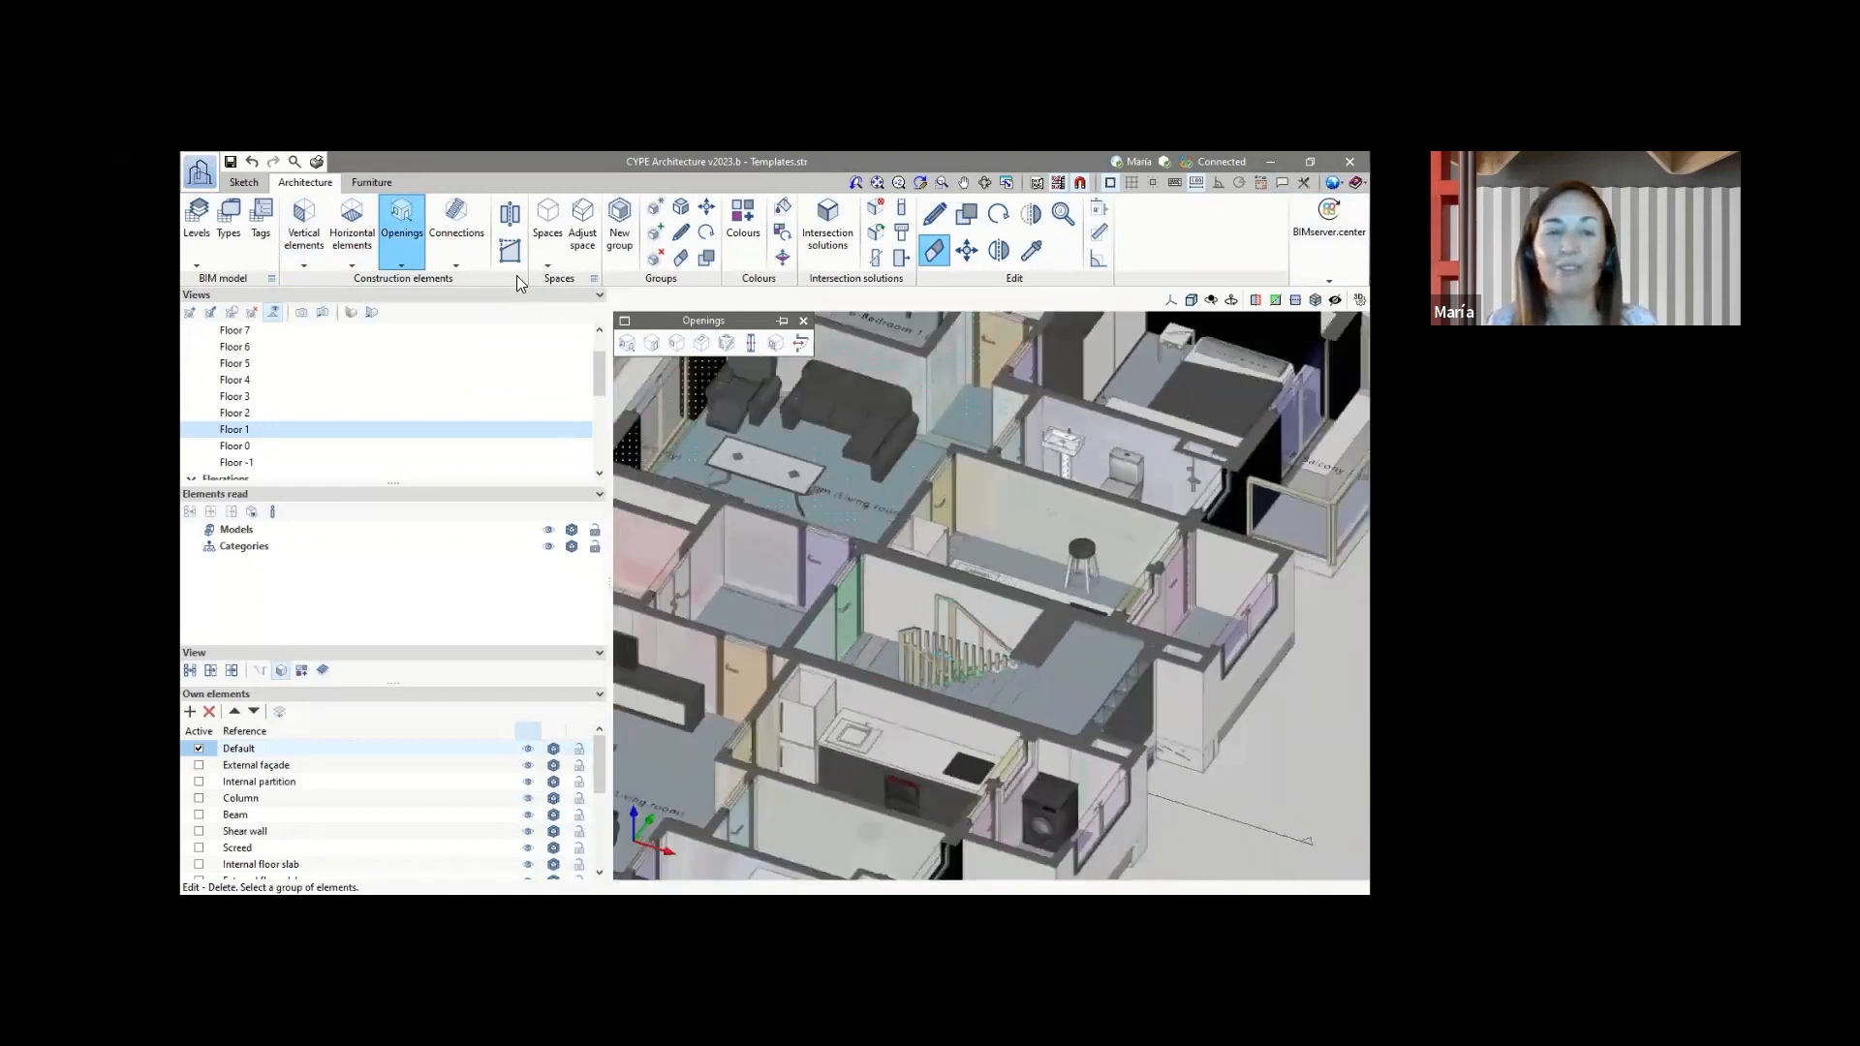
pyautogui.click(450, 261)
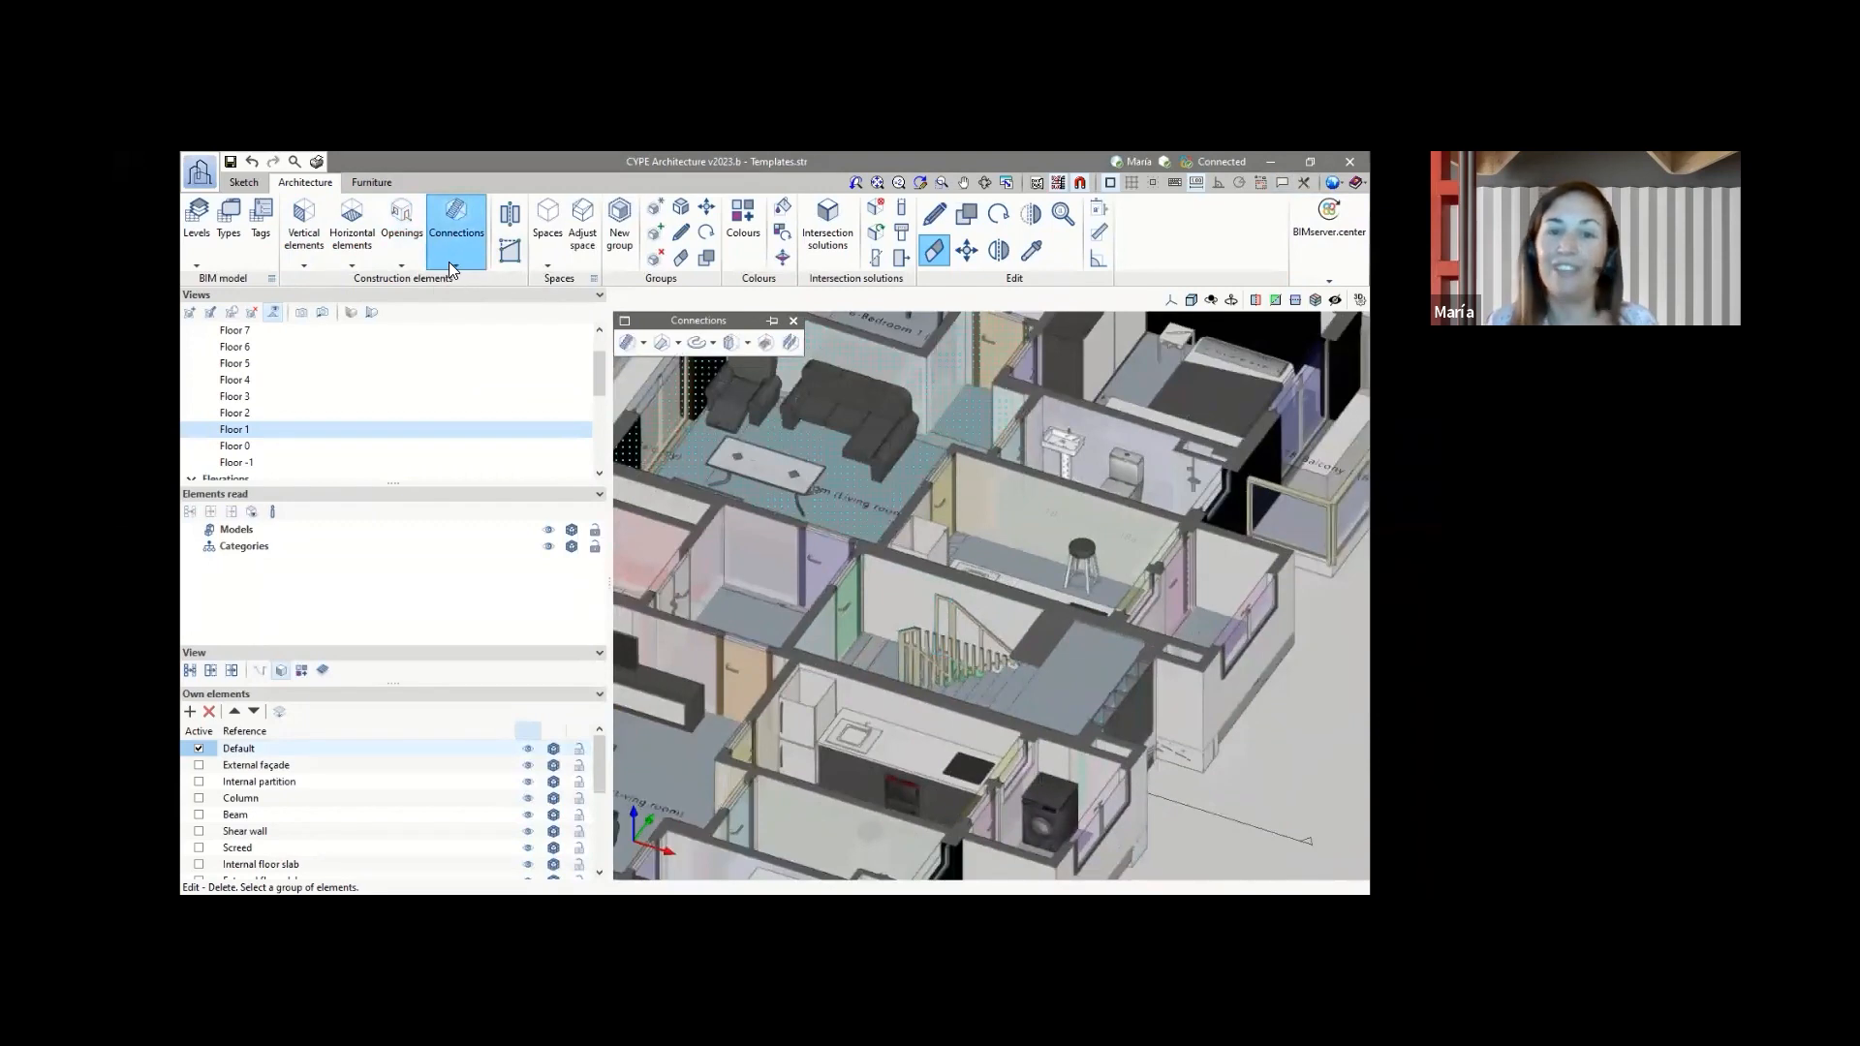
pyautogui.click(410, 264)
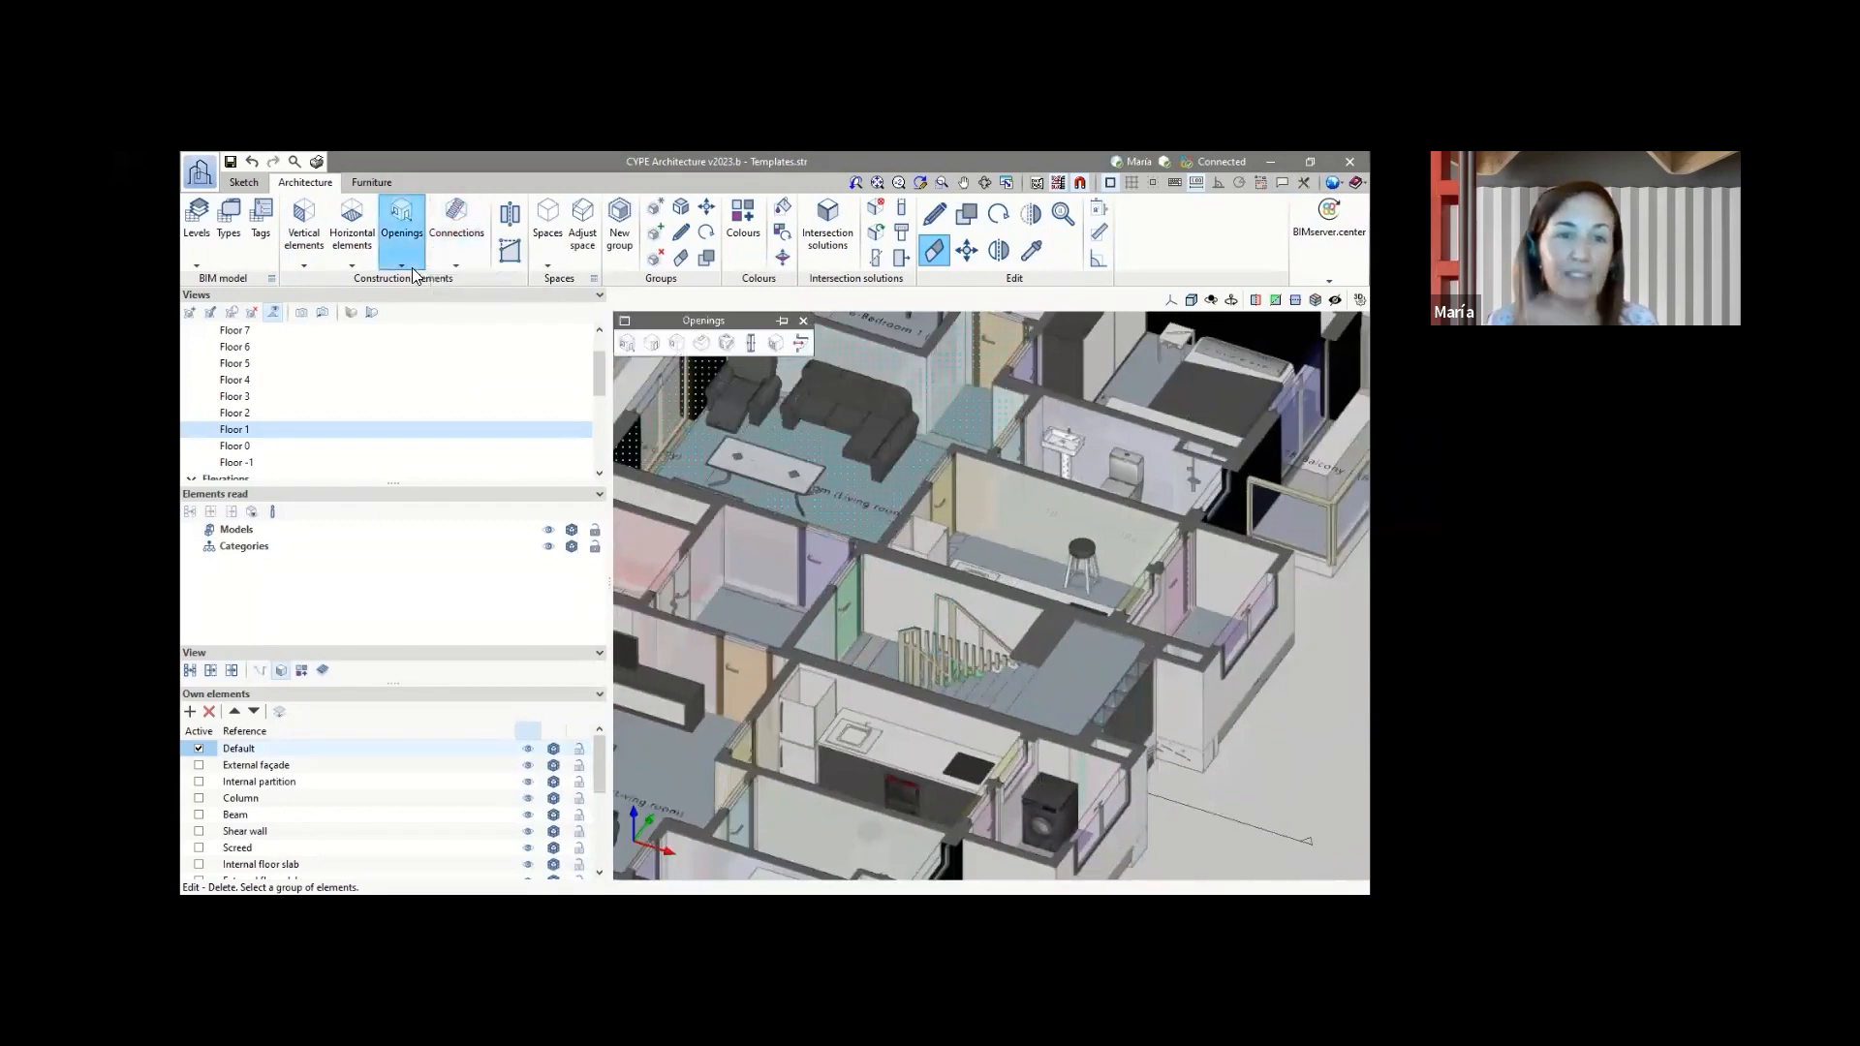
pyautogui.click(358, 254)
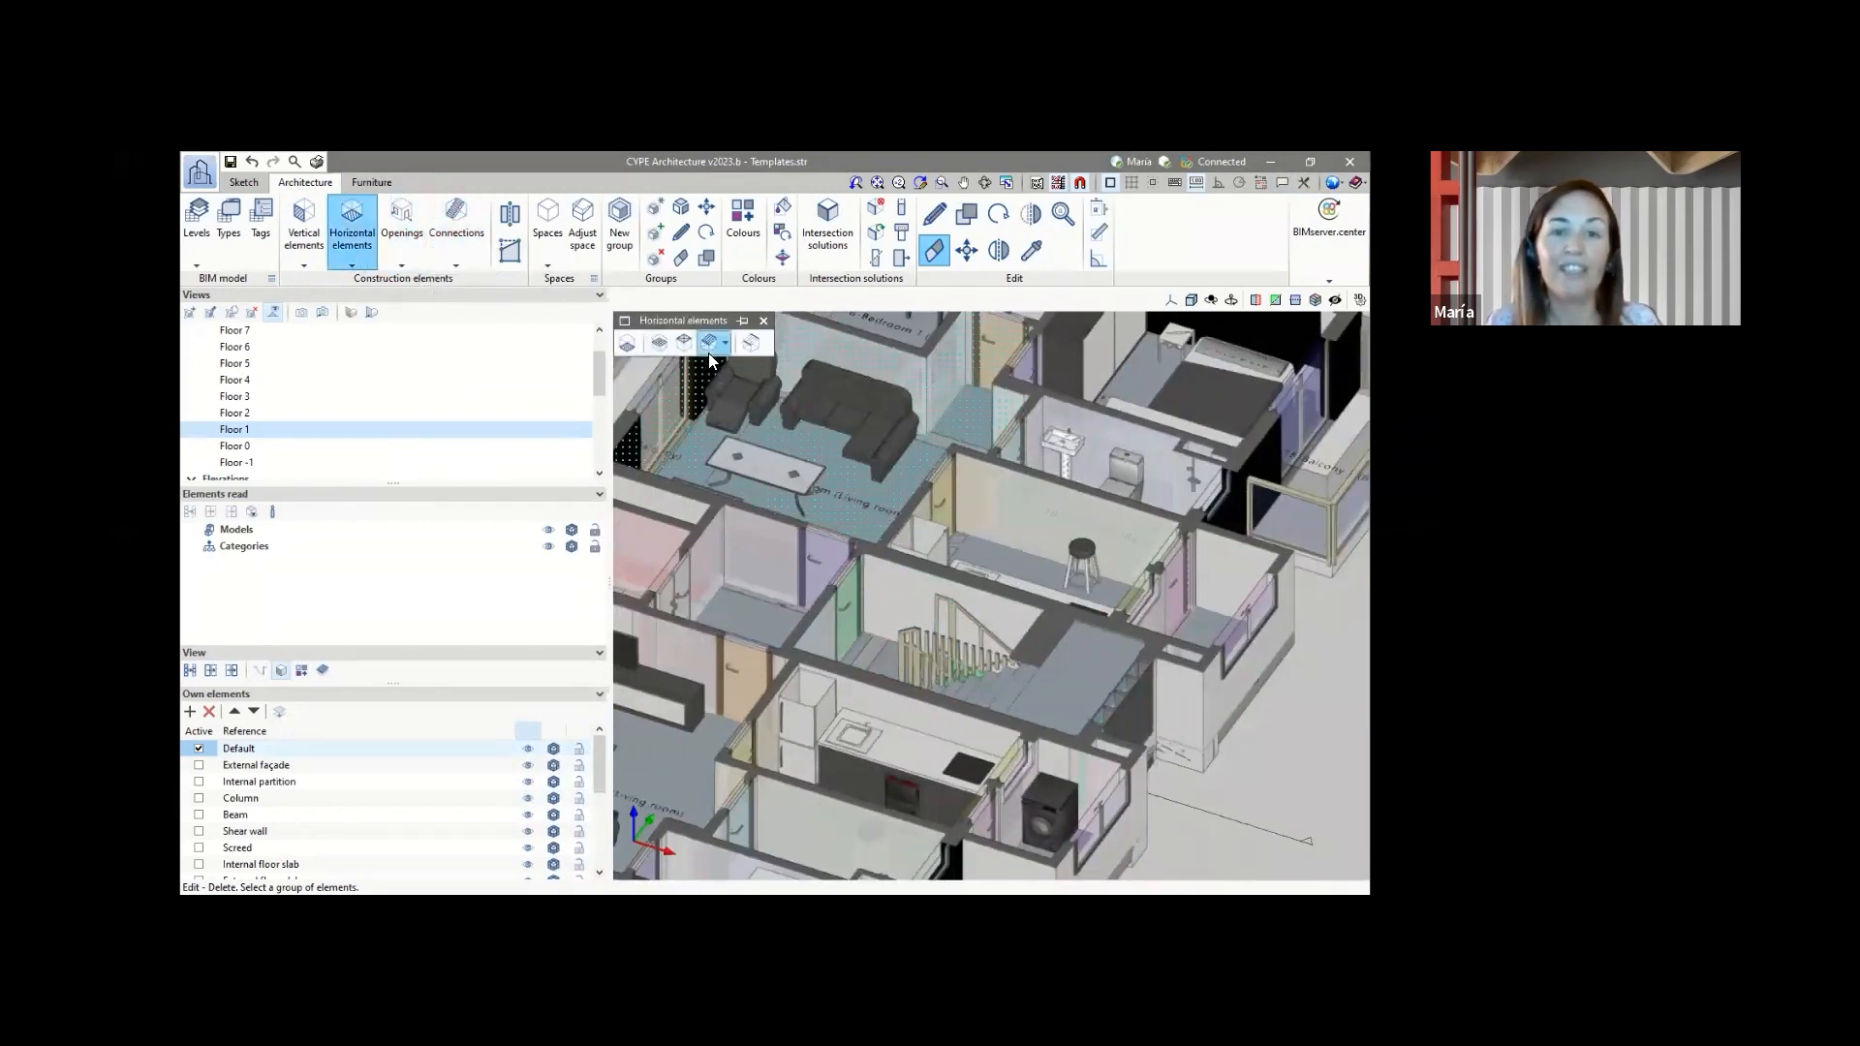
pyautogui.click(306, 254)
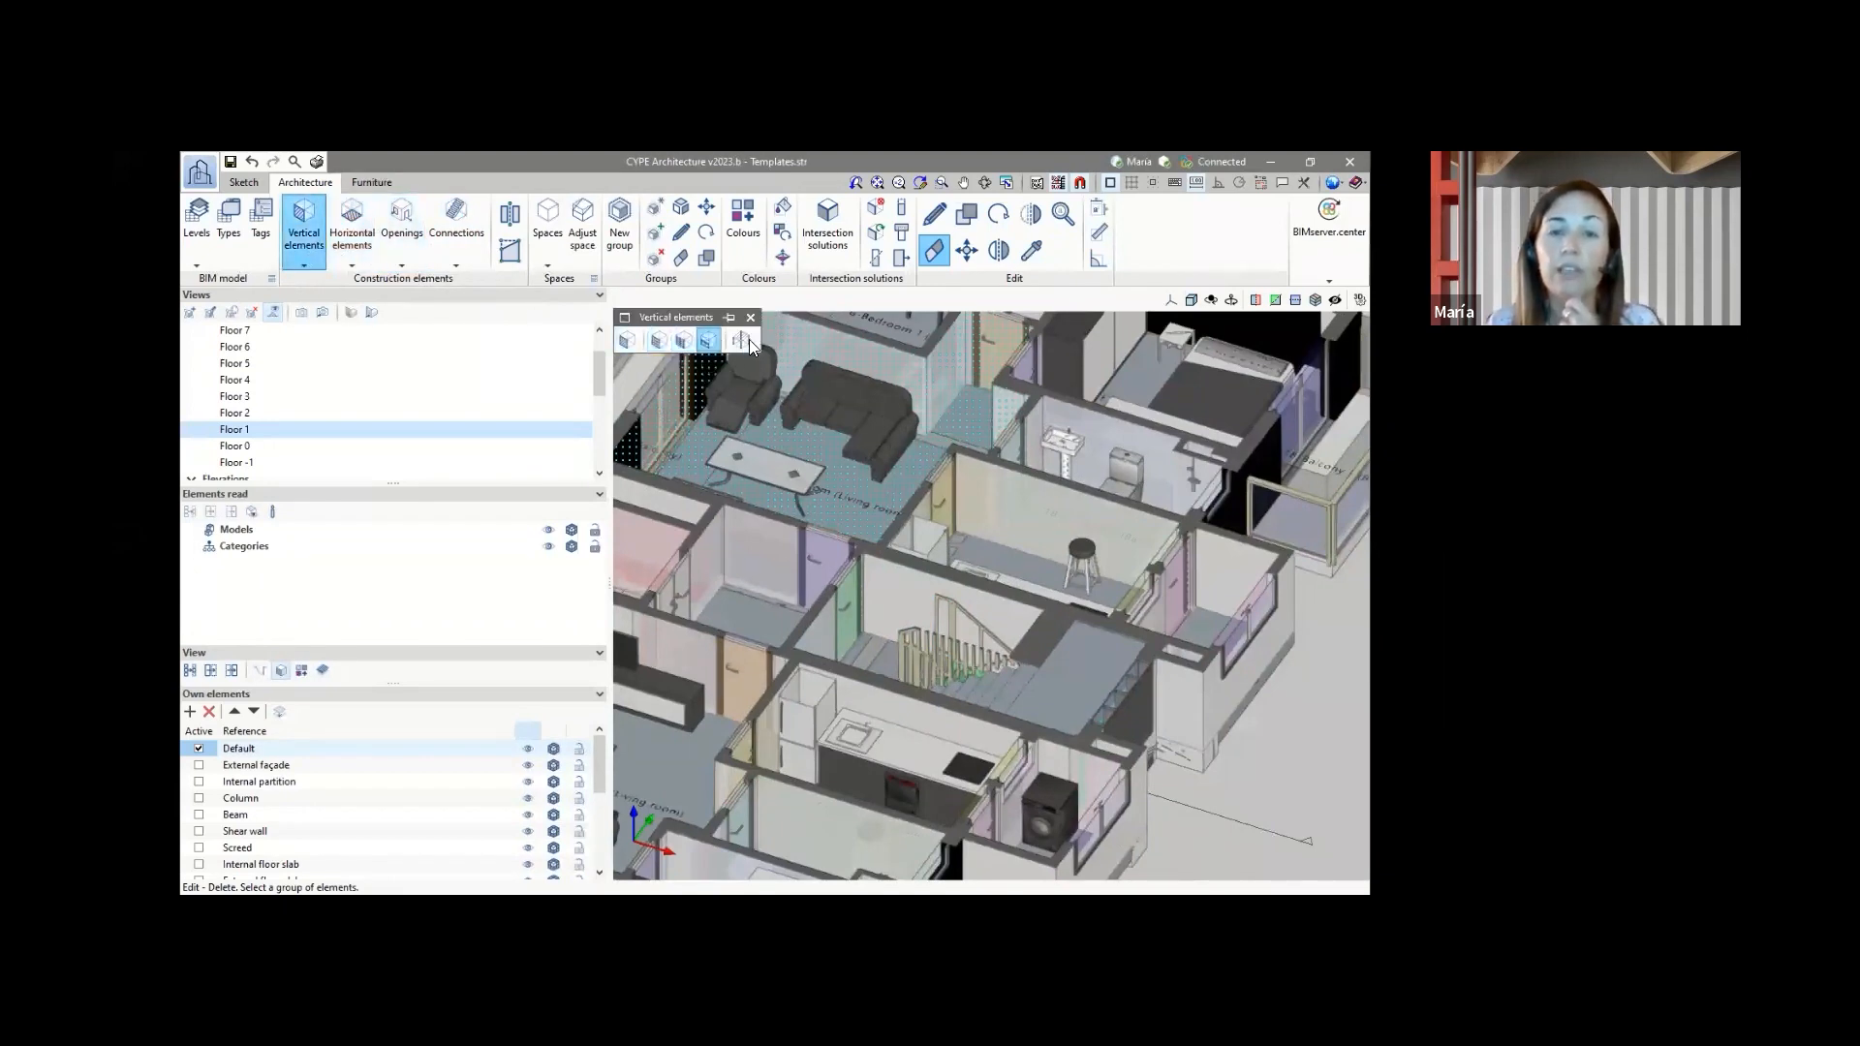
# - Cancel the pending Delete command and close the vertical elements tools
pyautogui.scroll(-3, 1165, 621)
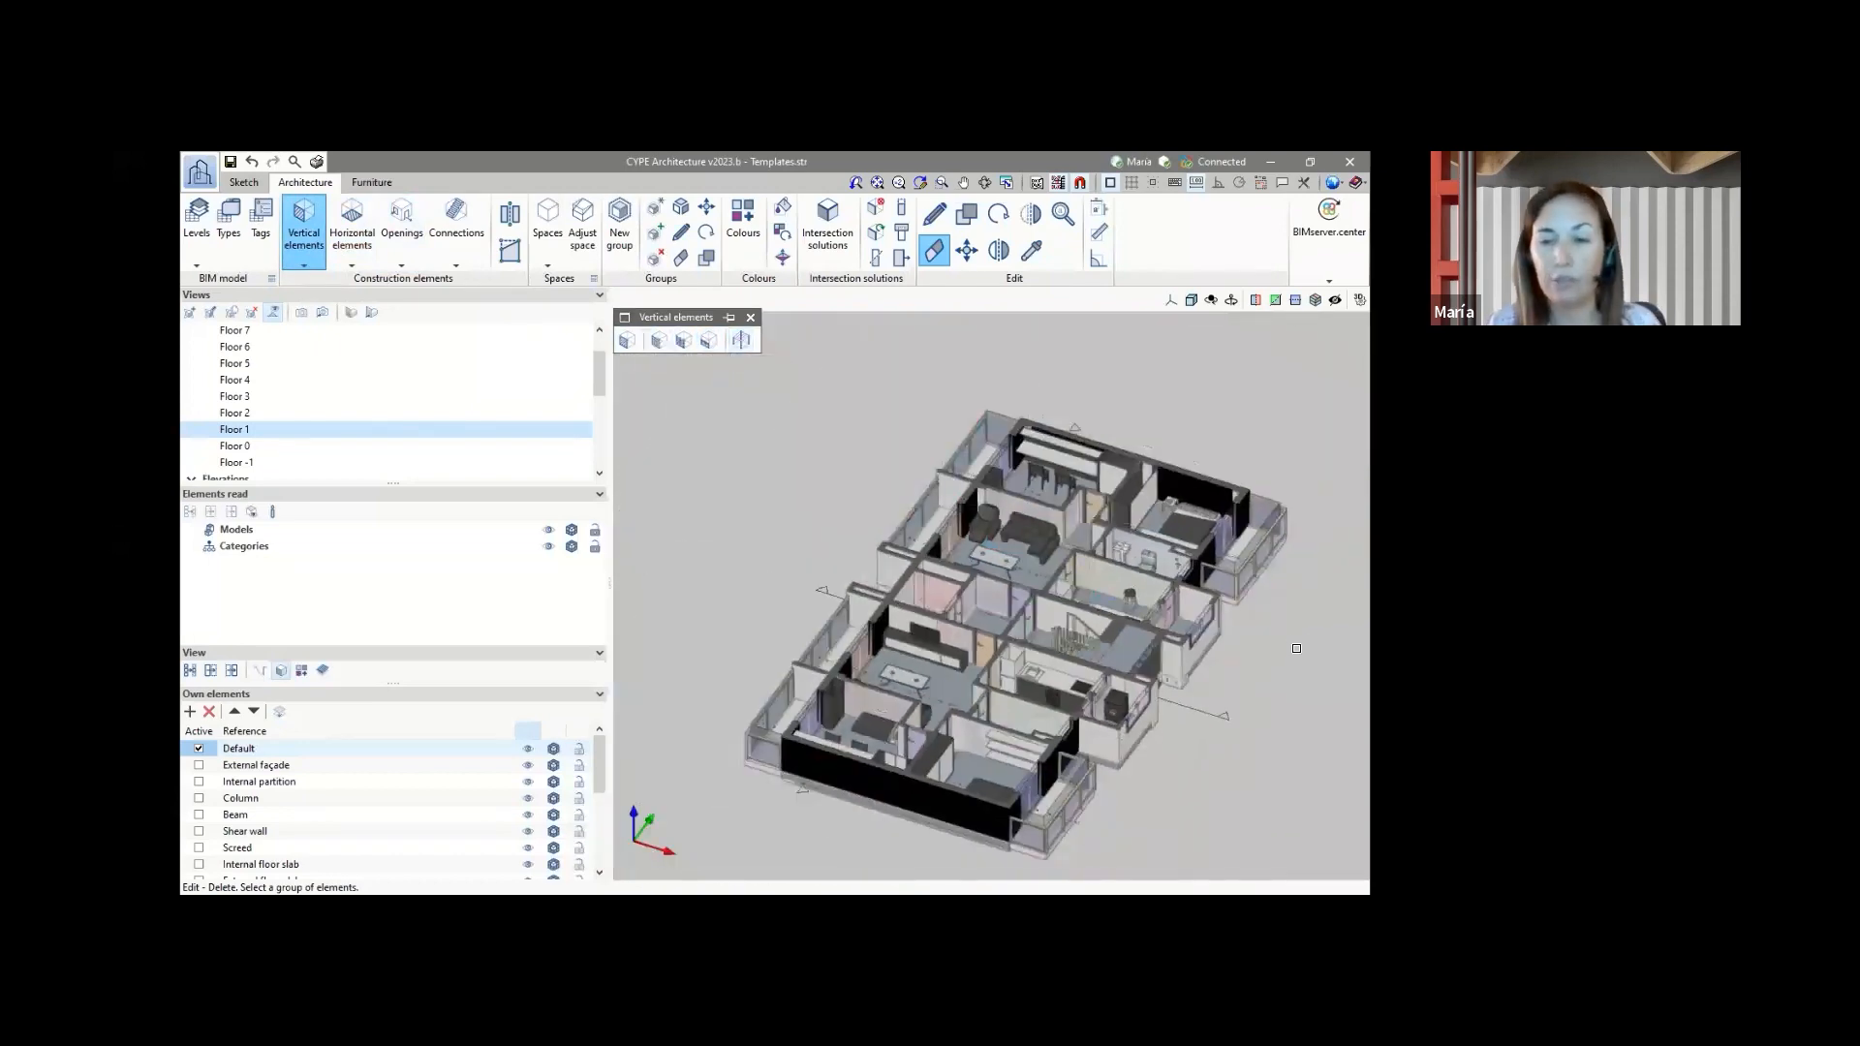
pyautogui.press('Escape')
pyautogui.scroll(1, 1293, 646)
pyautogui.click(751, 319)
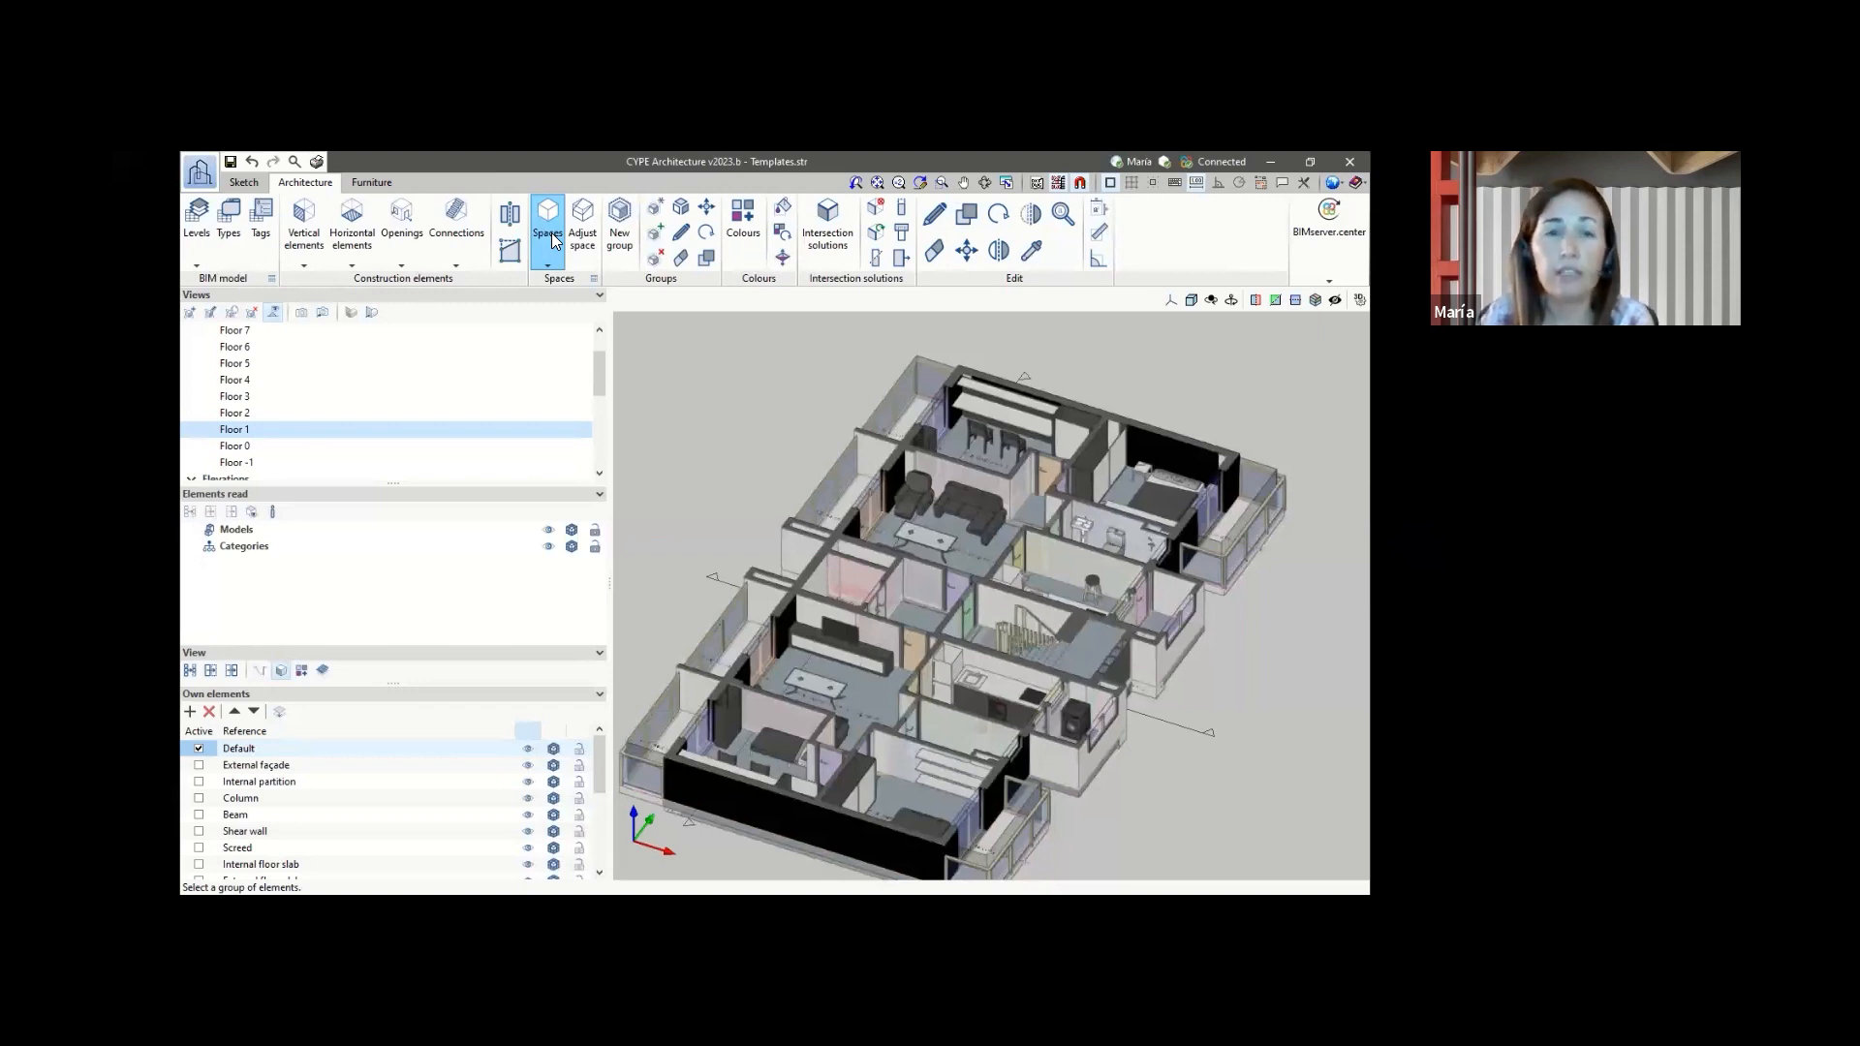
# - Review the options for creating spaces by polyline, by wall and floor slab, or by detection on plan, and look over Floor 1
pyautogui.click(548, 268)
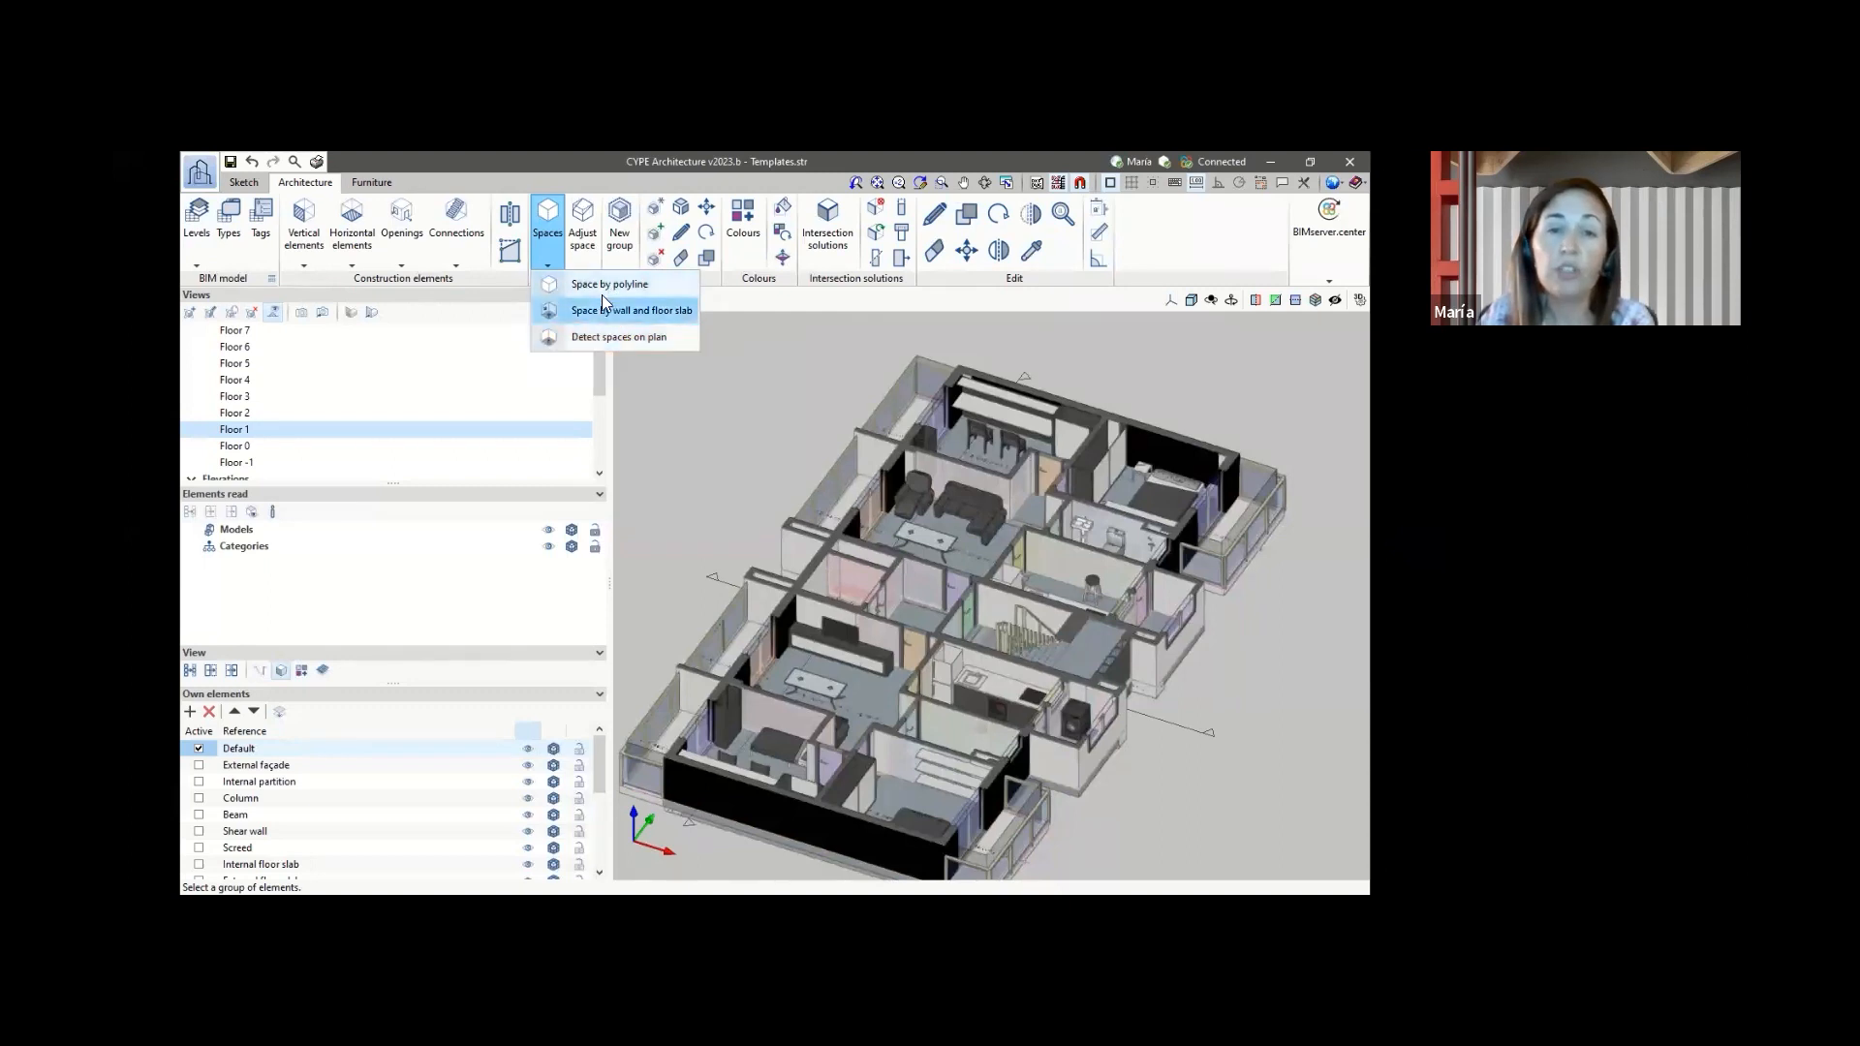
pyautogui.click(752, 295)
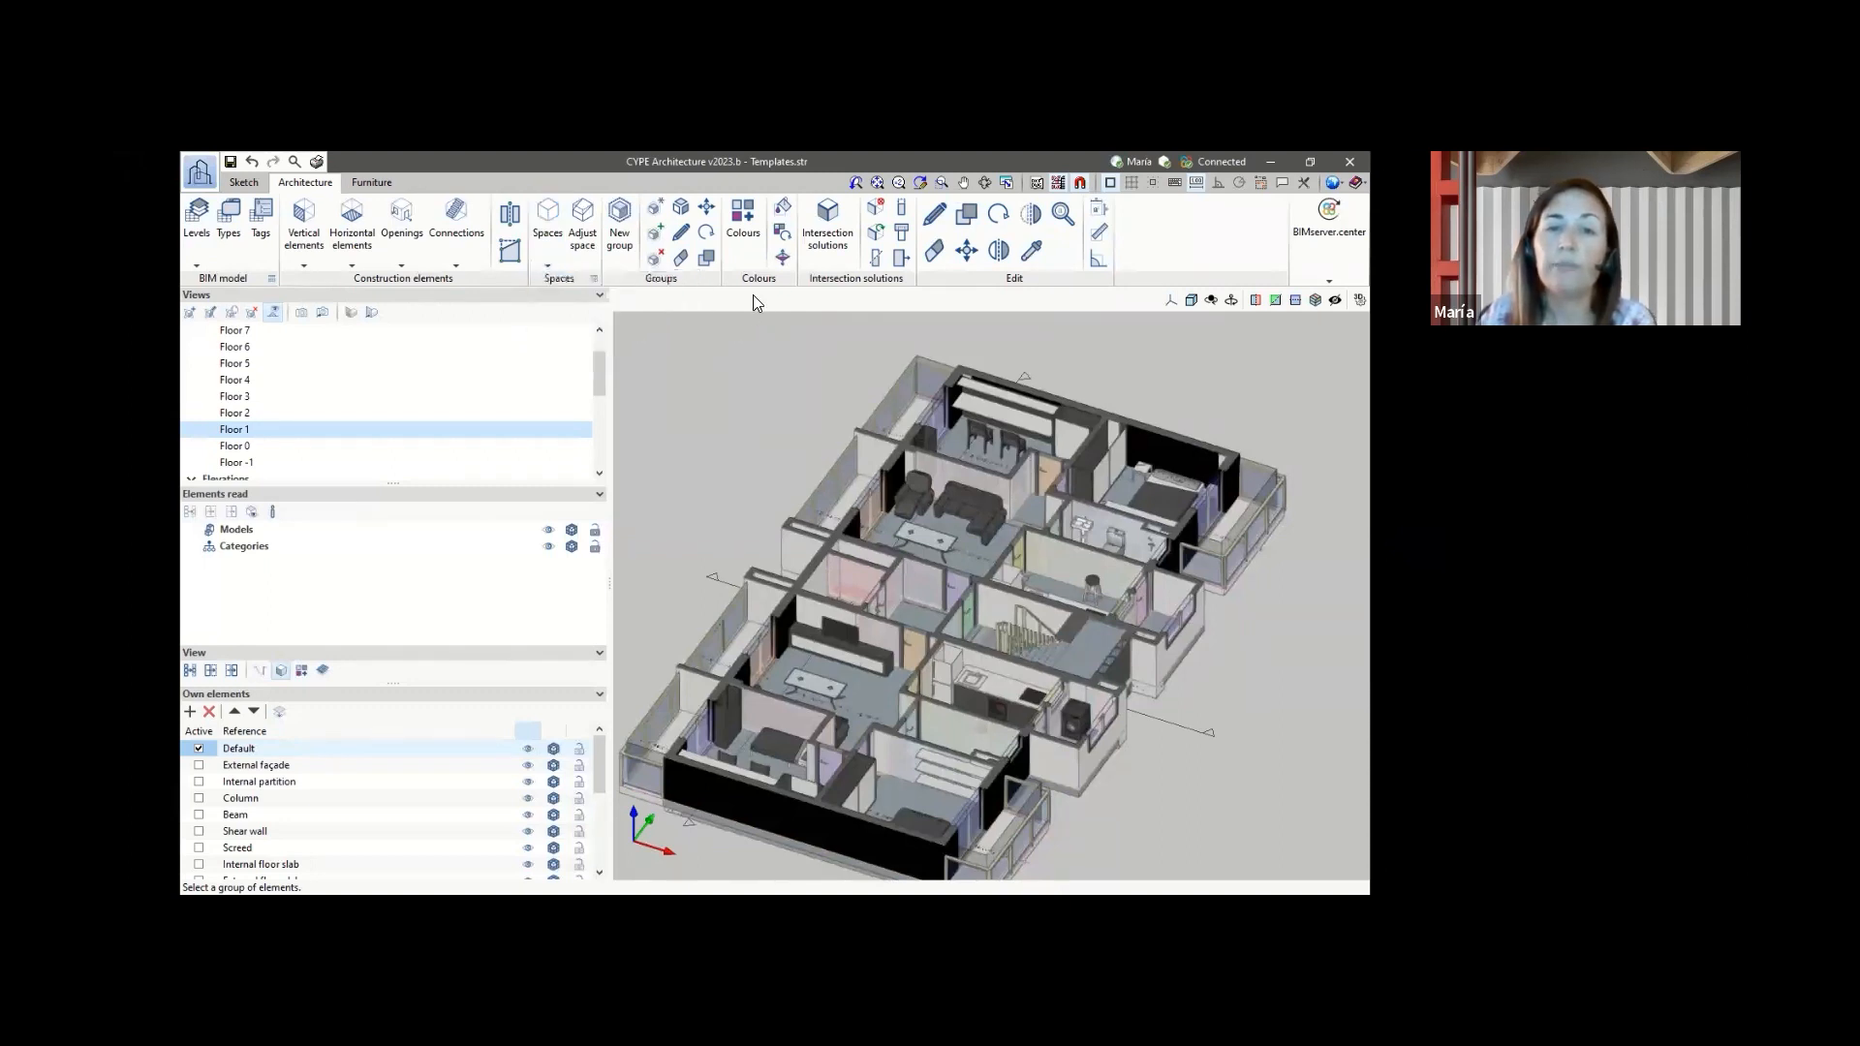
pyautogui.scroll(3, 857, 672)
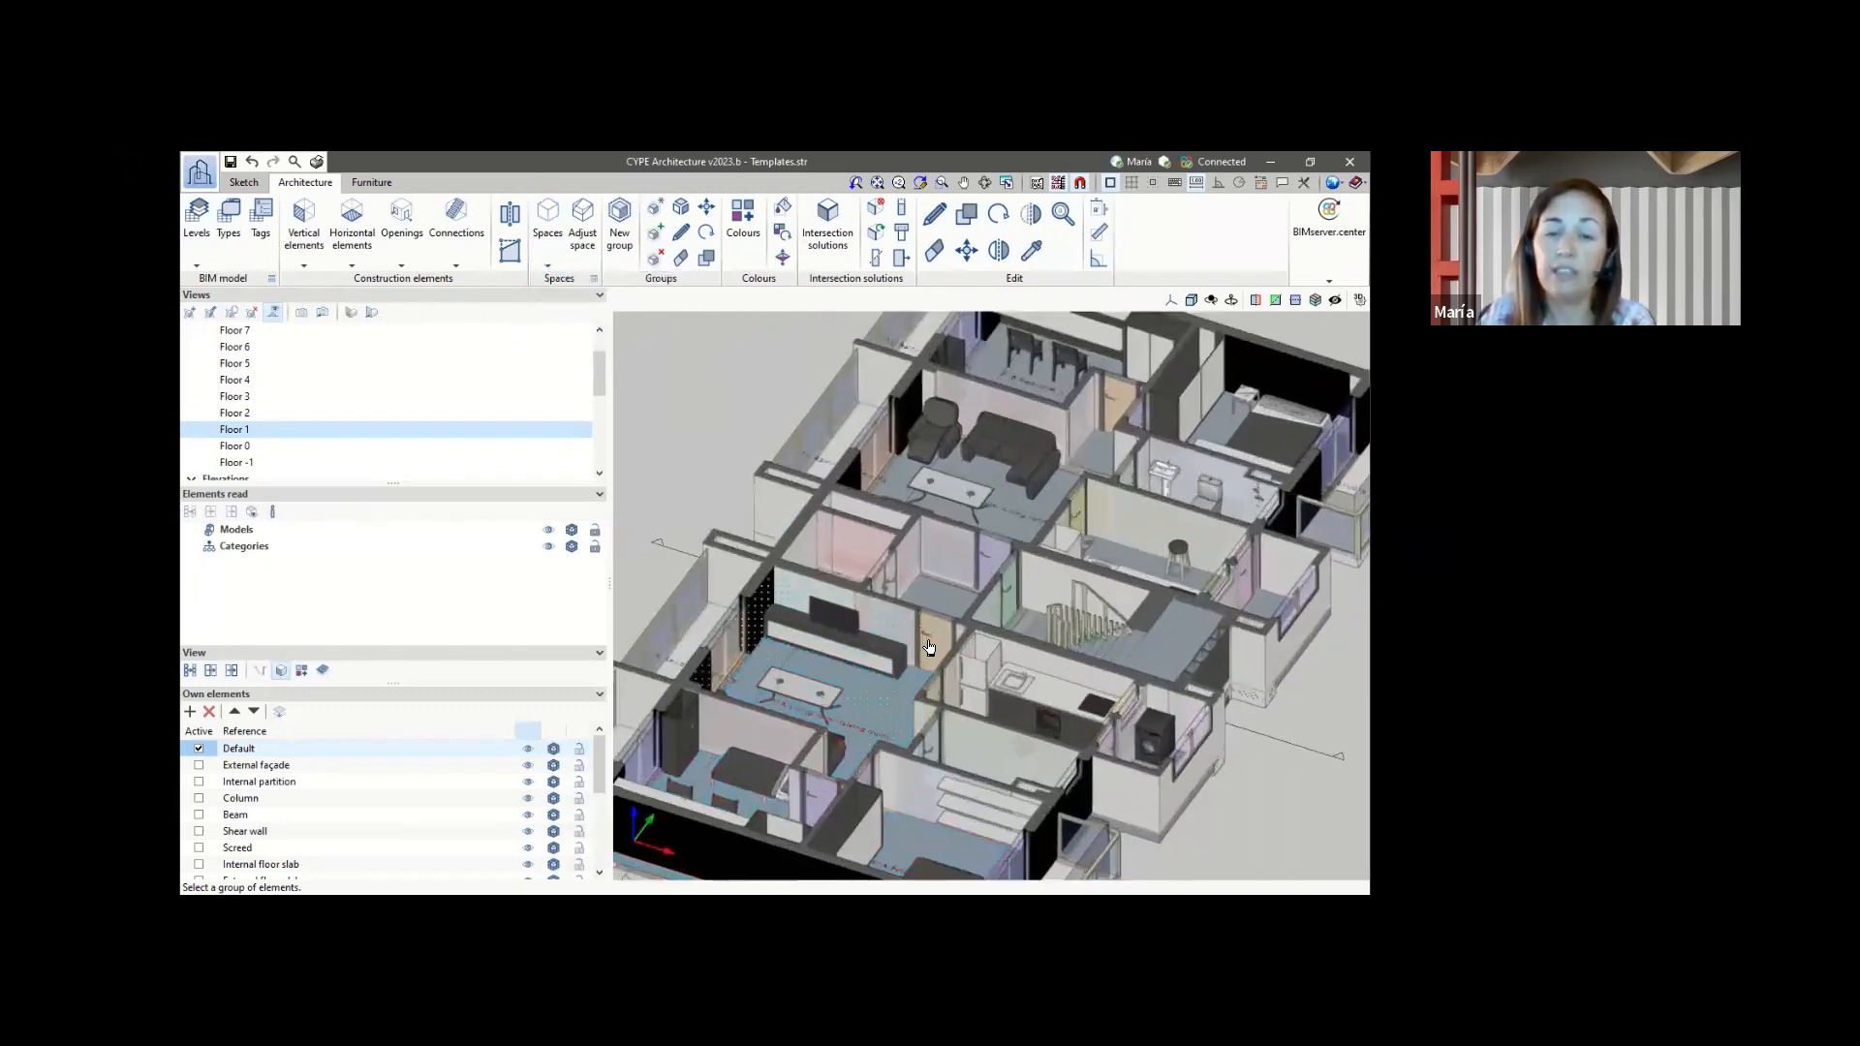
pyautogui.scroll(1, 799, 646)
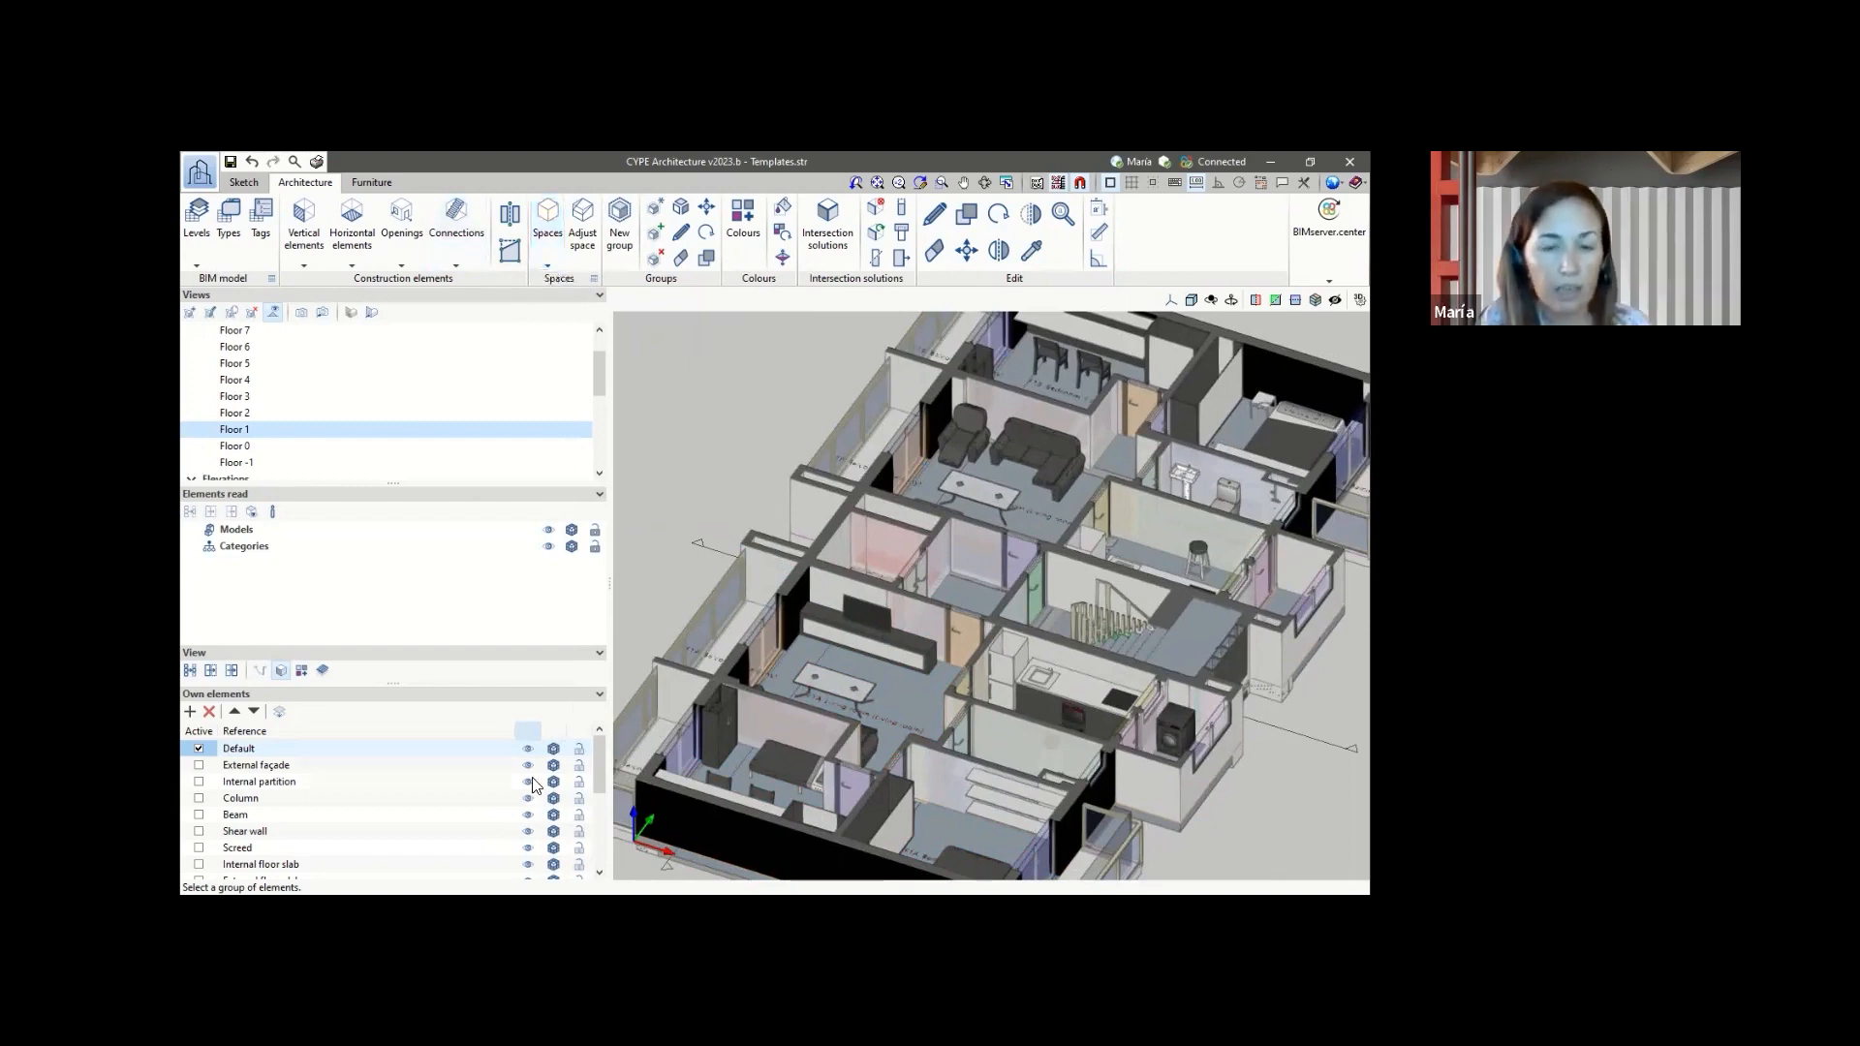
# - Open the 3D view of the whole Templates building
pyautogui.scroll(-3, 299, 438)
pyautogui.scroll(-1, 229, 458)
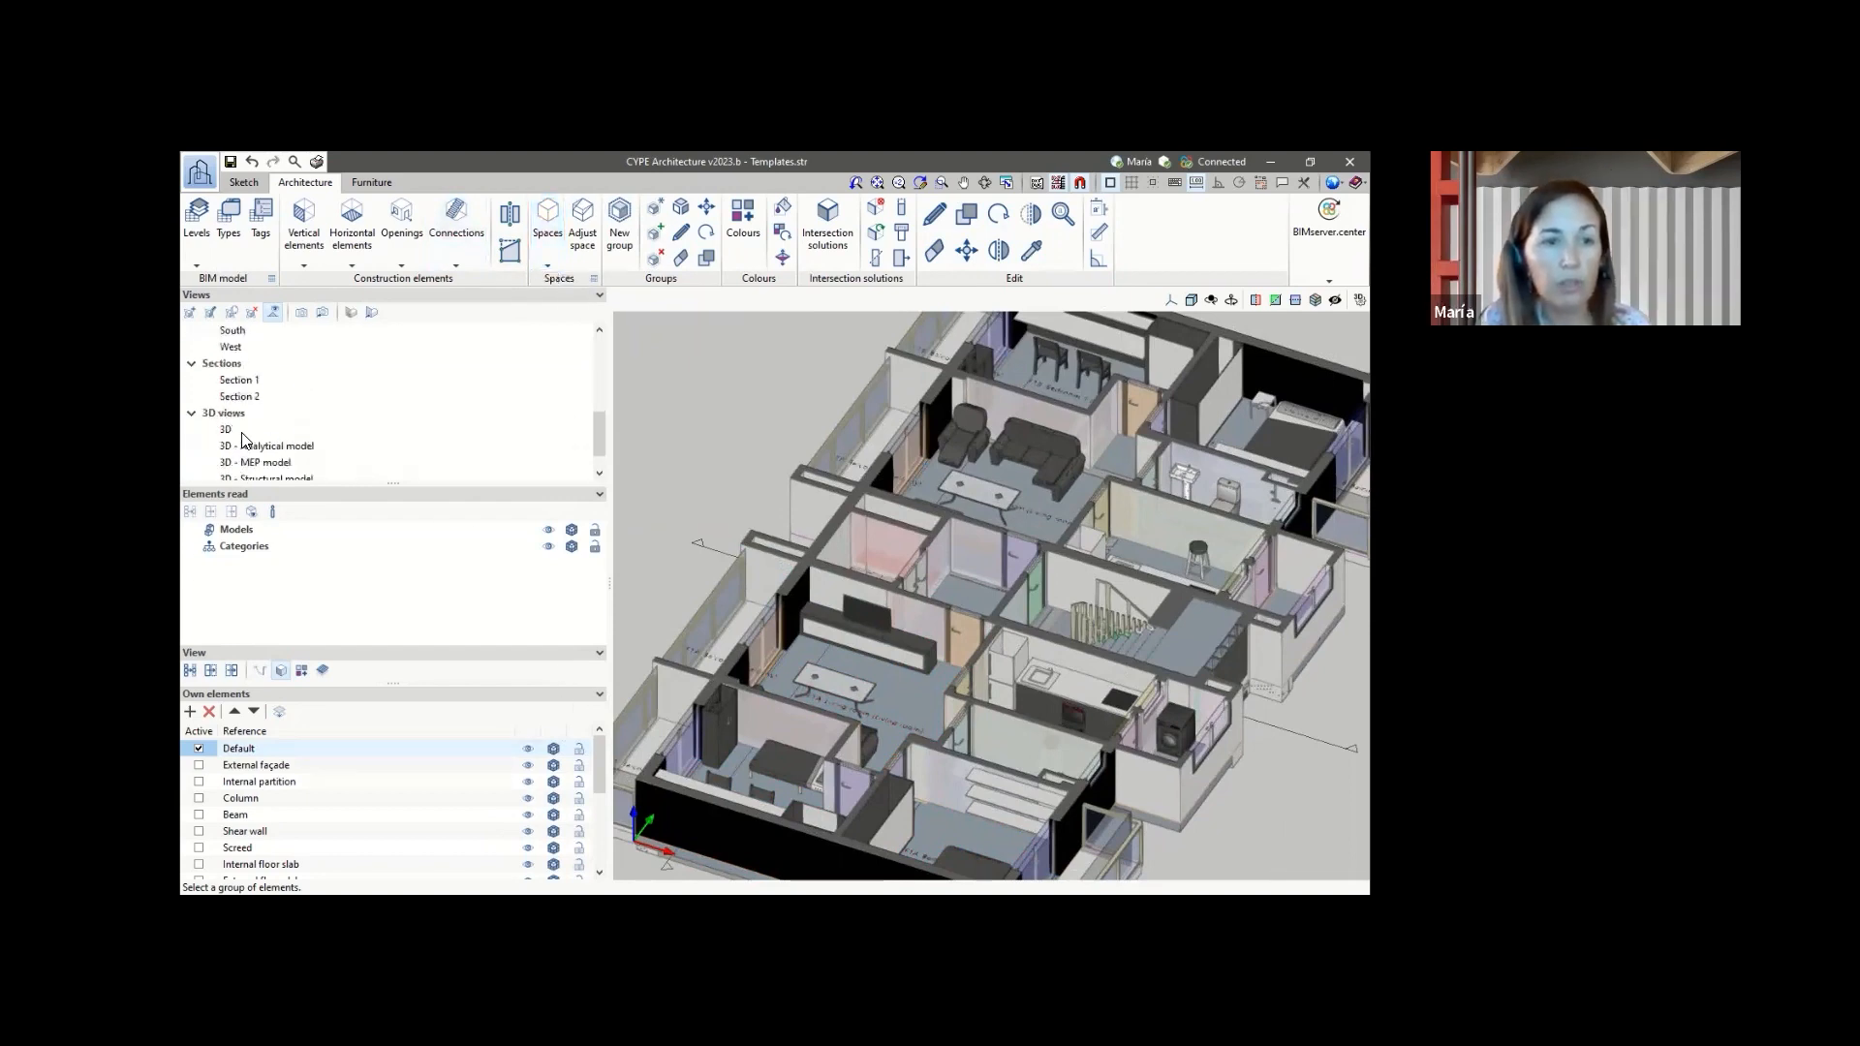
pyautogui.click(241, 430)
# - Hide all own element groups except Space and examine the coloured space volumes of the building
pyautogui.scroll(-4, 523, 800)
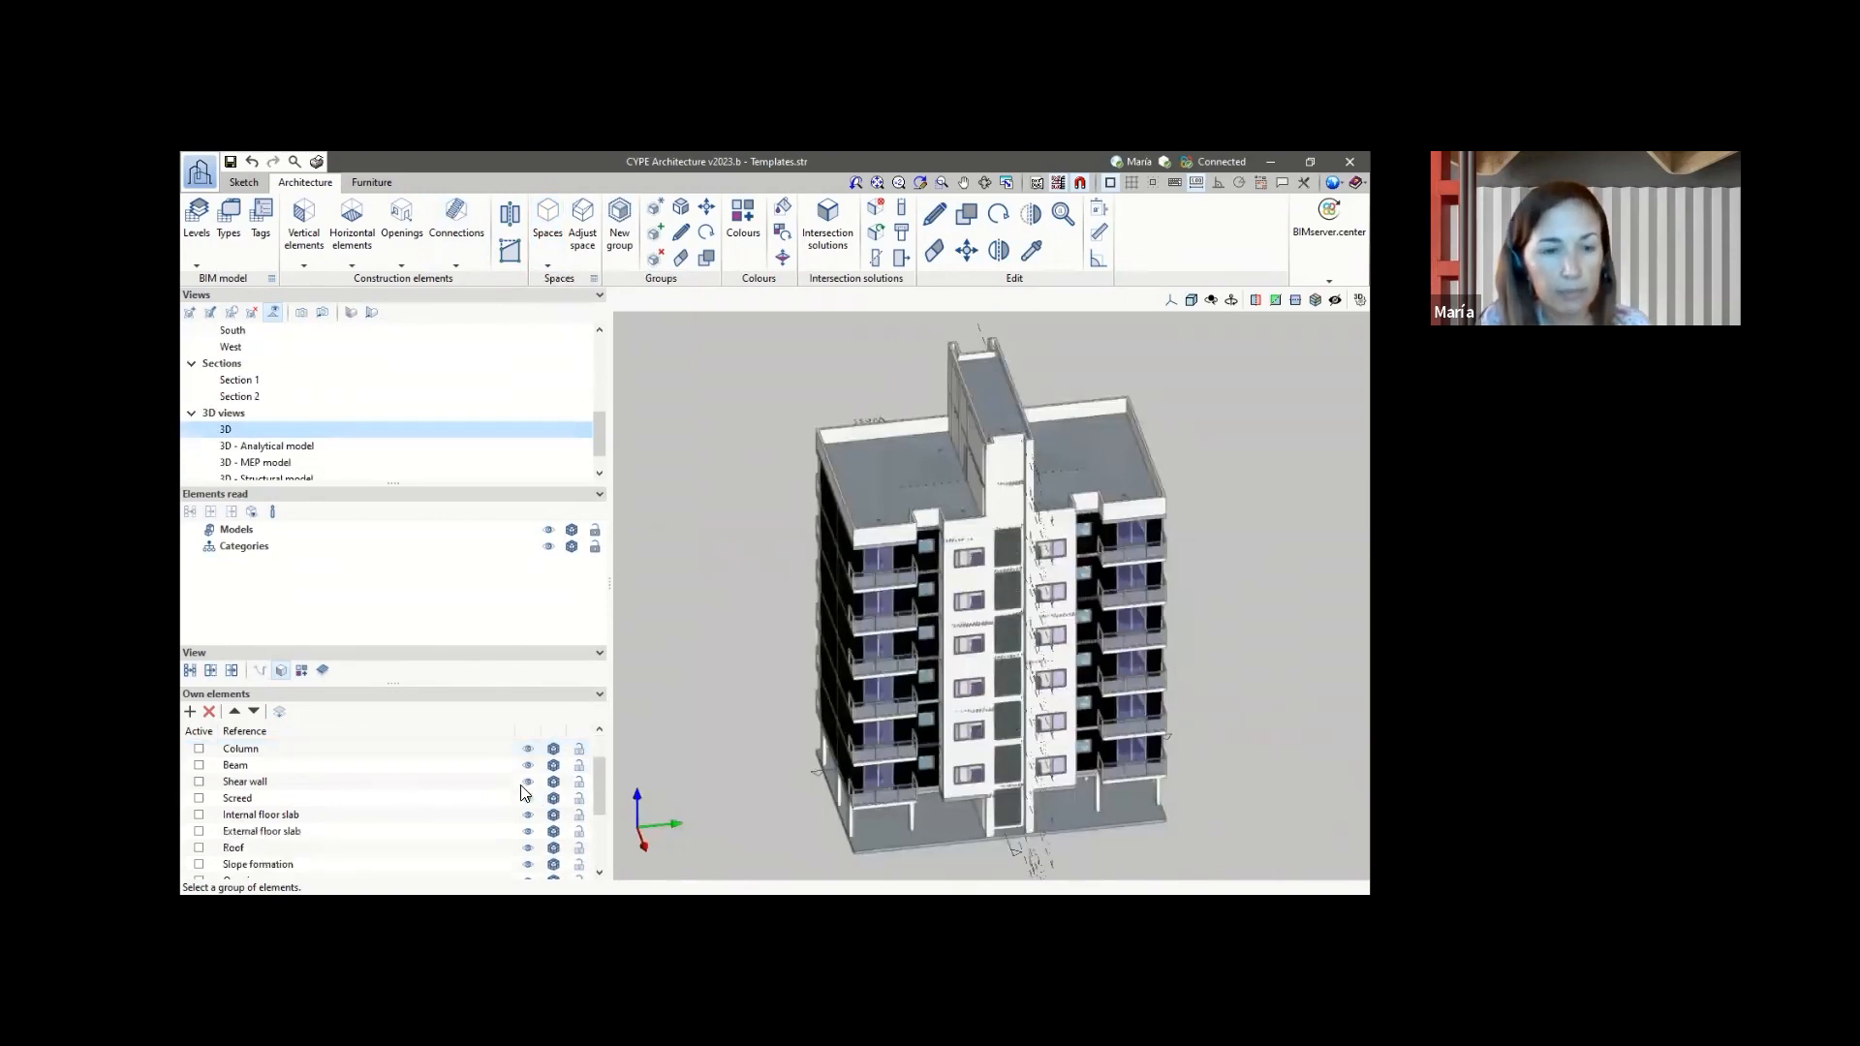
pyautogui.scroll(3, 534, 770)
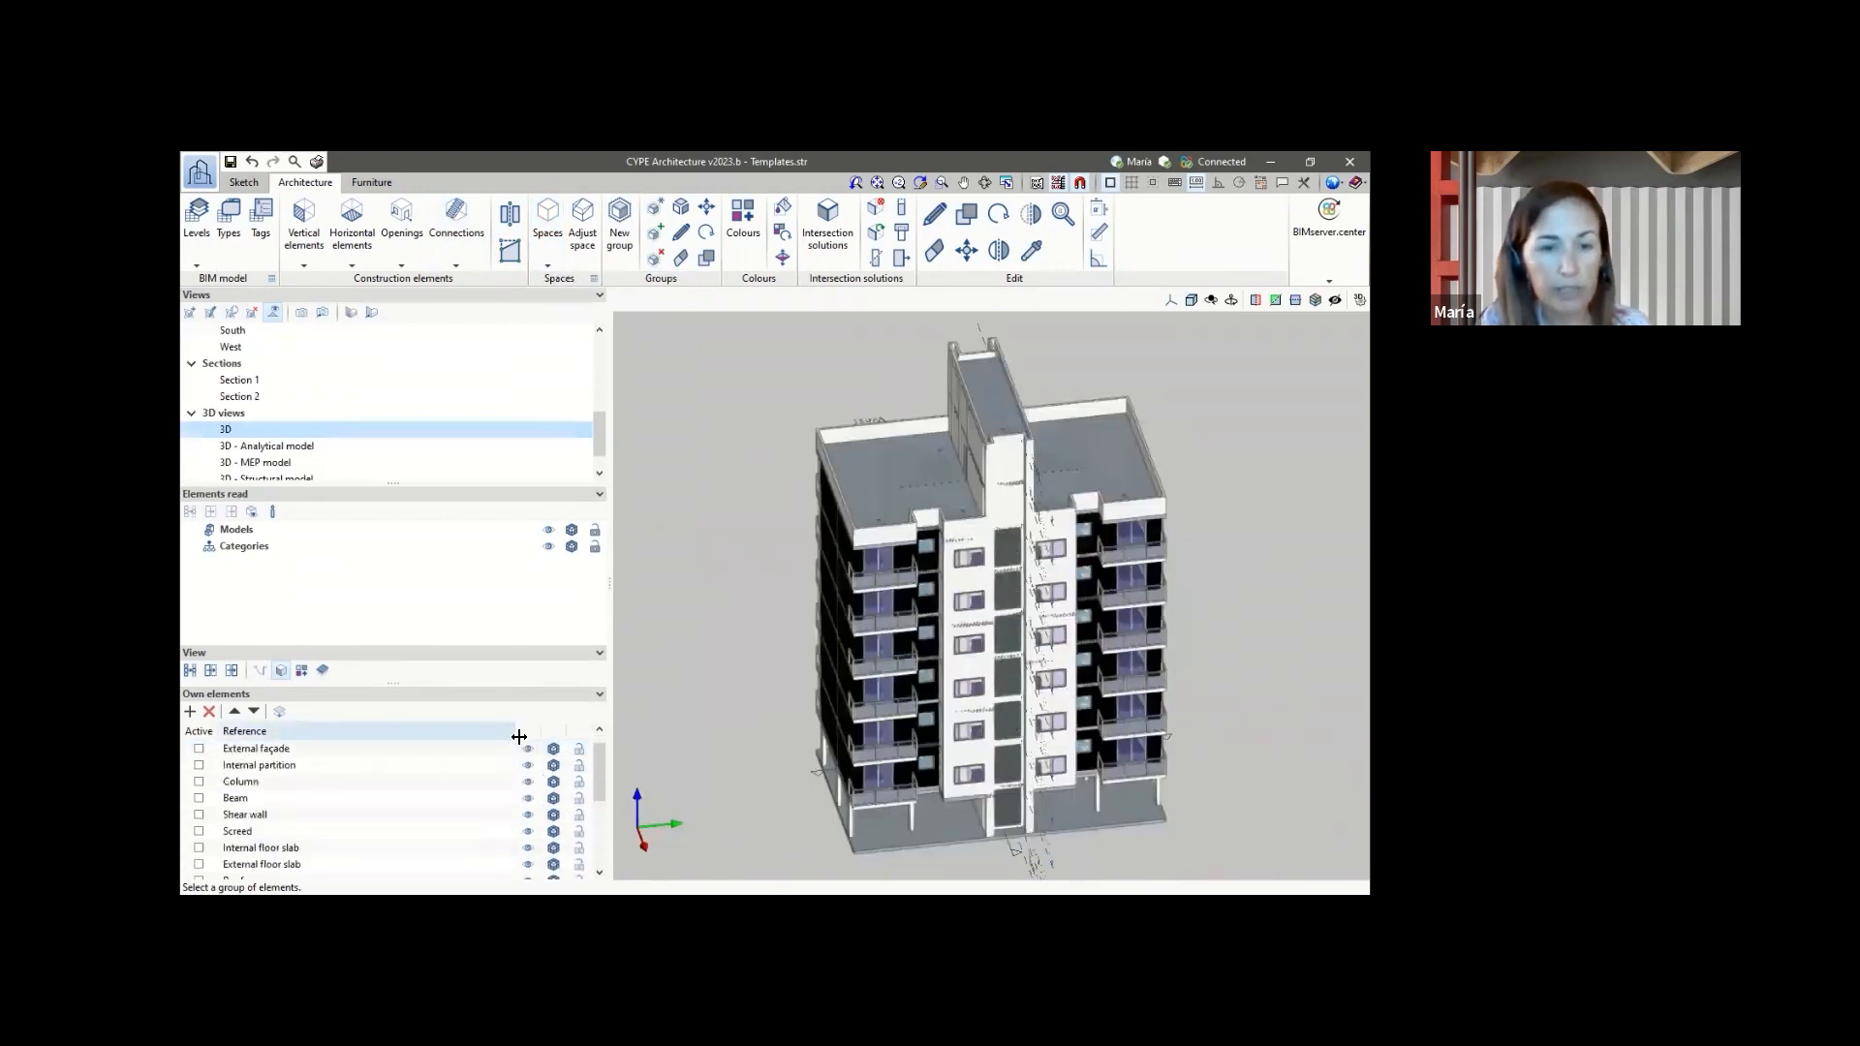
pyautogui.rightClick(521, 732)
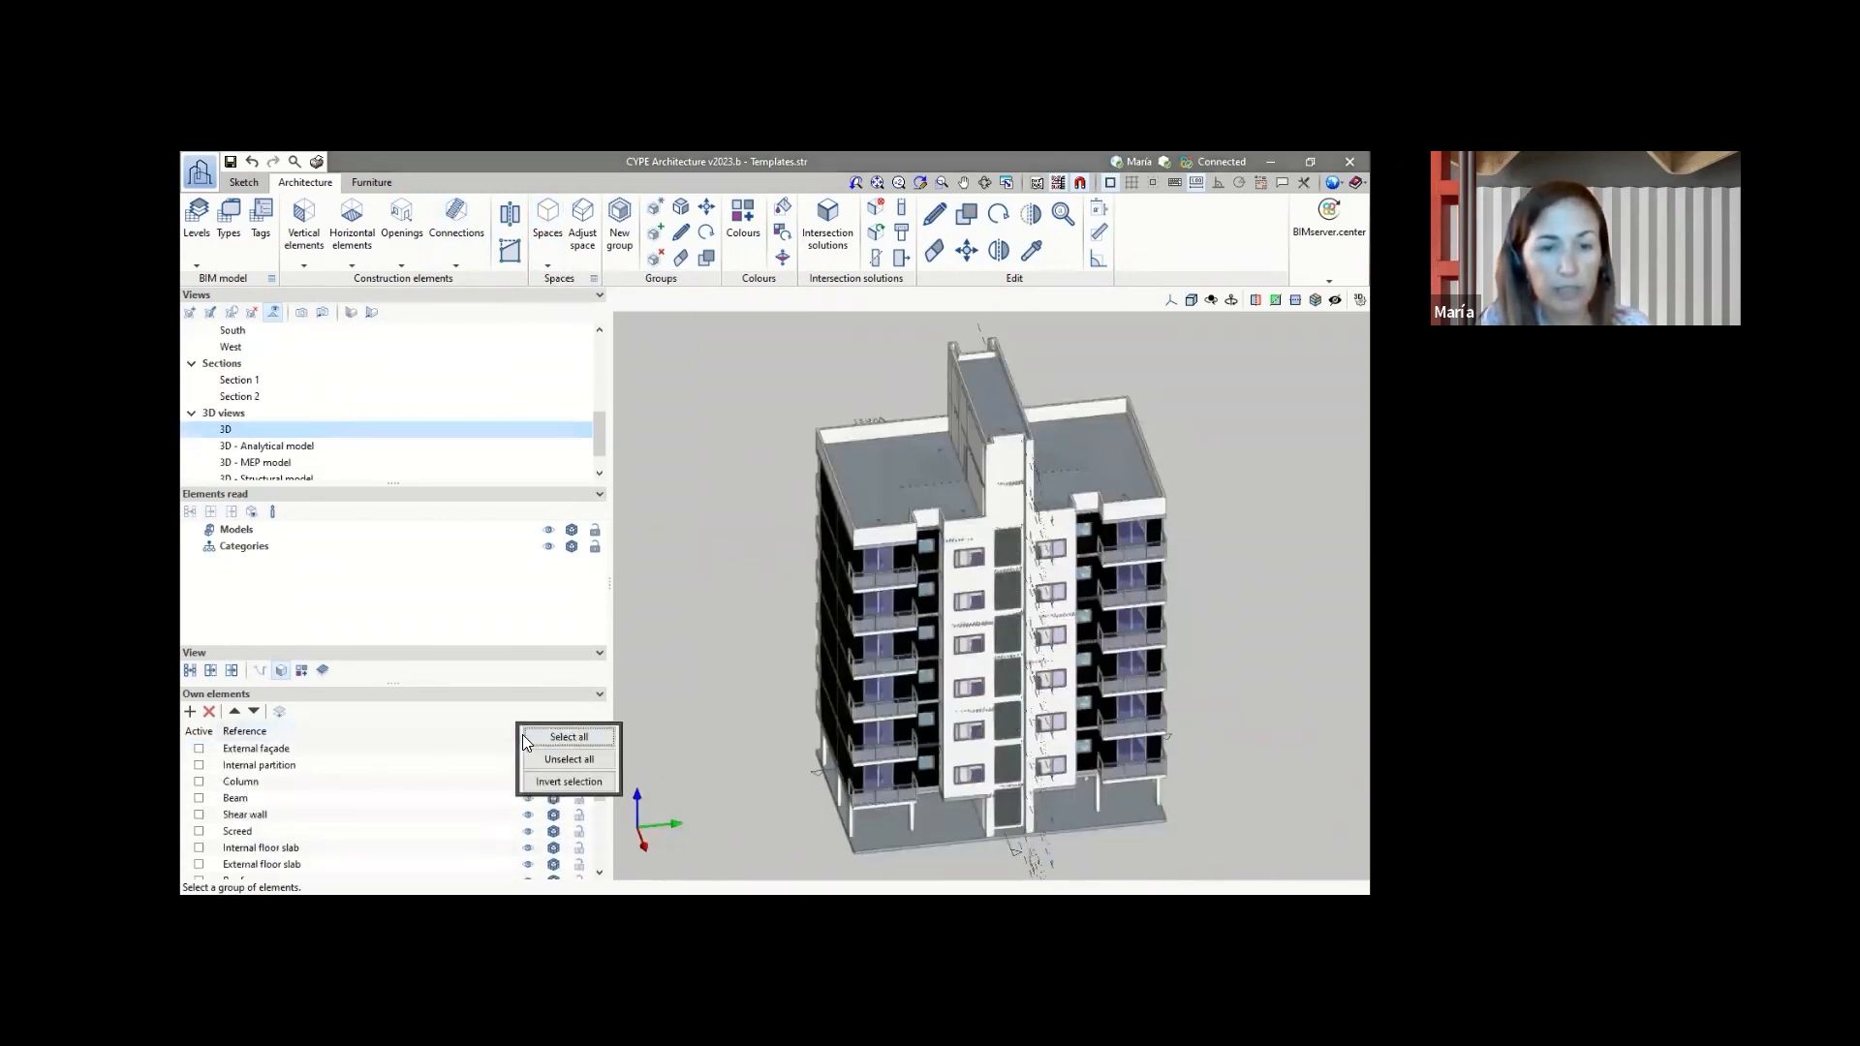
pyautogui.click(569, 760)
pyautogui.scroll(-9, 508, 775)
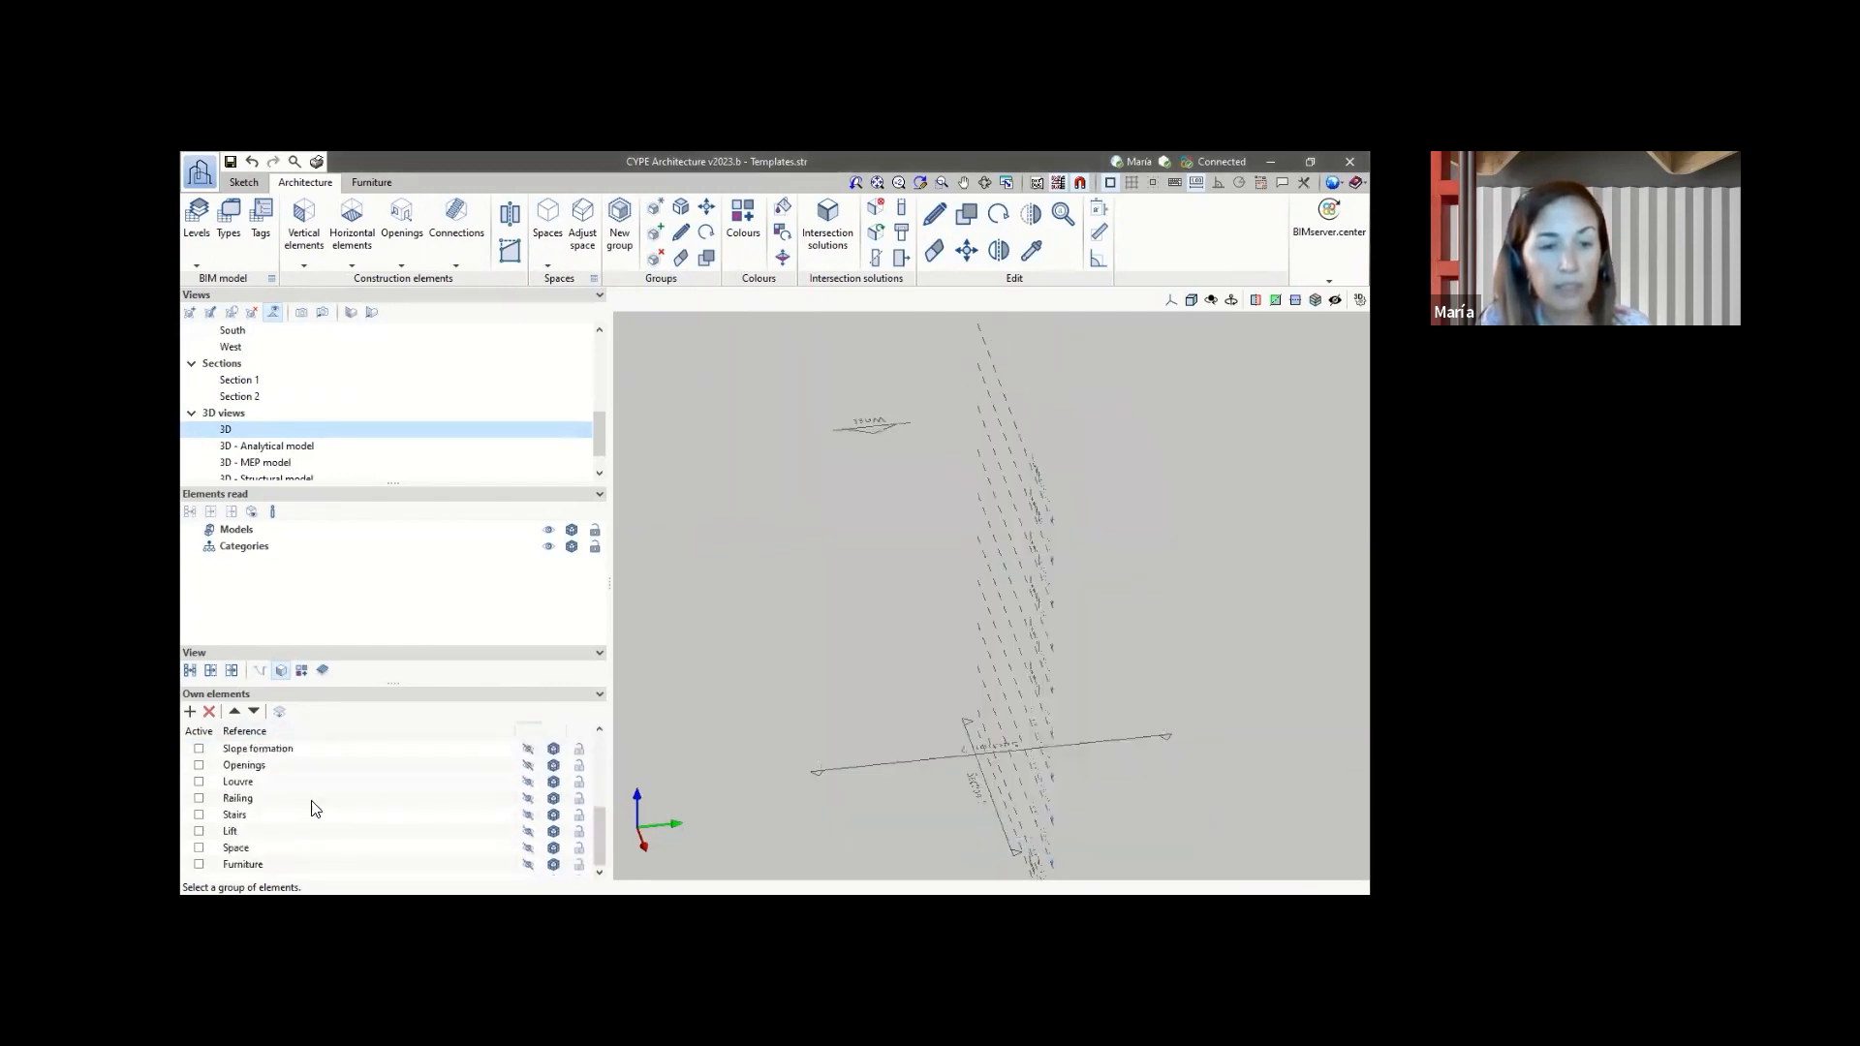
pyautogui.click(527, 847)
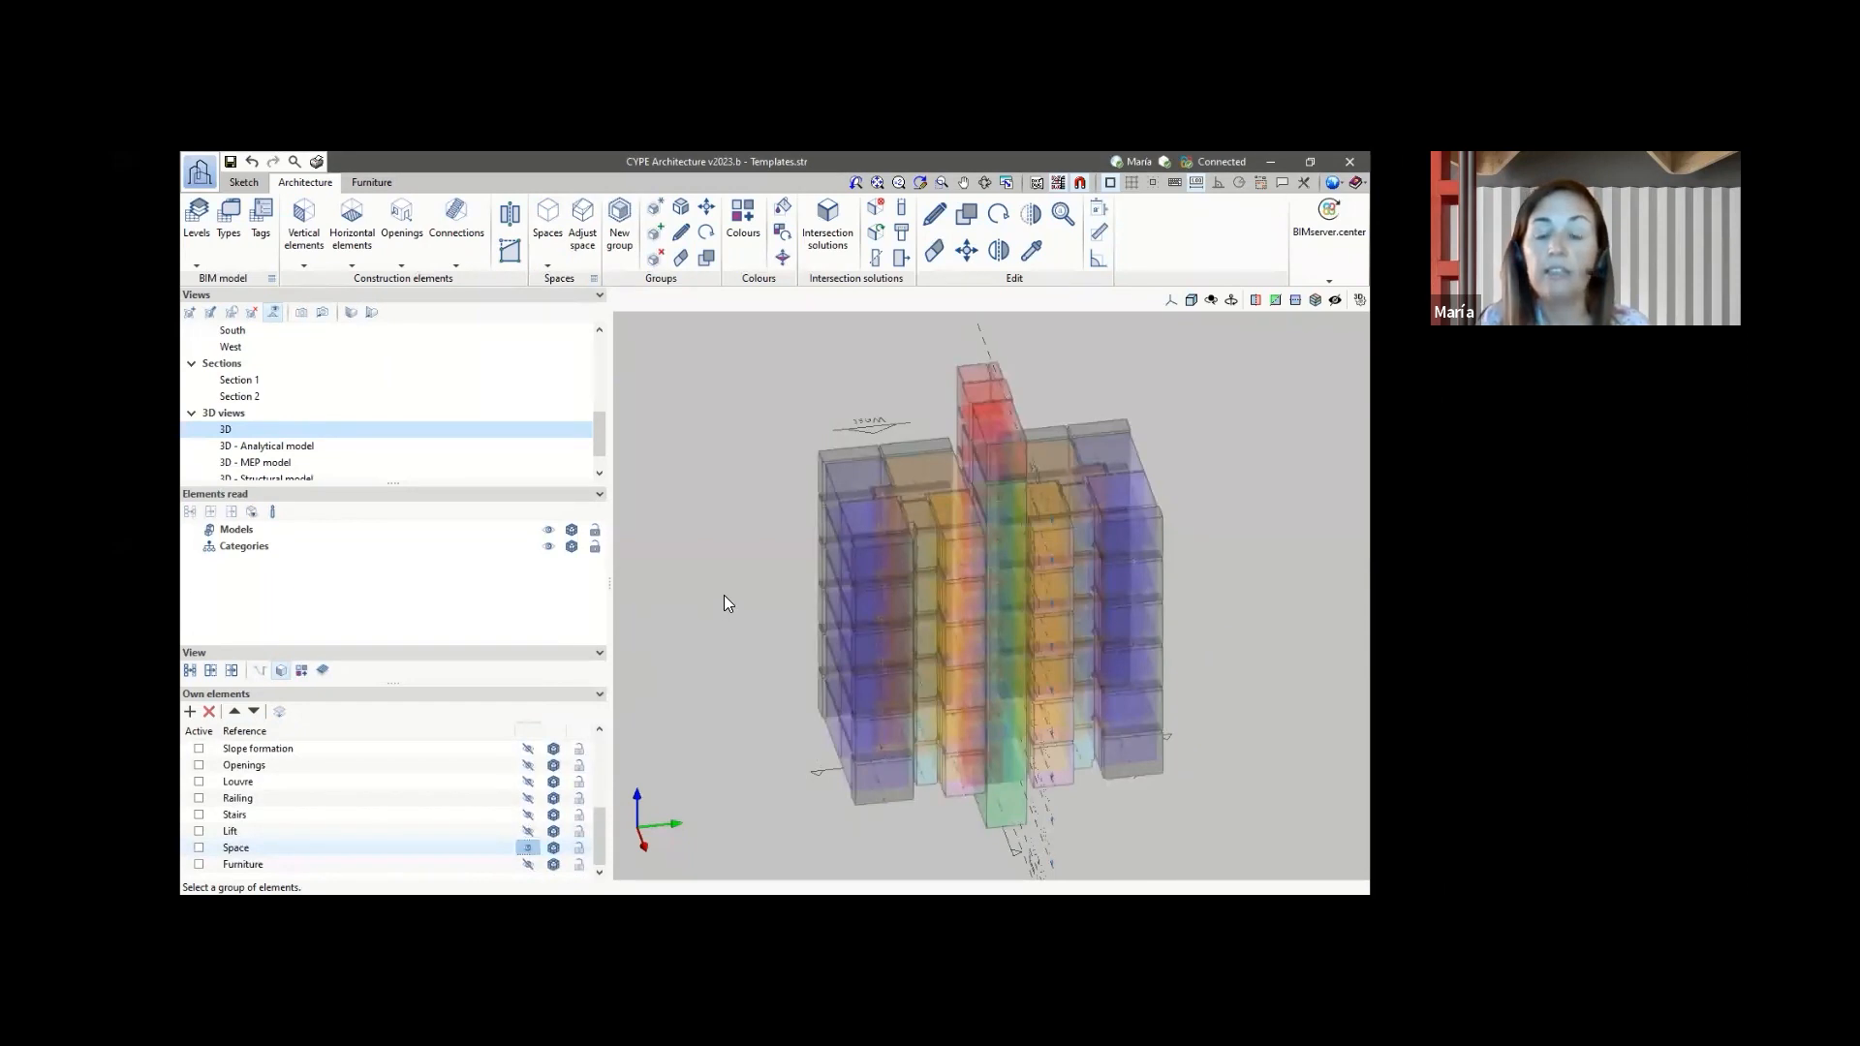
pyautogui.scroll(3, 780, 537)
pyautogui.scroll(-4, 786, 531)
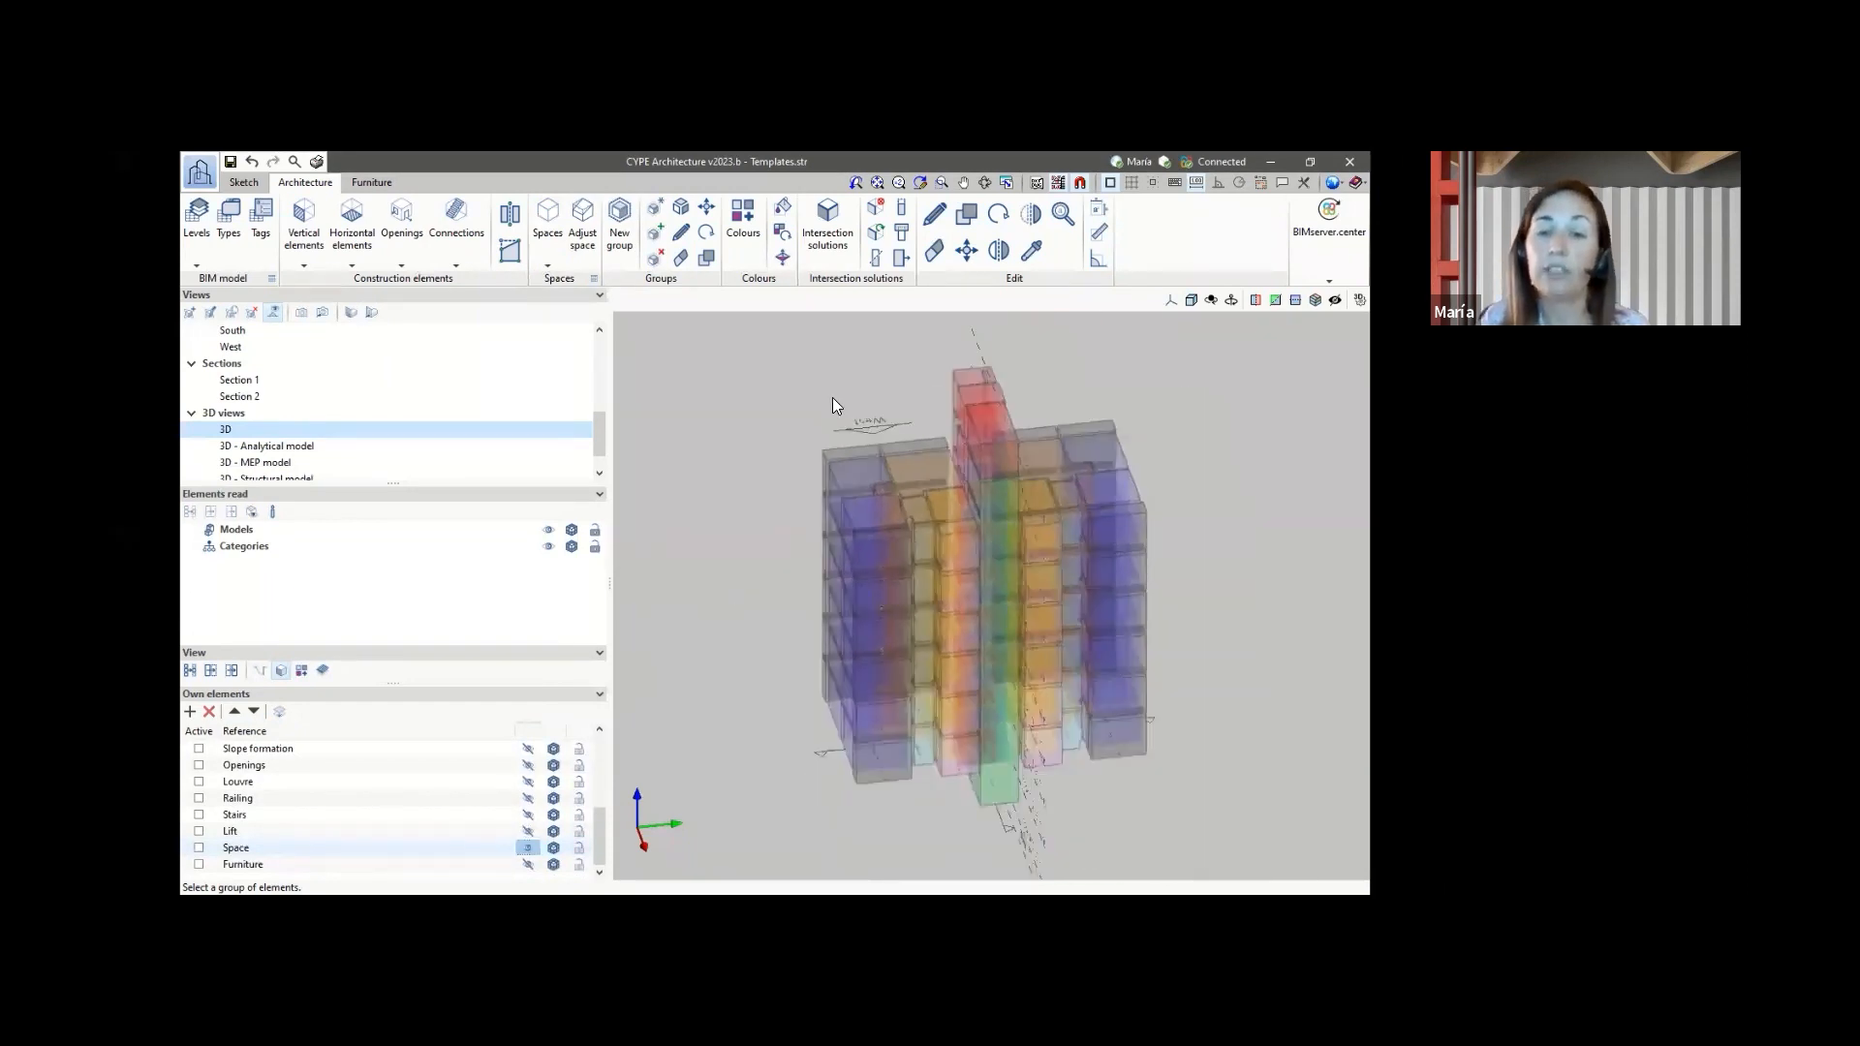
pyautogui.scroll(2, 833, 397)
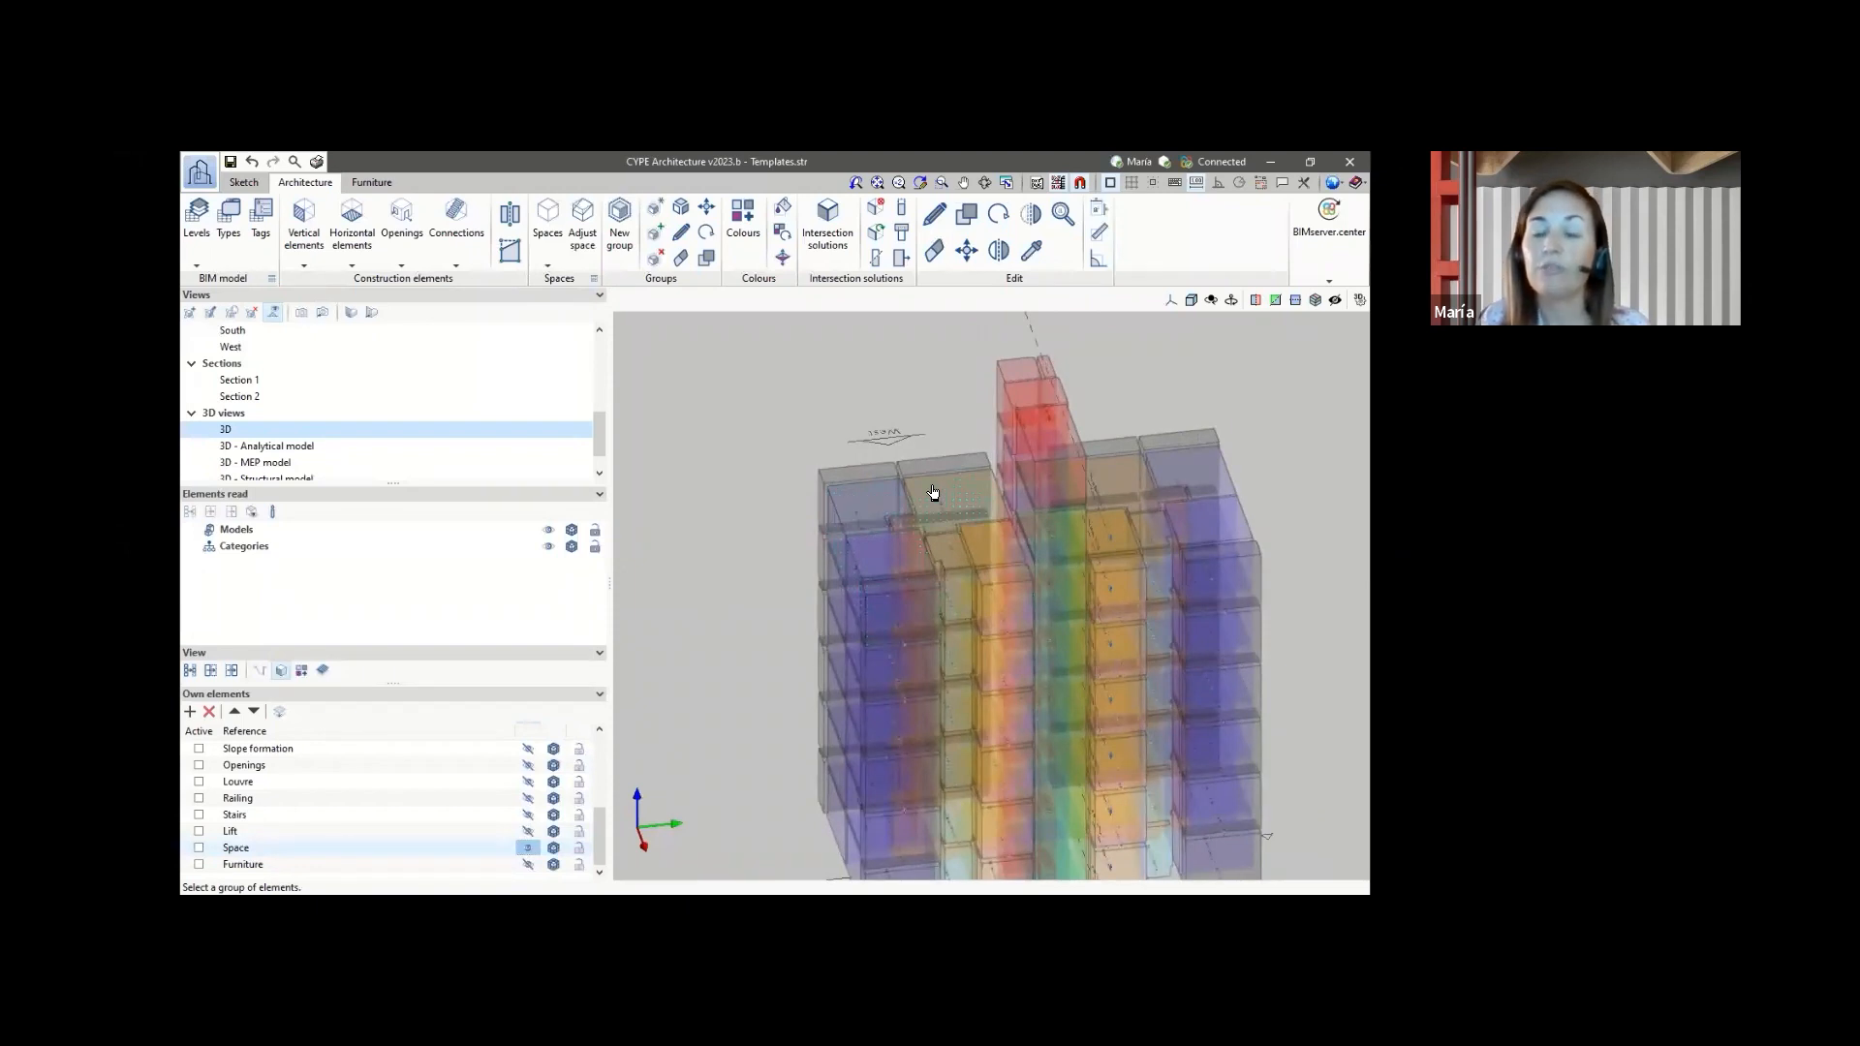
pyautogui.scroll(-3, 777, 407)
pyautogui.scroll(2, 779, 411)
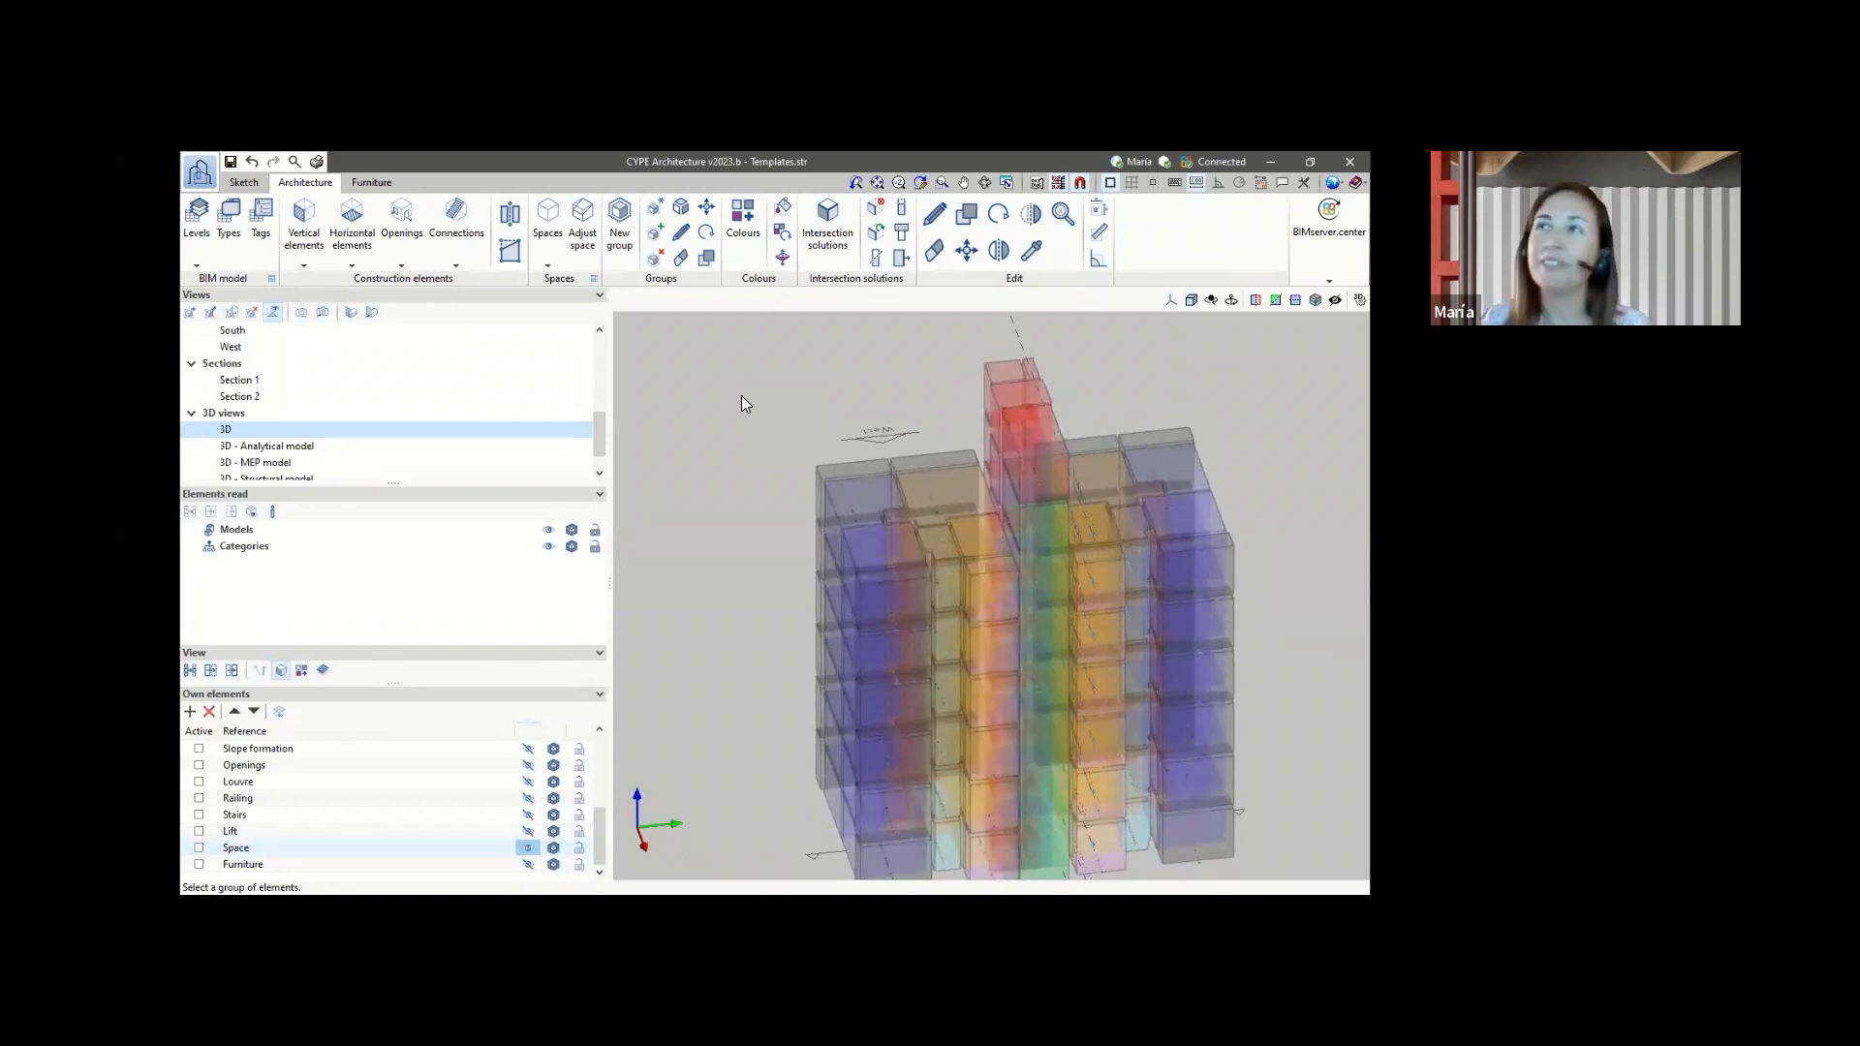
# - Bring up the furniture tools and make all own element groups visible again
pyautogui.click(364, 186)
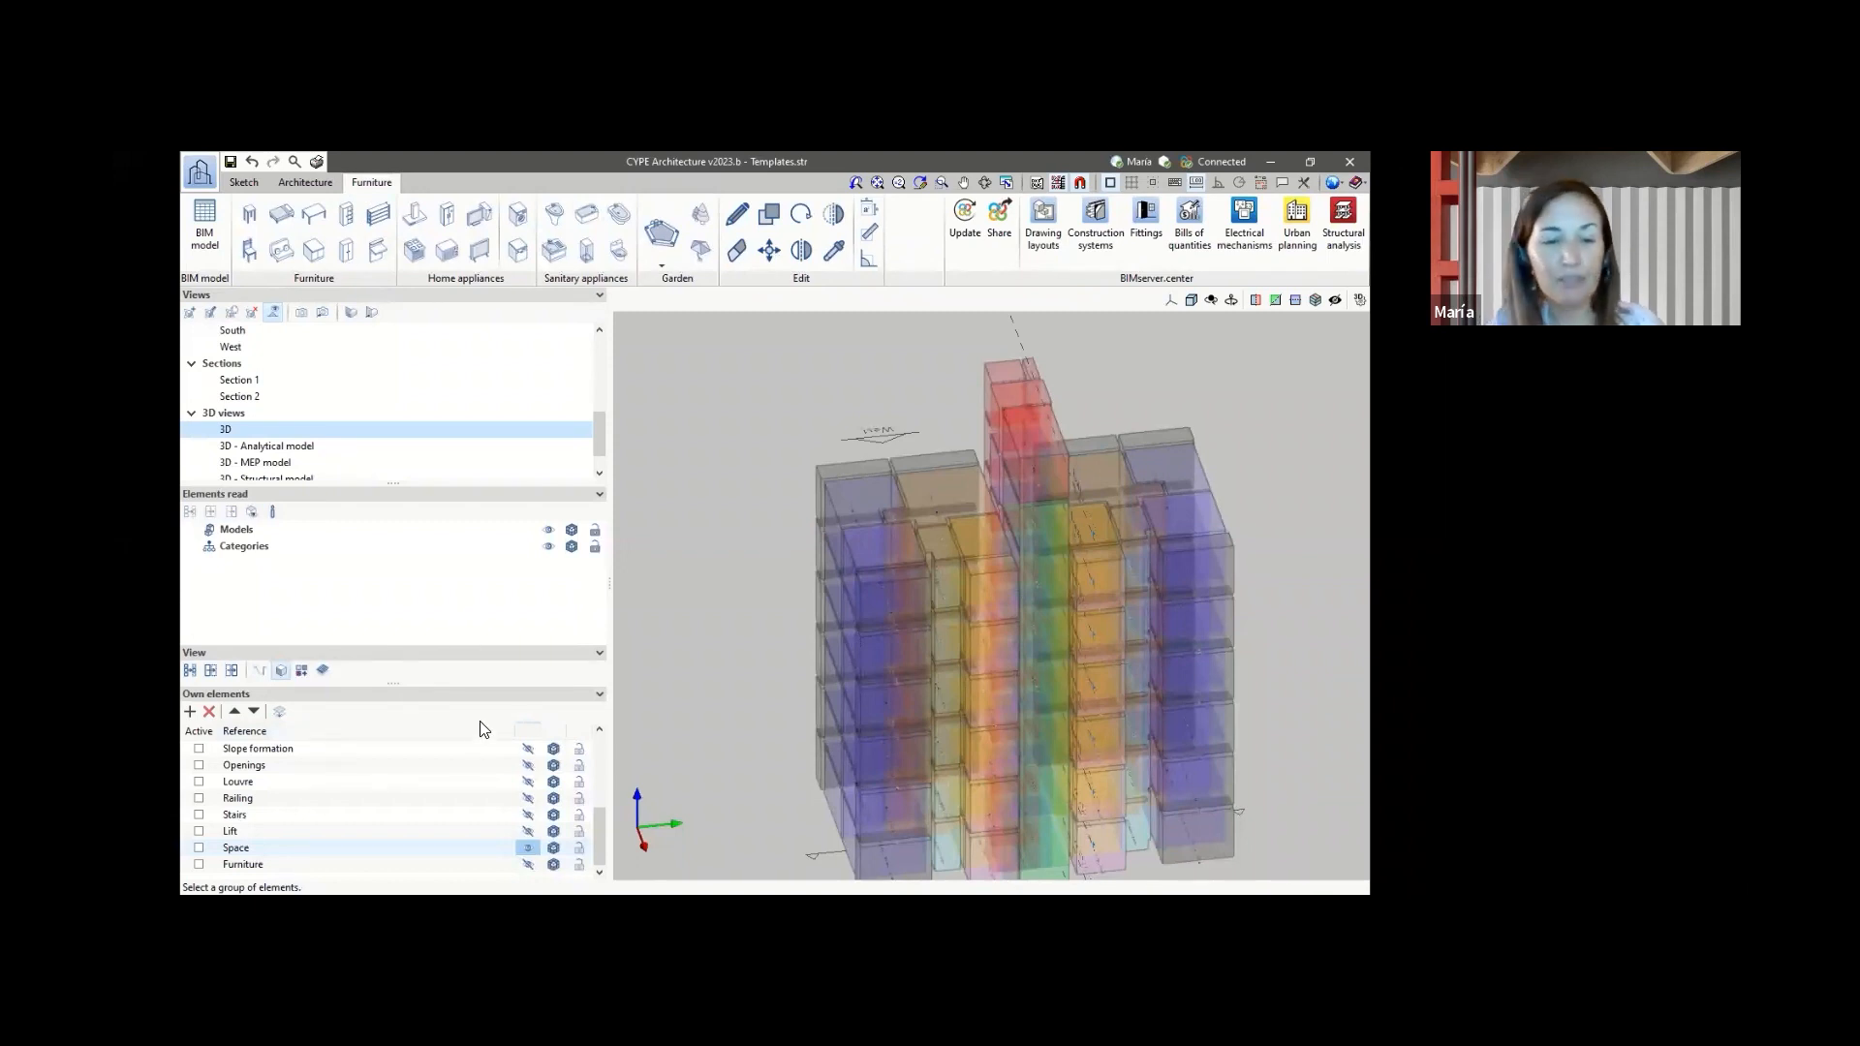
pyautogui.click(528, 734)
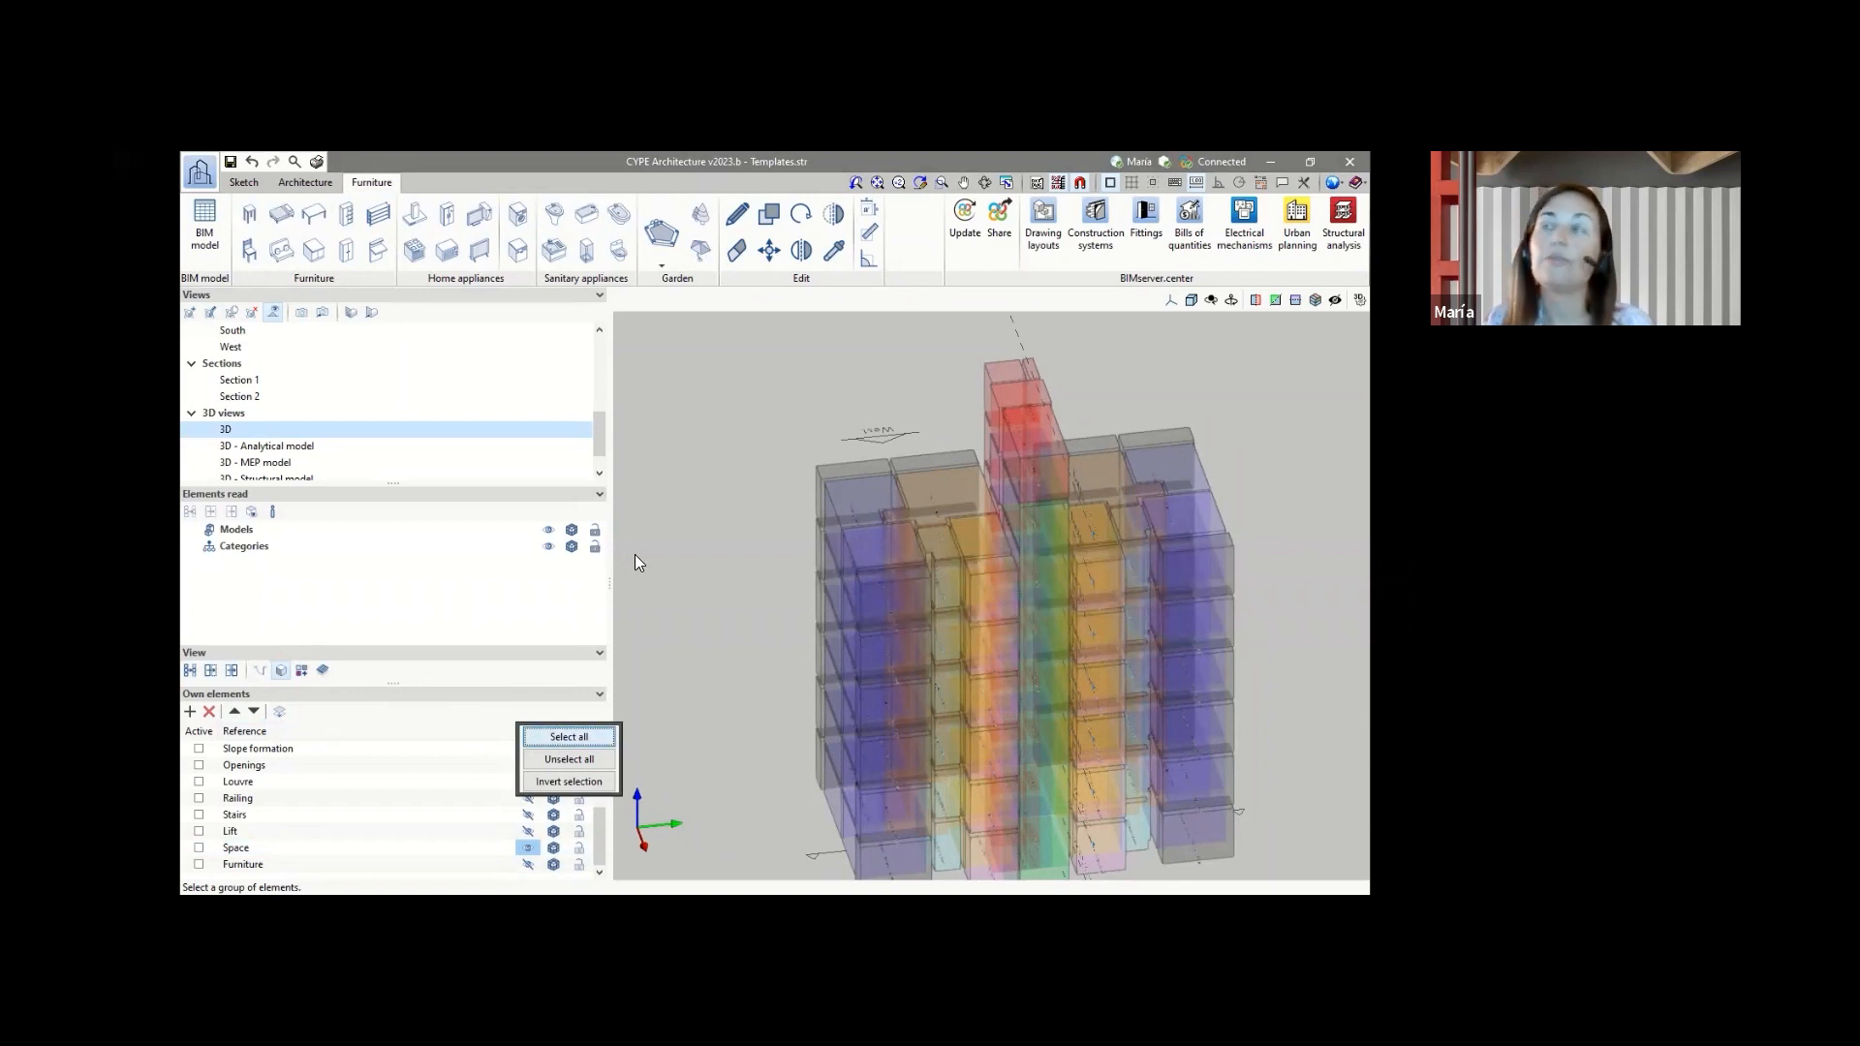
pyautogui.press('Return')
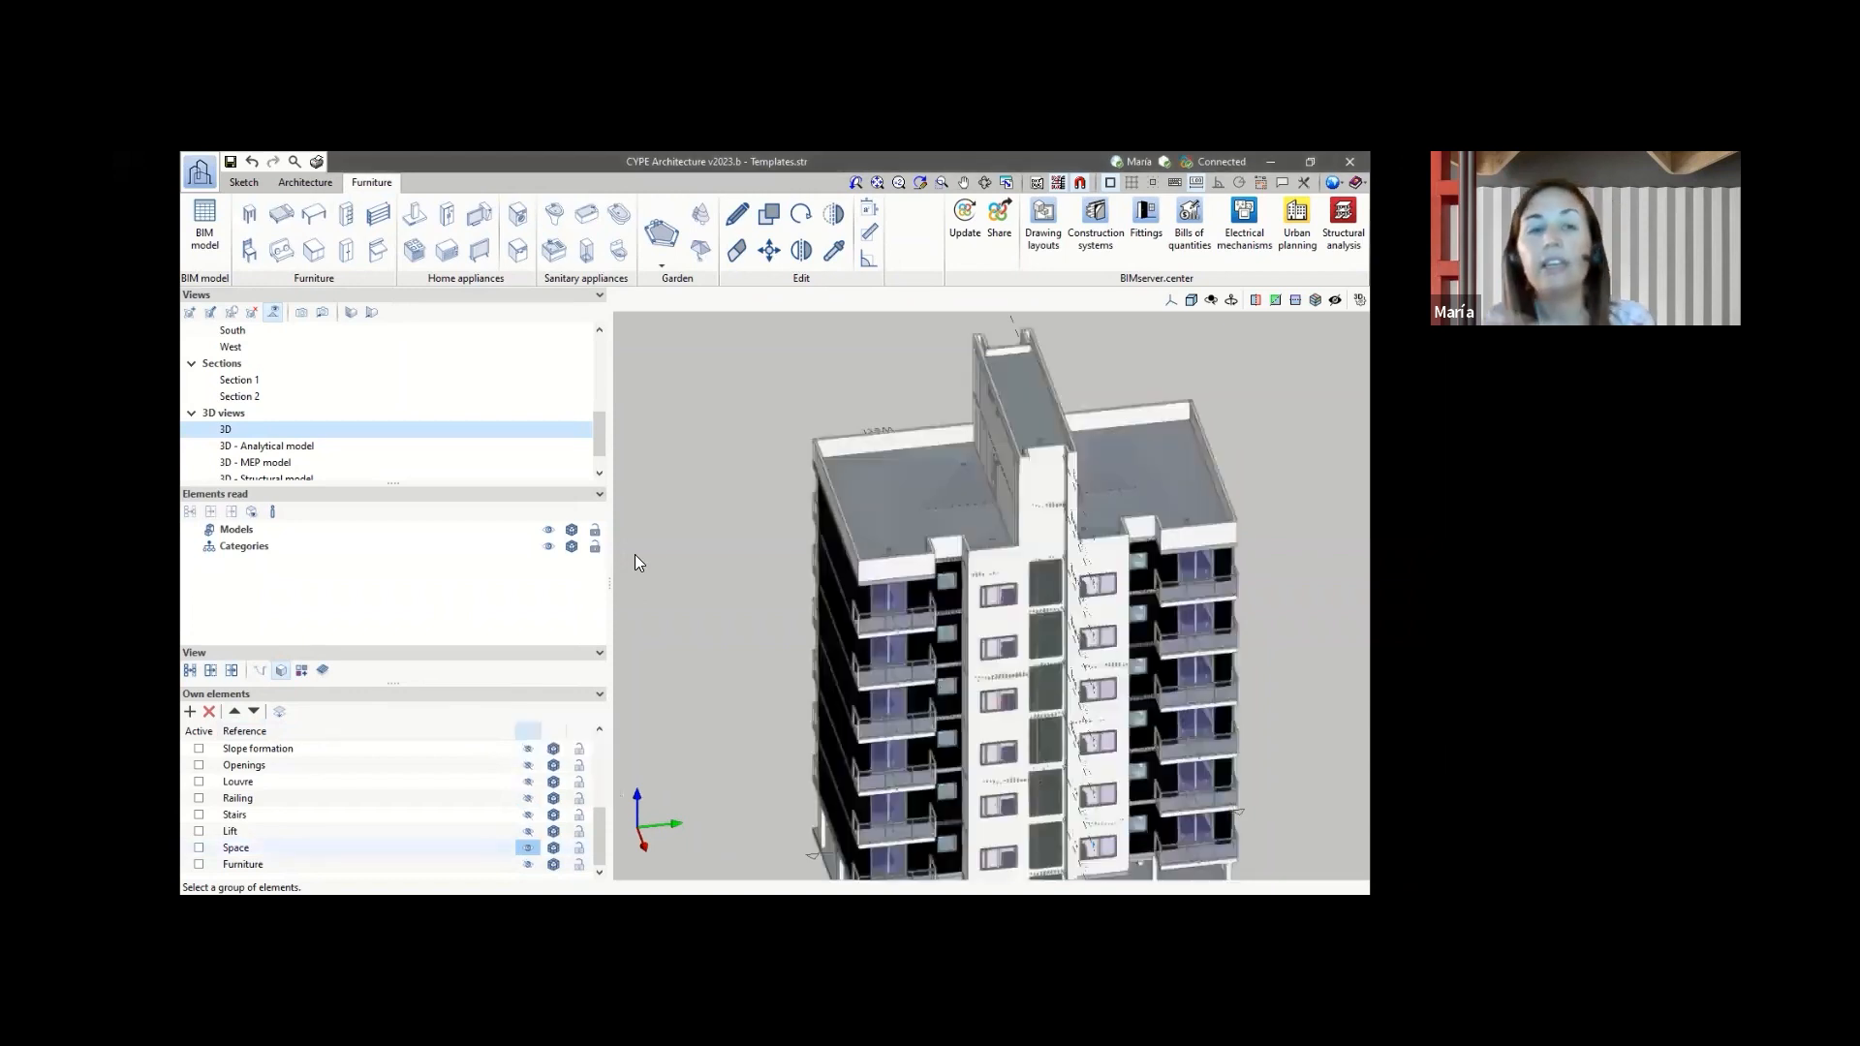
# - Switch to the open Healthcare center project
pyautogui.click(1273, 164)
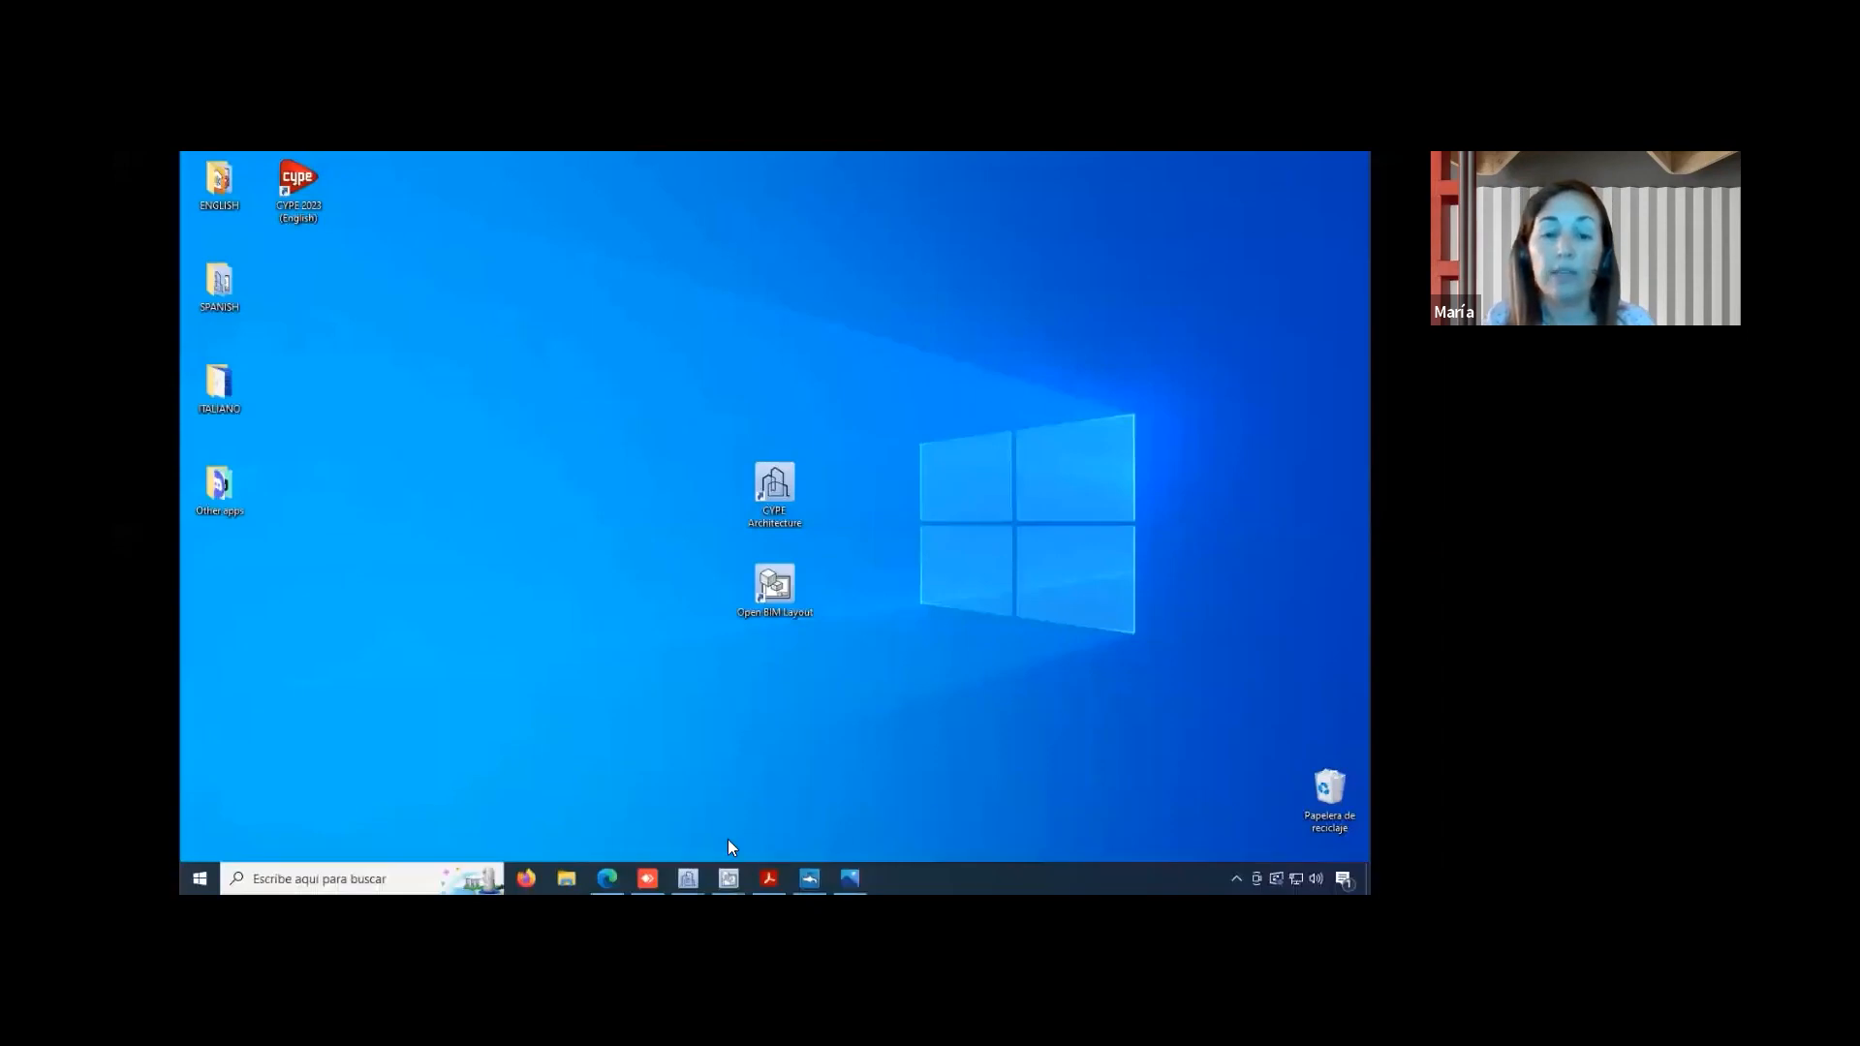
pyautogui.moveTo(684, 867)
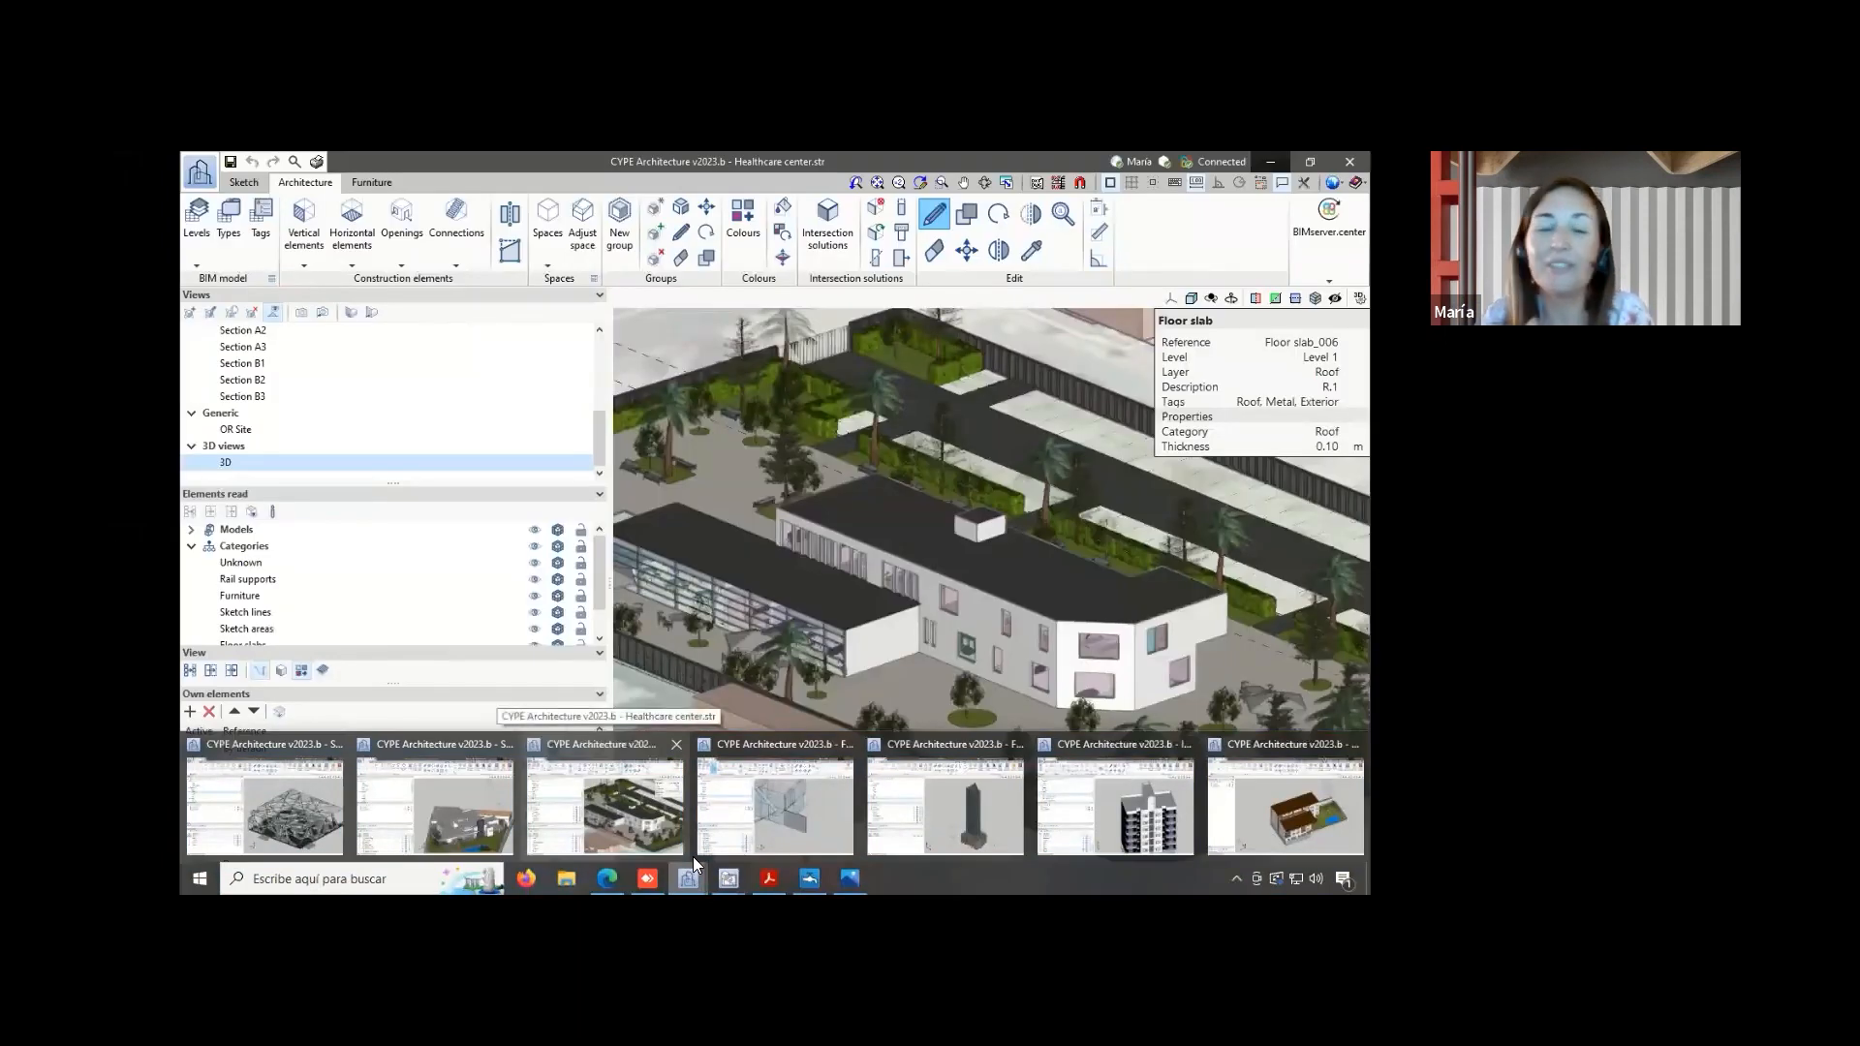
pyautogui.click(630, 790)
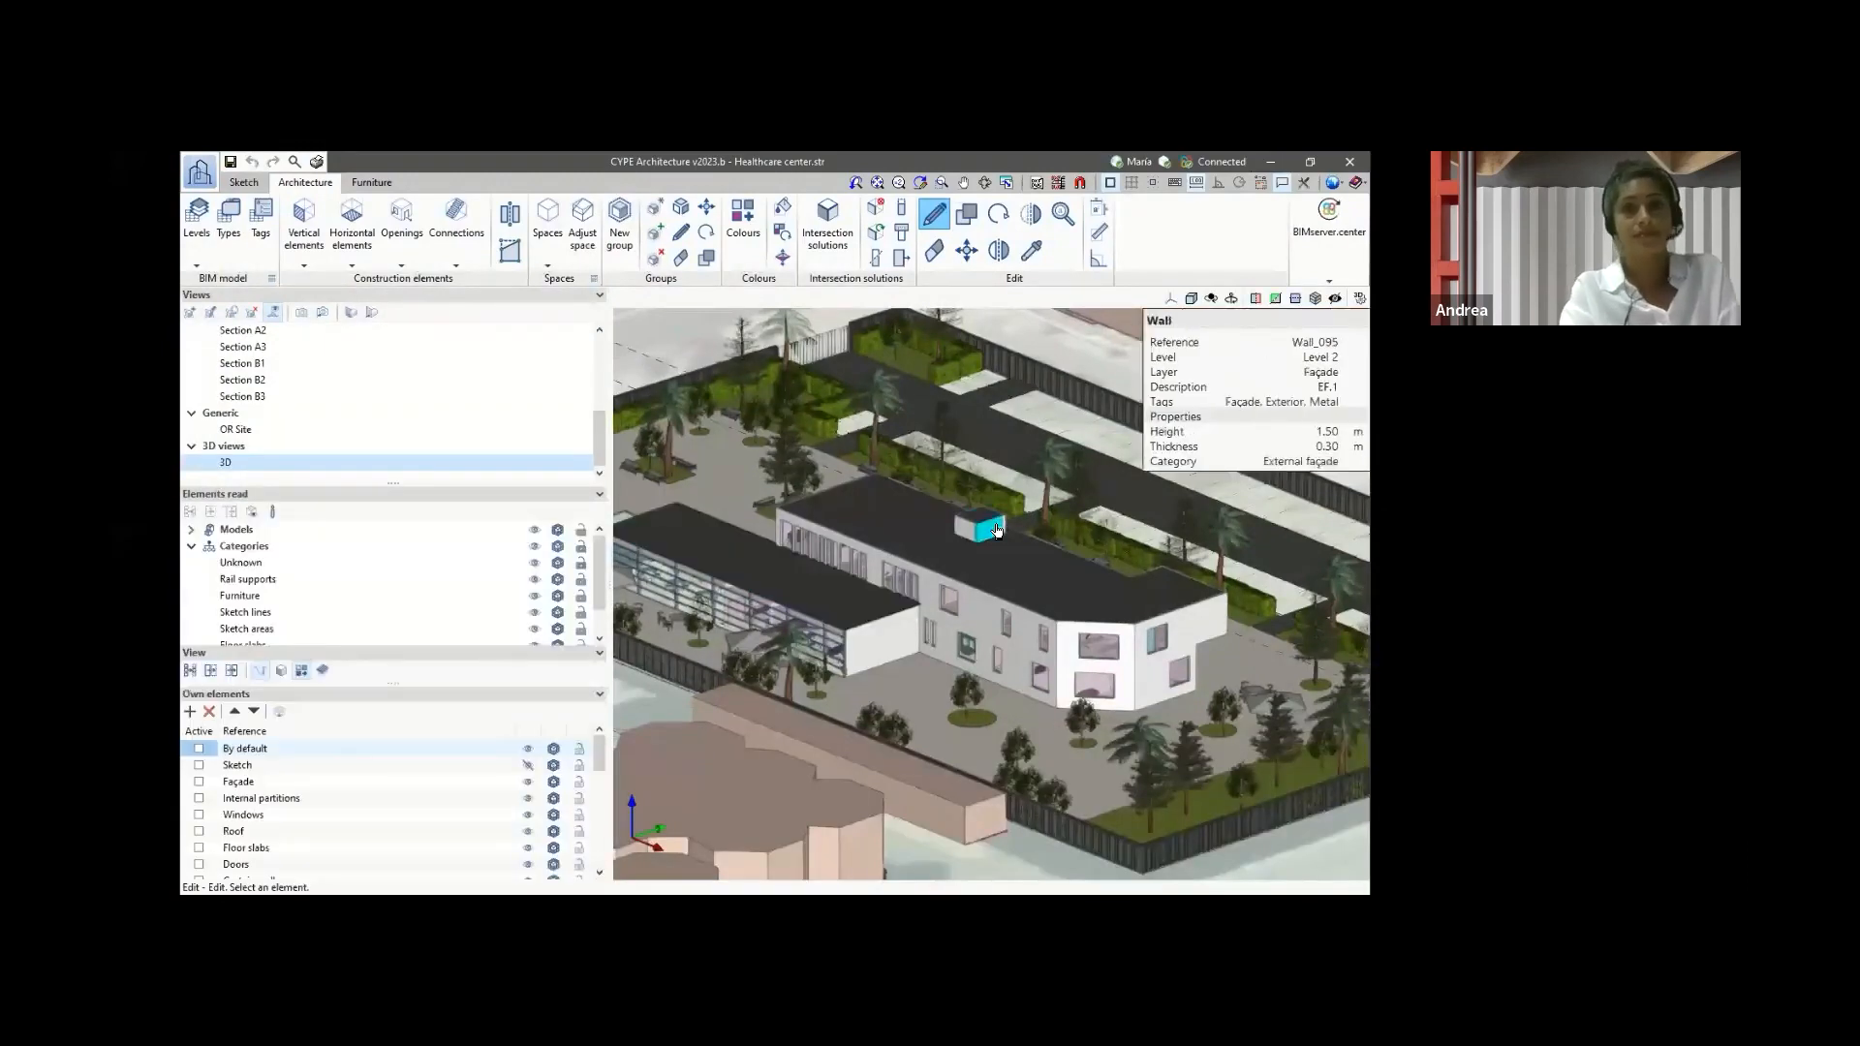
# - Open the Ground Floor view and tilt it into 3D to examine the furnished interior of the health centre
pyautogui.scroll(5, 265, 387)
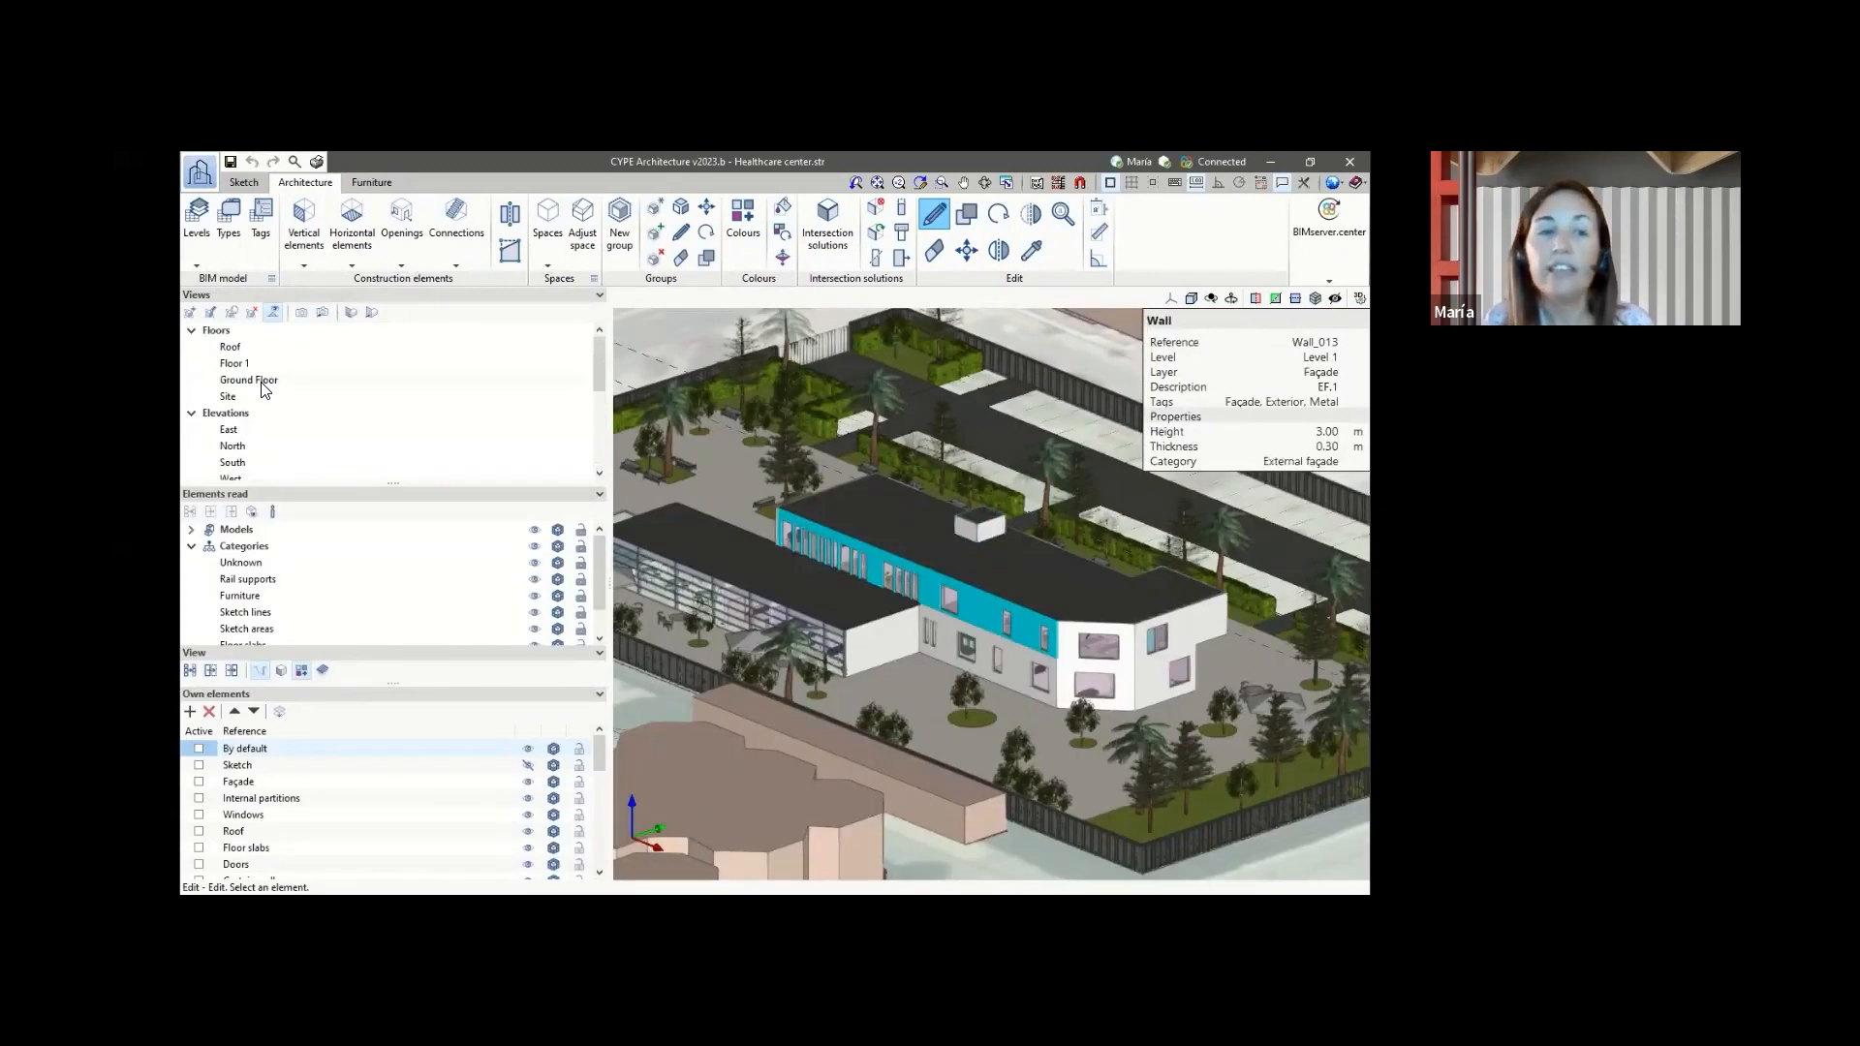
pyautogui.click(264, 387)
pyautogui.scroll(5, 986, 525)
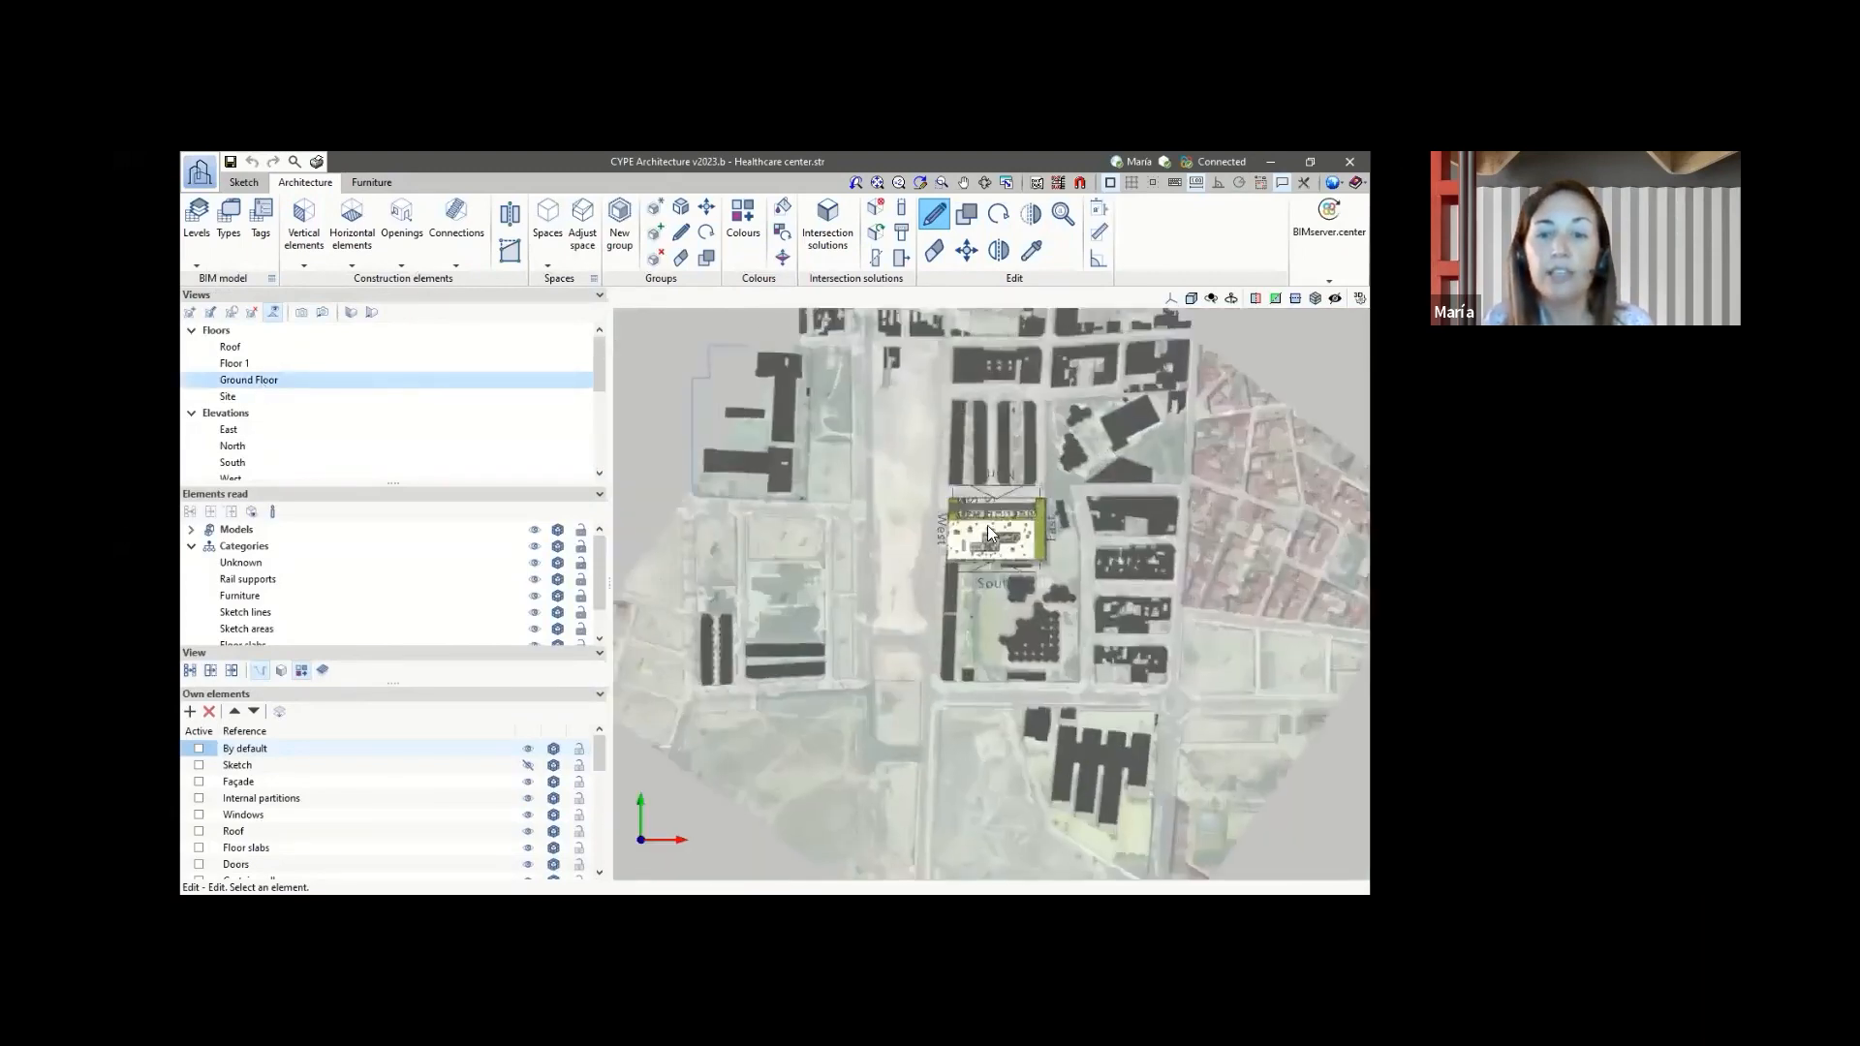
pyautogui.scroll(5, 999, 524)
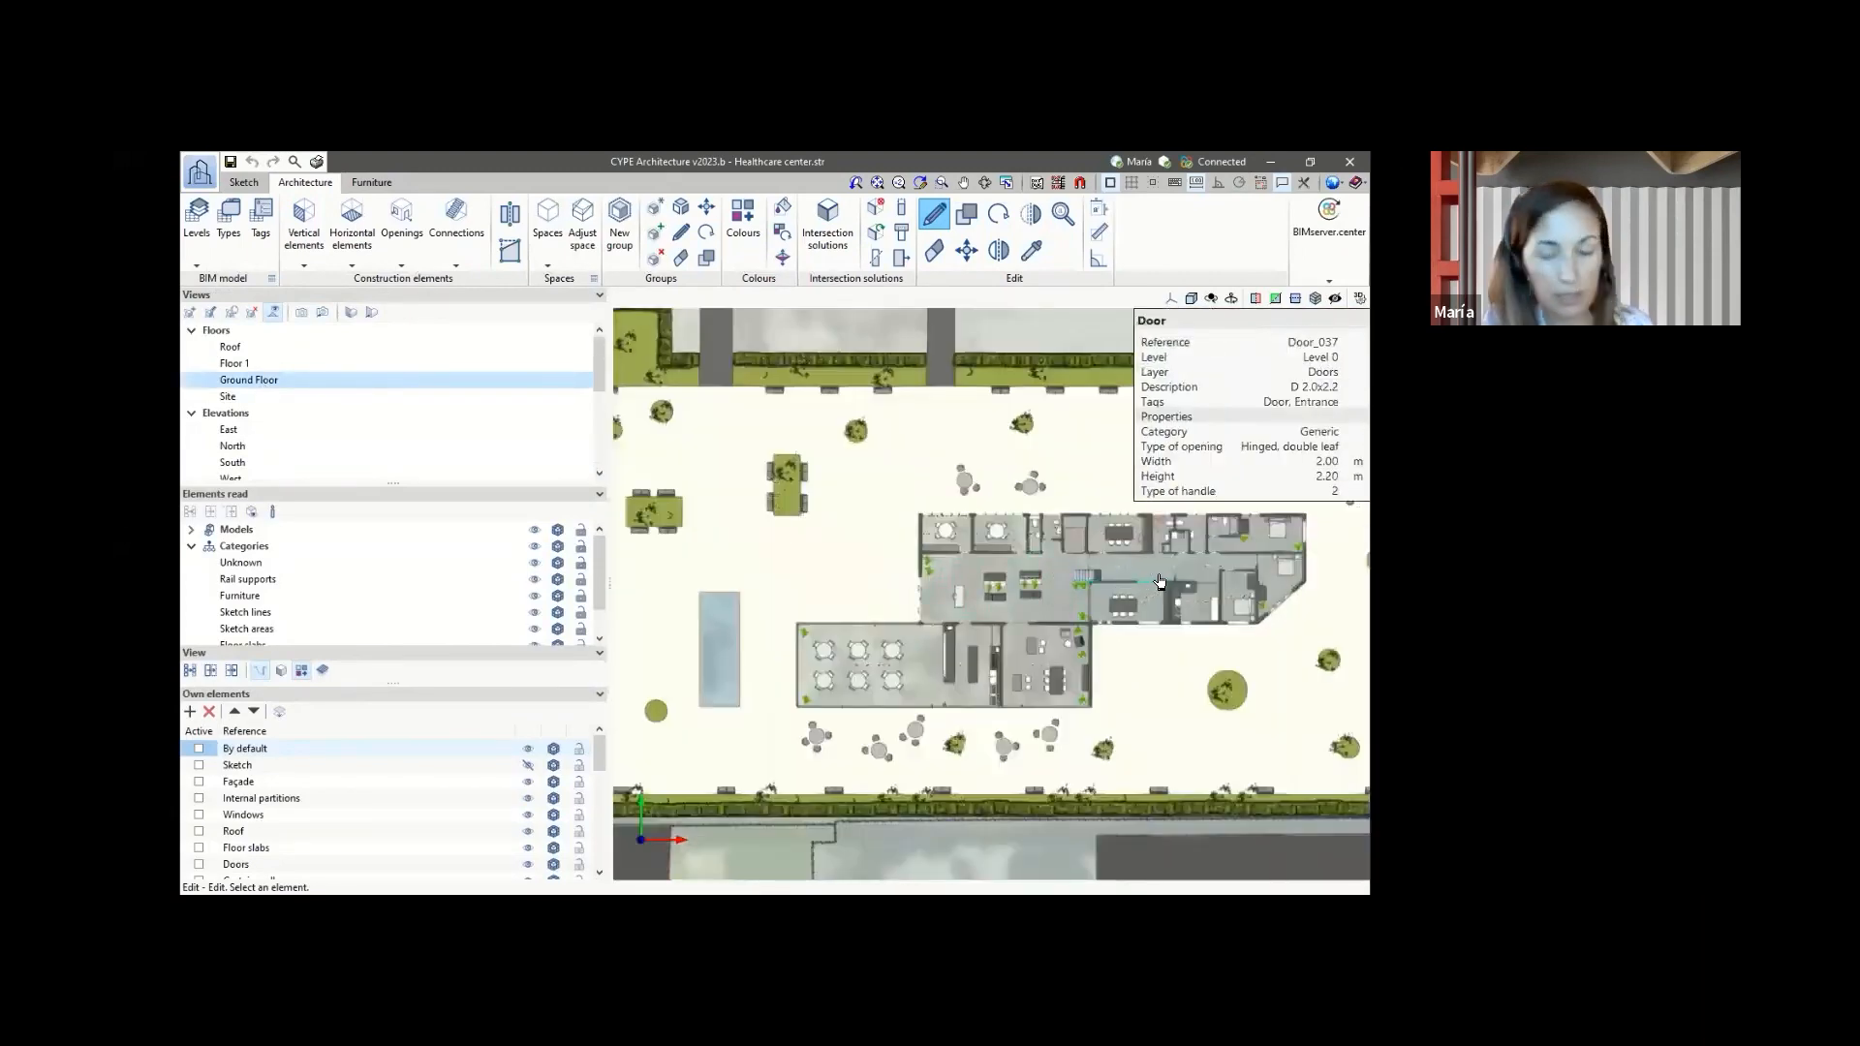
pyautogui.moveTo(1147, 554); pyautogui.dragTo(1062, 558, button='middle')
pyautogui.scroll(6, 1064, 562)
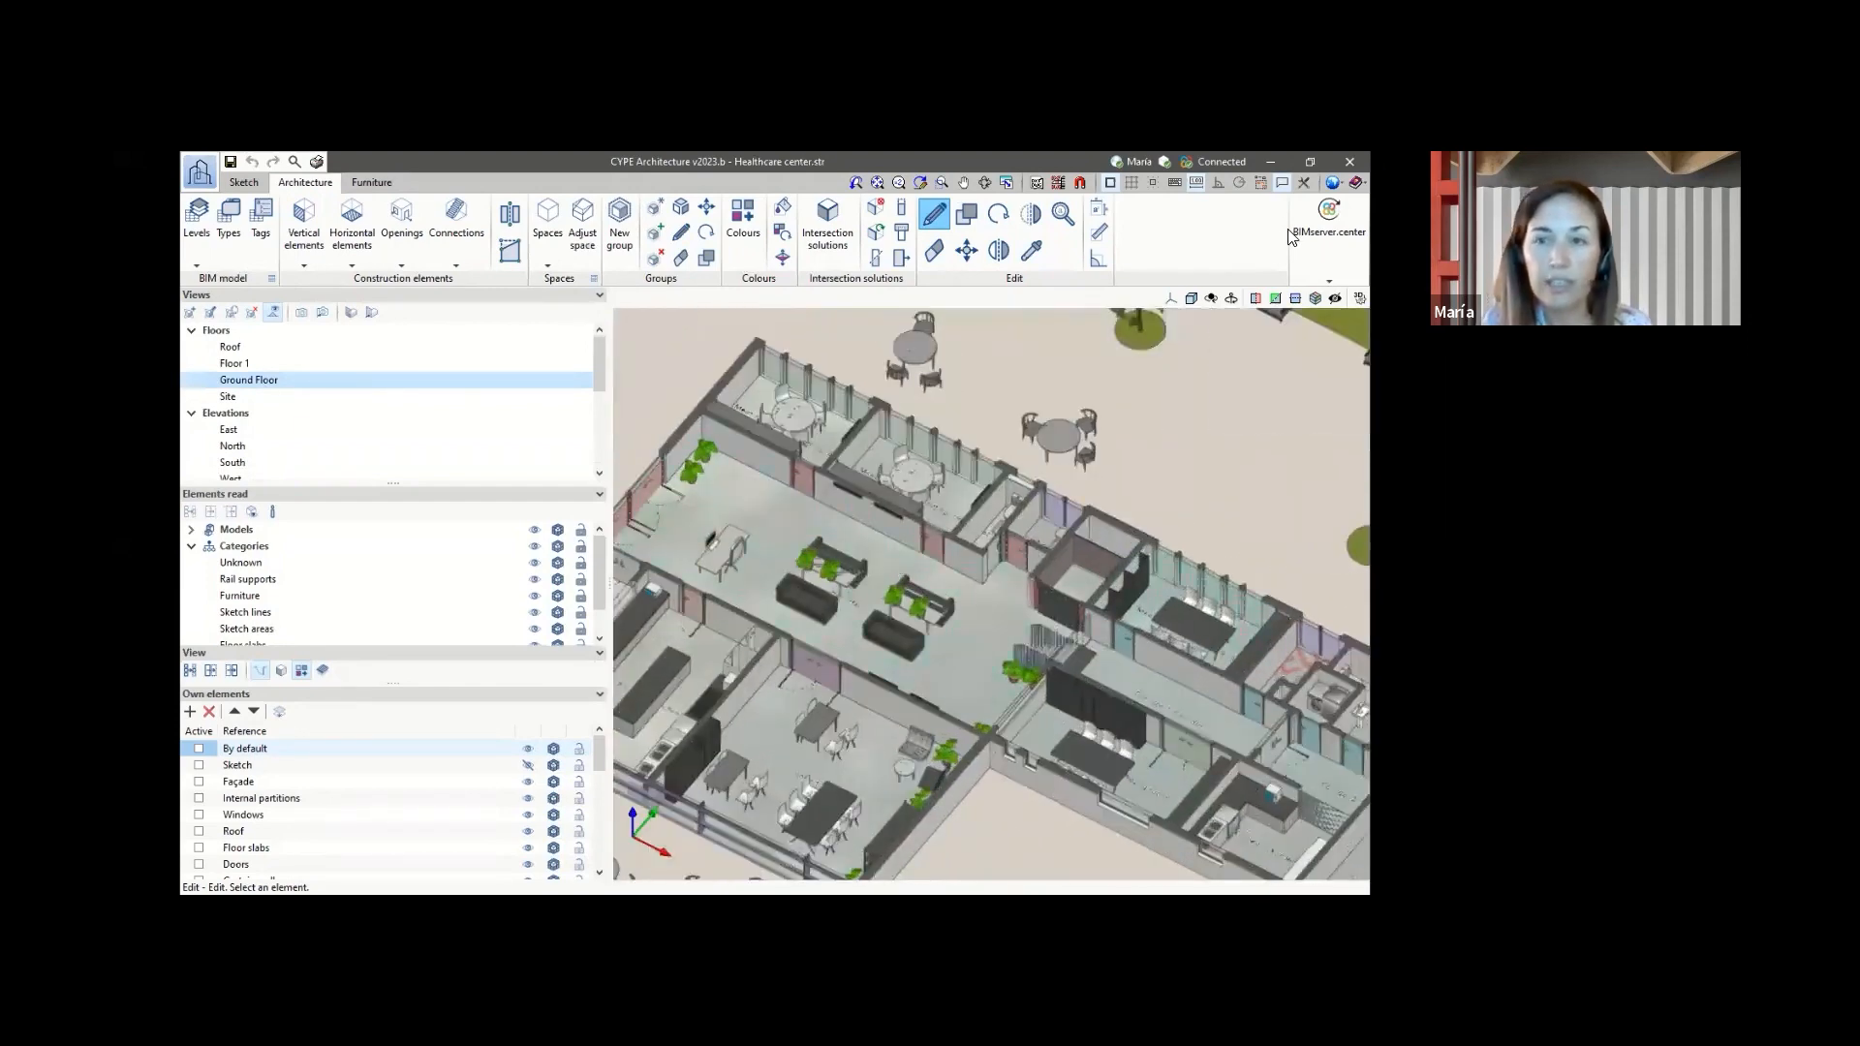
# - Switch to the open project with the block of 18 dwellings and commercial premises
pyautogui.click(1268, 163)
pyautogui.moveTo(684, 872)
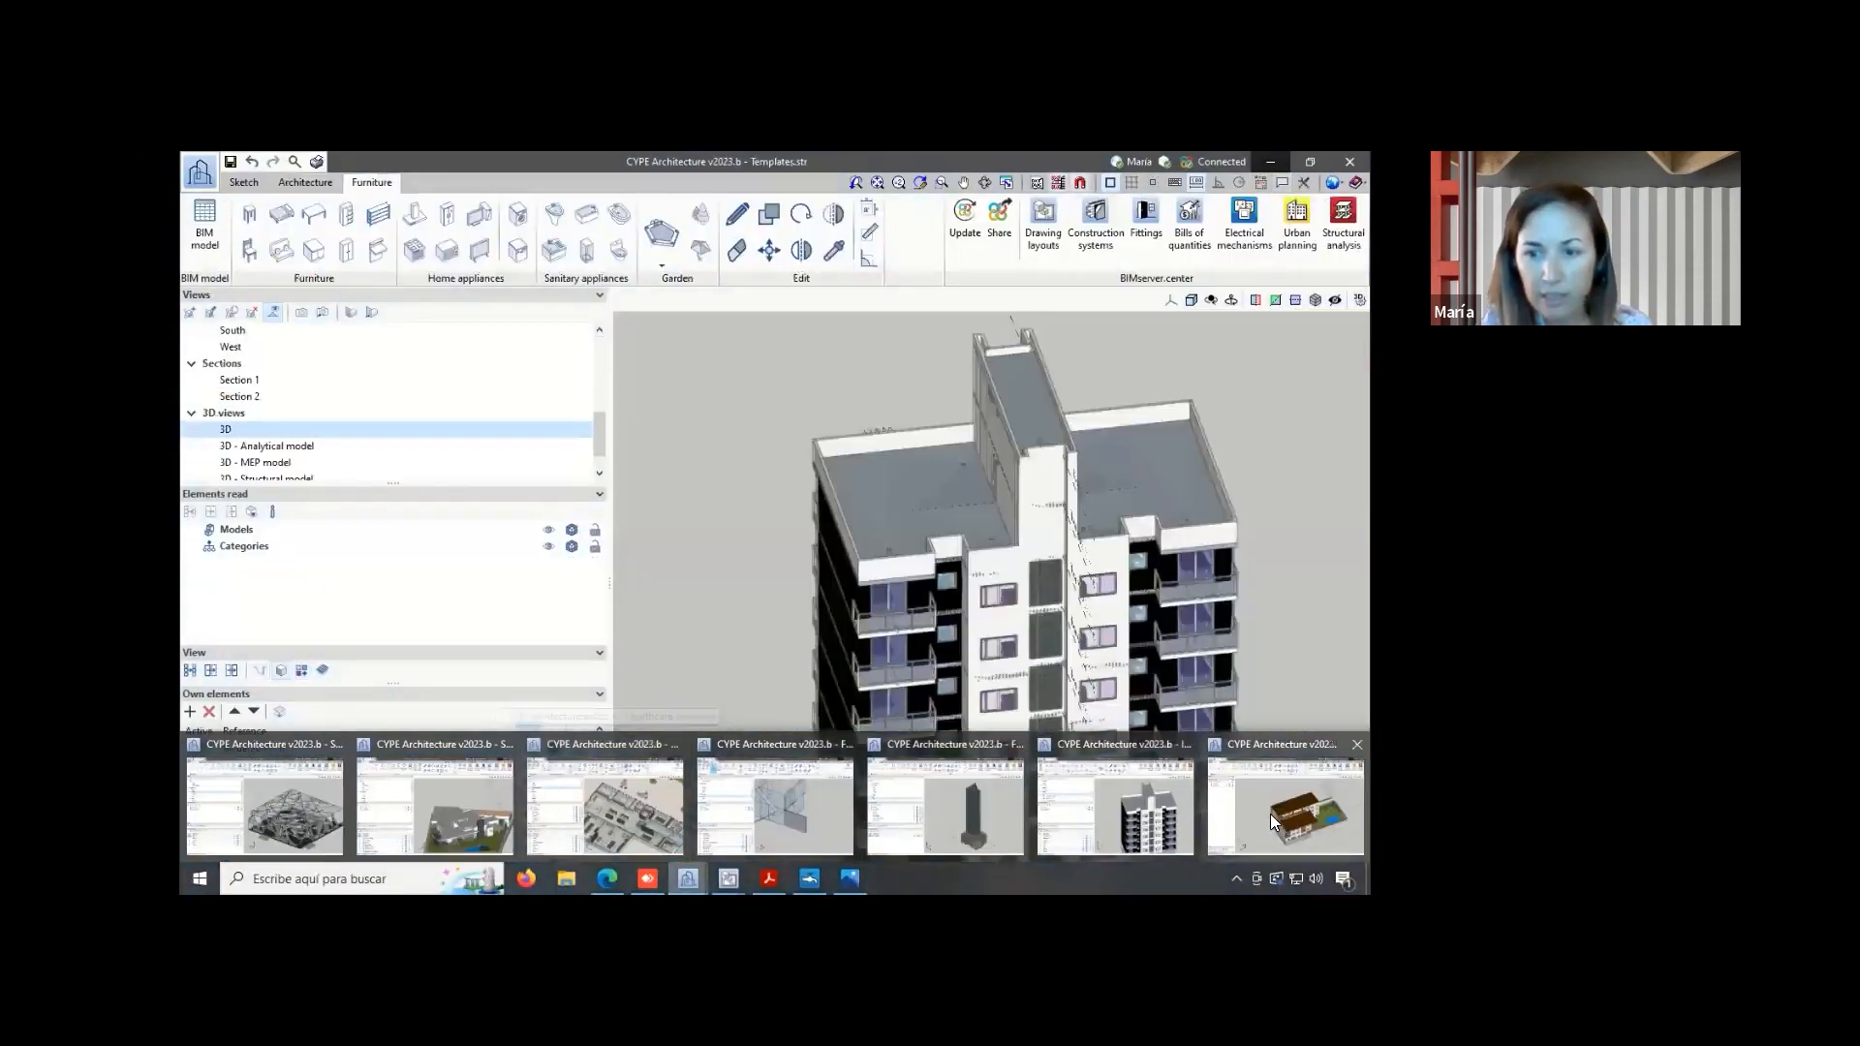
pyautogui.click(1267, 813)
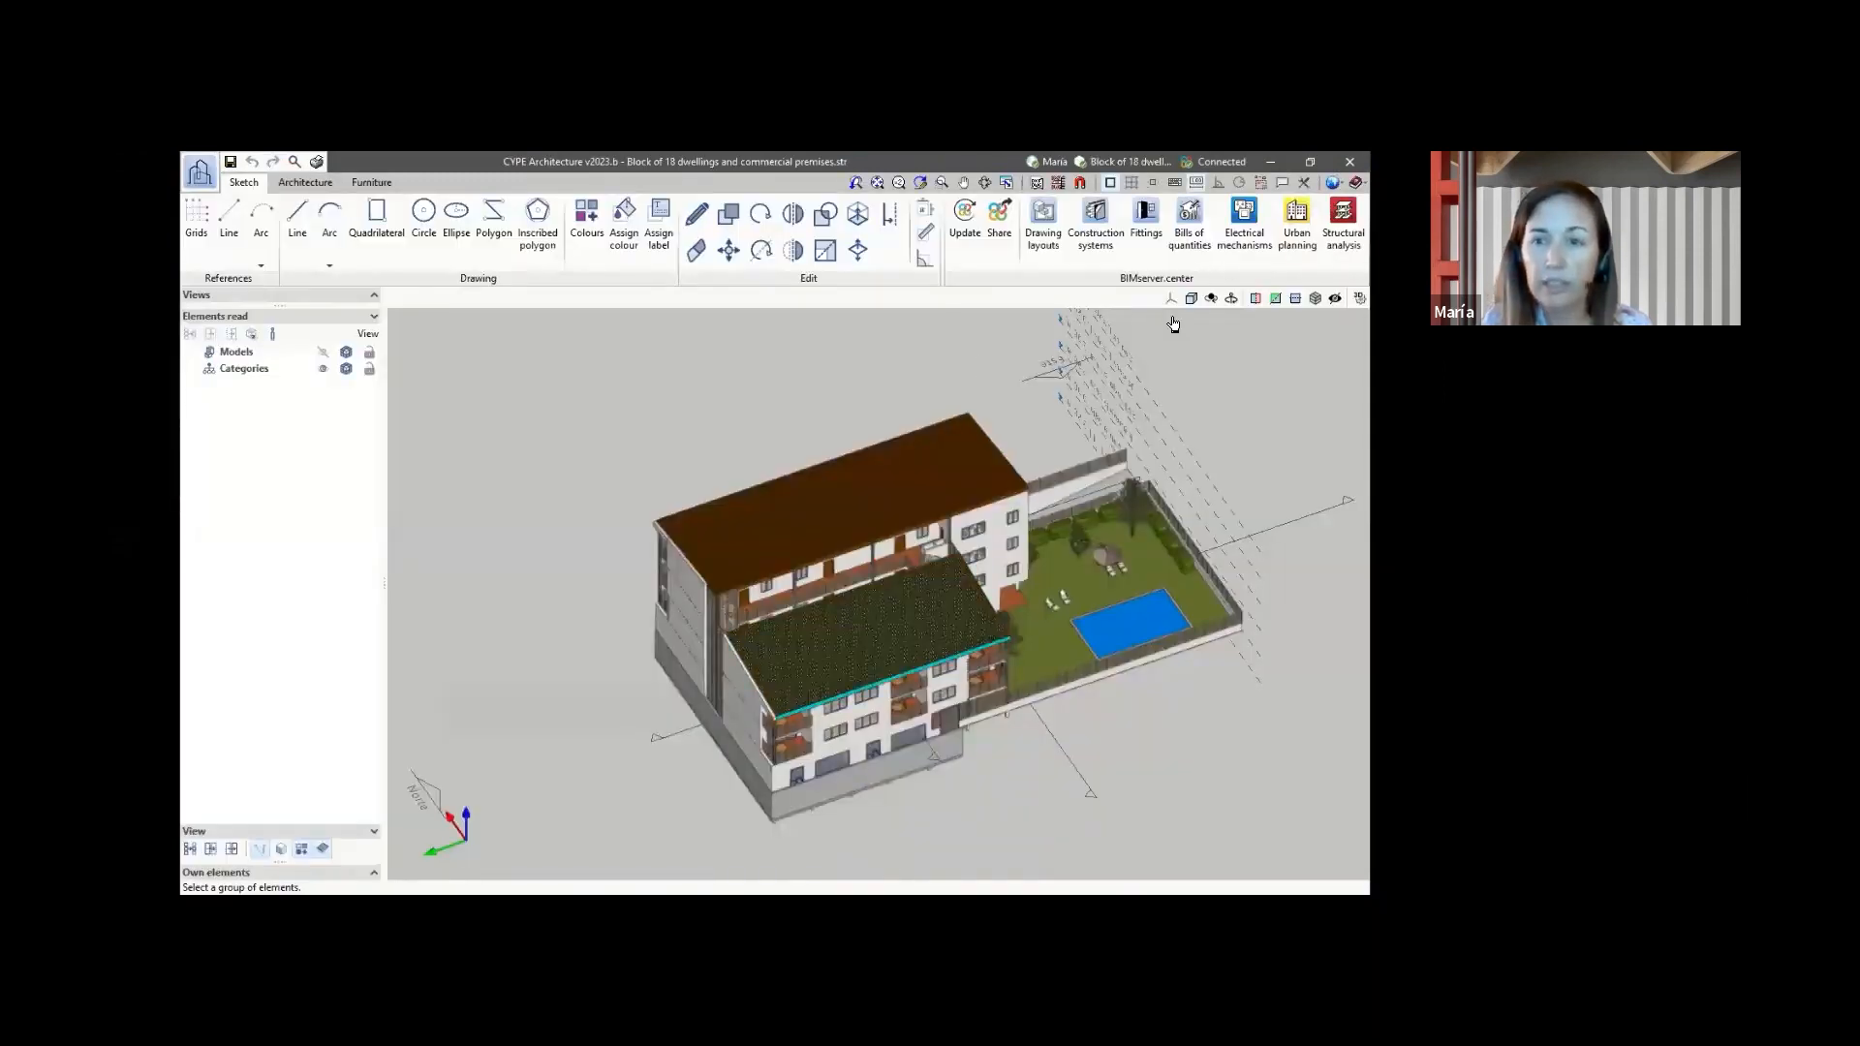
# - Section the building horizontally to examine the furnished dwellings, and bring up the furniture tools
pyautogui.click(1295, 298)
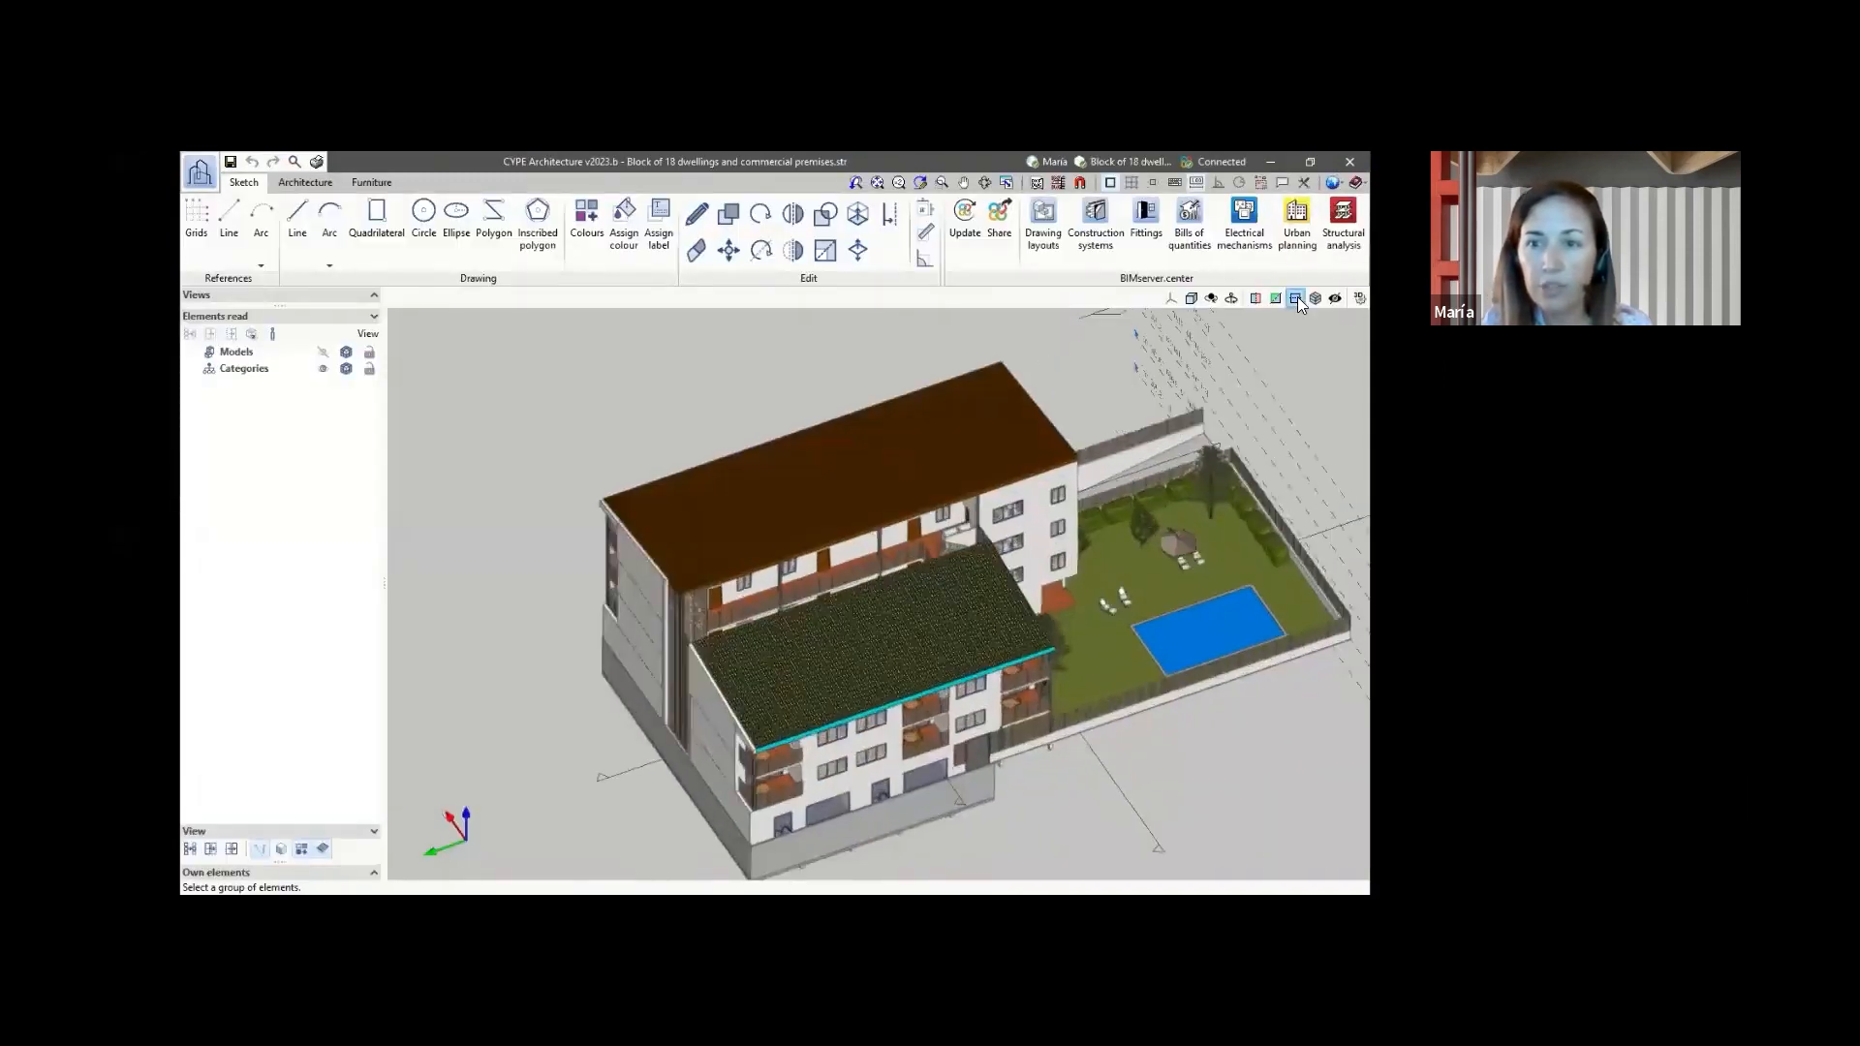
pyautogui.scroll(3, 754, 635)
pyautogui.scroll(2, 753, 636)
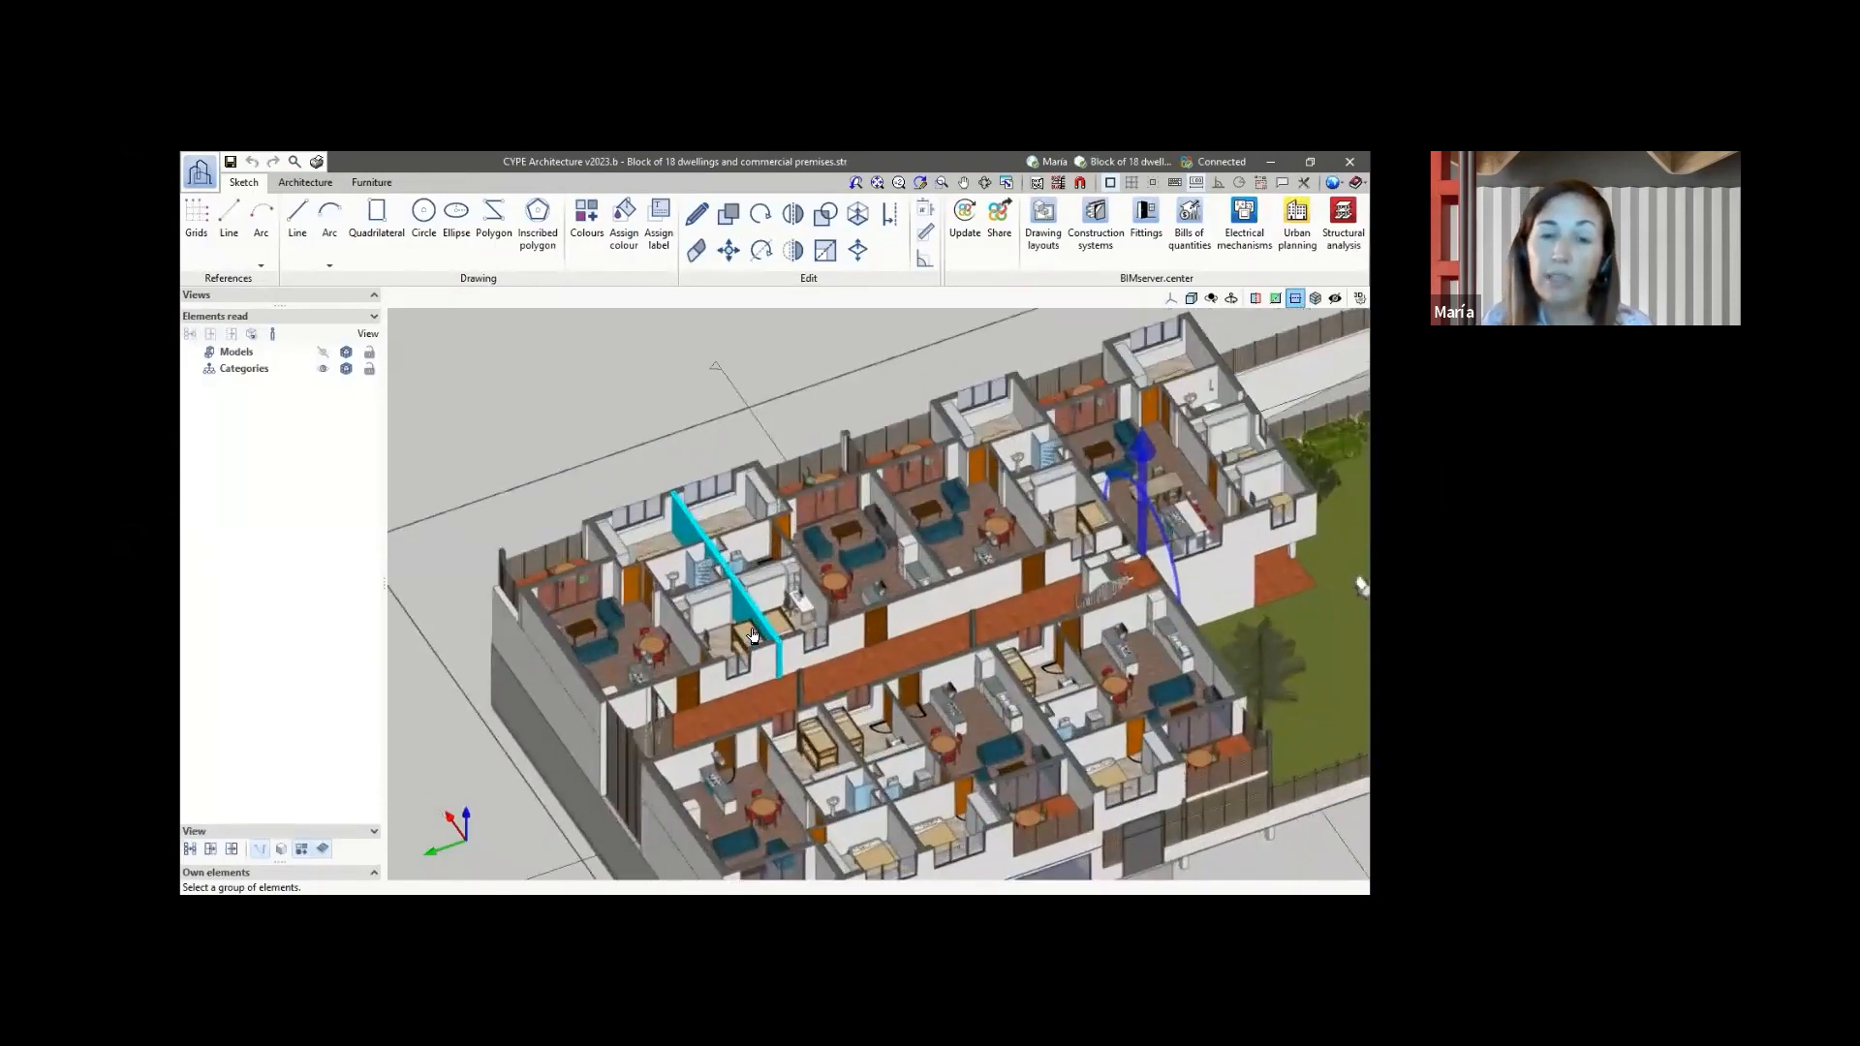
pyautogui.scroll(3, 593, 619)
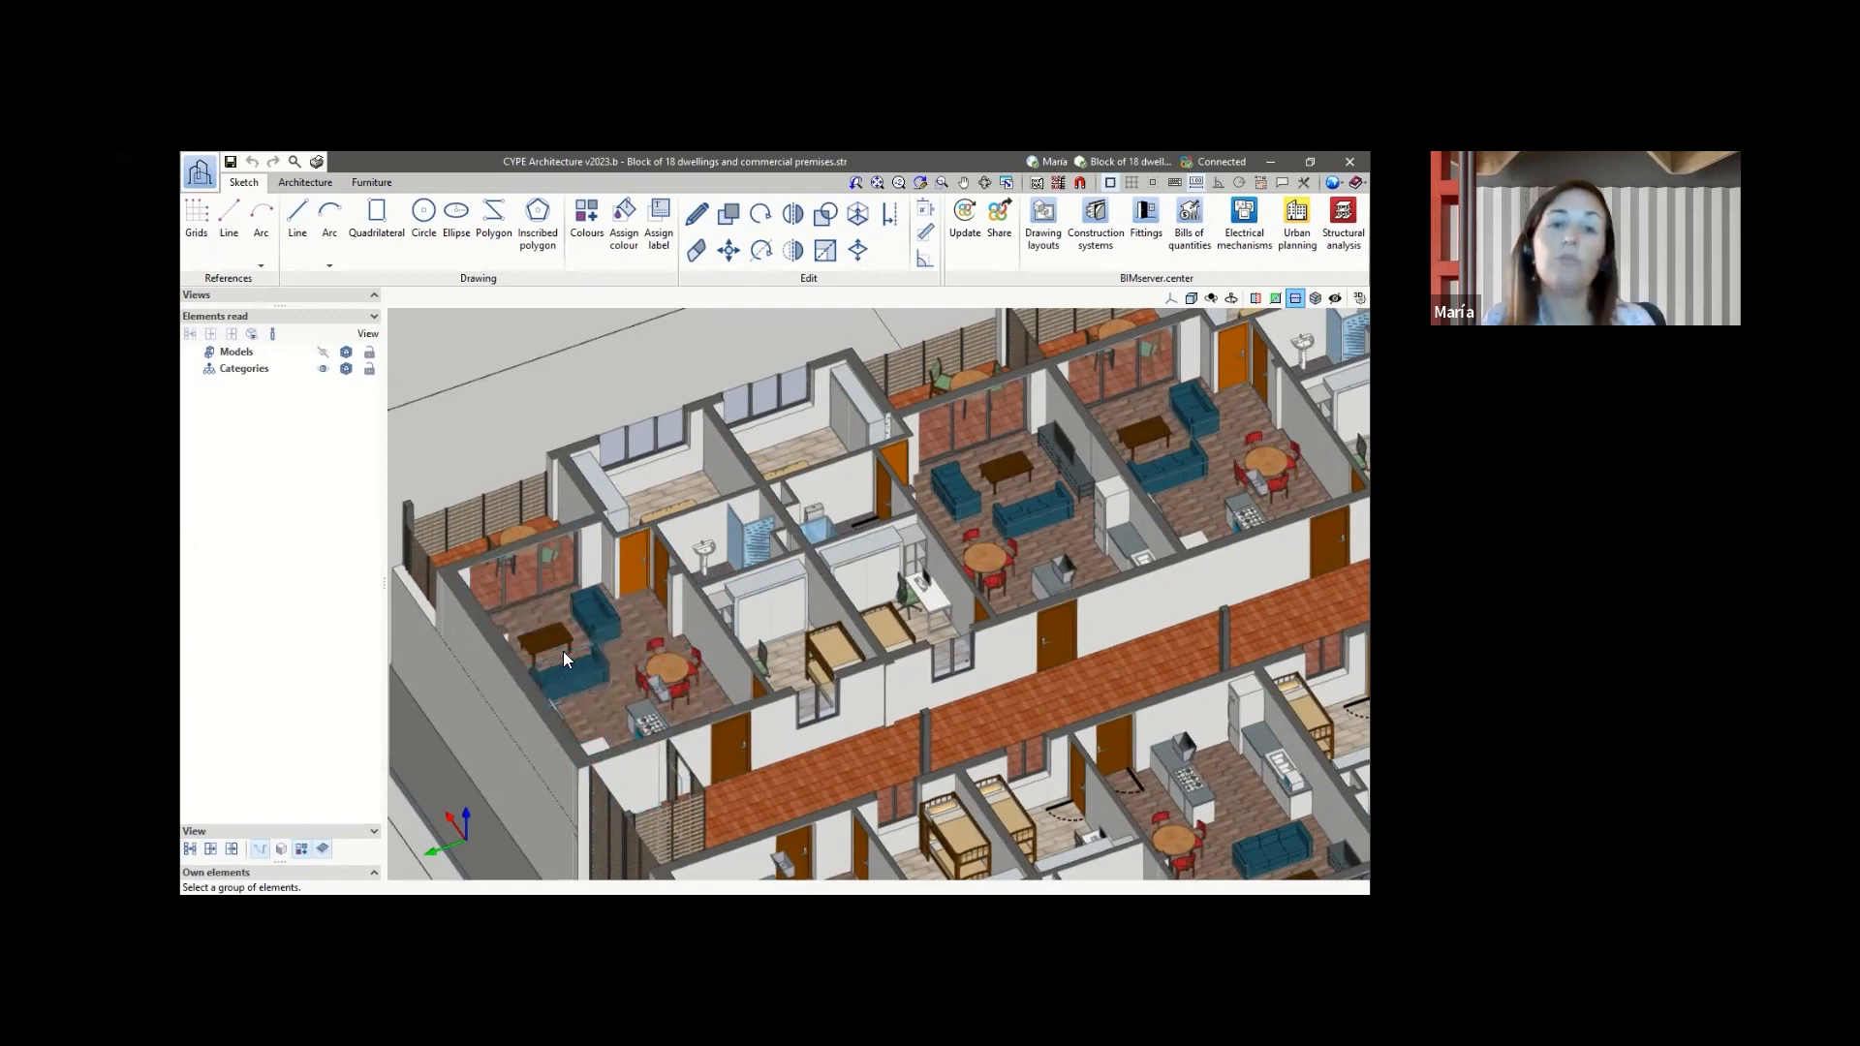
pyautogui.click(371, 183)
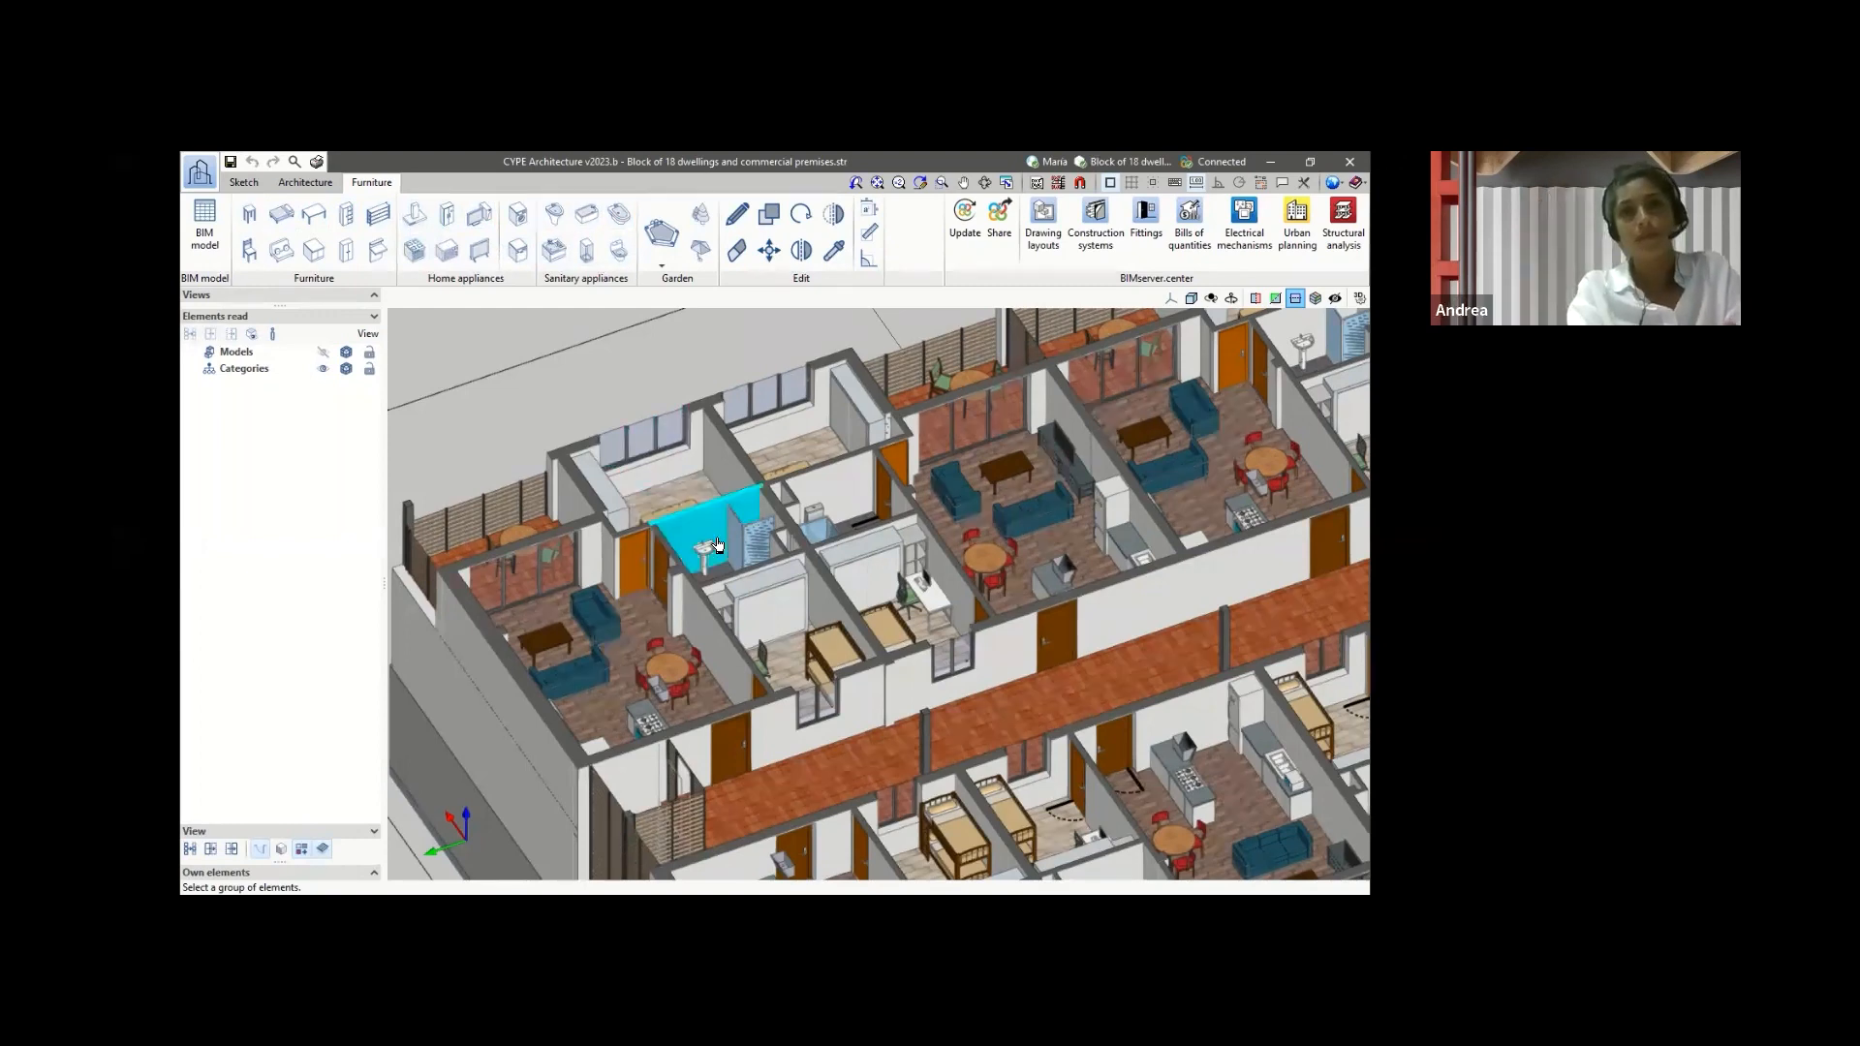
pyautogui.scroll(1, 708, 529)
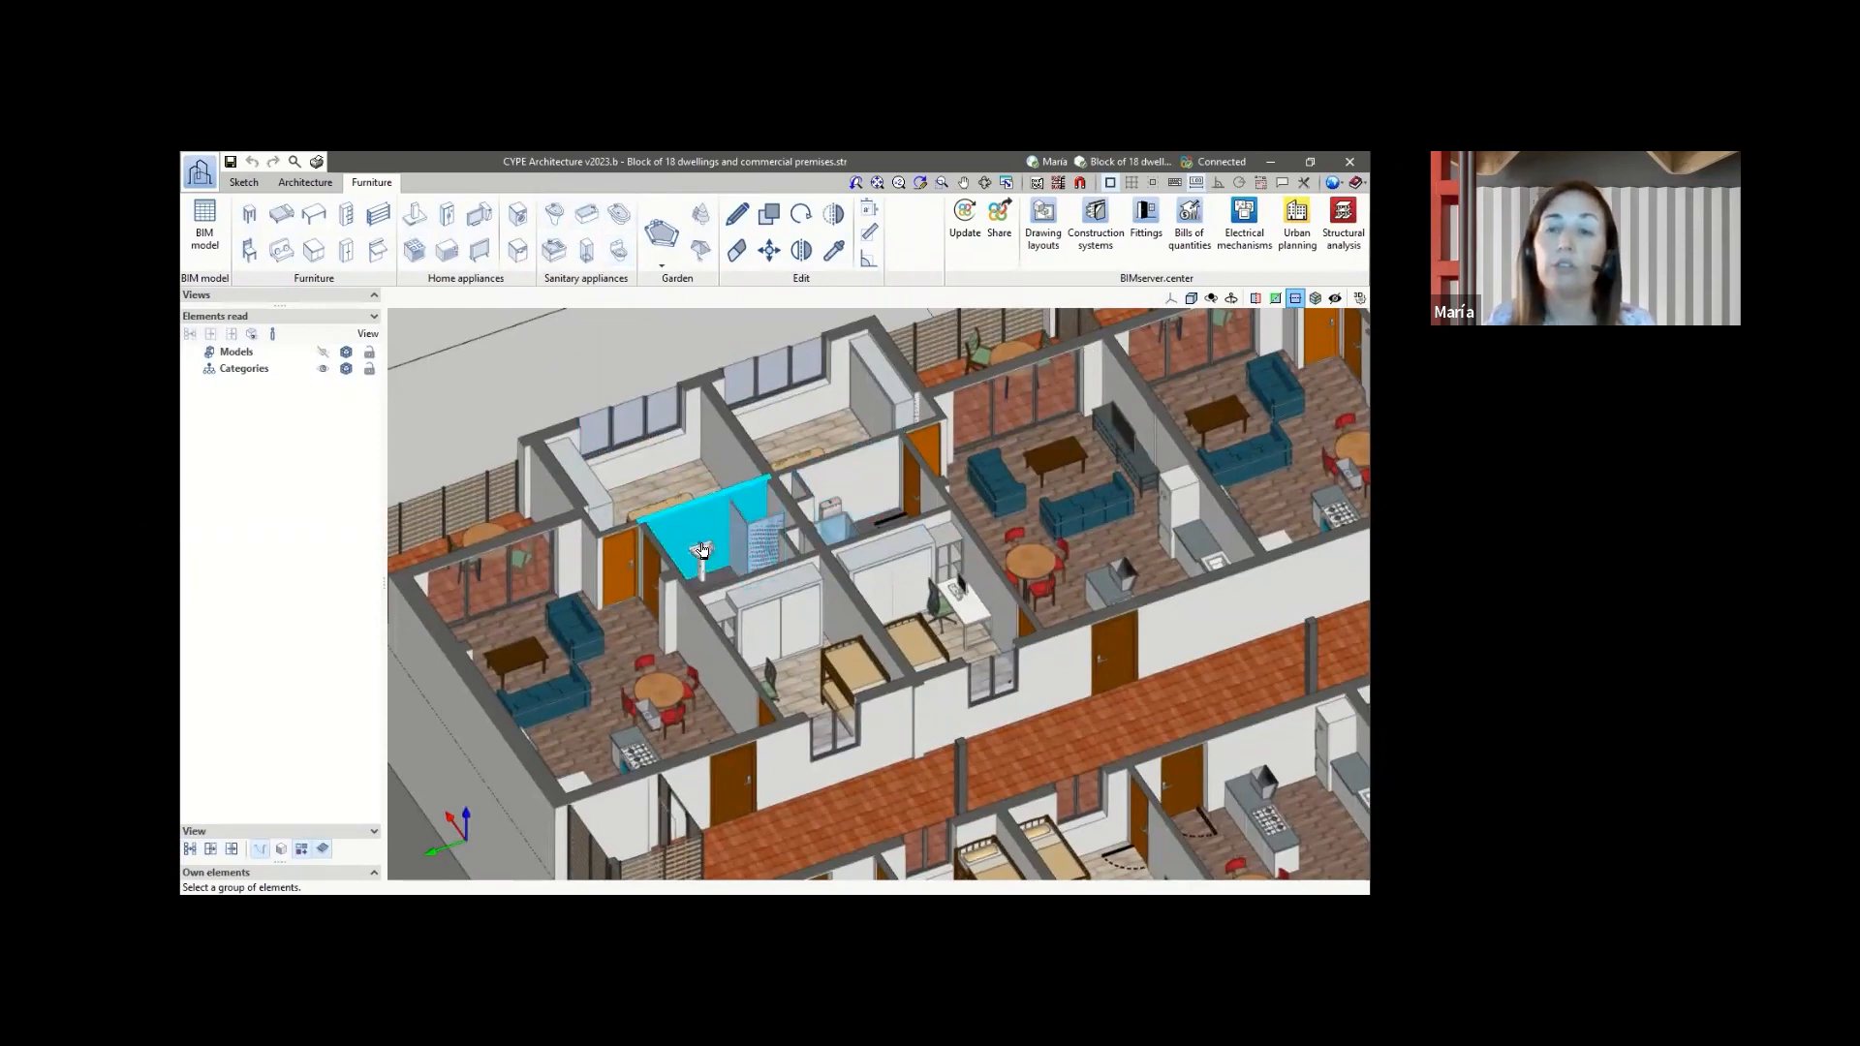
# - Switch to the Single-family detached house in CYPEPLUMBING Water Systems and examine the ground-floor bathroom with its shower, washbasin and toilet
pyautogui.click(1270, 161)
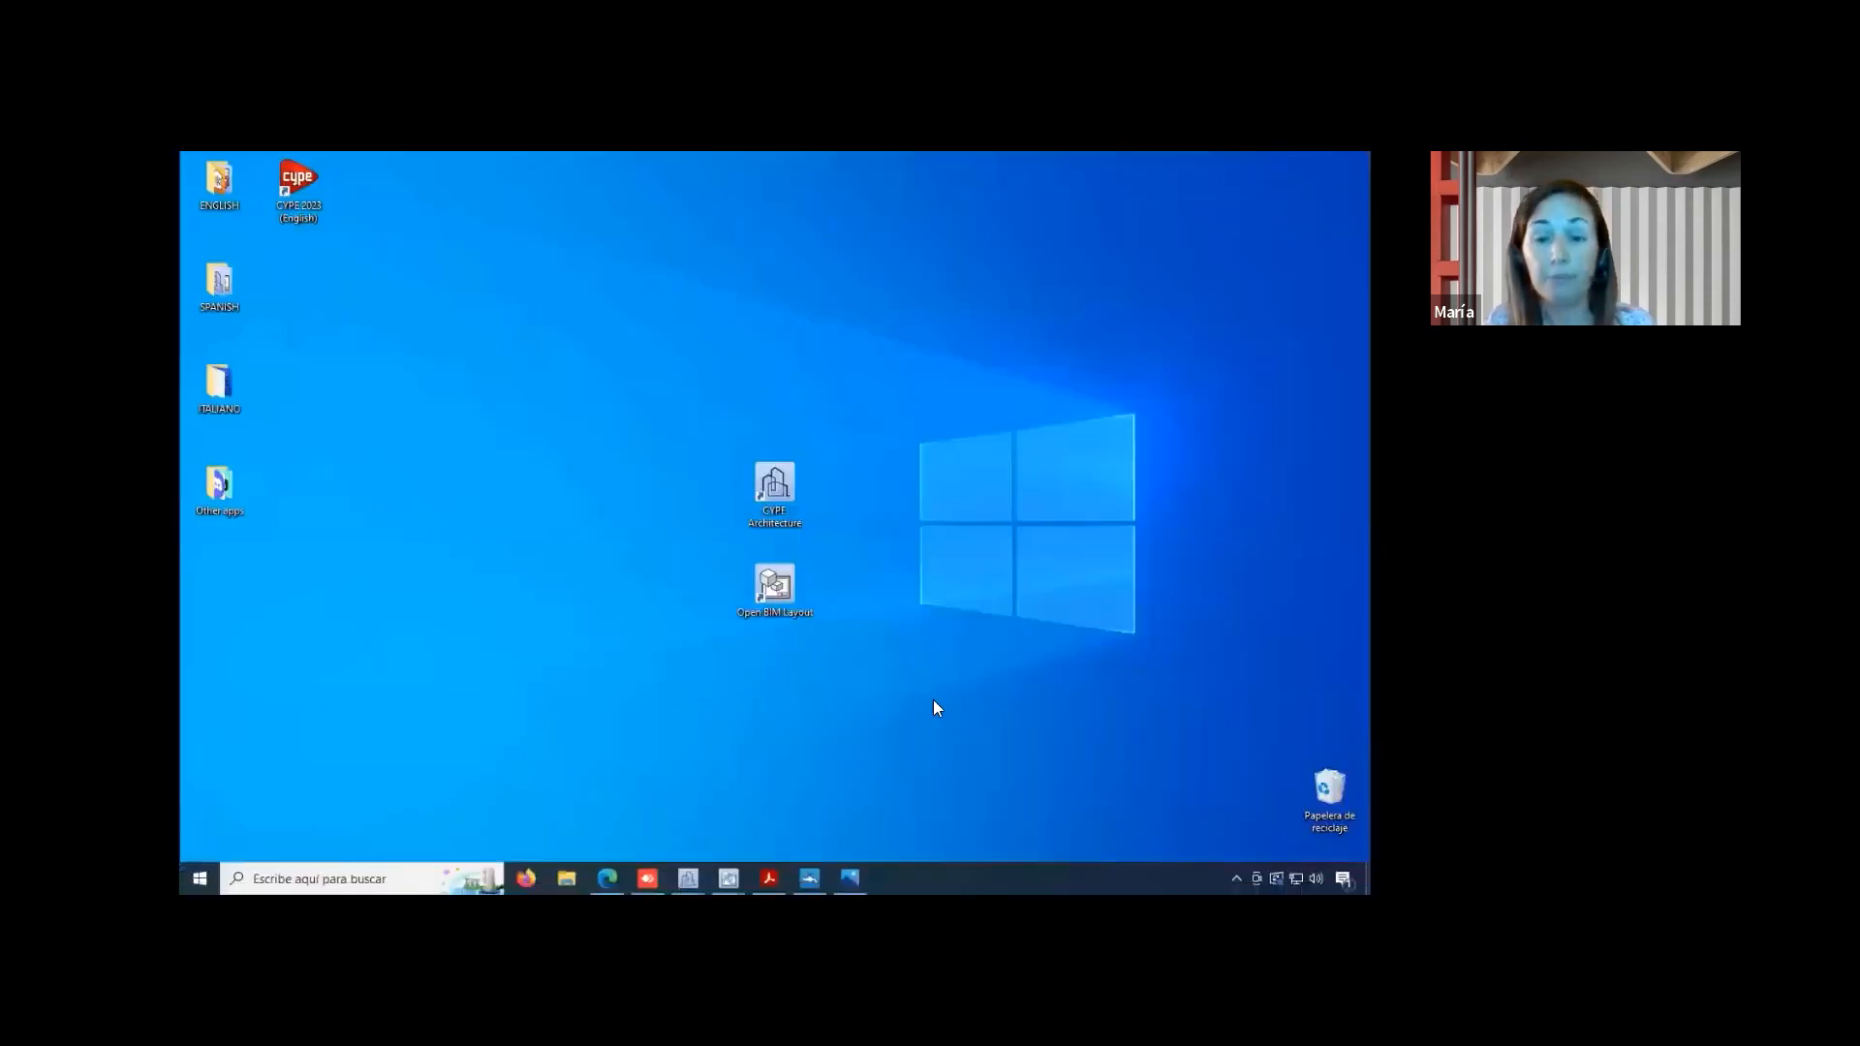
pyautogui.click(805, 867)
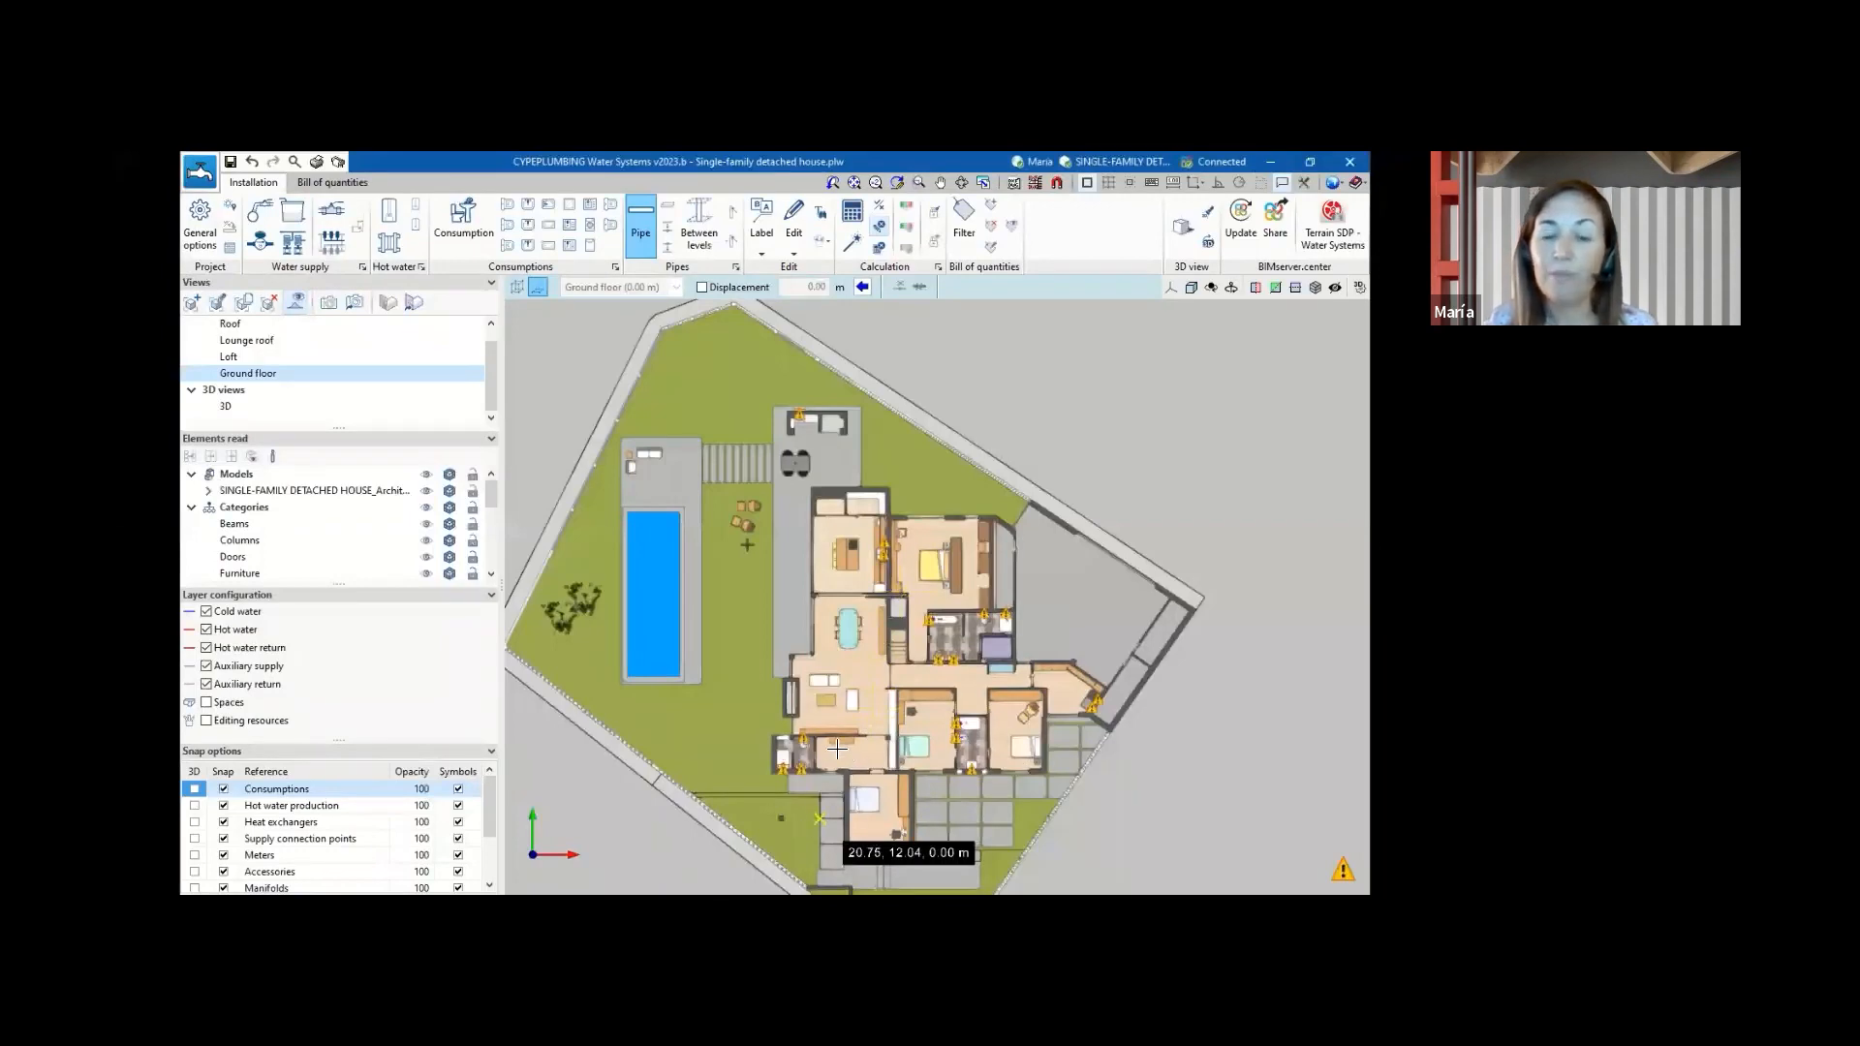
pyautogui.scroll(3, 718, 764)
pyautogui.scroll(4, 718, 764)
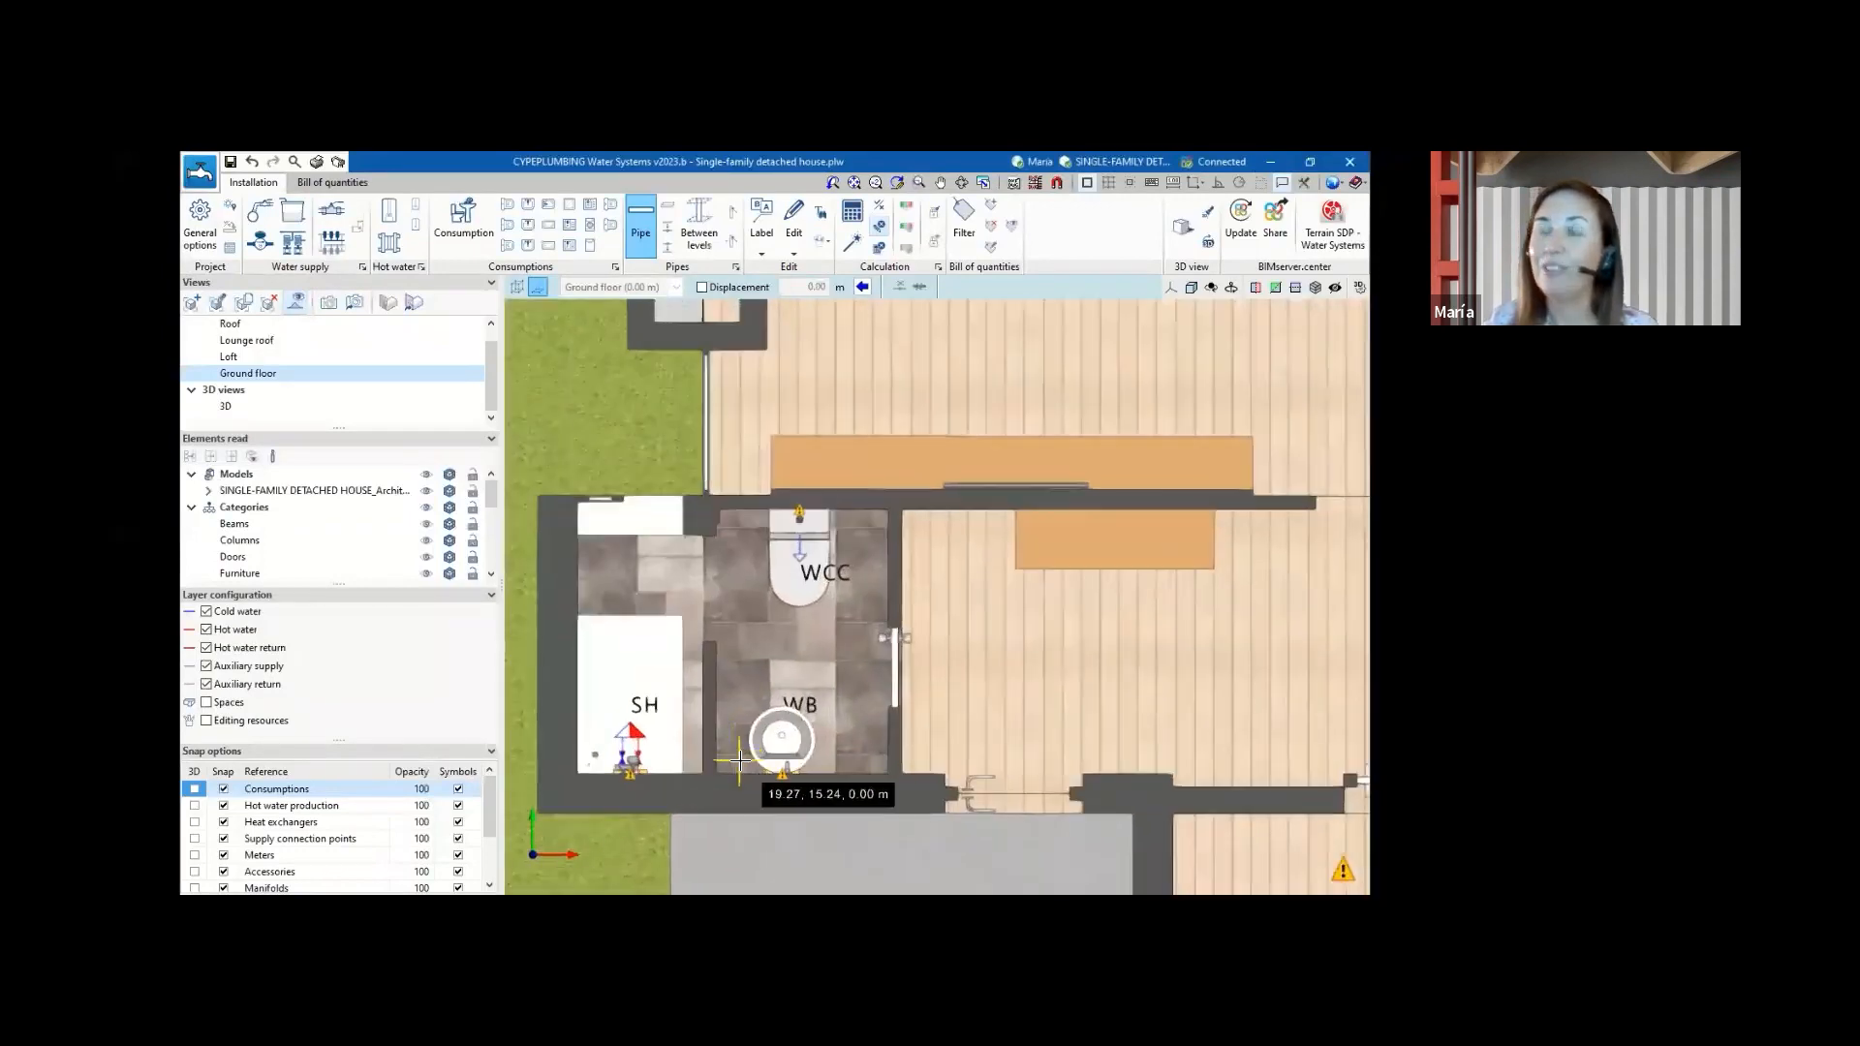
# - Start editing and inspect the washbasin and shower water consumptions in the ground-floor bathroom
pyautogui.scroll(4, 736, 760)
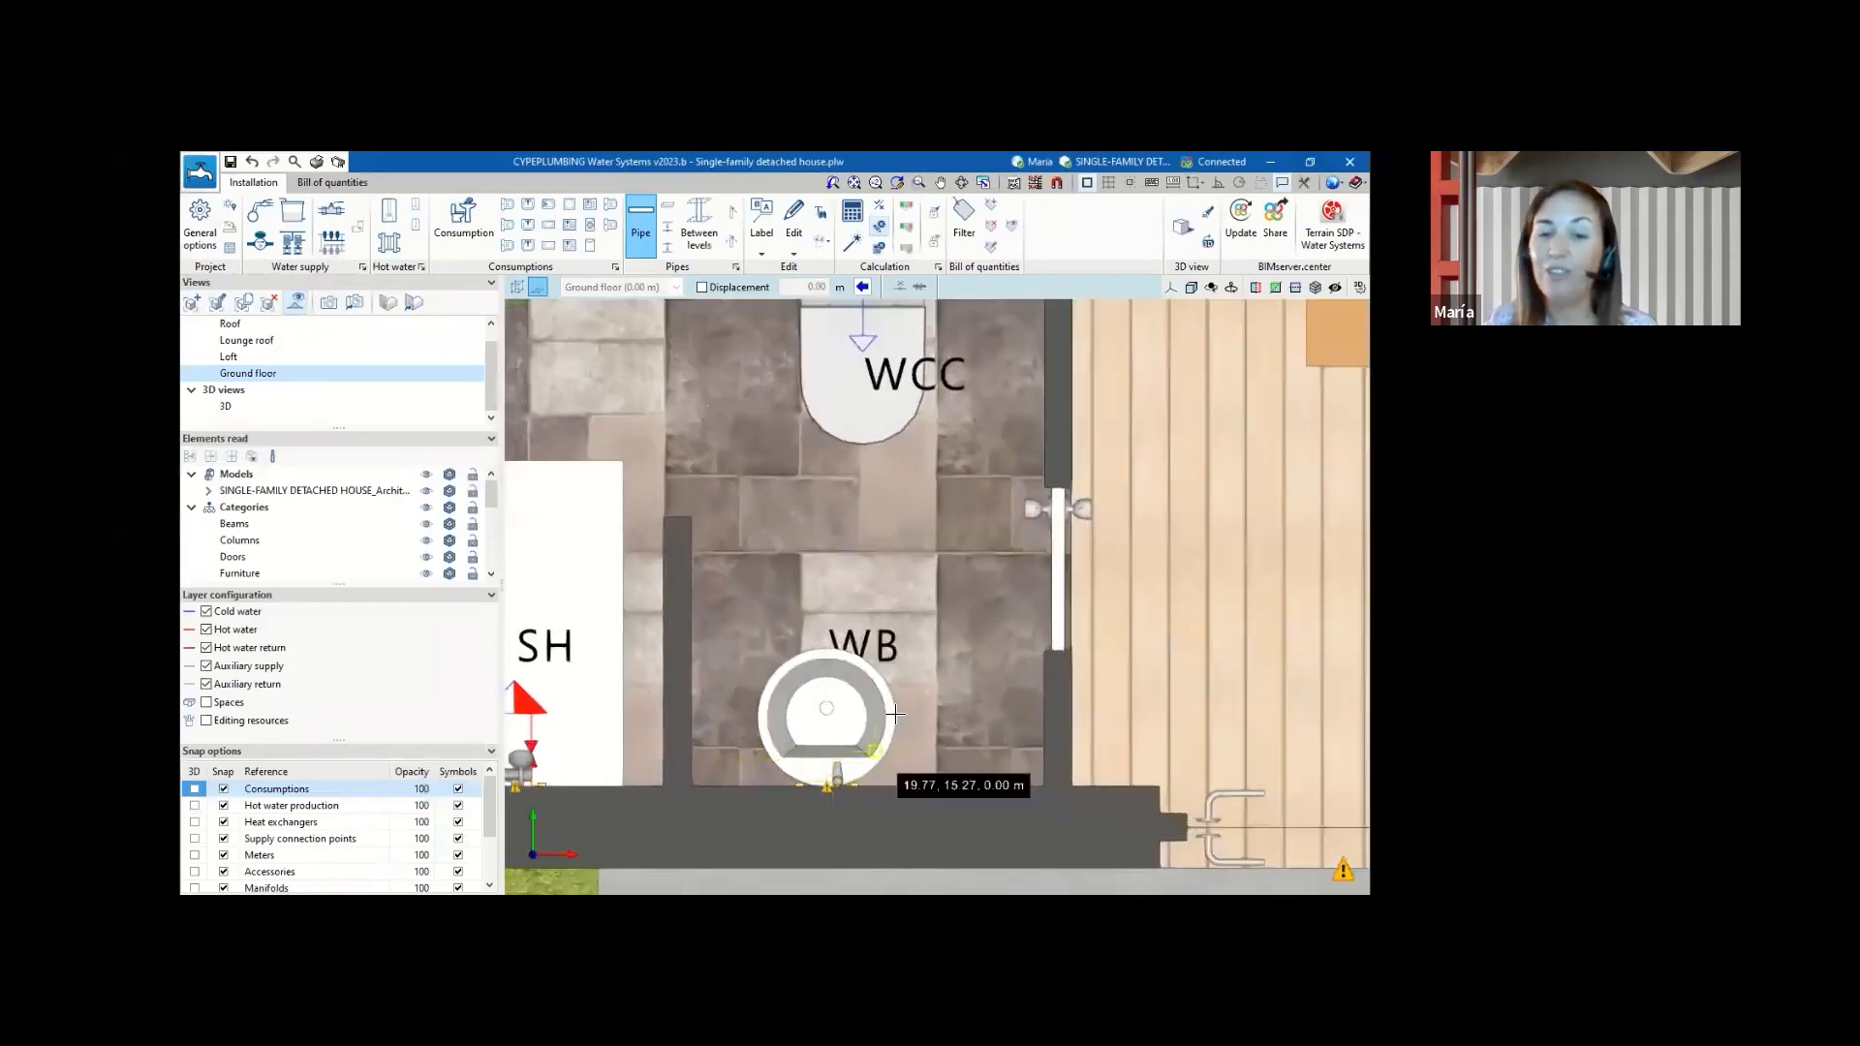
pyautogui.scroll(-2, 886, 722)
pyautogui.click(794, 221)
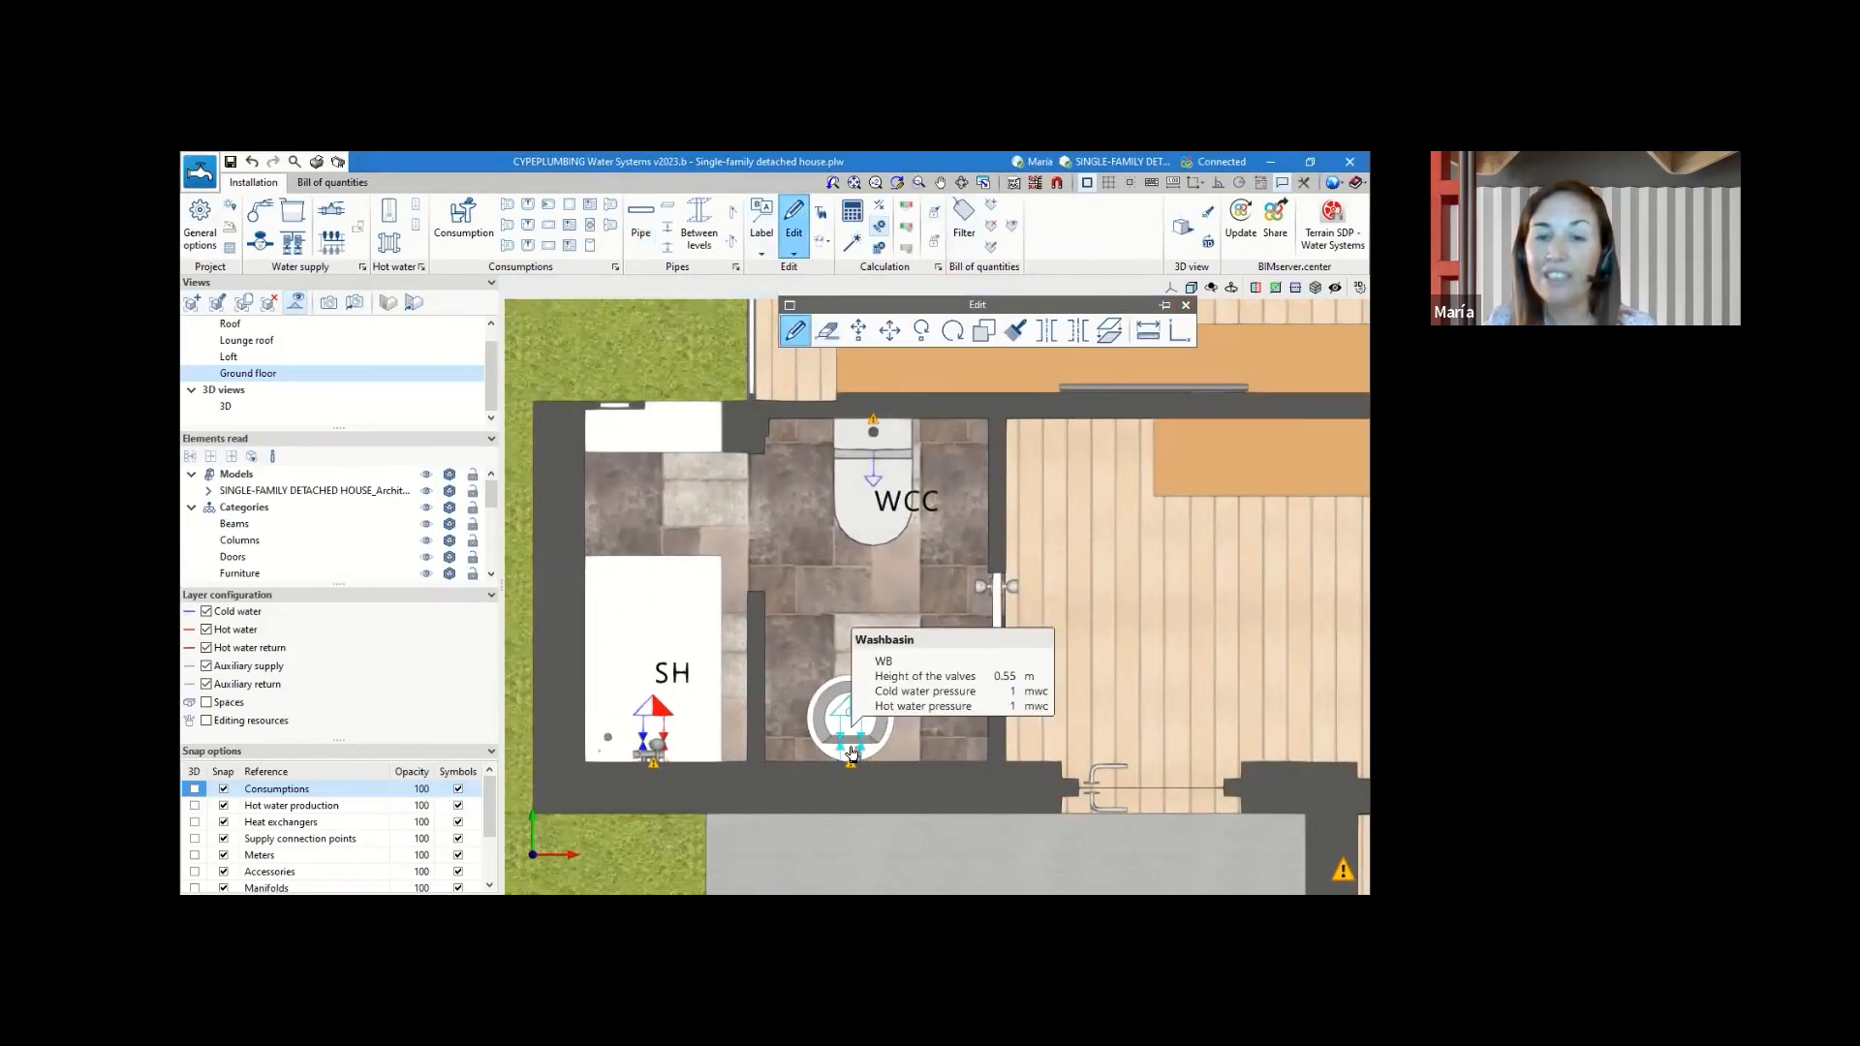
pyautogui.scroll(-1, 696, 754)
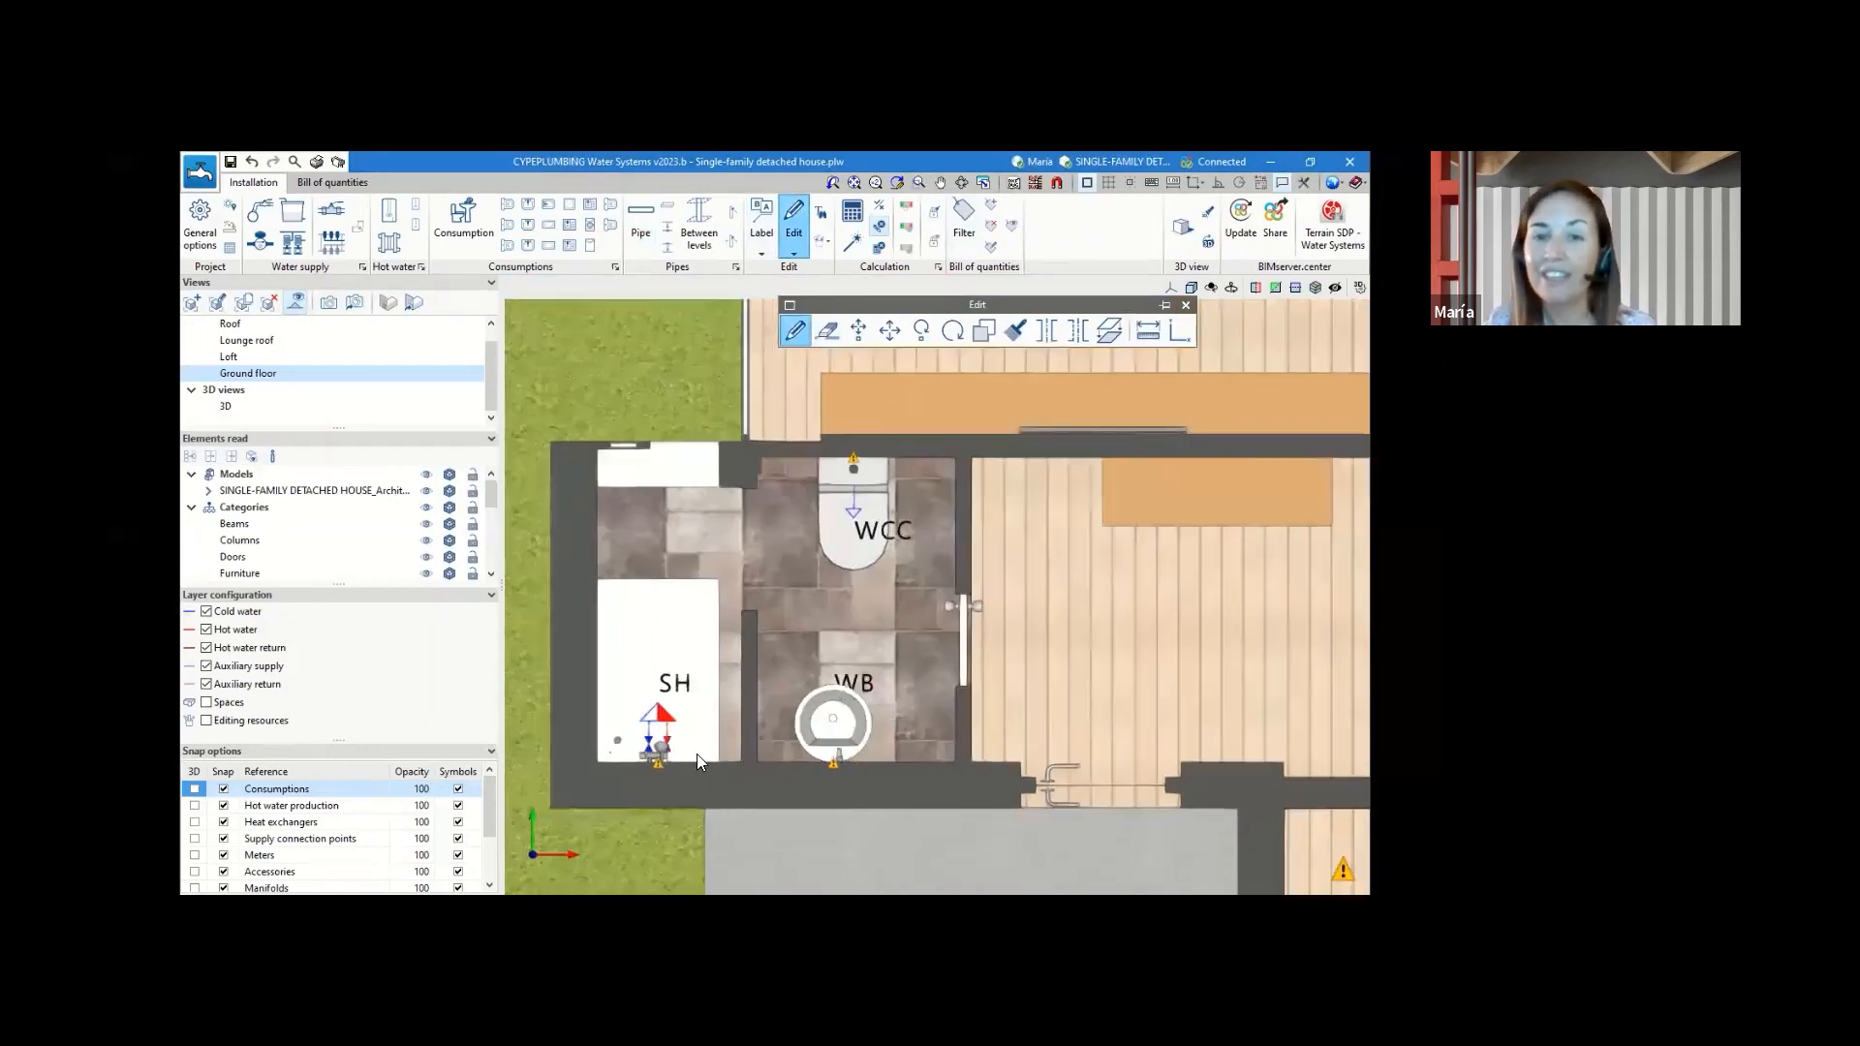
pyautogui.scroll(-3, 697, 753)
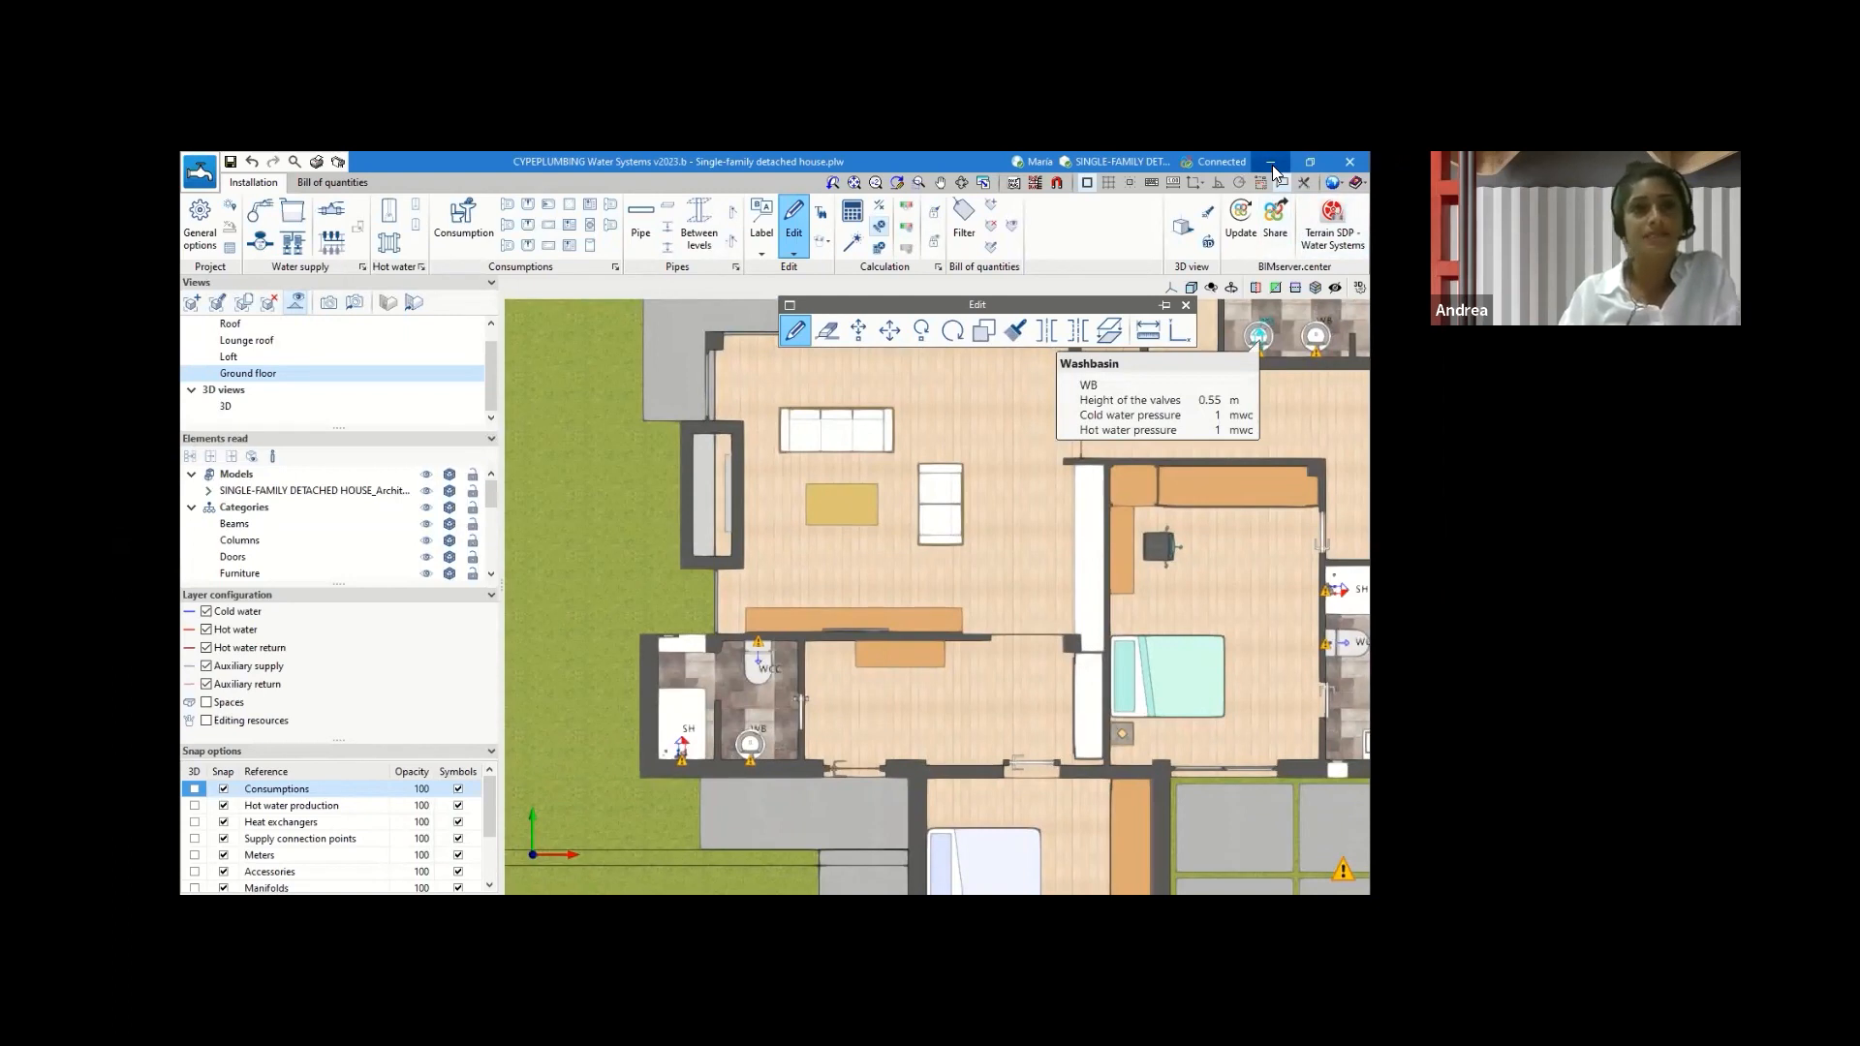
# - Switch to the Single-family detached house in CYPE Architecture and open its Ground floor view
pyautogui.click(1271, 165)
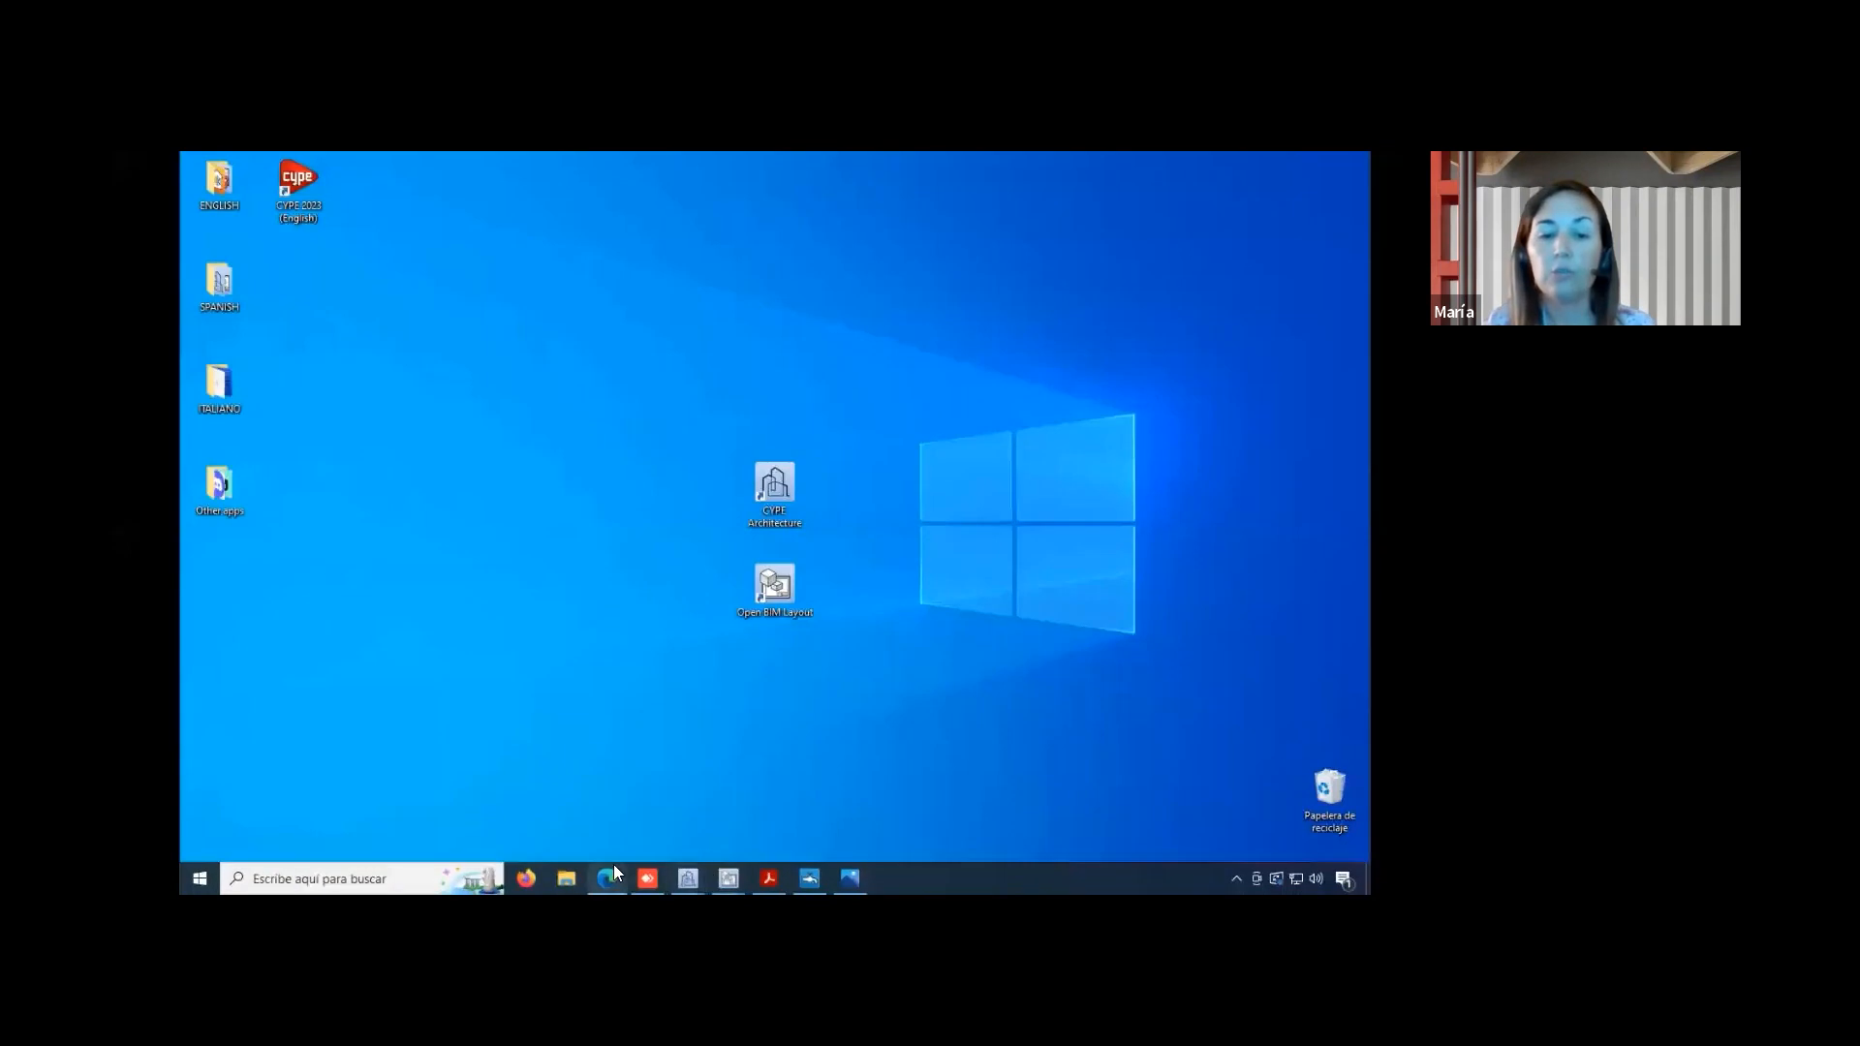
pyautogui.moveTo(845, 865)
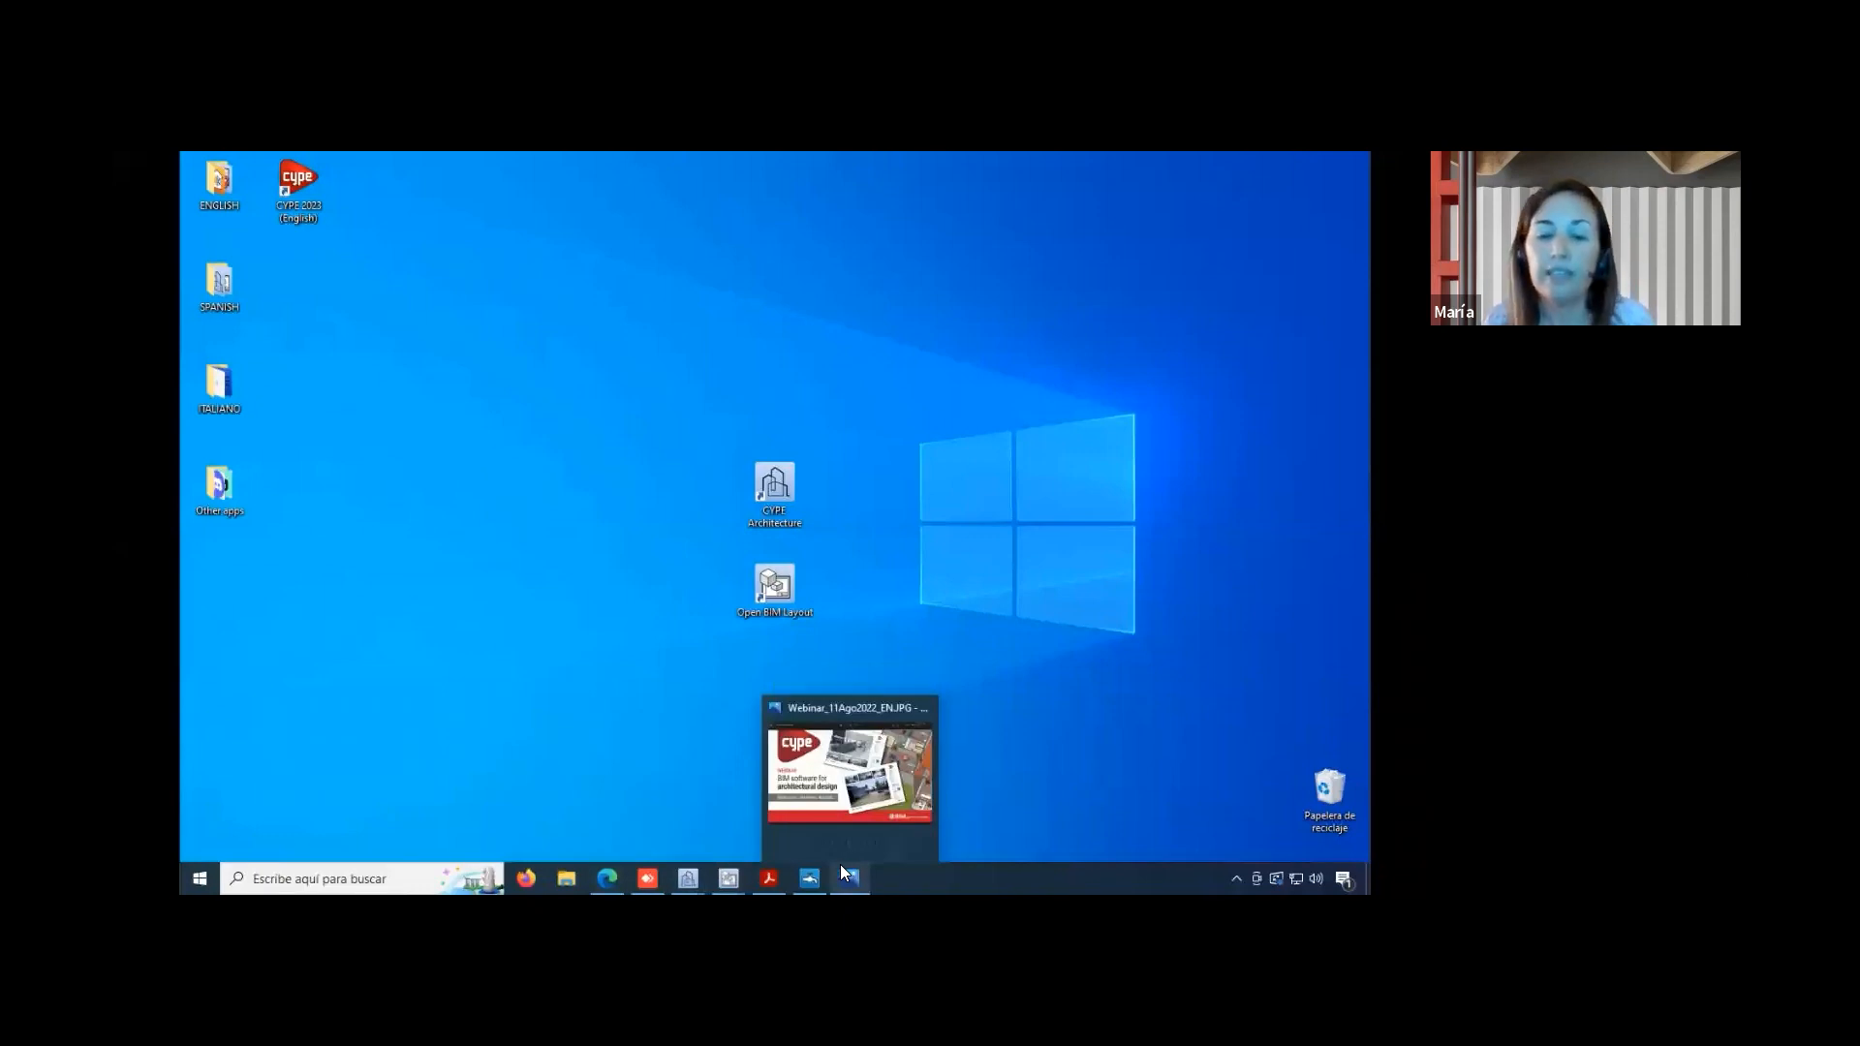
pyautogui.moveTo(781, 864)
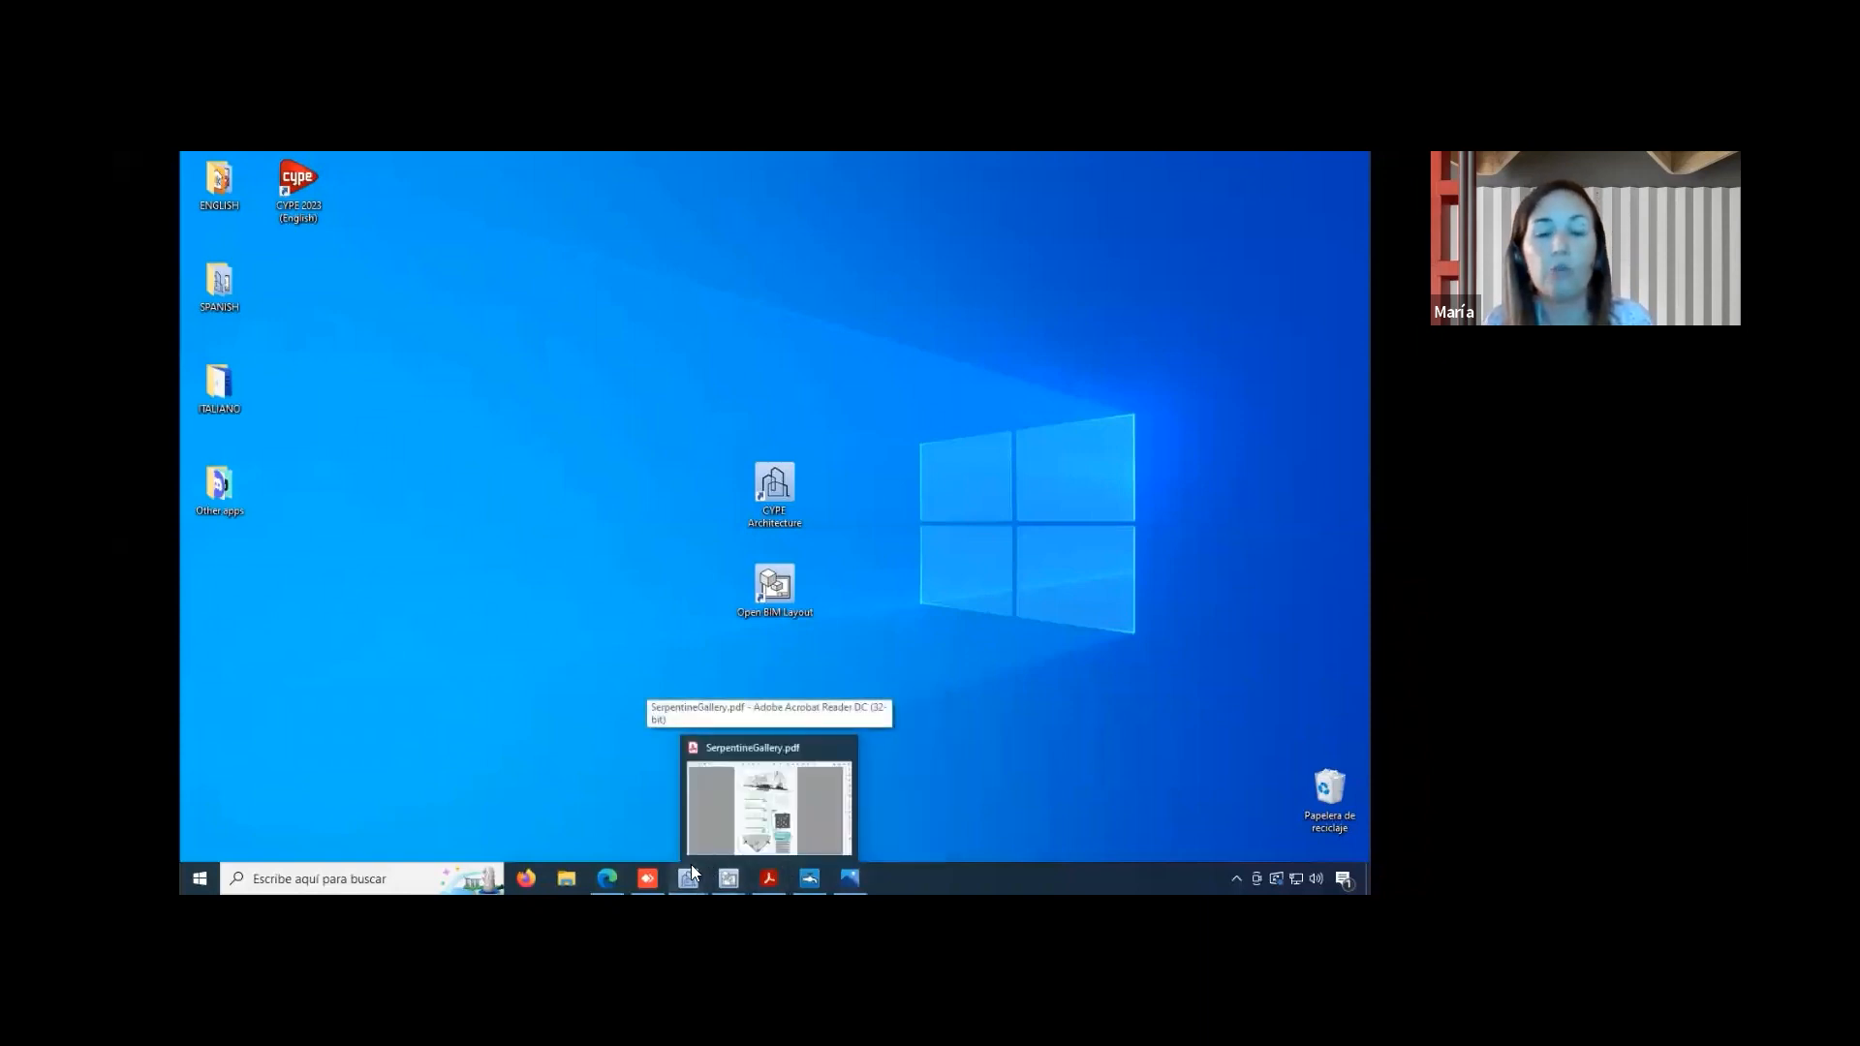
pyautogui.moveTo(690, 864)
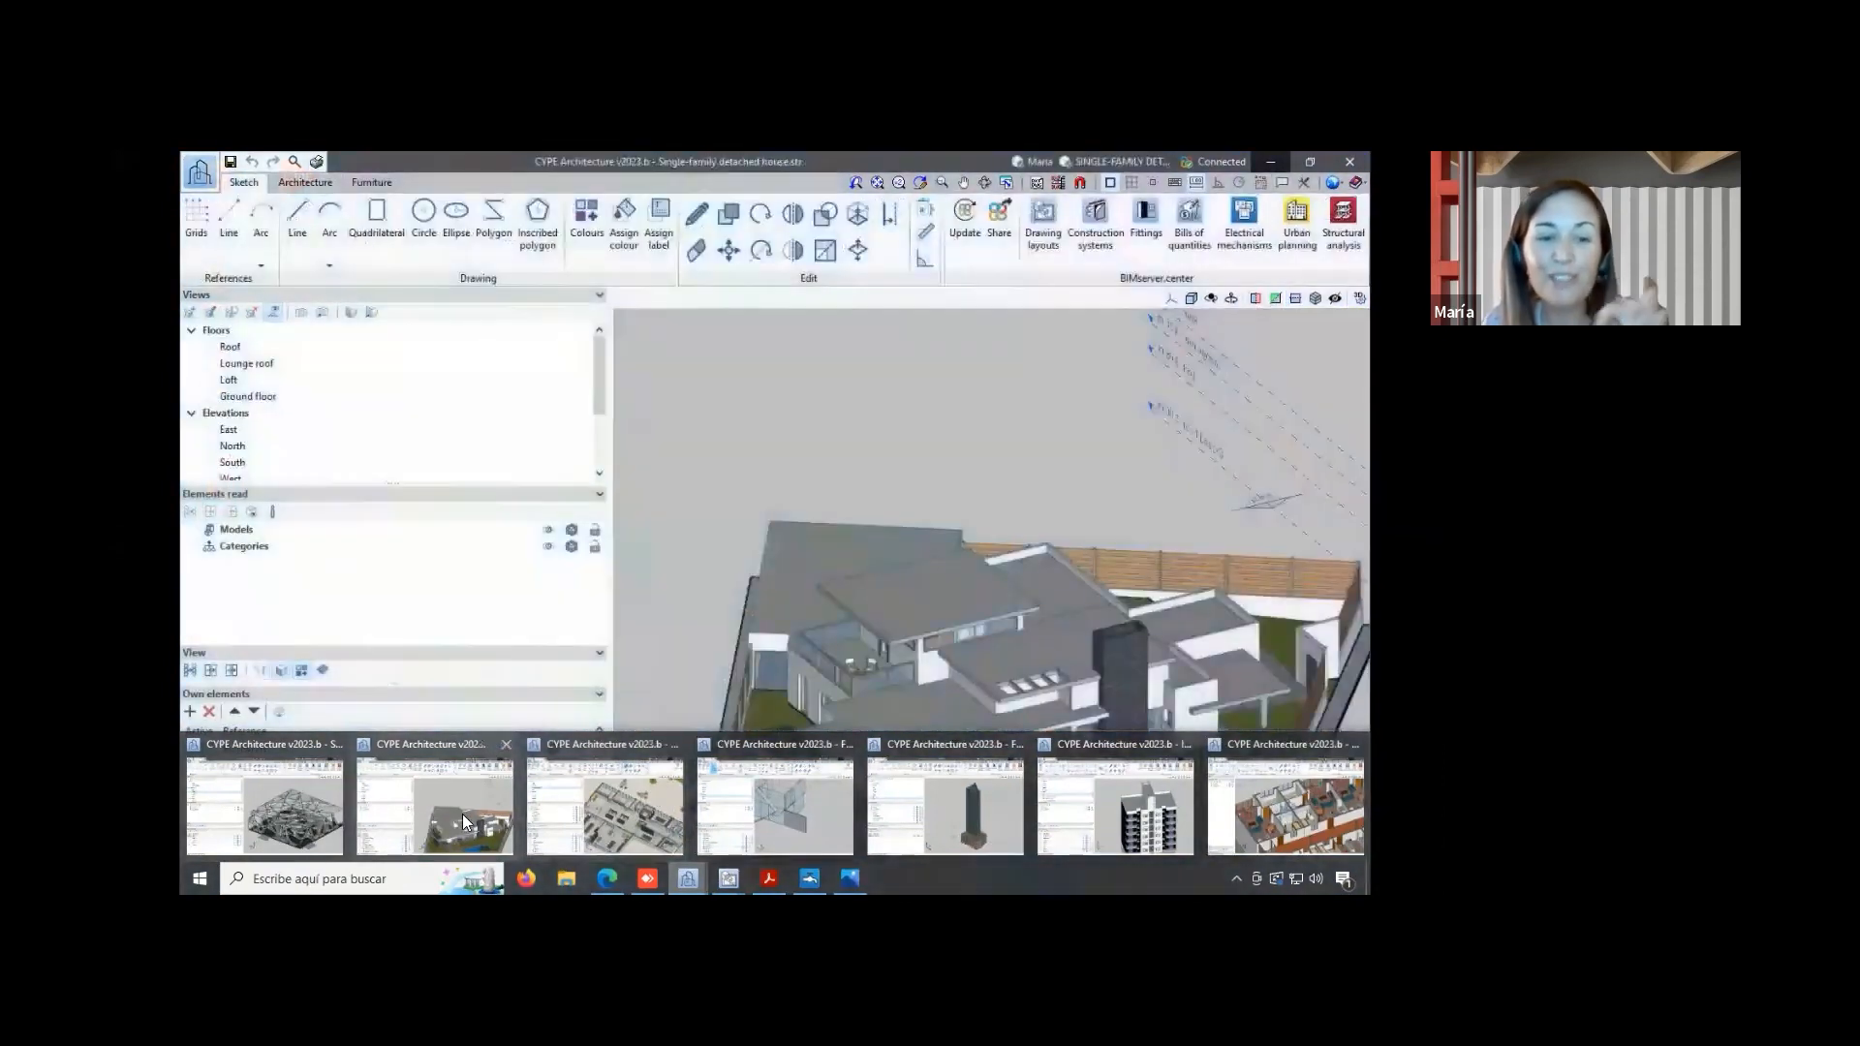
pyautogui.click(478, 794)
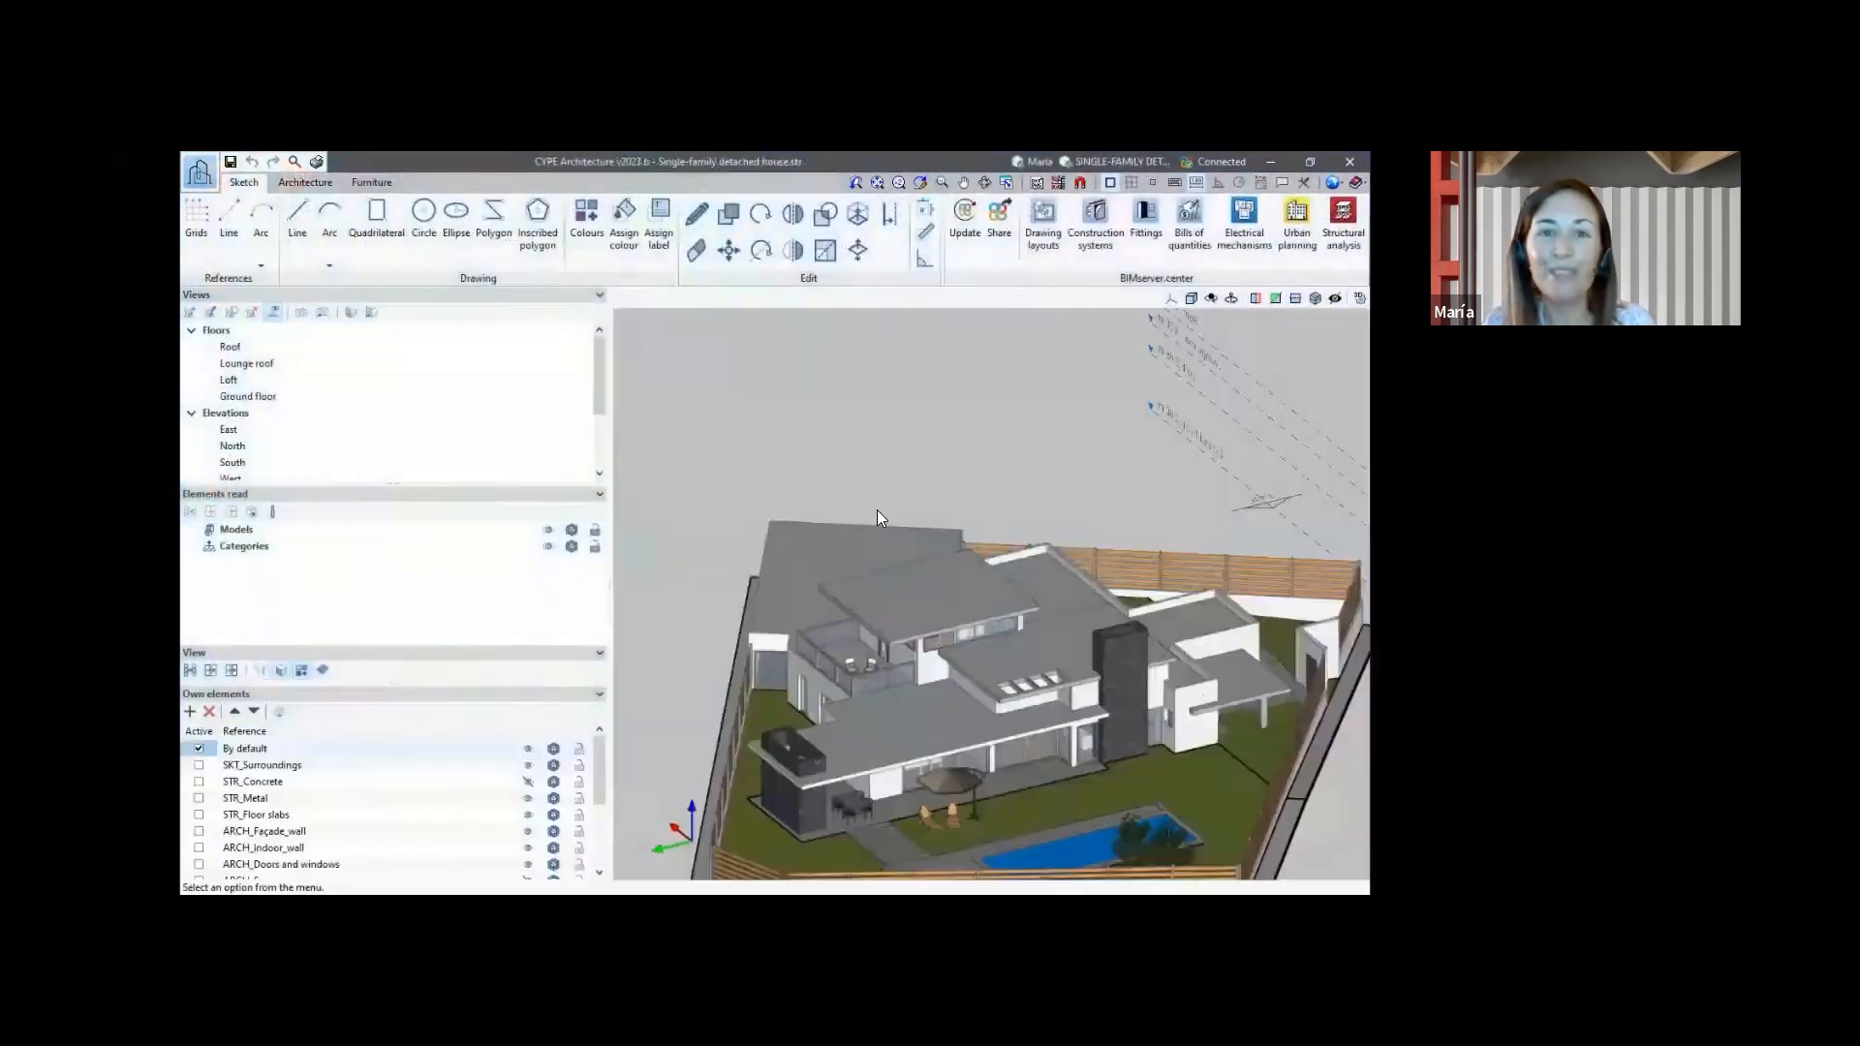
pyautogui.click(244, 396)
pyautogui.scroll(2, 1042, 618)
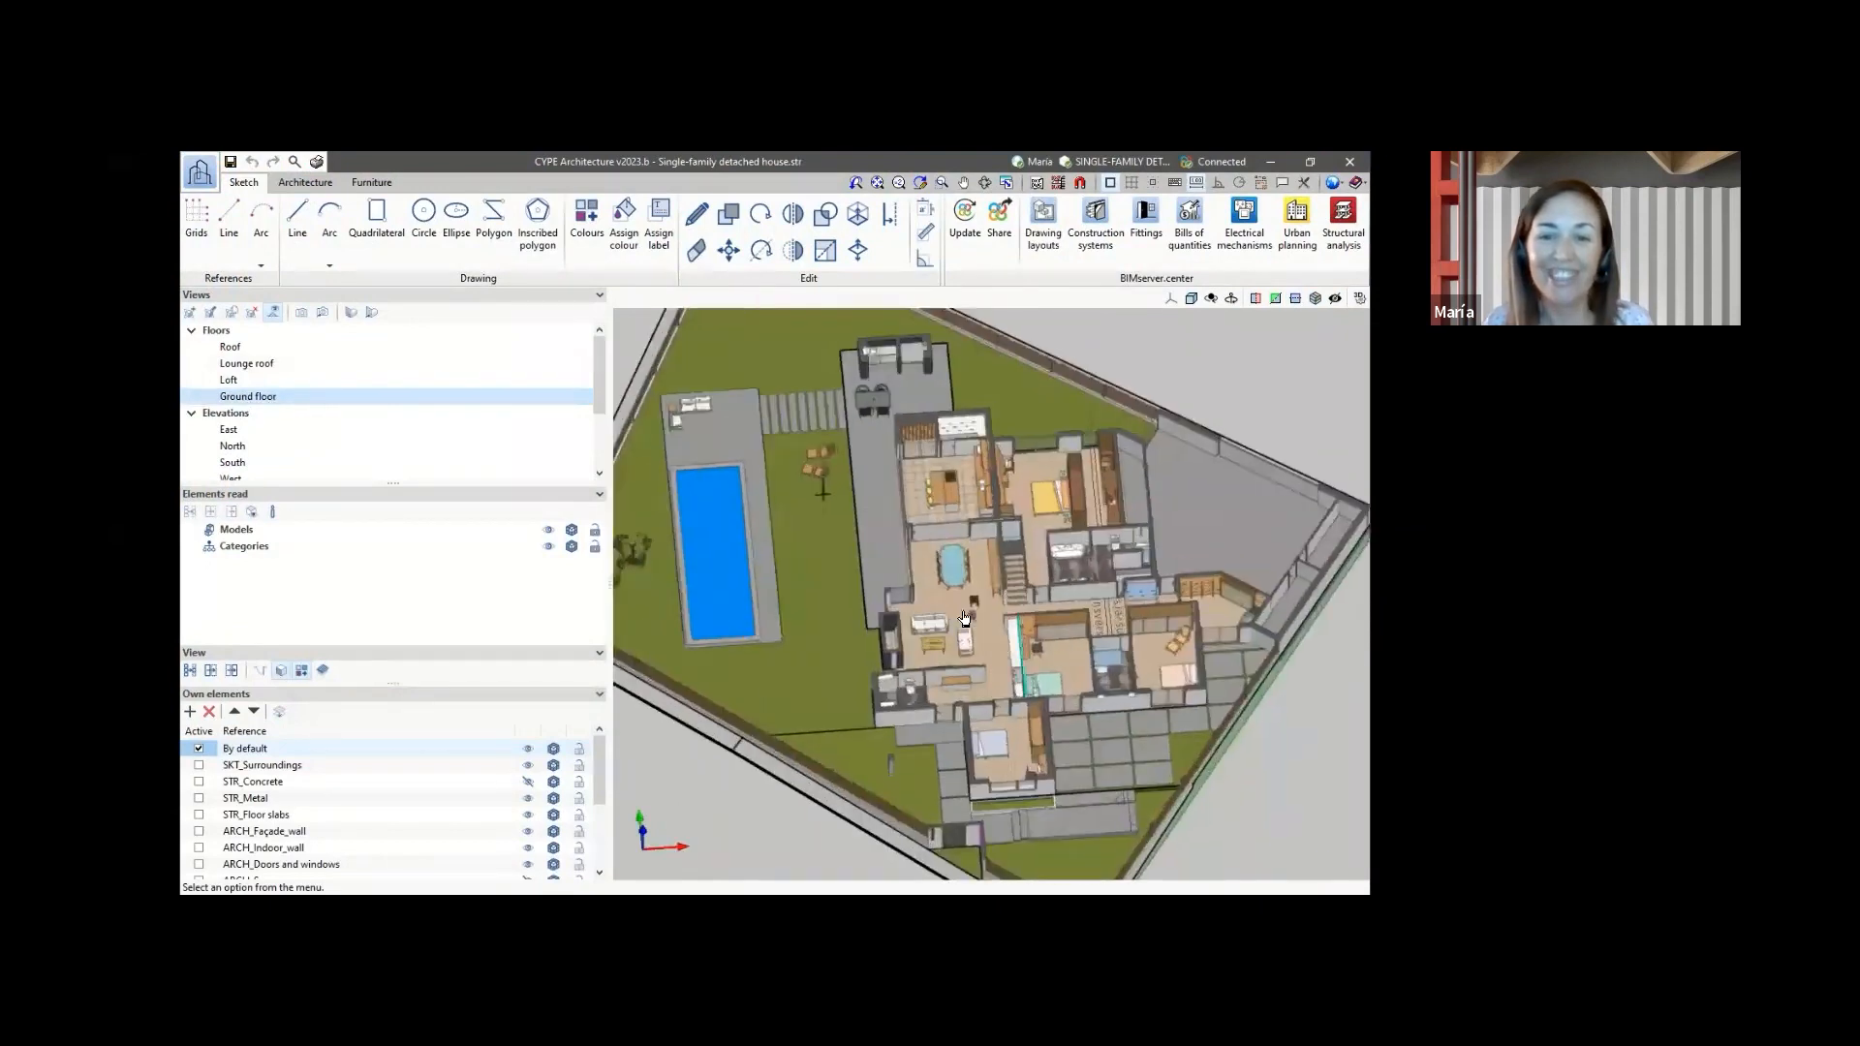
pyautogui.scroll(4, 957, 618)
# - Bring up the furniture tools and examine the furnished living room and bedrooms on the ground floor
pyautogui.click(351, 182)
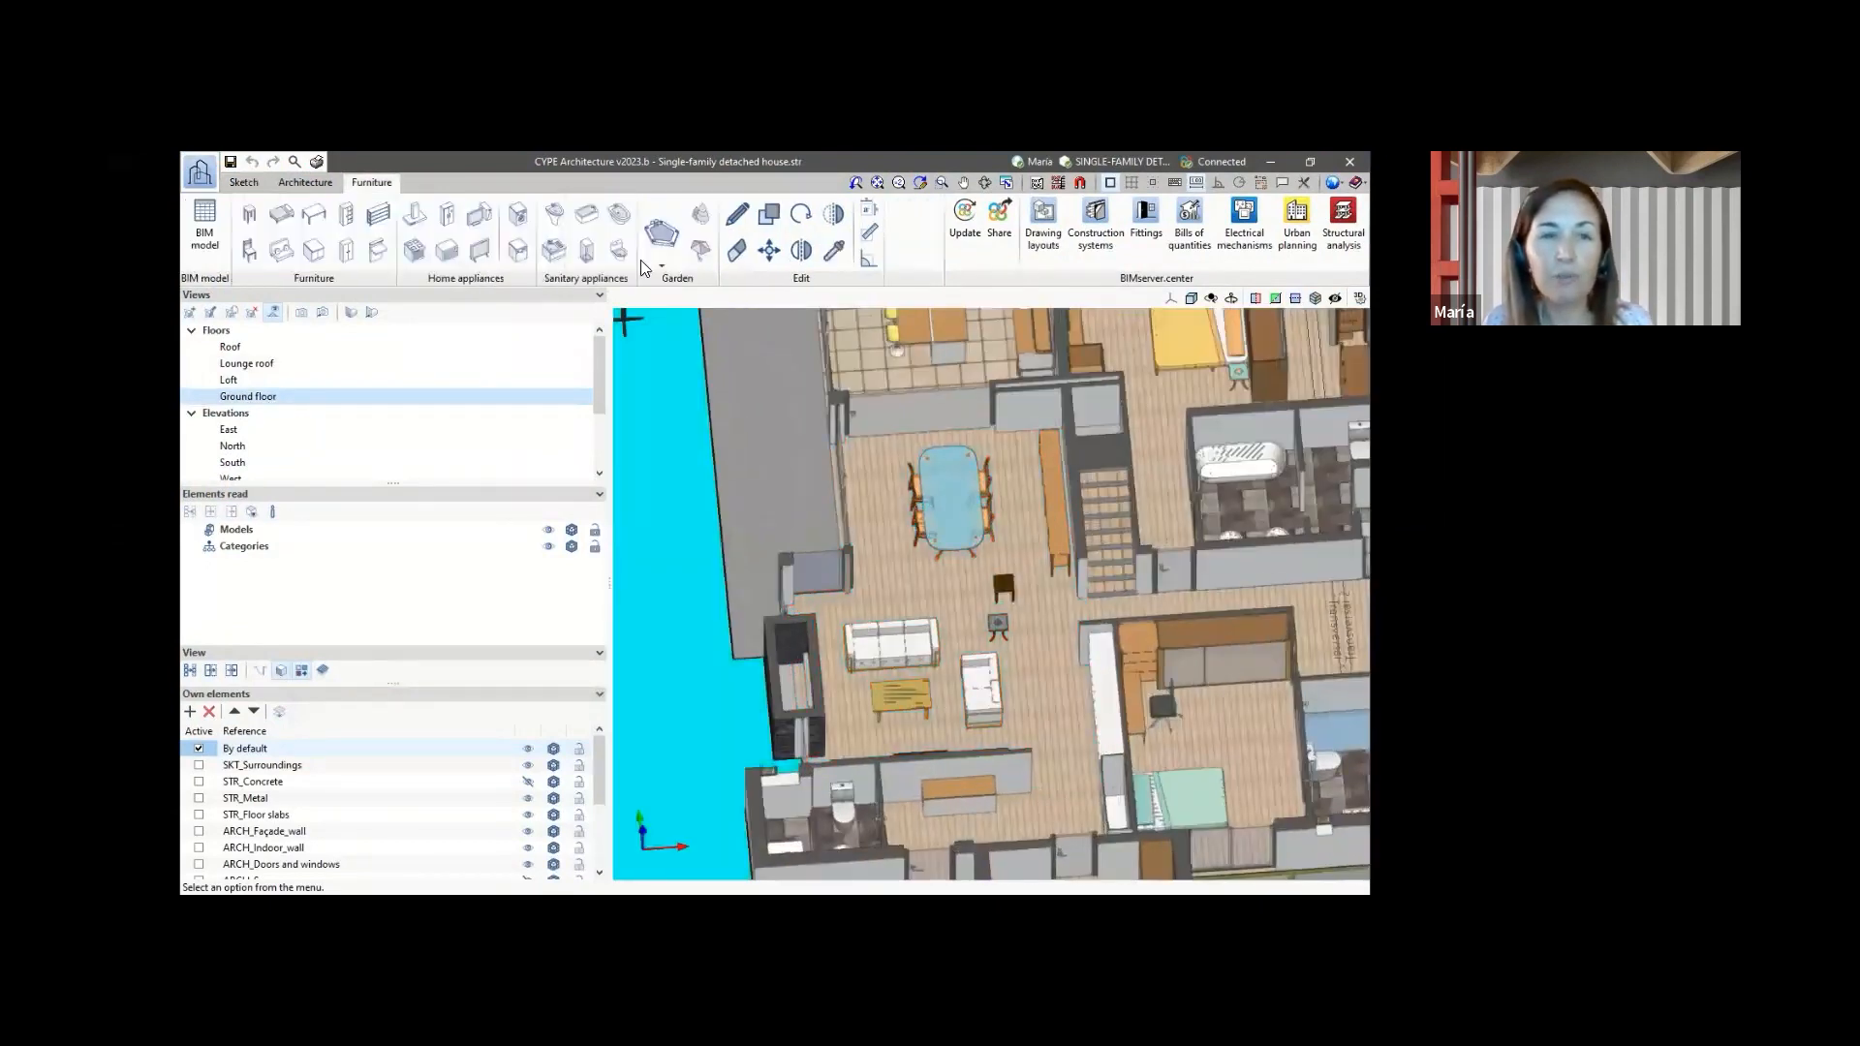
pyautogui.scroll(-4, 920, 436)
pyautogui.scroll(4, 1124, 635)
pyautogui.scroll(1, 1124, 635)
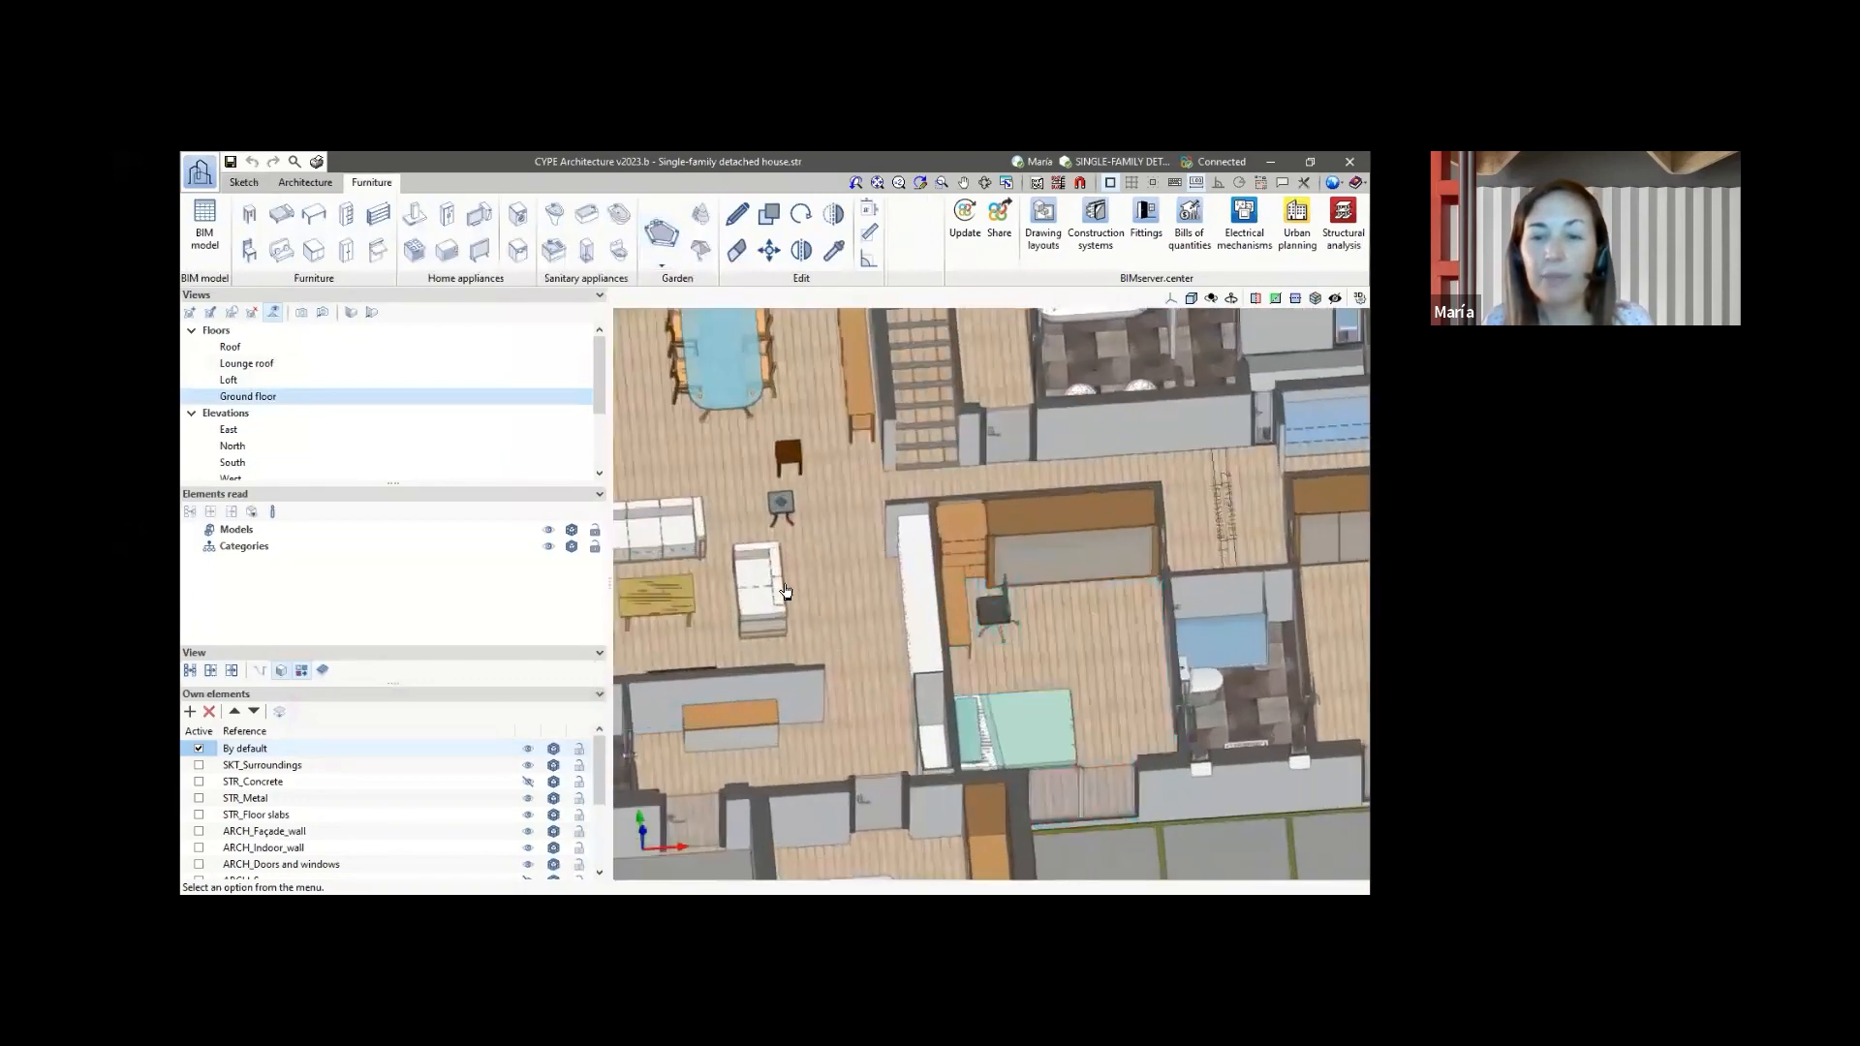
pyautogui.scroll(-2, 765, 603)
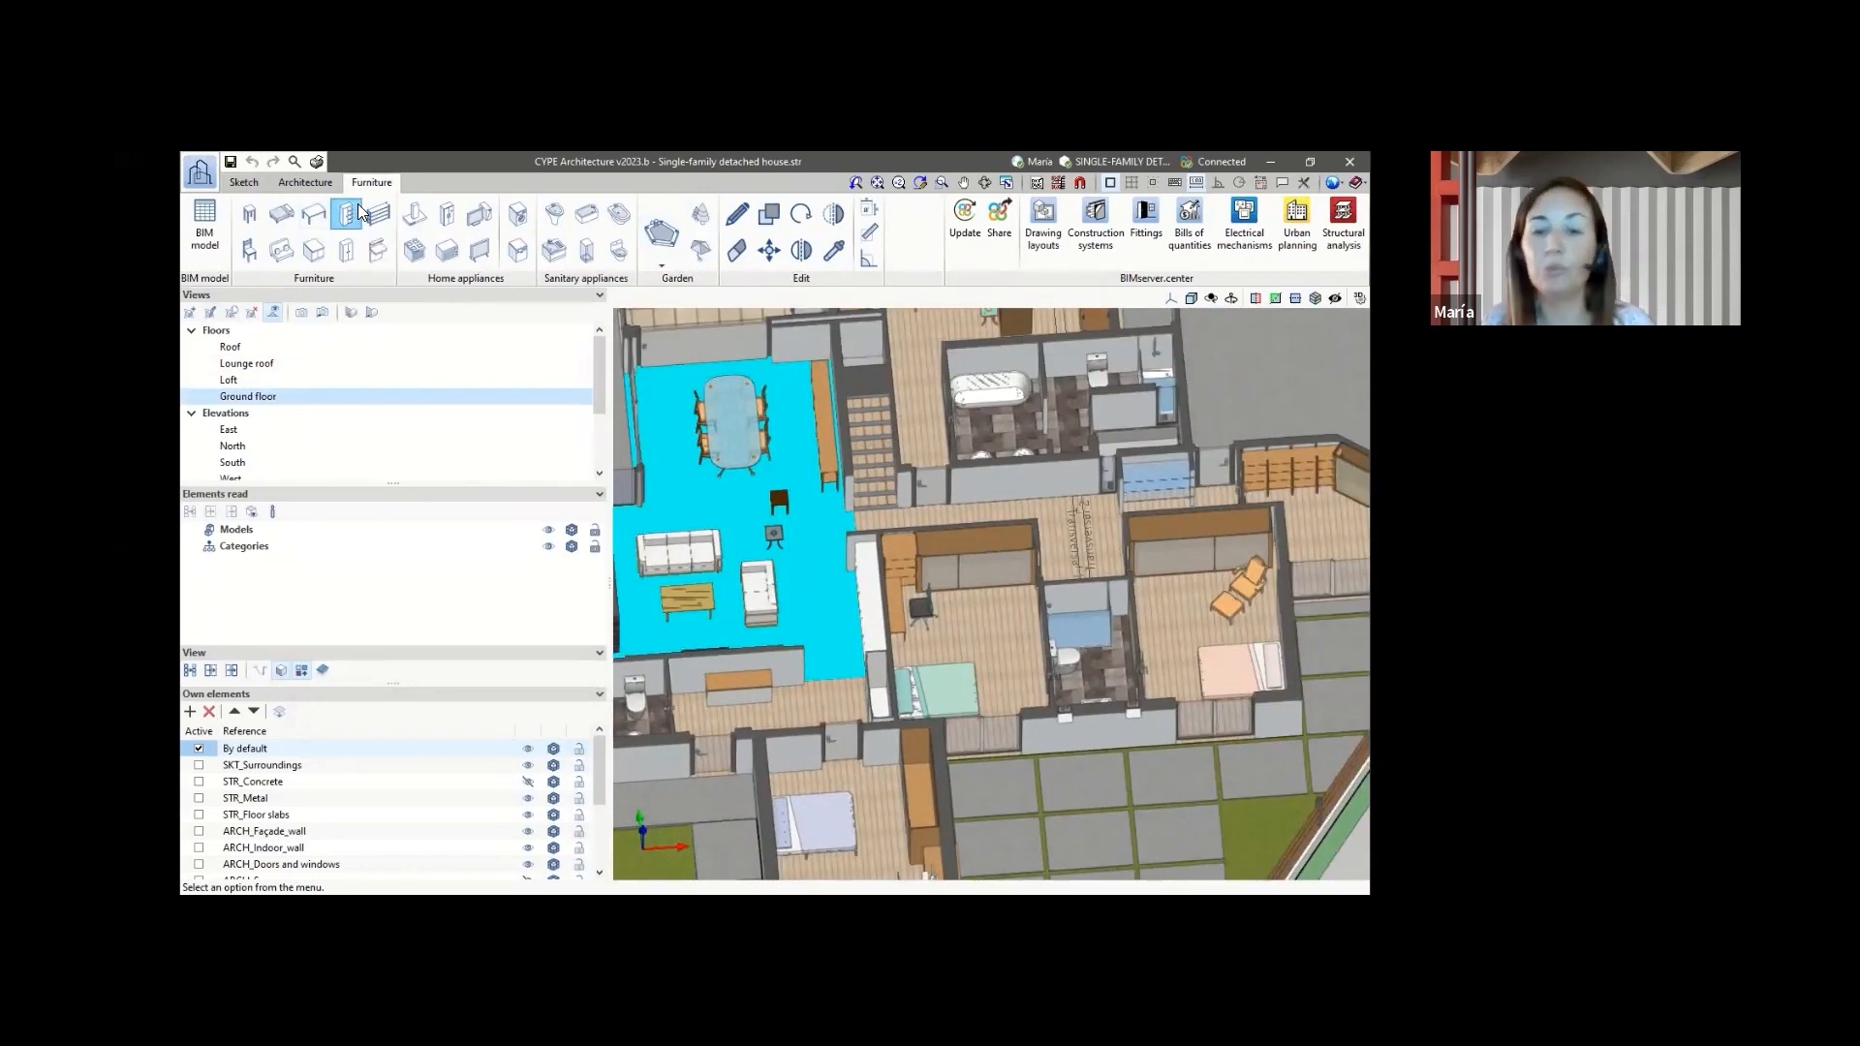
# - View the whole house in the 3D view, and return to the Ground floor view around the bedrooms
pyautogui.scroll(-2, 365, 415)
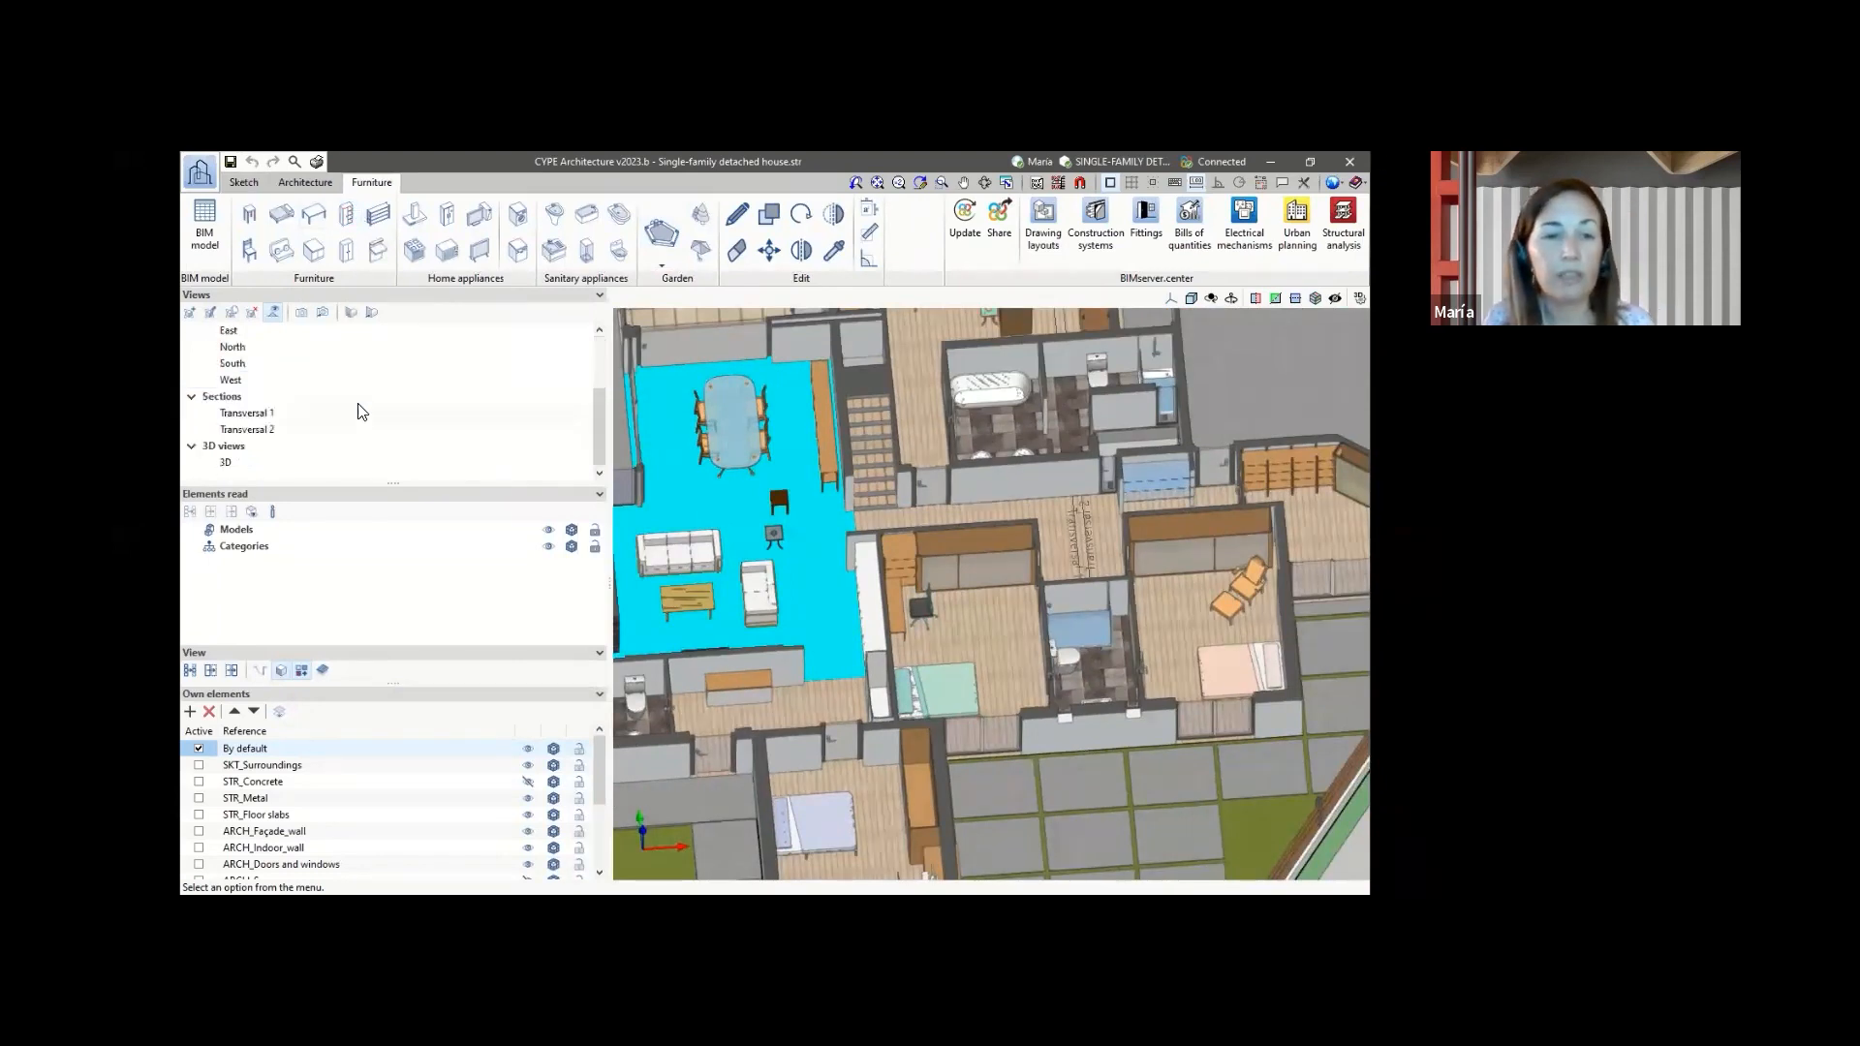
pyautogui.doubleClick(229, 463)
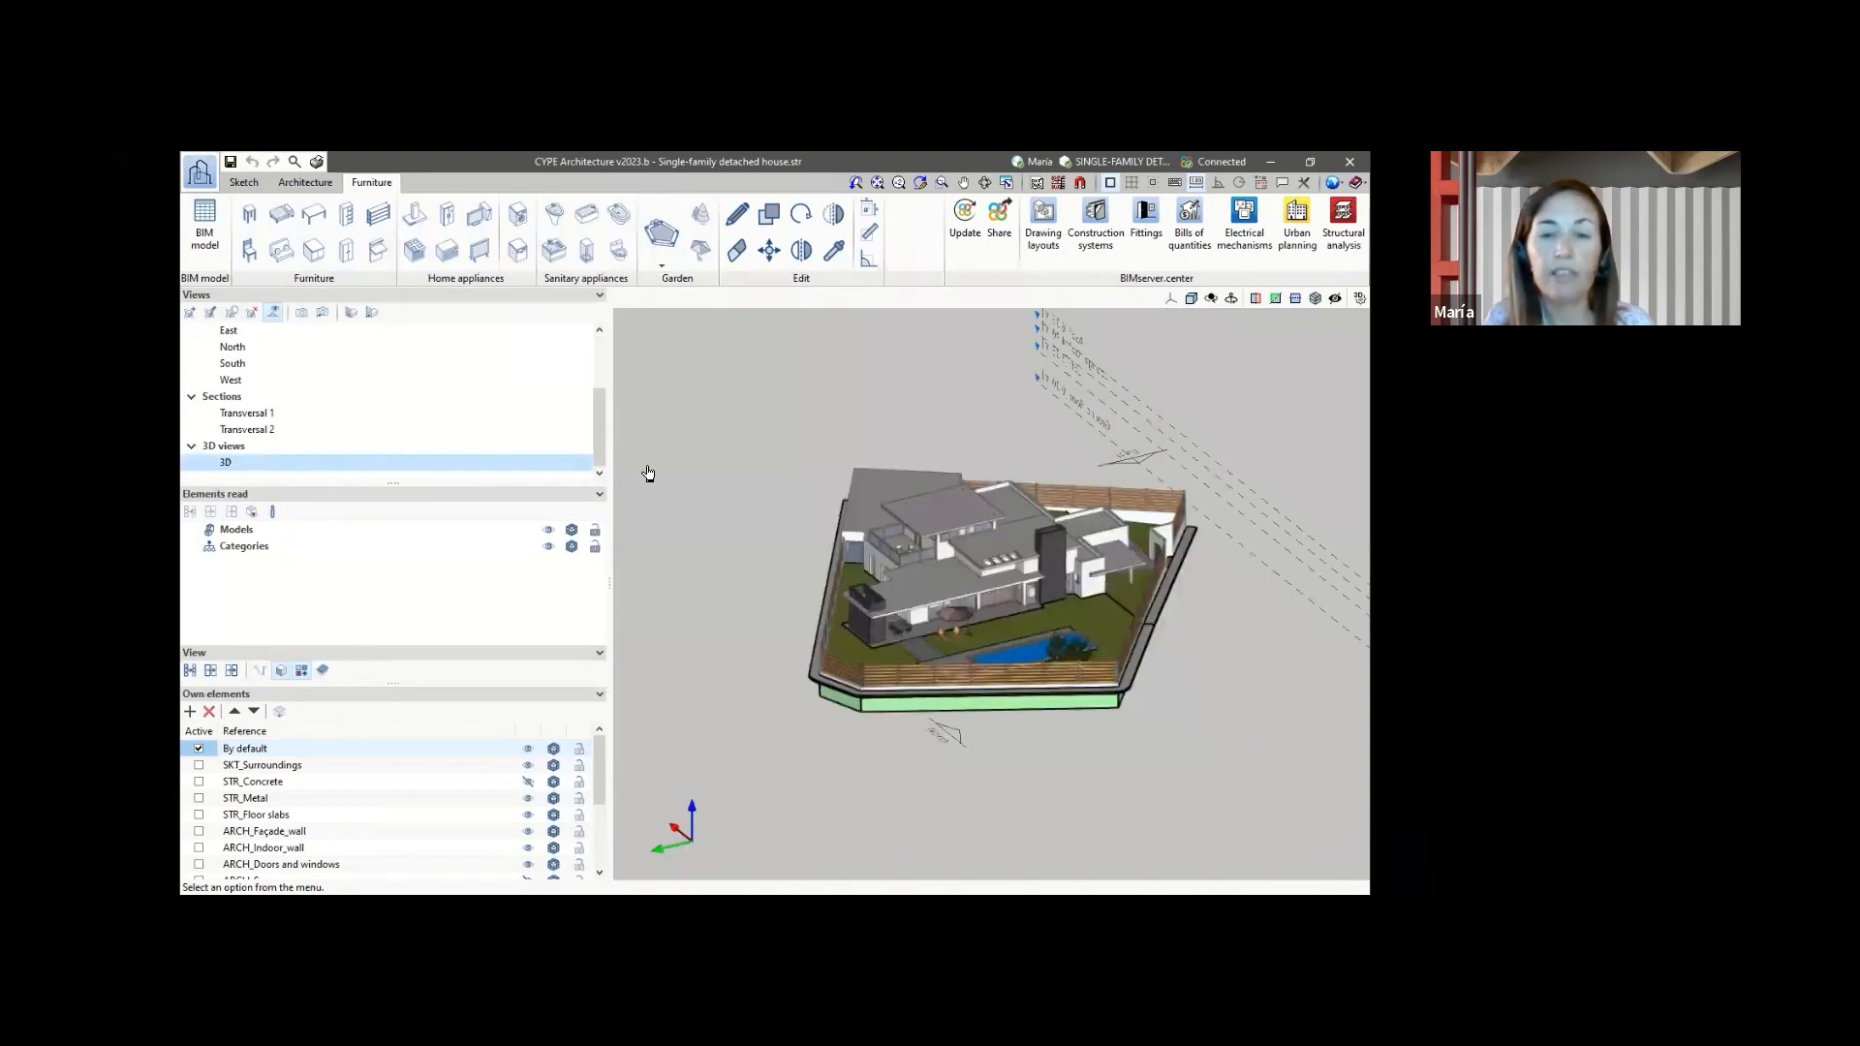
pyautogui.scroll(2, 259, 390)
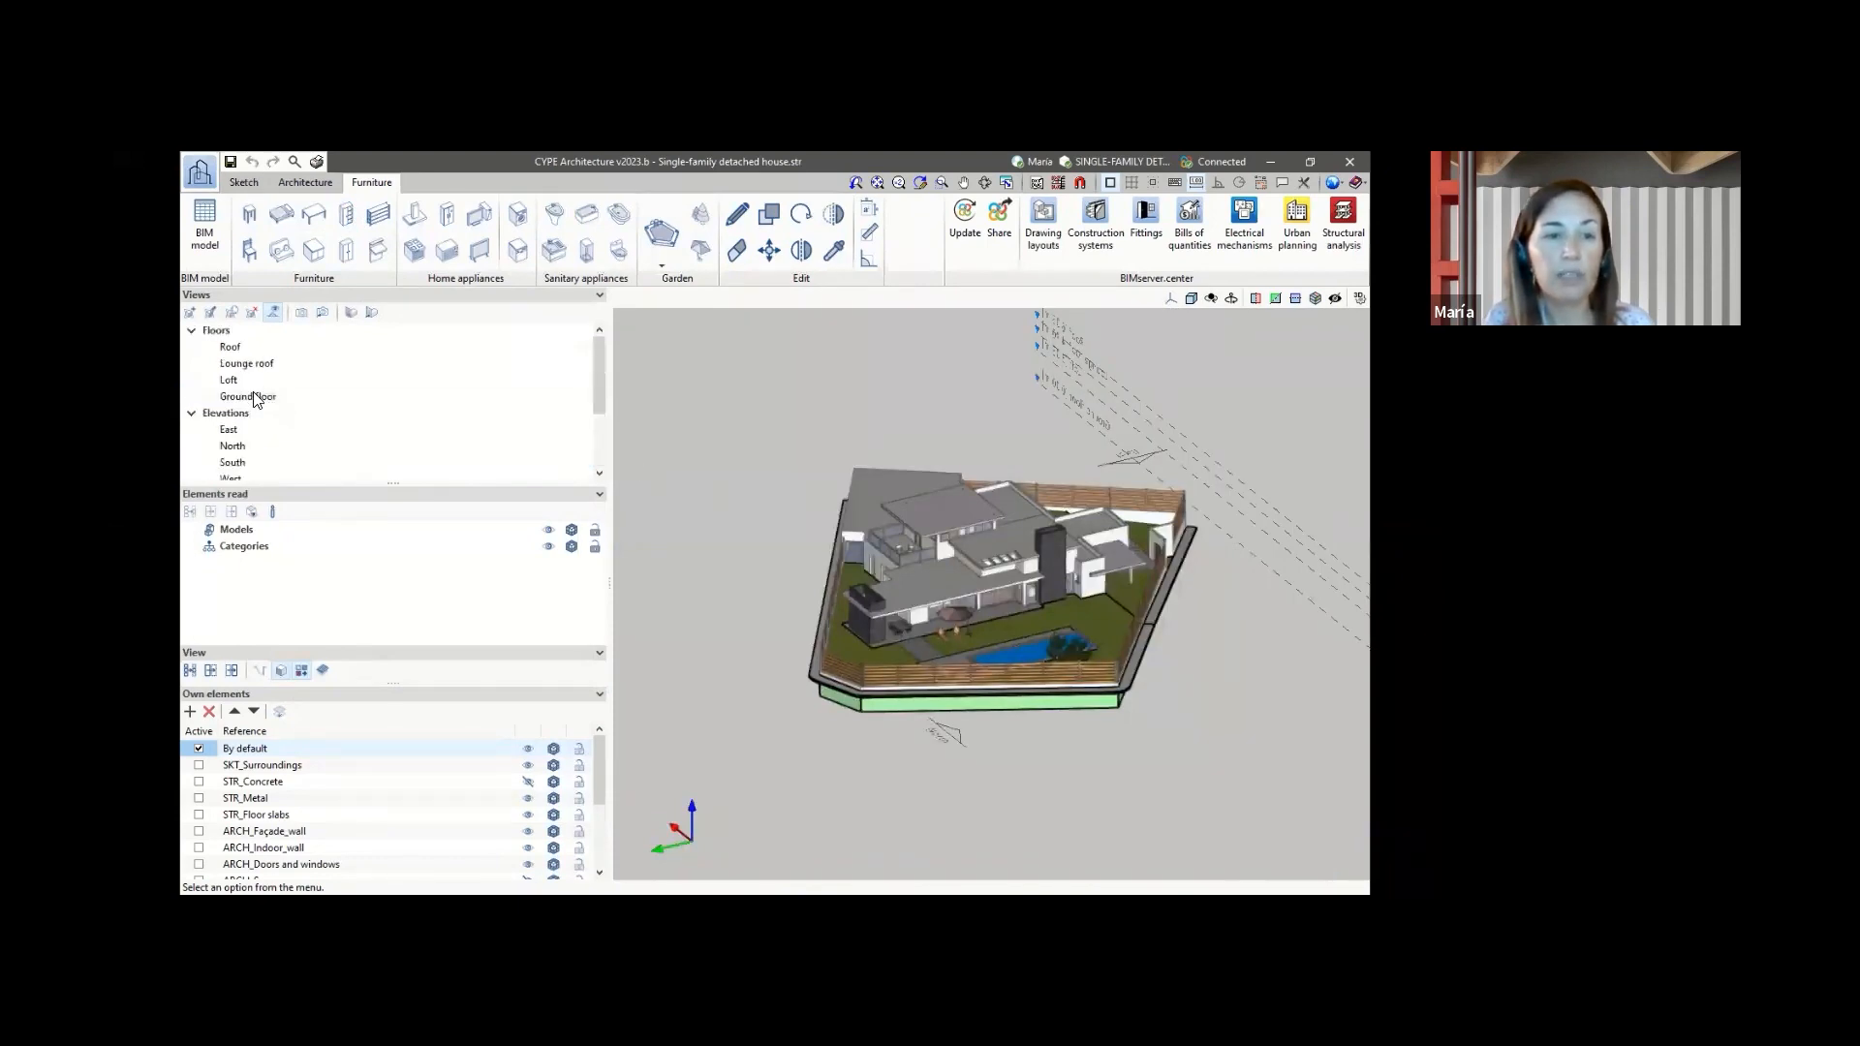
pyautogui.doubleClick(257, 395)
pyautogui.scroll(2, 1082, 664)
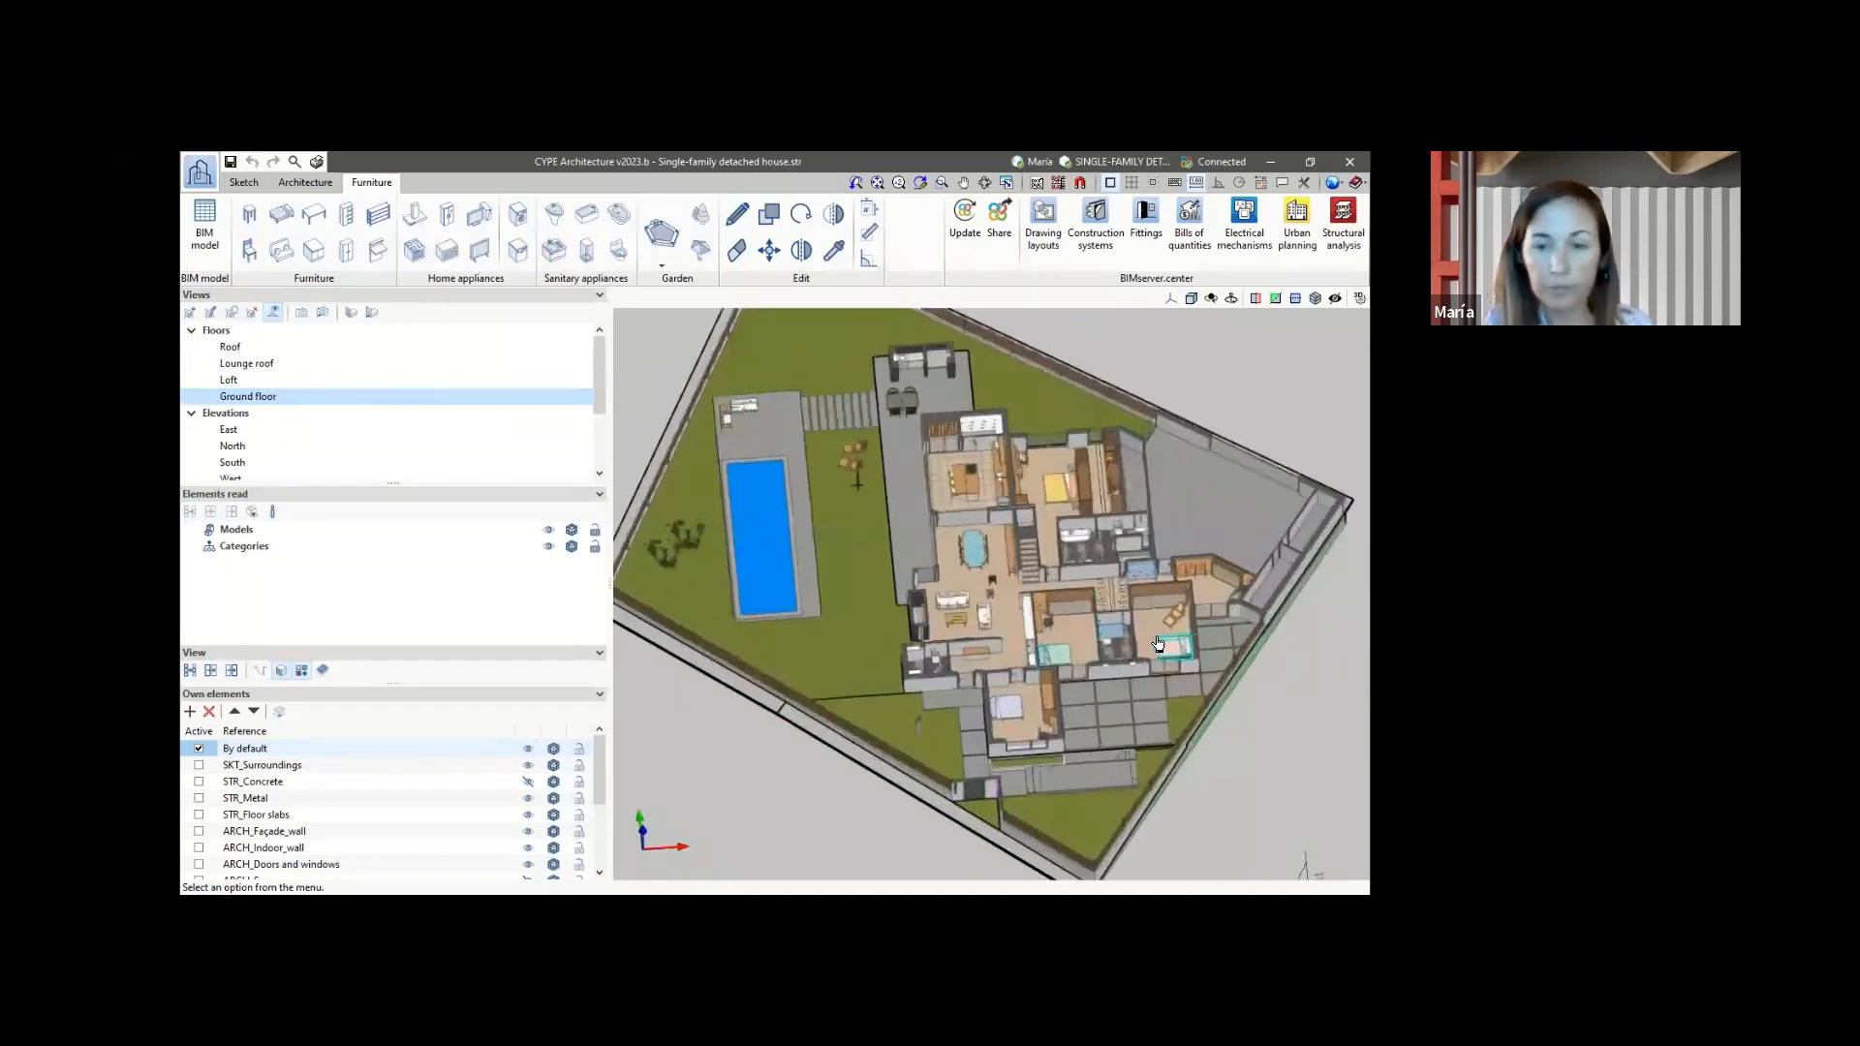
pyautogui.scroll(3, 1019, 571)
pyautogui.scroll(1, 1020, 571)
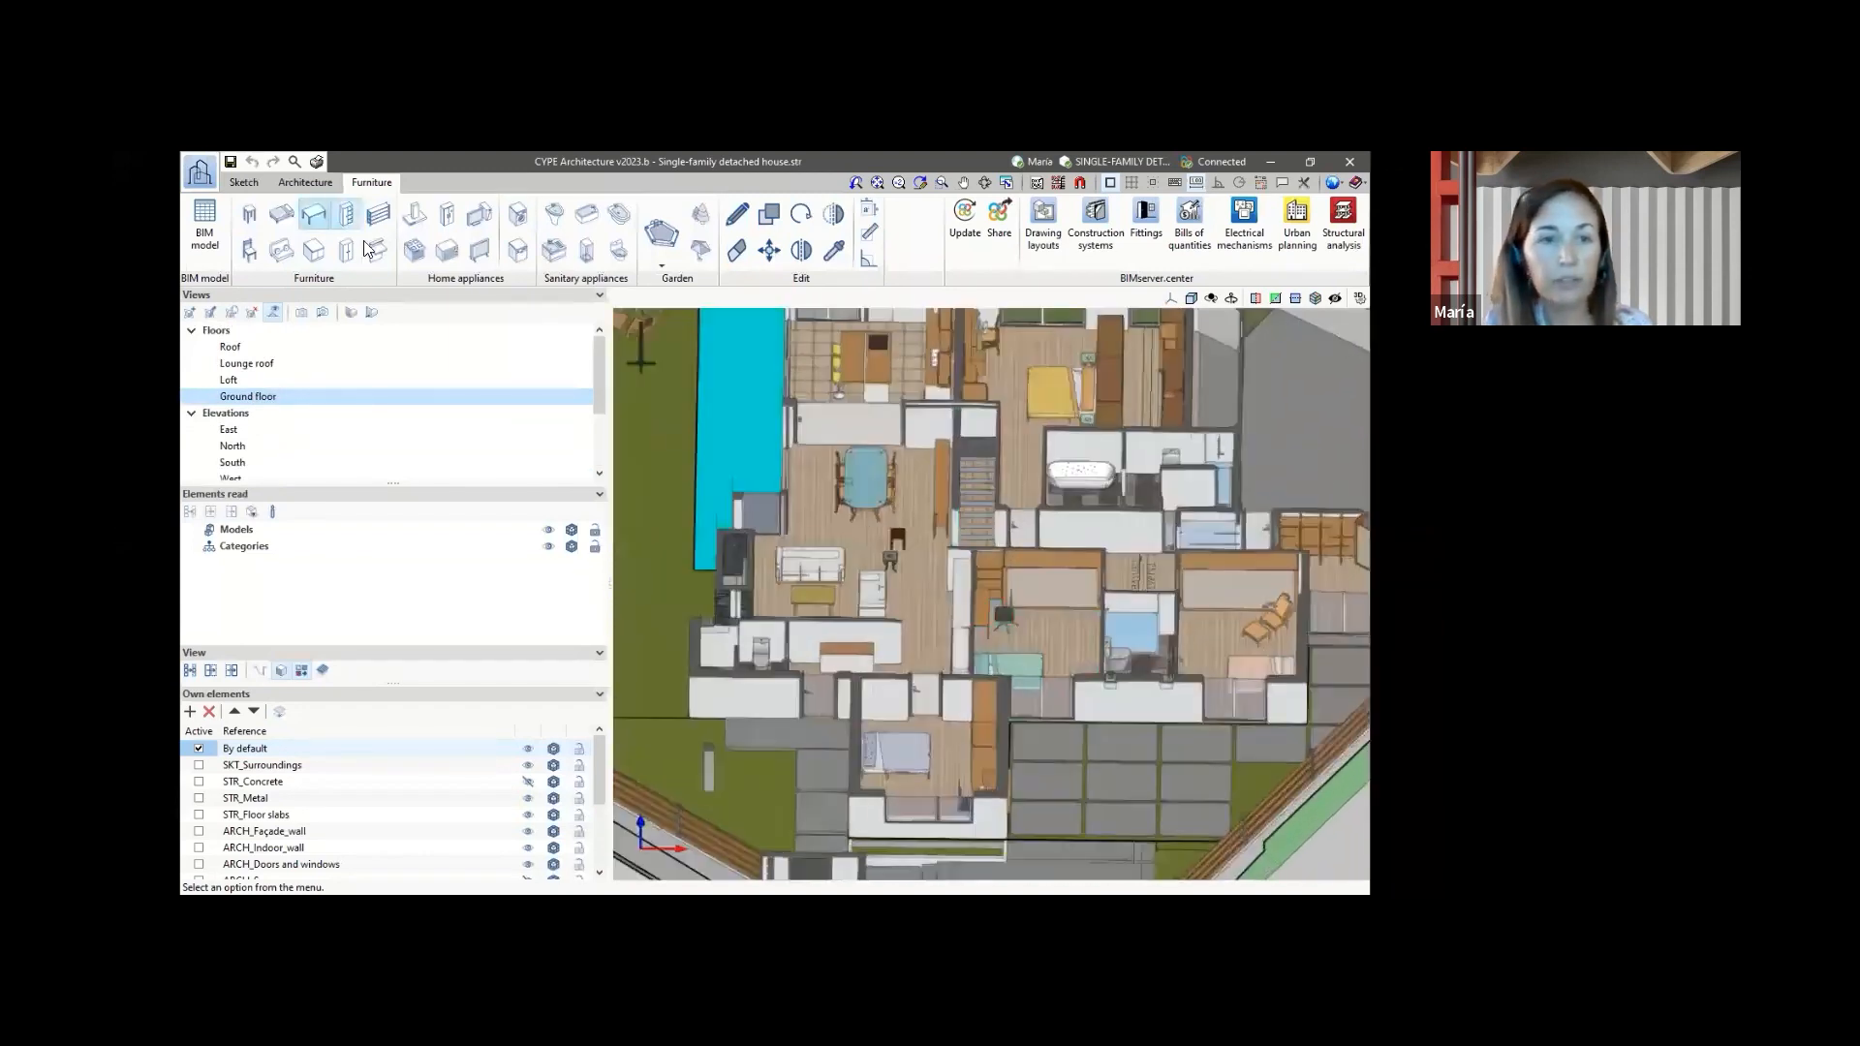
# - Place a square 400 x 400 mm table in the bedroom with the green bed, between the desk chair and the bathroom
pyautogui.click(311, 213)
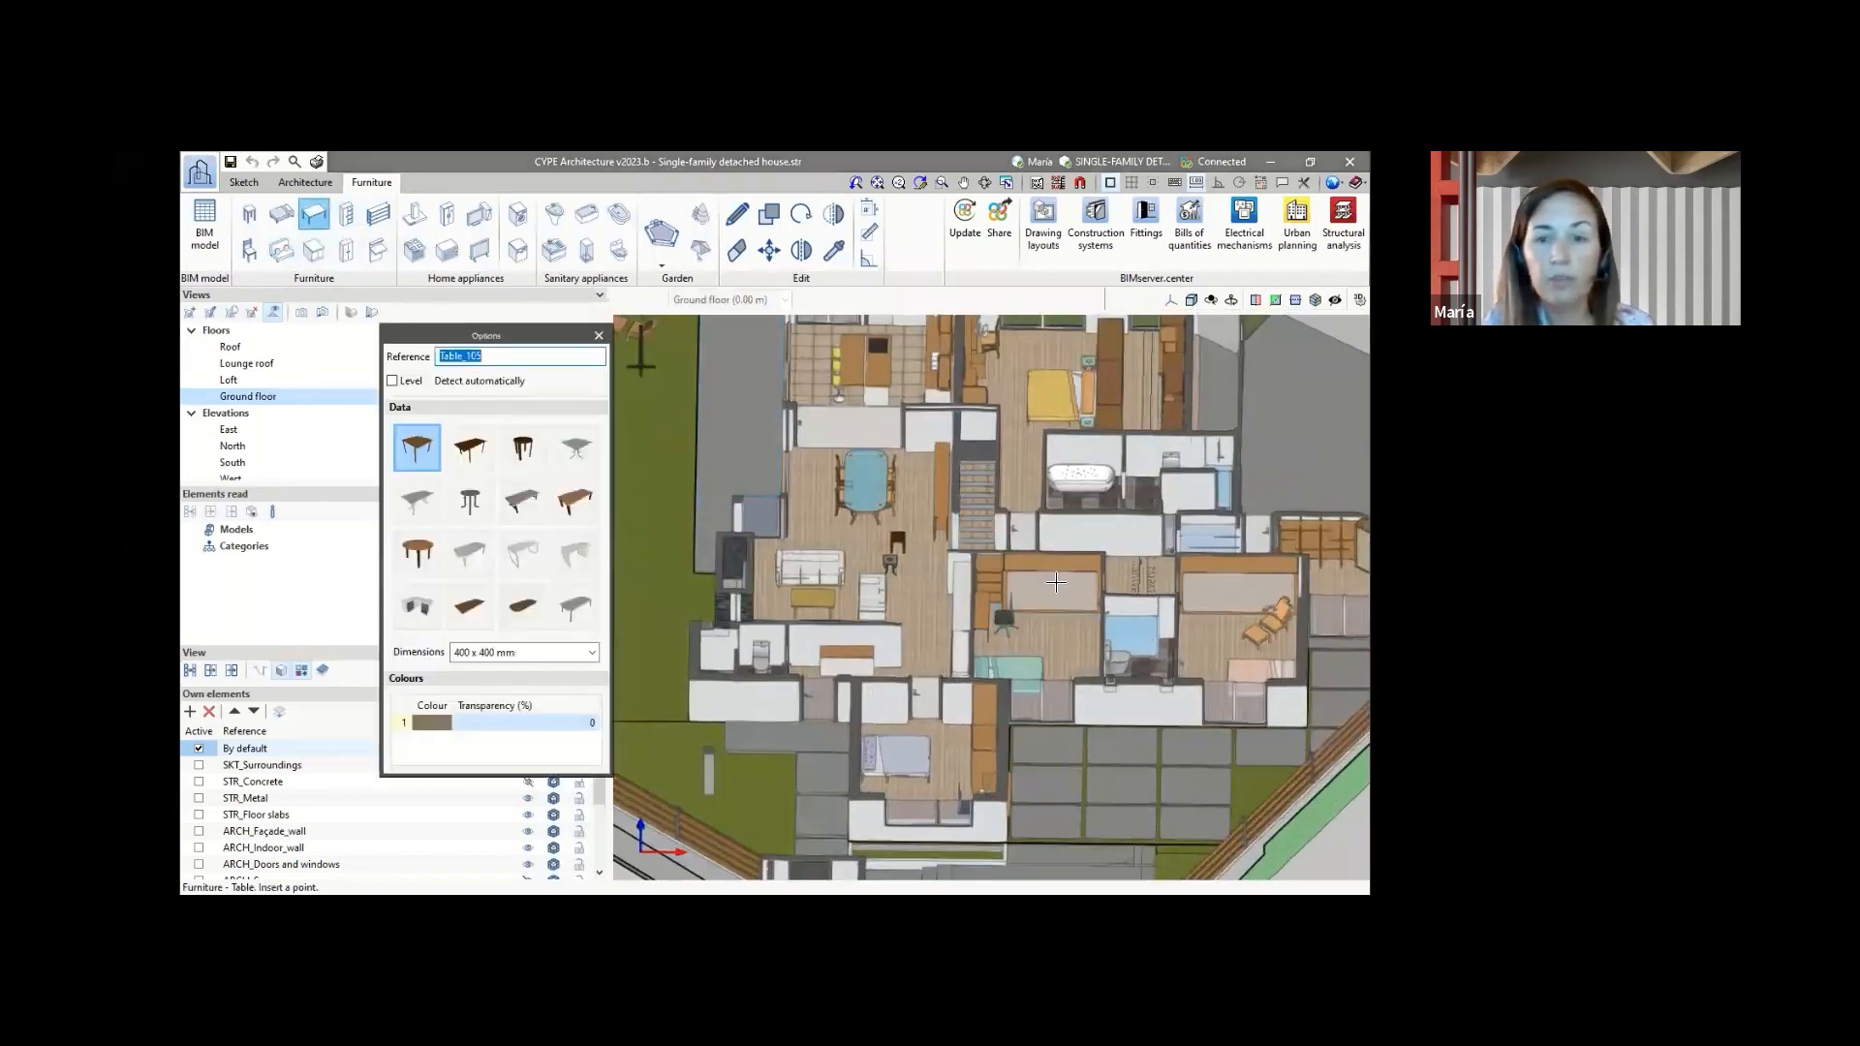
pyautogui.scroll(2, 1091, 617)
pyautogui.scroll(2, 1091, 617)
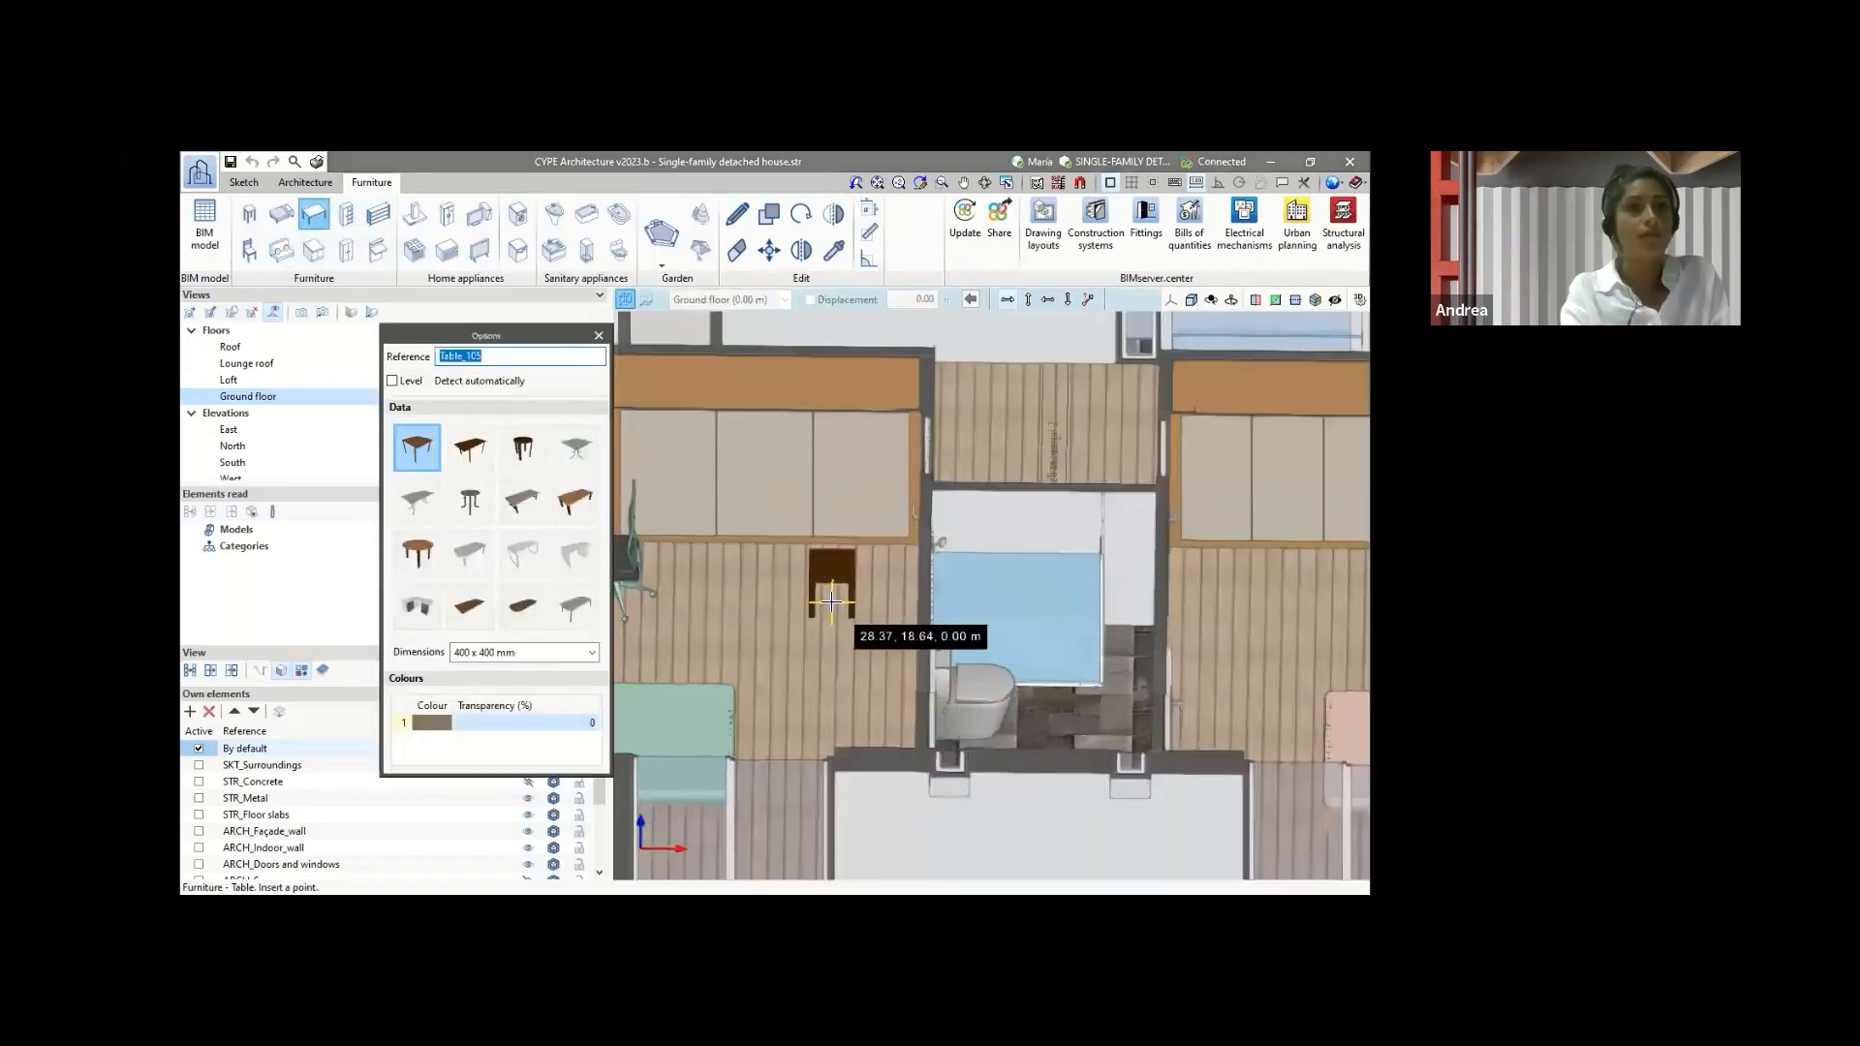
pyautogui.click(831, 601)
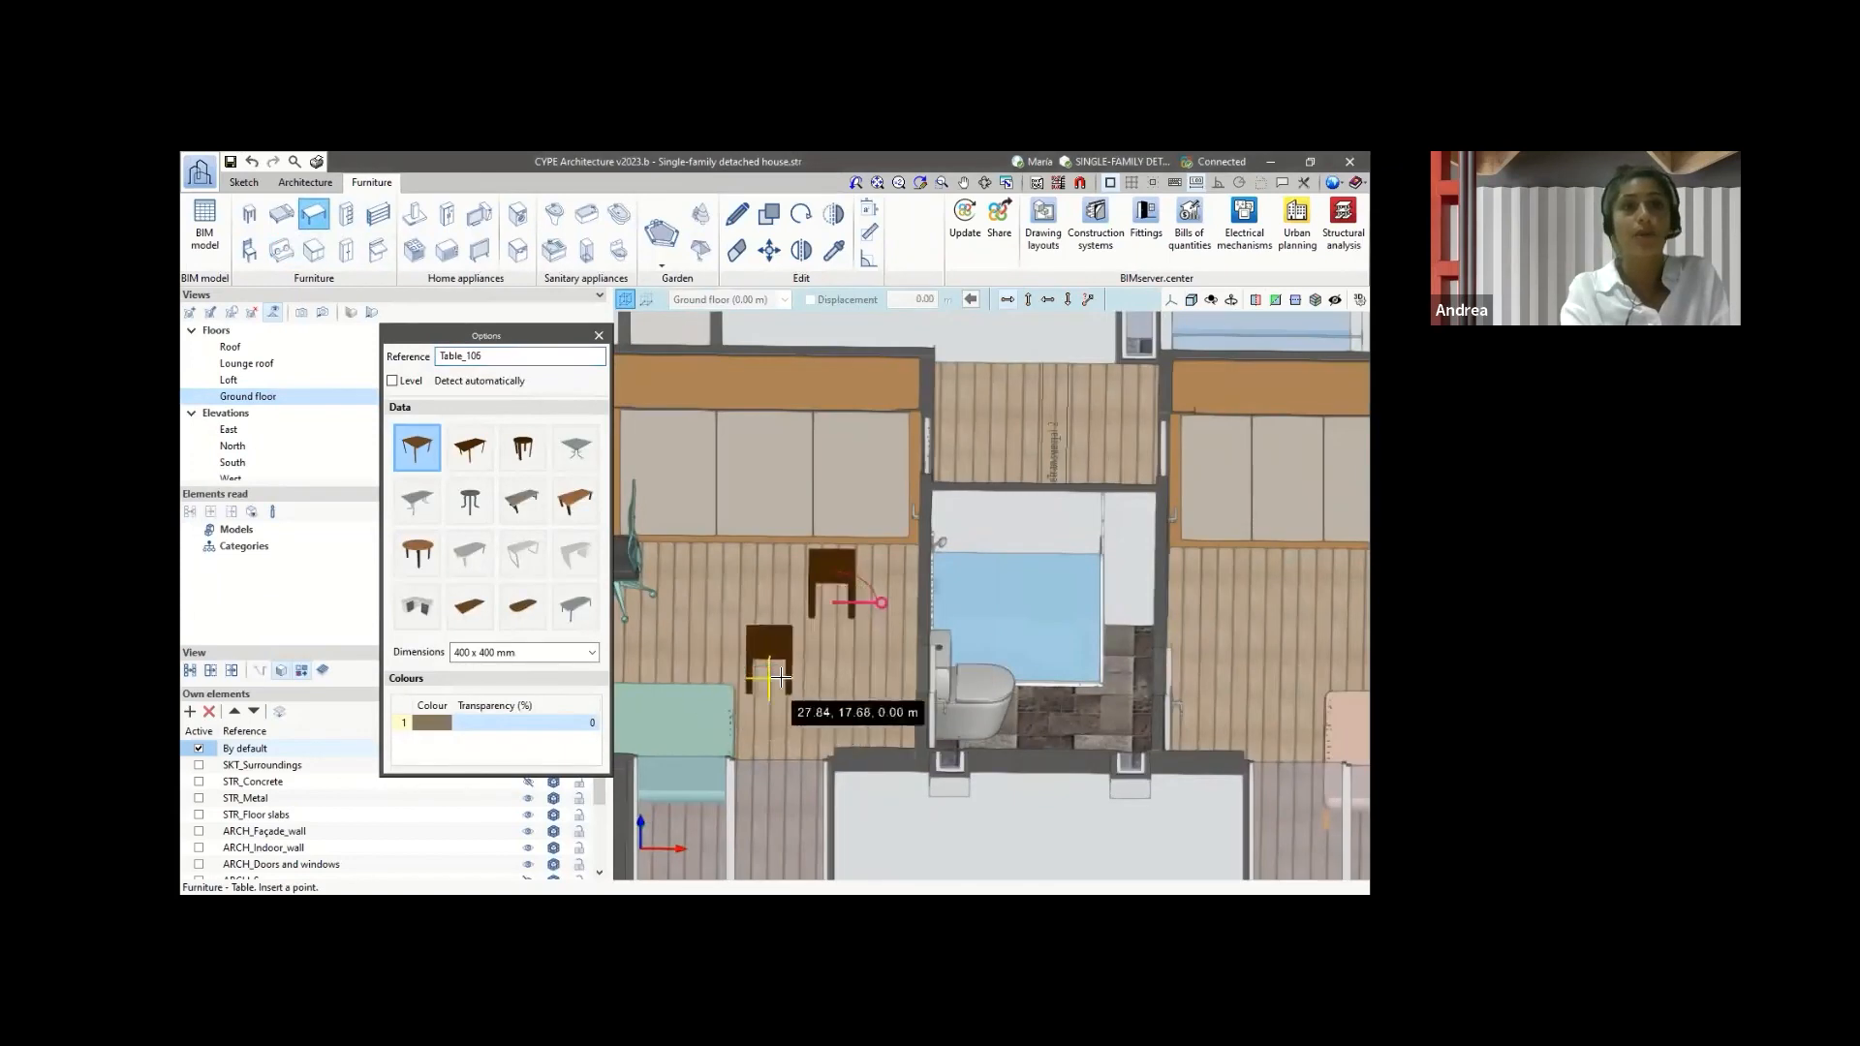
pyautogui.press('Escape')
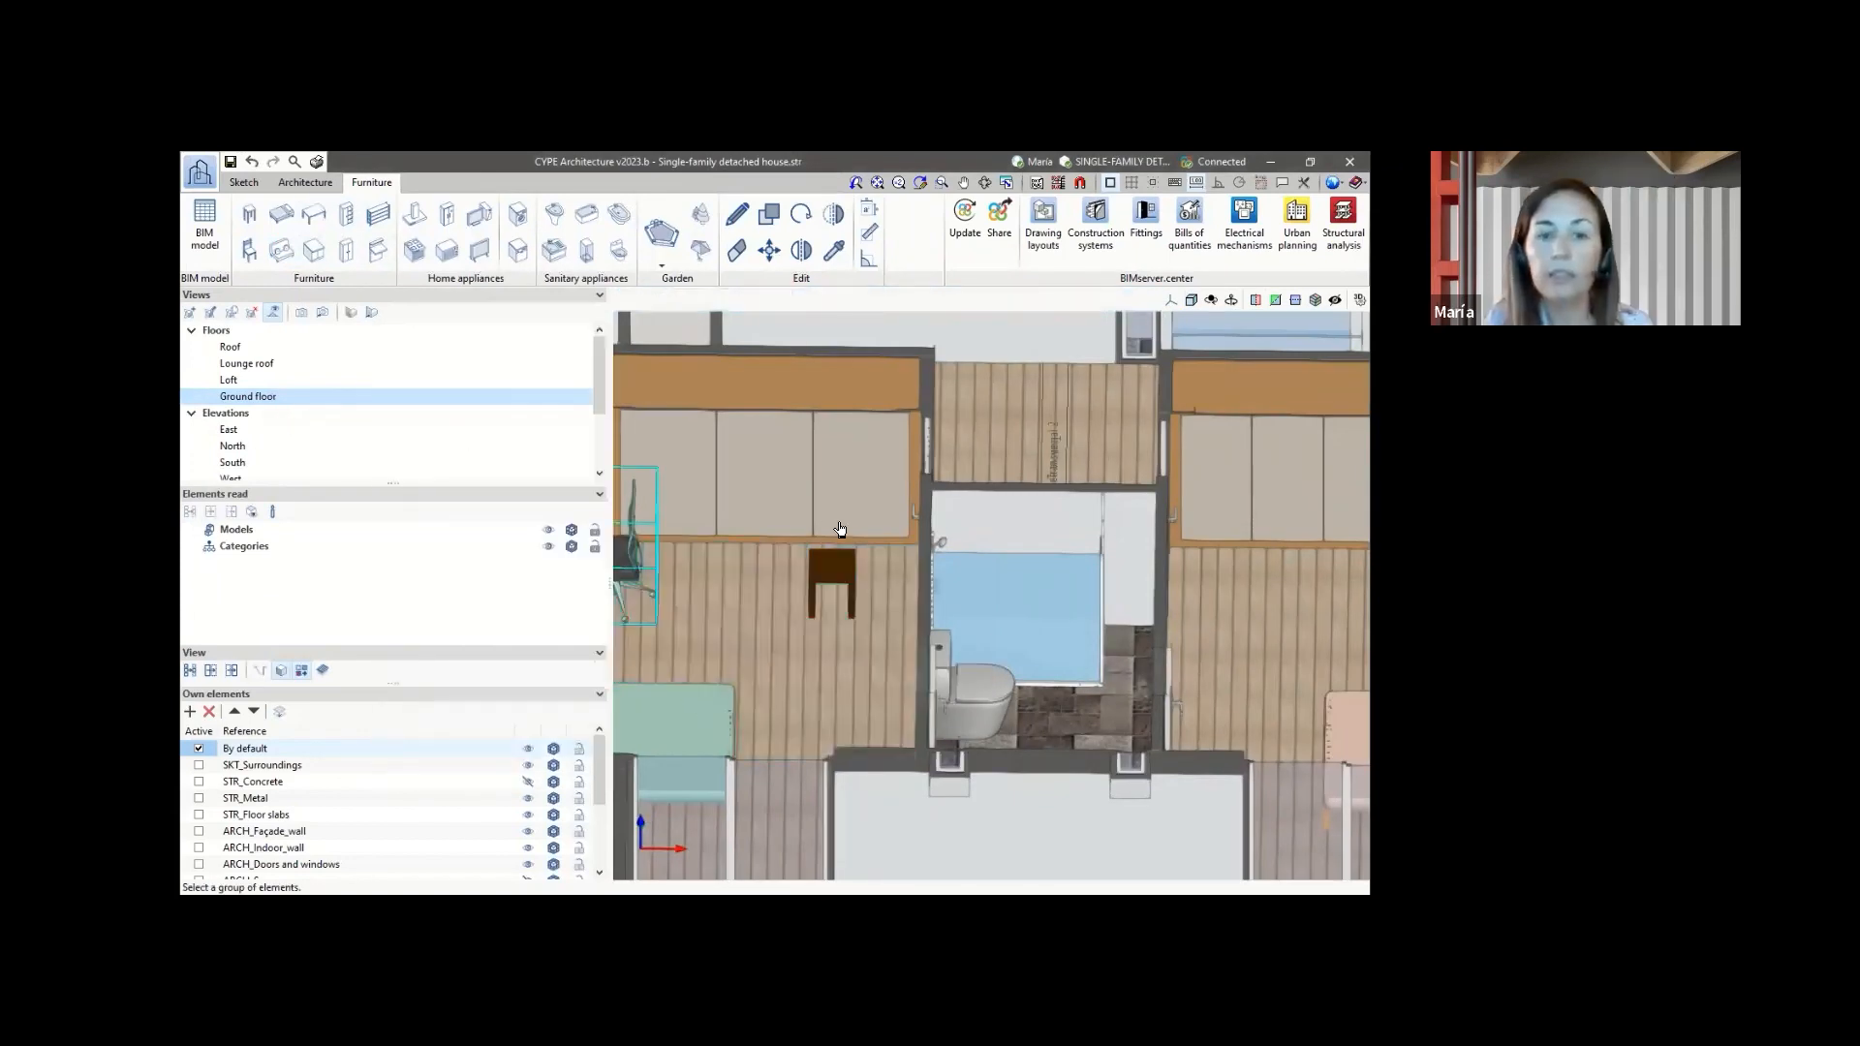
# - Change the Ground floor view to a straight top view and place a round wooden table below the square one in the bedroom
pyautogui.click(1170, 301)
pyautogui.click(1210, 328)
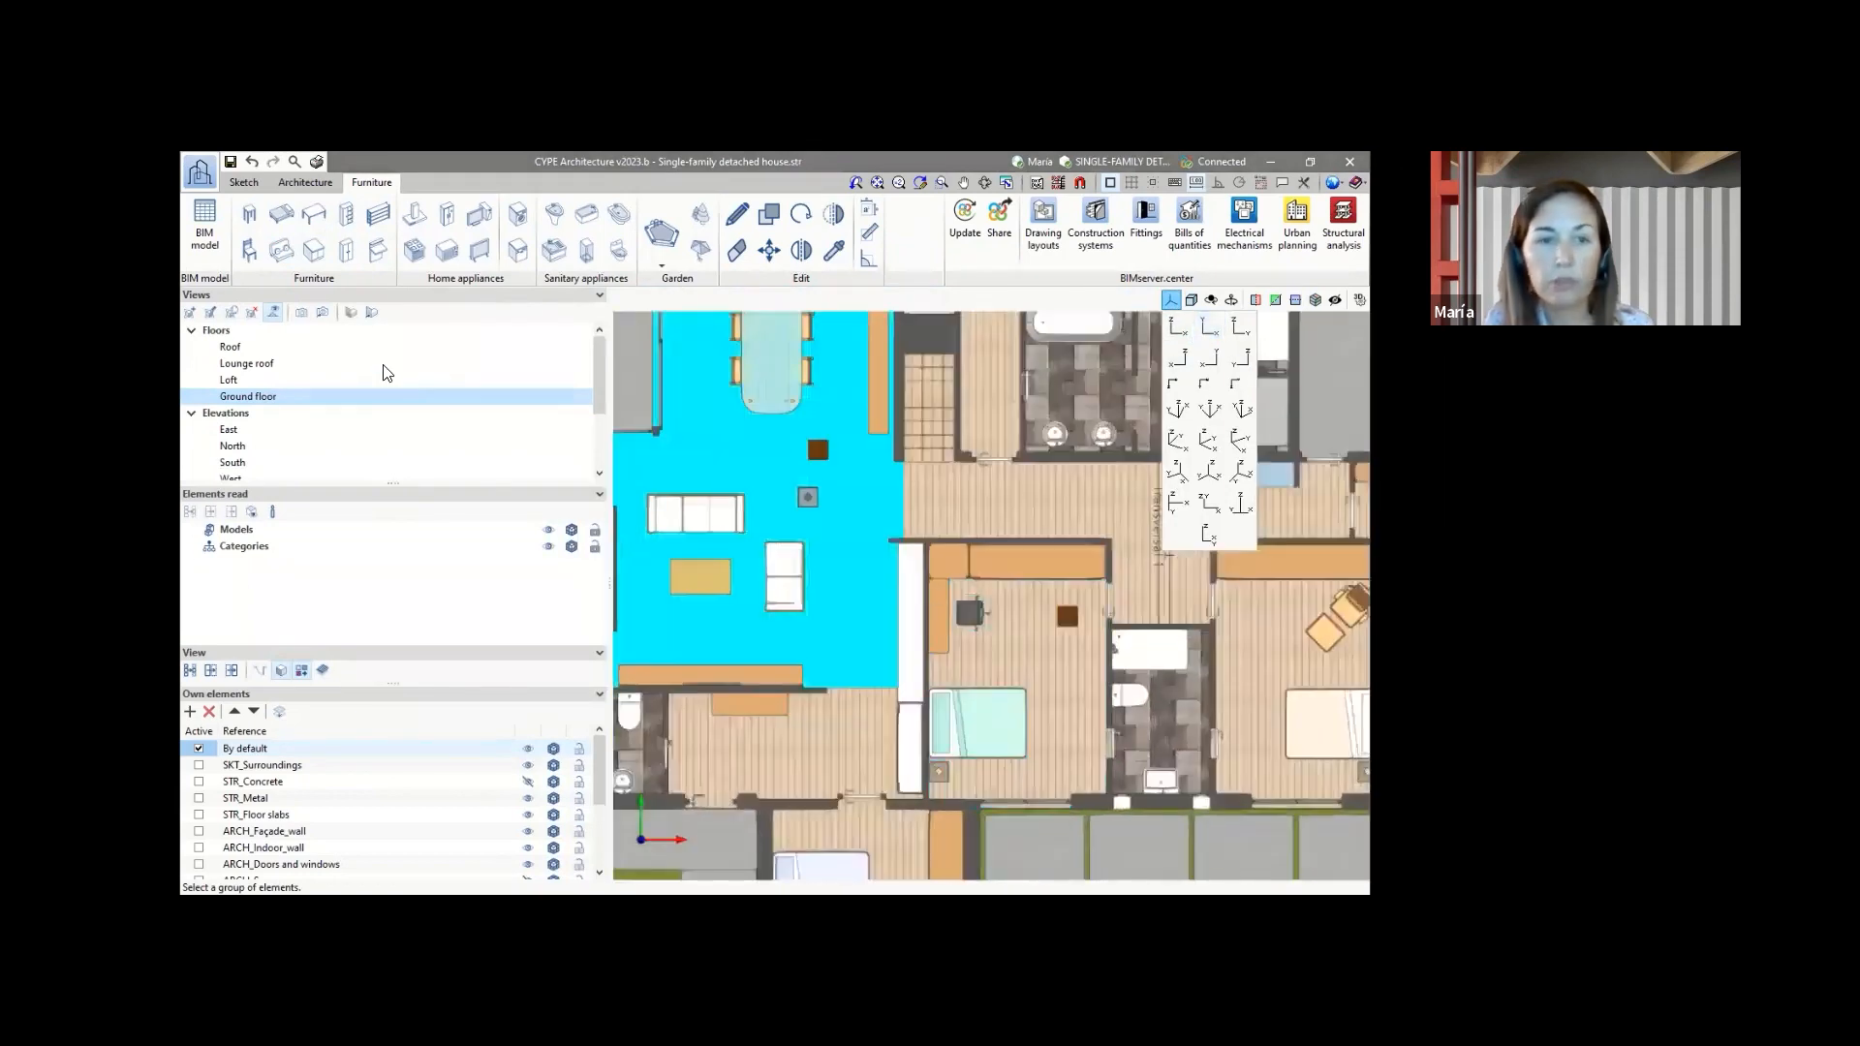
pyautogui.click(322, 217)
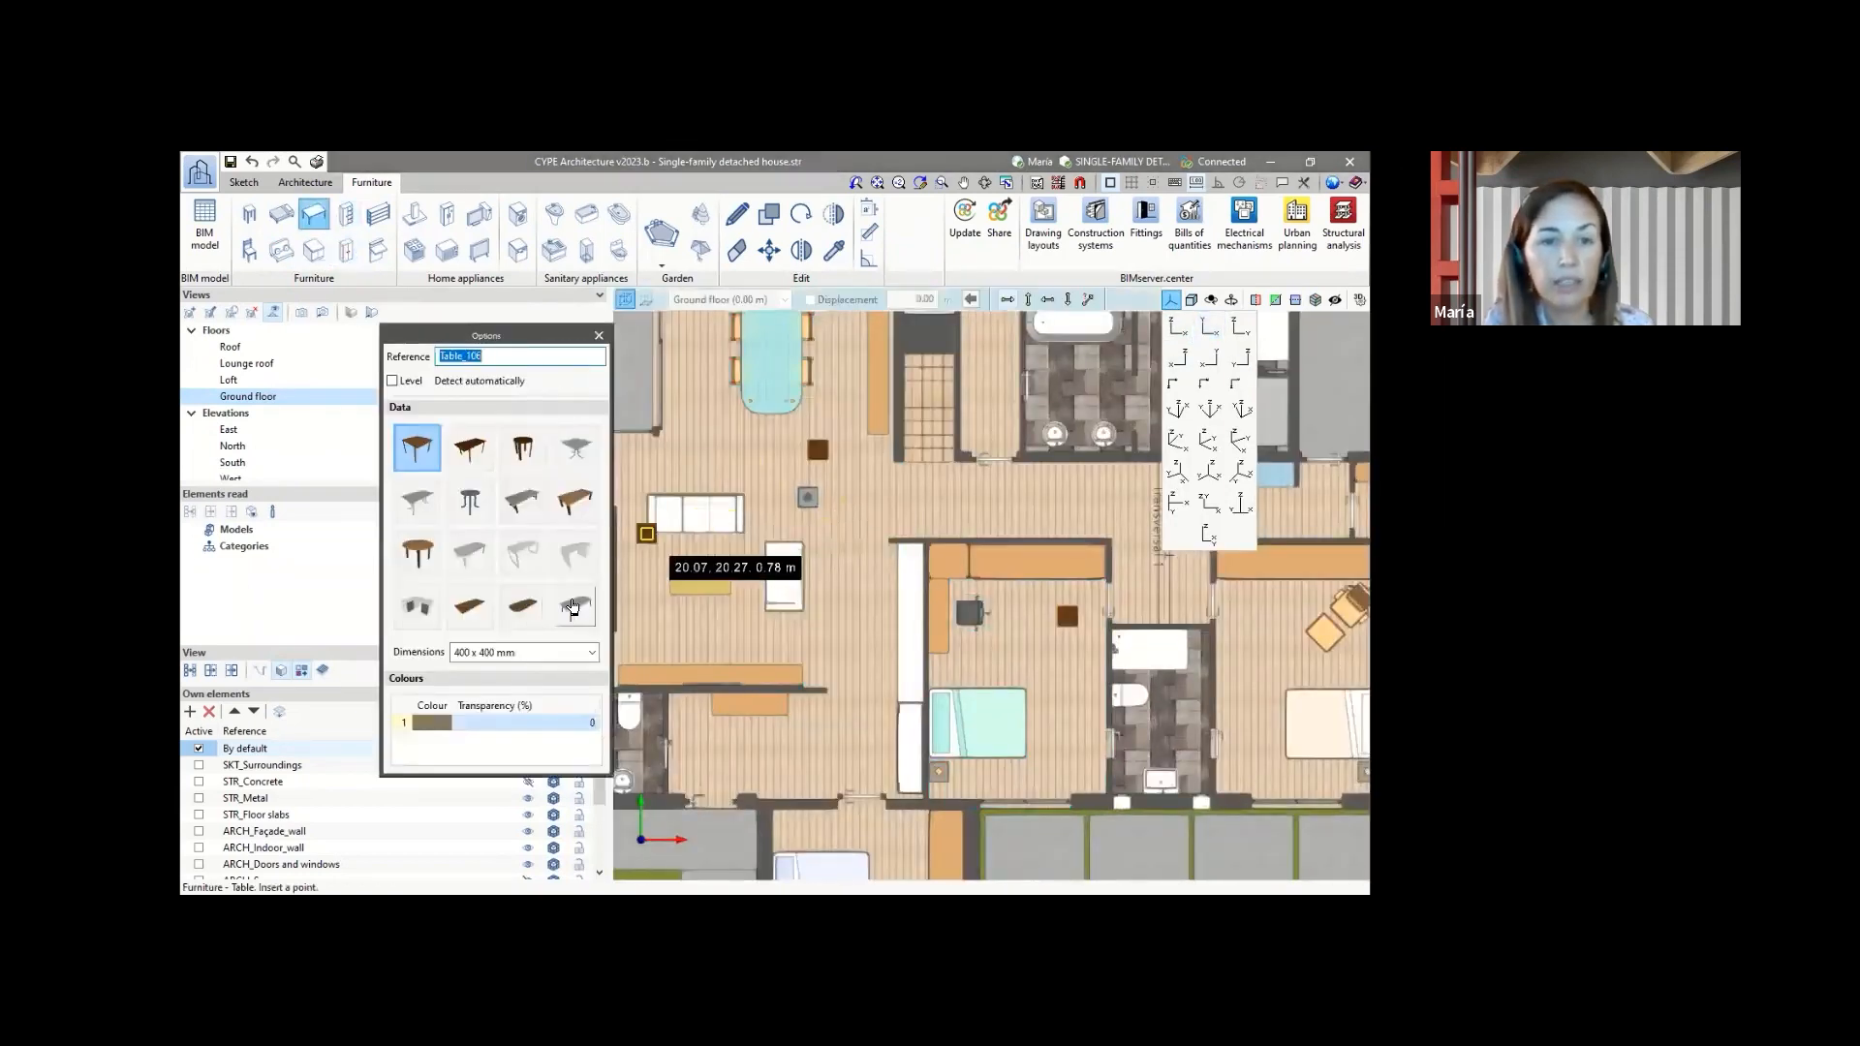
pyautogui.click(416, 552)
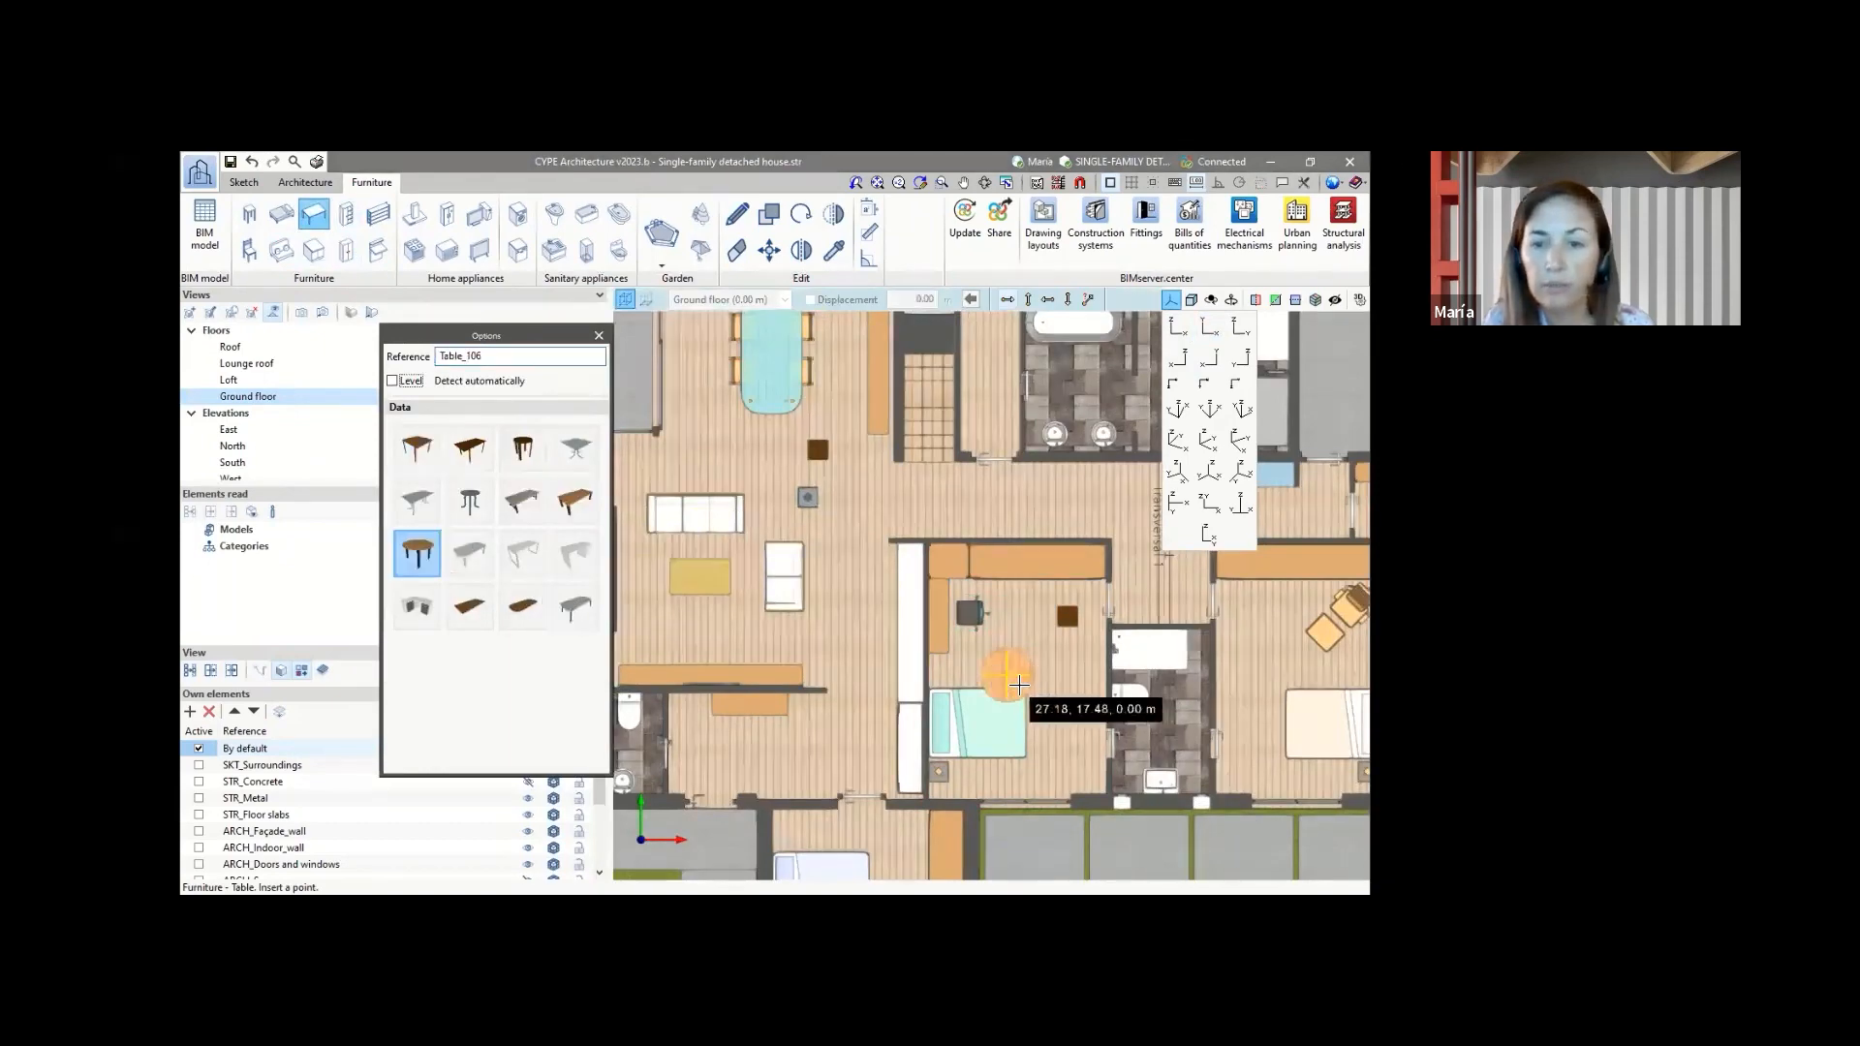
pyautogui.scroll(4, 1018, 685)
pyautogui.click(1049, 629)
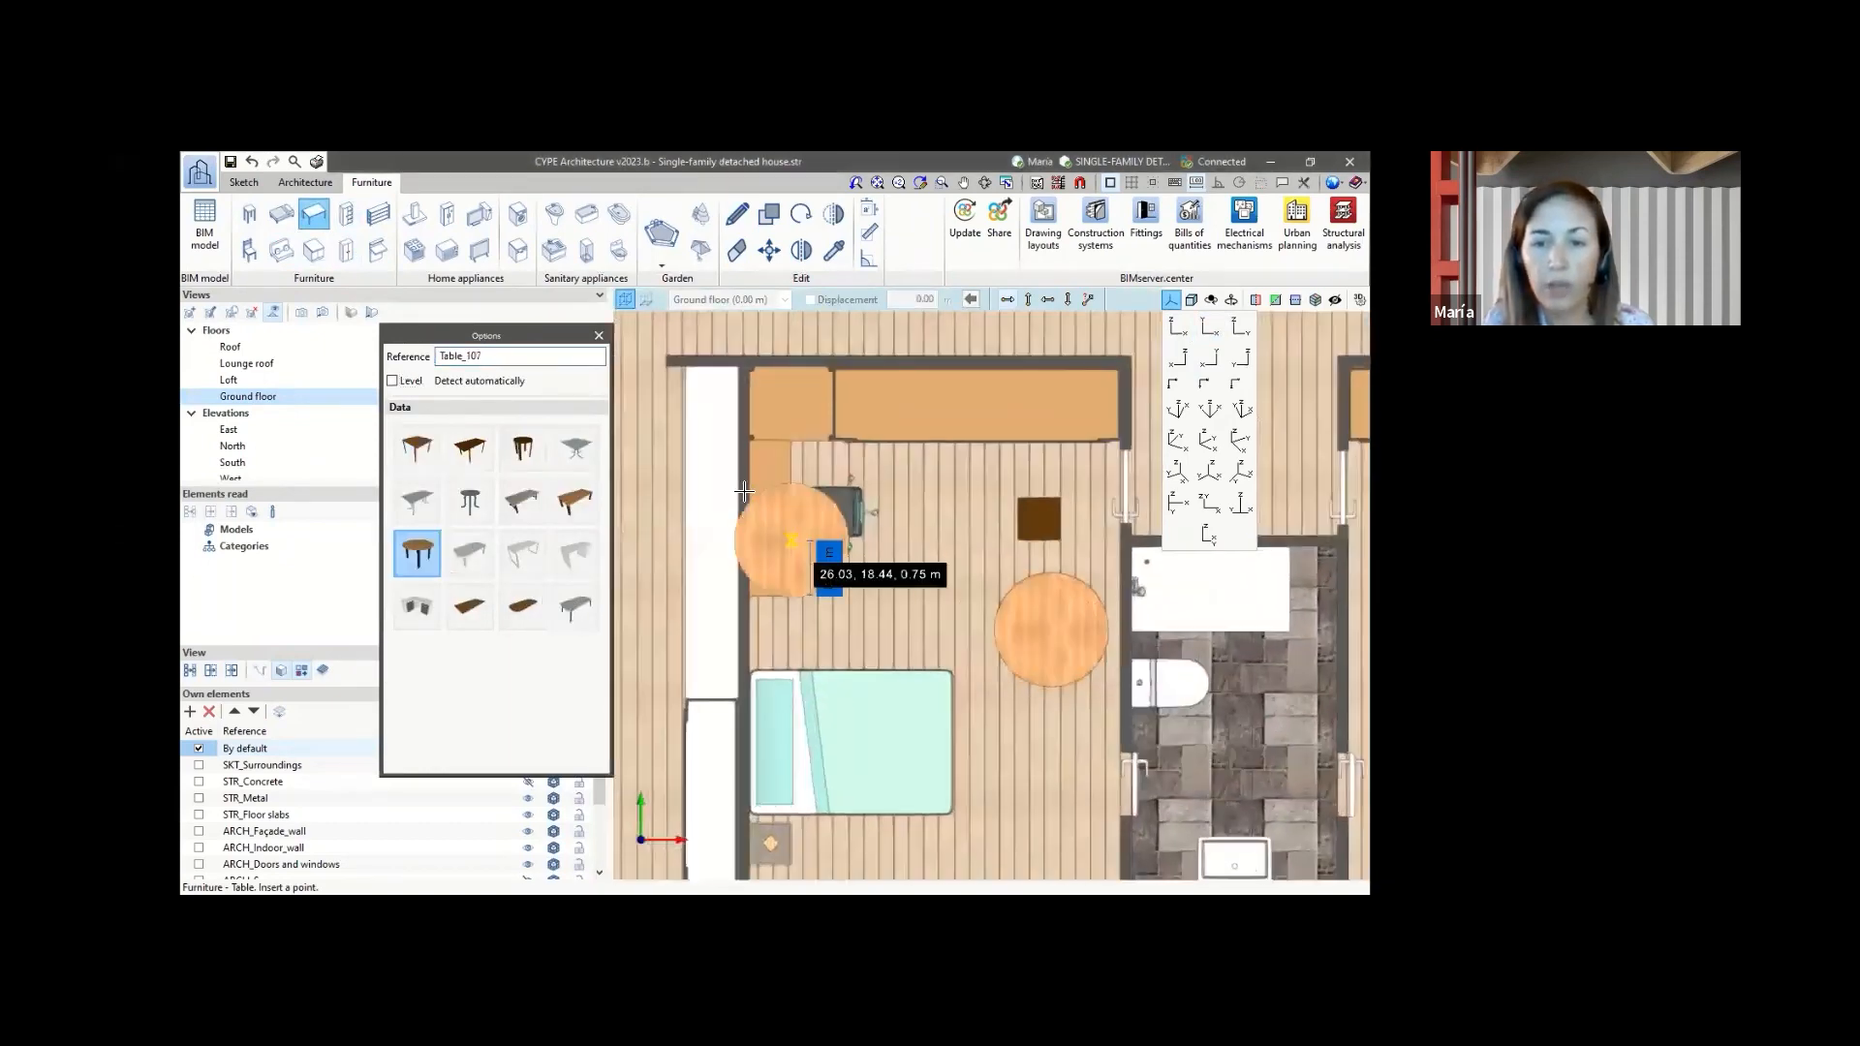
pyautogui.click(599, 335)
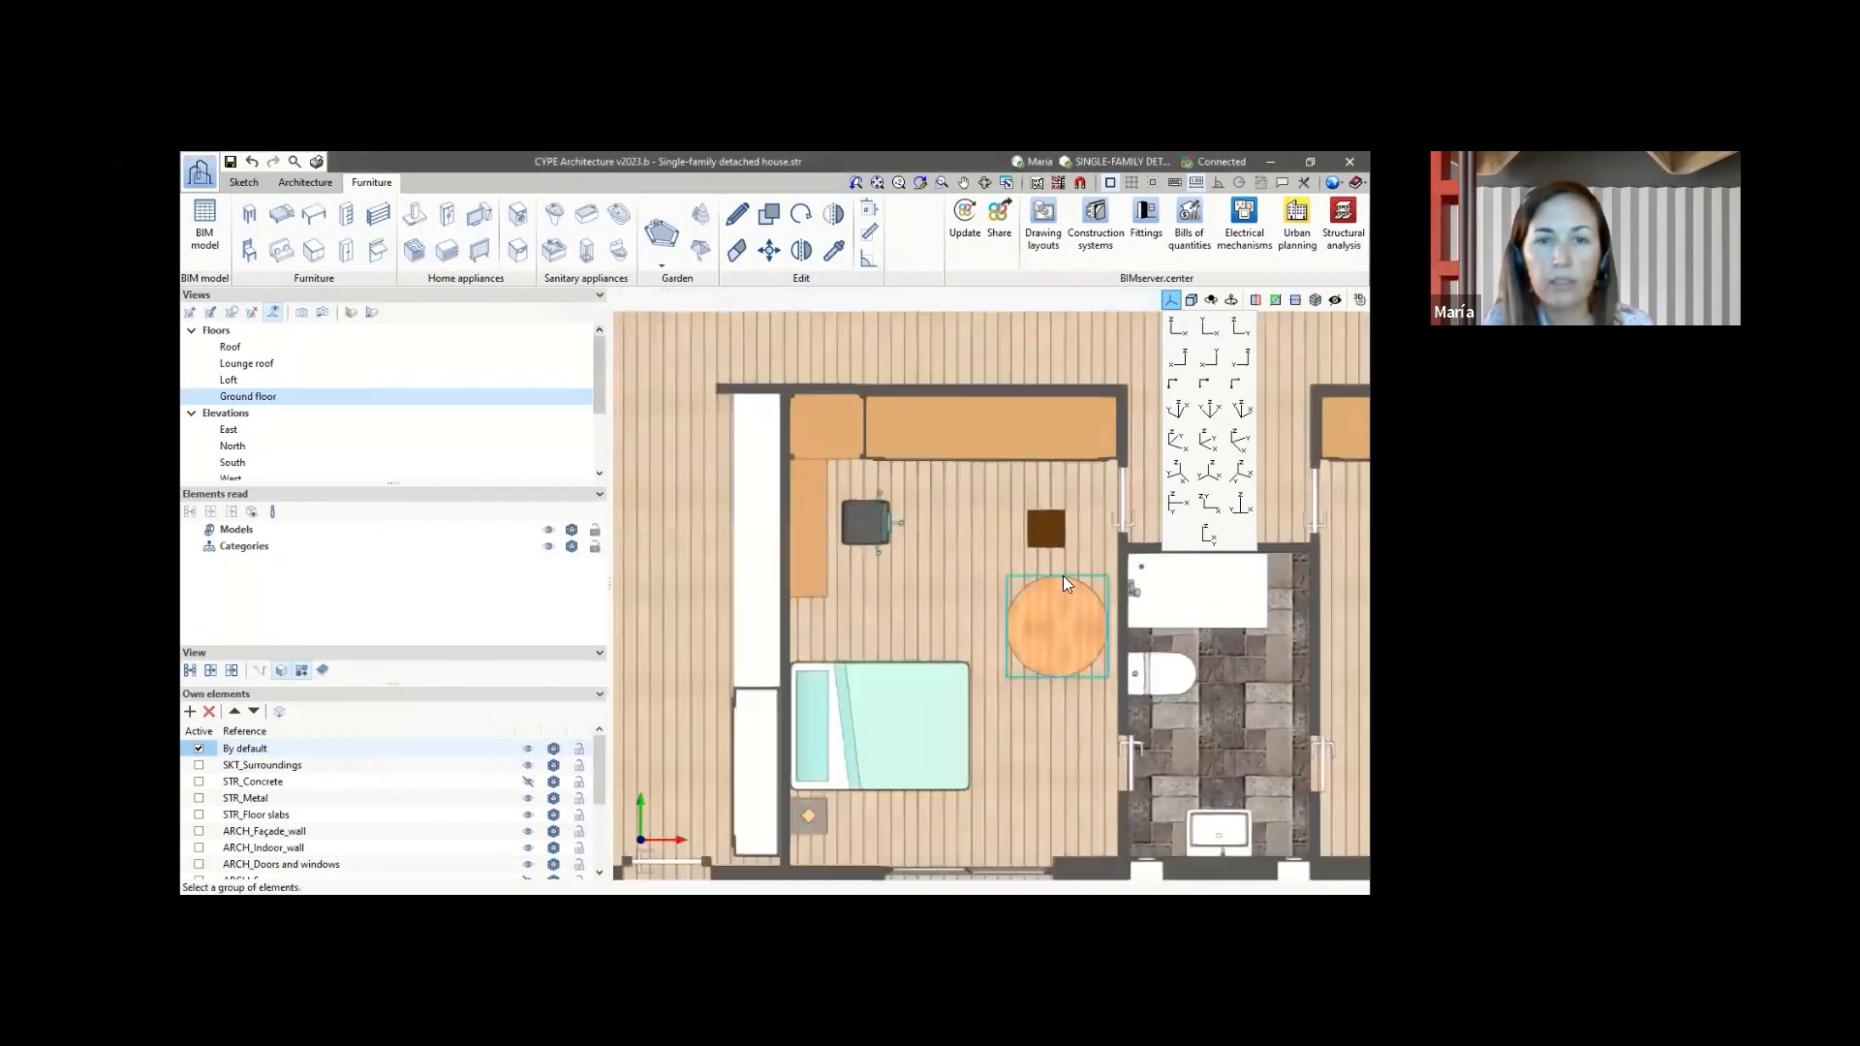
# - Bring up the architecture tools and examine the entire ground floor plan with its garden and pool
pyautogui.scroll(-3, 1062, 577)
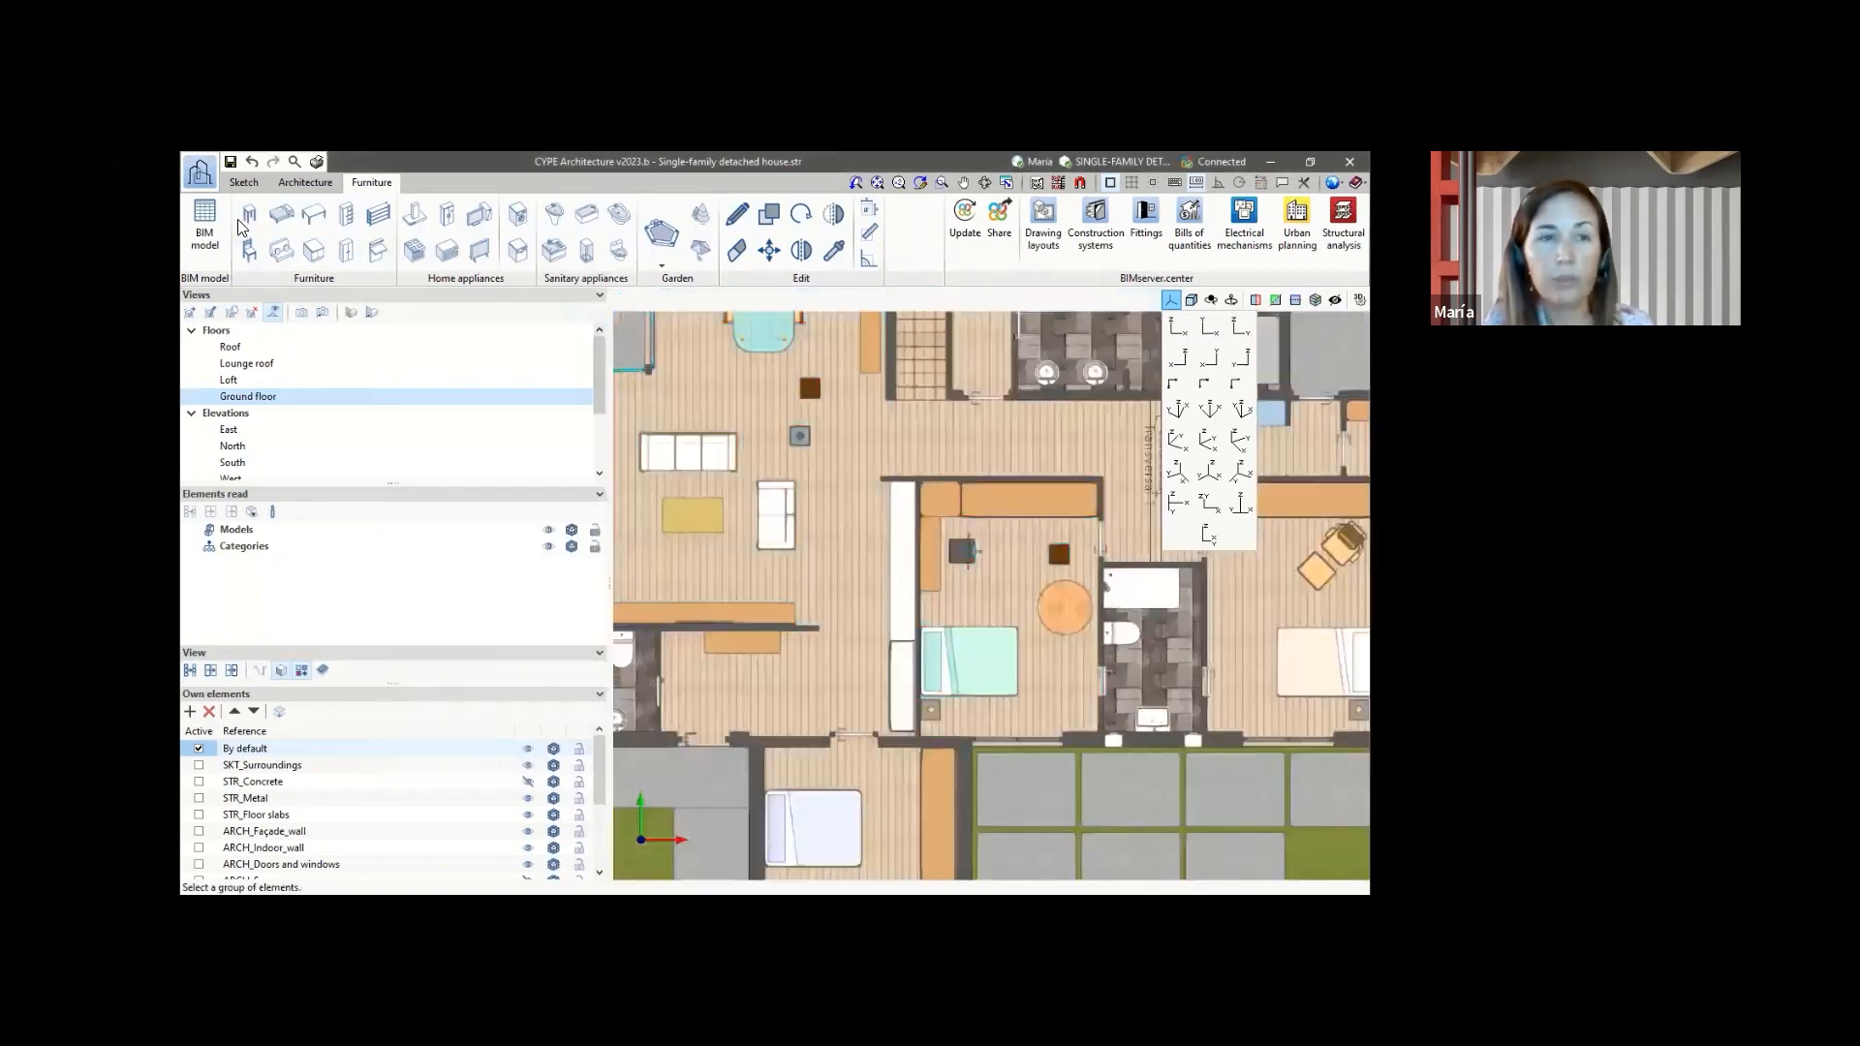
pyautogui.click(281, 213)
pyautogui.scroll(-2, 799, 626)
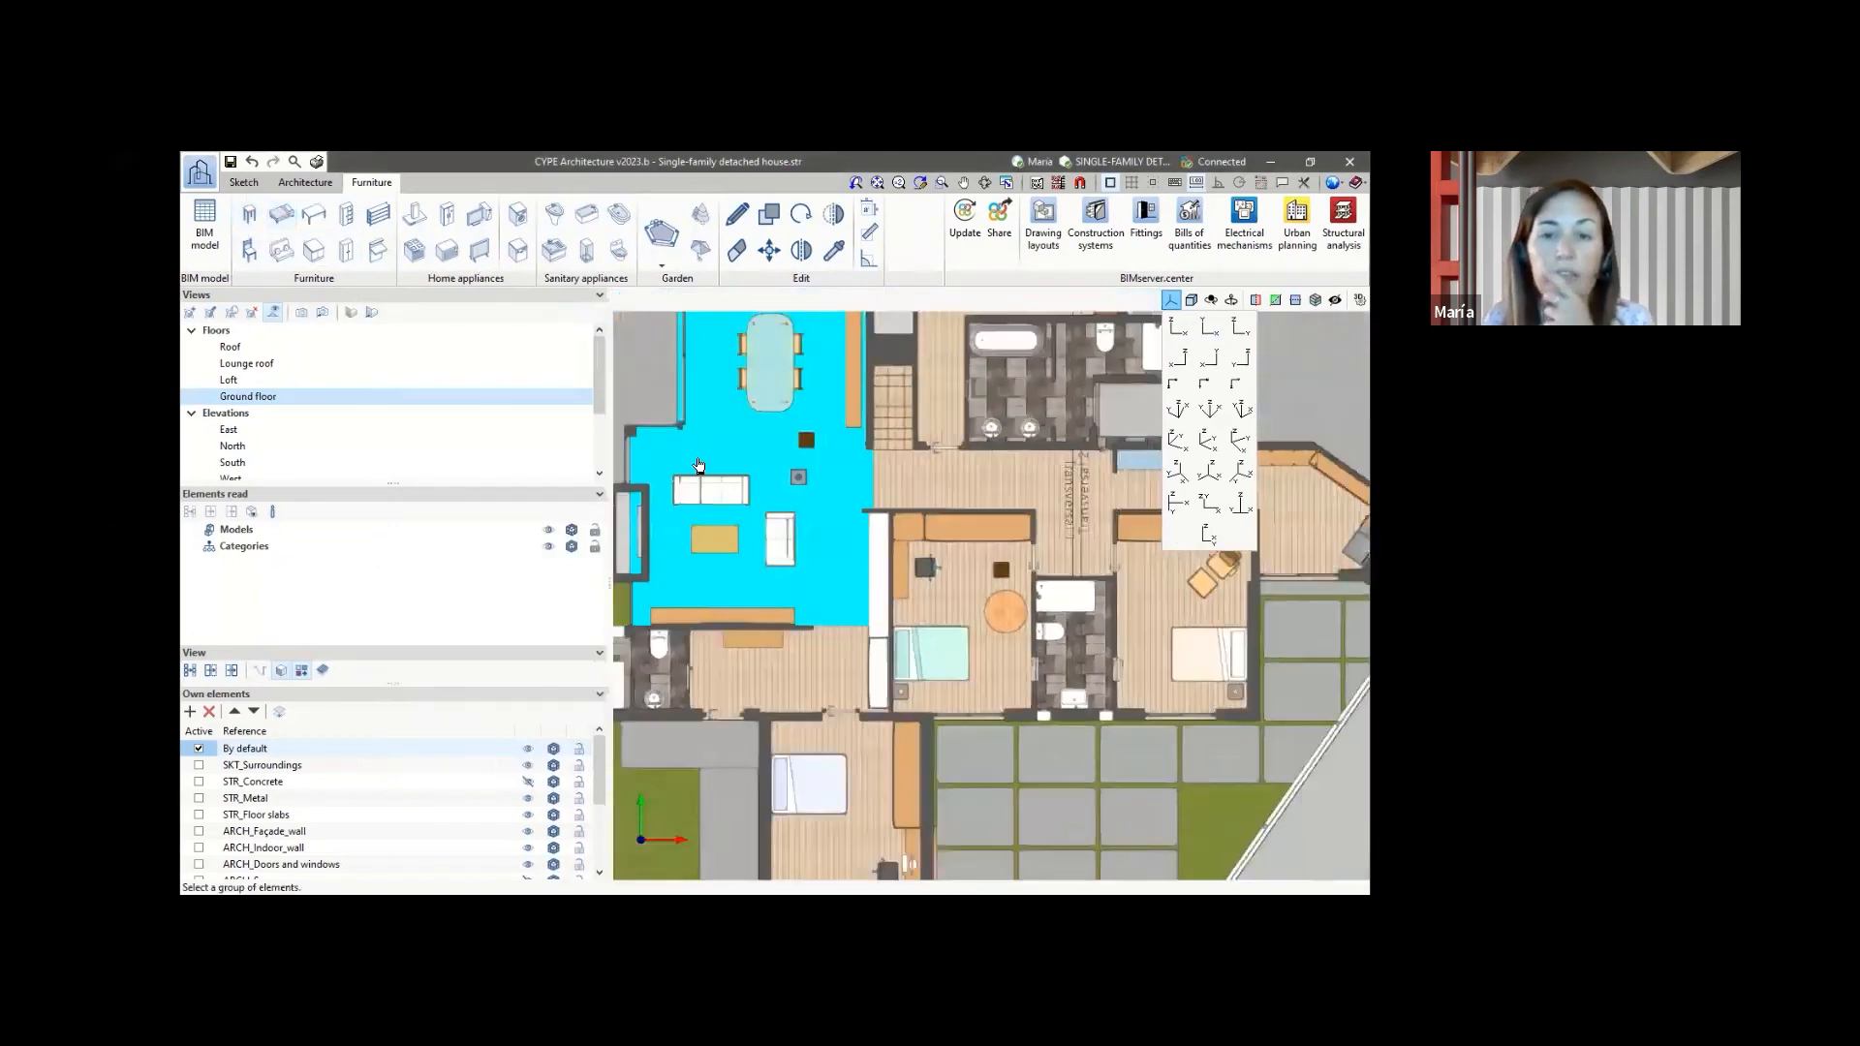
pyautogui.click(300, 183)
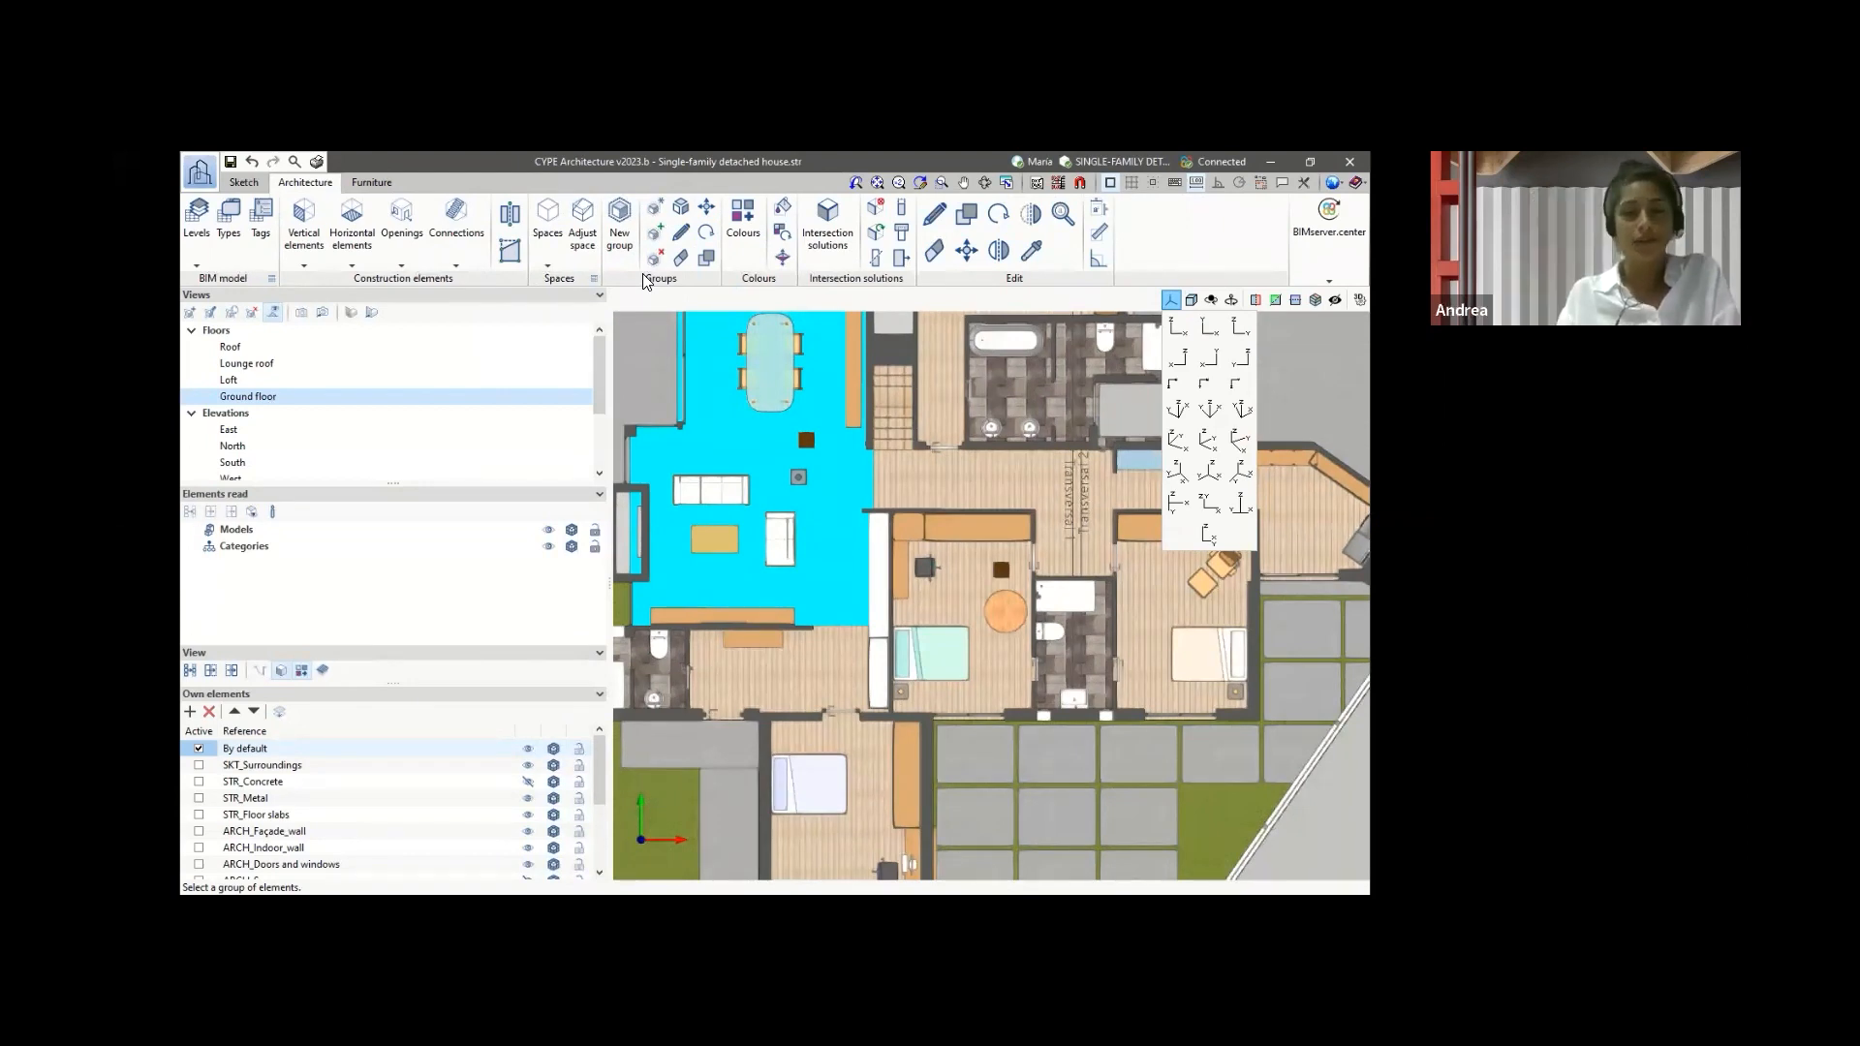
pyautogui.scroll(-3, 906, 487)
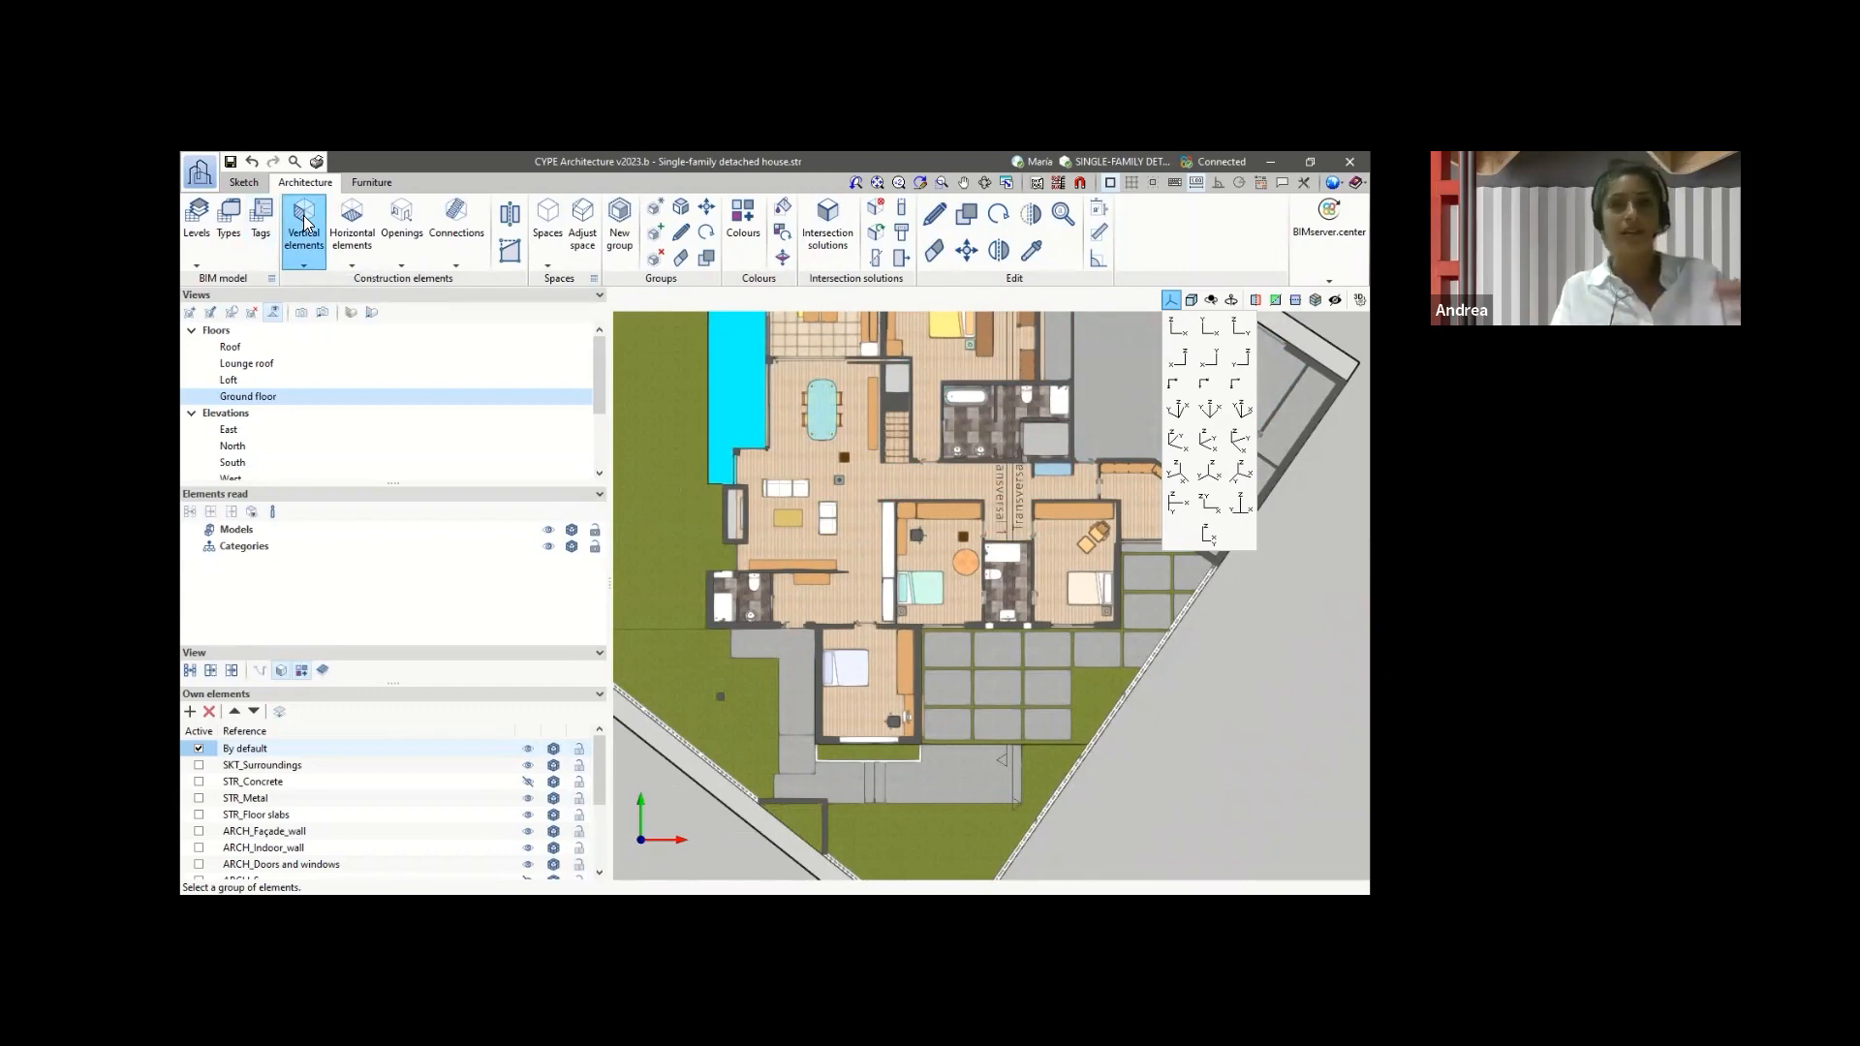
pyautogui.click(1171, 300)
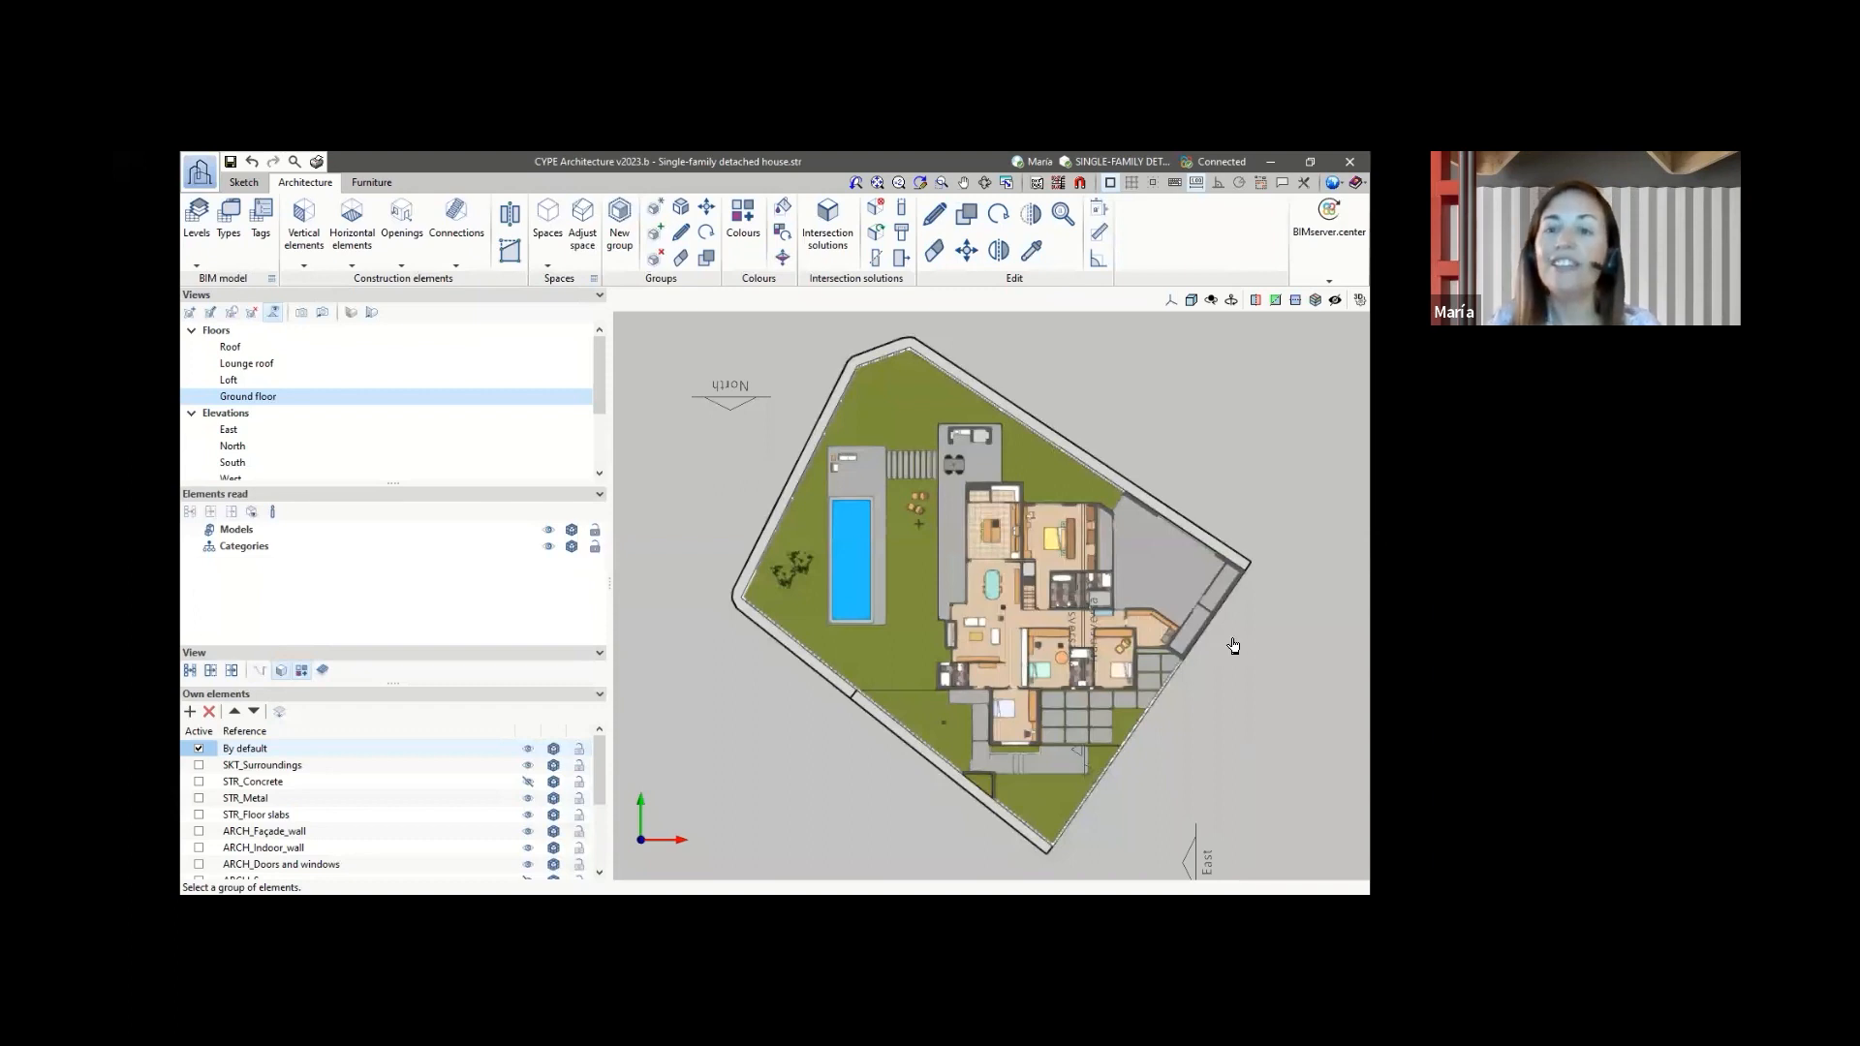
pyautogui.scroll(1, 1195, 486)
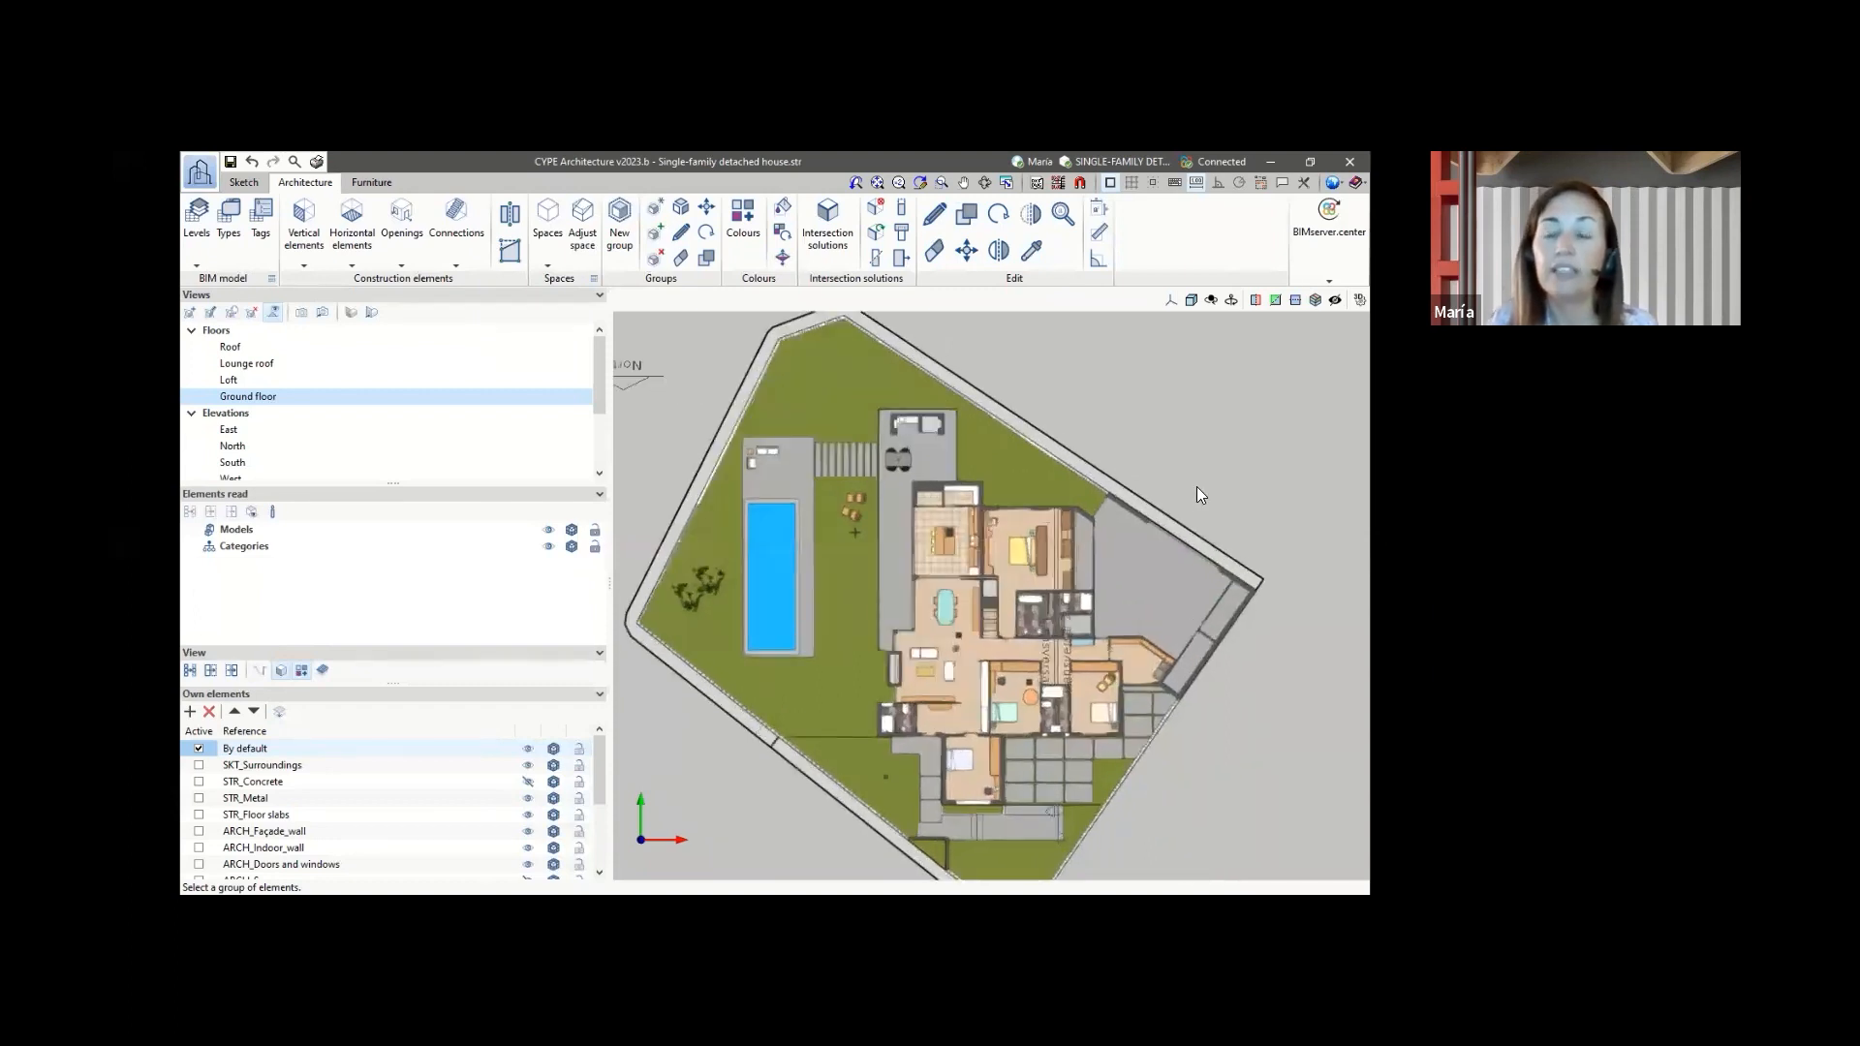
# - Switch to the web browser and bring up the BIMserver.center project list, looking through the open CYPE Architecture store page
pyautogui.click(1272, 163)
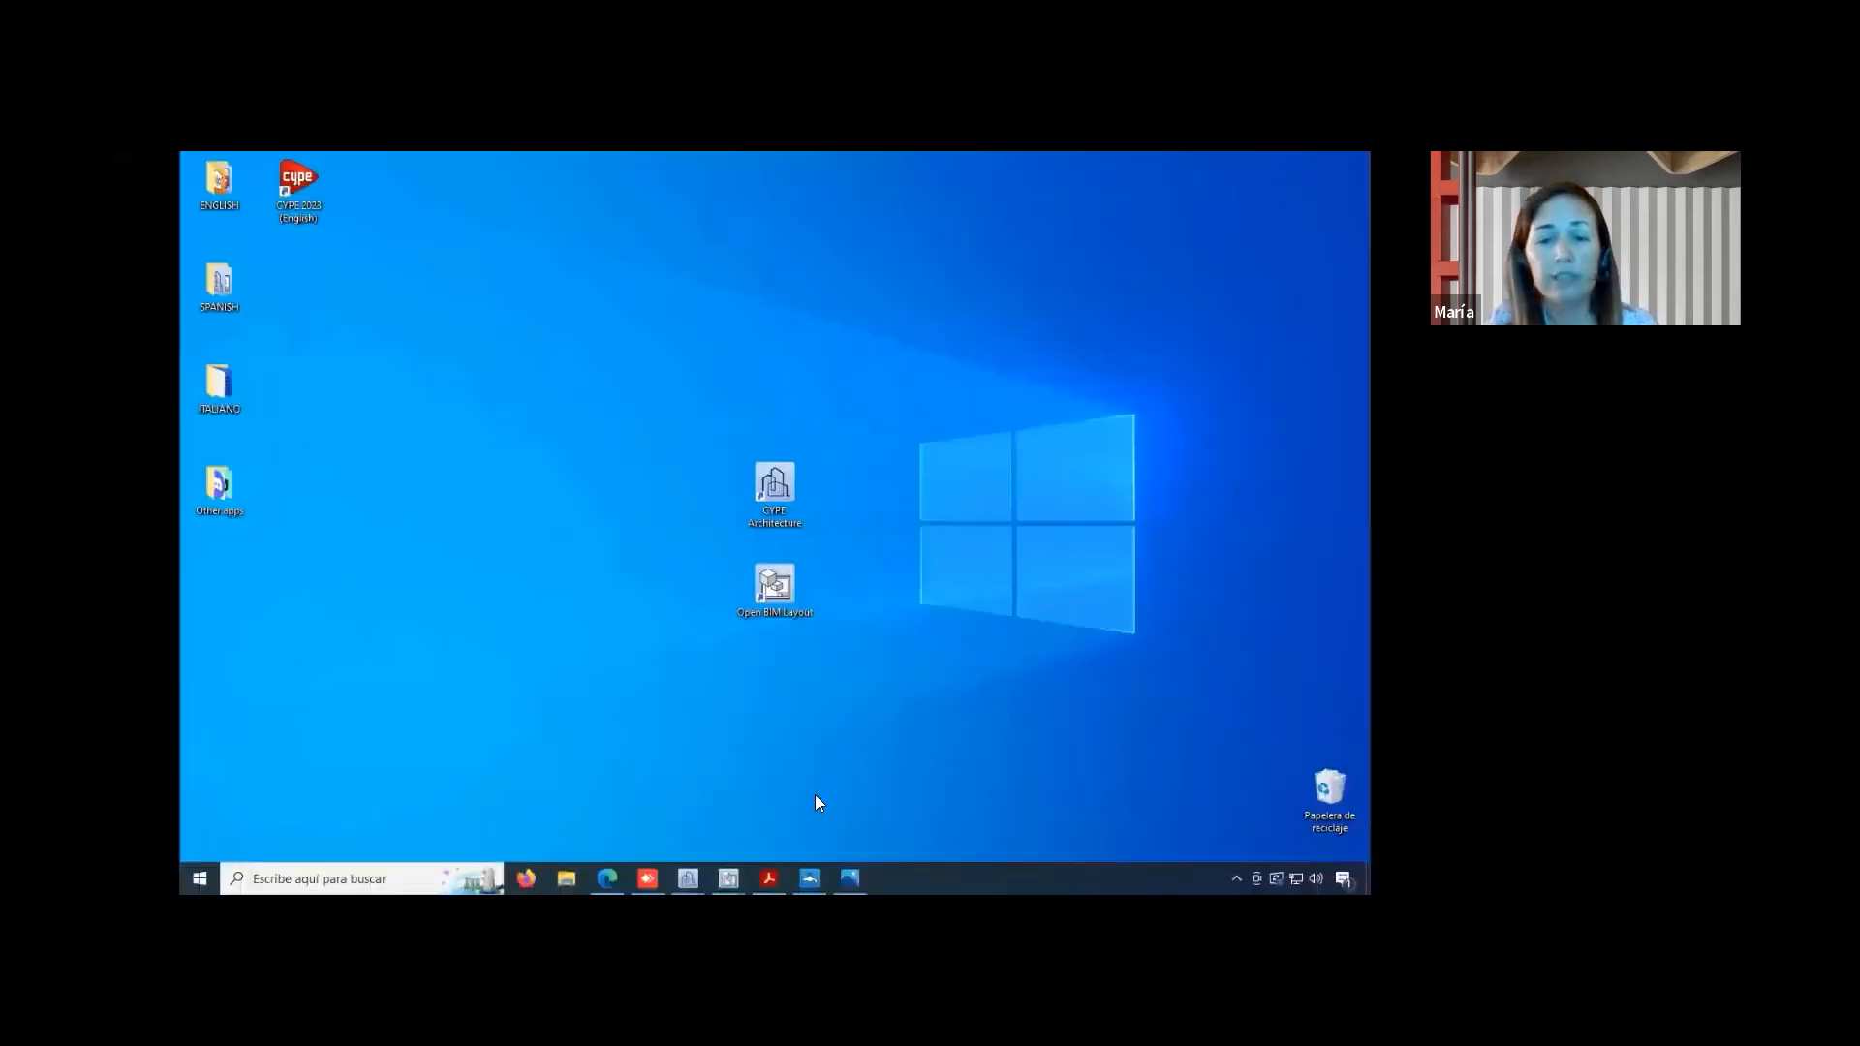
pyautogui.click(613, 870)
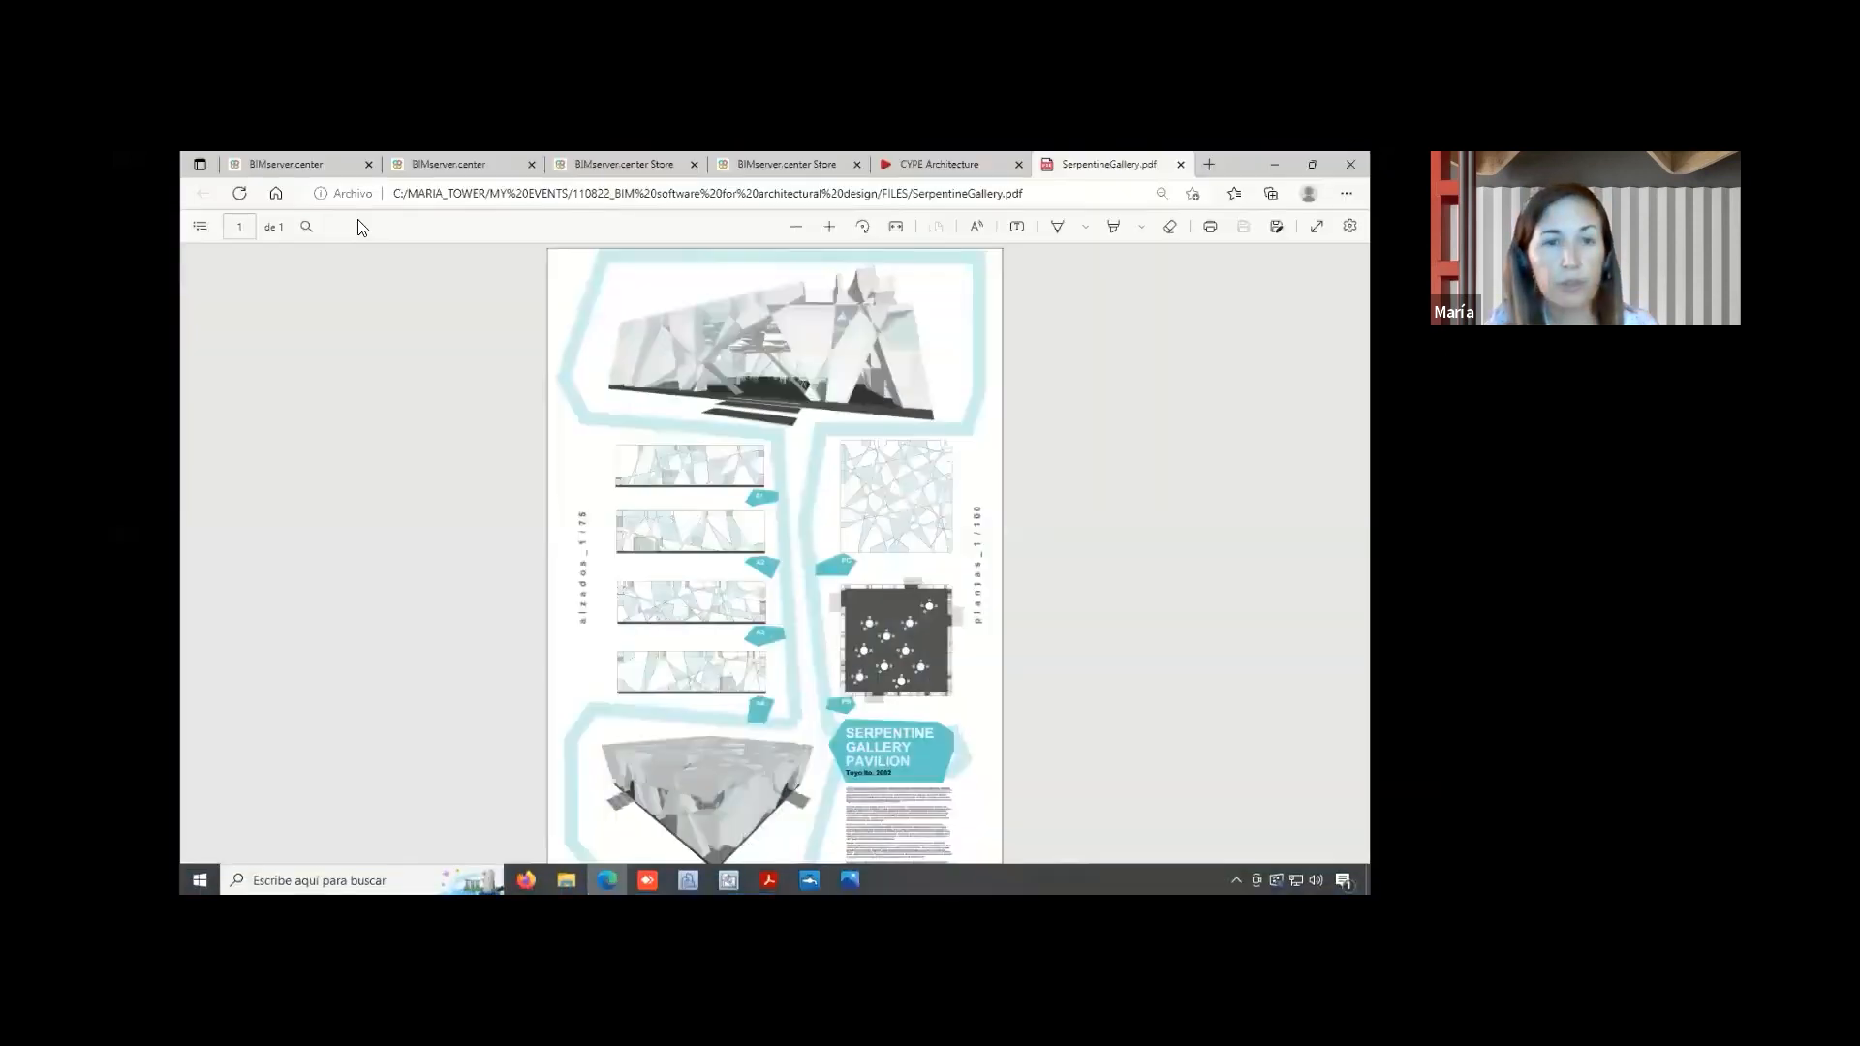
pyautogui.click(333, 169)
pyautogui.click(463, 171)
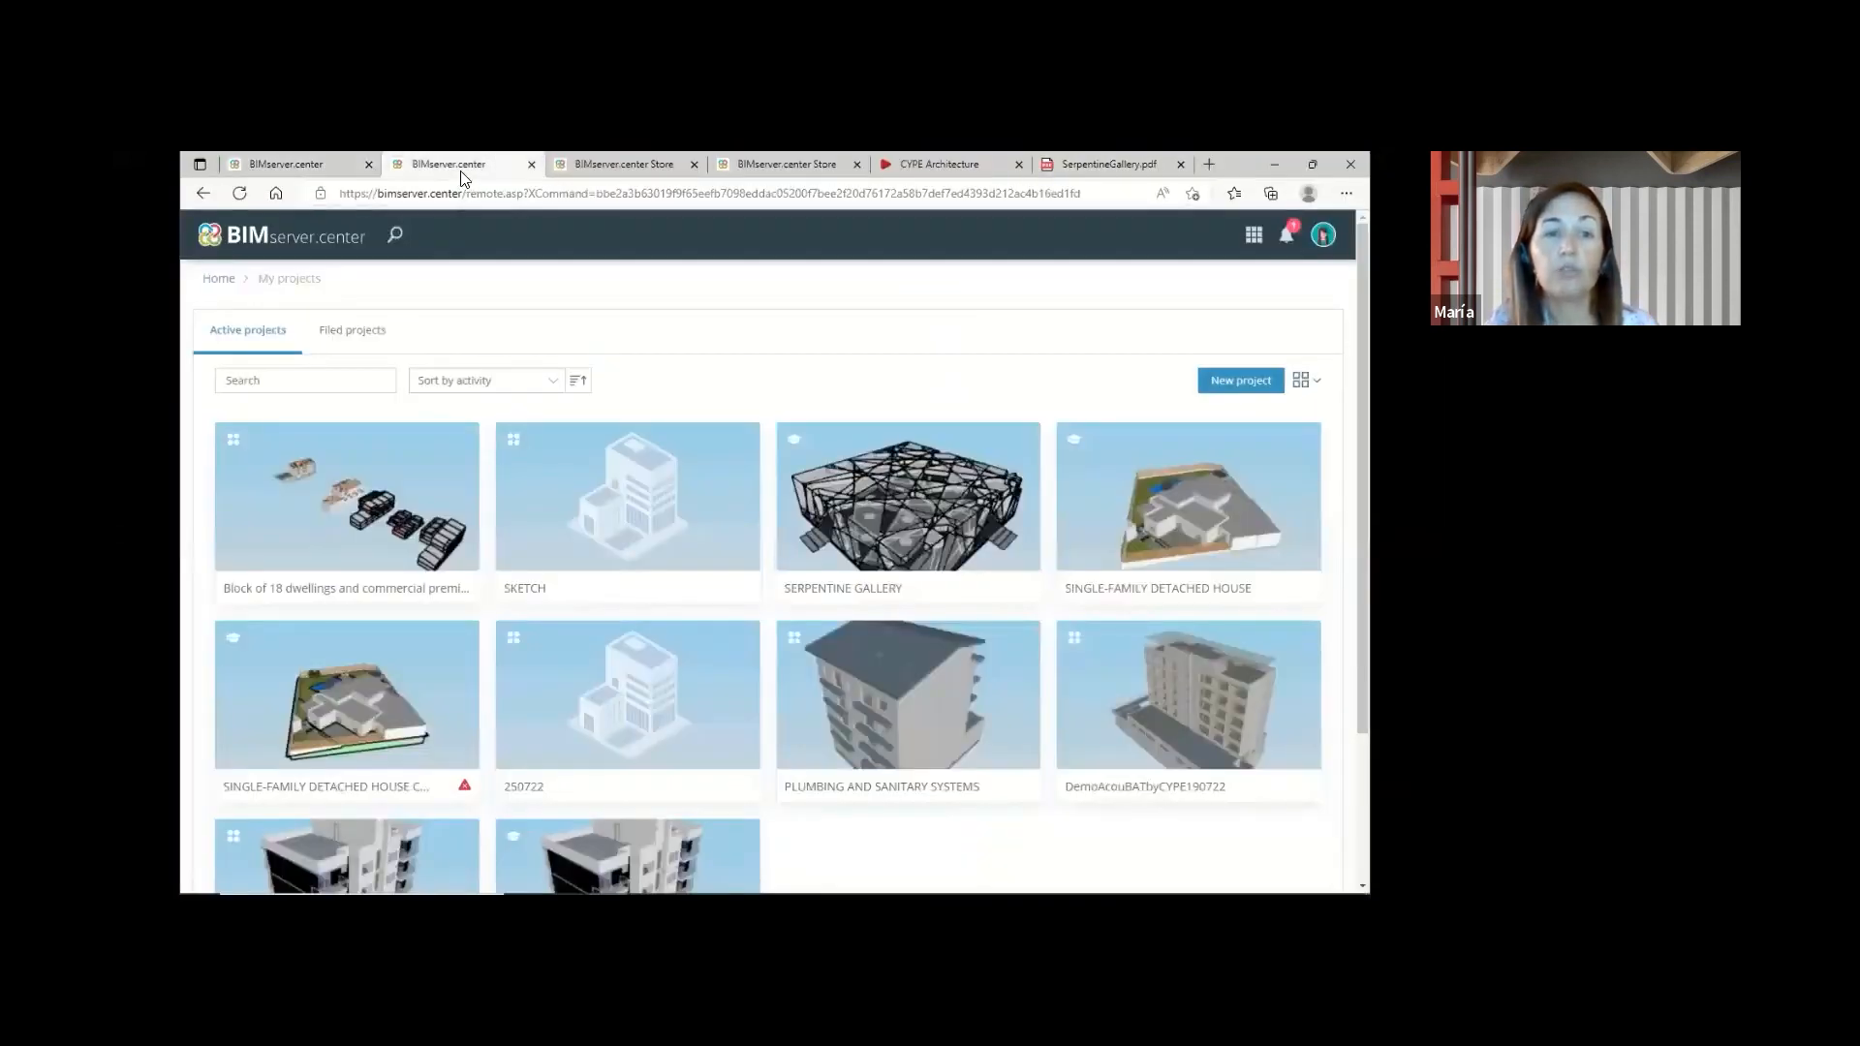
pyautogui.click(602, 170)
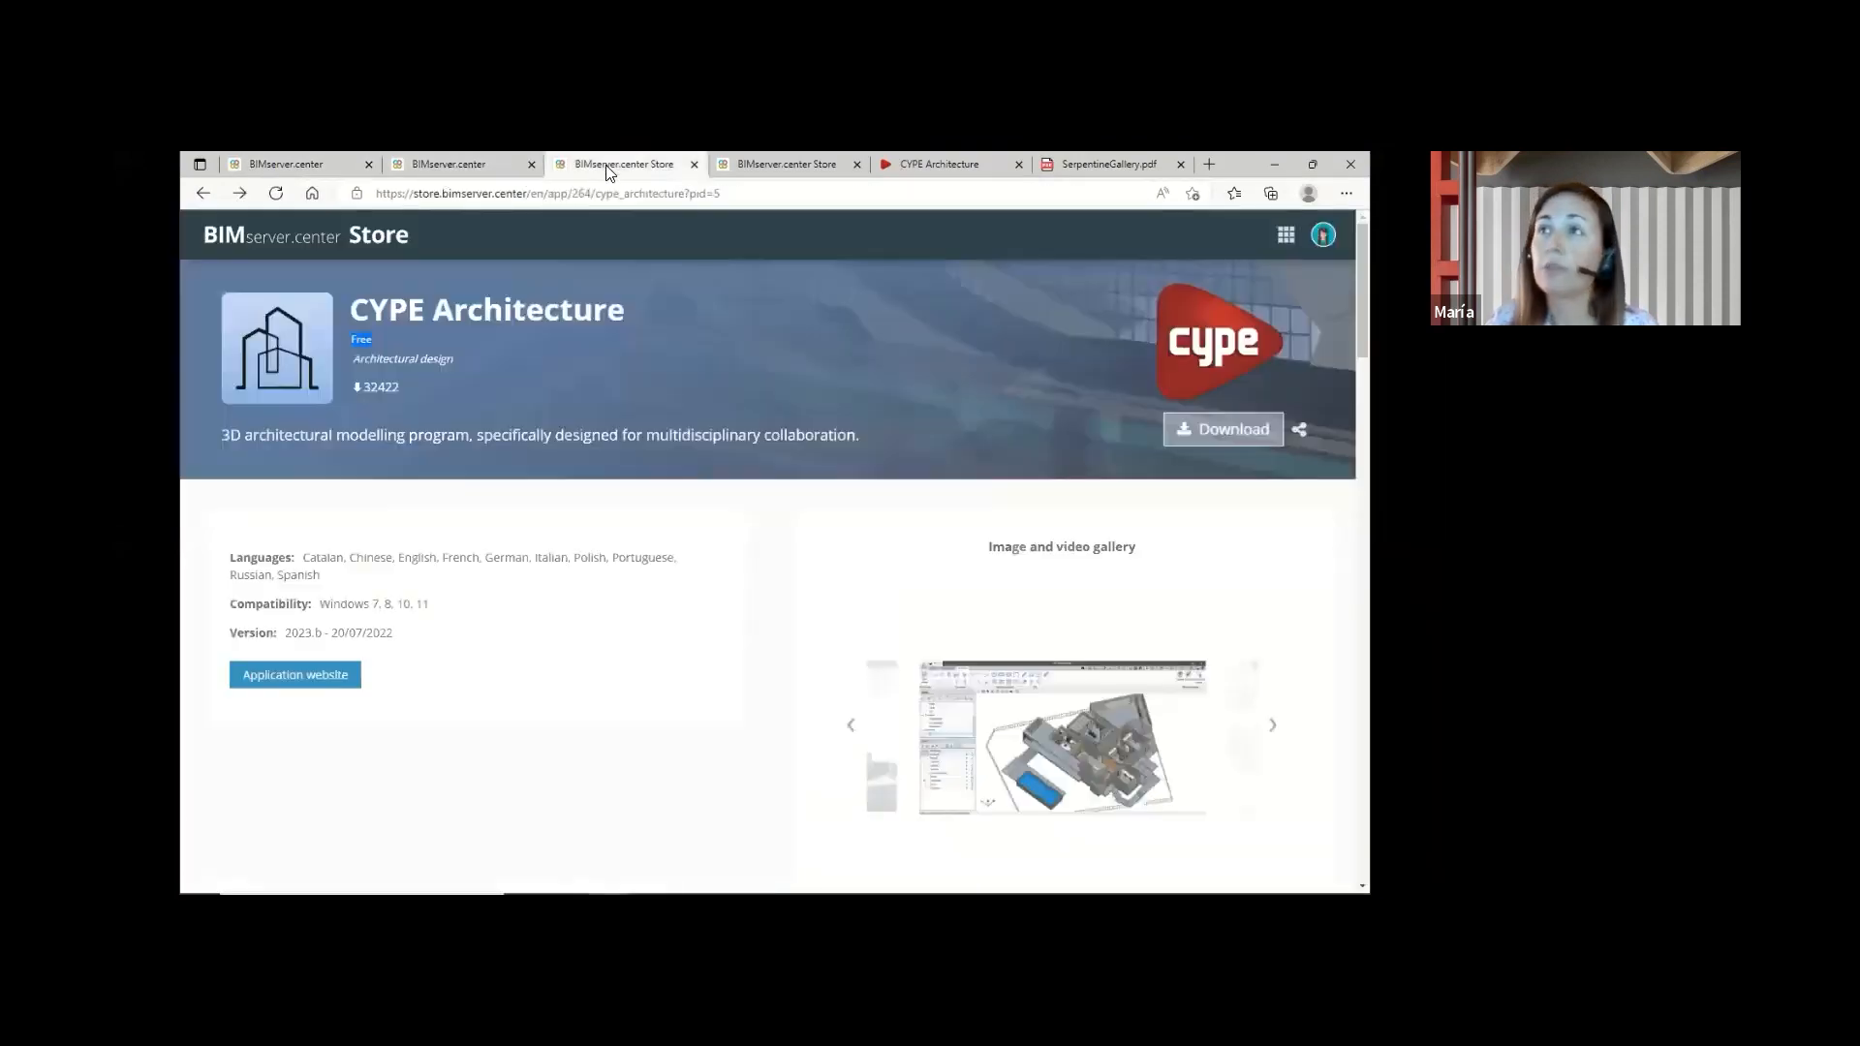
pyautogui.click(304, 169)
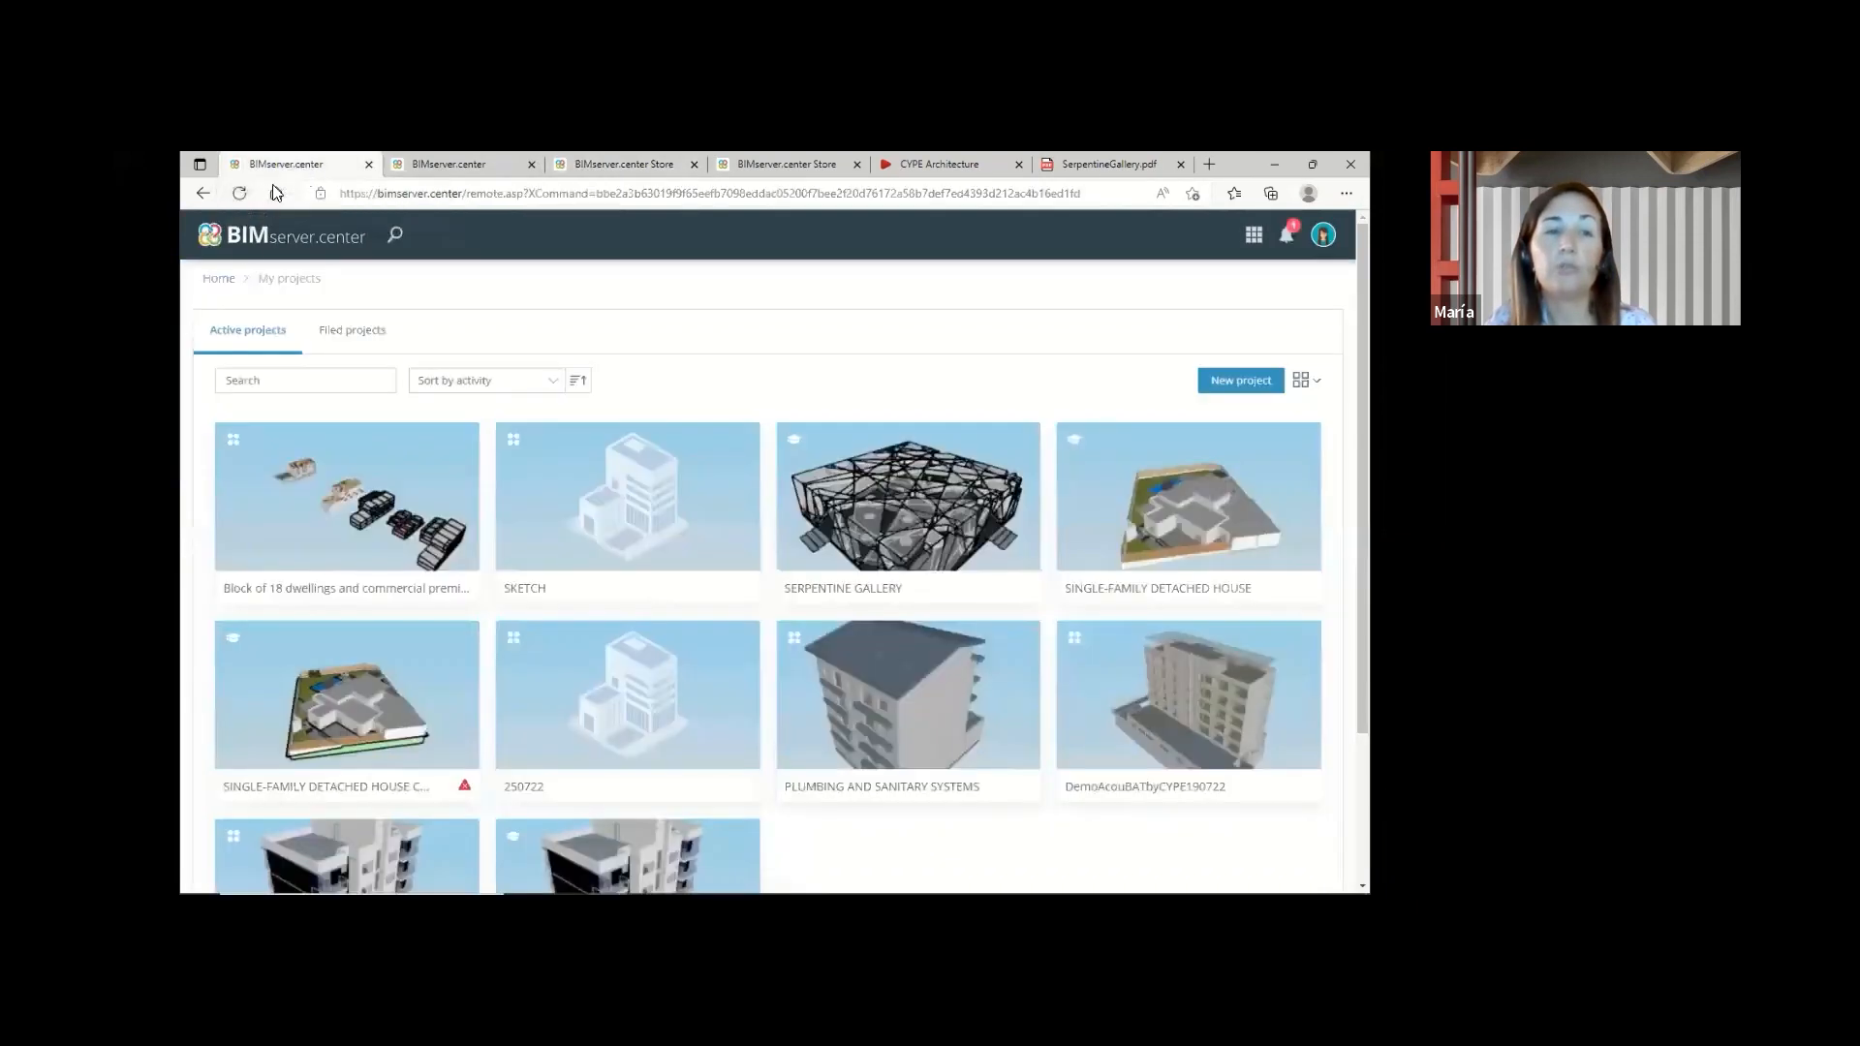
# - Go to the BIMserver.center home page and open the SINGLE-FAMILY DETACHED HOUSE project from My projects
pyautogui.click(219, 280)
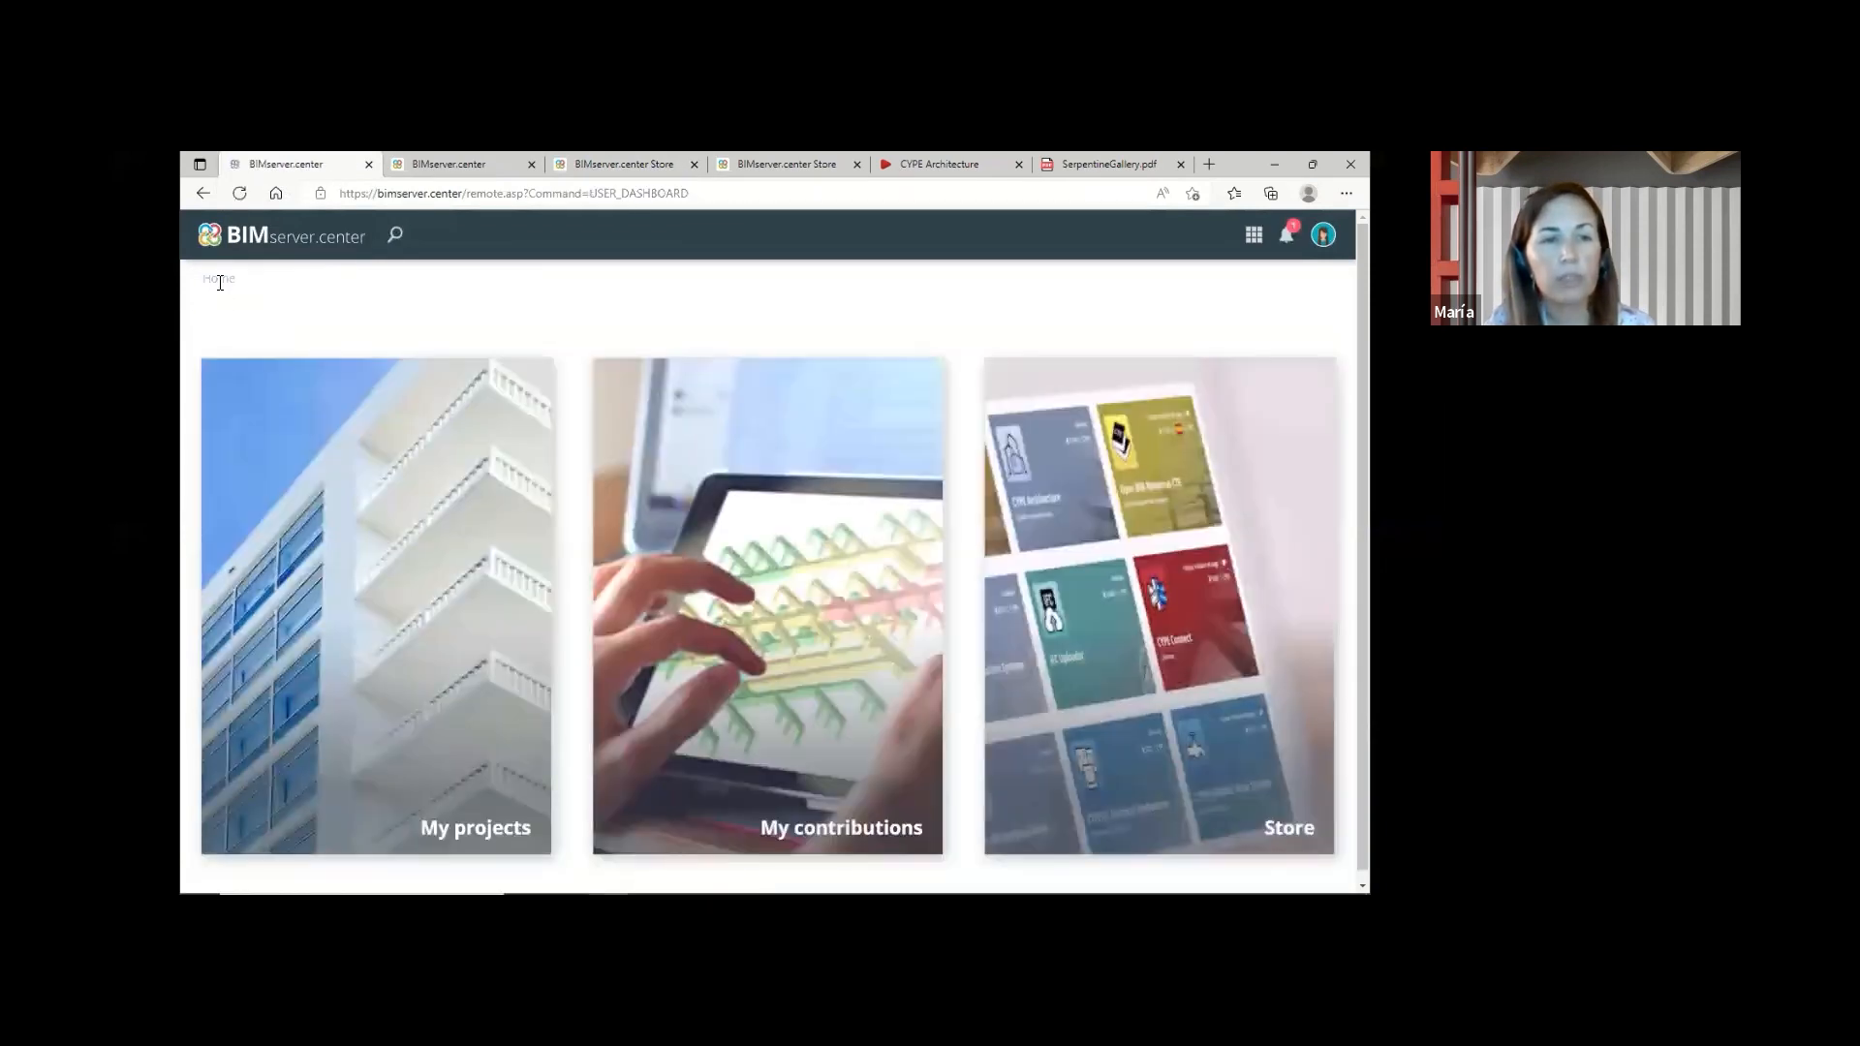
pyautogui.click(482, 585)
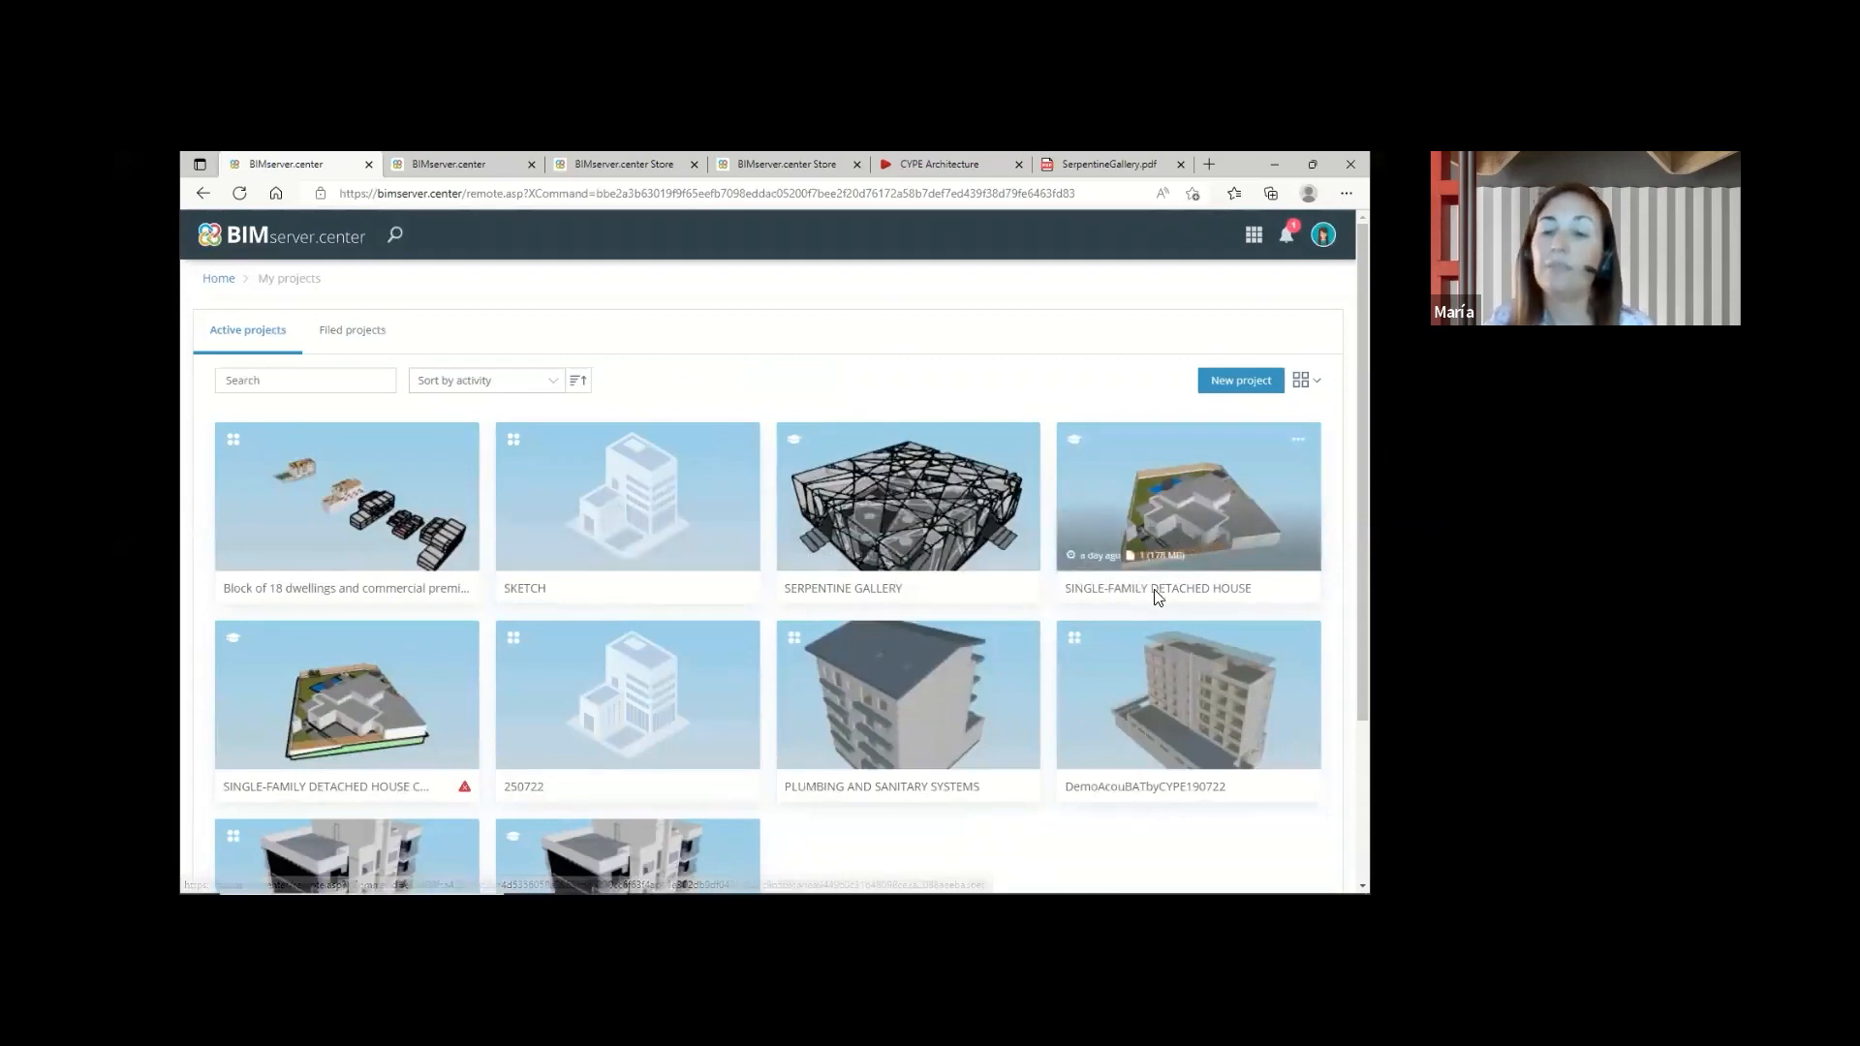
pyautogui.click(1222, 527)
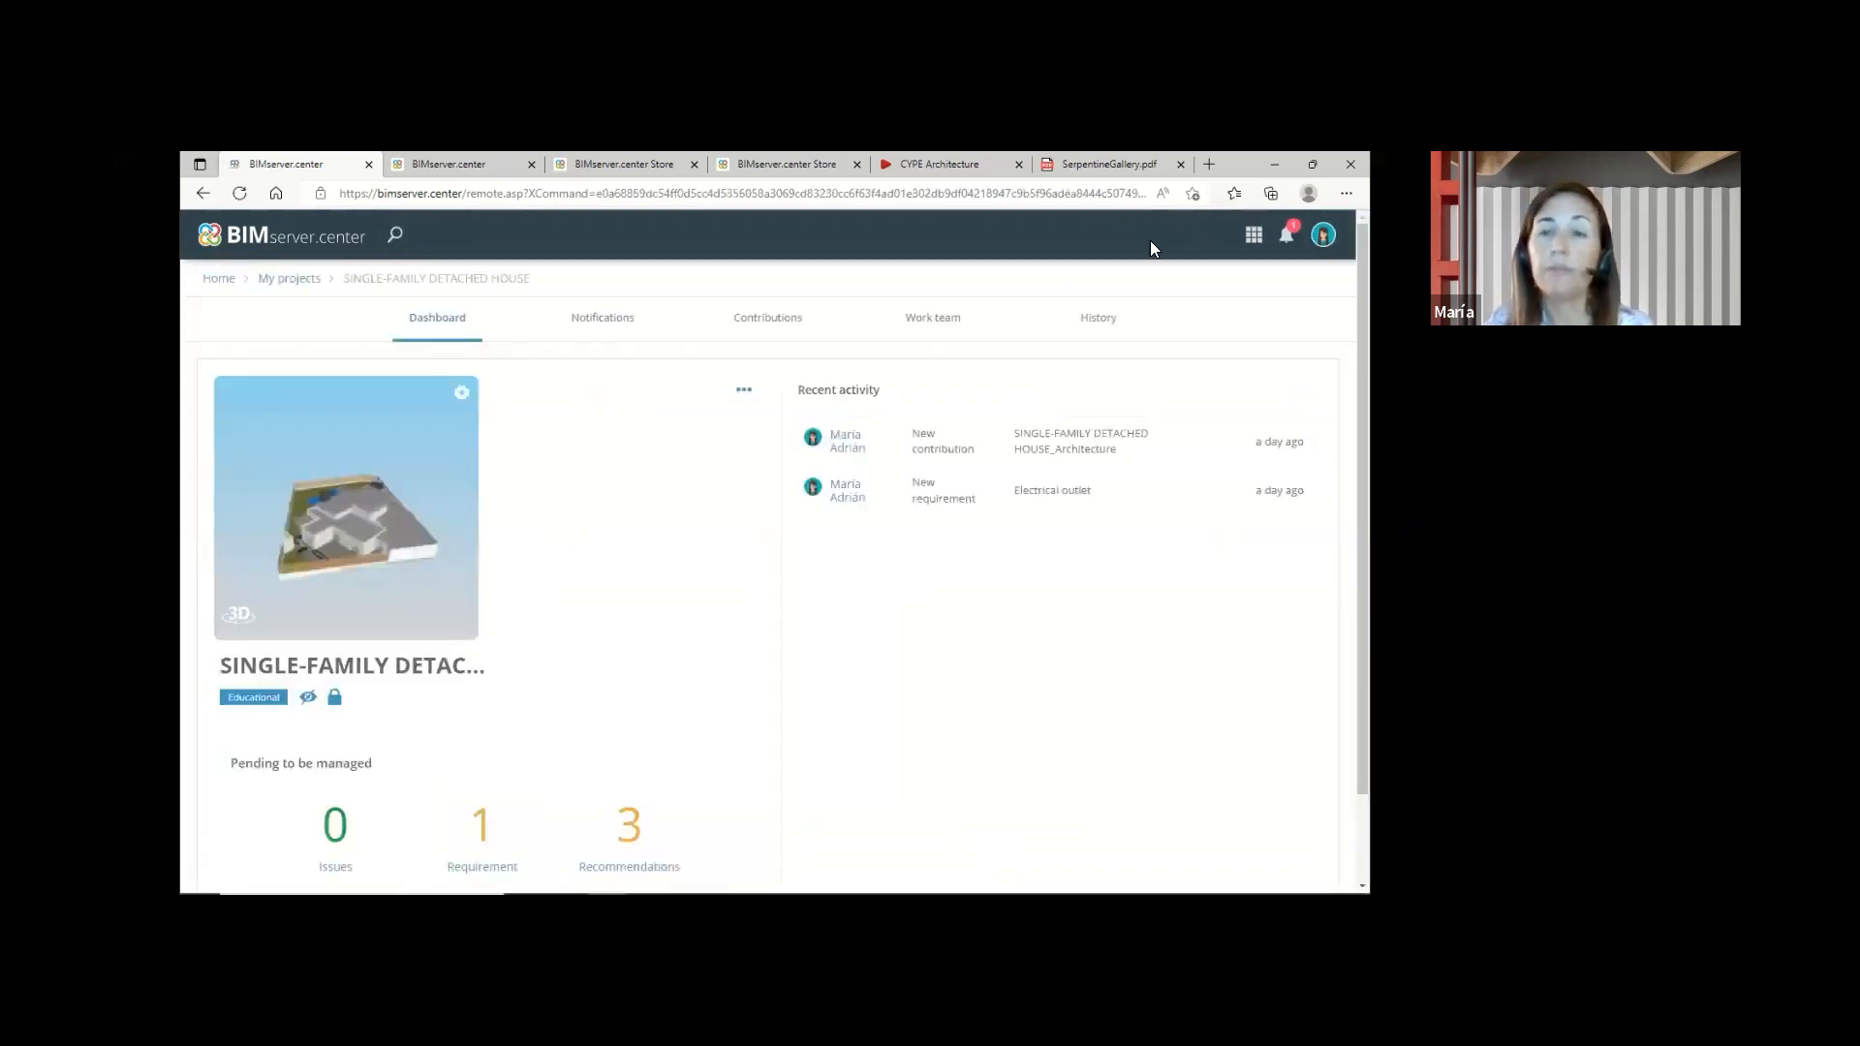
# - Switch to the Single-family detached house model in CYPE Architecture and show its BIMserver.center options
pyautogui.click(1276, 165)
pyautogui.moveTo(680, 870)
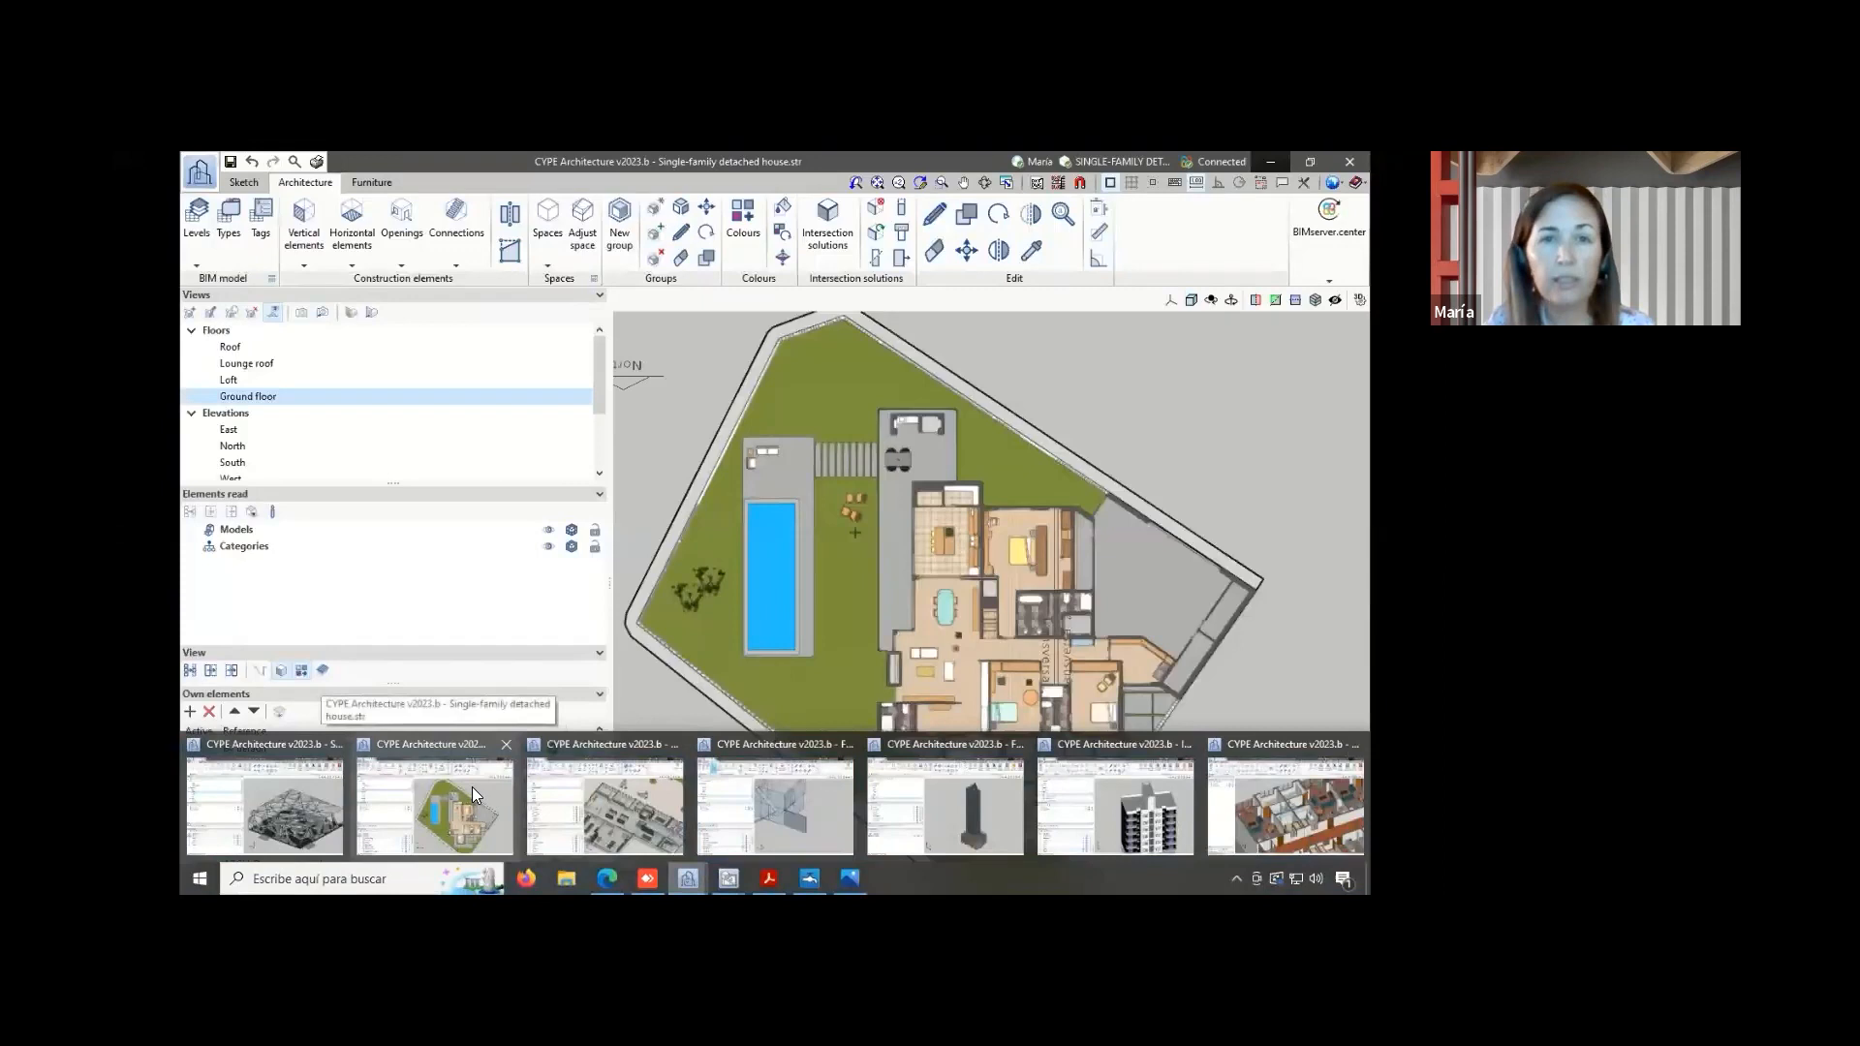
pyautogui.click(472, 787)
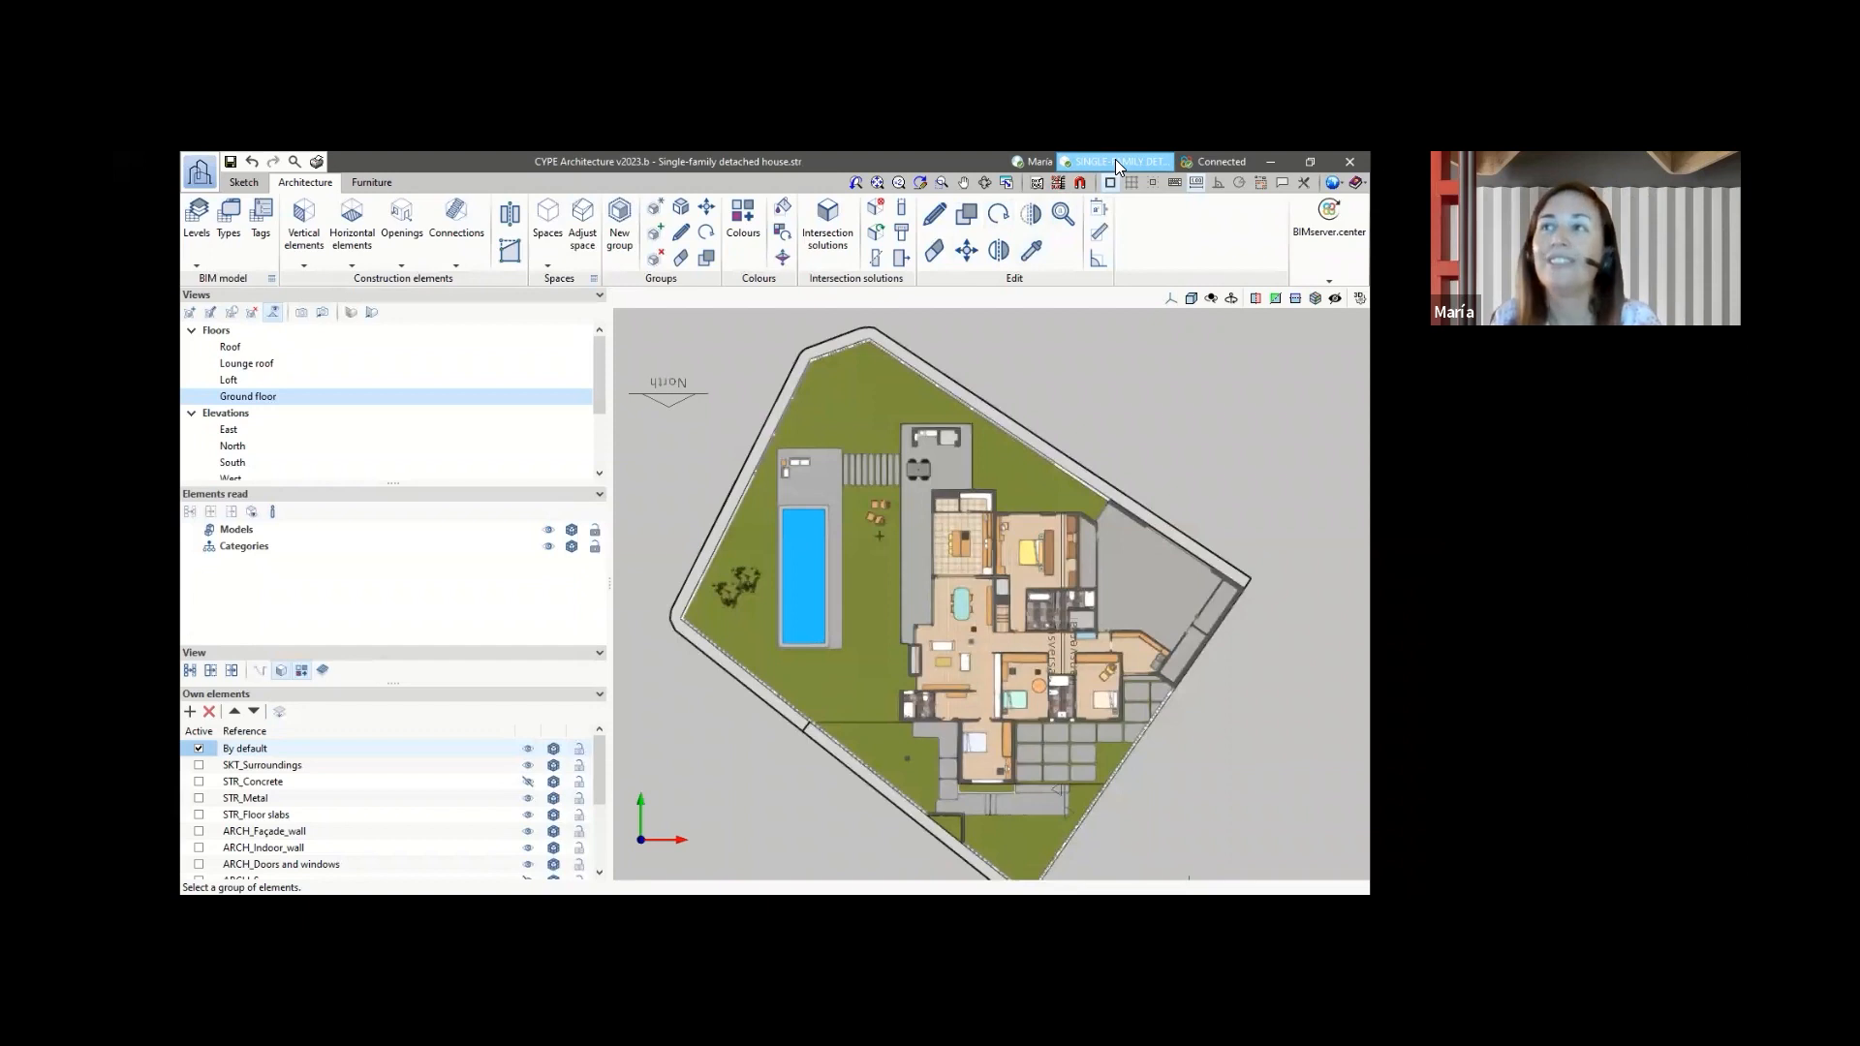
pyautogui.click(1321, 225)
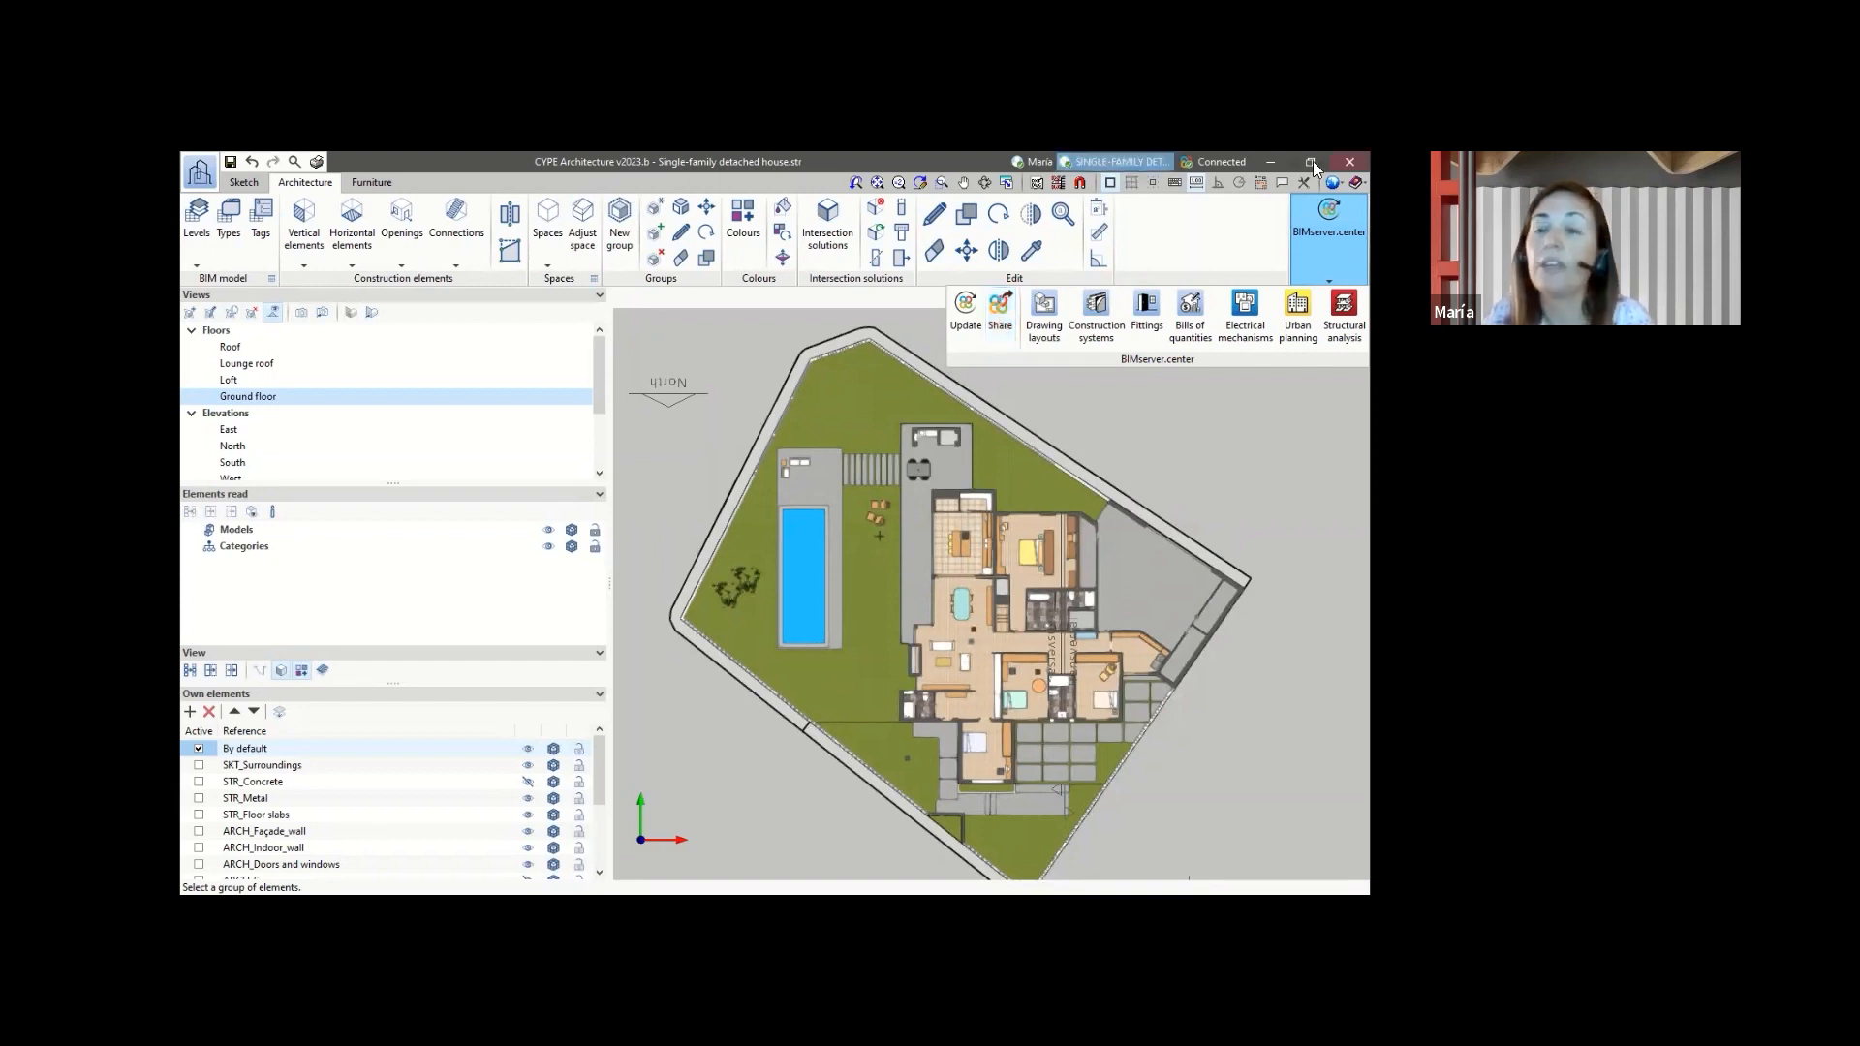
# - Switch to the browser and view the contributions of the SINGLE-FAMILY DETACHED HOUSE project
pyautogui.click(1272, 163)
pyautogui.click(601, 866)
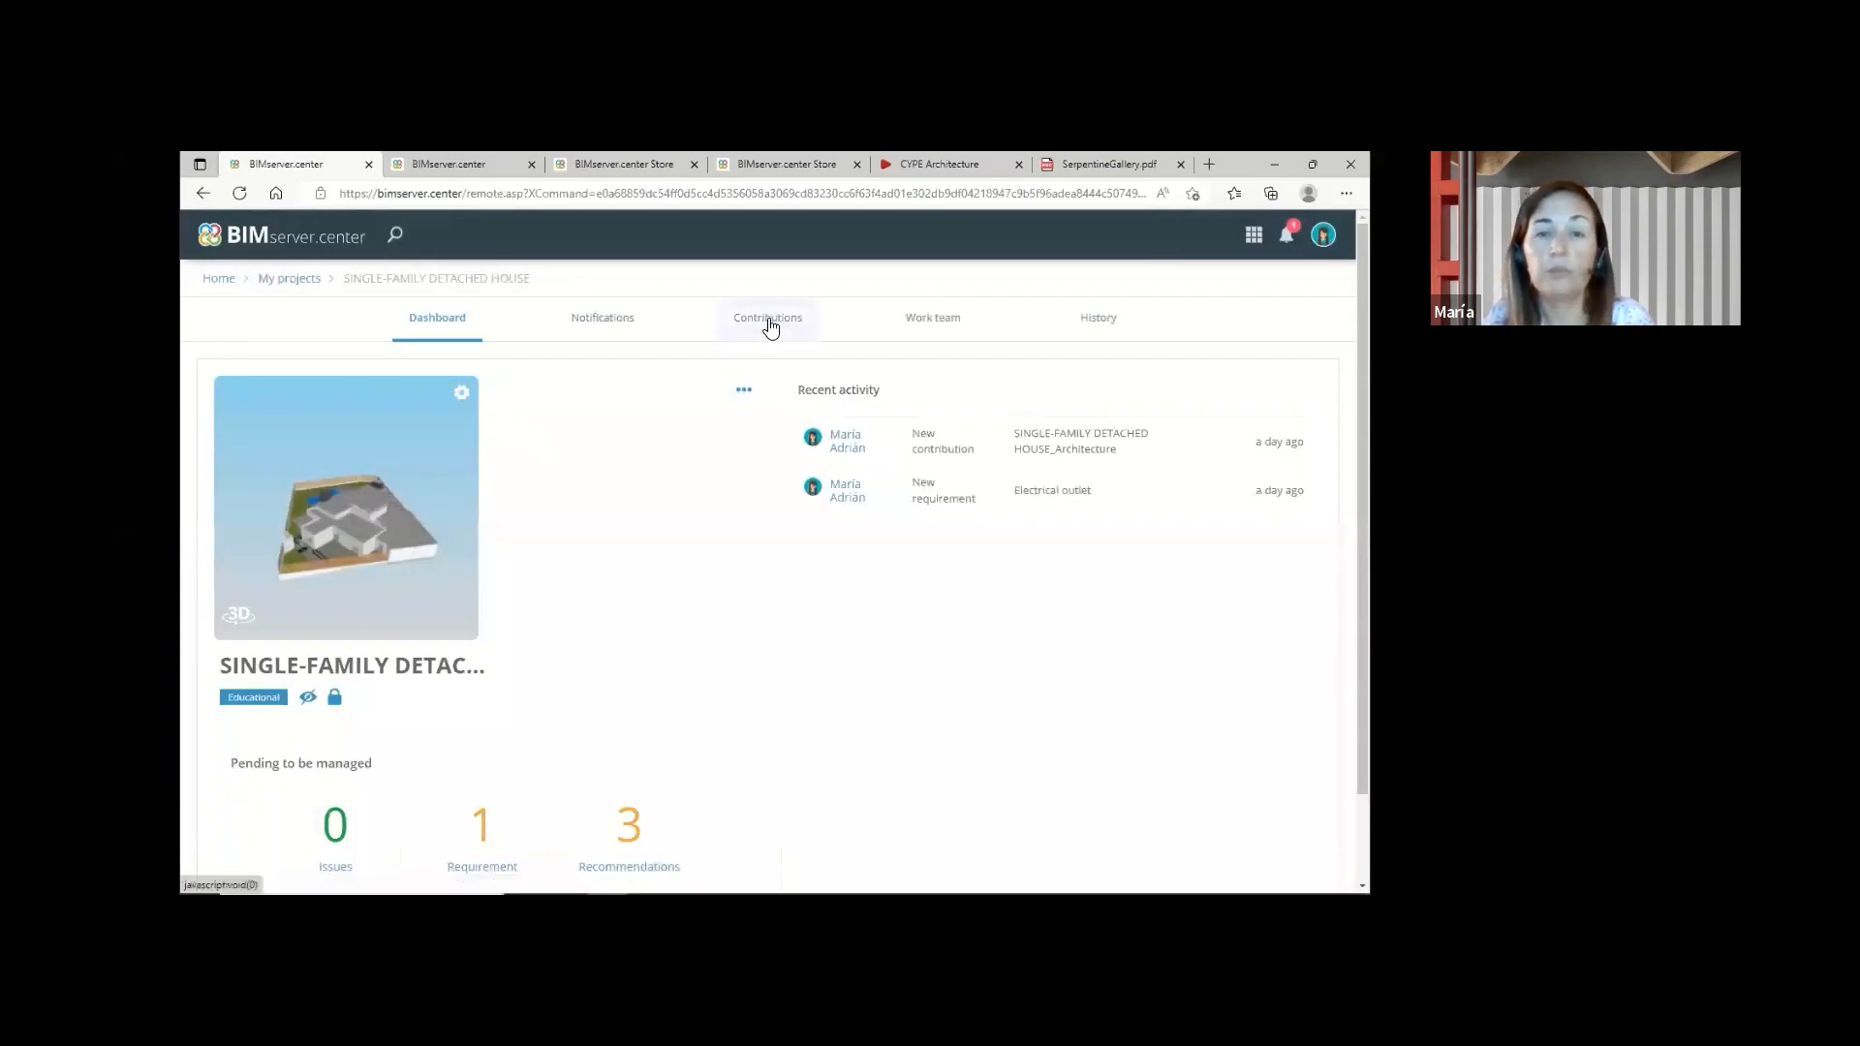
pyautogui.click(769, 324)
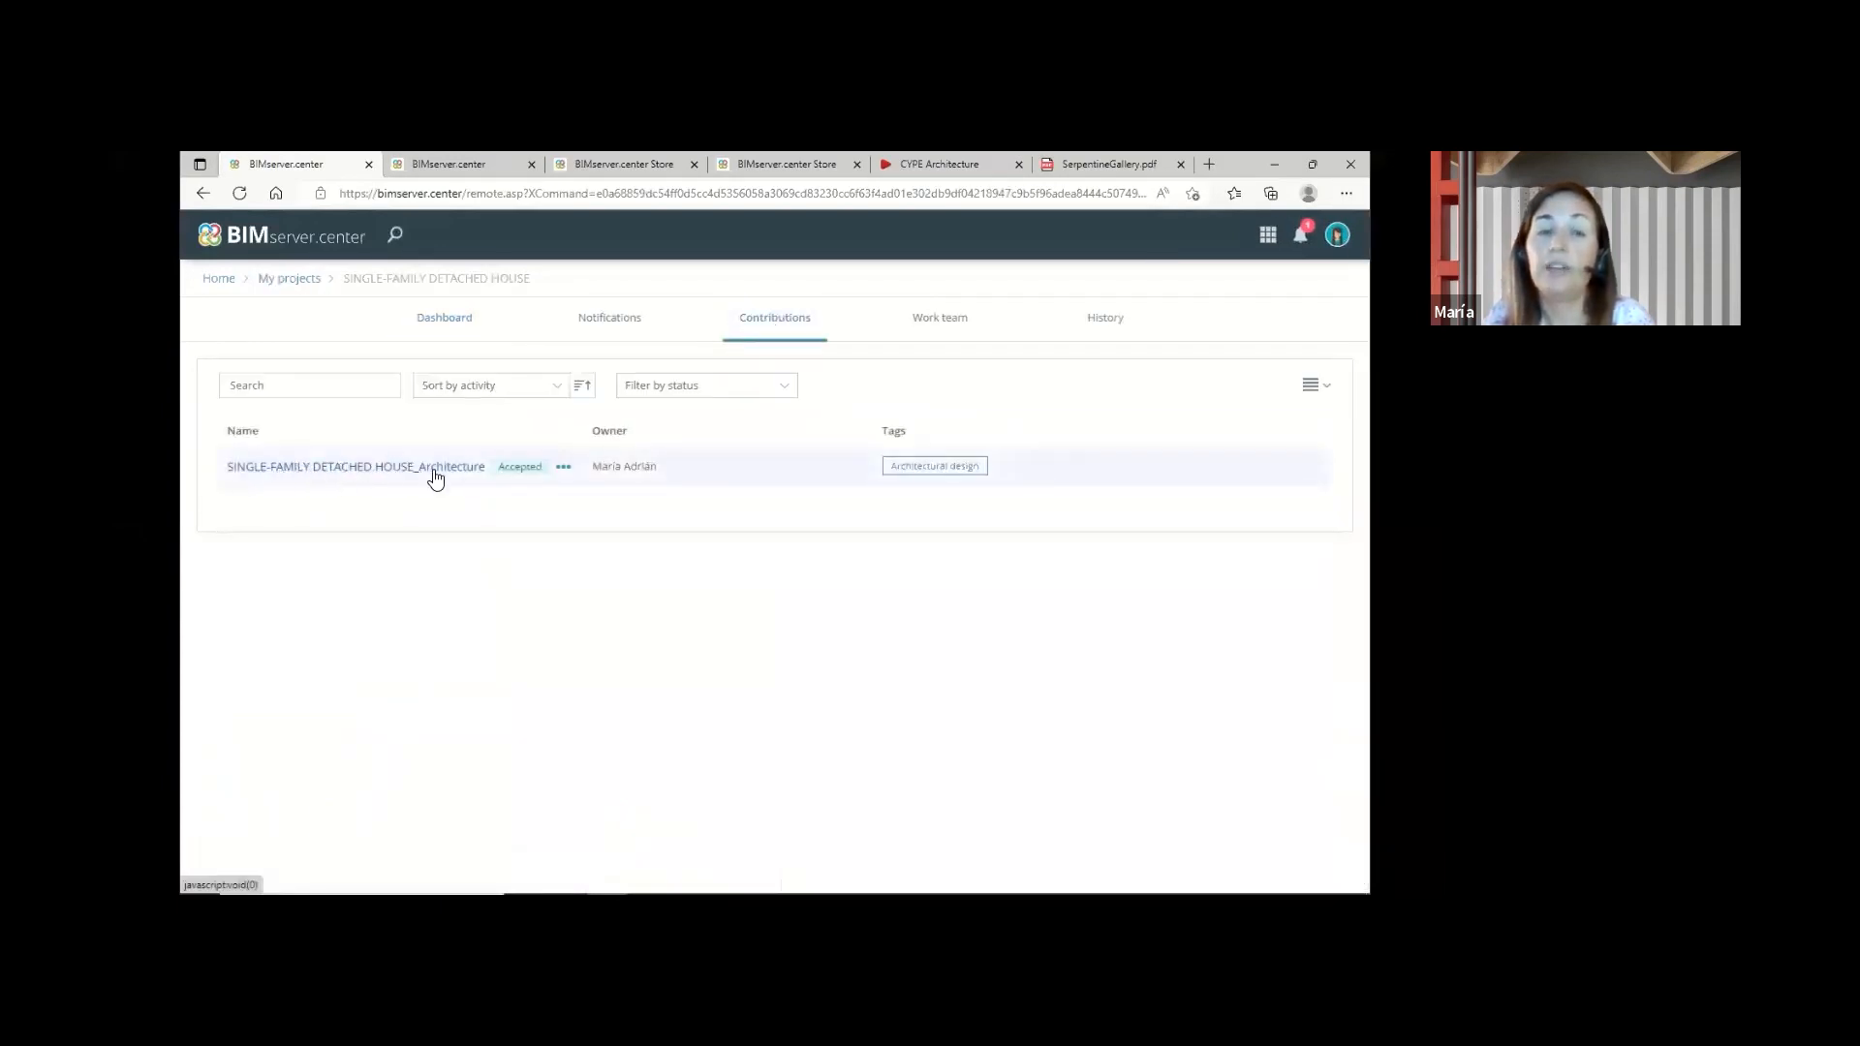
# - Switch to the house model in CYPE Architecture, view the settings for sharing it to BIMserver.center, and cancel without sharing
pyautogui.click(1275, 165)
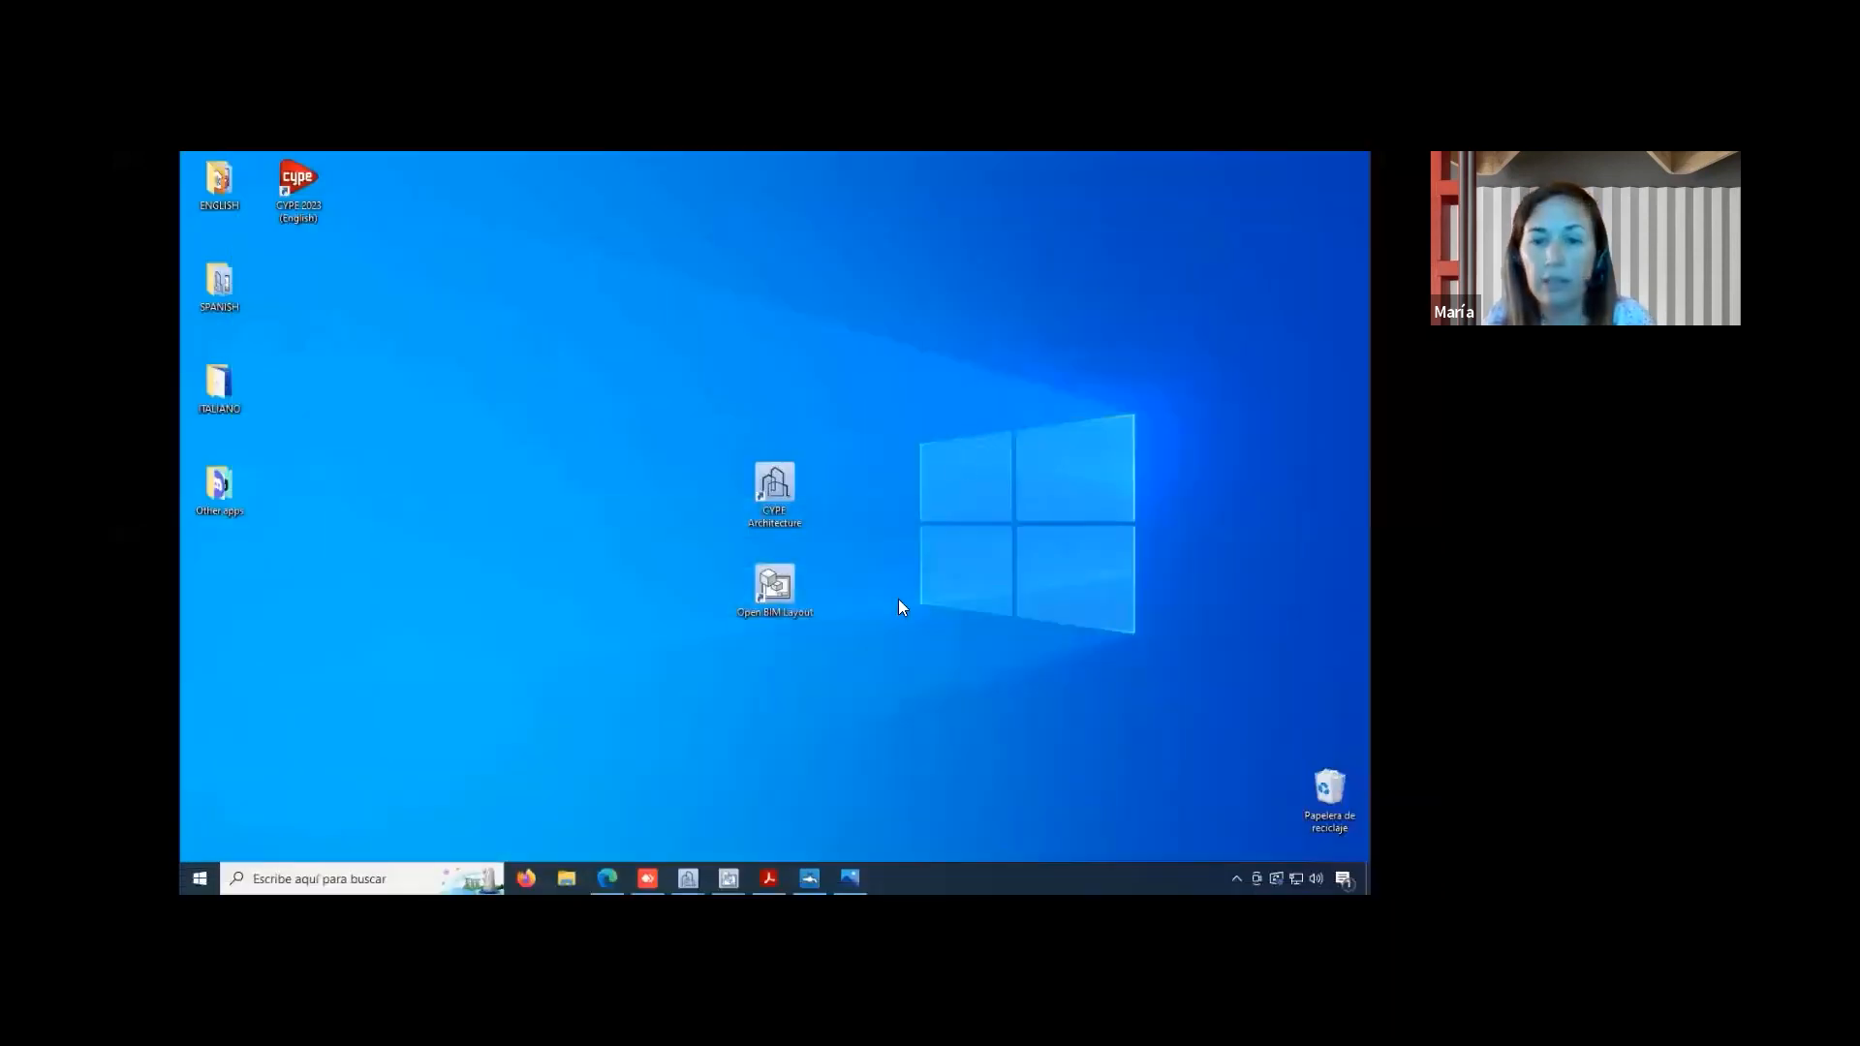
pyautogui.moveTo(690, 874)
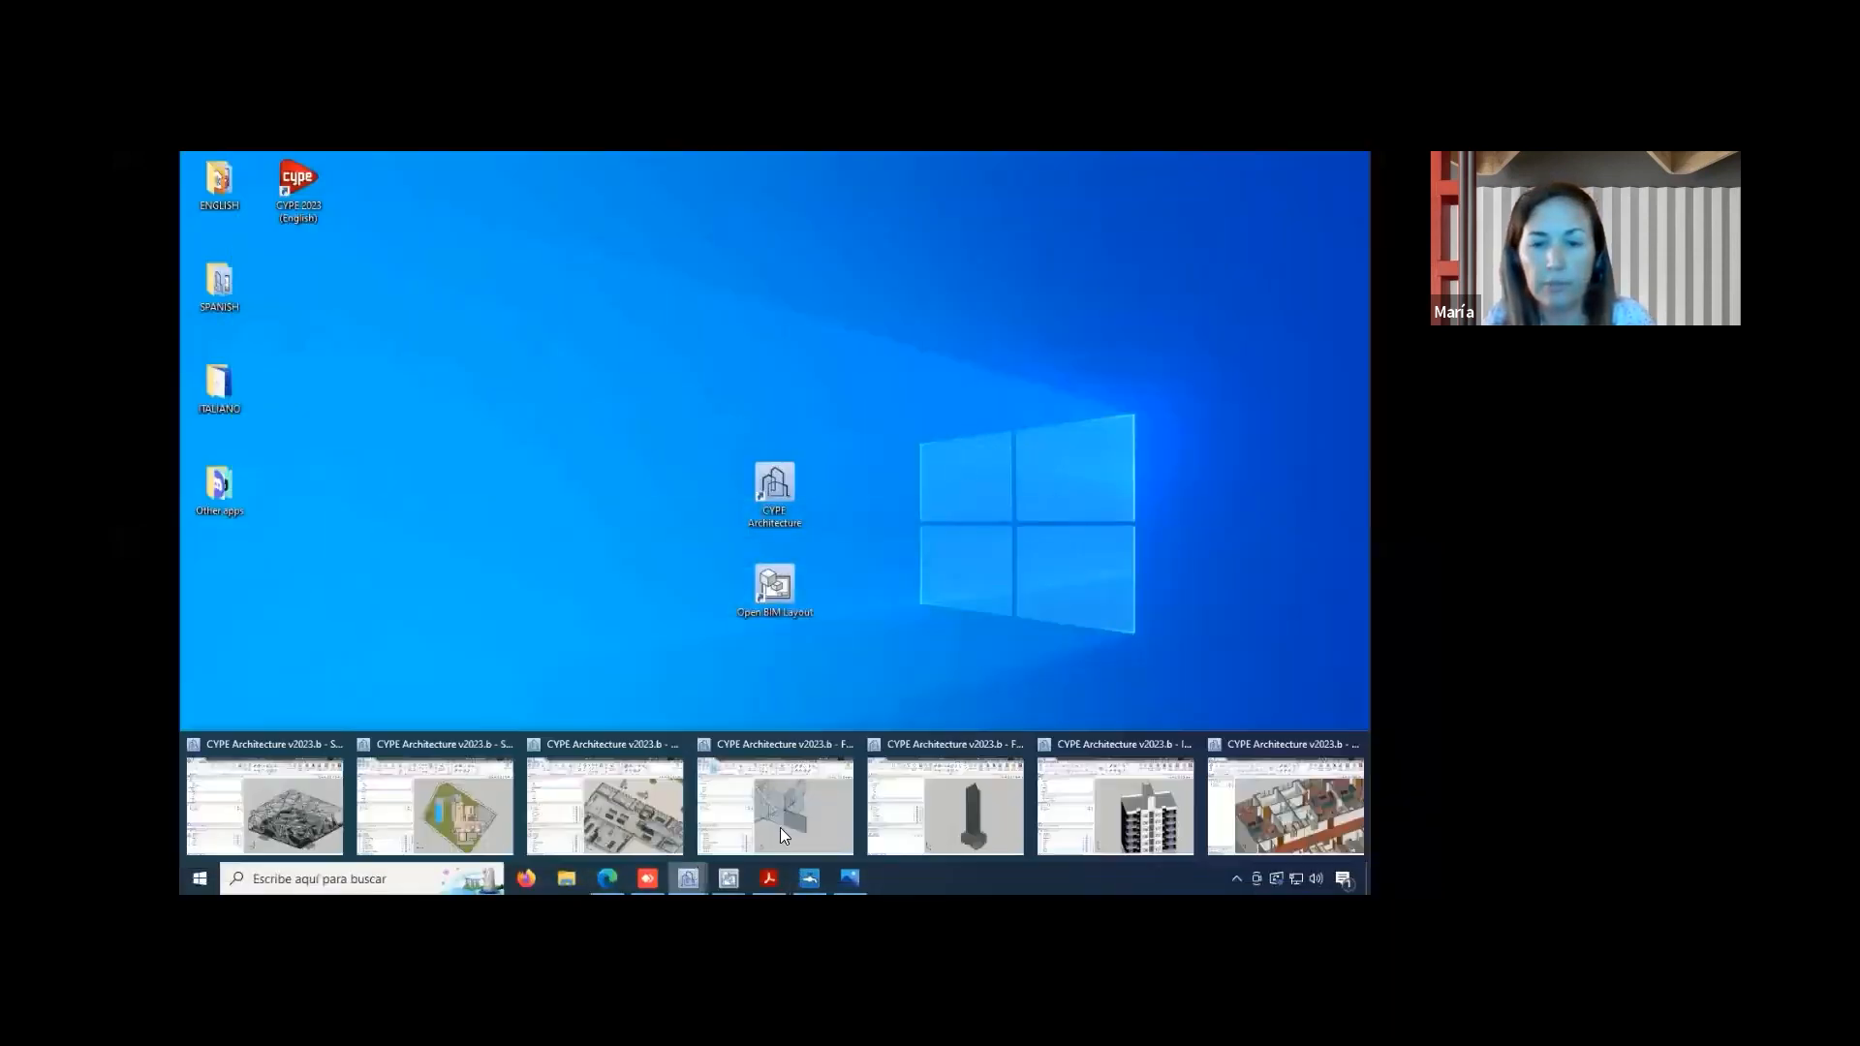
pyautogui.click(474, 788)
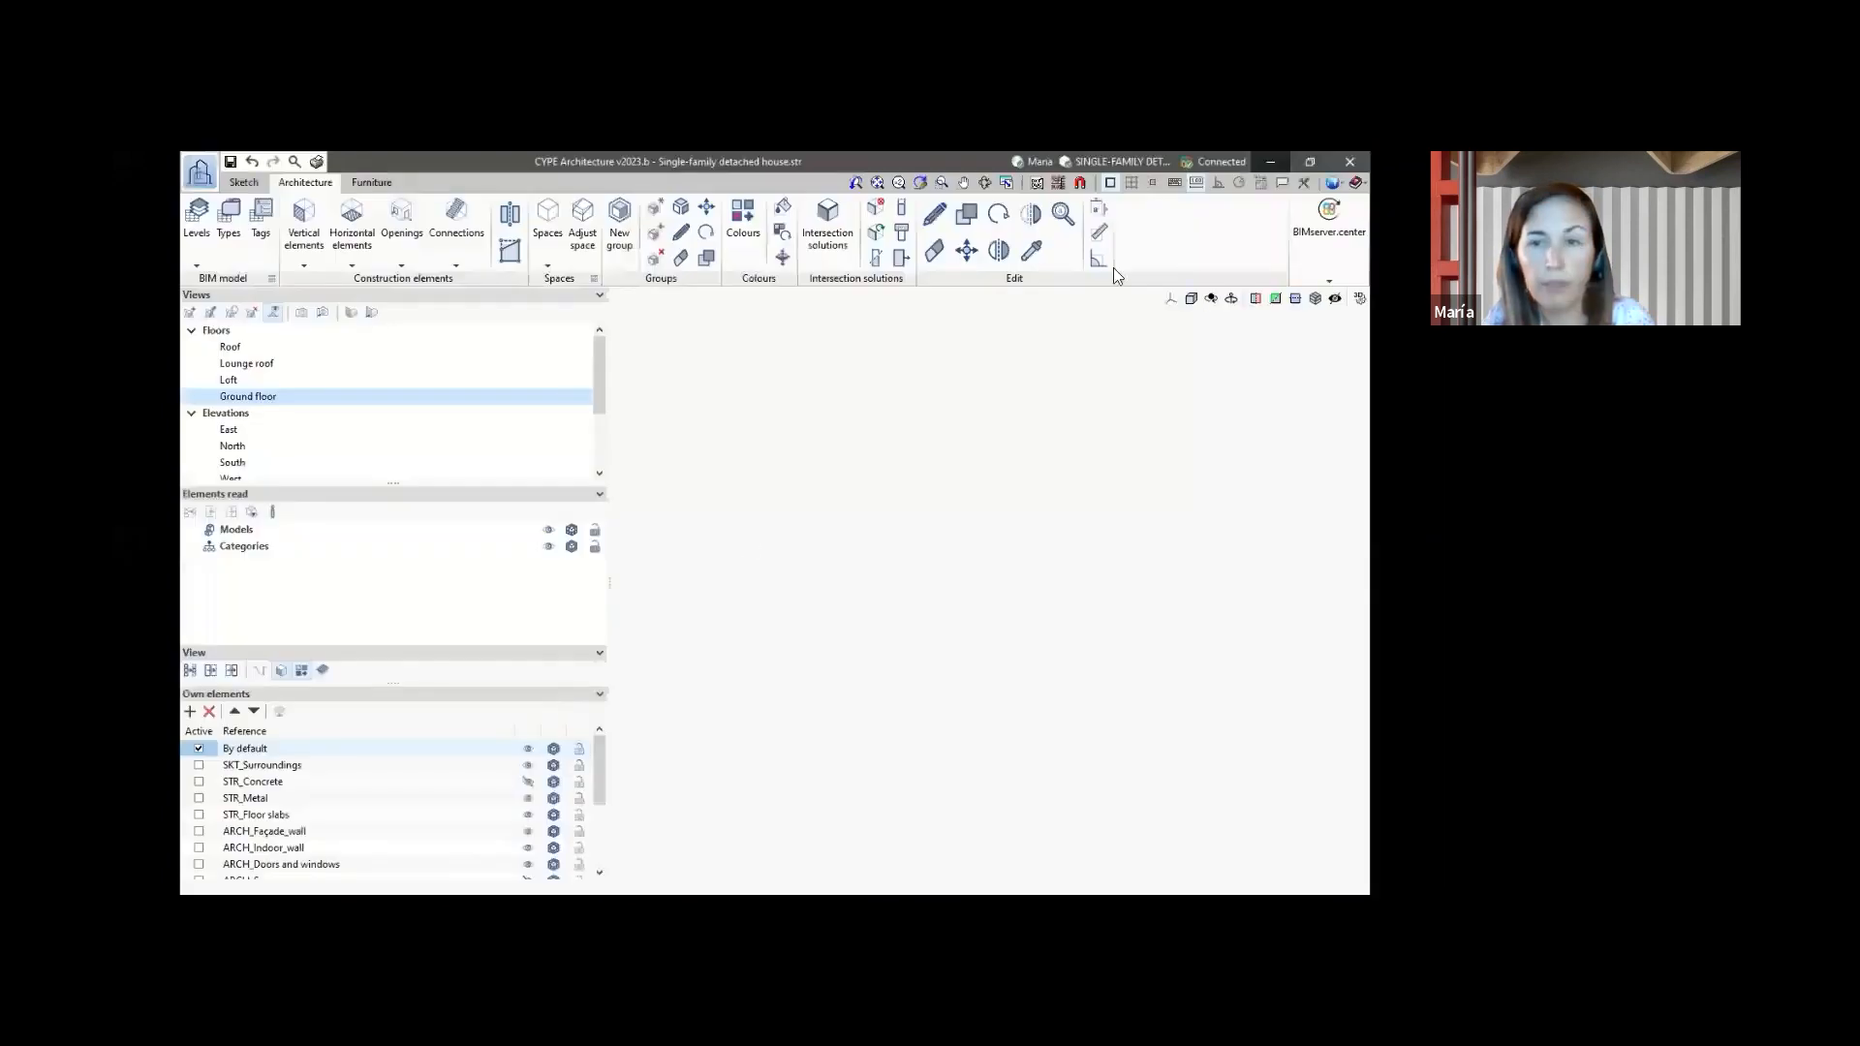
pyautogui.click(1340, 250)
pyautogui.click(998, 311)
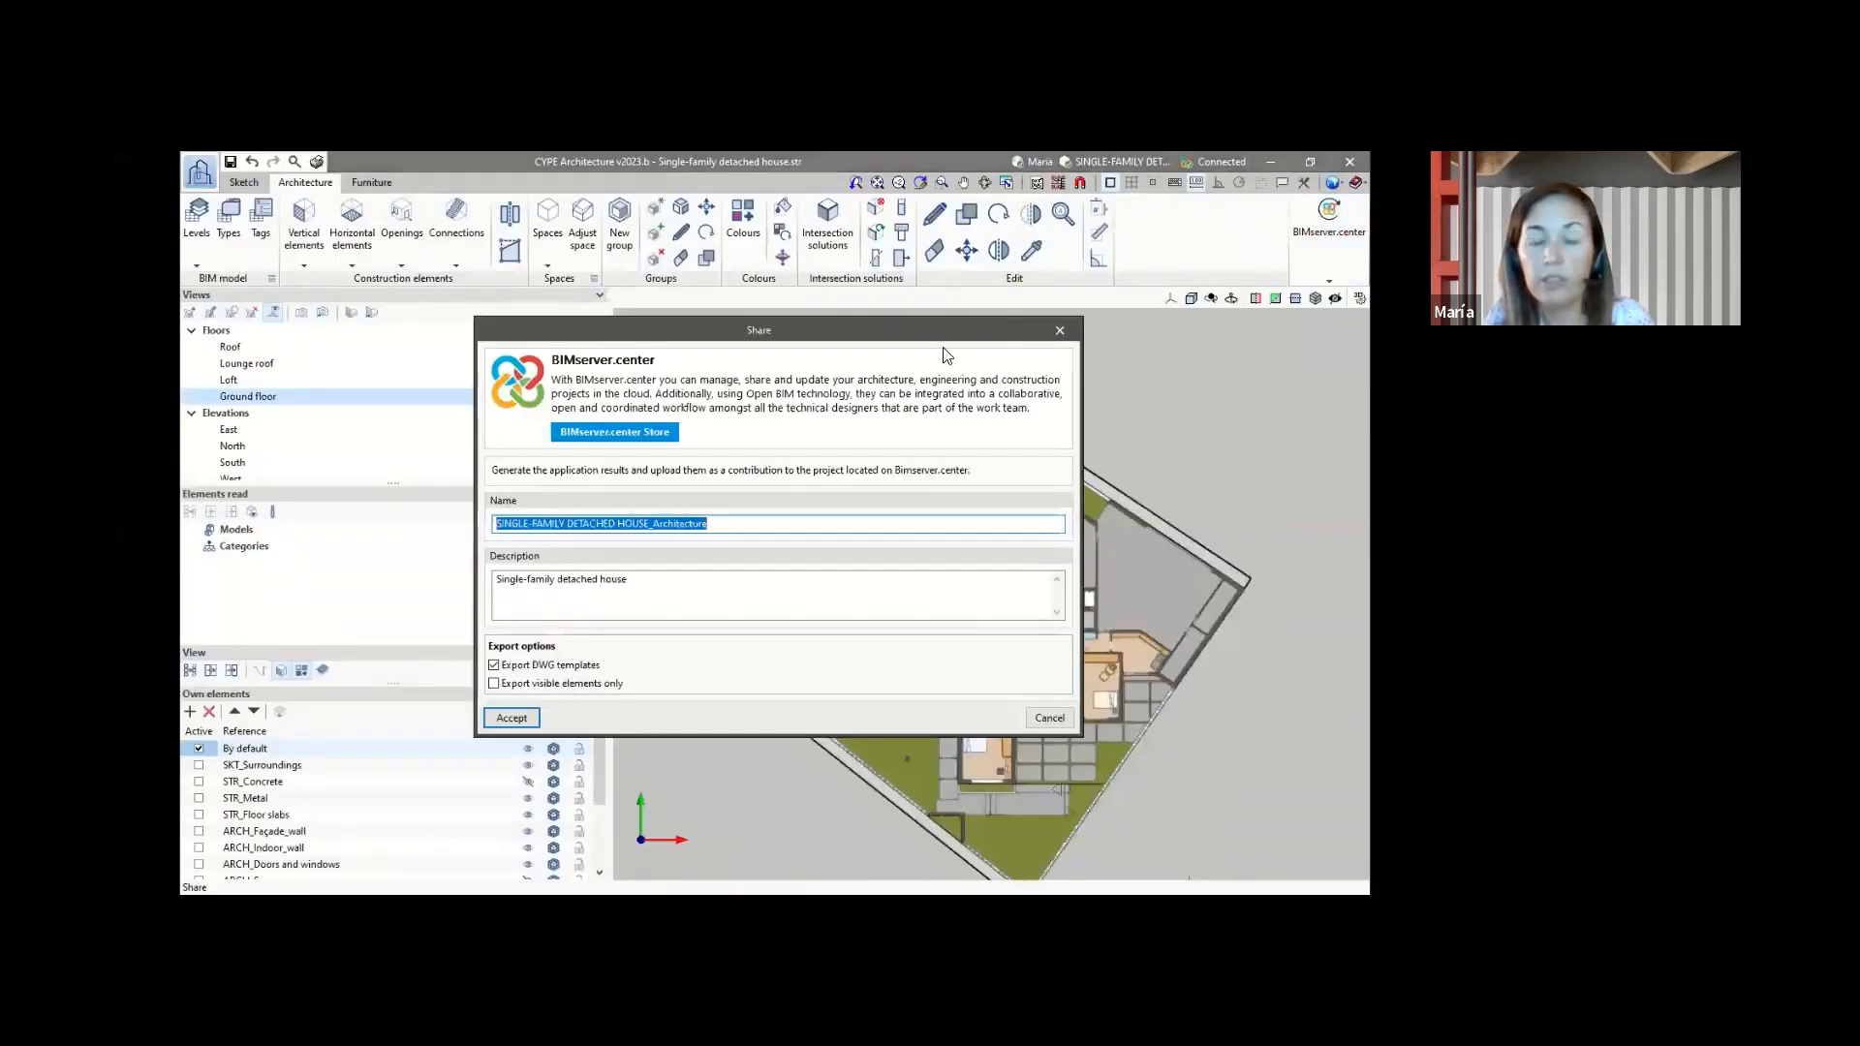
pyautogui.click(1034, 720)
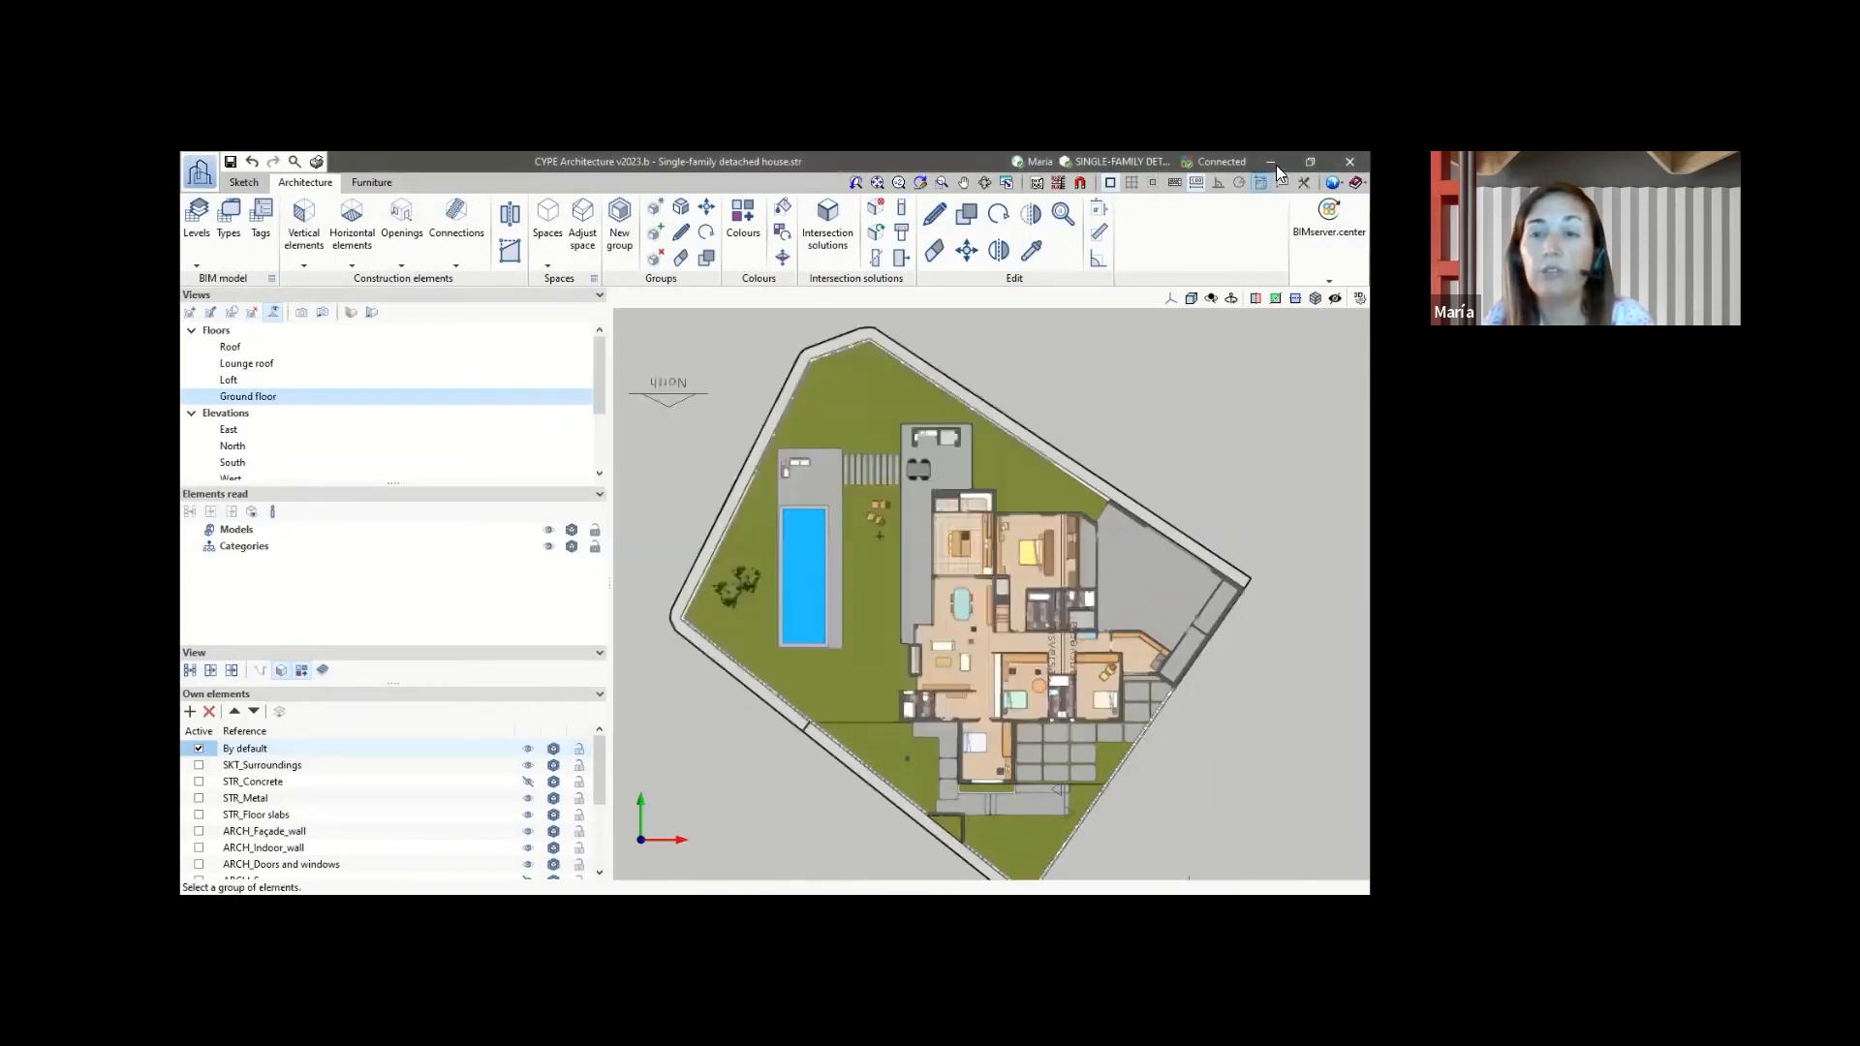
# - Switch to the browser and examine the files included in the SINGLE-FAMILY DETACHED HOUSE_Architecture contribution
pyautogui.click(1275, 164)
pyautogui.click(608, 878)
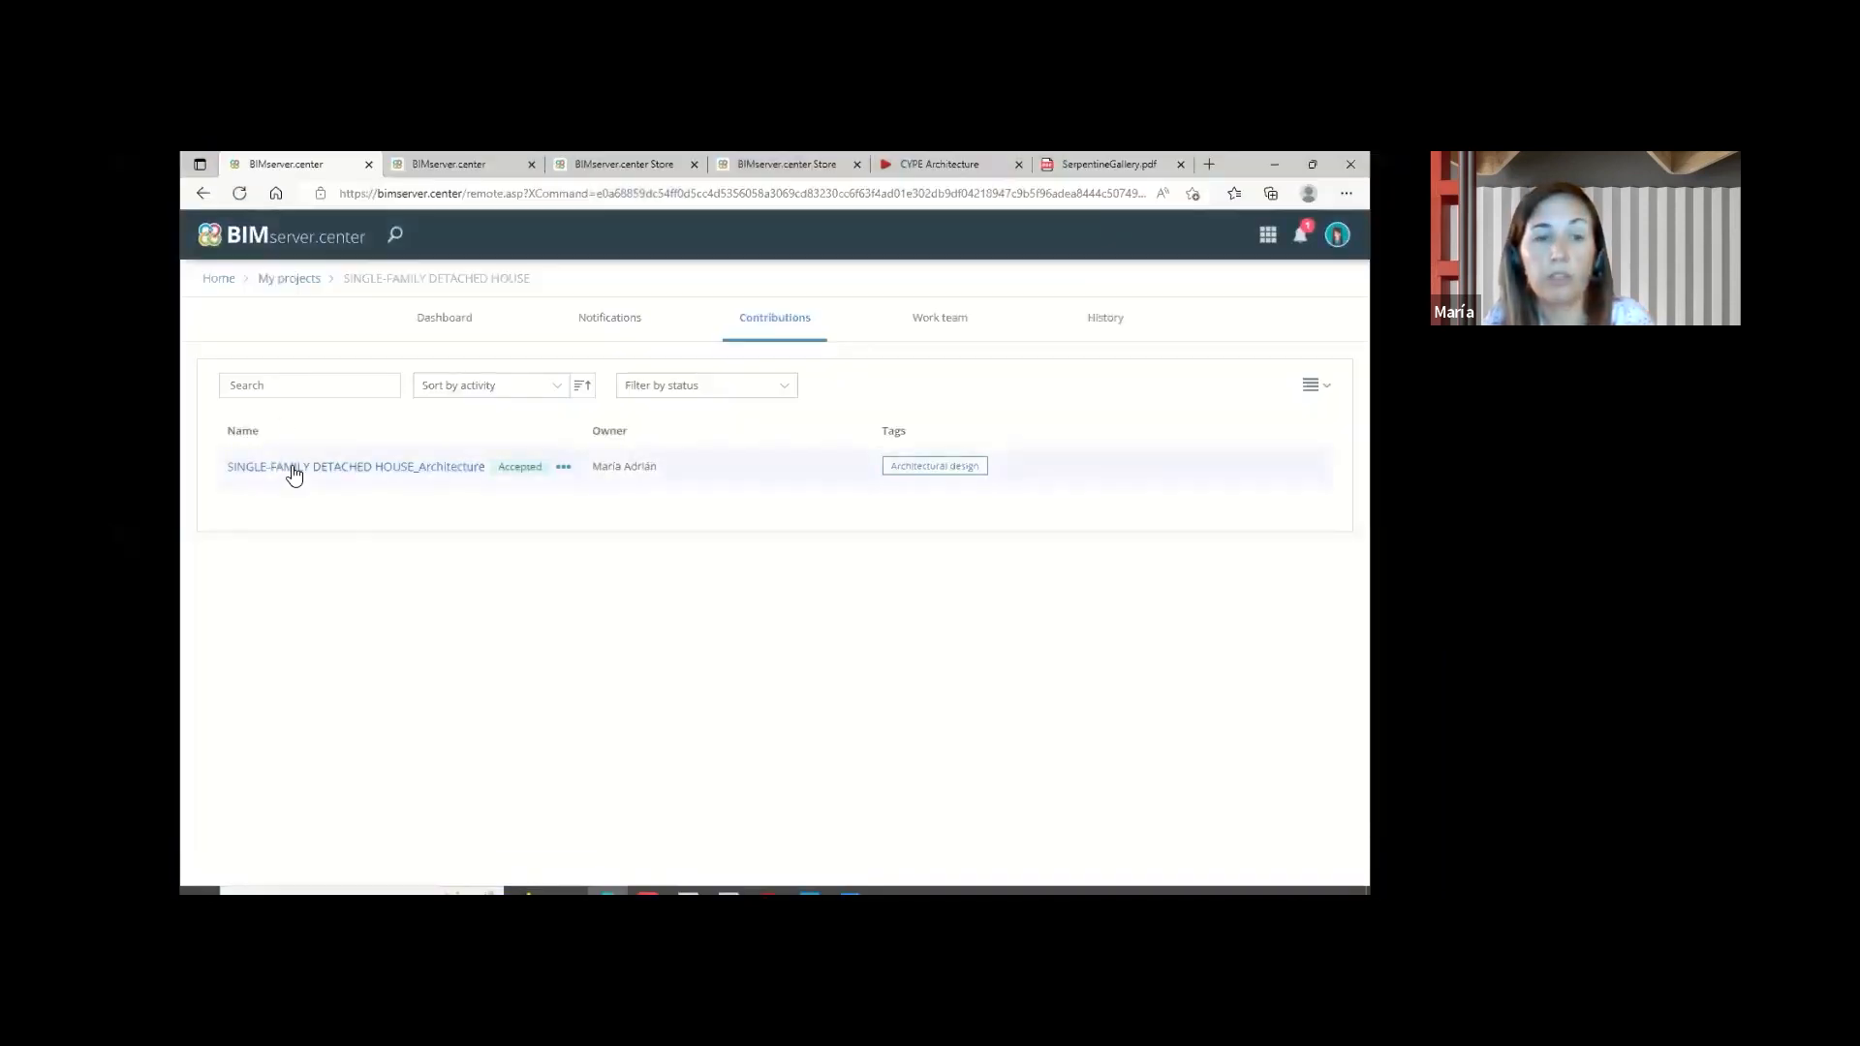
pyautogui.click(294, 473)
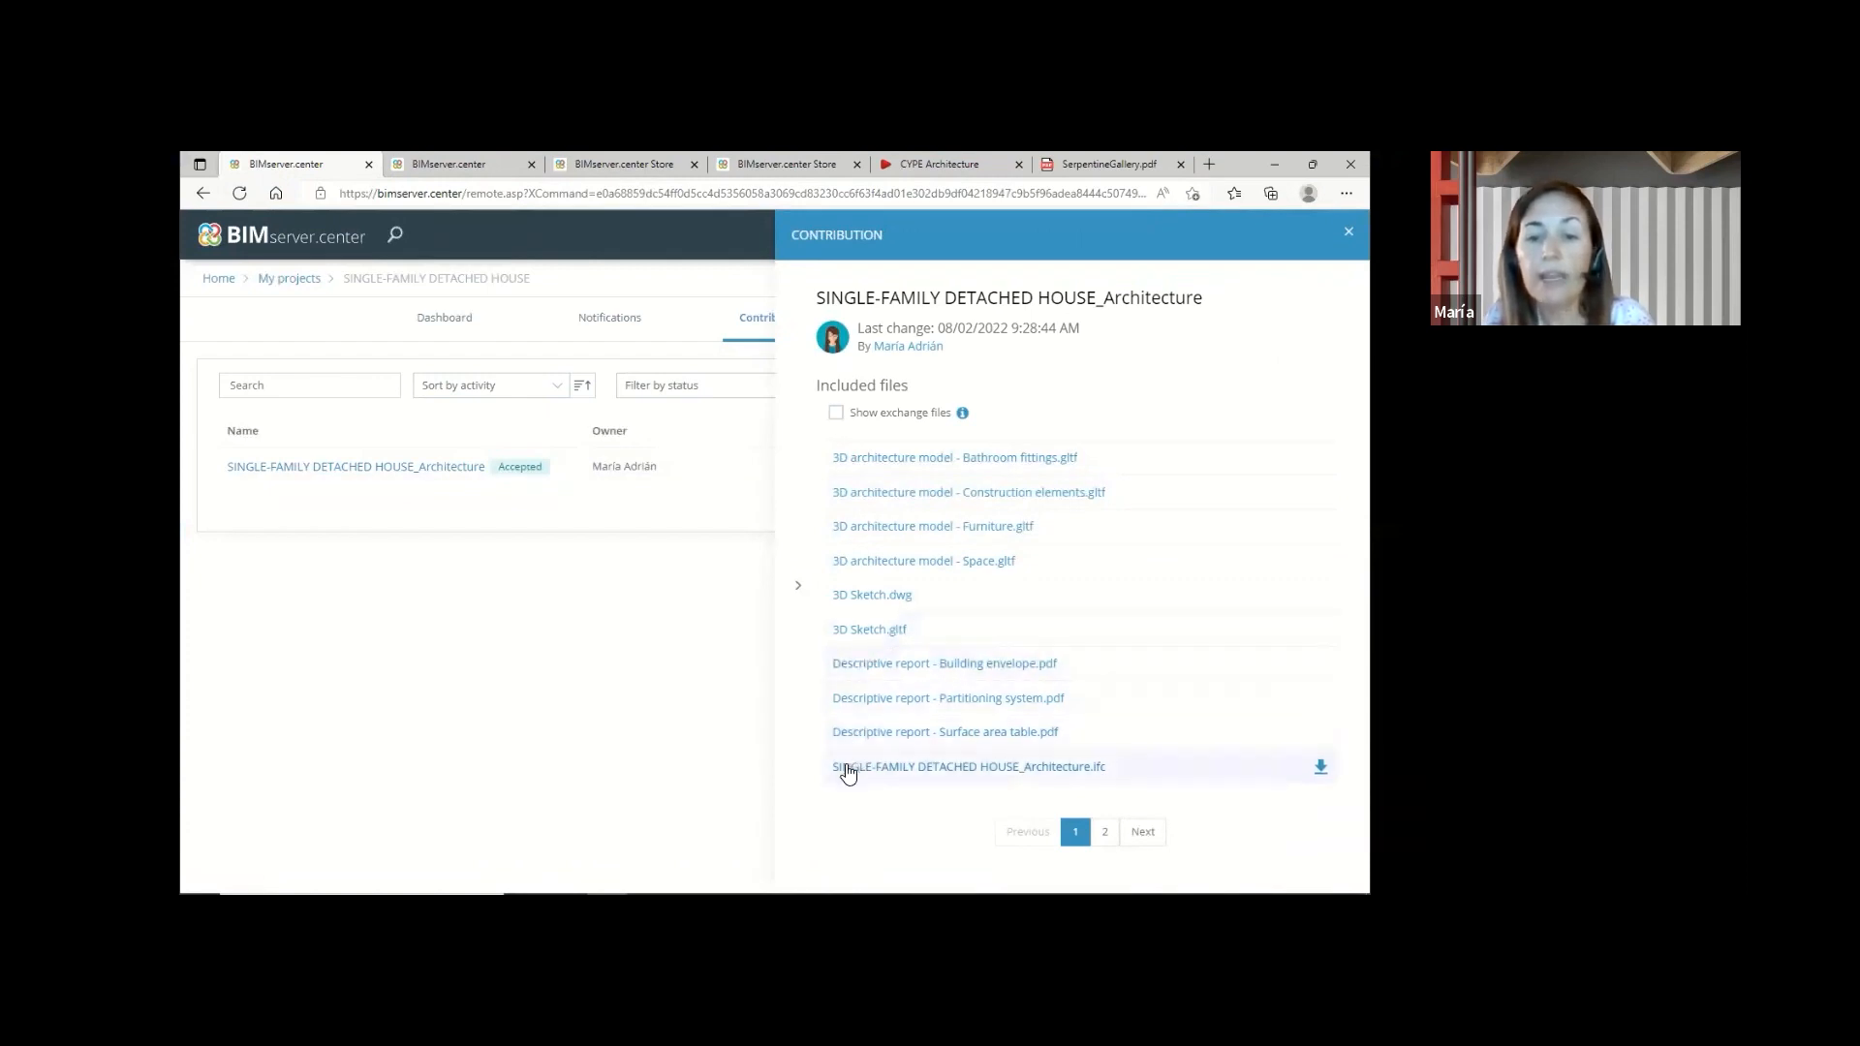
pyautogui.click(482, 577)
# - Try to view the project's 3D model from its dashboard, and check the project's work team
pyautogui.click(422, 322)
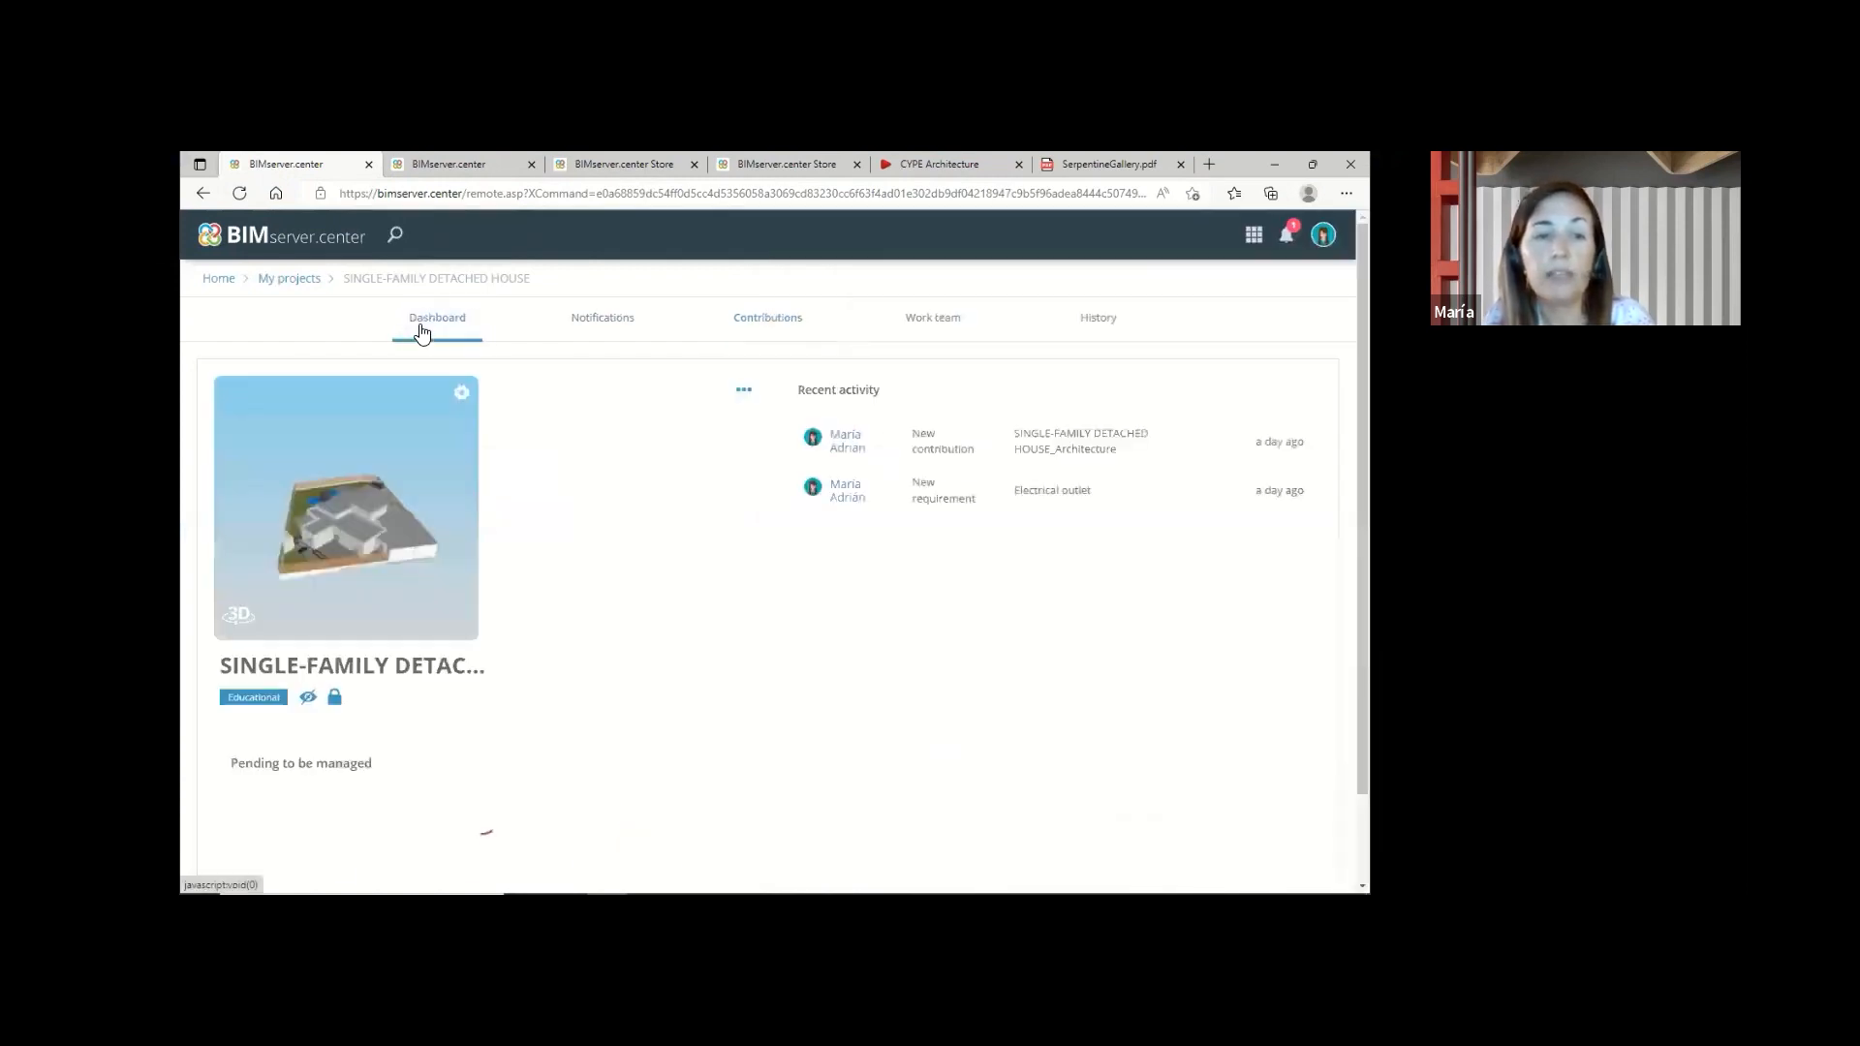
pyautogui.click(388, 457)
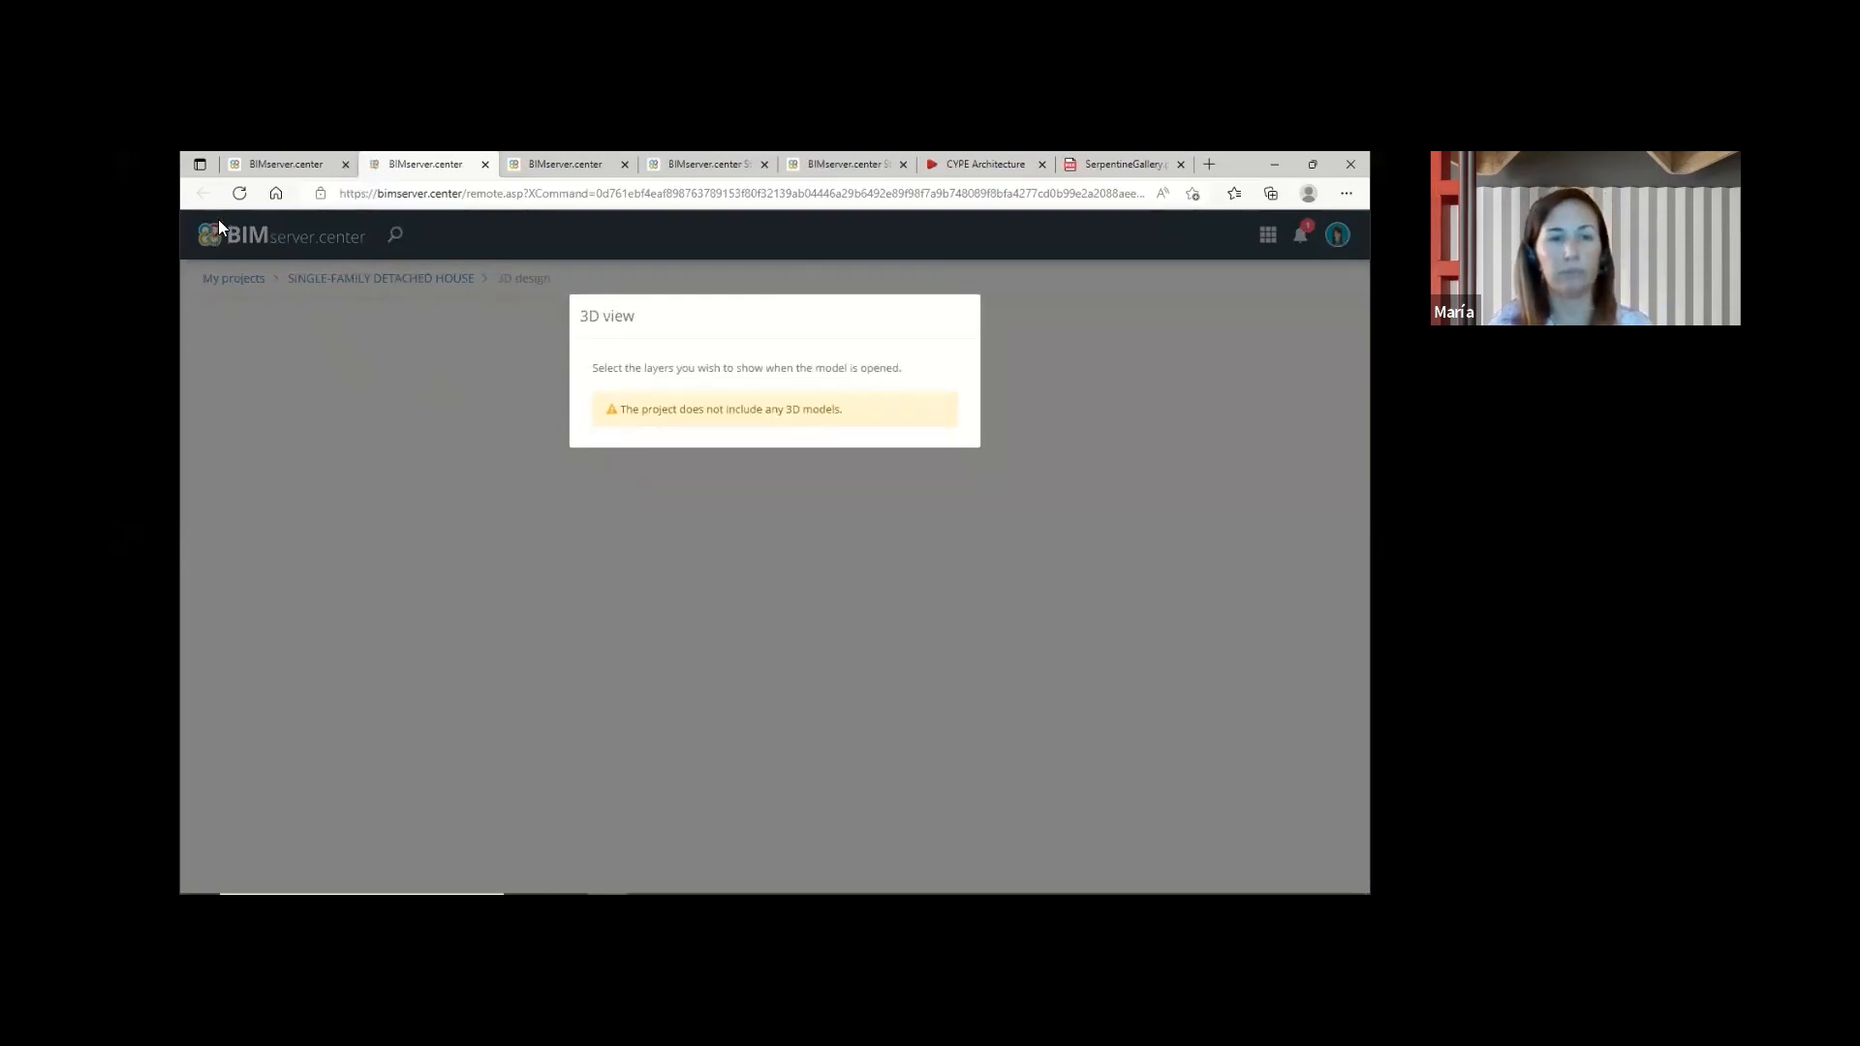
pyautogui.click(485, 164)
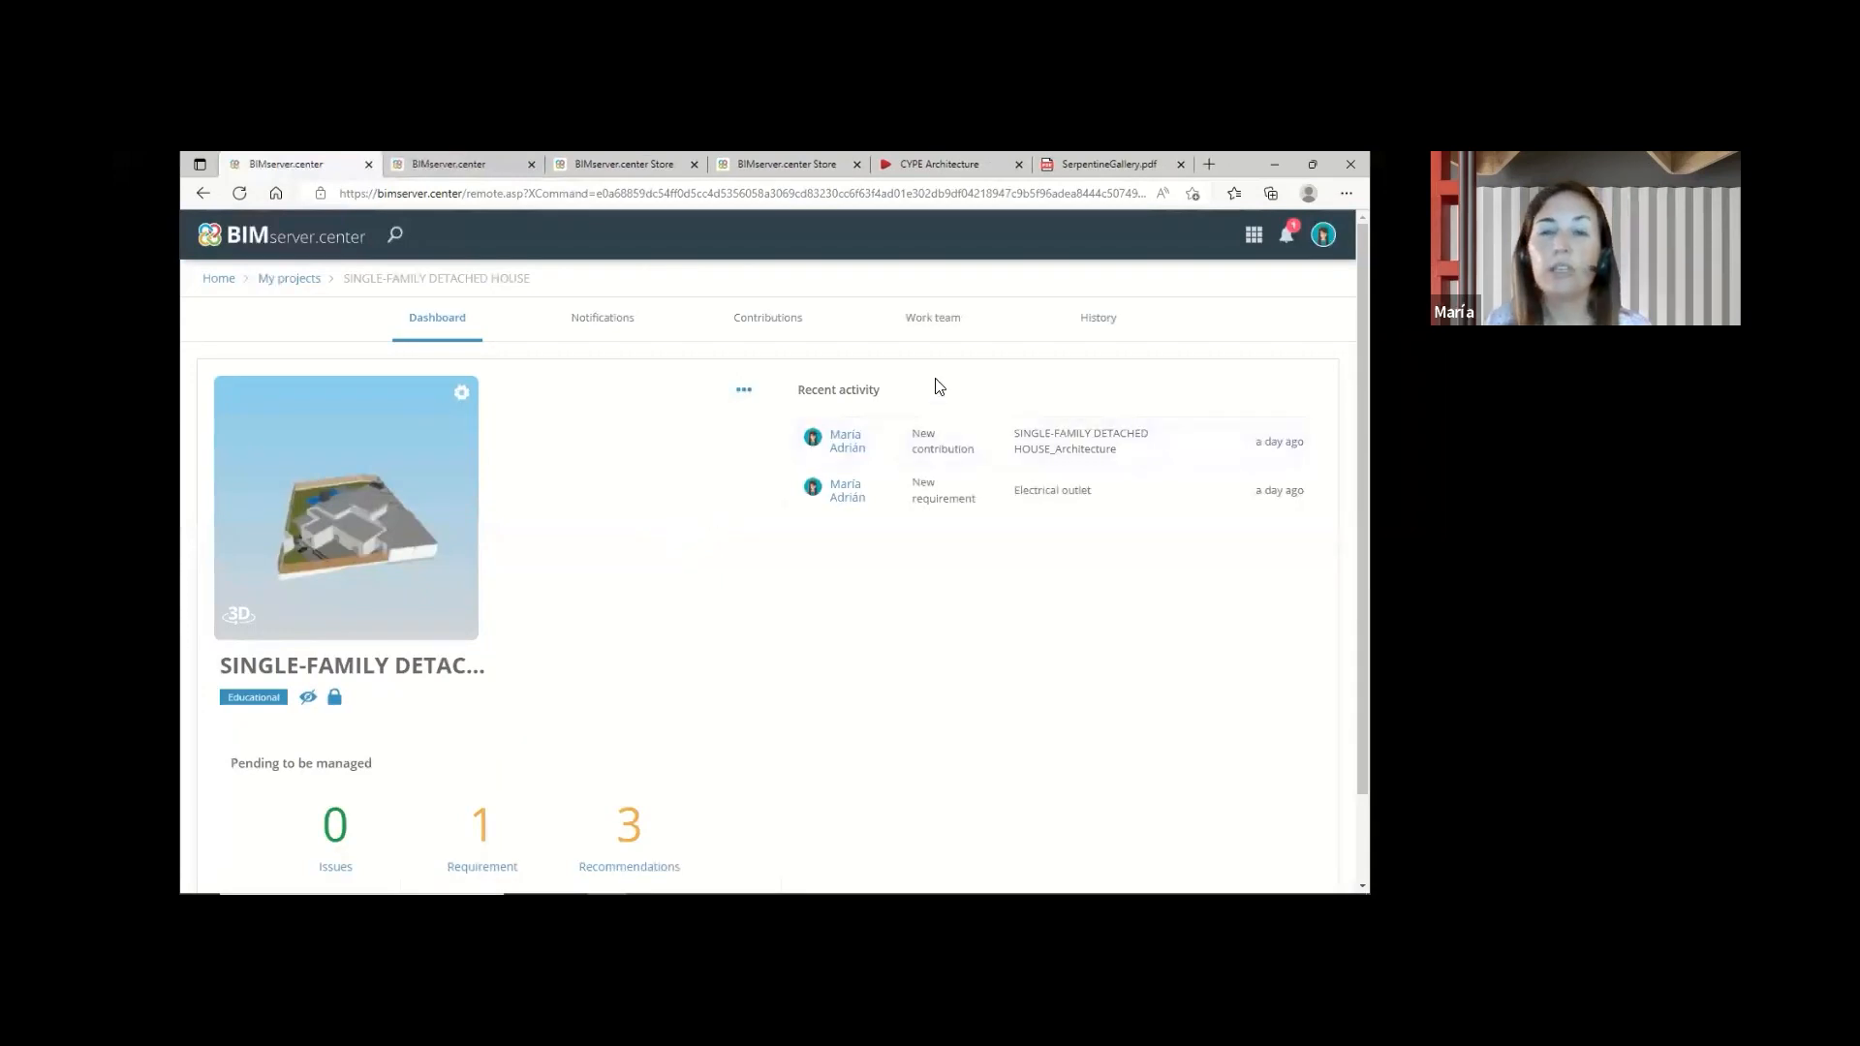
pyautogui.click(939, 320)
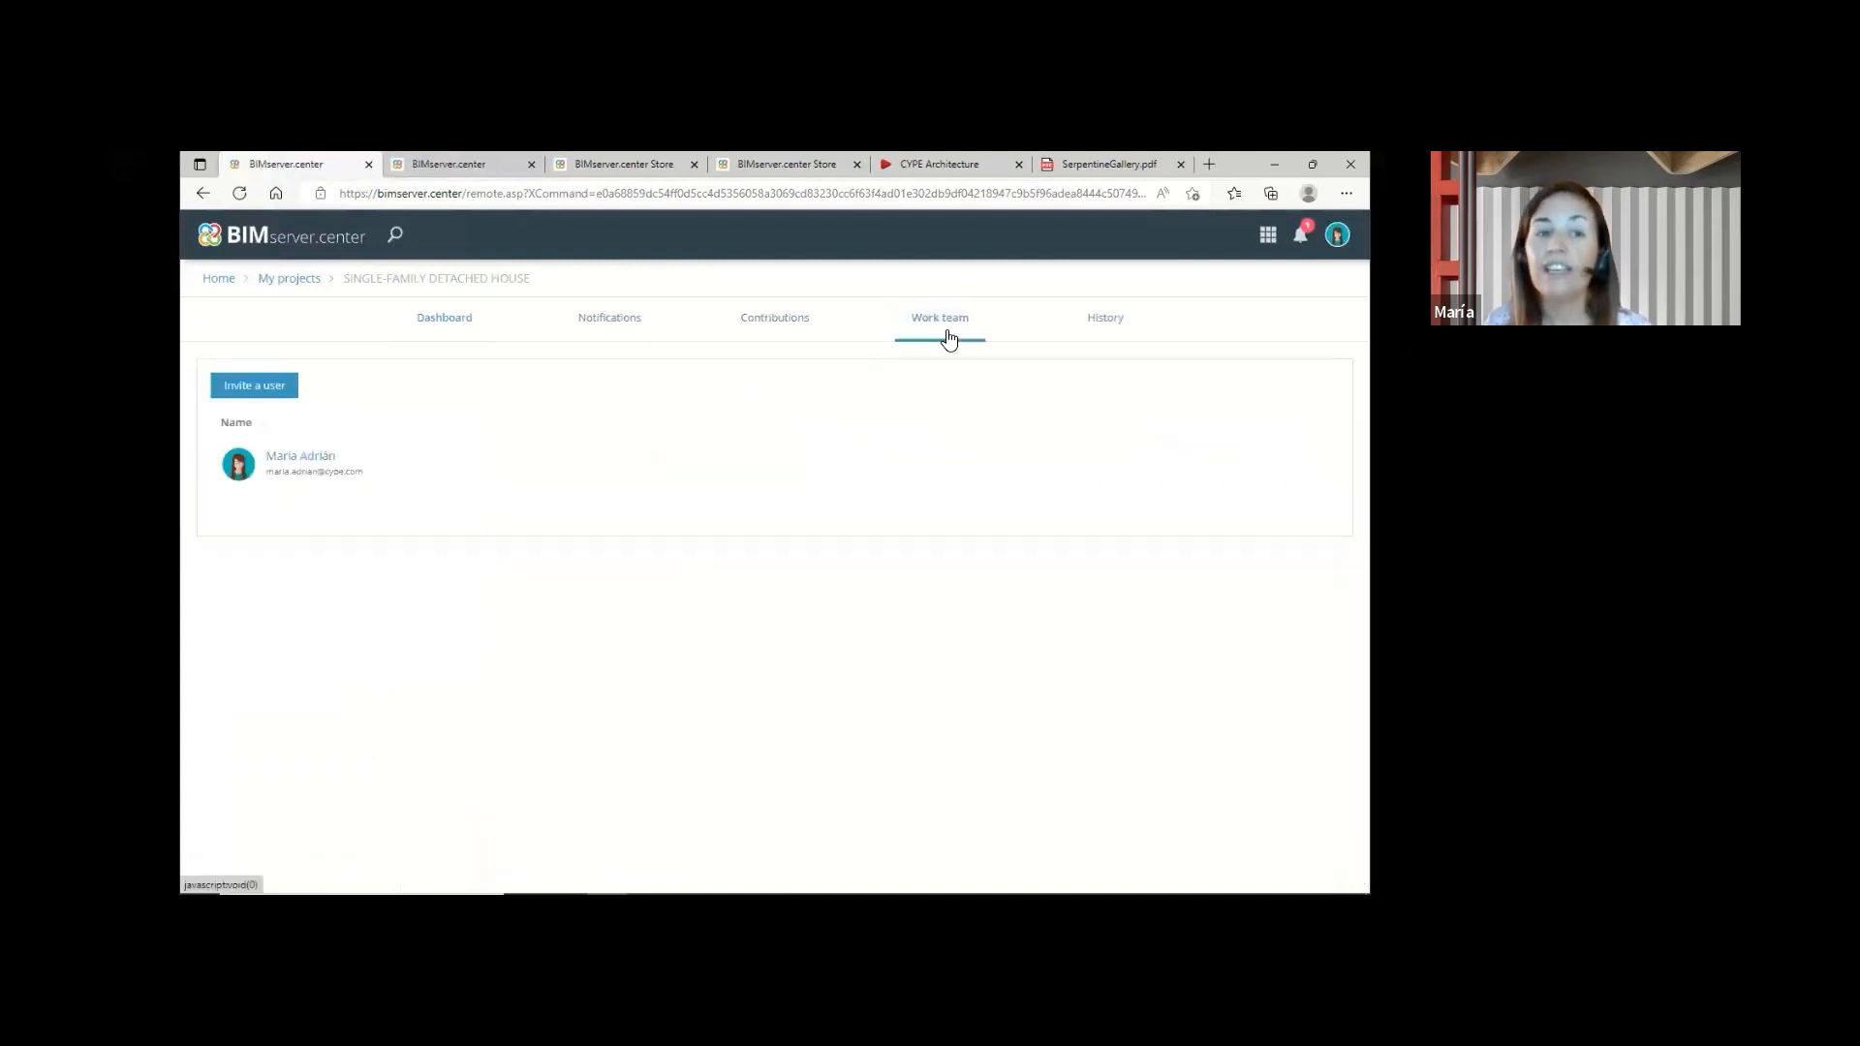
pyautogui.click(443, 325)
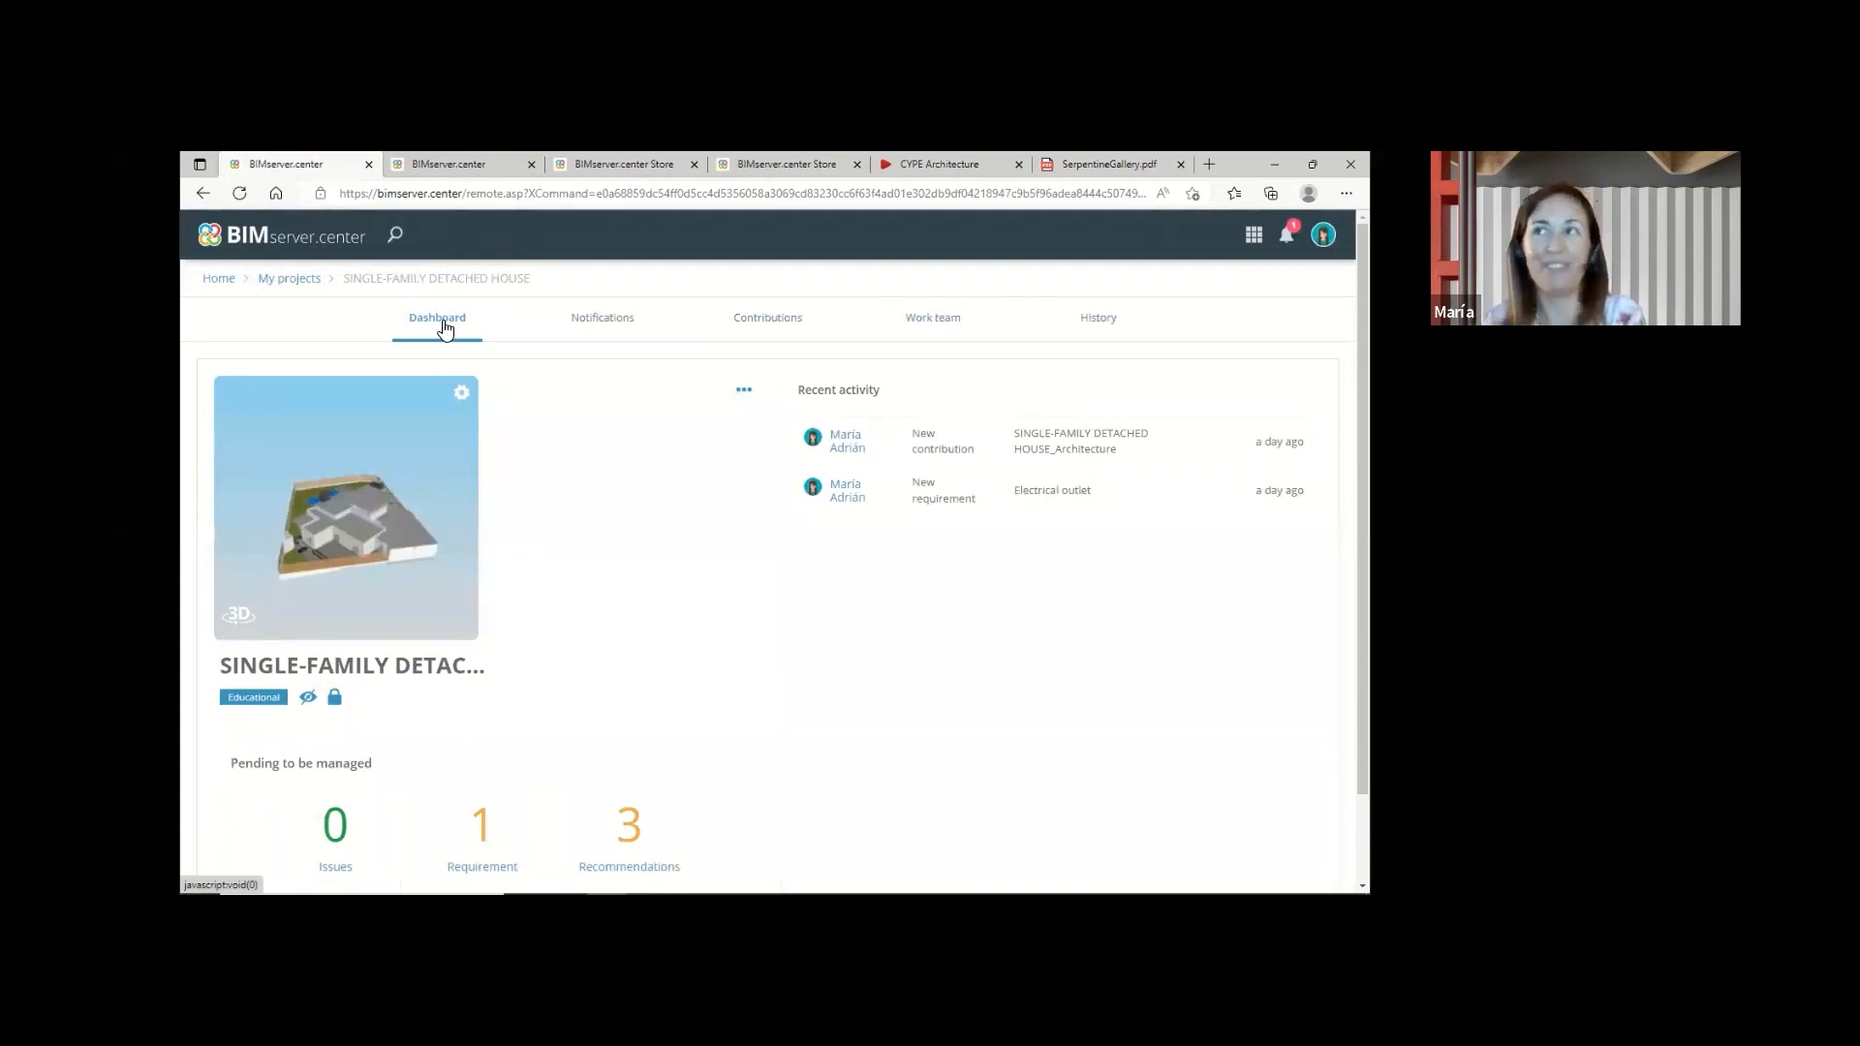
# - Switch to the house model in CYPE Architecture and read the description of Drawing layouts among the BIMserver.center options
pyautogui.click(1271, 167)
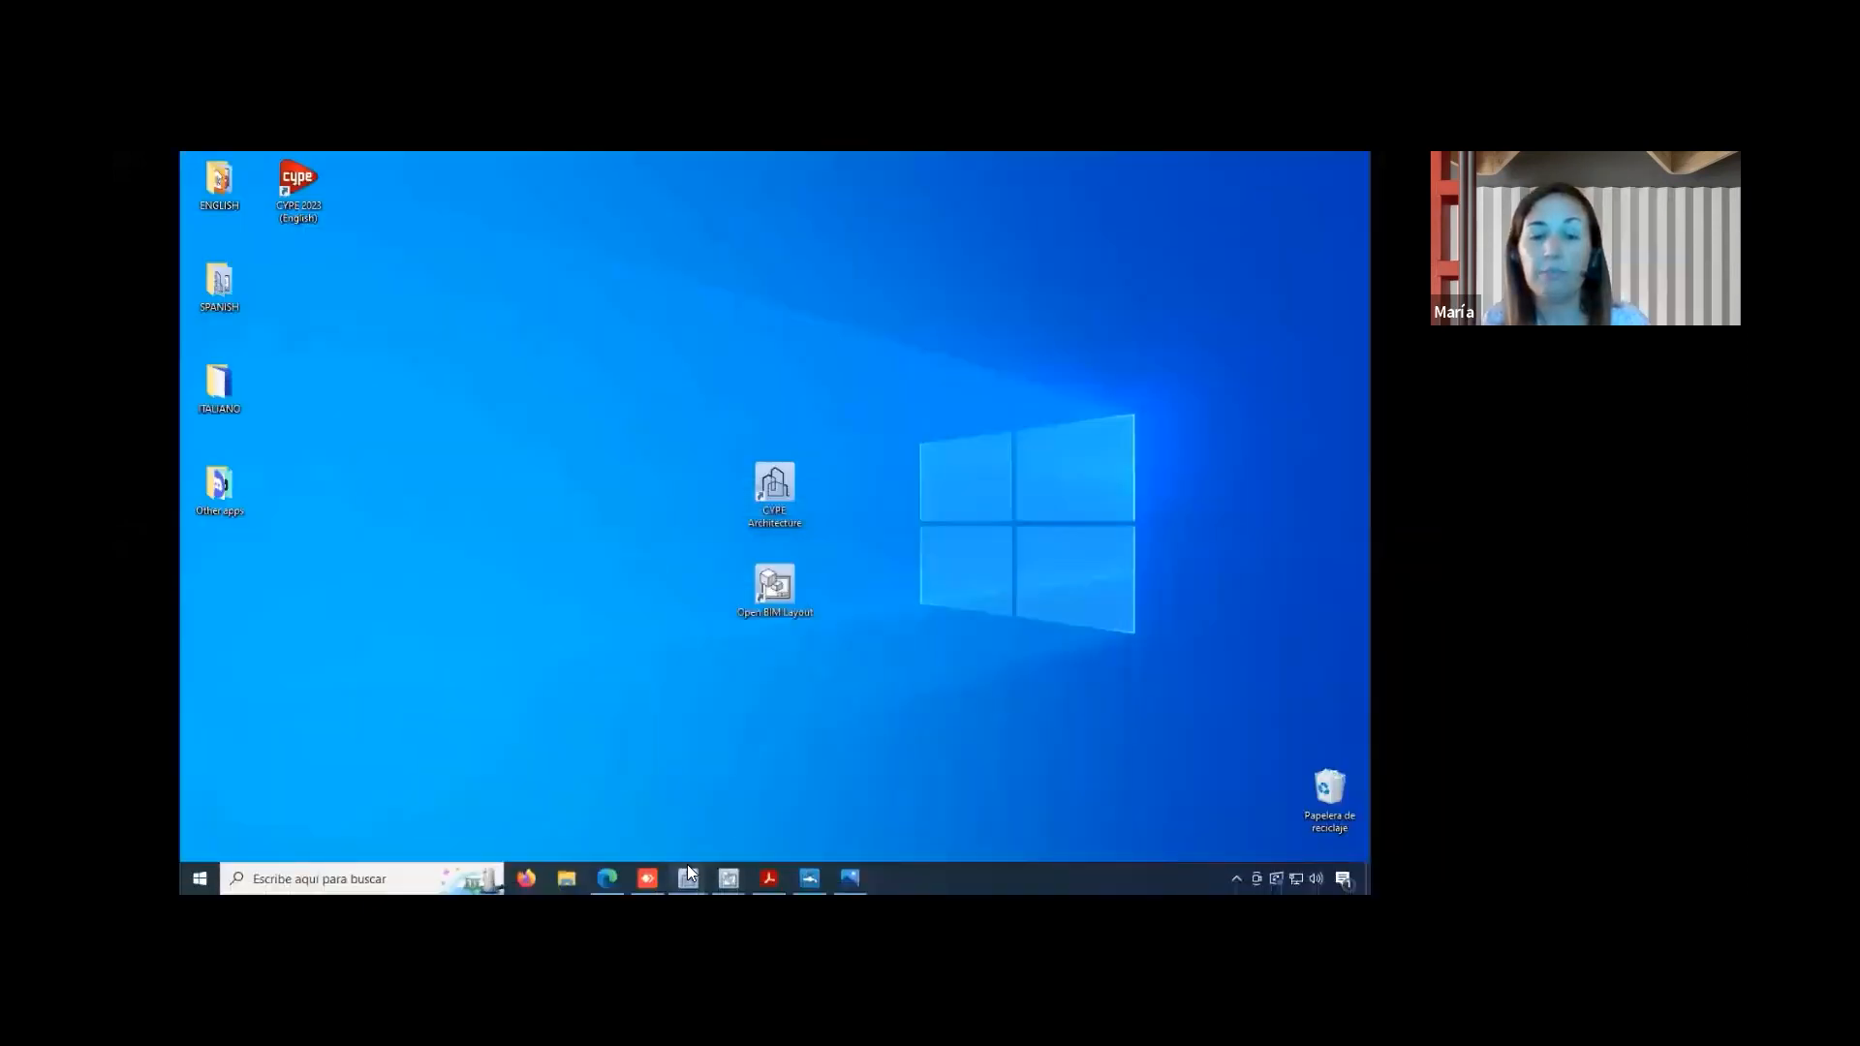
pyautogui.moveTo(688, 871)
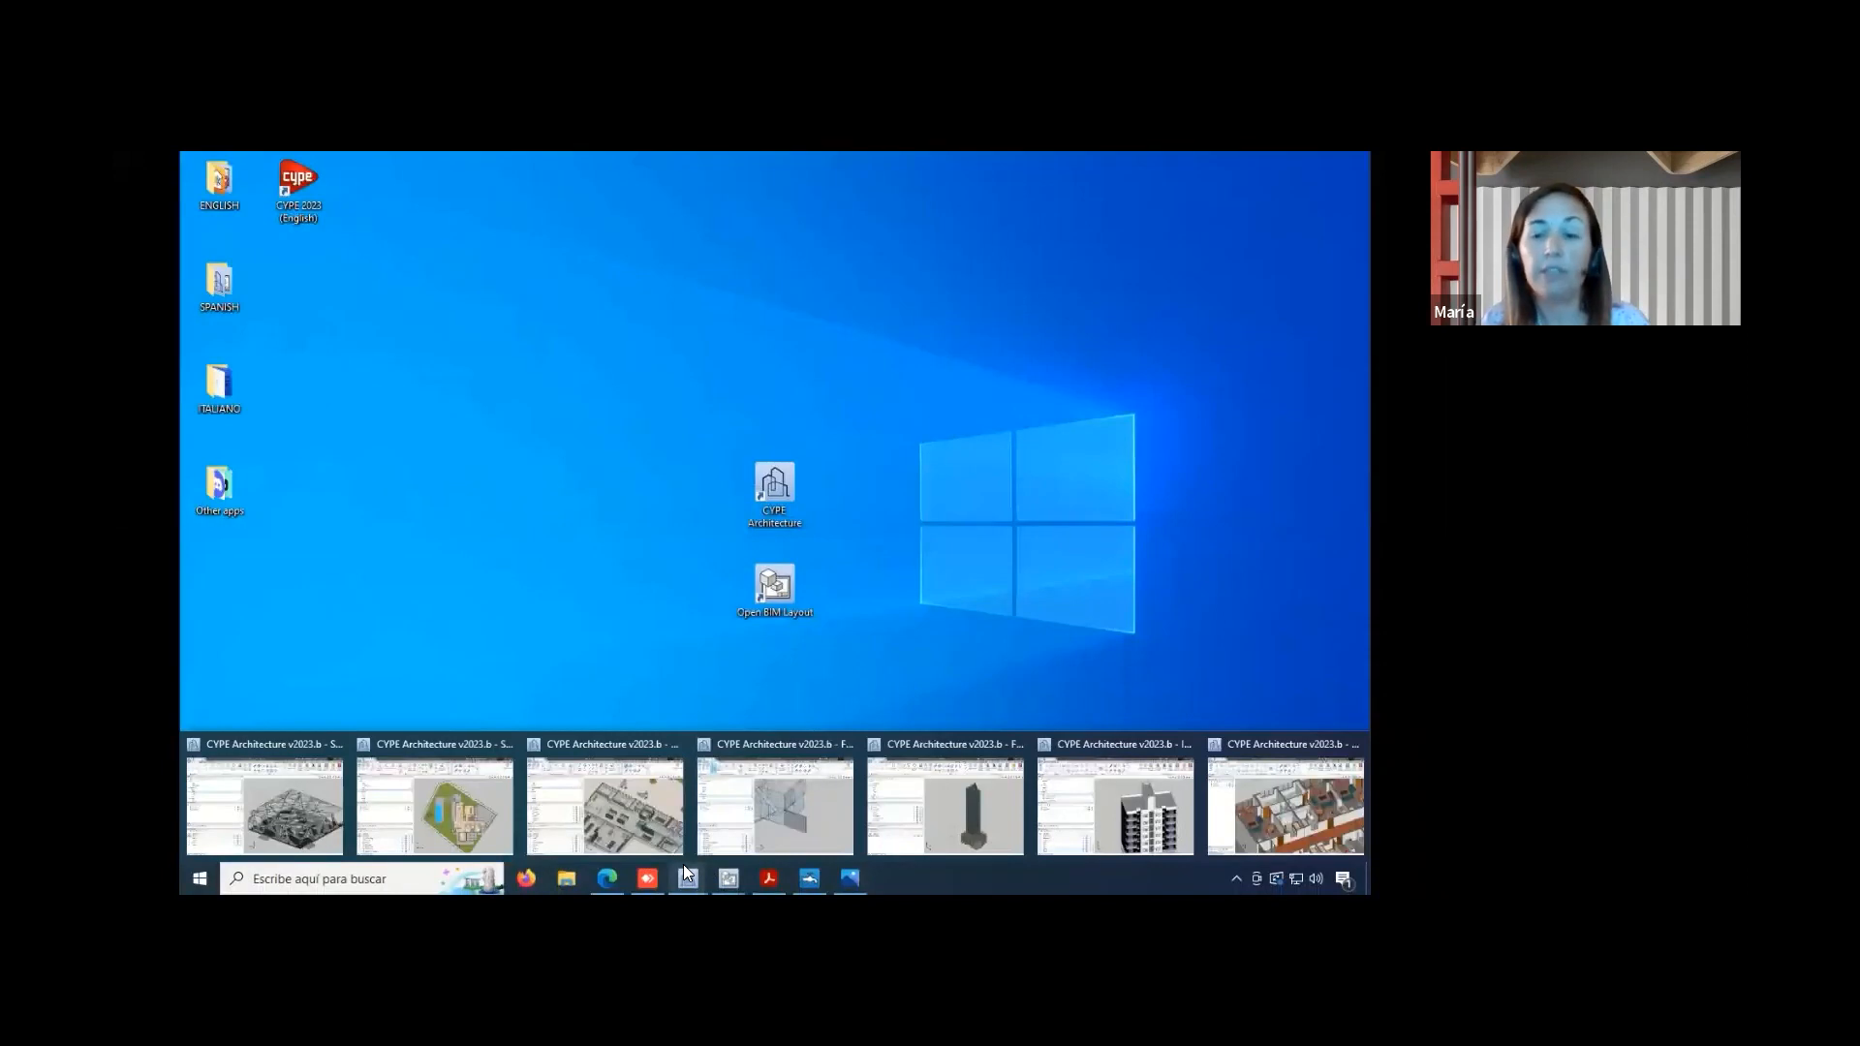
pyautogui.click(496, 783)
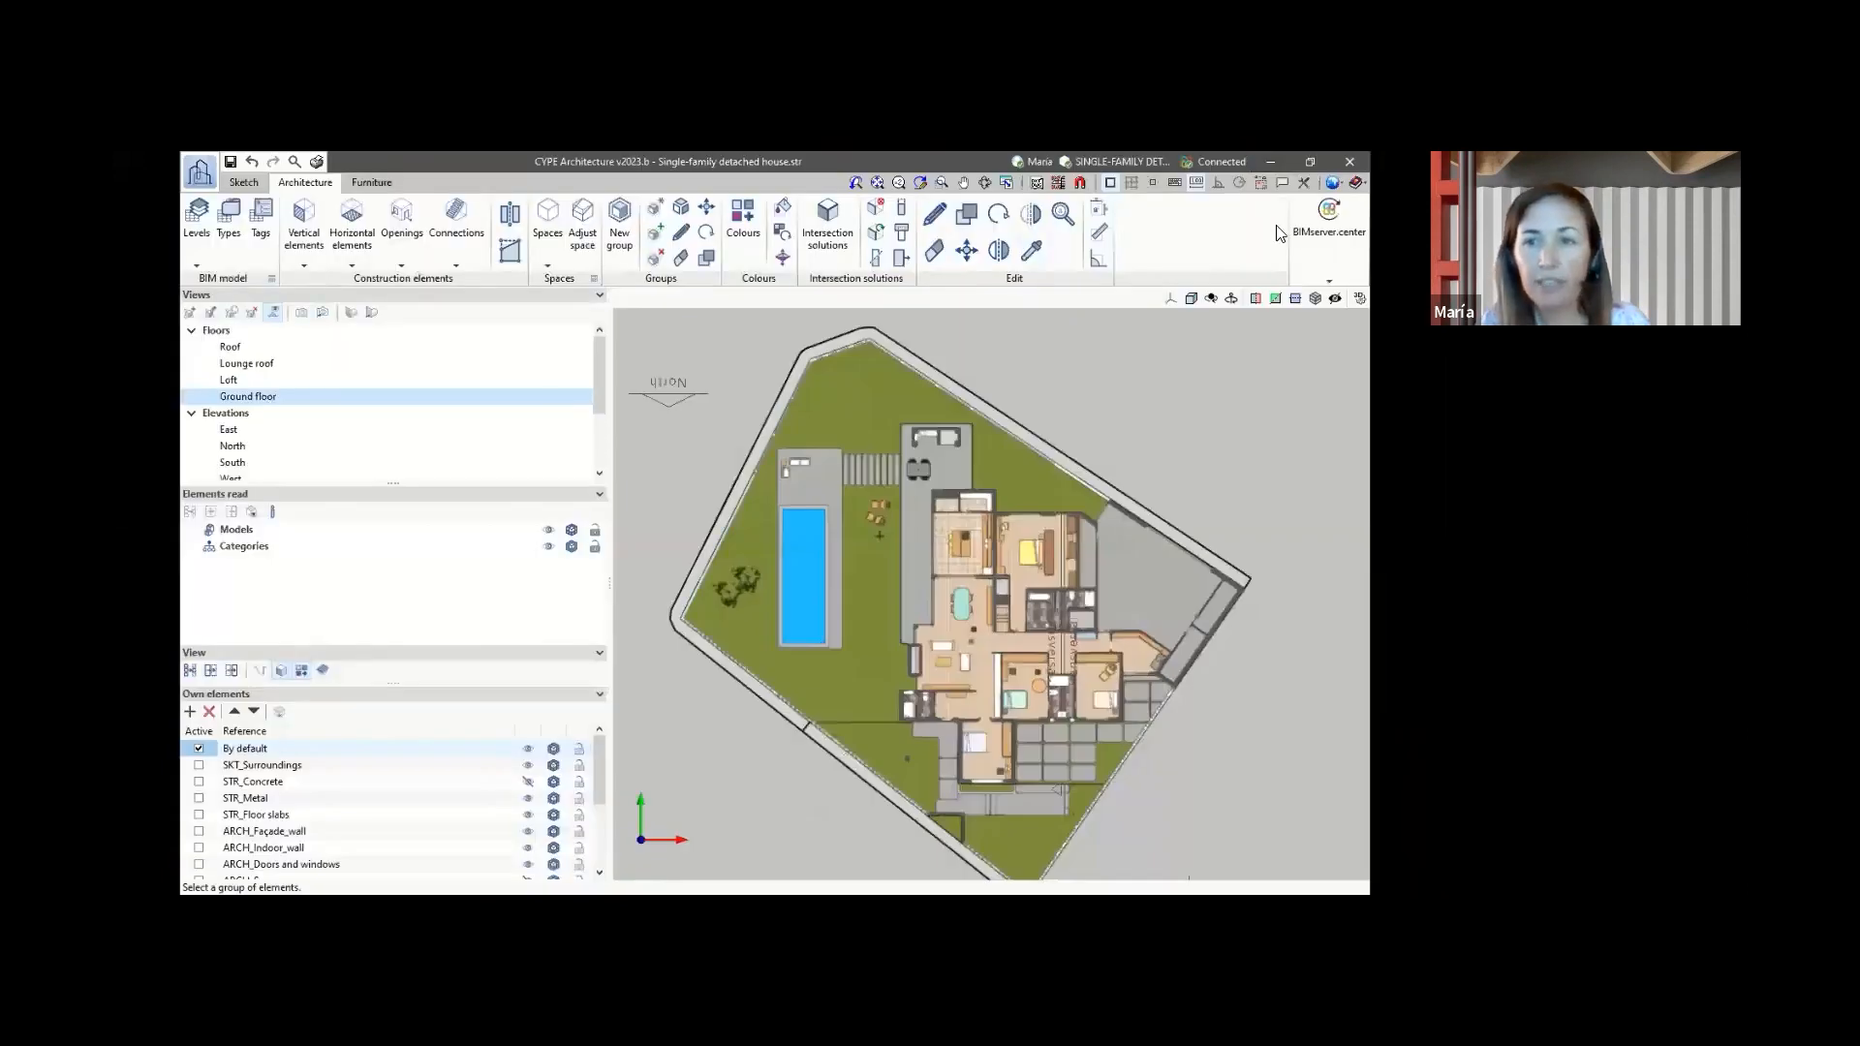
pyautogui.click(1316, 252)
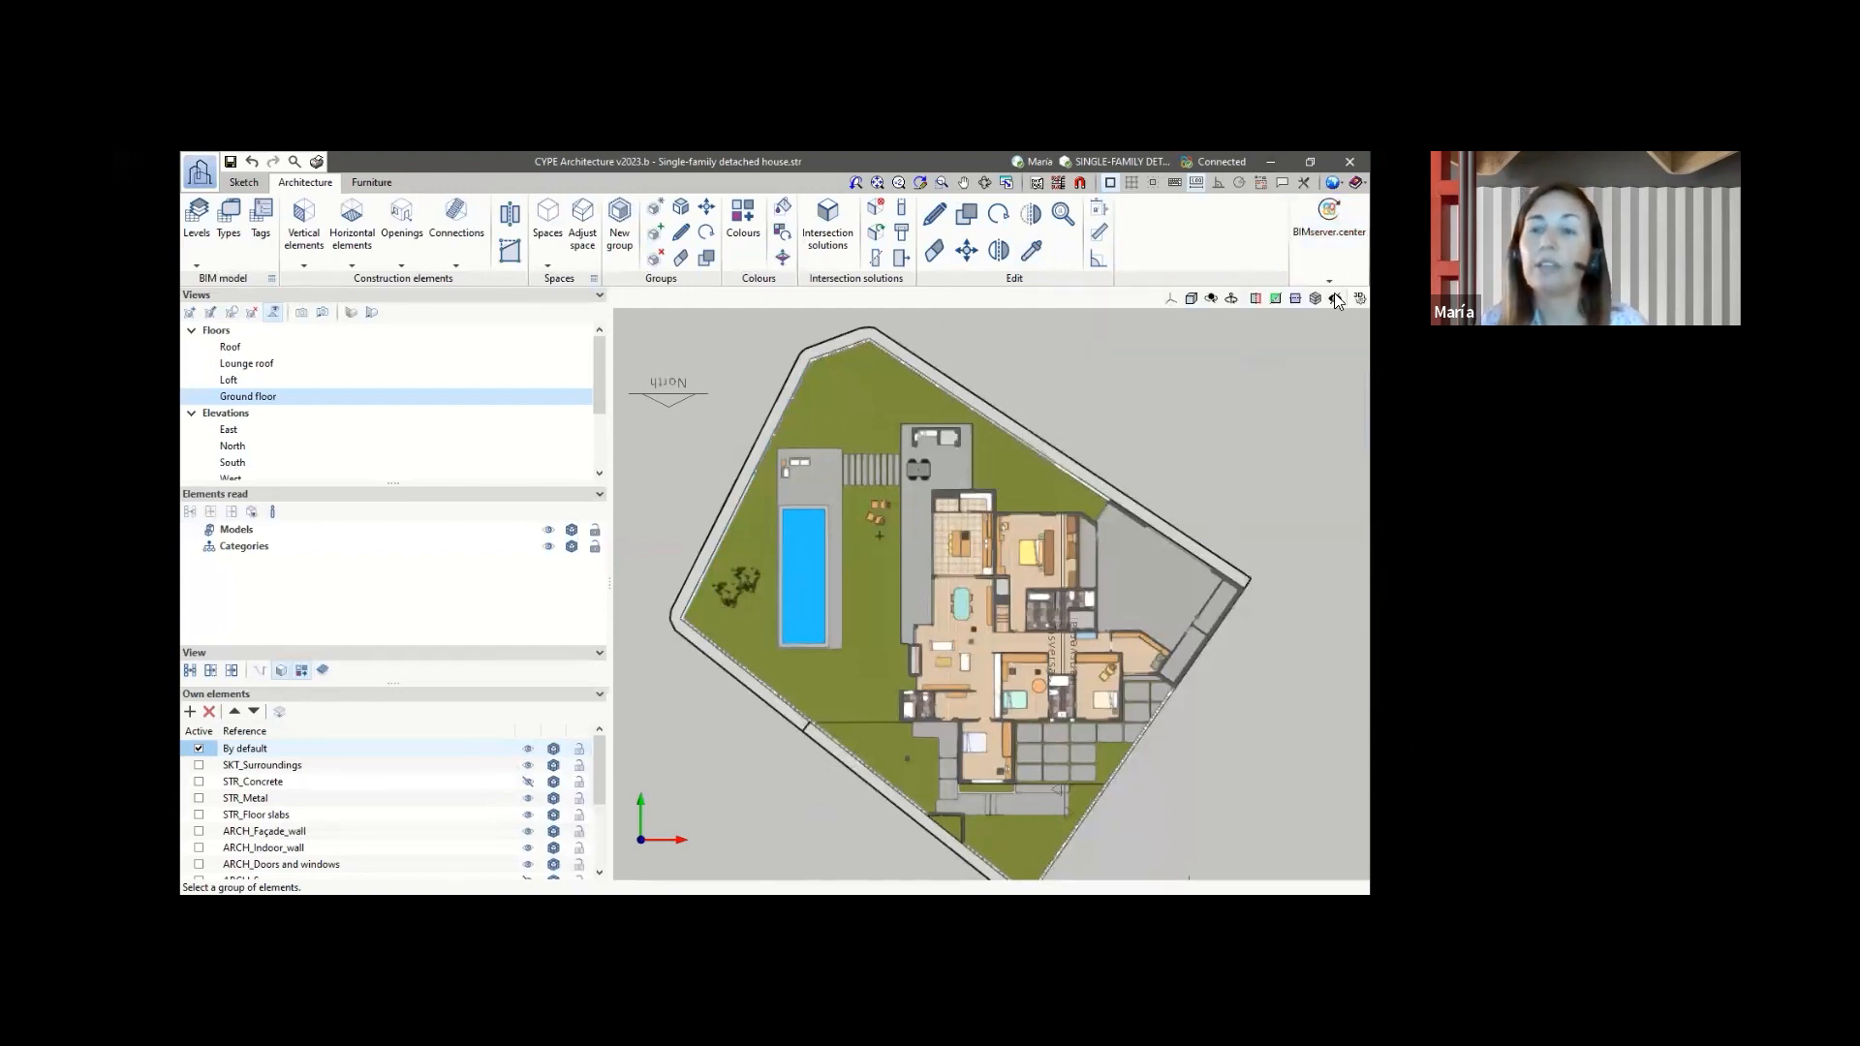
pyautogui.click(1328, 257)
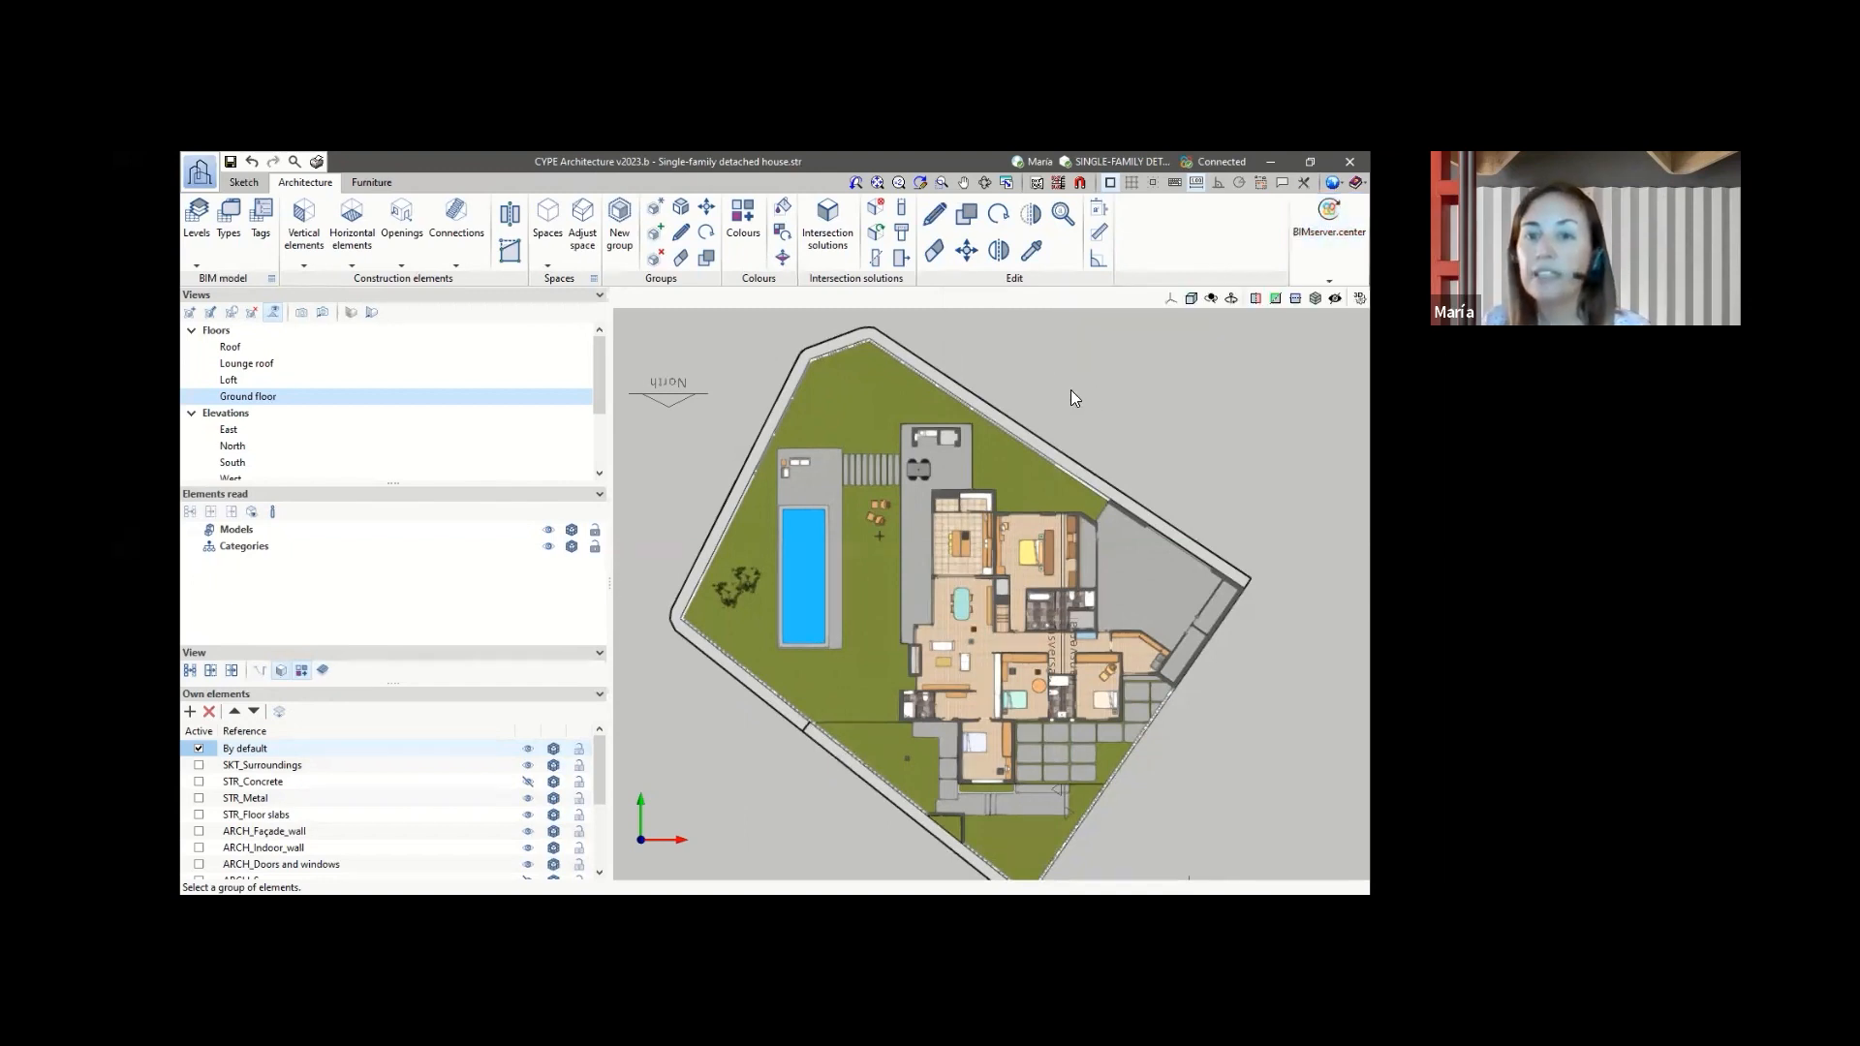
pyautogui.moveTo(1325, 256)
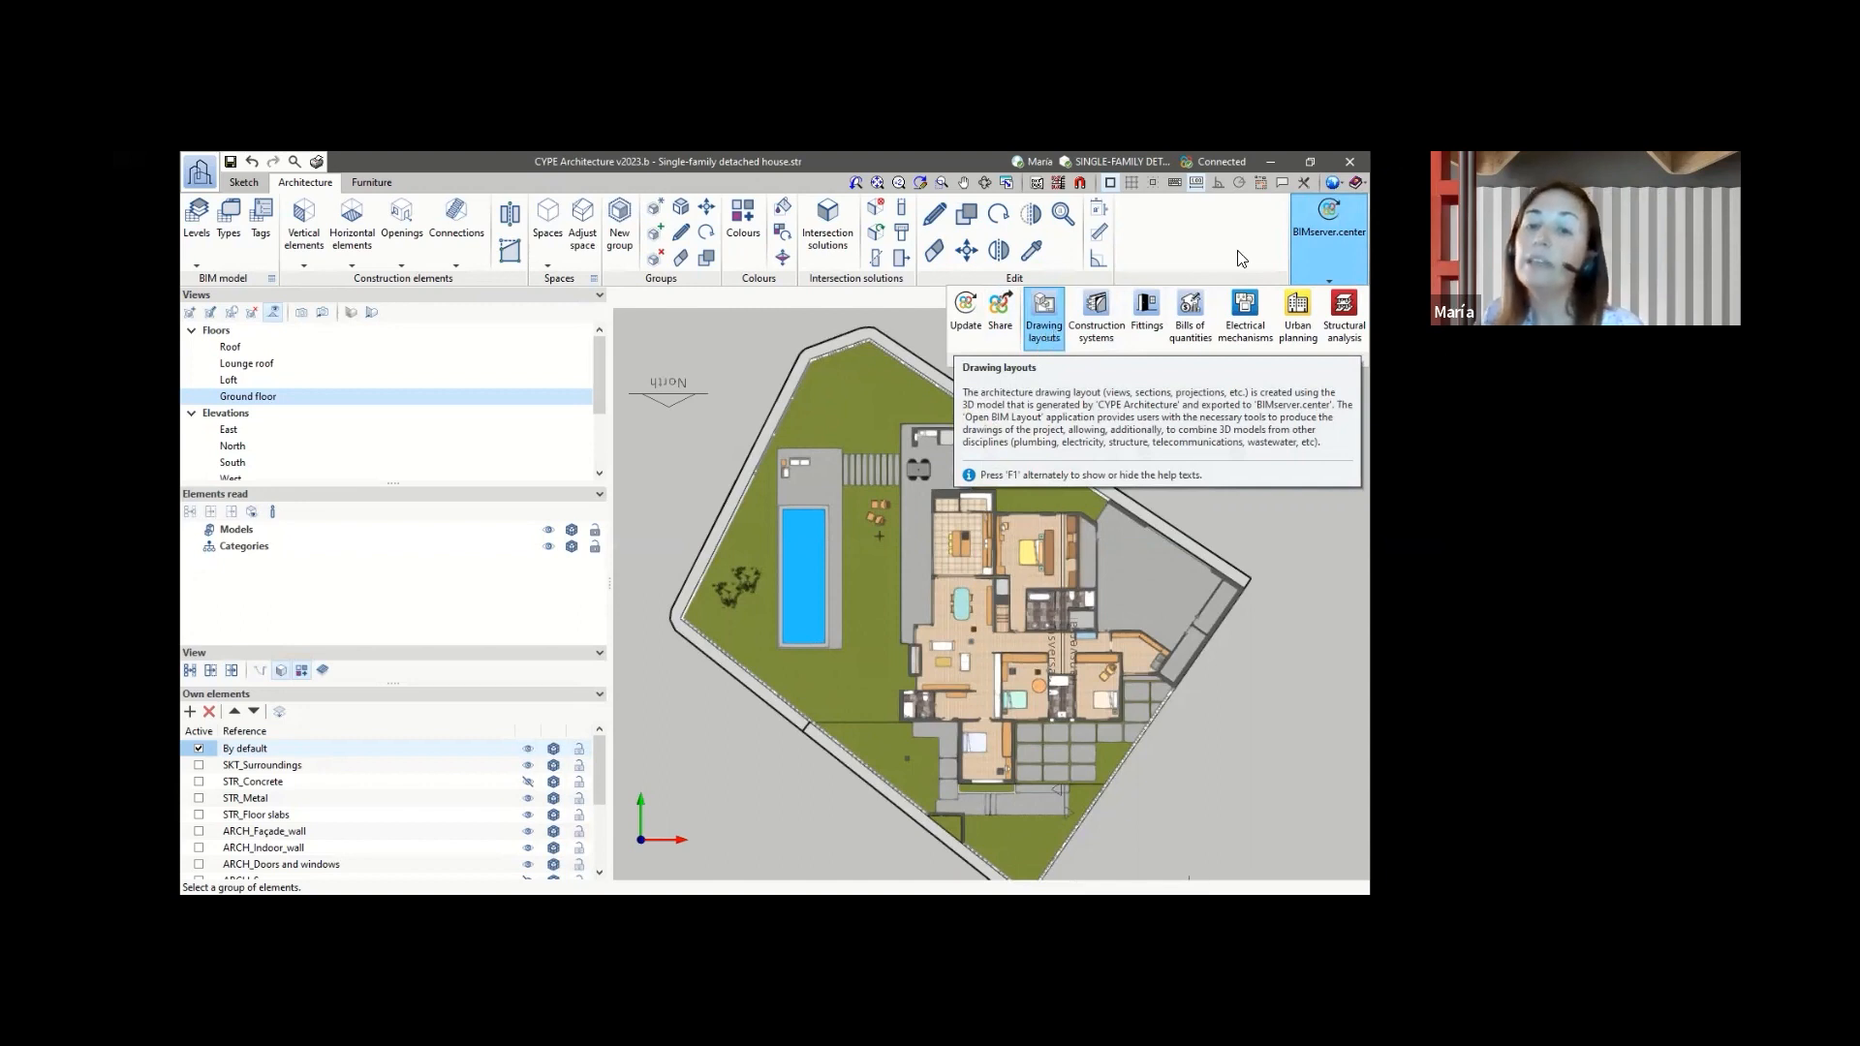
# - Switch to the Single-family detached house drawings in Open BIM Layout and view the Location/Roof Plan sheet
pyautogui.click(1279, 161)
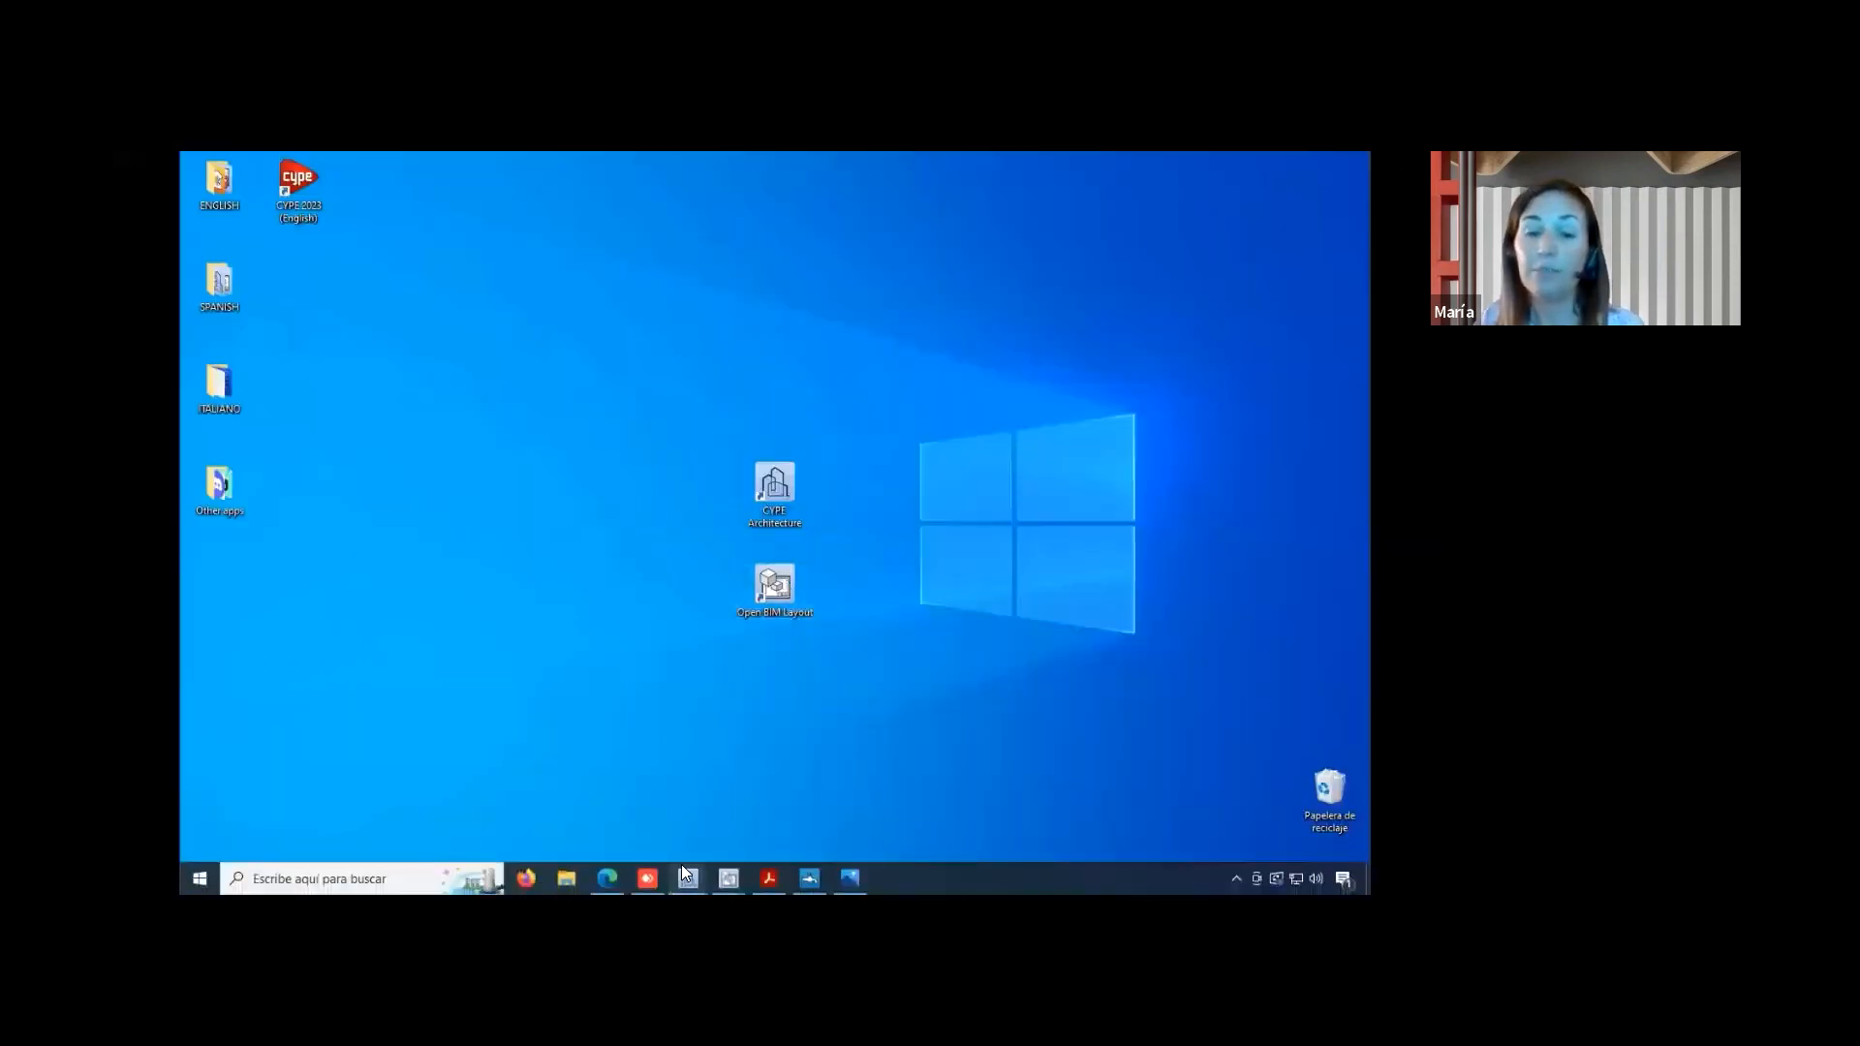
pyautogui.moveTo(690, 871)
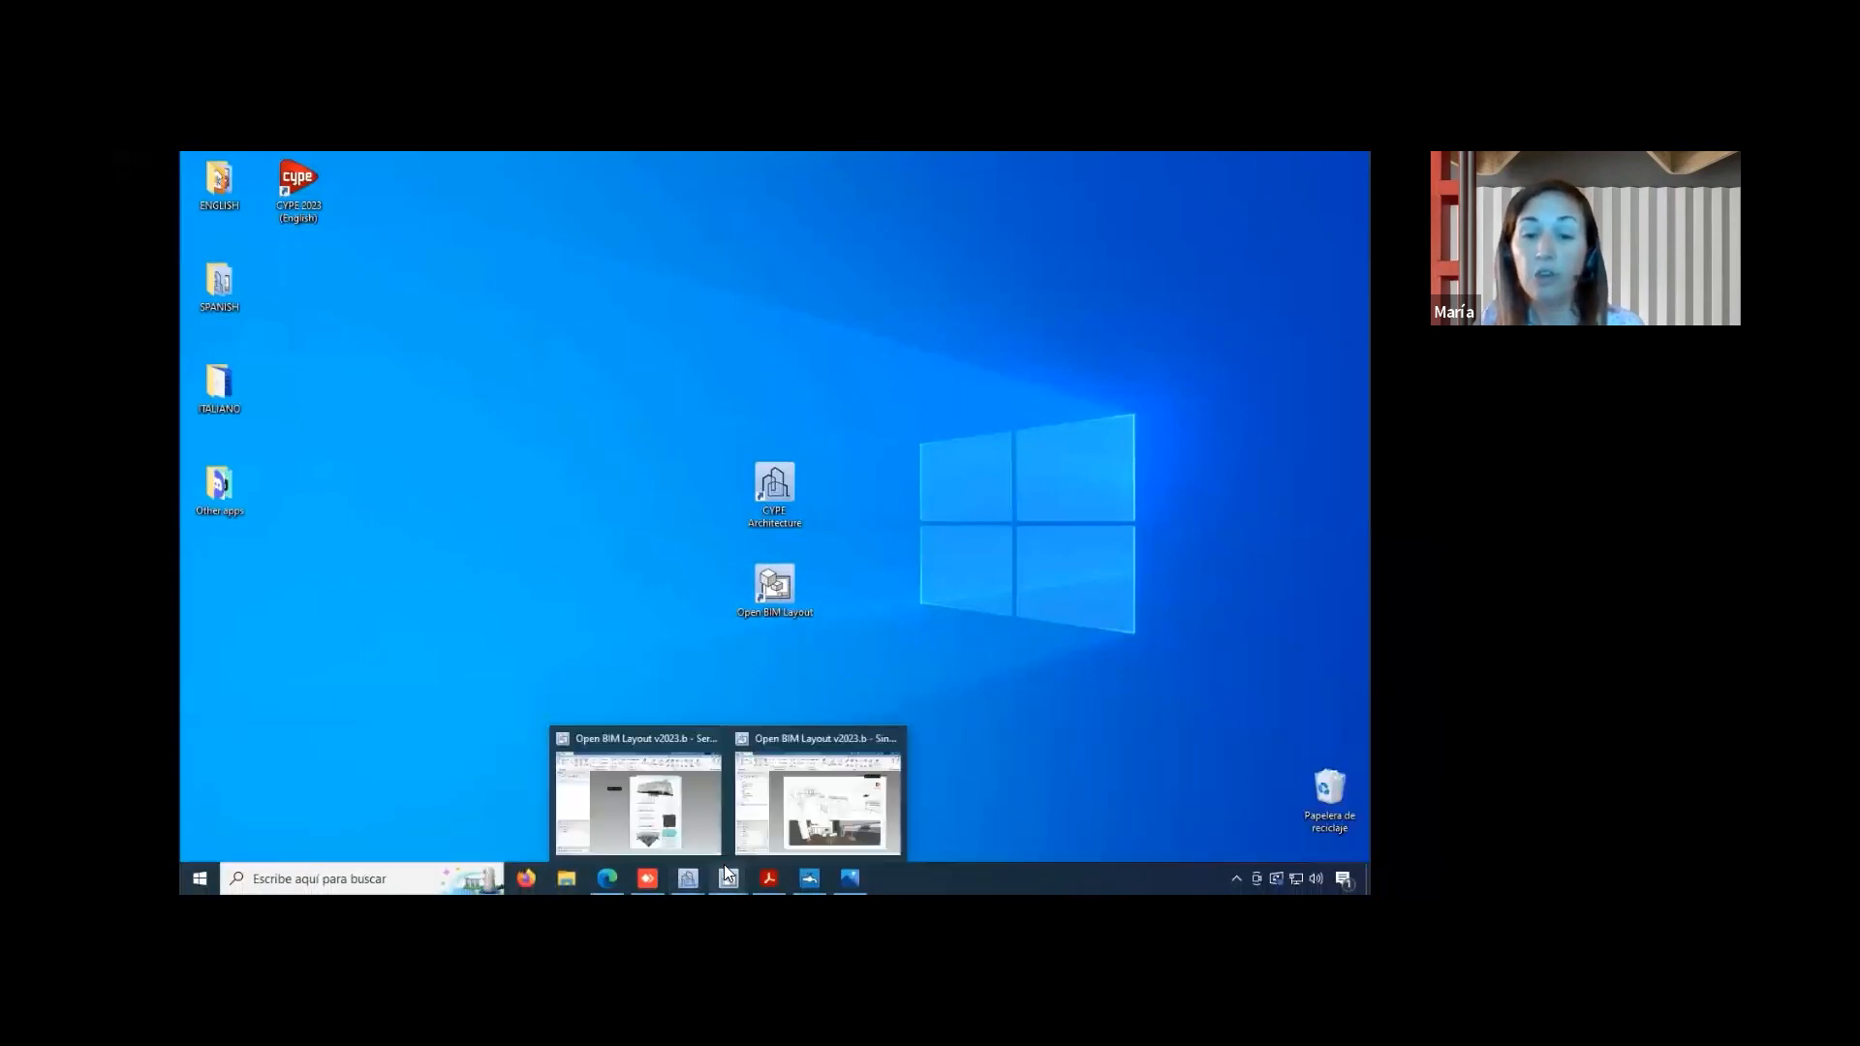
pyautogui.click(775, 792)
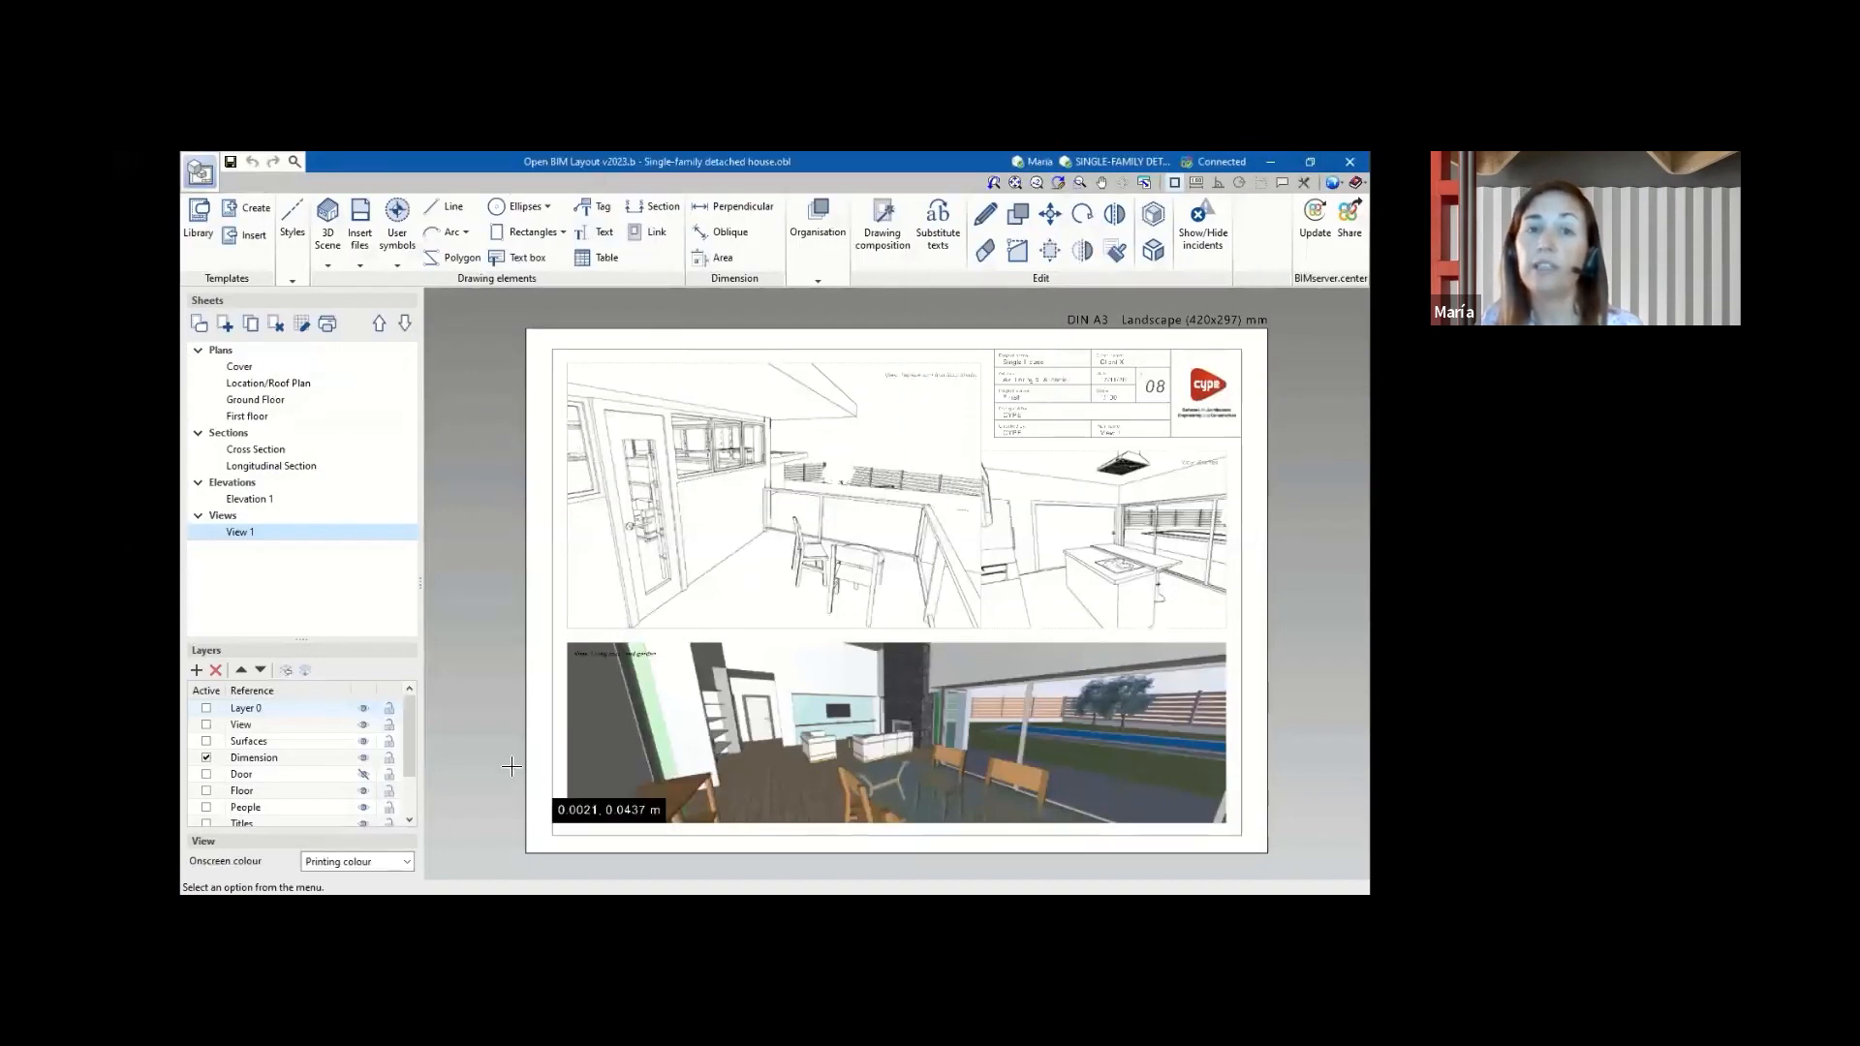
pyautogui.click(251, 385)
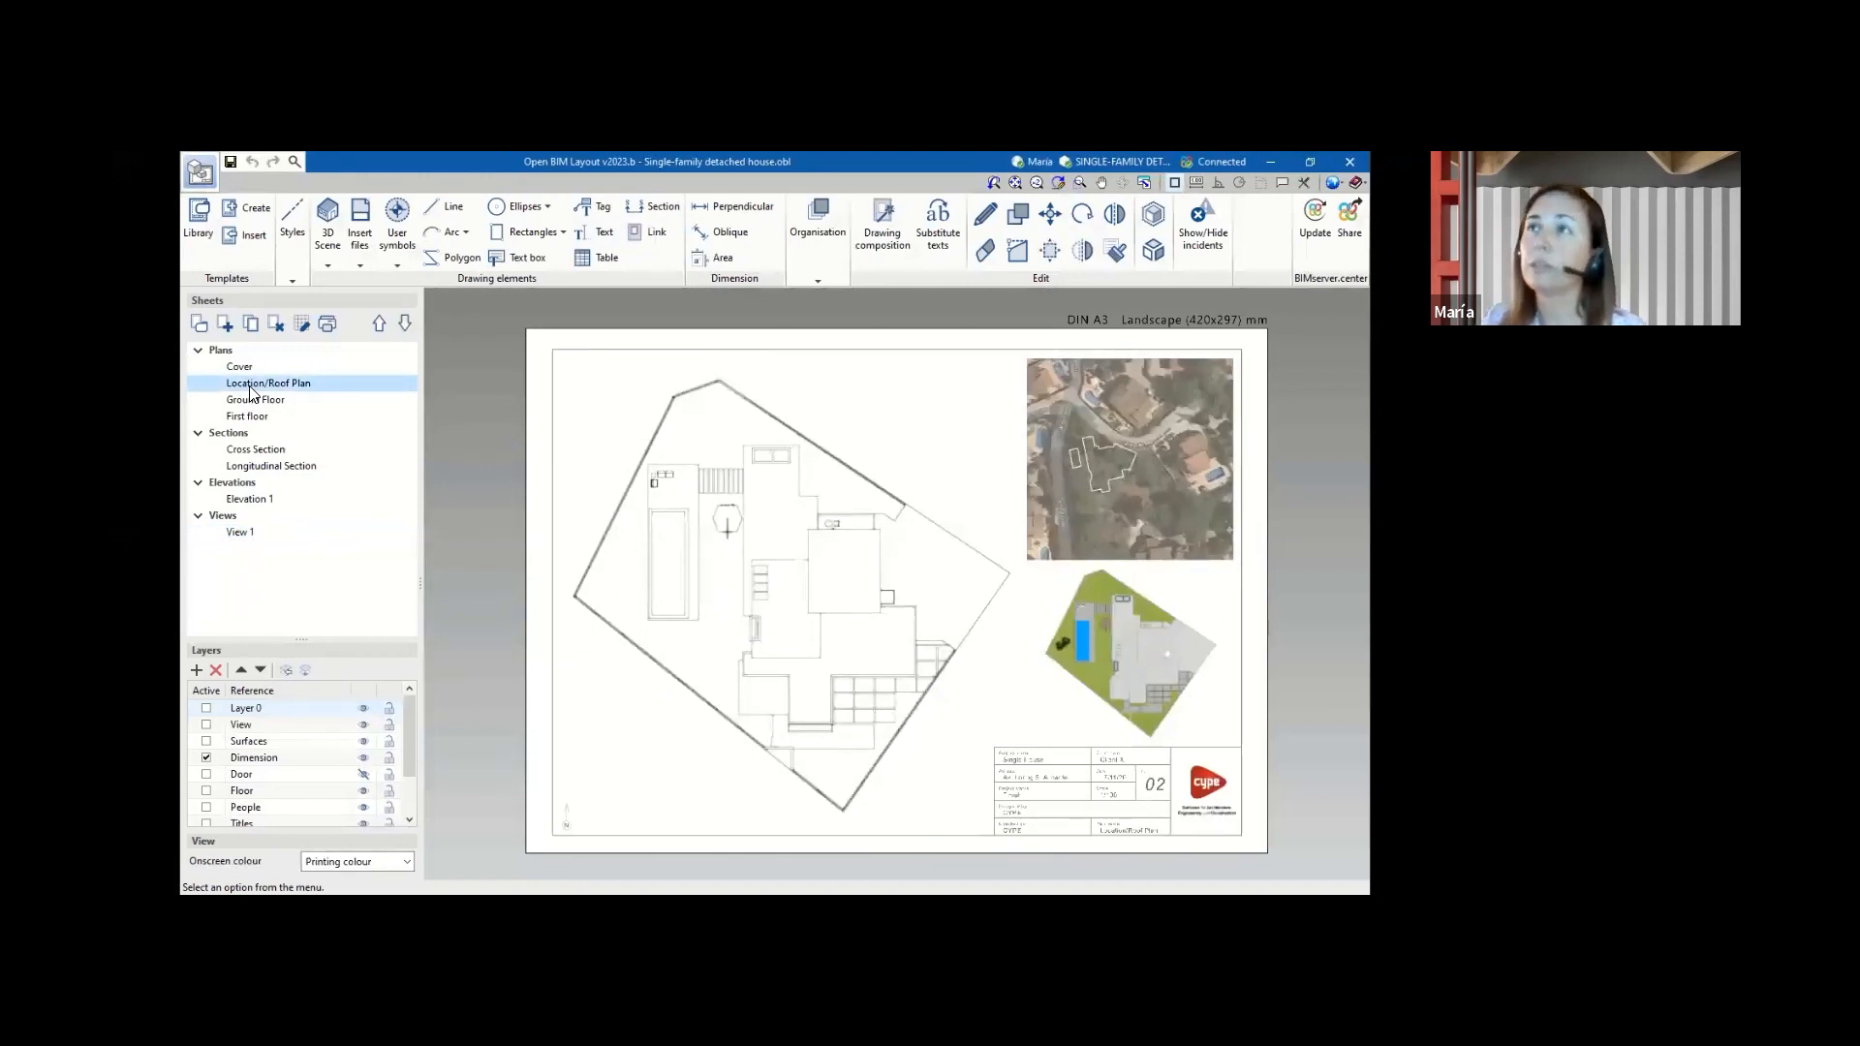
# - Return to the Single-family detached house model in CYPE Architecture and view the entire ground floor plan
pyautogui.click(1269, 162)
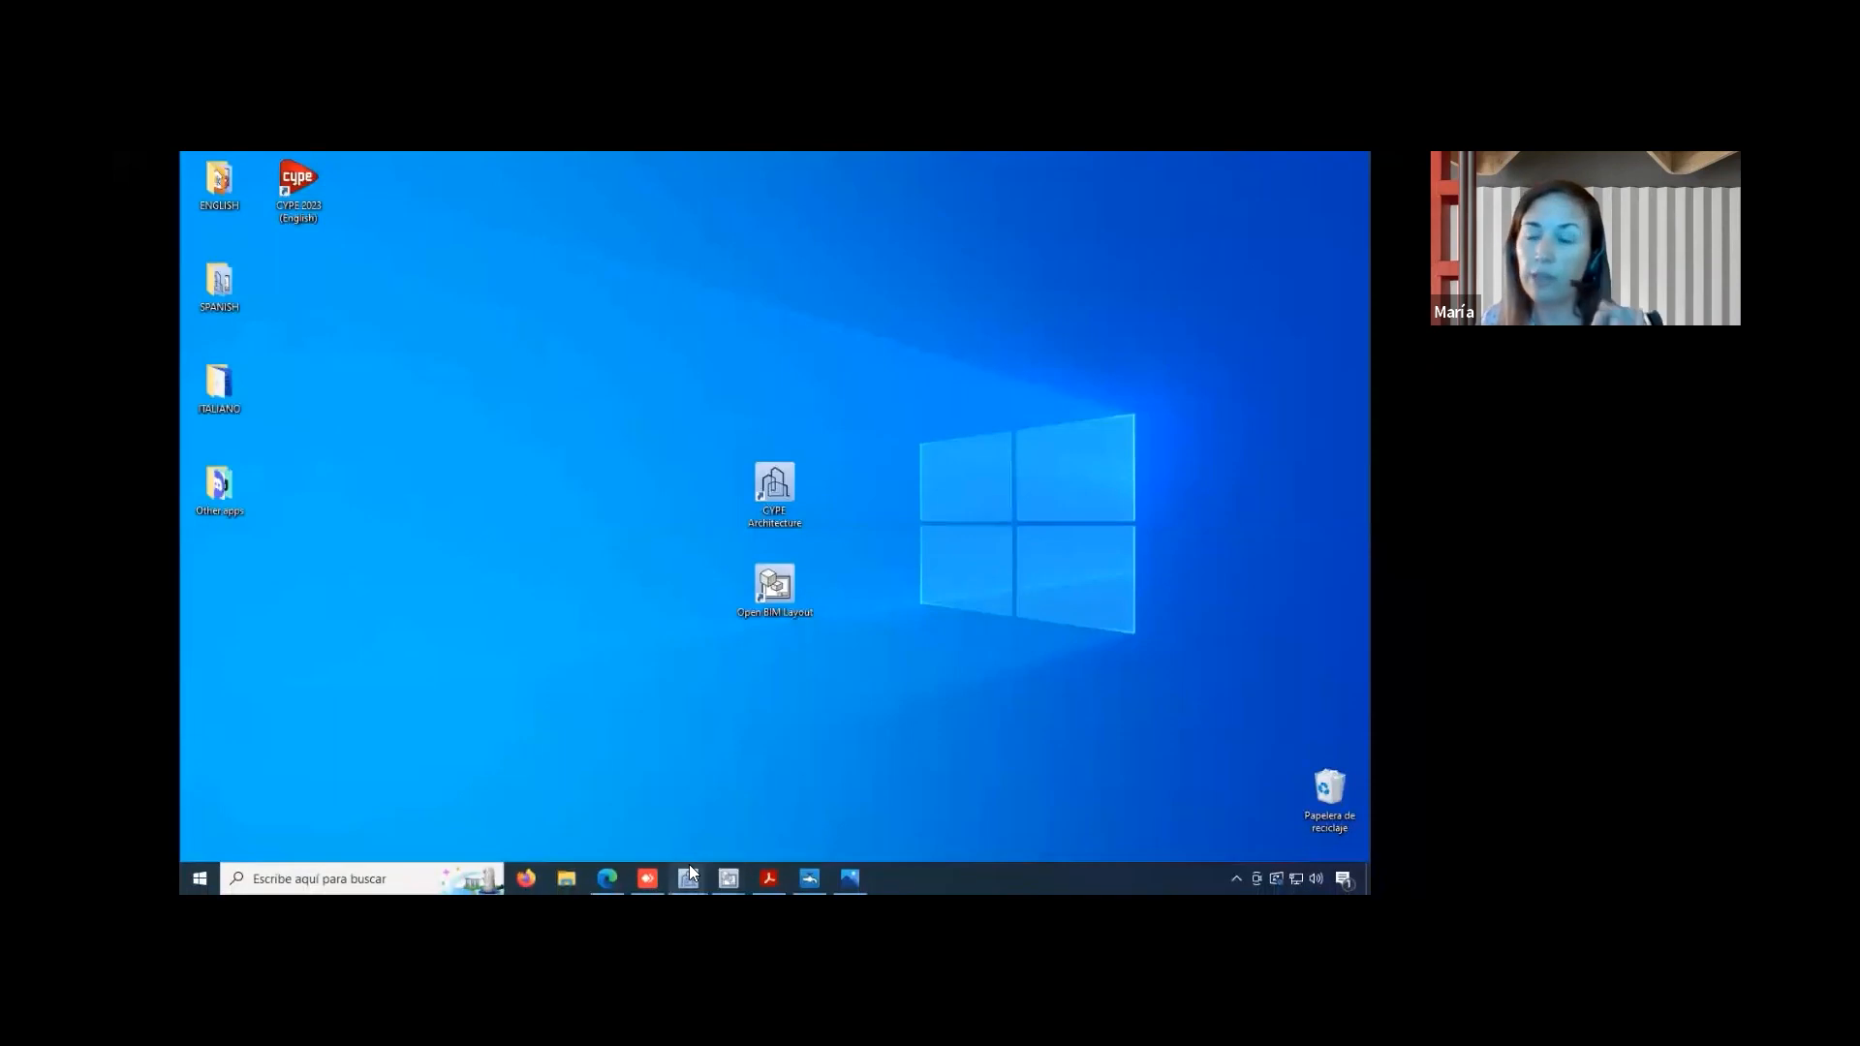
pyautogui.moveTo(689, 864)
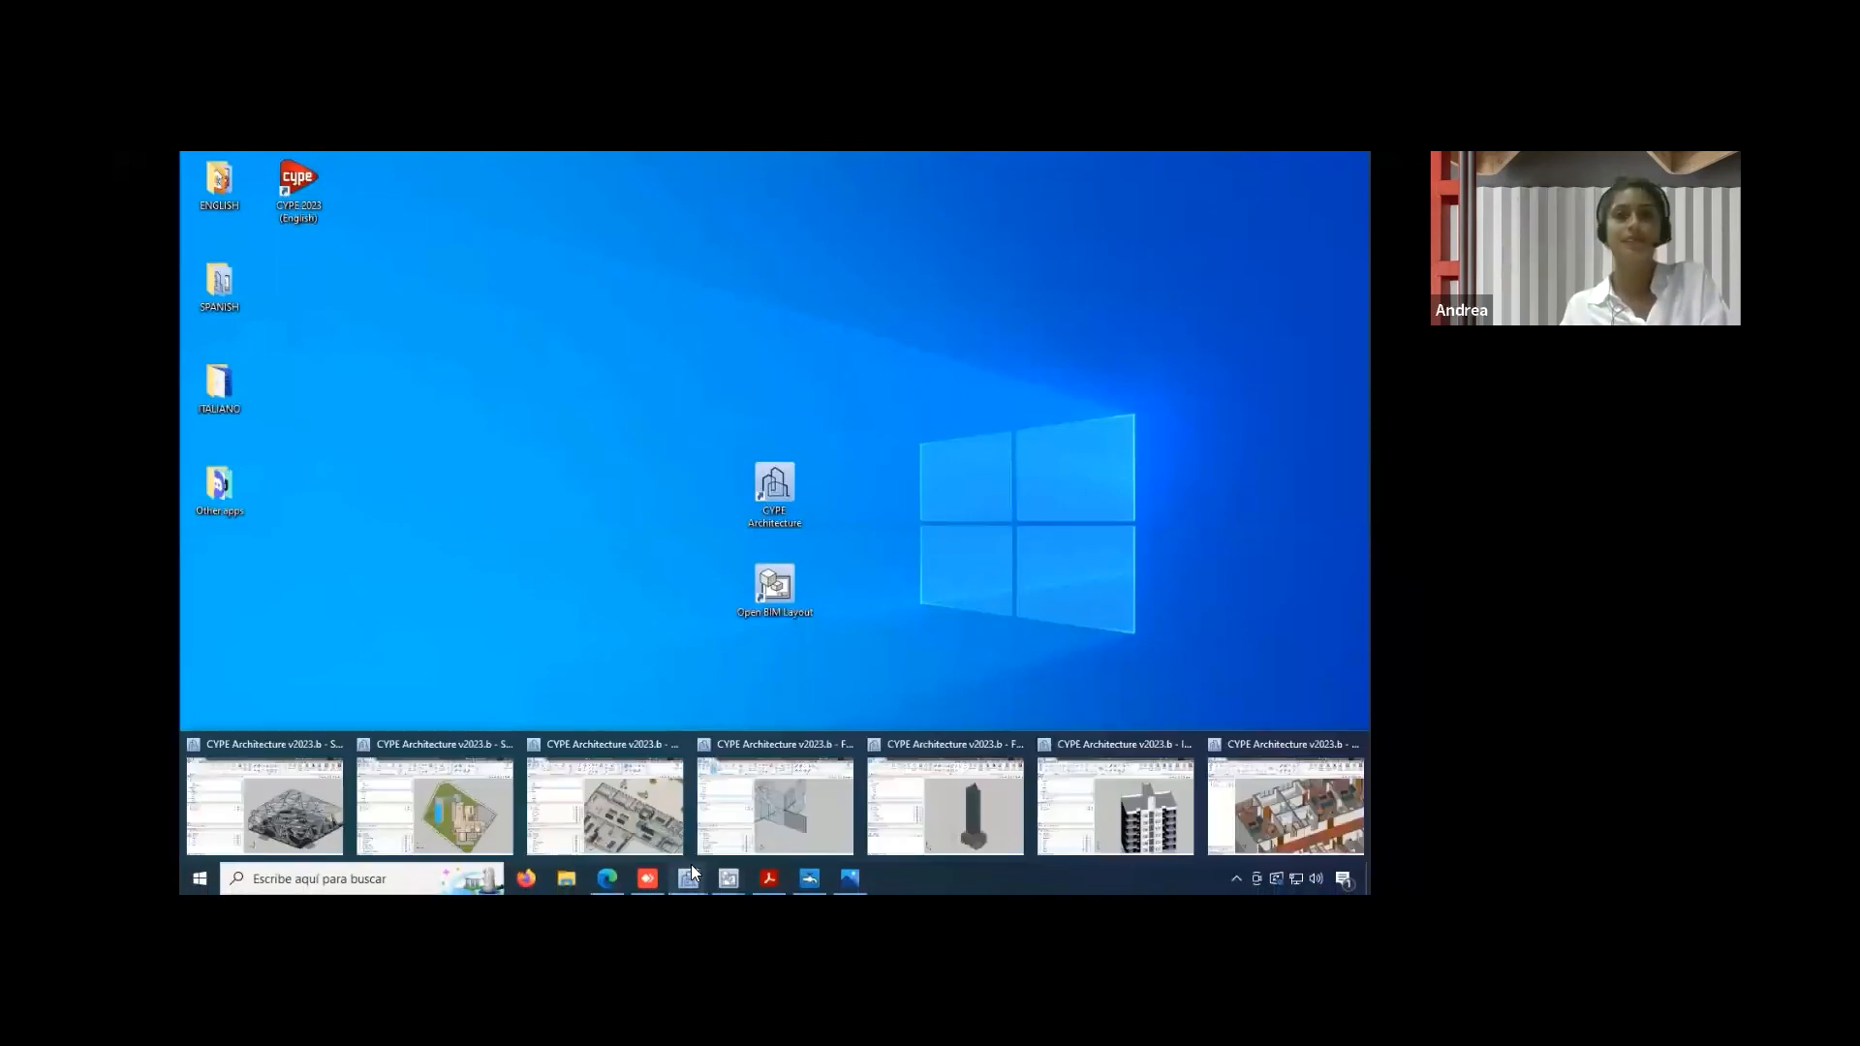
pyautogui.click(496, 790)
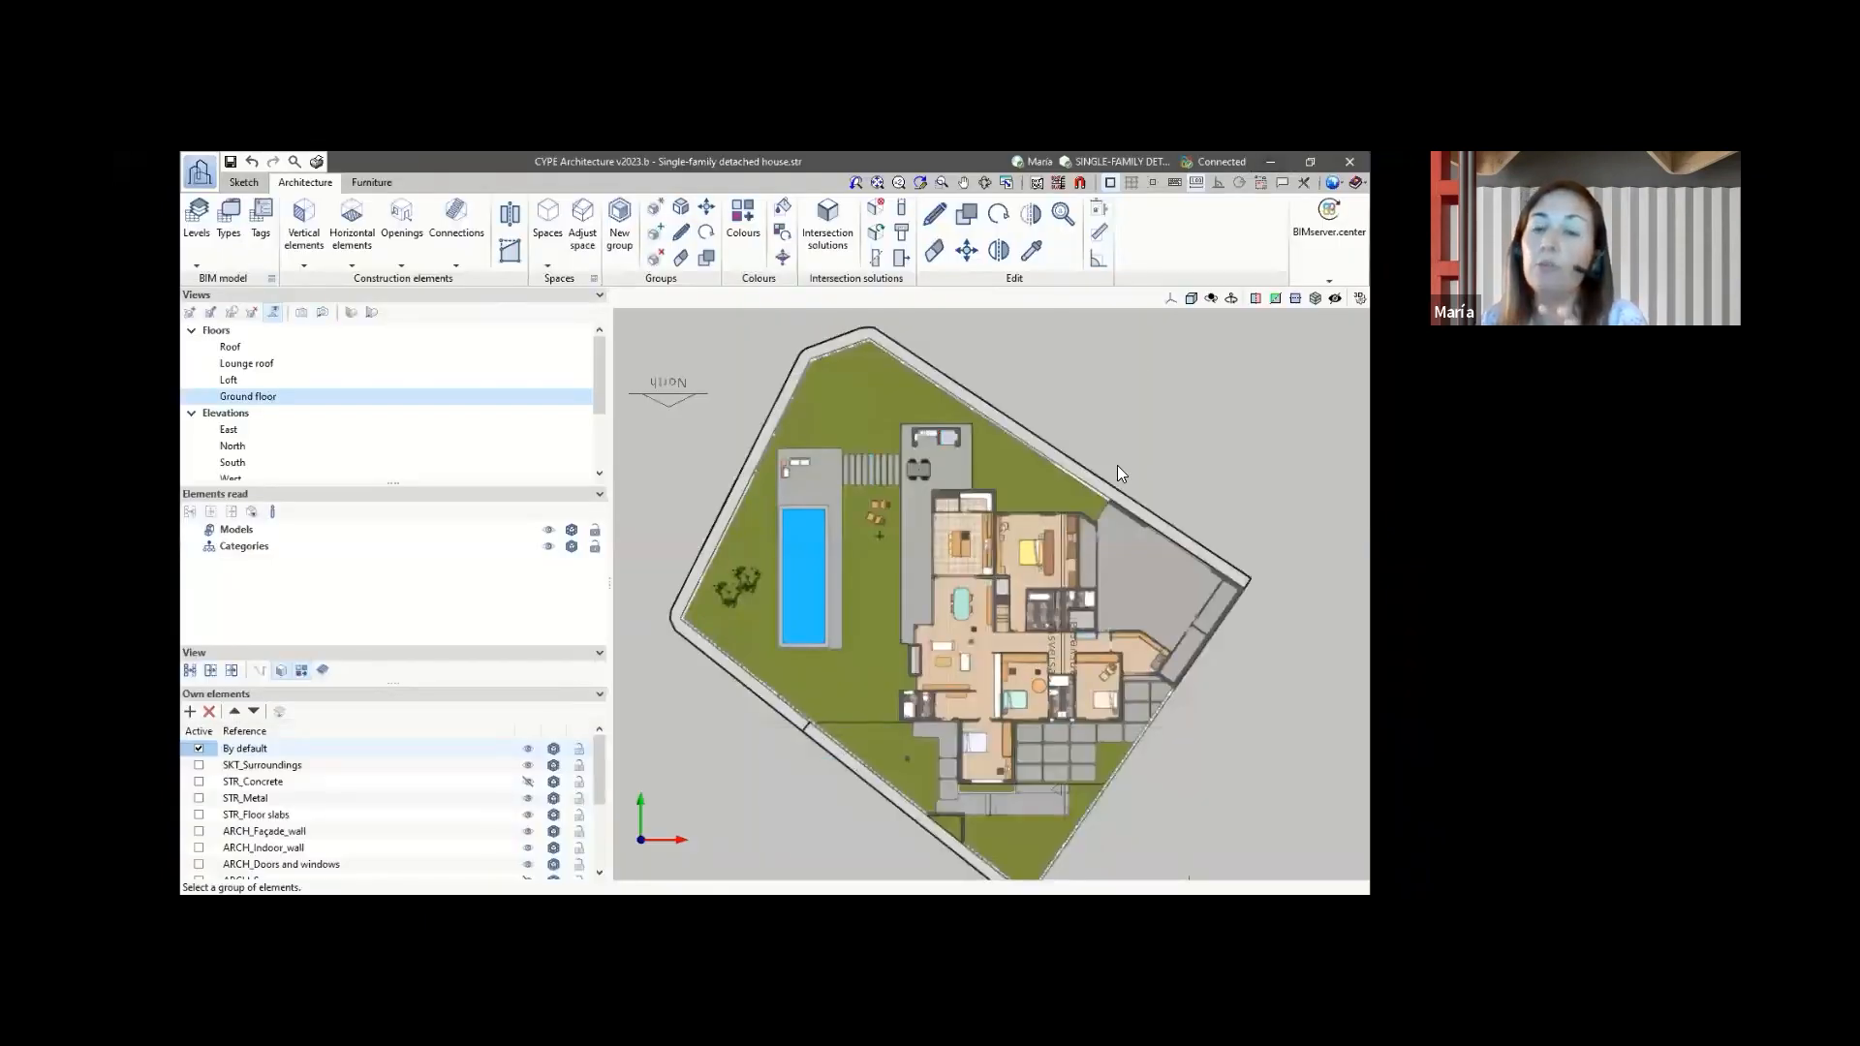
pyautogui.scroll(-2, 1114, 472)
pyautogui.scroll(2, 1151, 399)
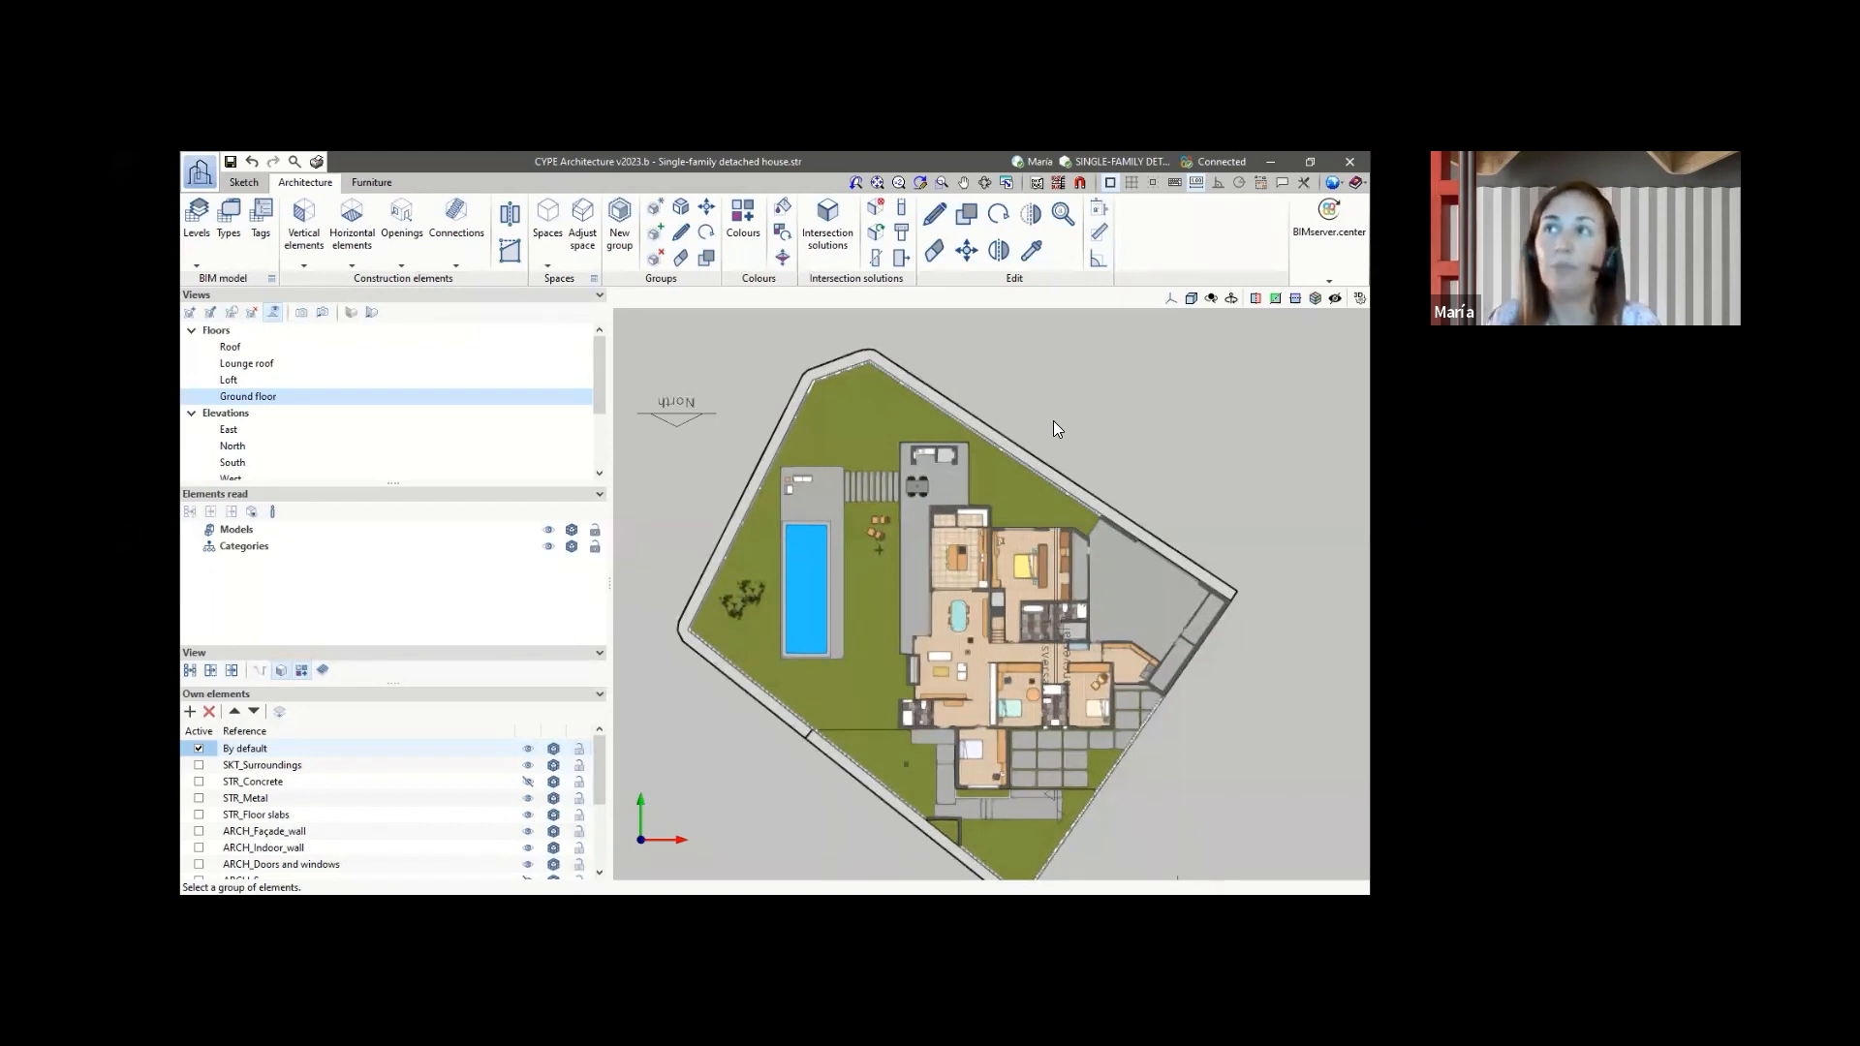
# - Switch to the FromCYPECAD tower project, expand its read models and examine the structure at the tower's top corner
pyautogui.click(1270, 162)
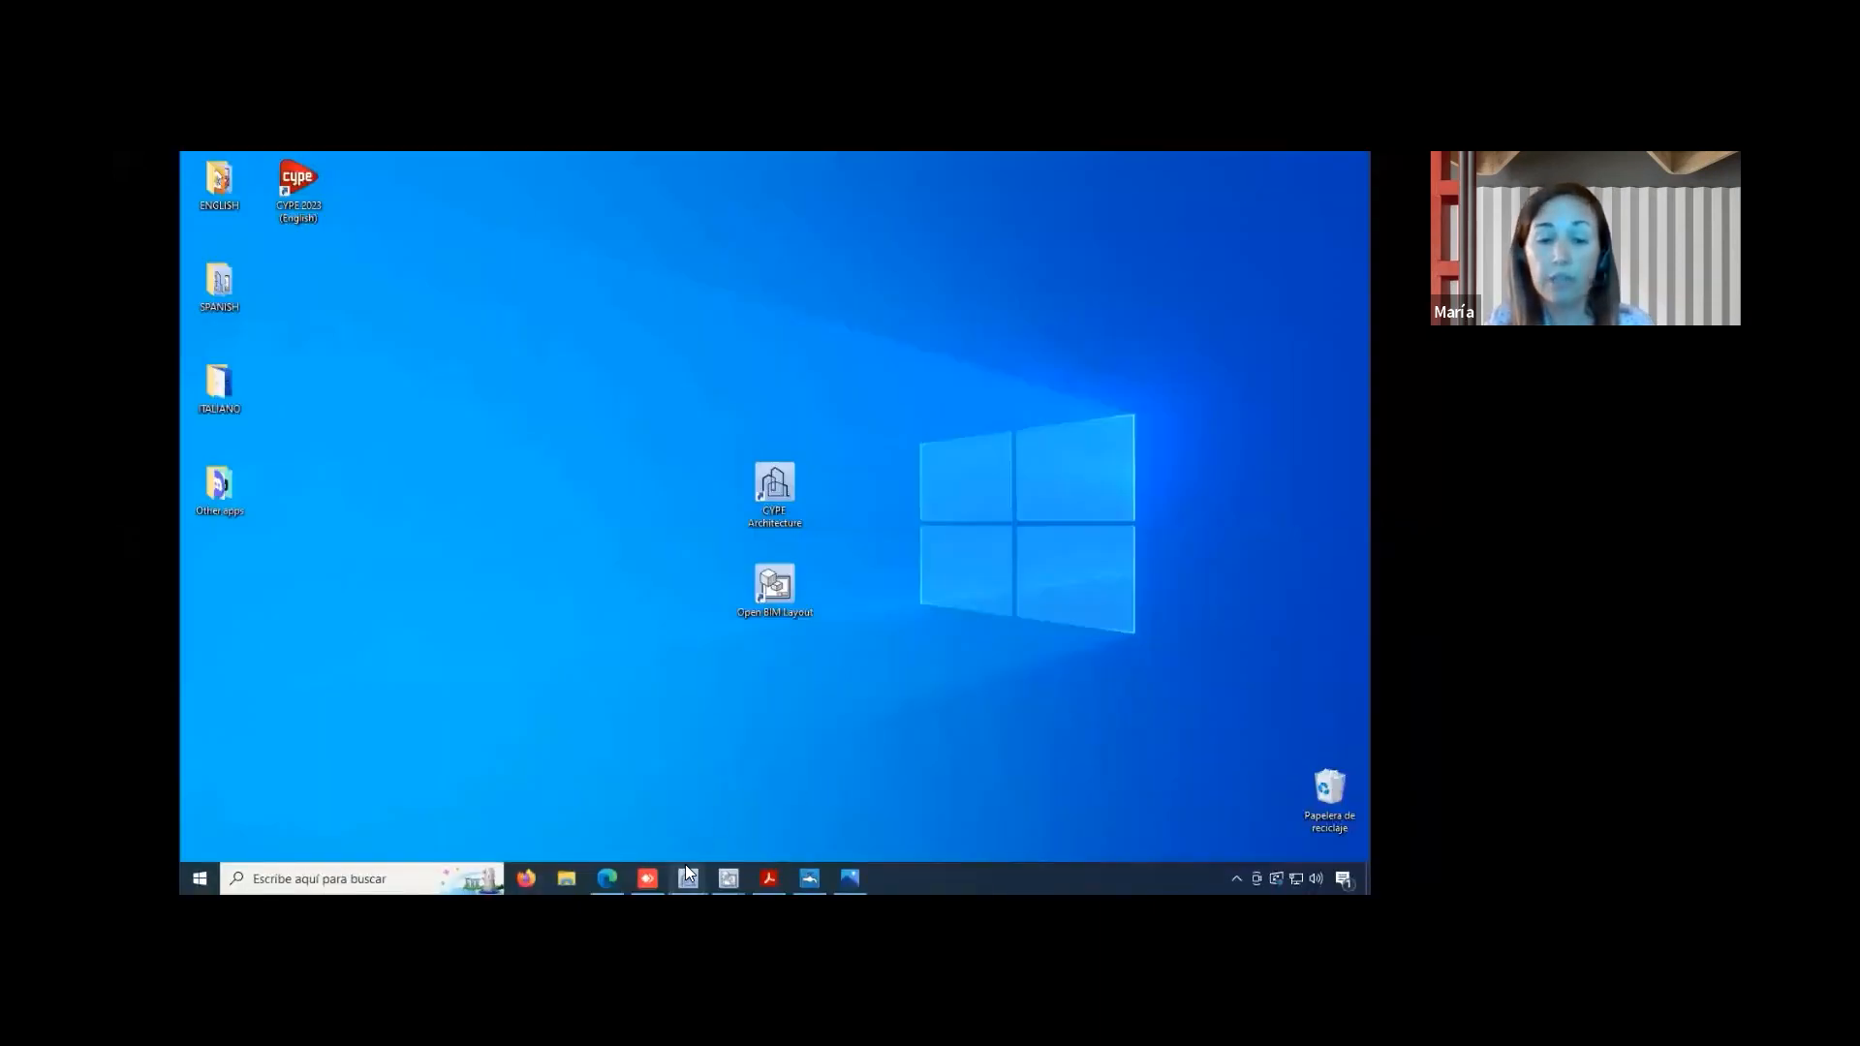
pyautogui.moveTo(690, 873)
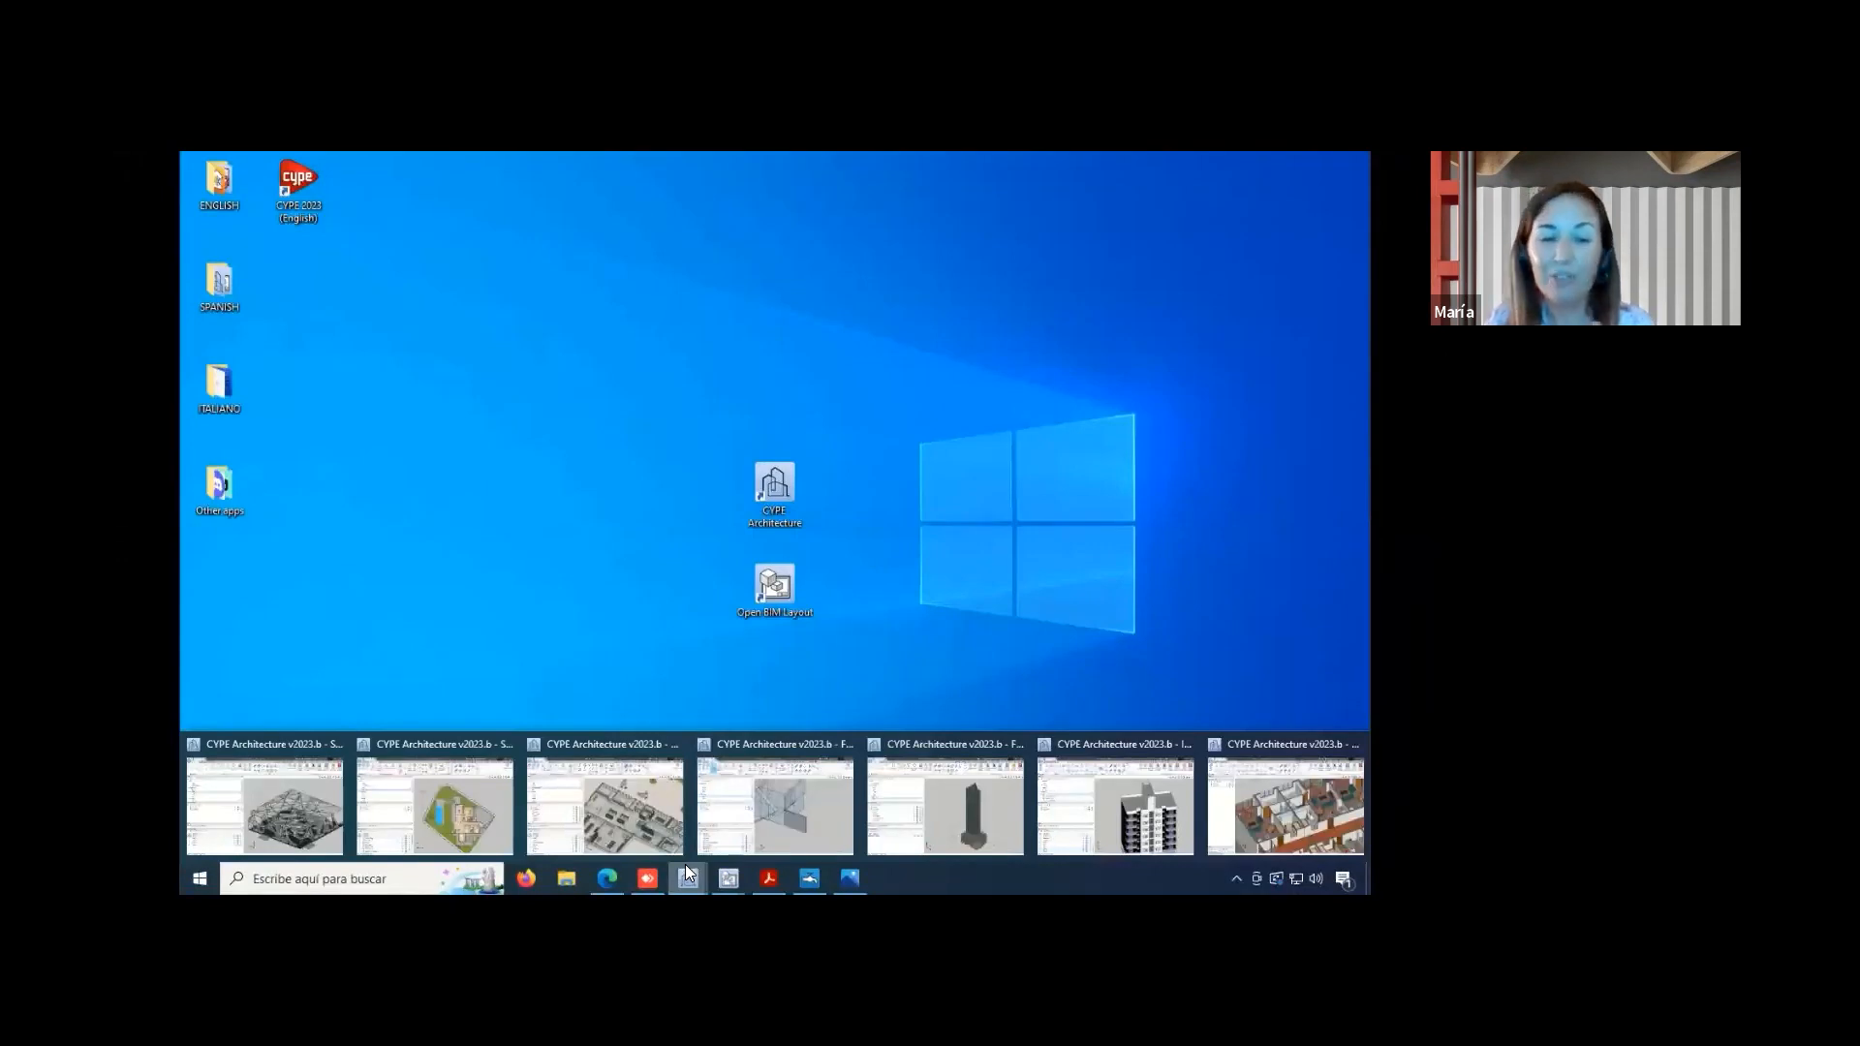
pyautogui.click(949, 800)
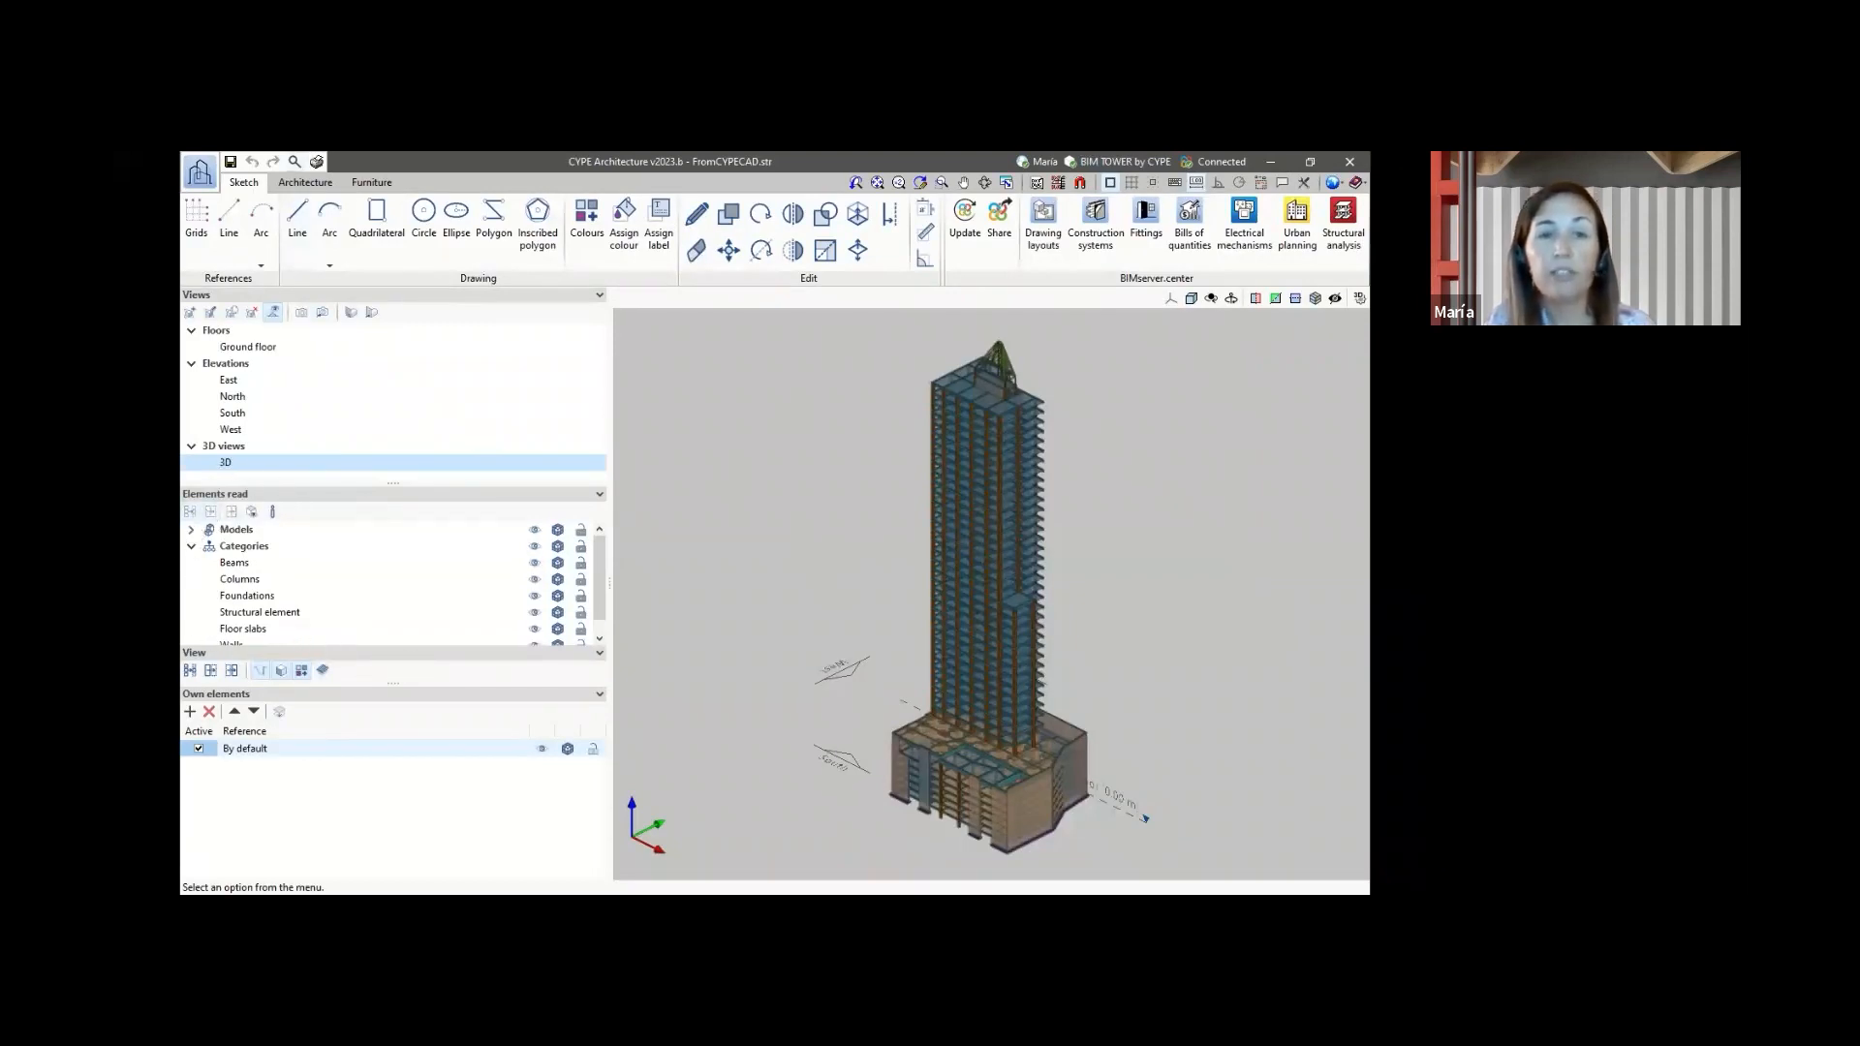
pyautogui.click(191, 533)
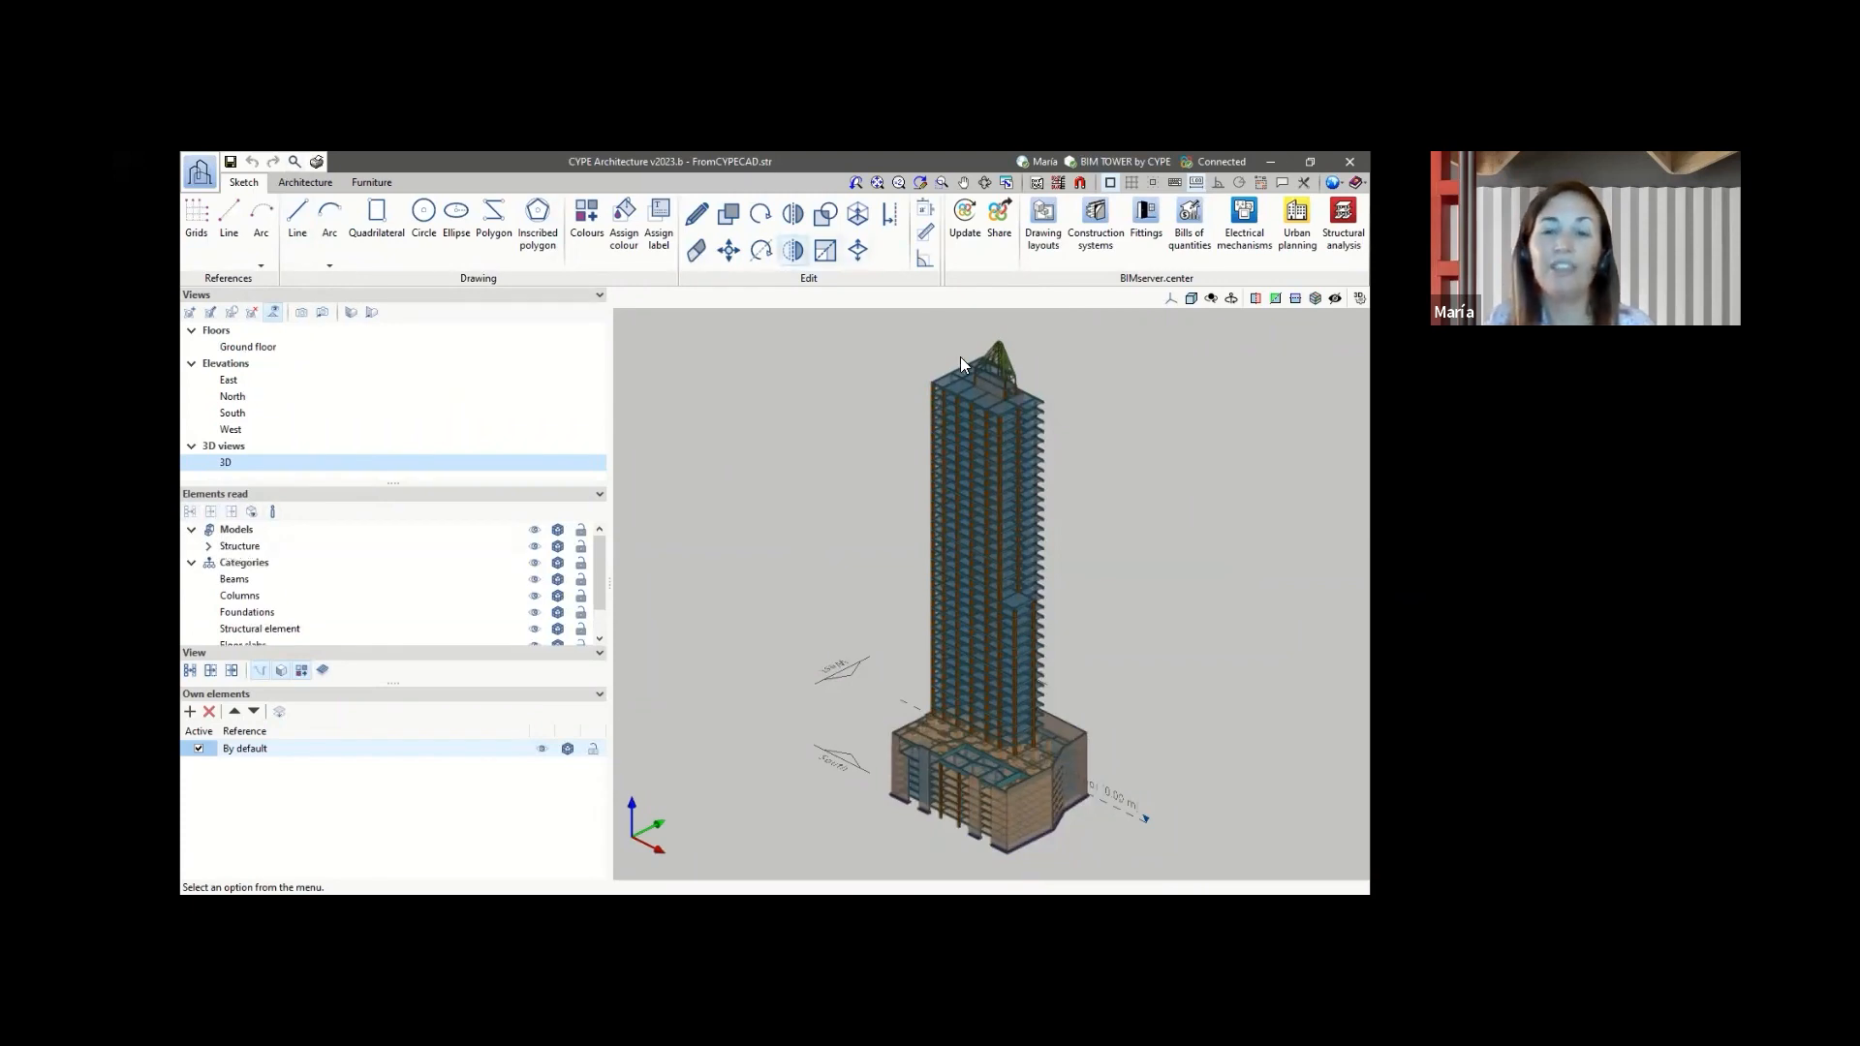
pyautogui.scroll(6, 938, 358)
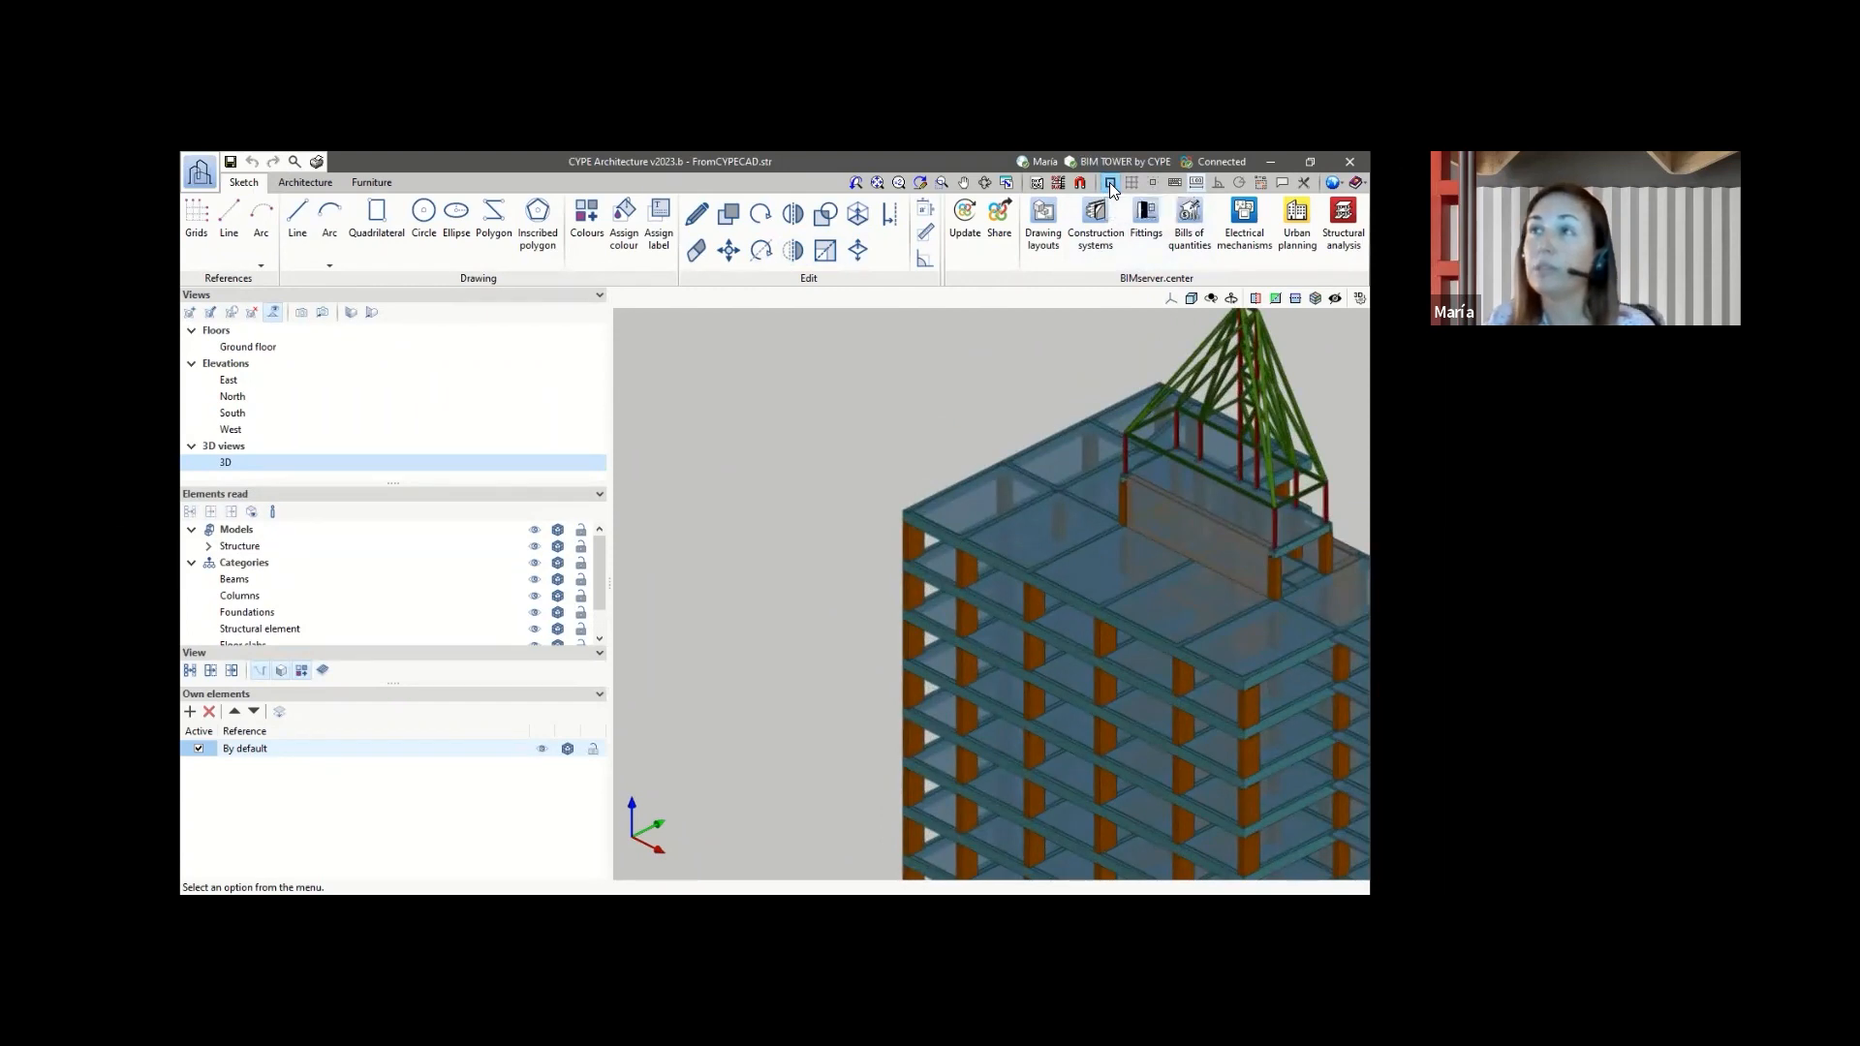
pyautogui.scroll(2, 1002, 368)
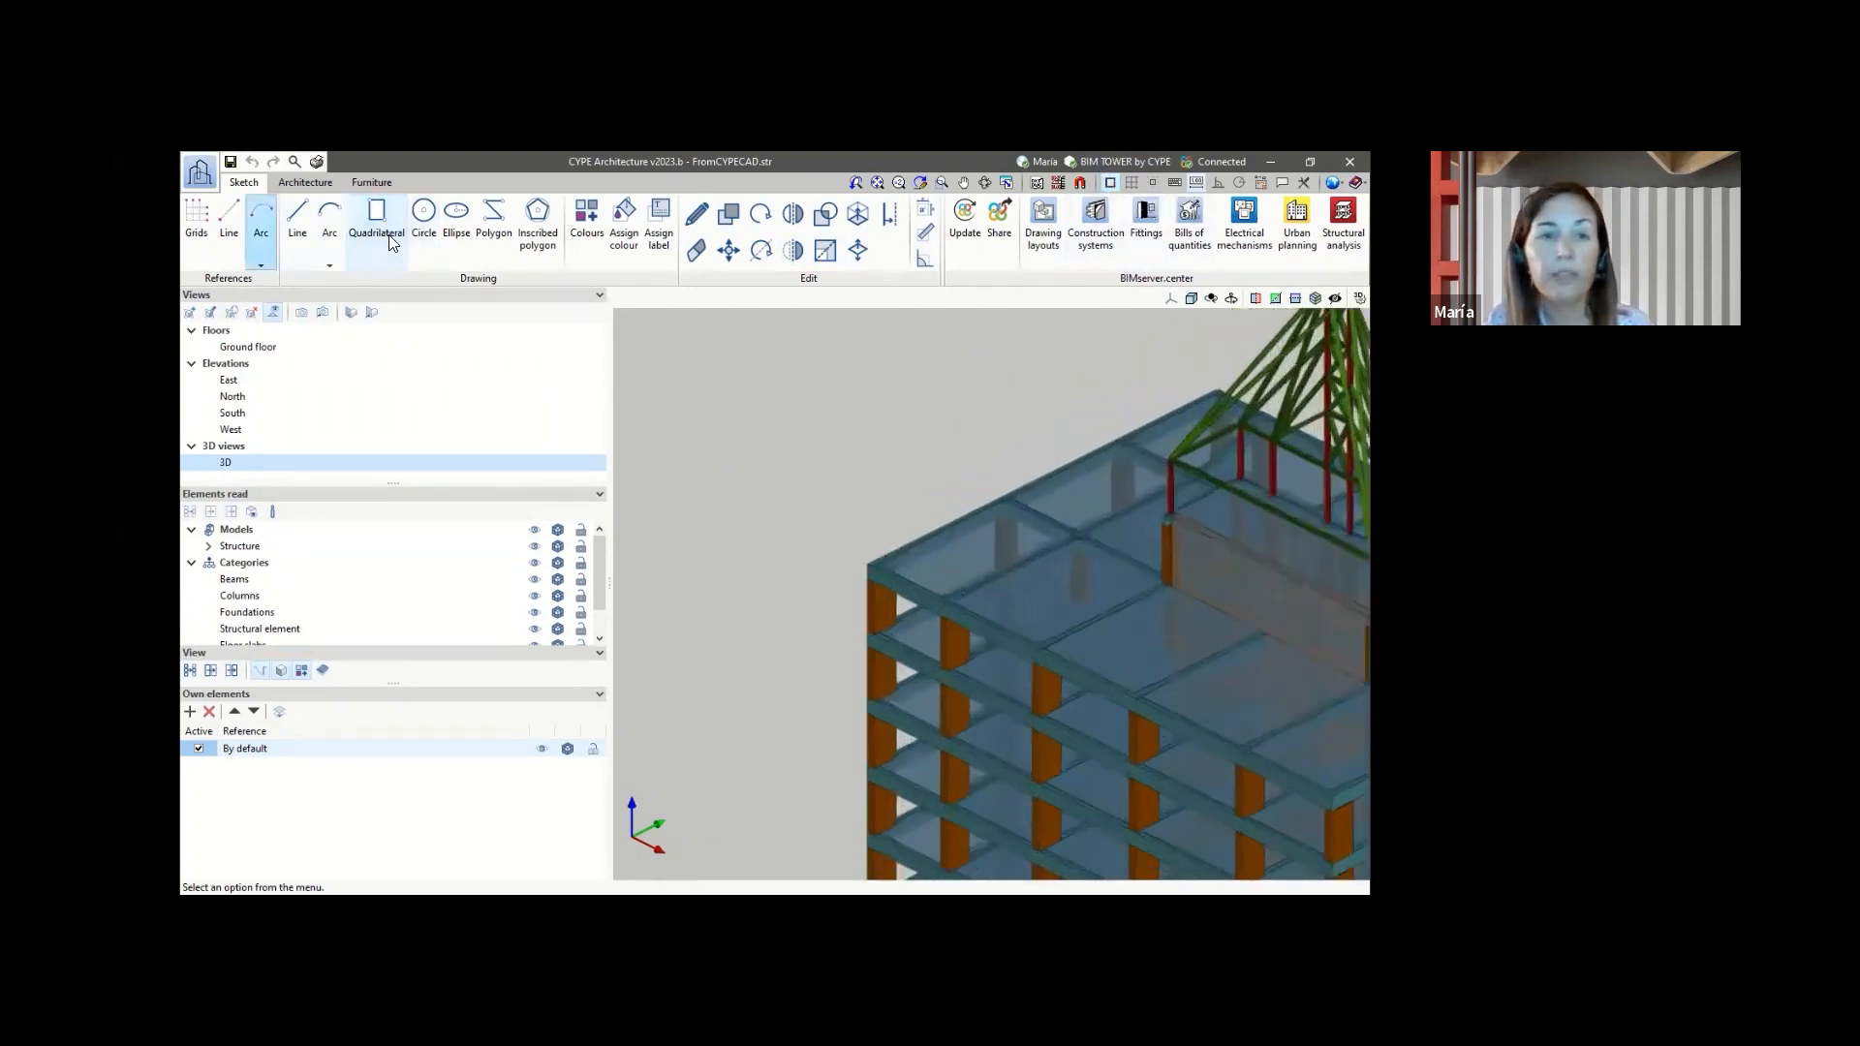
# - Start a wall by polyline at the base of the tower's corner column on the uppermost storey
pyautogui.click(305, 182)
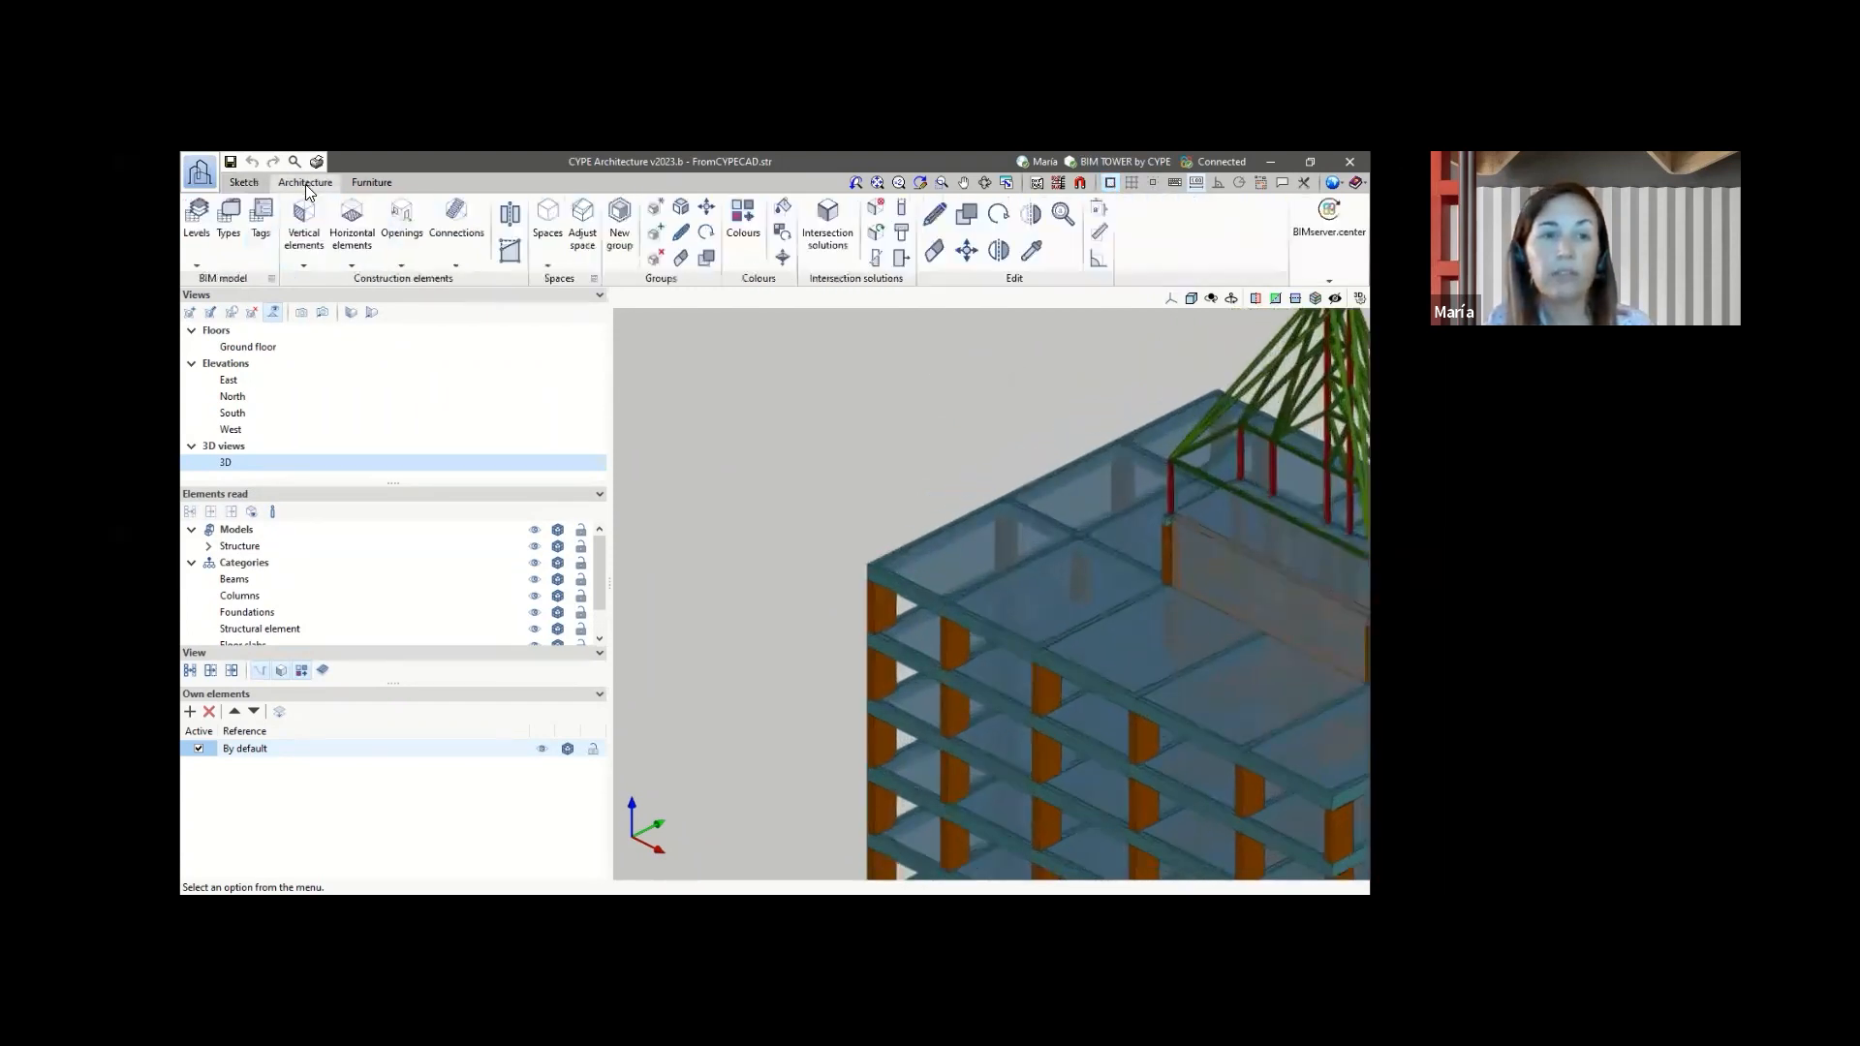
pyautogui.click(306, 240)
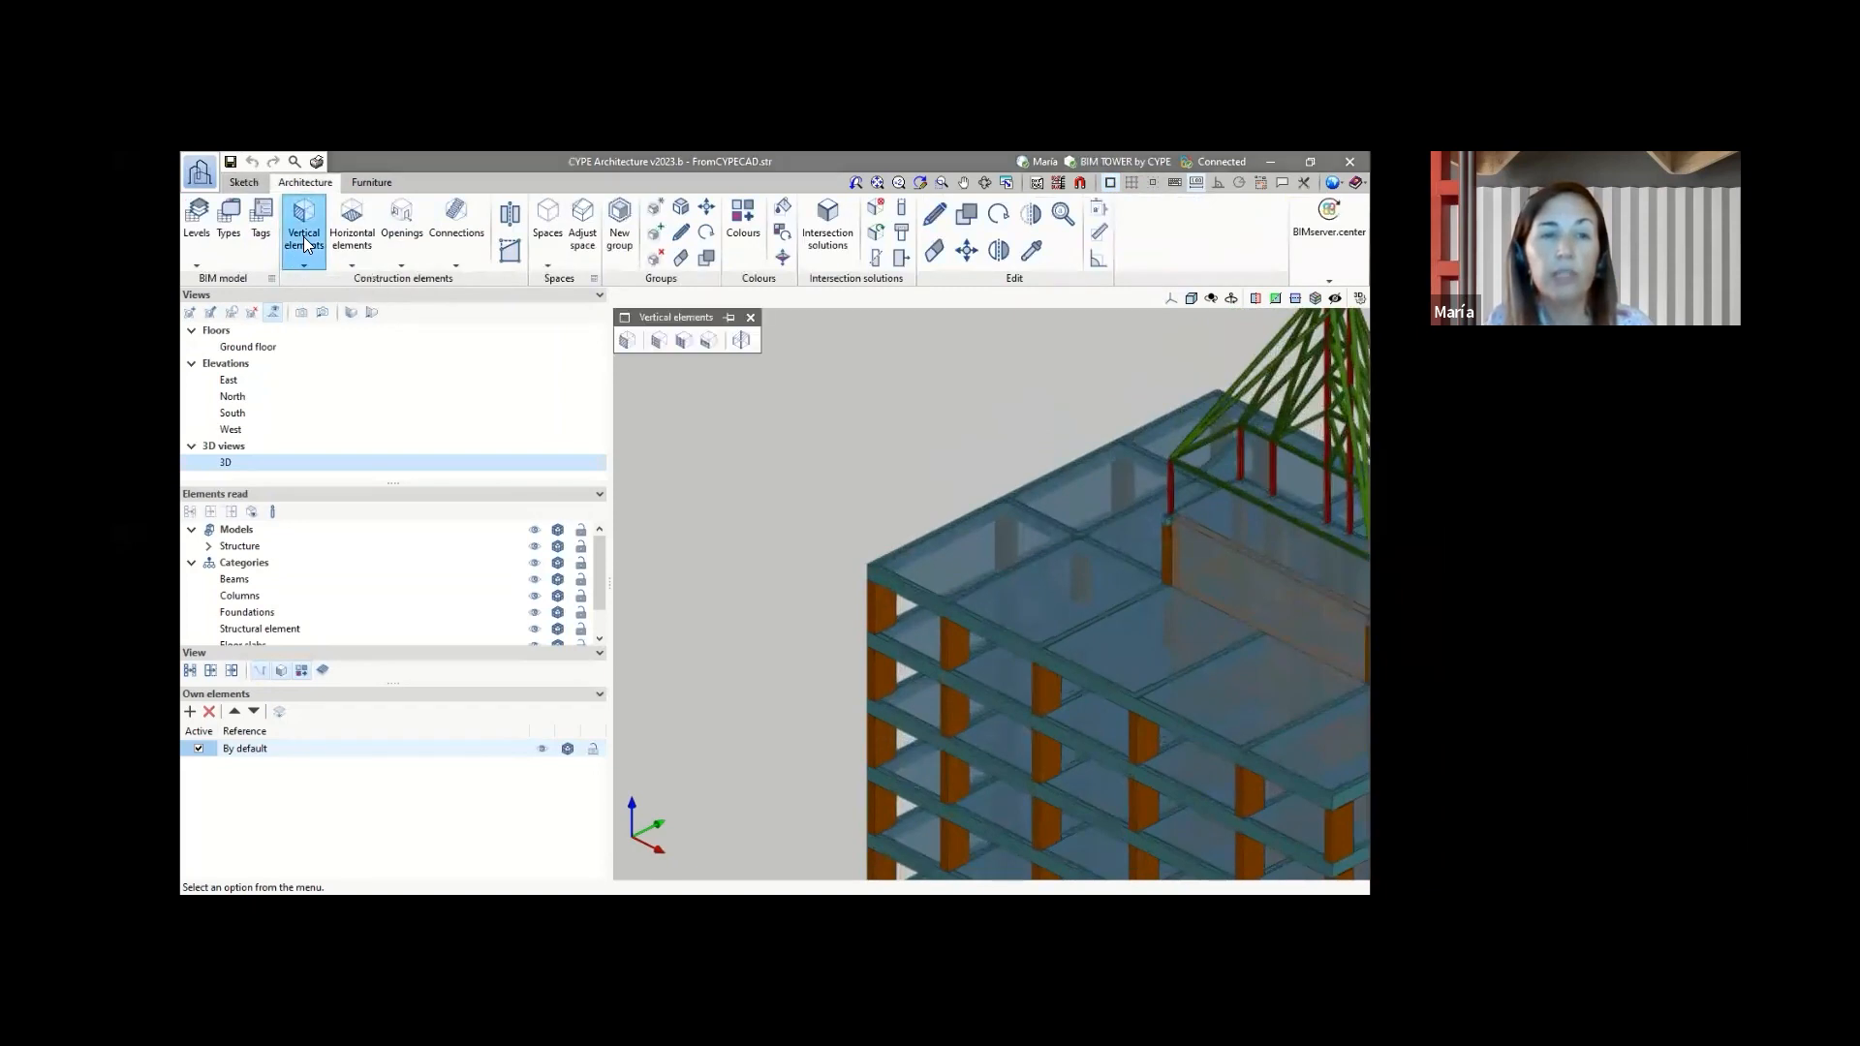
pyautogui.click(626, 340)
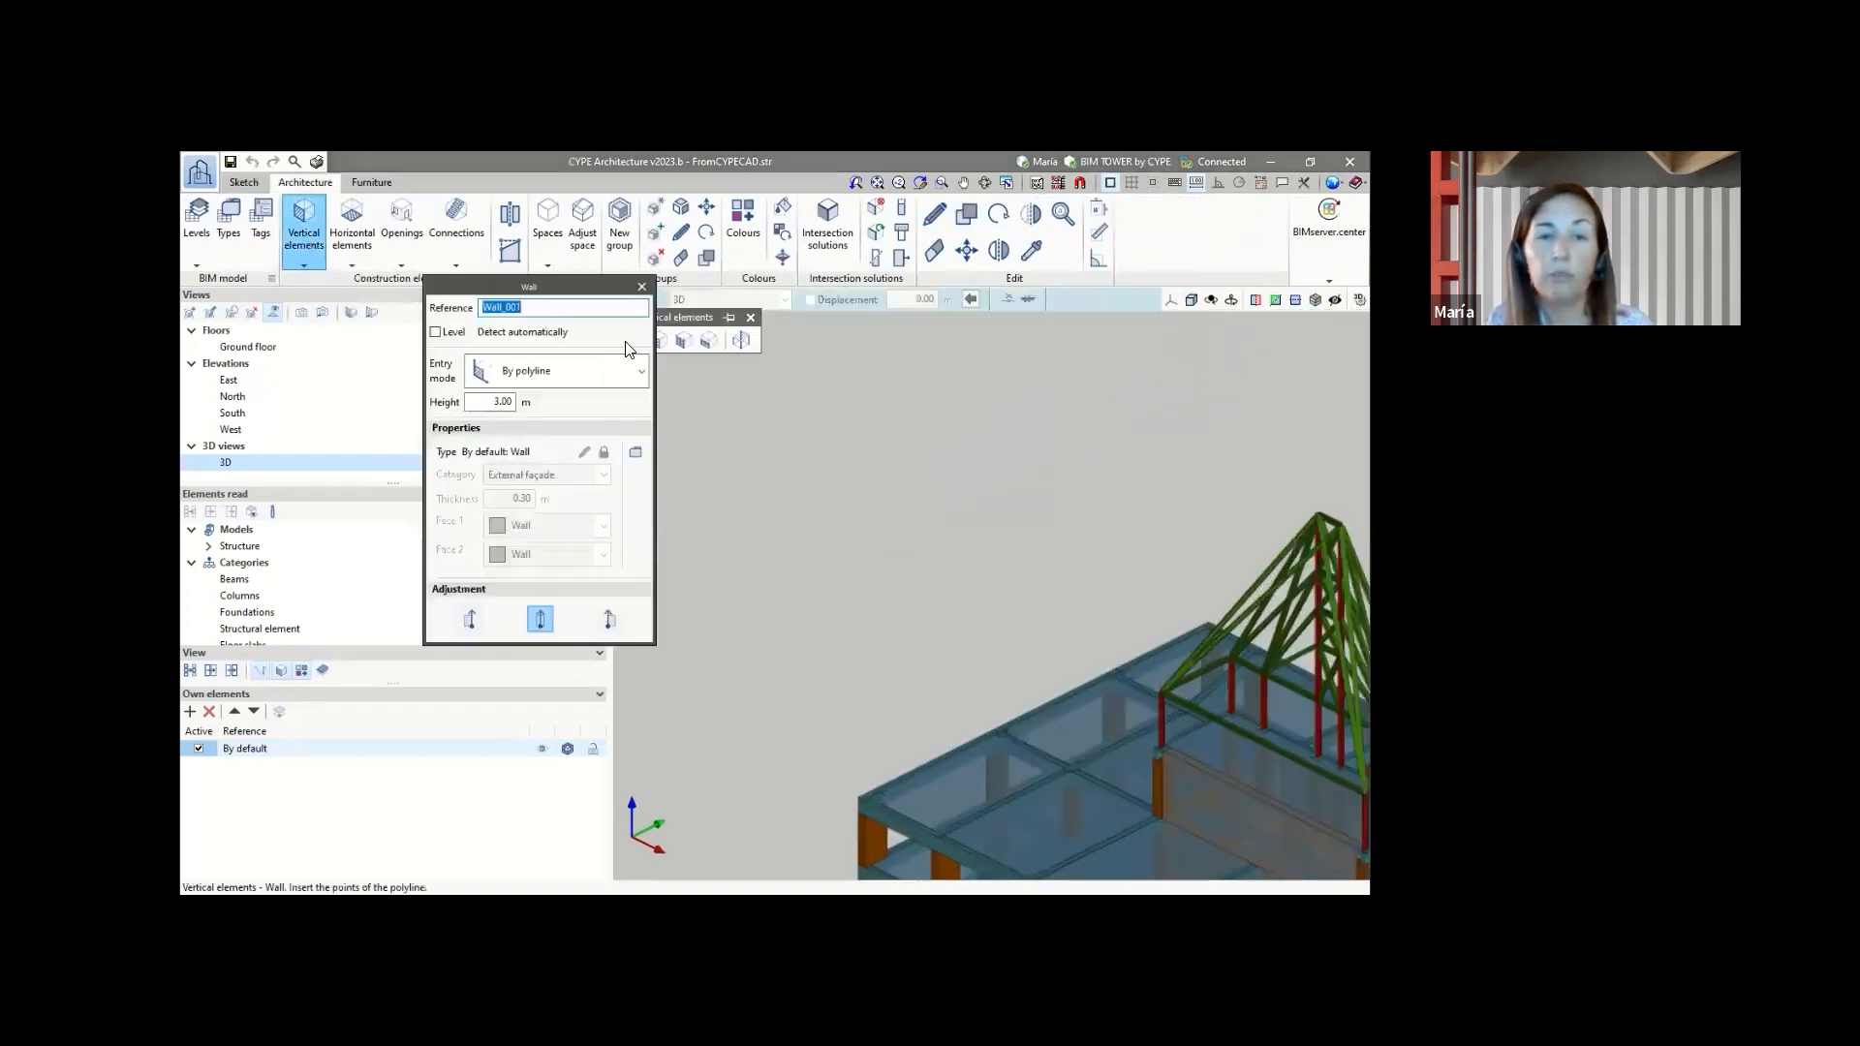
pyautogui.scroll(-4, 842, 508)
pyautogui.scroll(8, 833, 598)
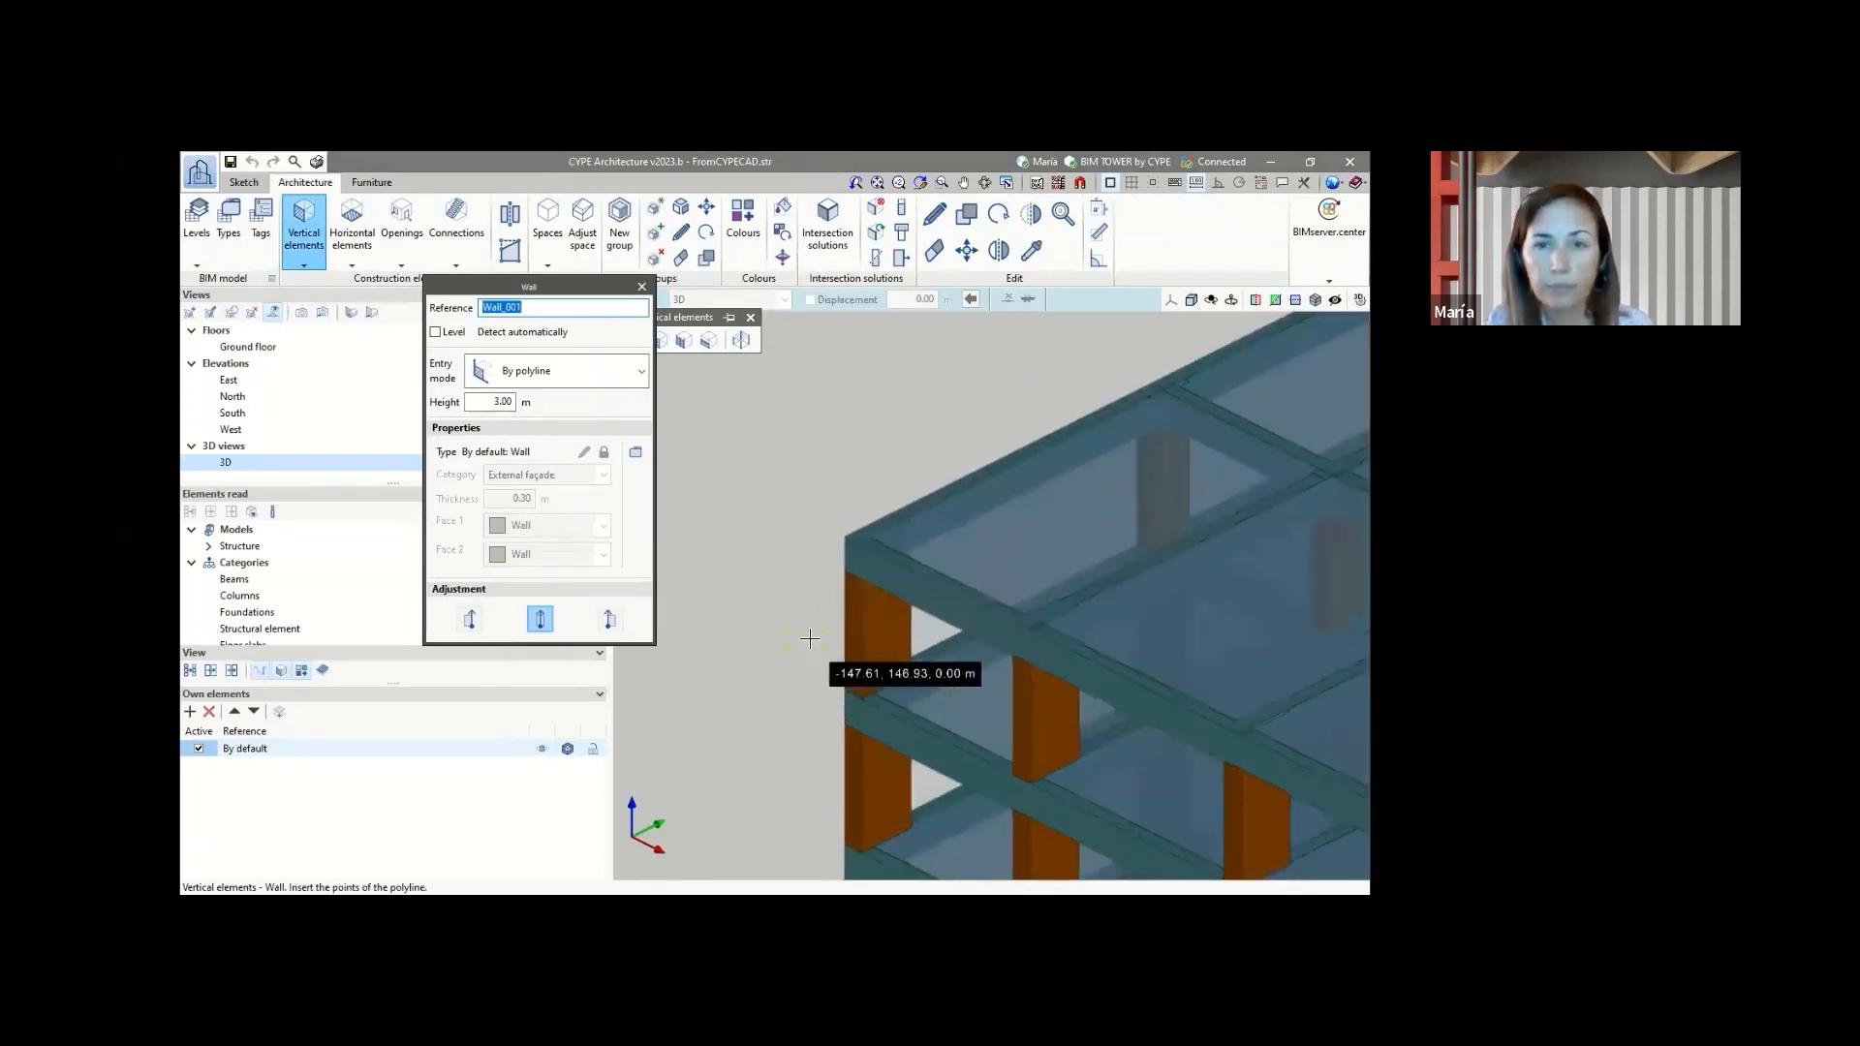
pyautogui.scroll(2, 841, 693)
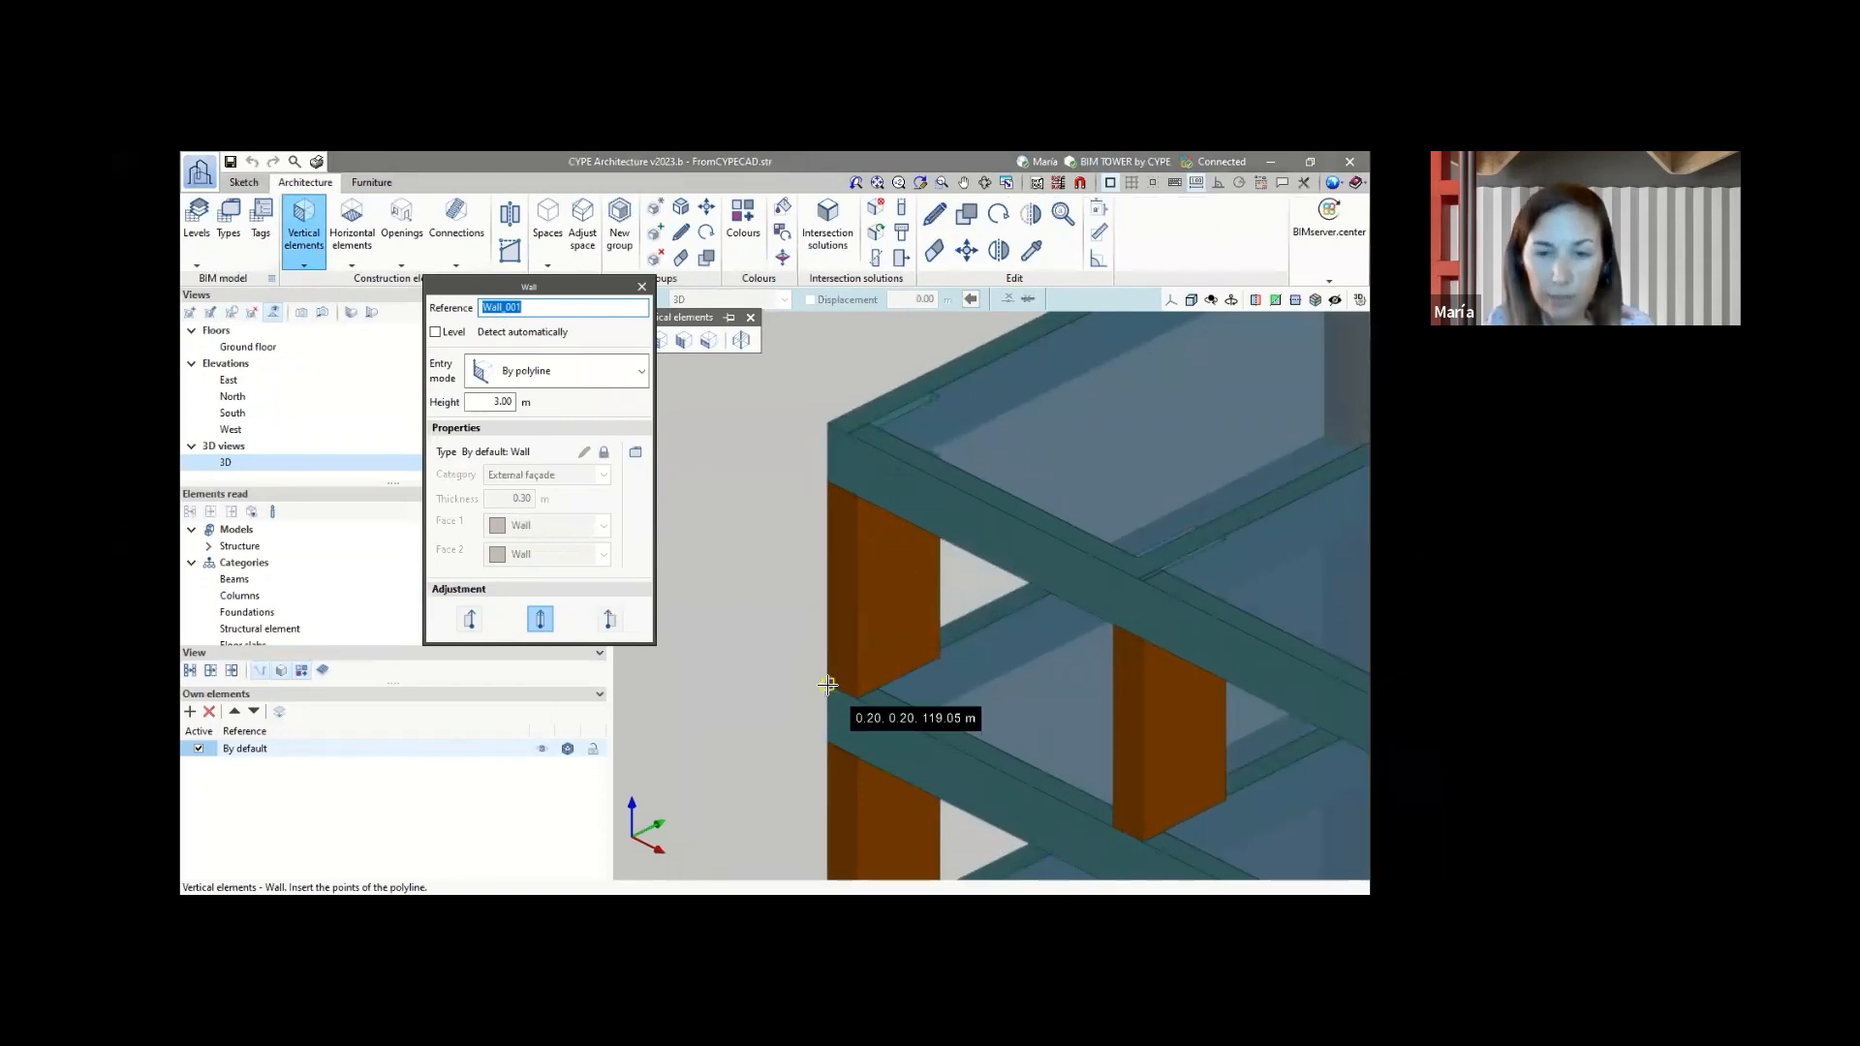
pyautogui.scroll(2, 829, 685)
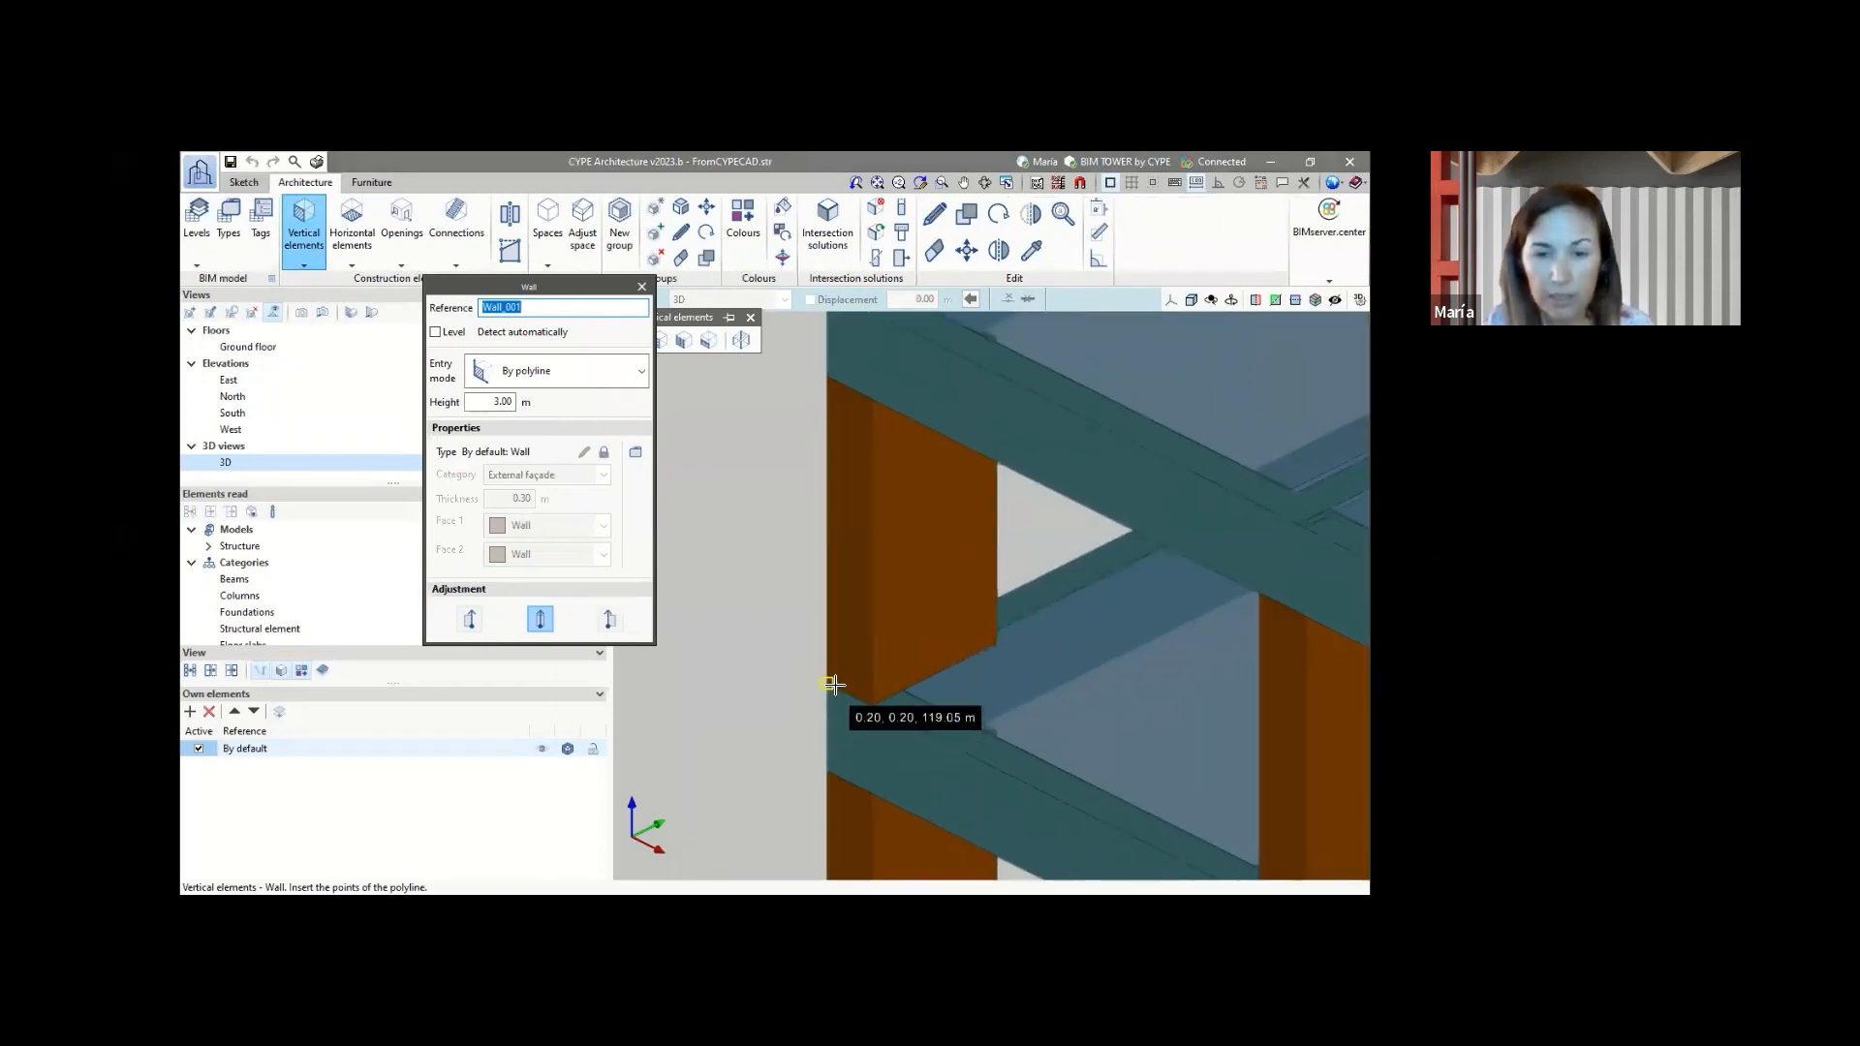
pyautogui.click(830, 685)
# - Set the wall height to 3.60 m and finish it at the next column, about 5.3 m along the slab edge
pyautogui.scroll(-2, 831, 684)
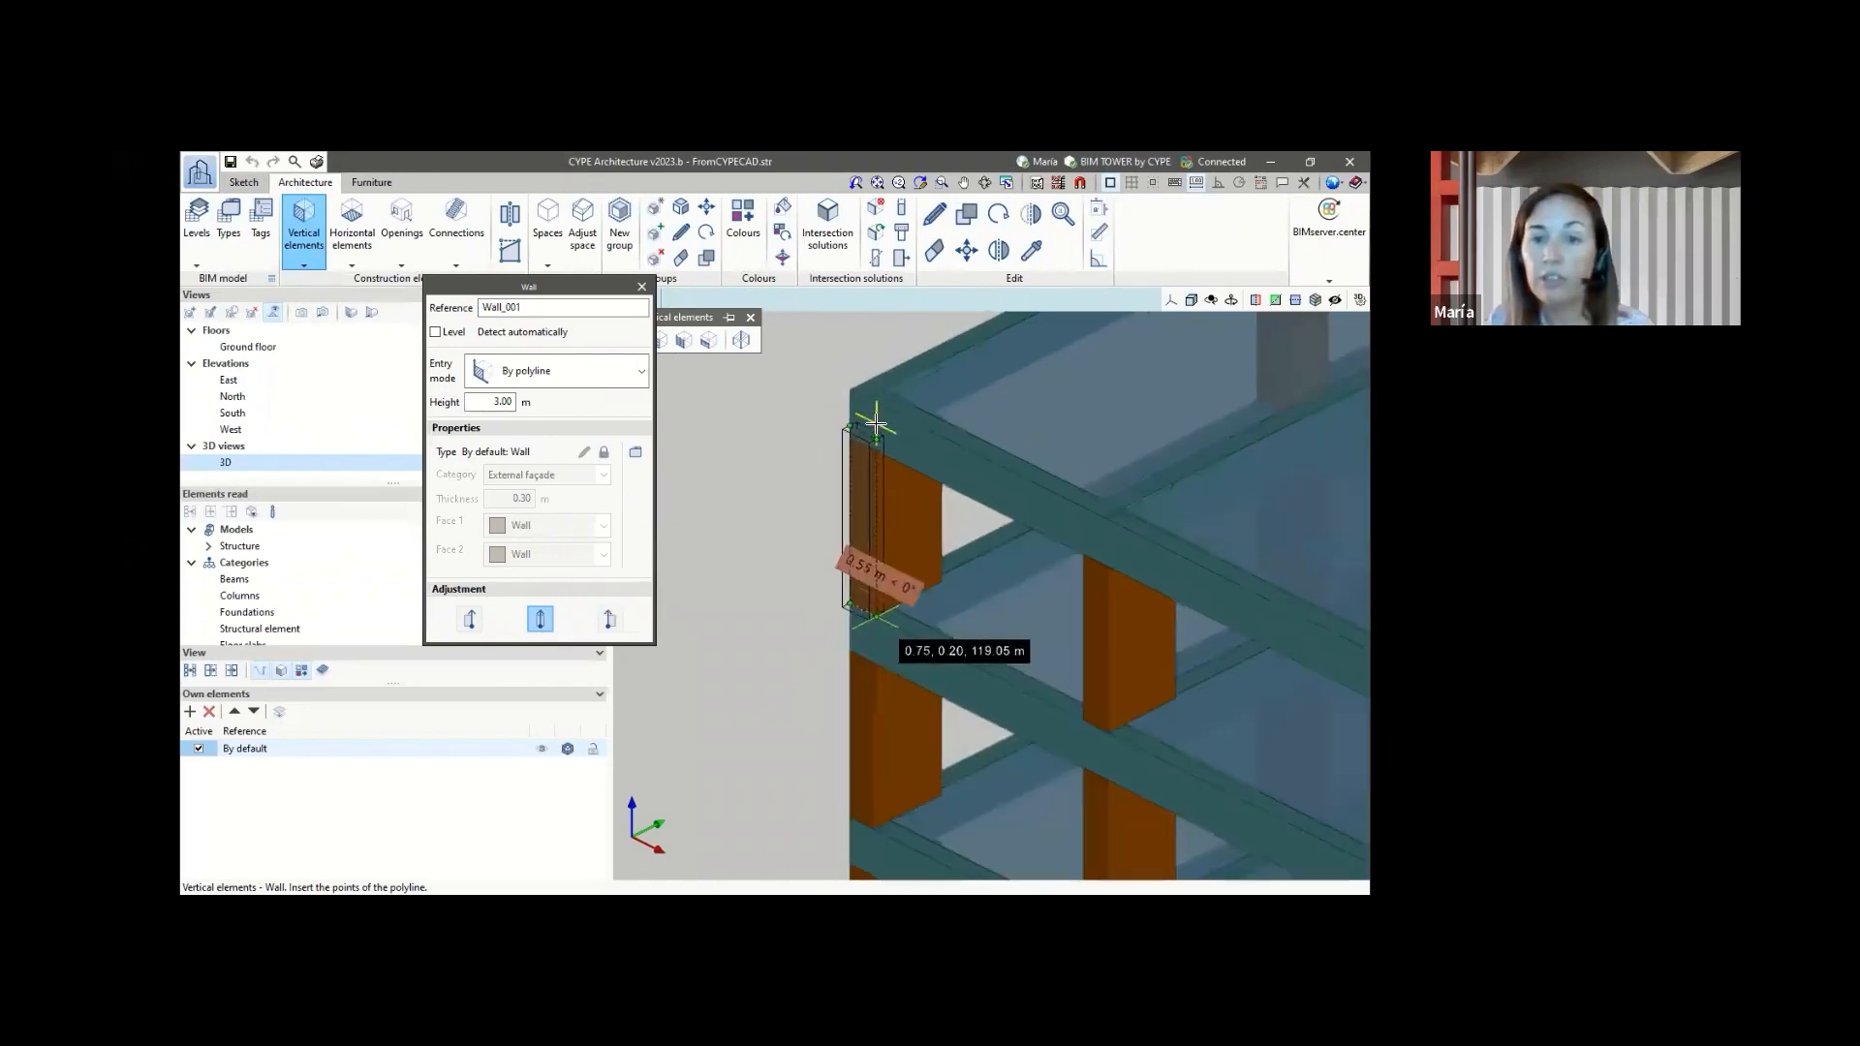
pyautogui.scroll(-2, 874, 422)
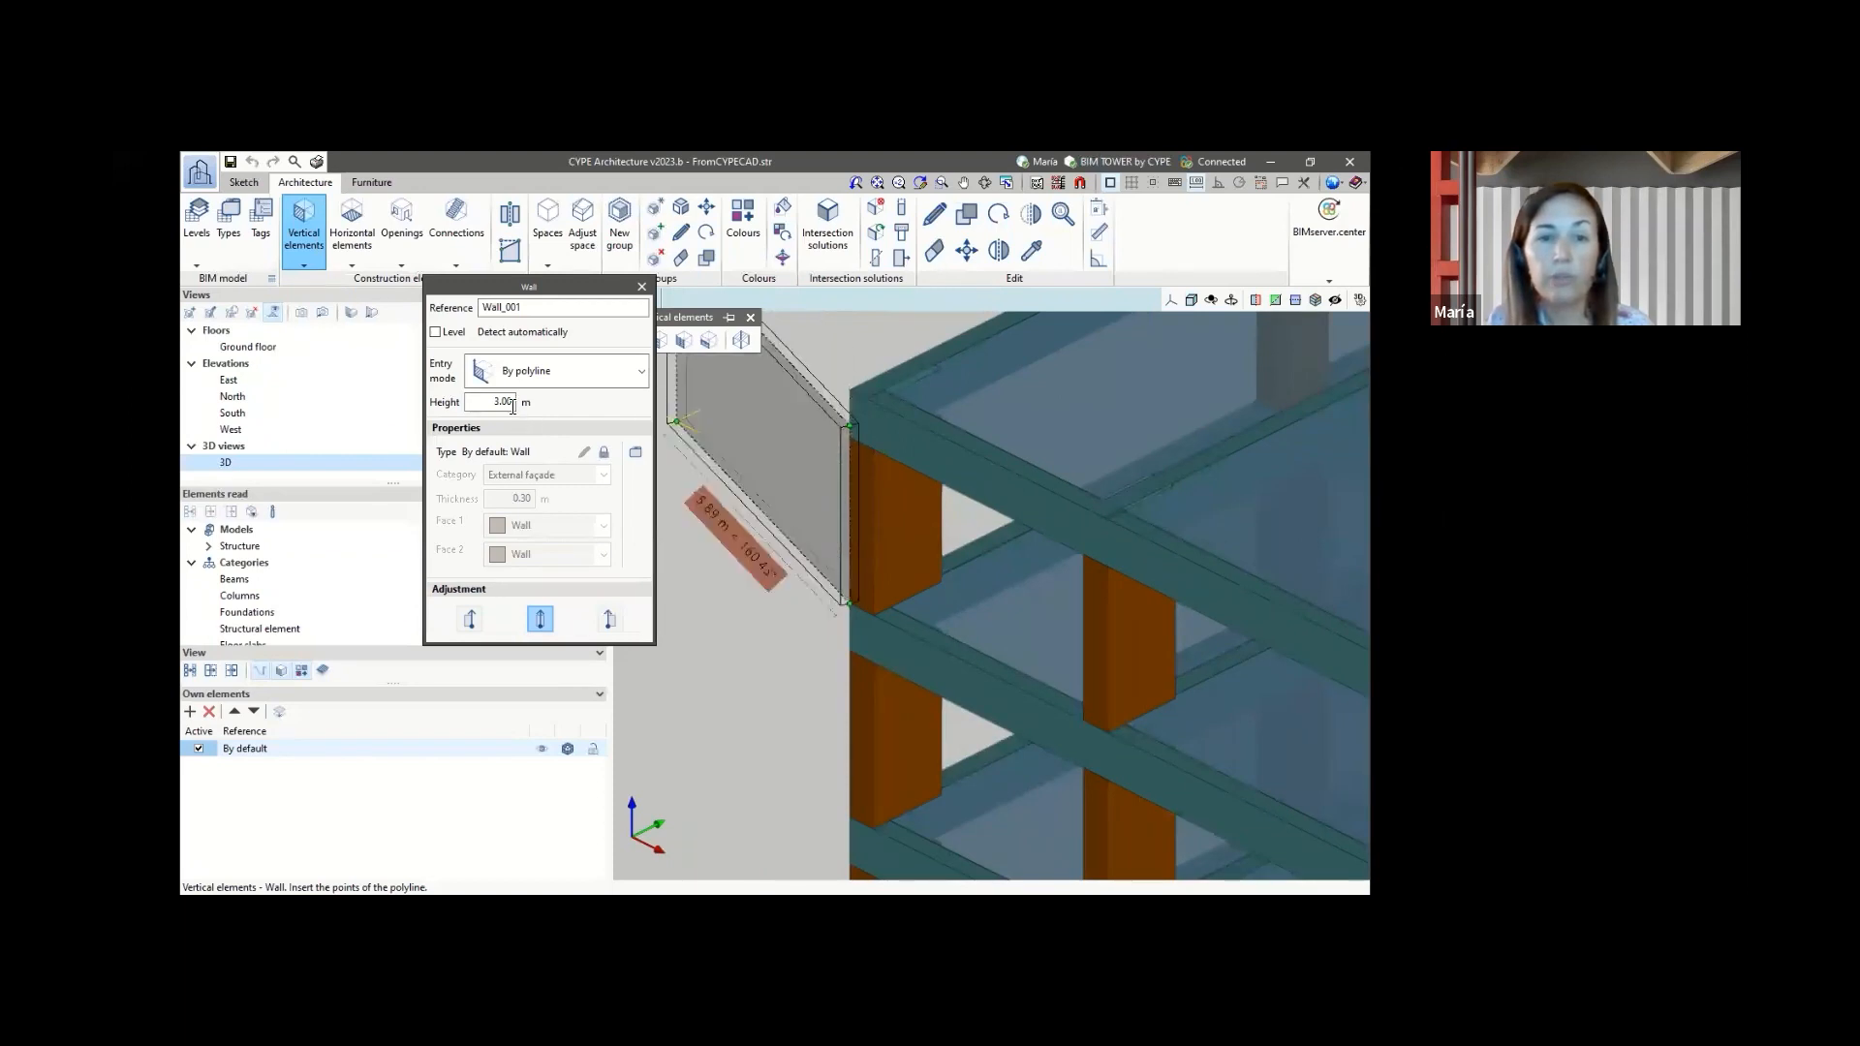
pyautogui.moveTo(501, 402); pyautogui.dragTo(521, 402)
pyautogui.write('6')
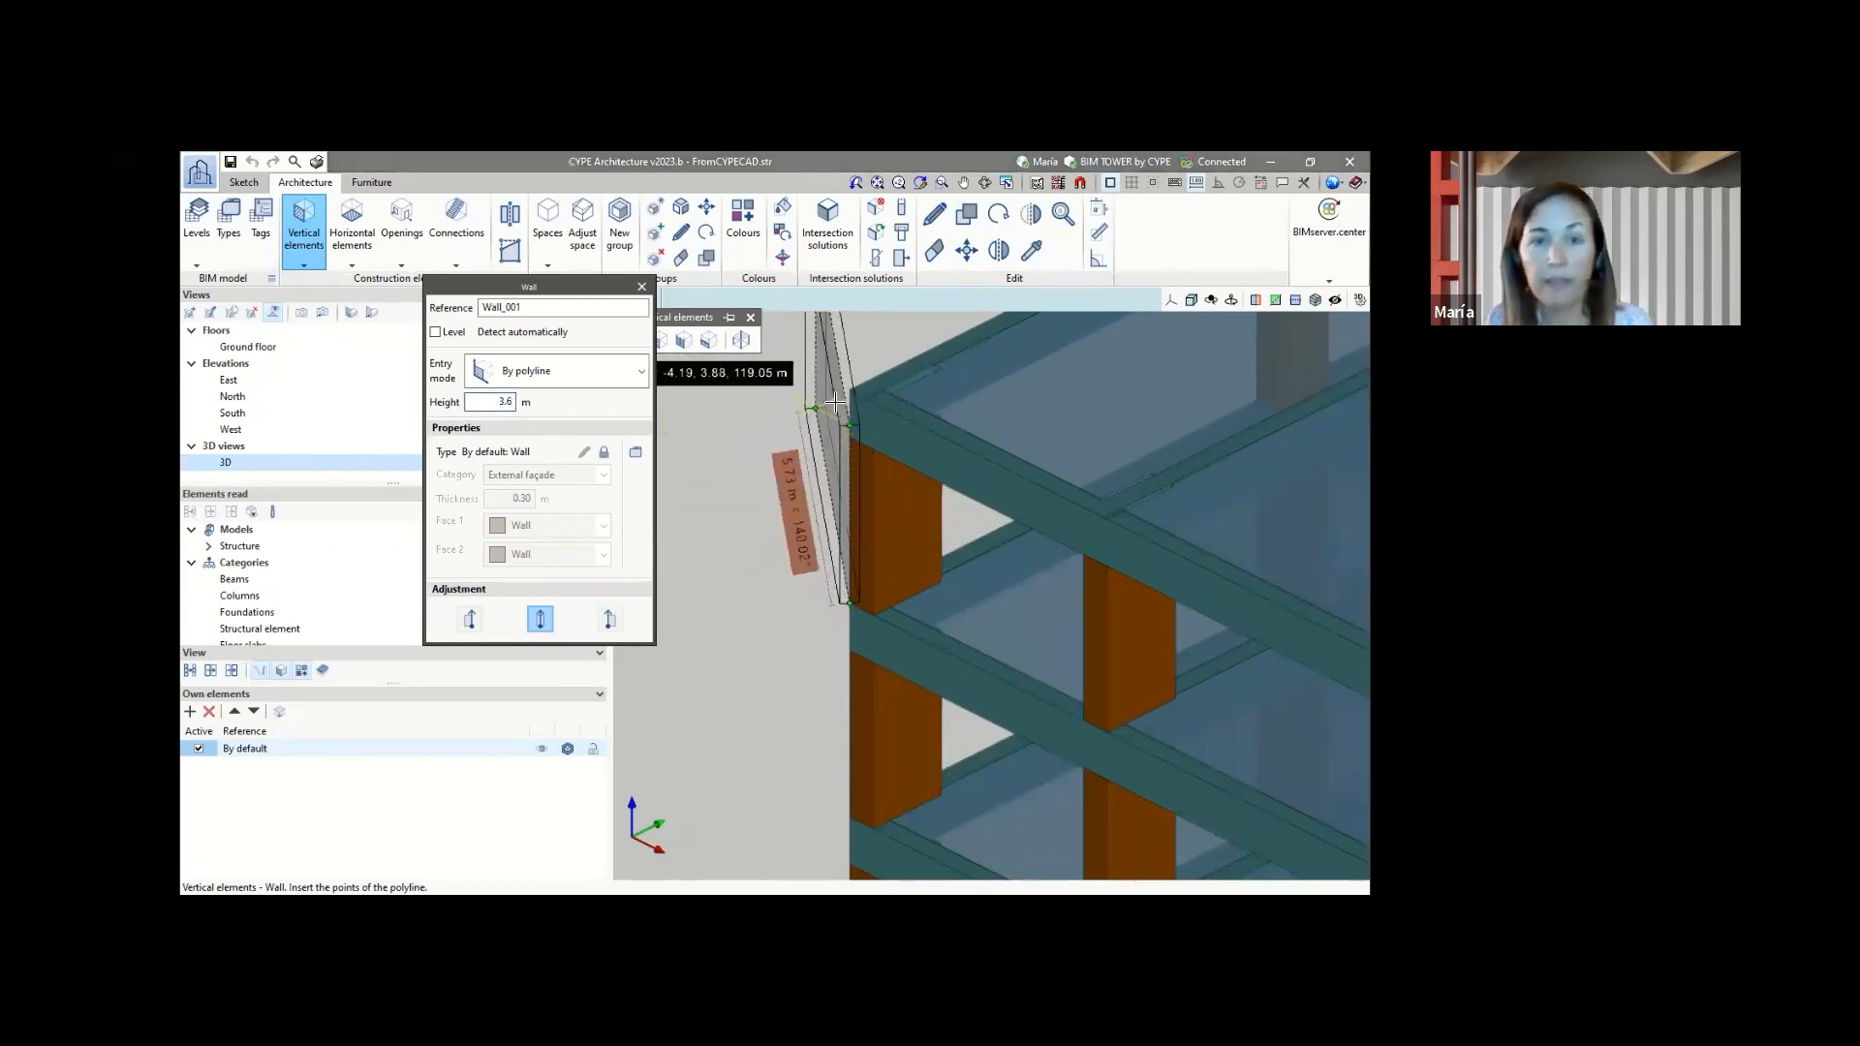
pyautogui.scroll(1, 892, 634)
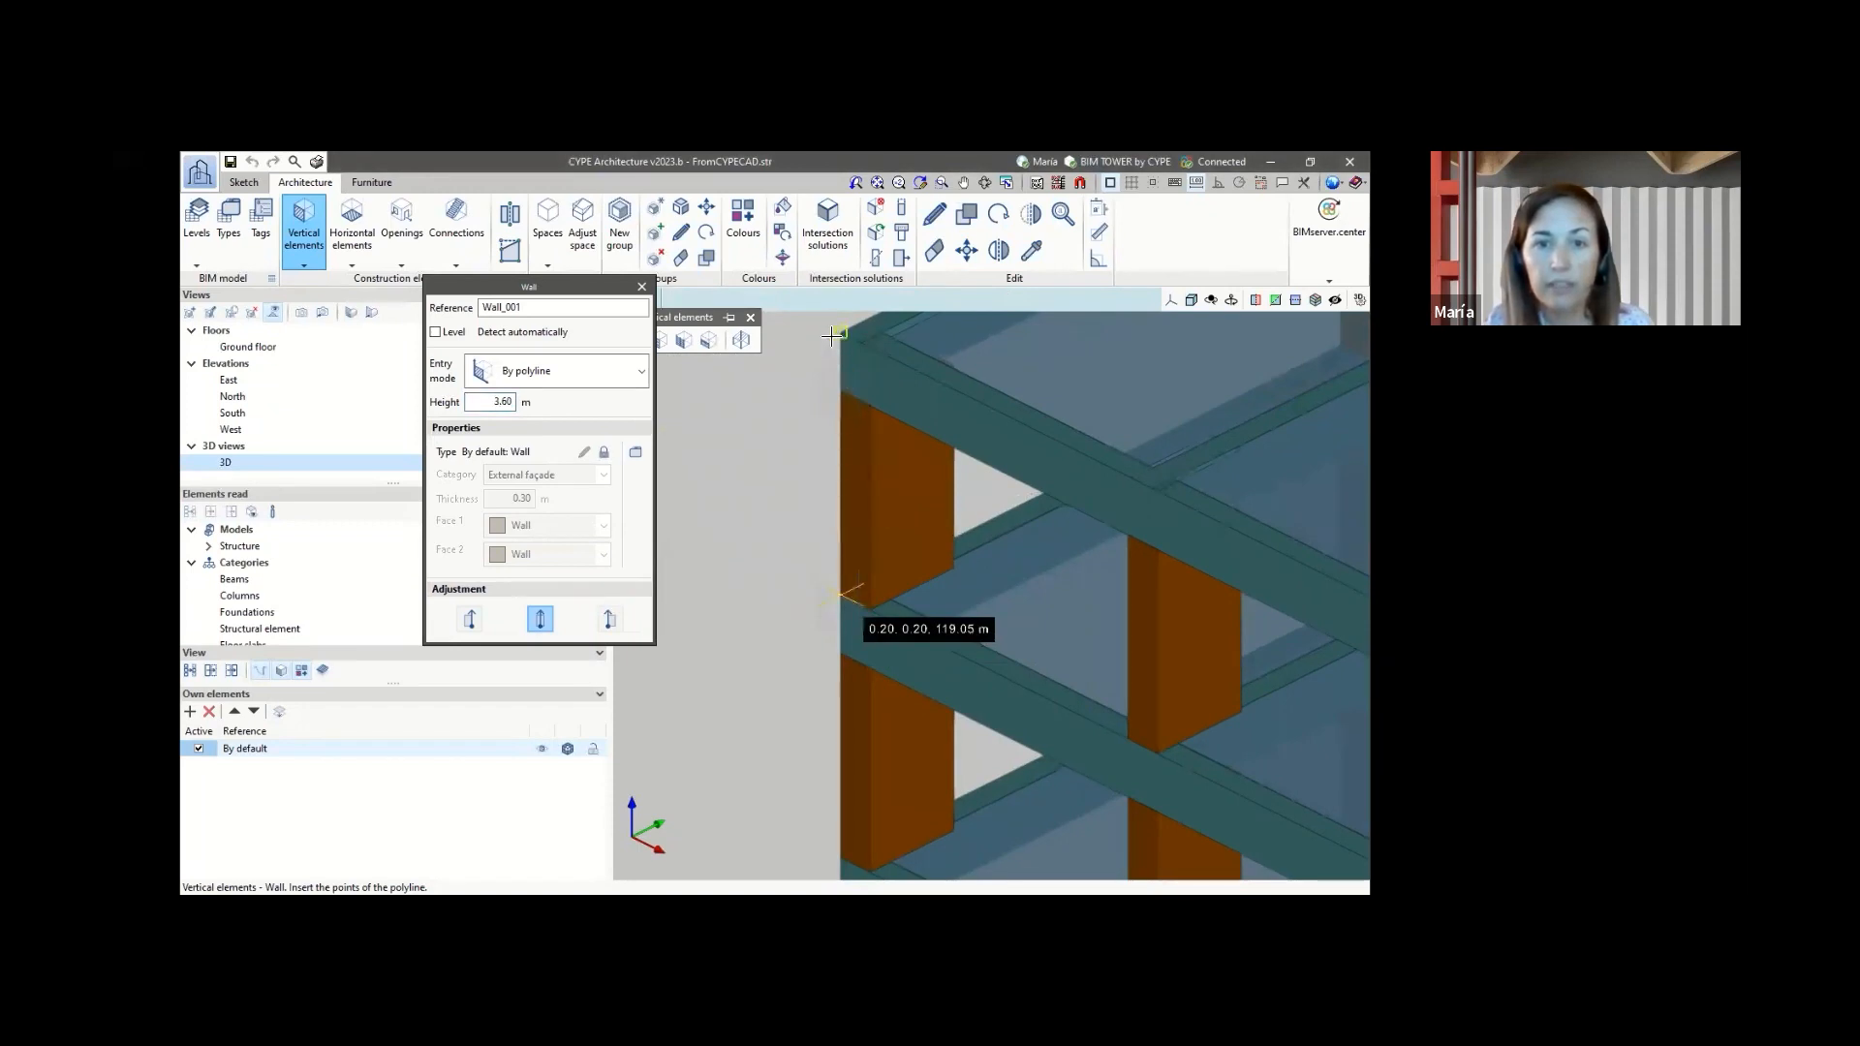
pyautogui.scroll(-2, 1037, 656)
pyautogui.scroll(4, 1077, 673)
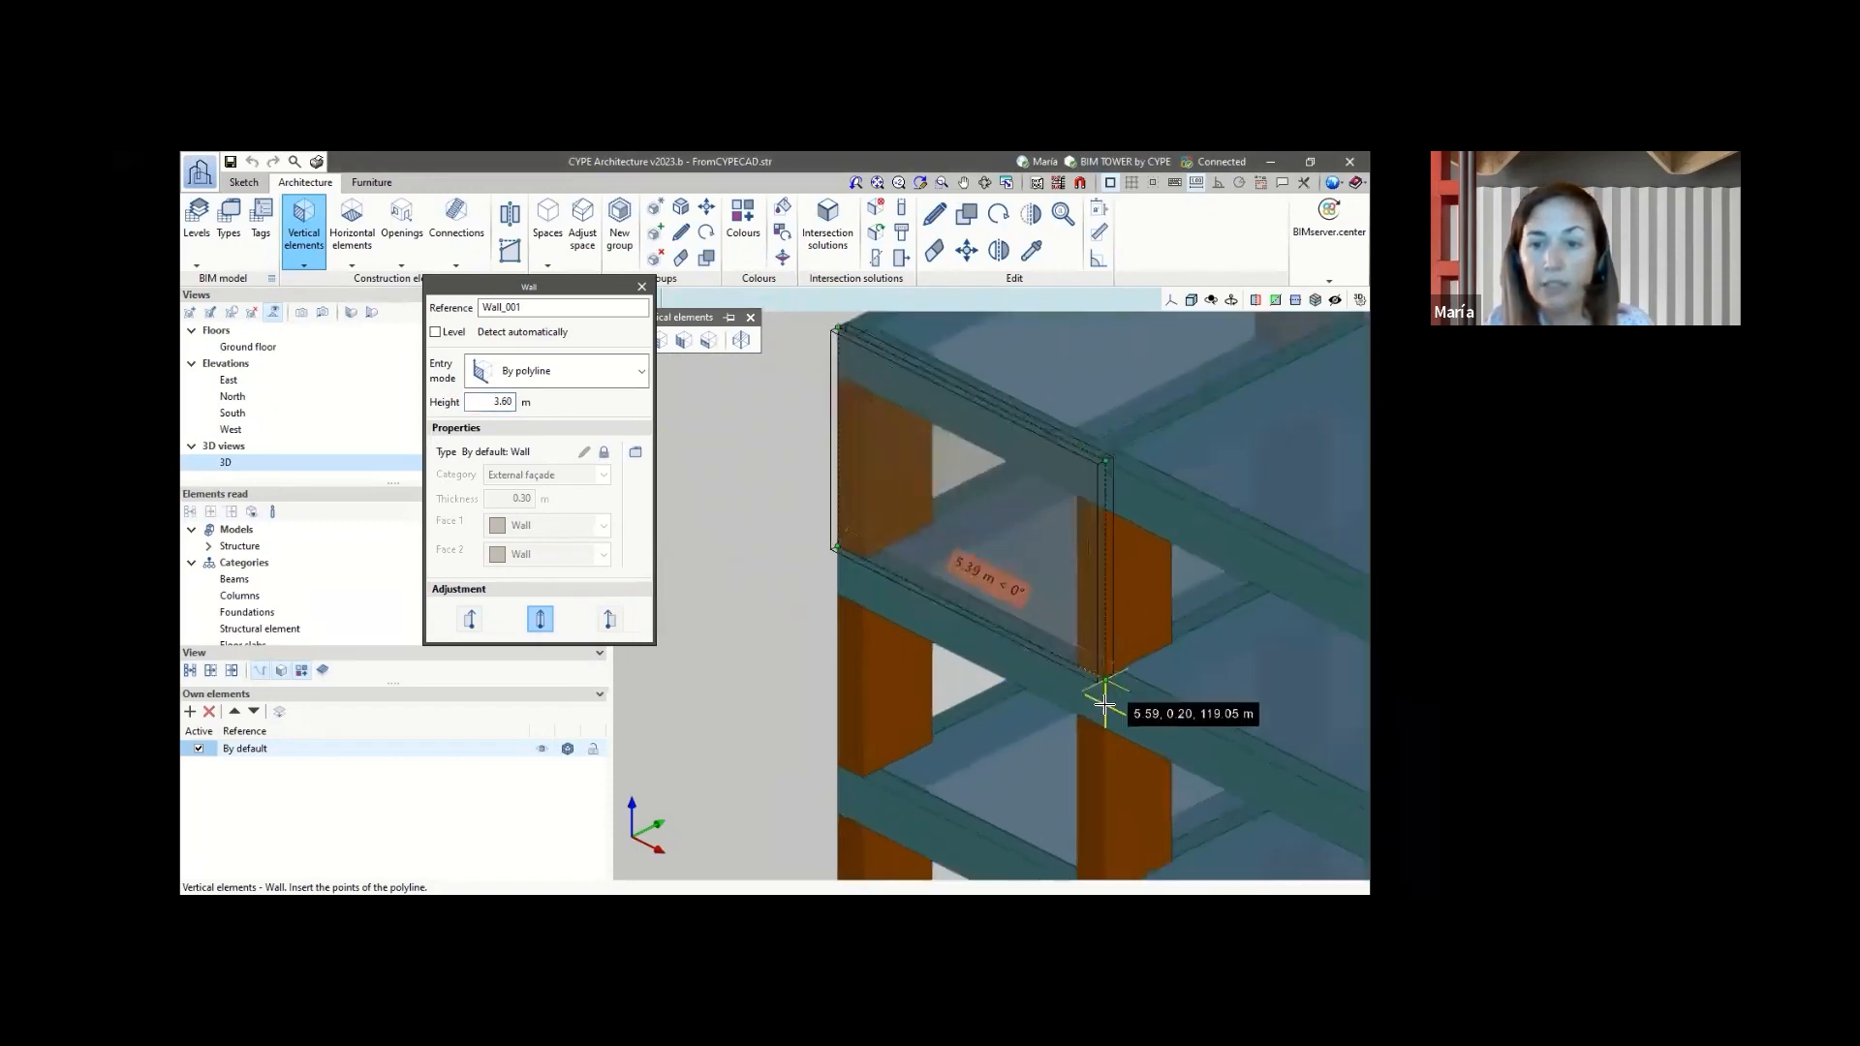
pyautogui.press('Tab')
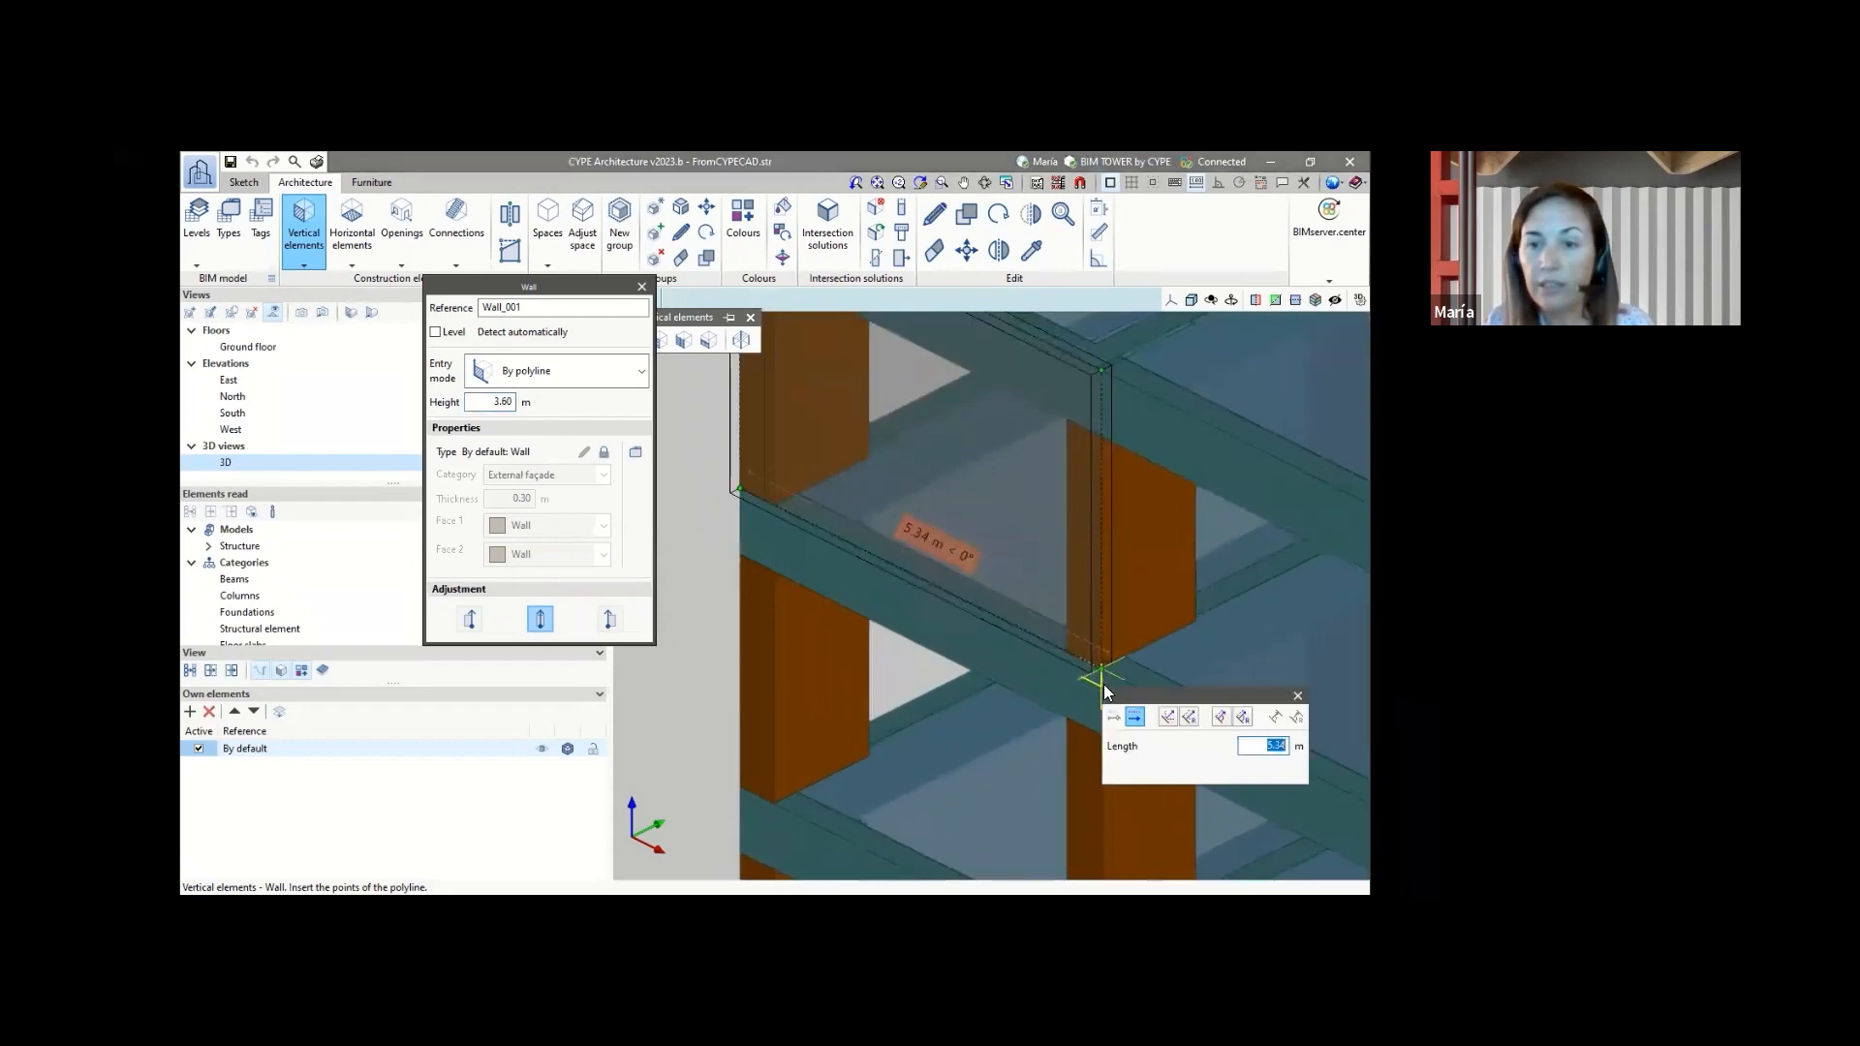
pyautogui.click(1298, 695)
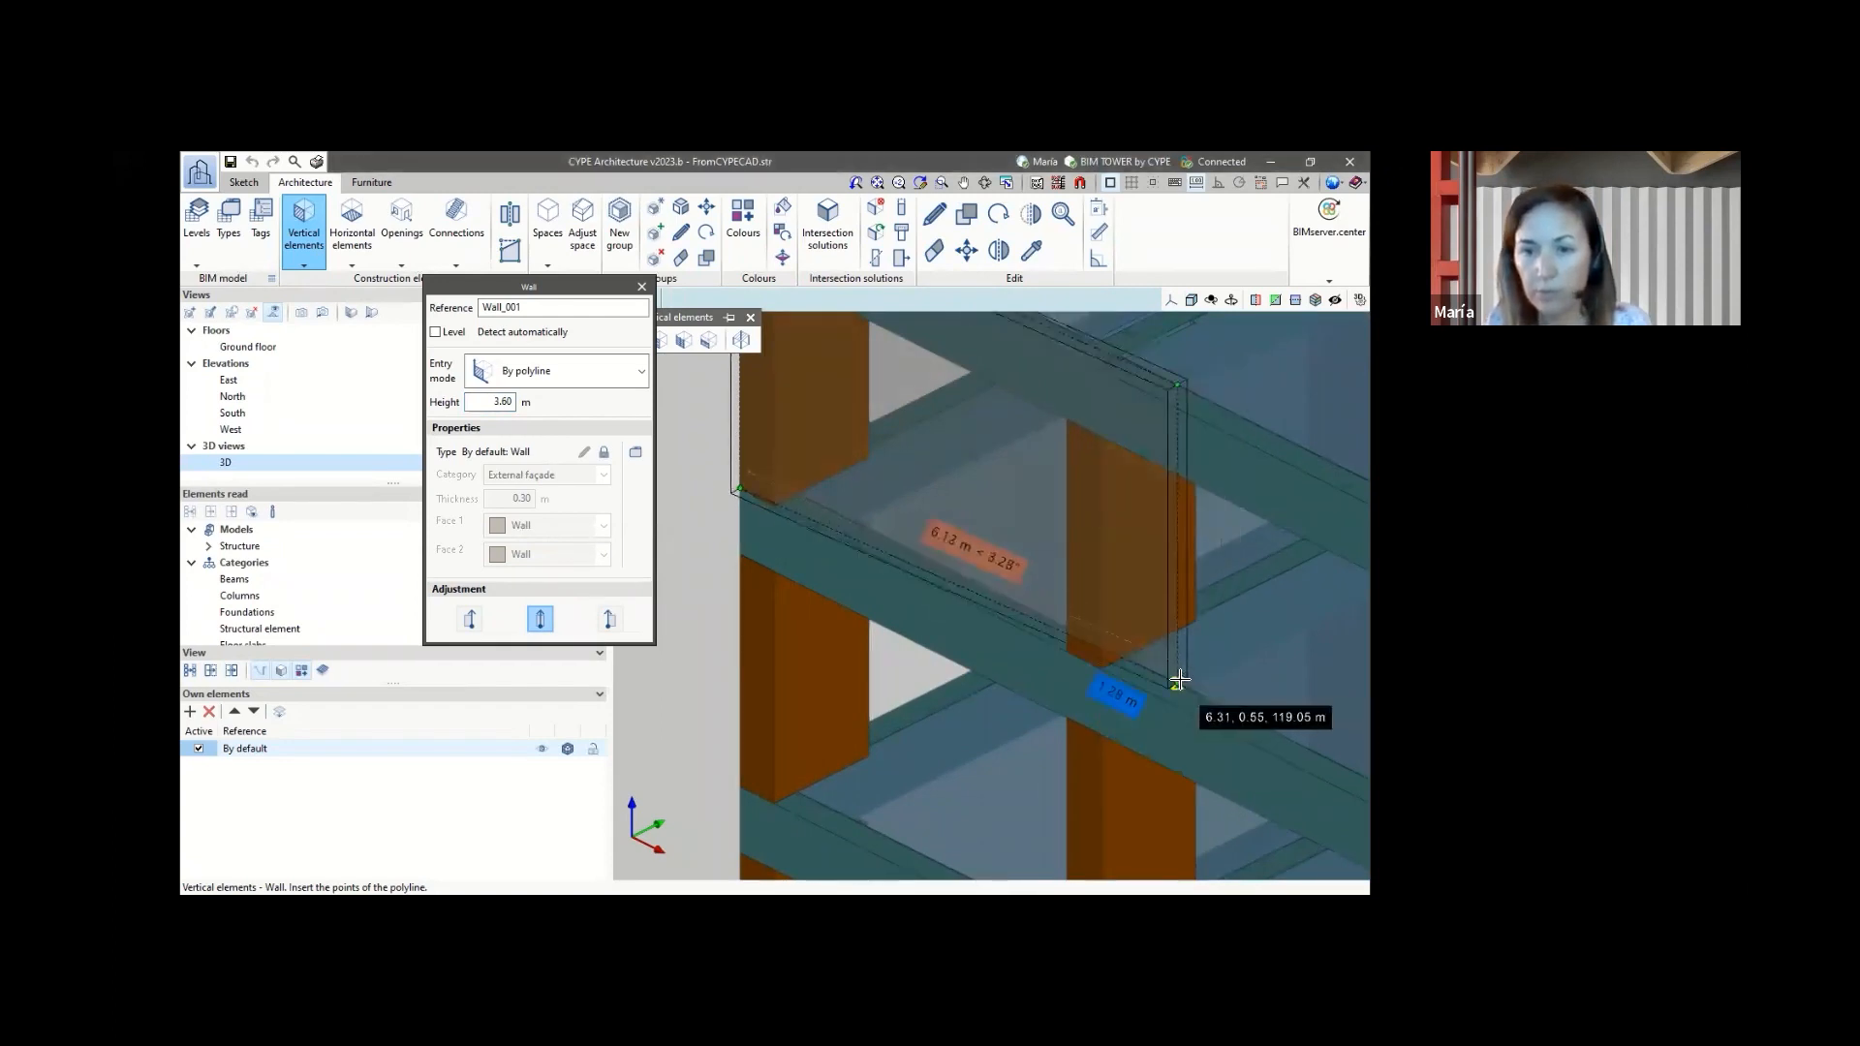
pyautogui.click(1096, 671)
pyautogui.scroll(-3, 1174, 669)
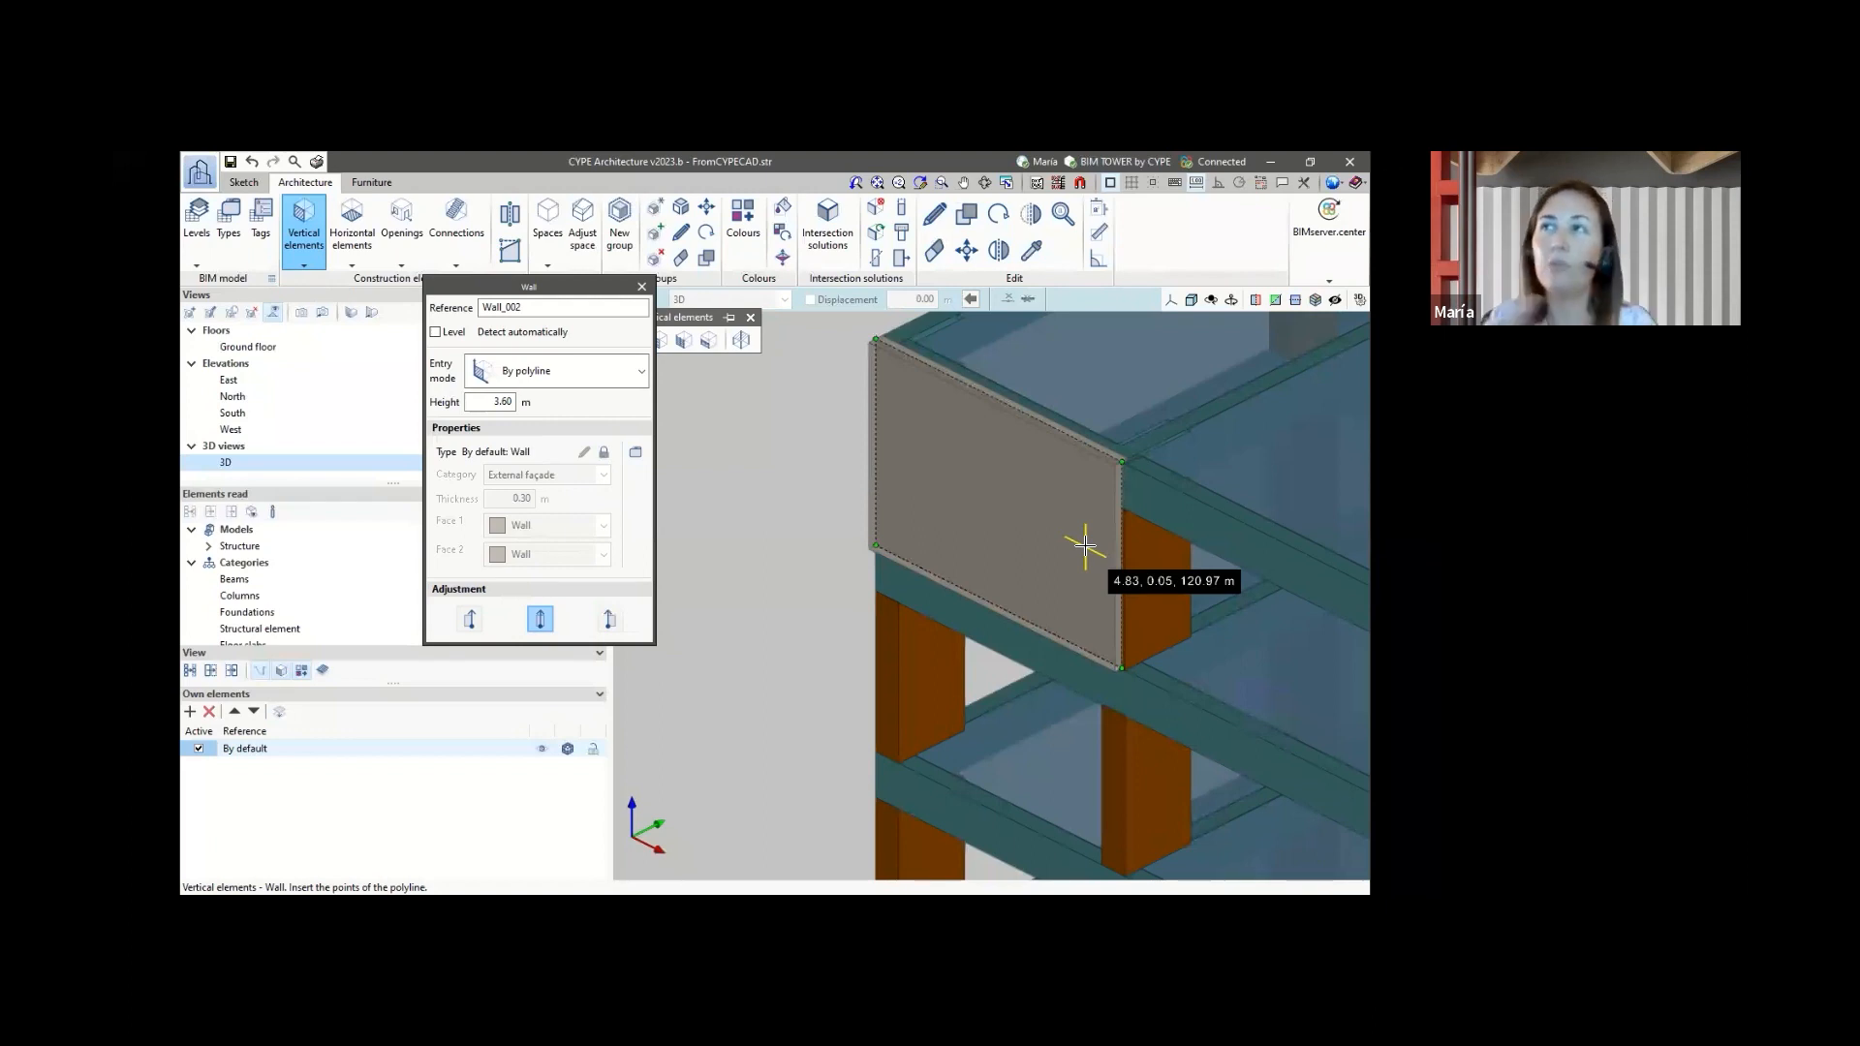
# - Delete the new wall between the two columns on the tower's uppermost storey
pyautogui.click(935, 250)
pyautogui.click(1035, 506)
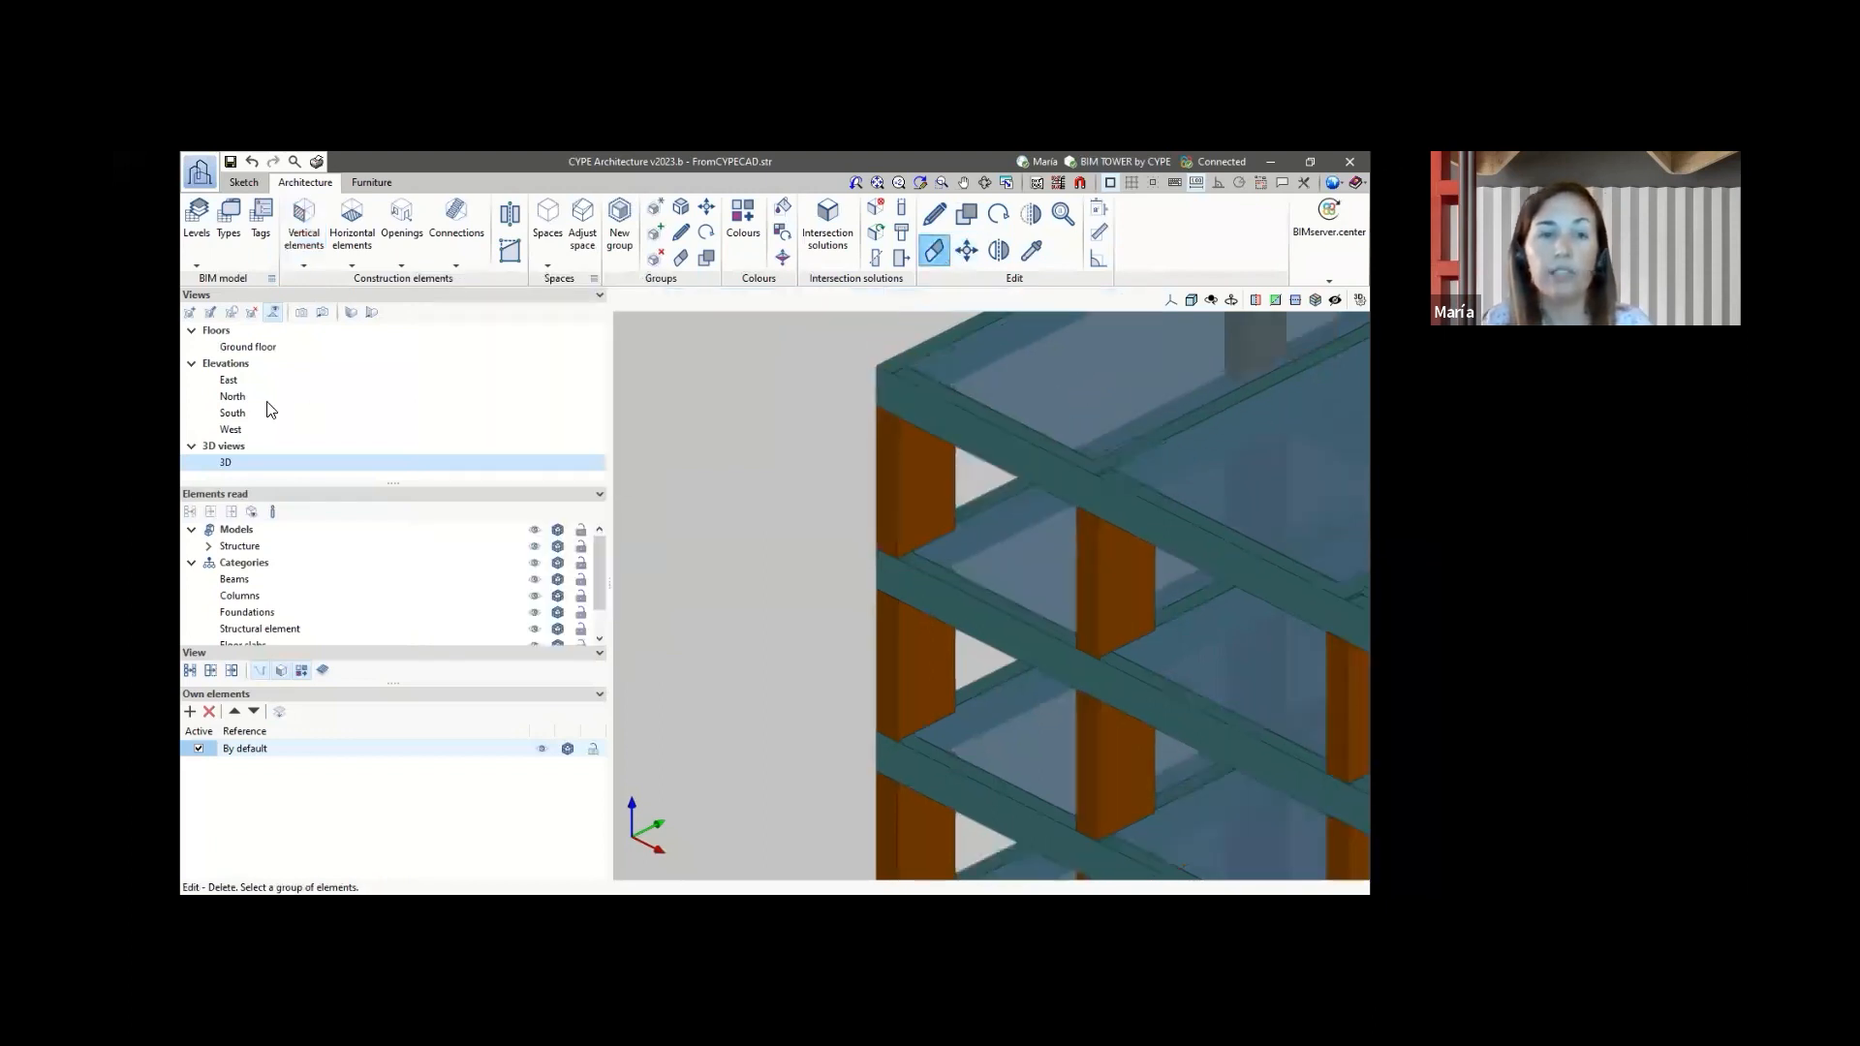
# - Switch to the Healthcare center project, expand its read models and examine the building within its site surroundings
pyautogui.click(1269, 163)
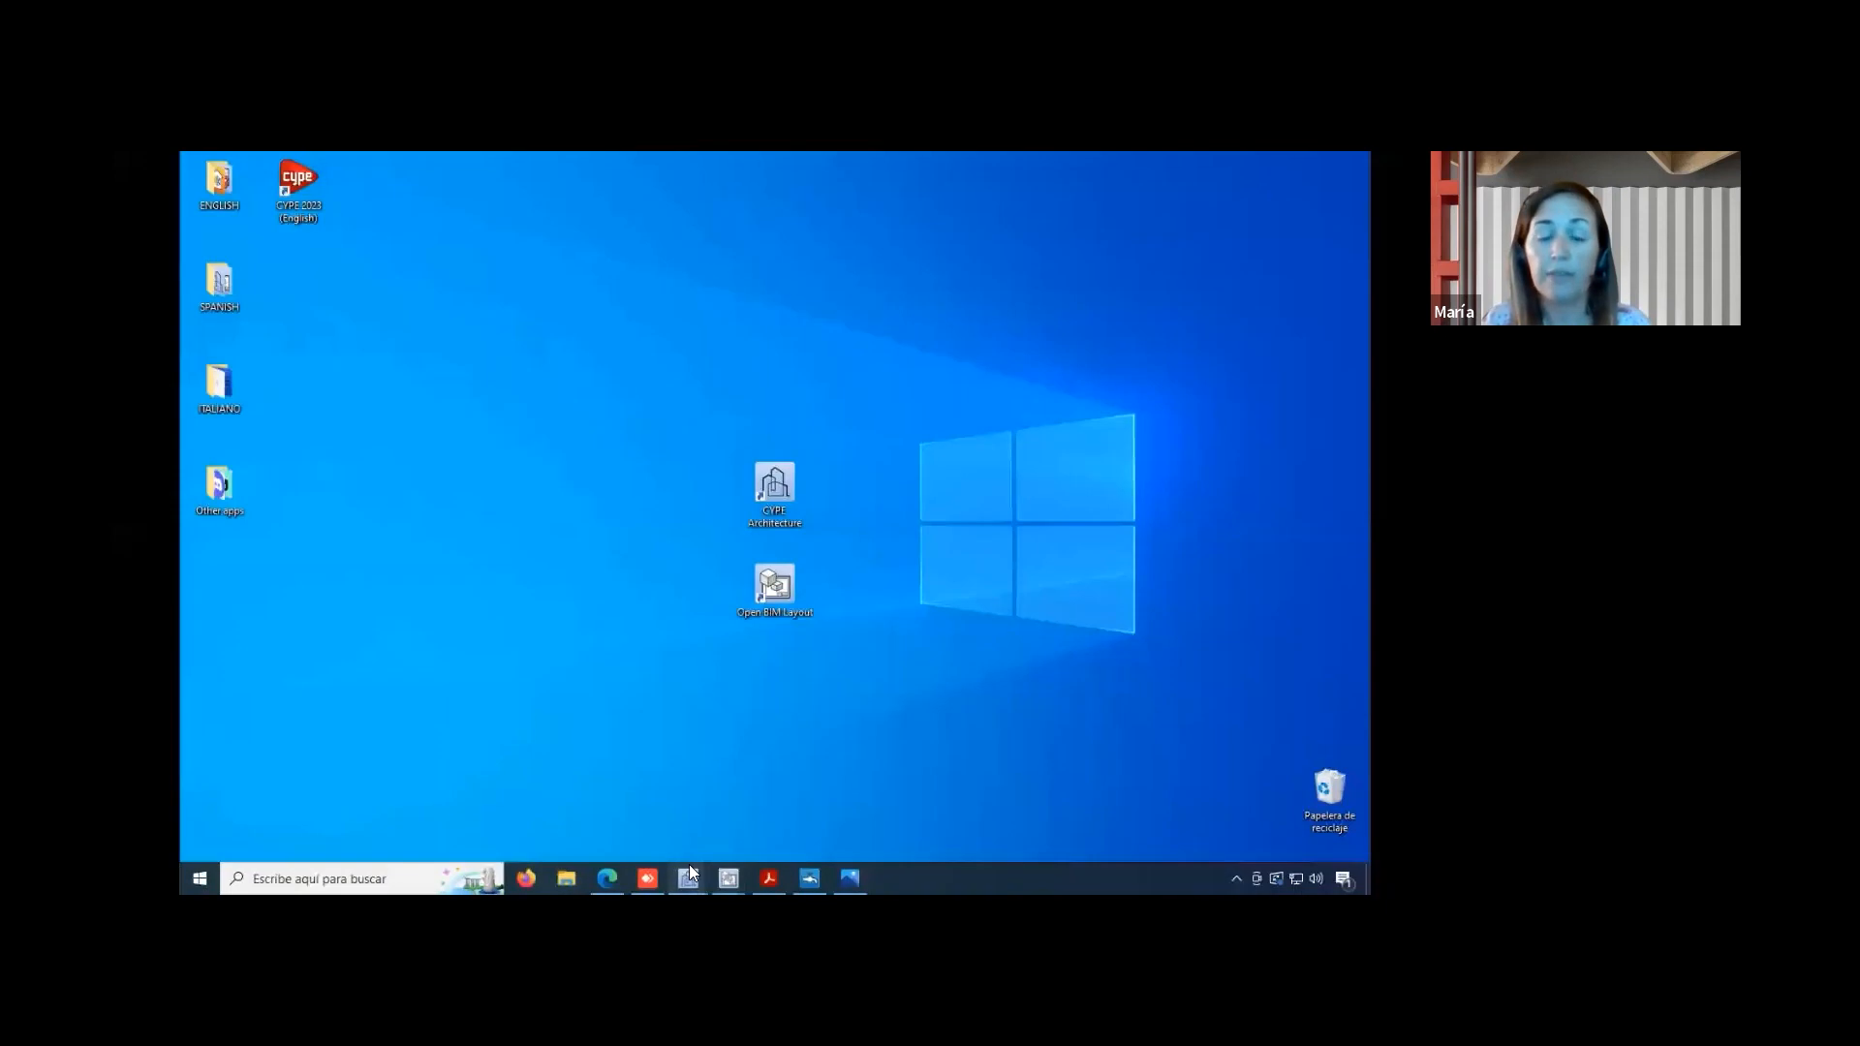
pyautogui.moveTo(687, 864)
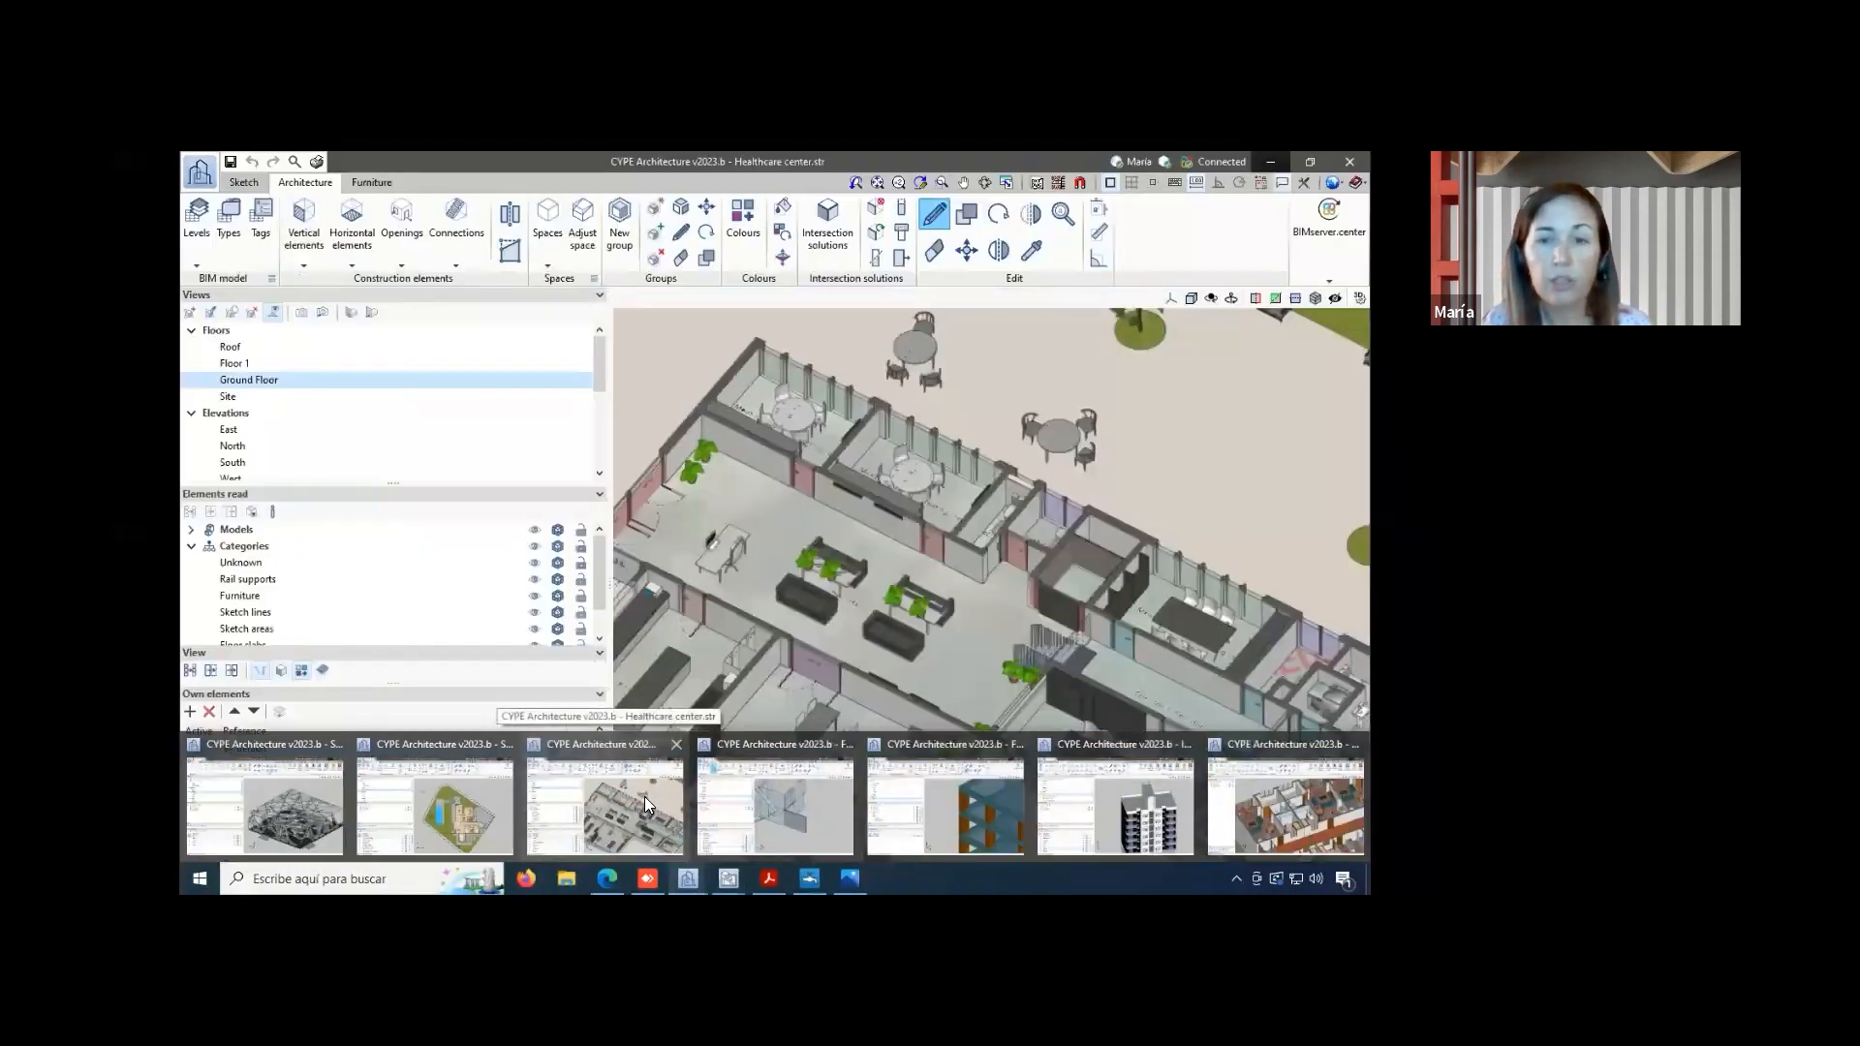
pyautogui.click(643, 796)
pyautogui.scroll(-5, 1003, 581)
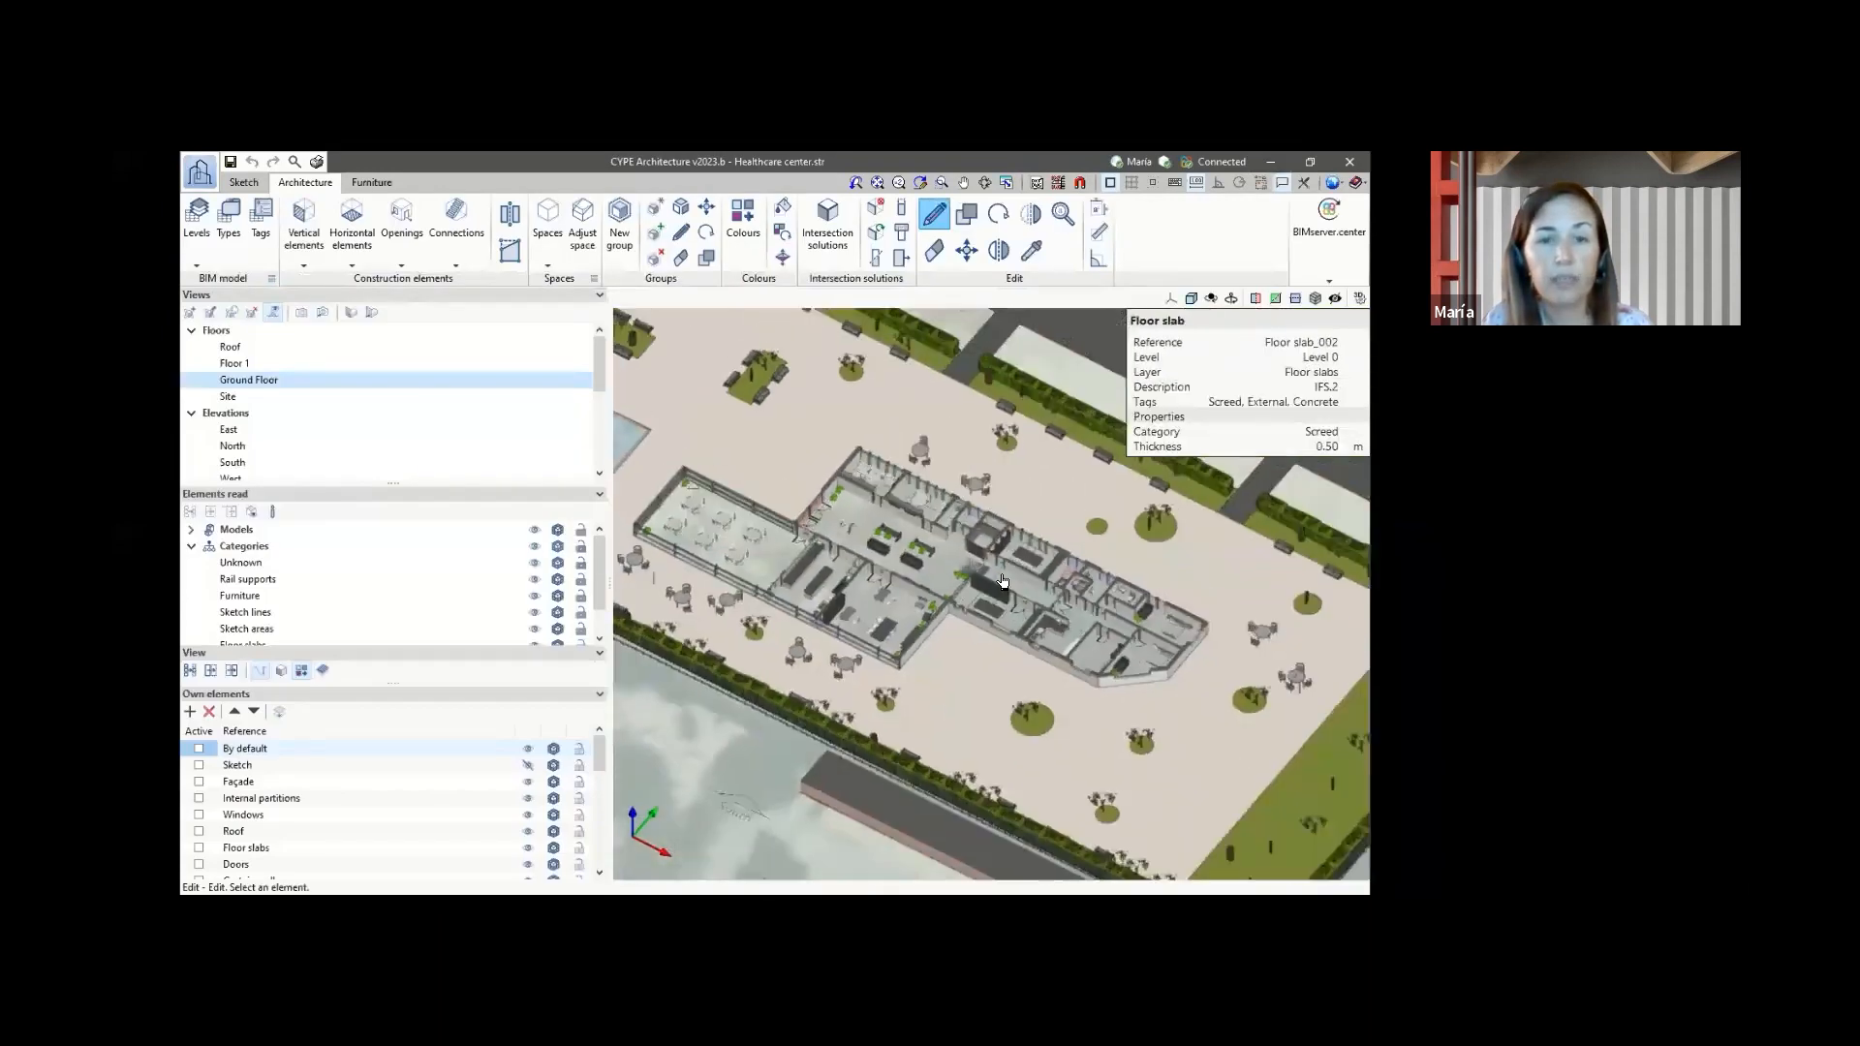
pyautogui.scroll(-6, 1017, 562)
pyautogui.scroll(2, 1114, 436)
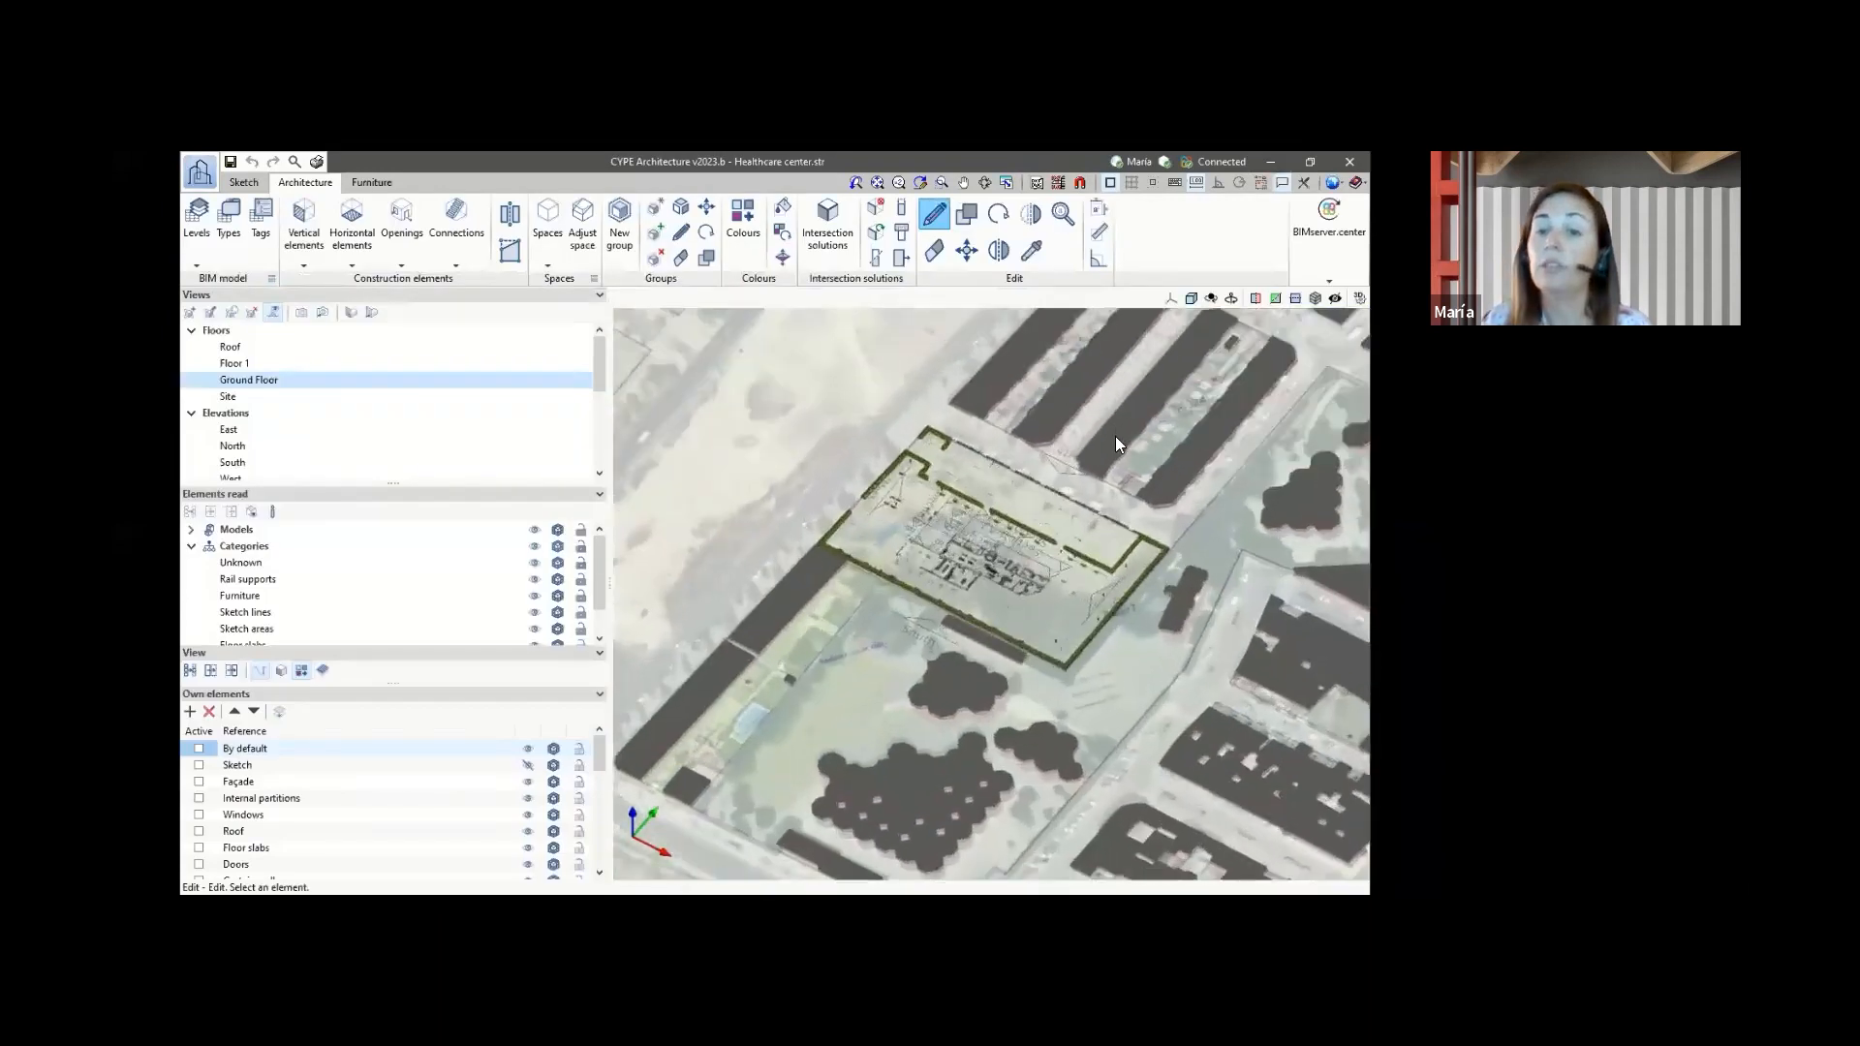
pyautogui.scroll(1, 1114, 443)
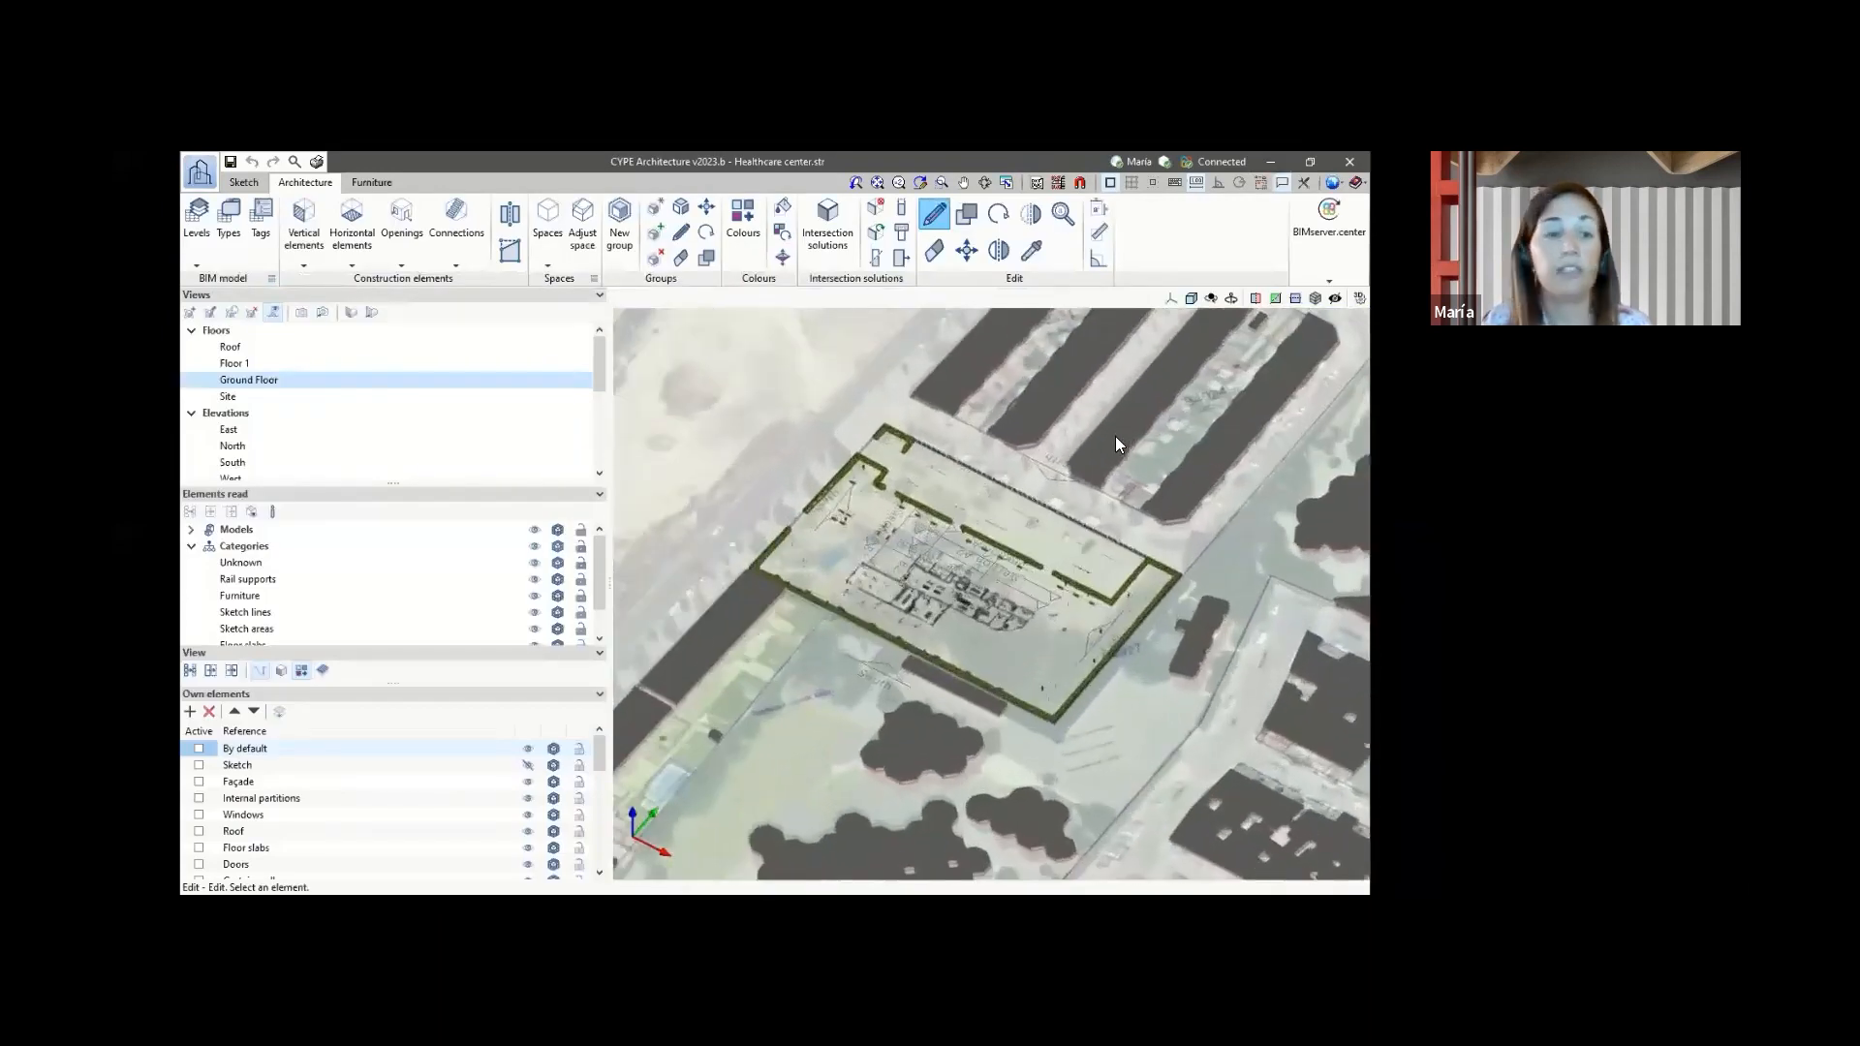
pyautogui.click(191, 530)
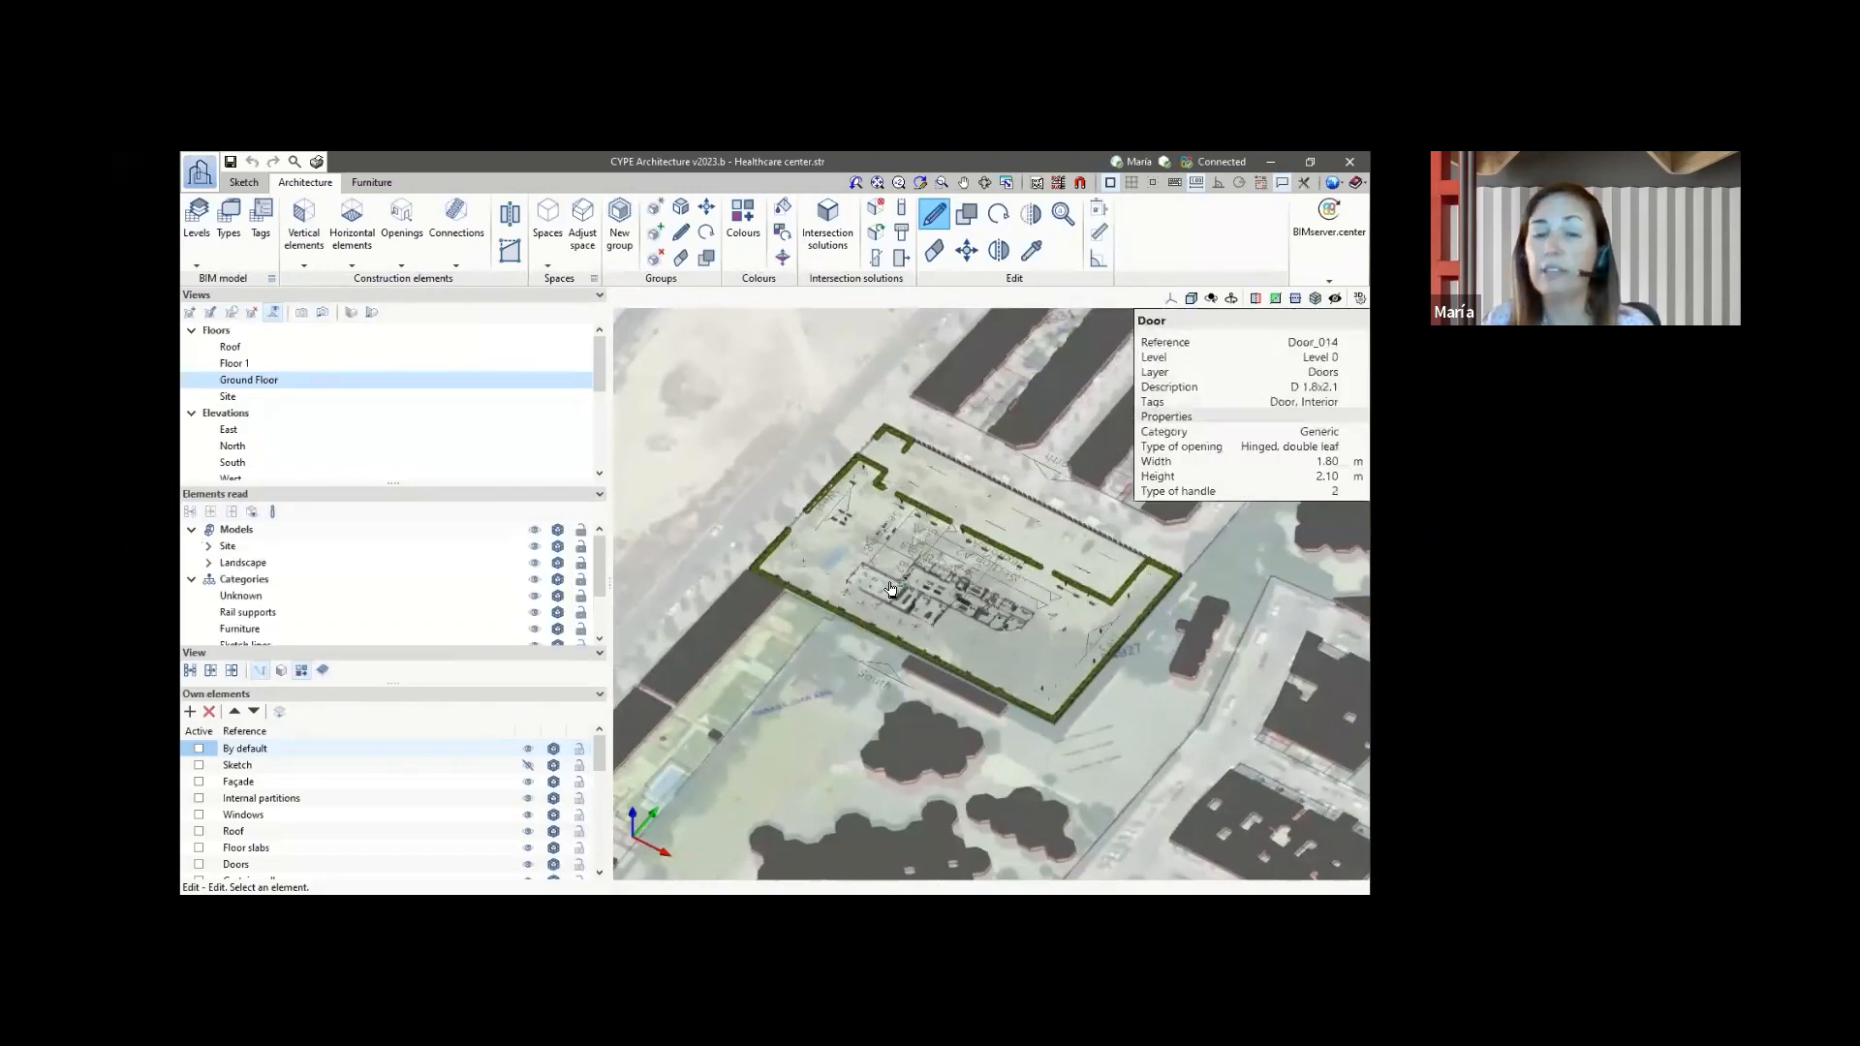
pyautogui.scroll(-2, 890, 588)
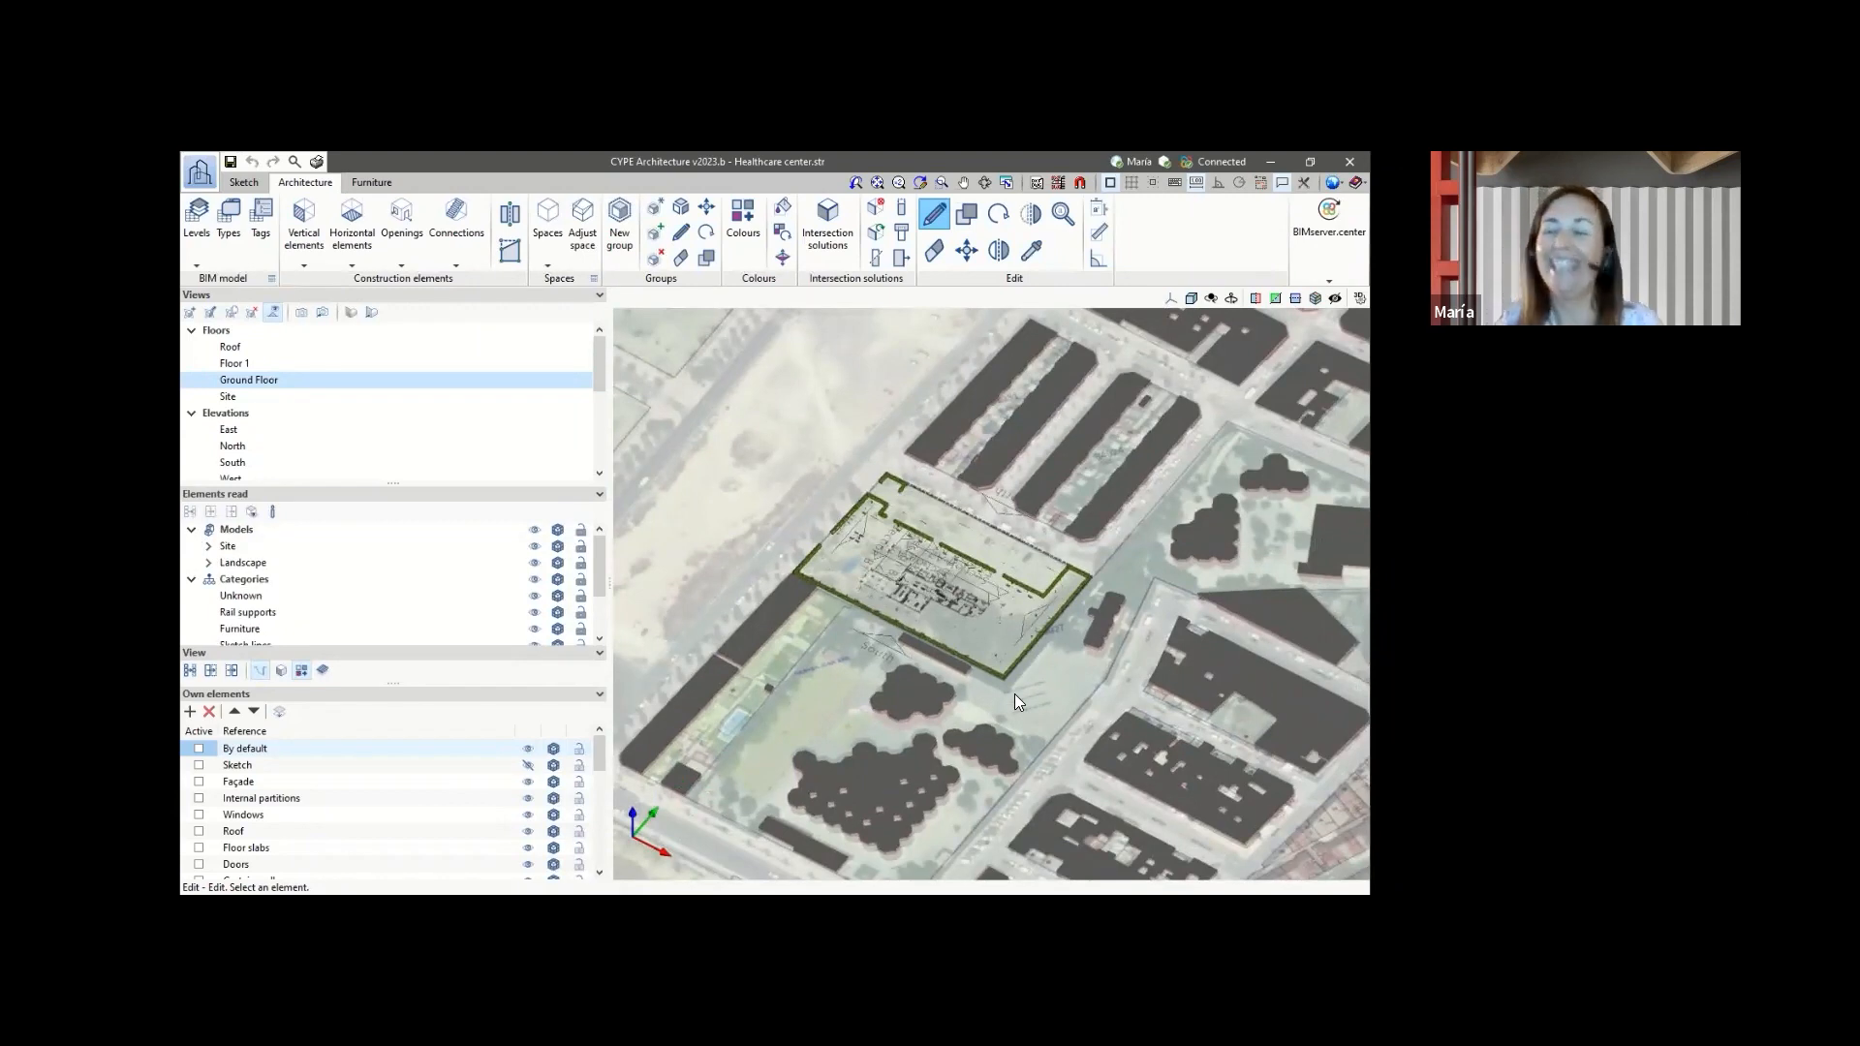
# - Switch to the Single-family detached house project in Open BIM Layout and examine its Ground Floor sheet
pyautogui.click(1268, 165)
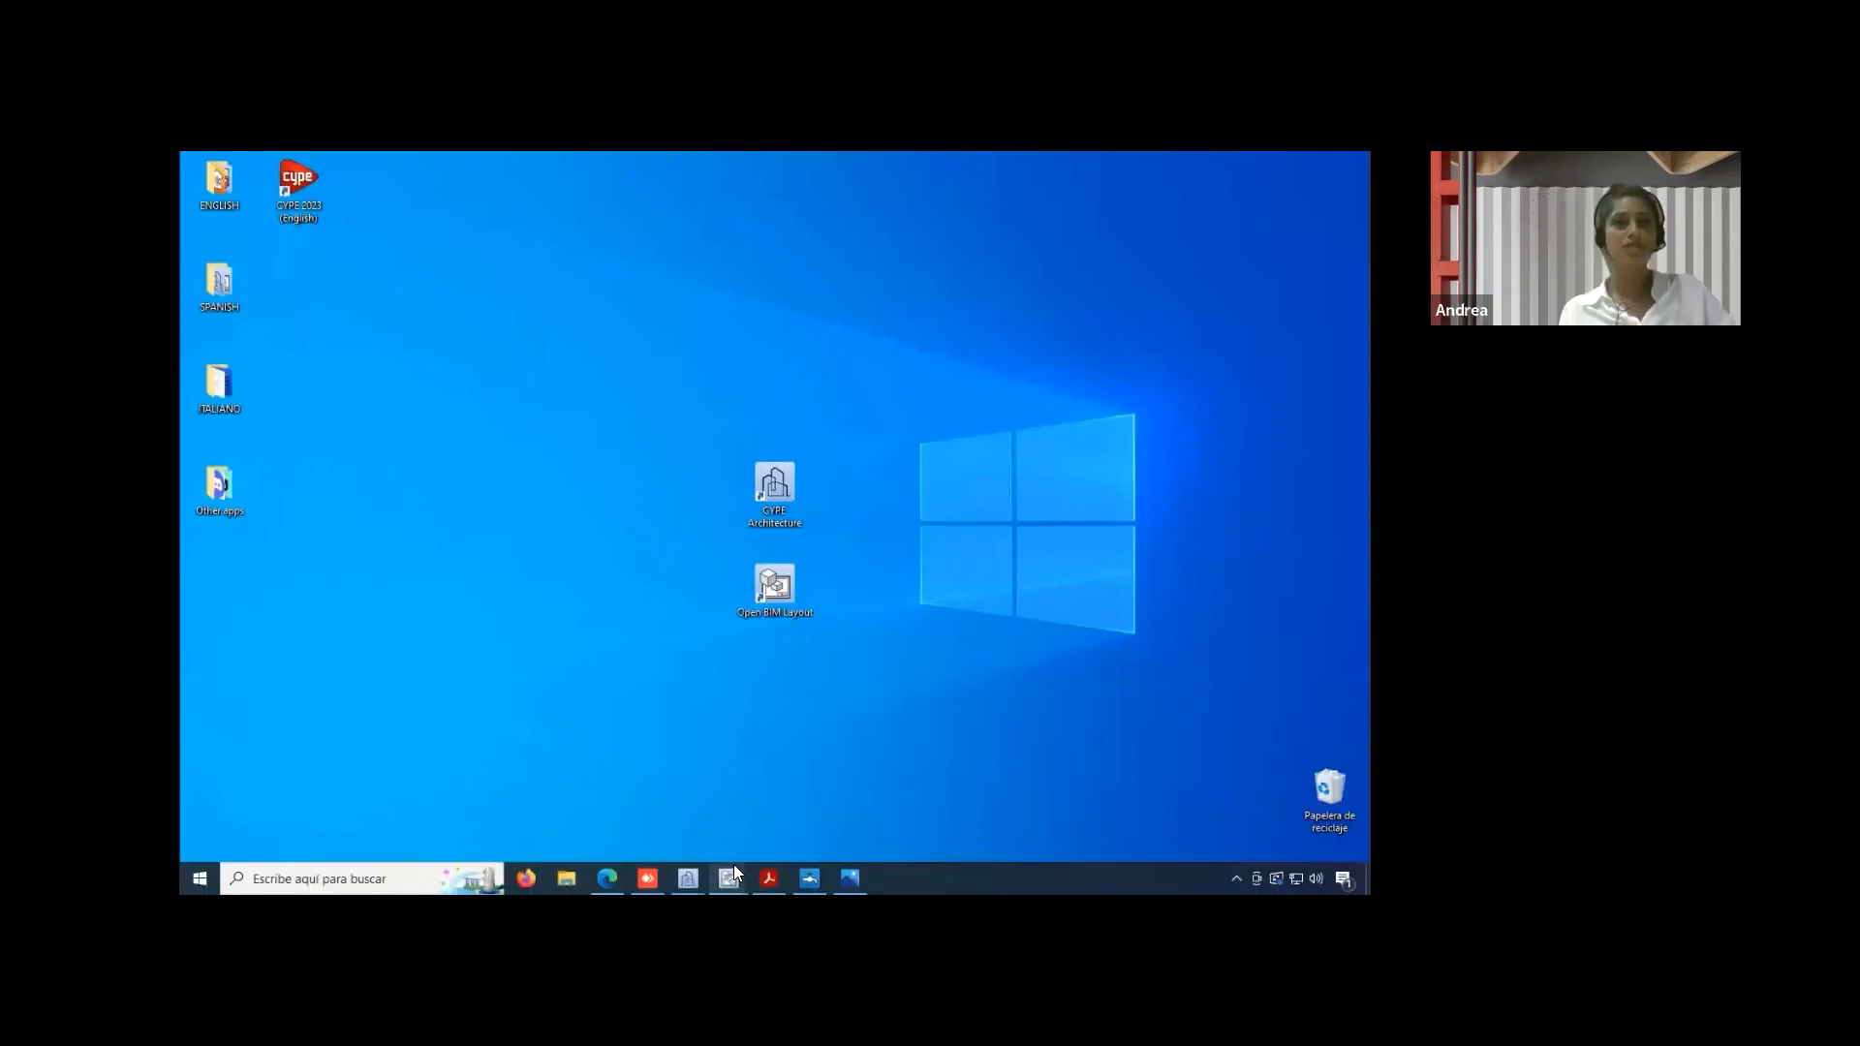
pyautogui.moveTo(734, 867)
pyautogui.click(803, 806)
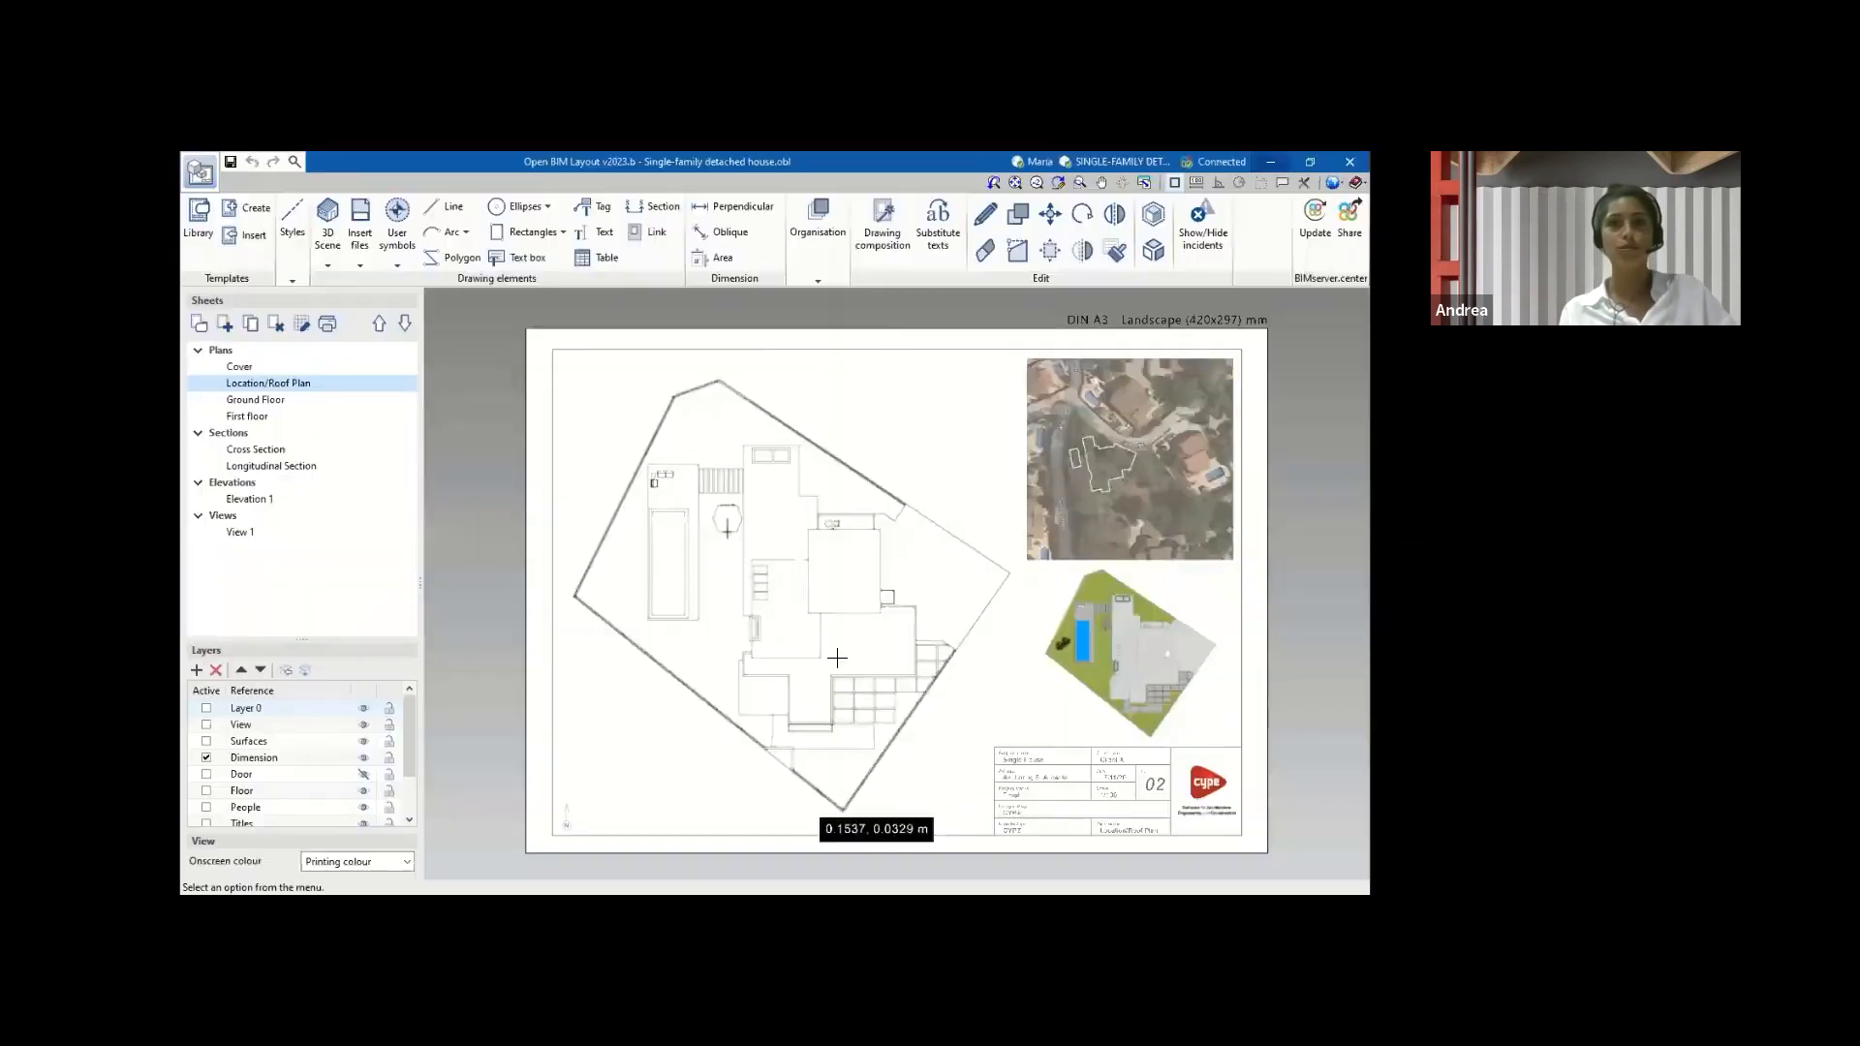
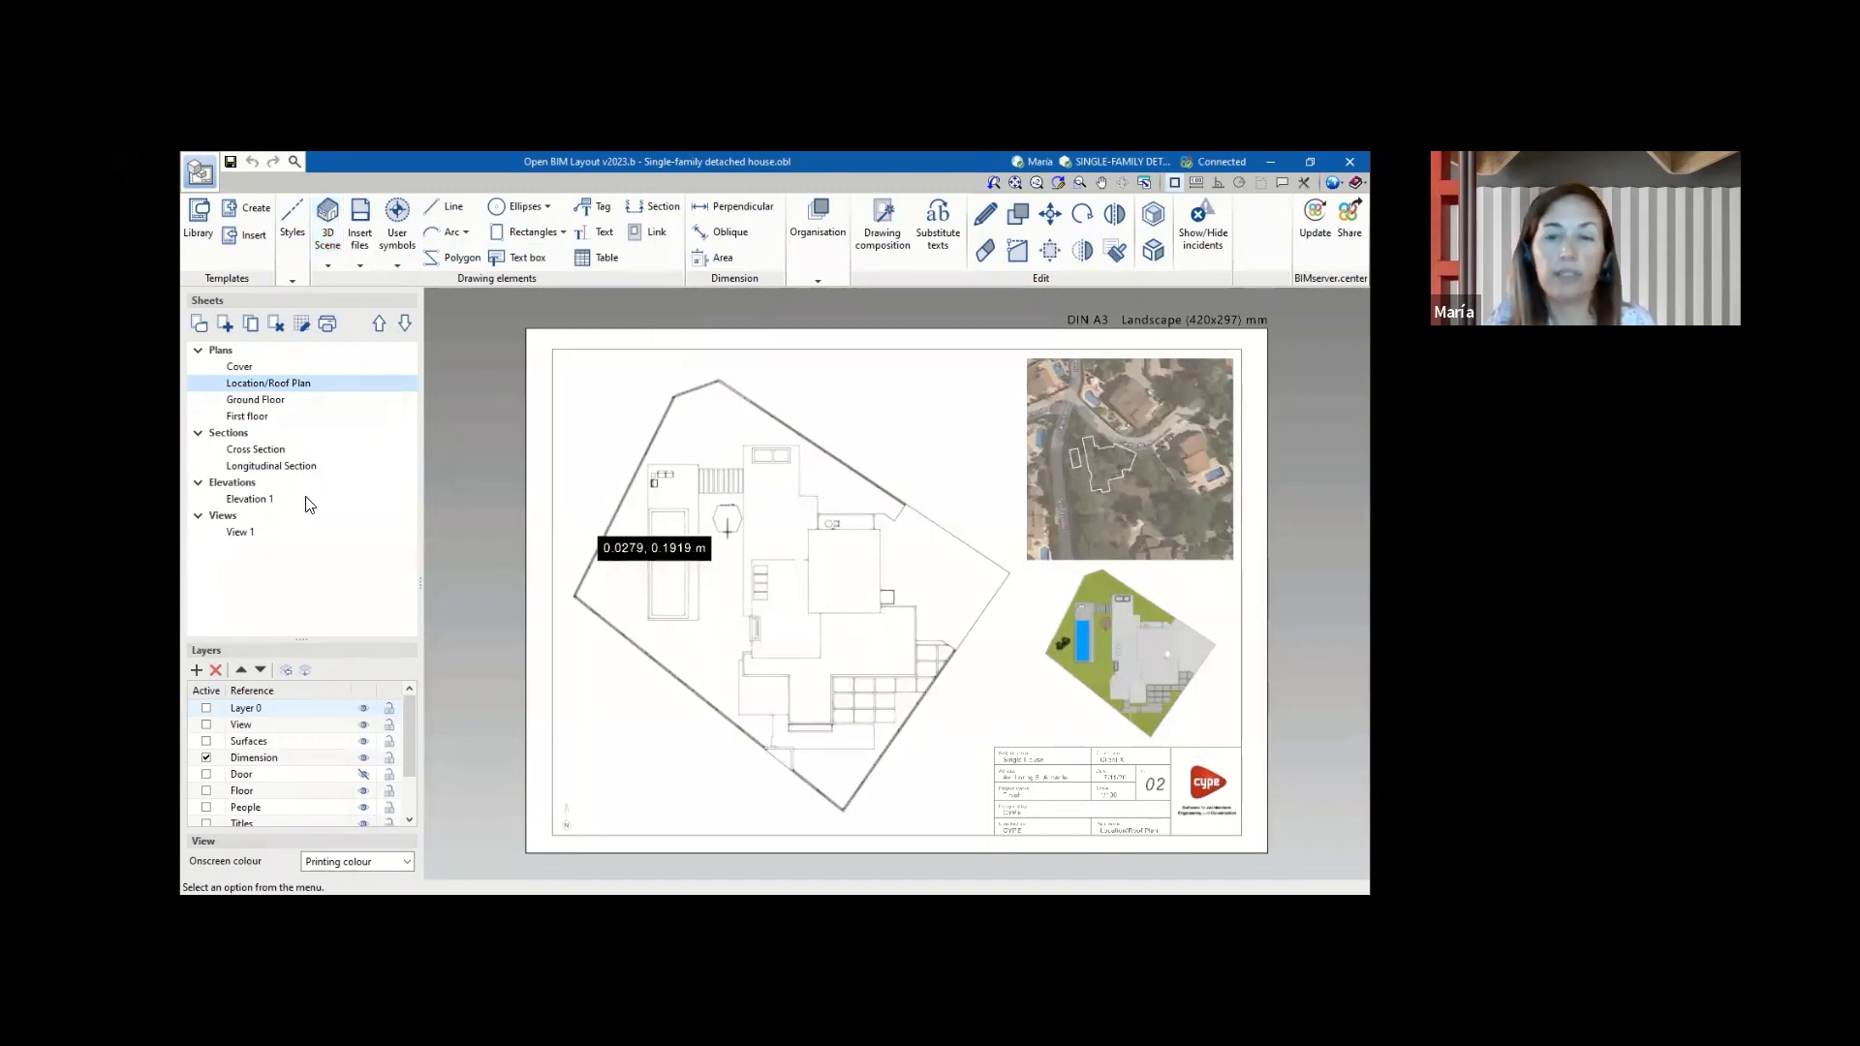
pyautogui.click(253, 399)
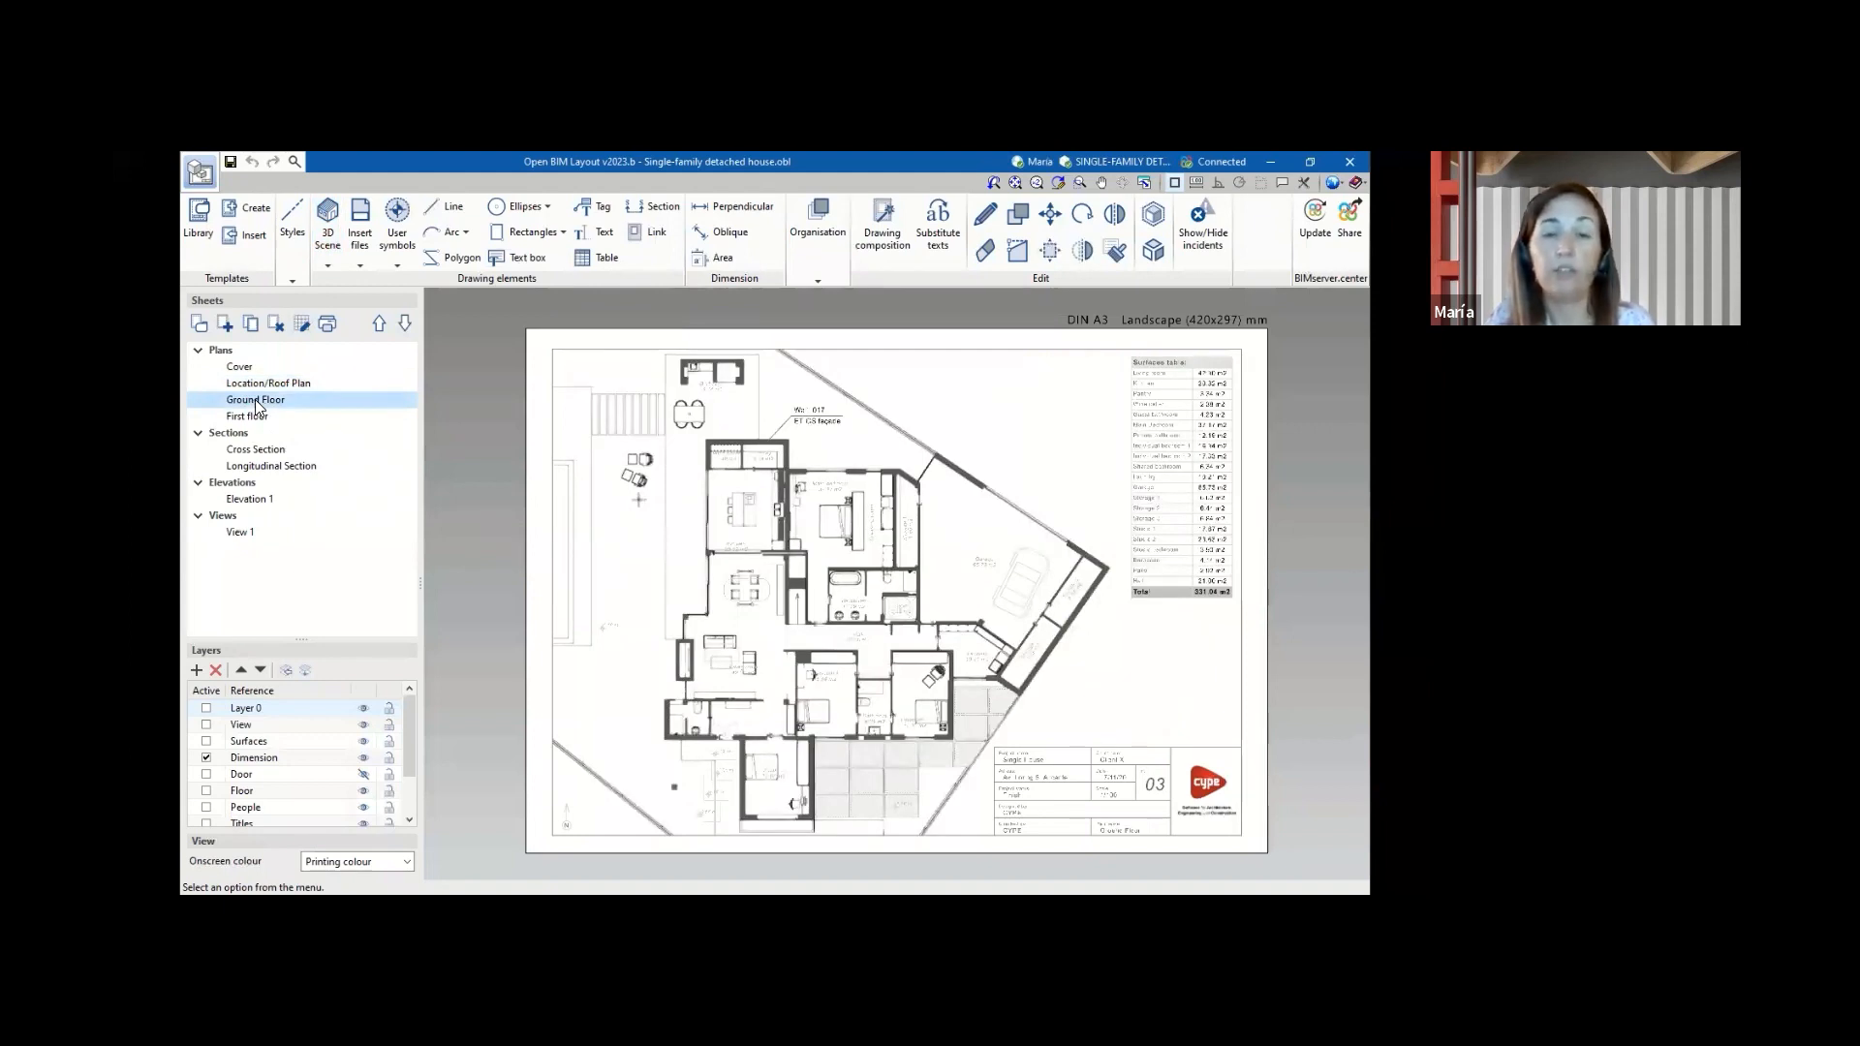
pyautogui.scroll(3, 725, 403)
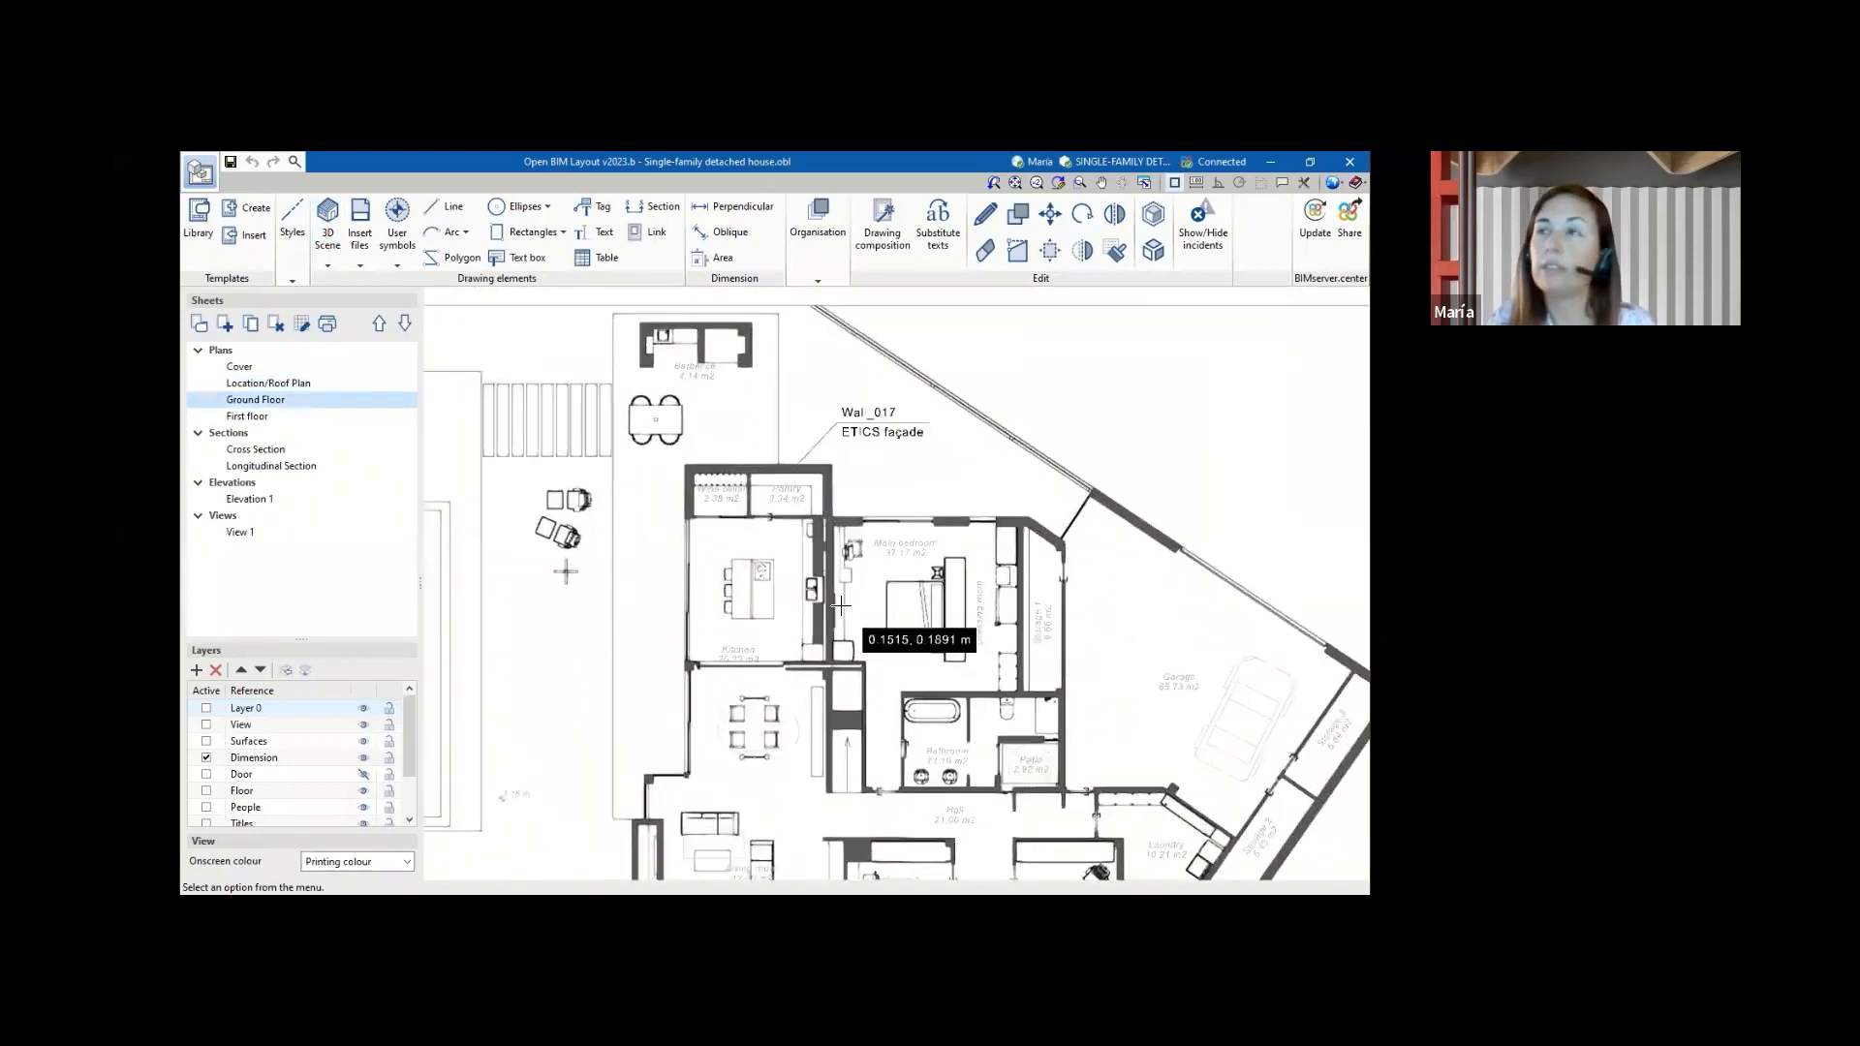
pyautogui.scroll(-2, 780, 378)
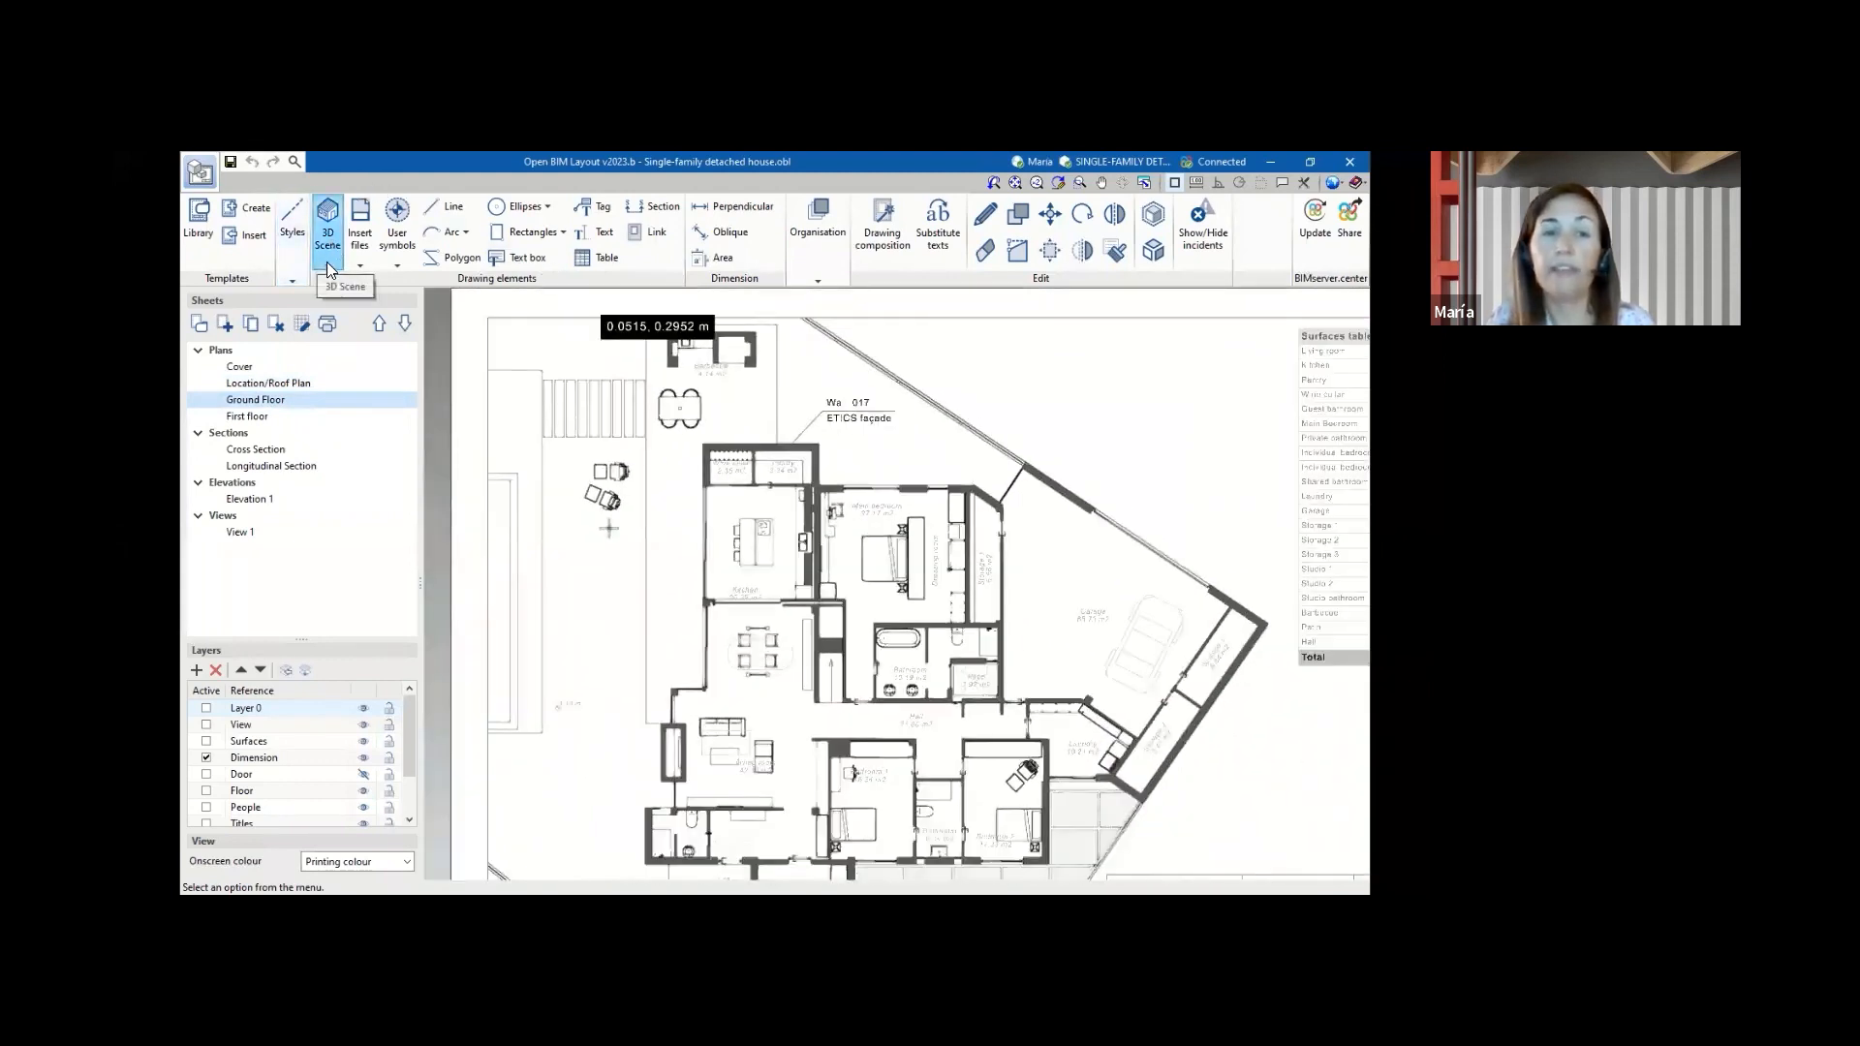
# - Open the library of 3D scenes and reduce its window from full-screen size
pyautogui.click(332, 247)
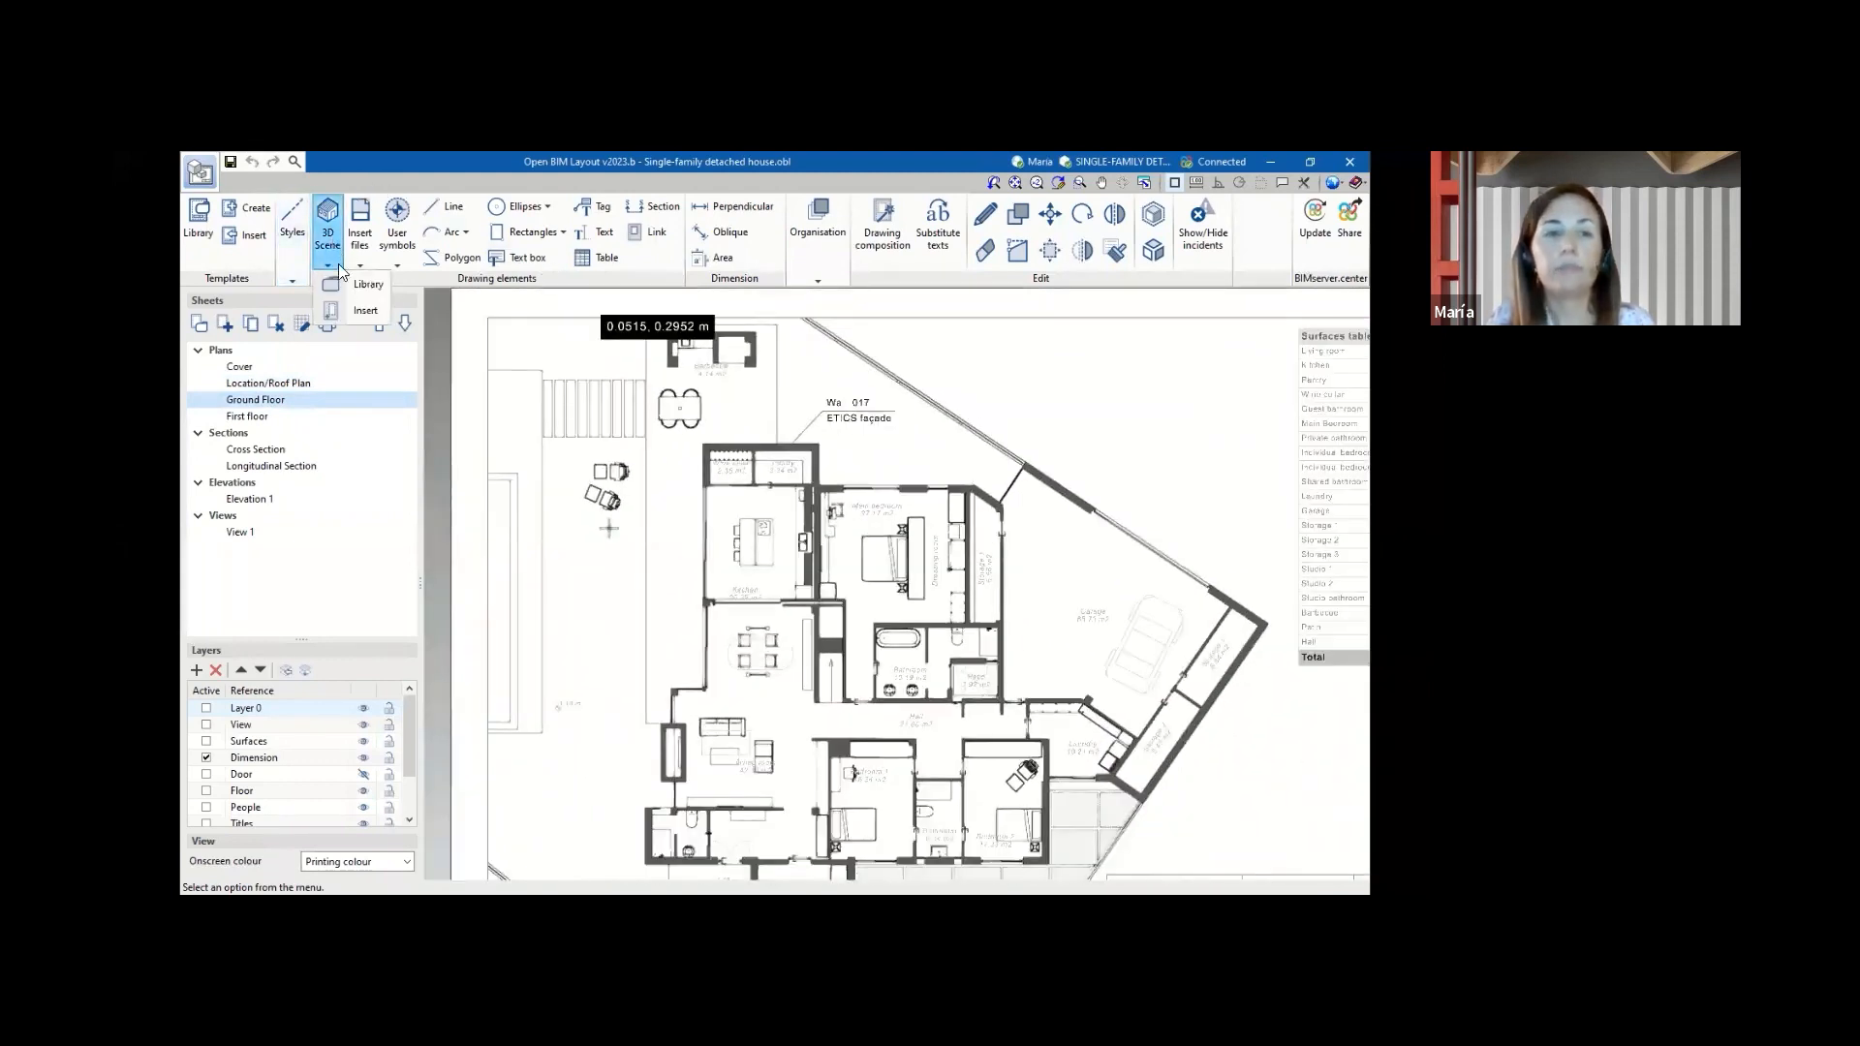
pyautogui.click(372, 282)
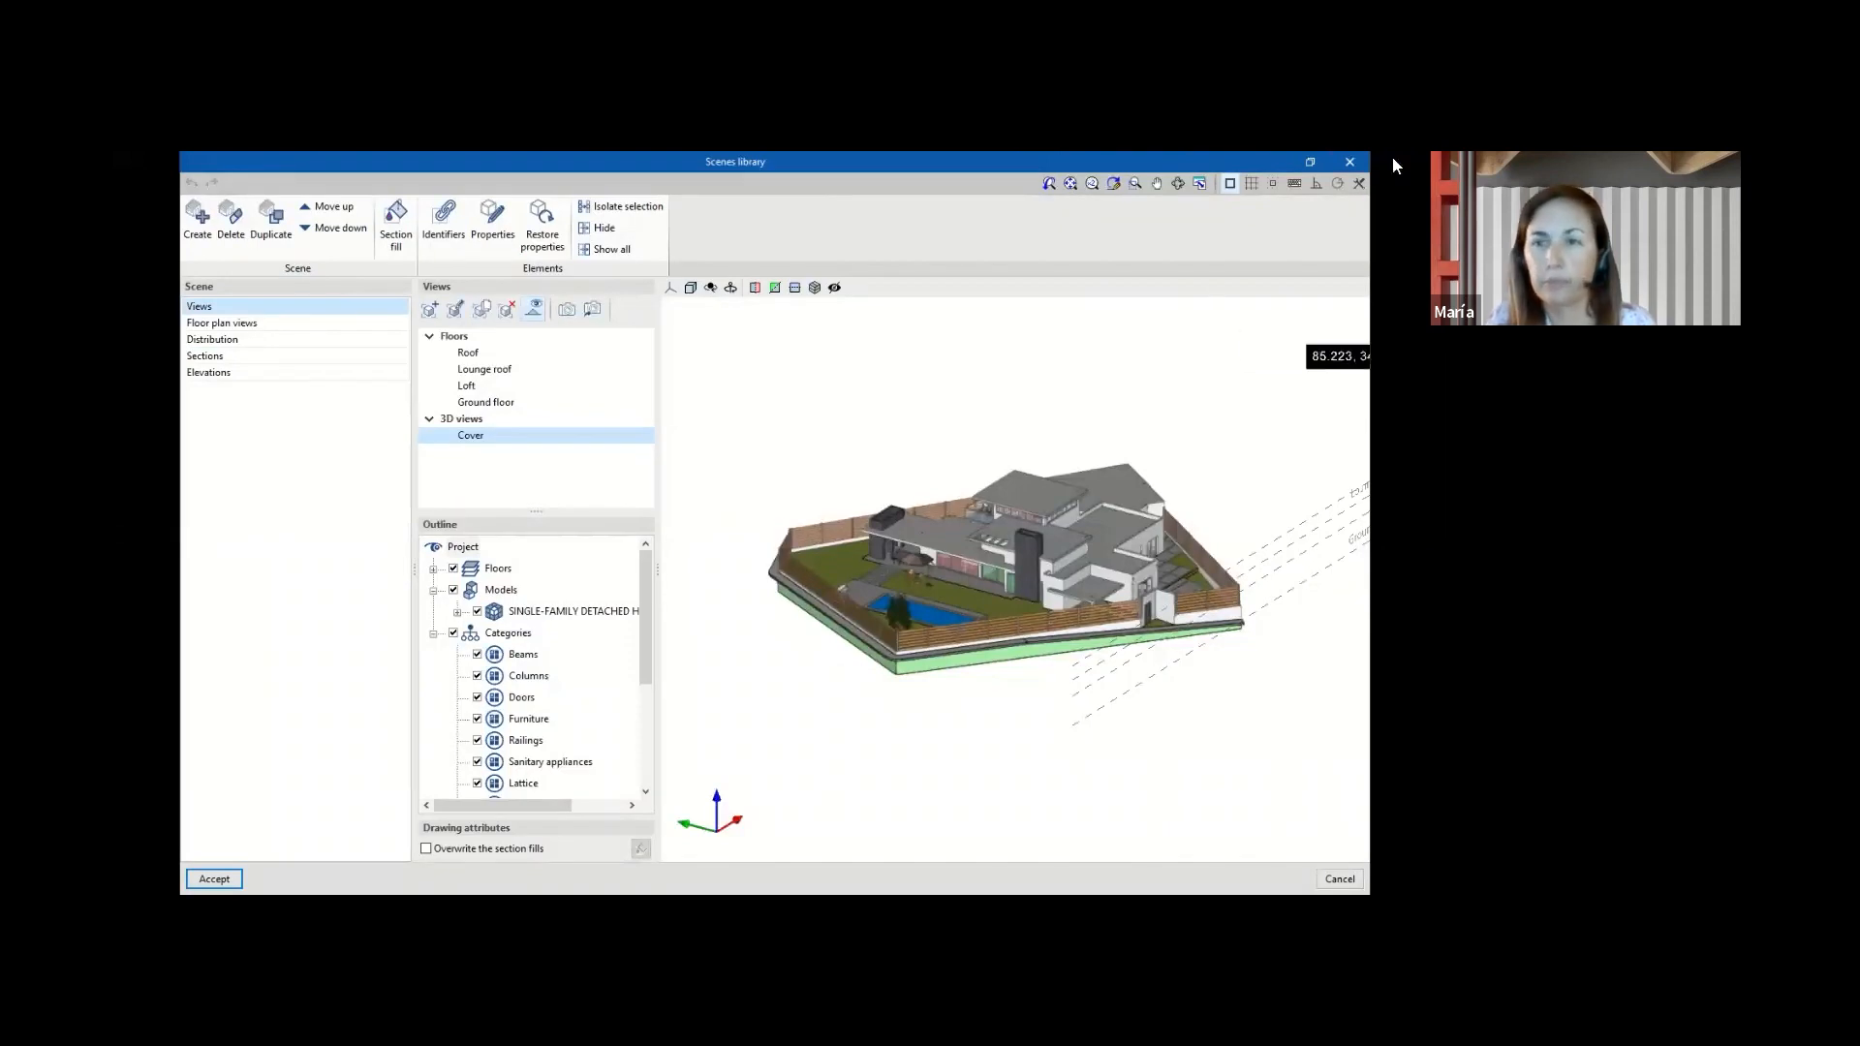
pyautogui.click(1311, 163)
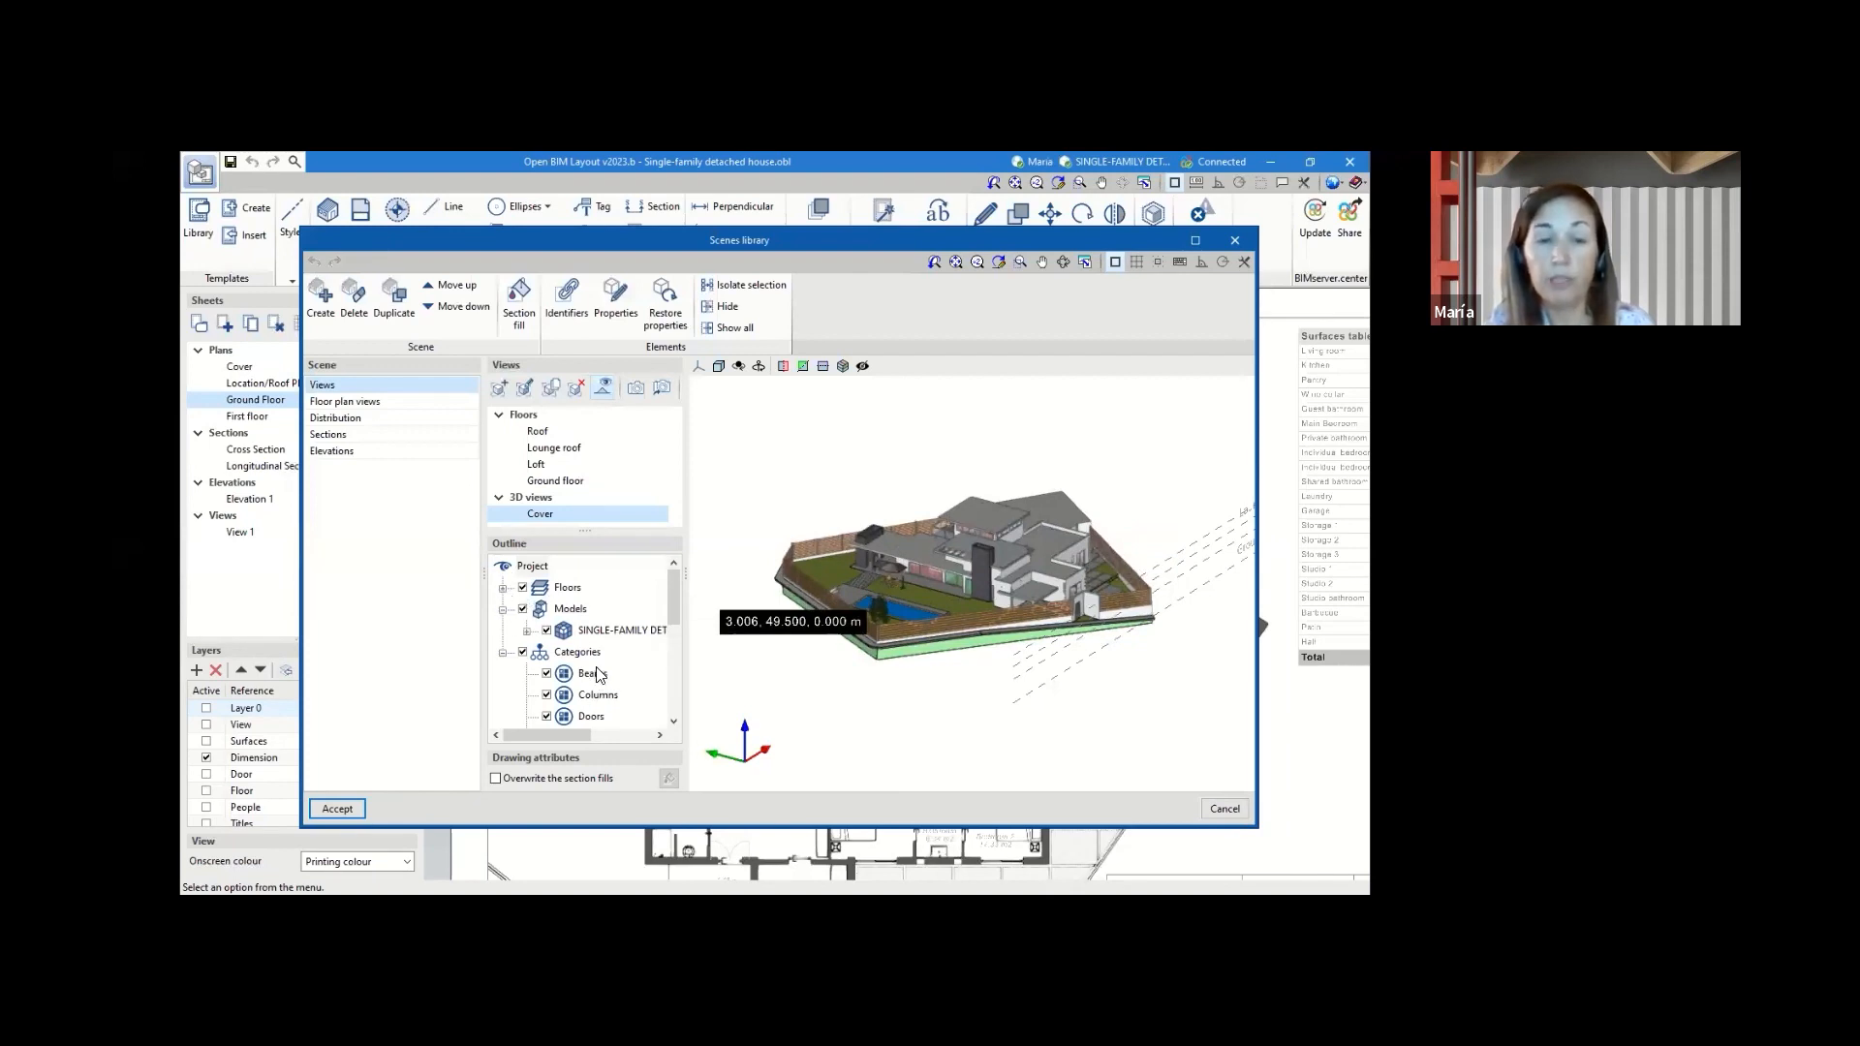
# - Expand the single-family house model in the Views scene's outline and examine its submodels and element categories
pyautogui.scroll(-1, 599, 668)
pyautogui.click(601, 573)
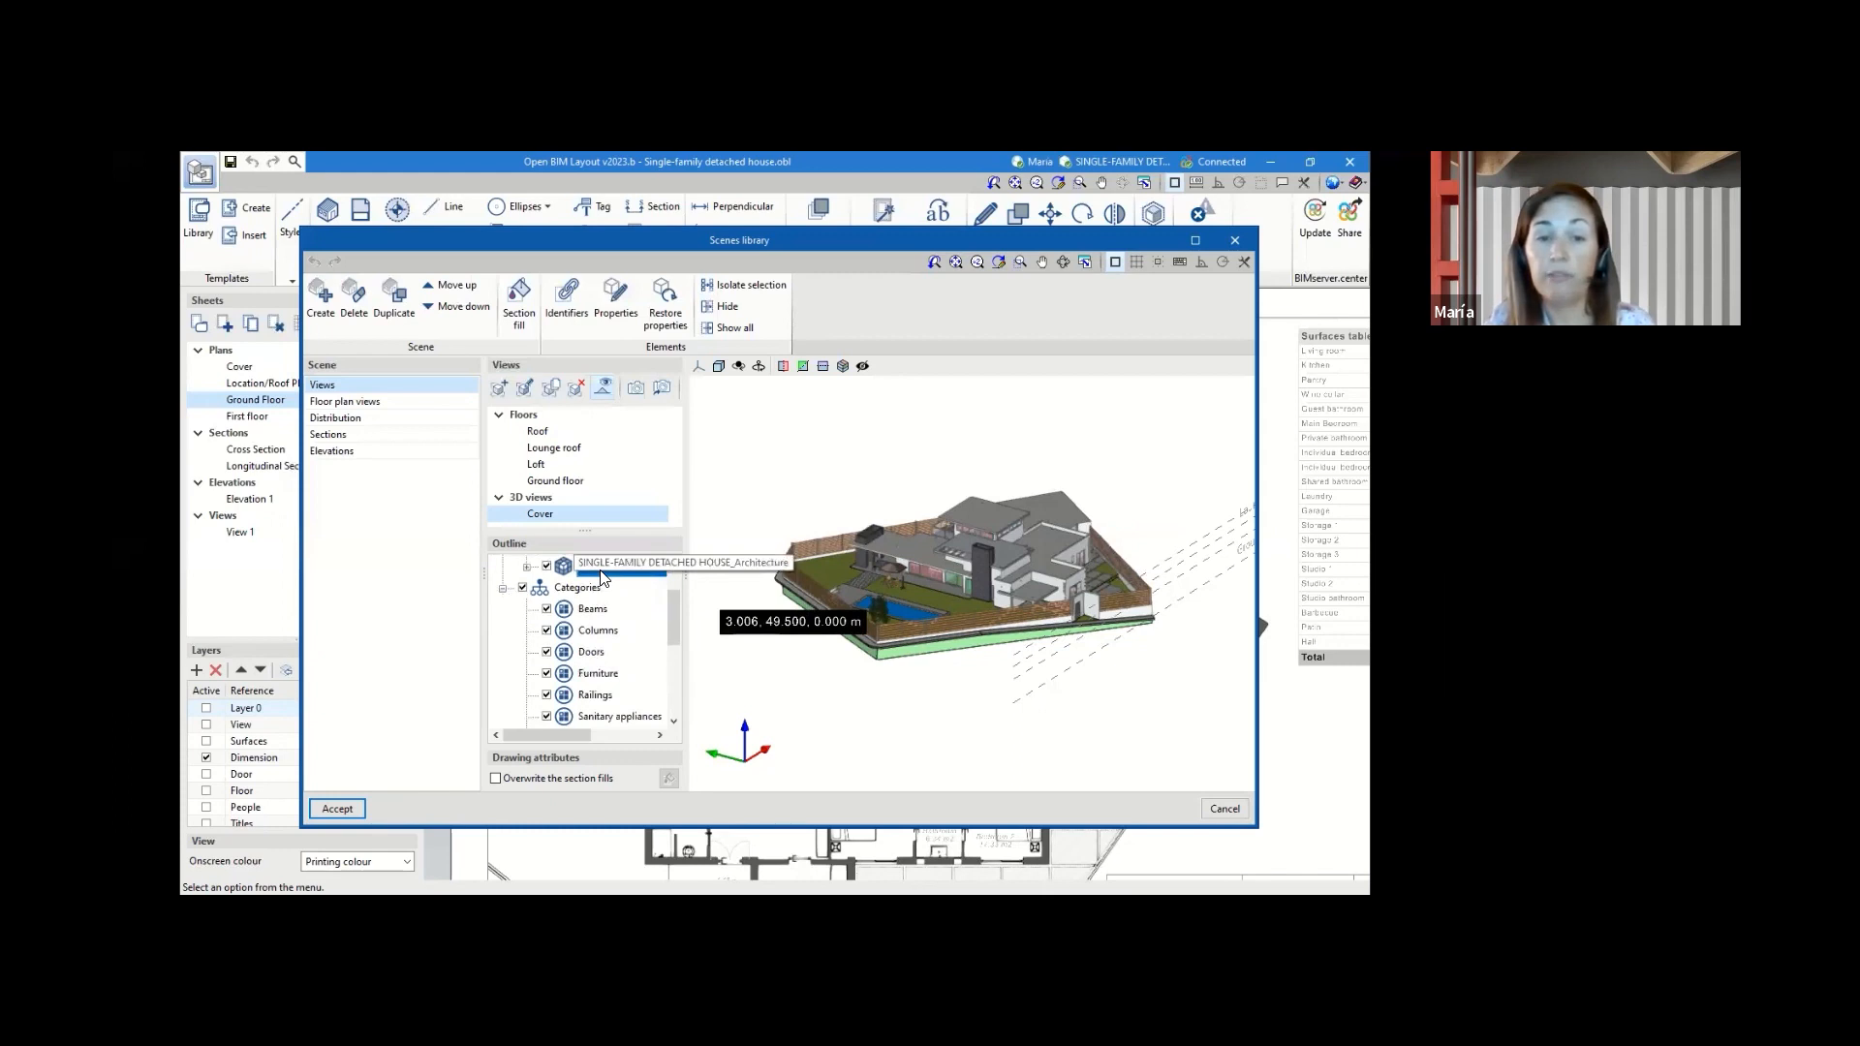
pyautogui.scroll(1, 601, 572)
pyautogui.click(527, 631)
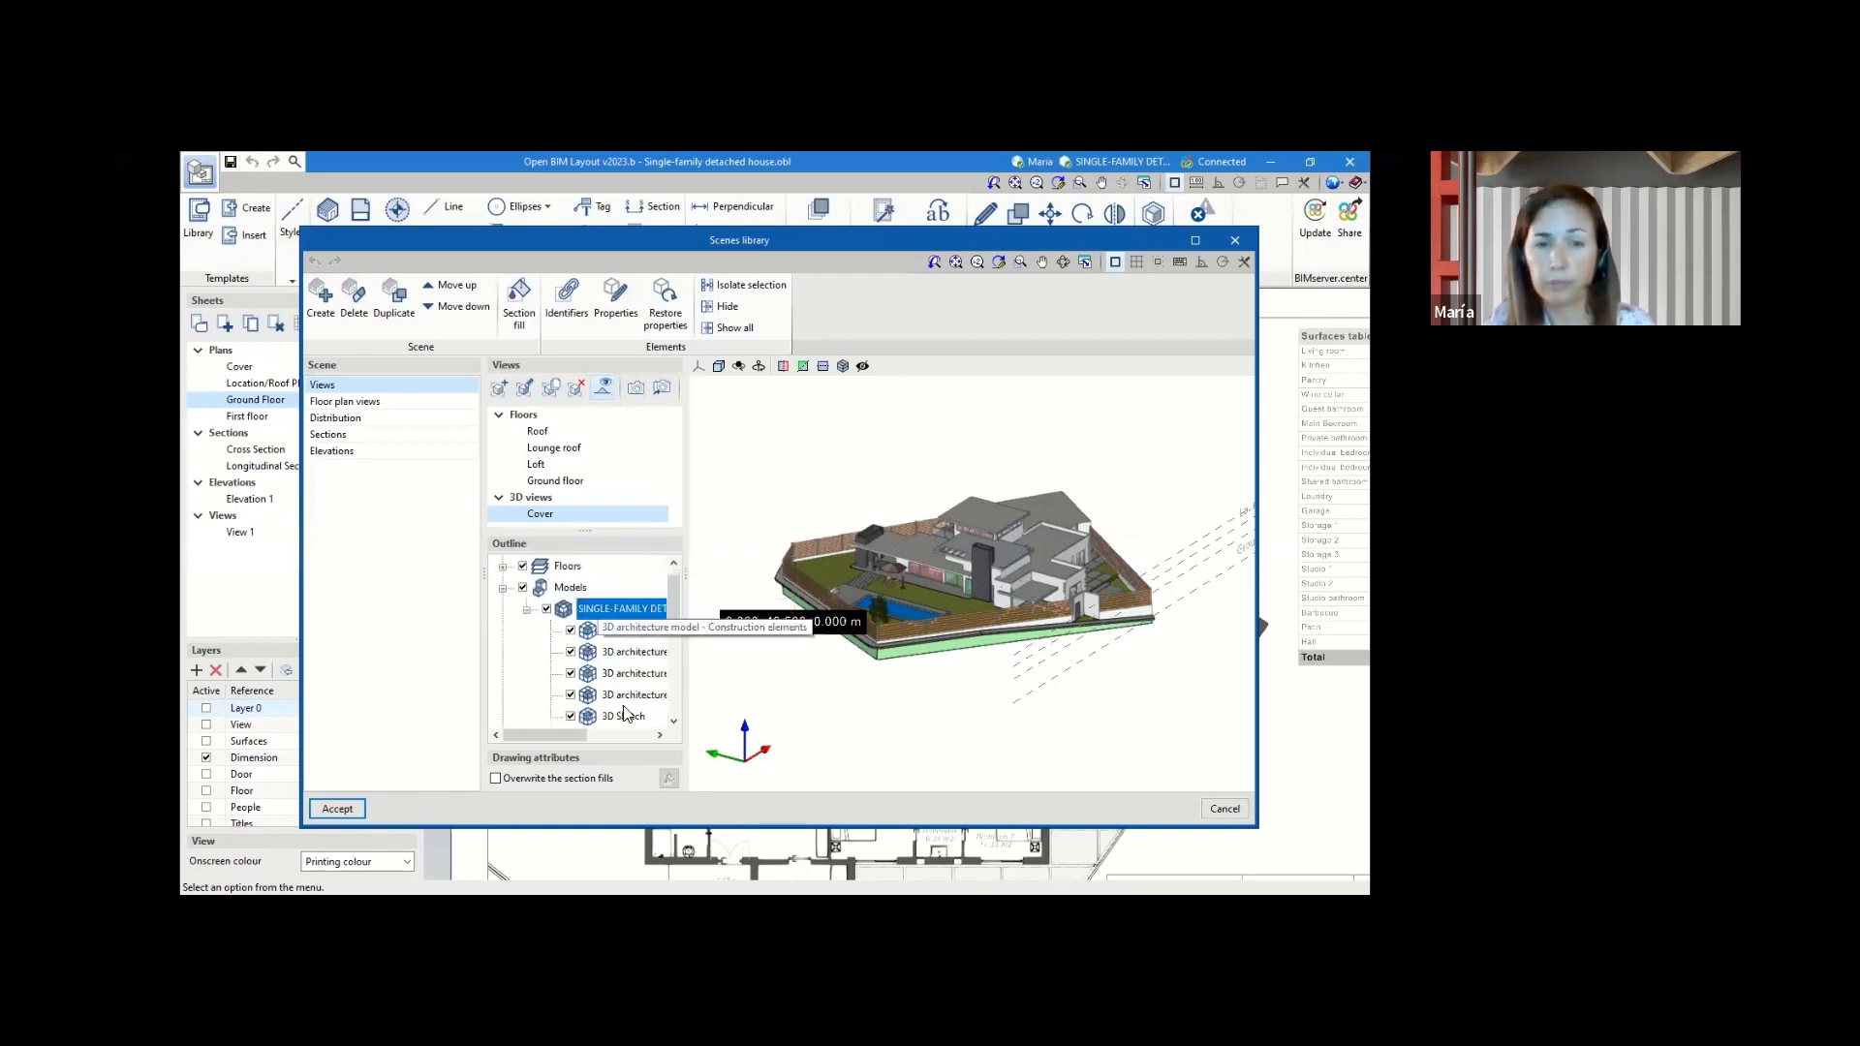
pyautogui.scroll(-1, 629, 635)
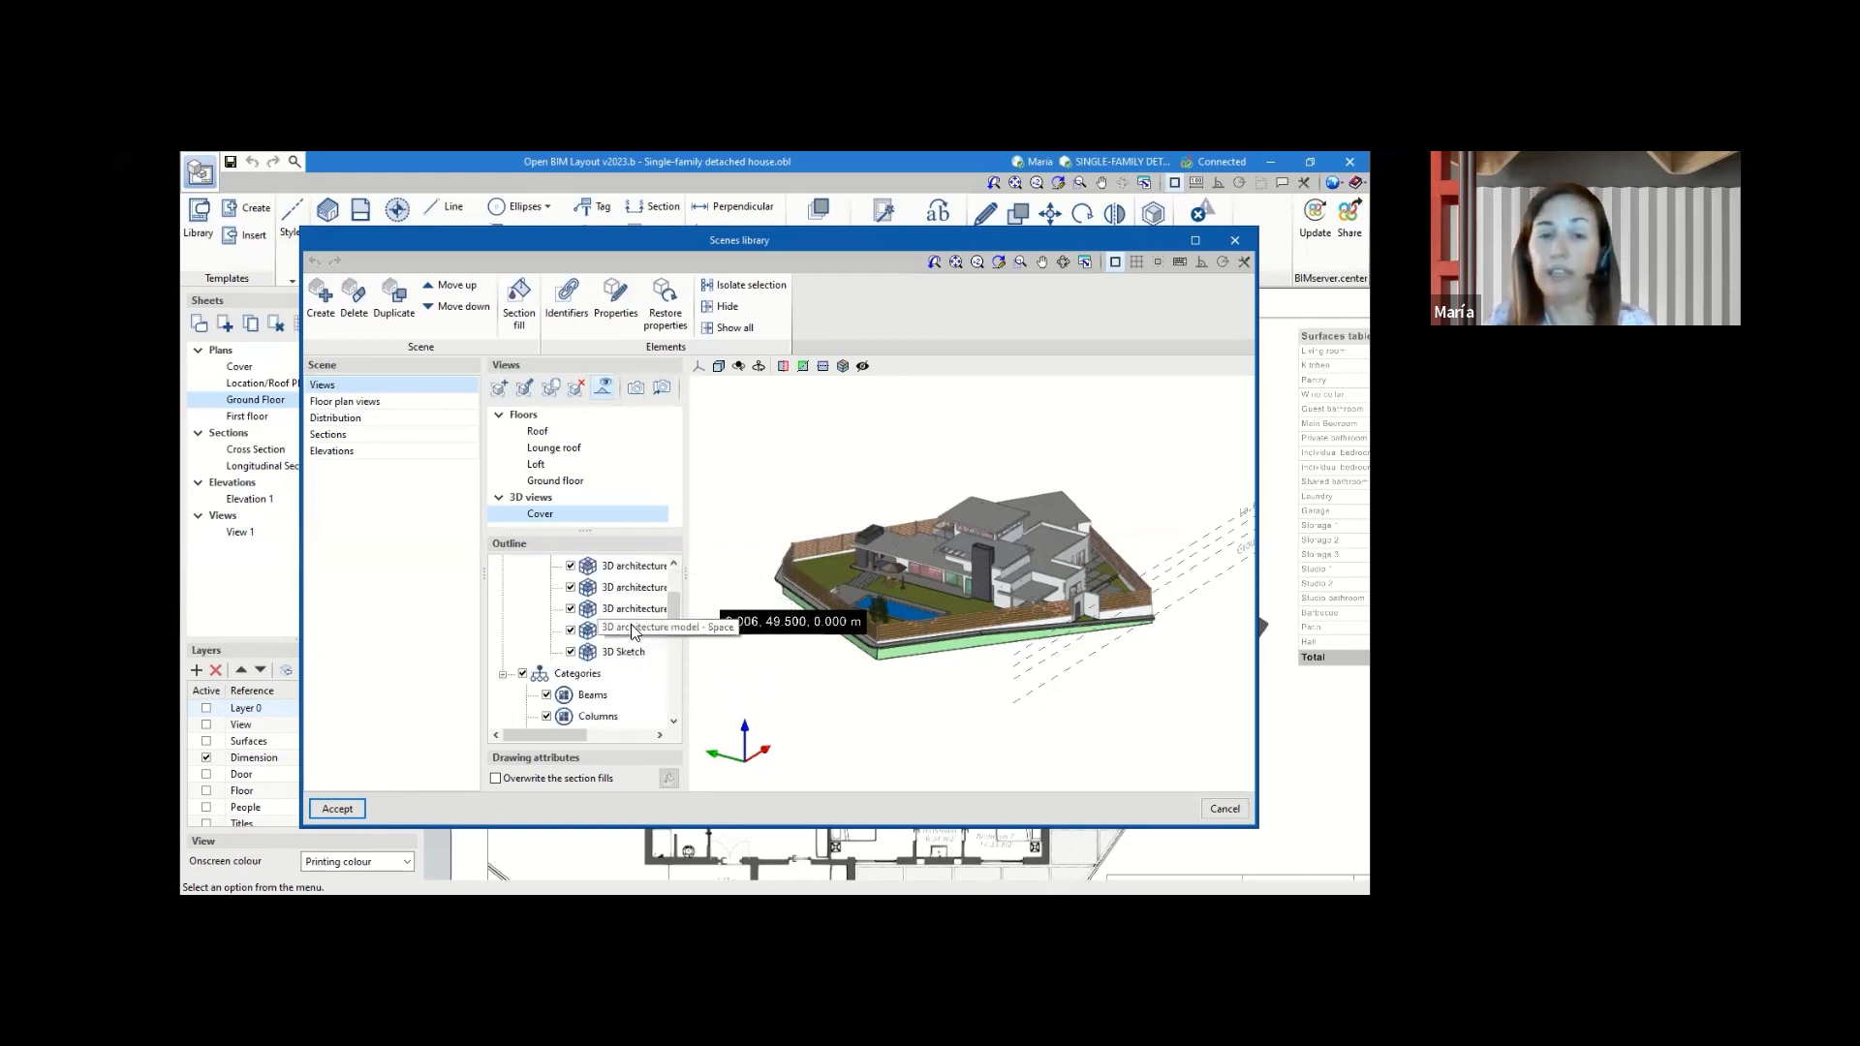
pyautogui.scroll(1, 619, 625)
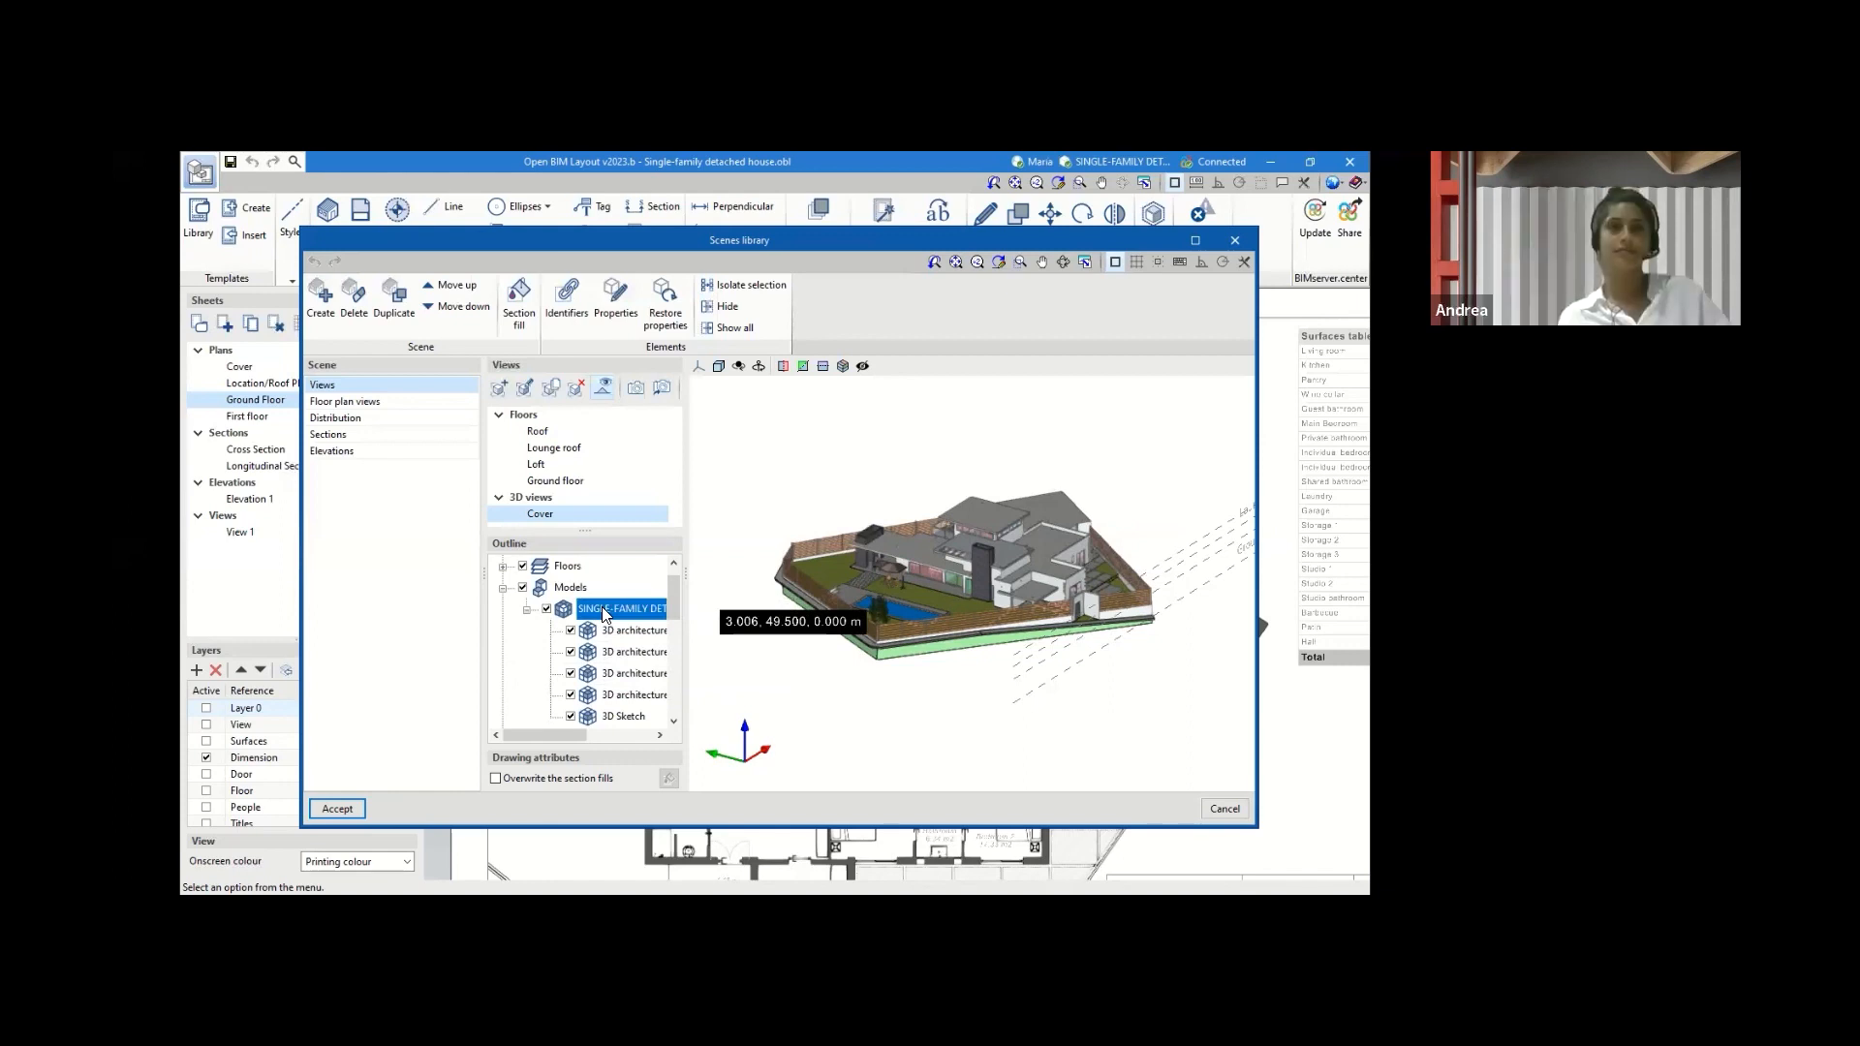
pyautogui.scroll(-2, 602, 613)
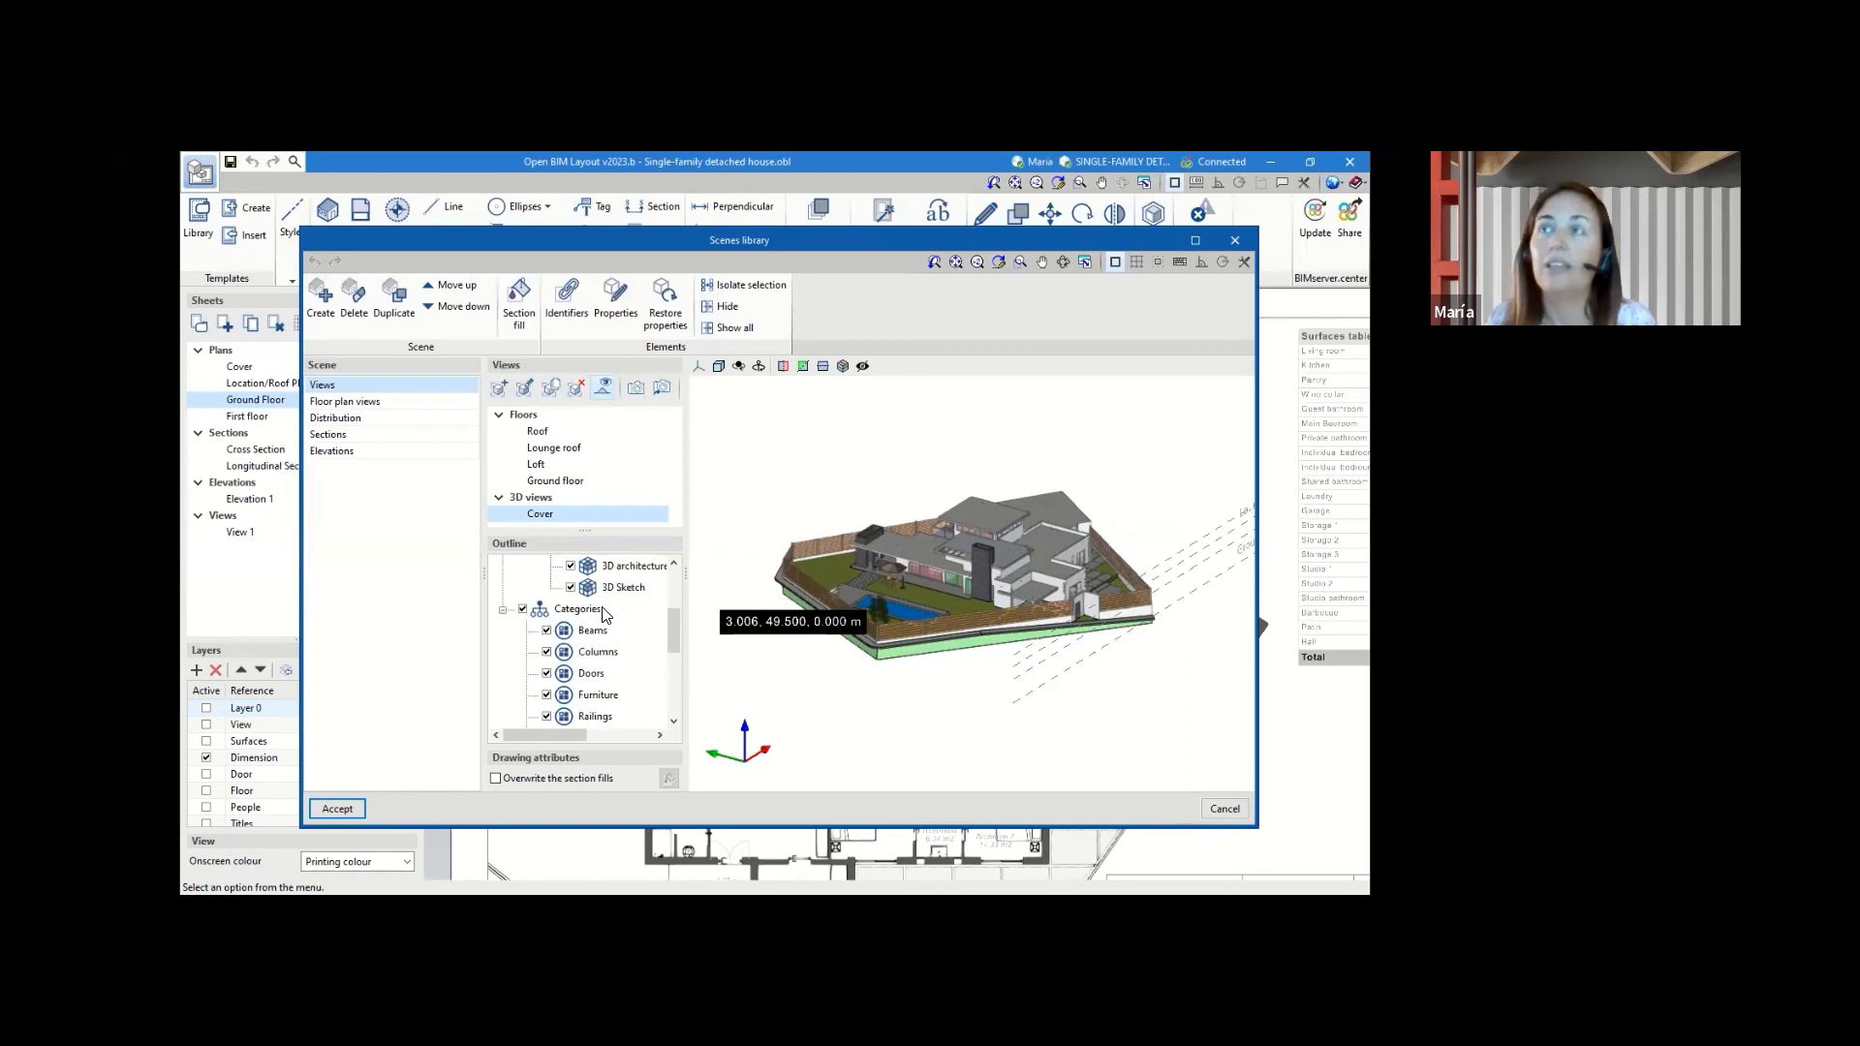
pyautogui.scroll(3, 600, 609)
pyautogui.scroll(-3, 594, 603)
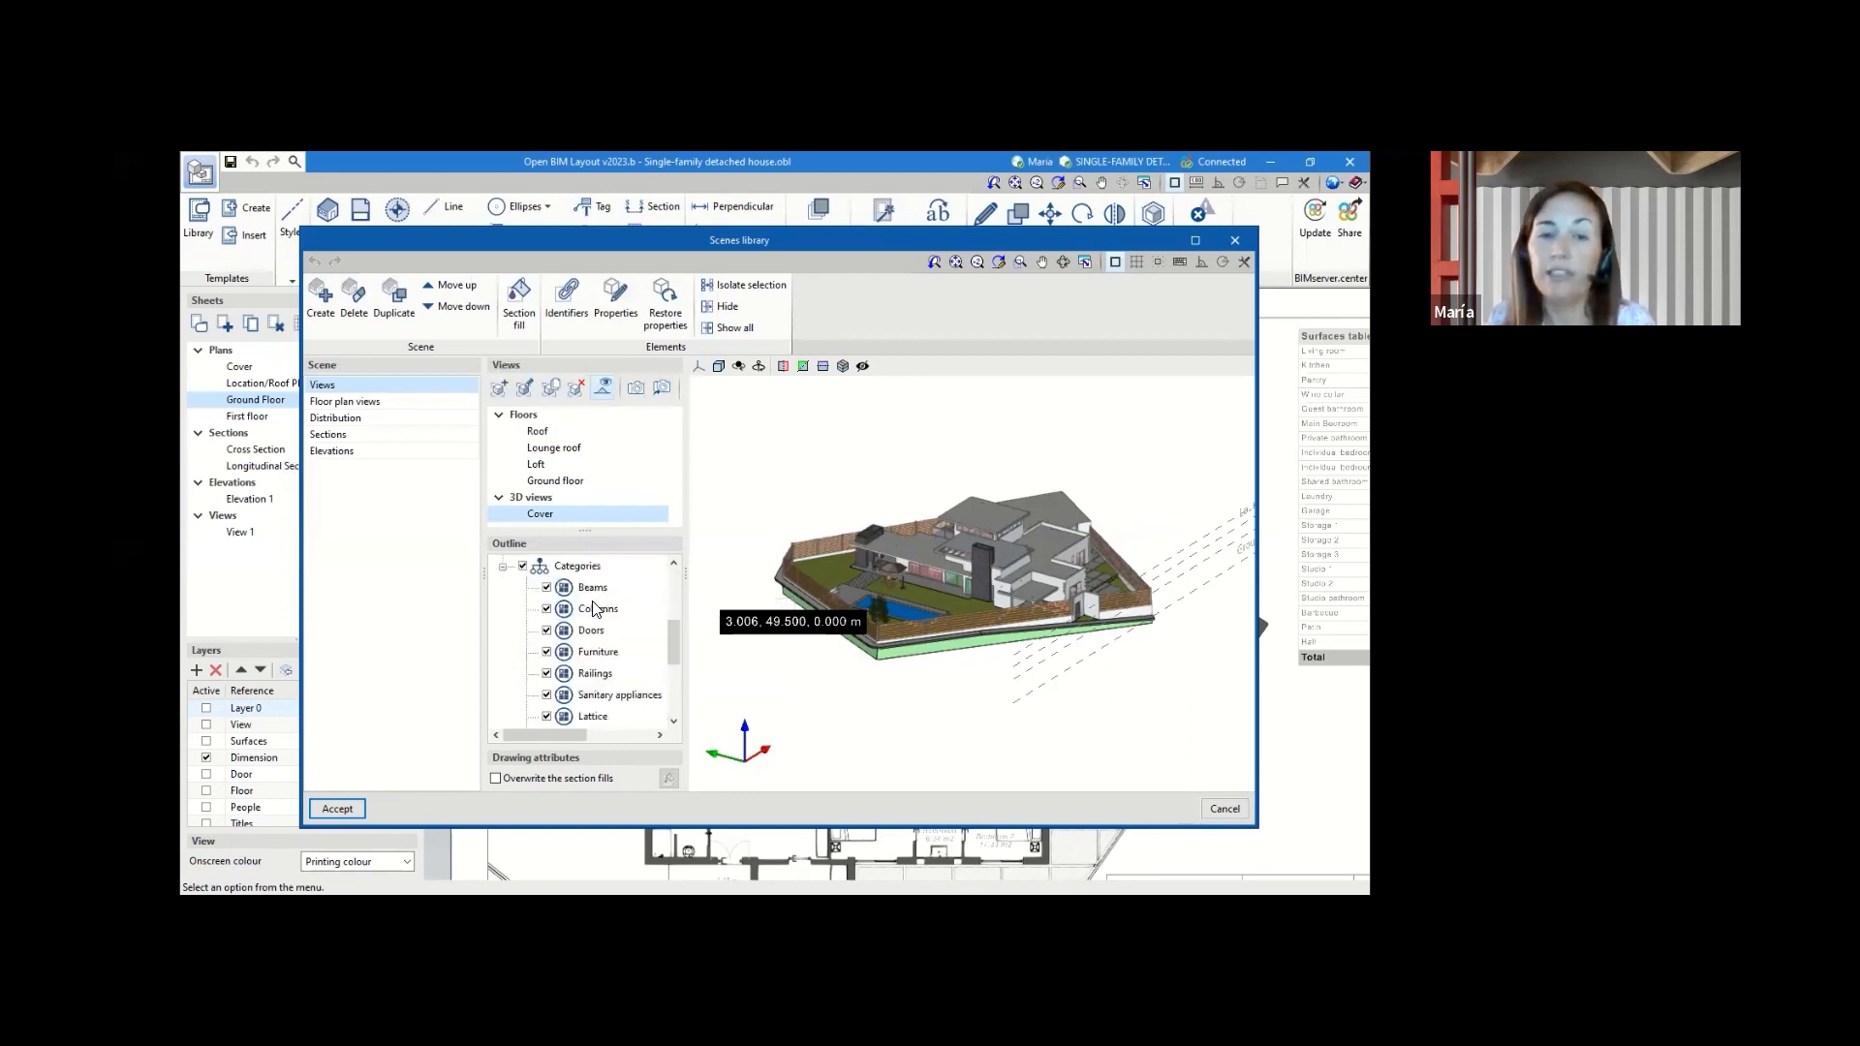
pyautogui.scroll(-3, 595, 588)
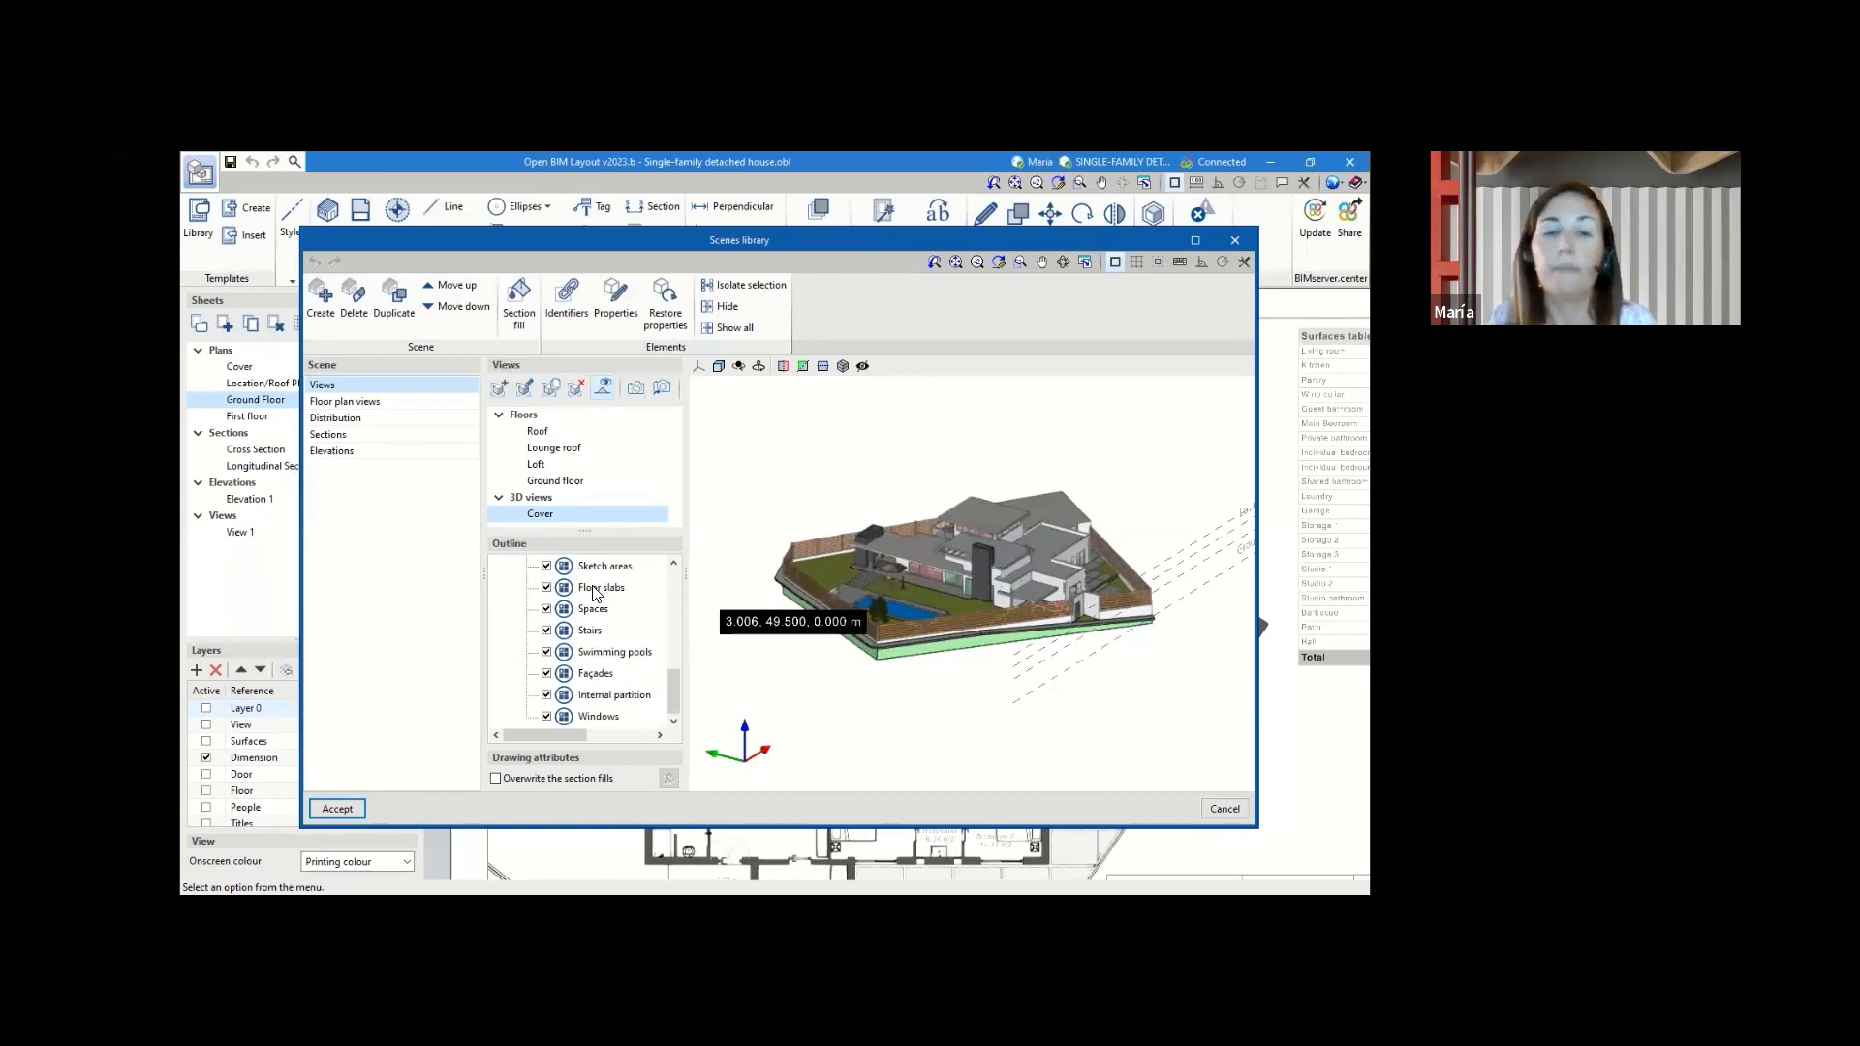
pyautogui.scroll(4, 594, 593)
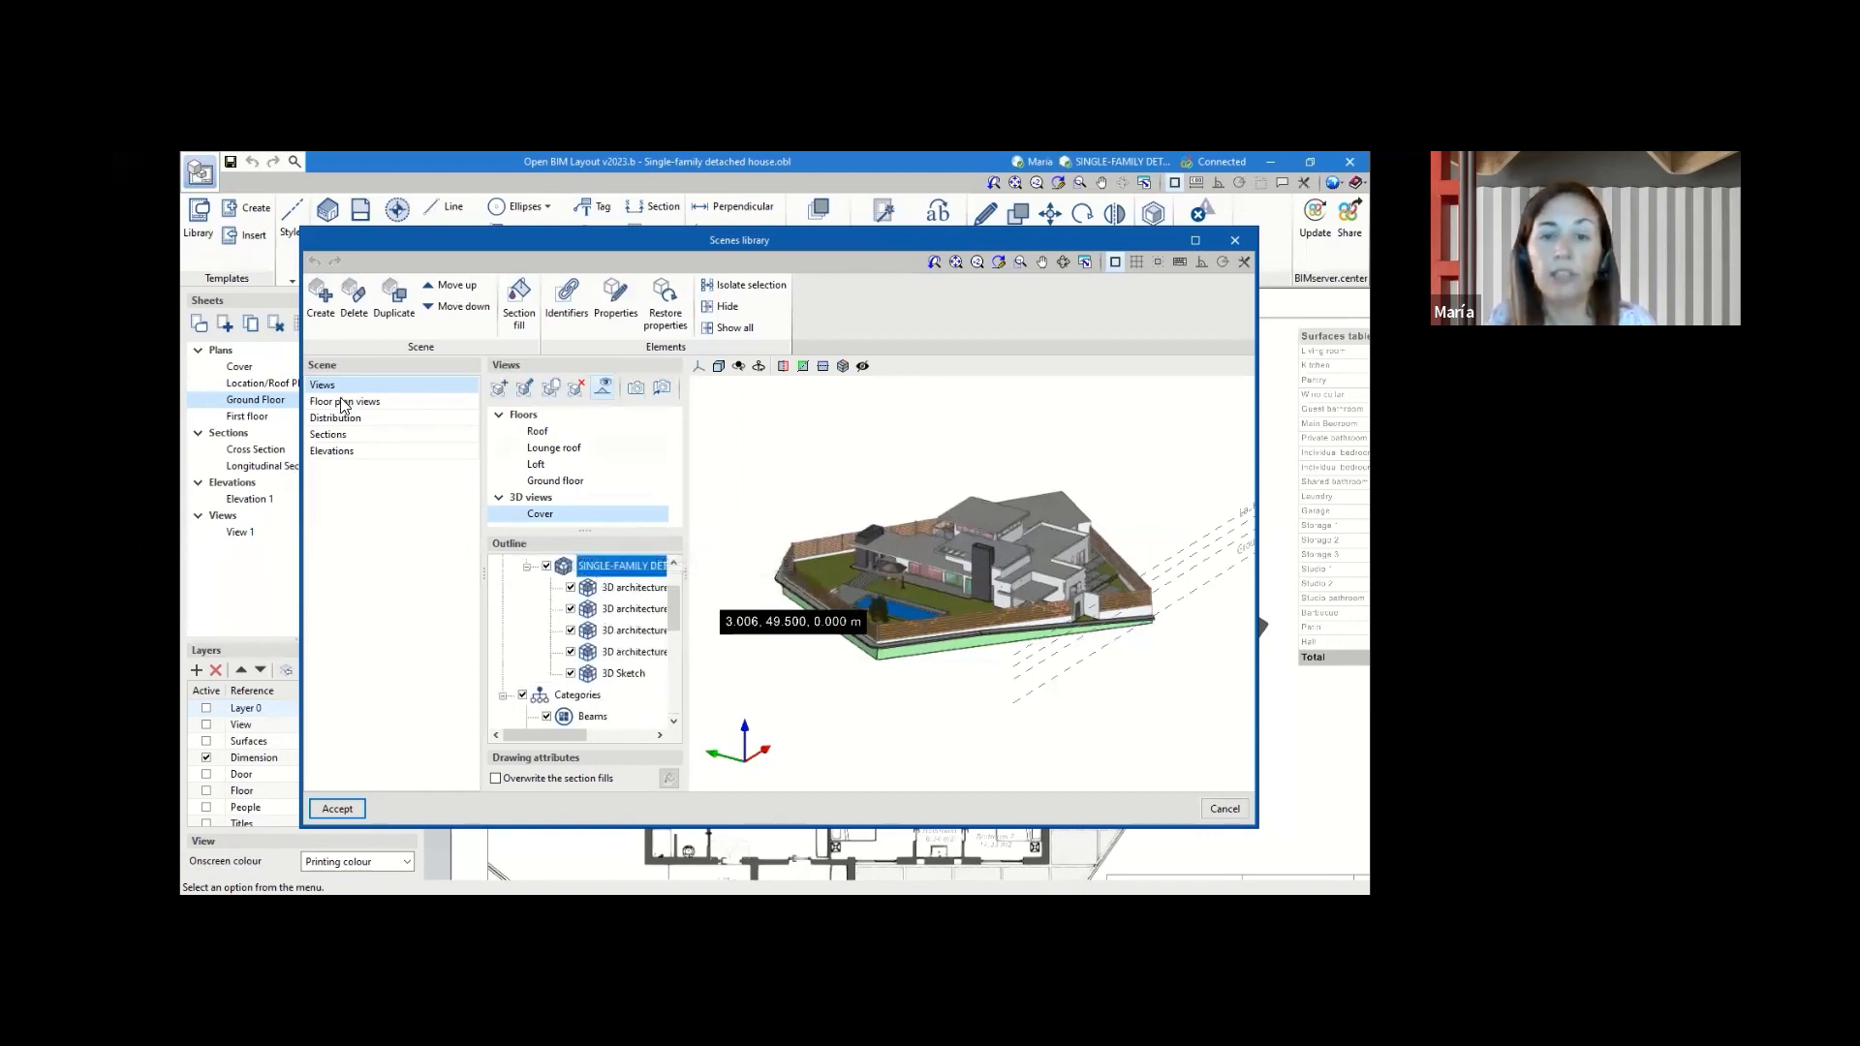
# - Look at the Floor plan views scene and the Distribution scene, checking which element categories Distribution includes
pyautogui.click(339, 389)
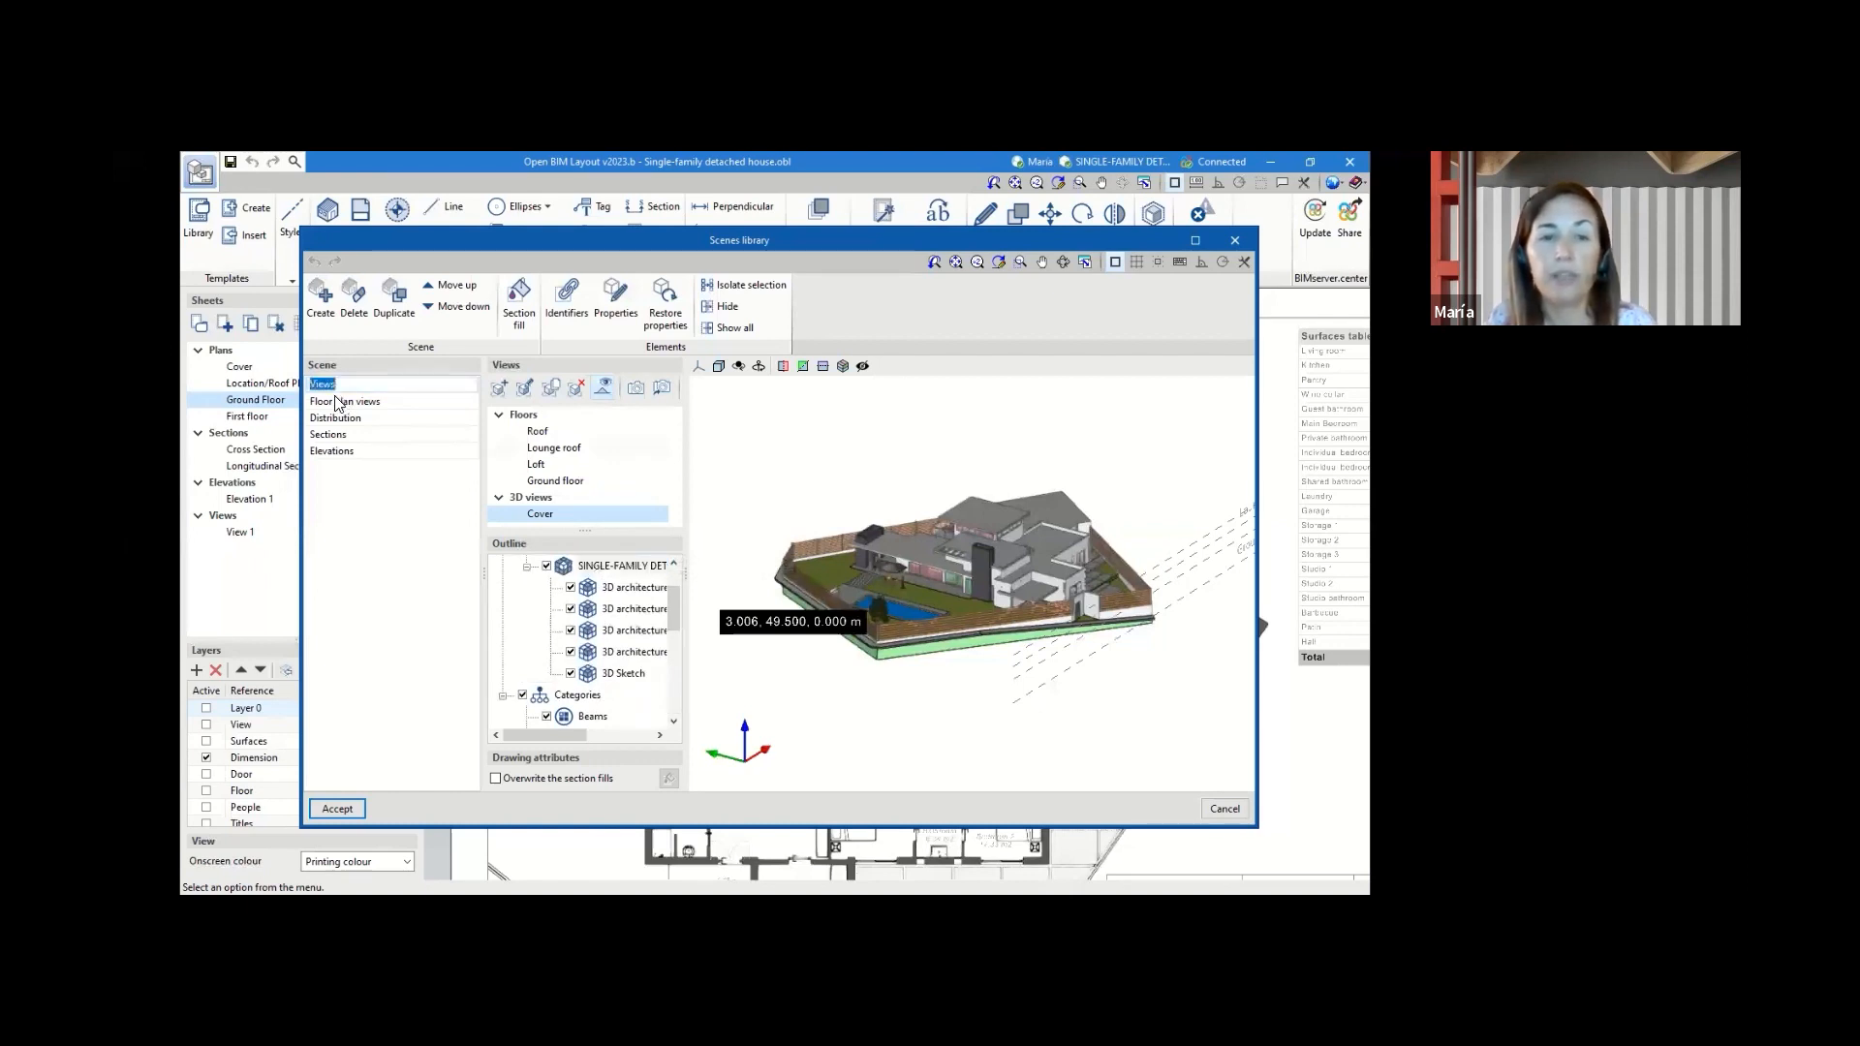
pyautogui.click(346, 401)
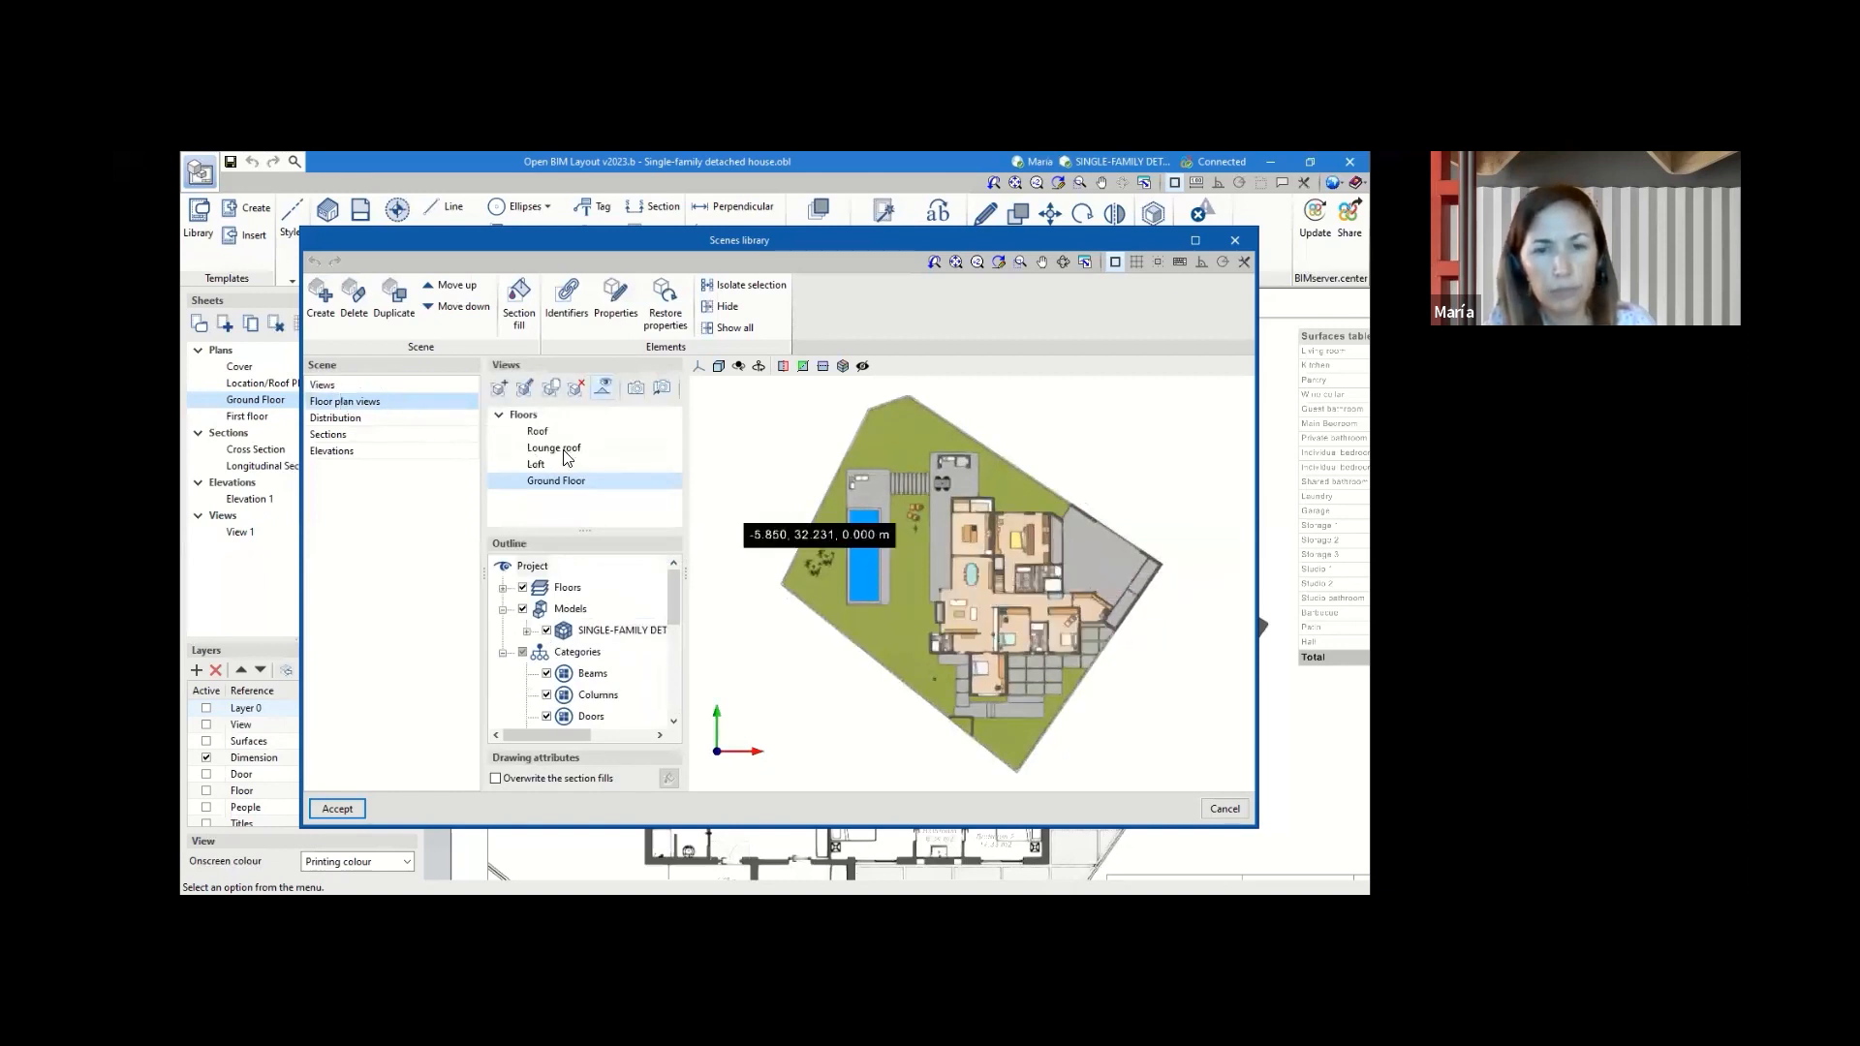
pyautogui.click(338, 420)
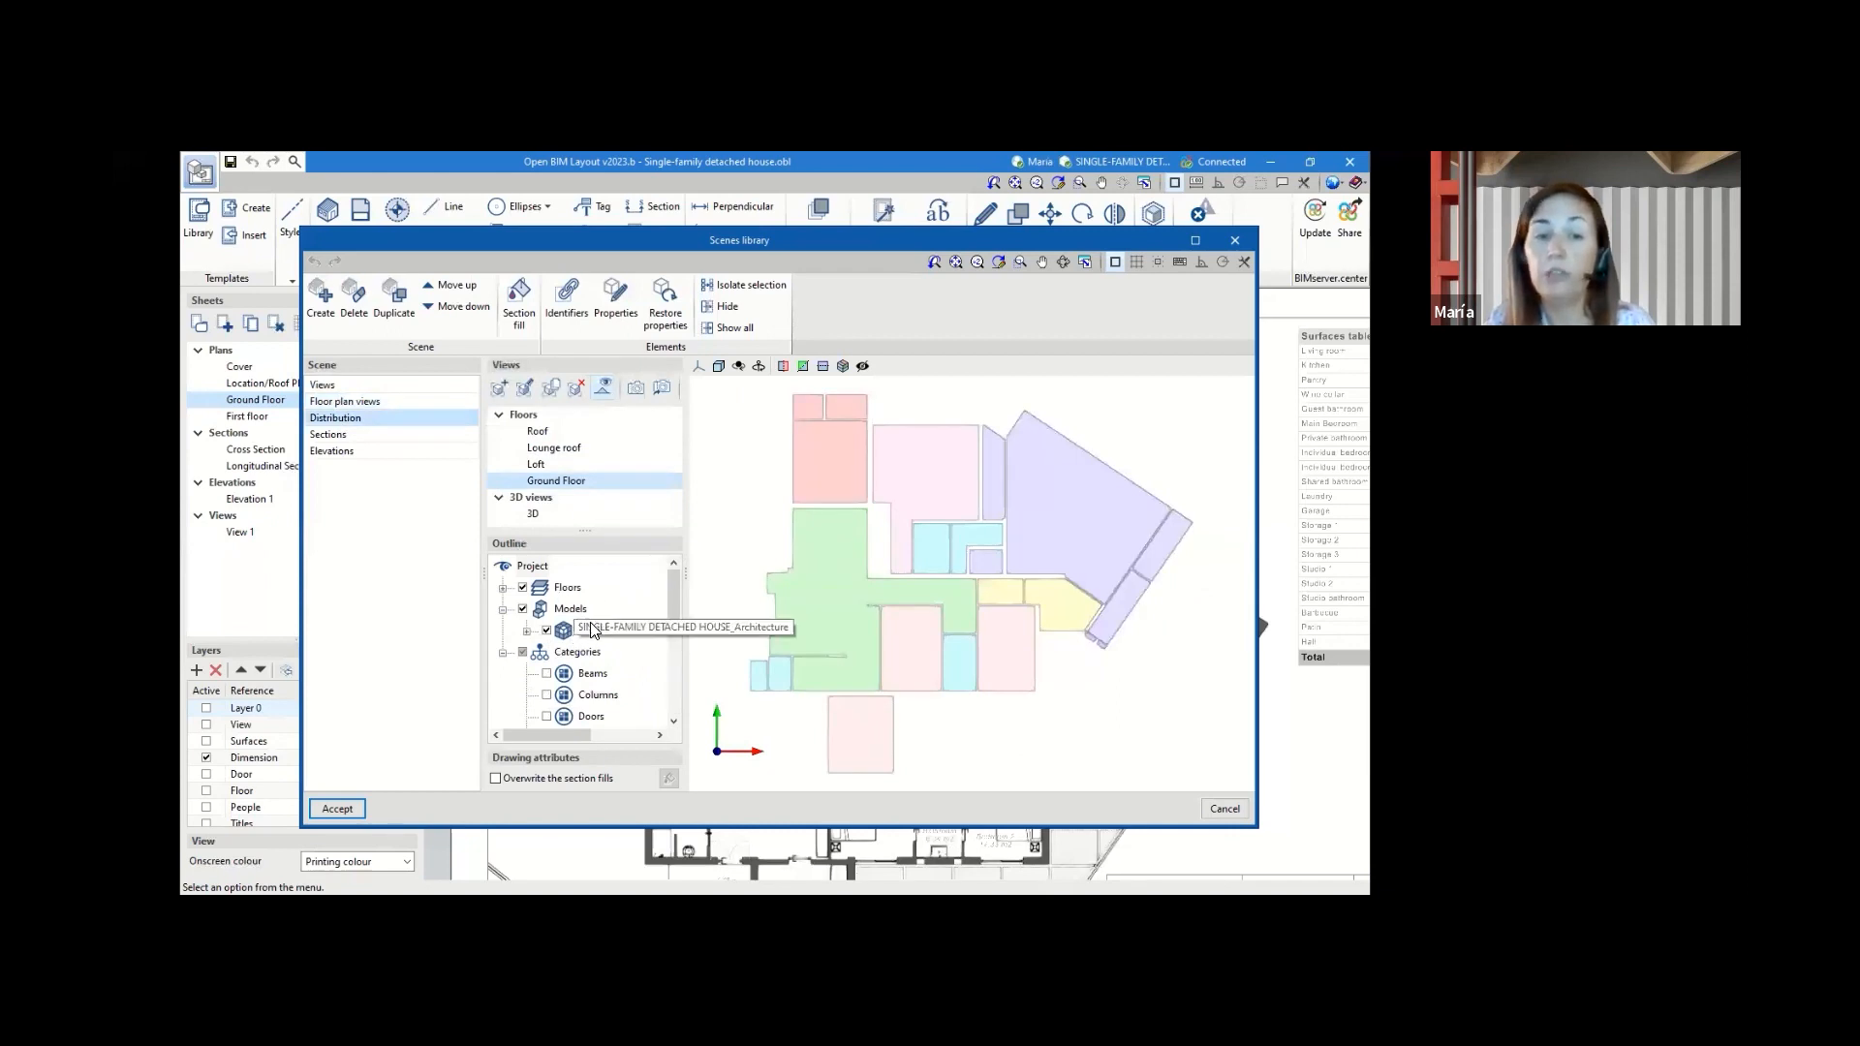
pyautogui.scroll(-5, 592, 630)
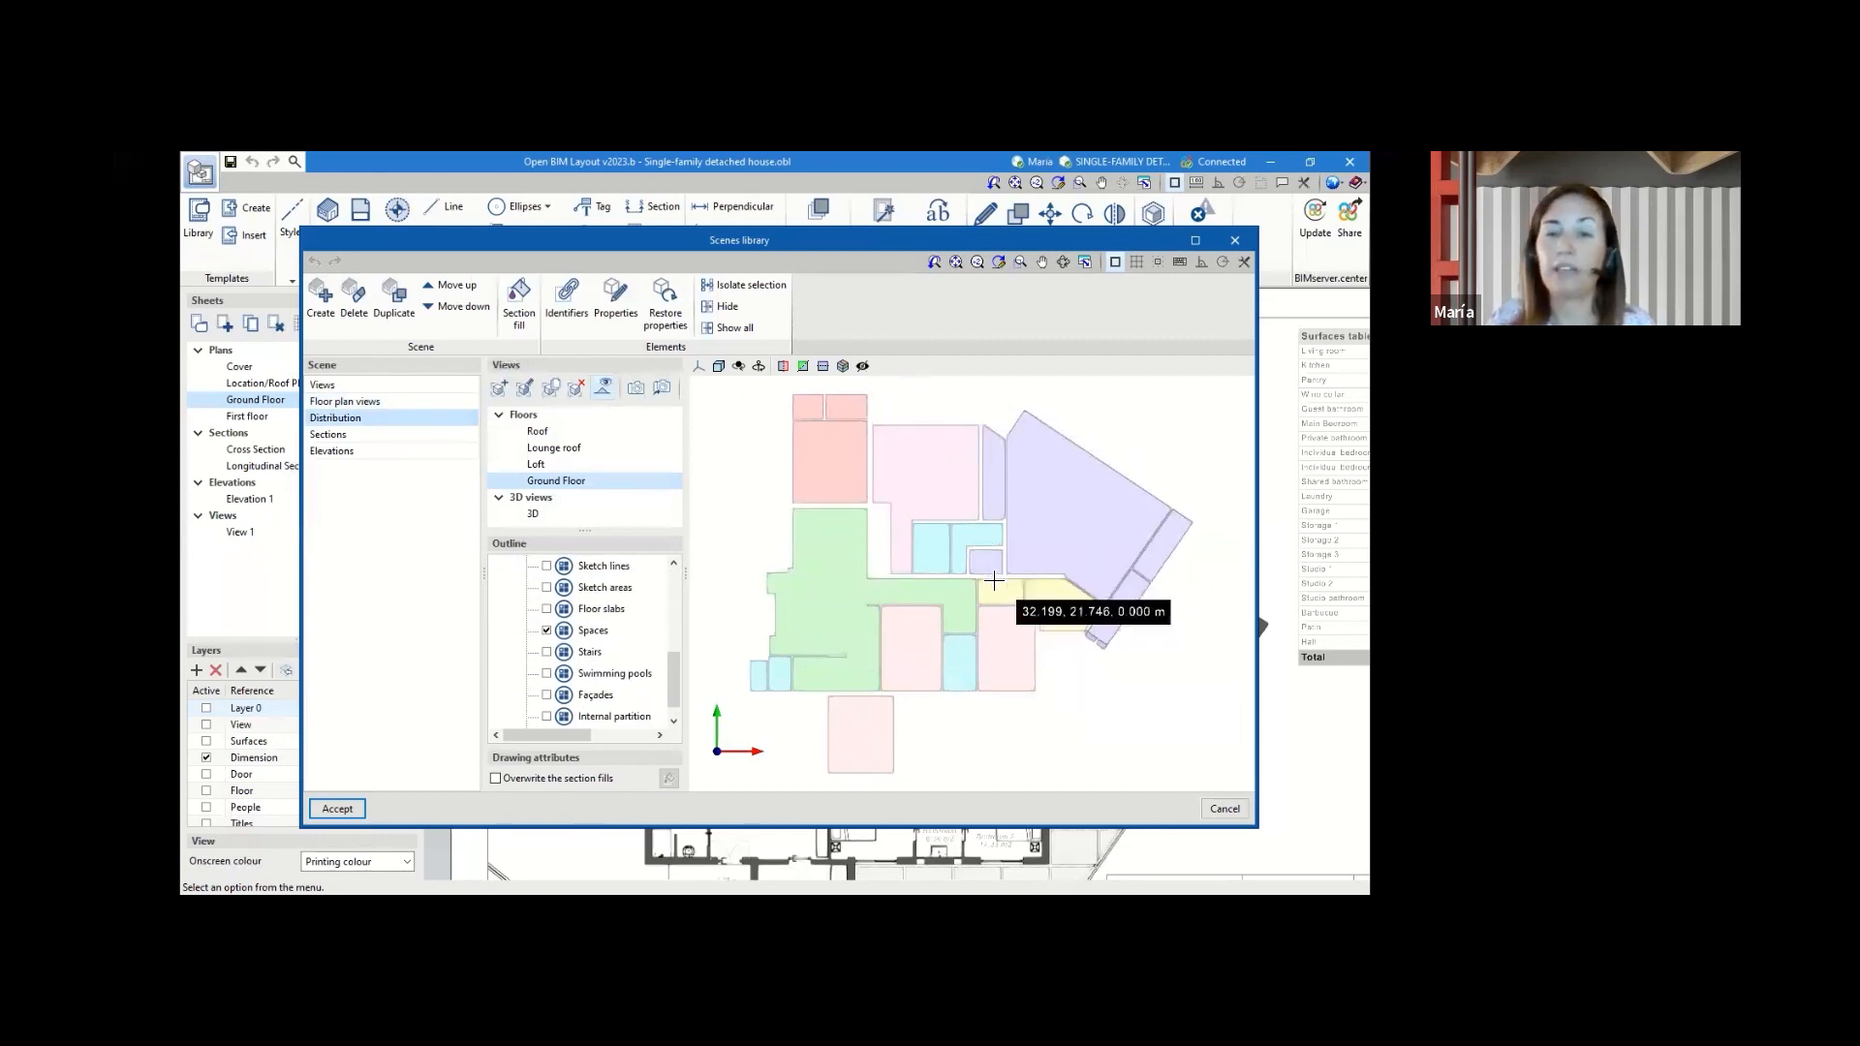
pyautogui.scroll(-1, 995, 581)
pyautogui.scroll(1, 994, 581)
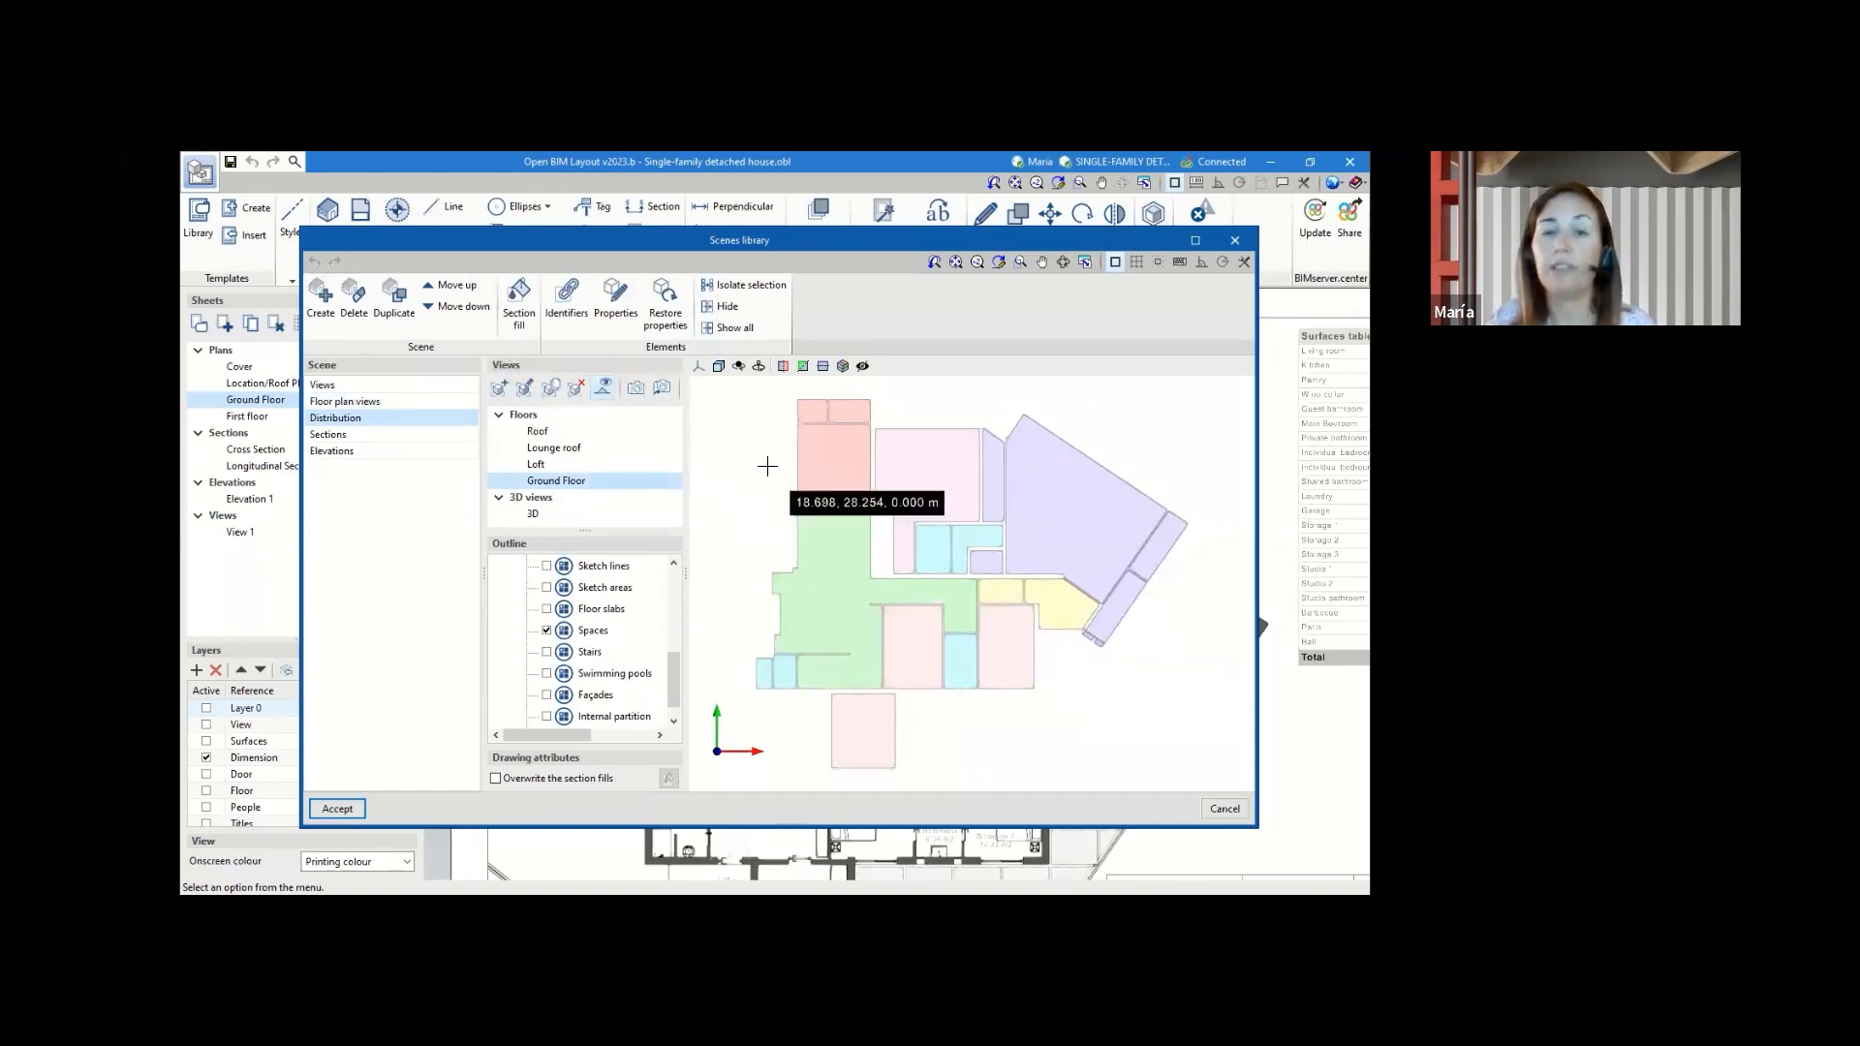
# - View the Loft floor and the Longitudinal 1 section in the Sections scene
pyautogui.click(328, 434)
pyautogui.click(533, 467)
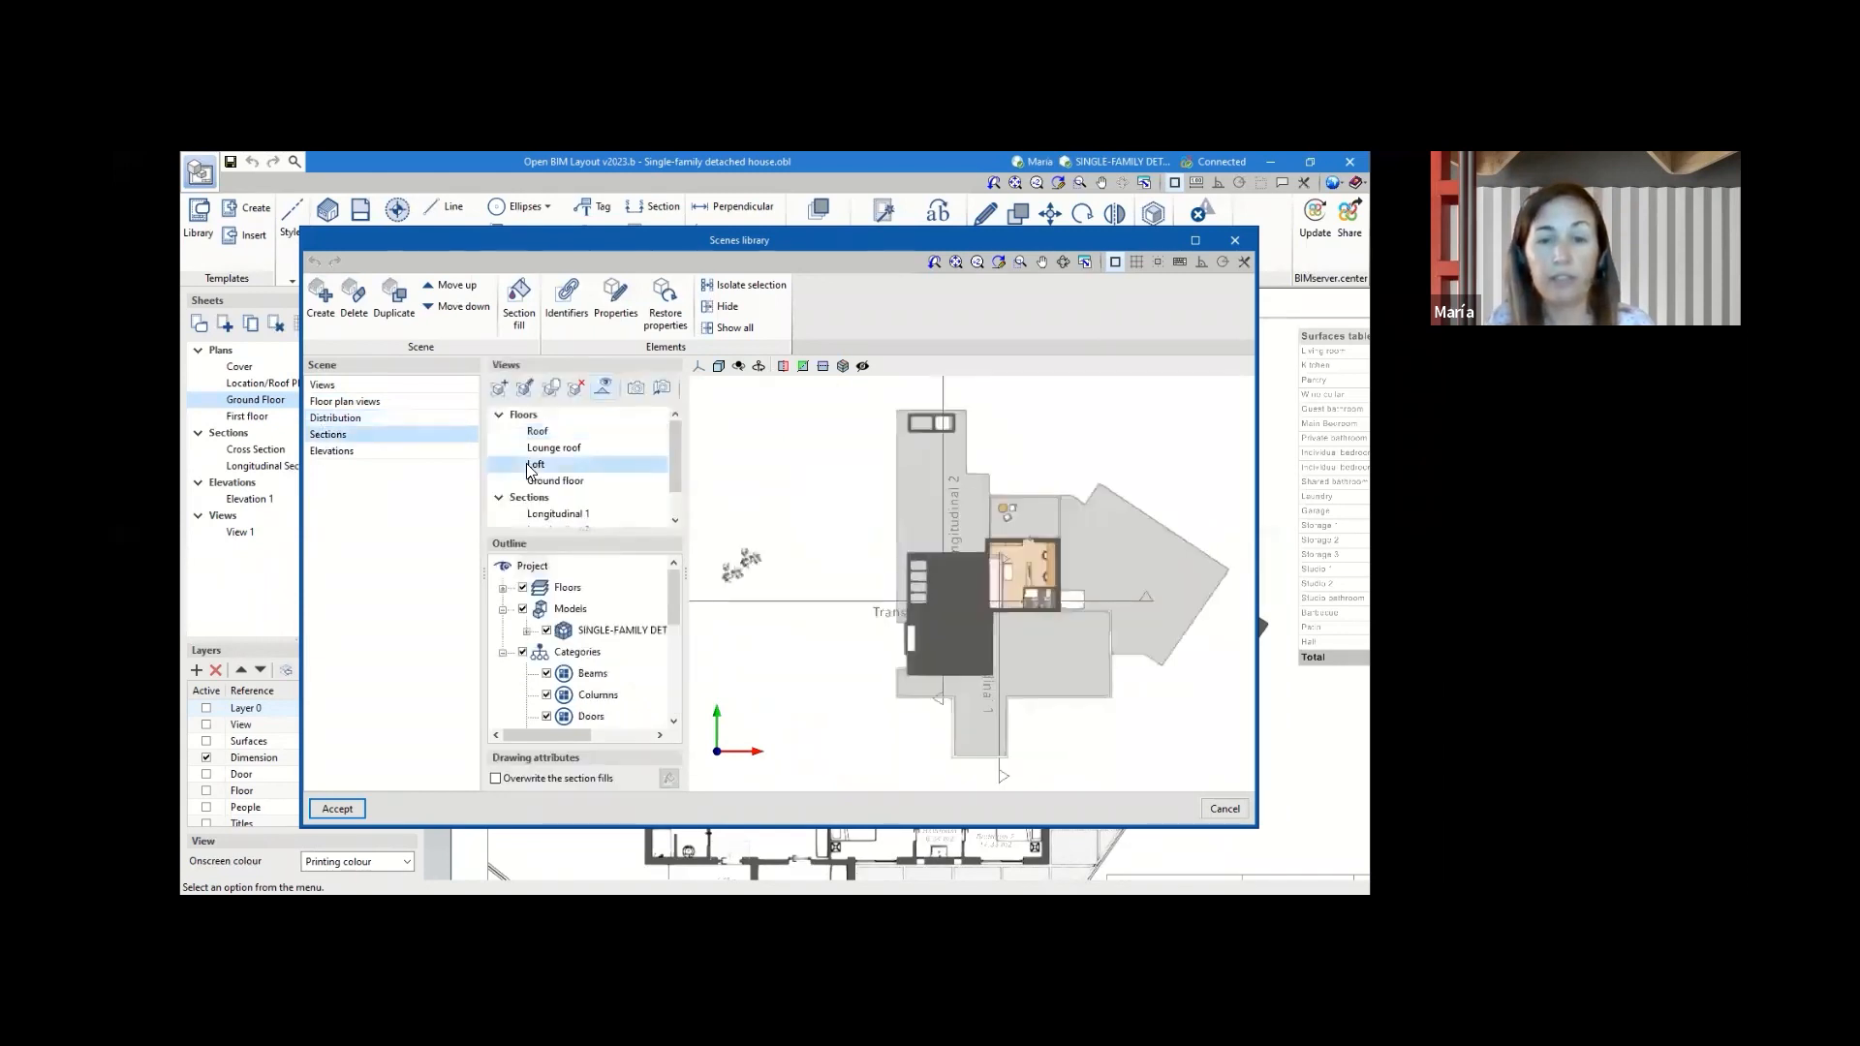
pyautogui.scroll(-1, 562, 479)
pyautogui.click(570, 482)
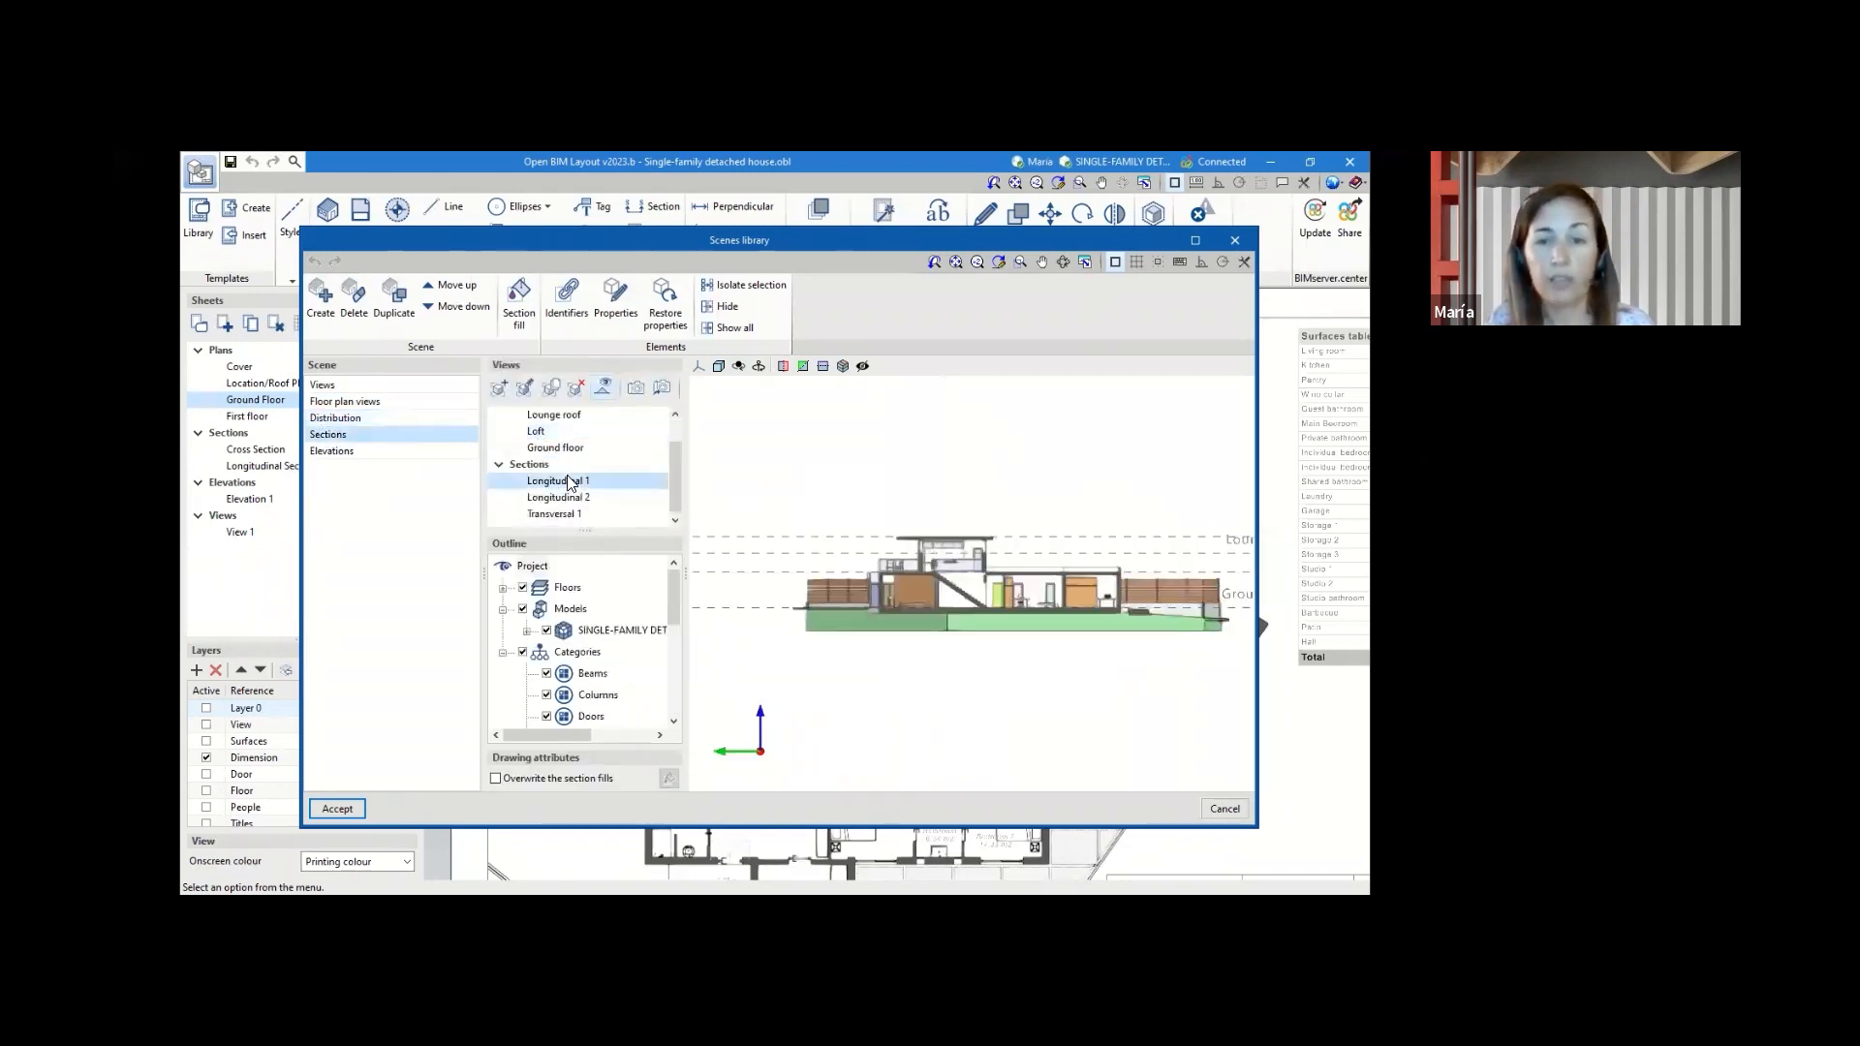
pyautogui.scroll(2, 1093, 538)
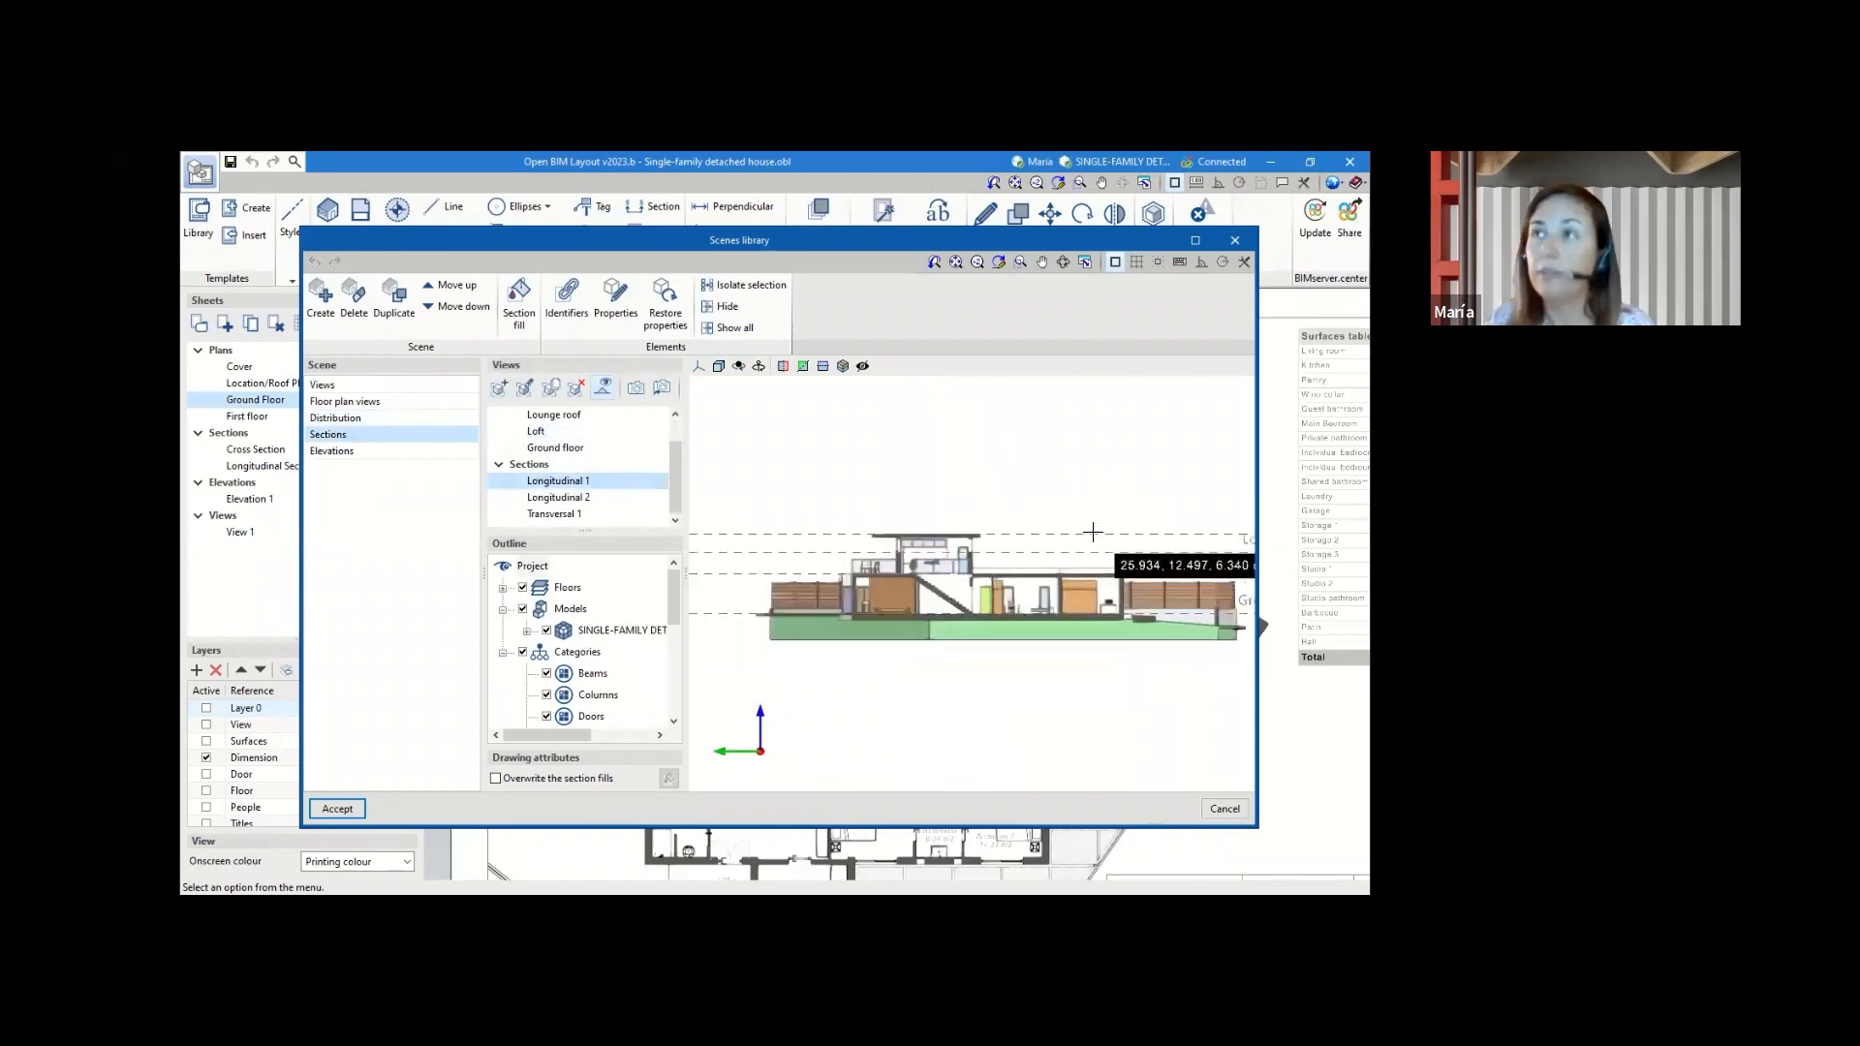
# - View the East Elevation and the South Elevation in the Elevations scene
pyautogui.click(331, 452)
pyautogui.click(552, 515)
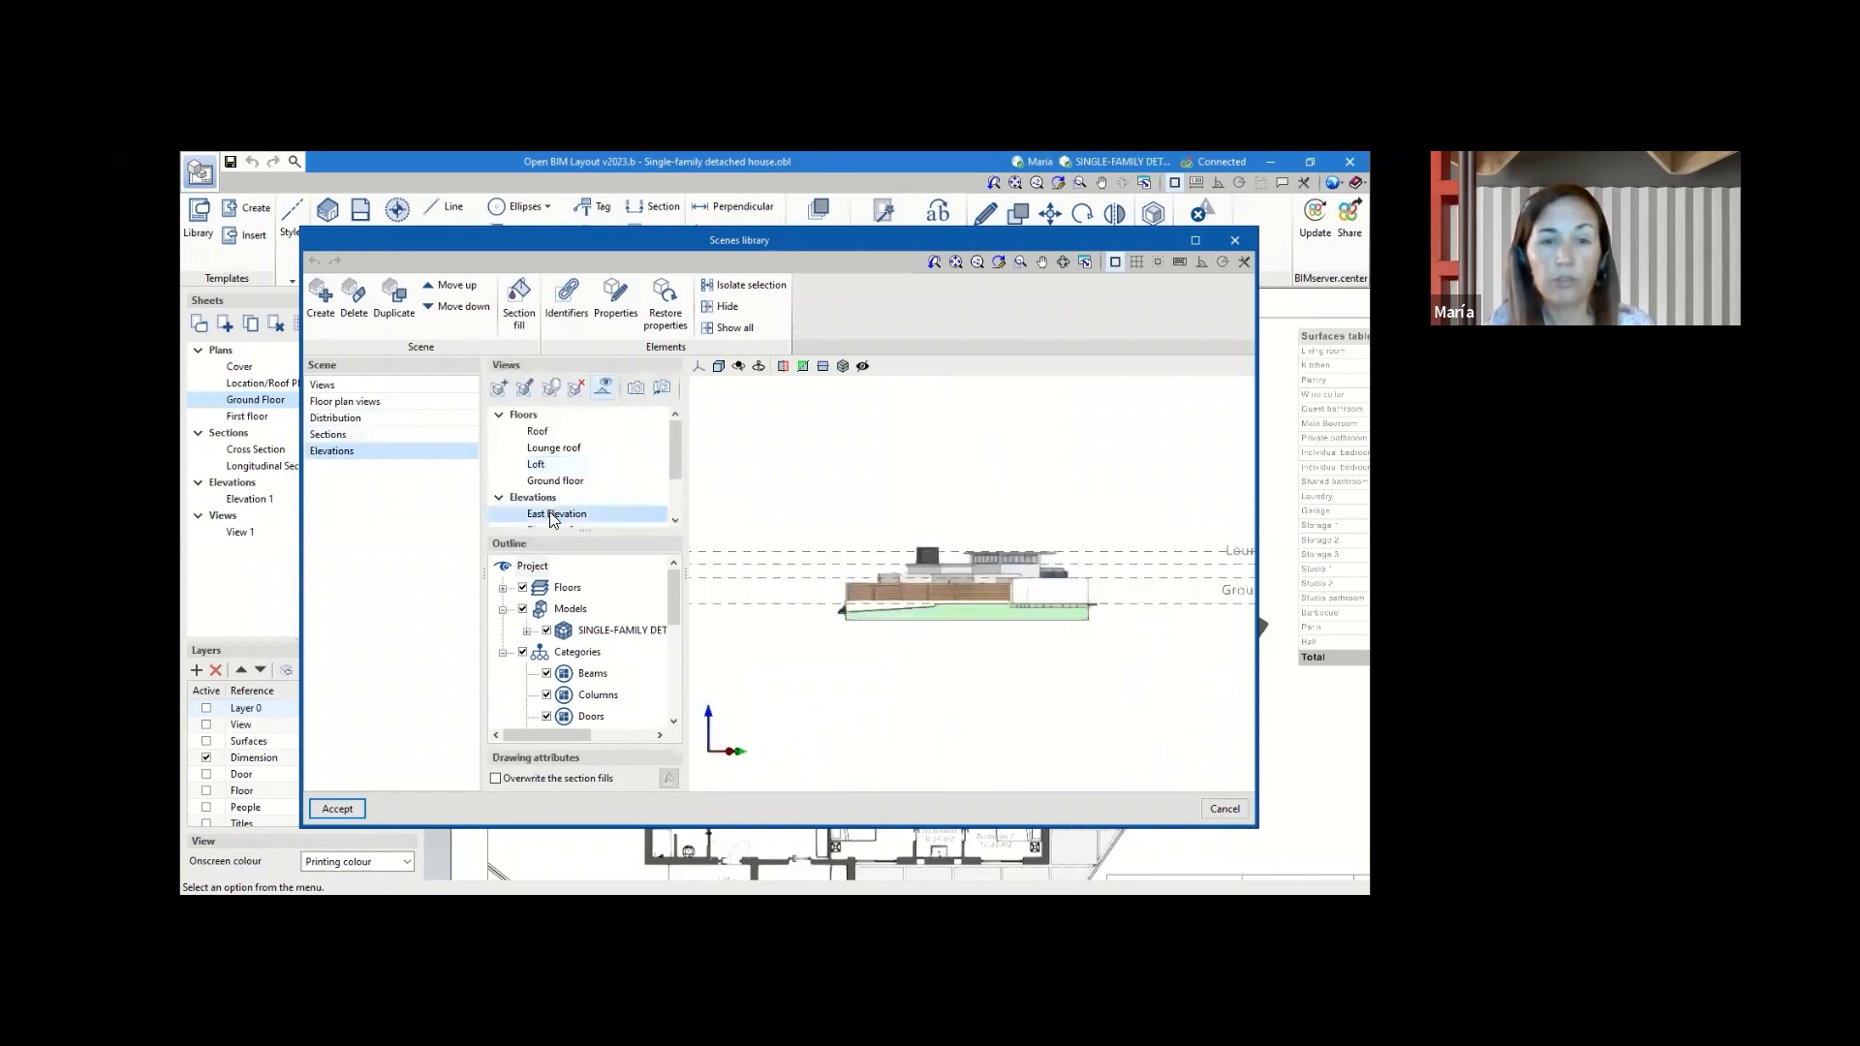
pyautogui.scroll(2, 997, 546)
pyautogui.scroll(-2, 552, 470)
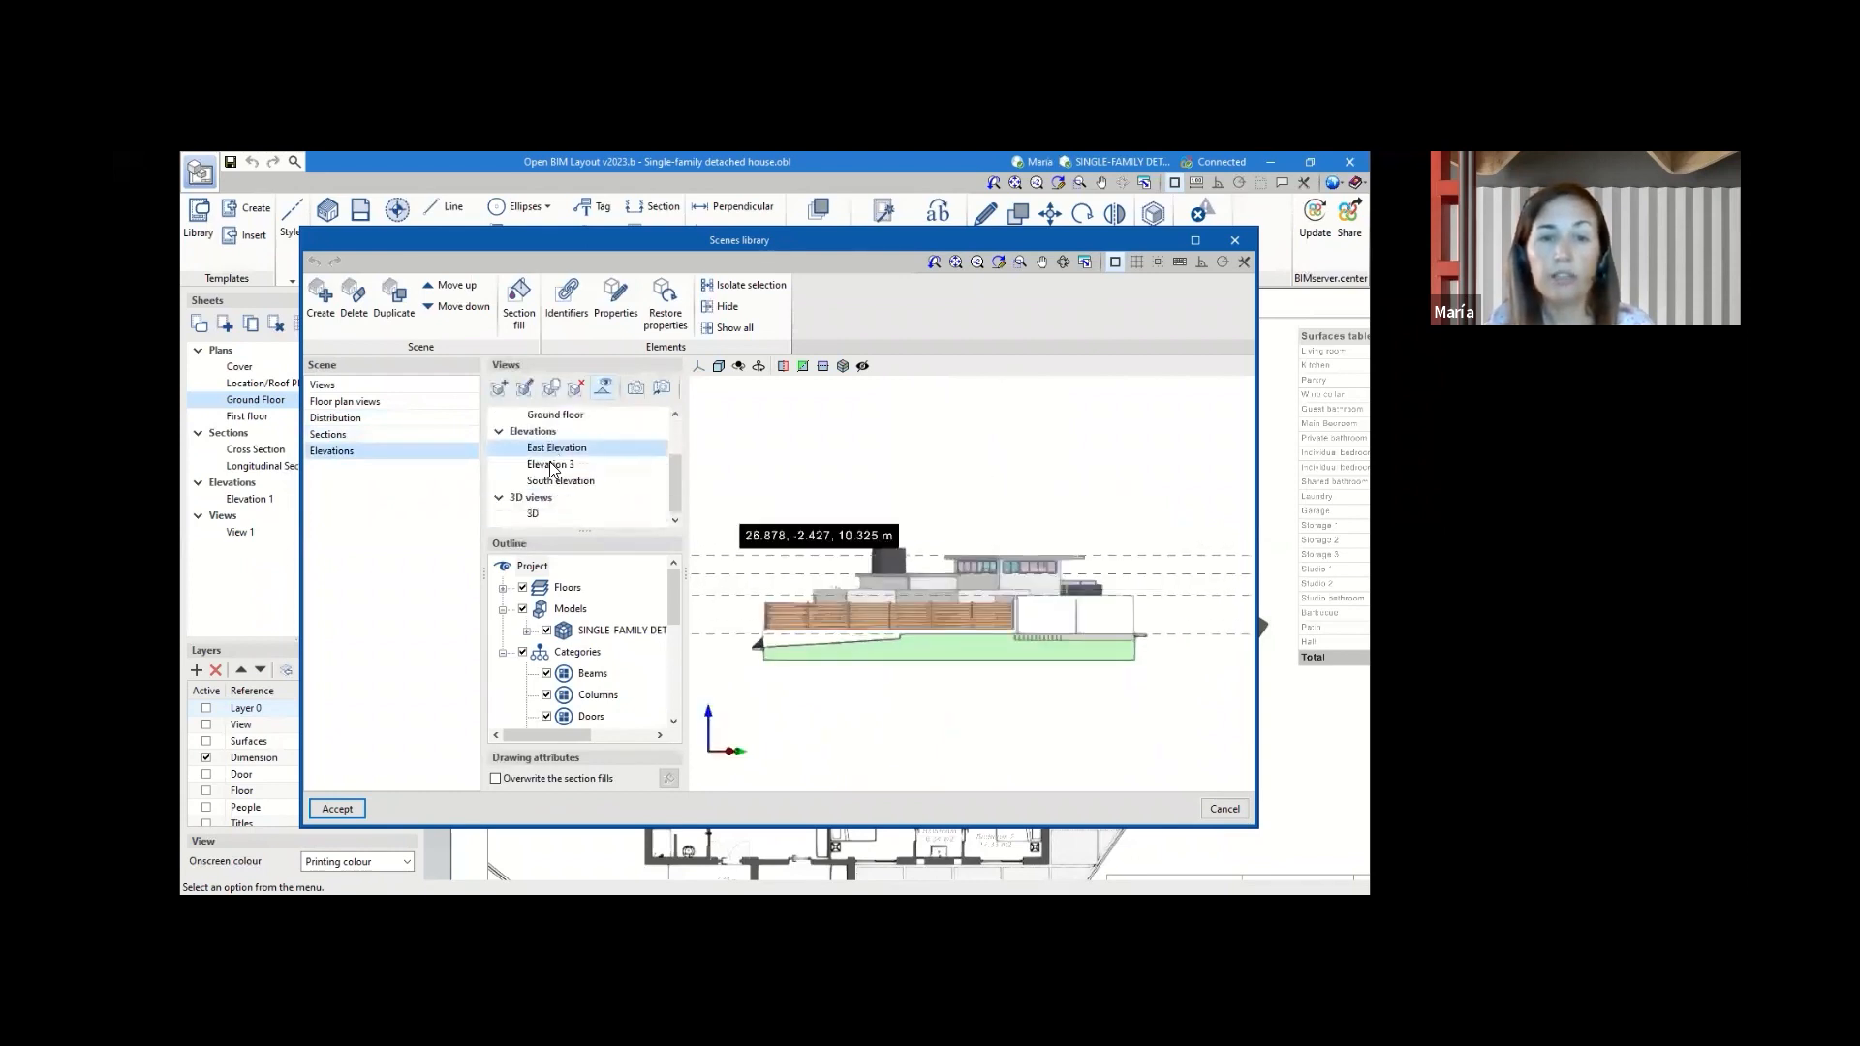
pyautogui.click(555, 481)
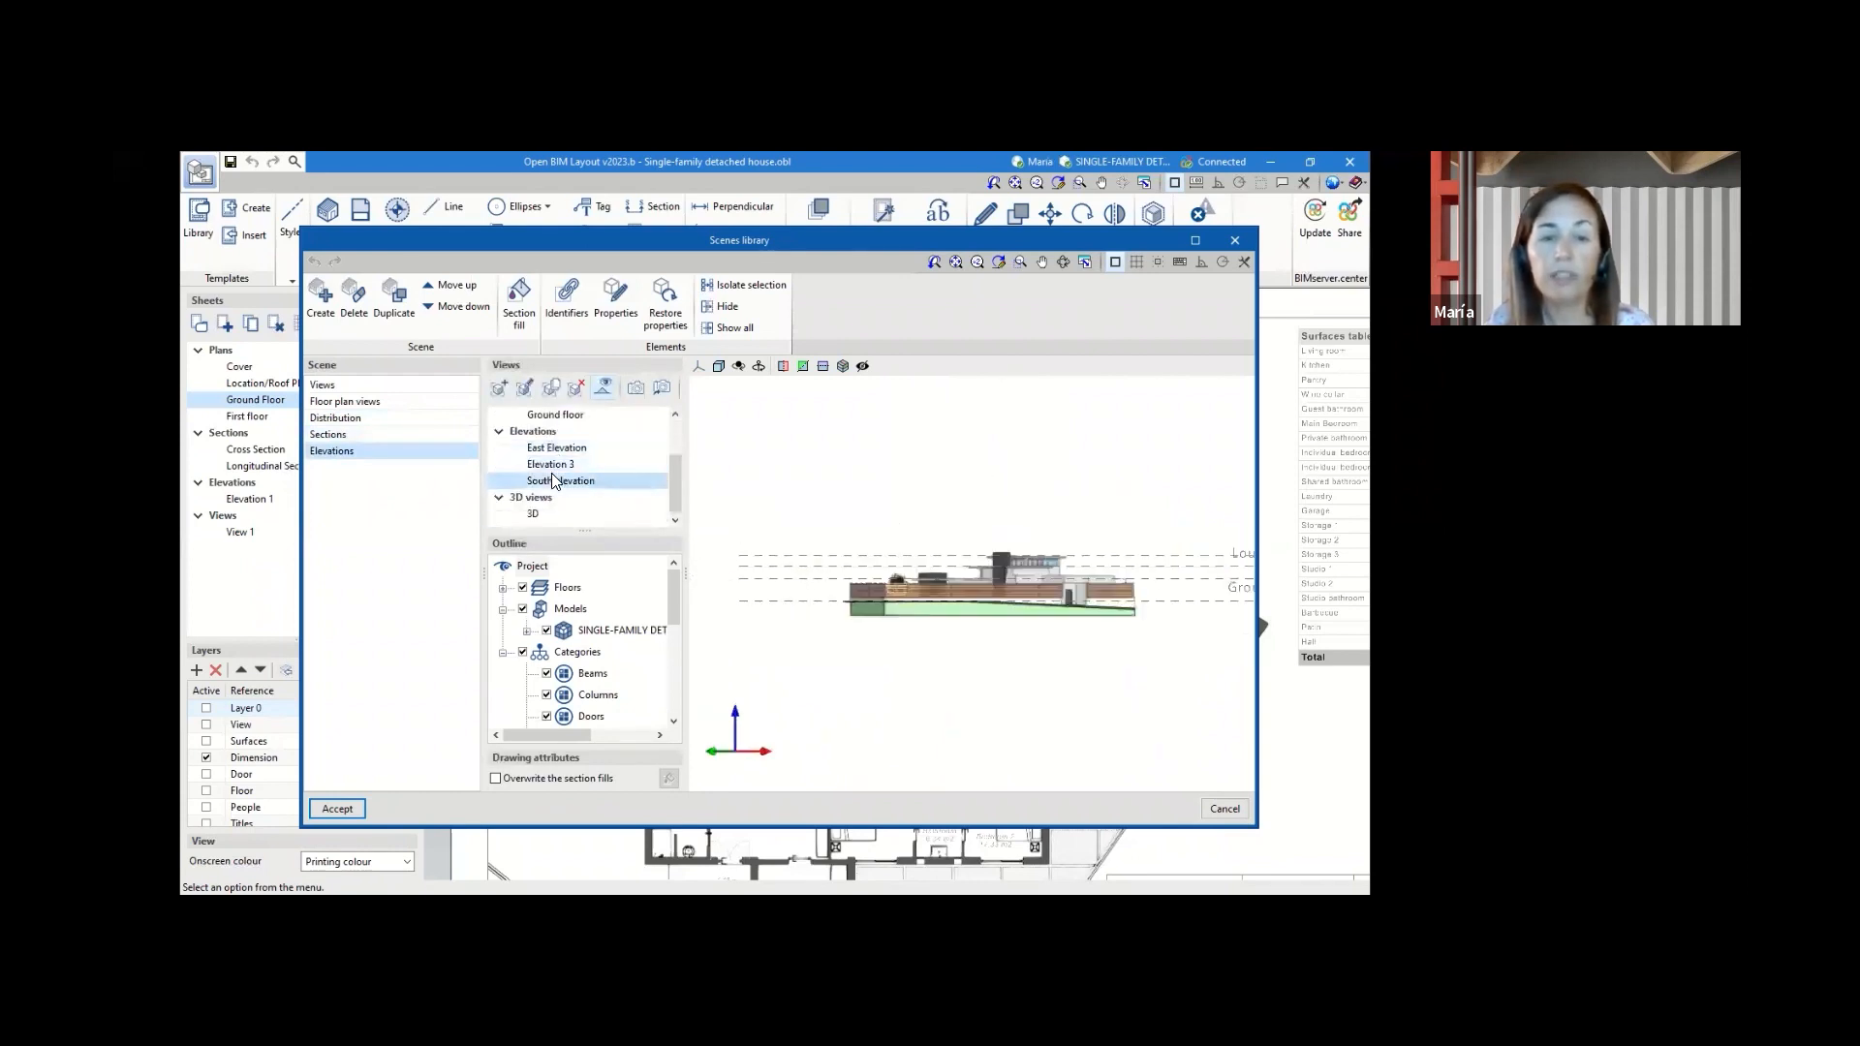
# - Create a new scene and name it Example
pyautogui.click(318, 310)
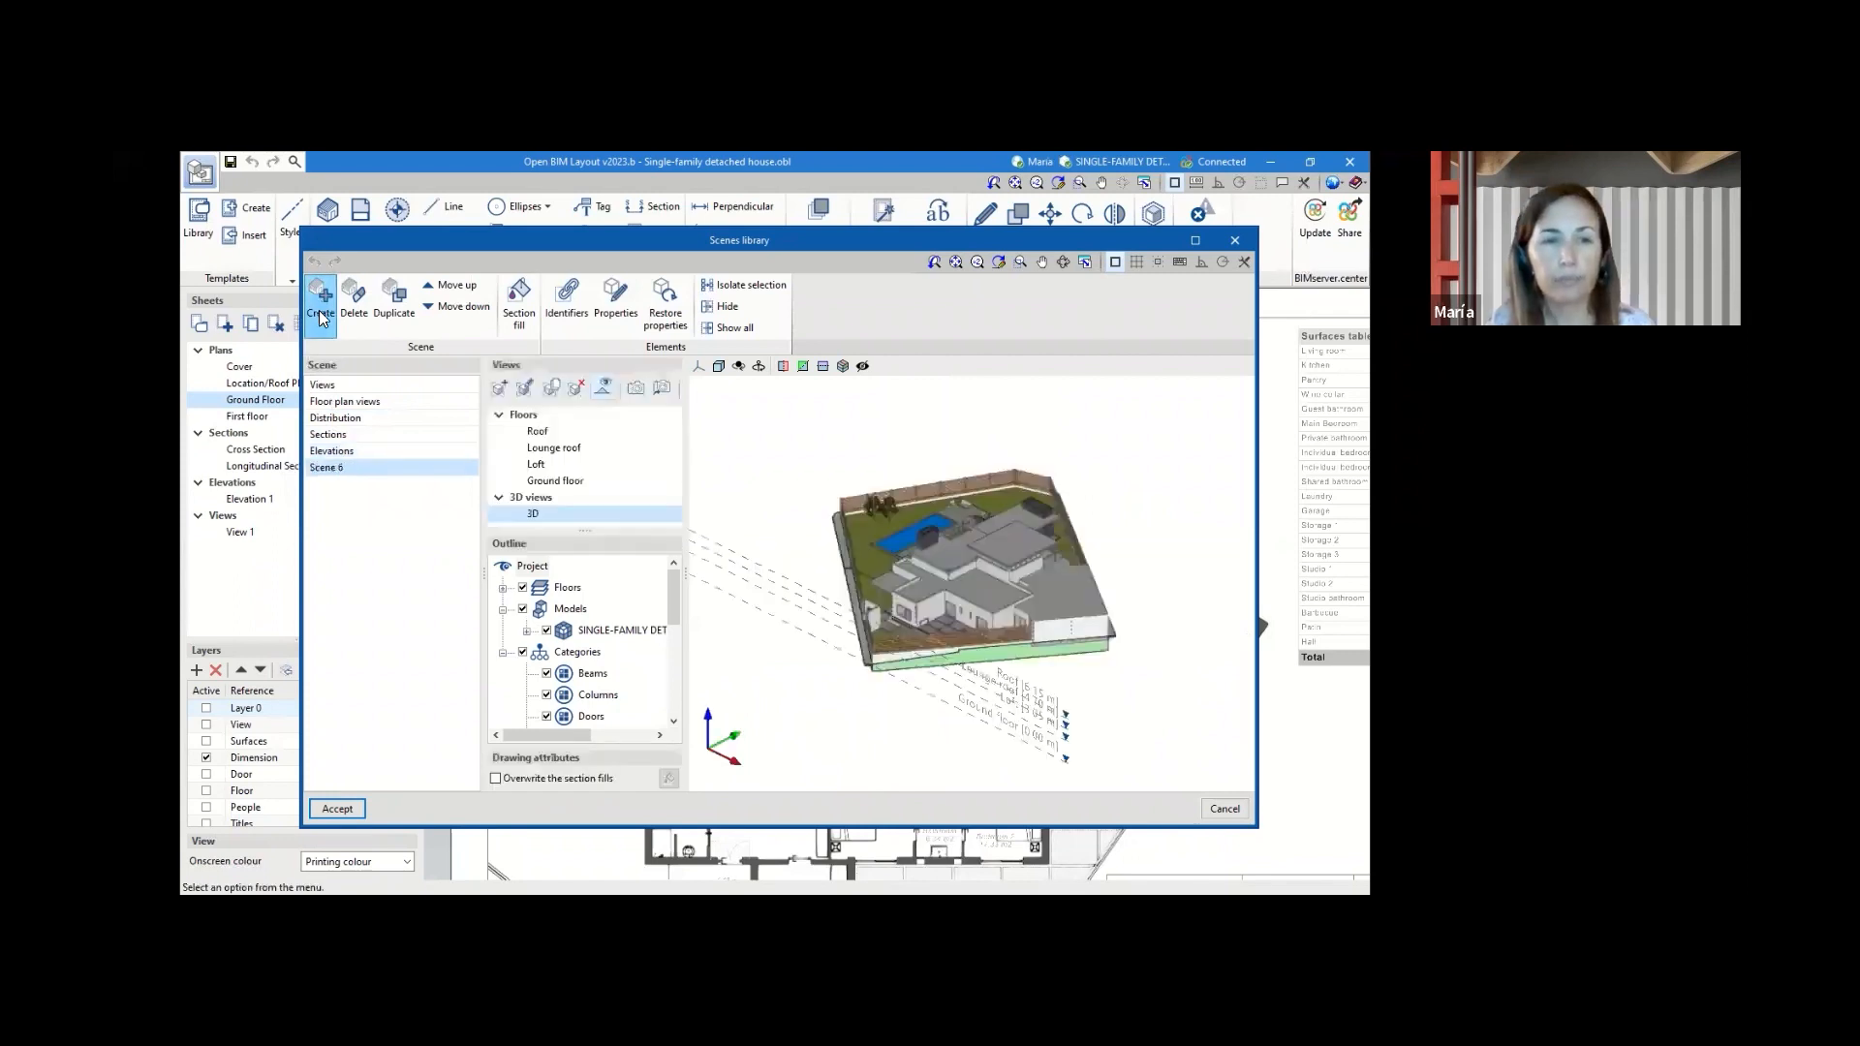
pyautogui.doubleClick(362, 470)
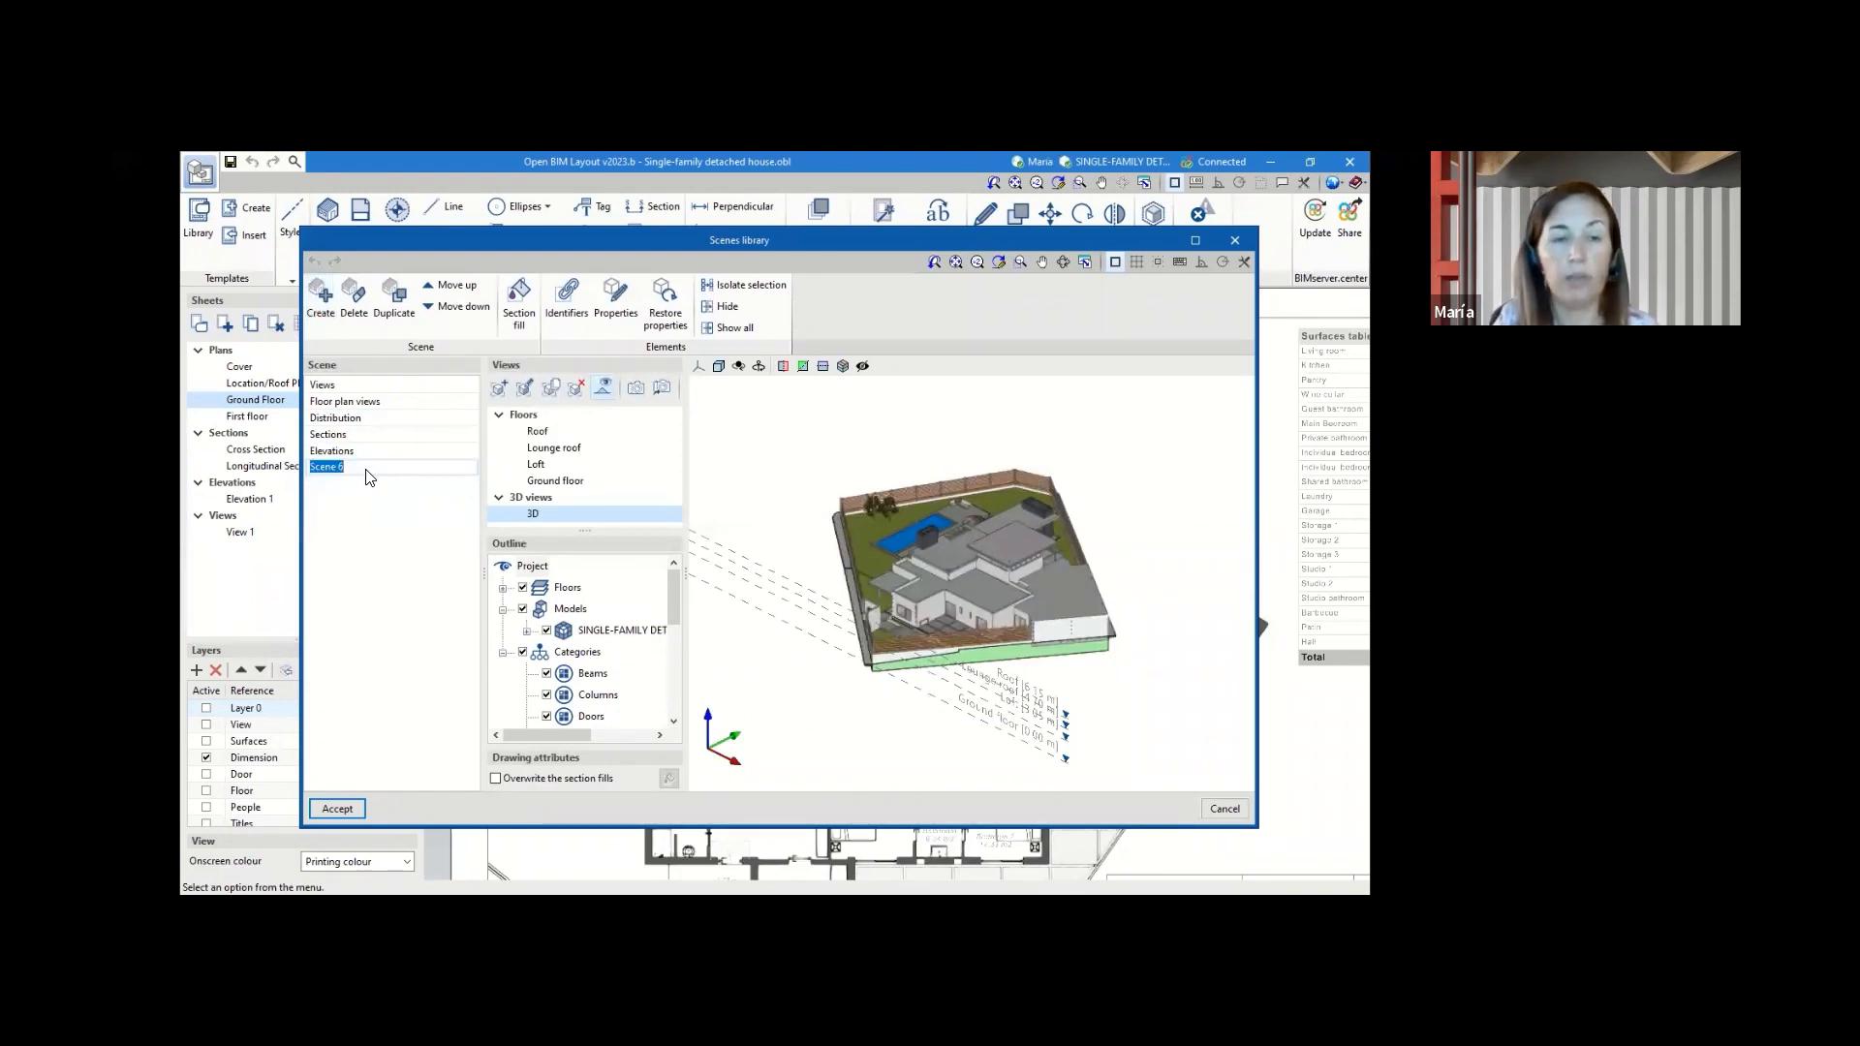
pyautogui.write('Exa')
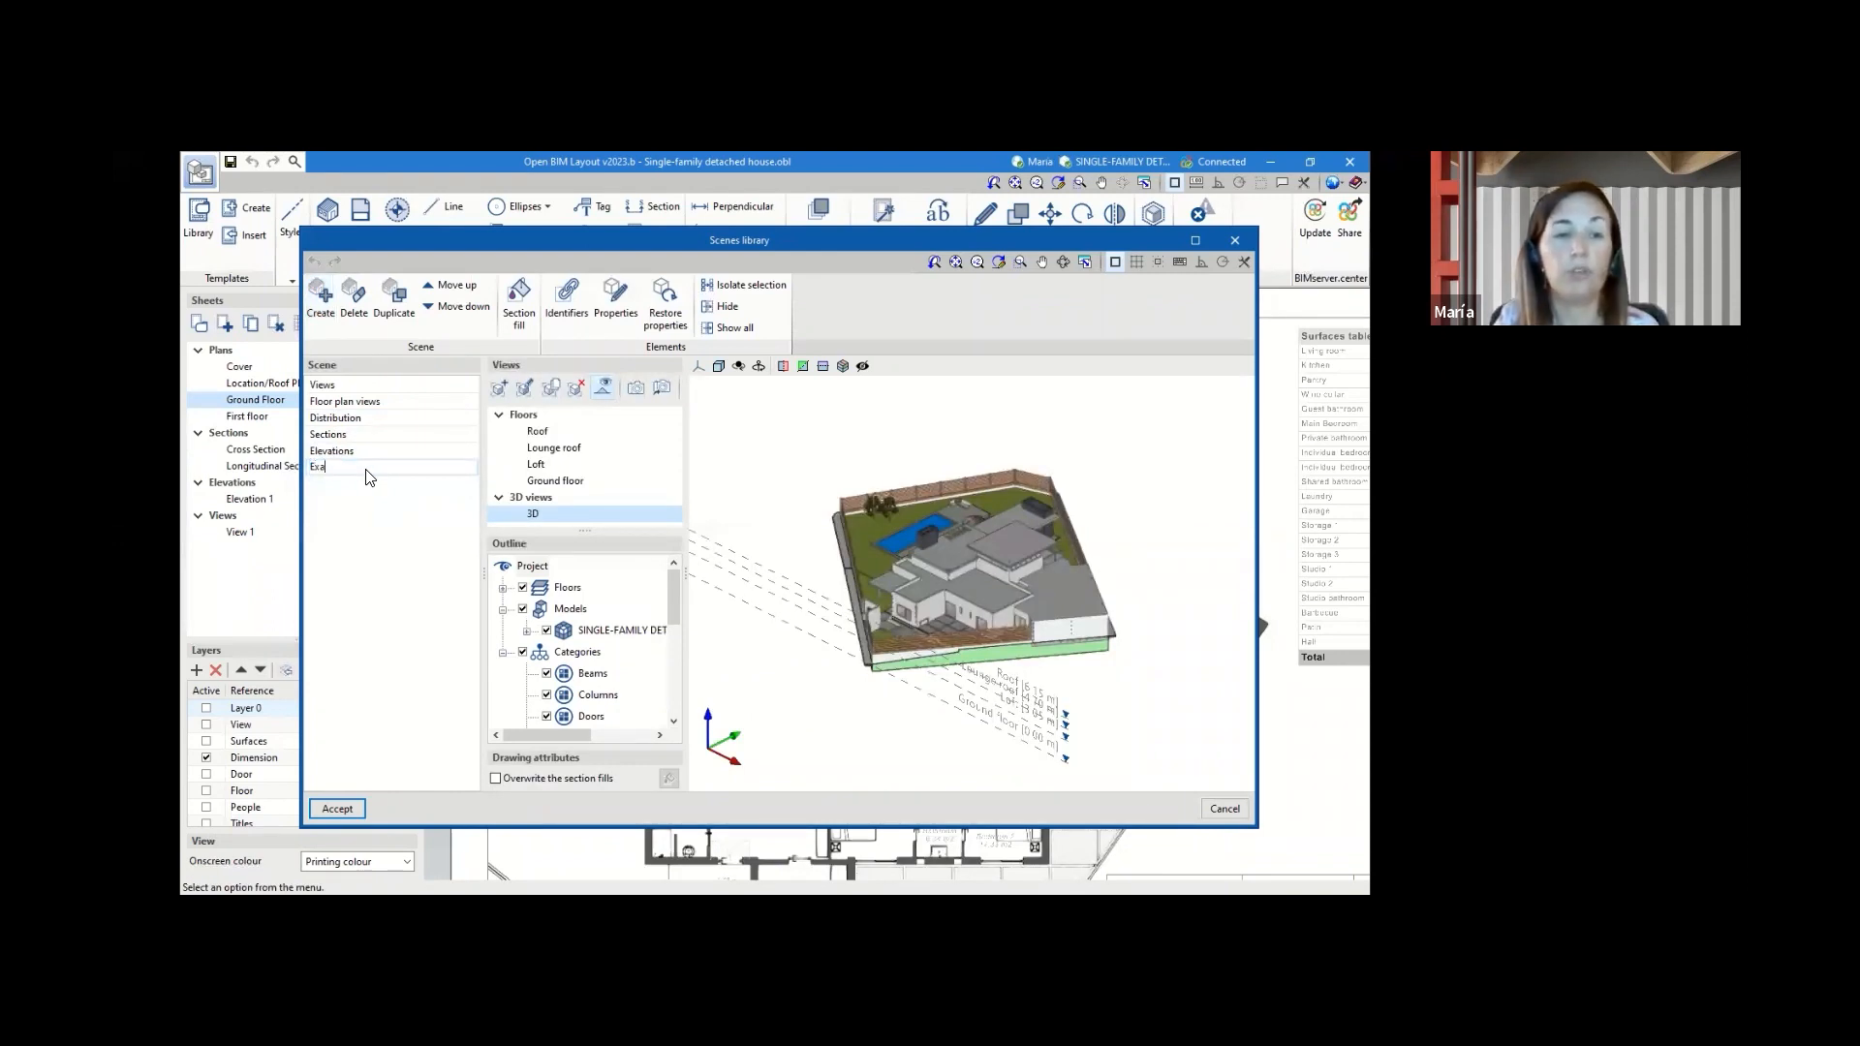
pyautogui.write('mple')
pyautogui.press('Return')
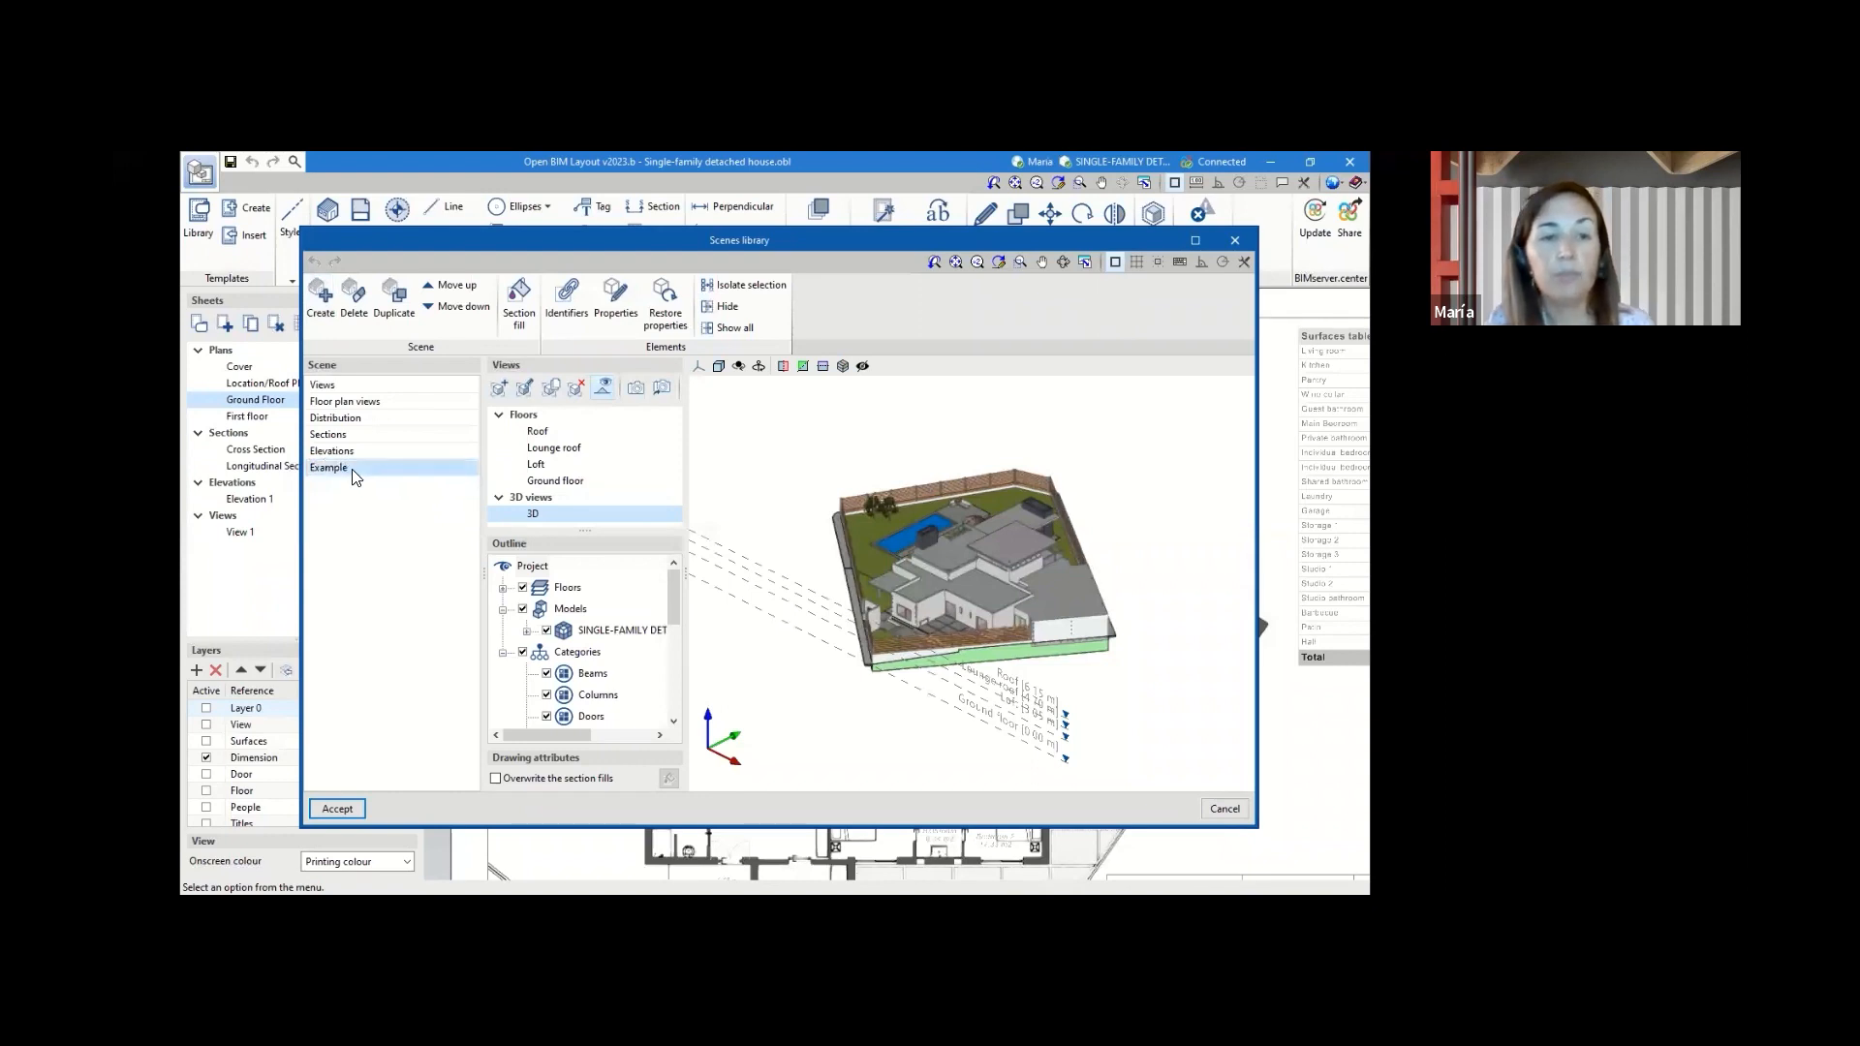
pyautogui.click(355, 471)
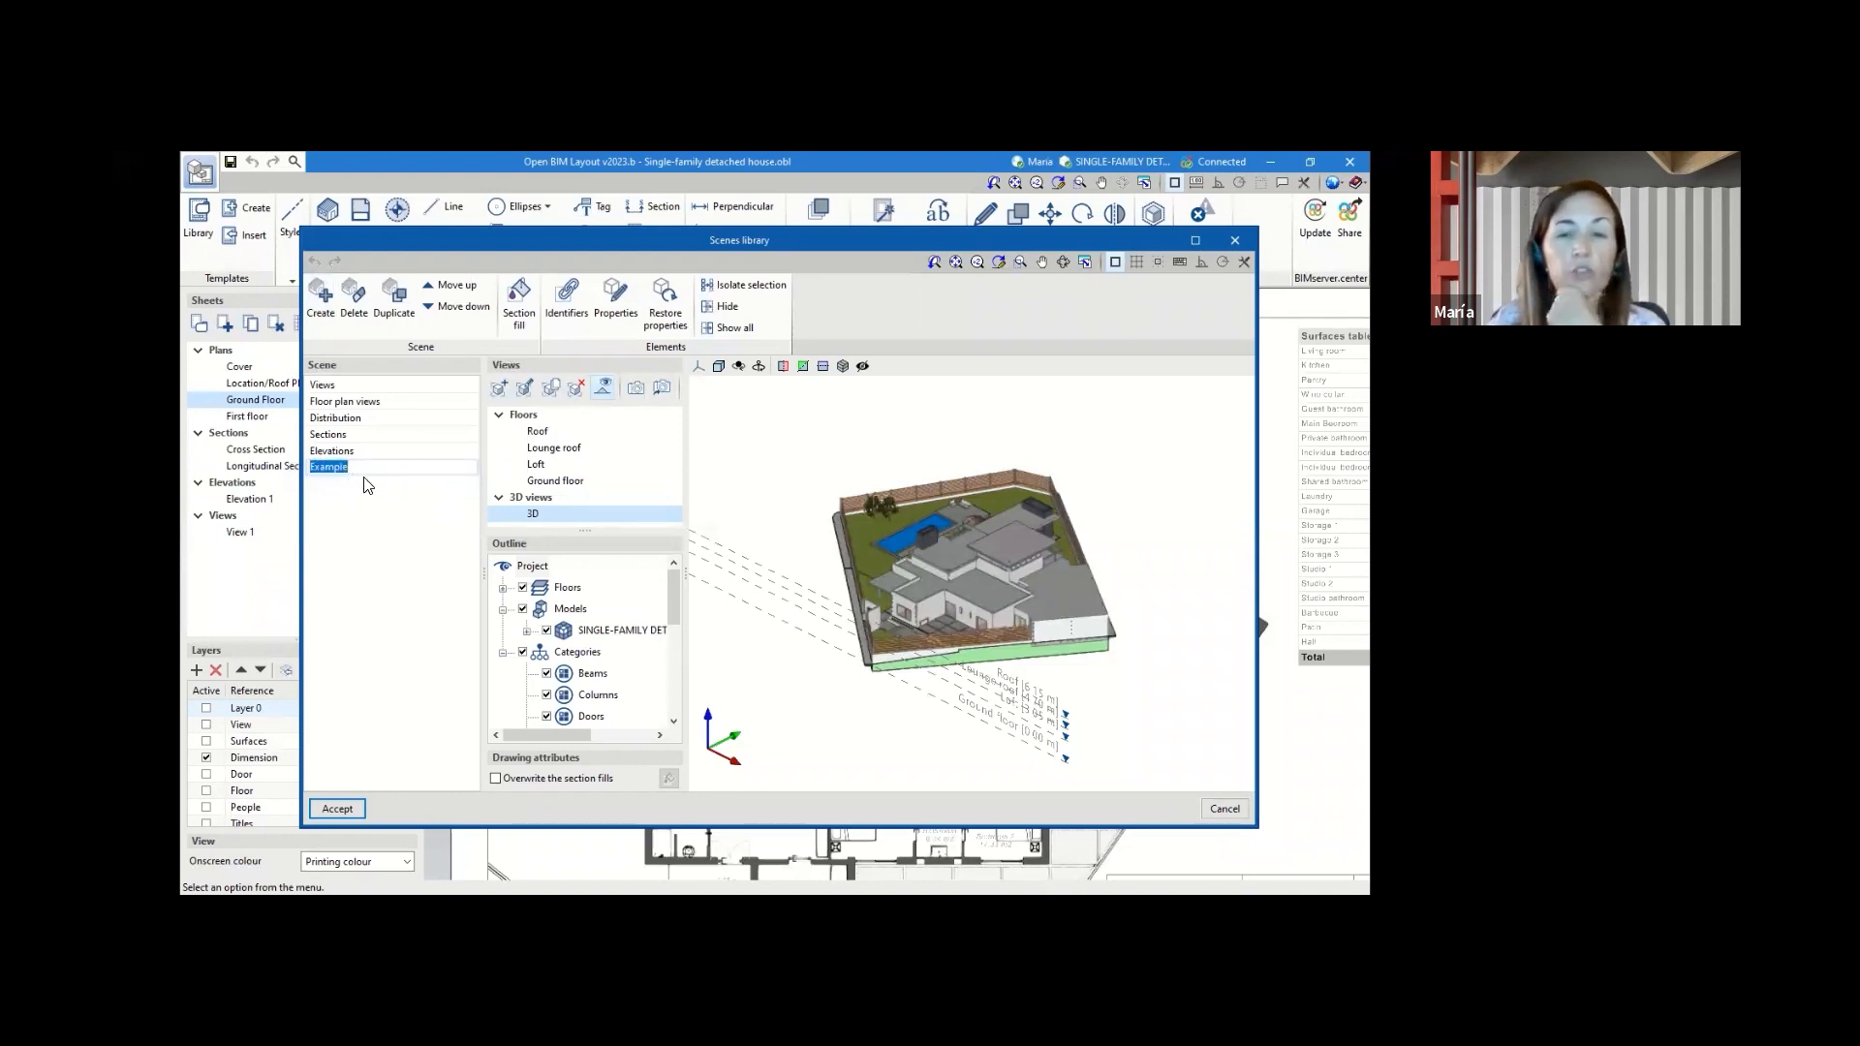
# - Show the Example scene's Ground floor view and hide the Roof, Lounge roof and Loft floors in the outline
pyautogui.click(559, 482)
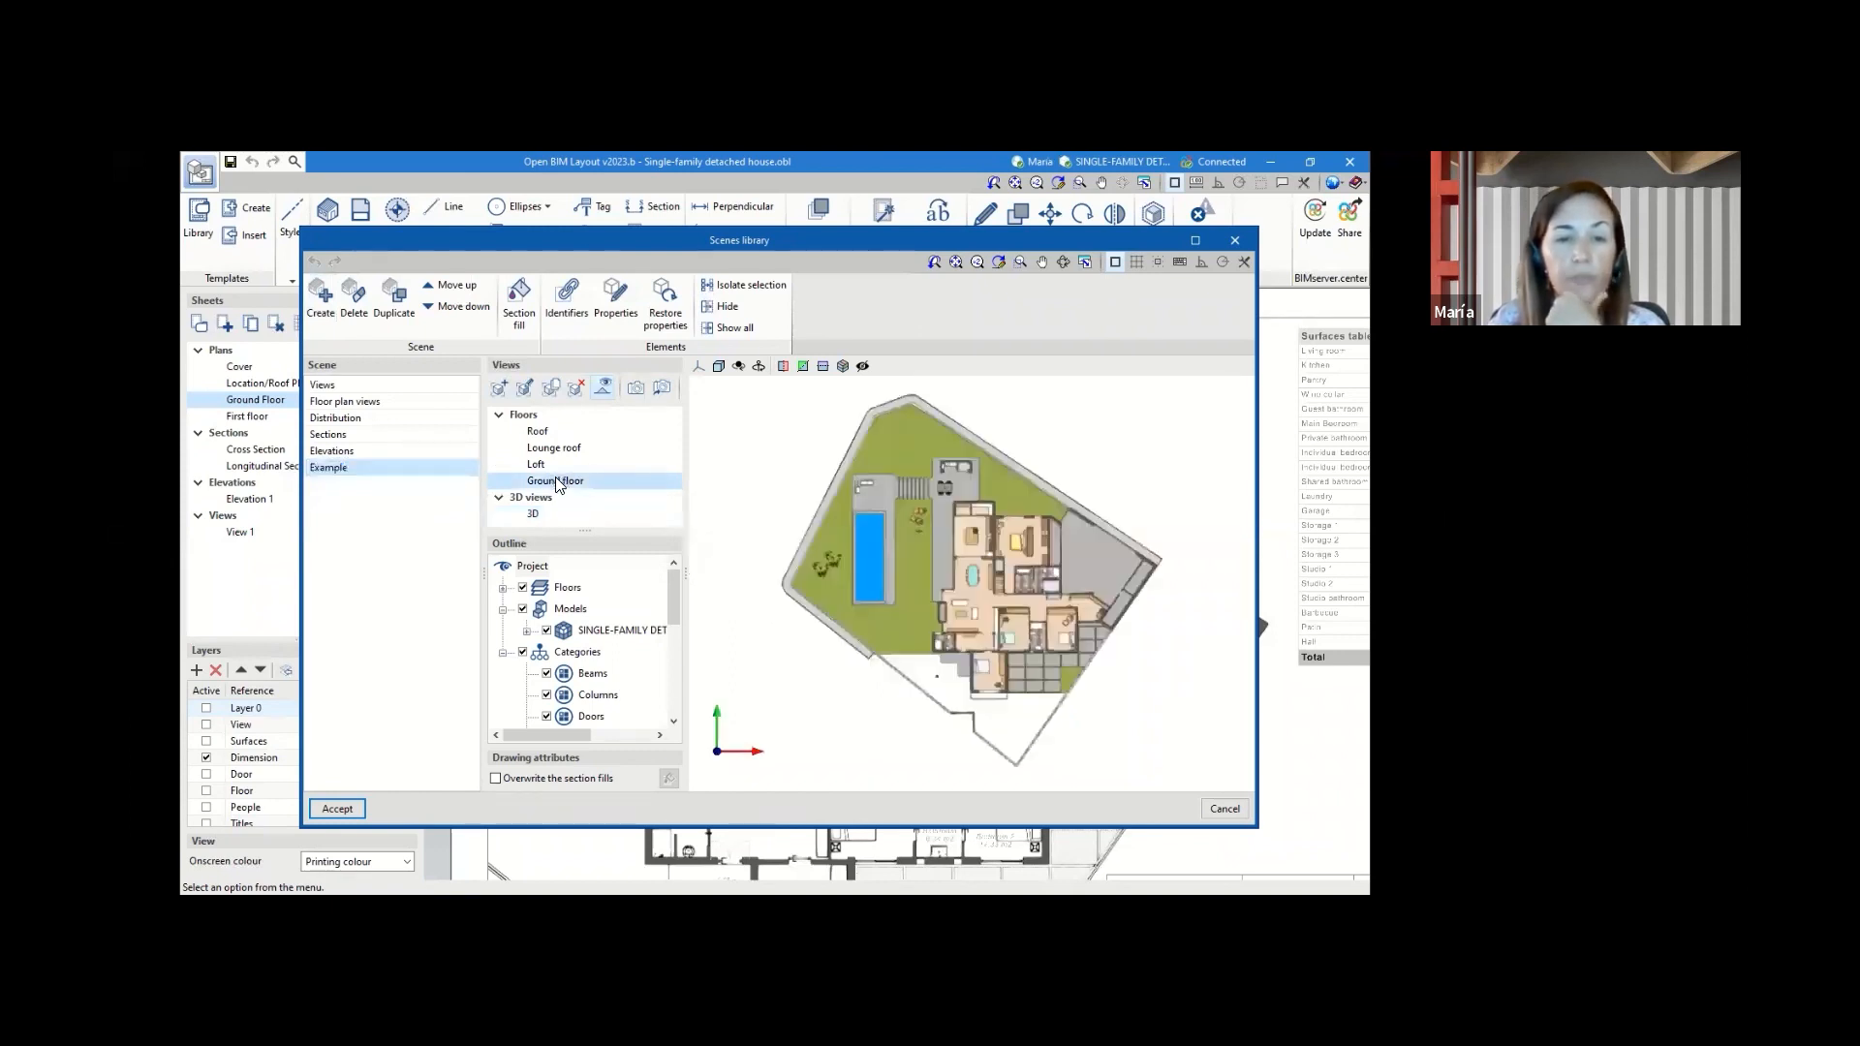
pyautogui.click(502, 588)
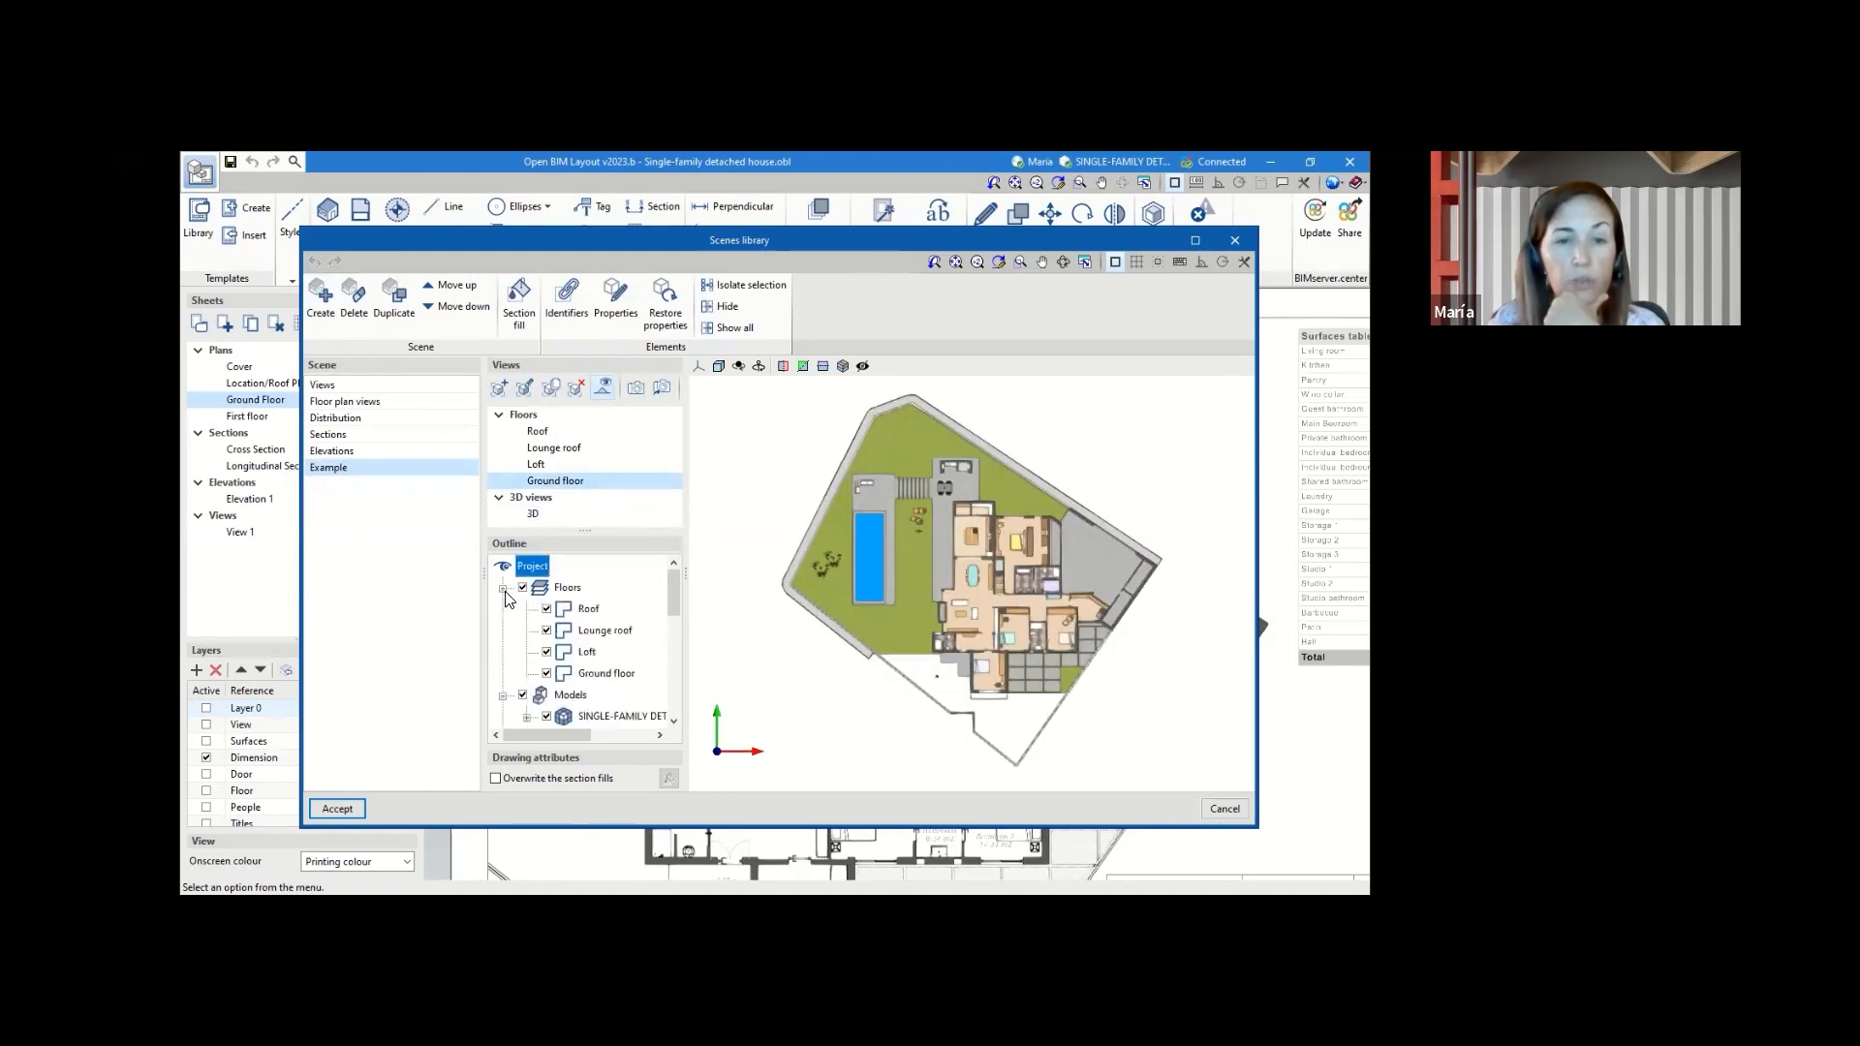
pyautogui.click(546, 631)
pyautogui.click(546, 652)
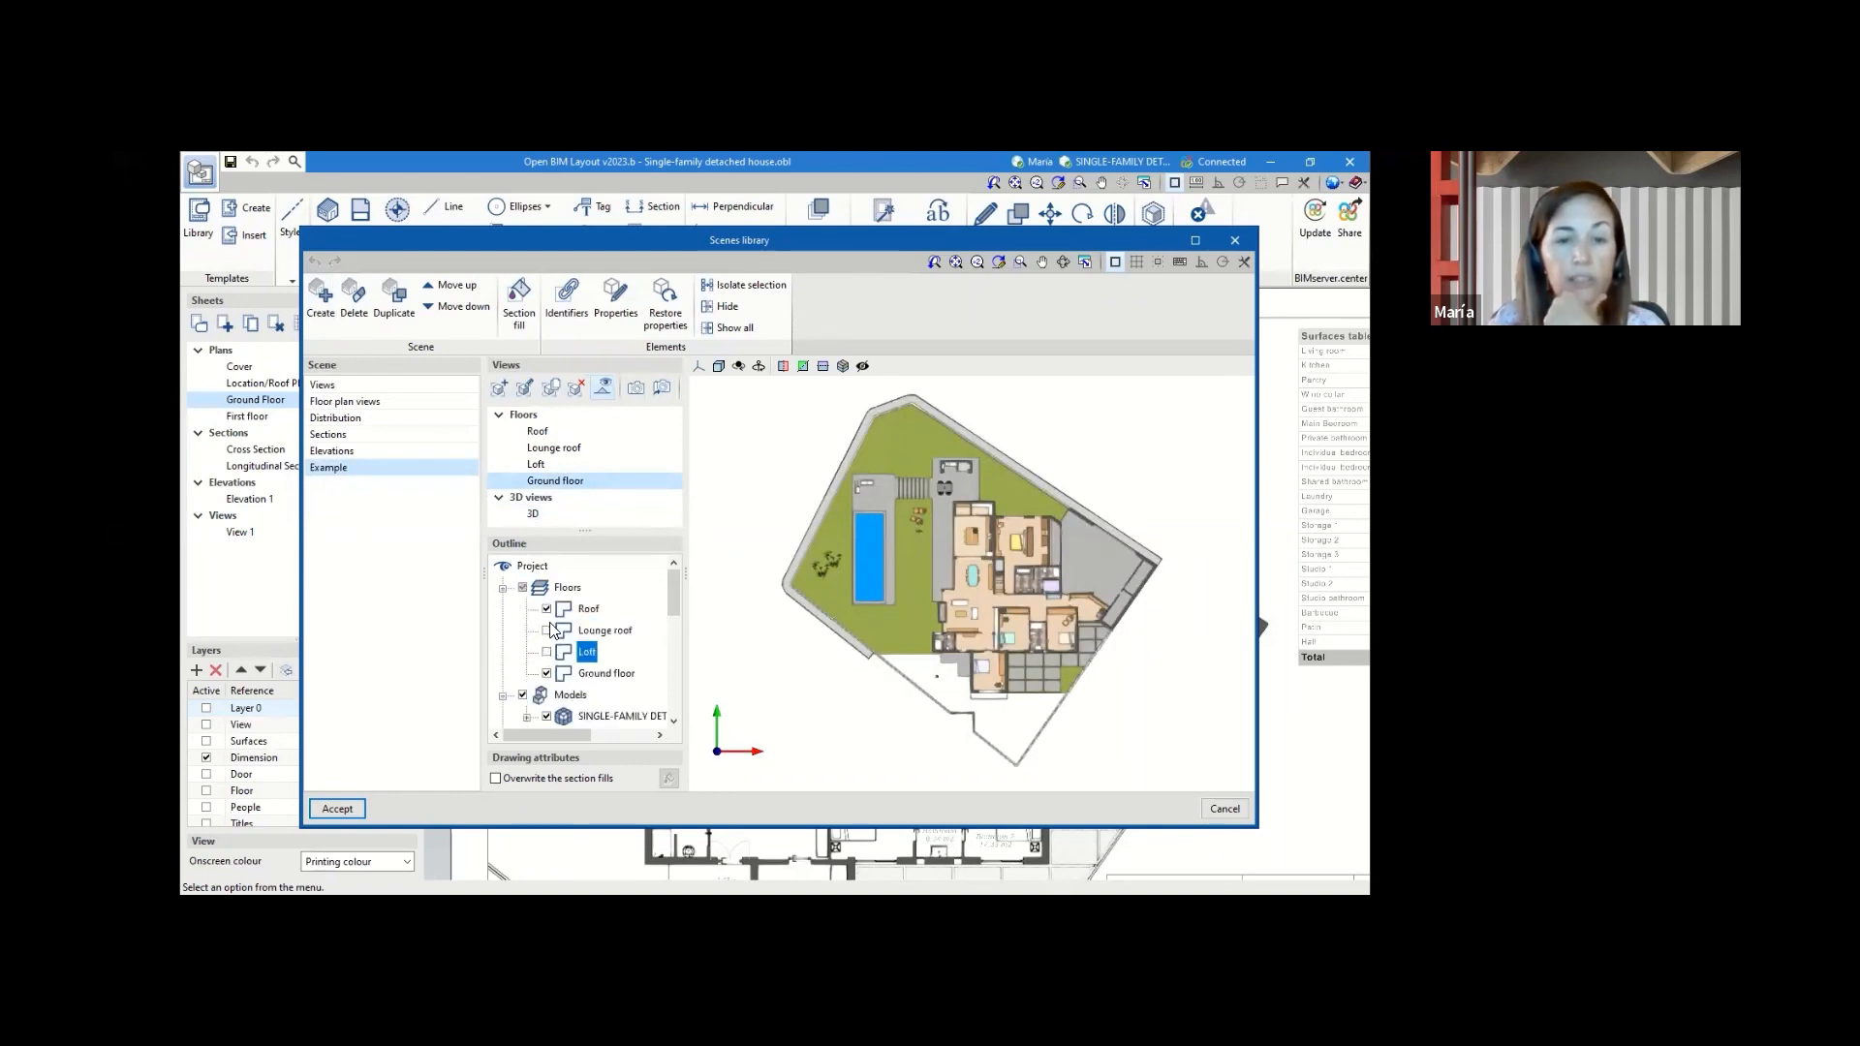
pyautogui.click(548, 611)
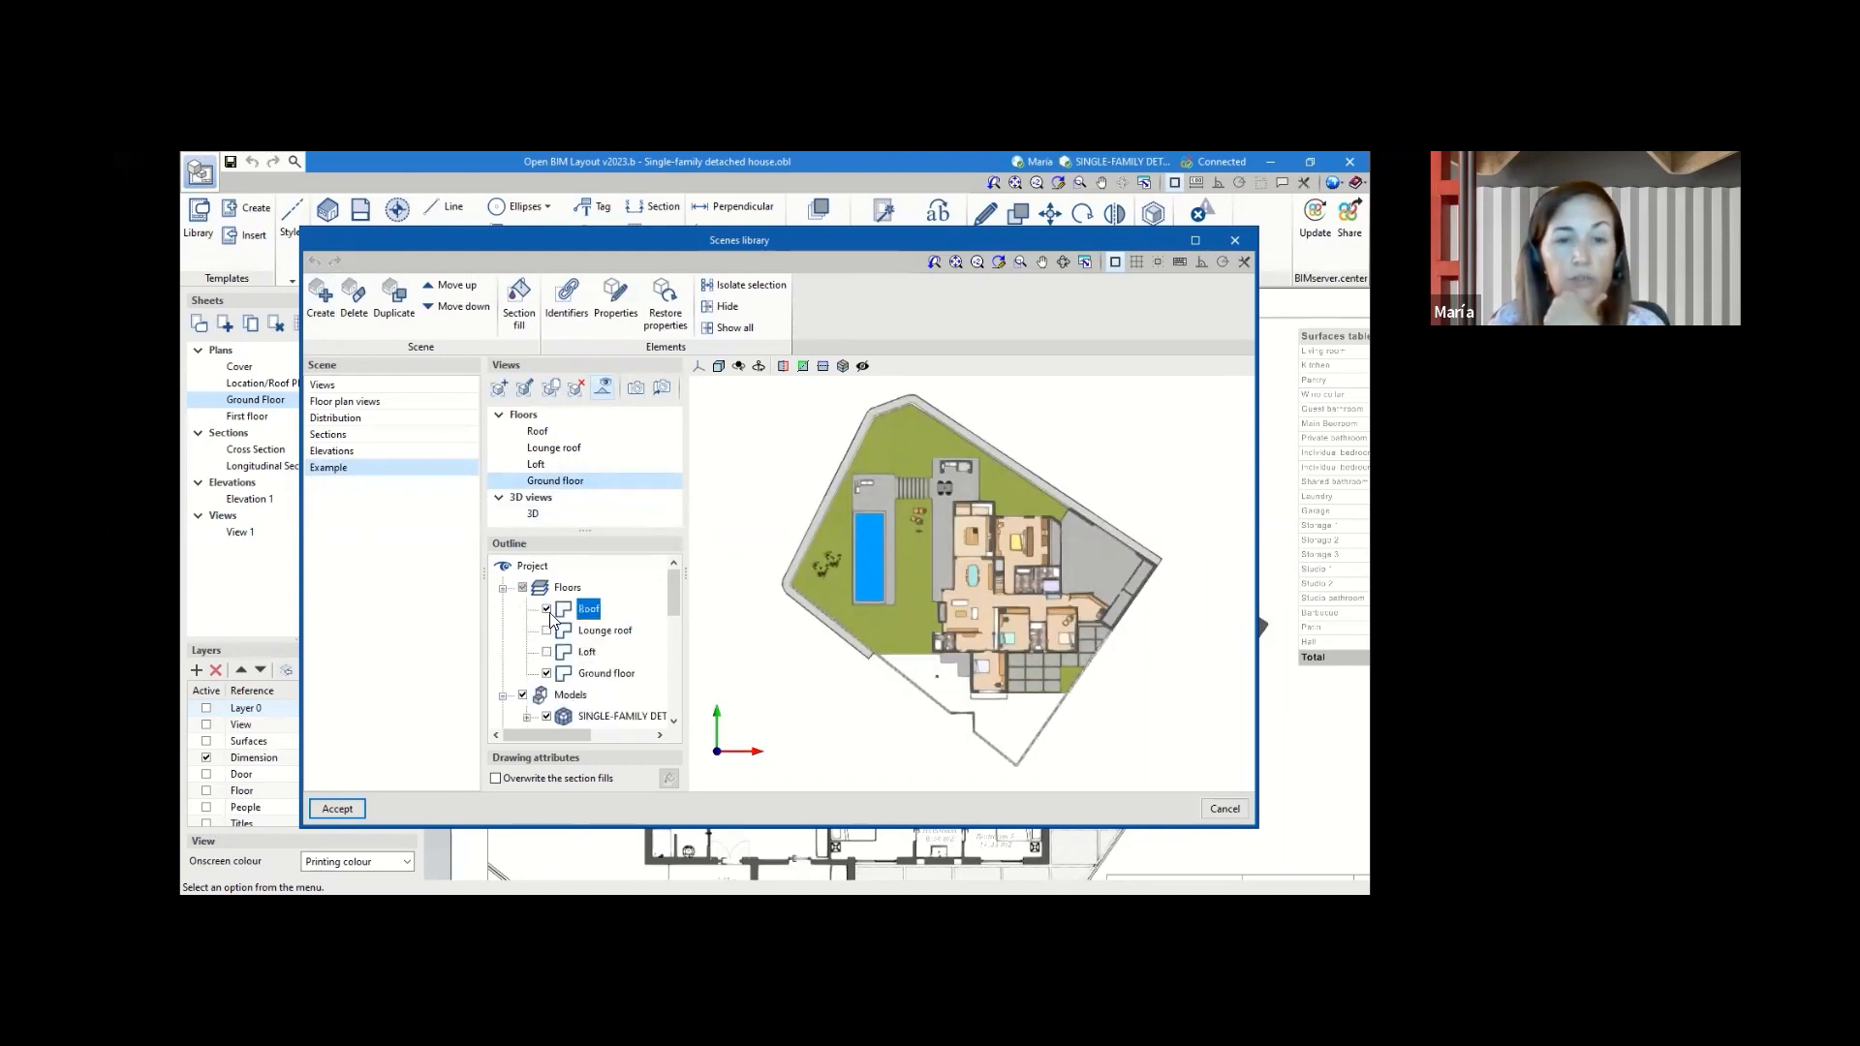
pyautogui.click(503, 588)
pyautogui.scroll(-1, 625, 597)
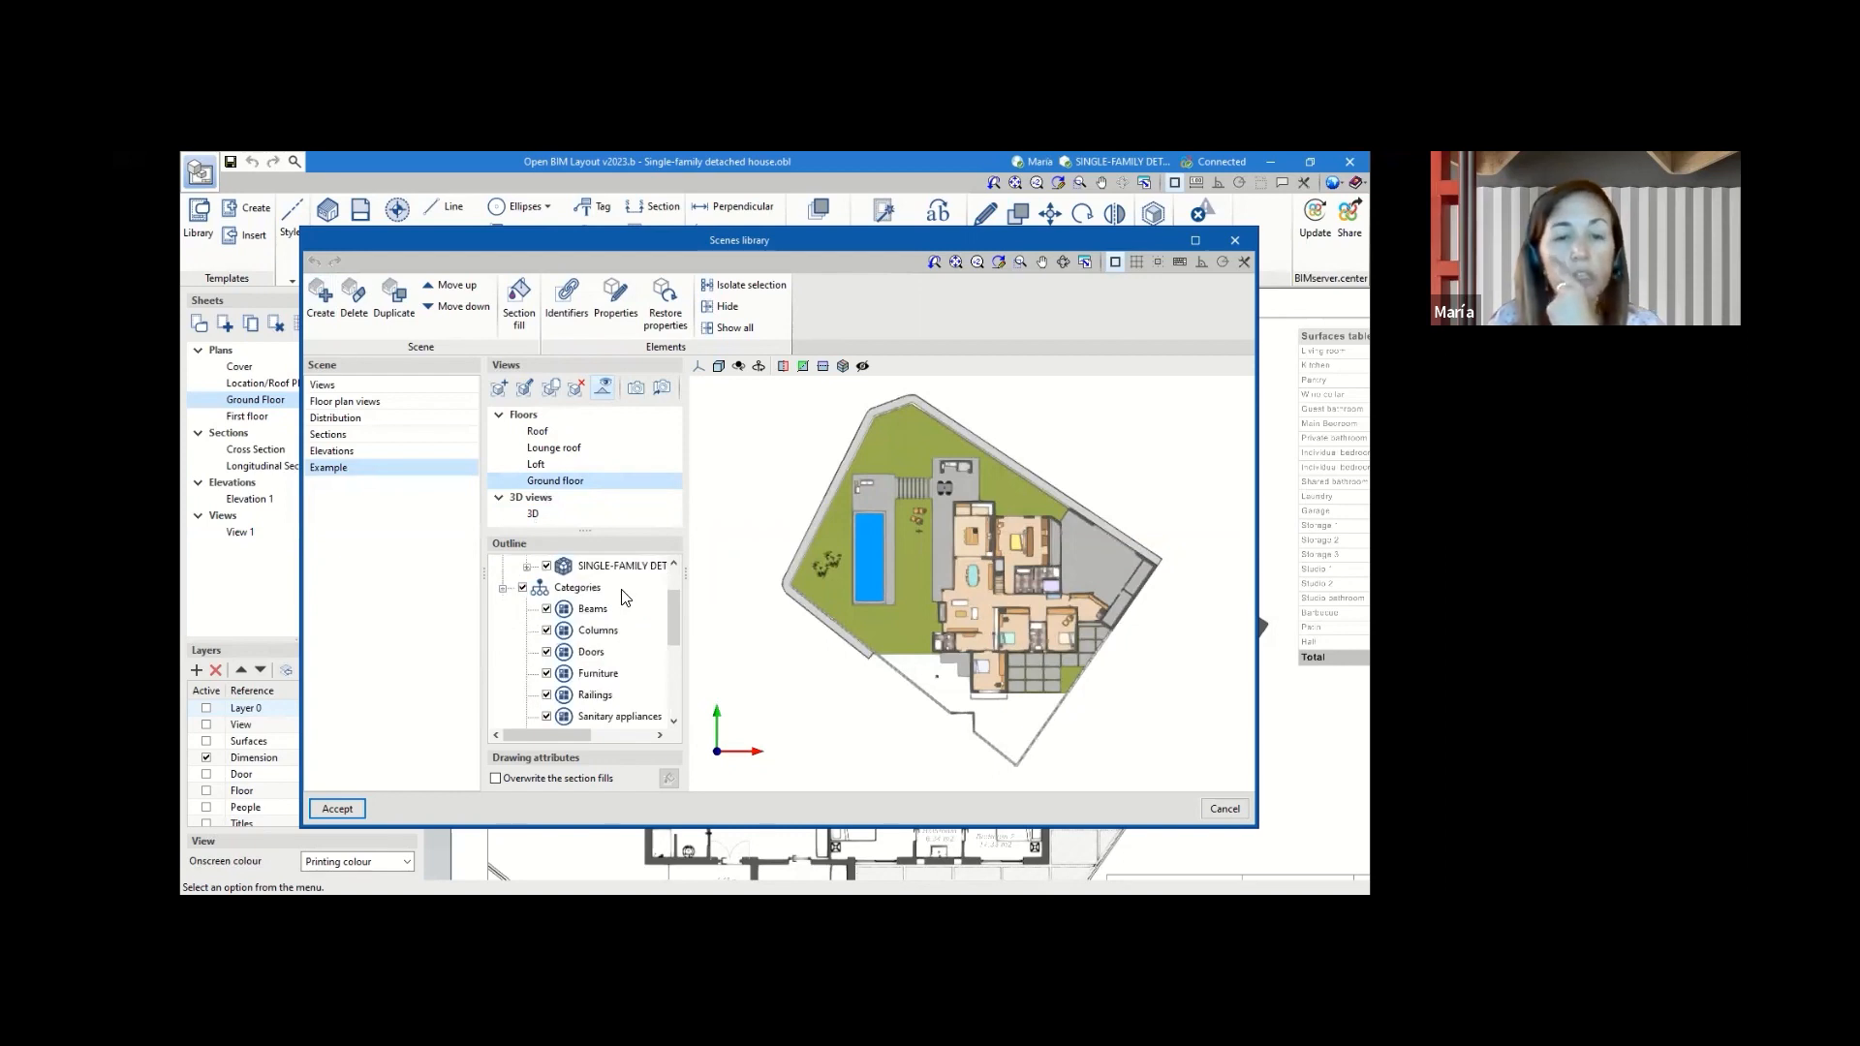
# - Hide the Beams, Columns, Doors, Furniture and Railings categories in the Example scene's outline
pyautogui.click(546, 609)
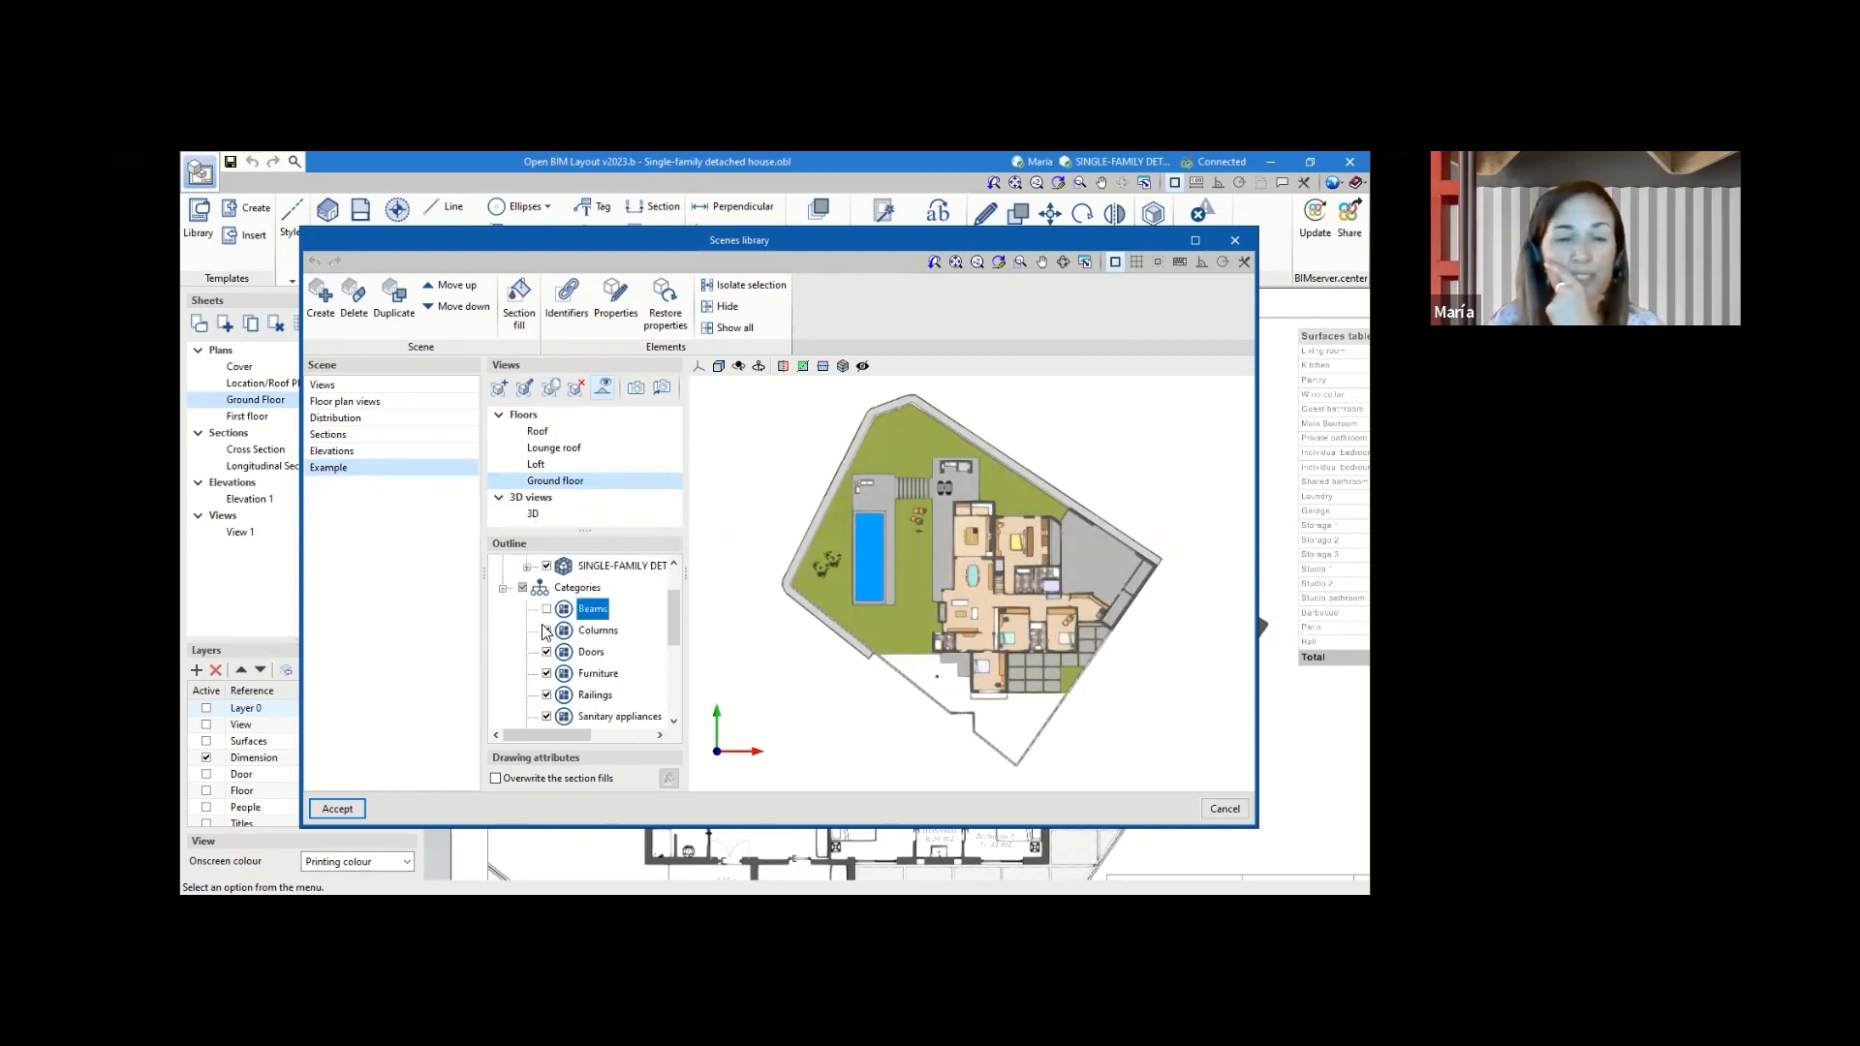
pyautogui.click(546, 630)
pyautogui.click(546, 652)
pyautogui.click(546, 673)
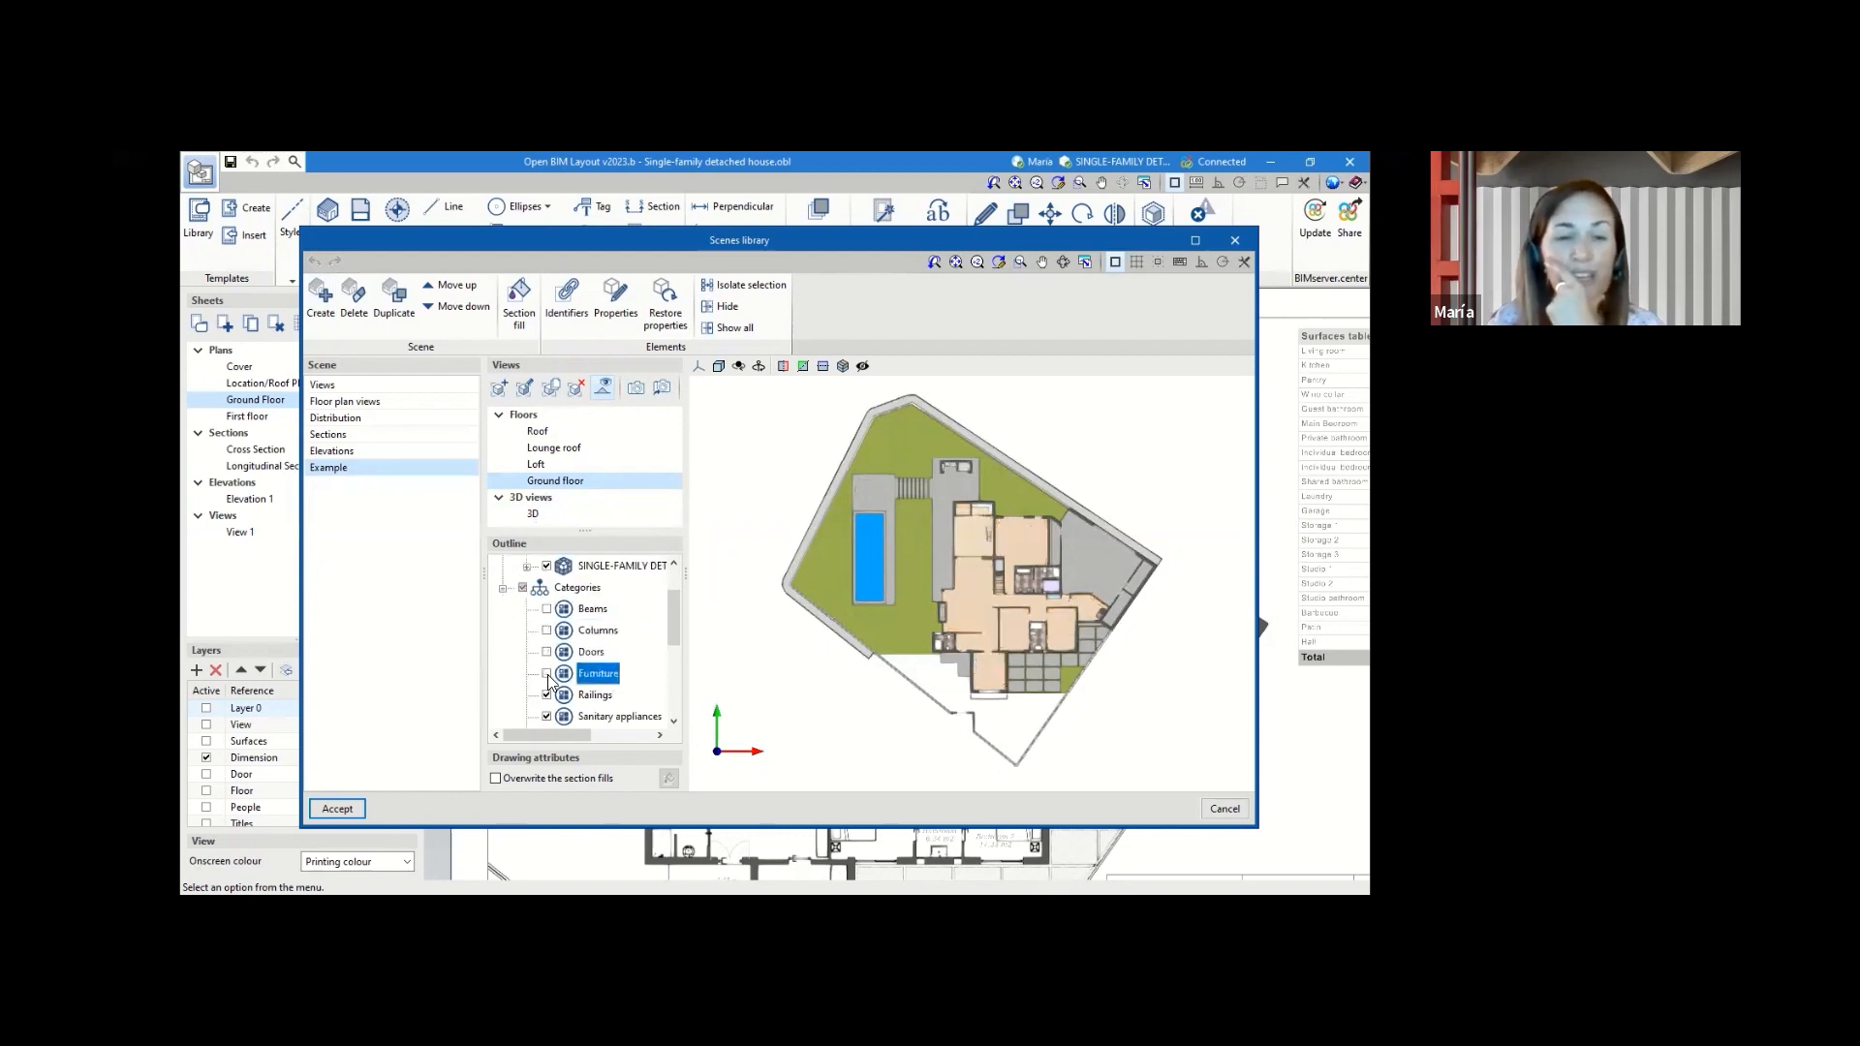
pyautogui.click(546, 695)
# - Hide the Sanitary appliances, Lattice, Sketch lines, Sketch areas and Floor slabs categories in the scene's outline
pyautogui.scroll(-2, 548, 695)
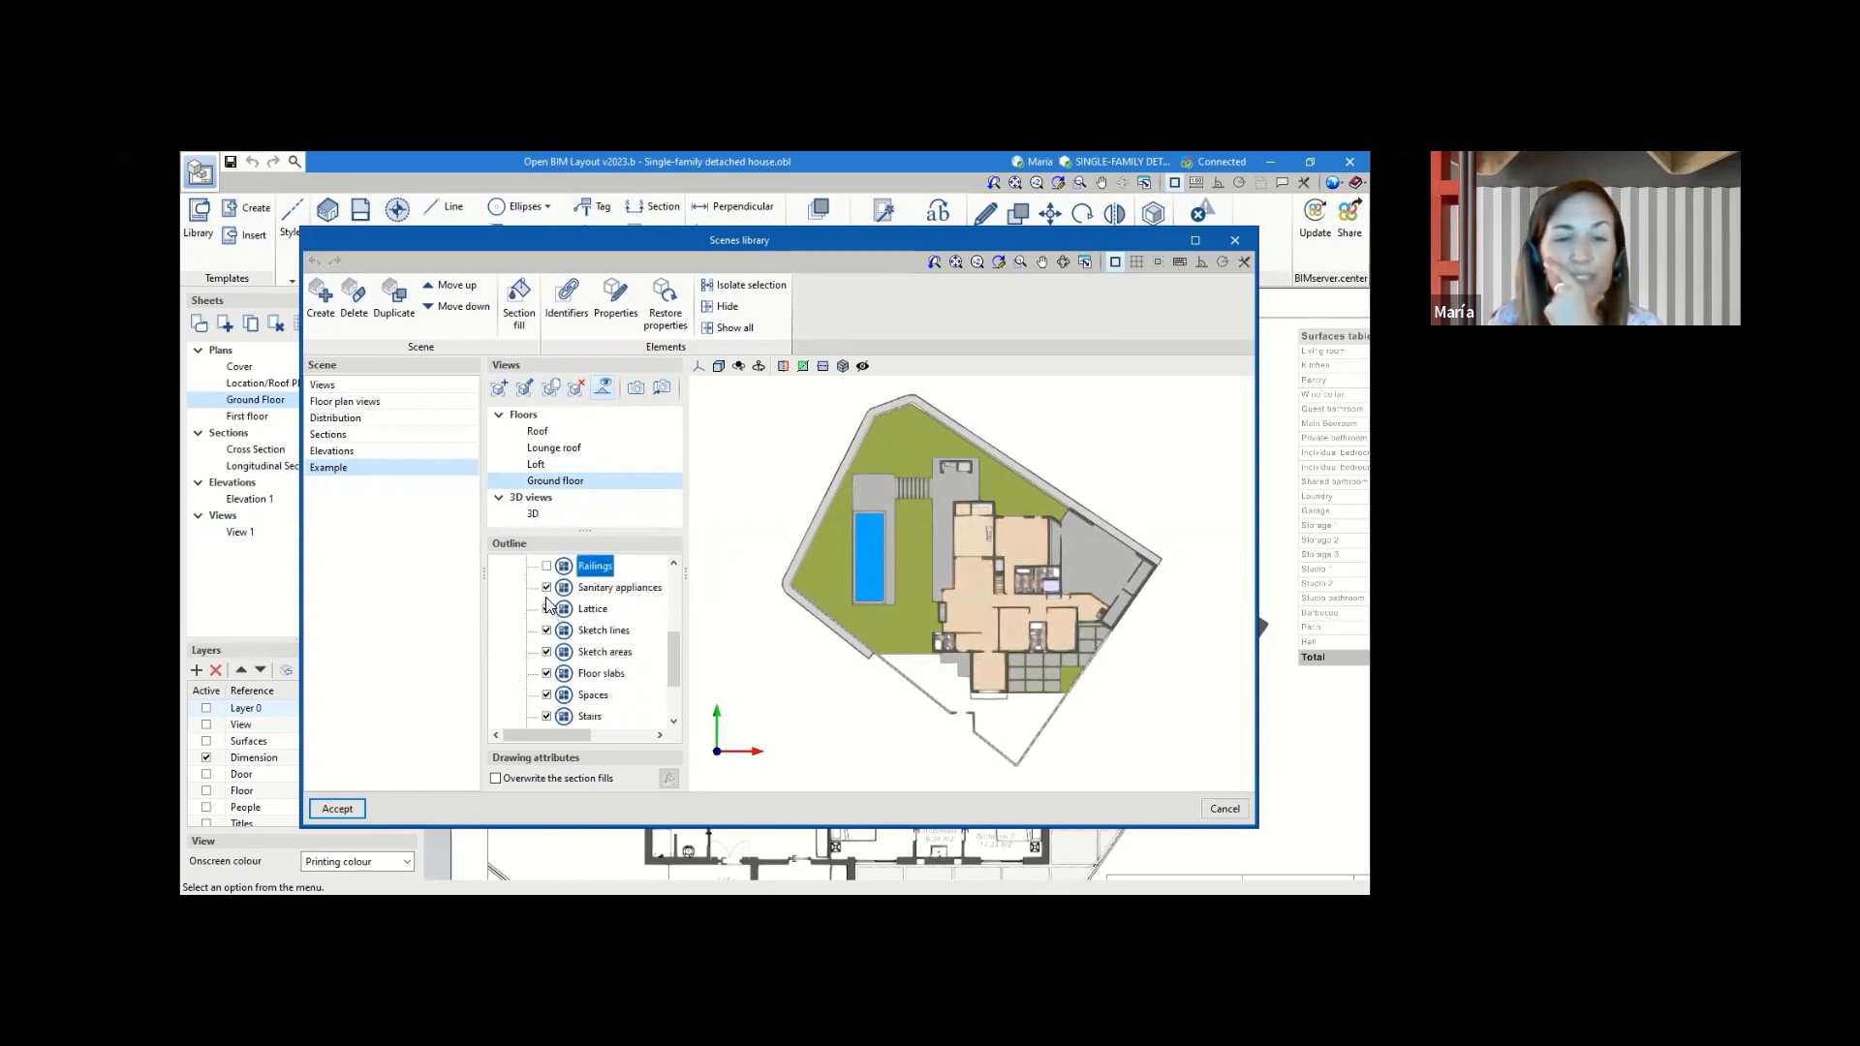
pyautogui.click(547, 588)
pyautogui.click(546, 610)
pyautogui.click(546, 631)
pyautogui.click(546, 652)
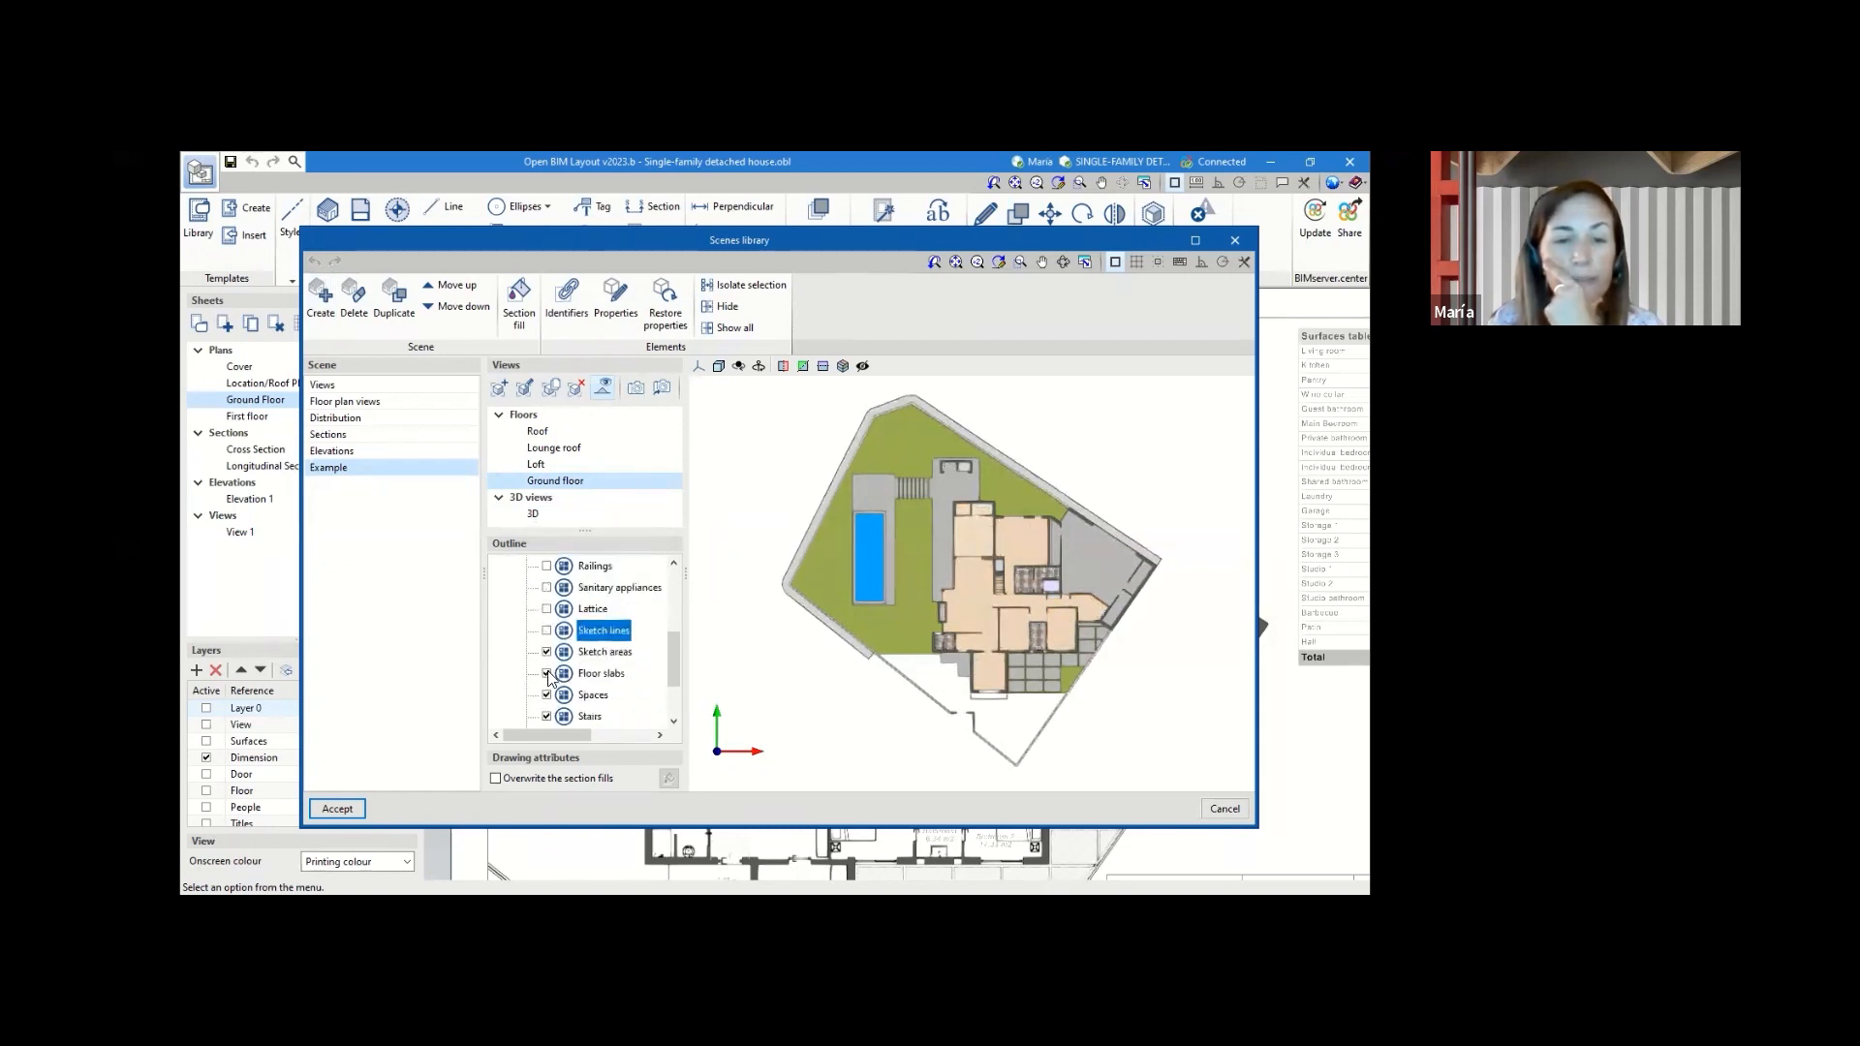
pyautogui.click(546, 673)
# - Hide the Stairs, Swimming pools, Façades, Internal partition and Windows categories, leaving Spaces on, and accept the scenes library changes
pyautogui.scroll(-1, 548, 669)
pyautogui.click(546, 652)
pyautogui.click(546, 673)
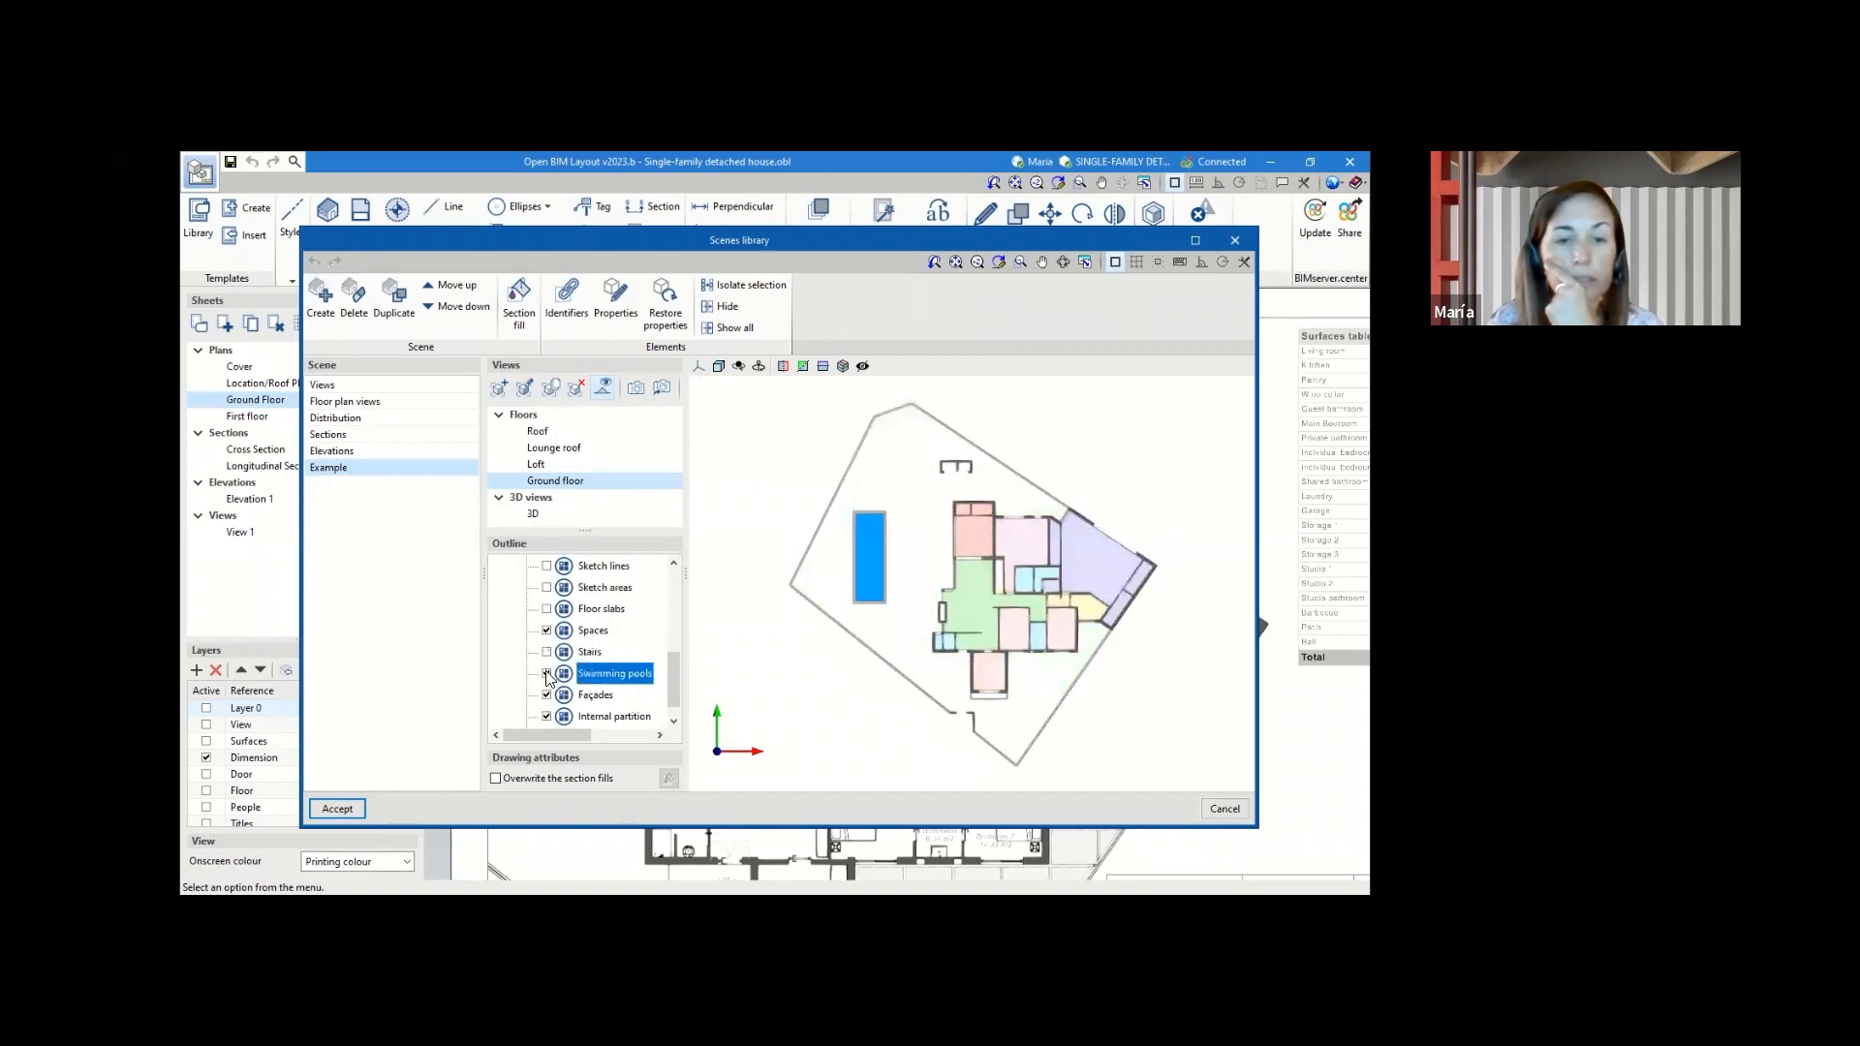
pyautogui.click(547, 694)
pyautogui.scroll(-1, 546, 695)
pyautogui.click(547, 694)
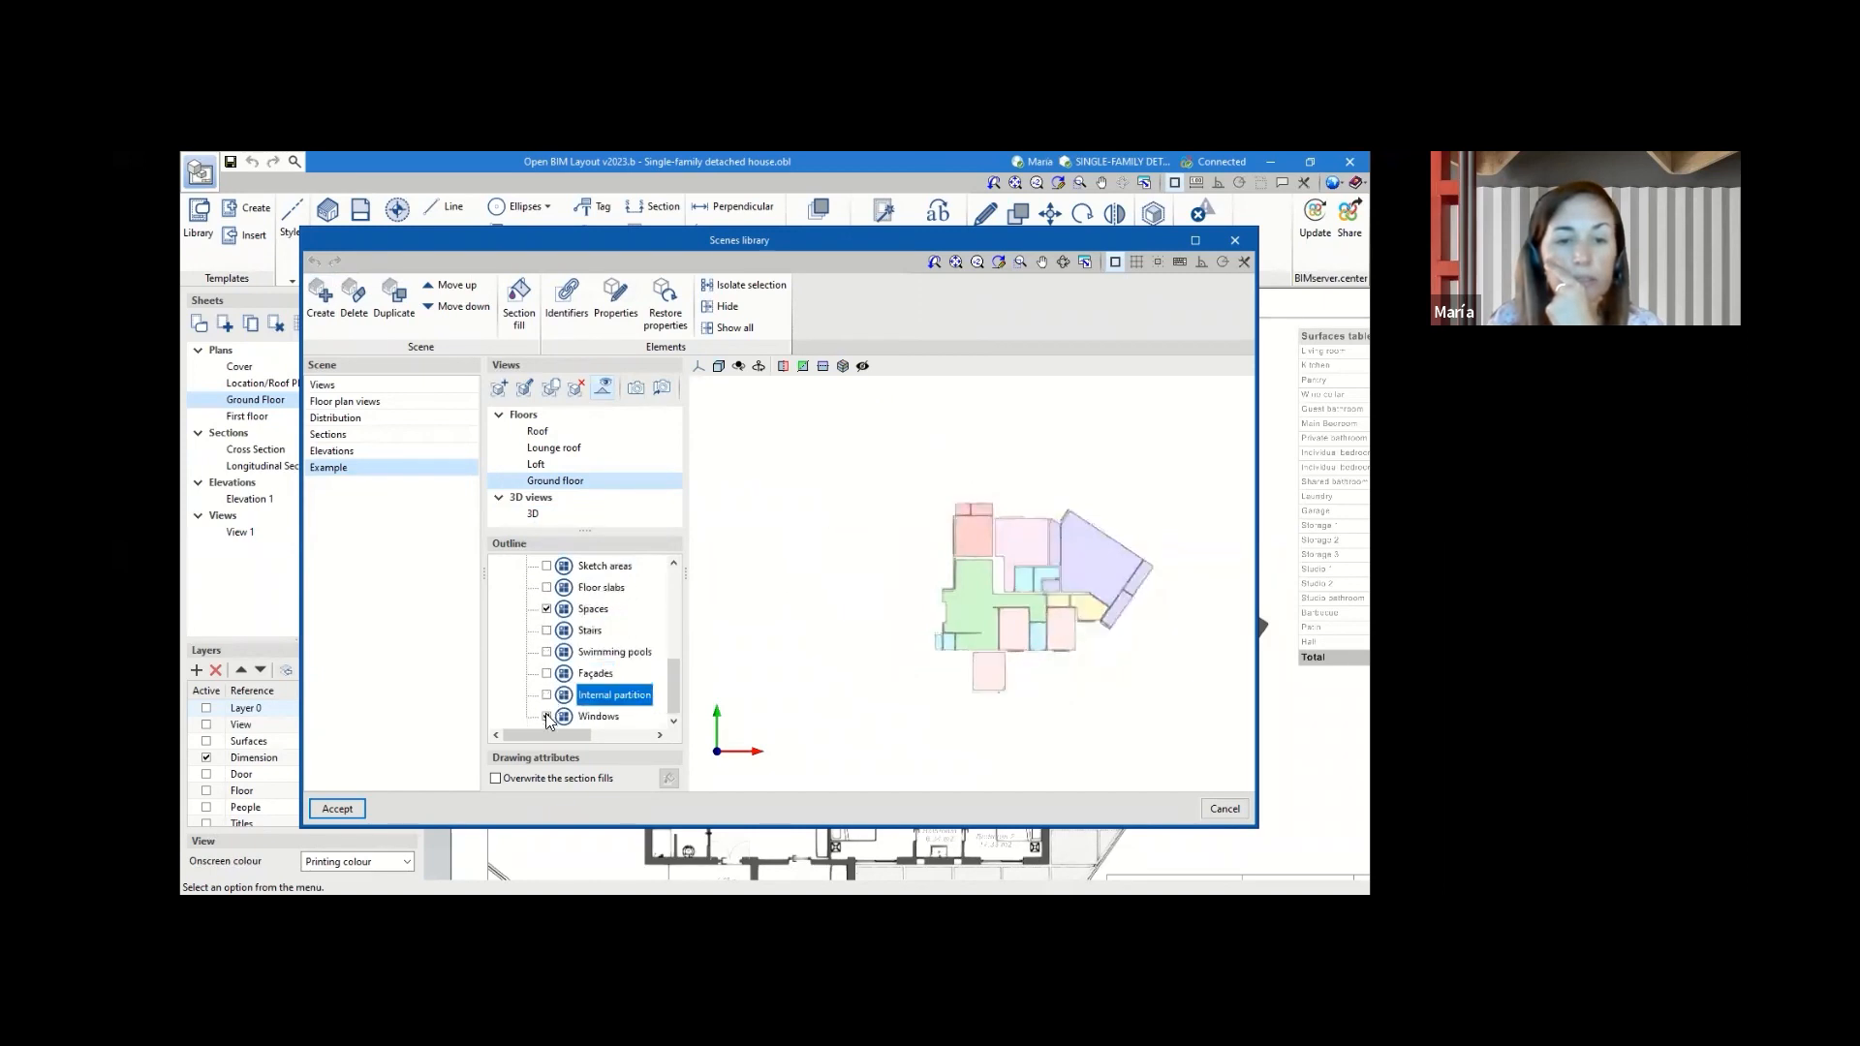
pyautogui.click(546, 716)
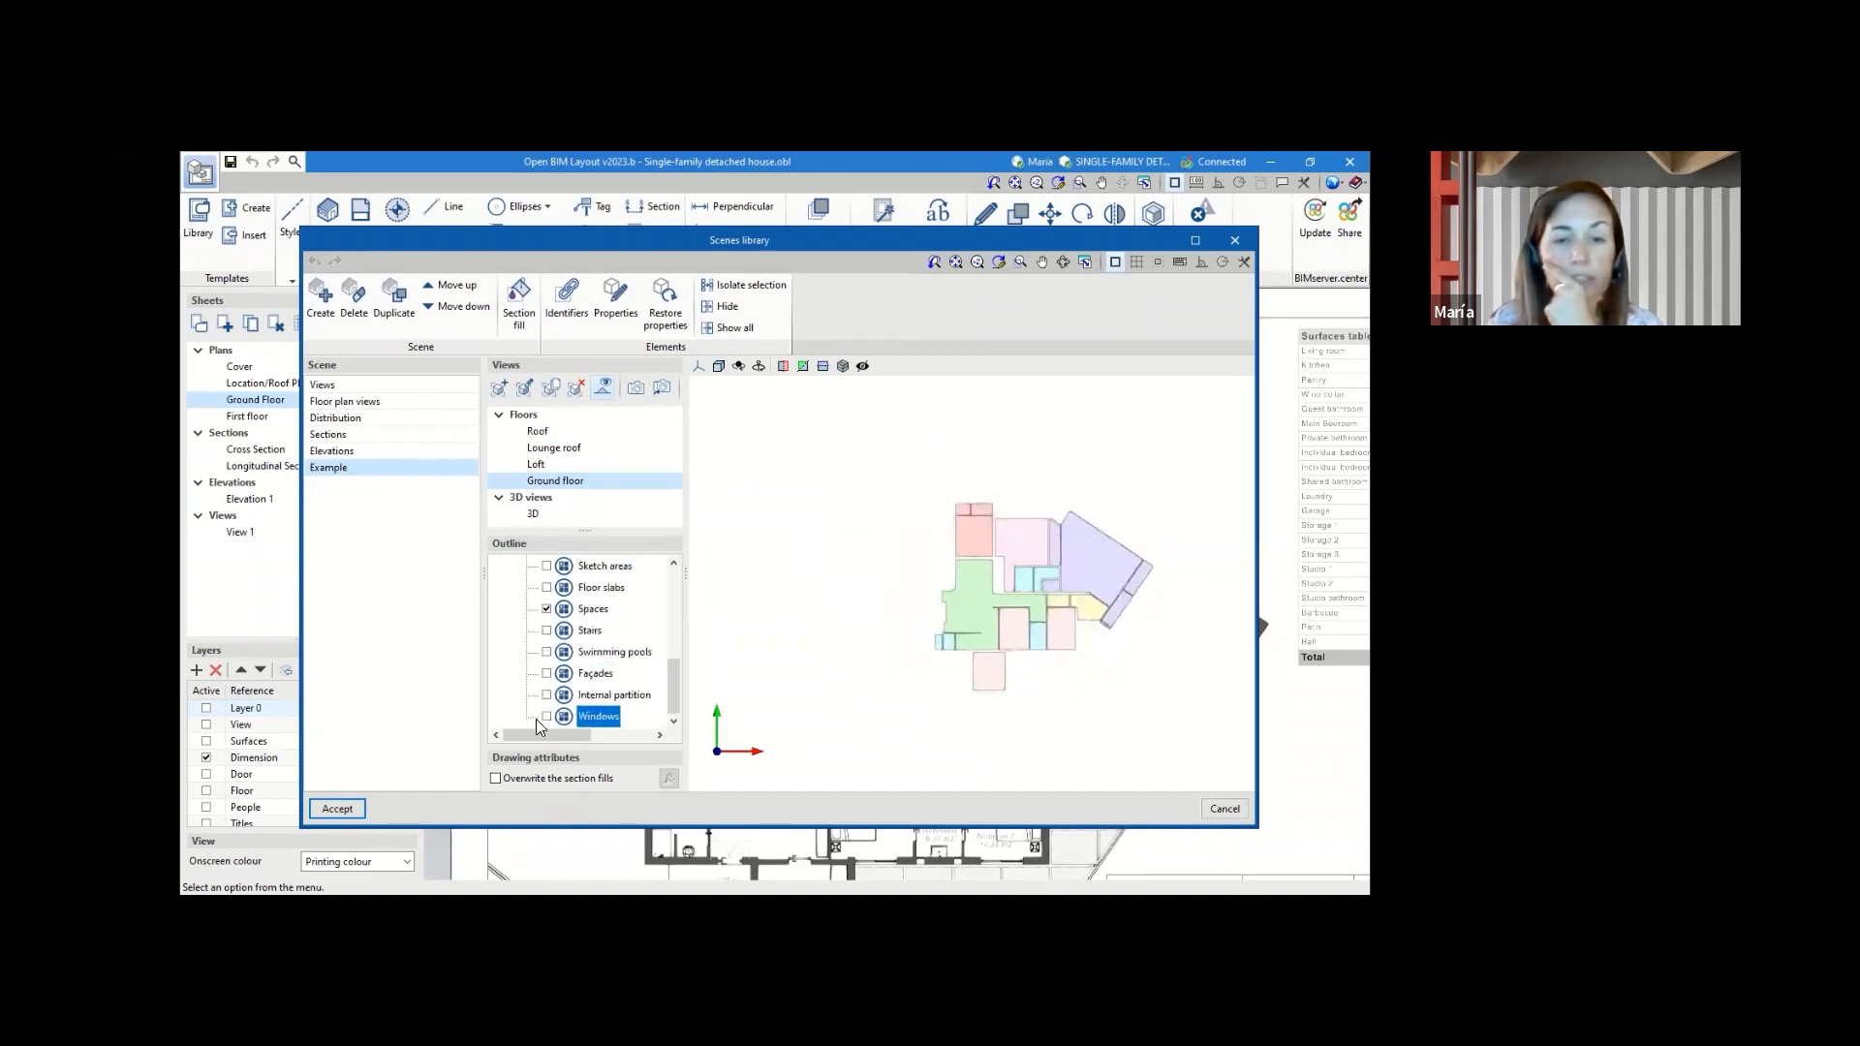
pyautogui.click(341, 810)
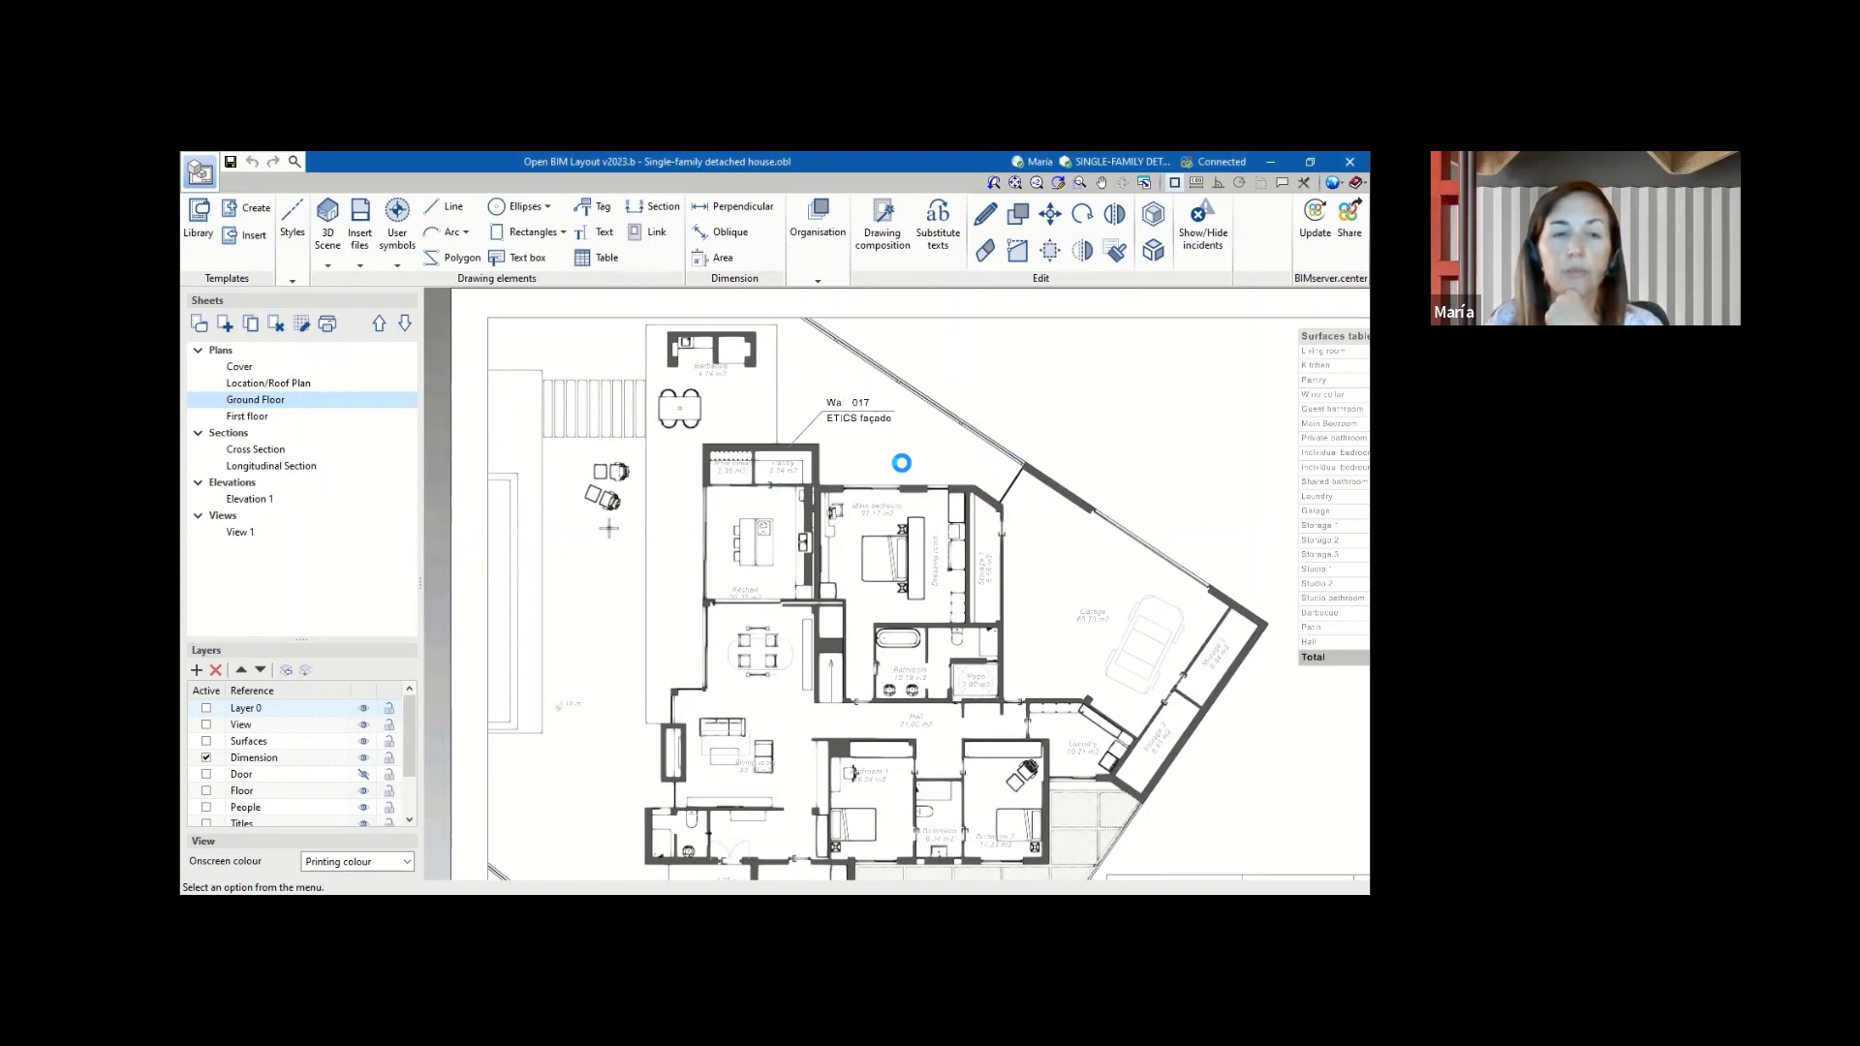
pyautogui.scroll(-4, 901, 462)
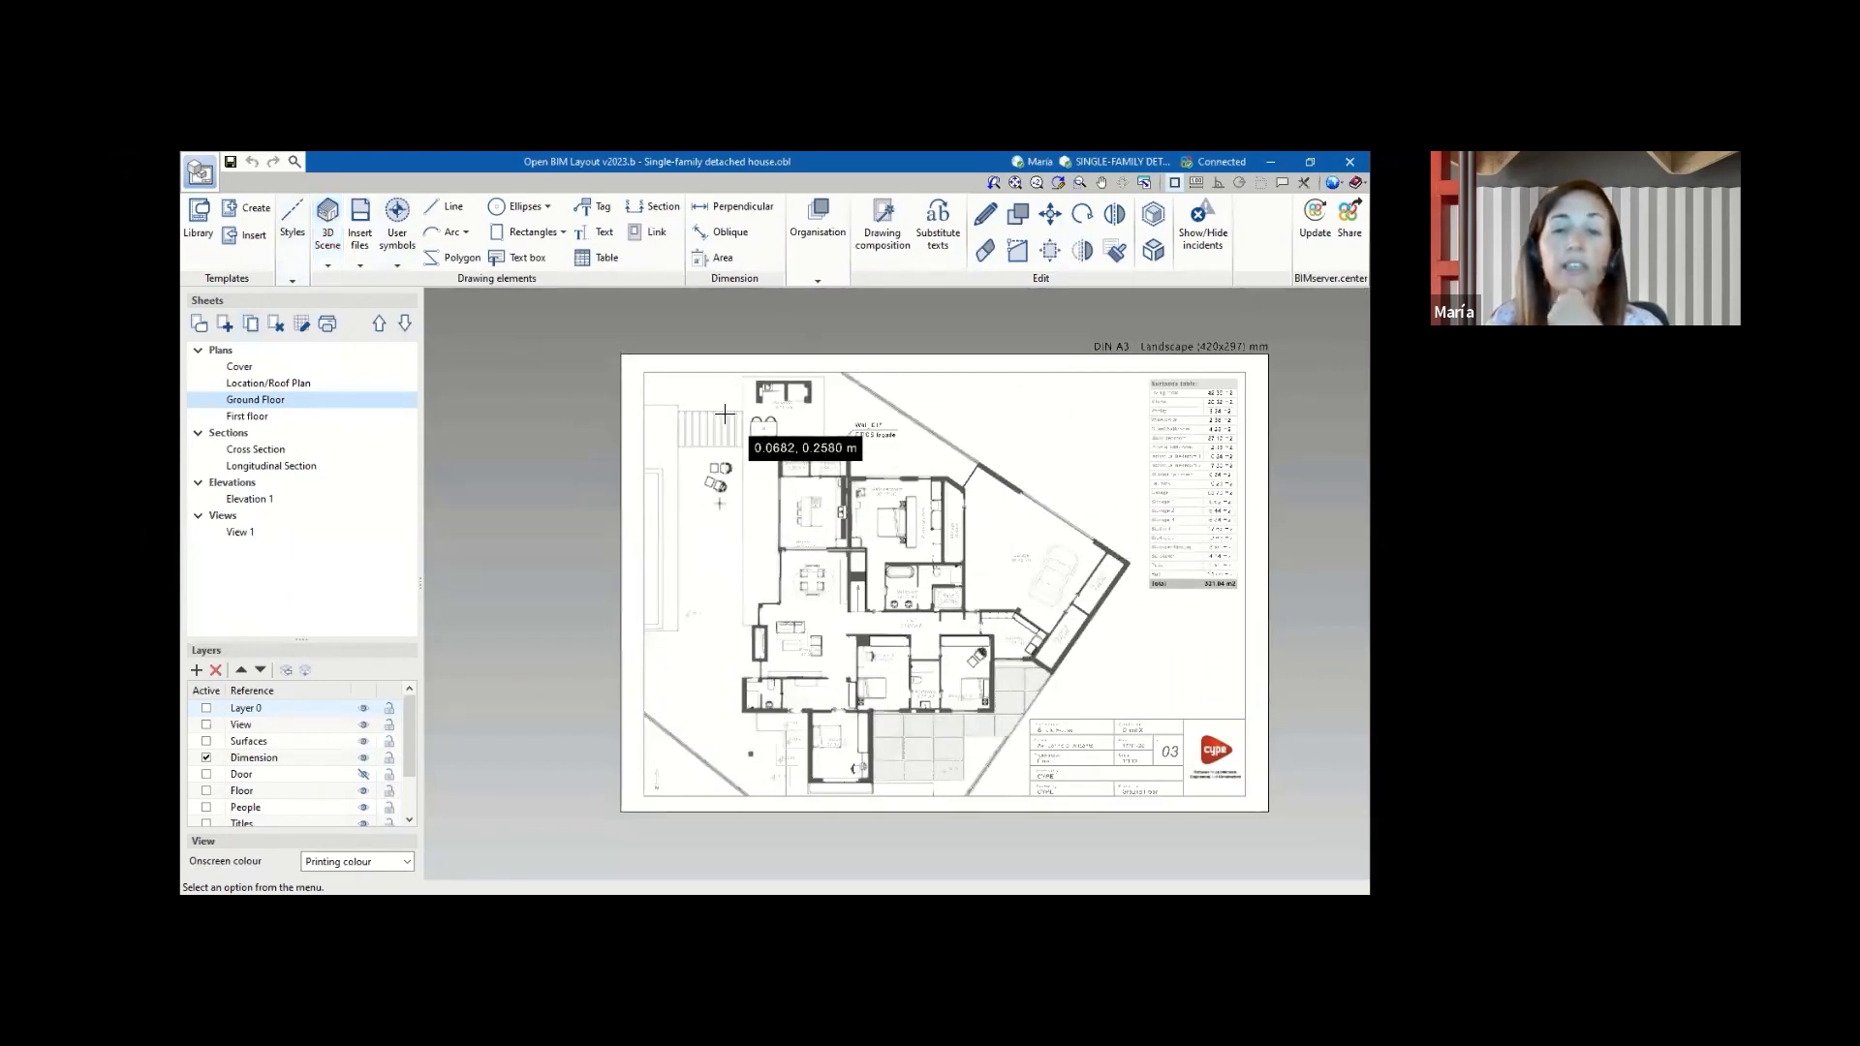
pyautogui.click(230, 324)
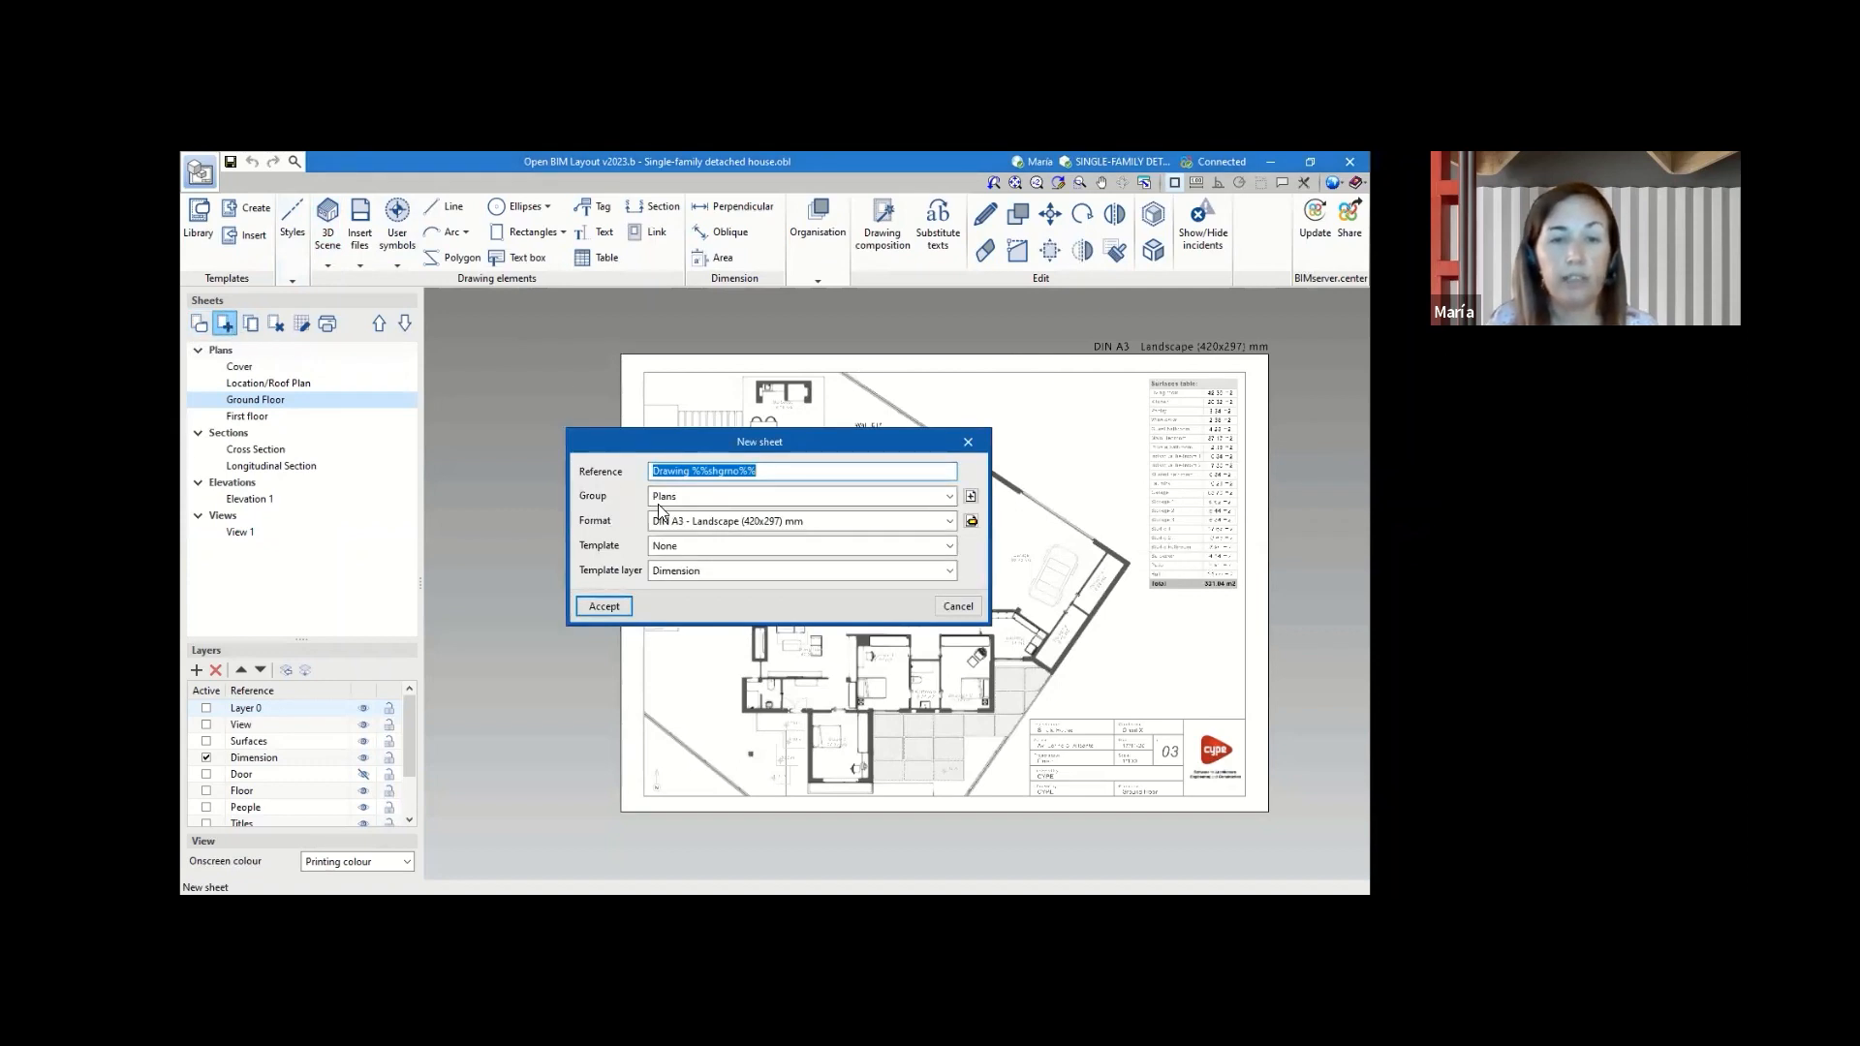
pyautogui.click(604, 607)
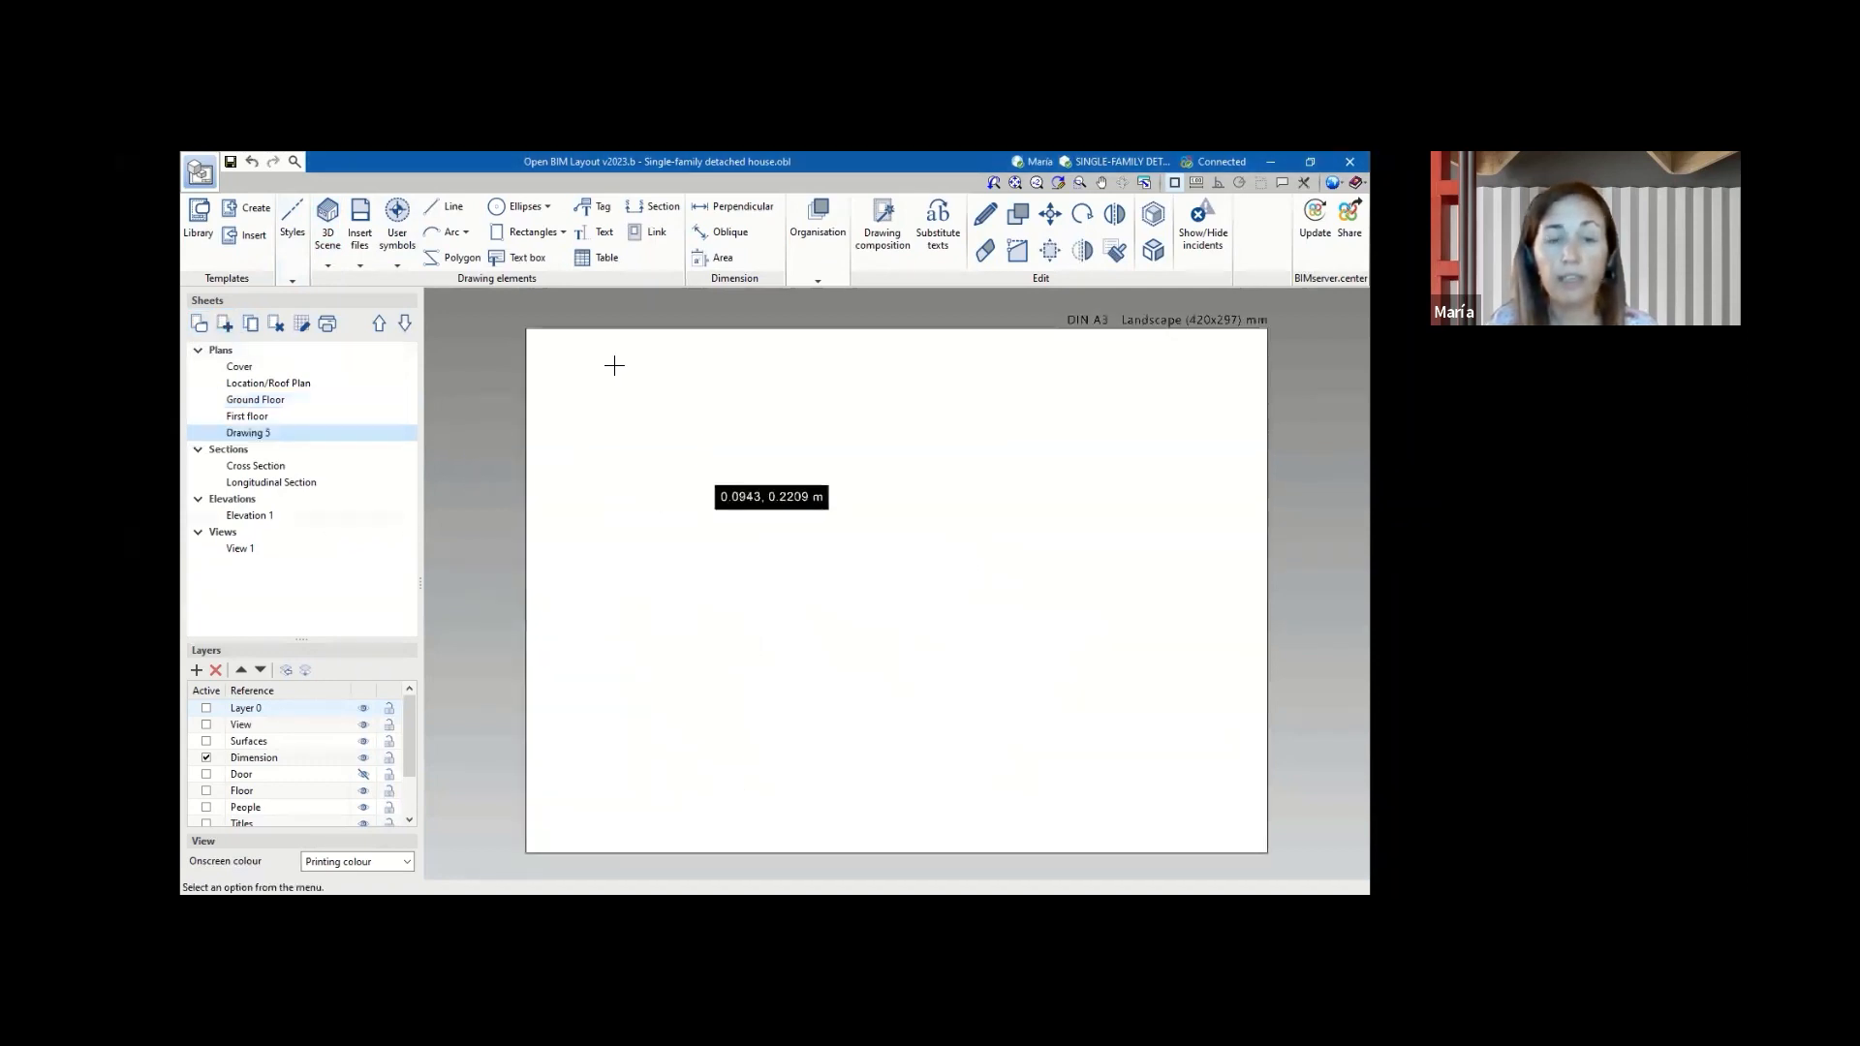
pyautogui.click(281, 324)
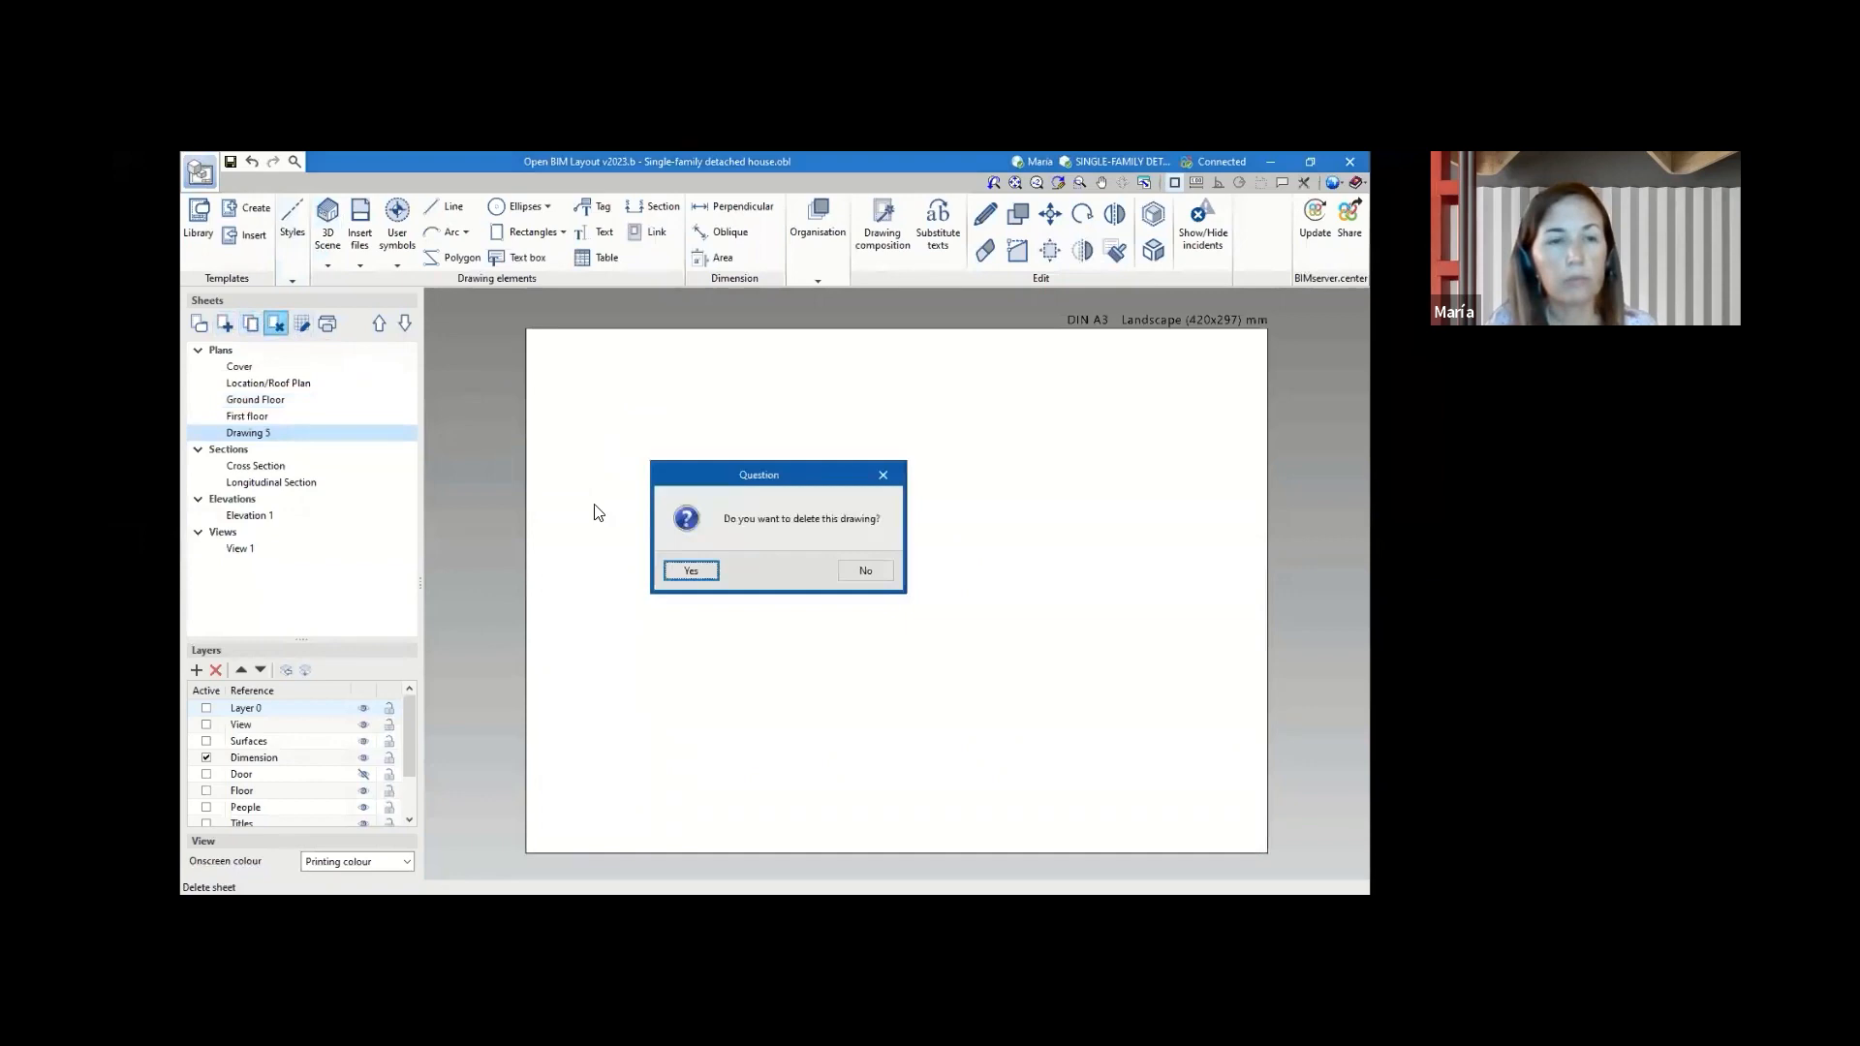
pyautogui.click(693, 573)
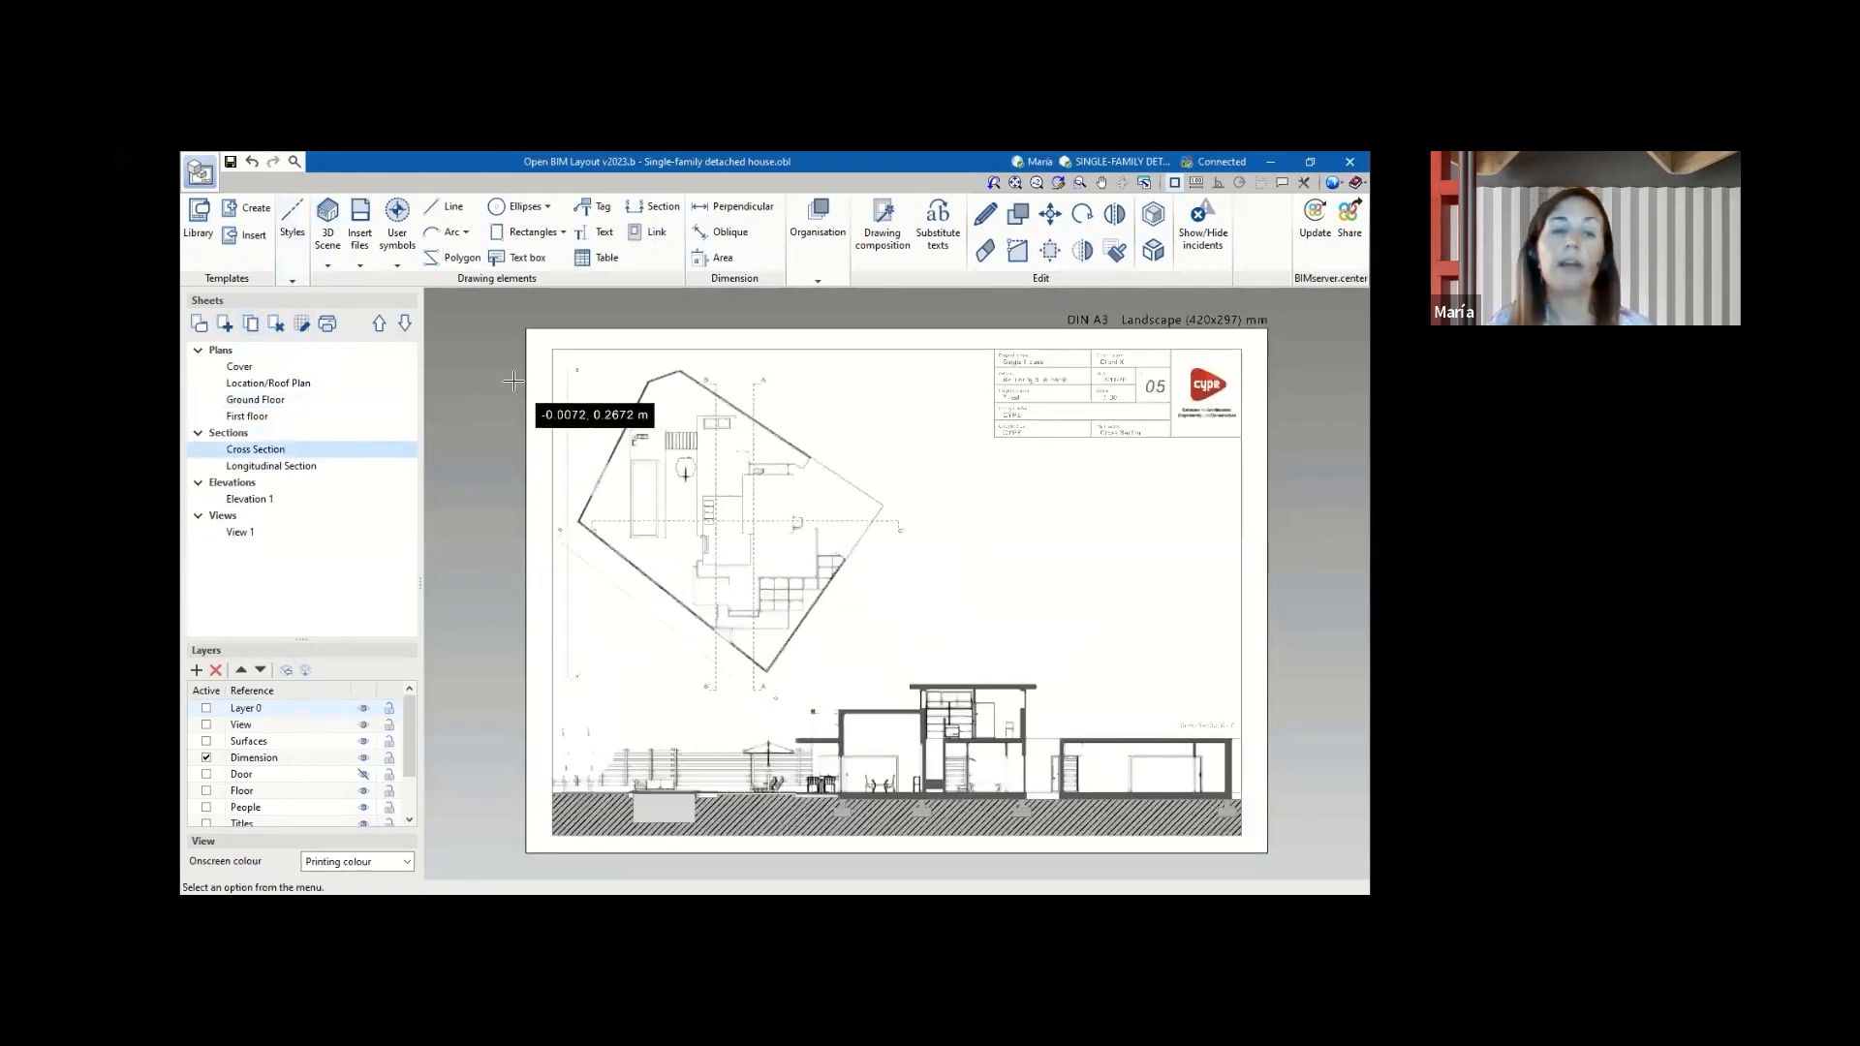
# - Create a new DIN A3 landscape sheet in the Sections group using the DIN A3 Landscape English template
pyautogui.click(223, 326)
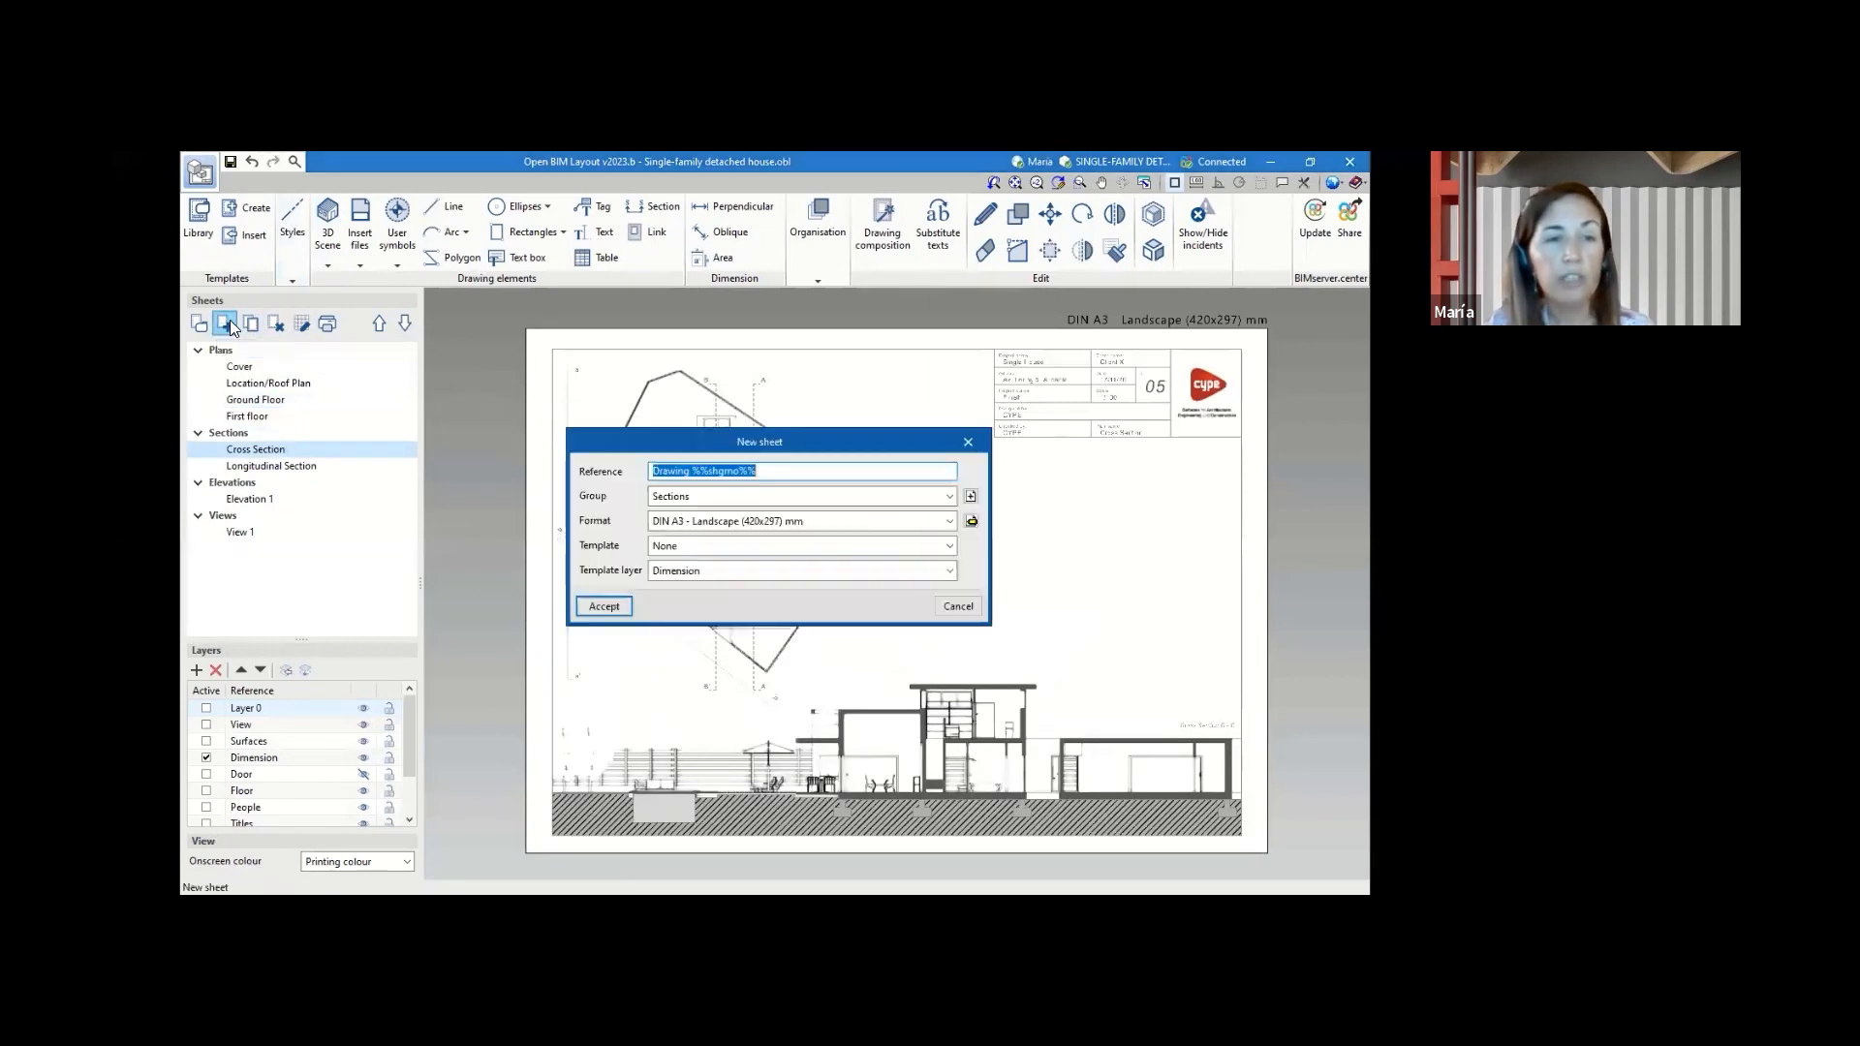
pyautogui.click(672, 548)
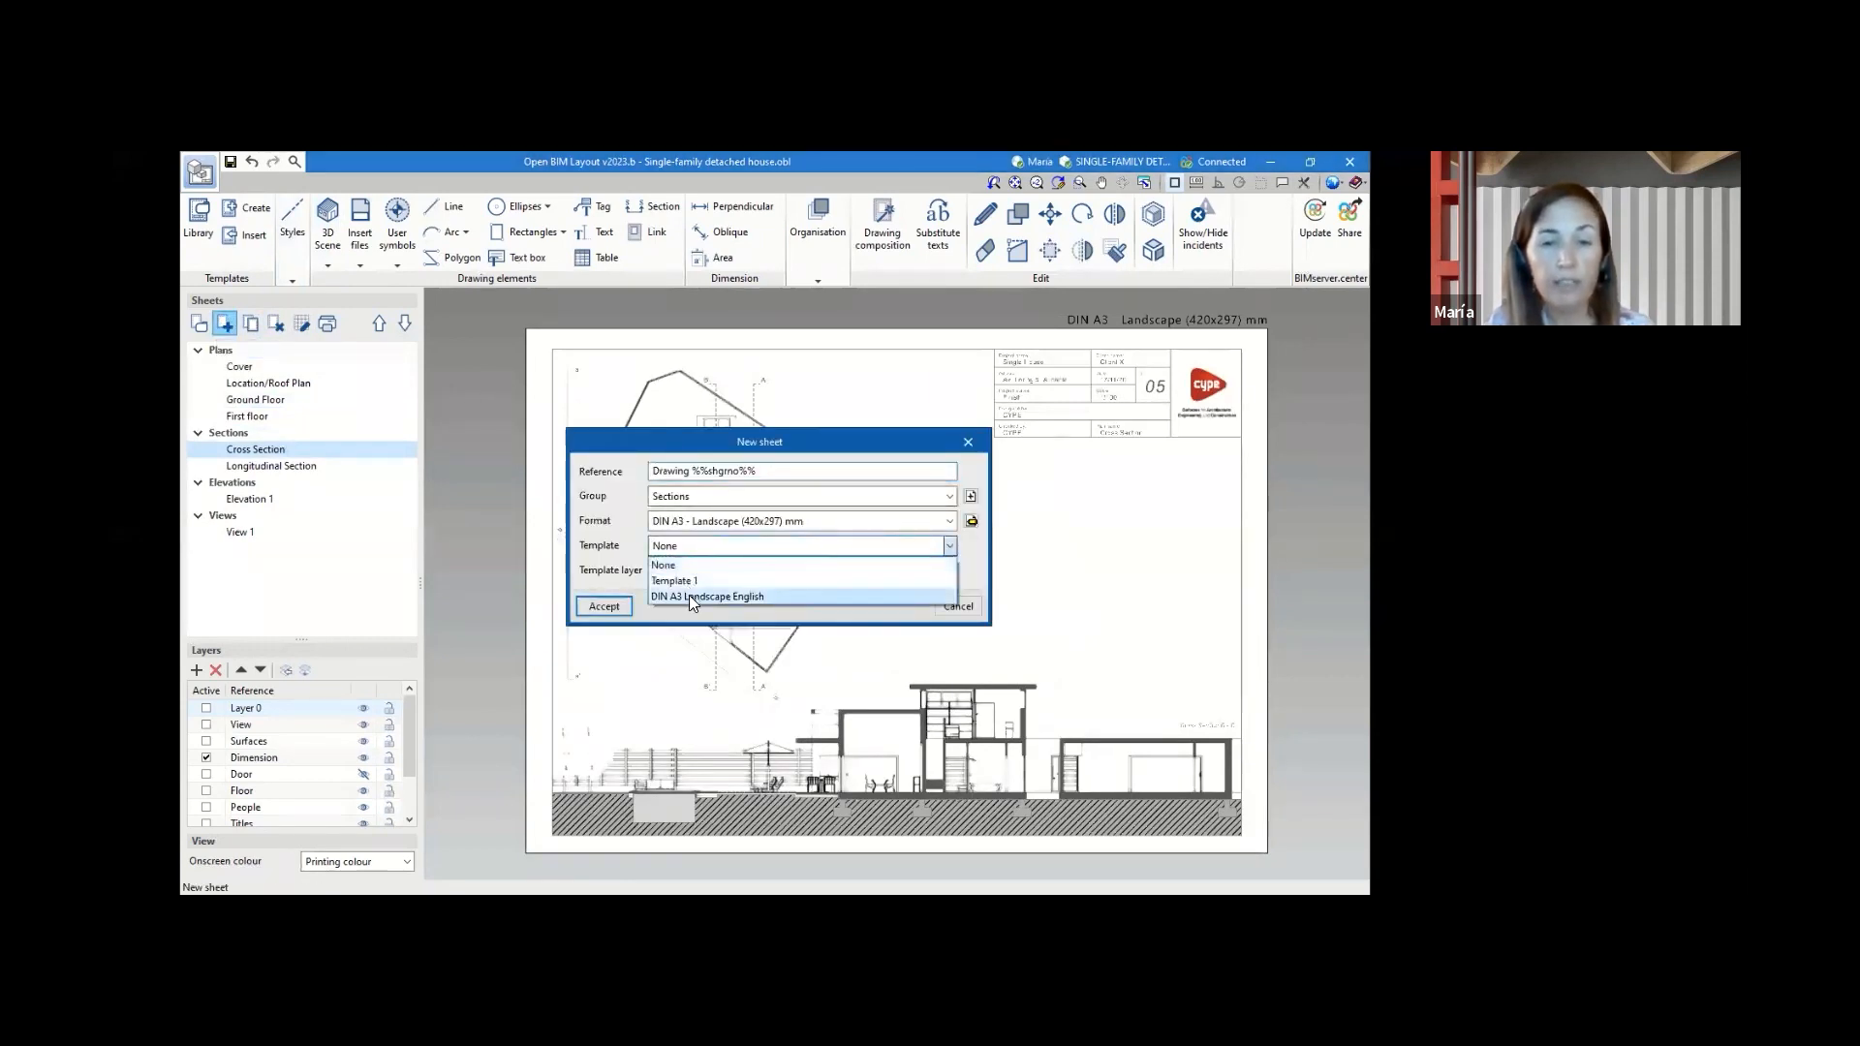
pyautogui.click(688, 595)
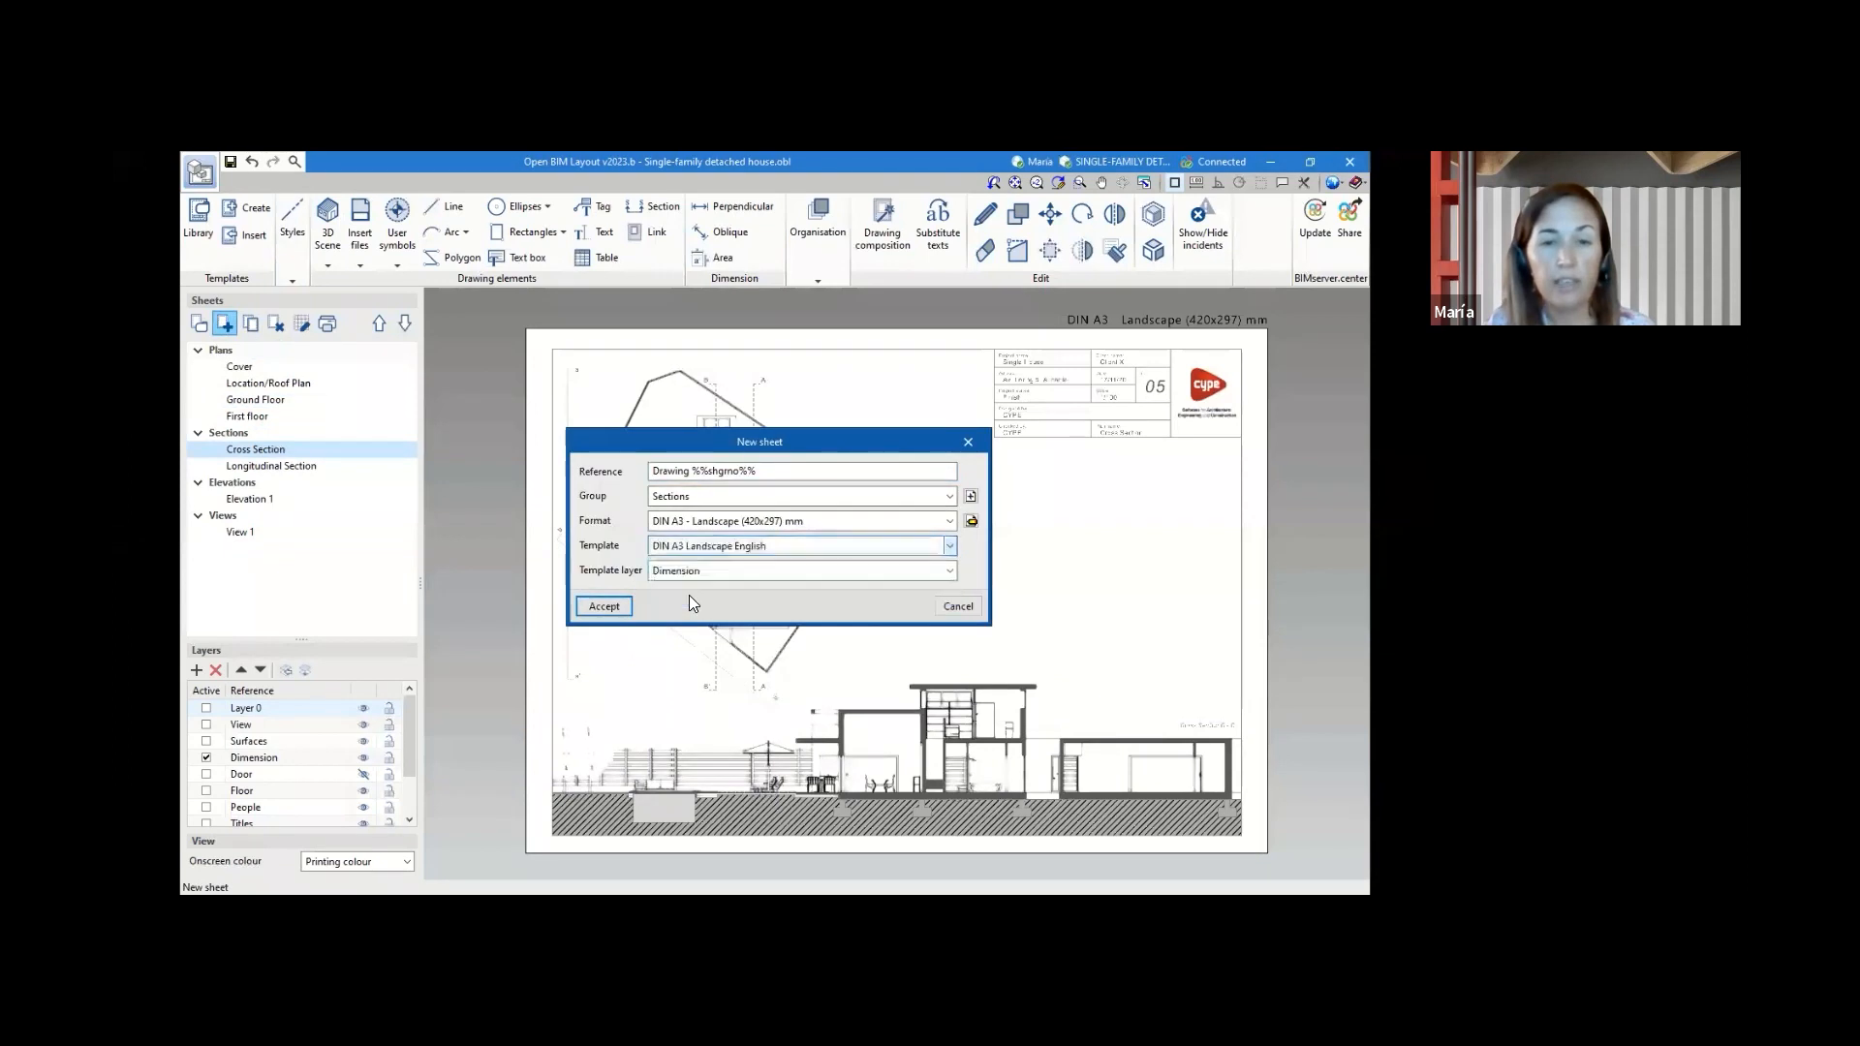
pyautogui.click(605, 606)
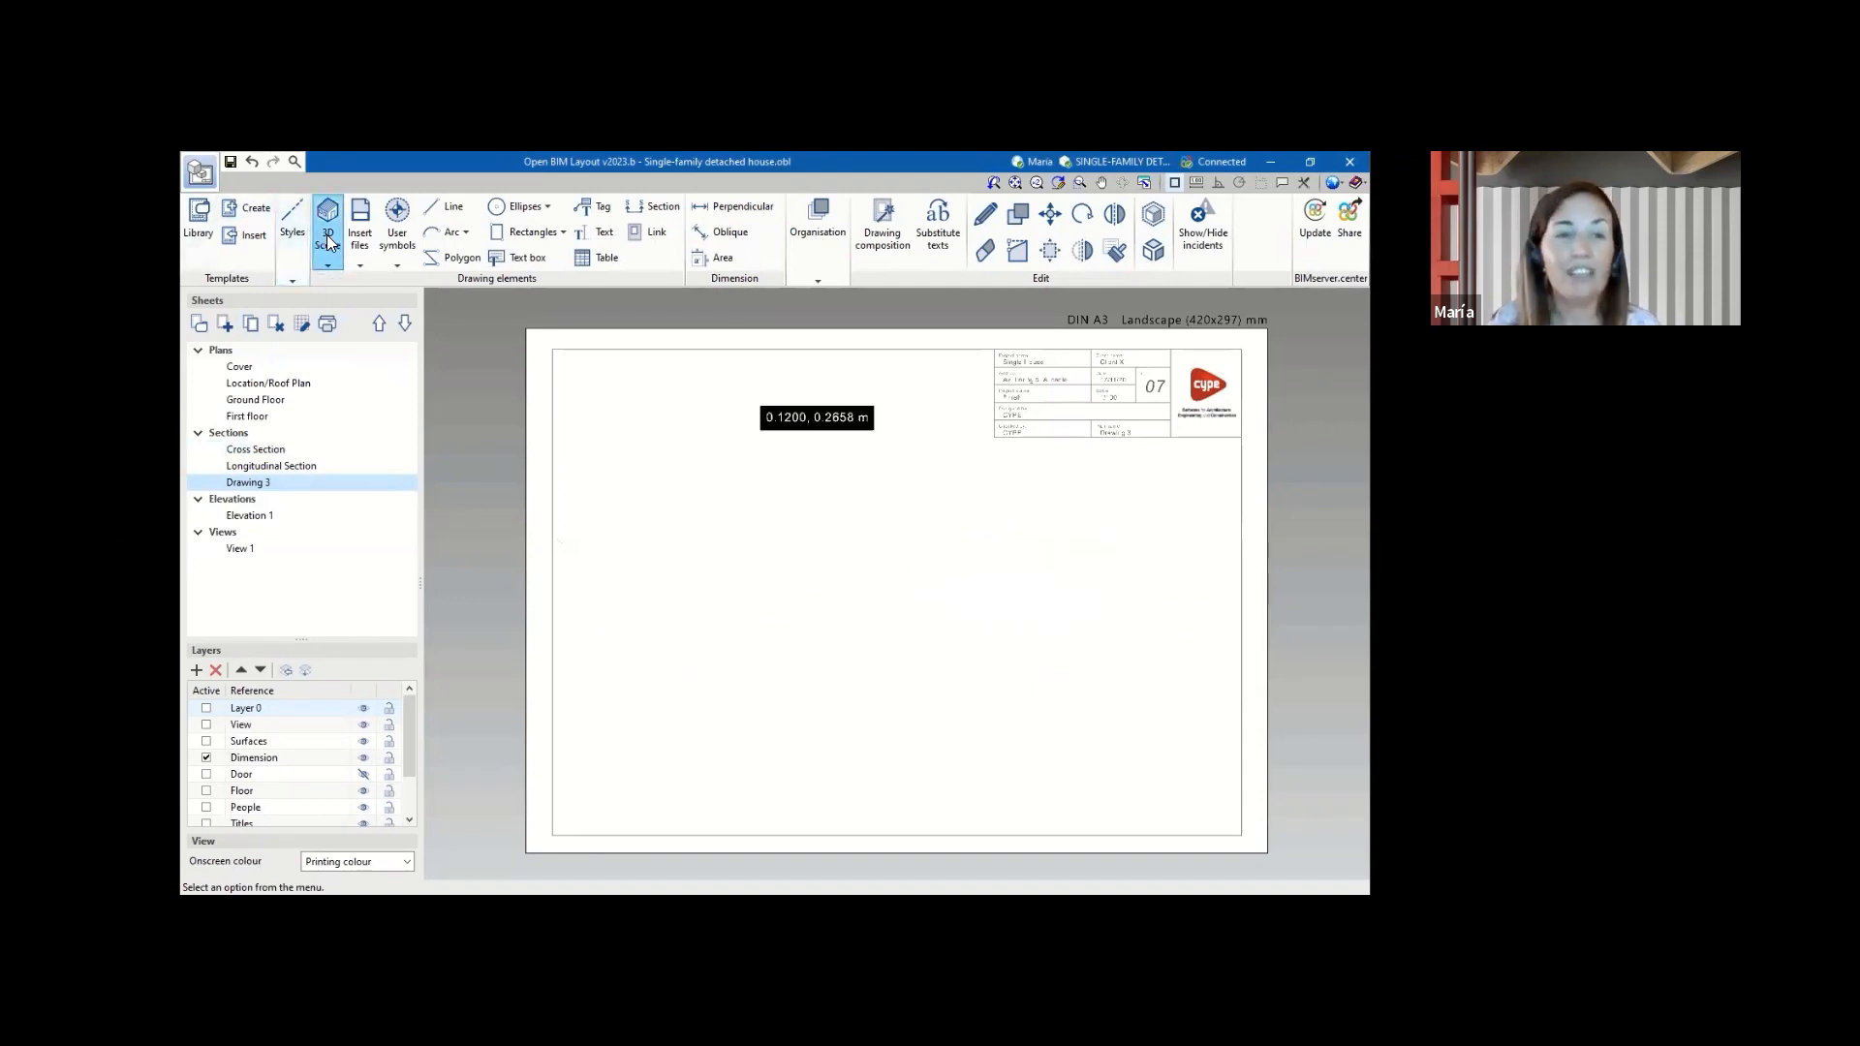
# - Insert a rectangular 3D scene frame on the blank sheet, below and to the left of the title block
pyautogui.click(327, 263)
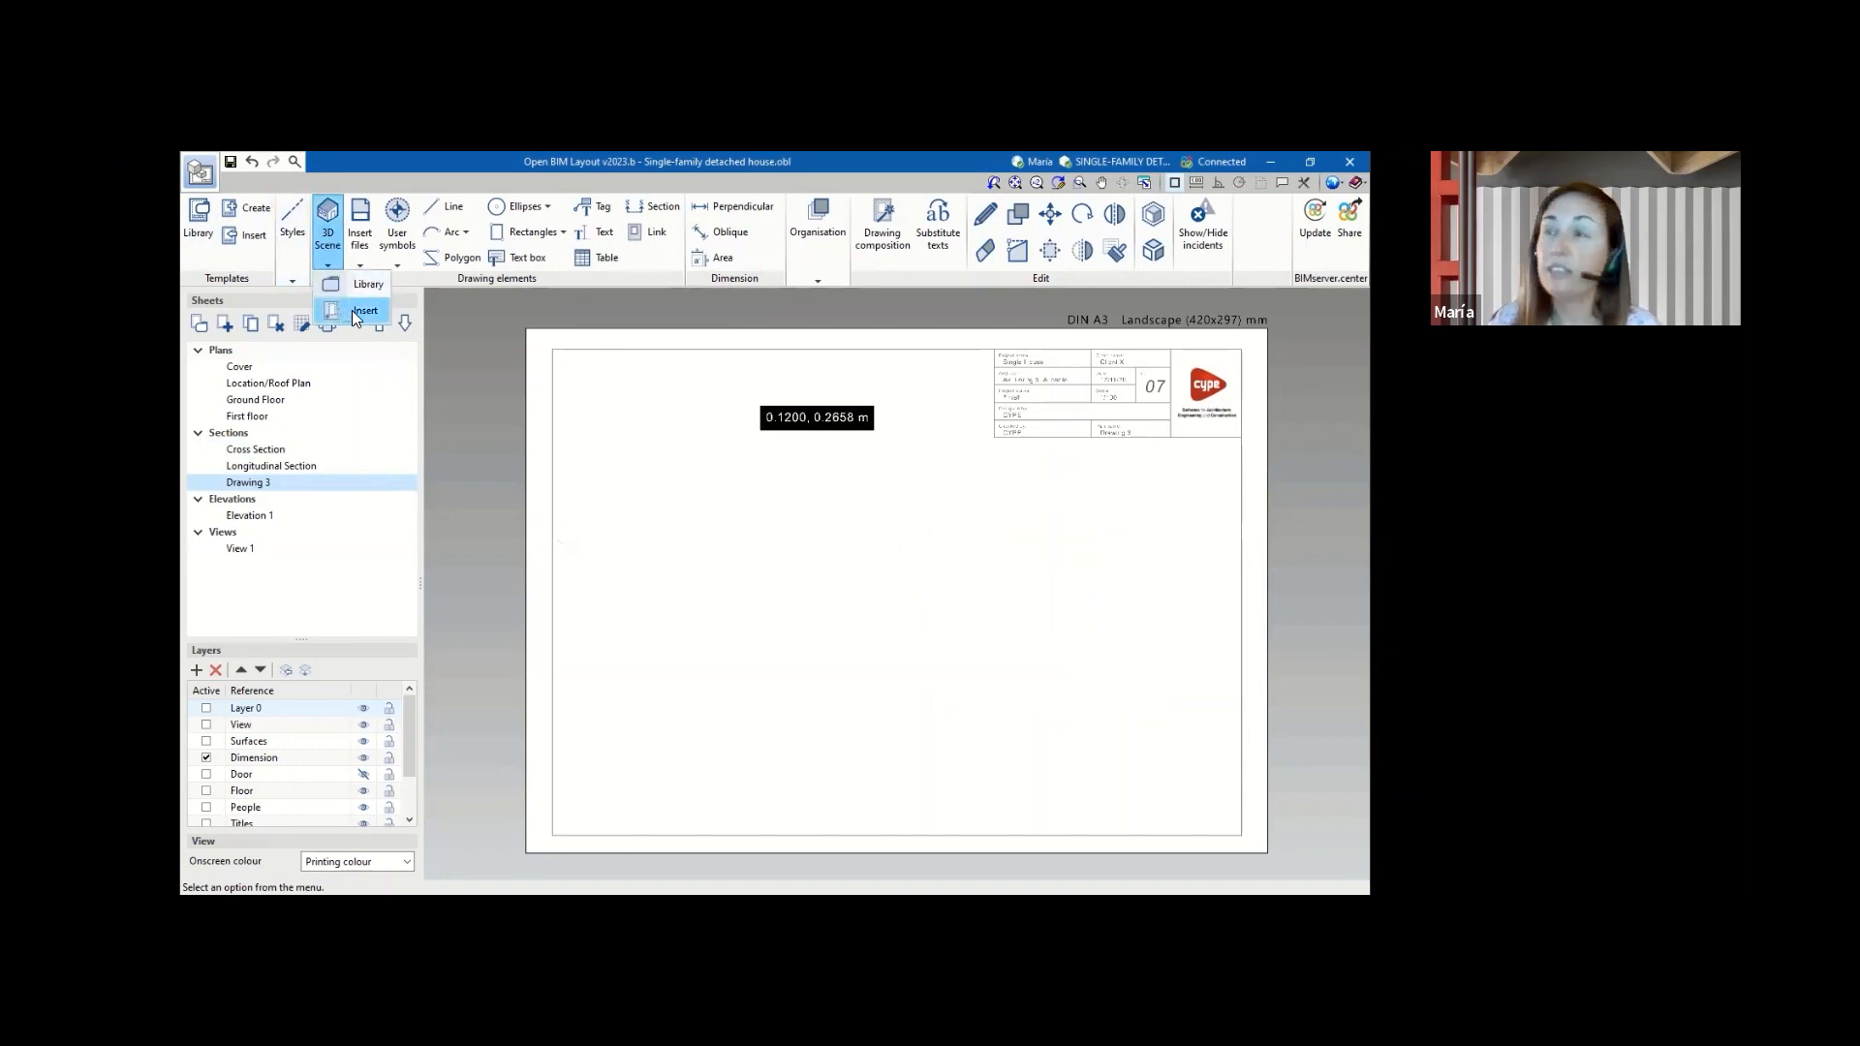
pyautogui.click(351, 310)
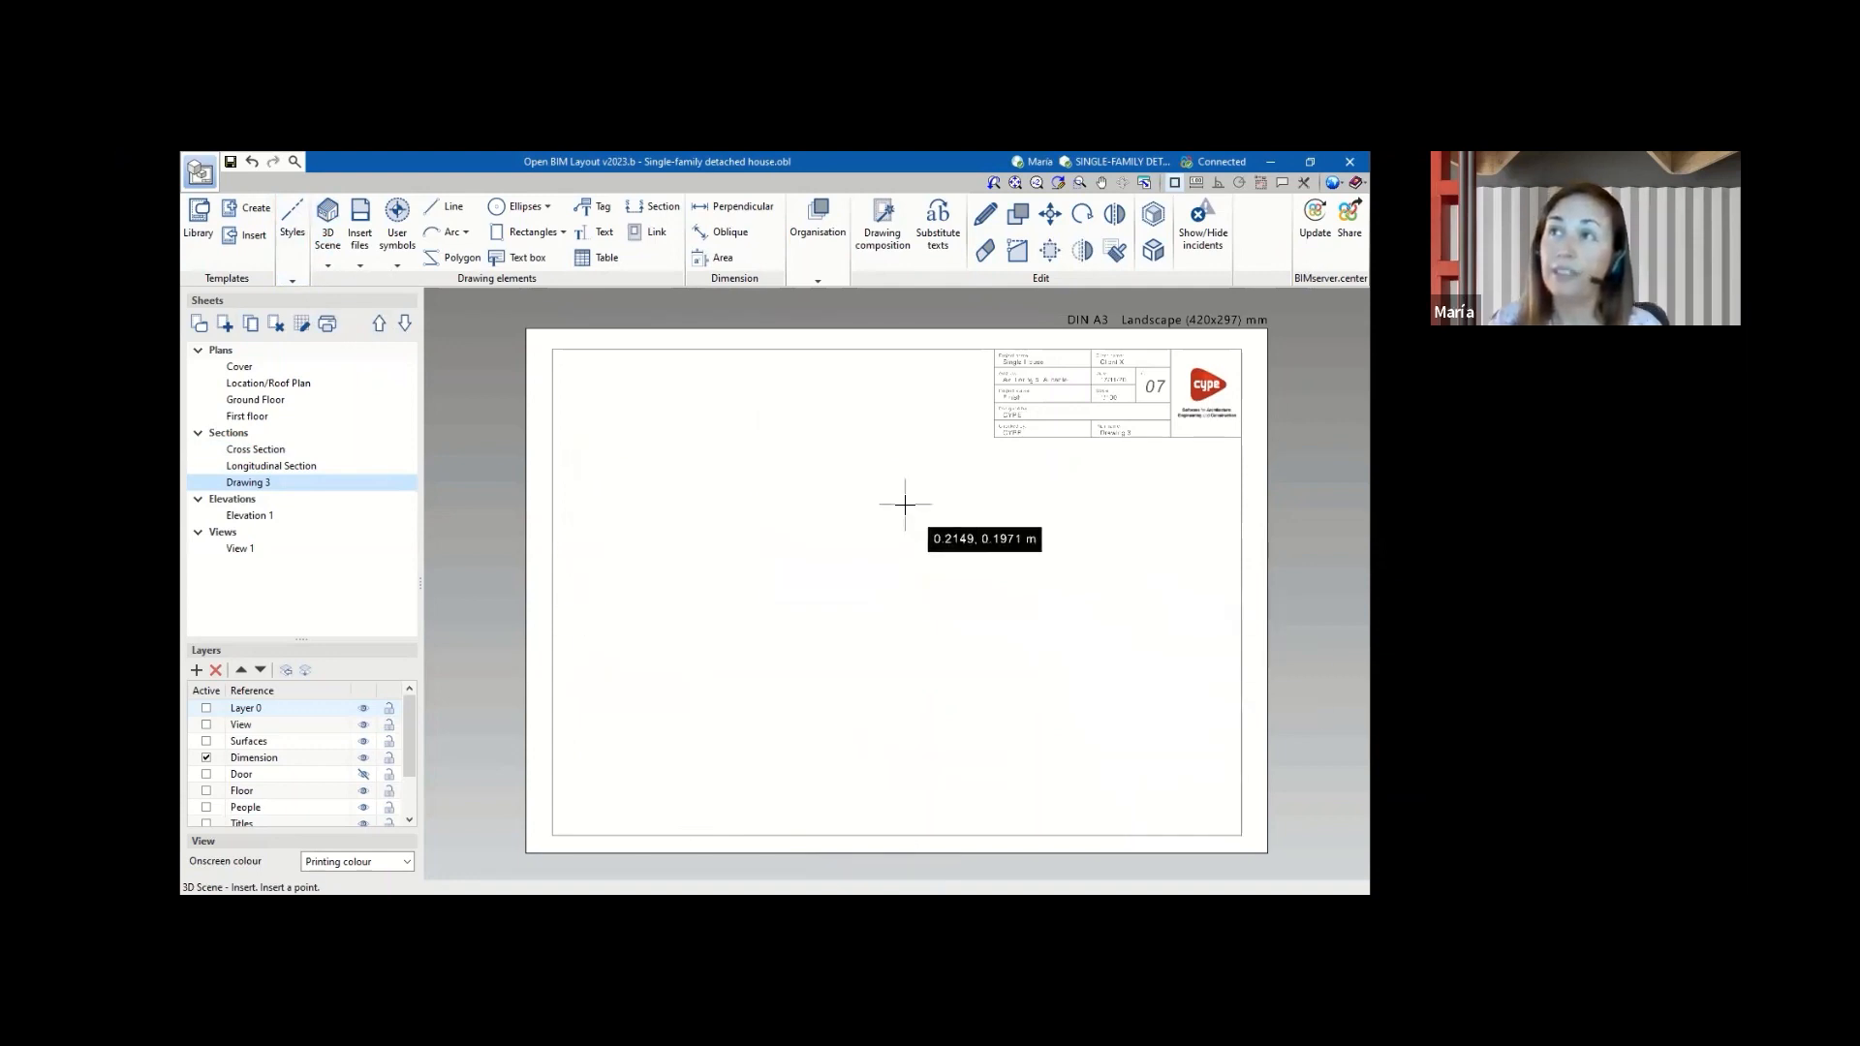
pyautogui.click(576, 458)
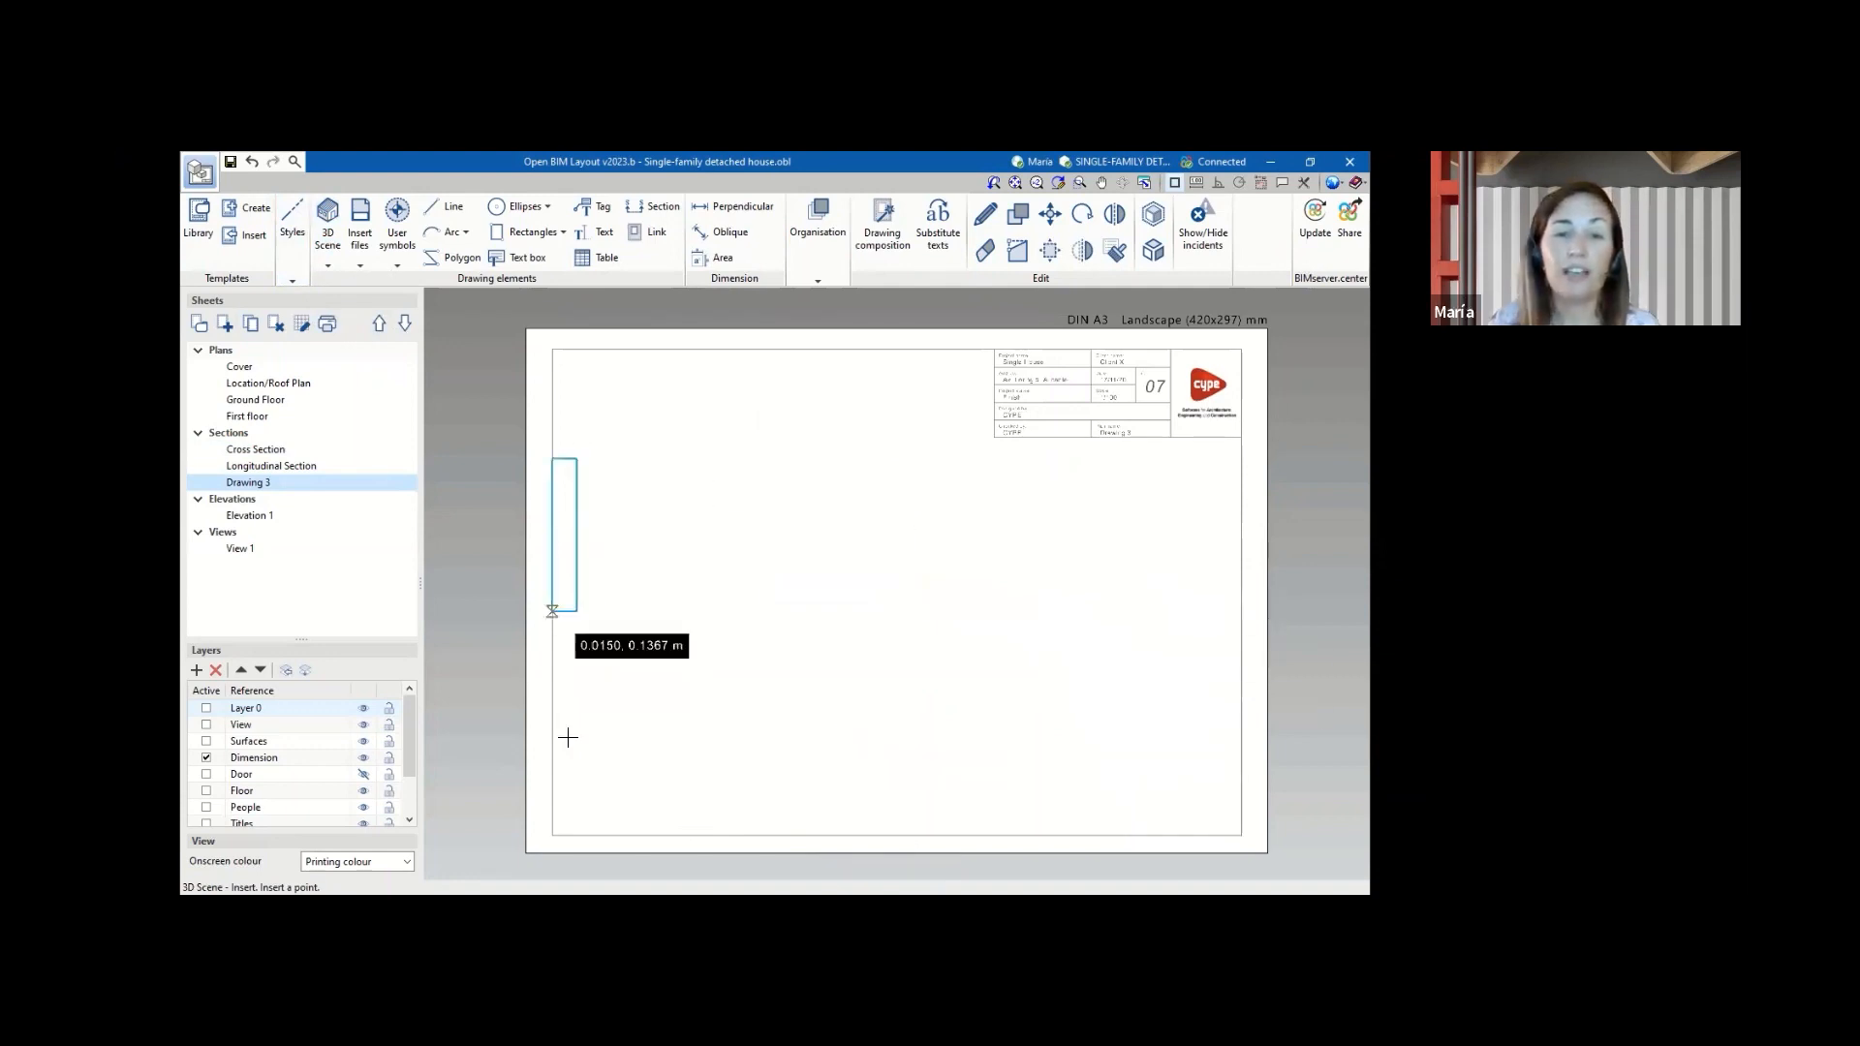
pyautogui.click(1002, 751)
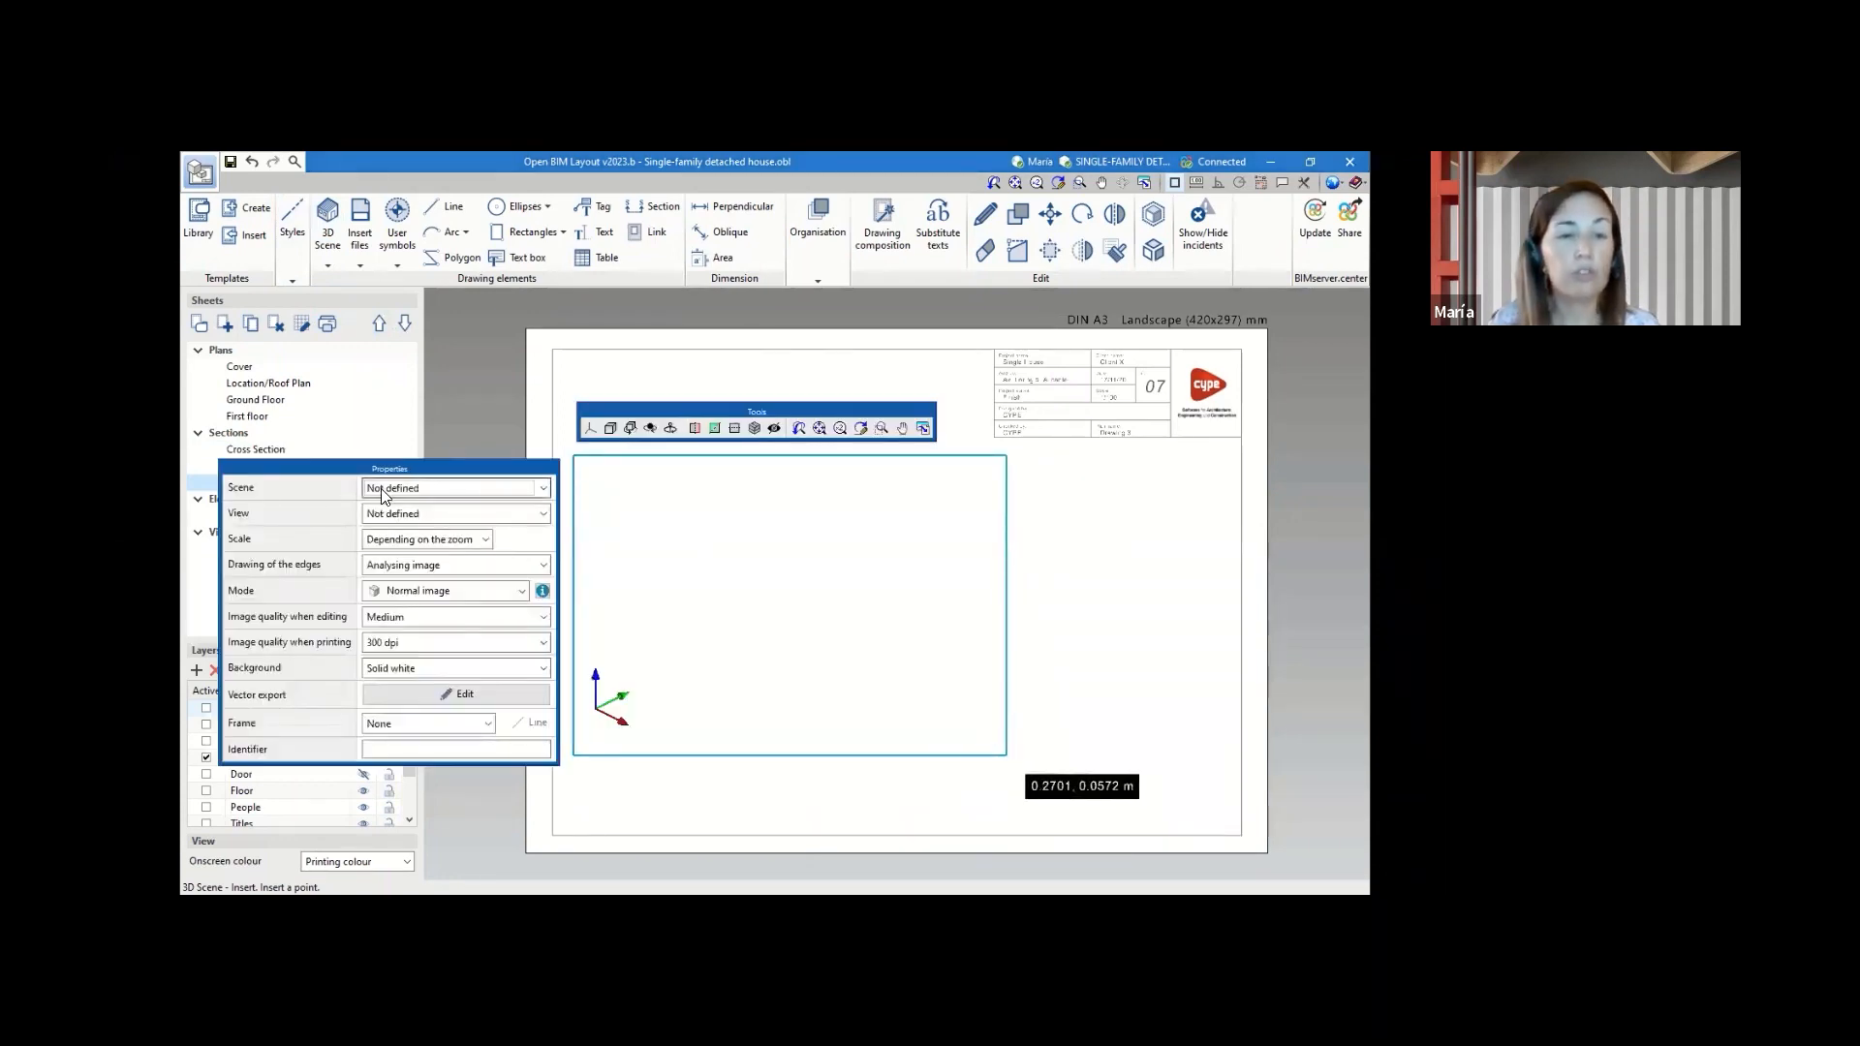
# - Assign the Sections scene to the inserted frame and set its view to Transversal 1
pyautogui.click(379, 489)
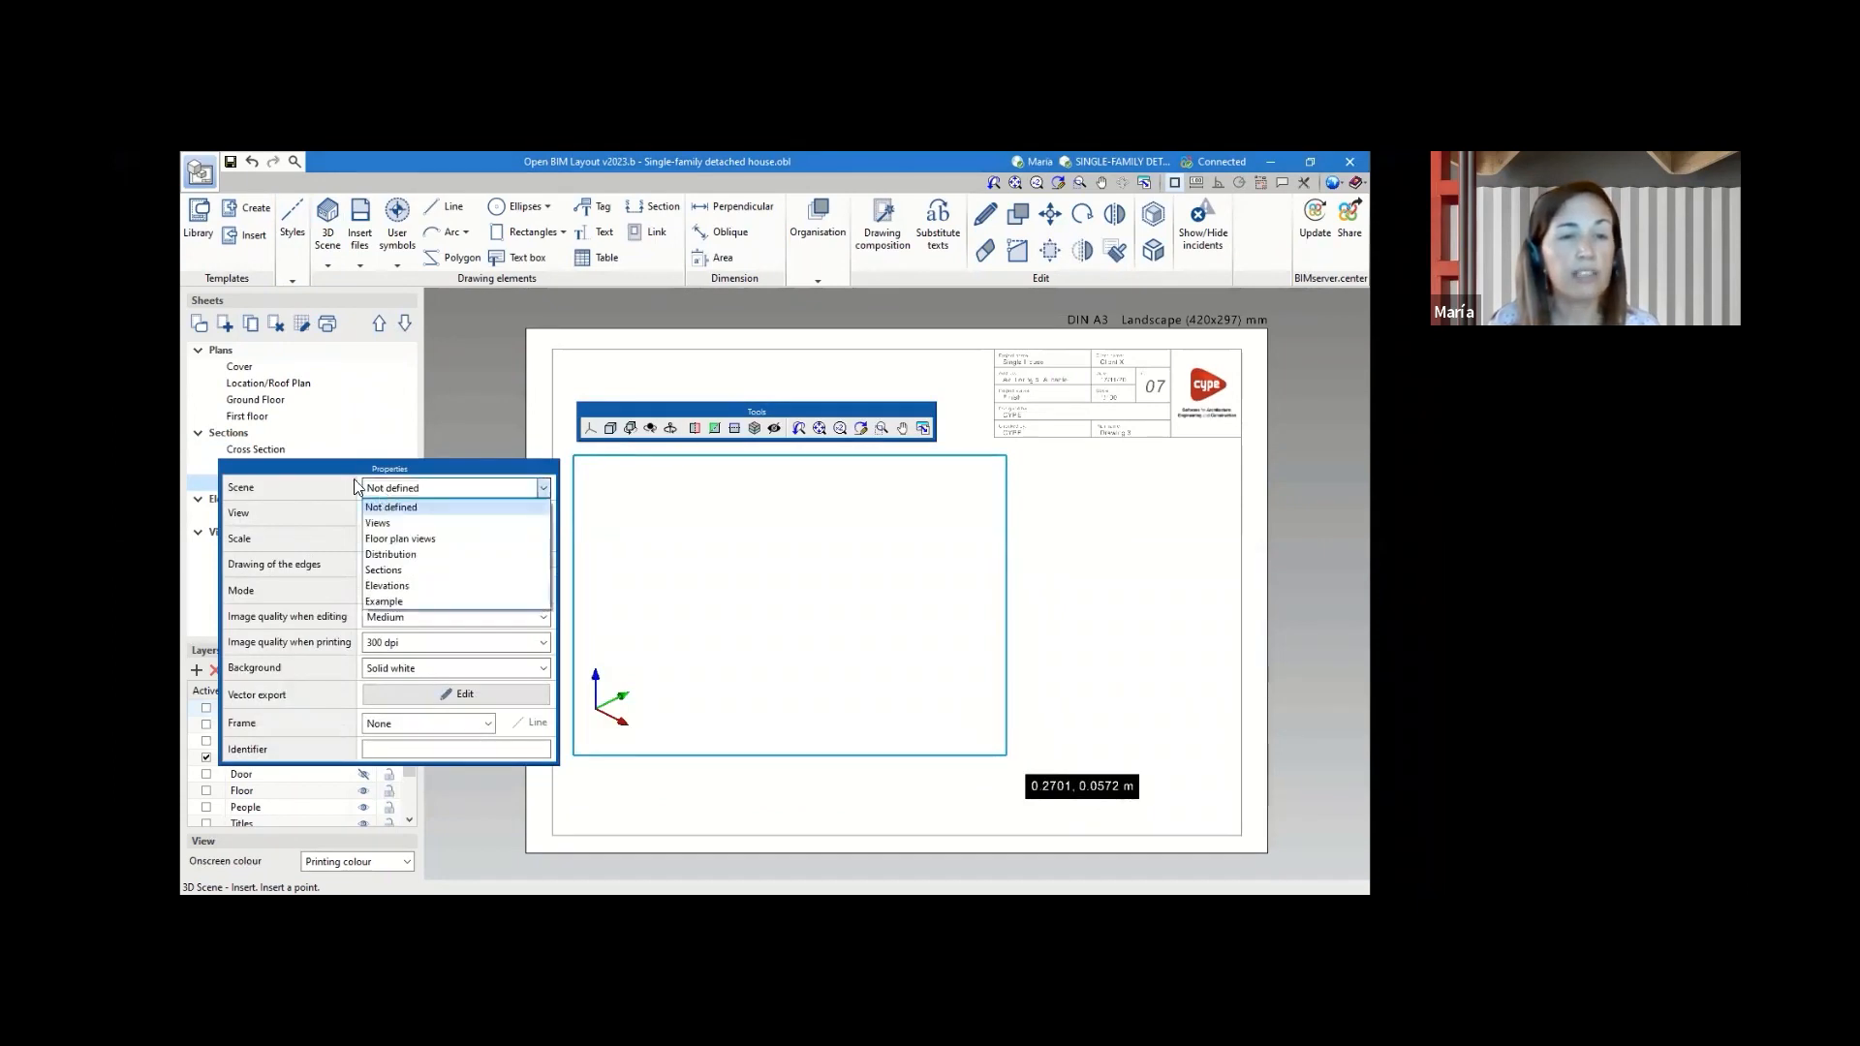
pyautogui.click(390, 505)
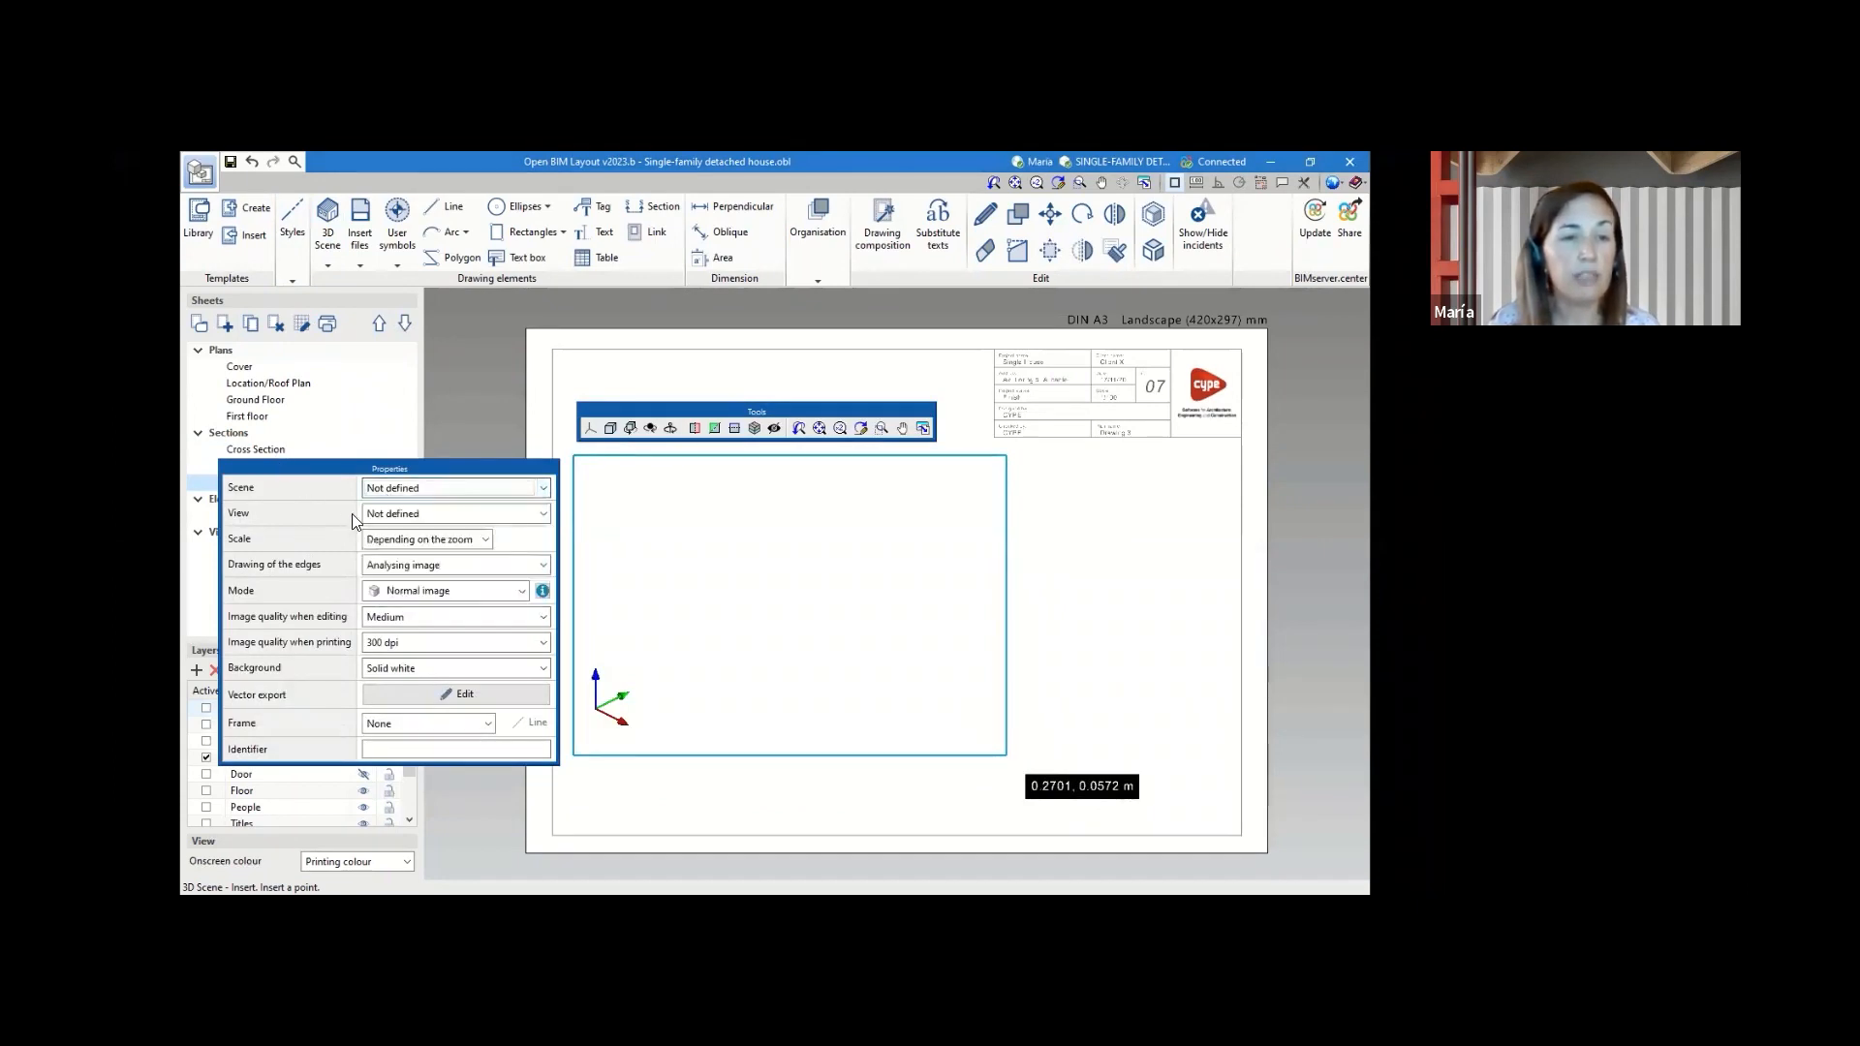
pyautogui.click(408, 492)
pyautogui.click(388, 571)
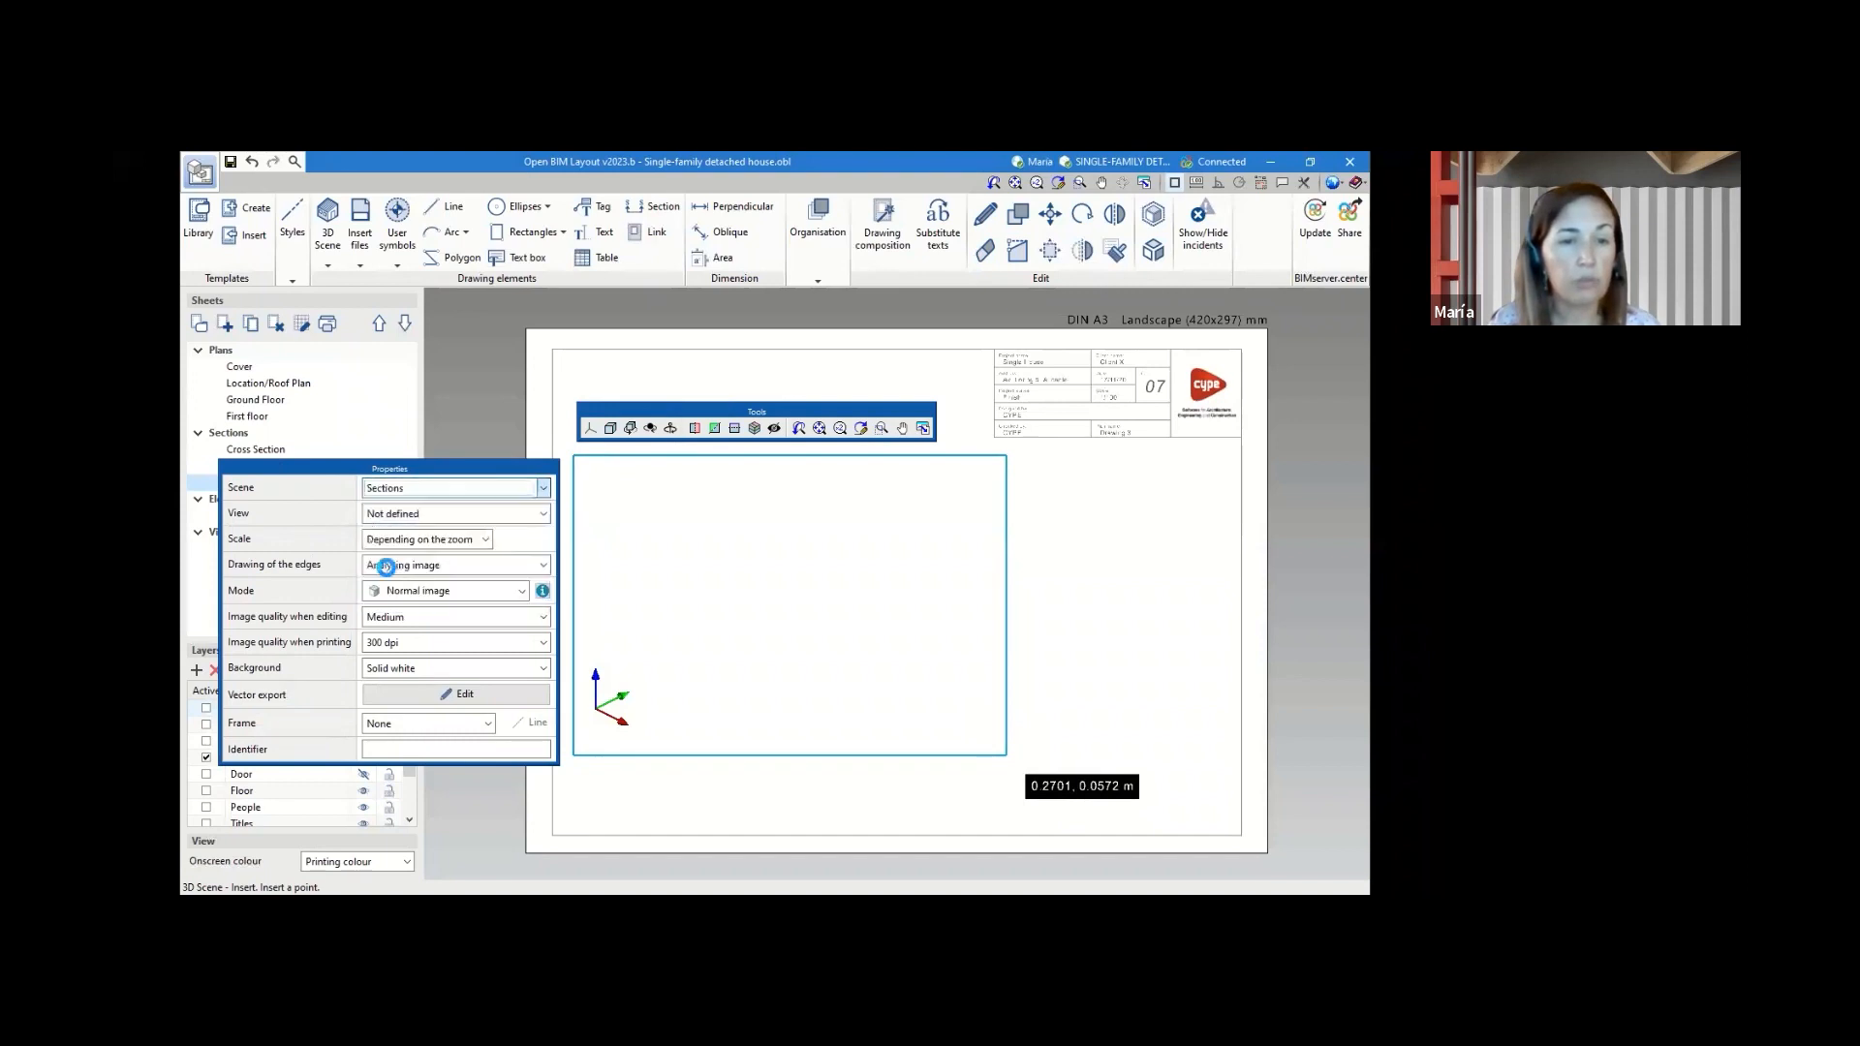
pyautogui.click(391, 515)
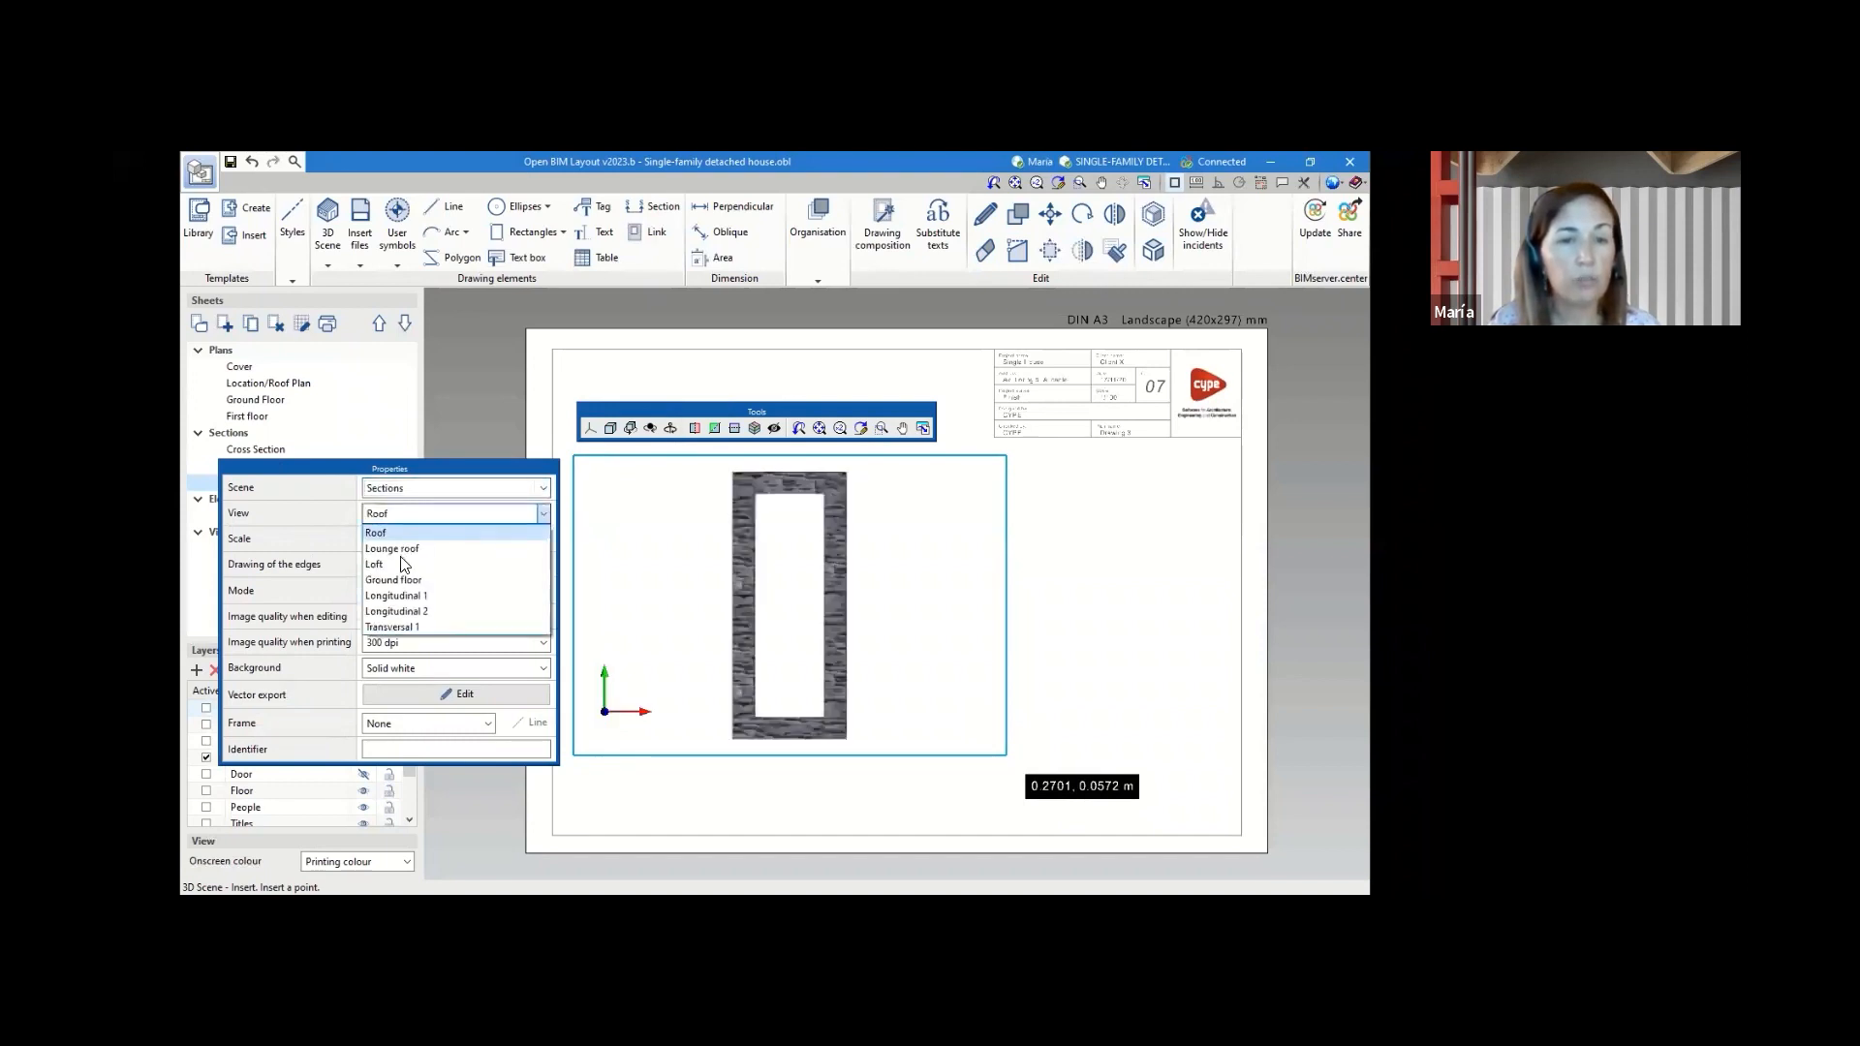
pyautogui.click(417, 580)
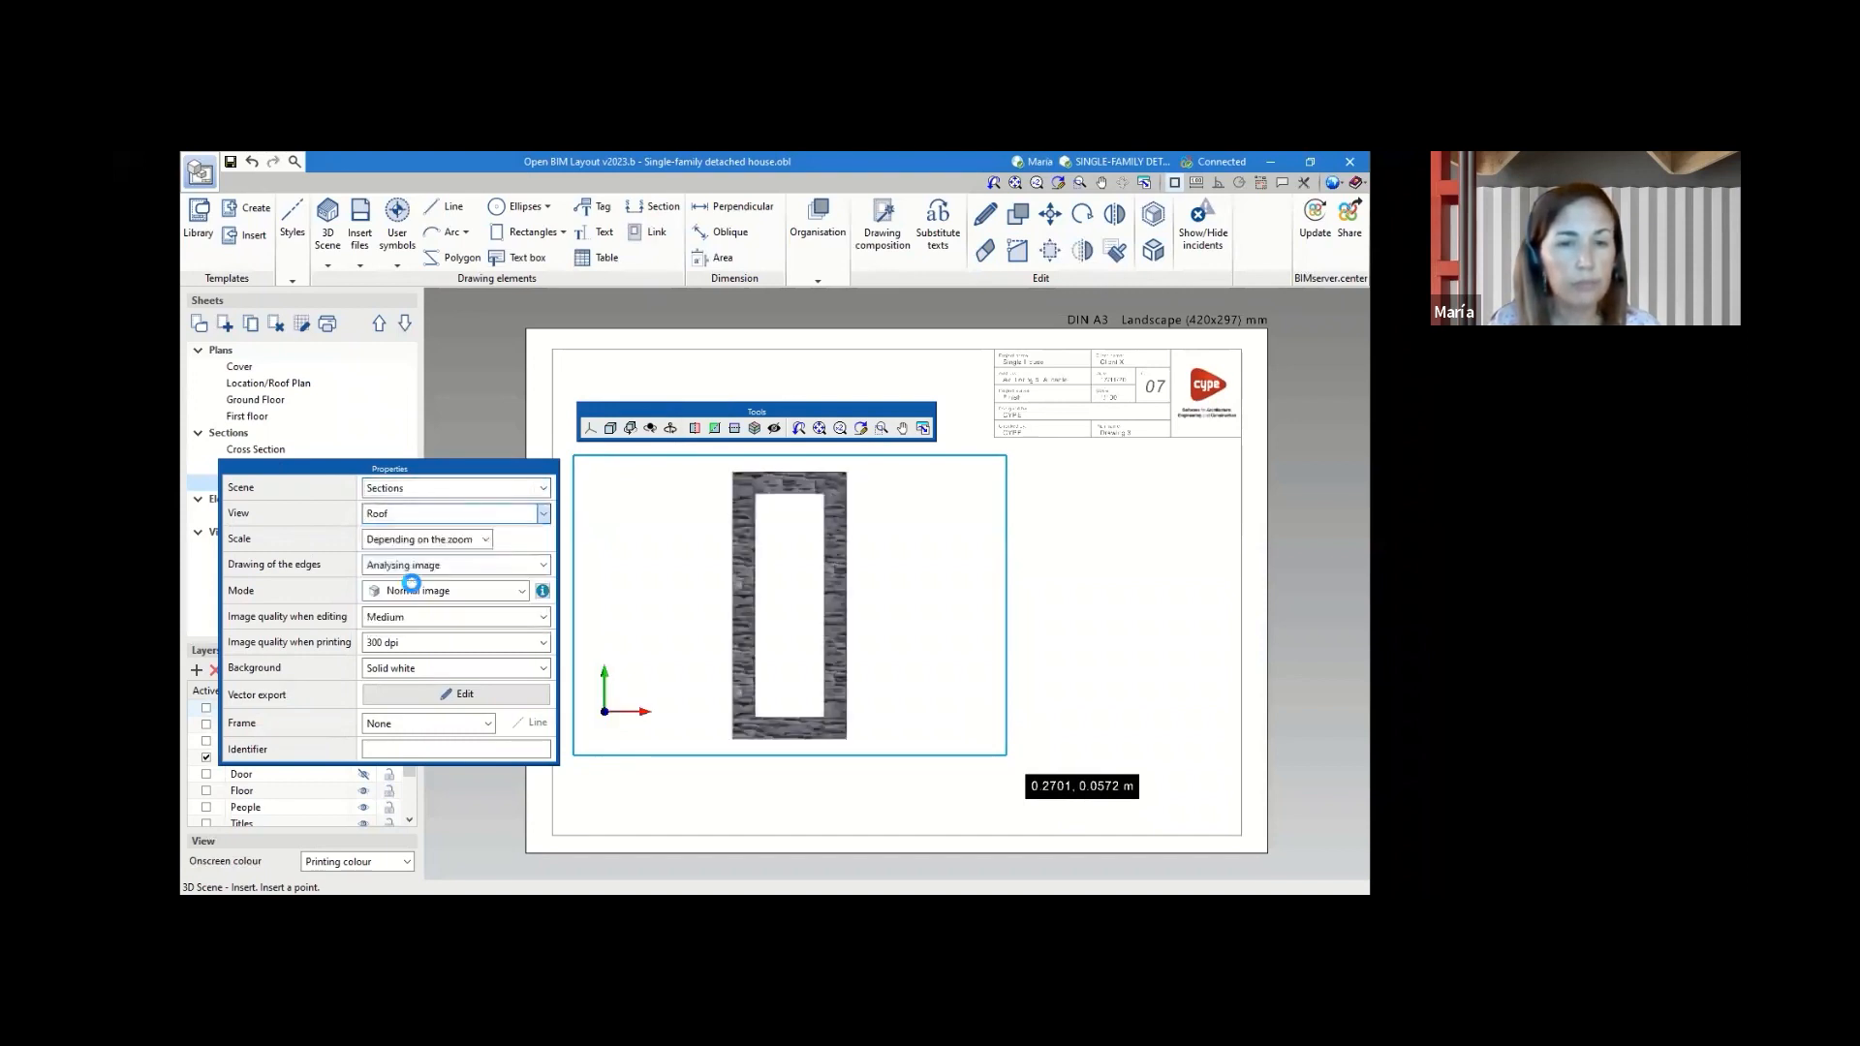
pyautogui.click(543, 514)
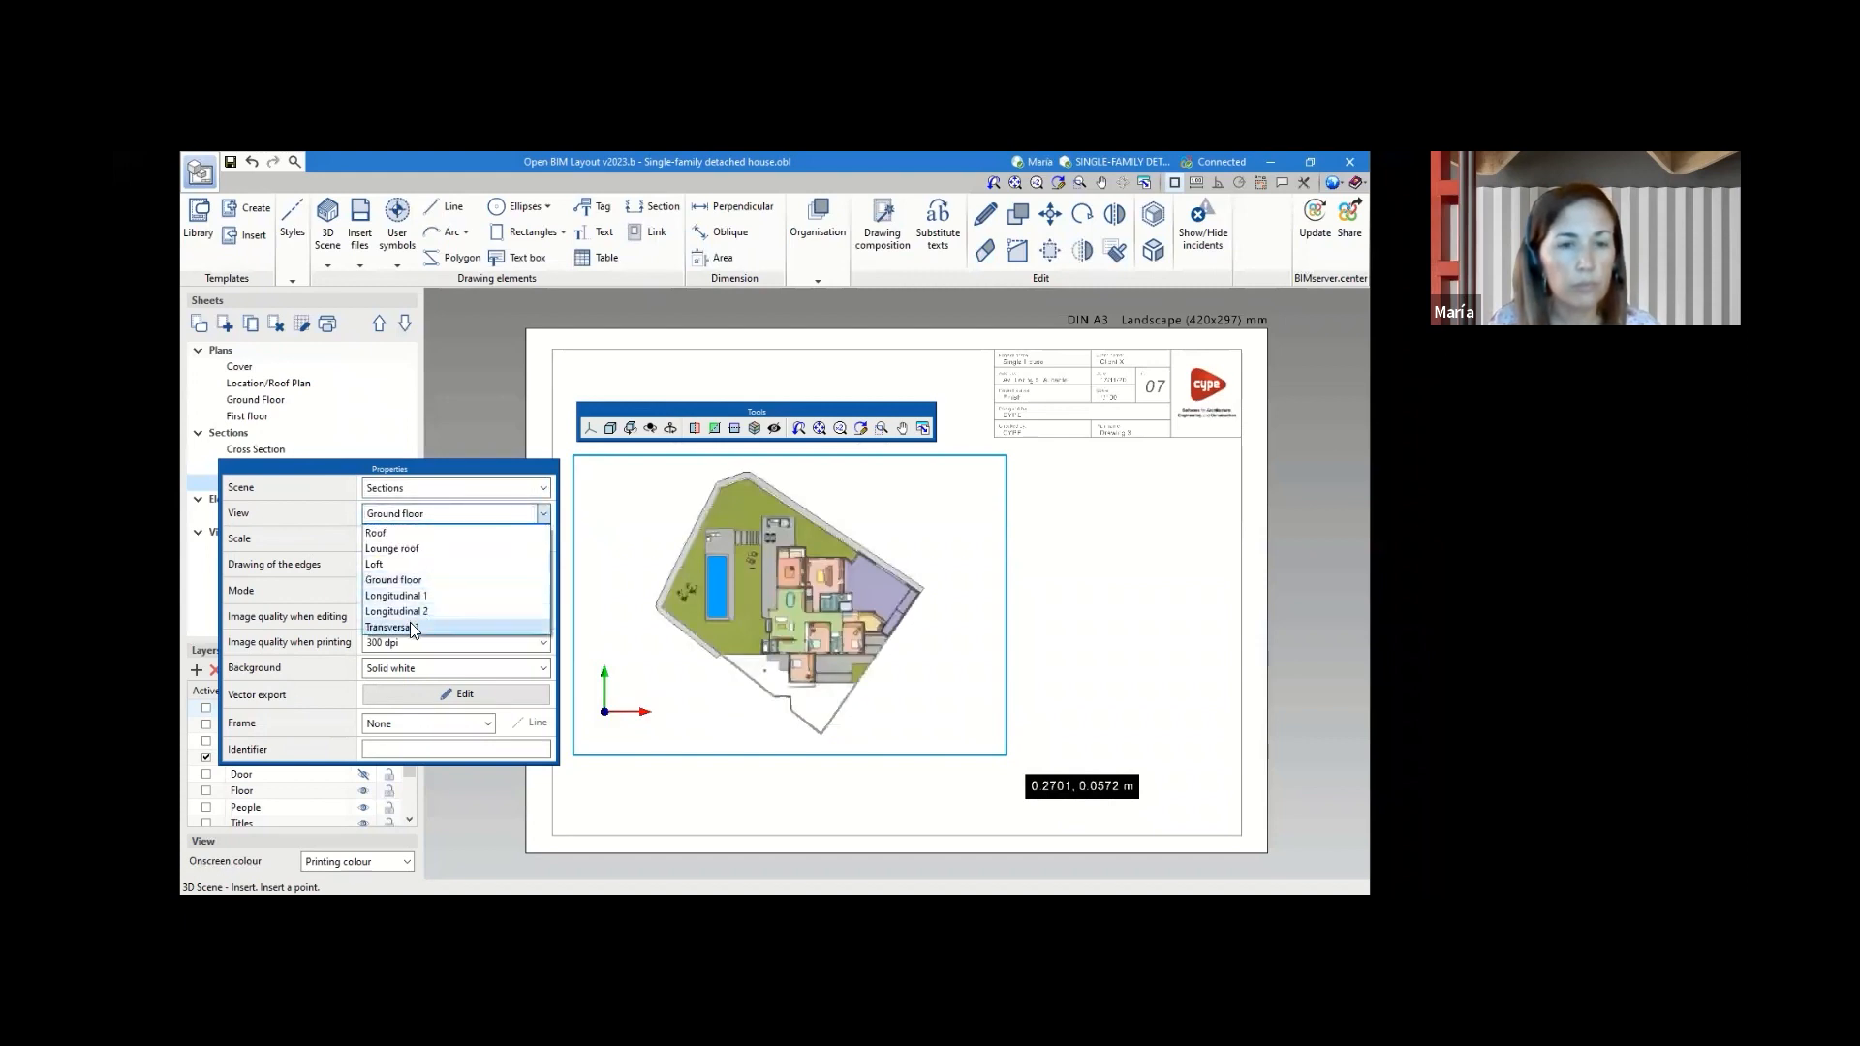
pyautogui.click(410, 624)
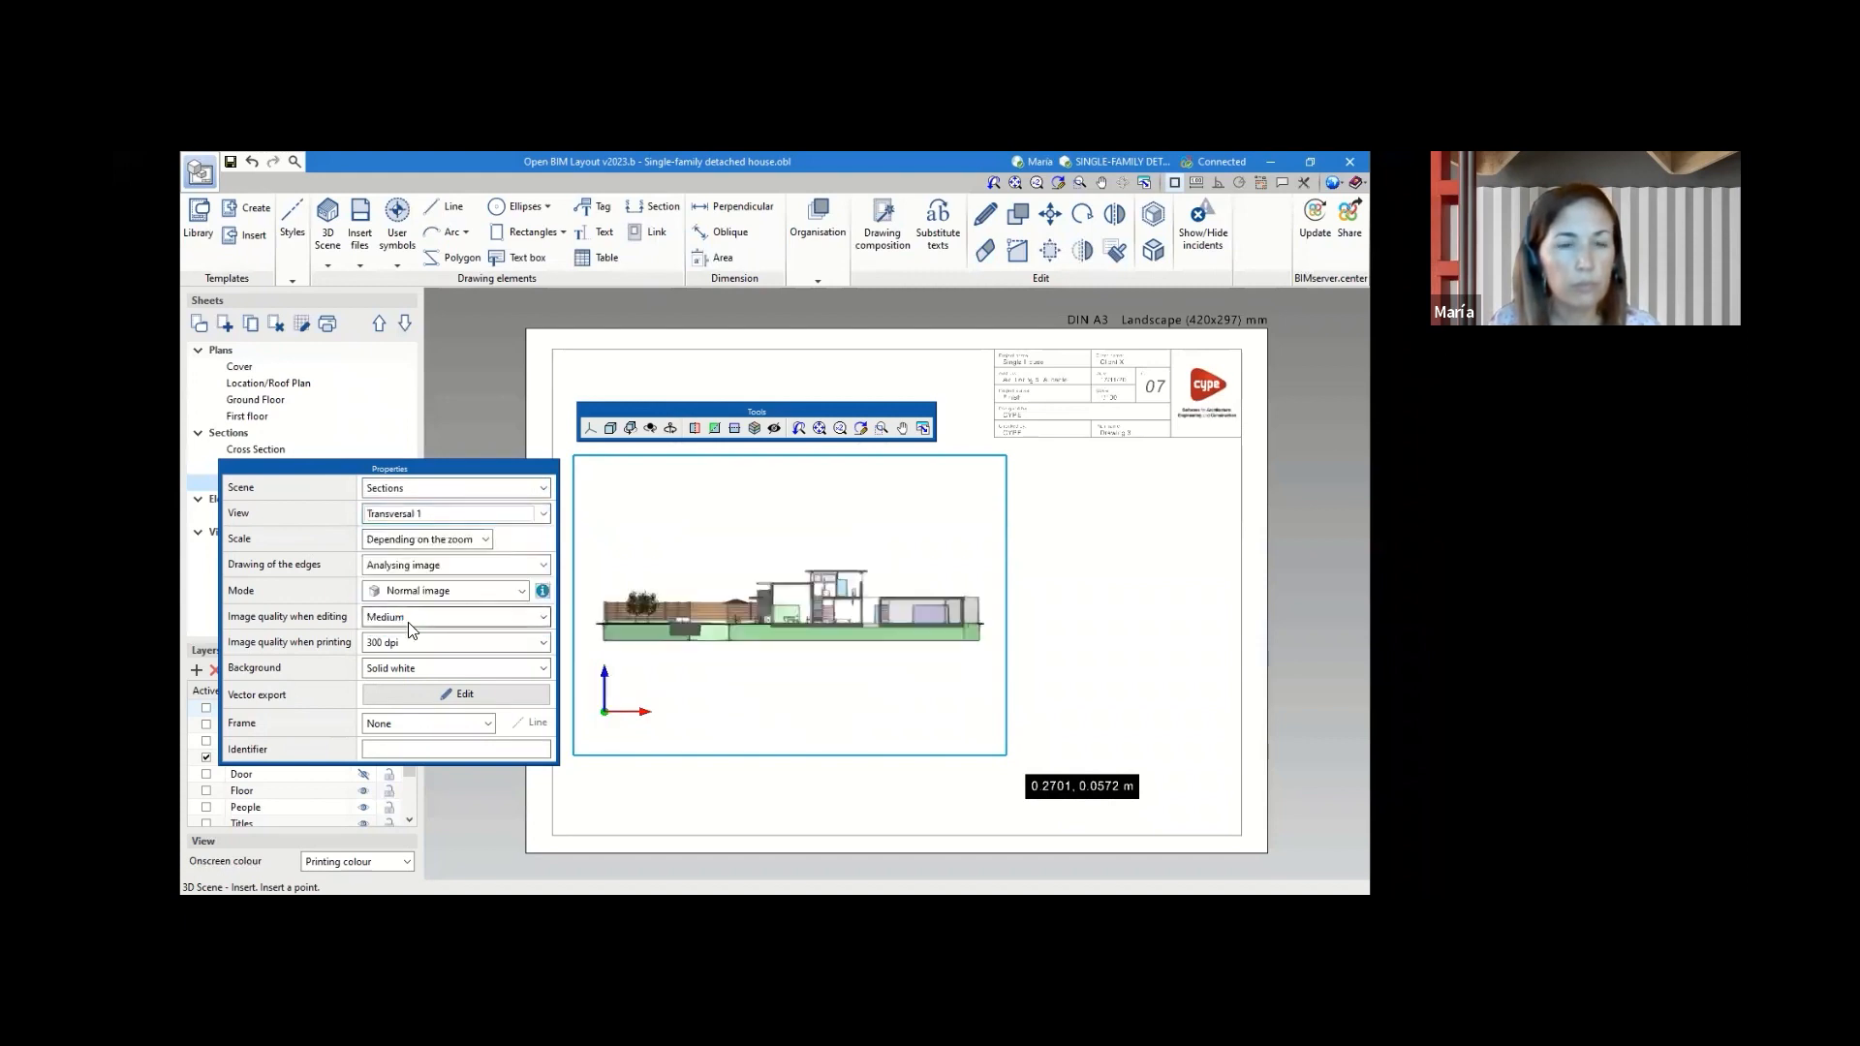
# - Try a predefined 1:100 scale for the section view and set the scale back to Depending on the zoom
pyautogui.click(485, 544)
pyautogui.click(409, 568)
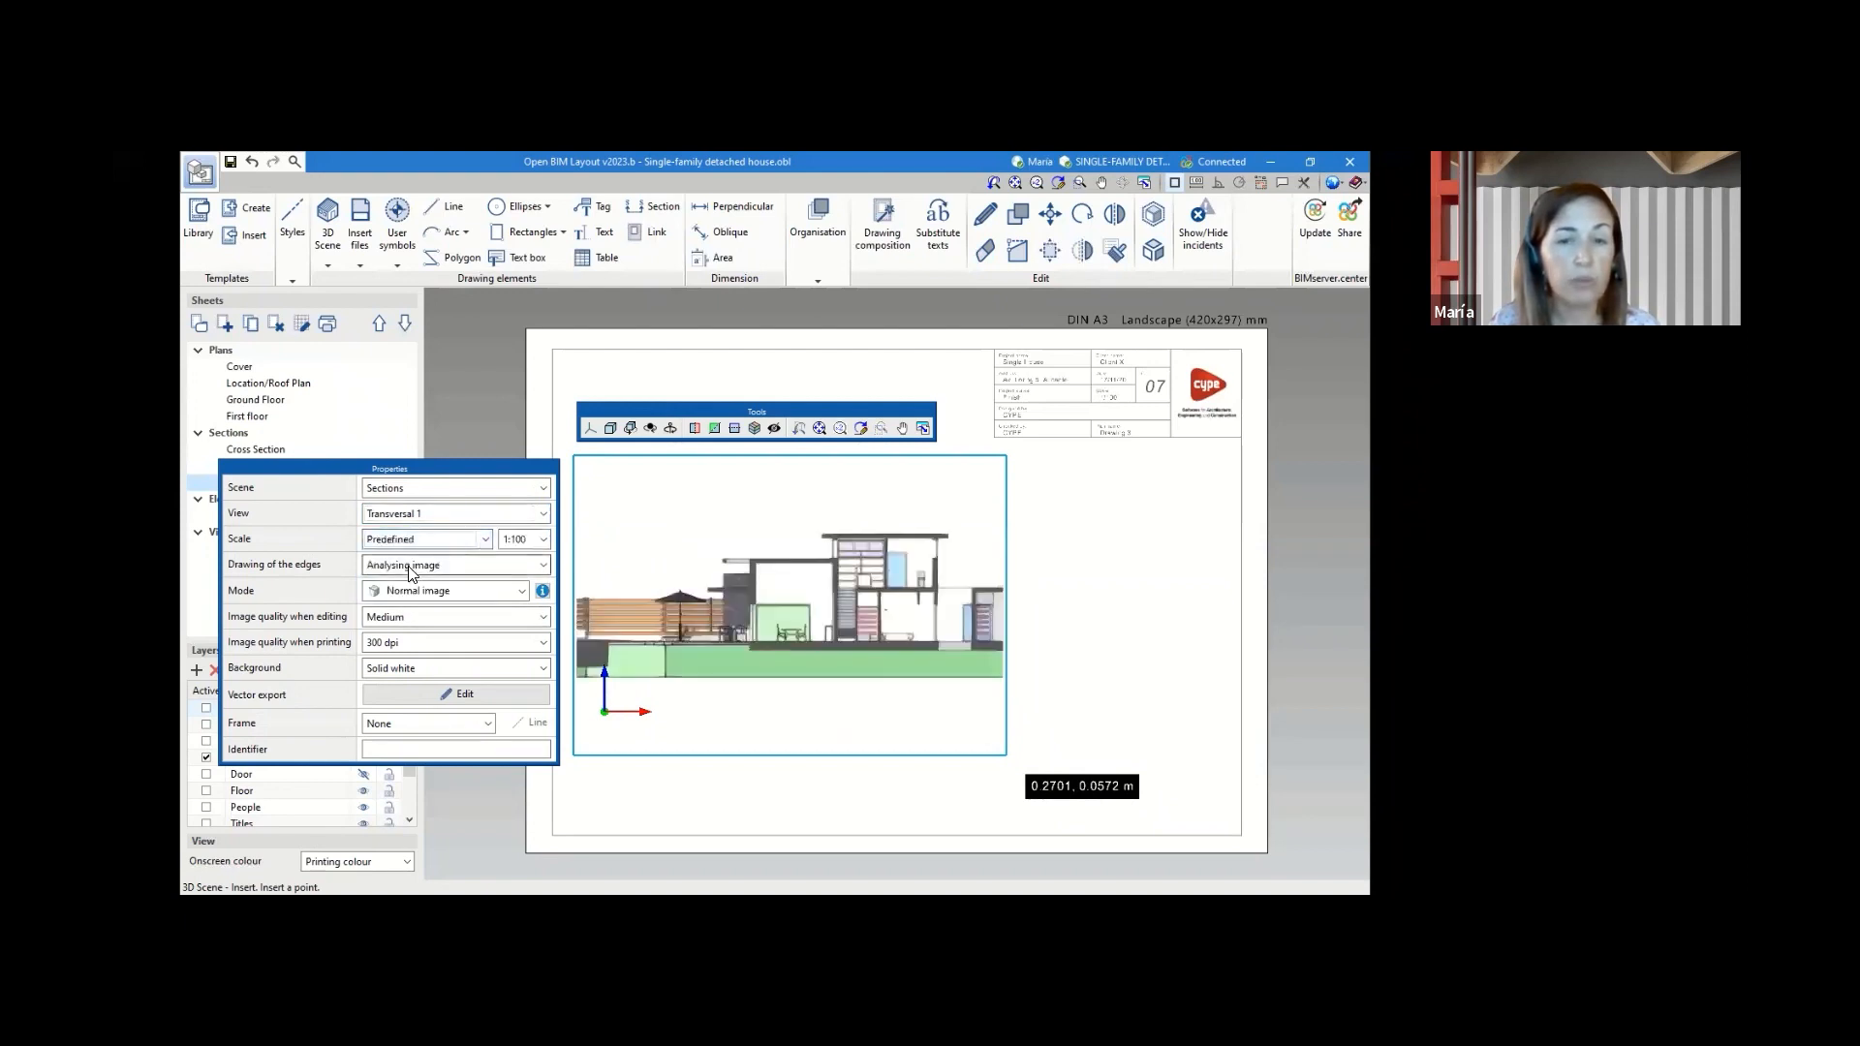
pyautogui.click(458, 543)
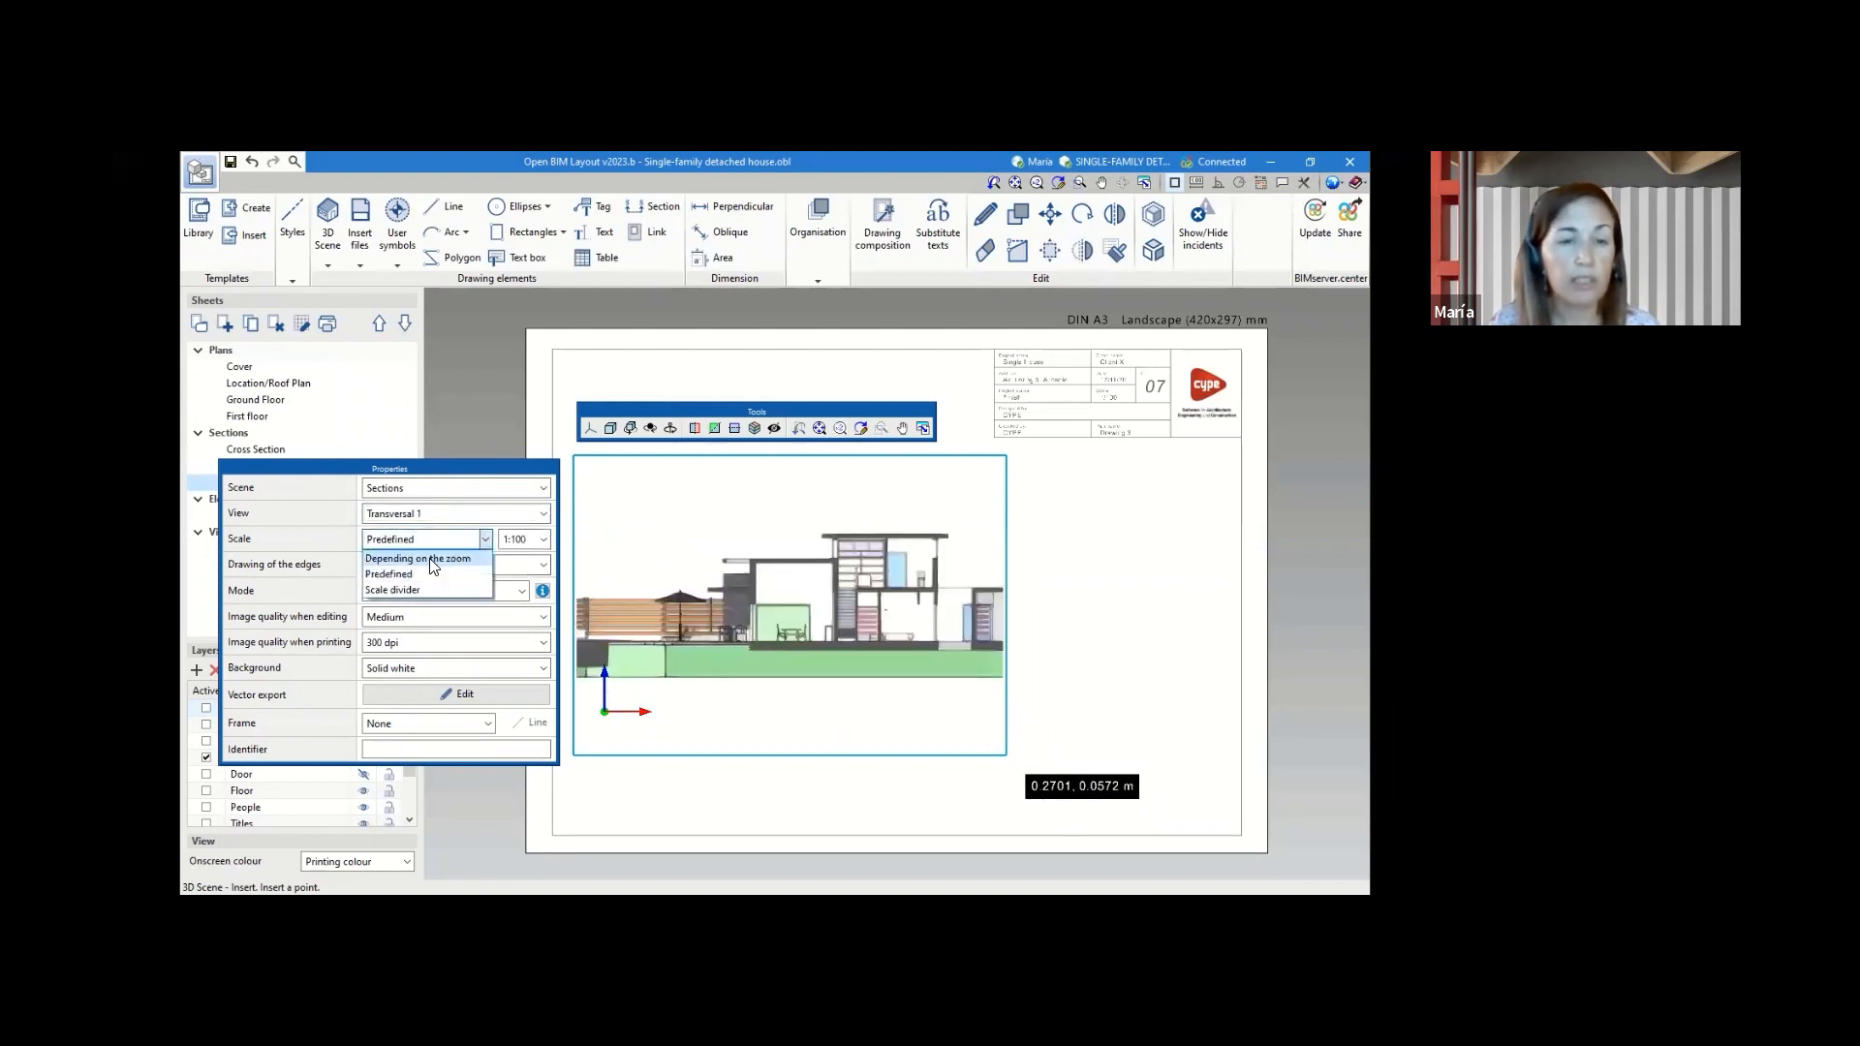
pyautogui.click(431, 560)
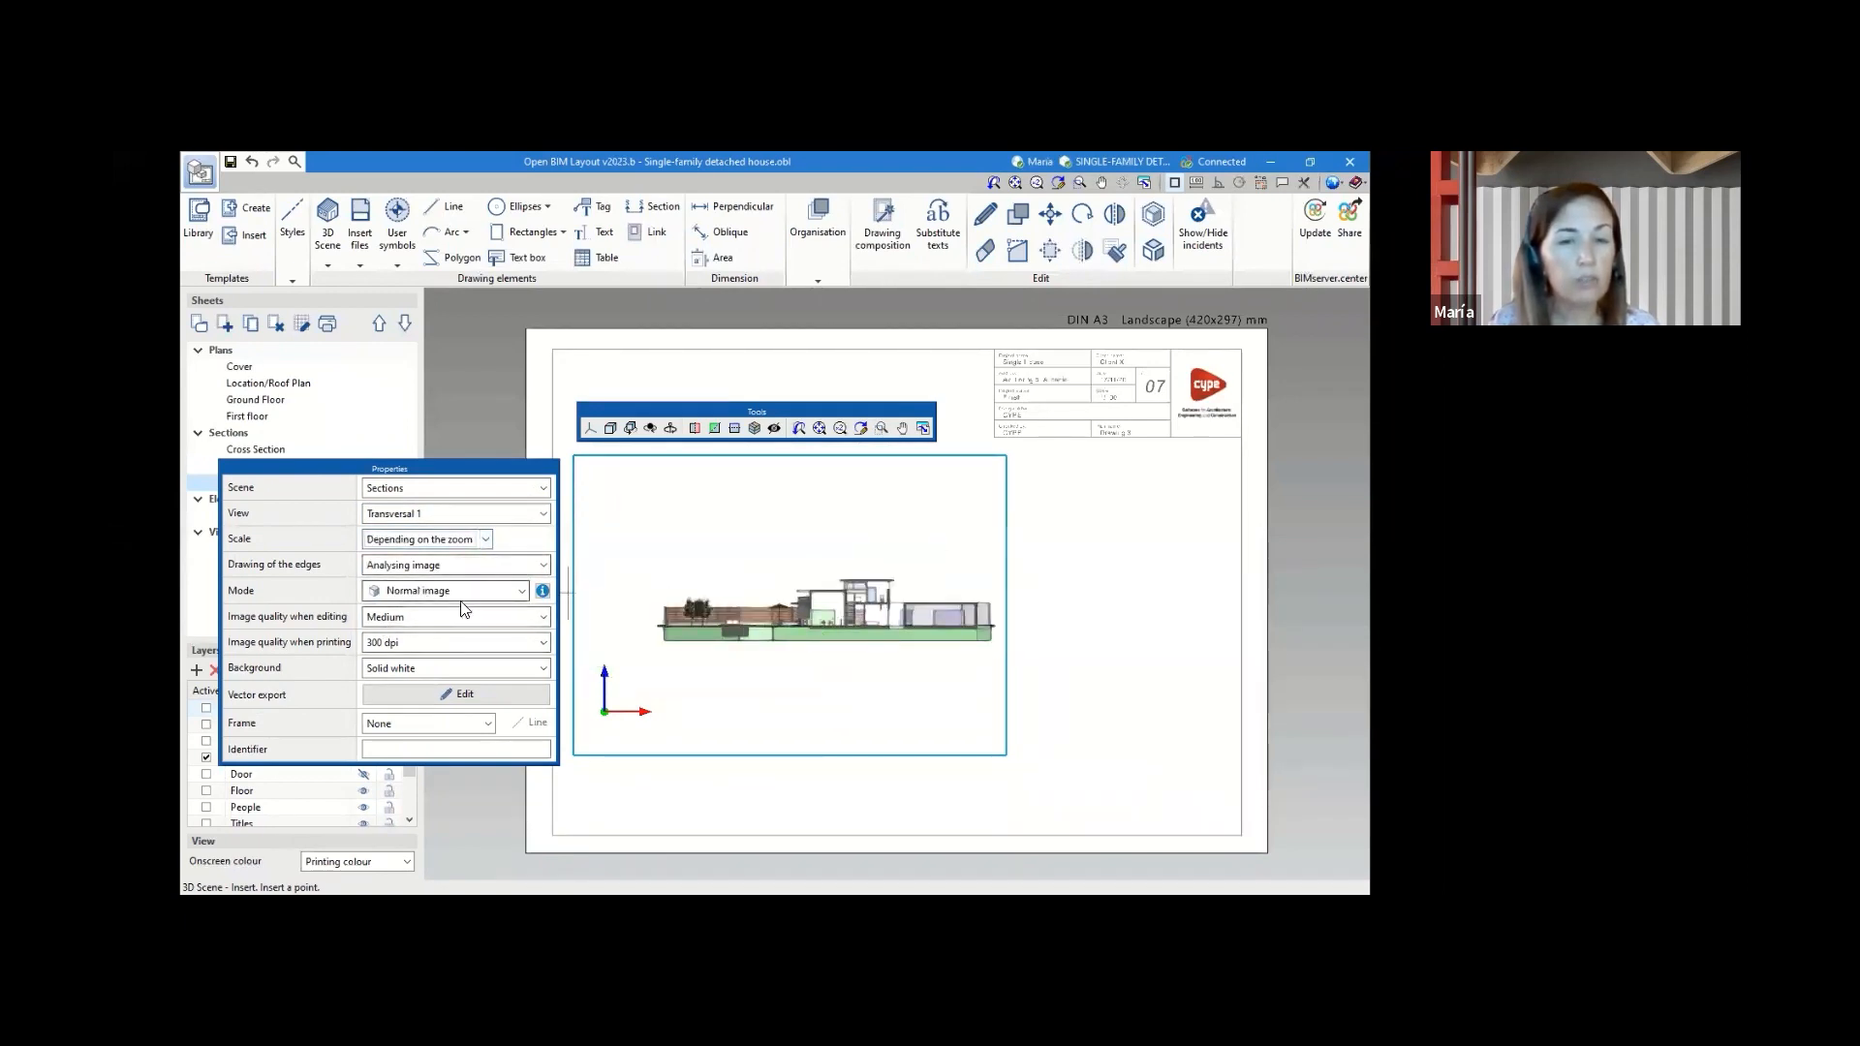
# - Set the section view's mode to Monochrome image and close the frame's properties
pyautogui.click(521, 591)
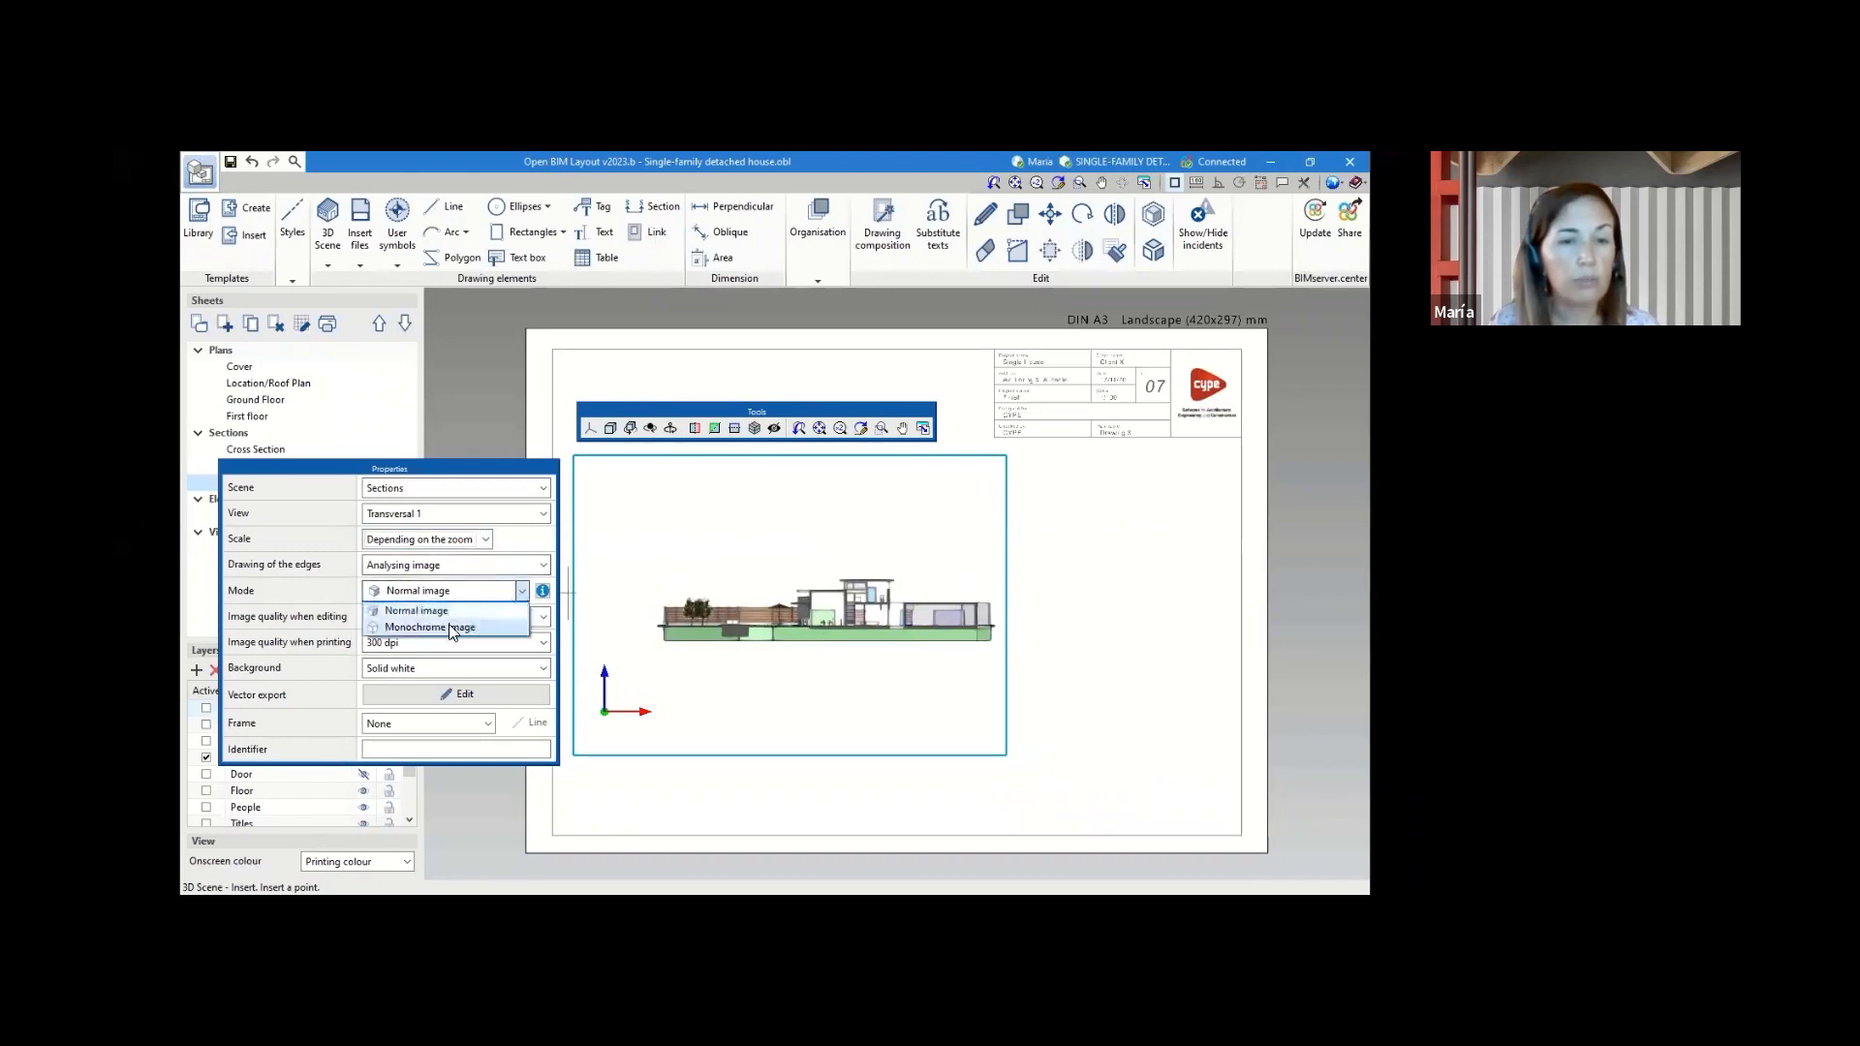
pyautogui.click(448, 628)
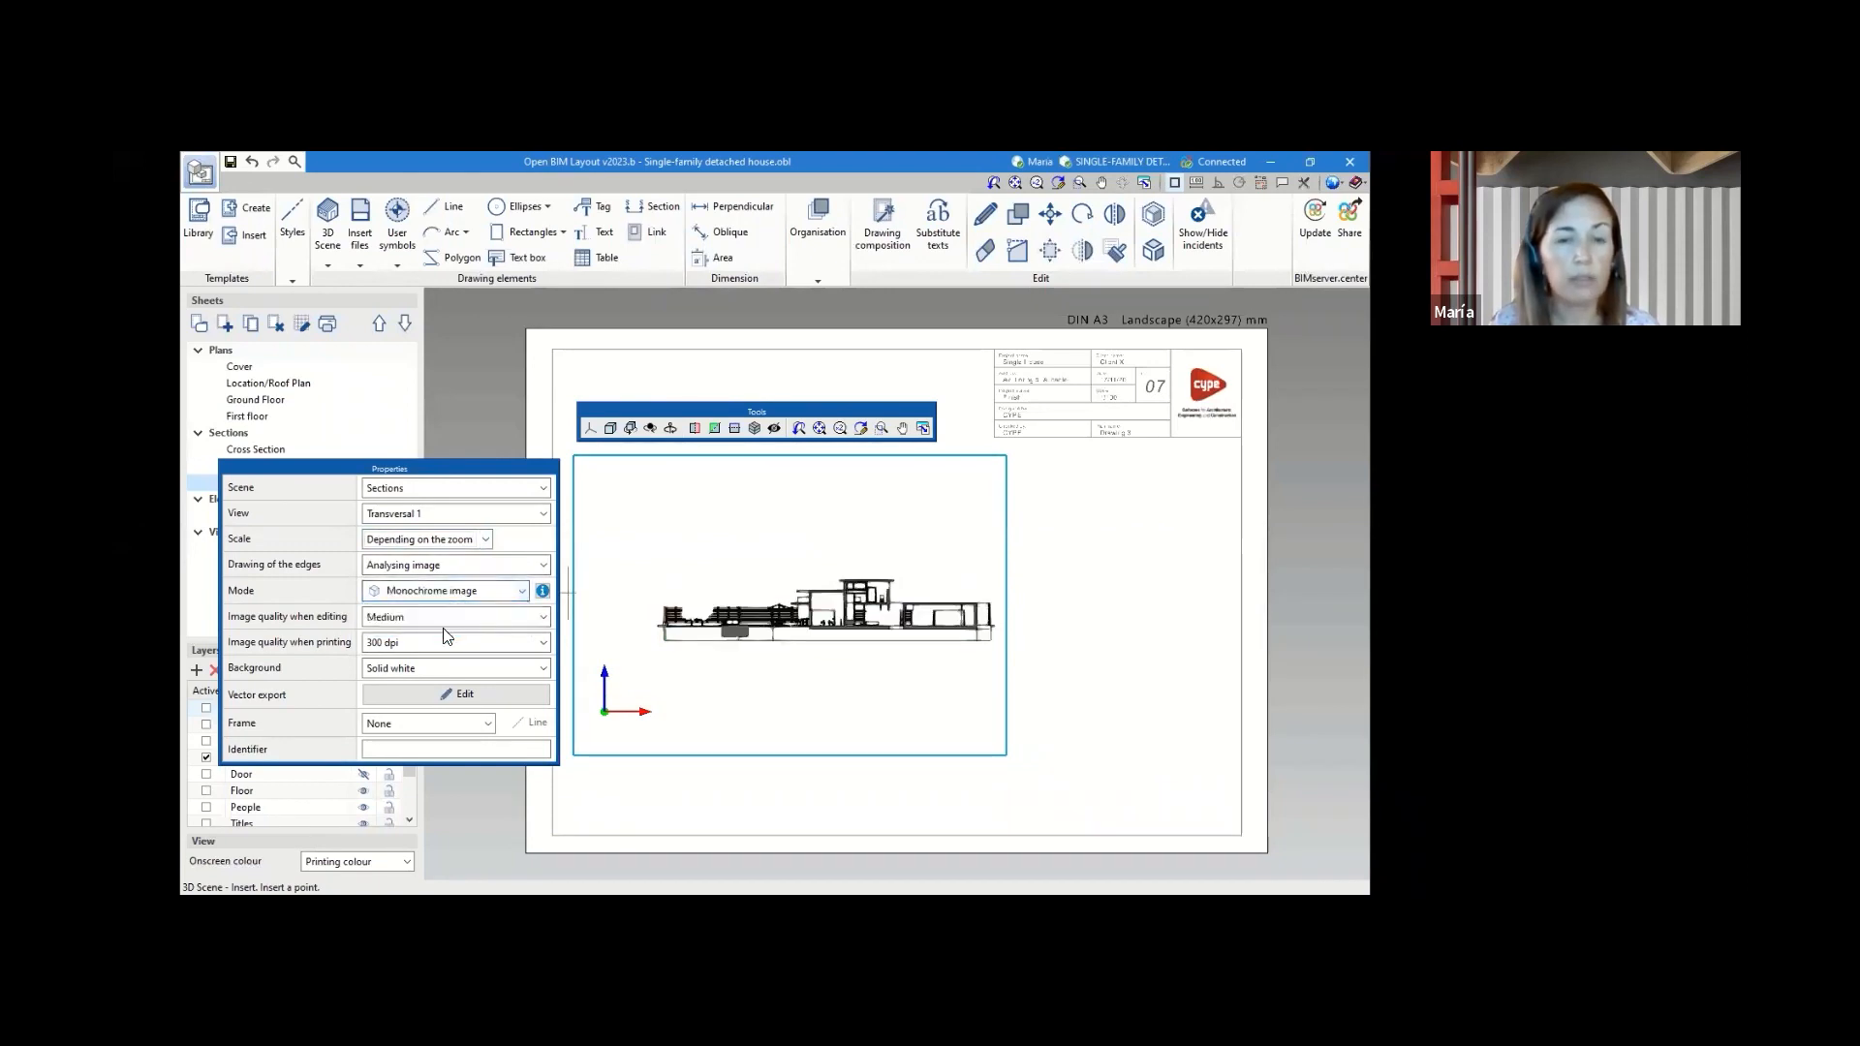
pyautogui.click(721, 785)
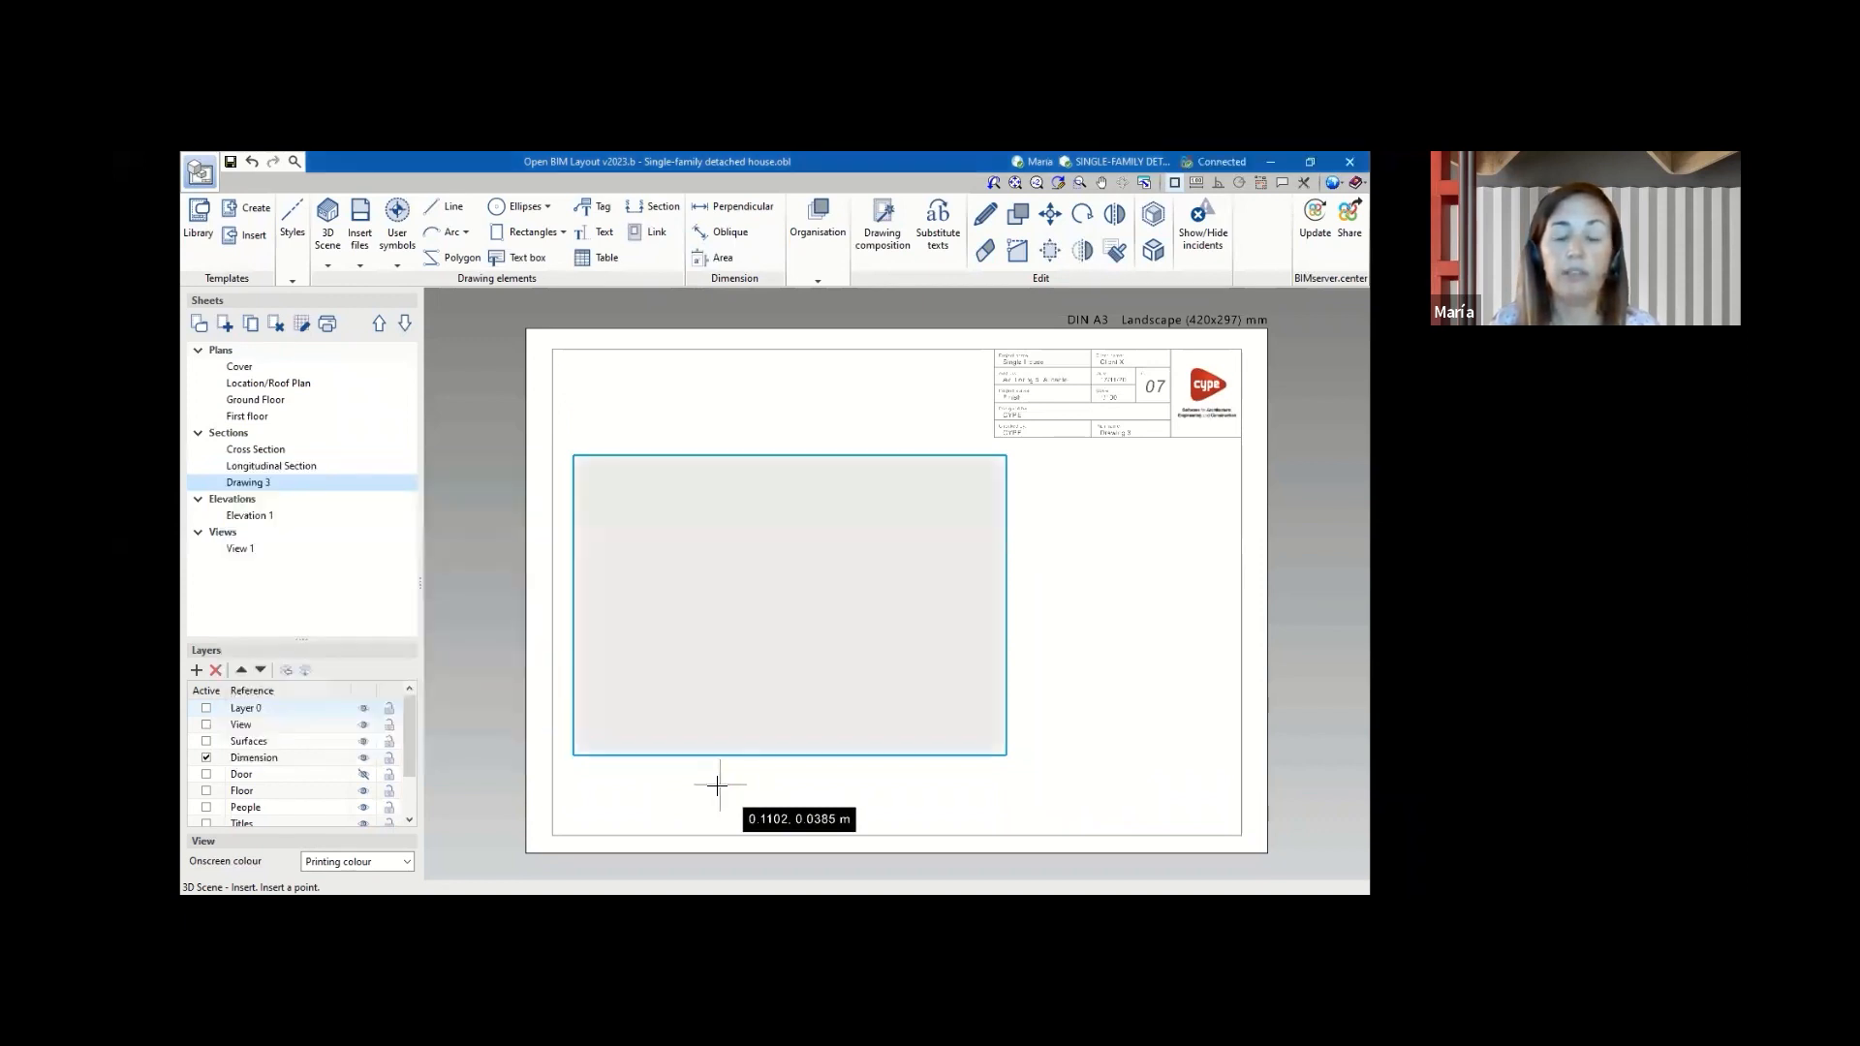
pyautogui.scroll(1, 1007, 572)
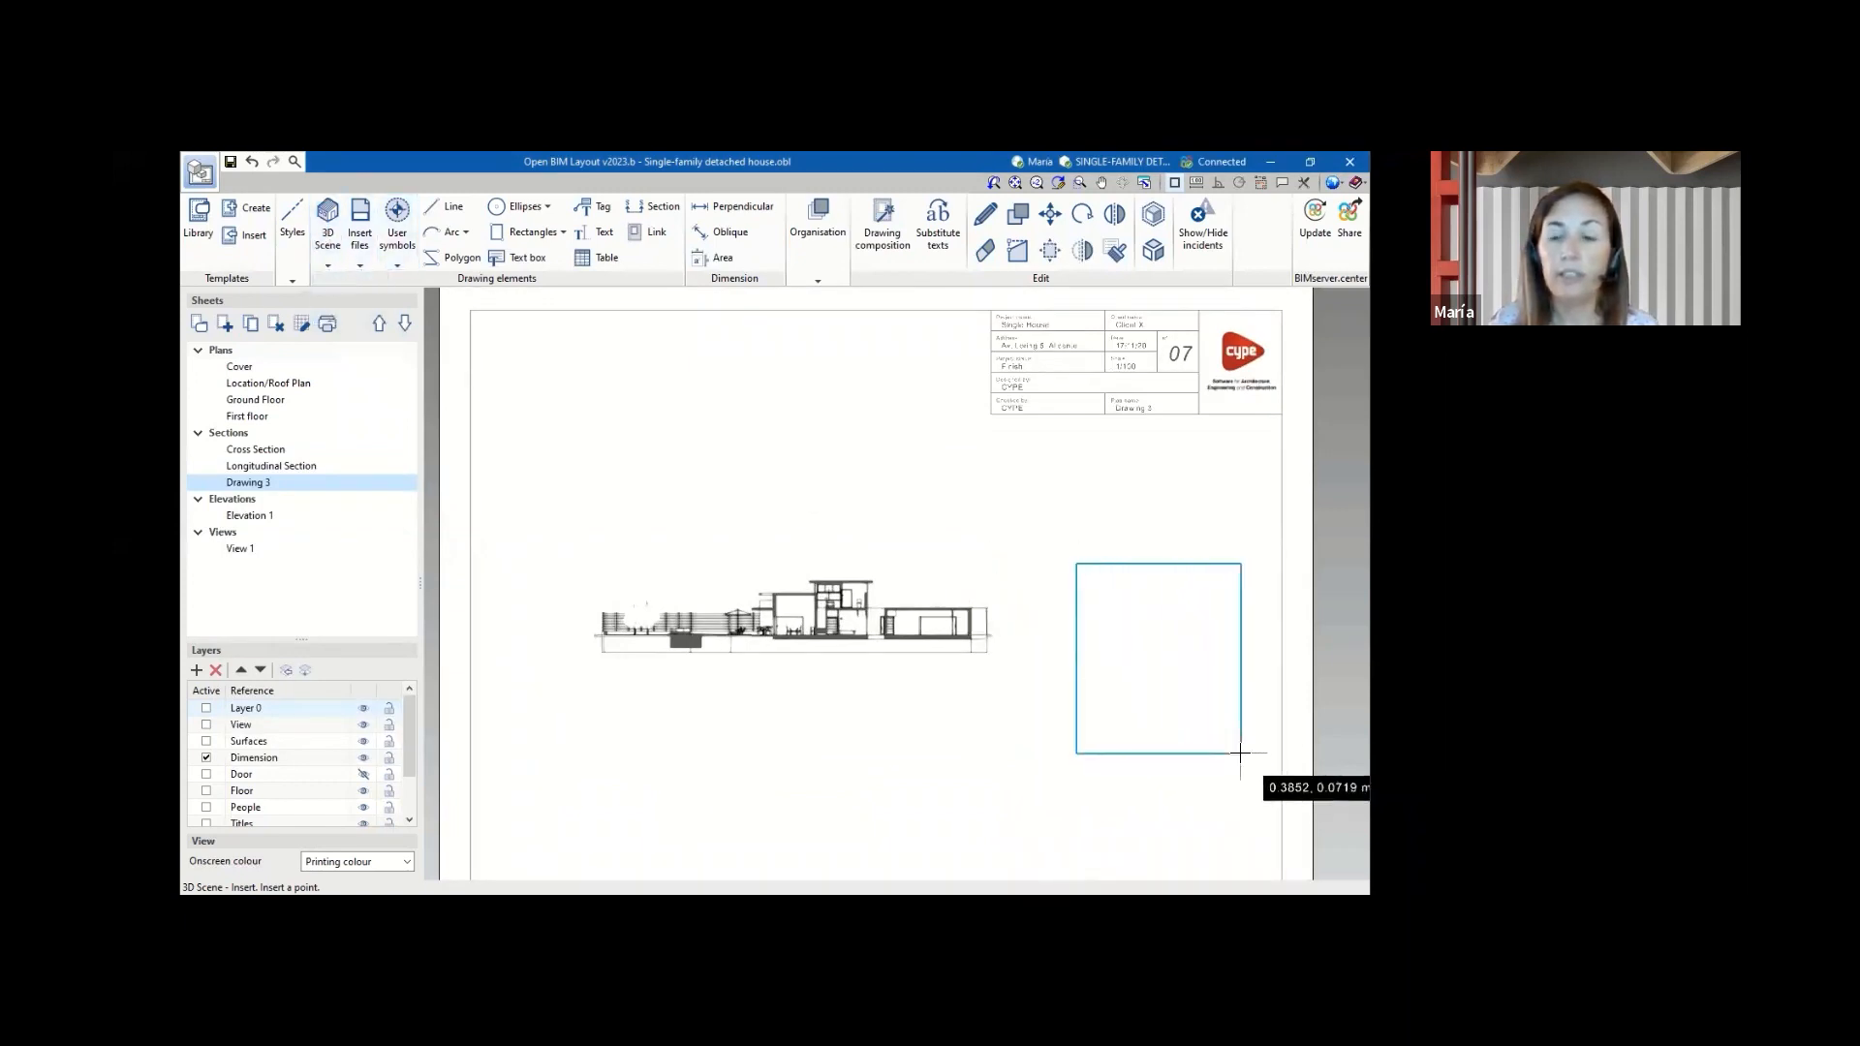
# - Insert a second 3D scene frame beside the section, assign the Example scene with the Ground floor view, and close its properties
pyautogui.click(1240, 754)
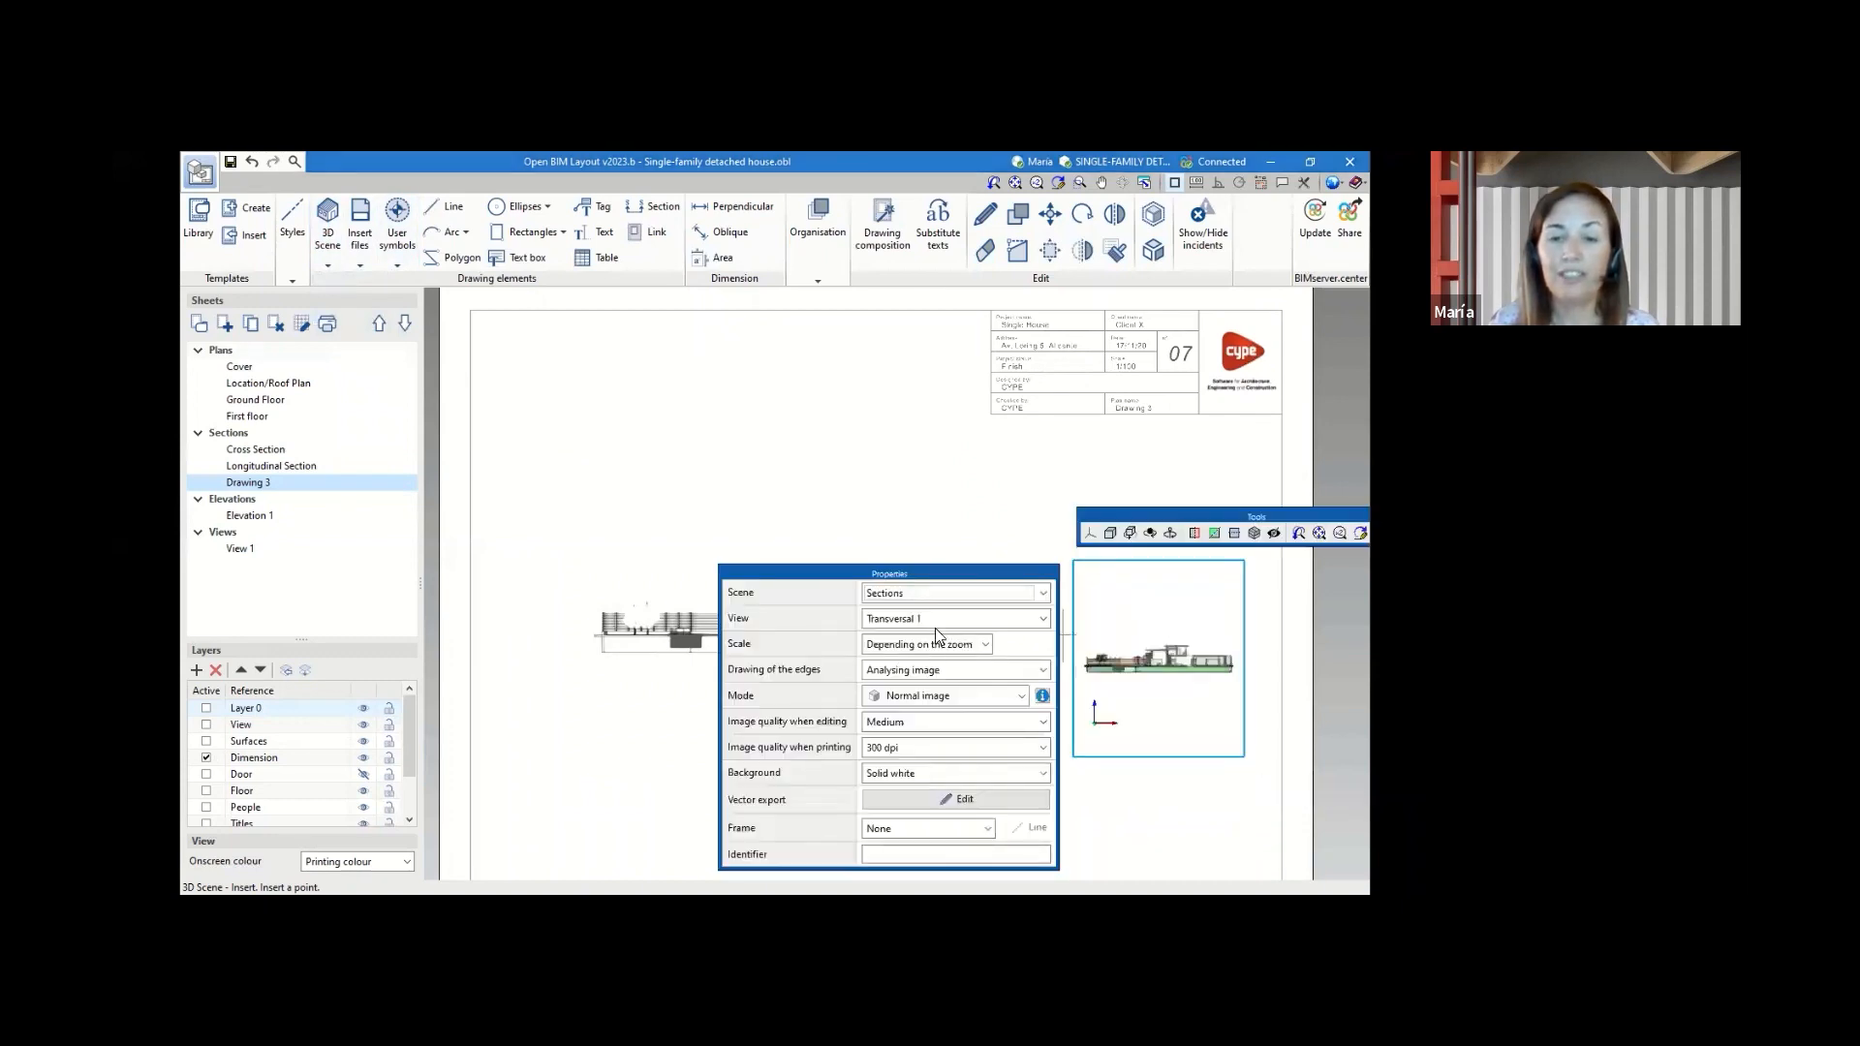
pyautogui.click(925, 593)
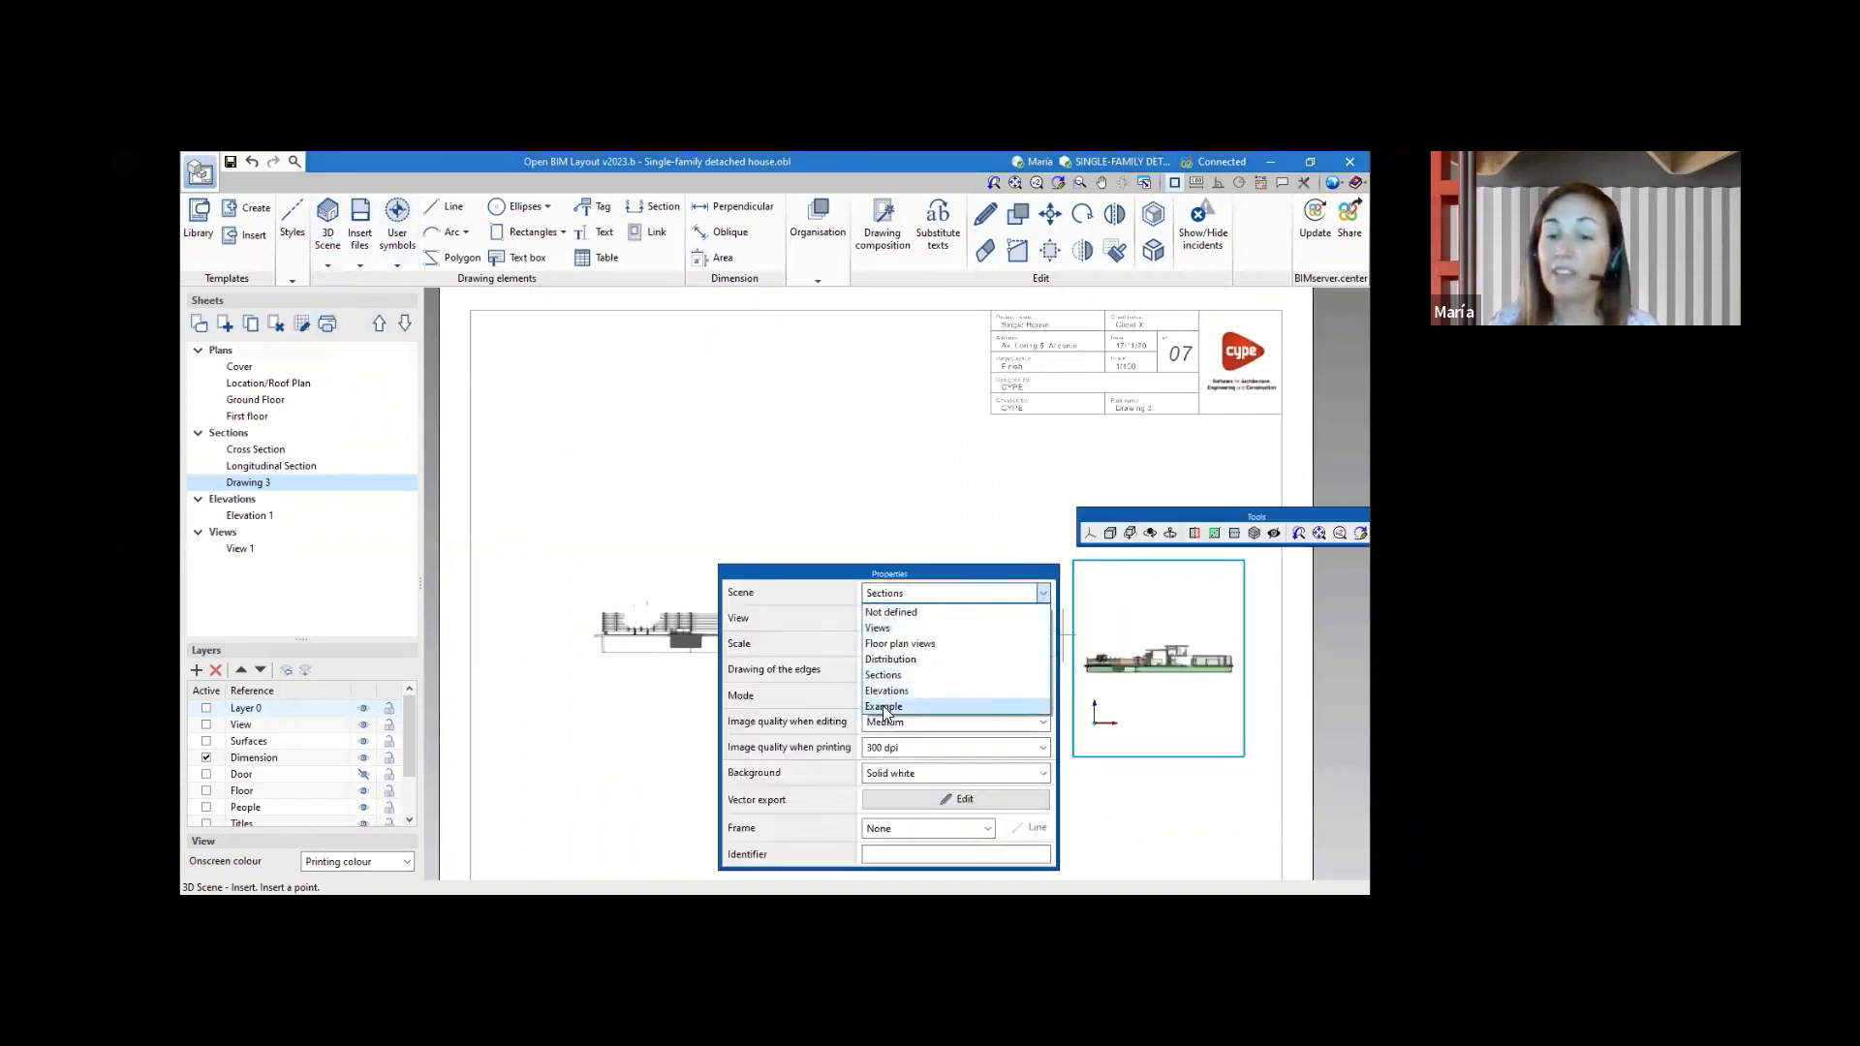
pyautogui.click(884, 708)
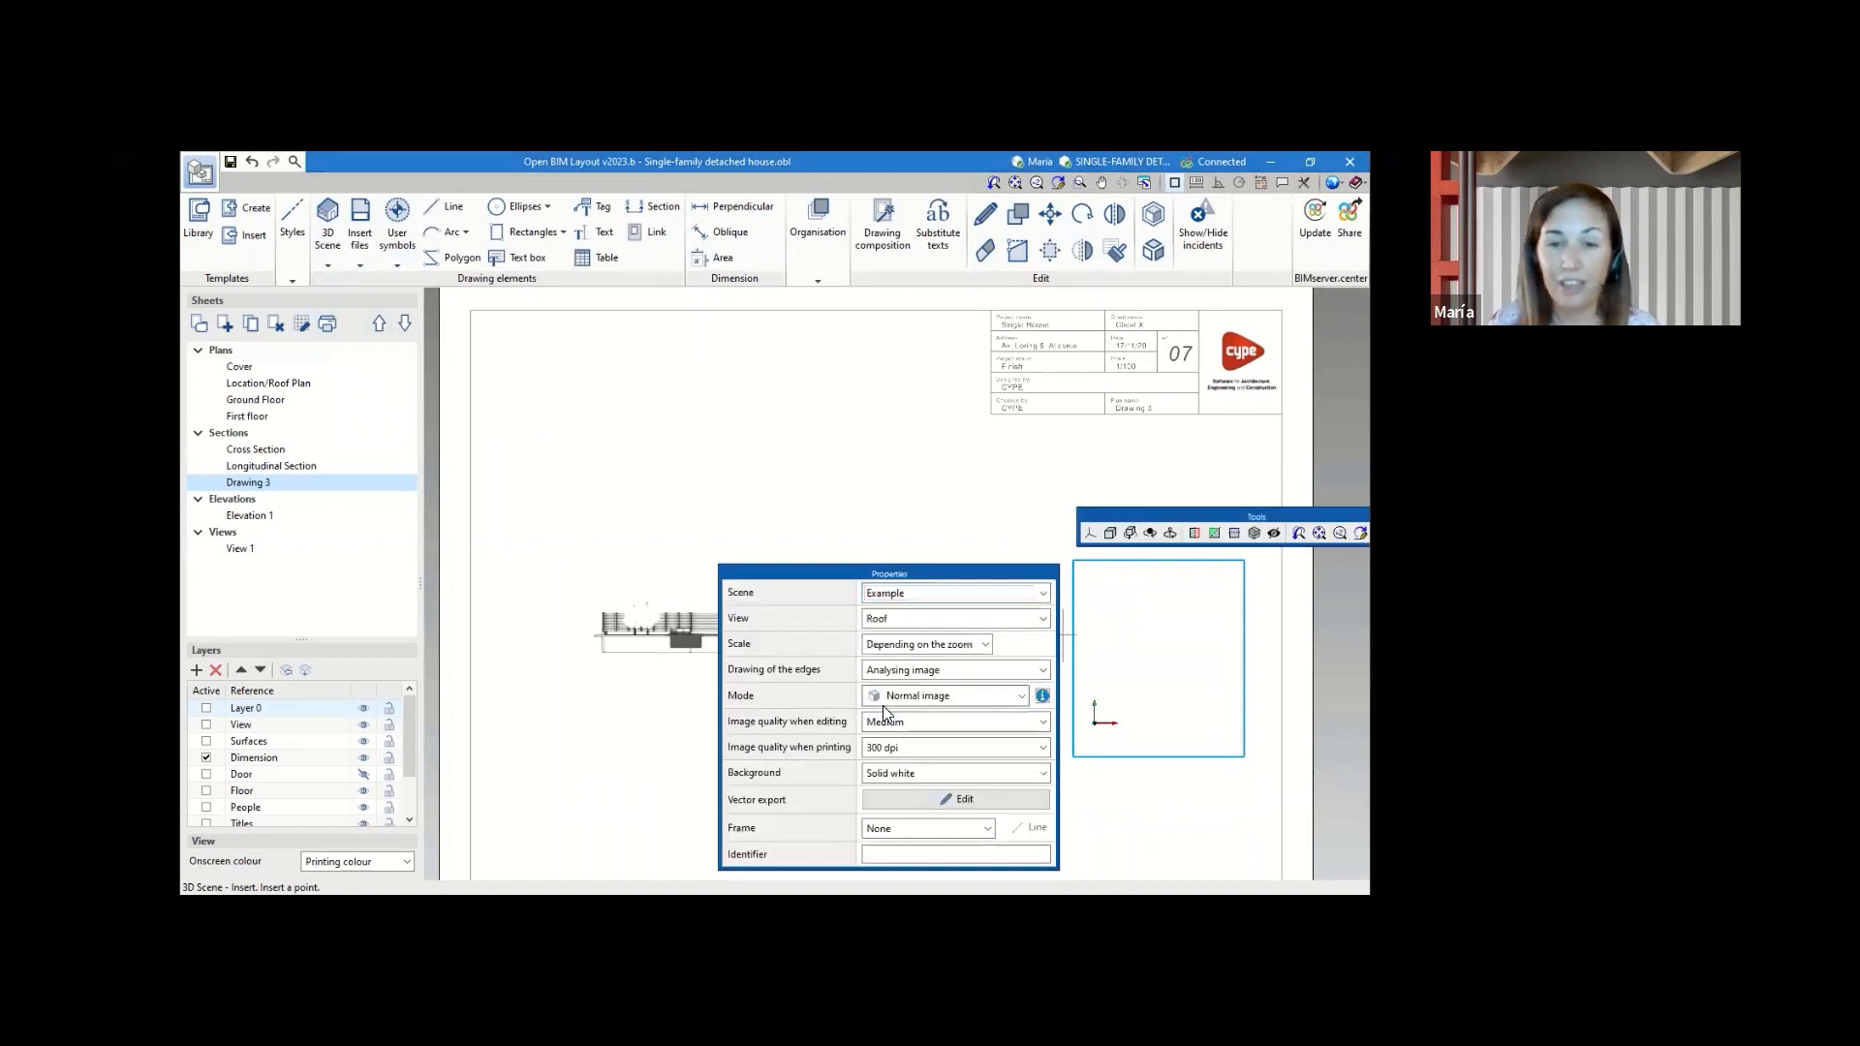
pyautogui.click(897, 620)
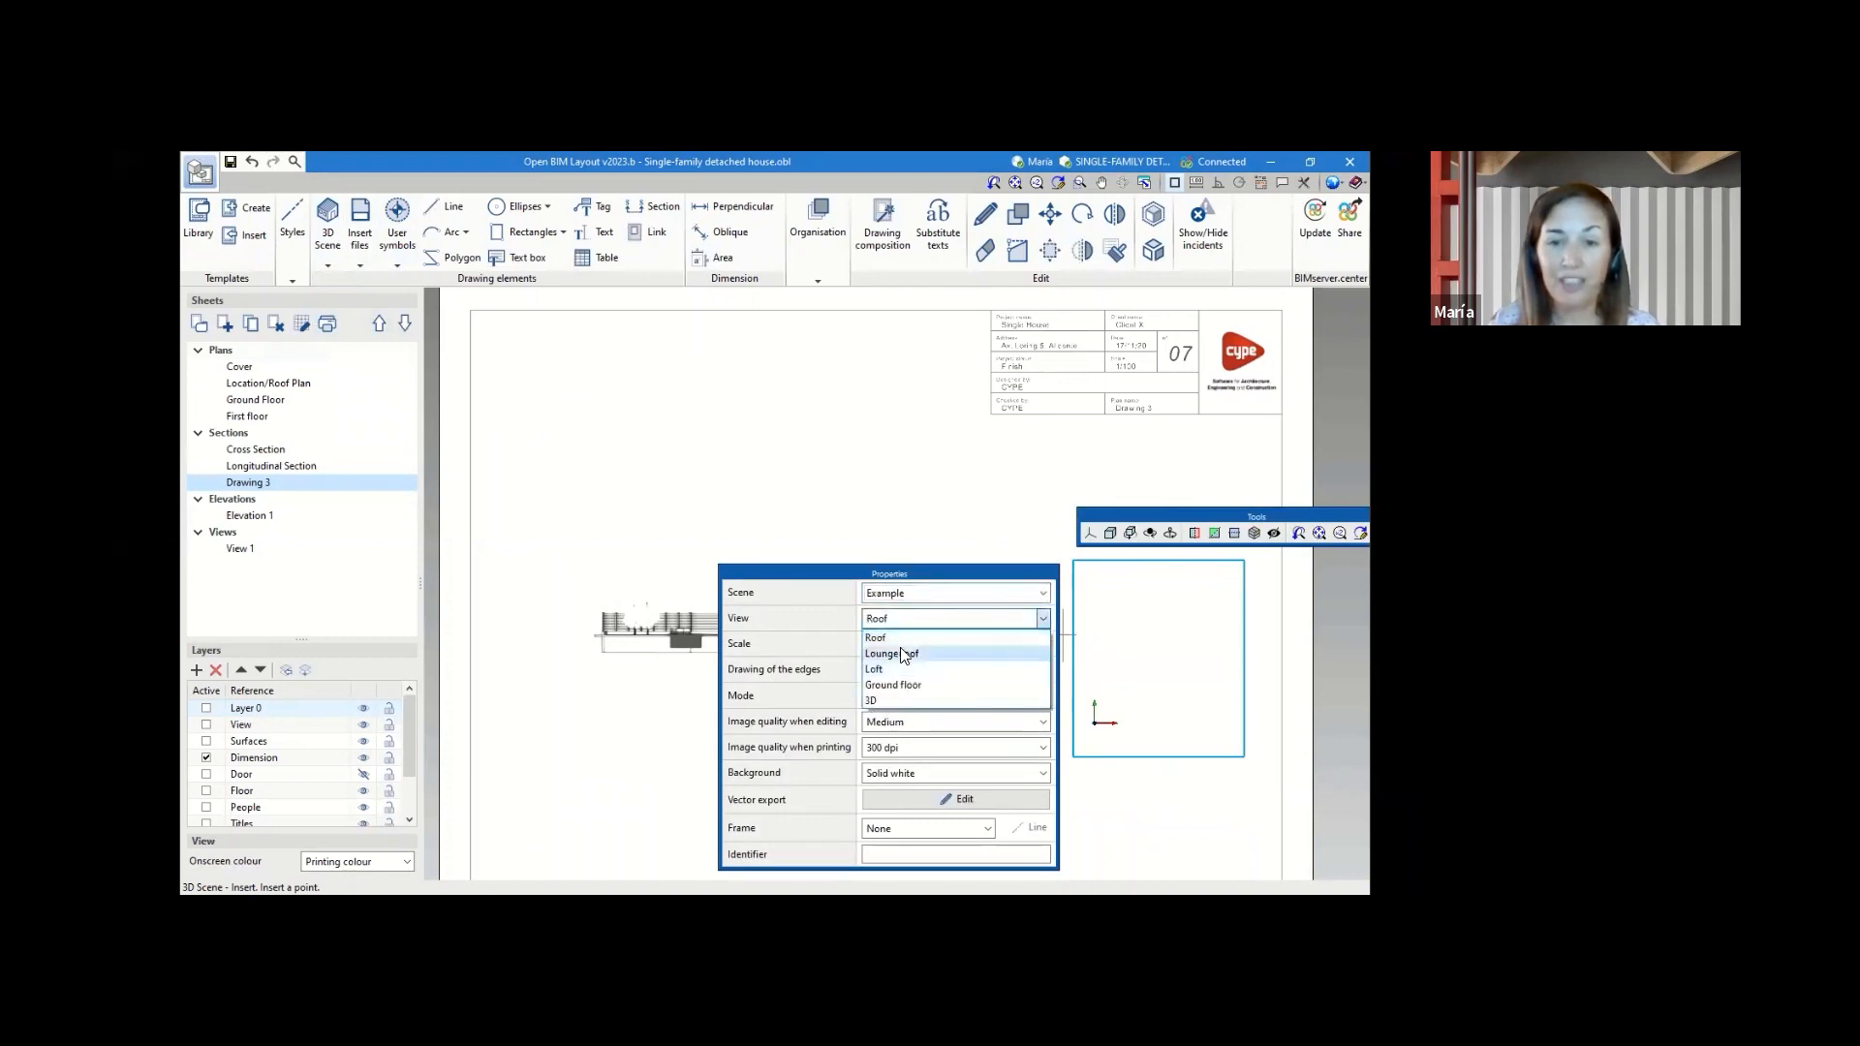
pyautogui.click(892, 684)
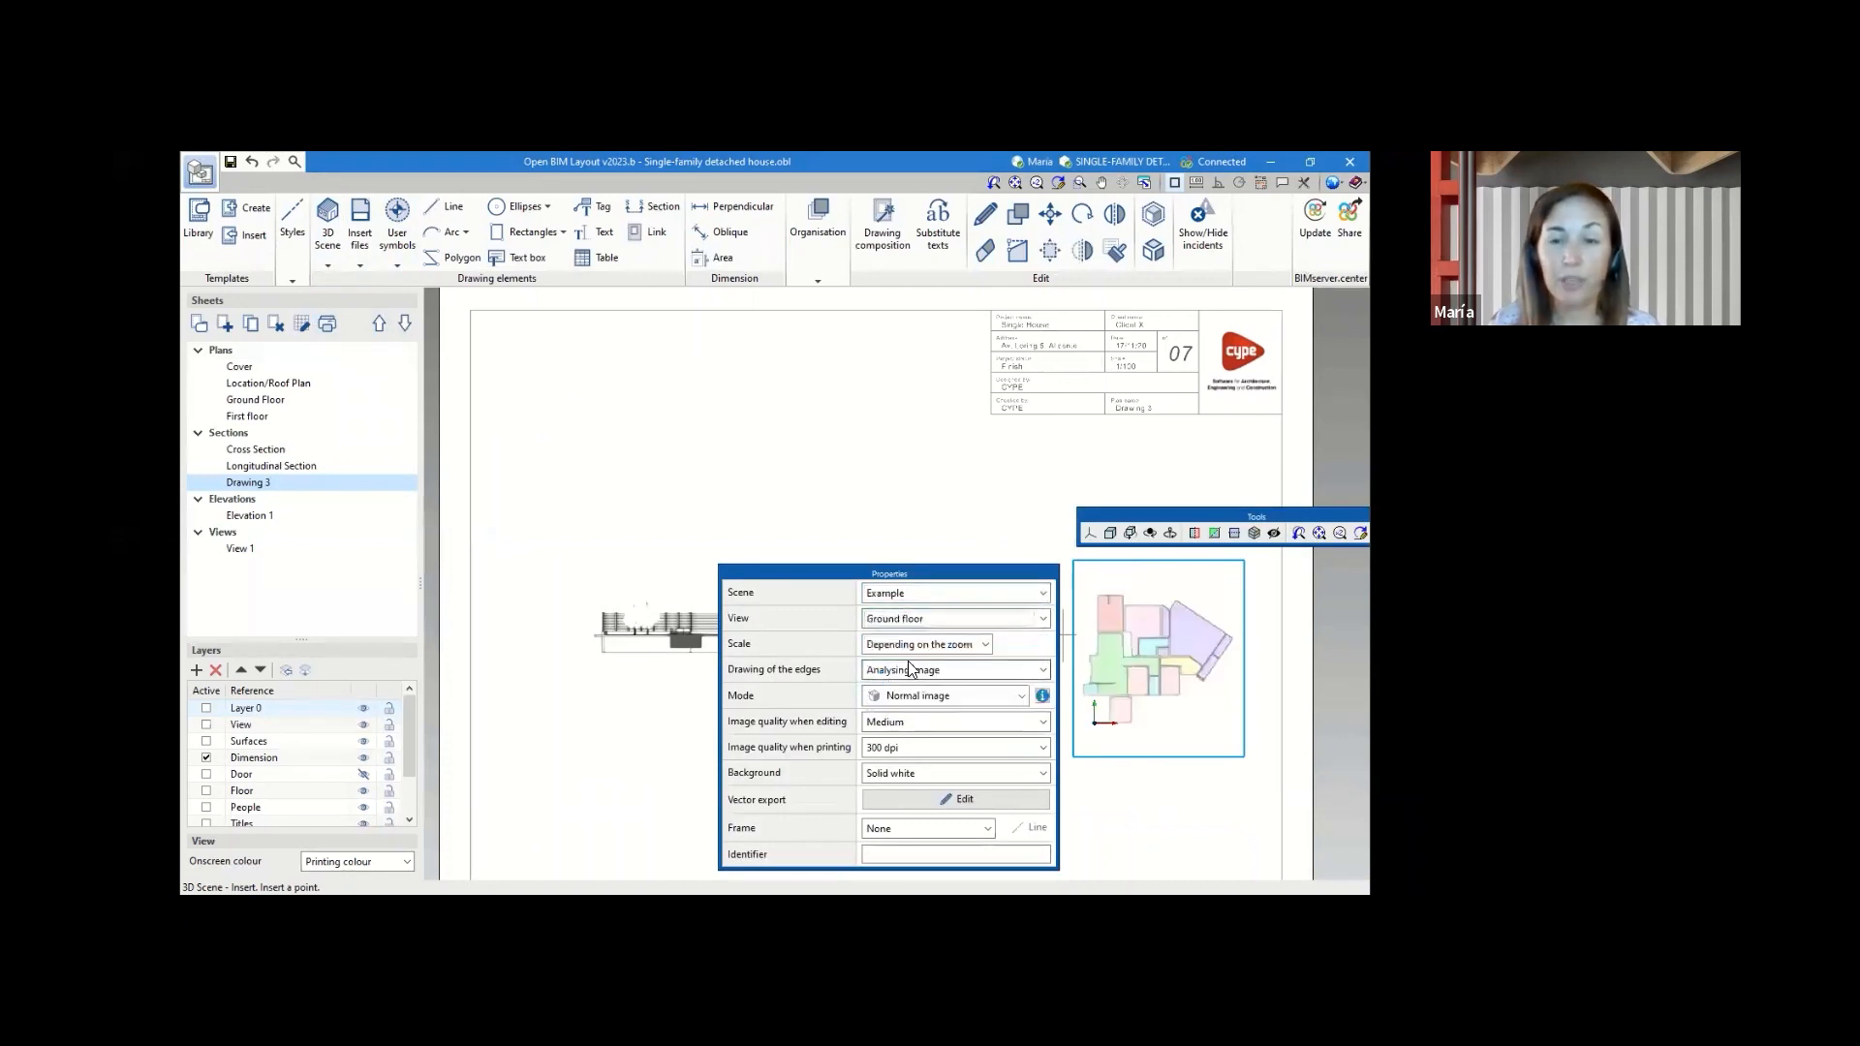
pyautogui.click(1135, 792)
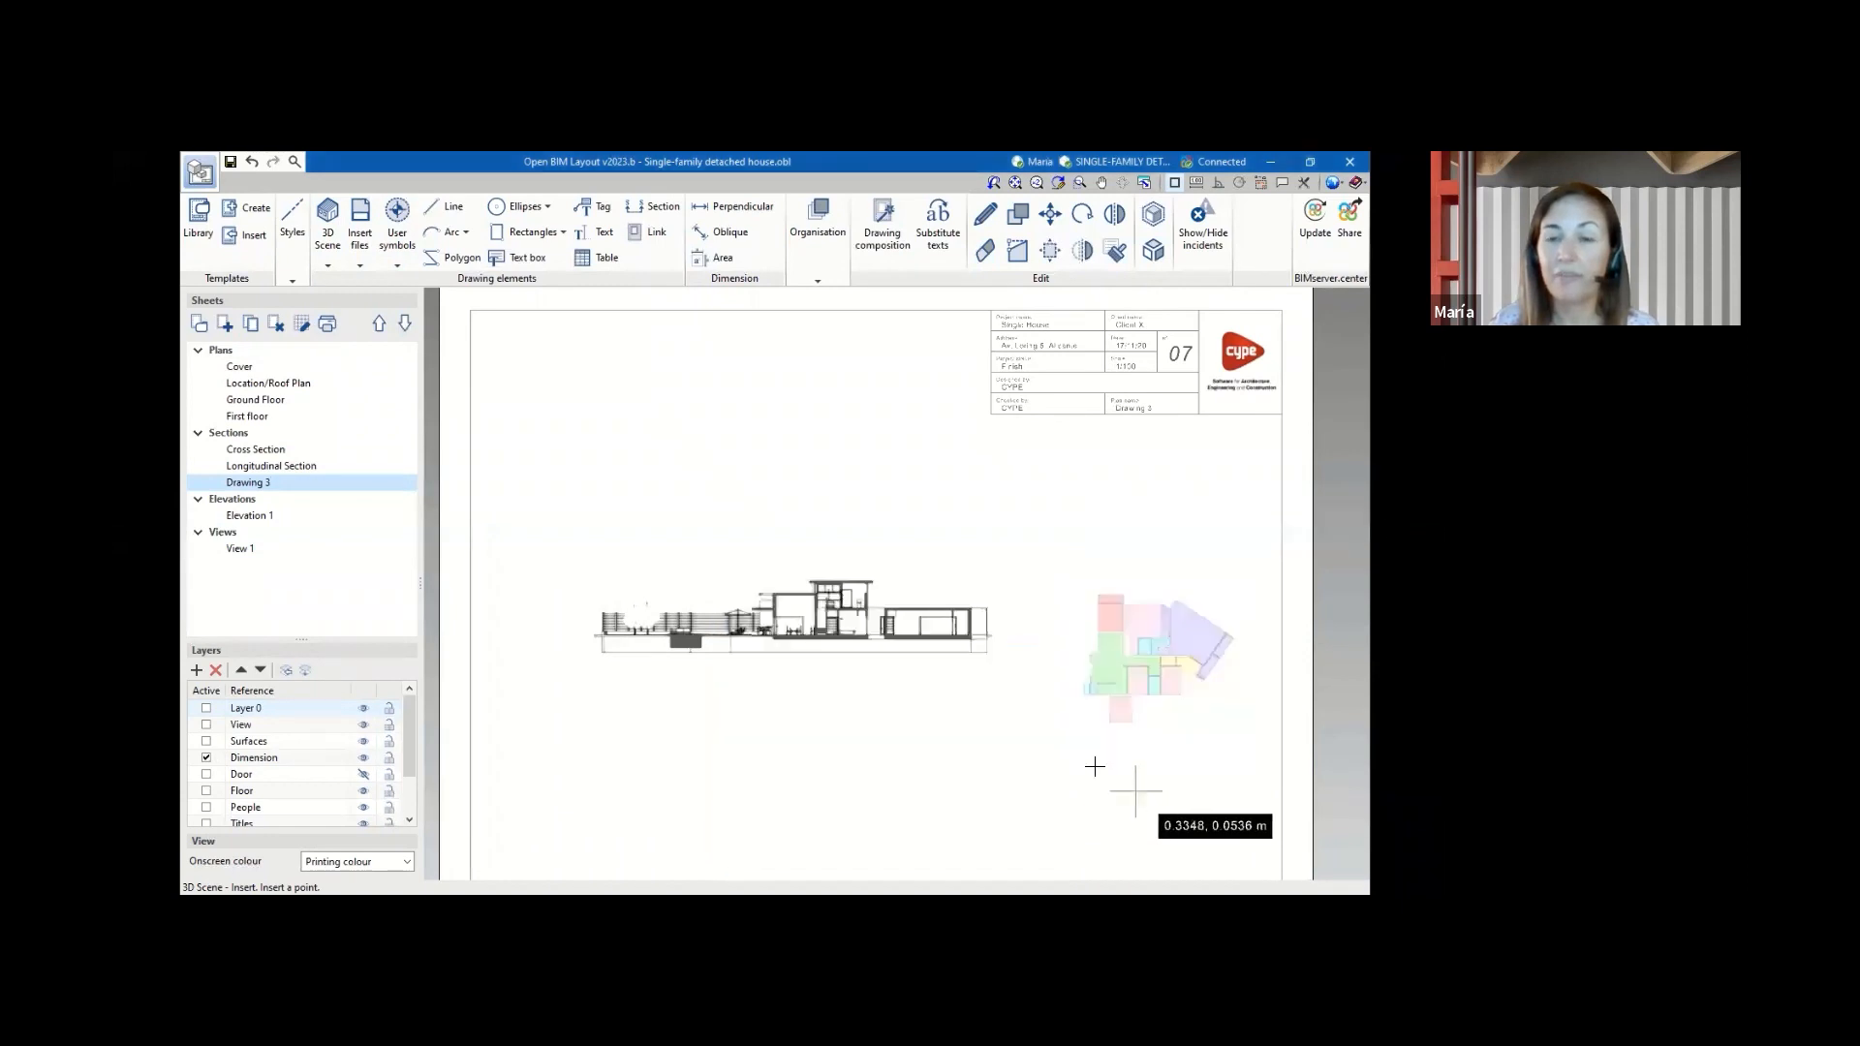
pyautogui.scroll(-2, 1047, 708)
pyautogui.scroll(2, 1052, 706)
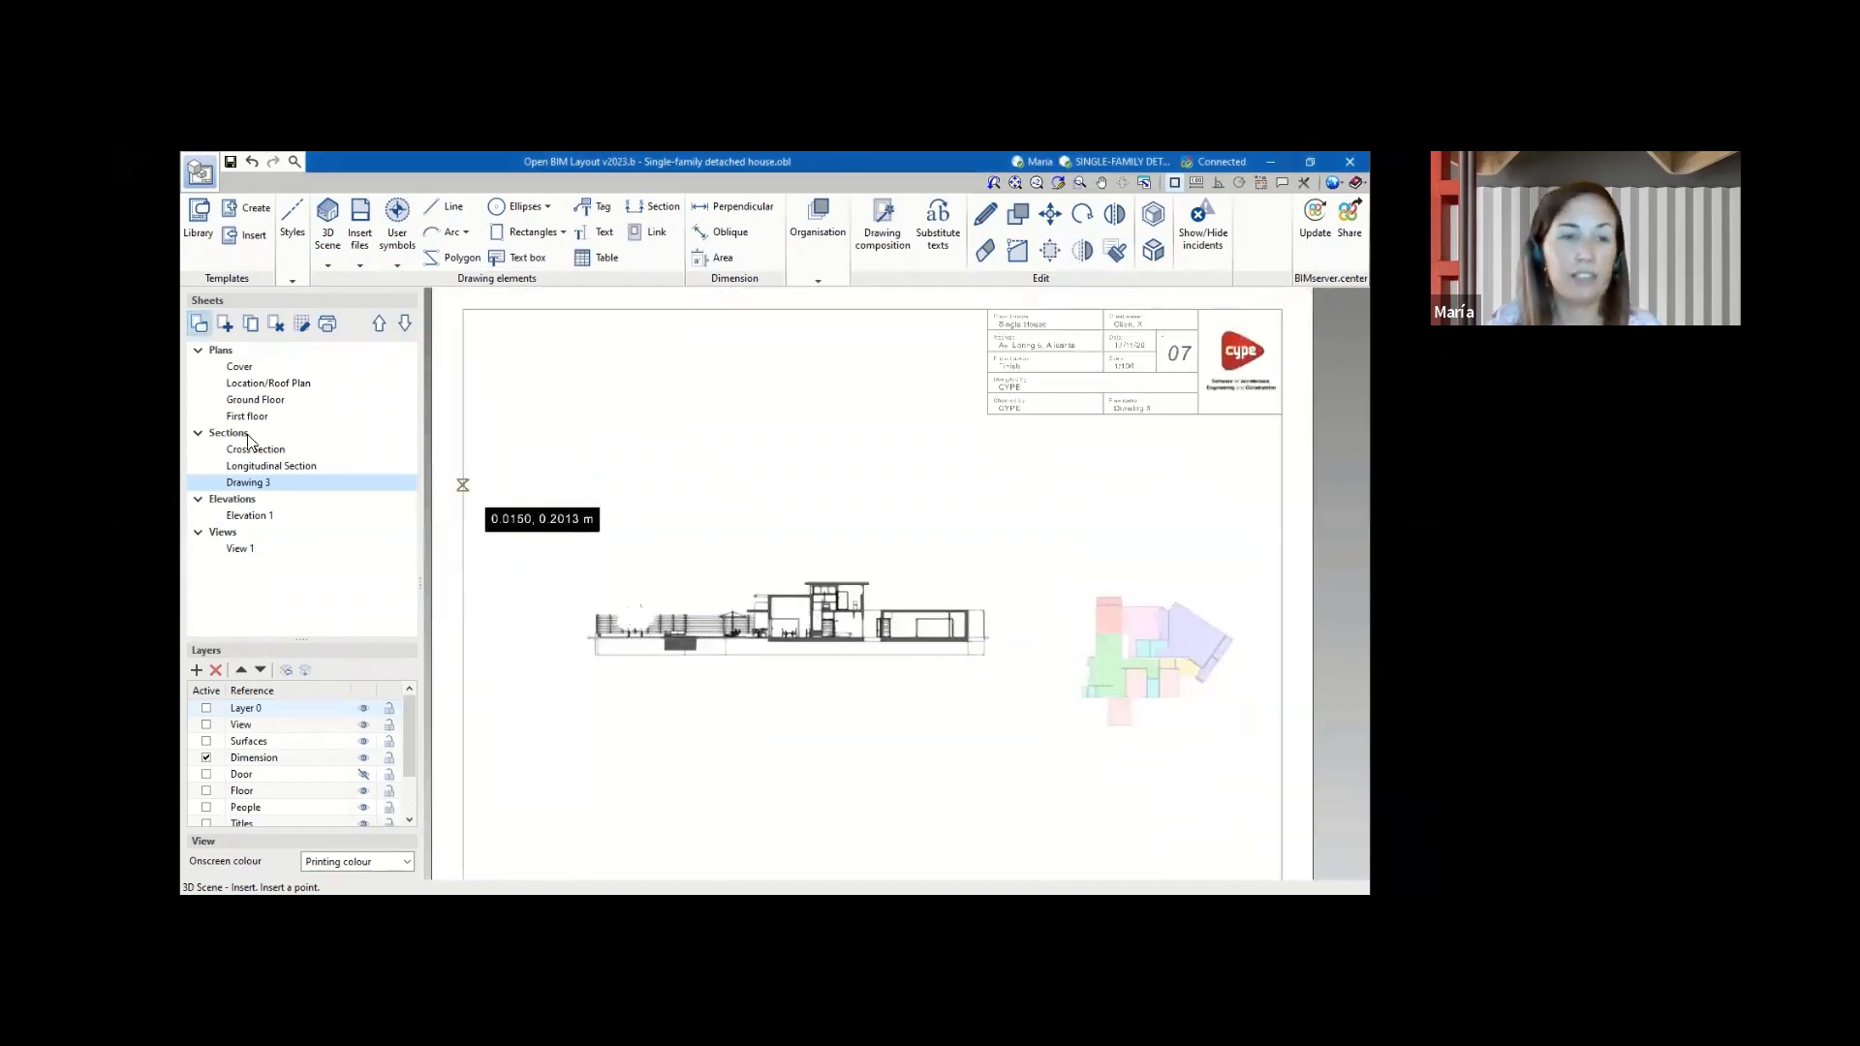
# - Review the section drawings on the Longitudinal Section and Cross Section sheets
pyautogui.click(252, 463)
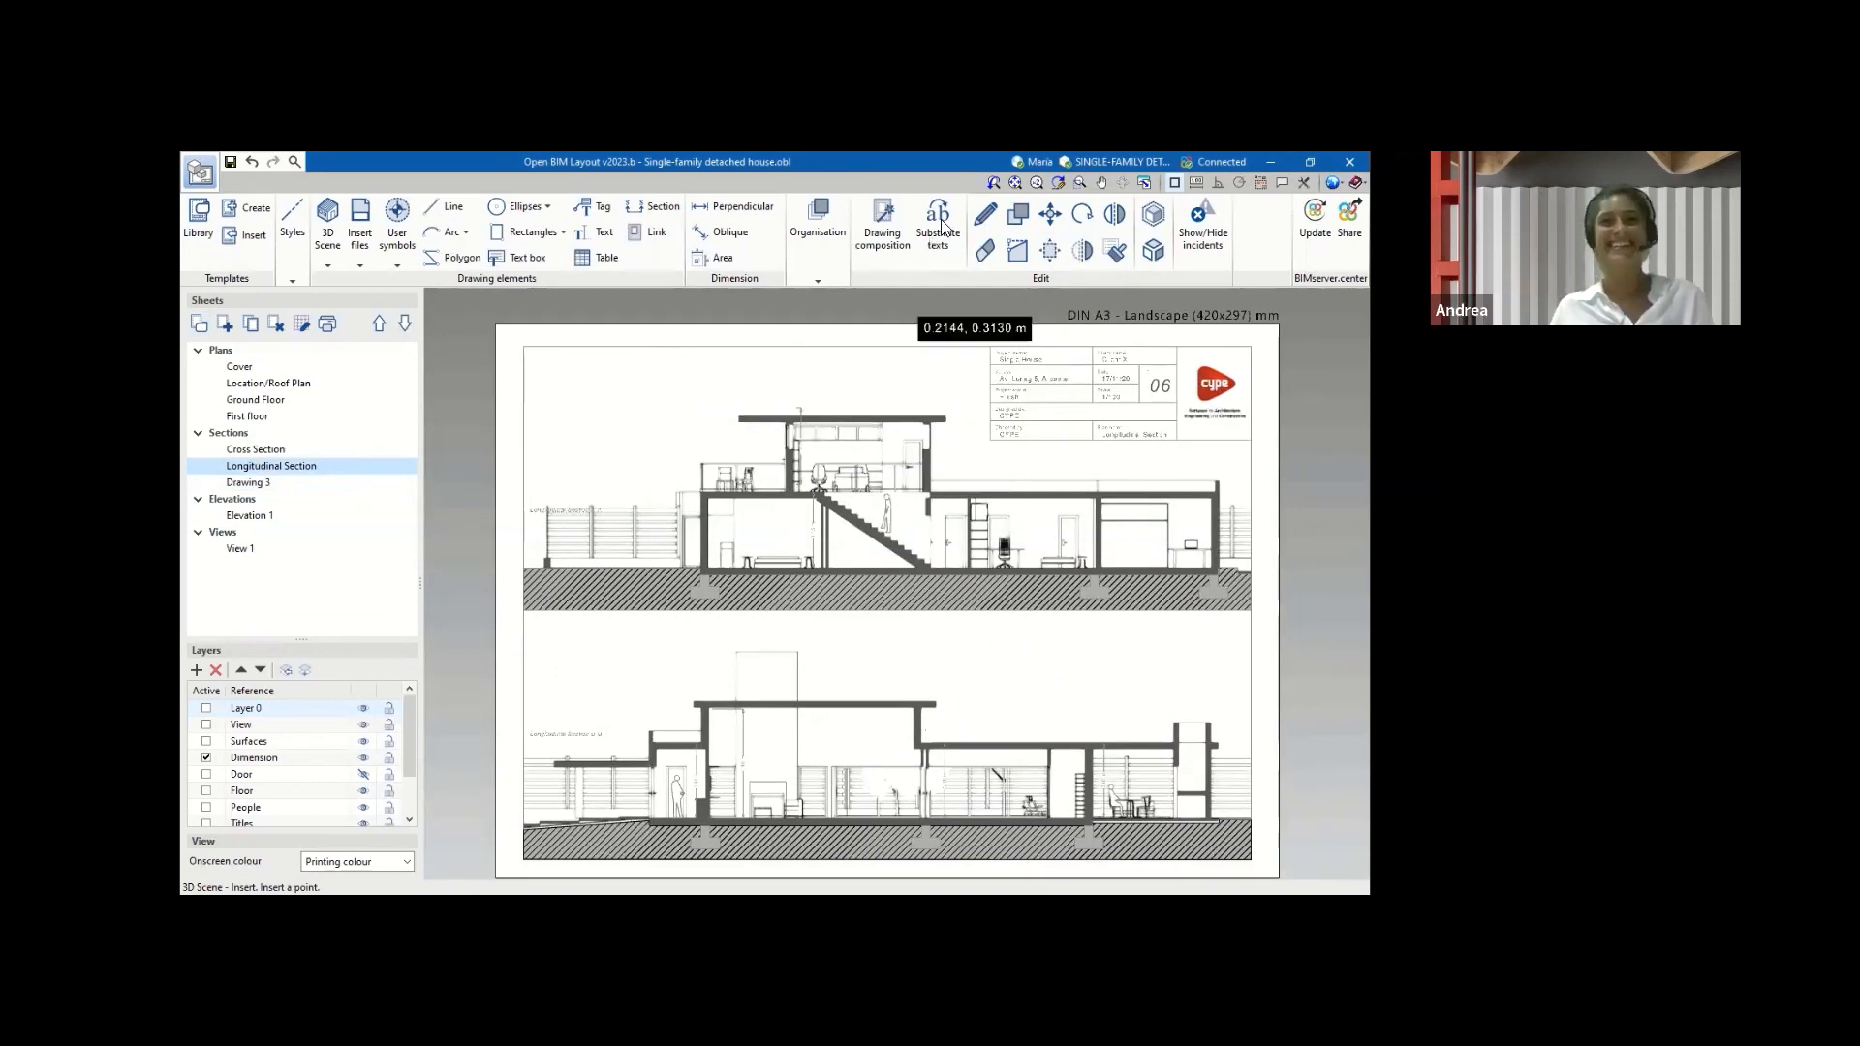
pyautogui.click(984, 213)
pyautogui.click(741, 534)
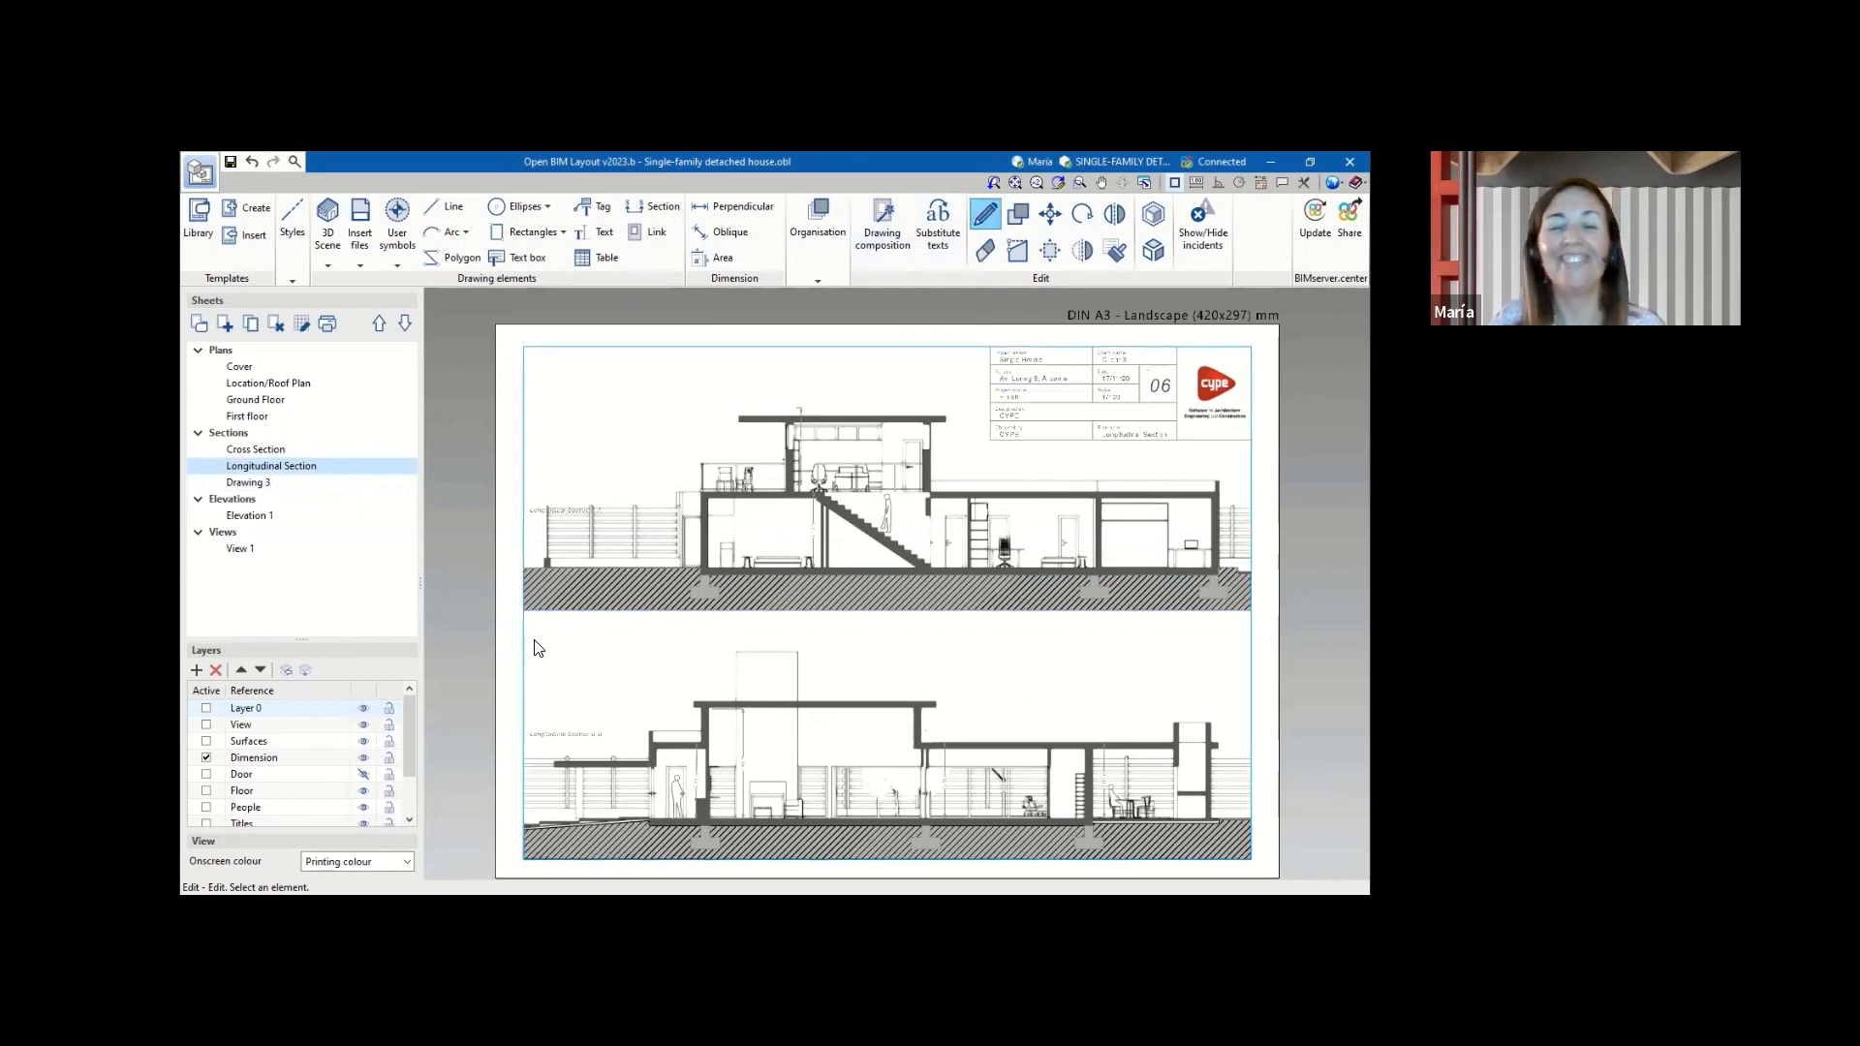
pyautogui.click(252, 452)
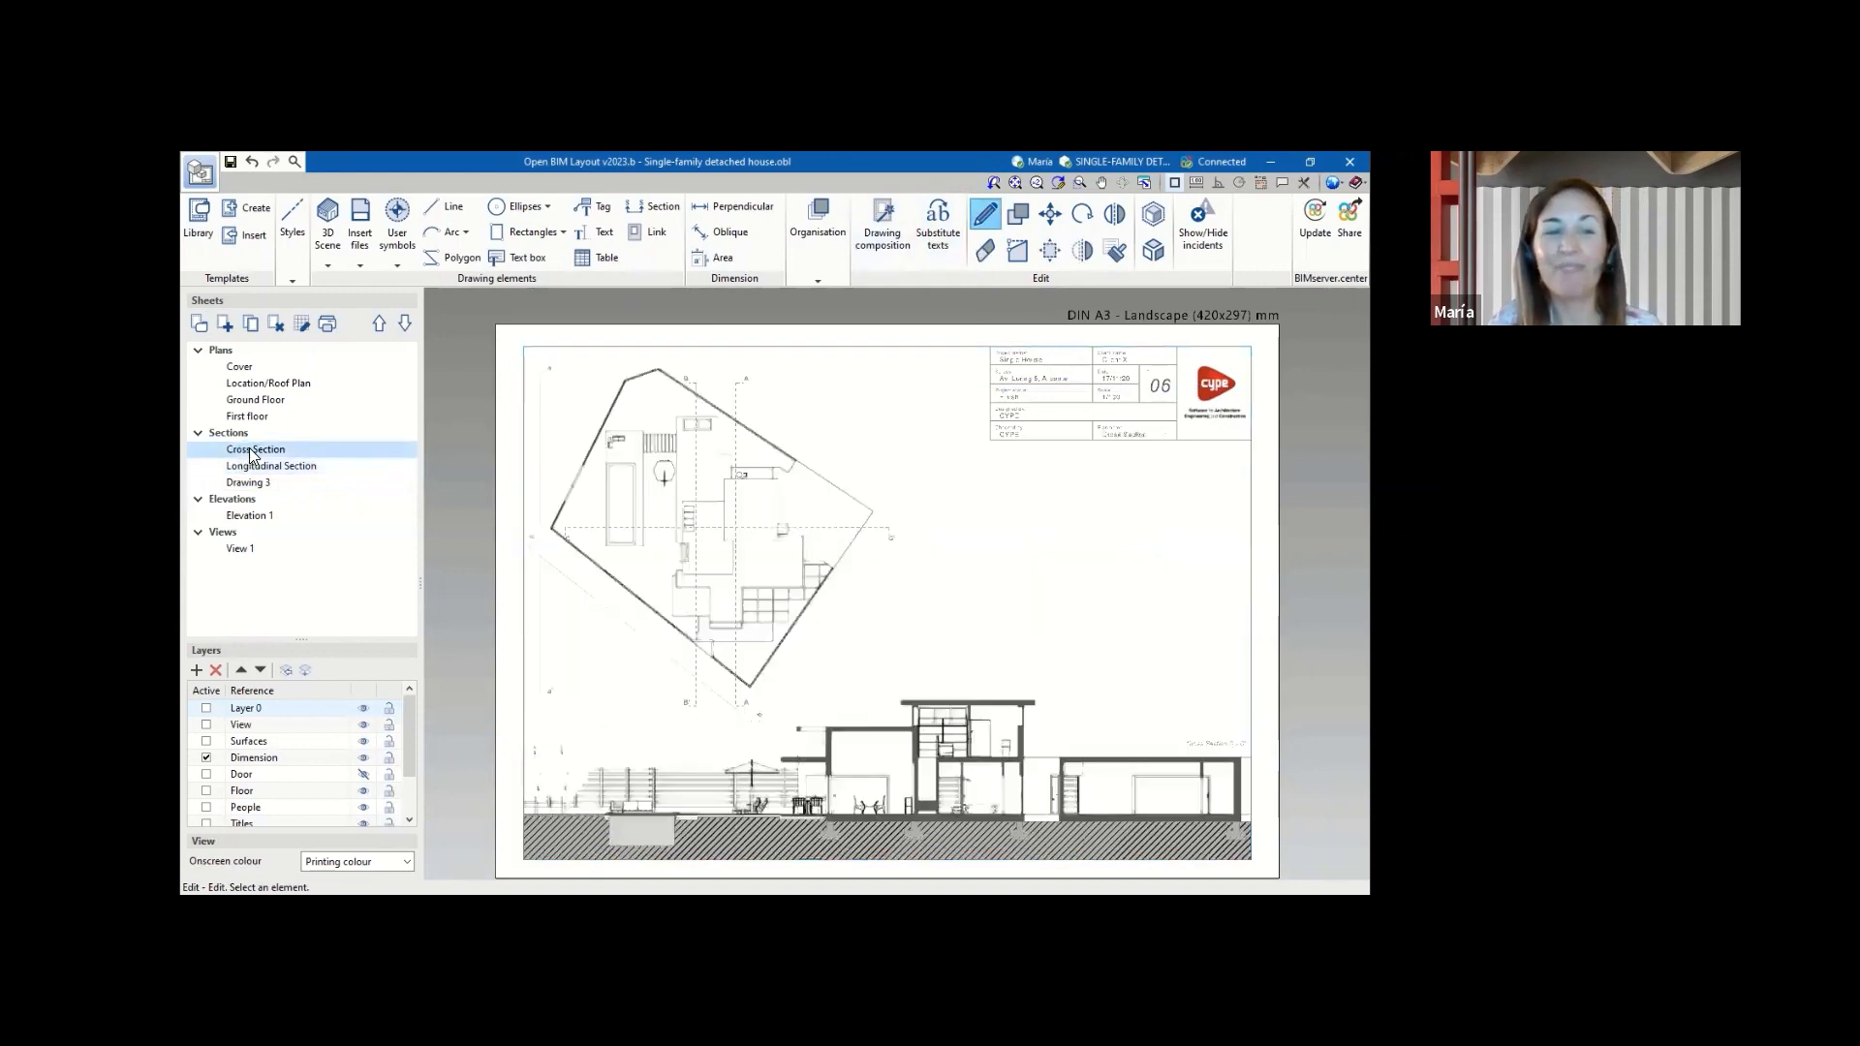
pyautogui.scroll(-1, 979, 519)
pyautogui.scroll(1, 996, 548)
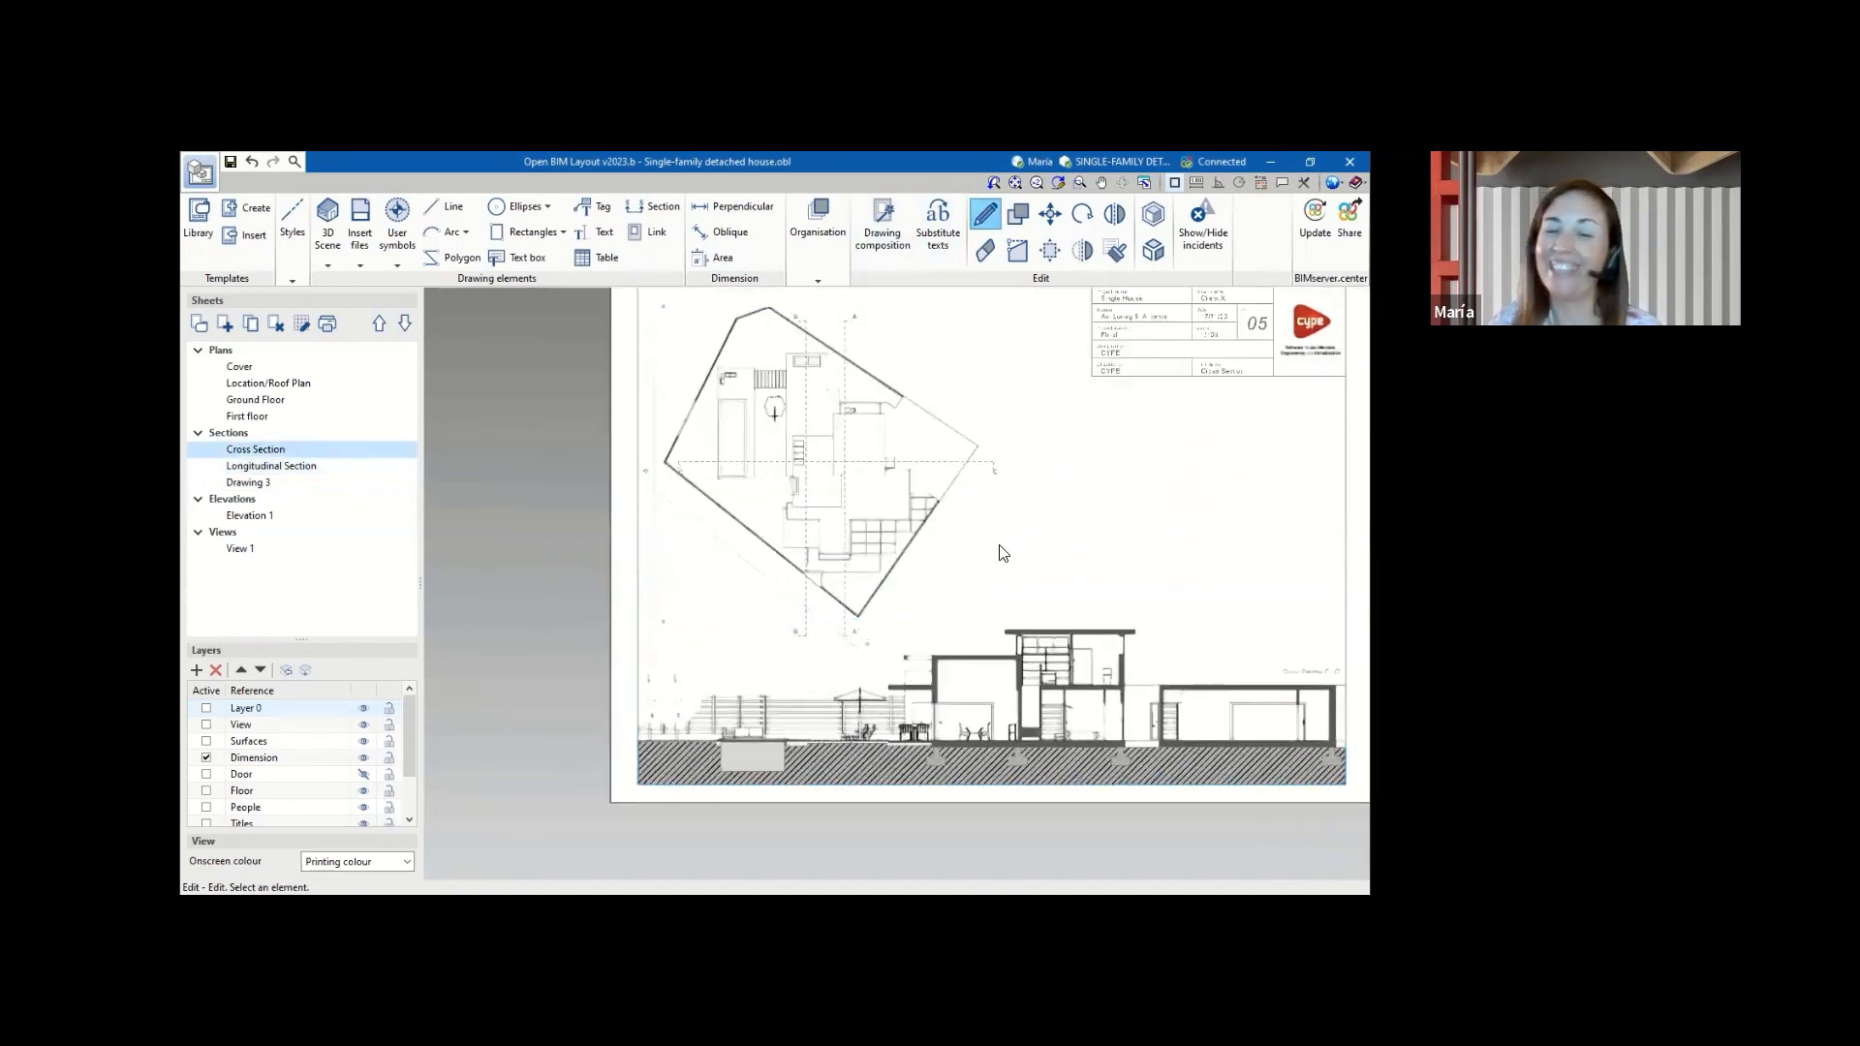
pyautogui.scroll(-1, 772, 680)
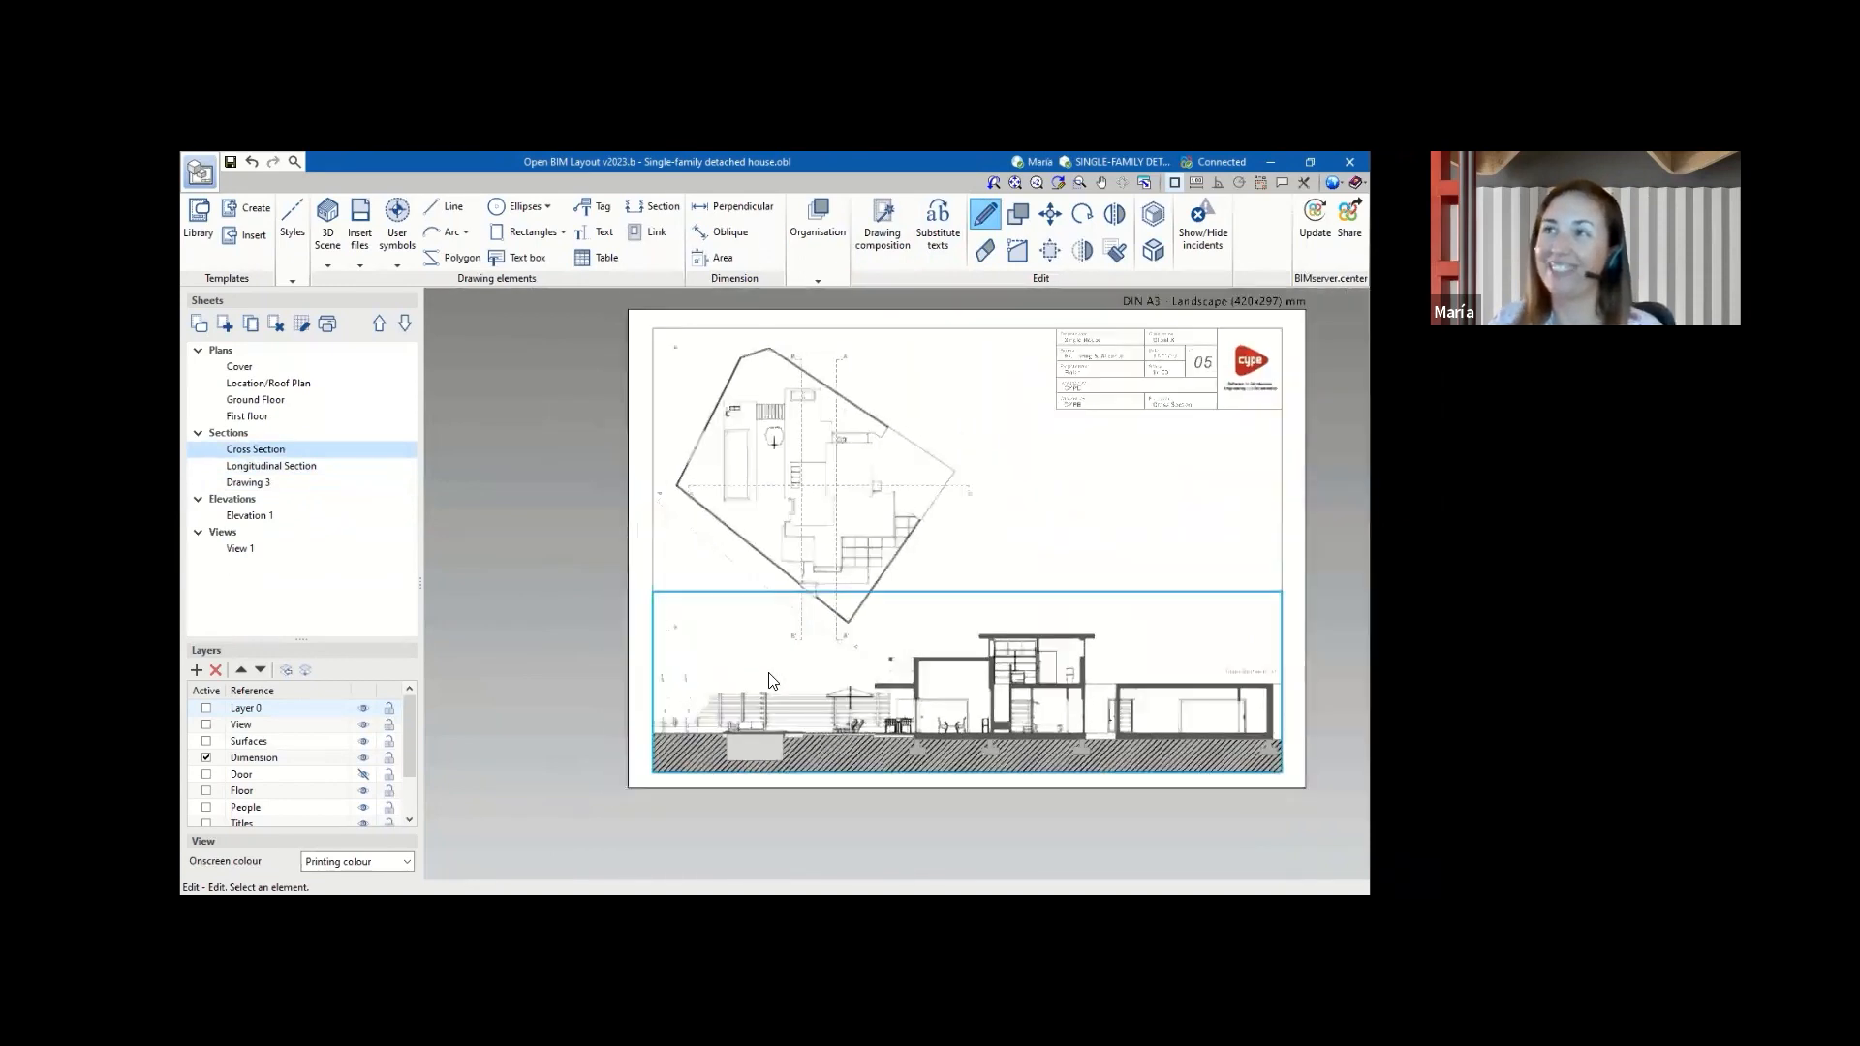
# - Open the Ground Floor sheet and examine the plan's wall tag, room labels and layout
pyautogui.click(256, 408)
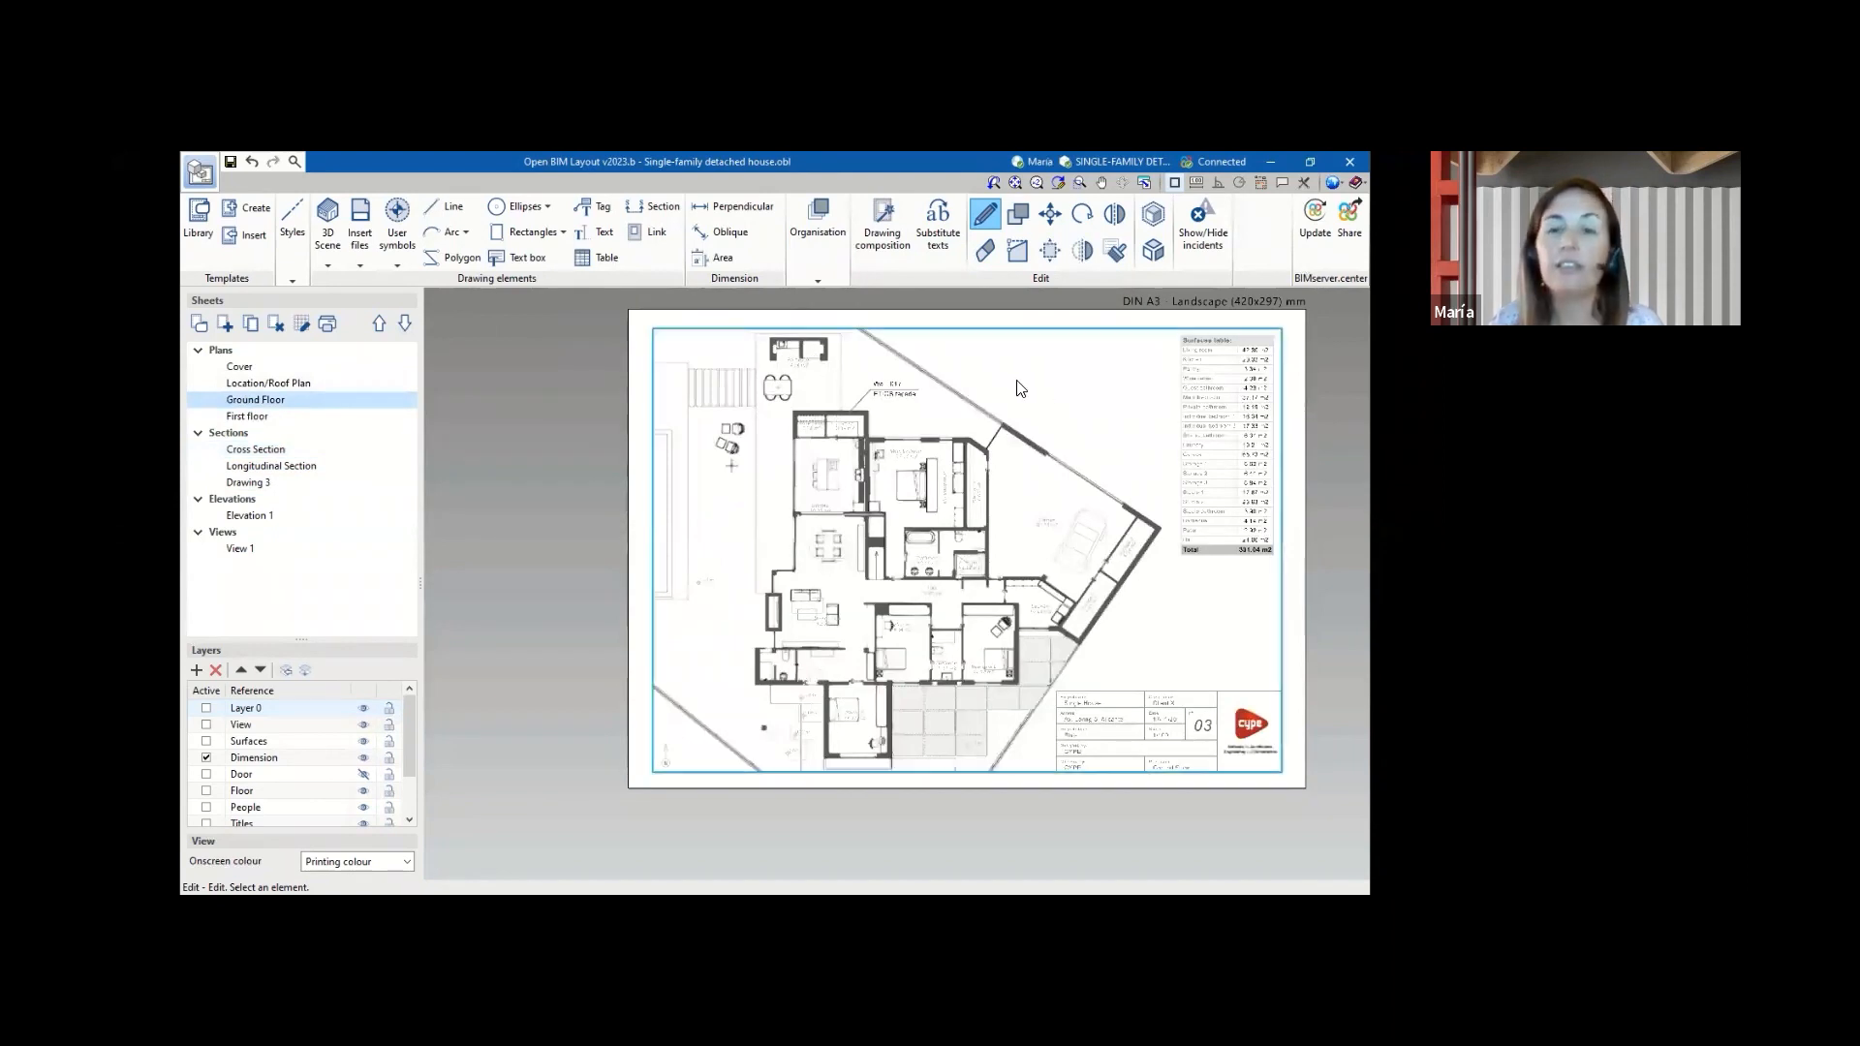
pyautogui.scroll(1, 1016, 434)
pyautogui.scroll(-2, 1017, 436)
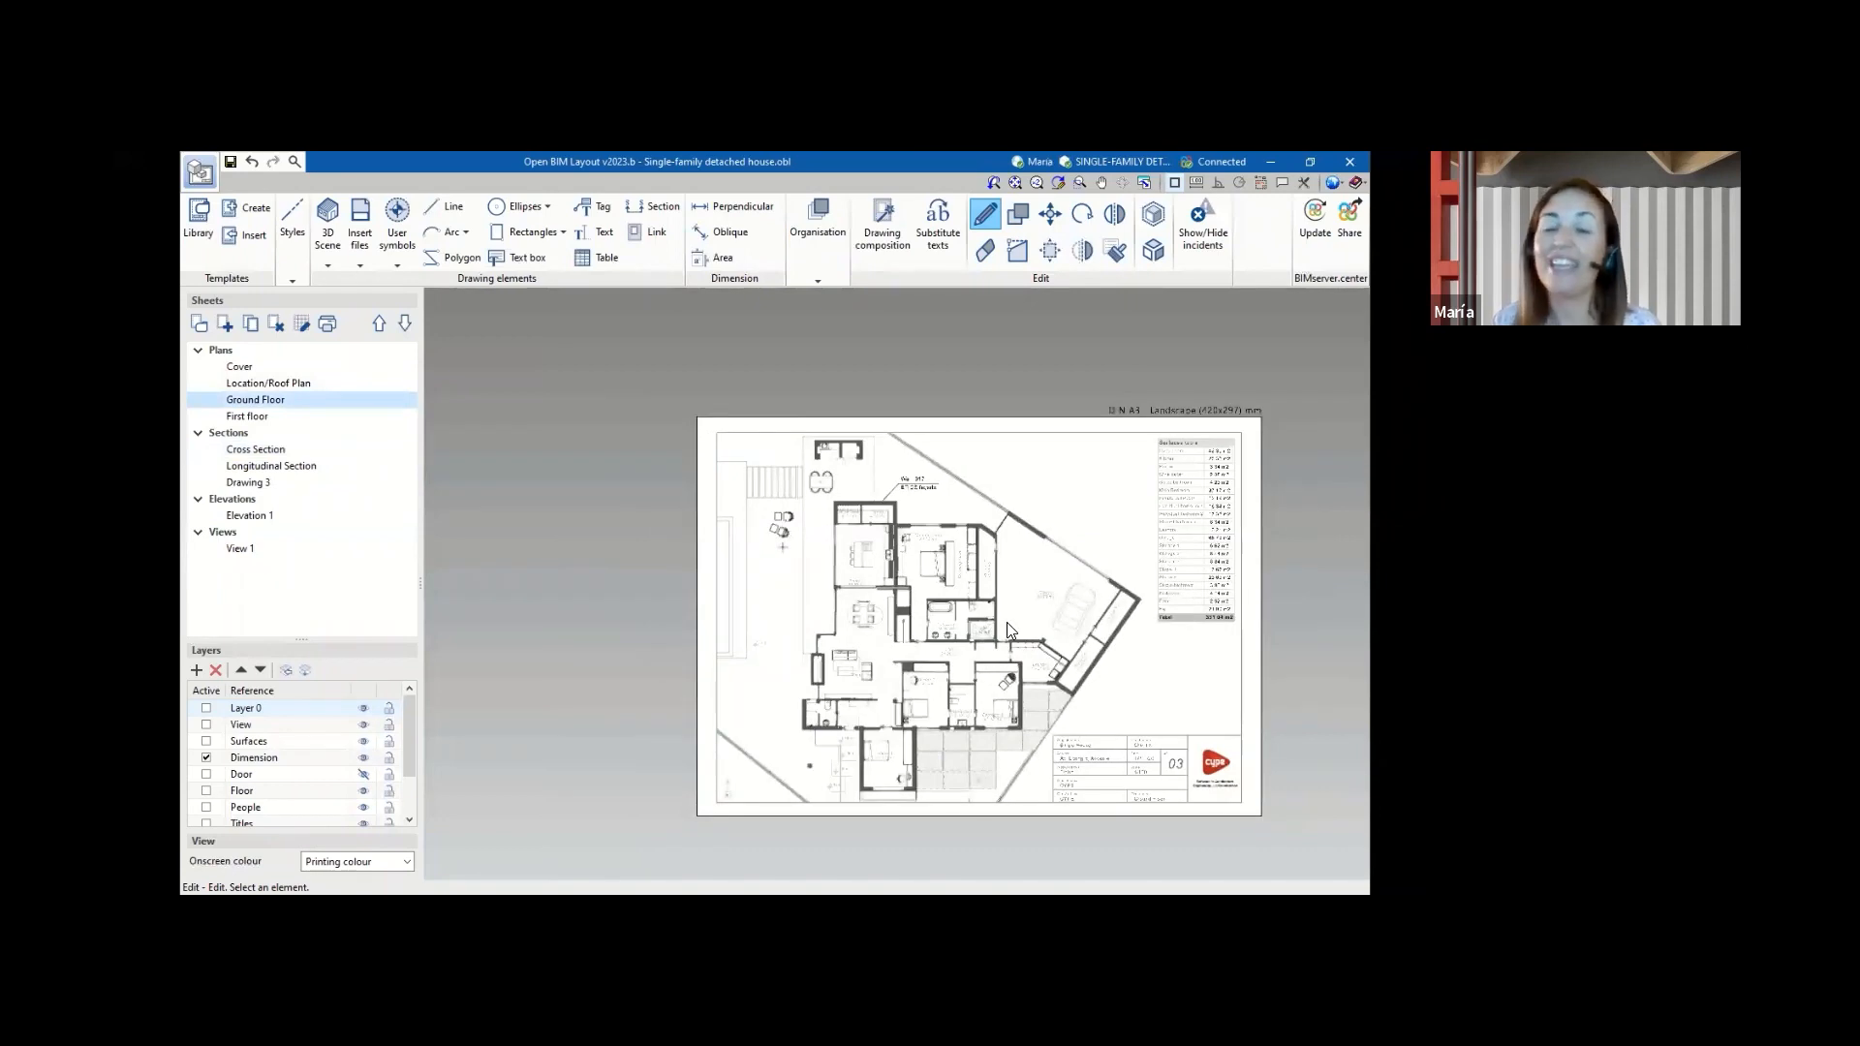
pyautogui.scroll(2, 944, 472)
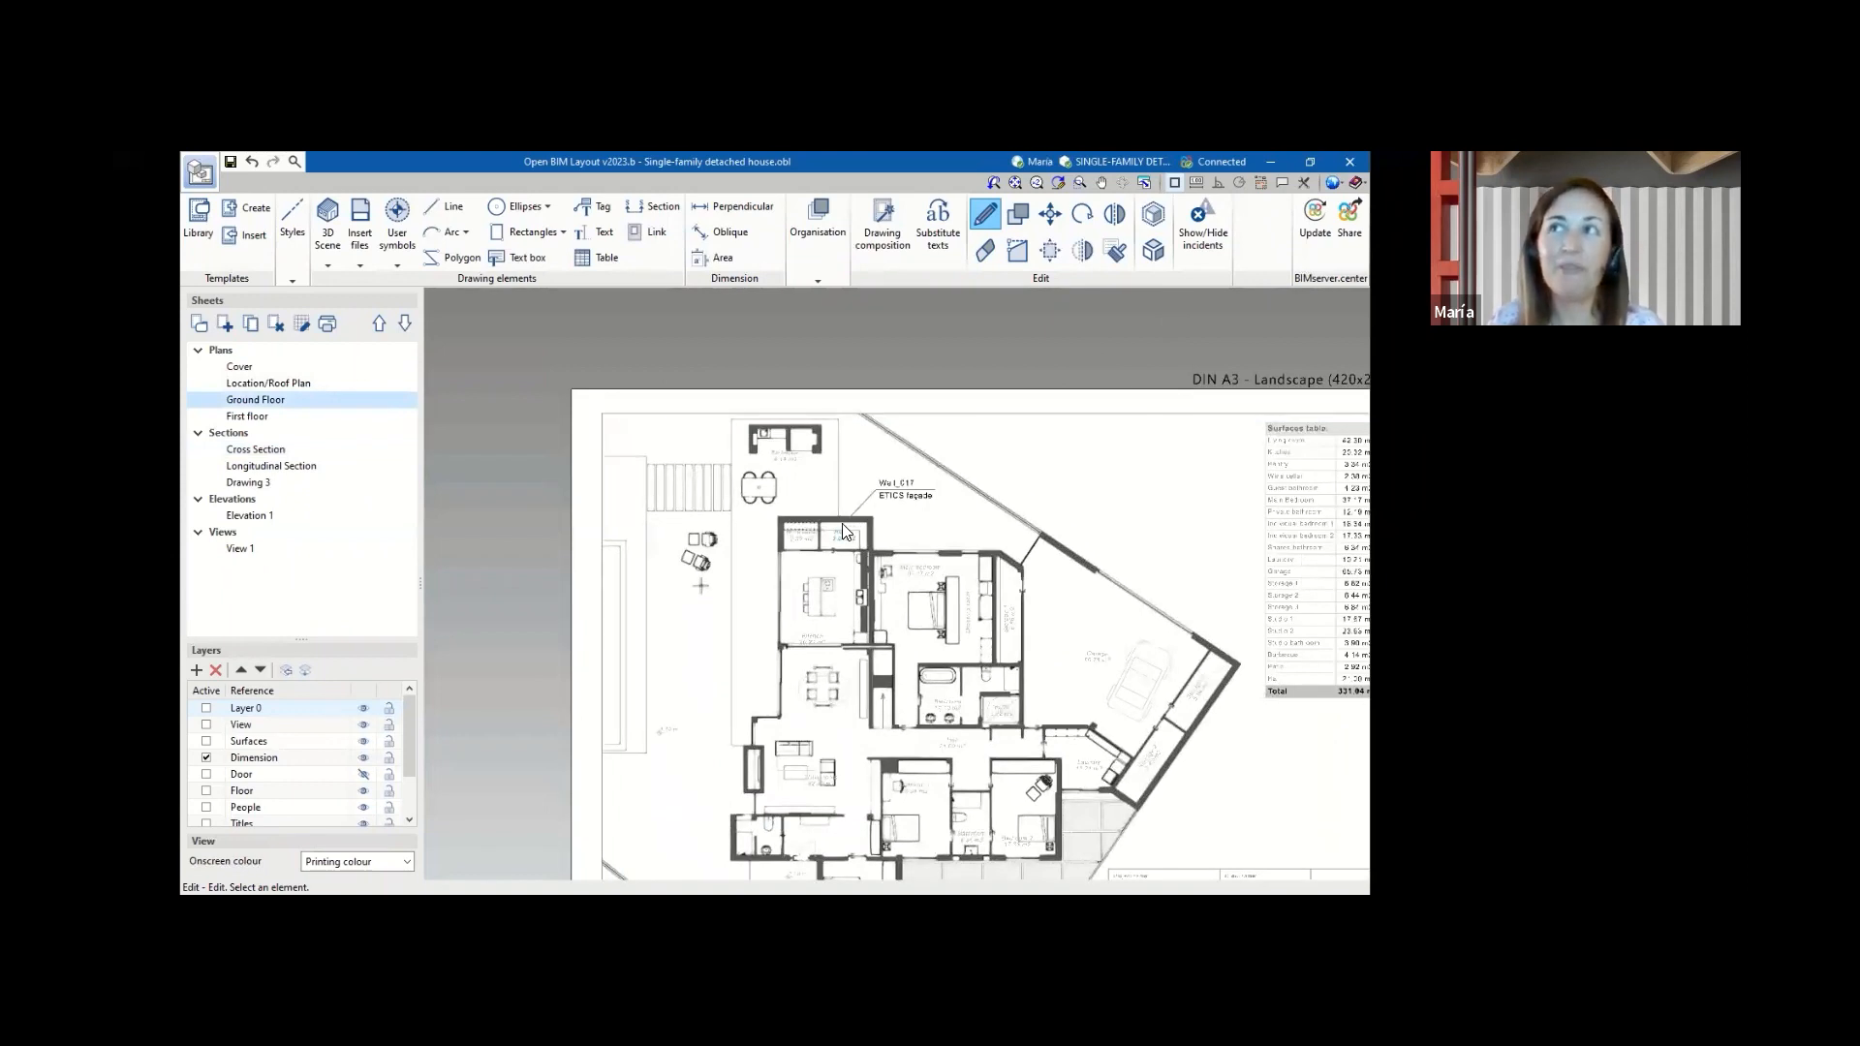
pyautogui.scroll(-1, 940, 485)
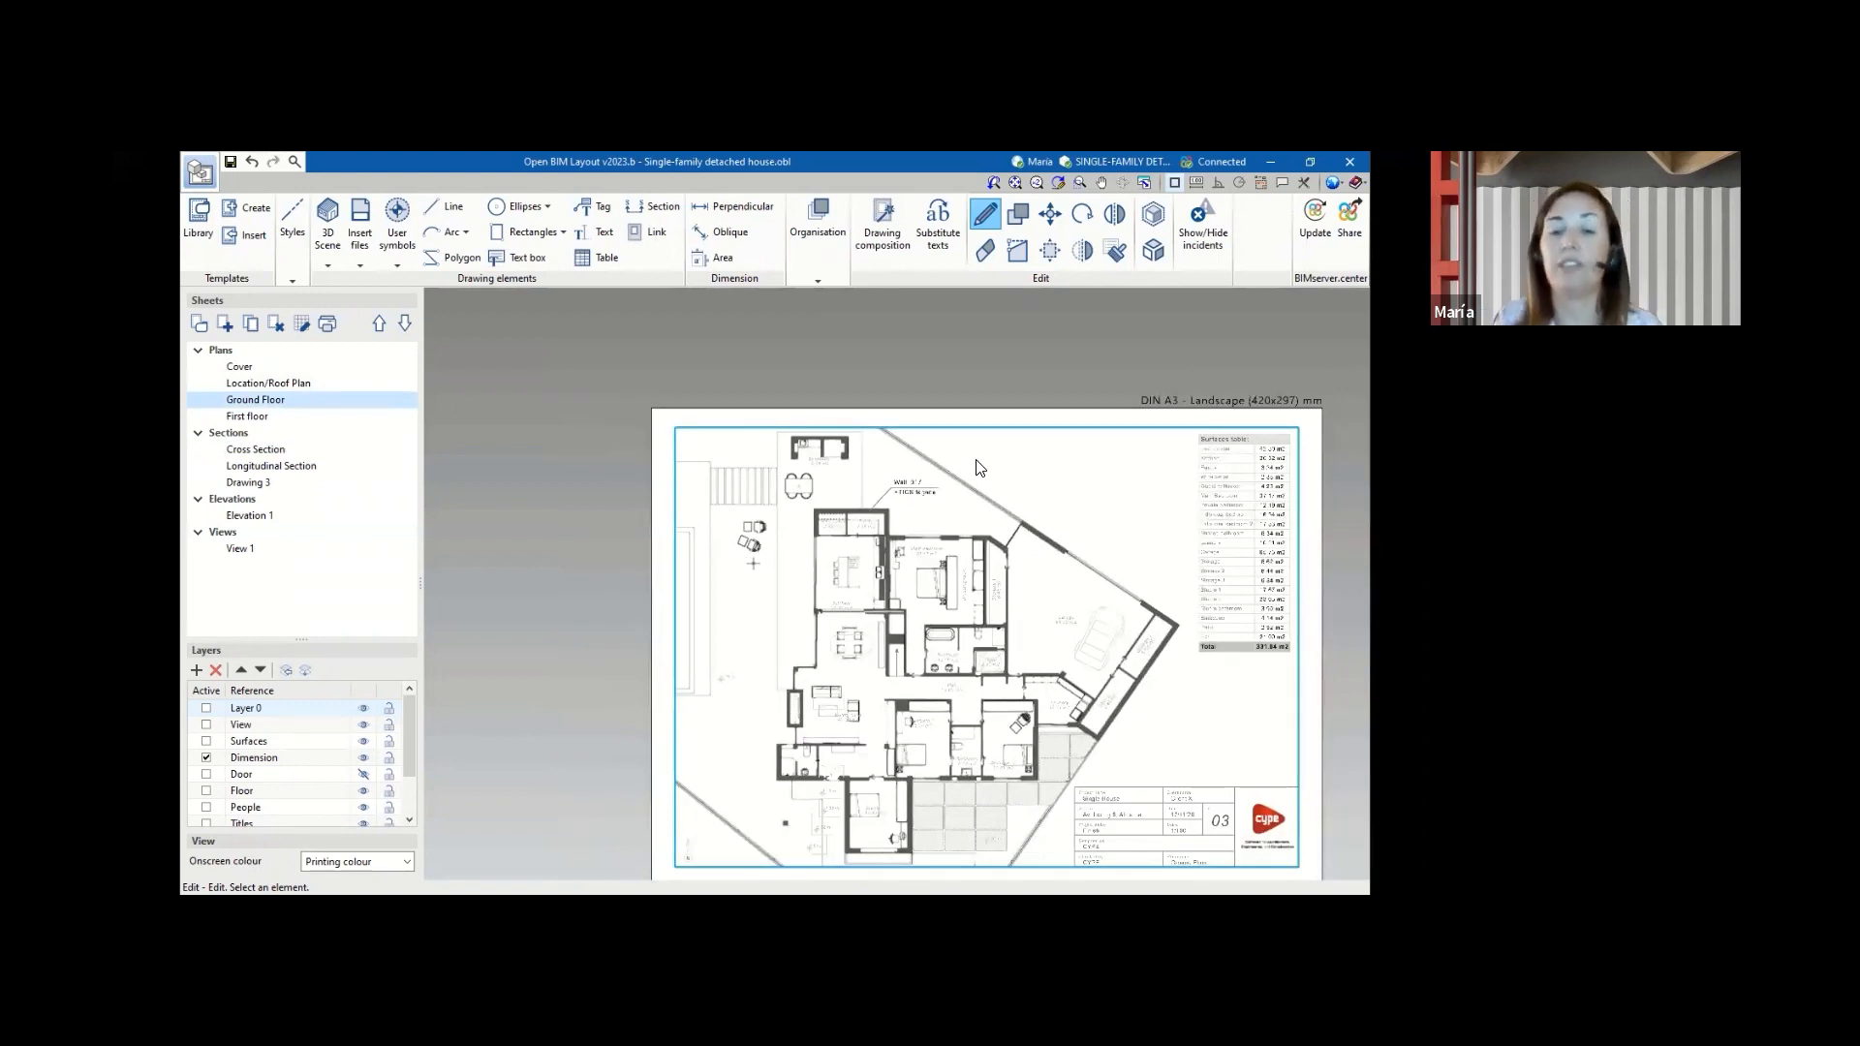
pyautogui.scroll(3, 1075, 484)
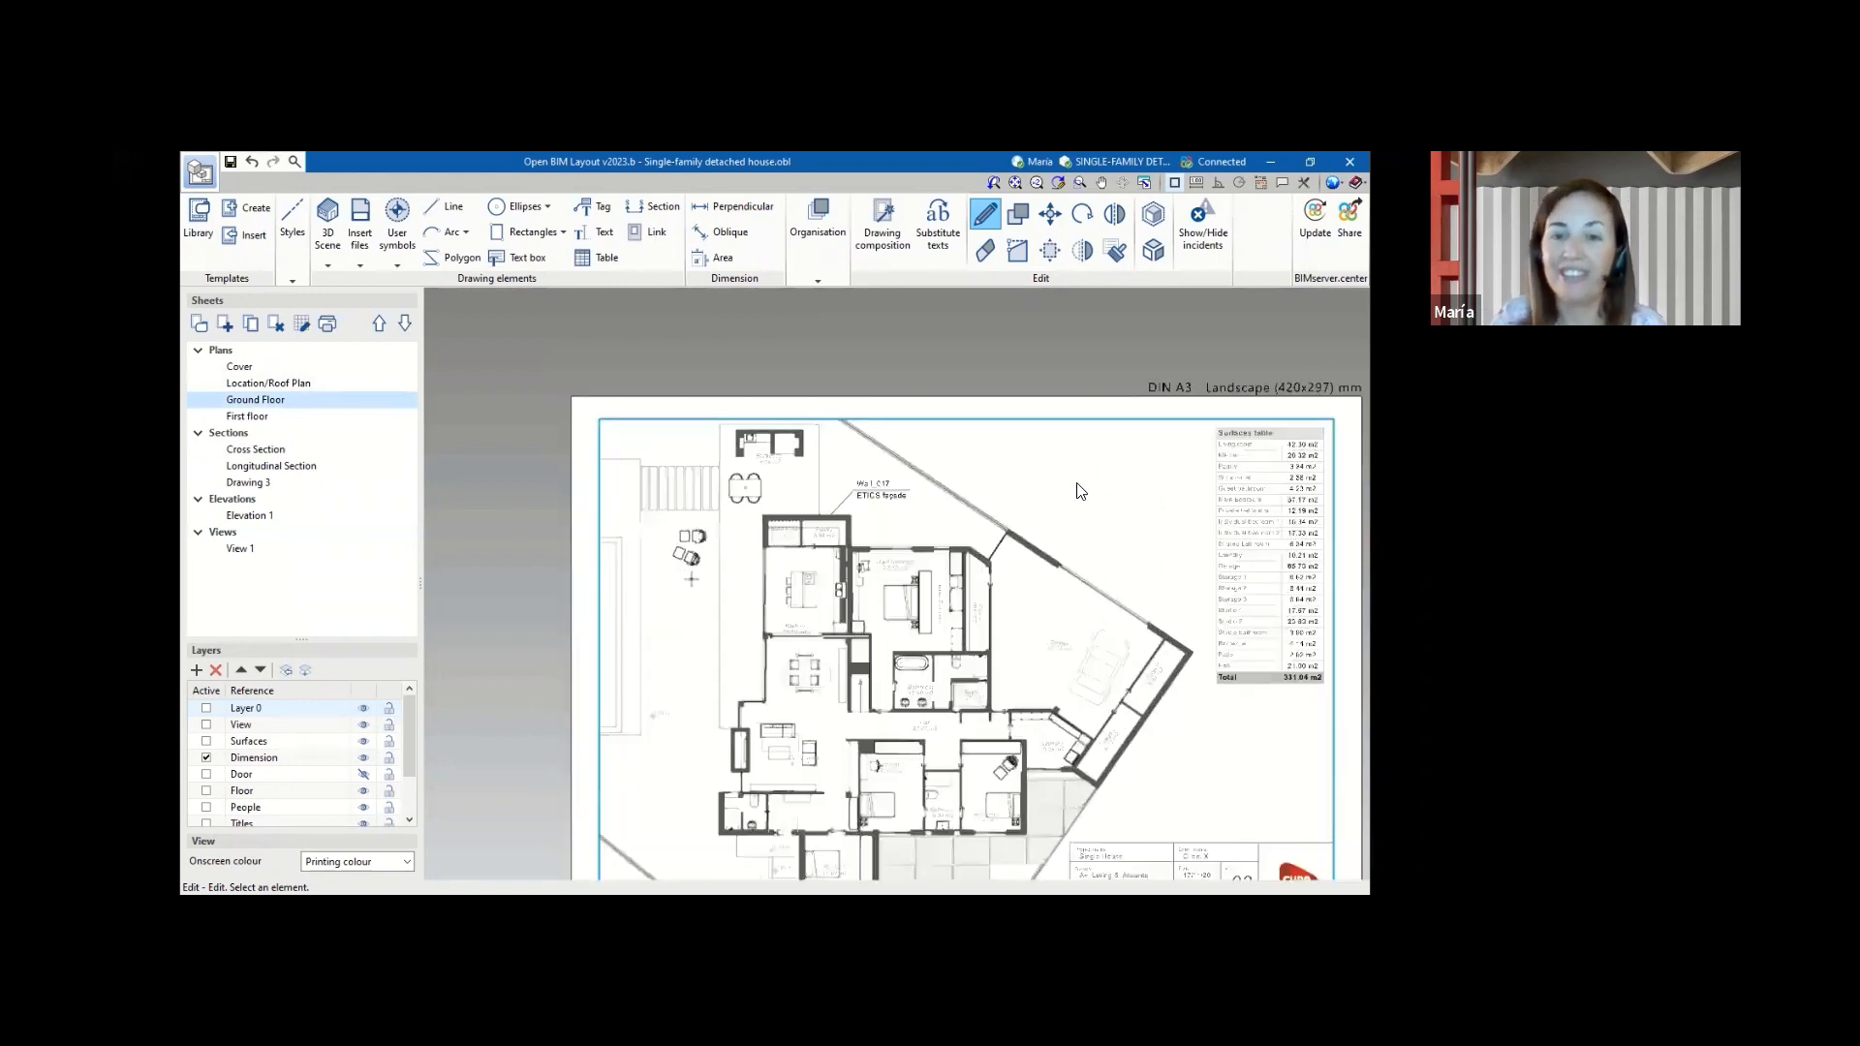
pyautogui.scroll(-2, 1050, 477)
pyautogui.scroll(3, 987, 382)
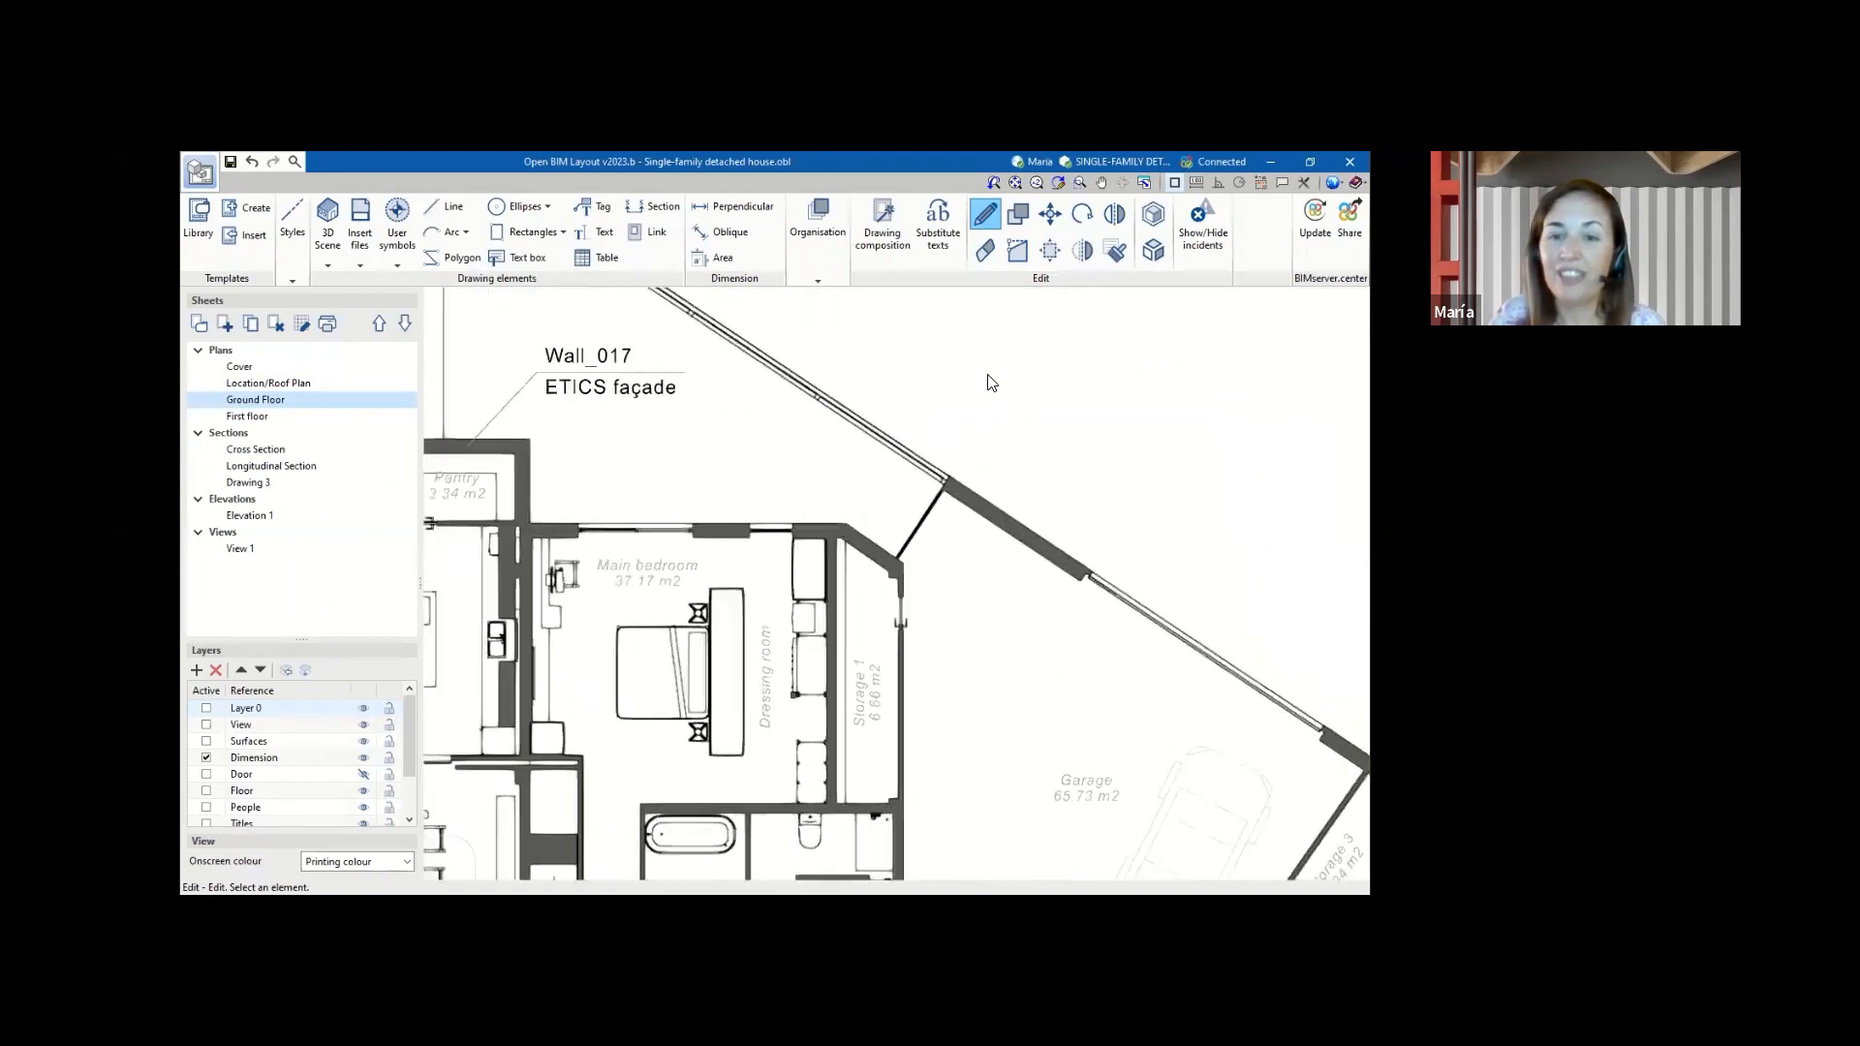
pyautogui.scroll(-3, 968, 484)
pyautogui.scroll(3, 852, 639)
pyautogui.scroll(1, 853, 639)
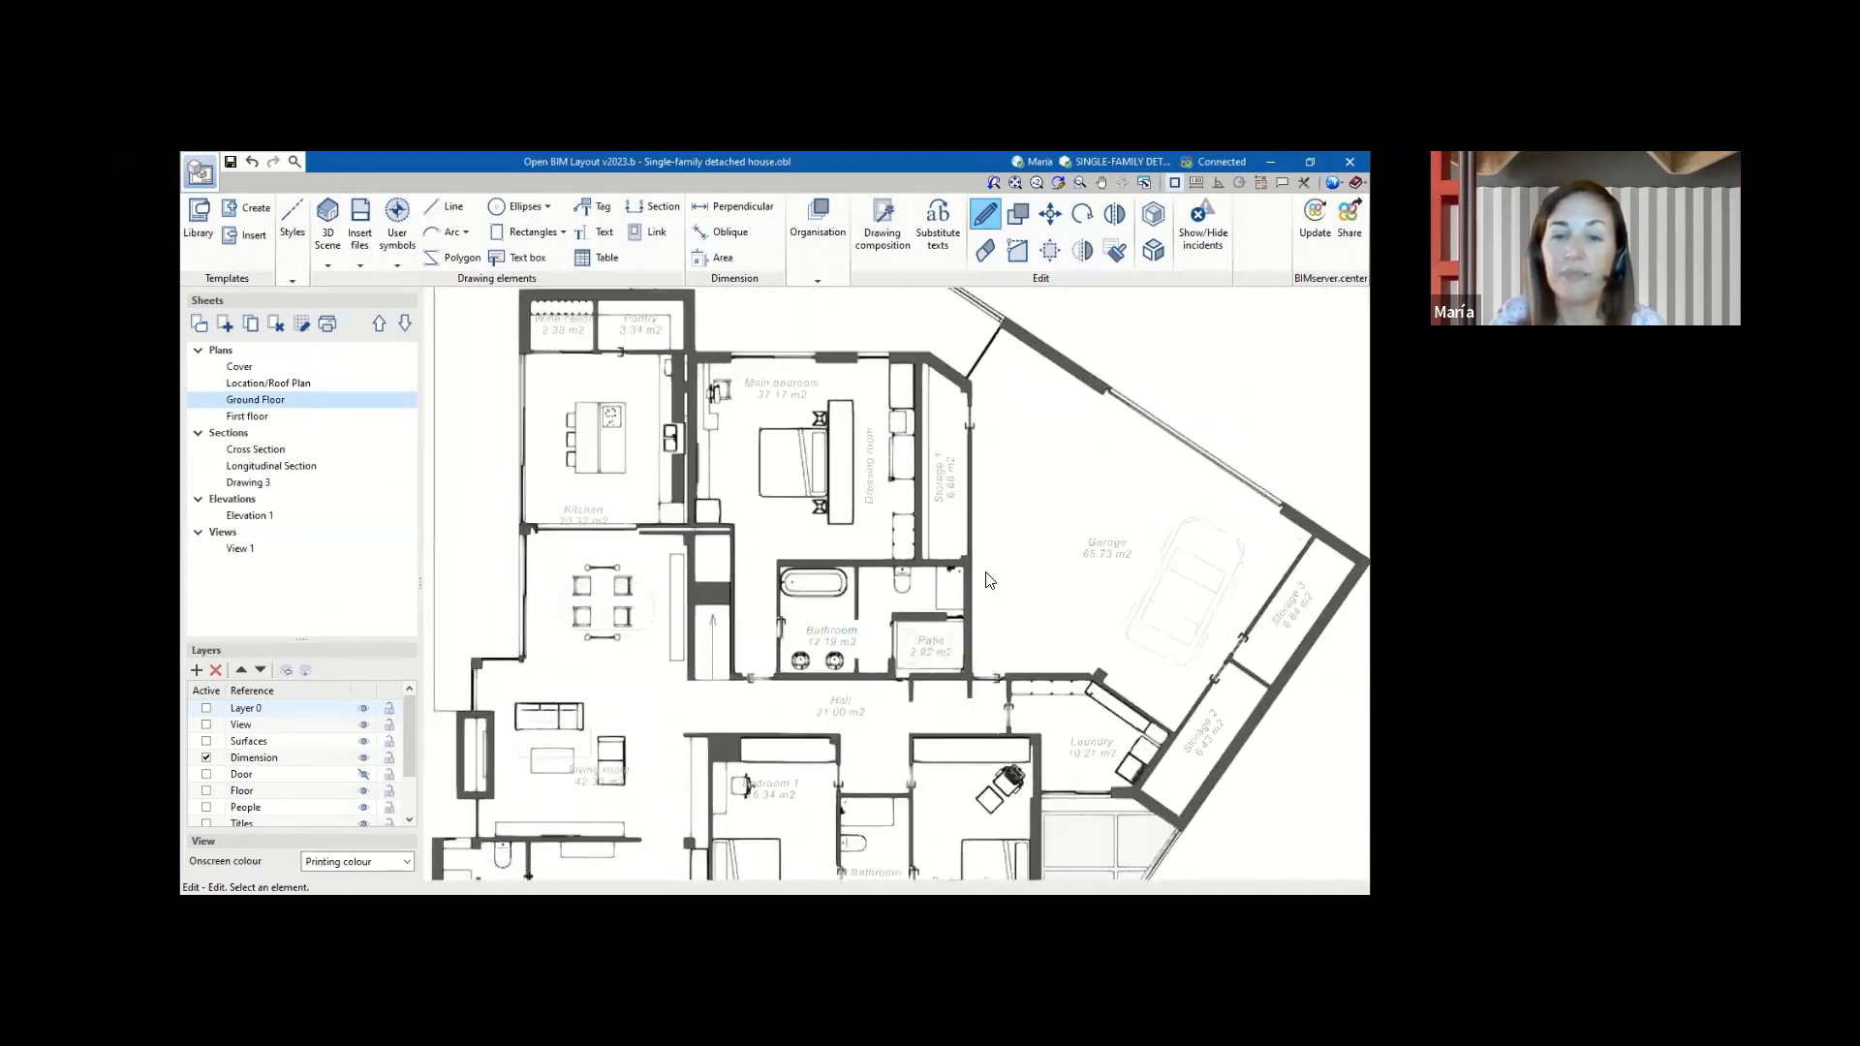
pyautogui.scroll(-1, 979, 515)
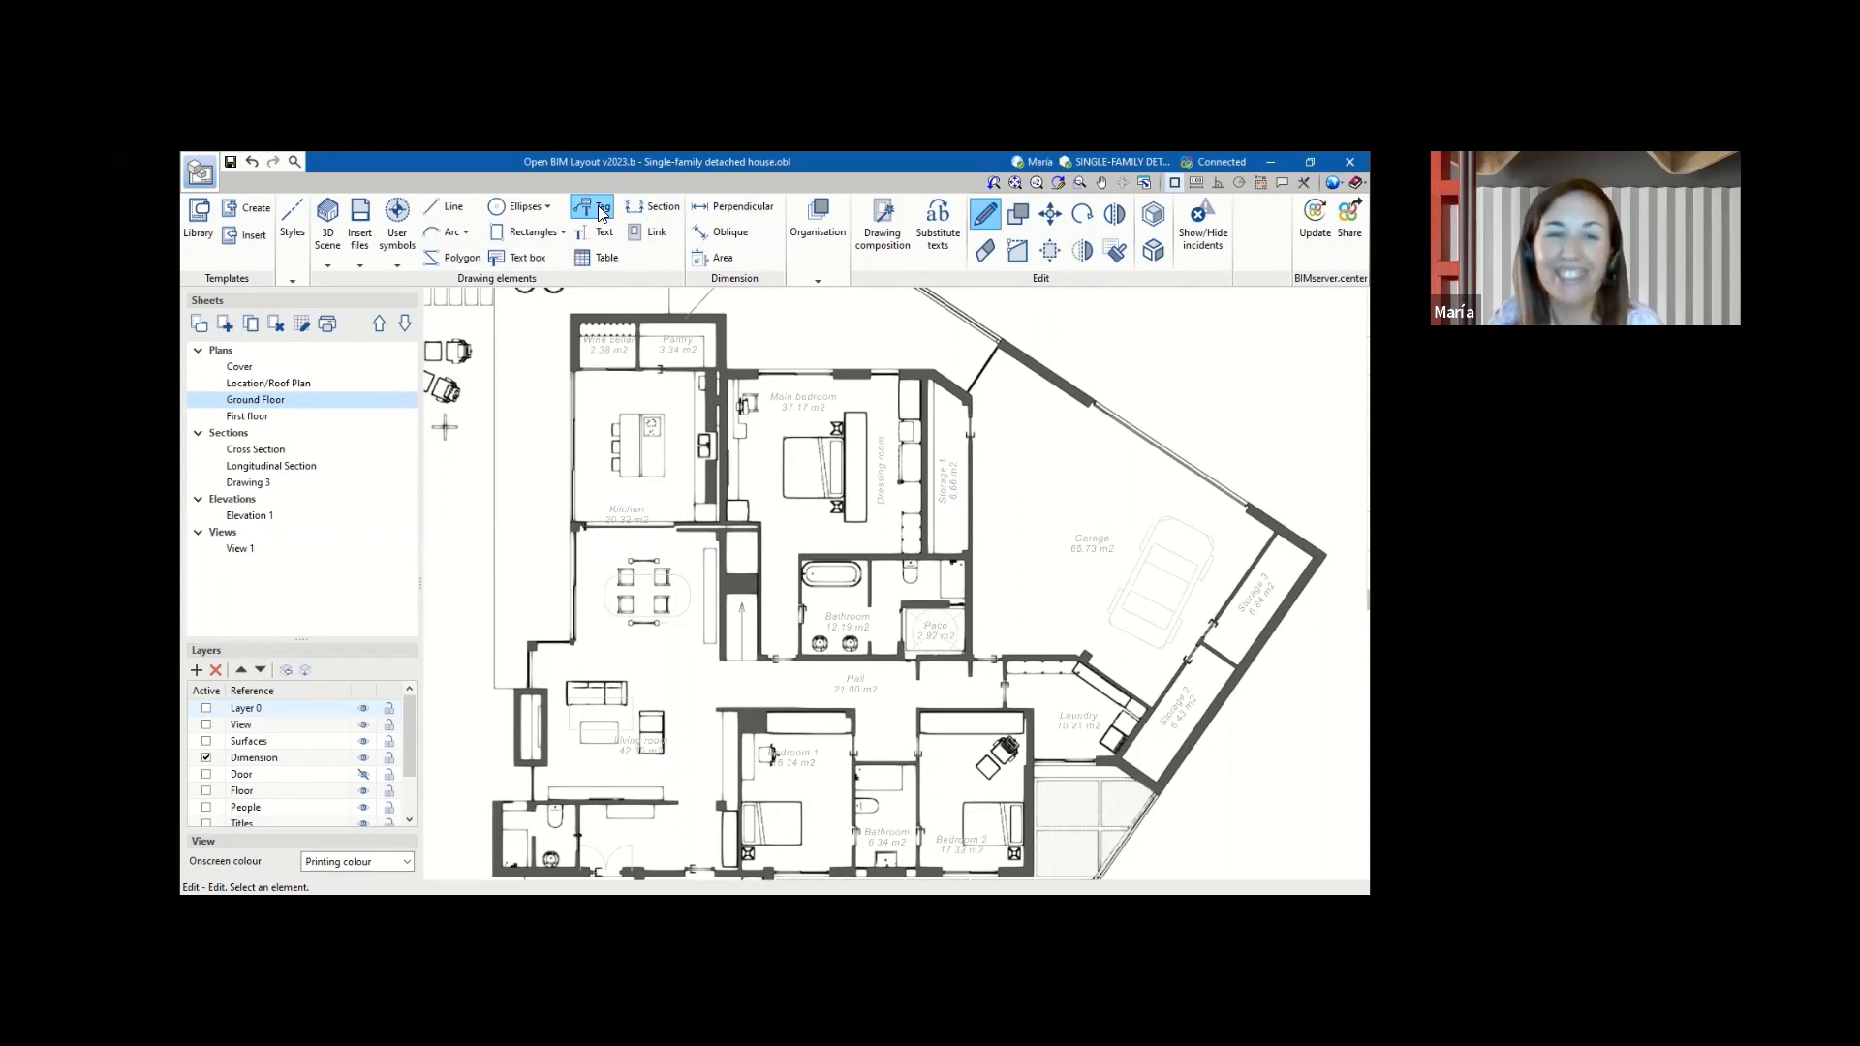
# - Tag the wall between the main bedroom and its bathroom with attribute values only, placing the label in the garage area
pyautogui.click(599, 207)
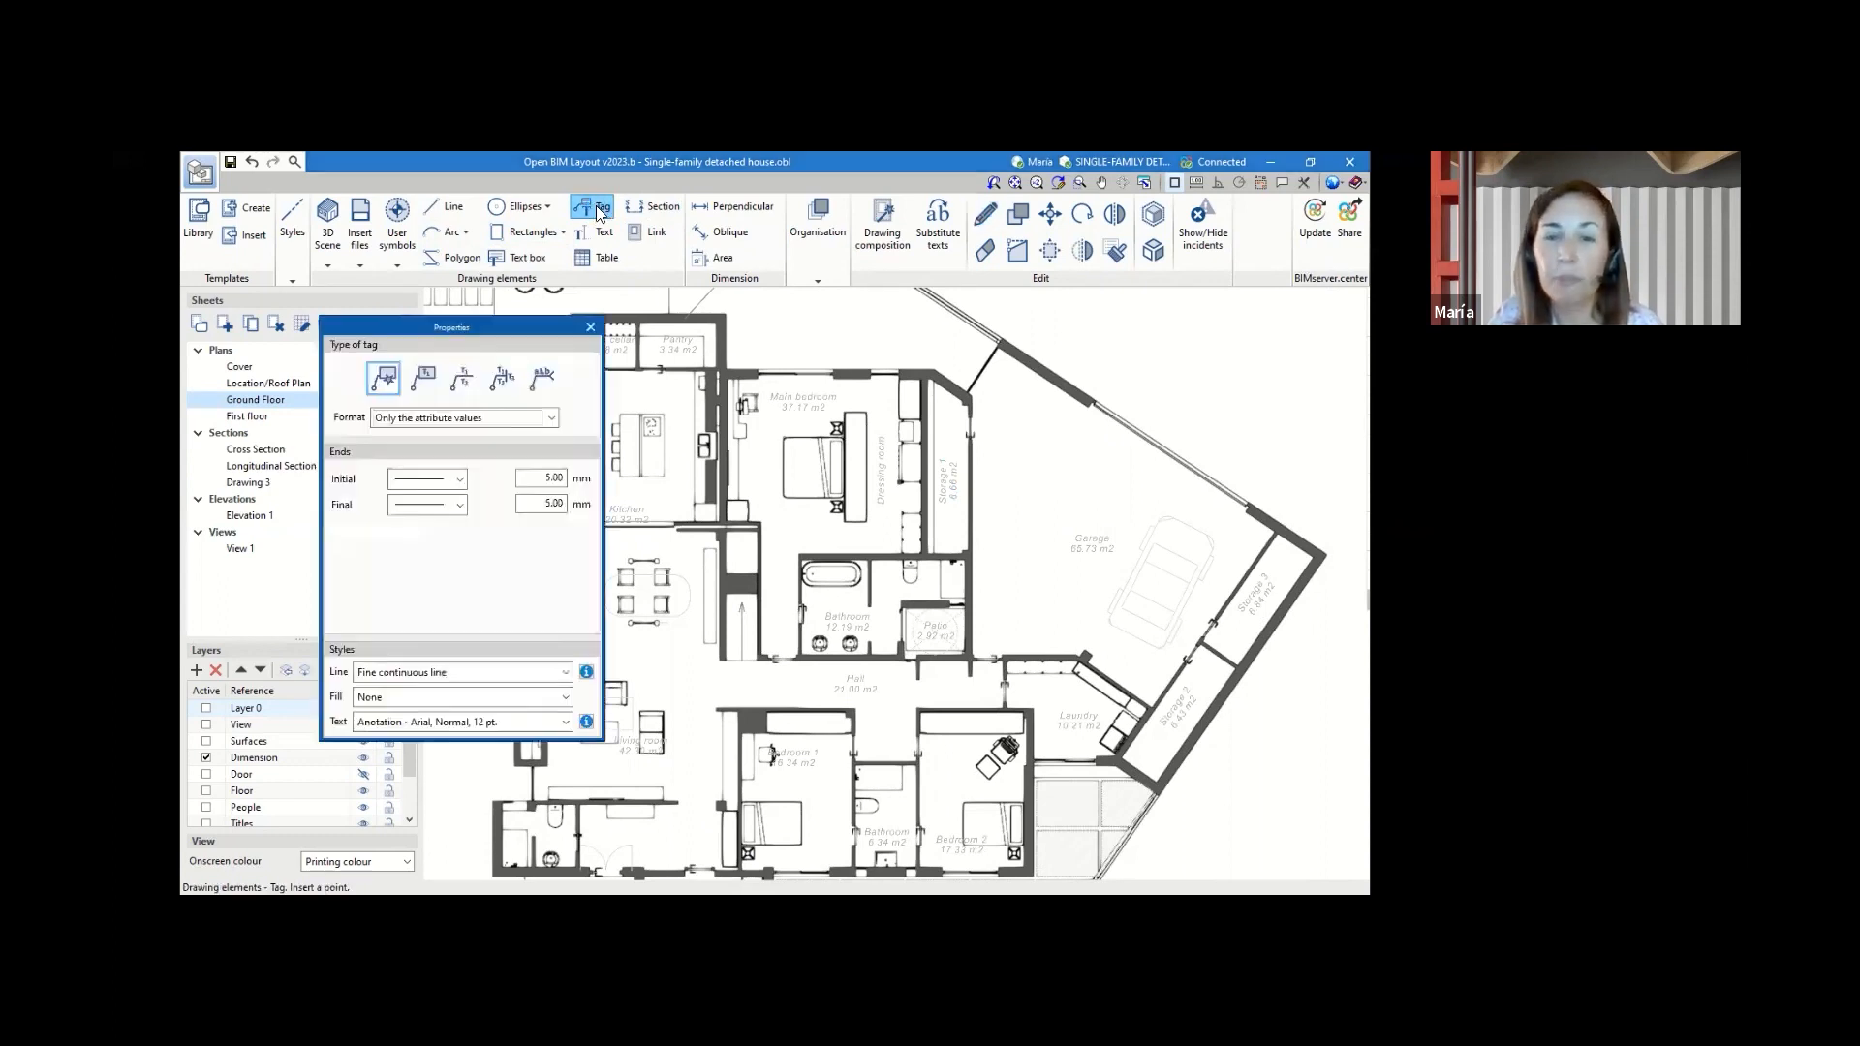
pyautogui.scroll(3, 1009, 531)
pyautogui.scroll(-2, 1009, 528)
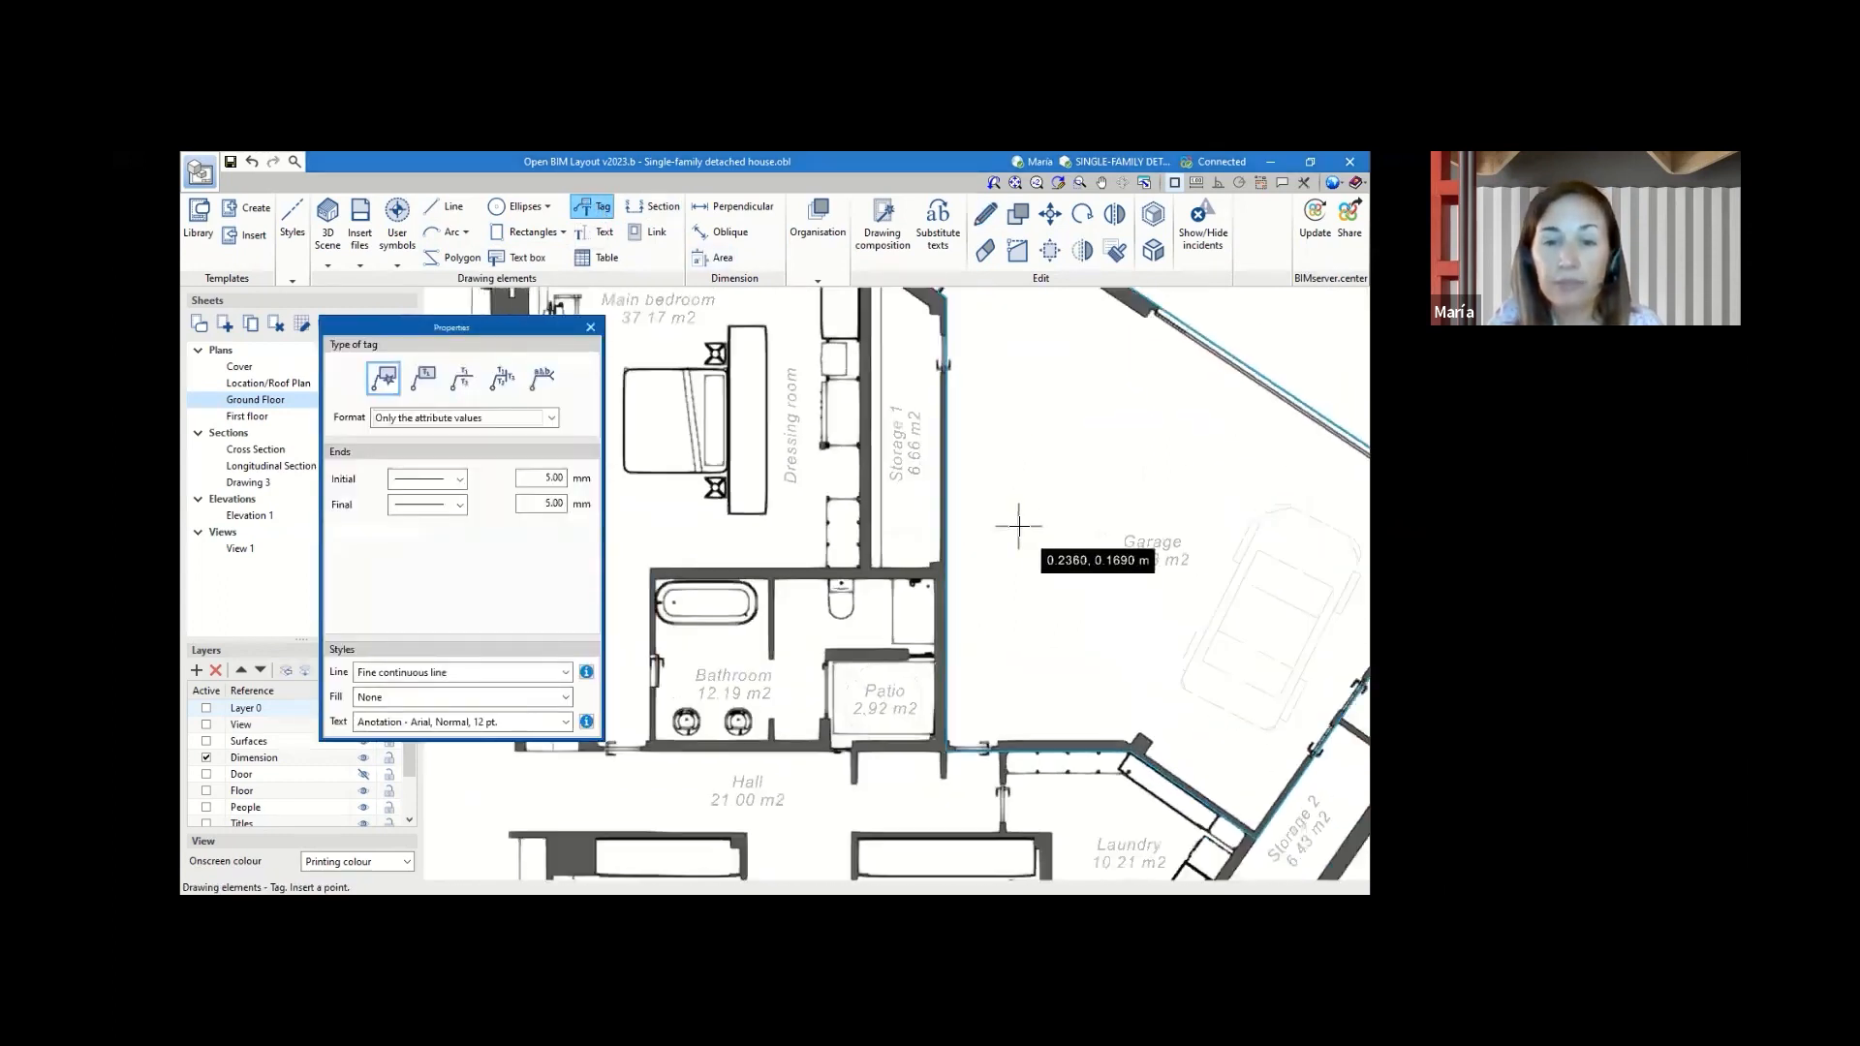
pyautogui.scroll(2, 799, 559)
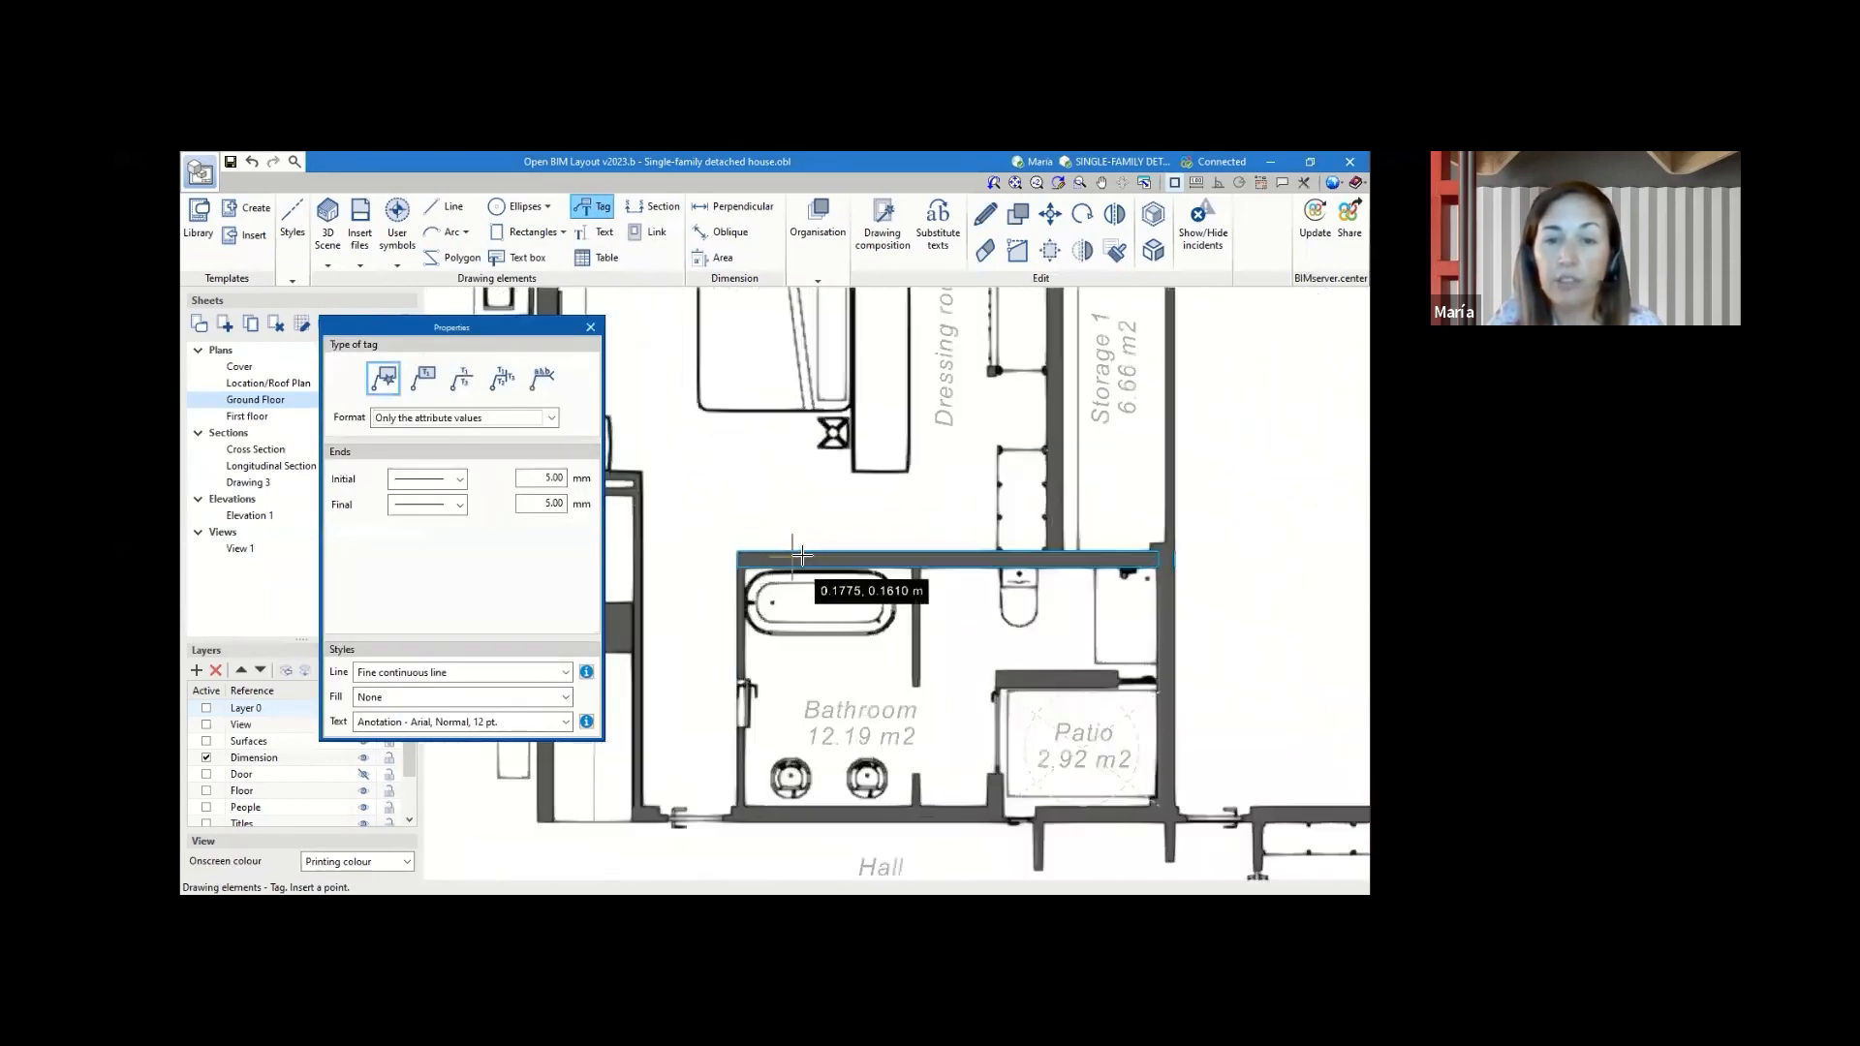
pyautogui.click(804, 558)
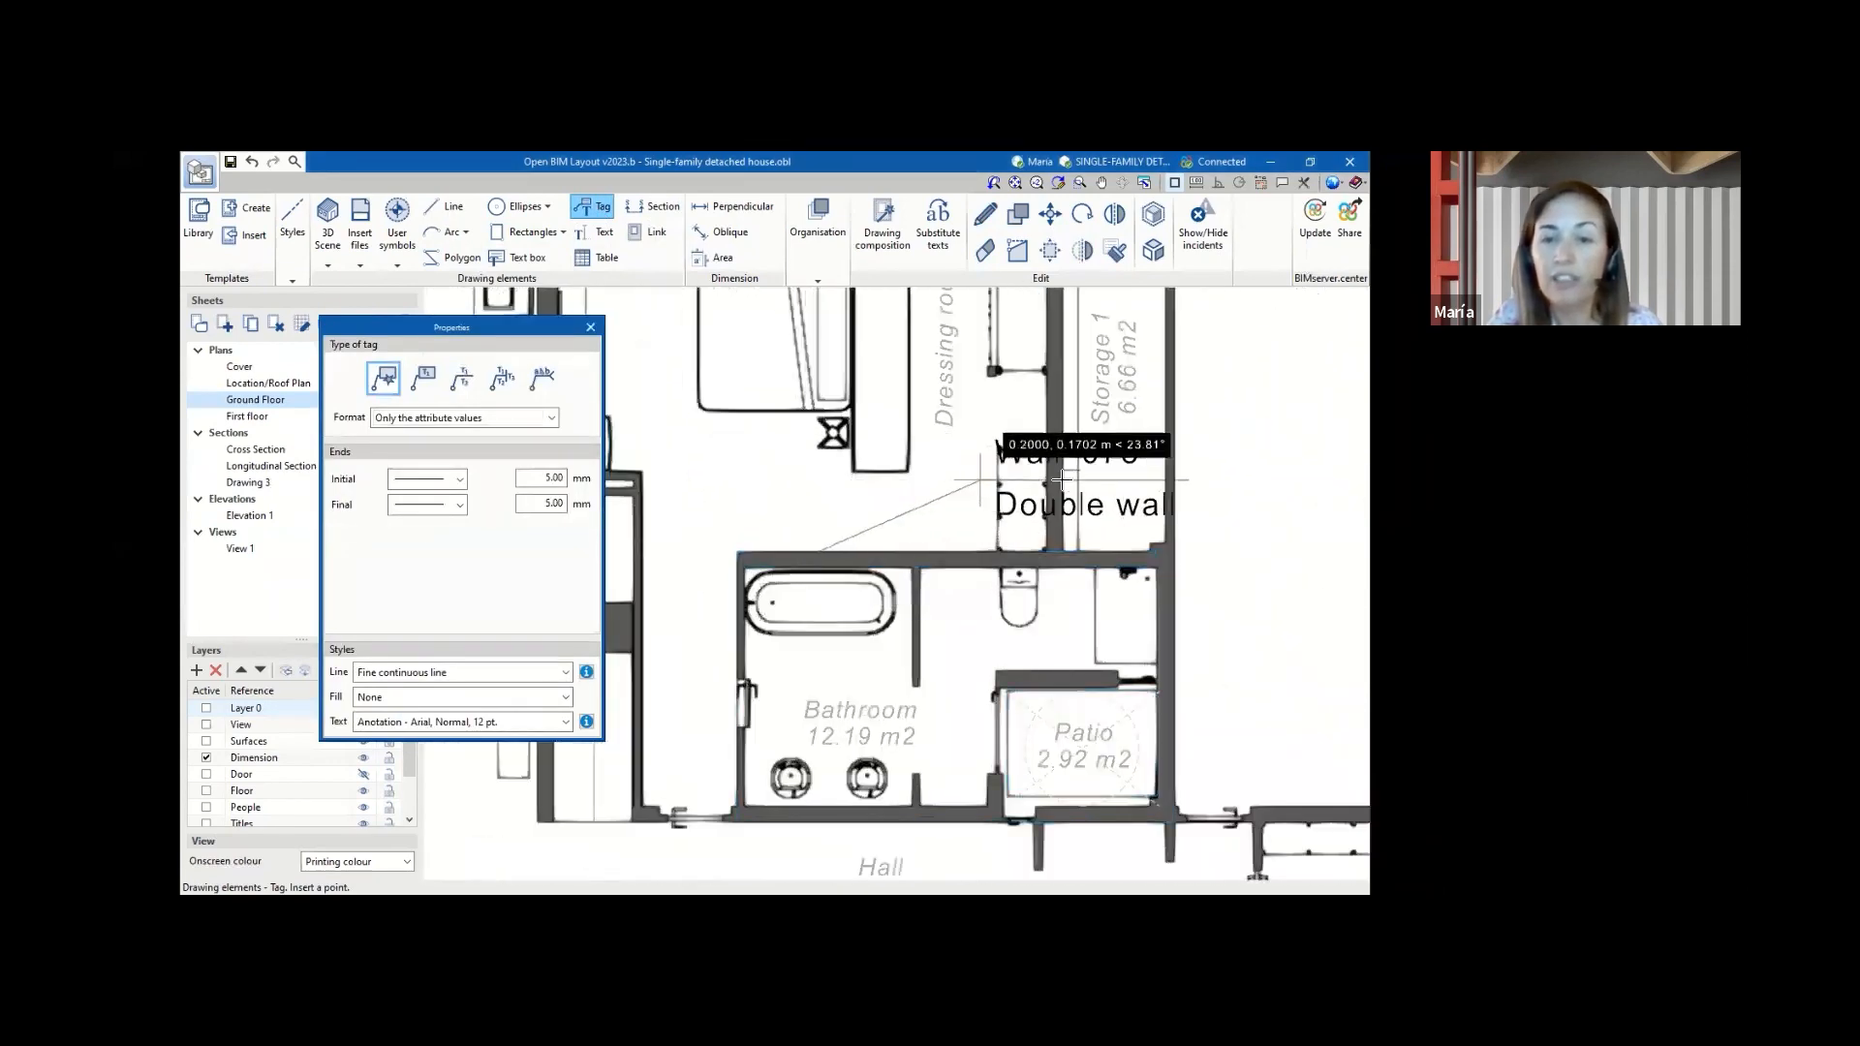
pyautogui.scroll(-1, 1143, 489)
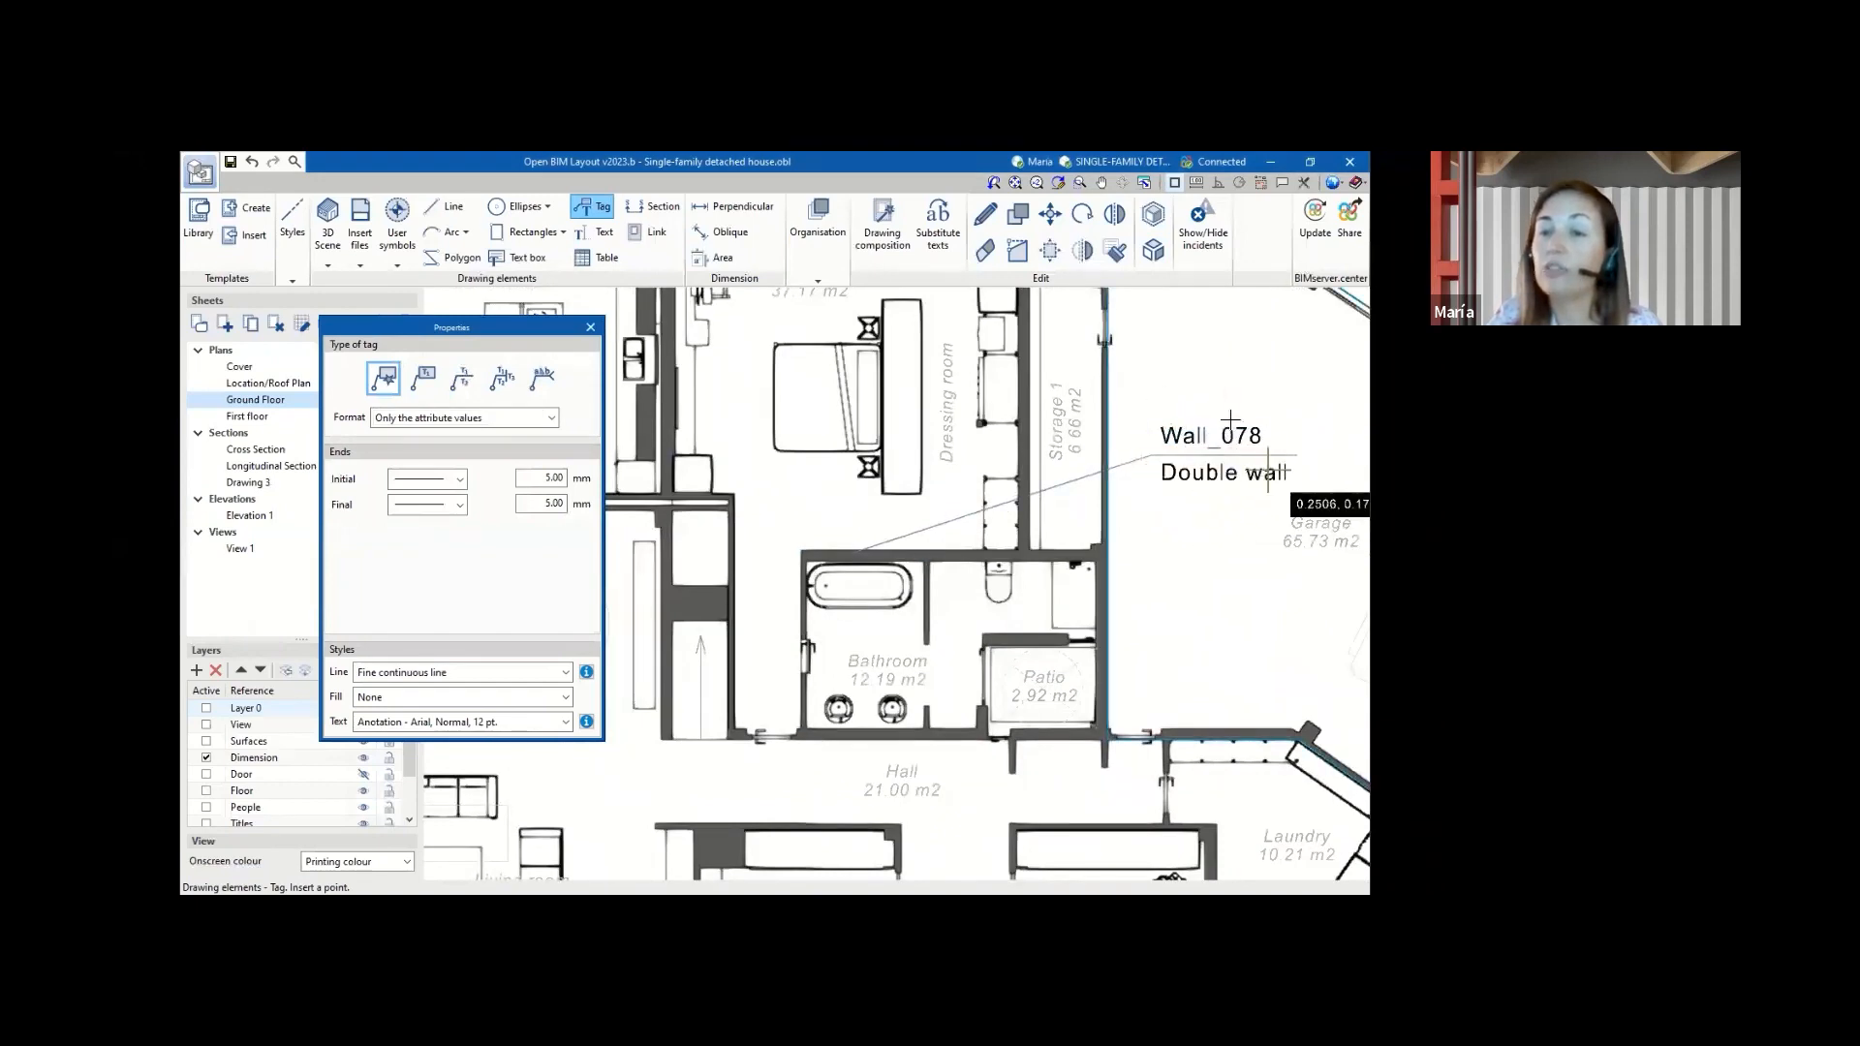
pyautogui.click(1163, 430)
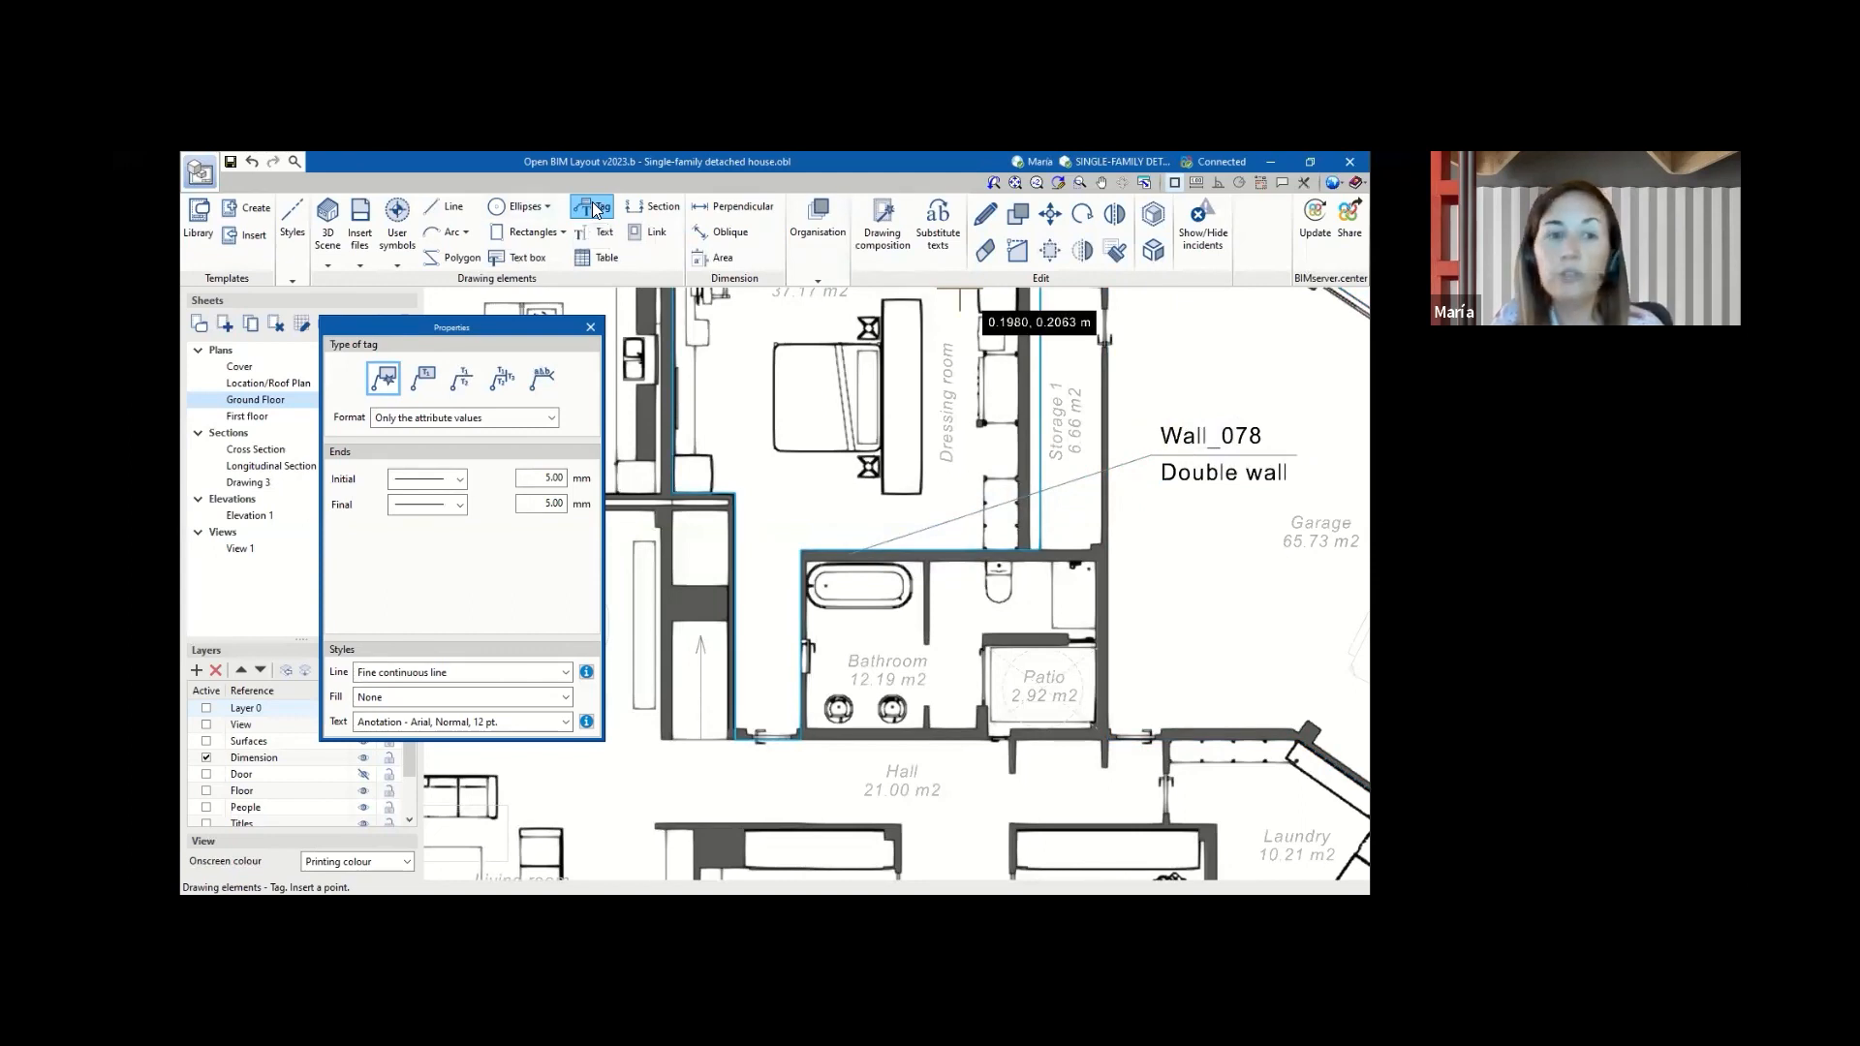
# - Try to tag the bed in Bedroom 1
pyautogui.scroll(-1, 1212, 448)
pyautogui.scroll(-3, 1213, 449)
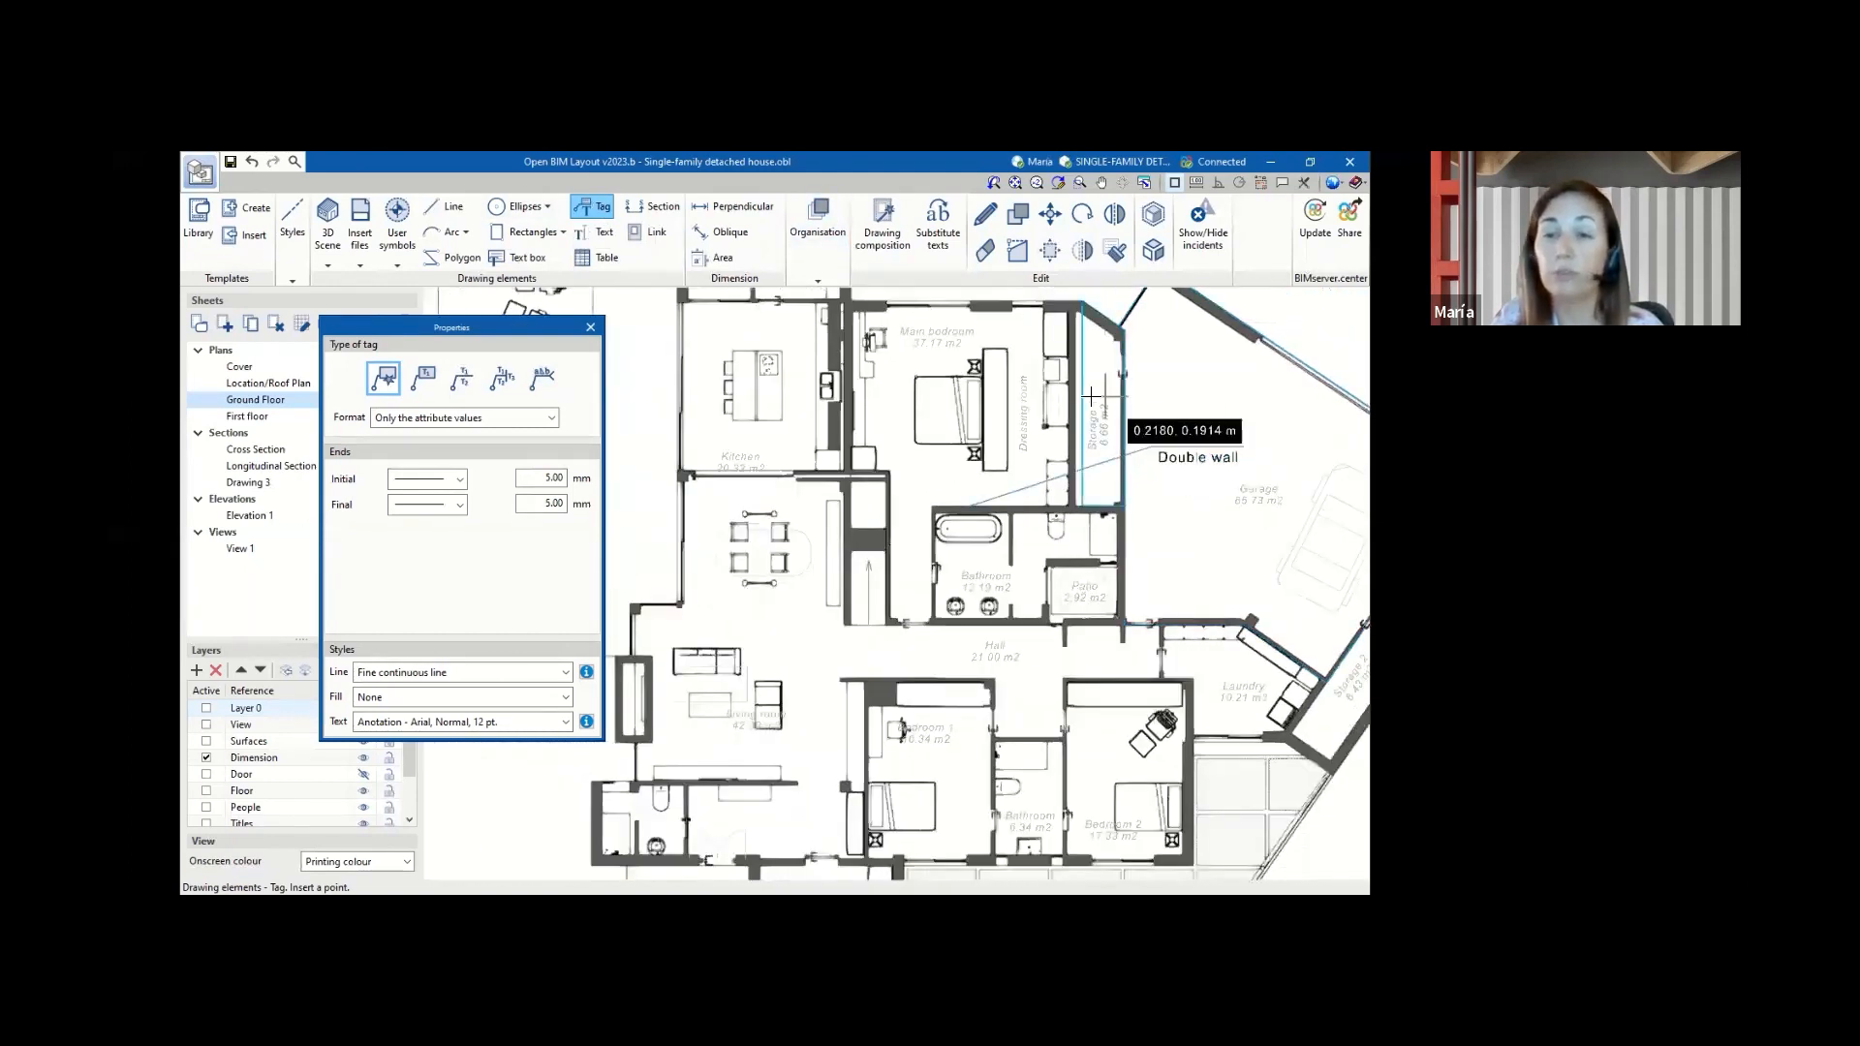
pyautogui.scroll(-1, 1107, 399)
pyautogui.scroll(1, 1123, 457)
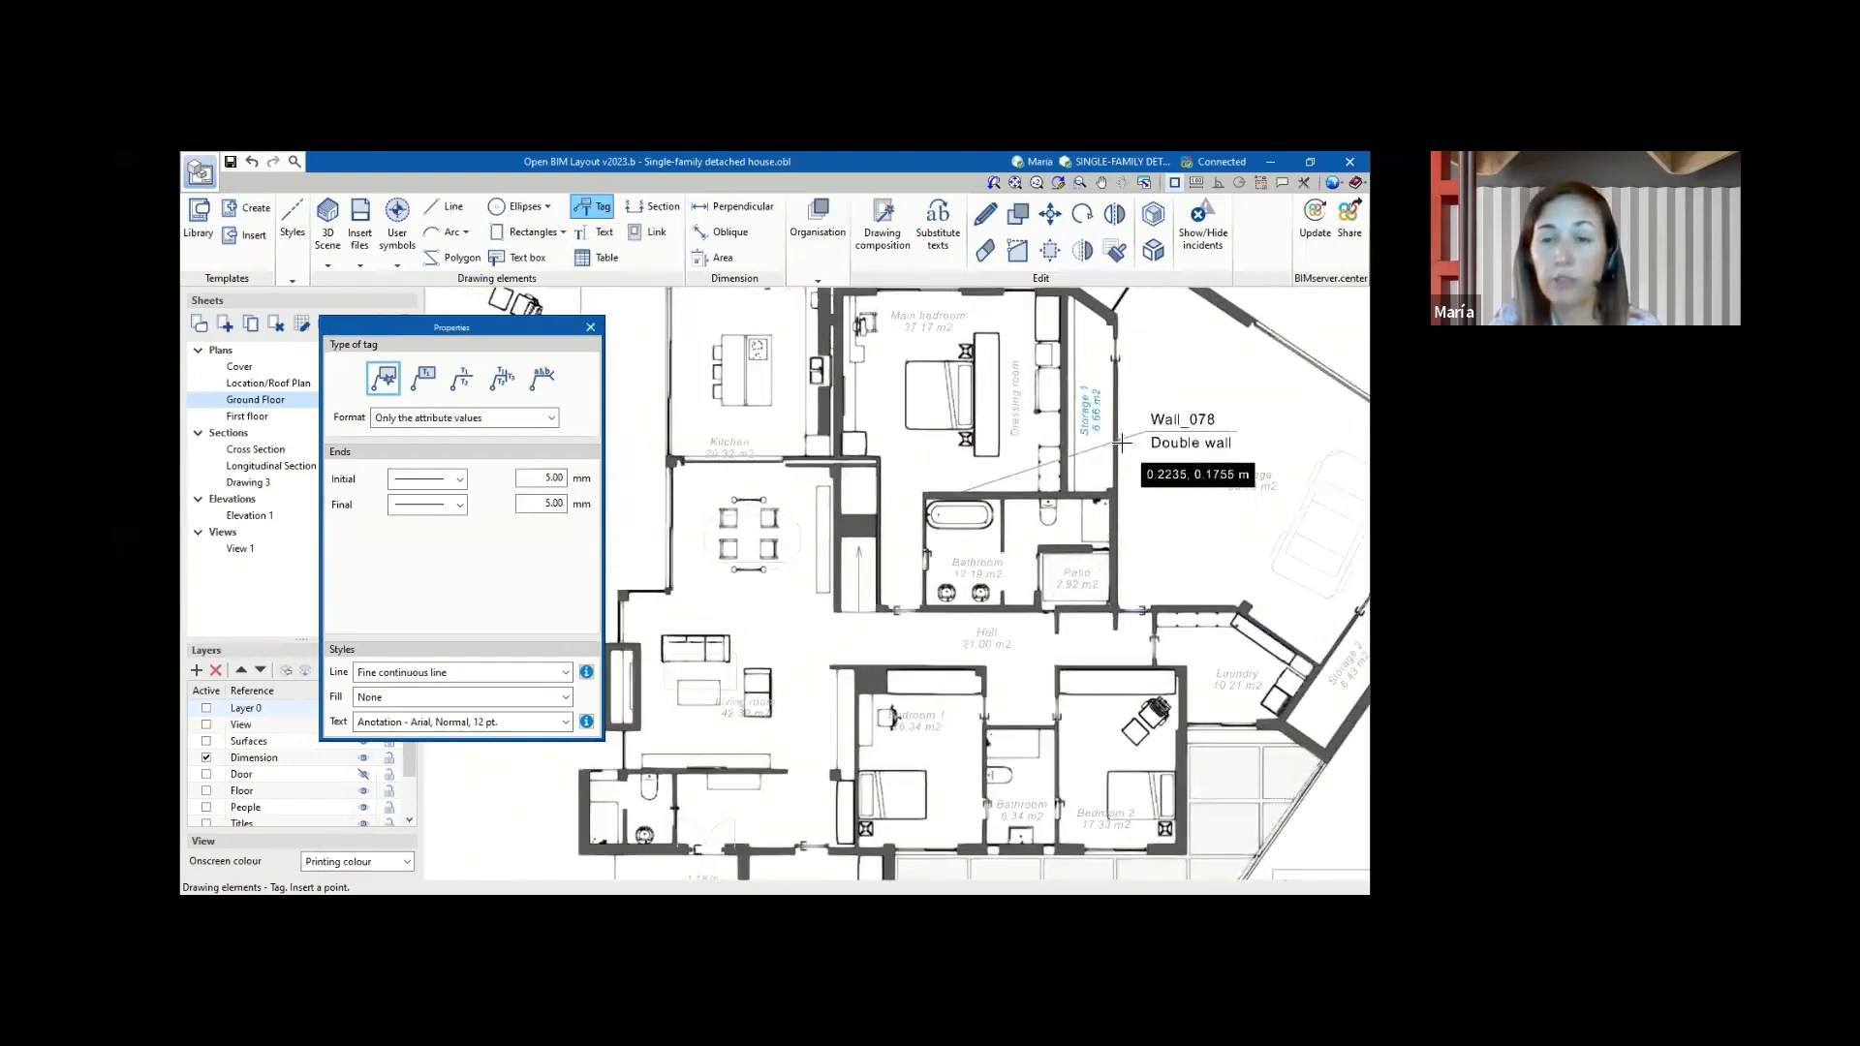
pyautogui.scroll(2, 858, 680)
pyautogui.scroll(-3, 877, 637)
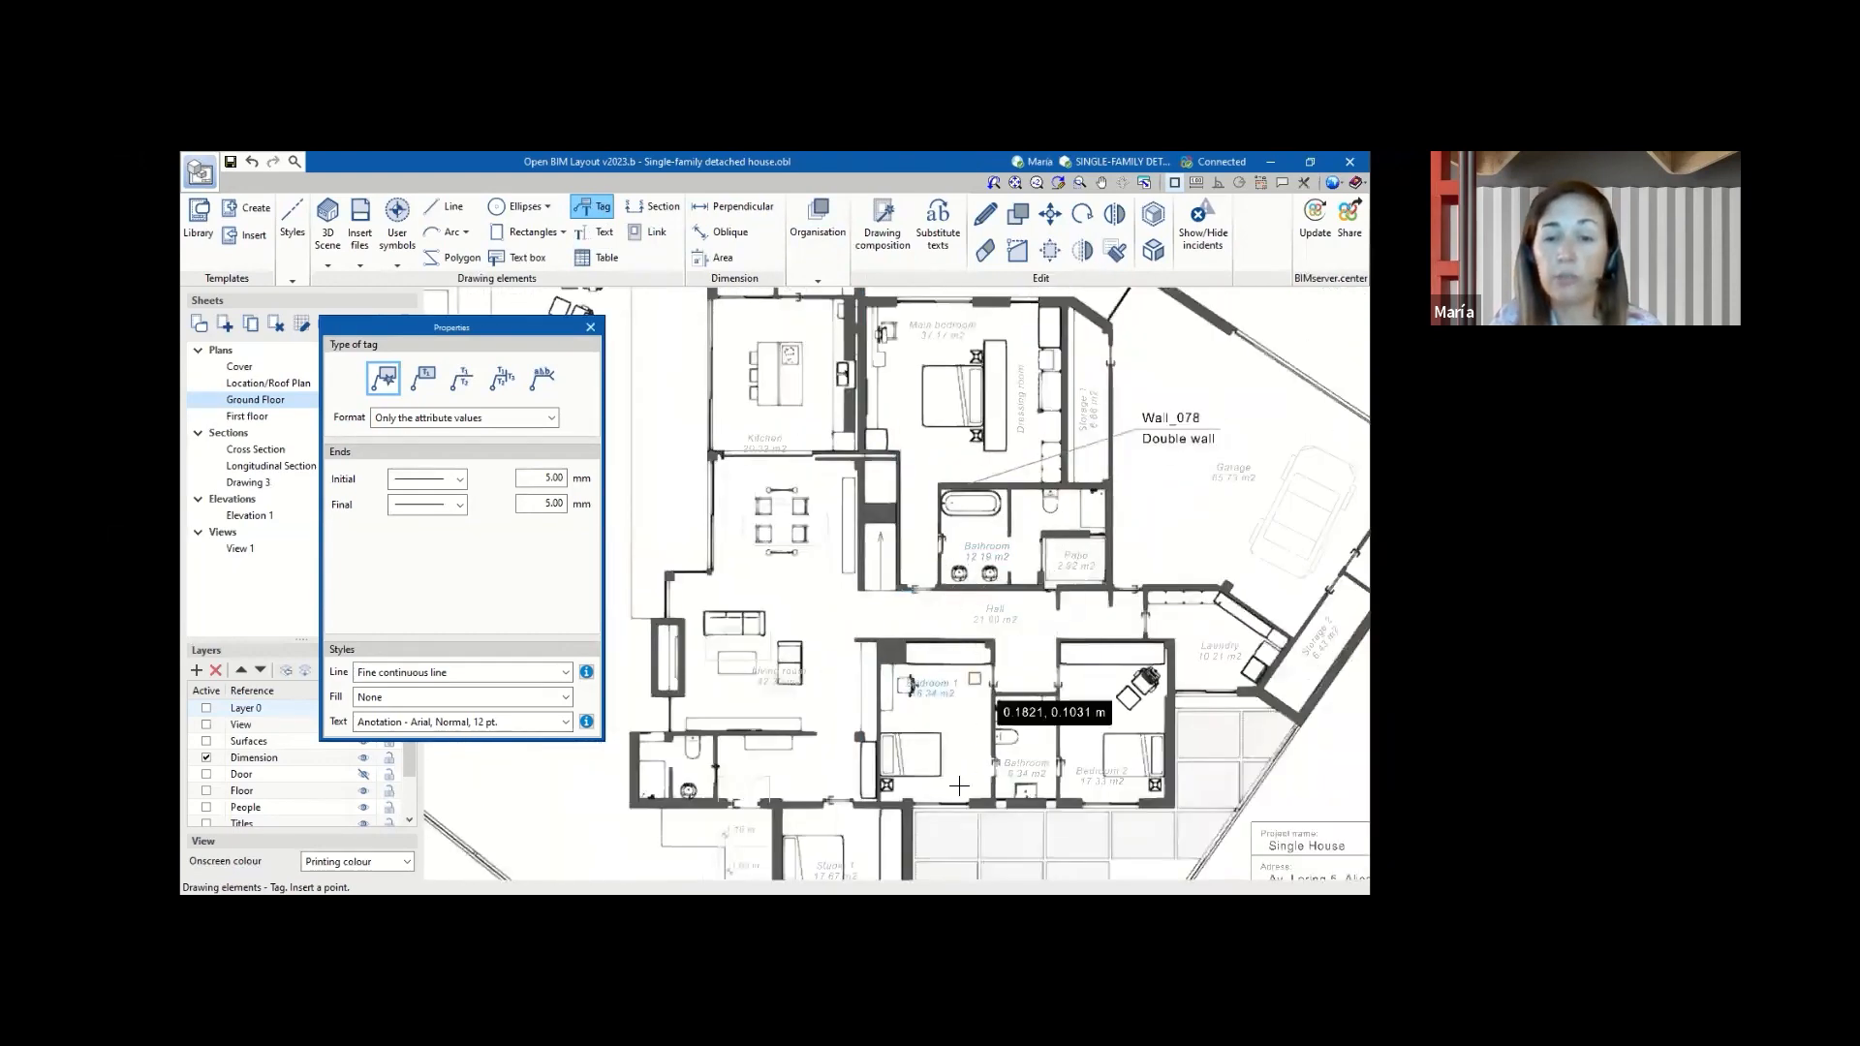
pyautogui.scroll(3, 959, 783)
pyautogui.scroll(2, 920, 755)
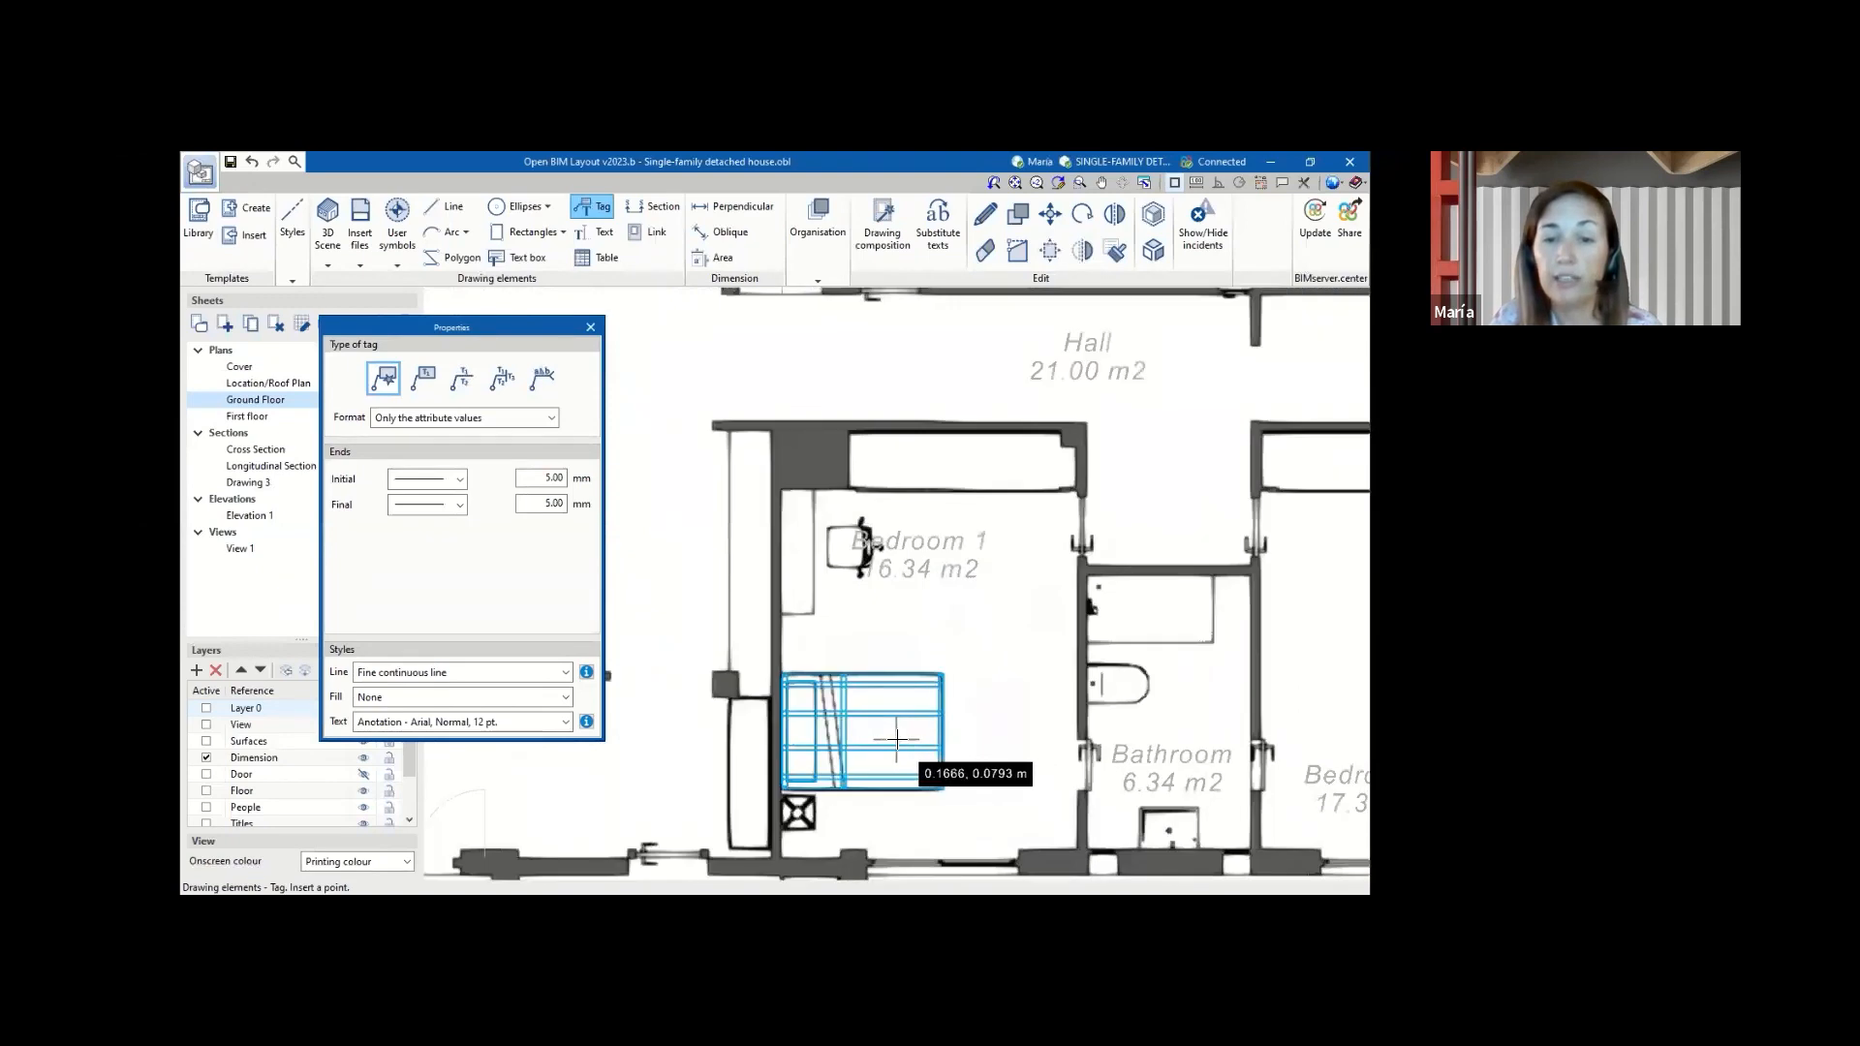
pyautogui.click(911, 747)
pyautogui.scroll(-1, 992, 631)
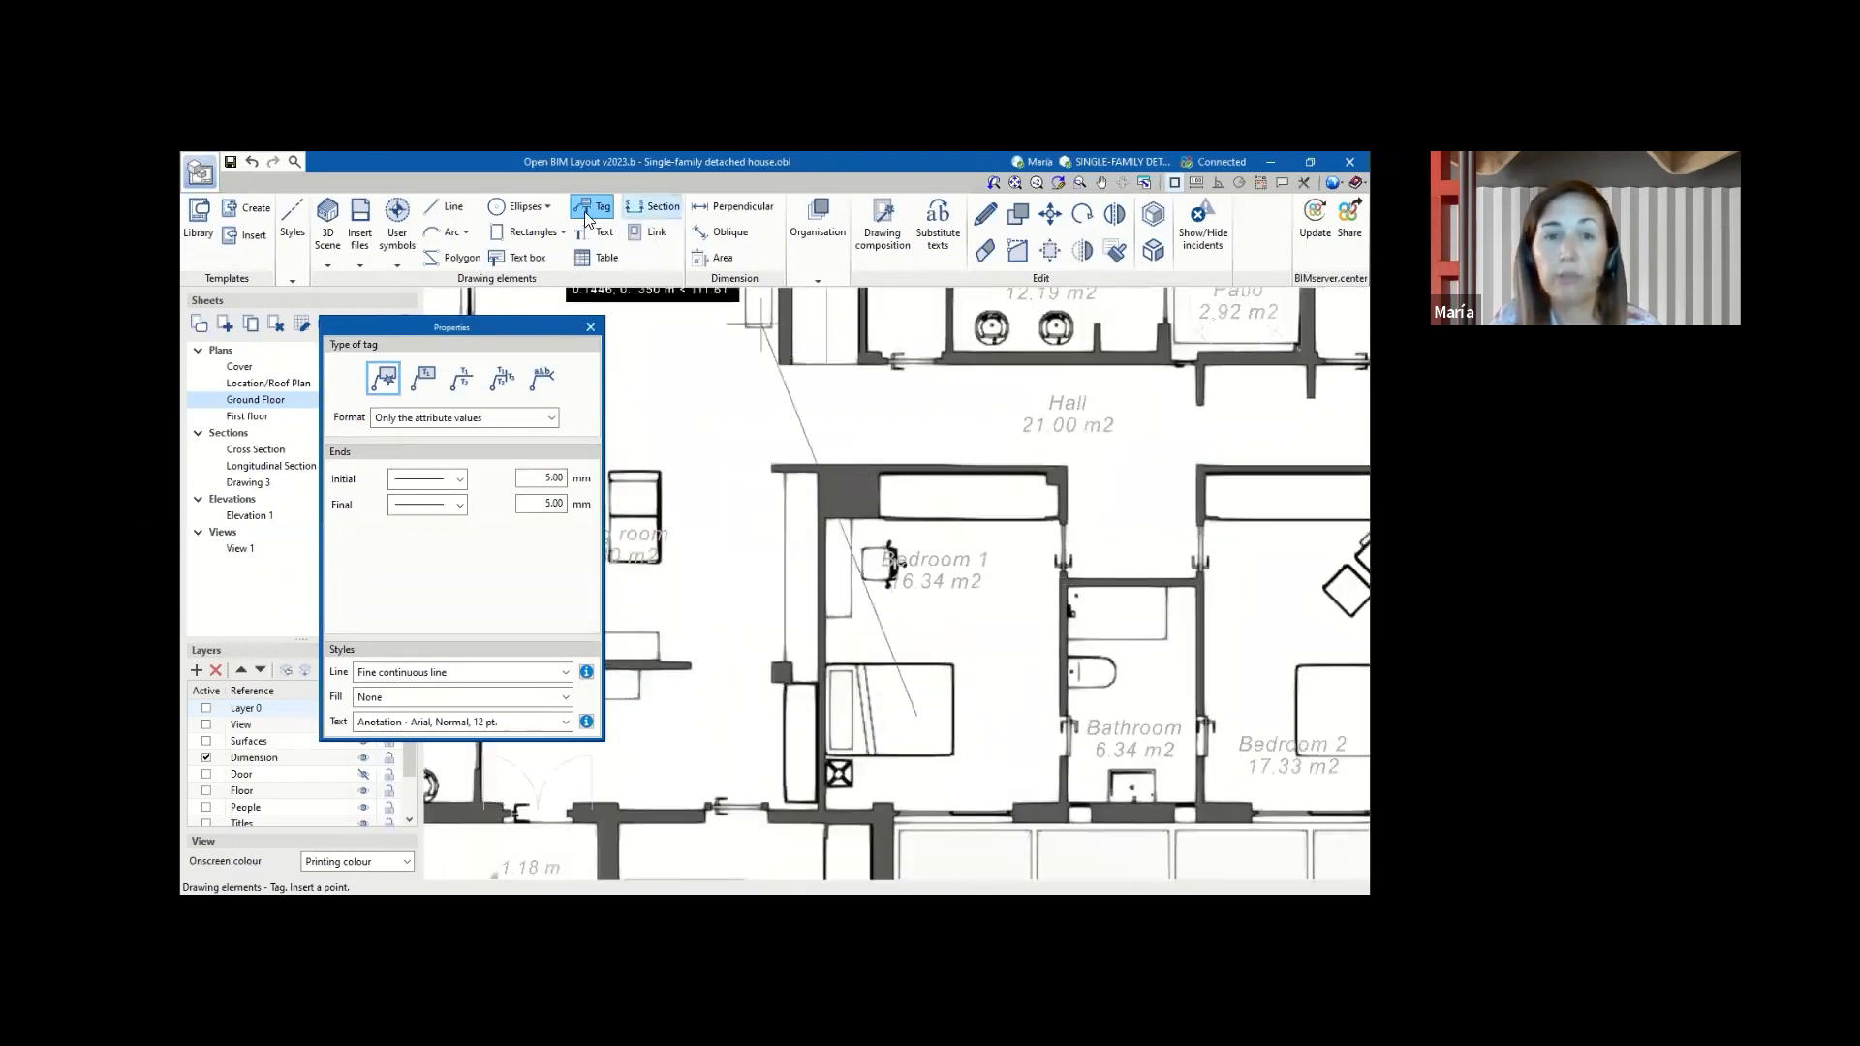
pyautogui.click(590, 212)
# - Tag the toilet in the bathroom between Bedroom 1 and Bedroom 2, with the leader ending just below it, and leave the Tag command
pyautogui.scroll(-3, 901, 378)
pyautogui.scroll(2, 1117, 614)
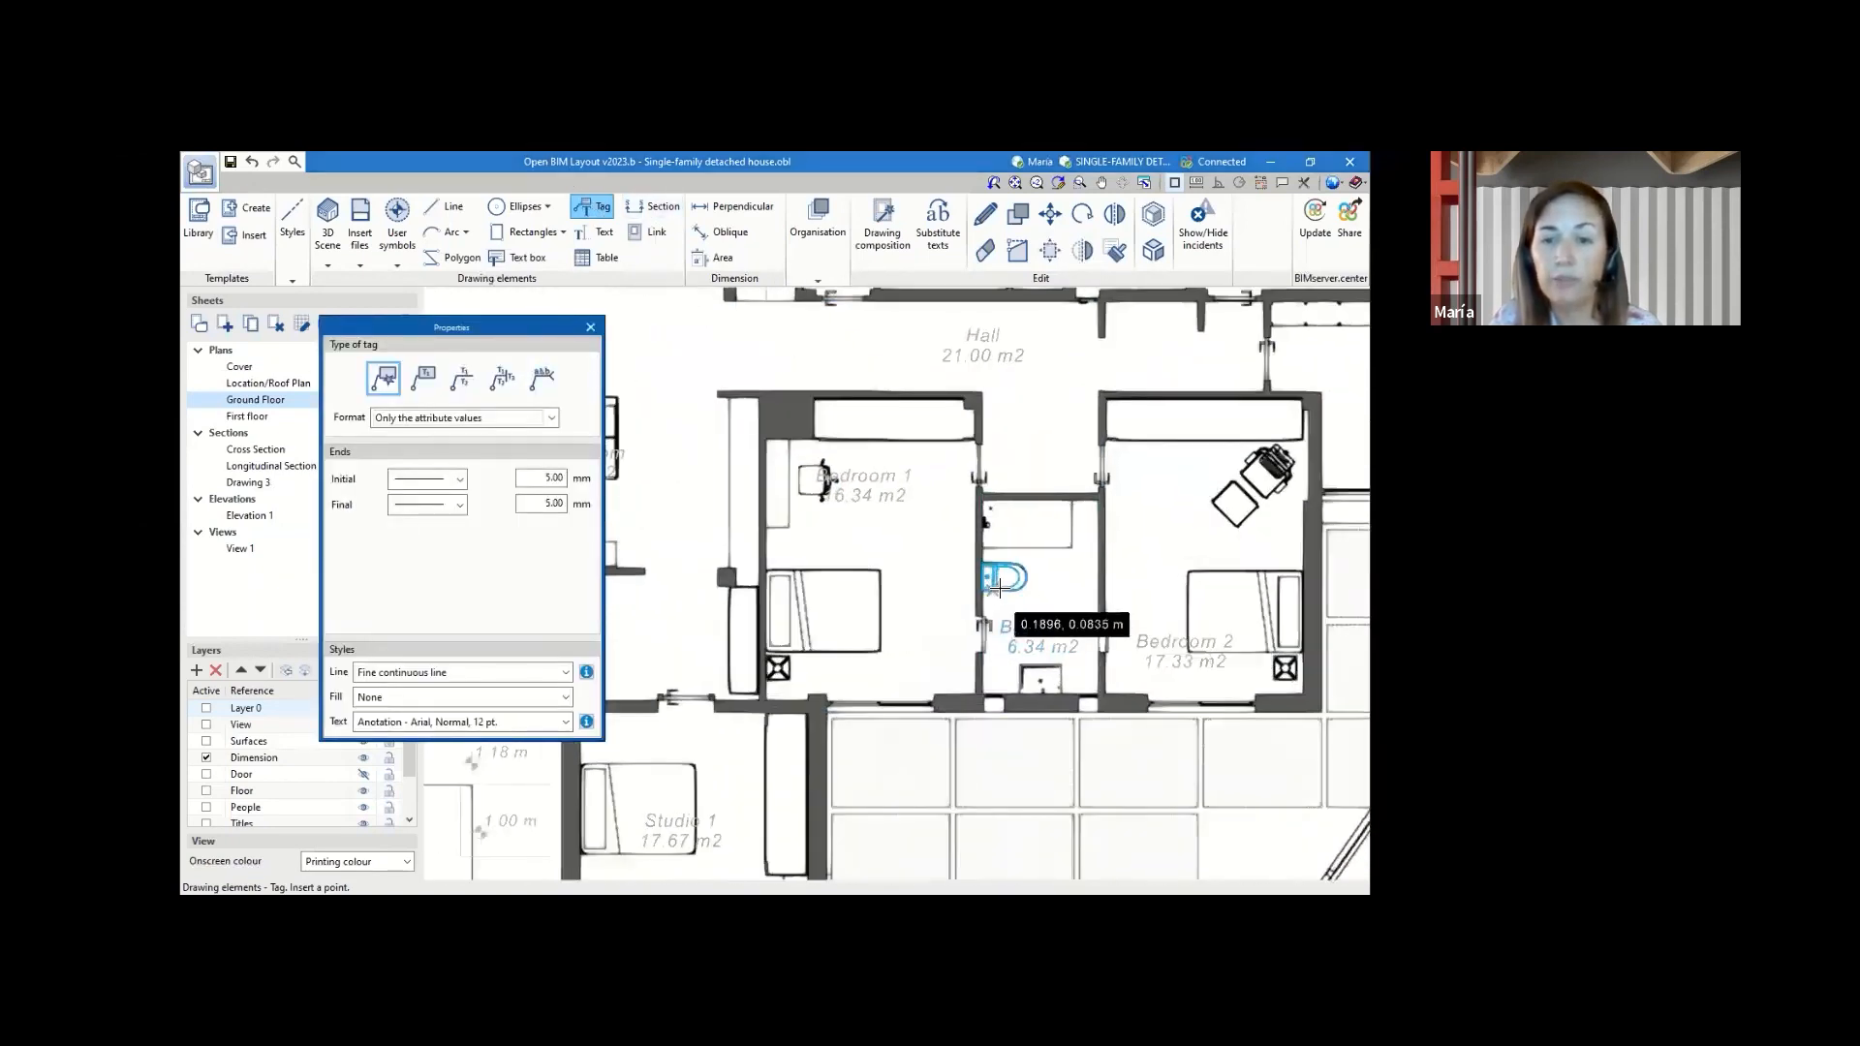
pyautogui.click(1003, 582)
pyautogui.scroll(2, 1039, 592)
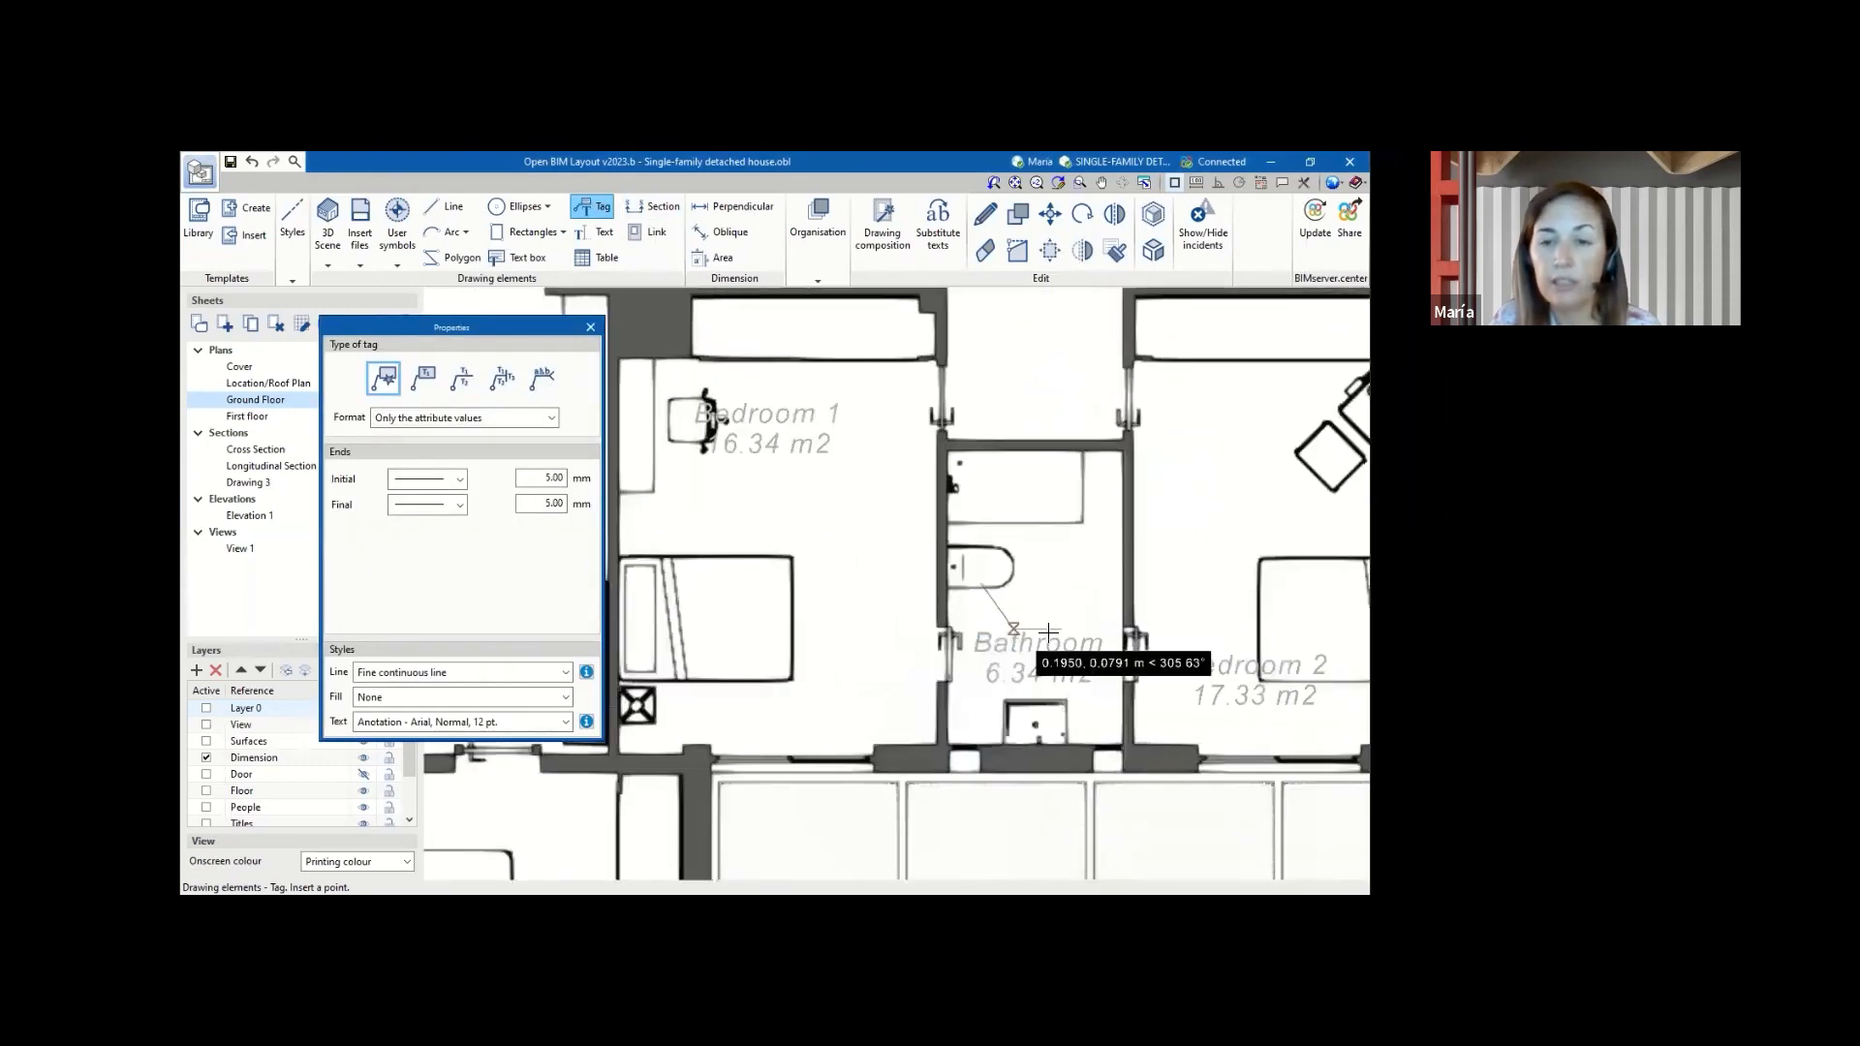
pyautogui.scroll(-1, 1083, 629)
pyautogui.scroll(3, 1087, 624)
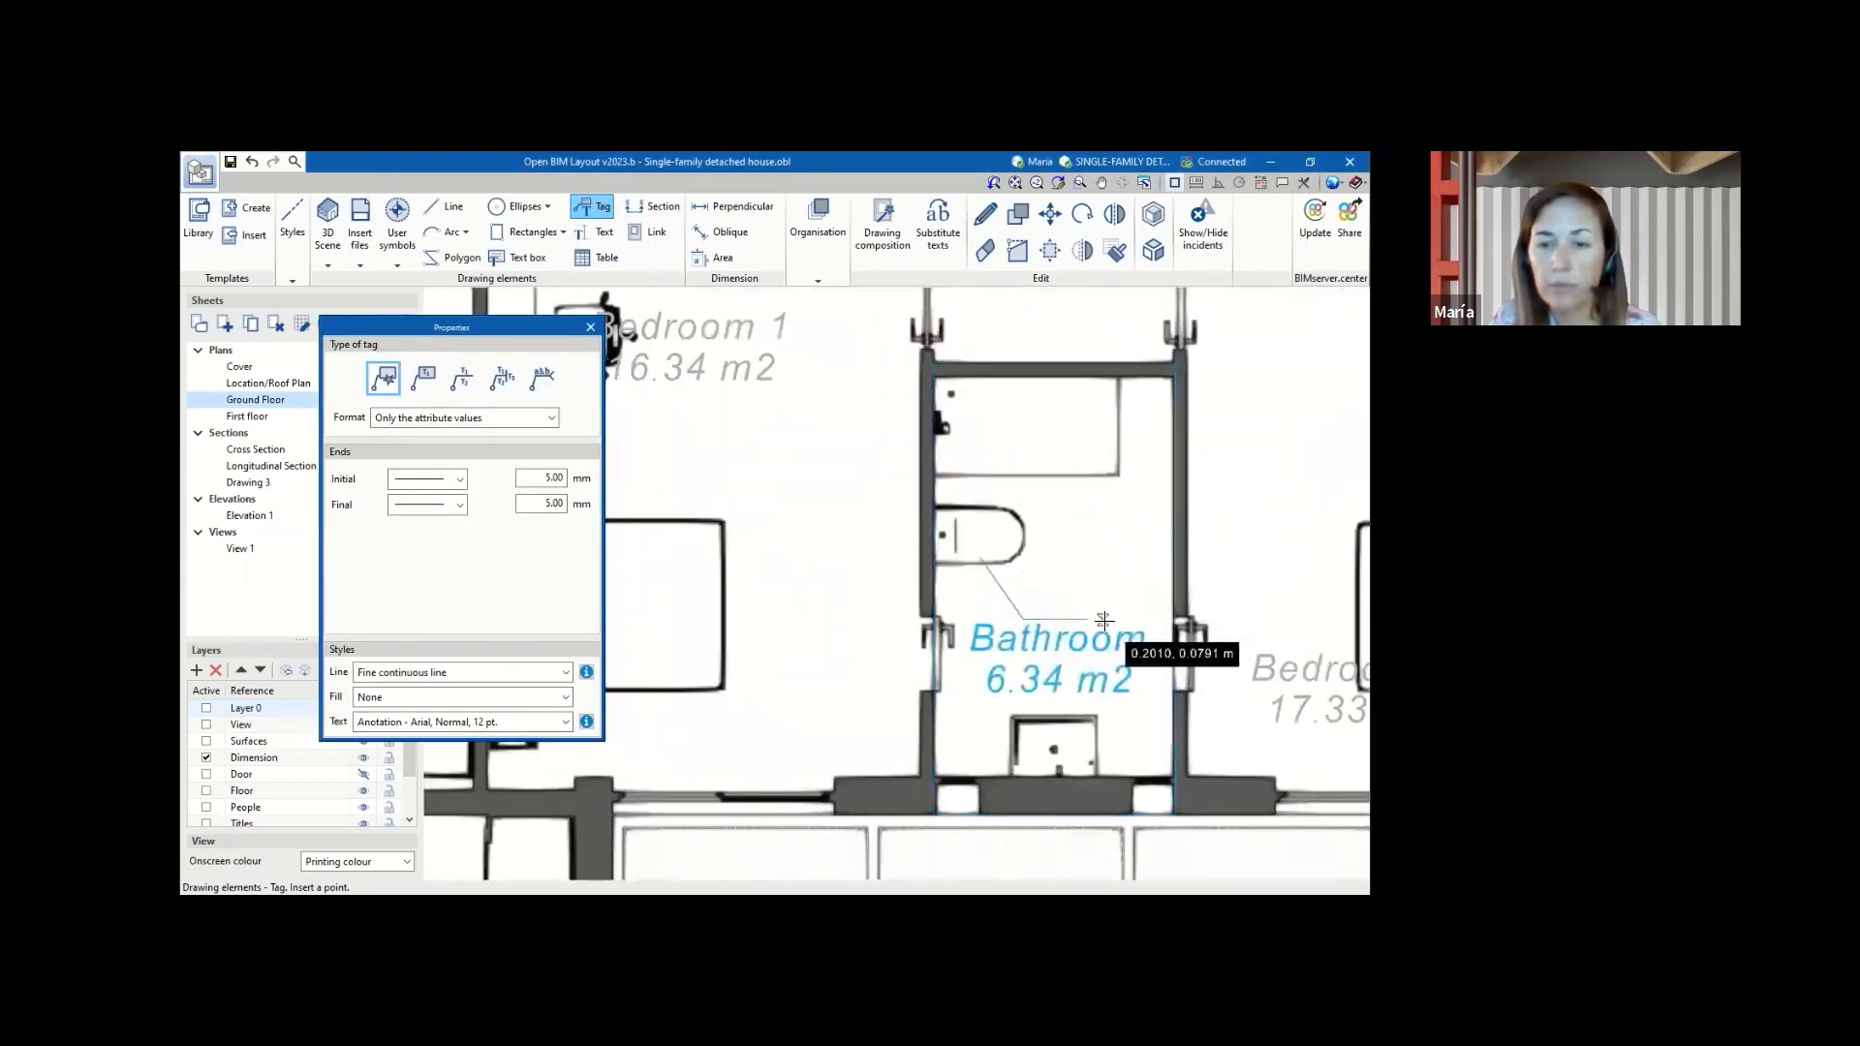
pyautogui.press('Escape')
pyautogui.scroll(-5, 1036, 514)
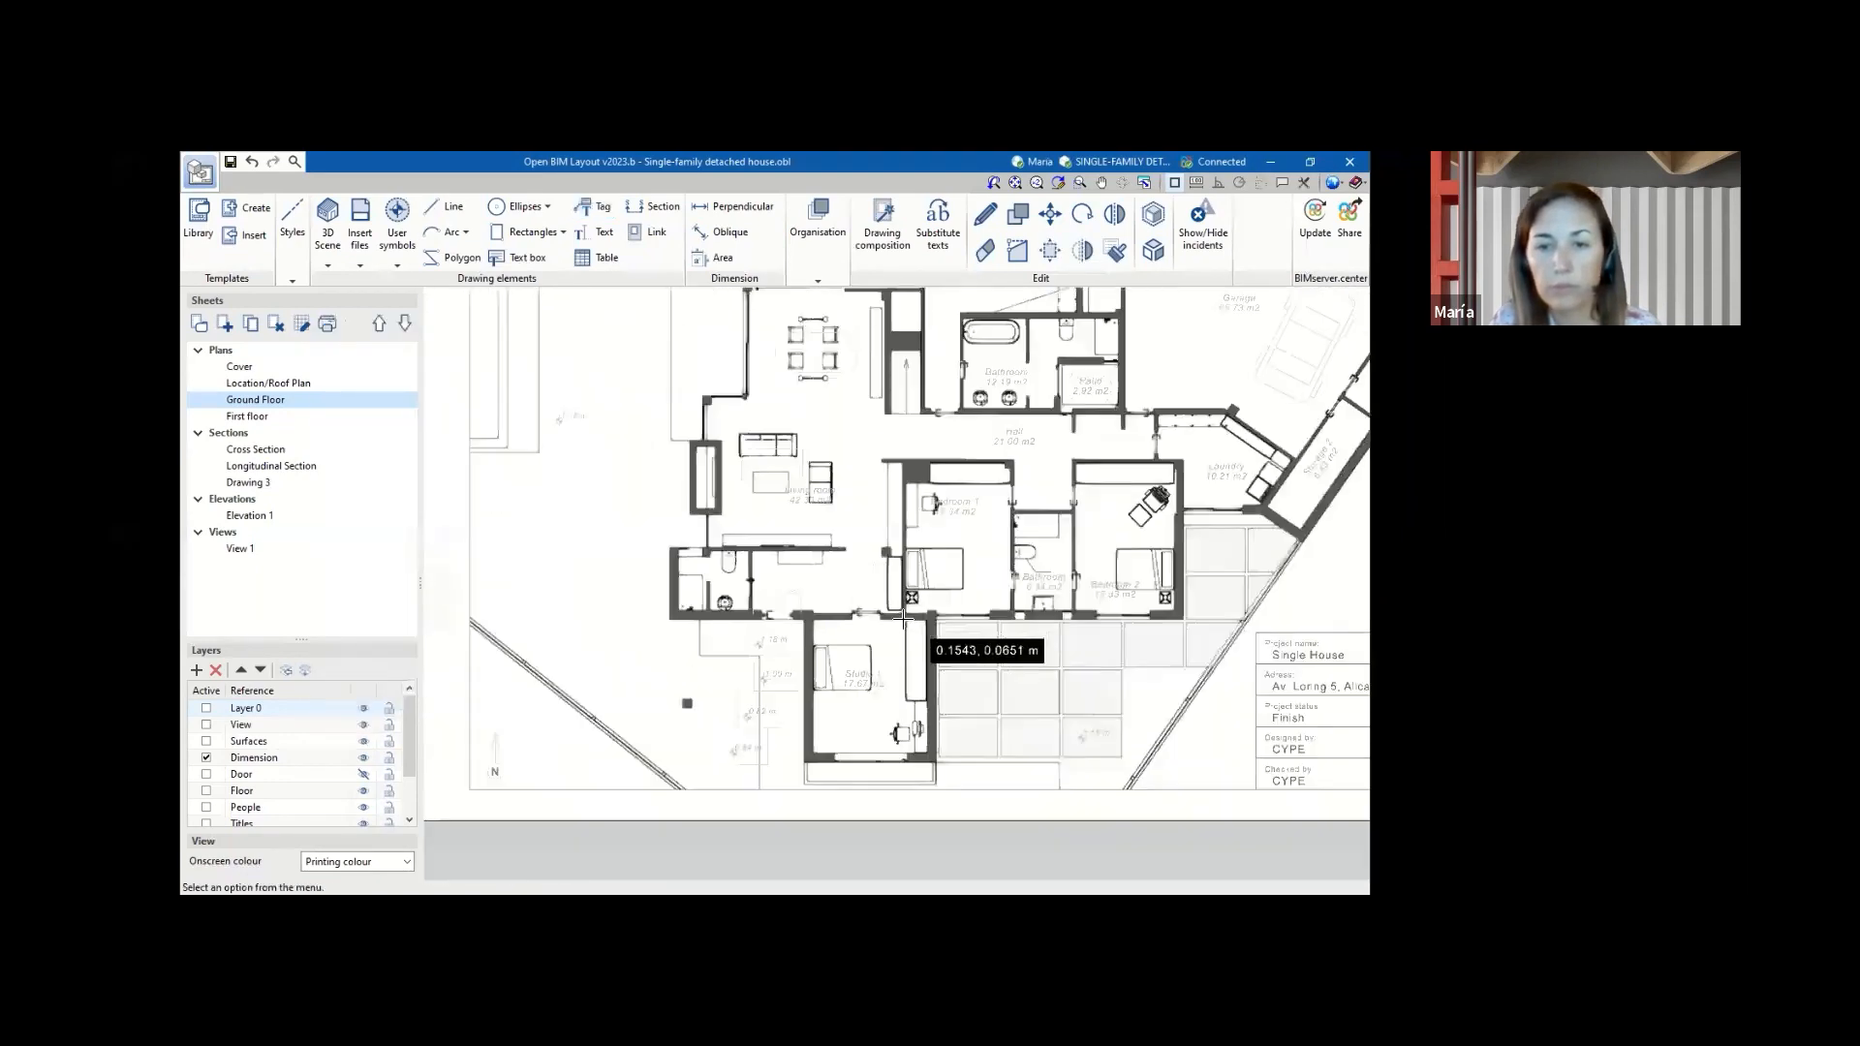
# - Start the Tag command, examine the ground floor plan from Studio 1 up to the wall tags, and leave without placing a tag
pyautogui.scroll(3, 833, 629)
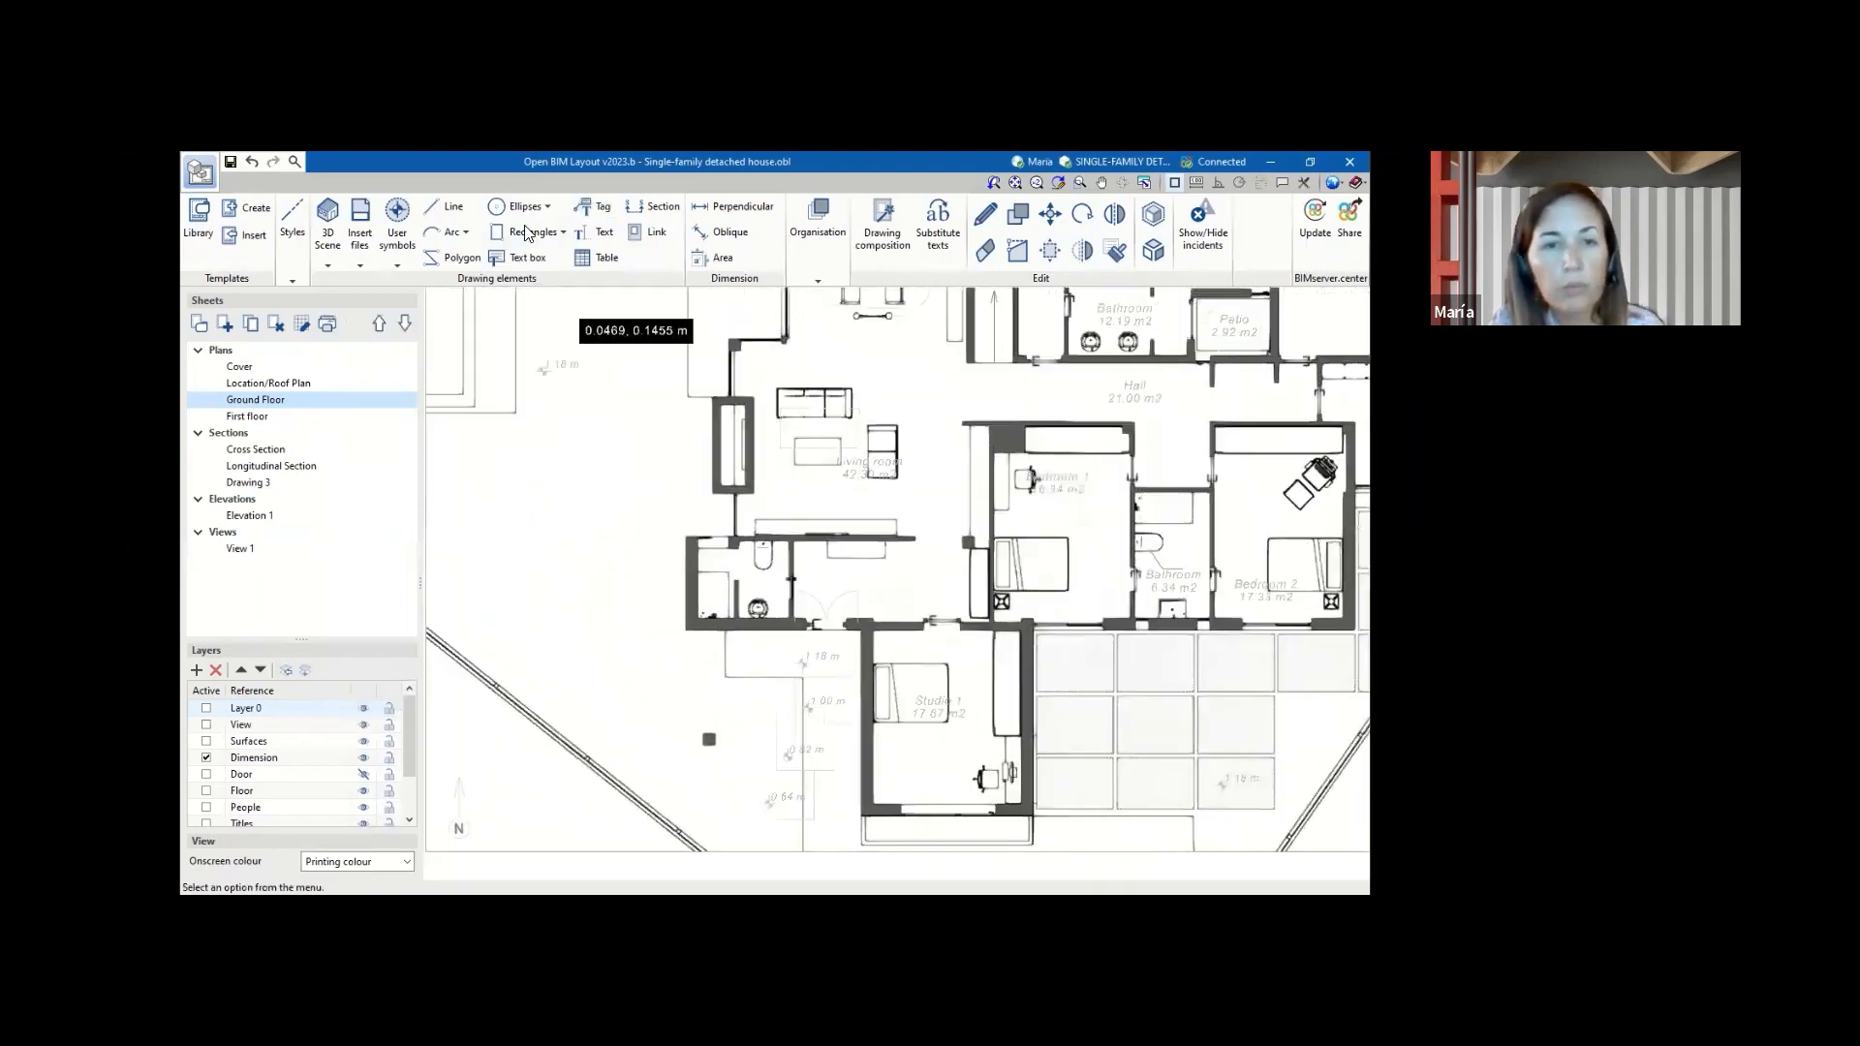
pyautogui.click(595, 215)
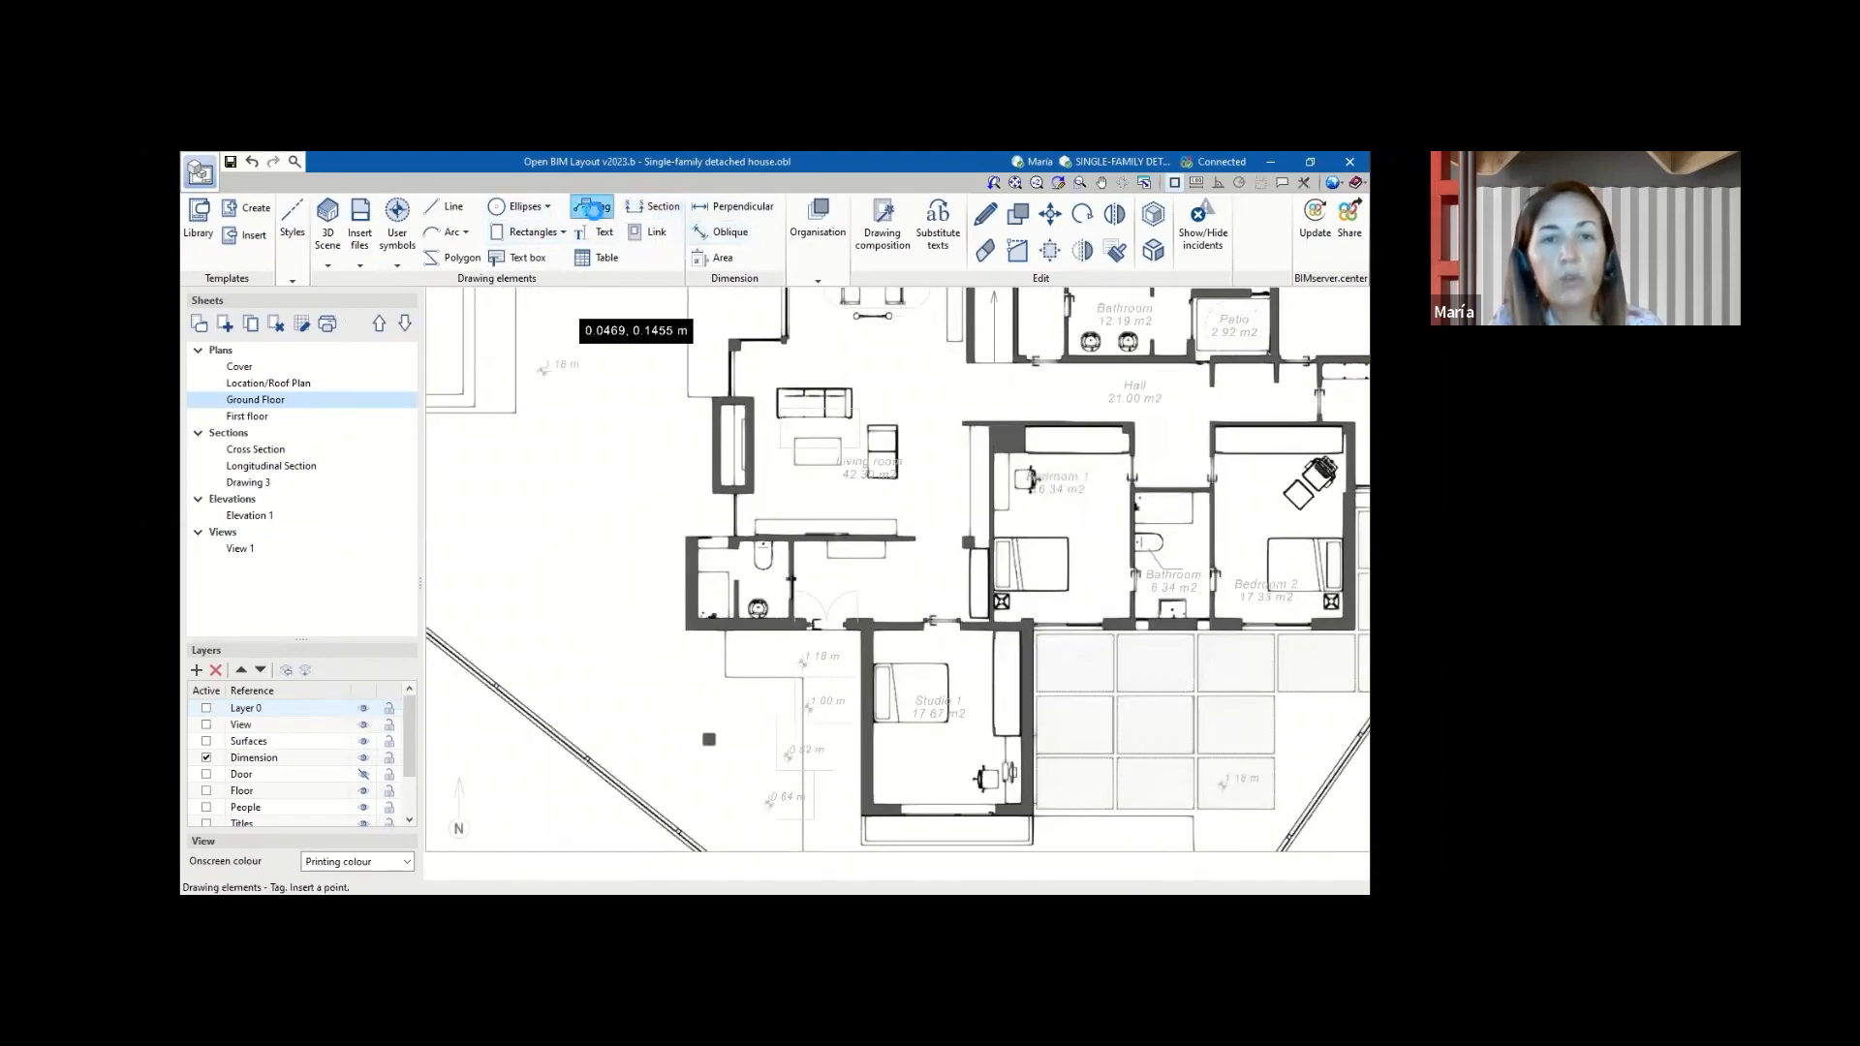
pyautogui.scroll(4, 1027, 770)
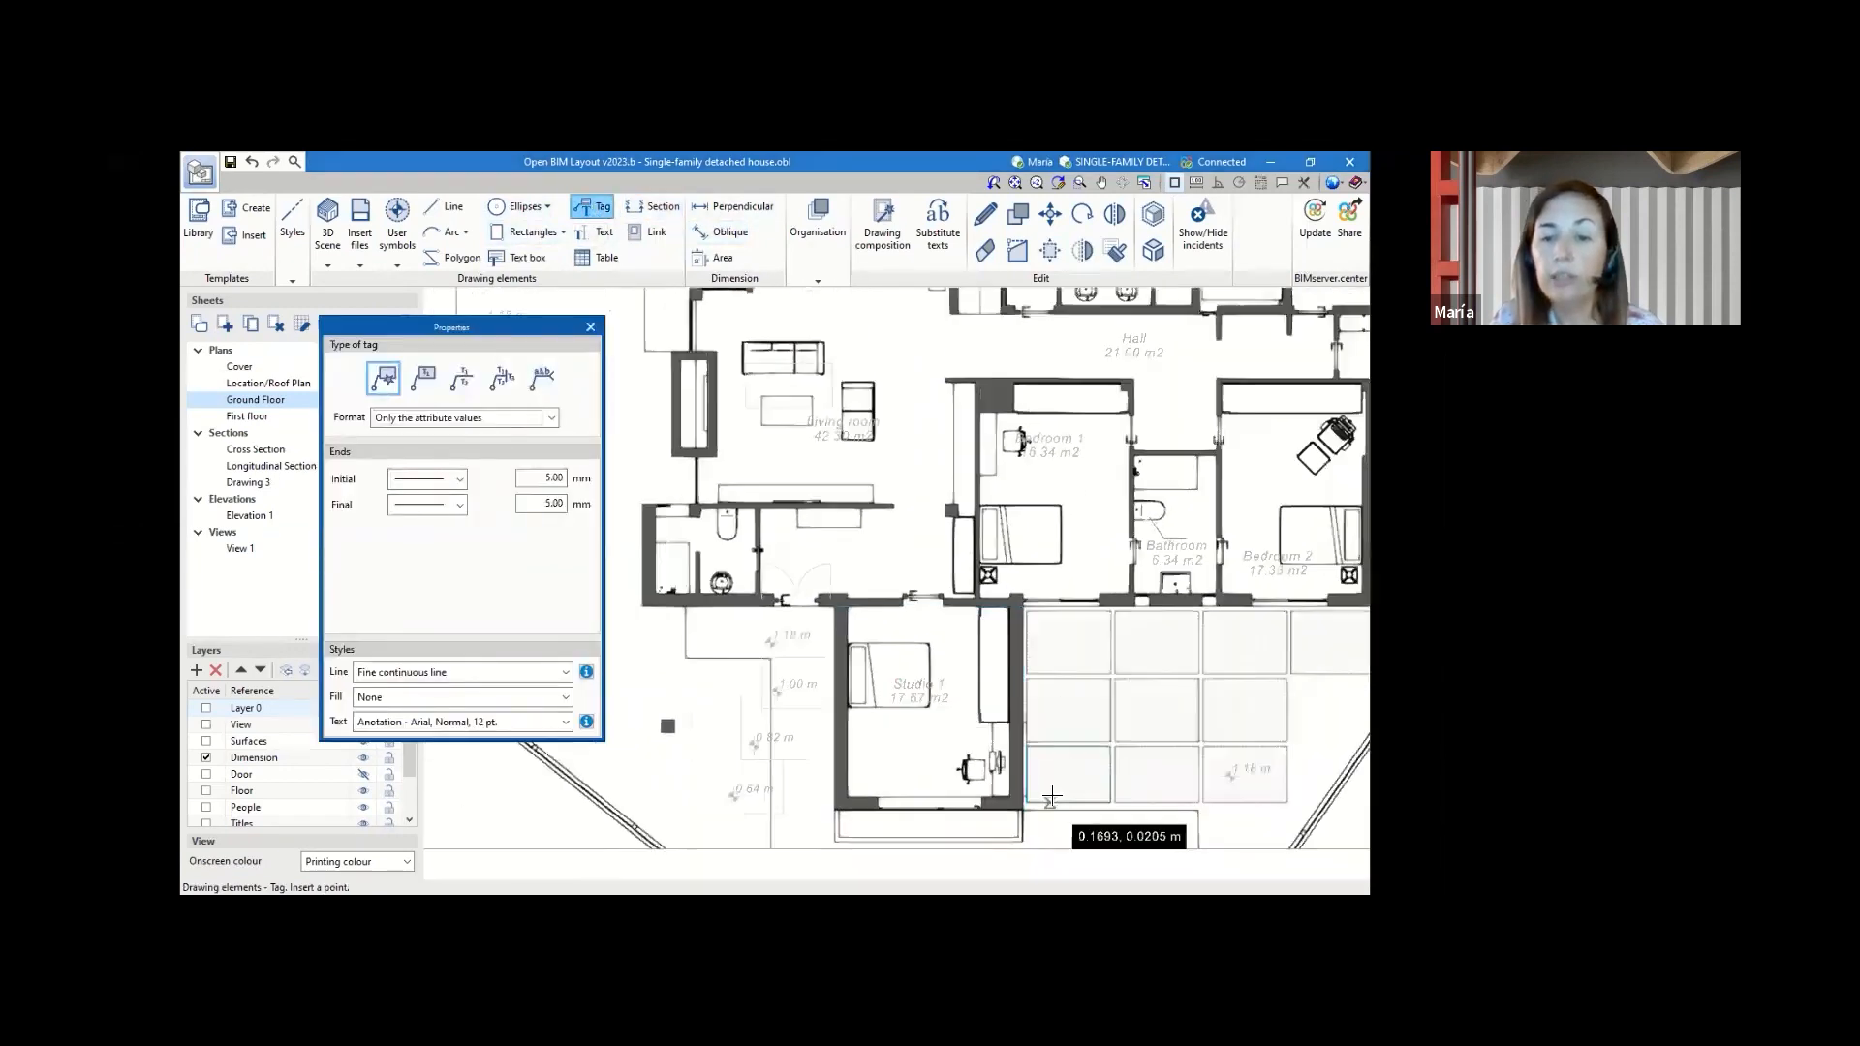
pyautogui.scroll(2, 1026, 775)
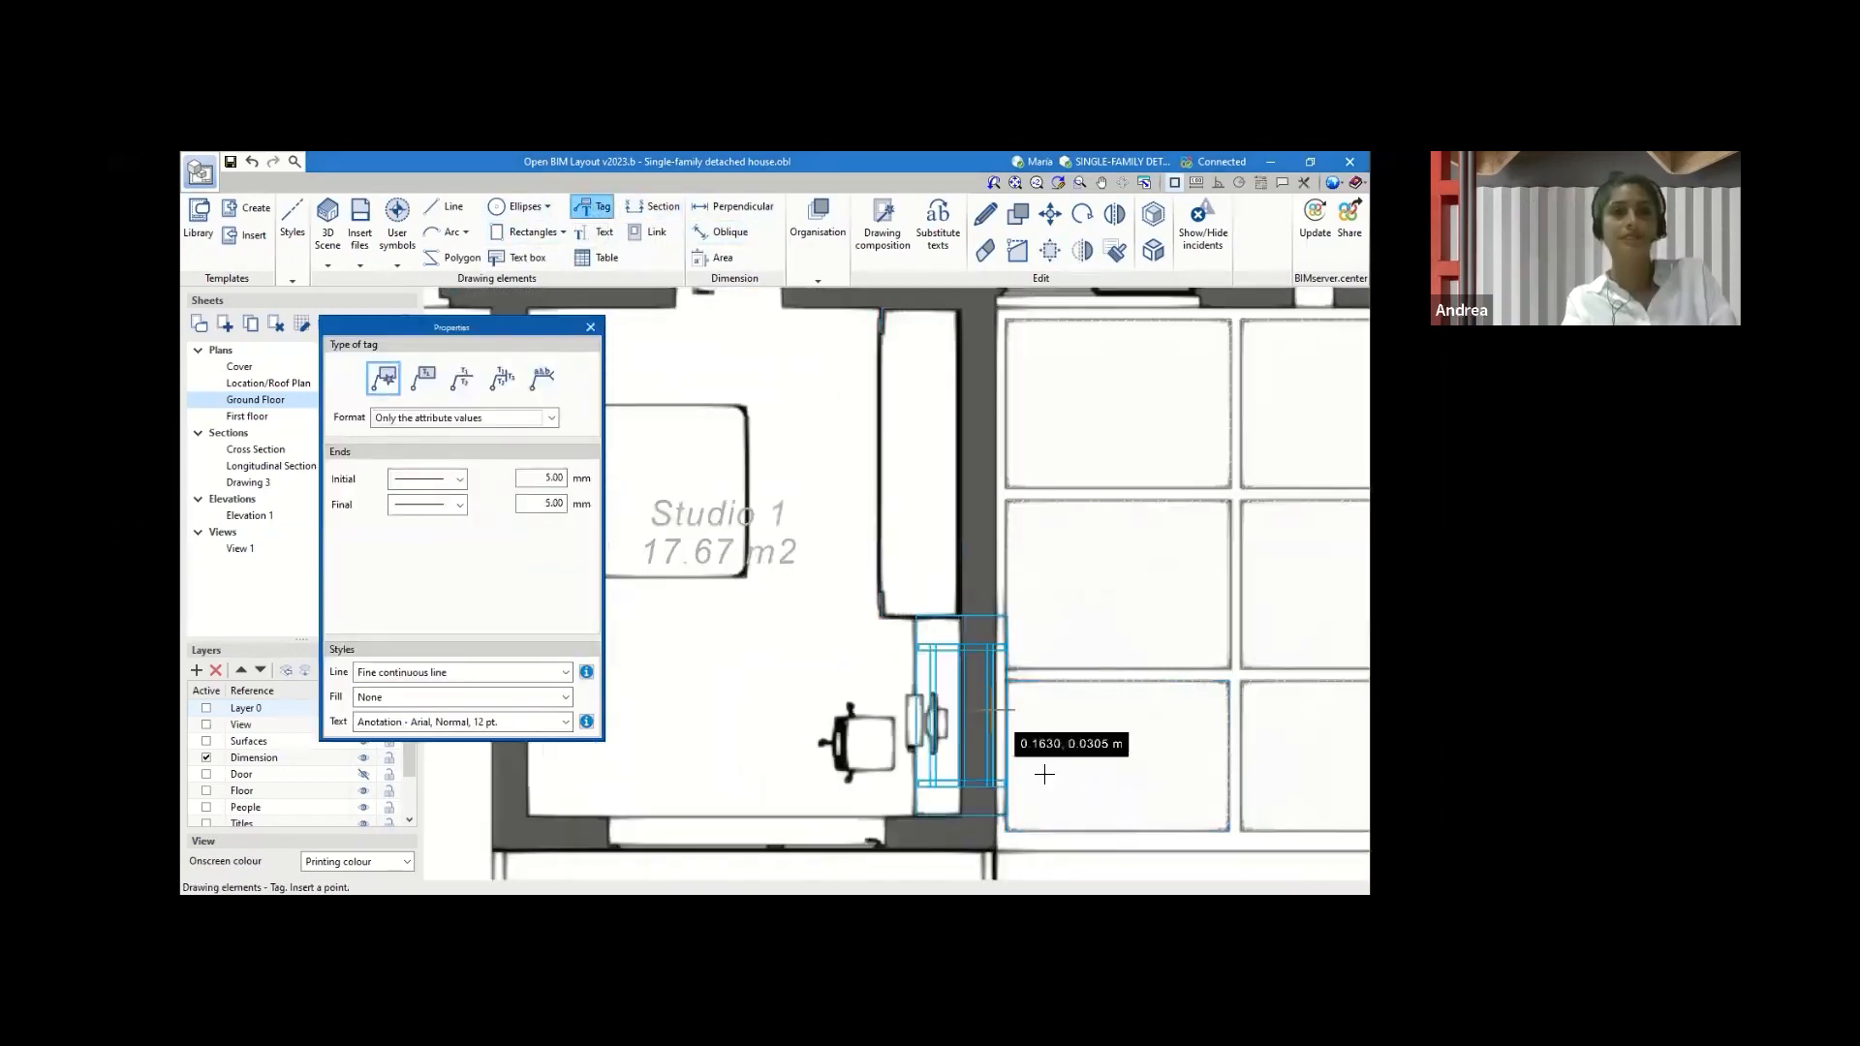
pyautogui.scroll(-2, 1044, 773)
pyautogui.scroll(-3, 1036, 778)
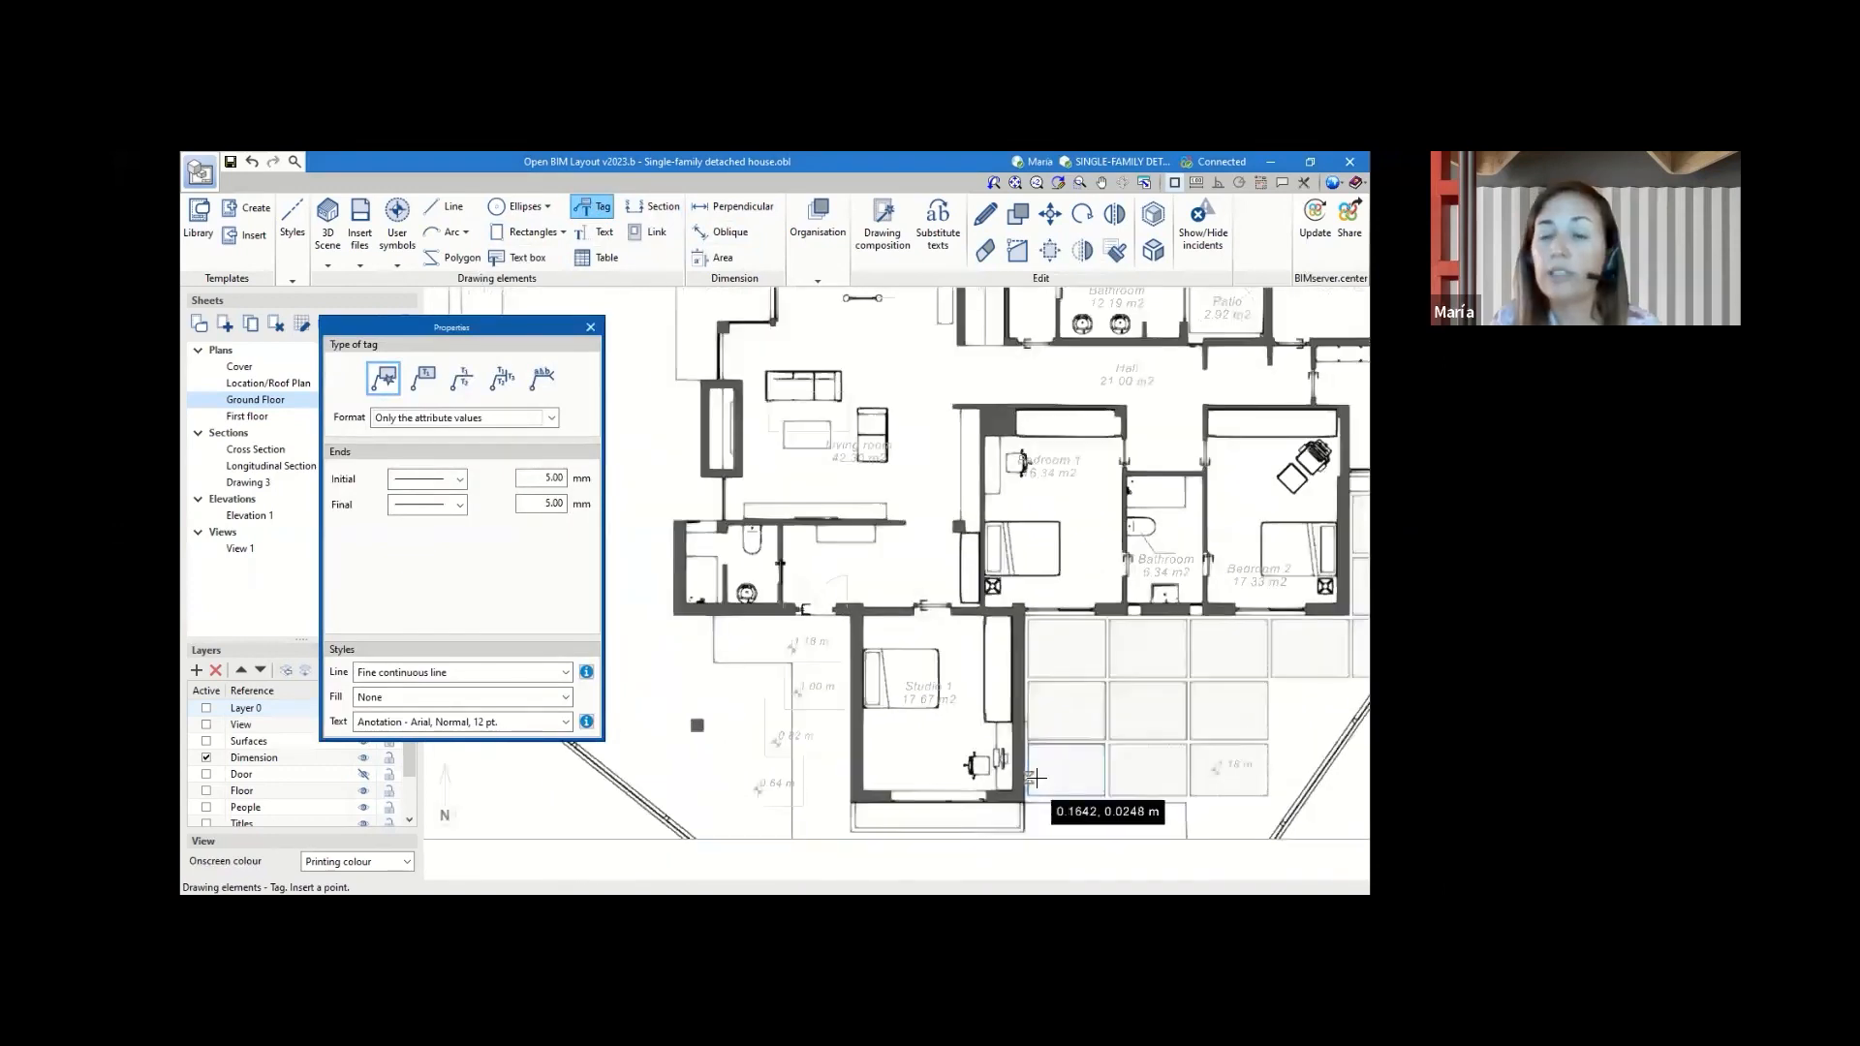
pyautogui.scroll(-1, 1025, 779)
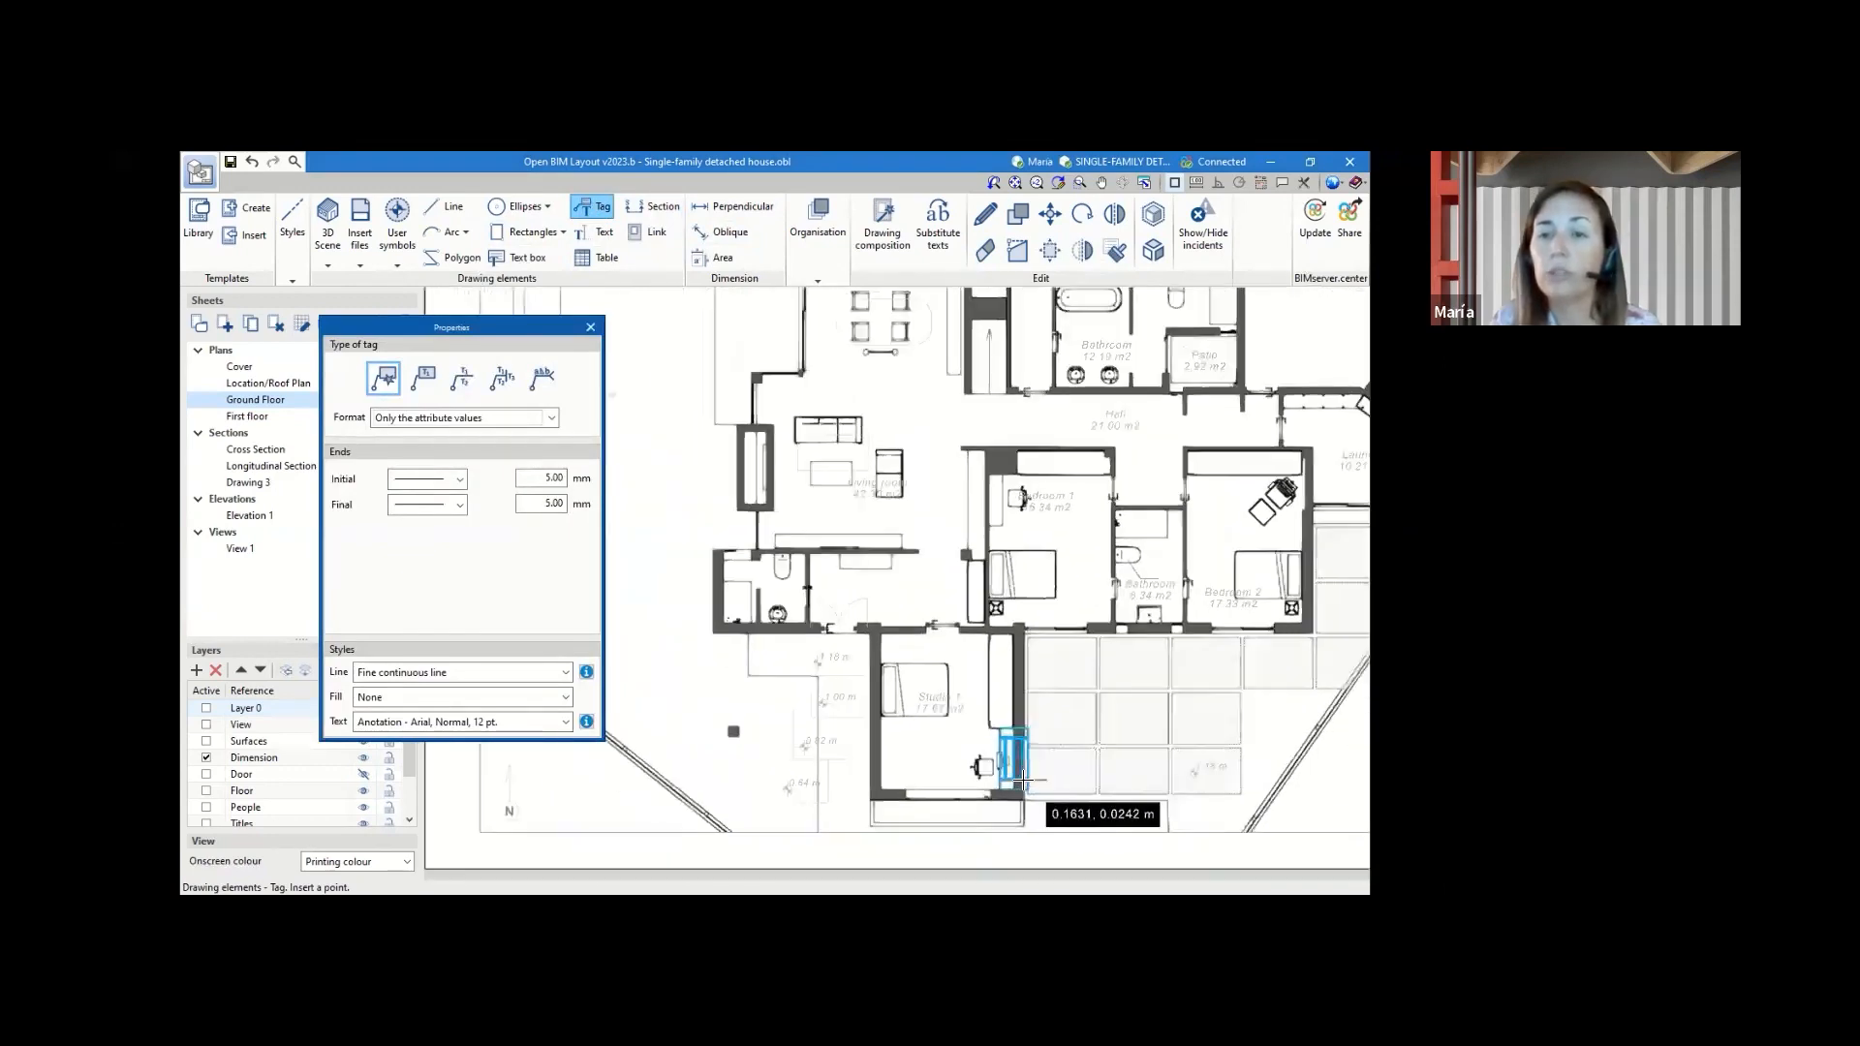
pyautogui.scroll(-1, 1022, 780)
pyautogui.scroll(-1, 1023, 780)
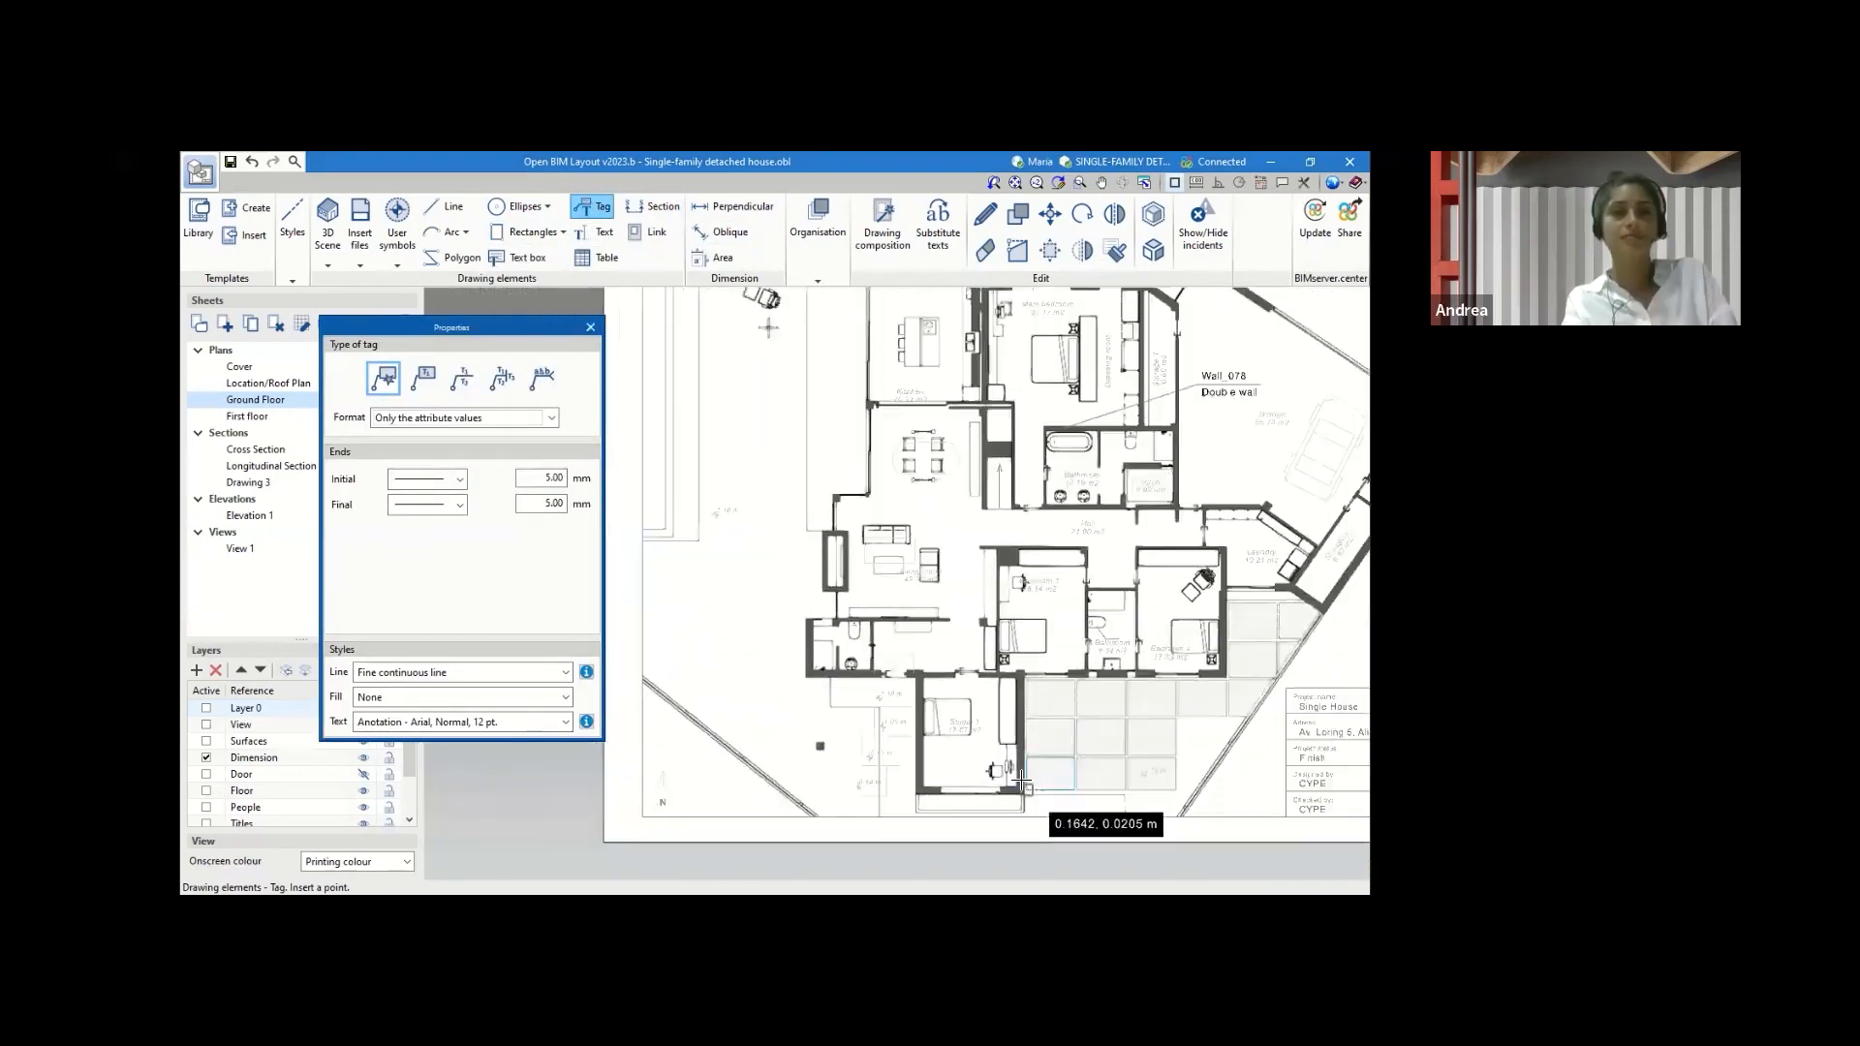
pyautogui.scroll(-1, 1023, 781)
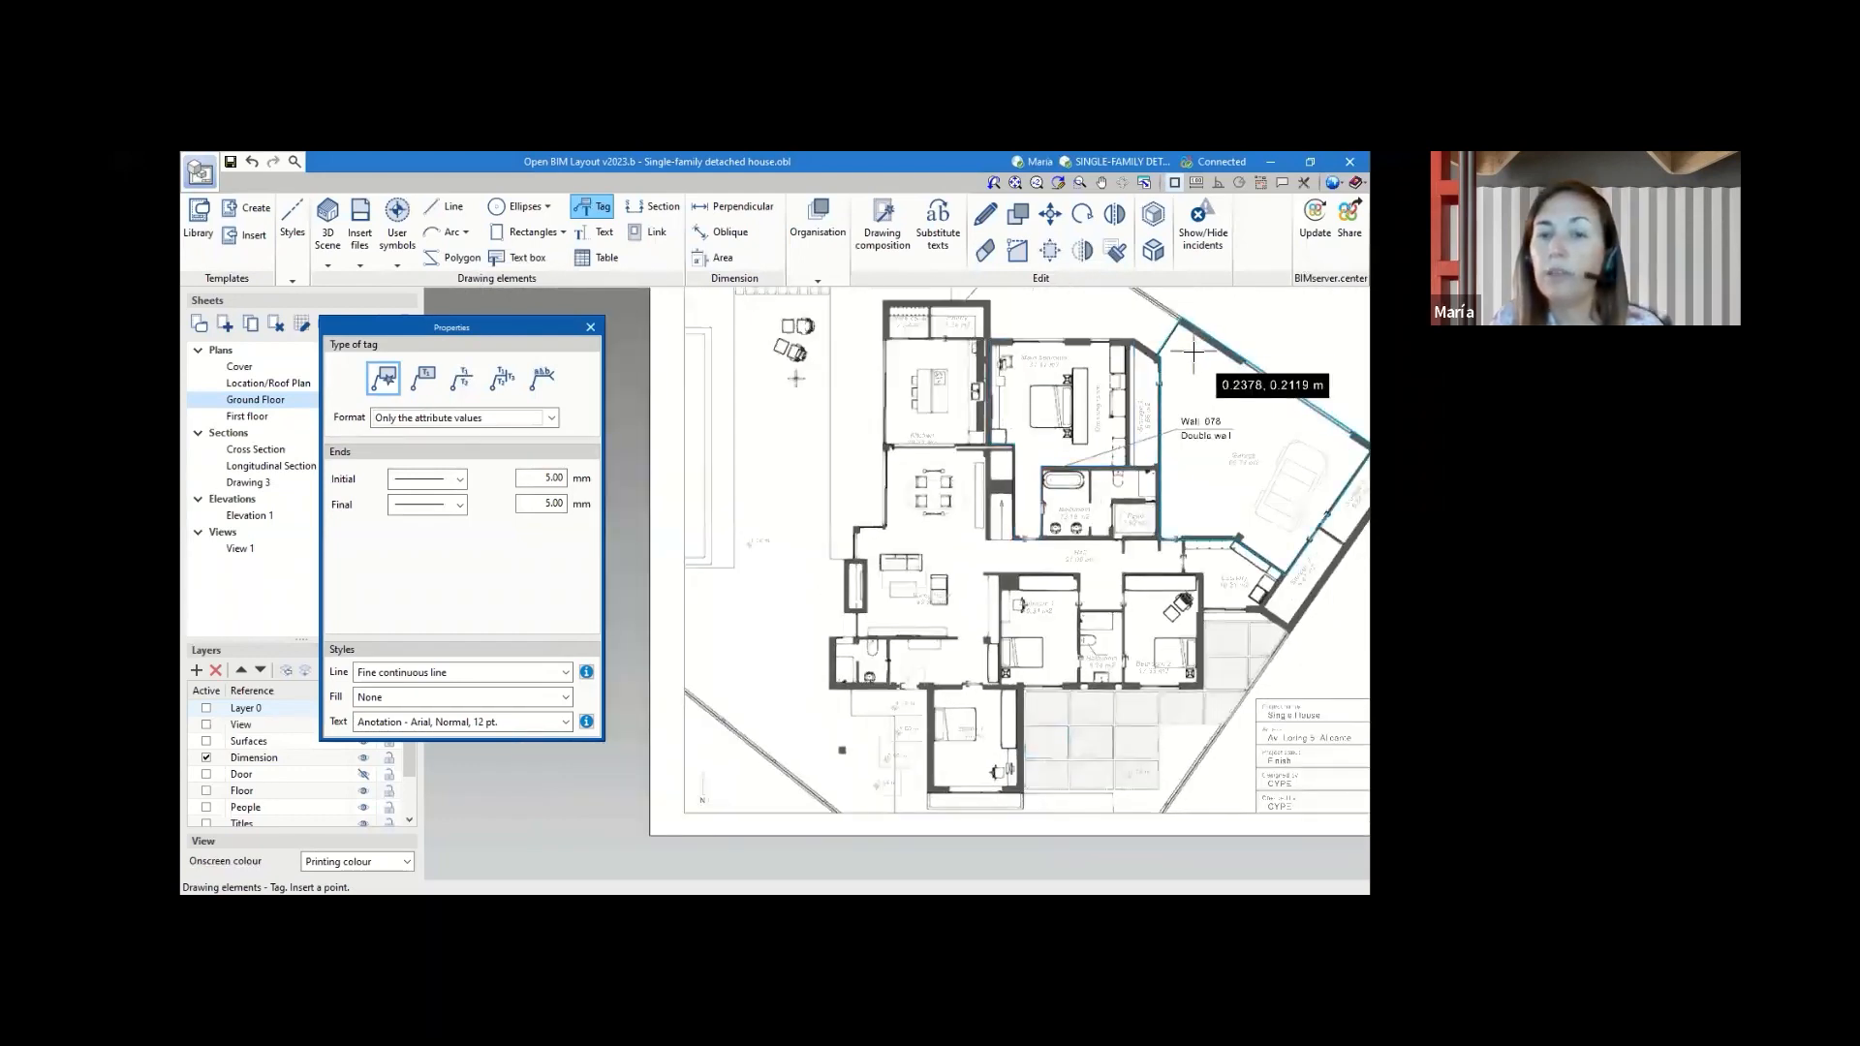
pyautogui.scroll(-1, 1198, 310)
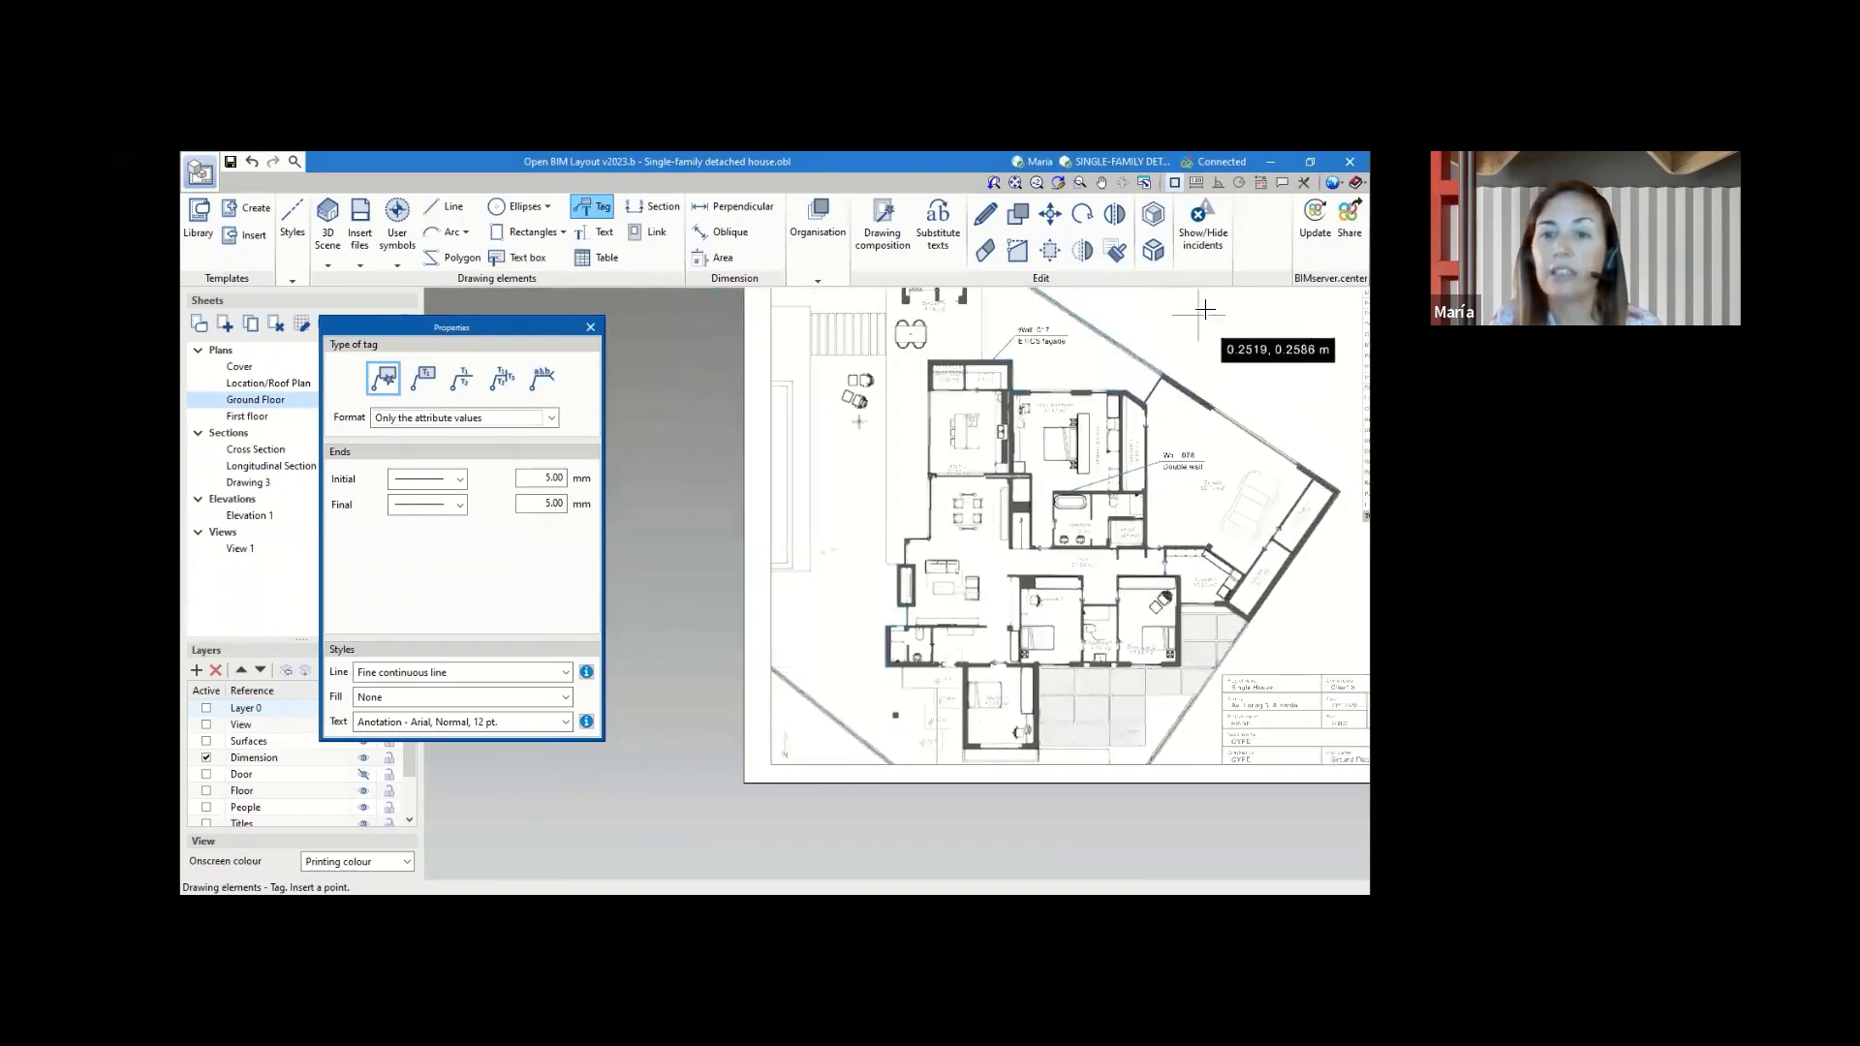
pyautogui.scroll(1, 1201, 308)
pyautogui.scroll(1, 993, 319)
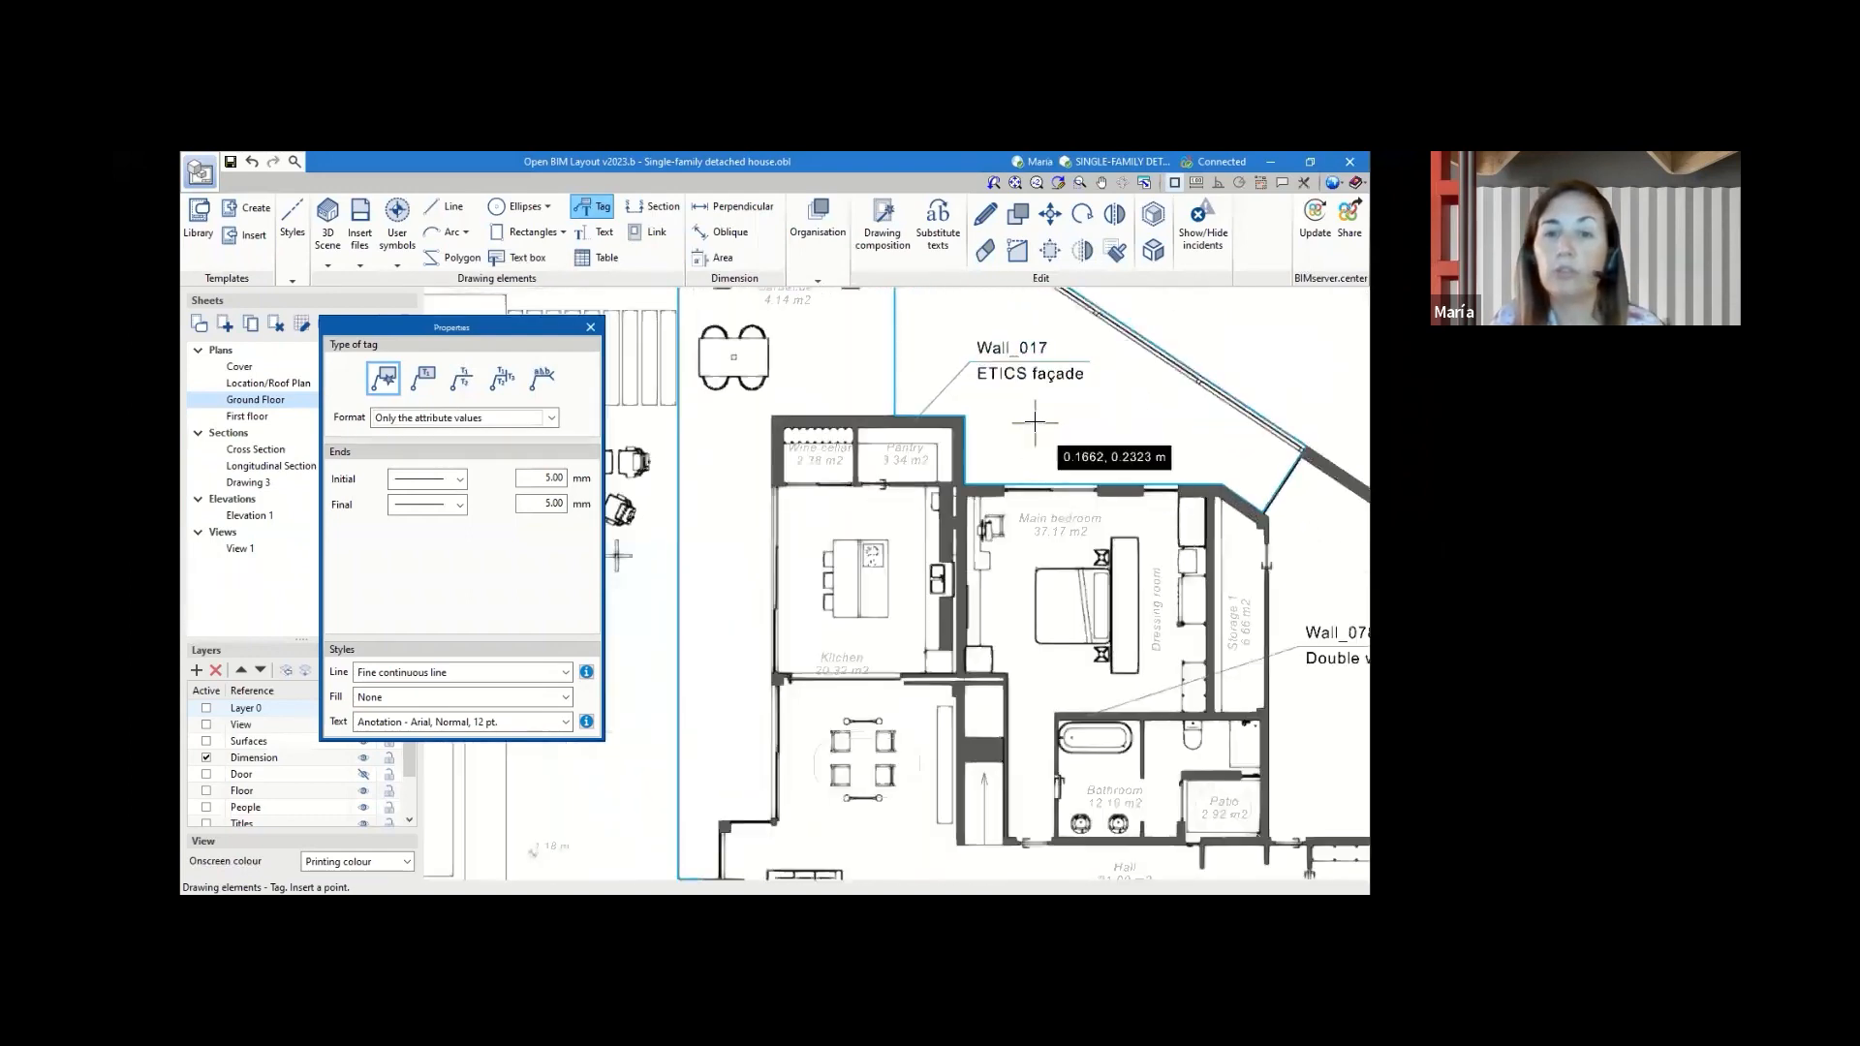
pyautogui.scroll(1, 1032, 397)
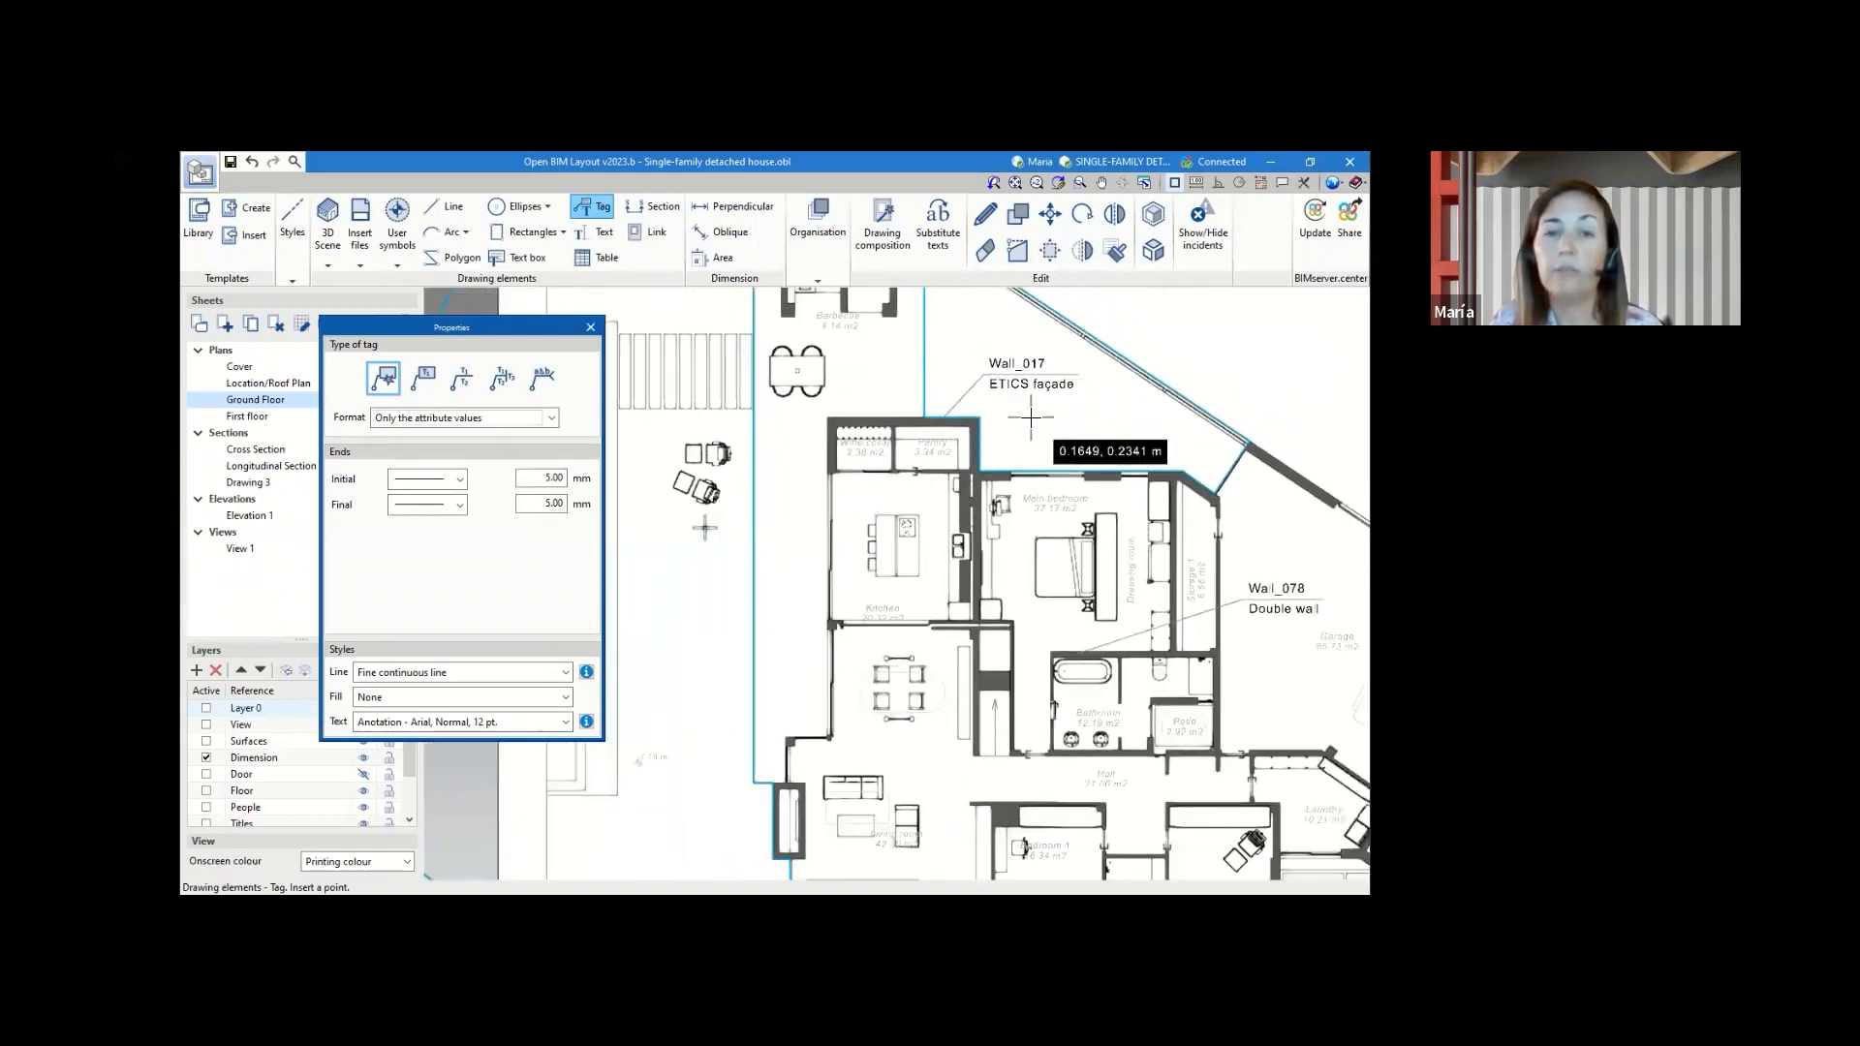
pyautogui.click(591, 327)
pyautogui.scroll(-1, 762, 464)
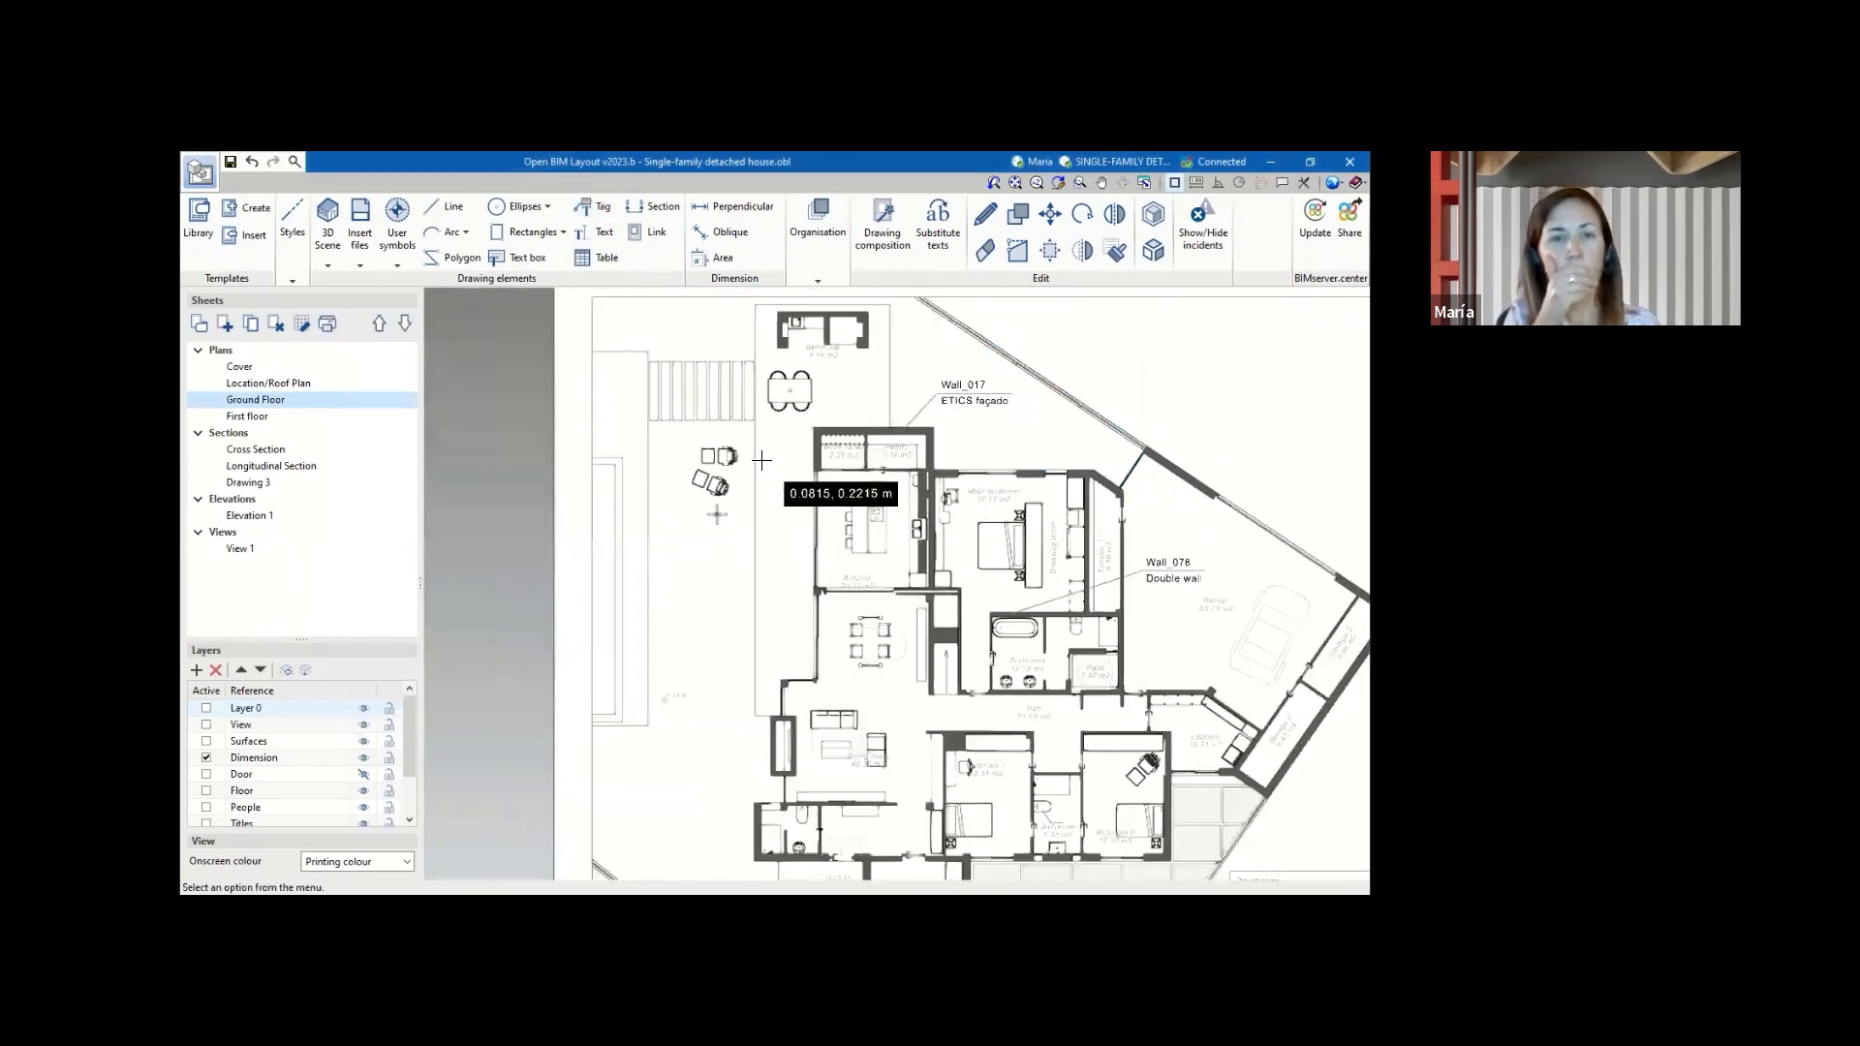
pyautogui.scroll(-2, 765, 455)
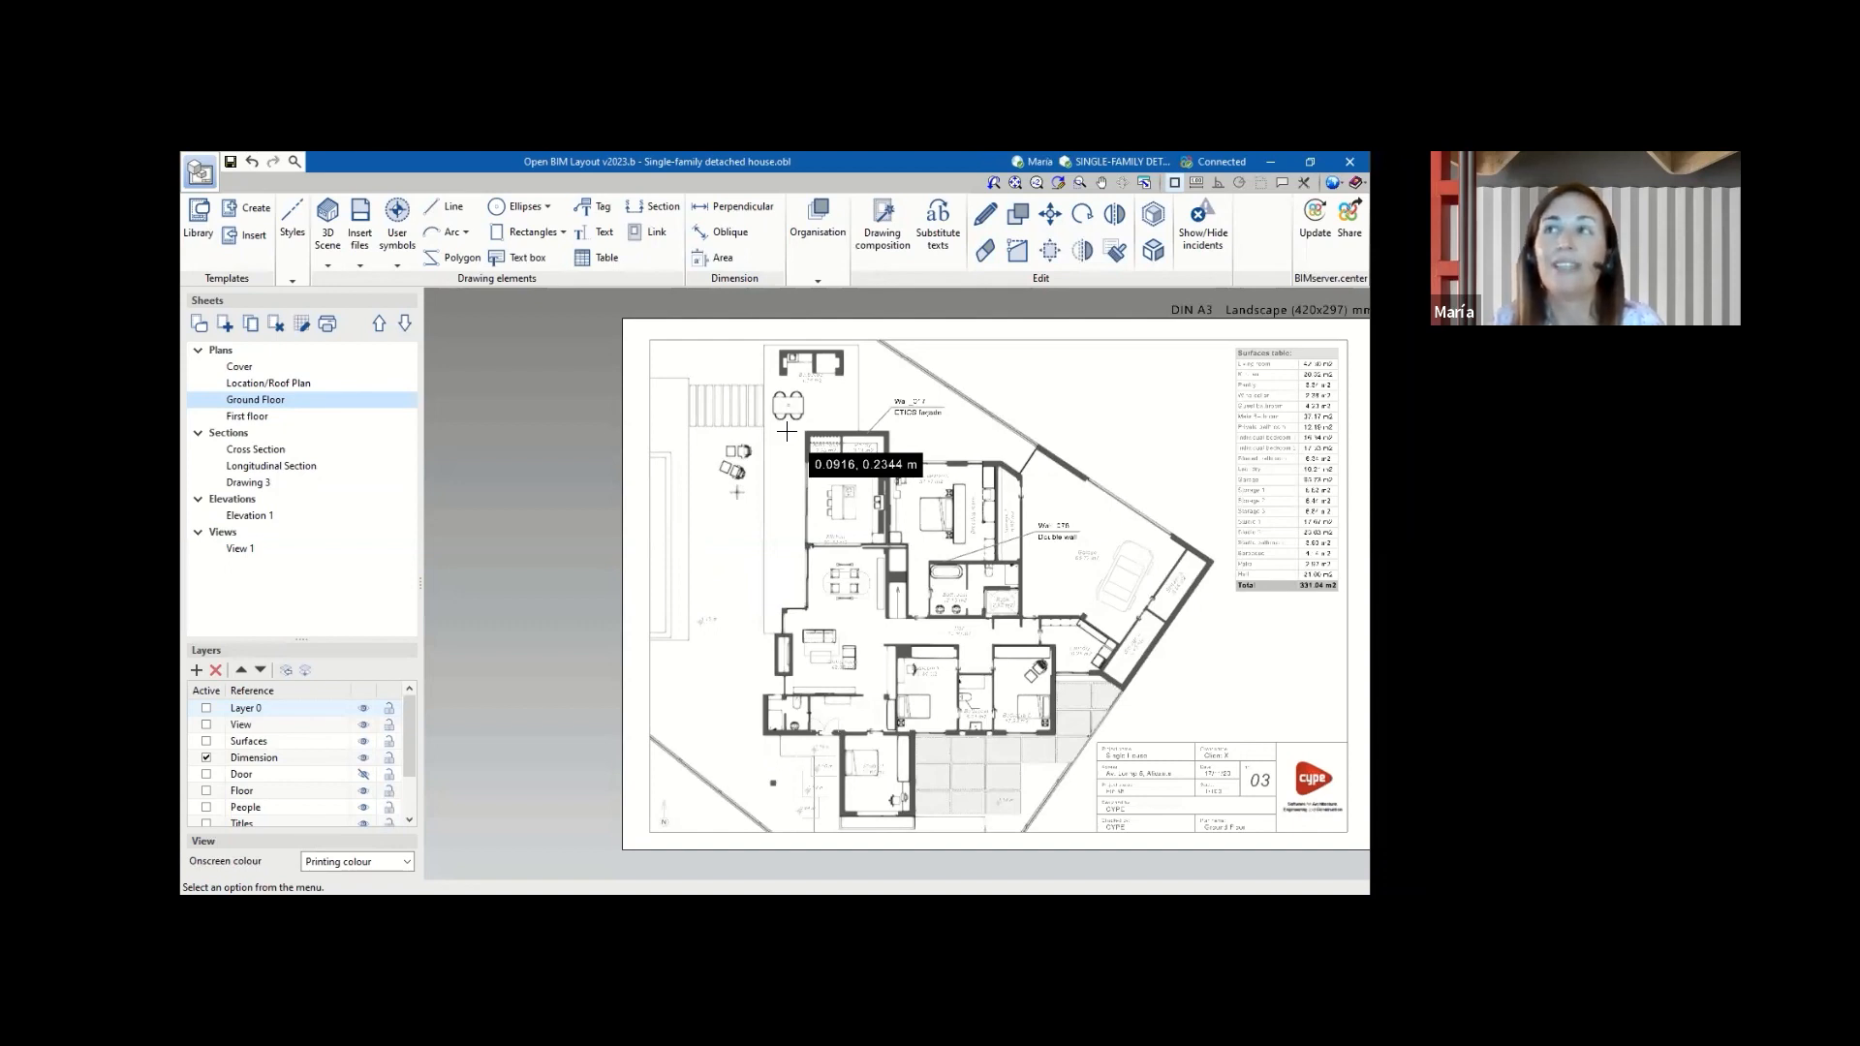
# - Open the 3D scenes library, examine the Cover view and its outline of categories, and close the library without changes
pyautogui.click(326, 258)
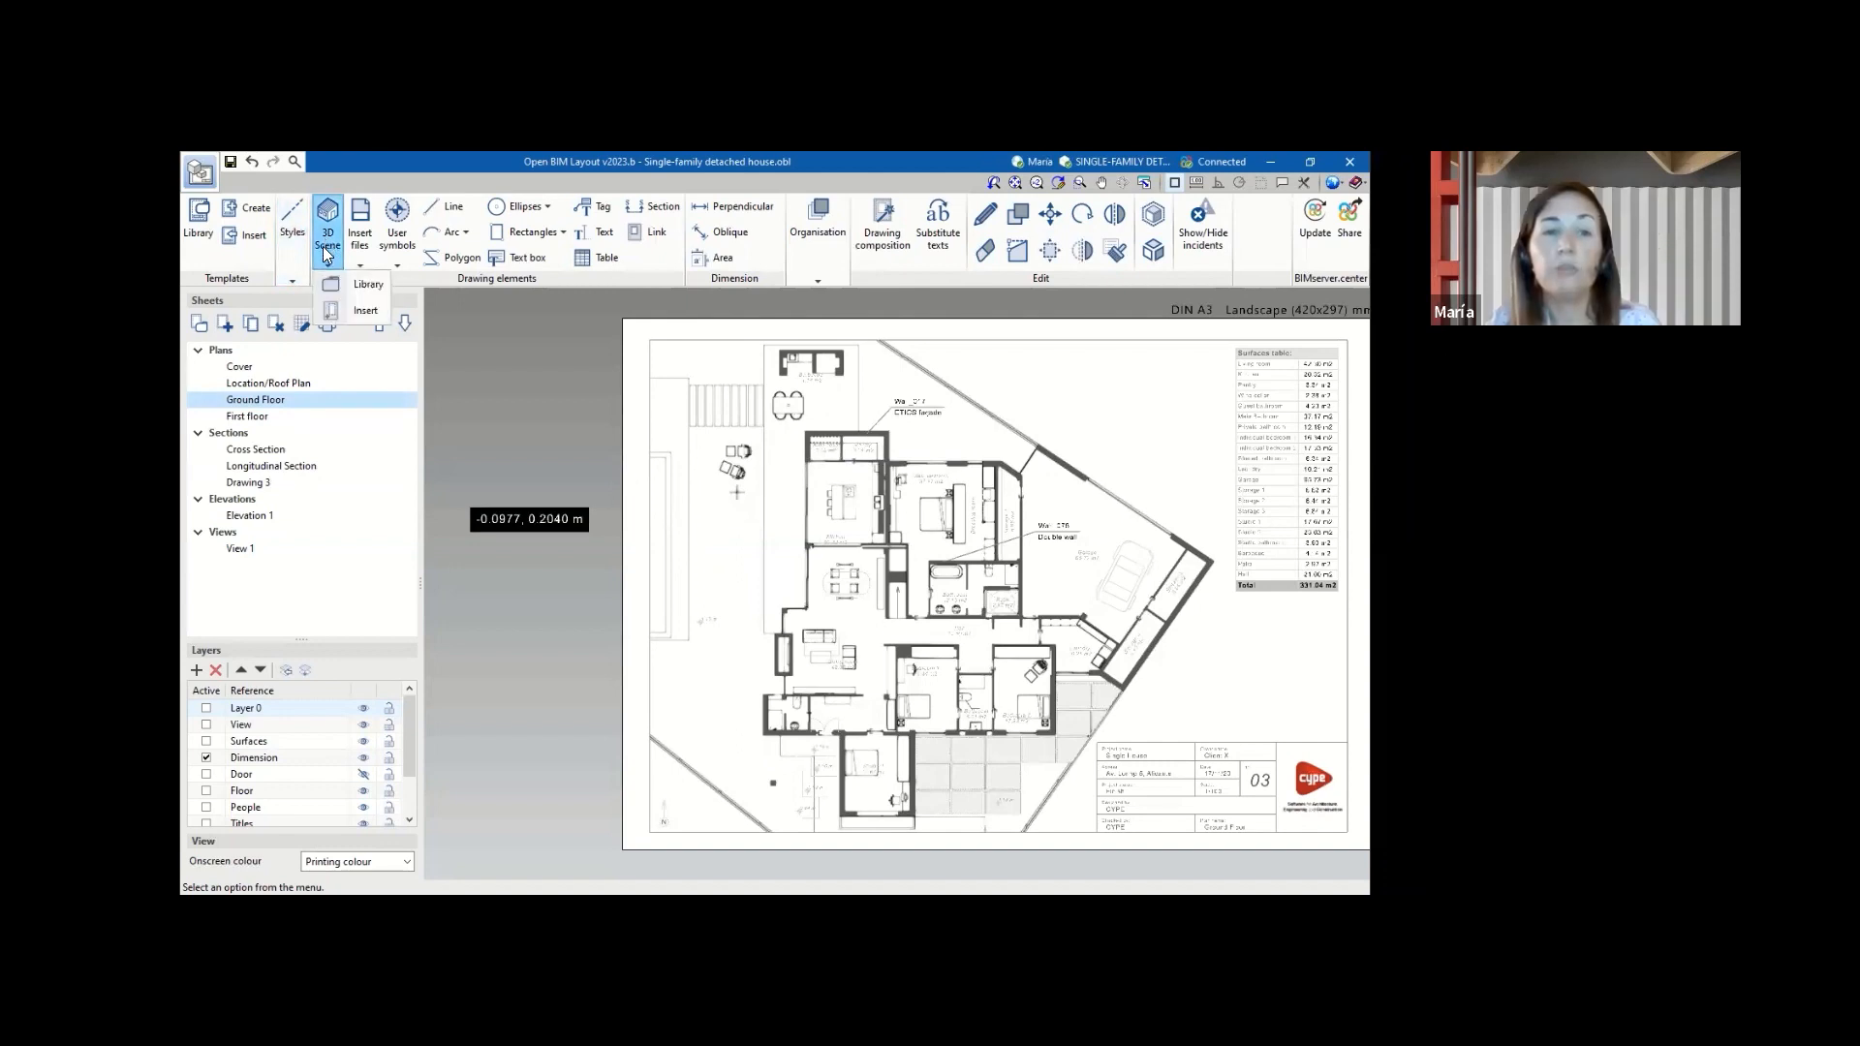
pyautogui.click(367, 283)
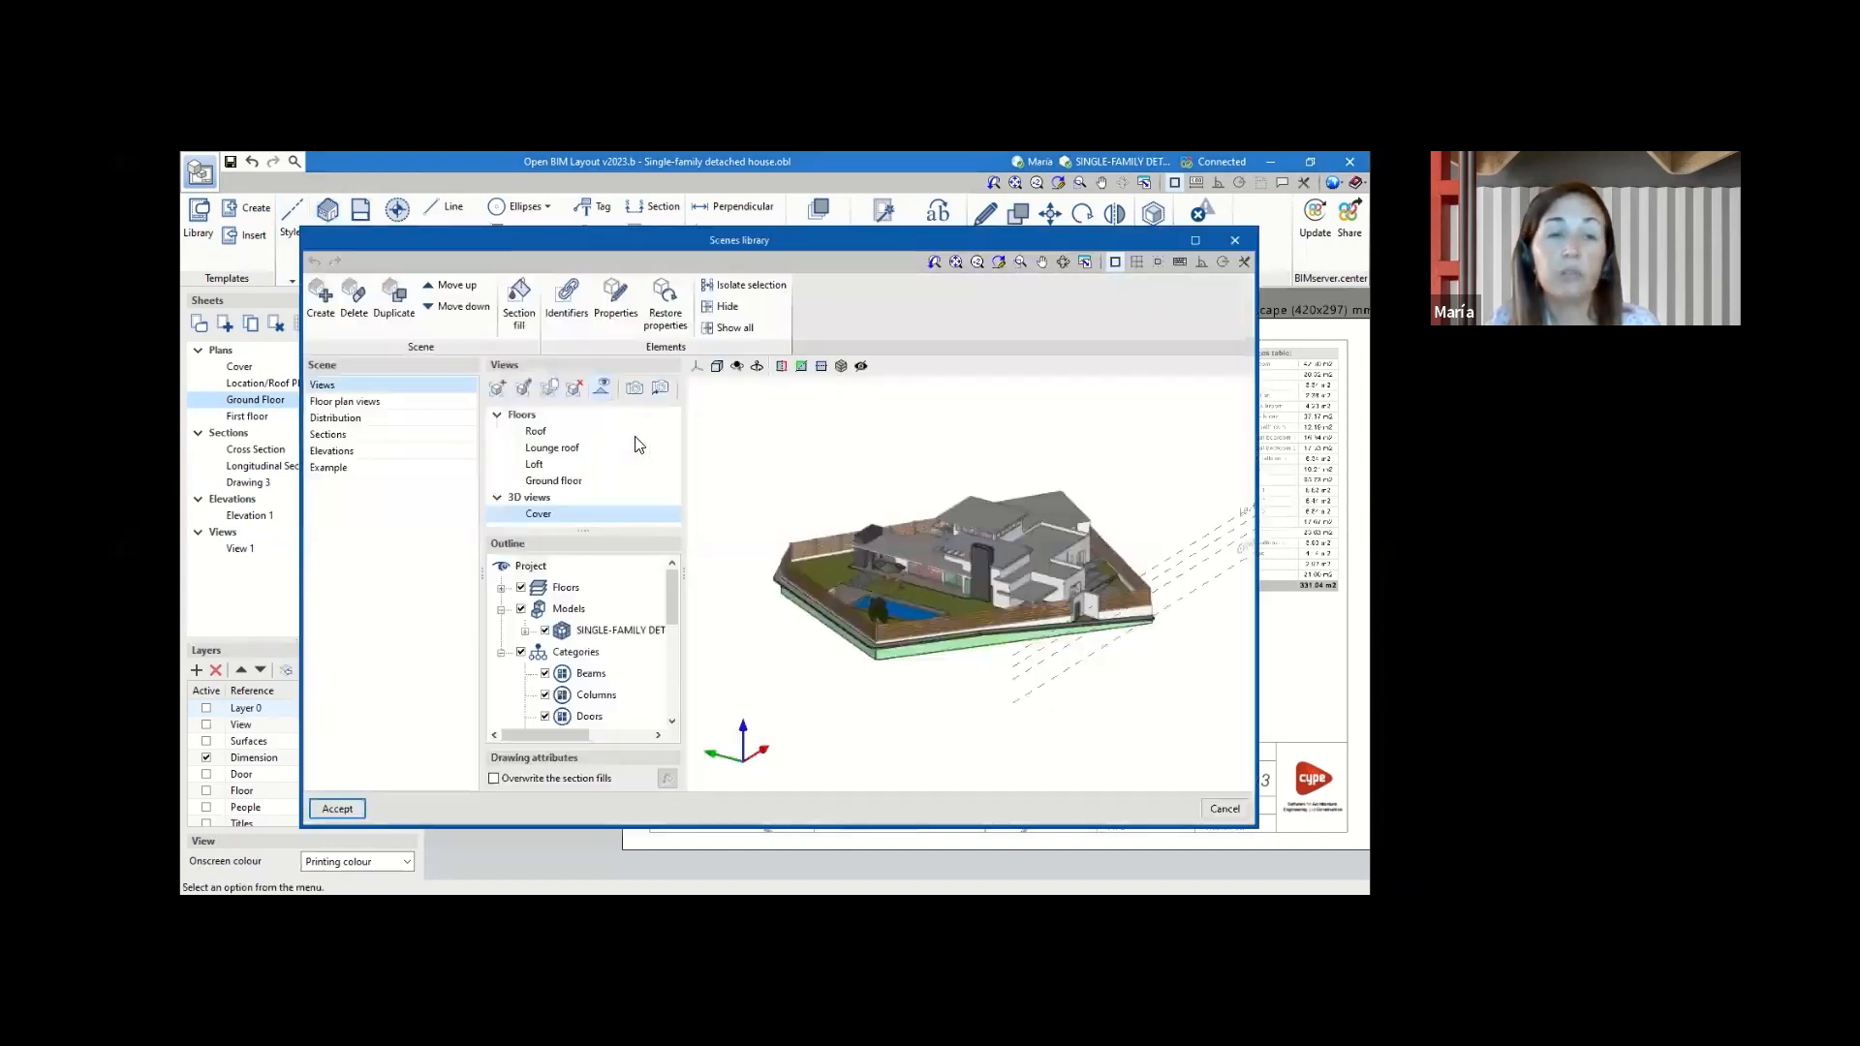
pyautogui.scroll(-6, 620, 651)
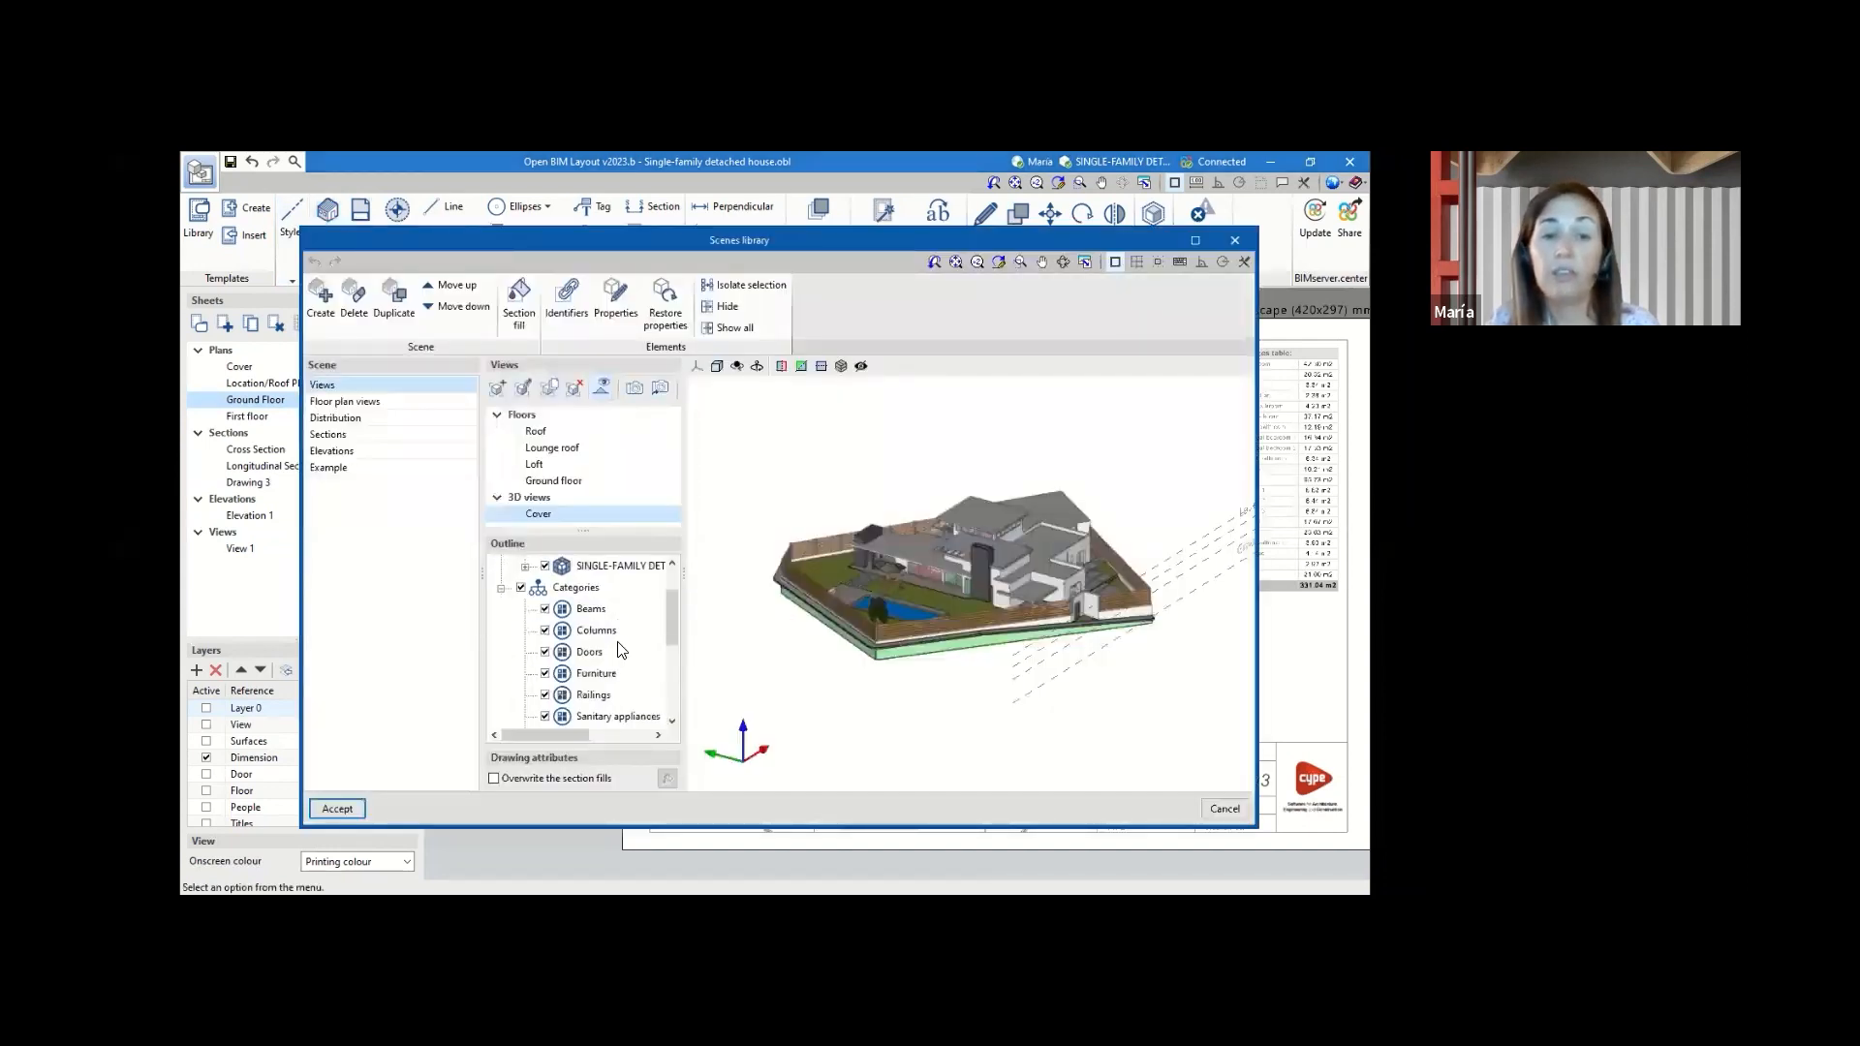
pyautogui.scroll(6, 618, 649)
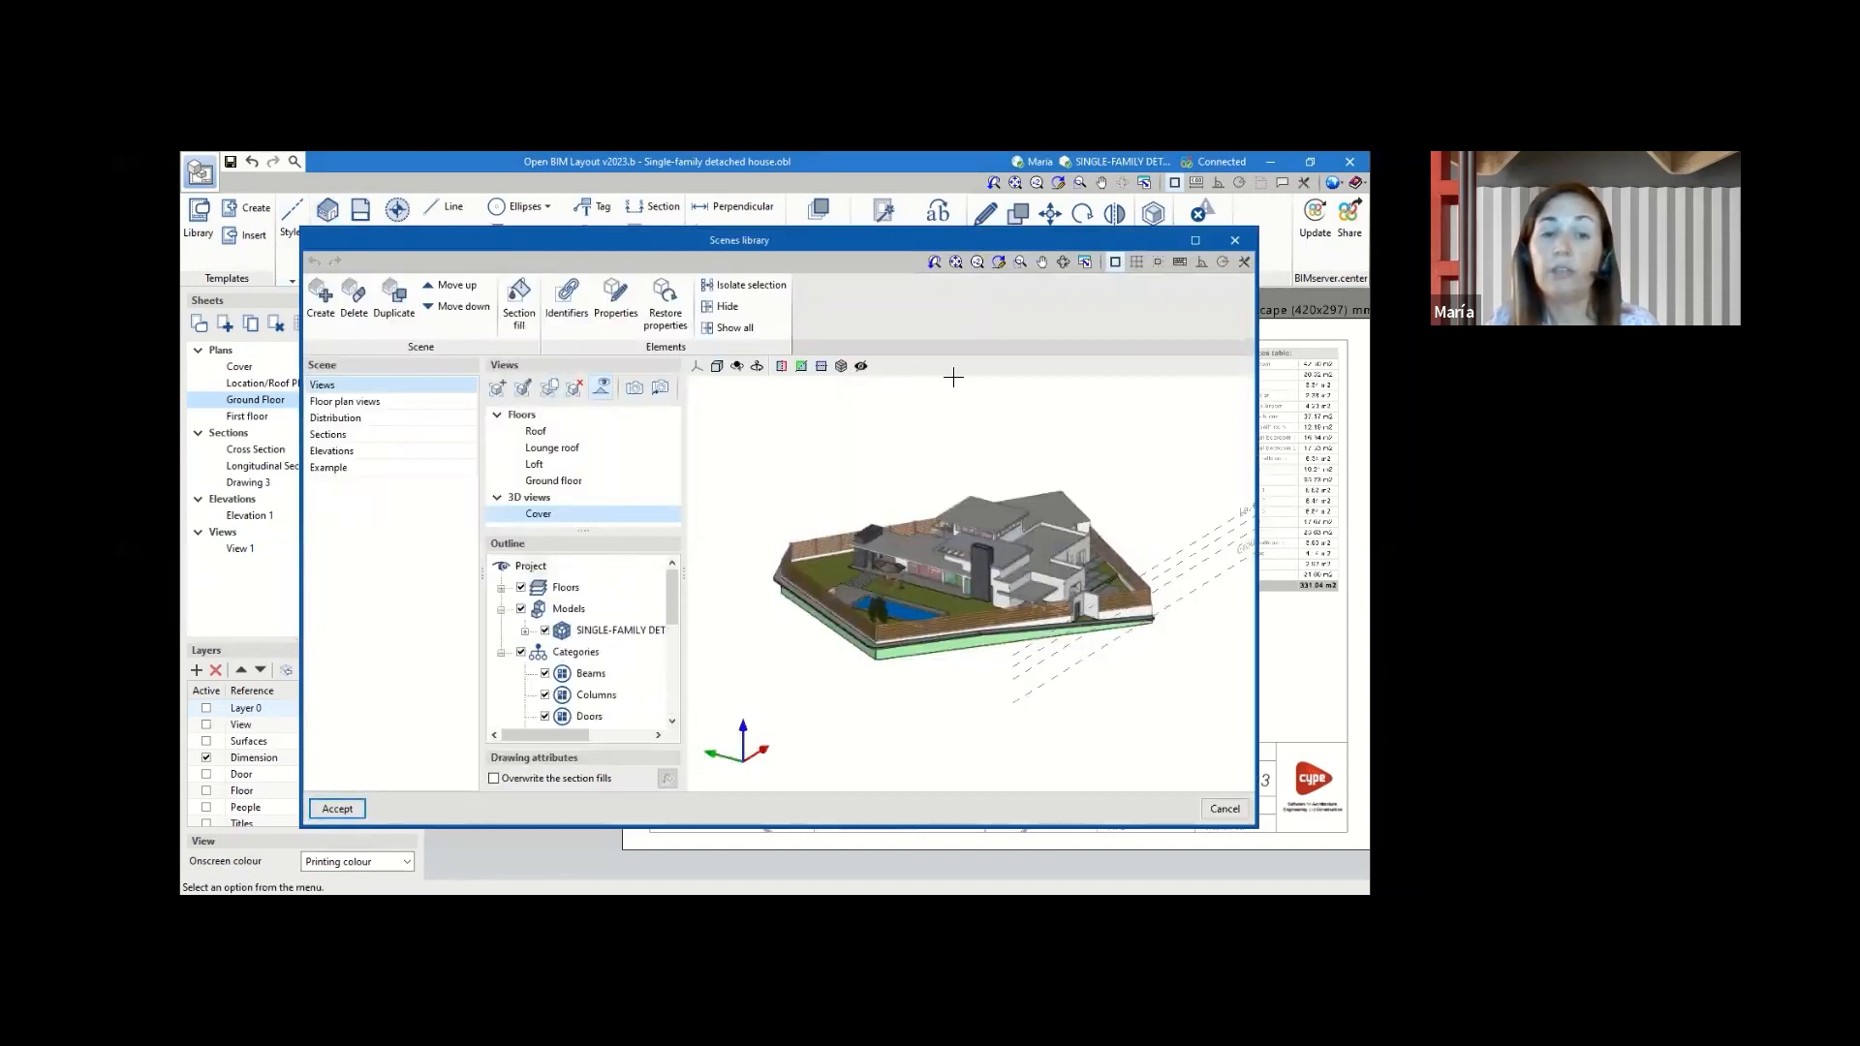
pyautogui.click(1234, 241)
# - Switch to the single-family detached house model in CYPE Architecture and examine its ground floor plan
pyautogui.click(1267, 163)
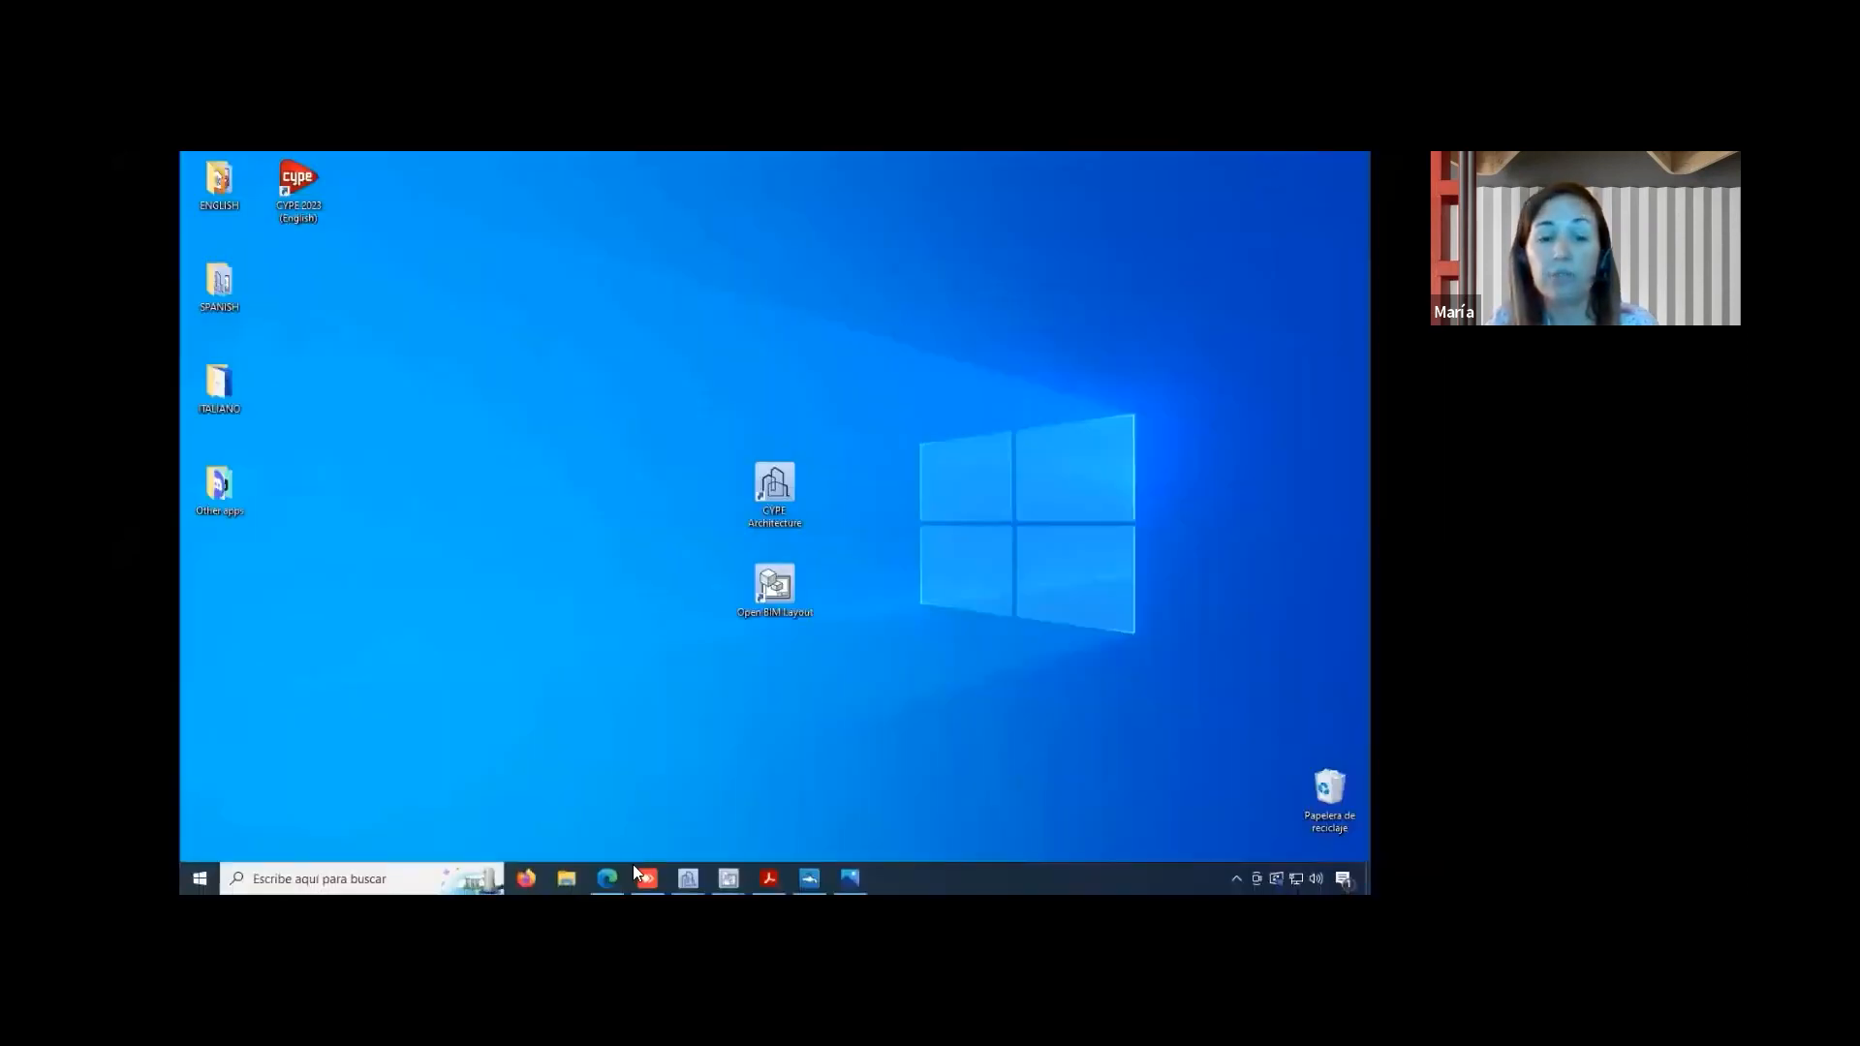
pyautogui.click(688, 875)
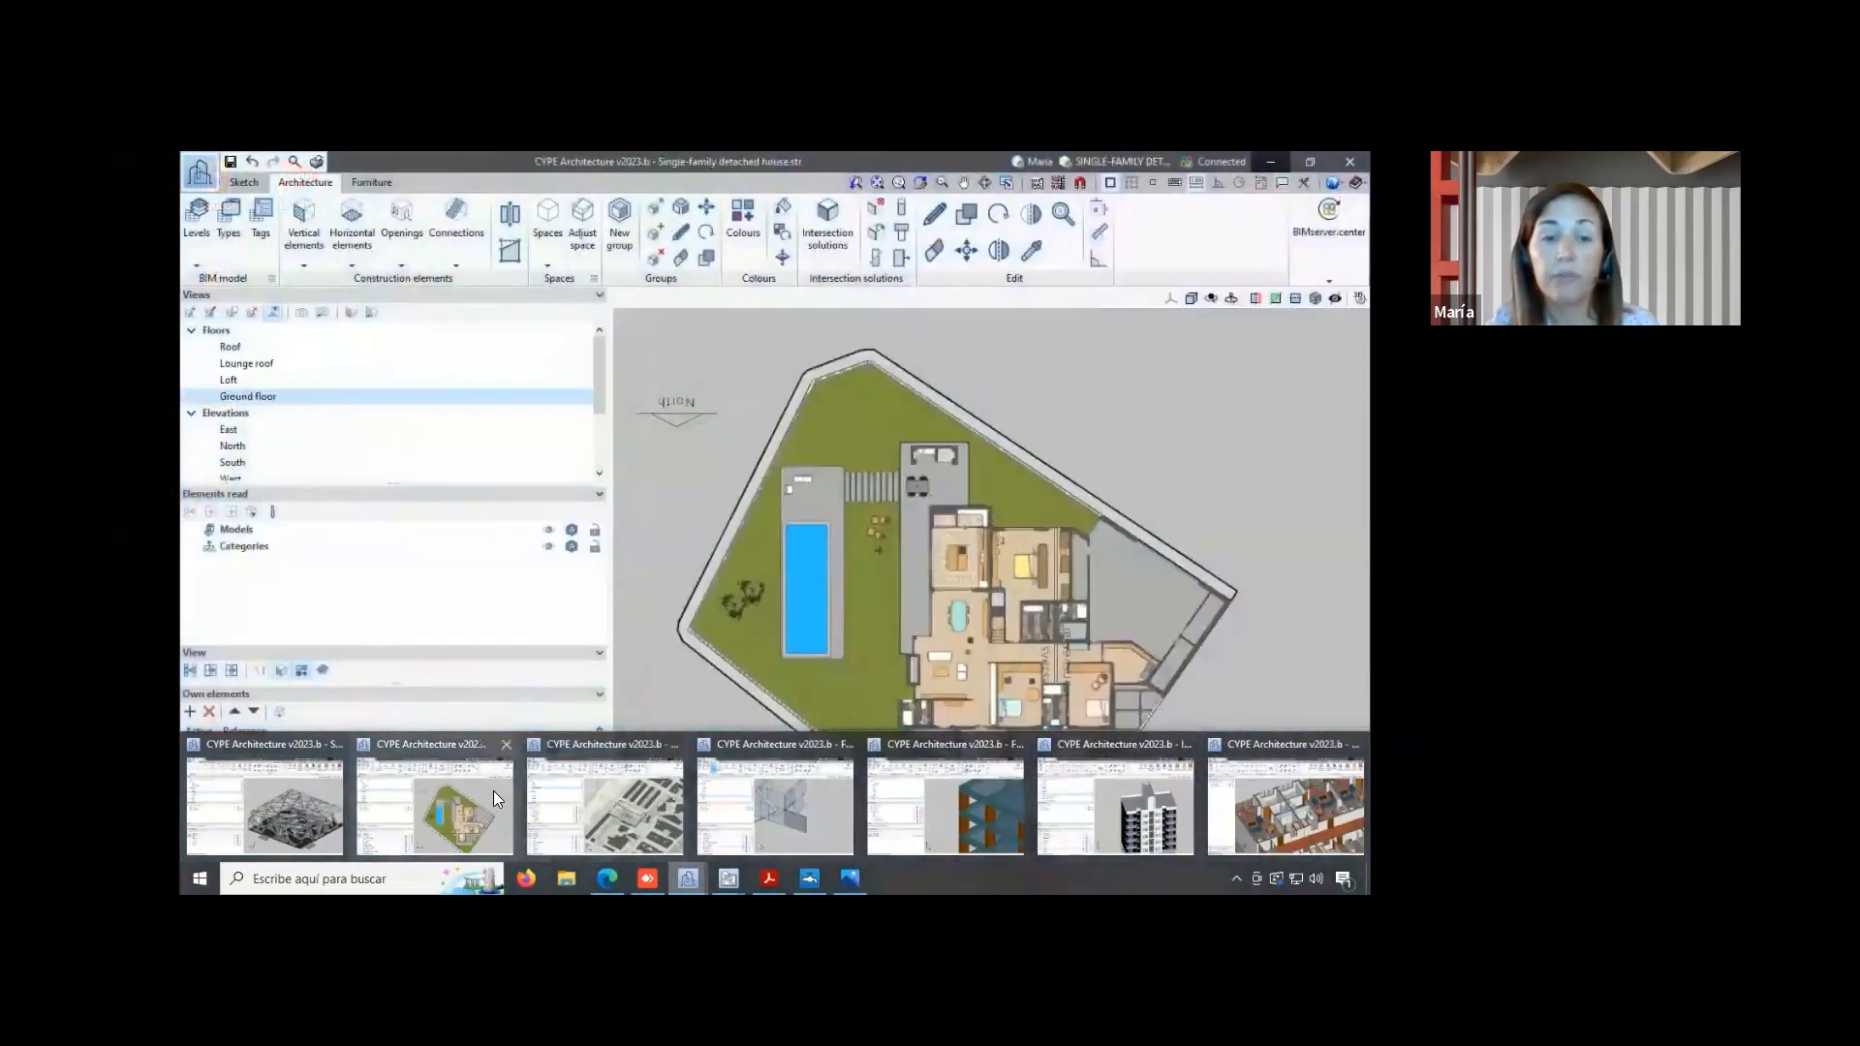
pyautogui.click(492, 790)
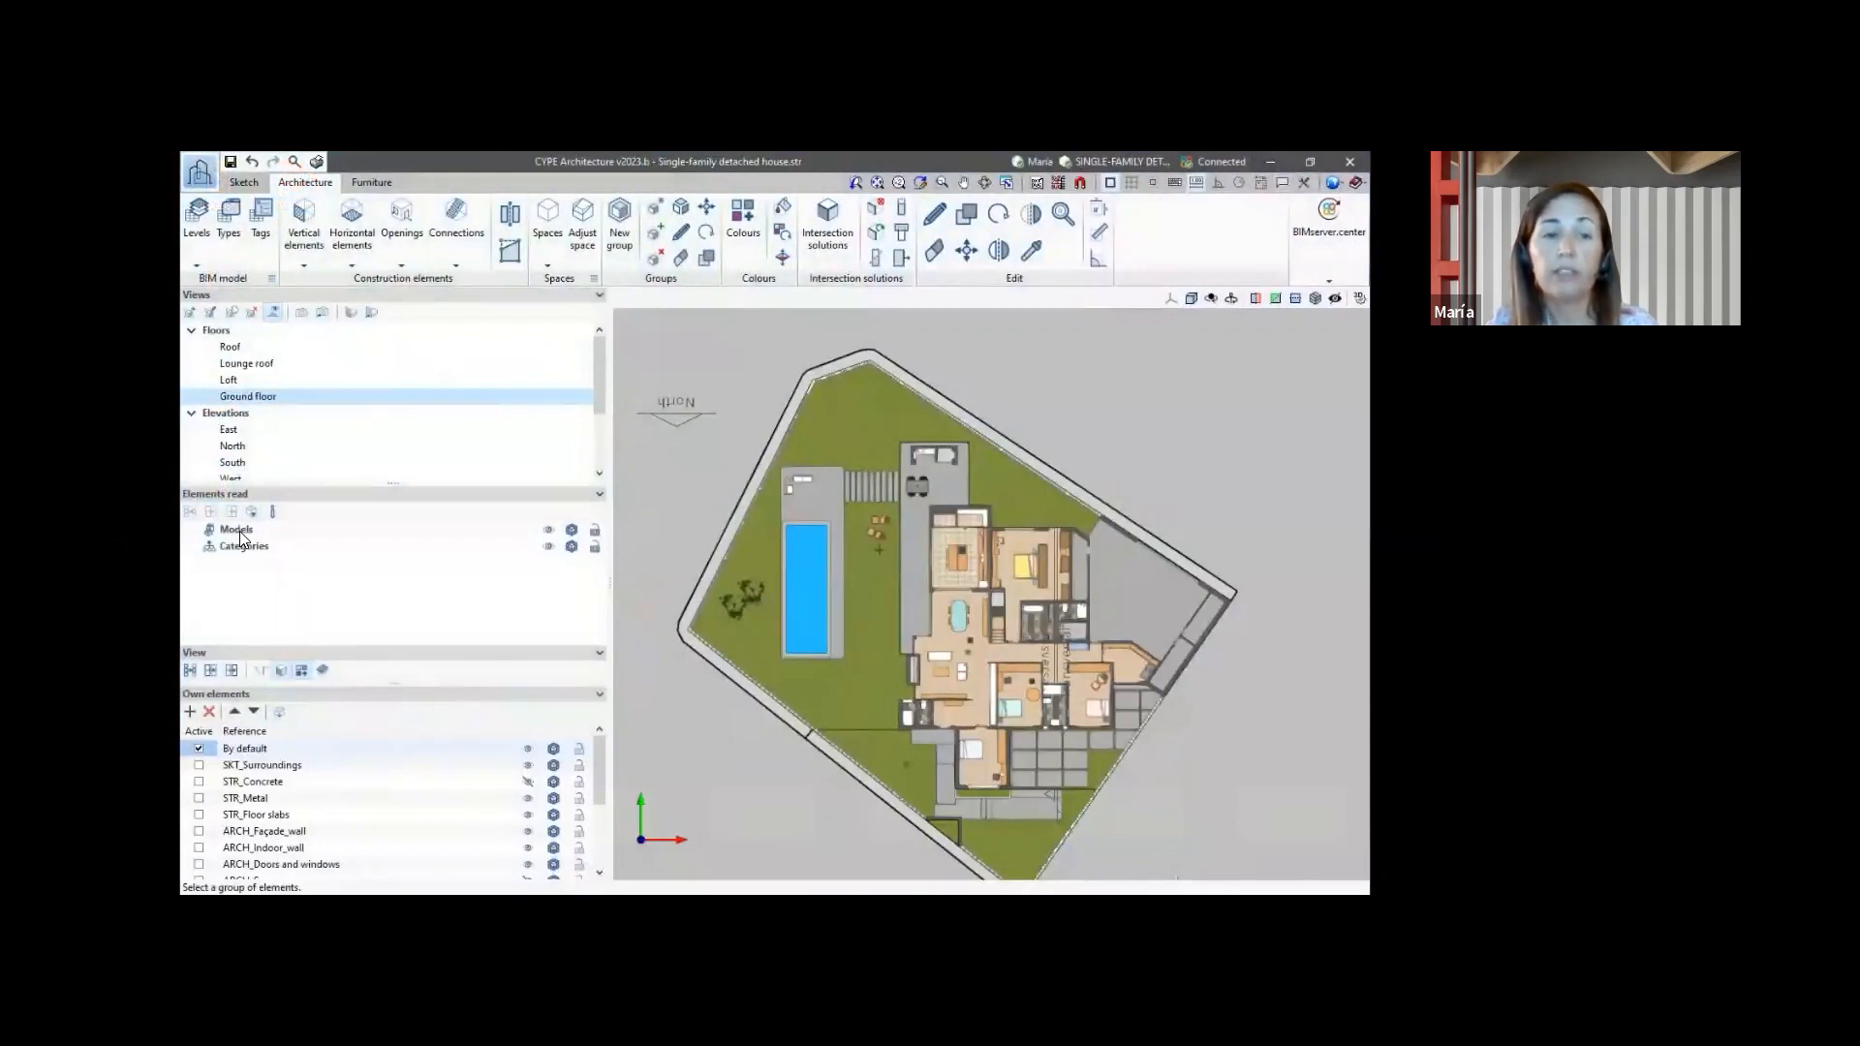
pyautogui.click(1270, 162)
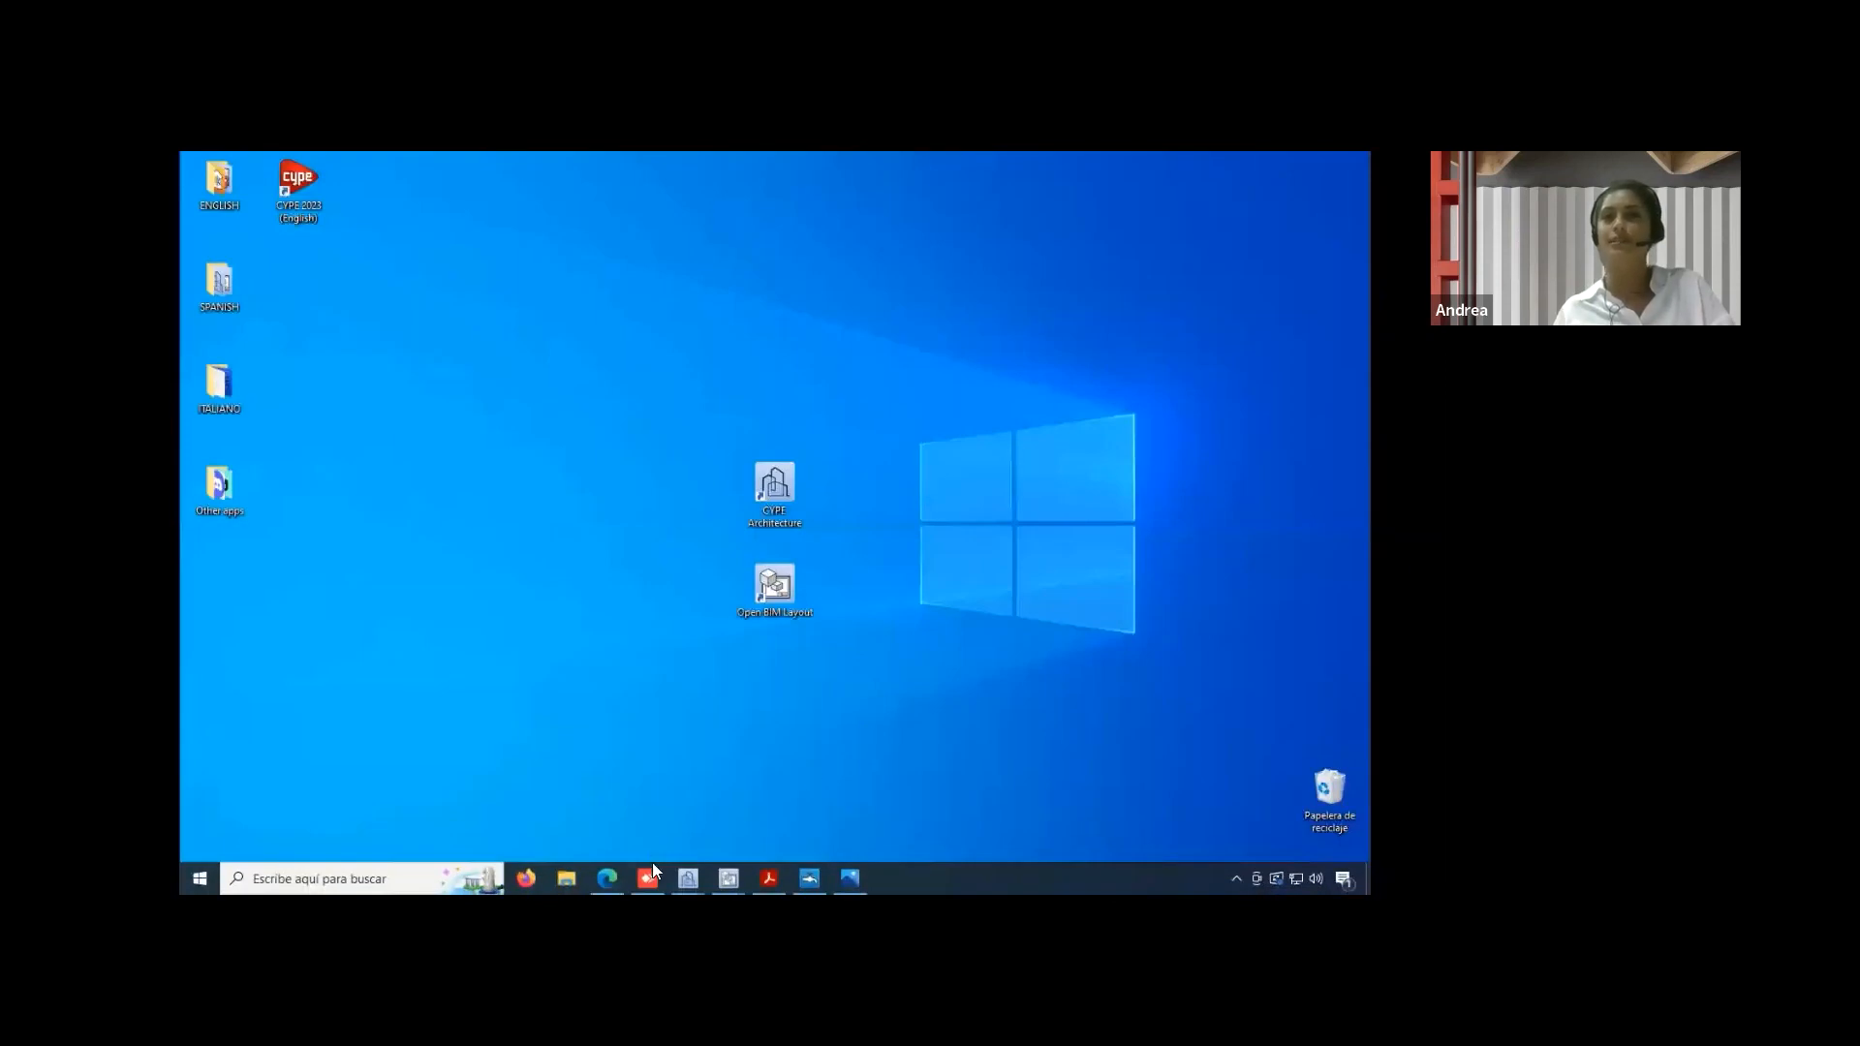
pyautogui.moveTo(683, 864)
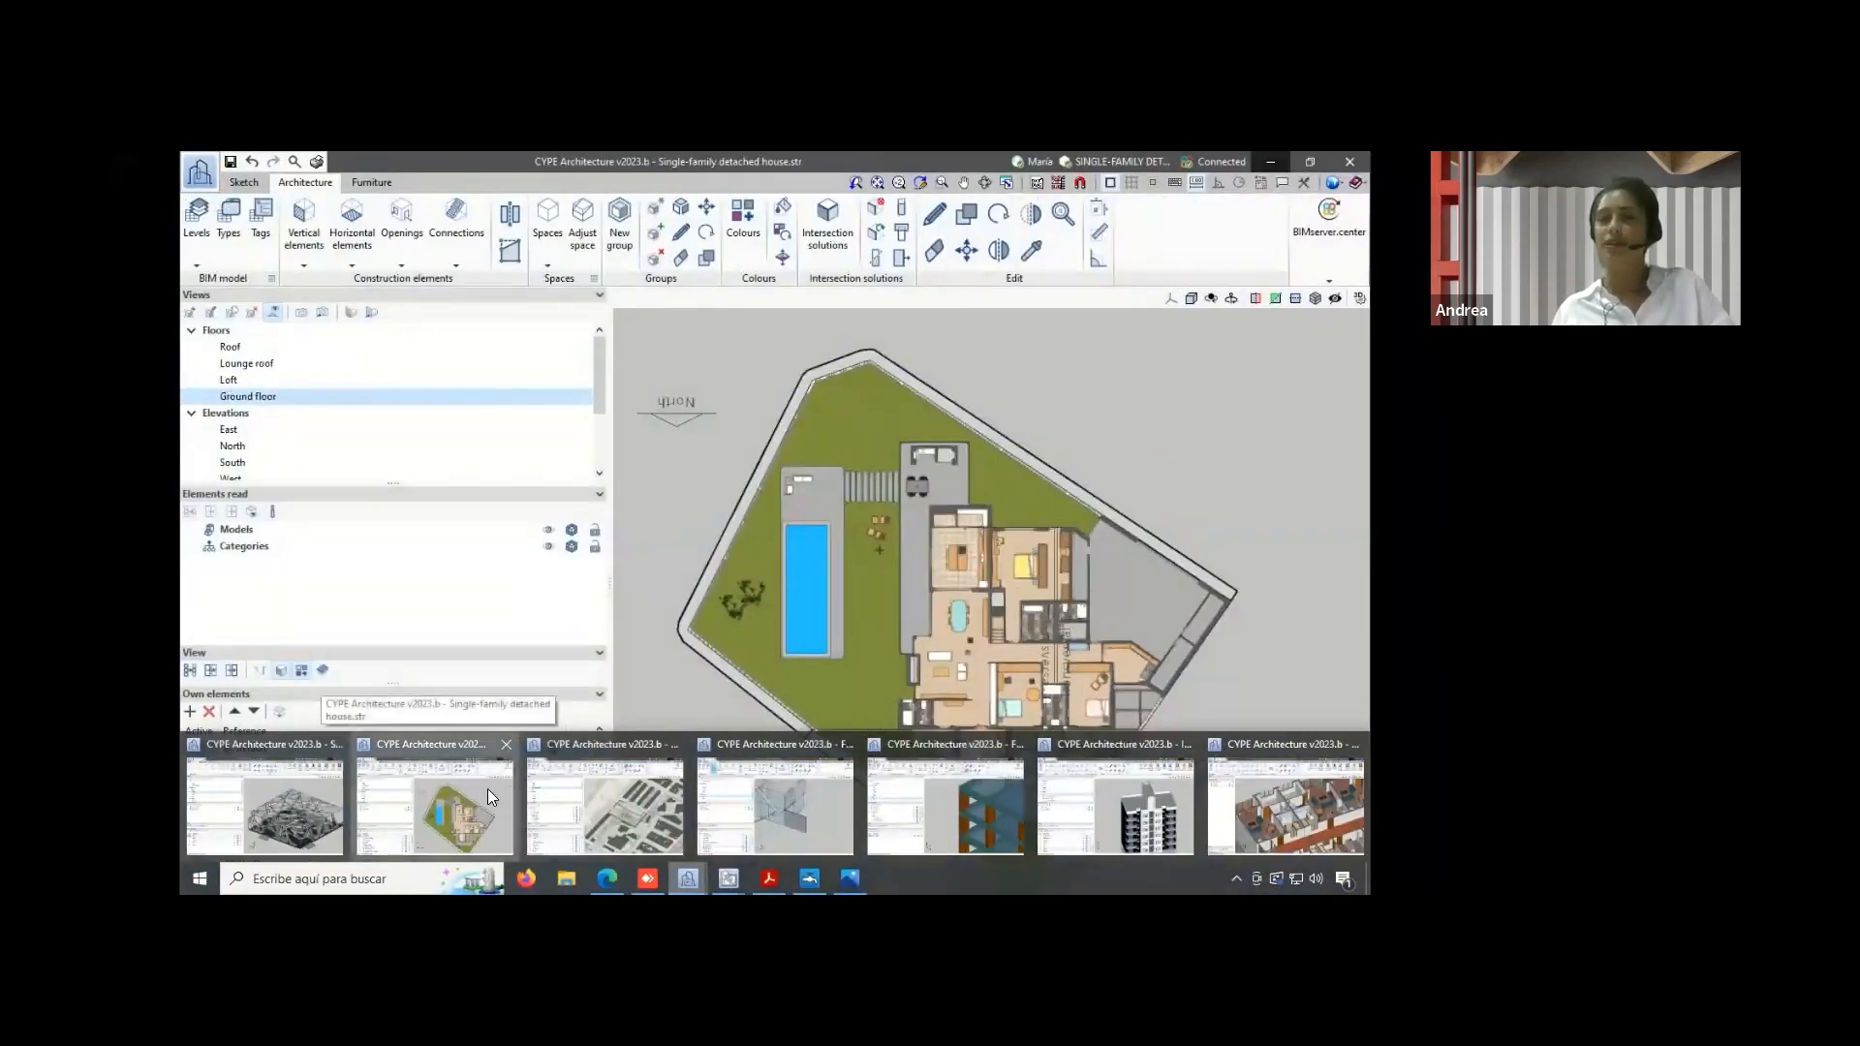
pyautogui.click(486, 789)
pyautogui.scroll(1, 1172, 507)
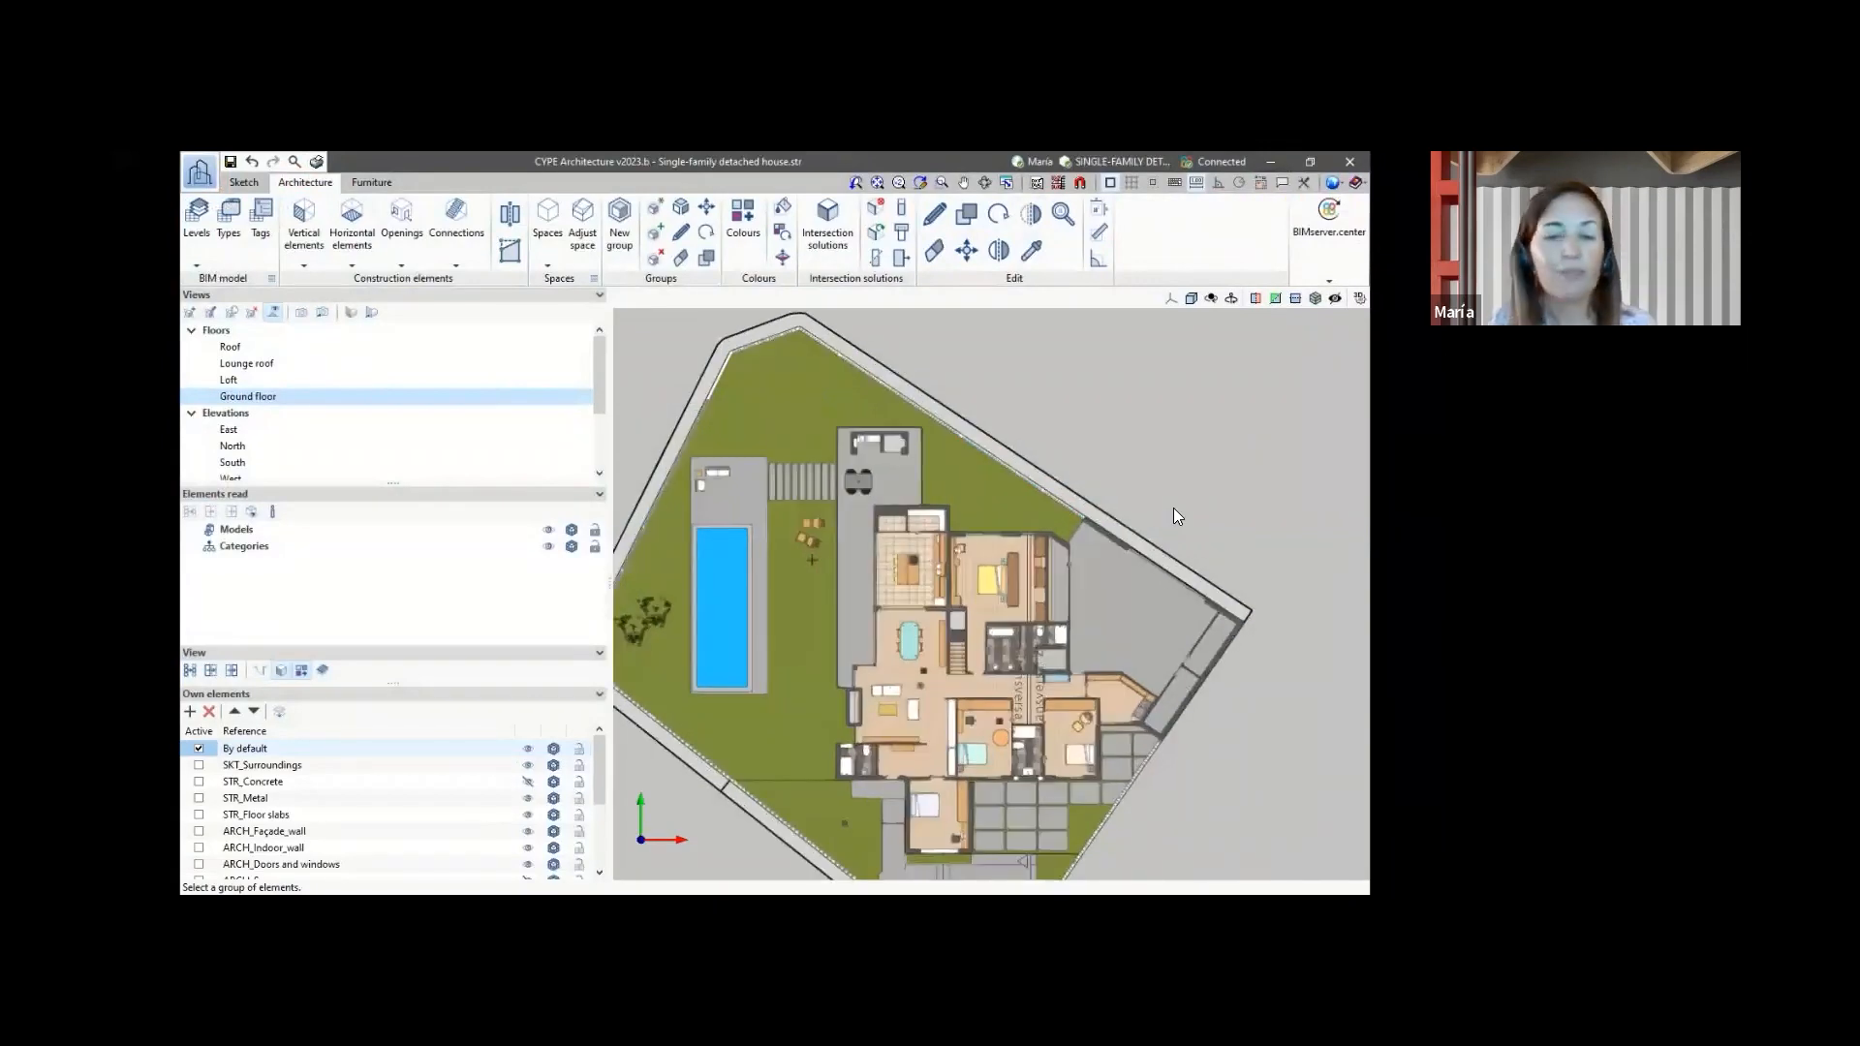
pyautogui.scroll(-1, 973, 415)
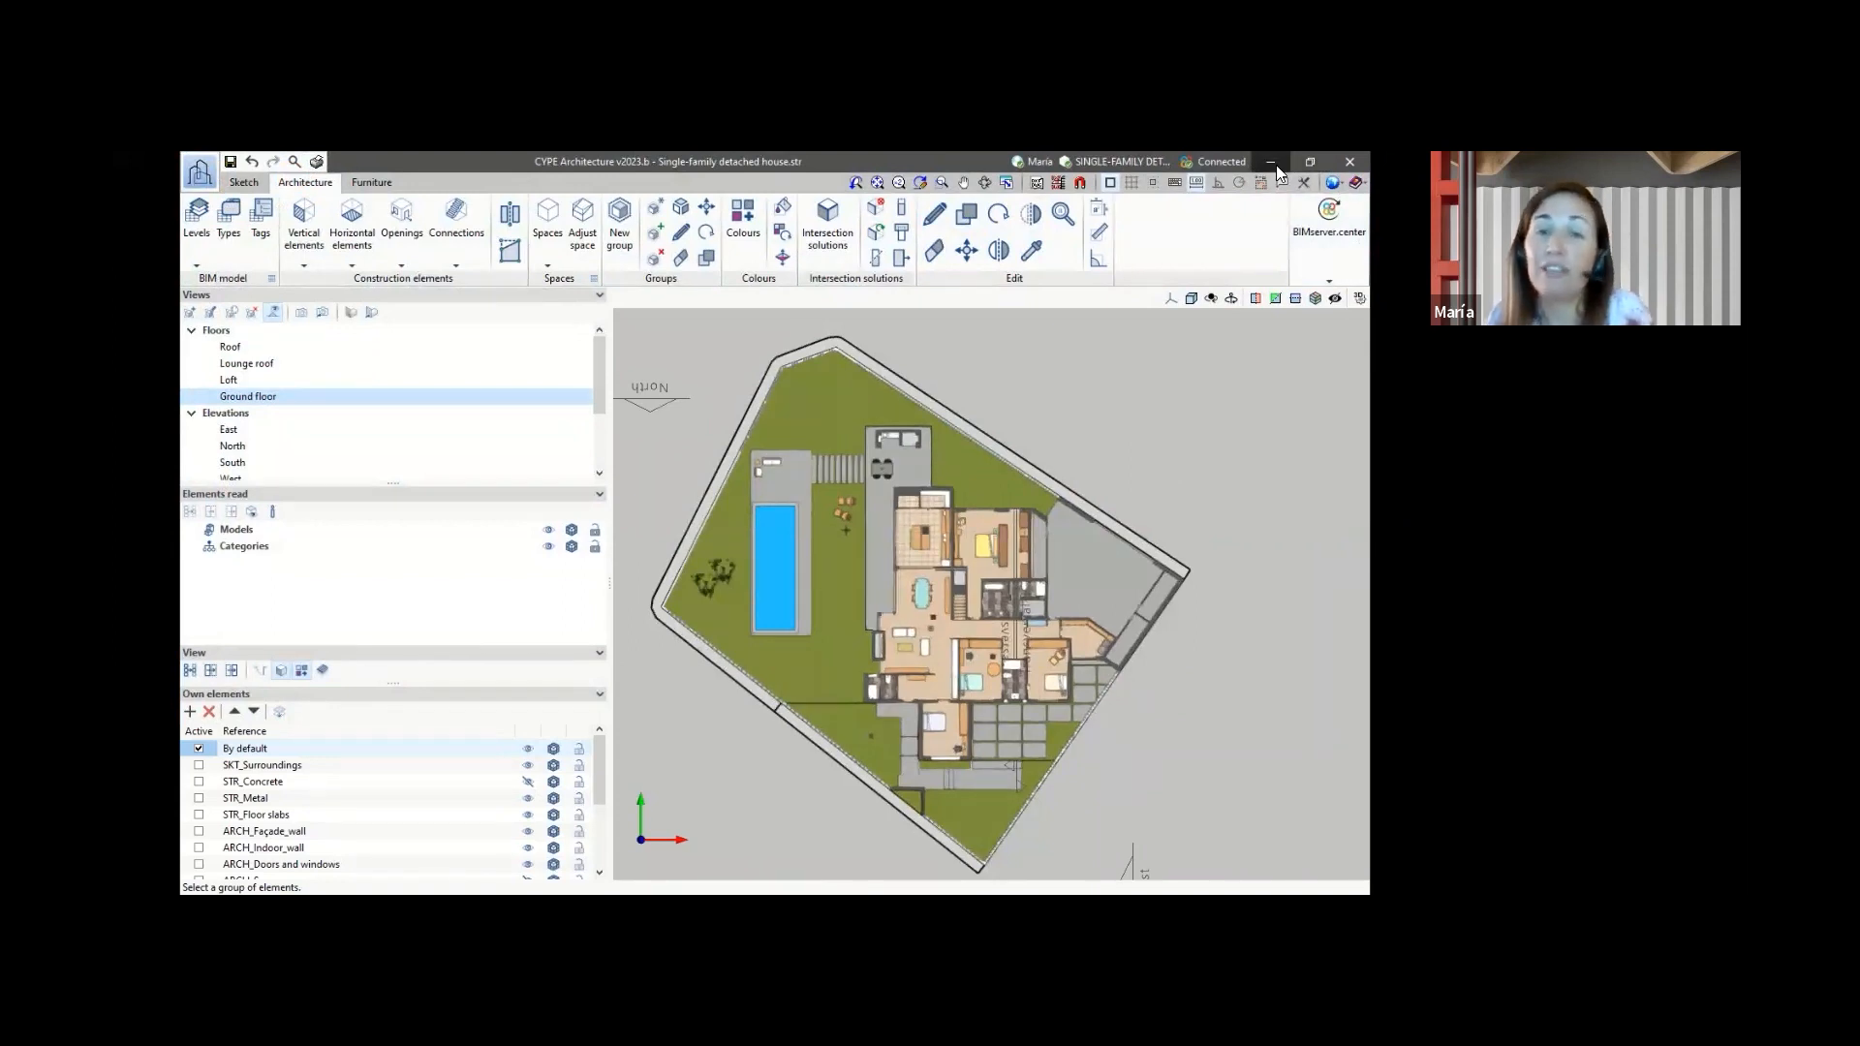
# - Show the BIMserver.center options for updating and sharing the model, and switch to the detached house sheets in Open BIM Layout
pyautogui.click(1327, 242)
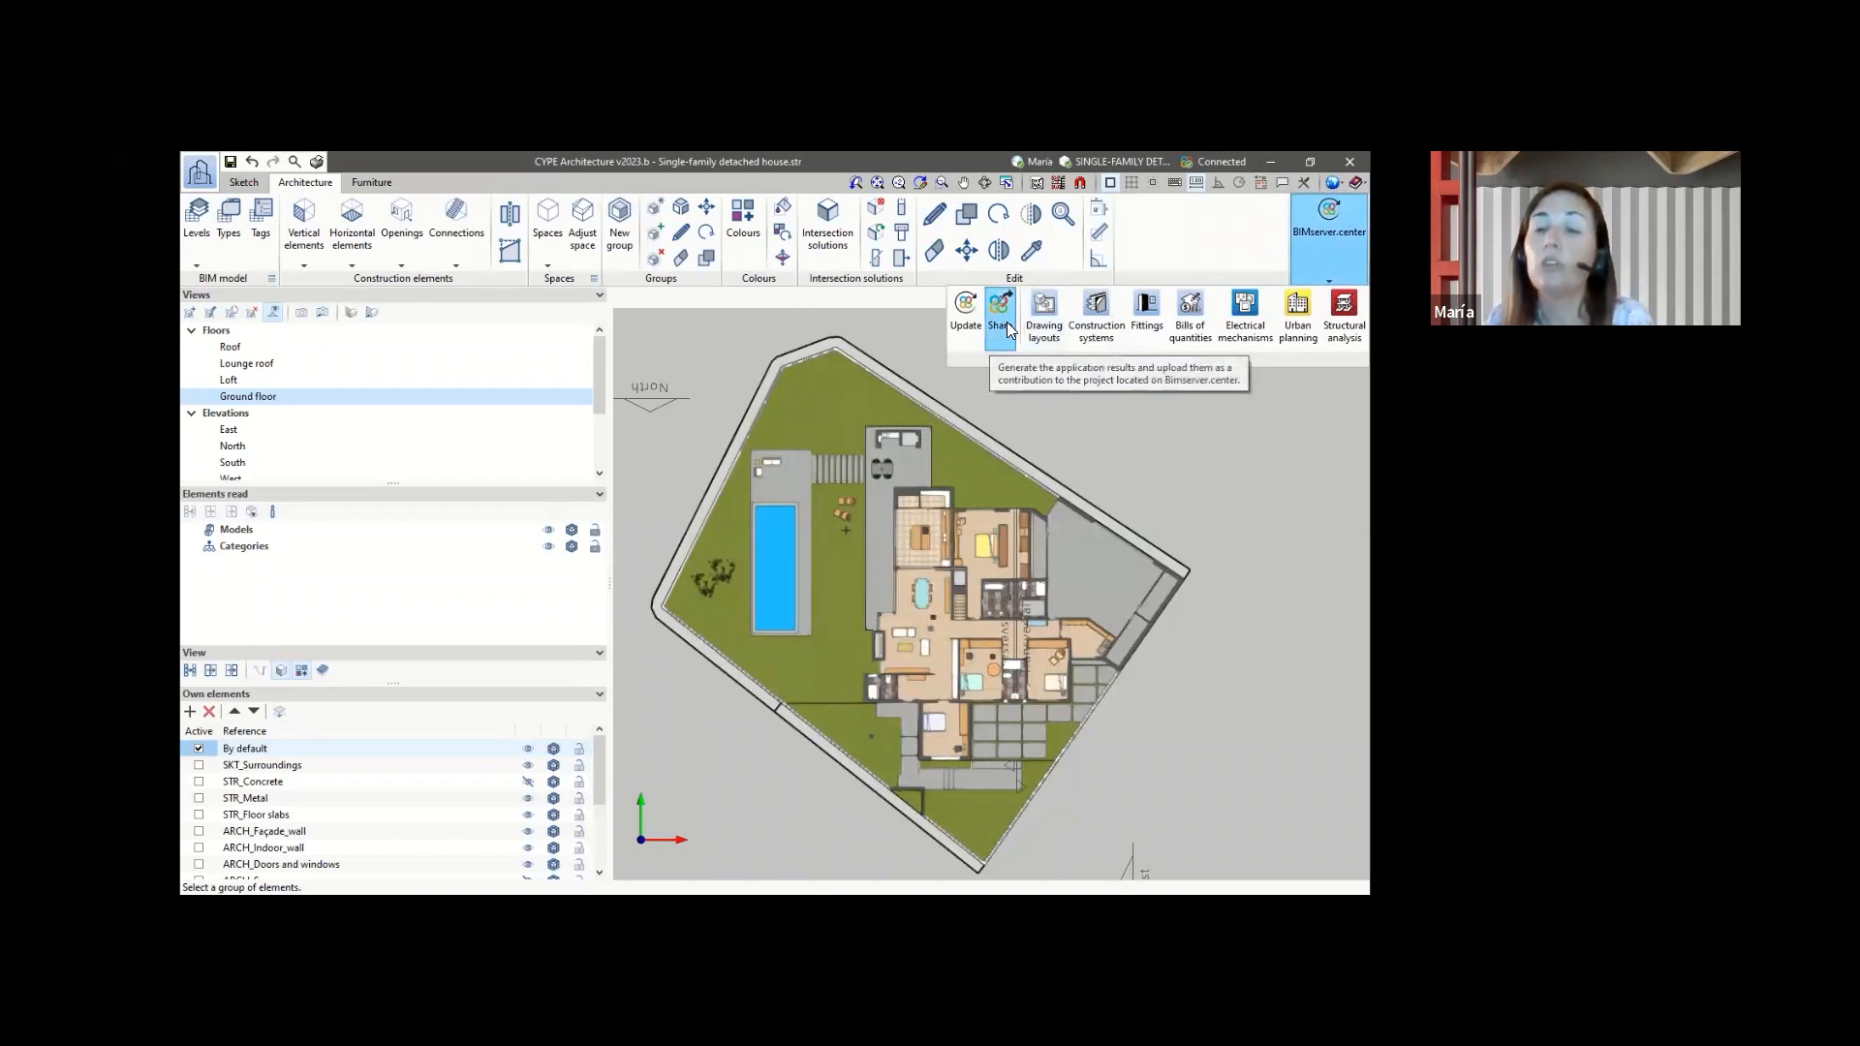
pyautogui.click(1272, 163)
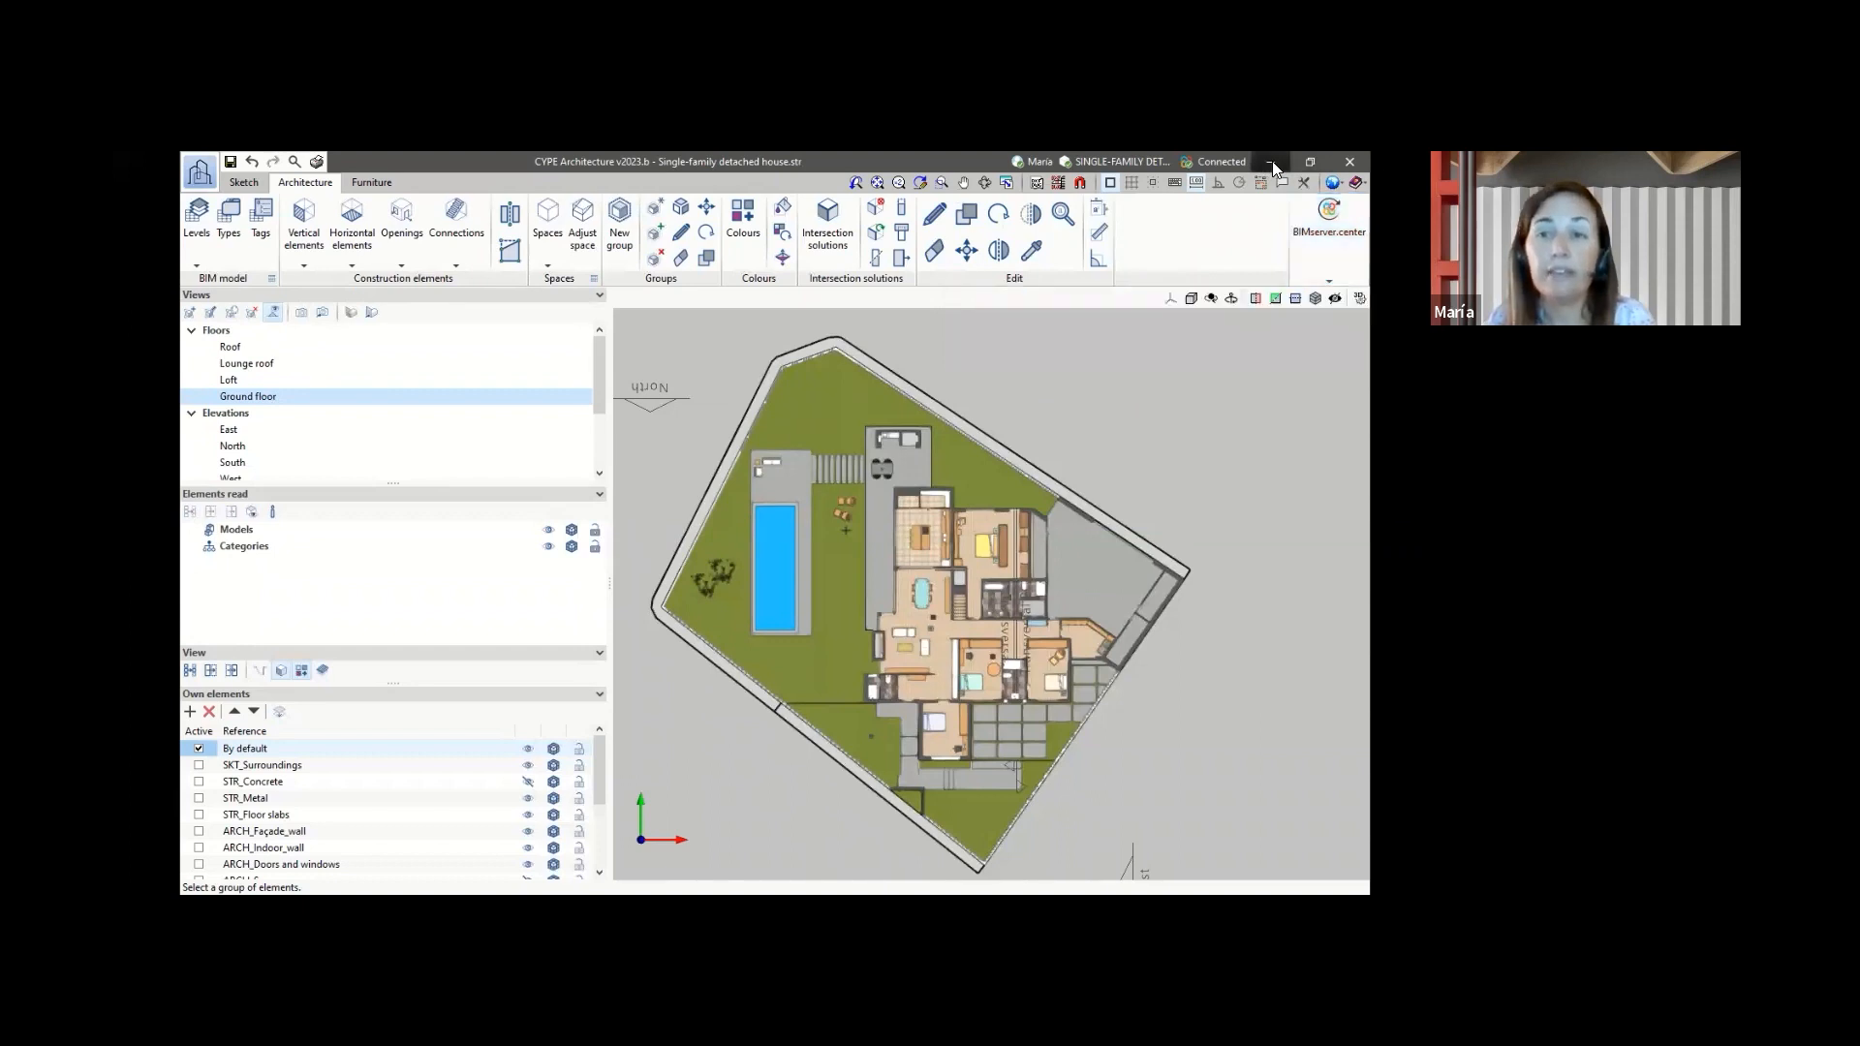
pyautogui.click(1271, 162)
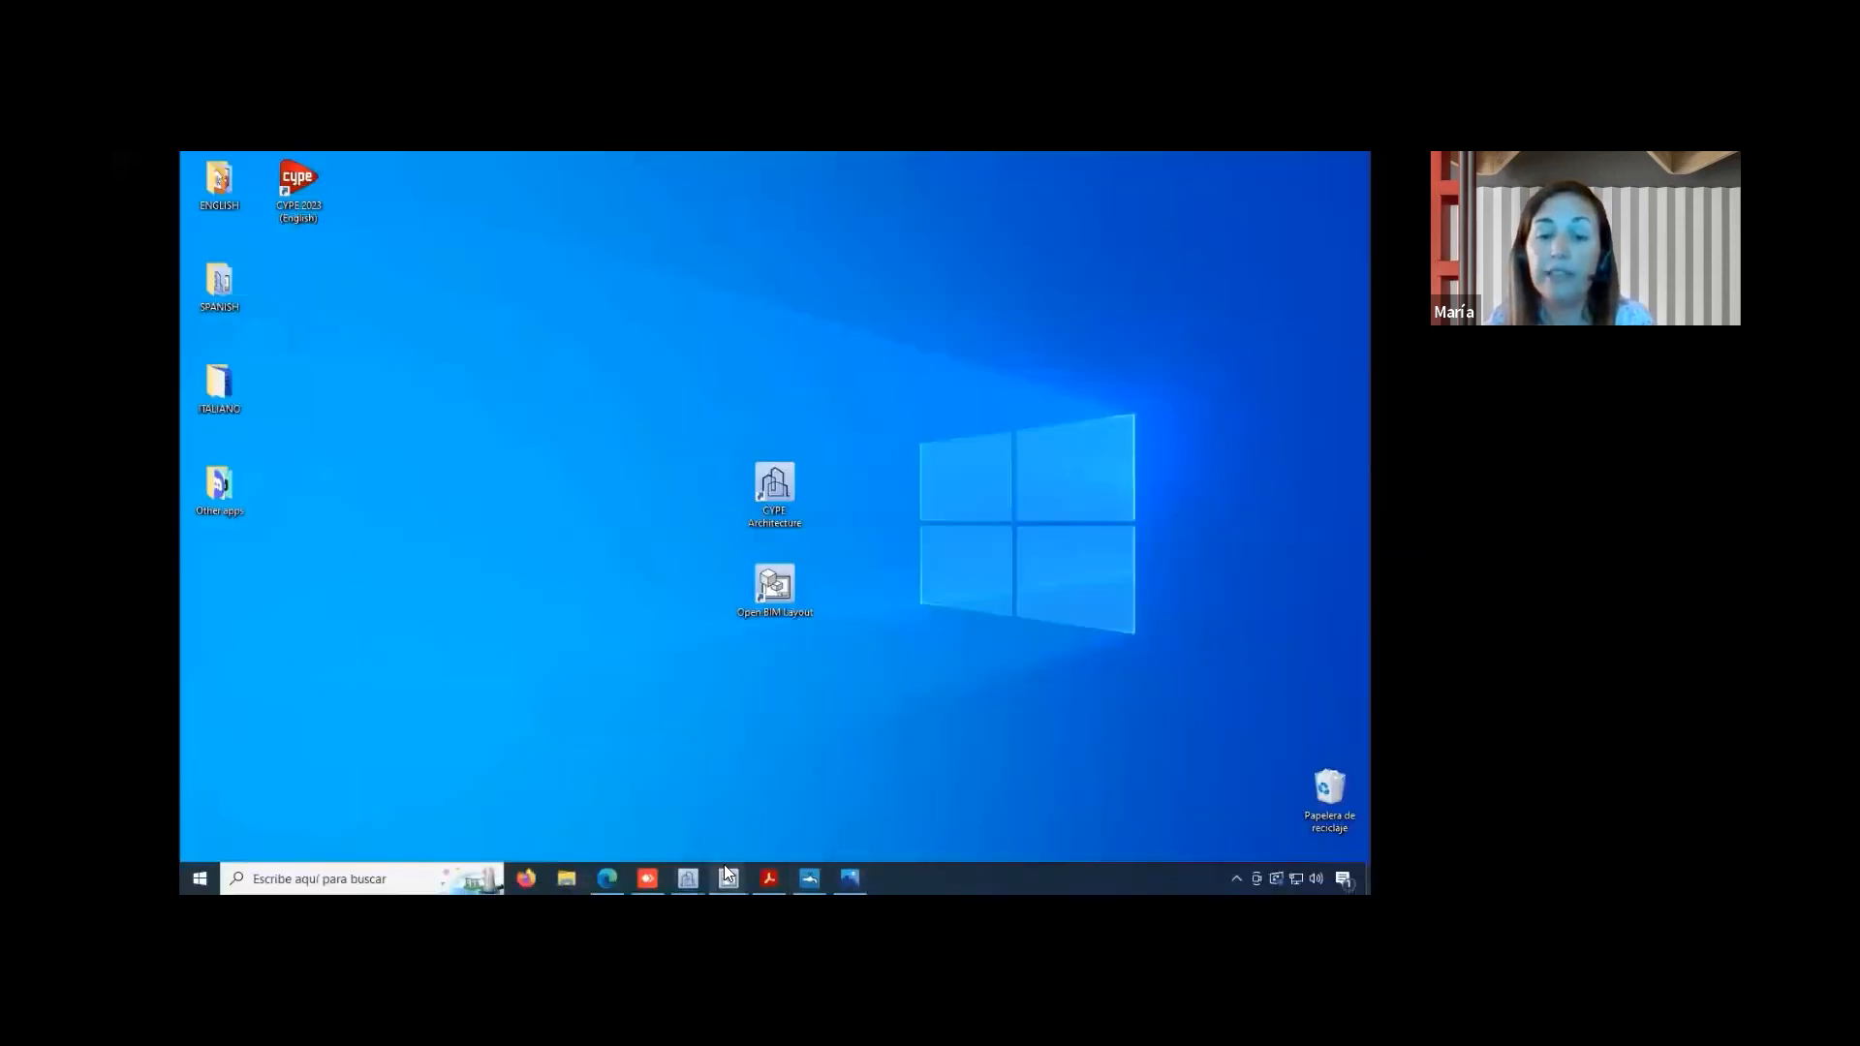
pyautogui.moveTo(724, 868)
pyautogui.click(867, 800)
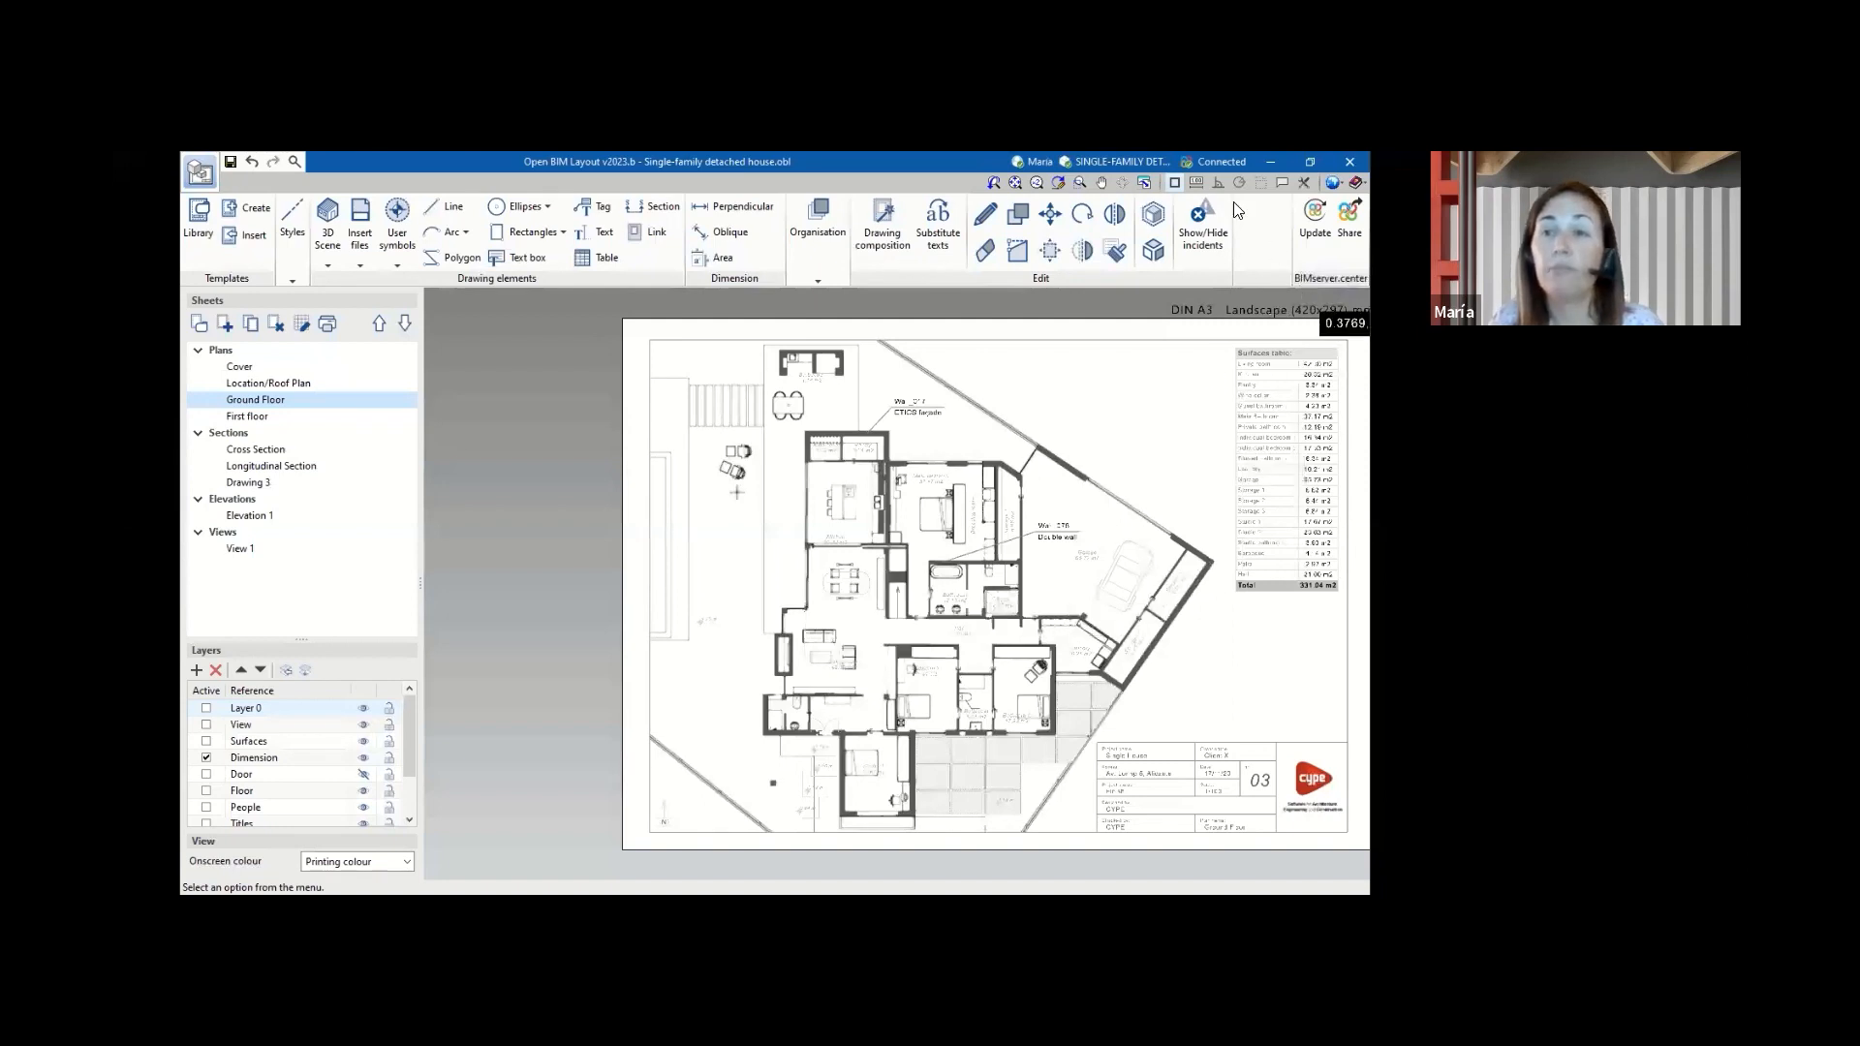
# - Look at the detached house project's dashboard on BIMserver.center in the browser, and return to its sheets in Open BIM Layout
pyautogui.click(1272, 164)
pyautogui.click(610, 876)
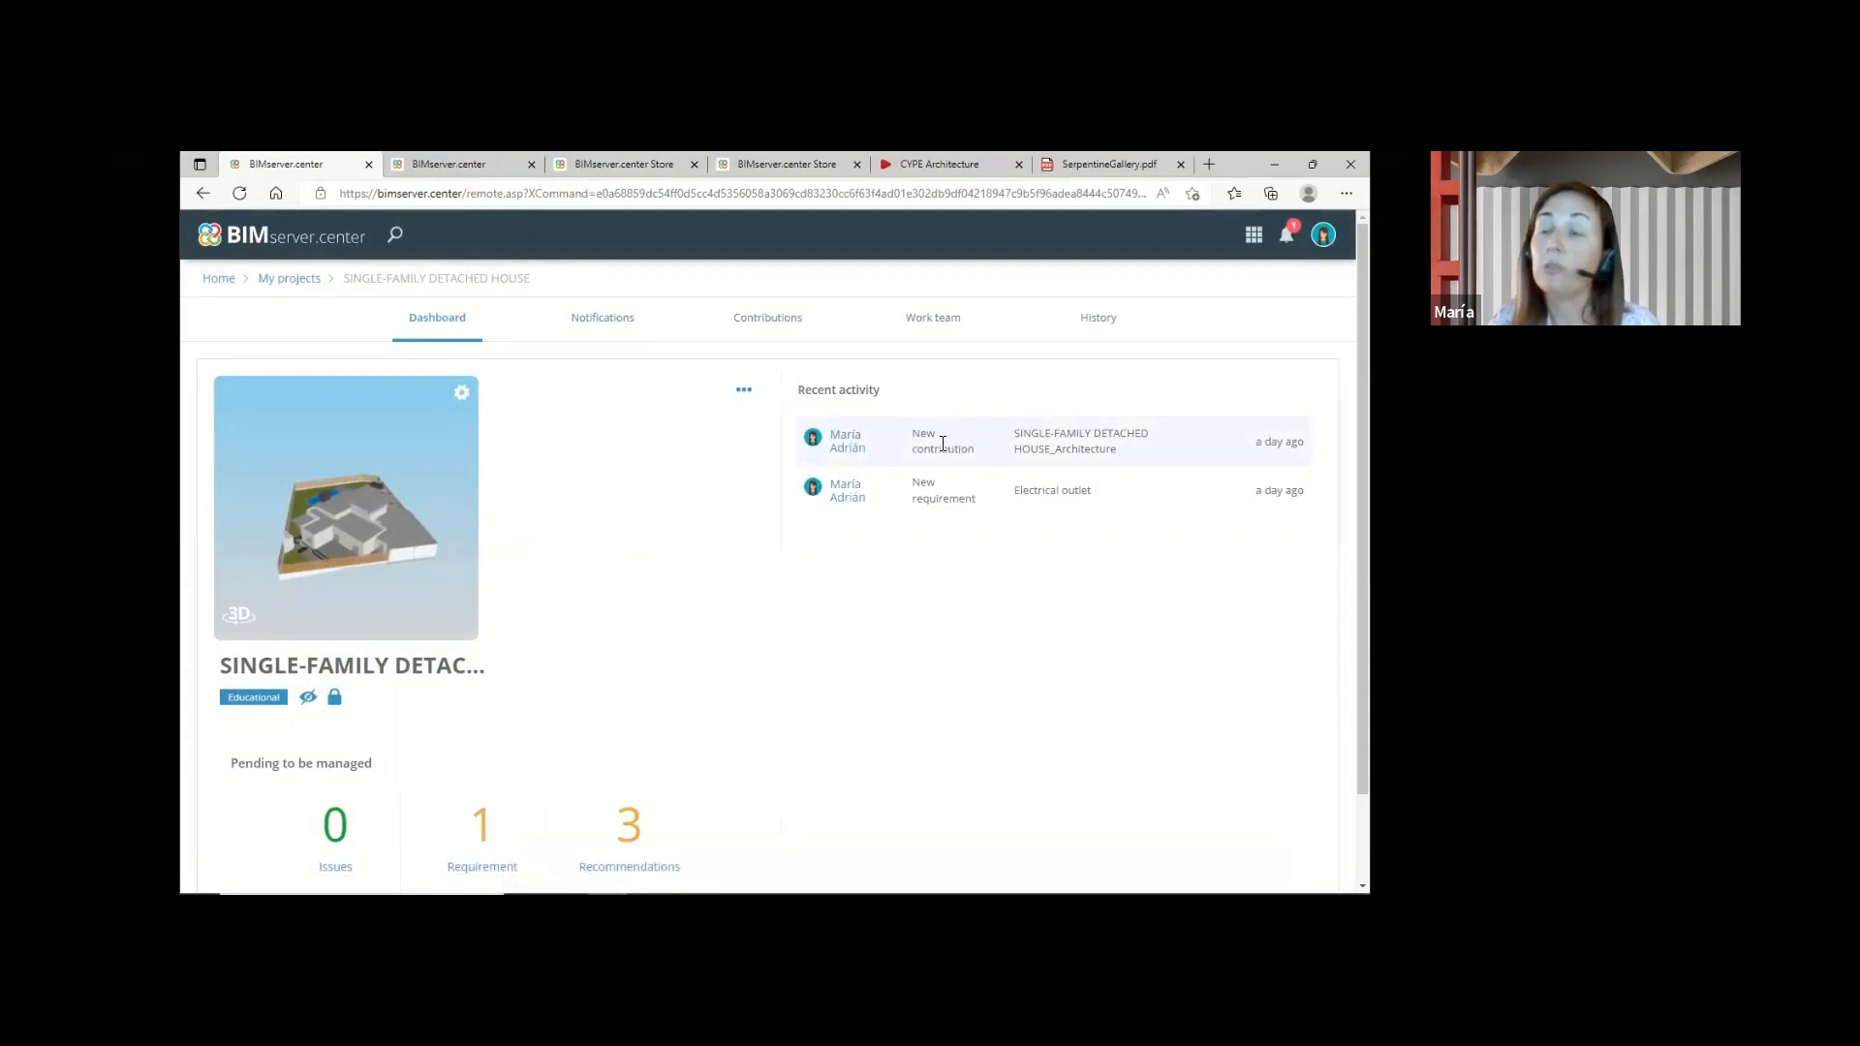
pyautogui.click(1271, 170)
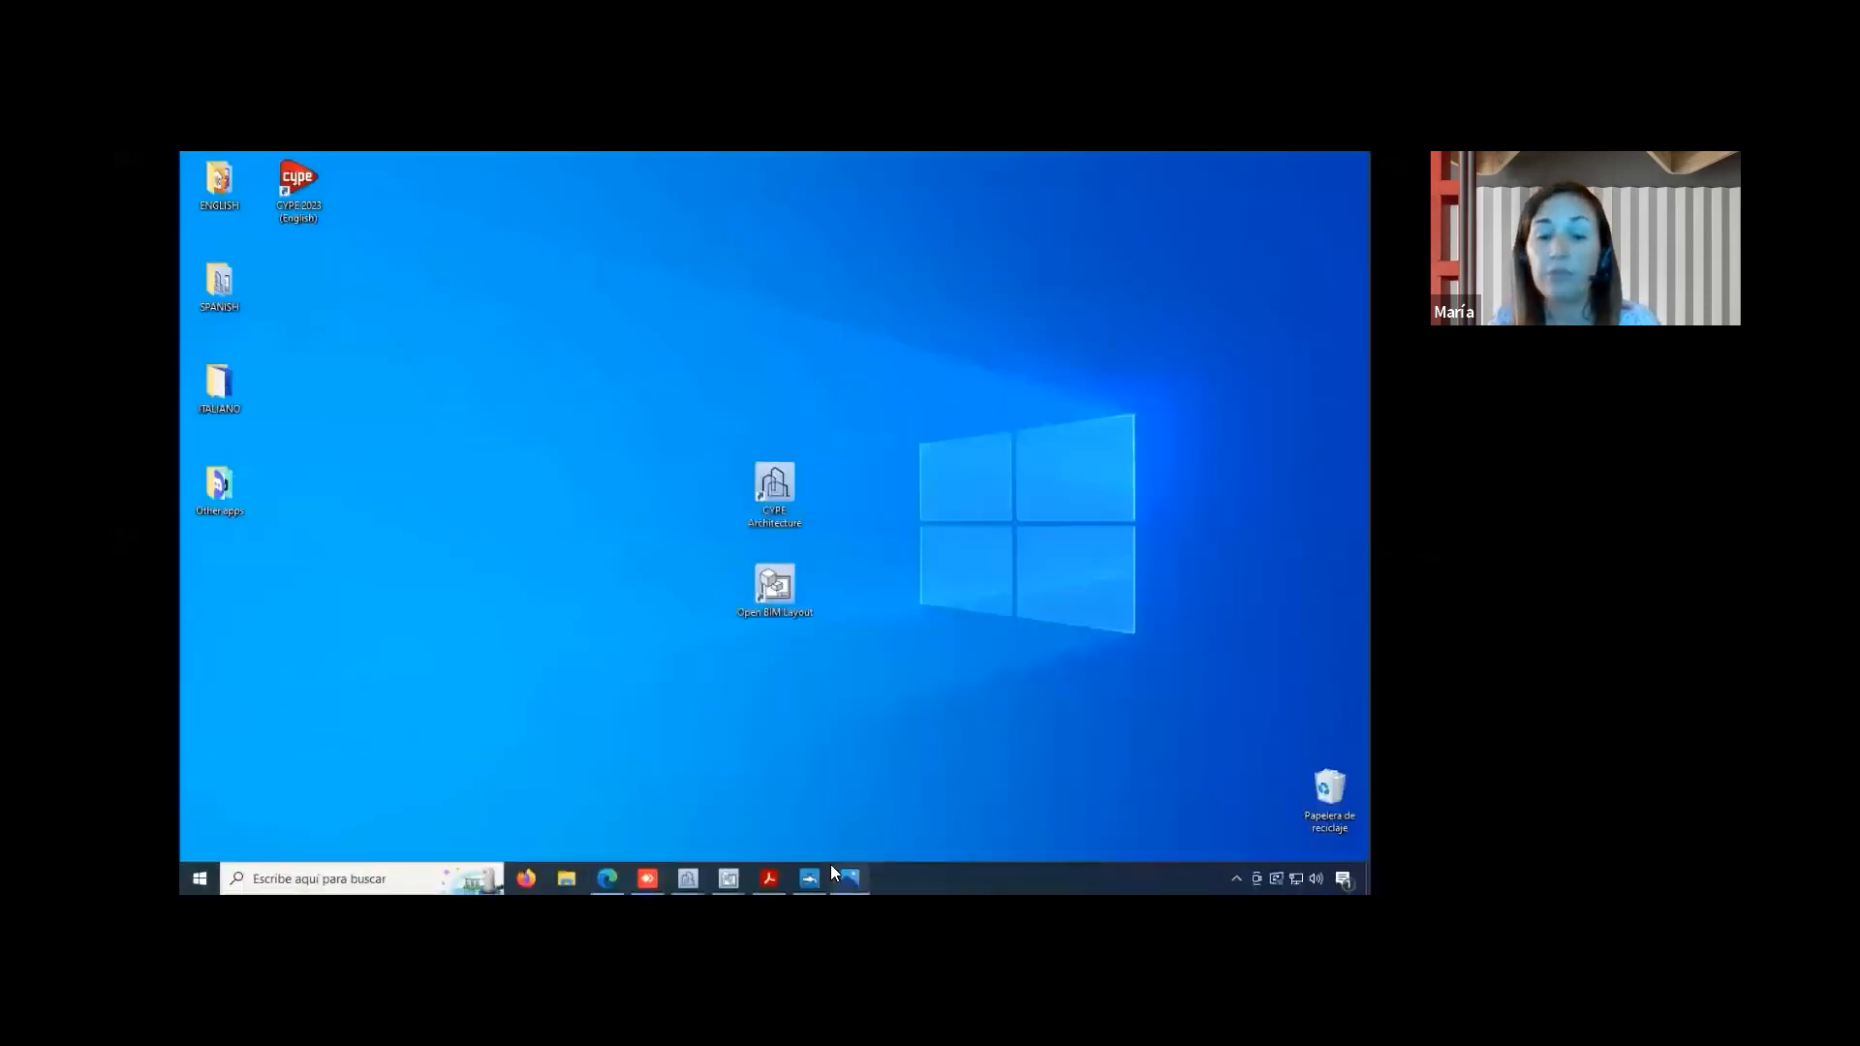
pyautogui.moveTo(721, 867)
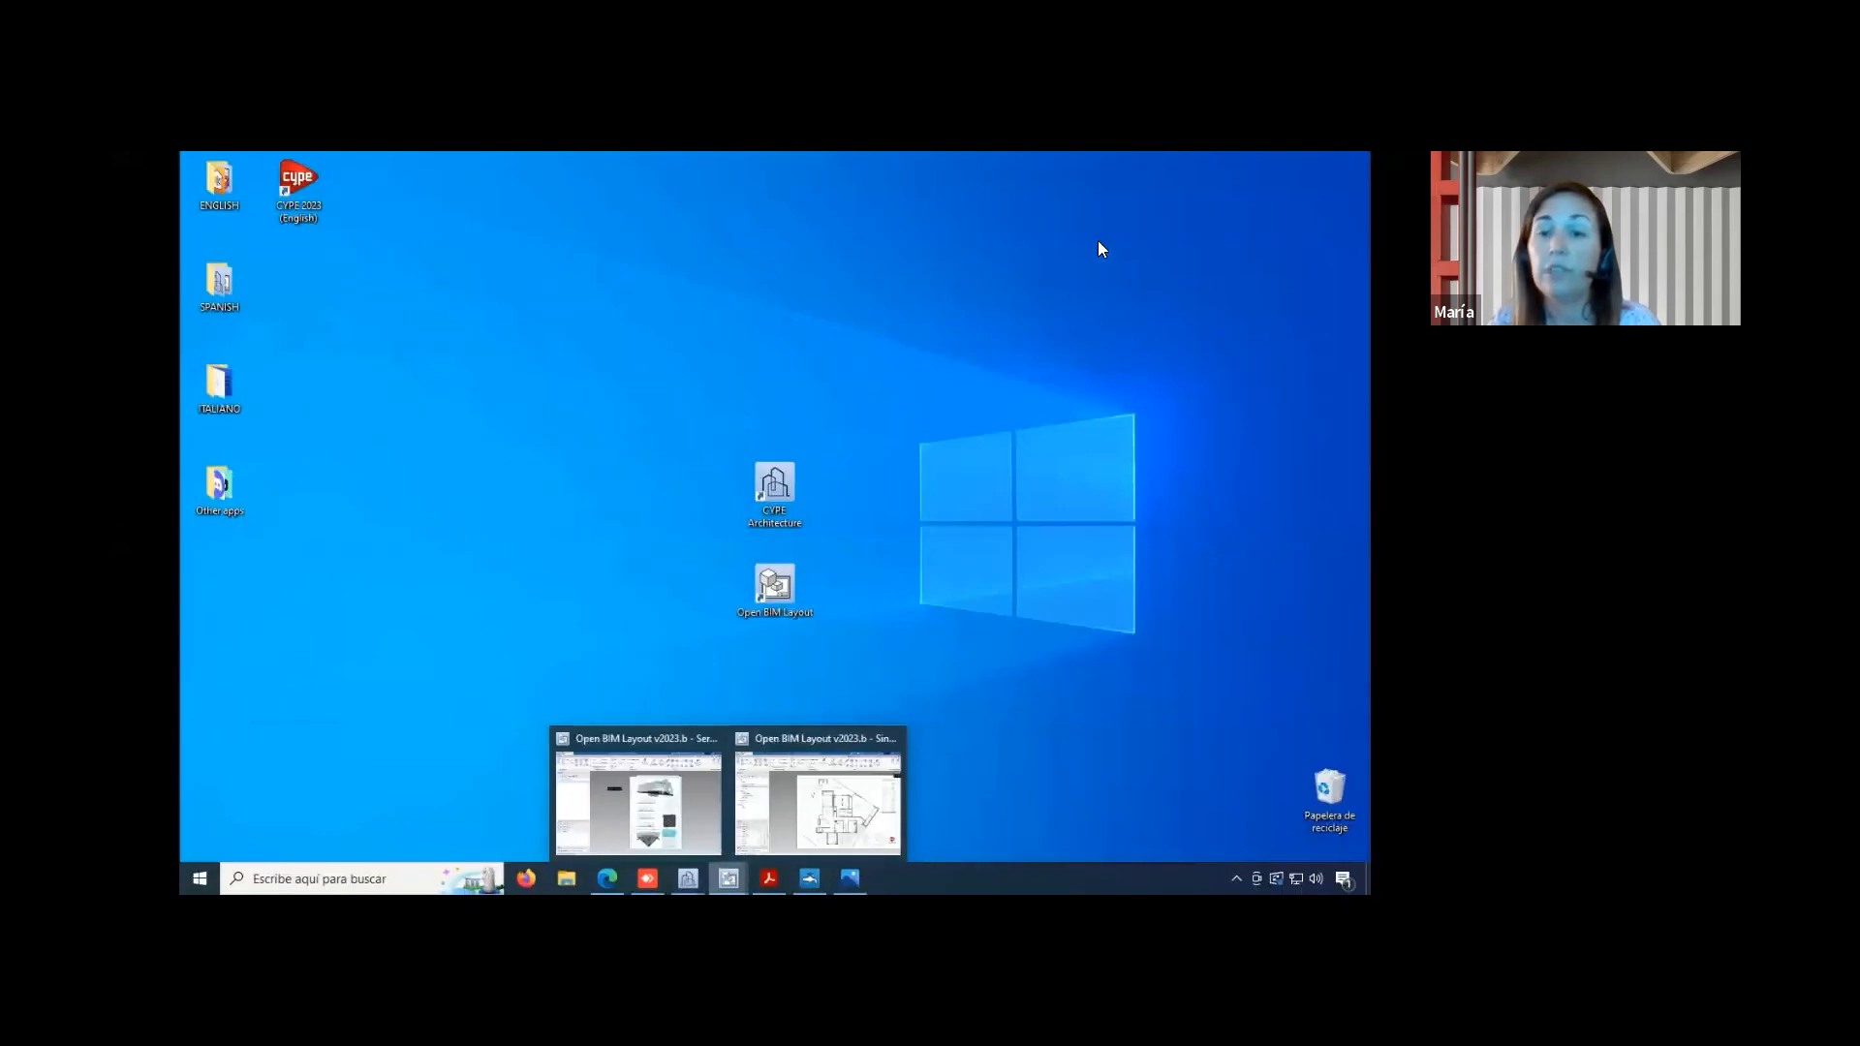
pyautogui.click(793, 793)
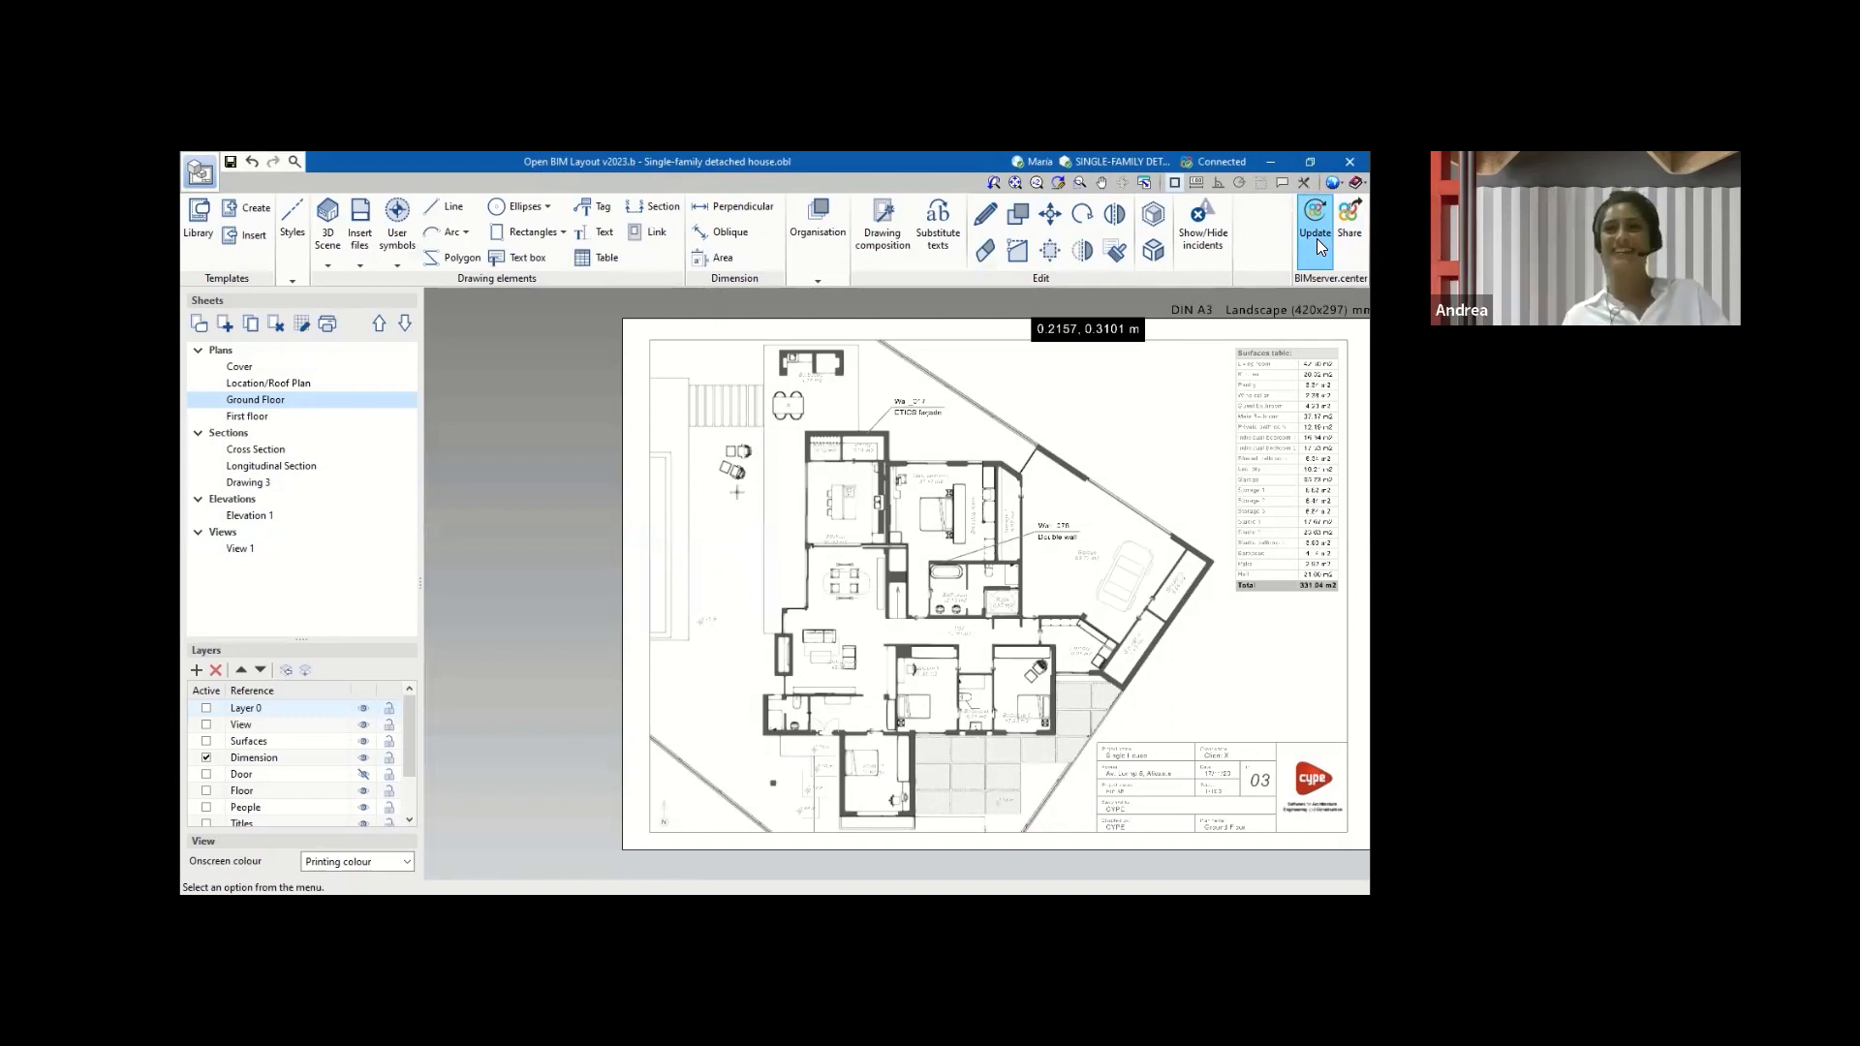
# - Switch to the detached house model in CYPE Architecture and tilt the ground floor into a 3D view
pyautogui.click(1270, 161)
pyautogui.moveTo(694, 865)
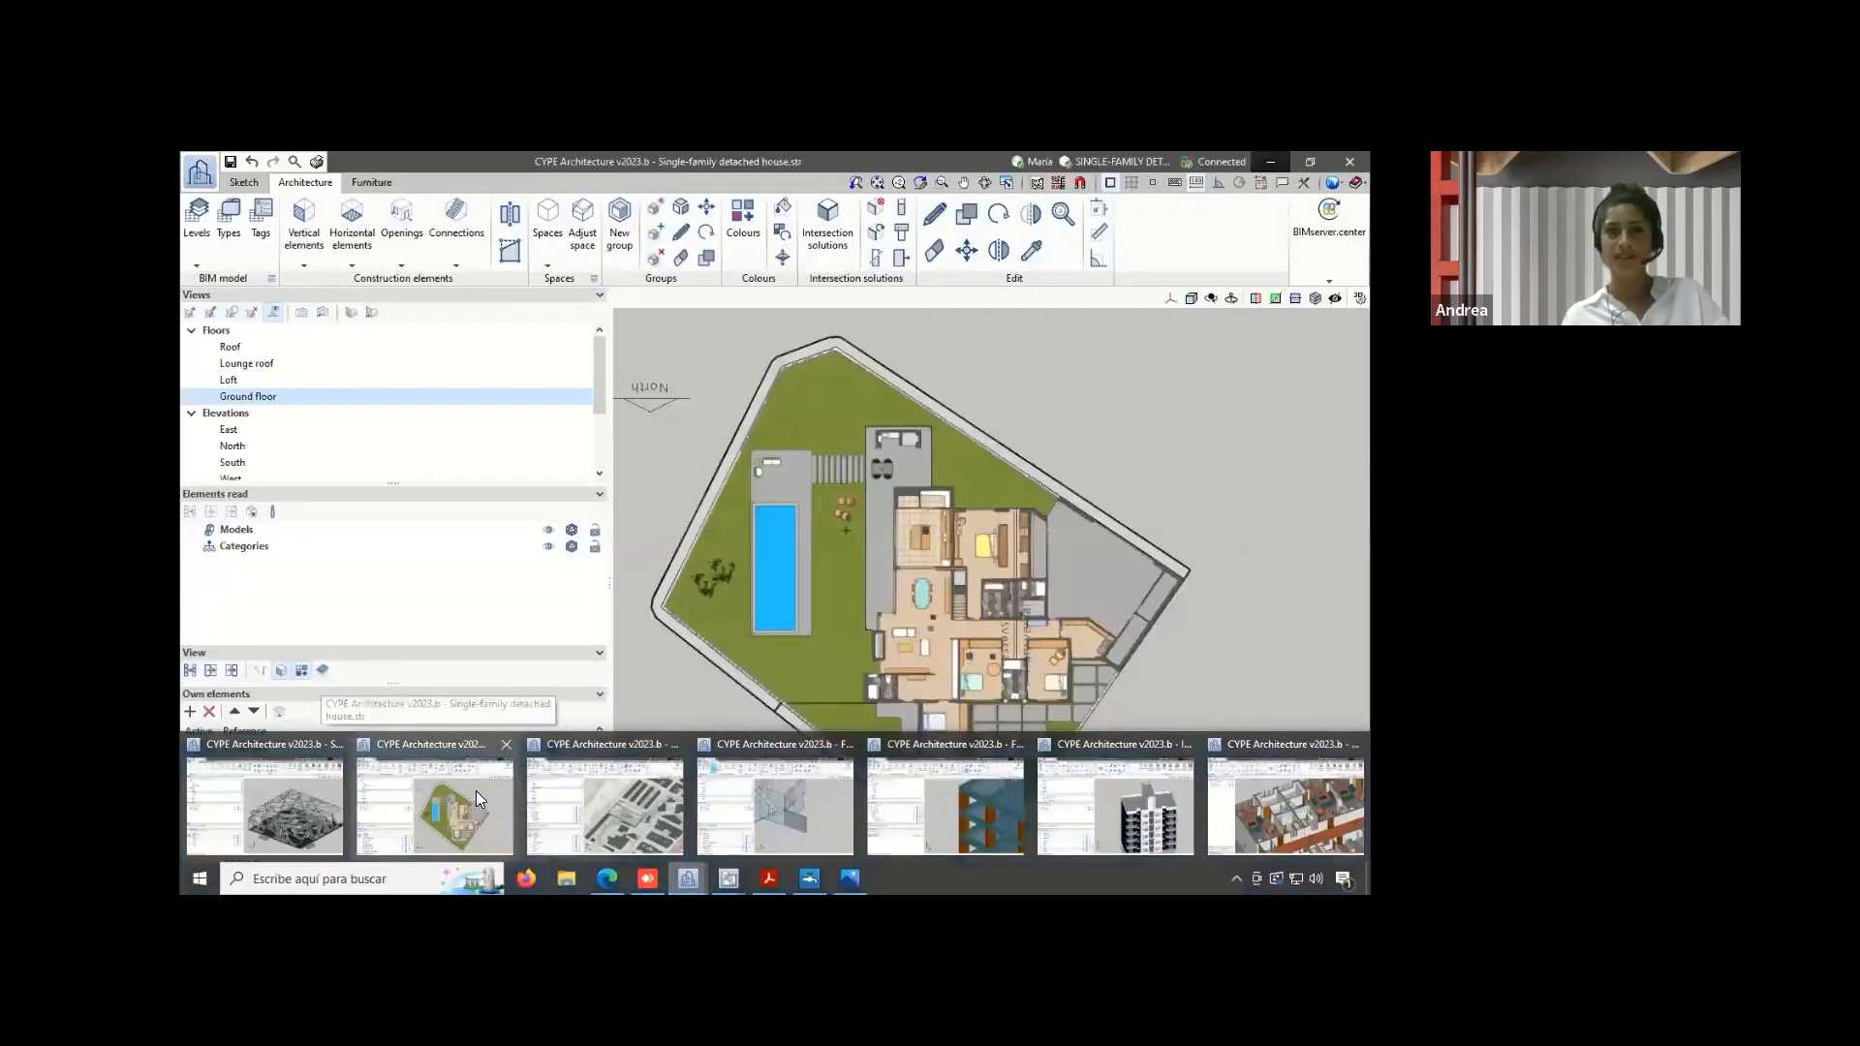
pyautogui.click(475, 790)
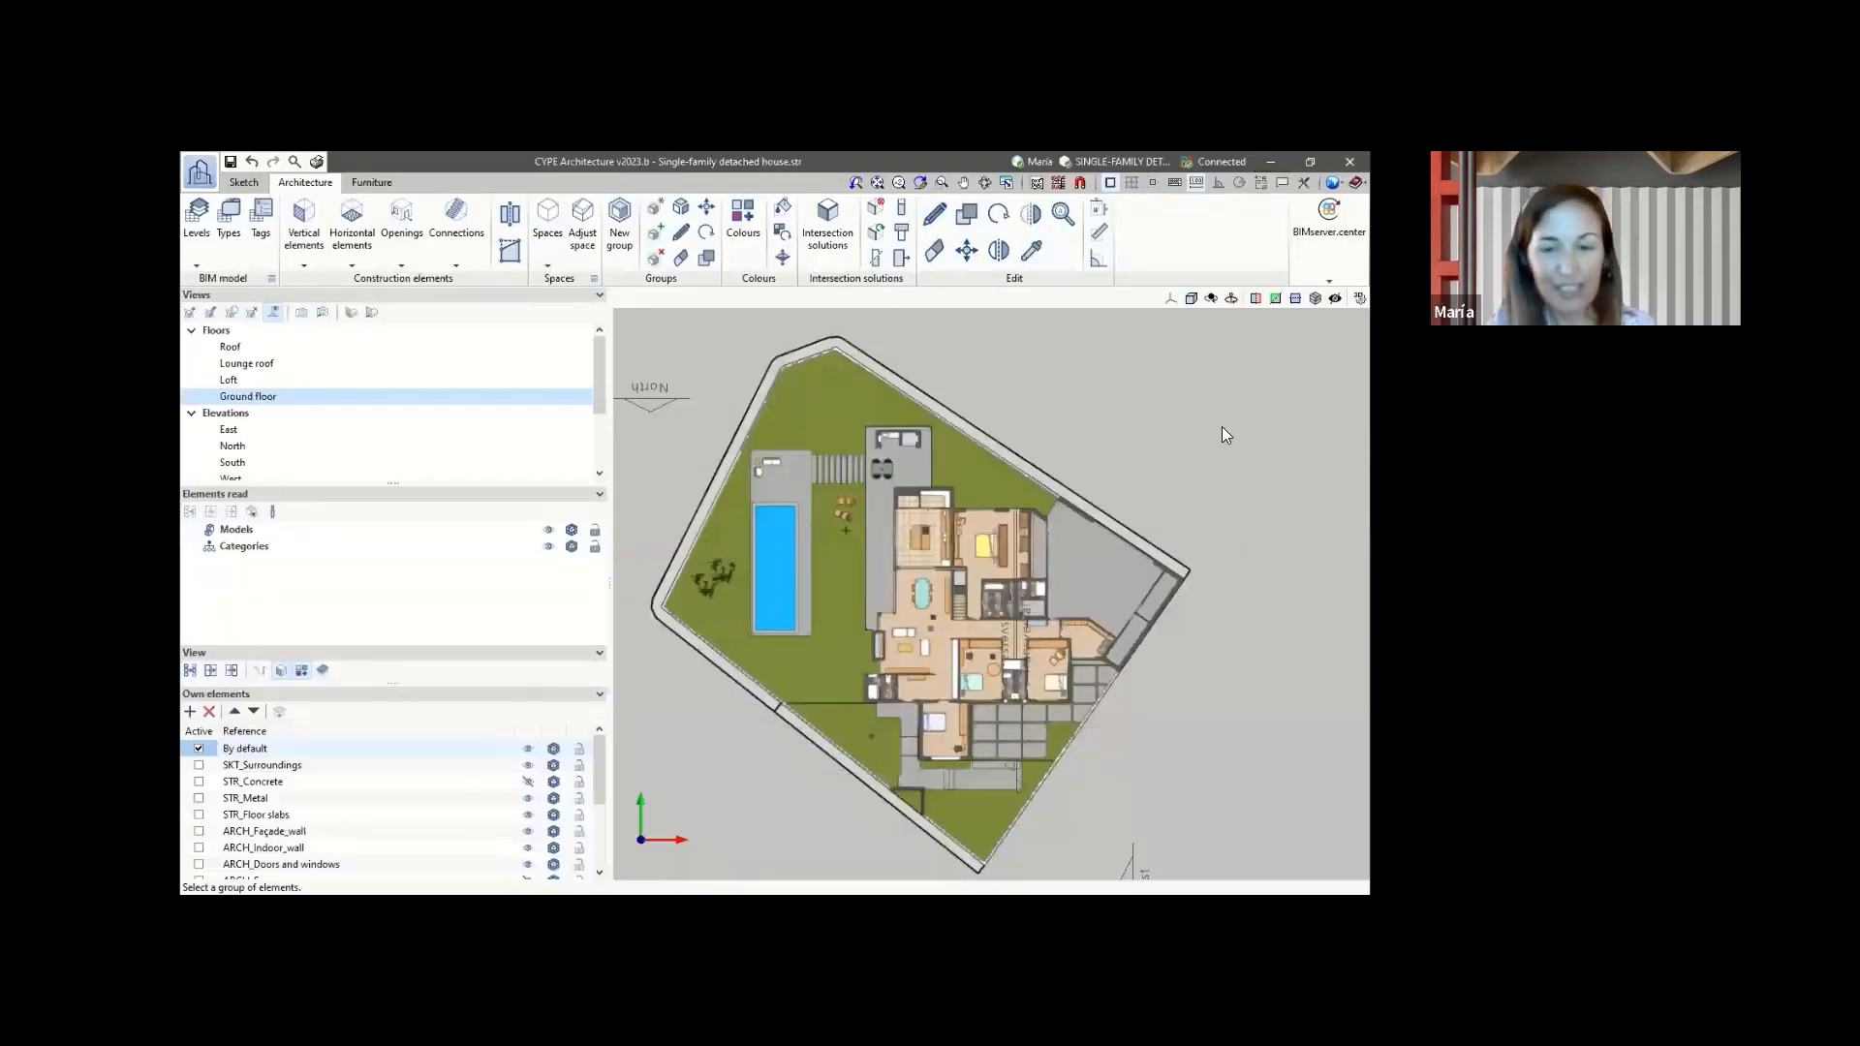
pyautogui.moveTo(1222, 416); pyautogui.dragTo(1241, 364, button='middle')
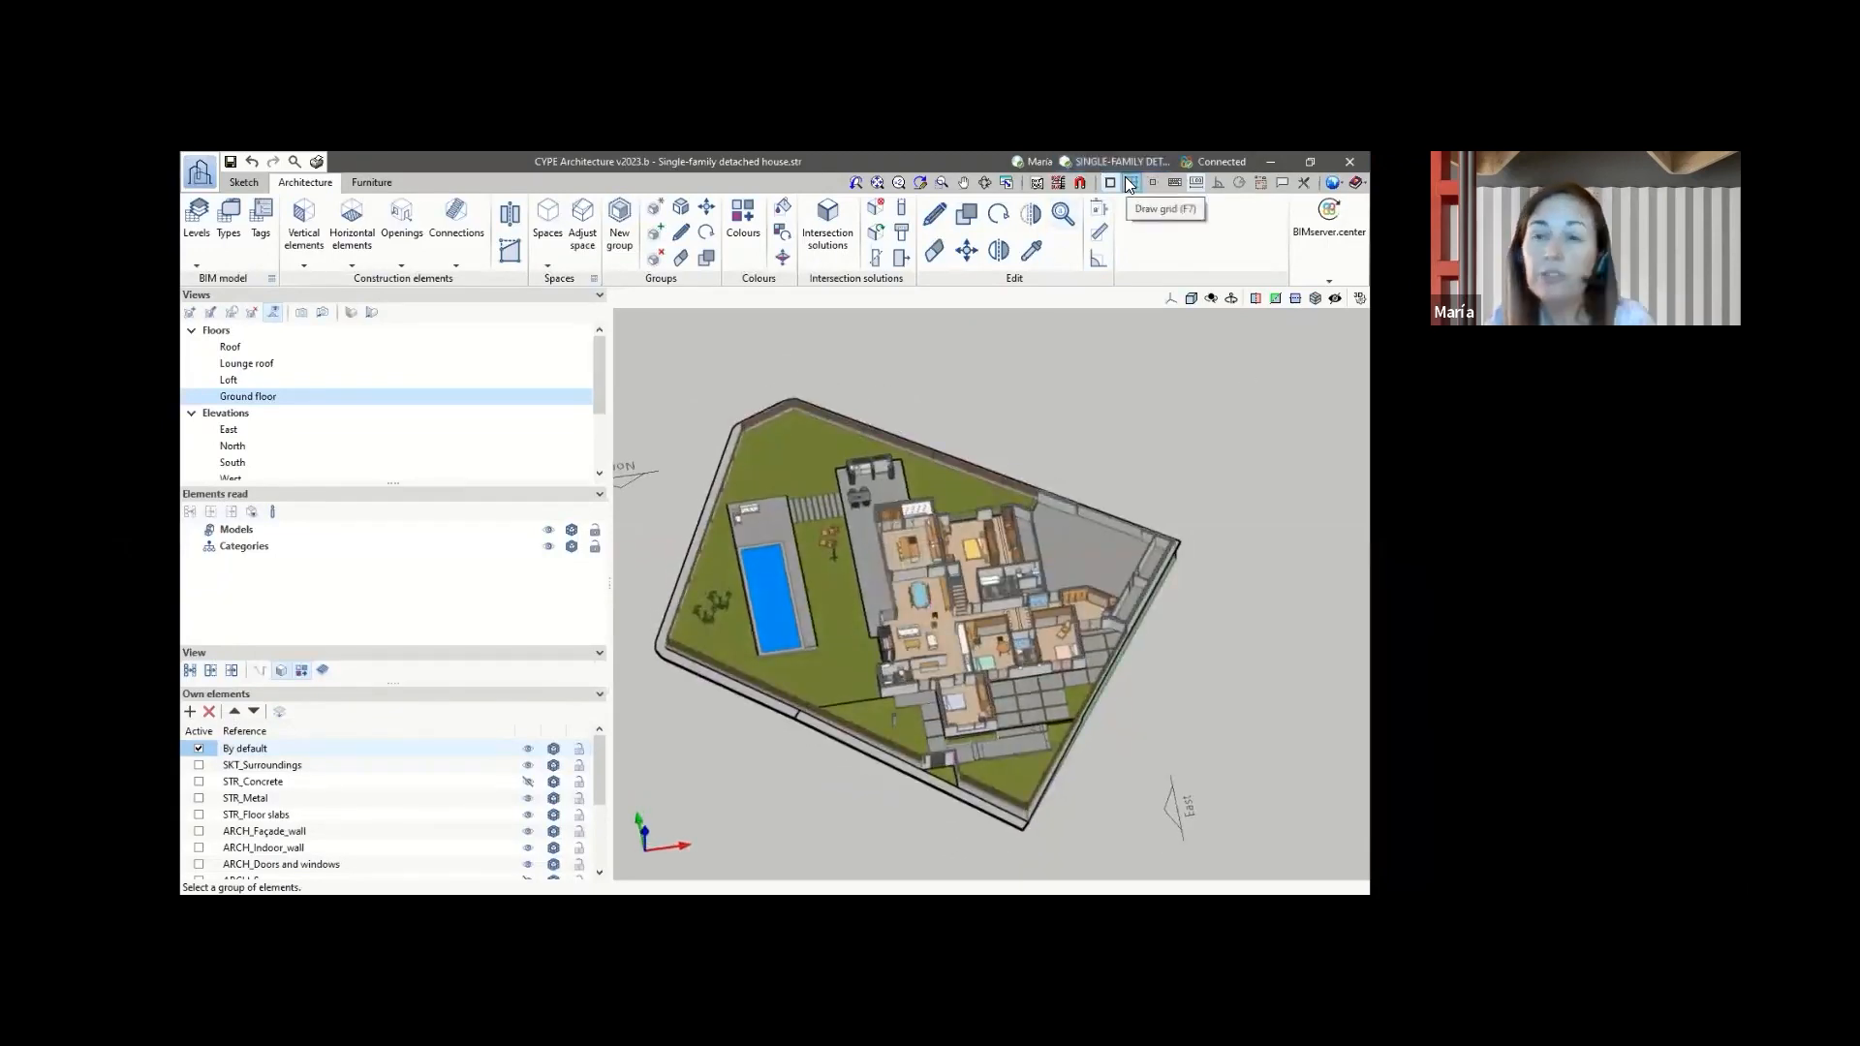
# - Examine the file formats for saving the current view of the house, including FBX, and leave without exporting
pyautogui.click(1006, 183)
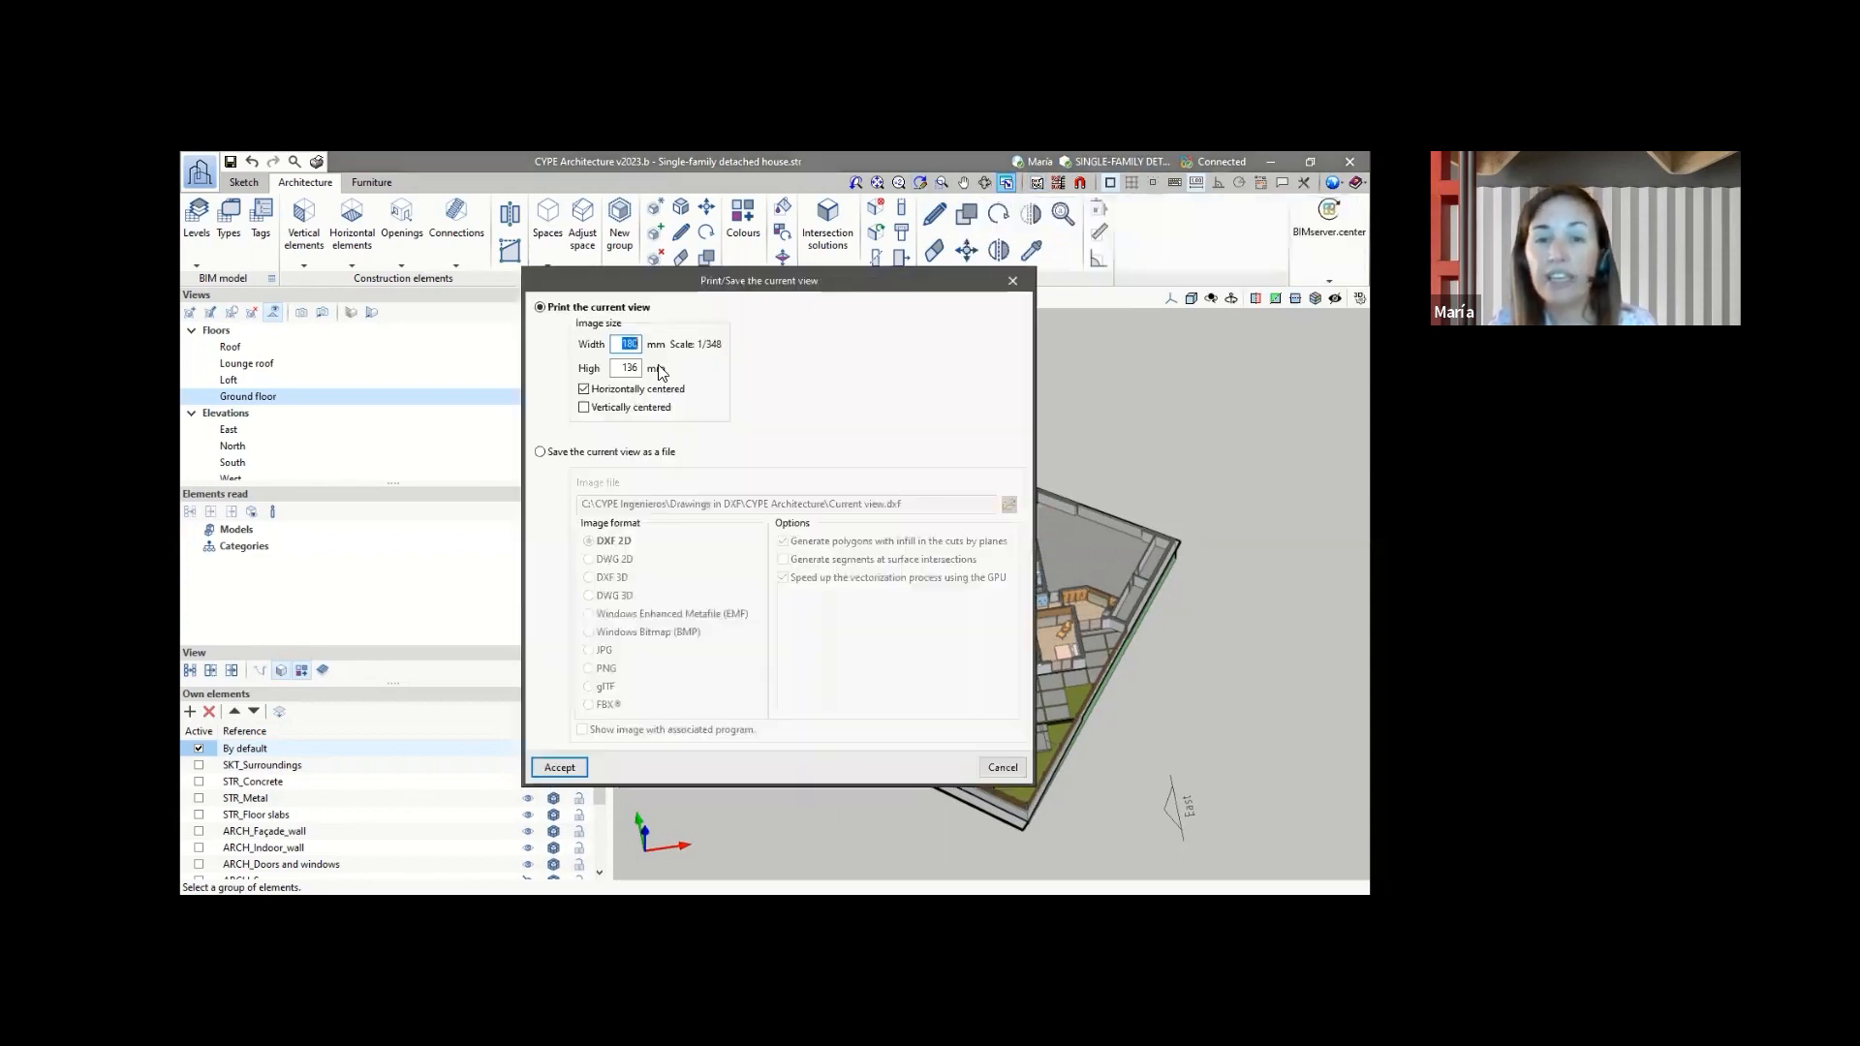
pyautogui.click(587, 455)
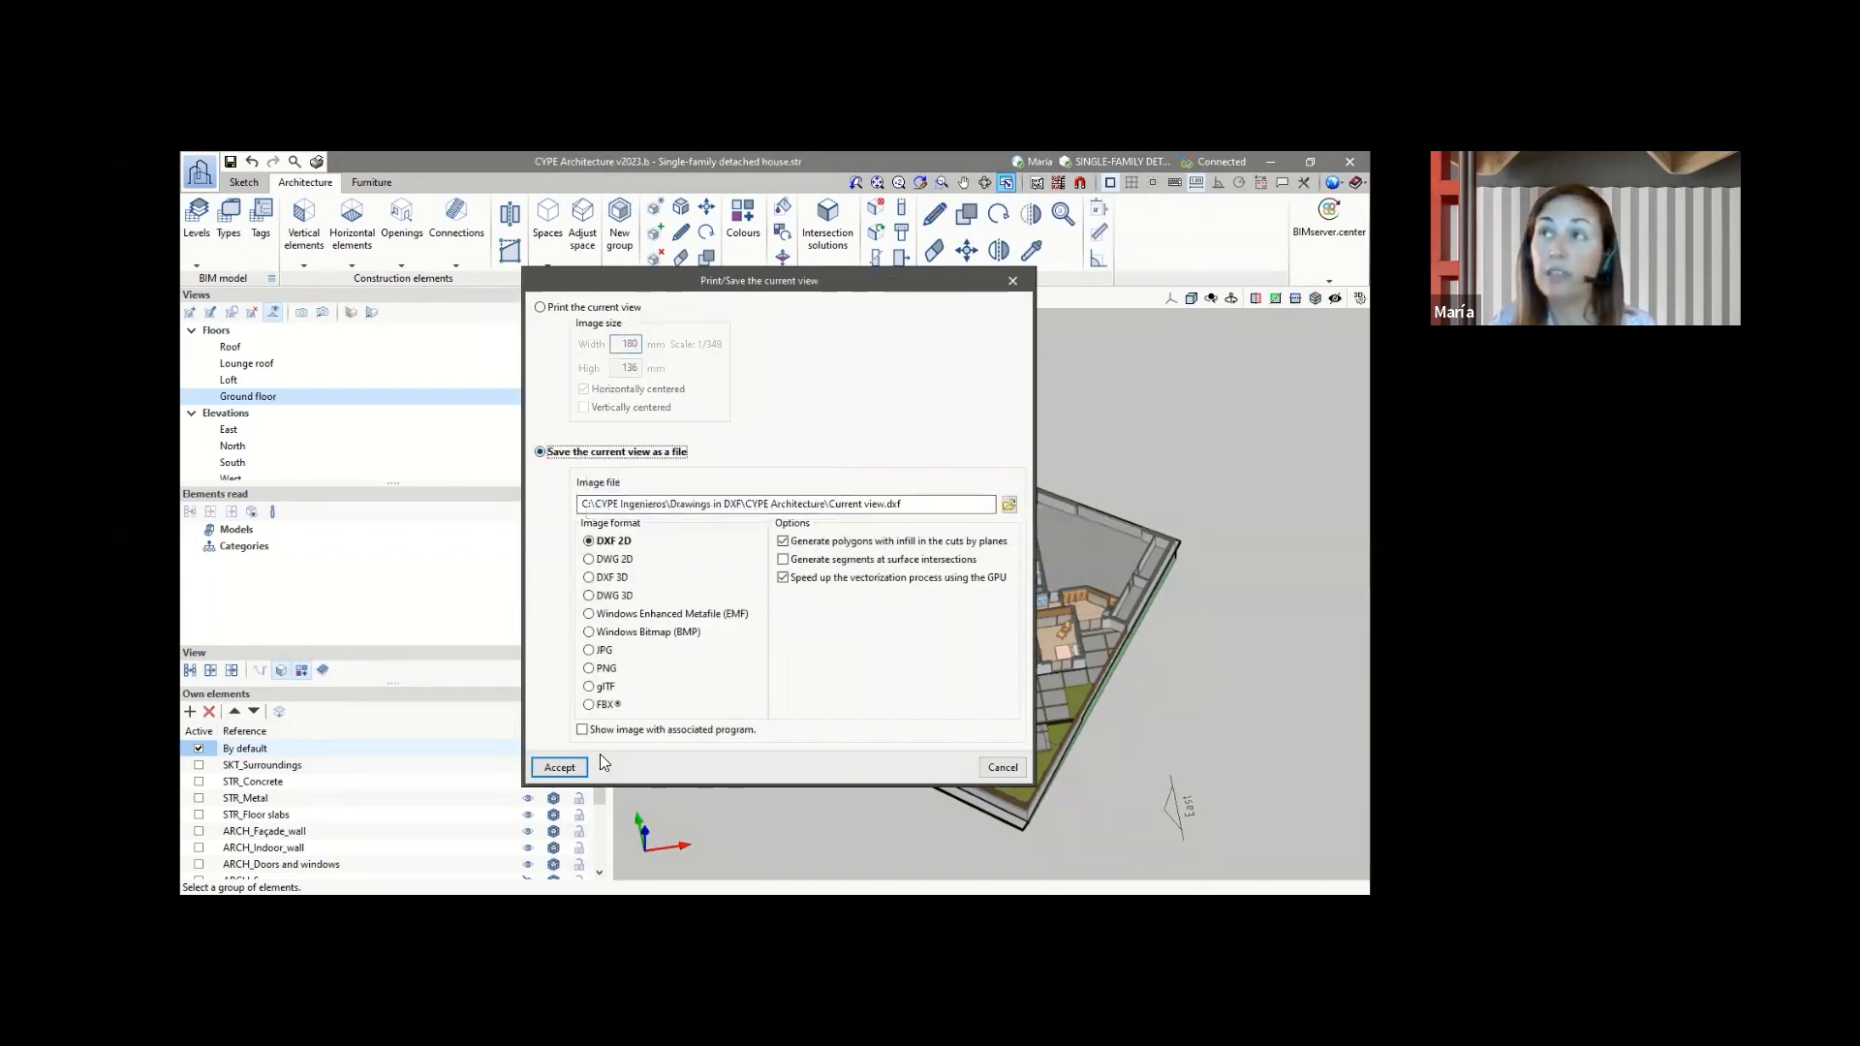
pyautogui.click(589, 705)
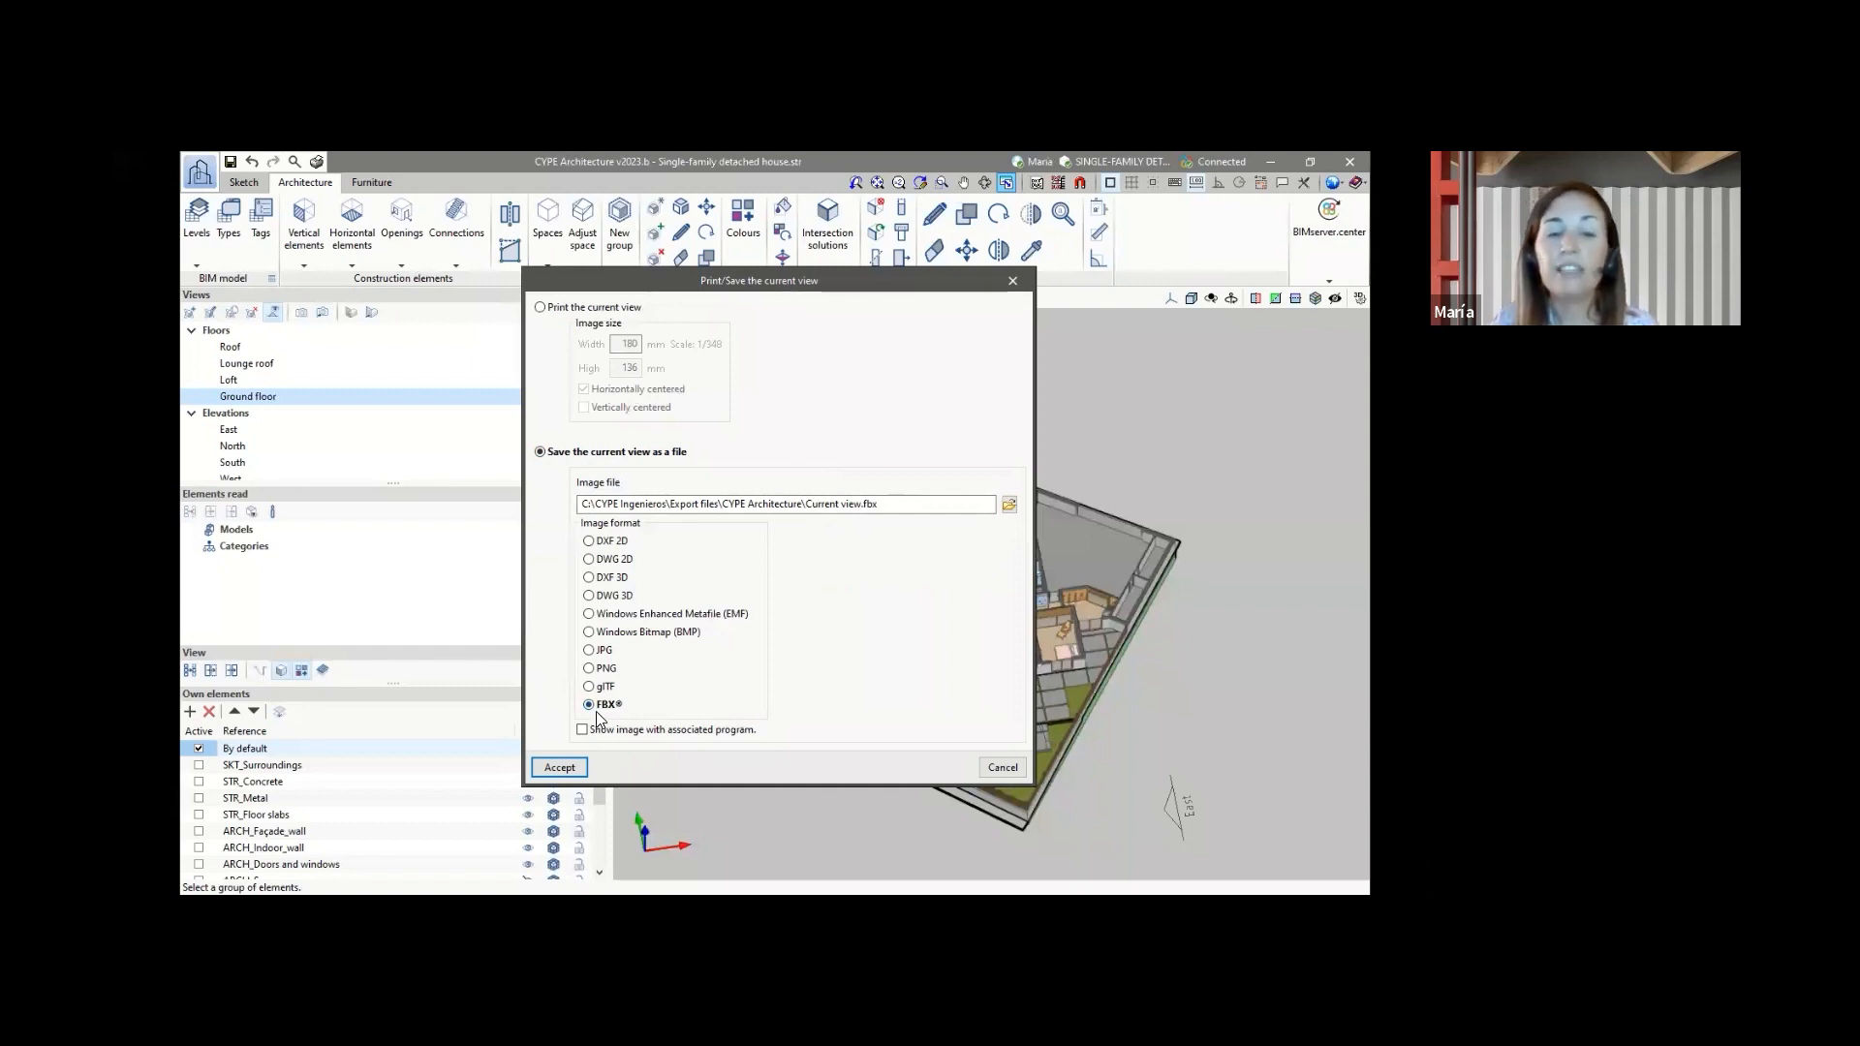
pyautogui.click(986, 771)
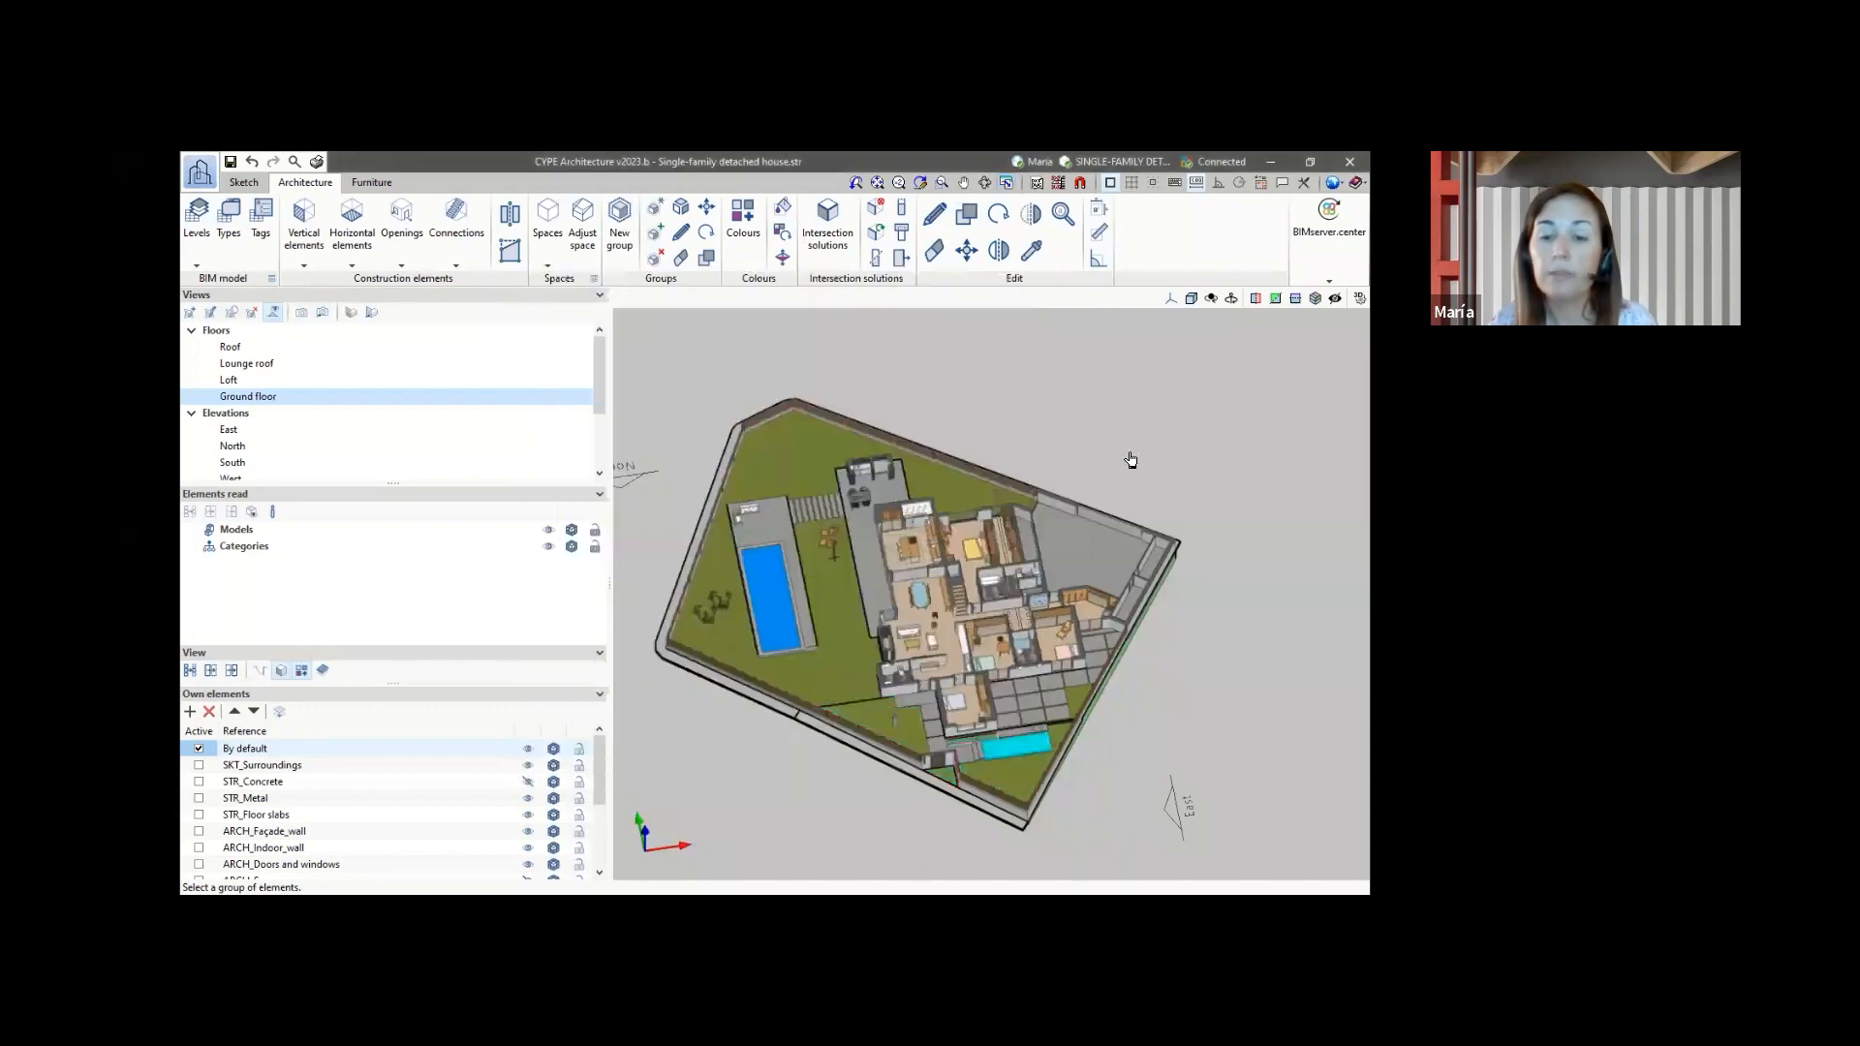
# - Switch to the browser and look through the Sketch-Architecture and Furniture section of the CYPE Architecture product page
pyautogui.click(1271, 163)
pyautogui.click(607, 877)
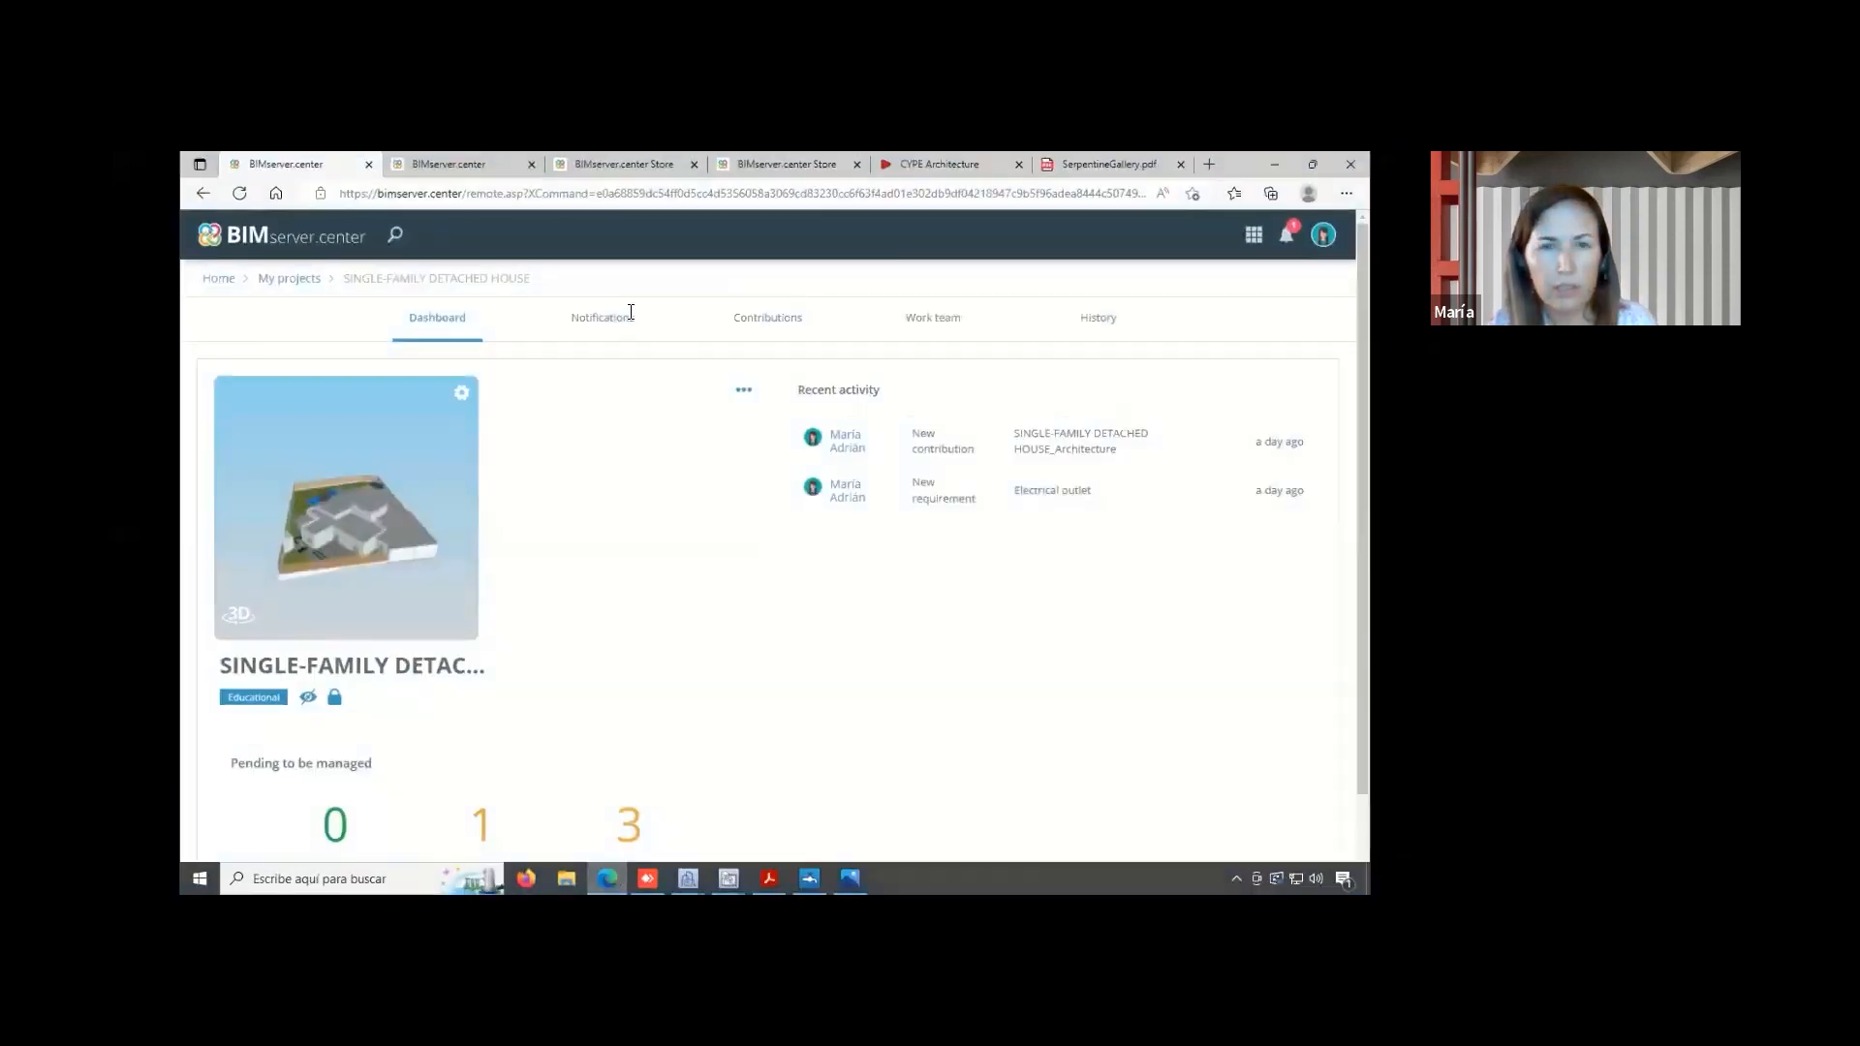
pyautogui.click(932, 164)
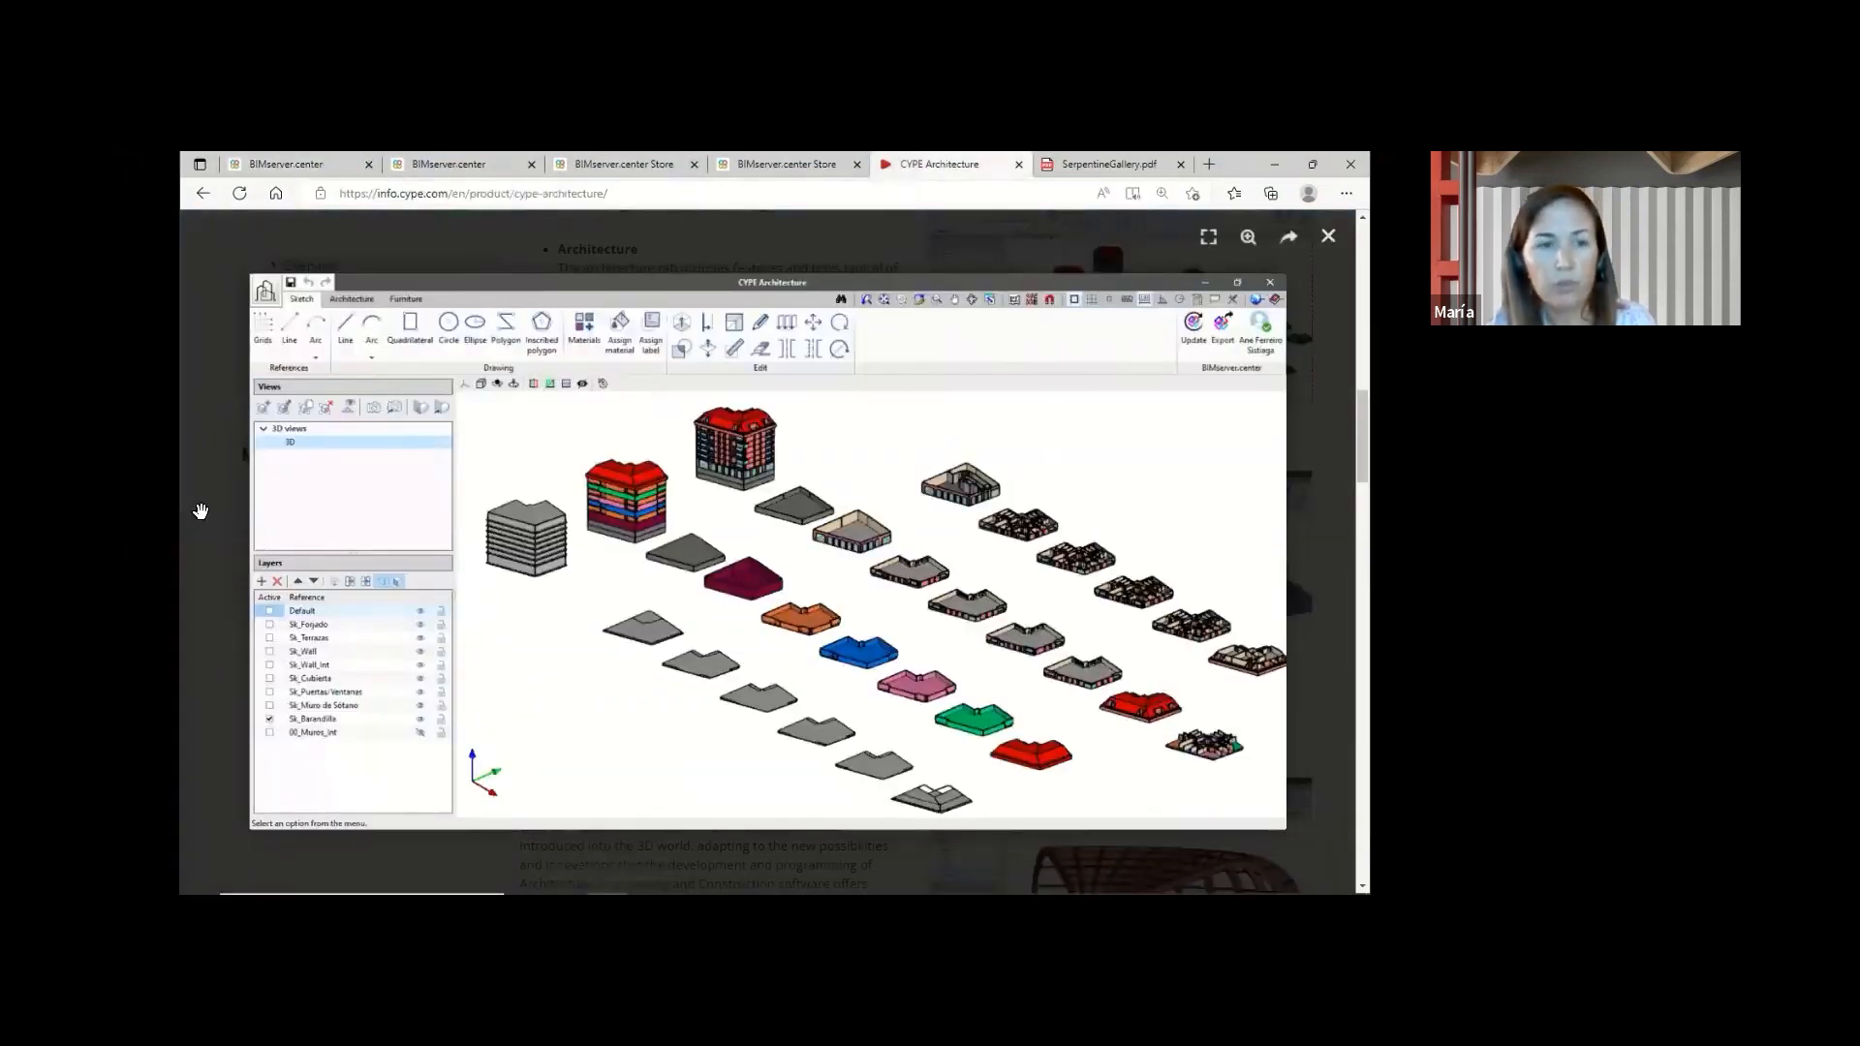
pyautogui.click(1327, 235)
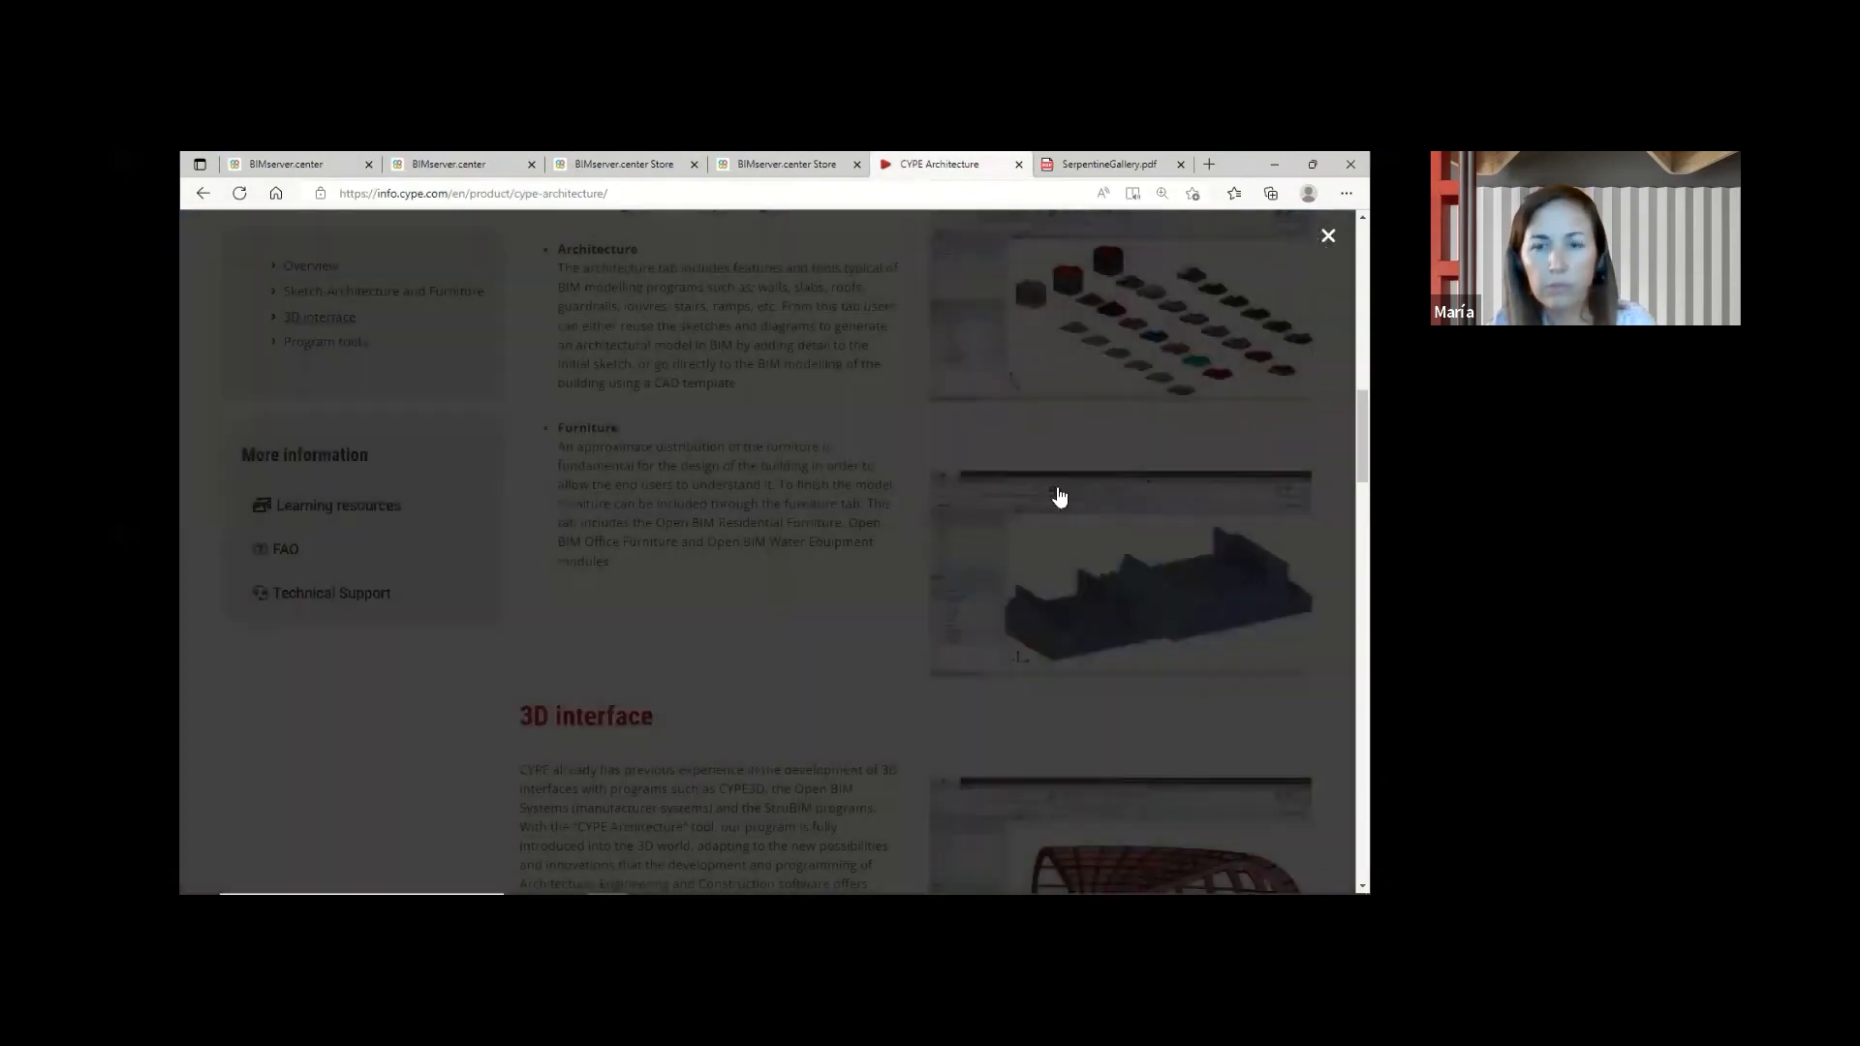
pyautogui.scroll(-5, 944, 620)
pyautogui.scroll(9, 944, 620)
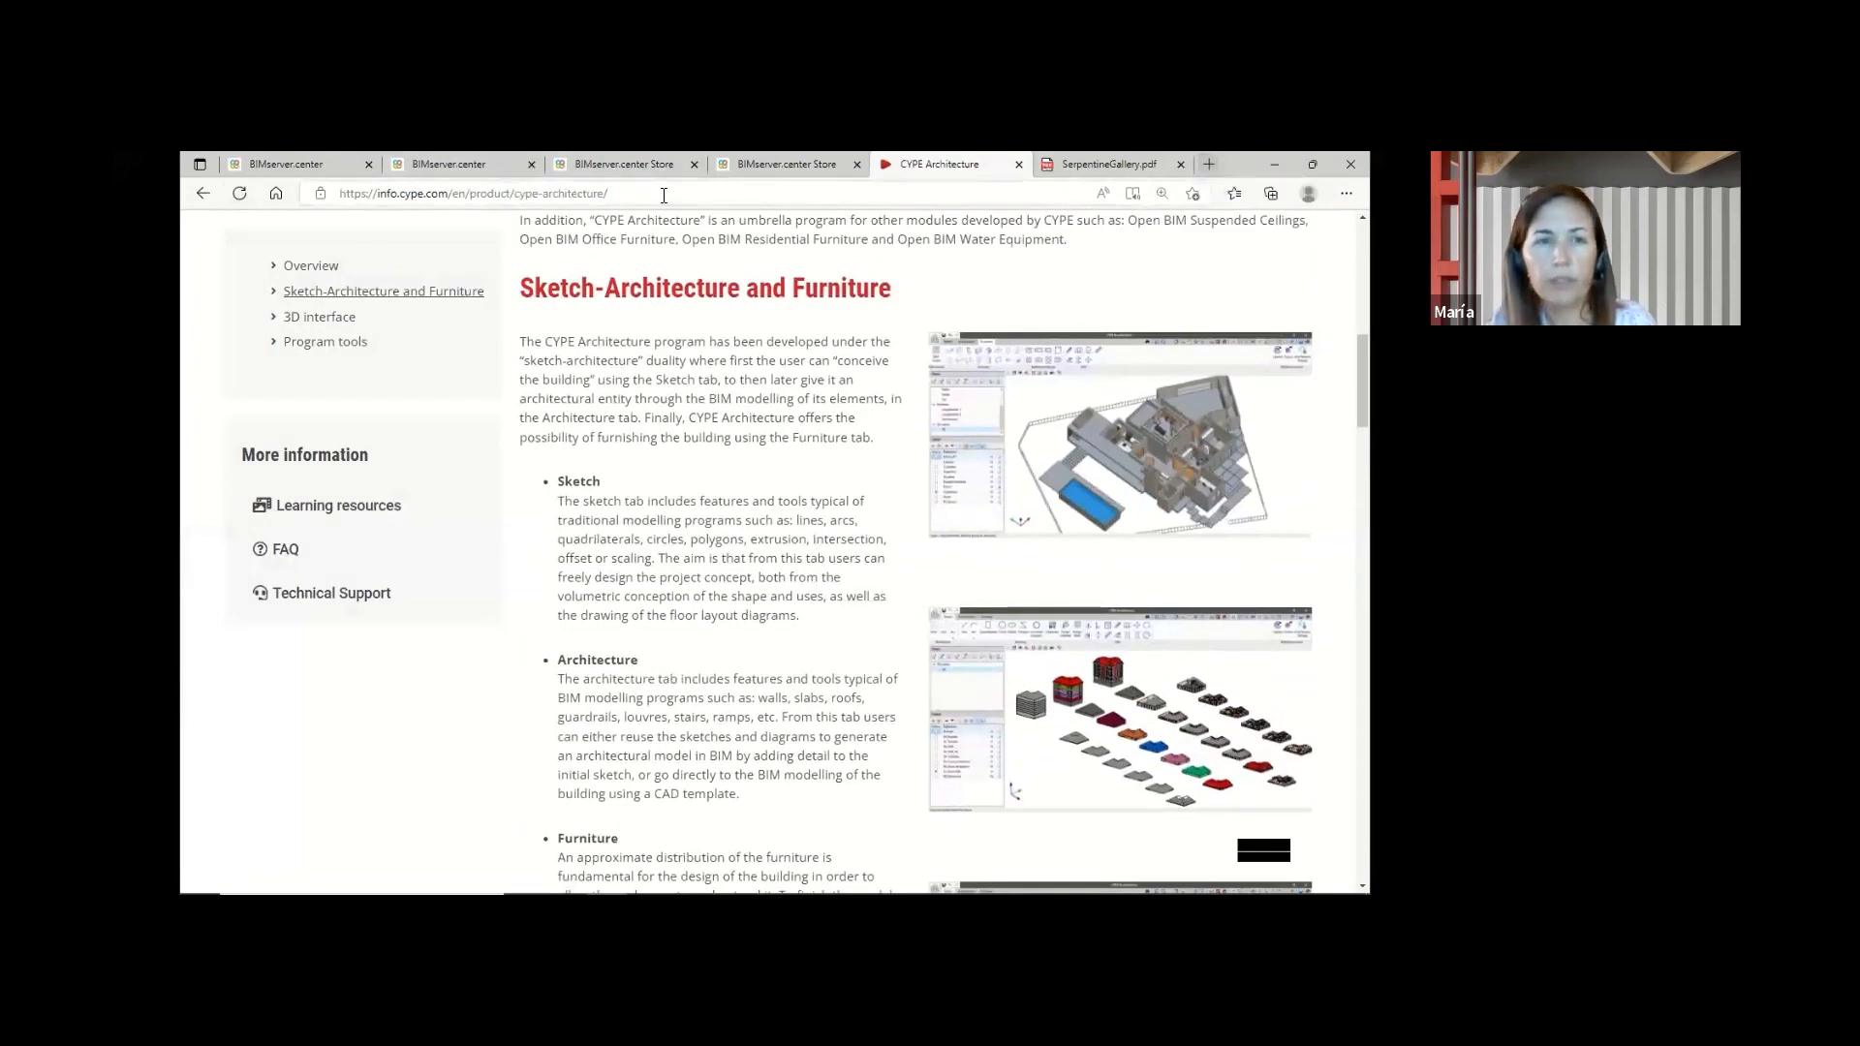
pyautogui.moveTo(663, 195); pyautogui.dragTo(361, 194)
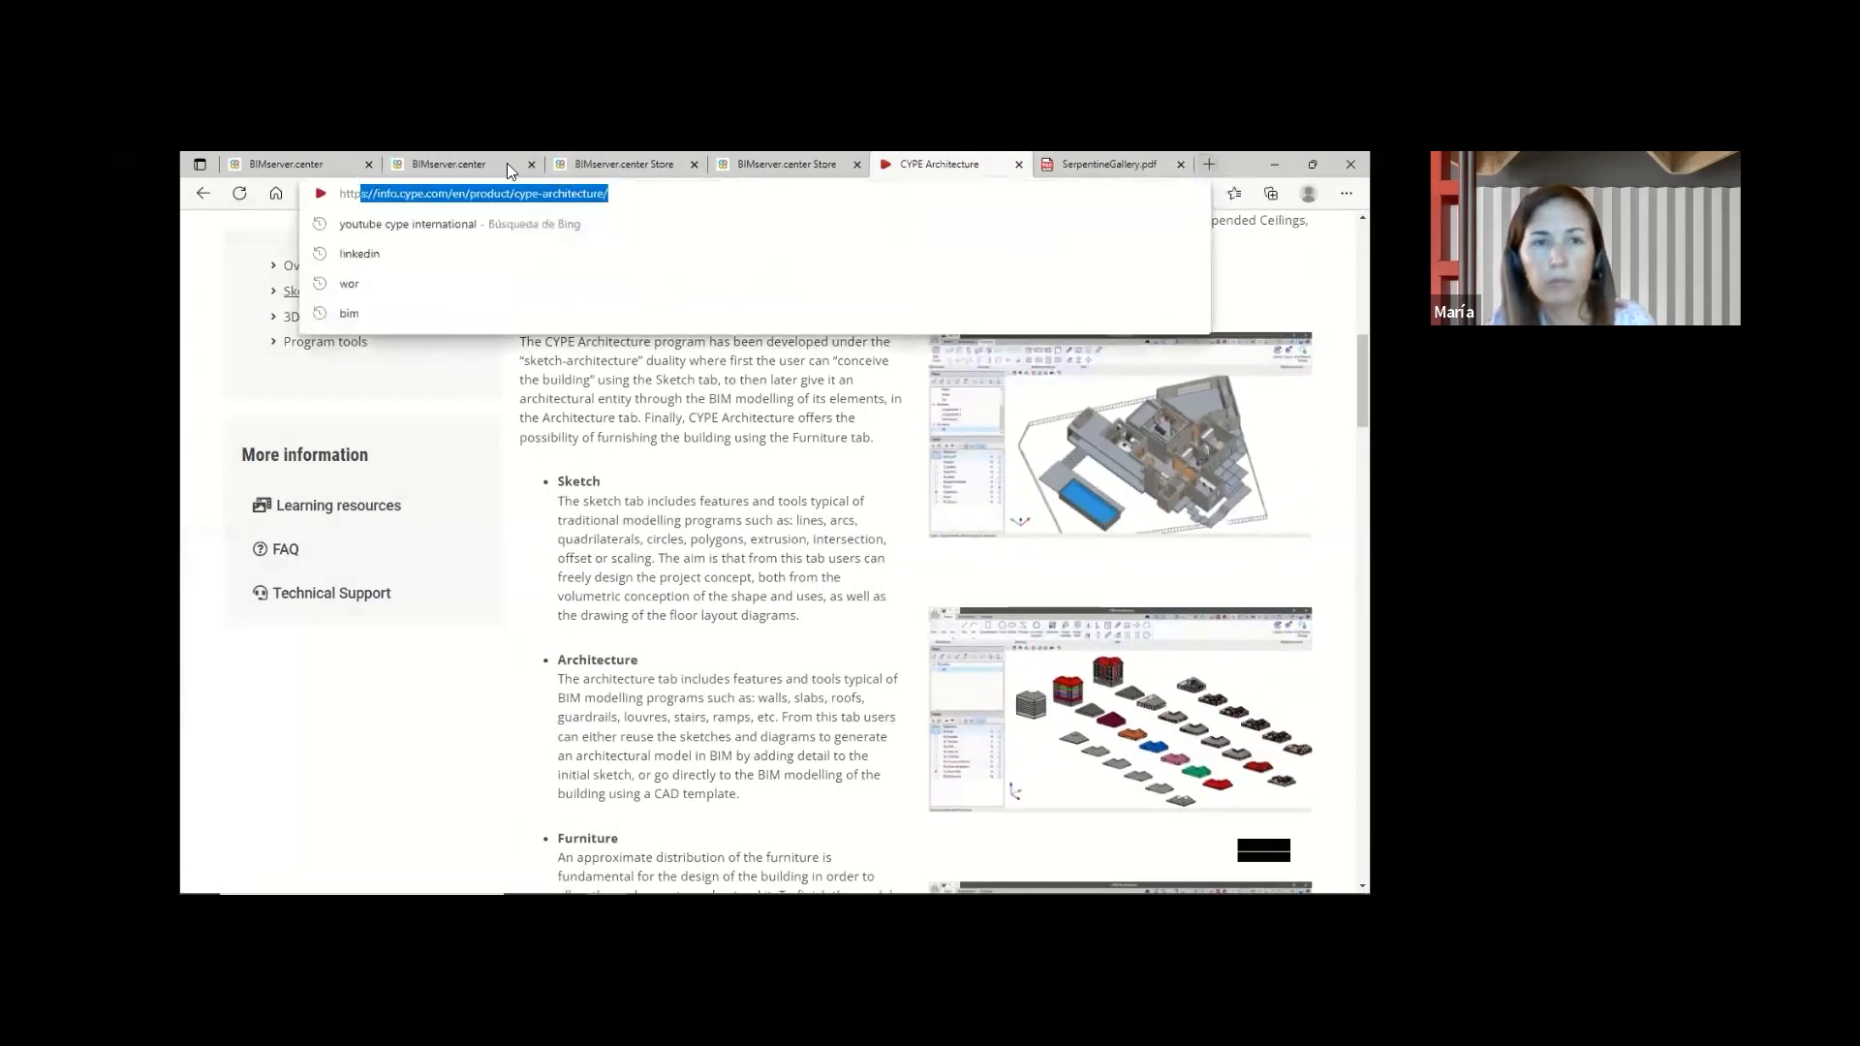
pyautogui.click(1209, 167)
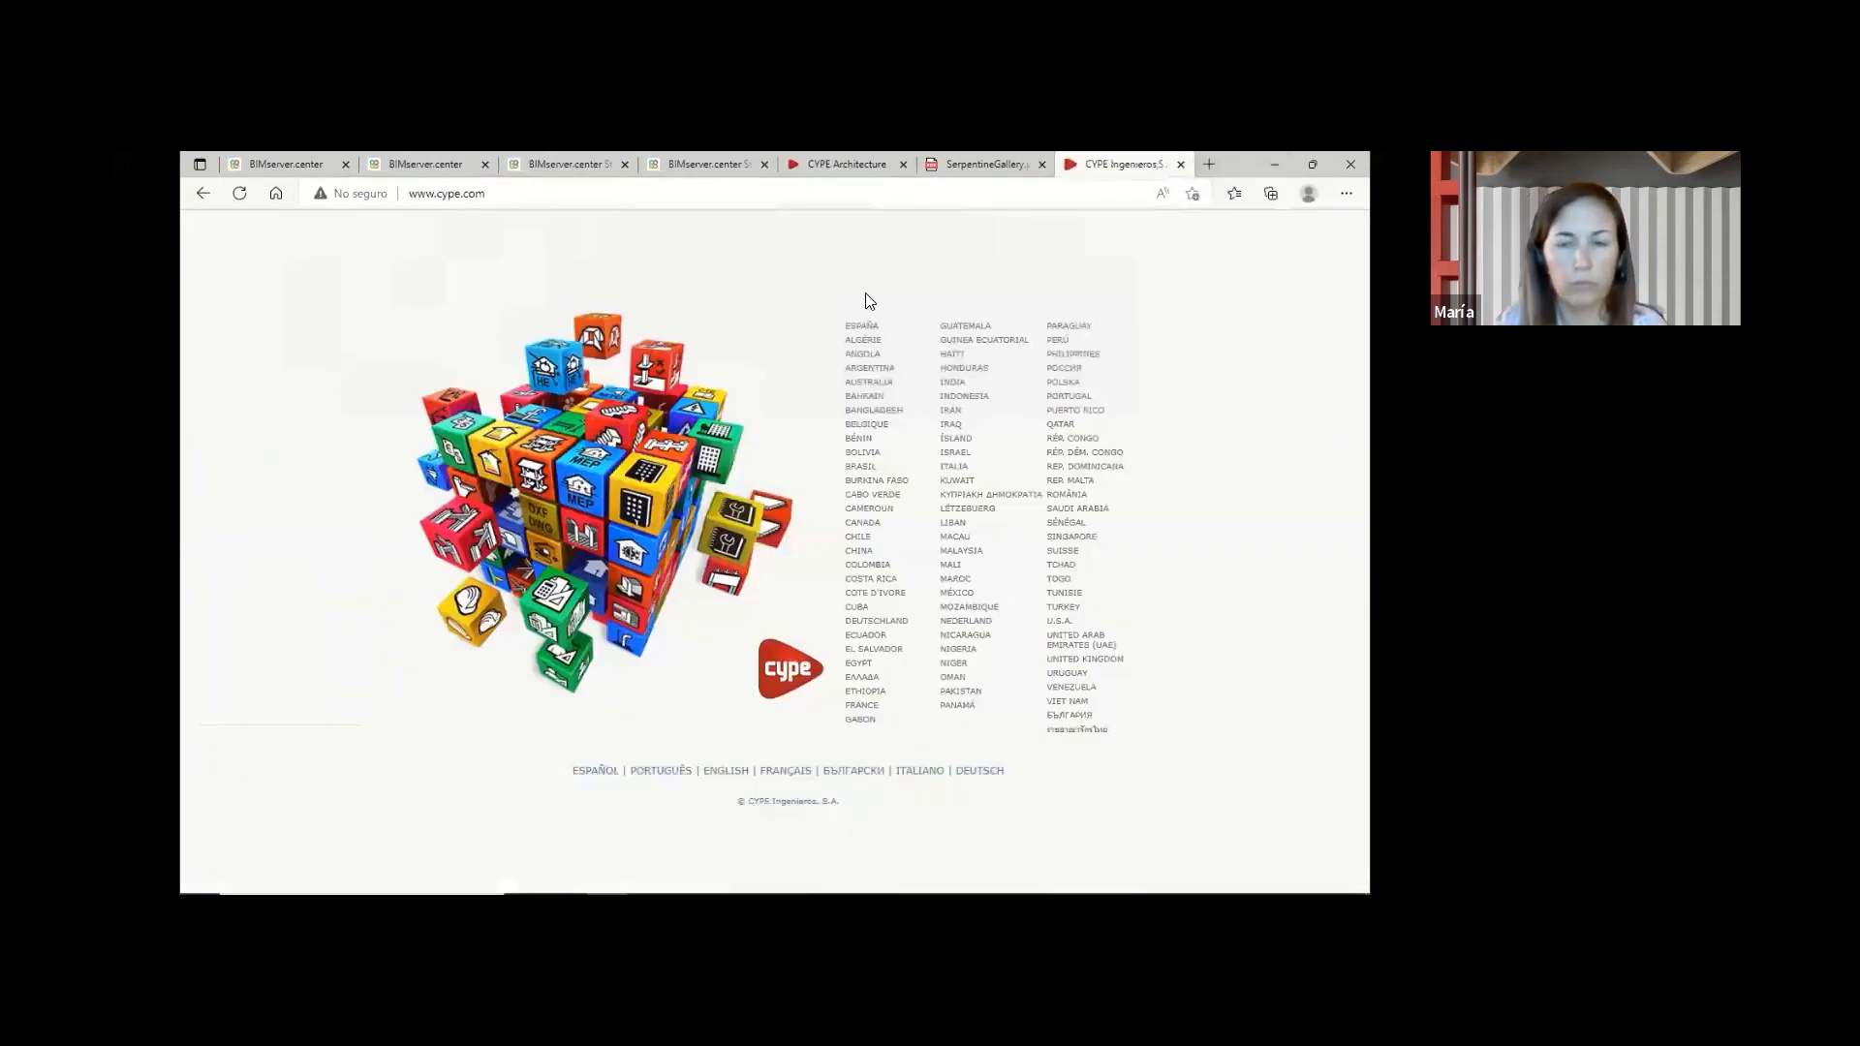
pyautogui.click(1093, 658)
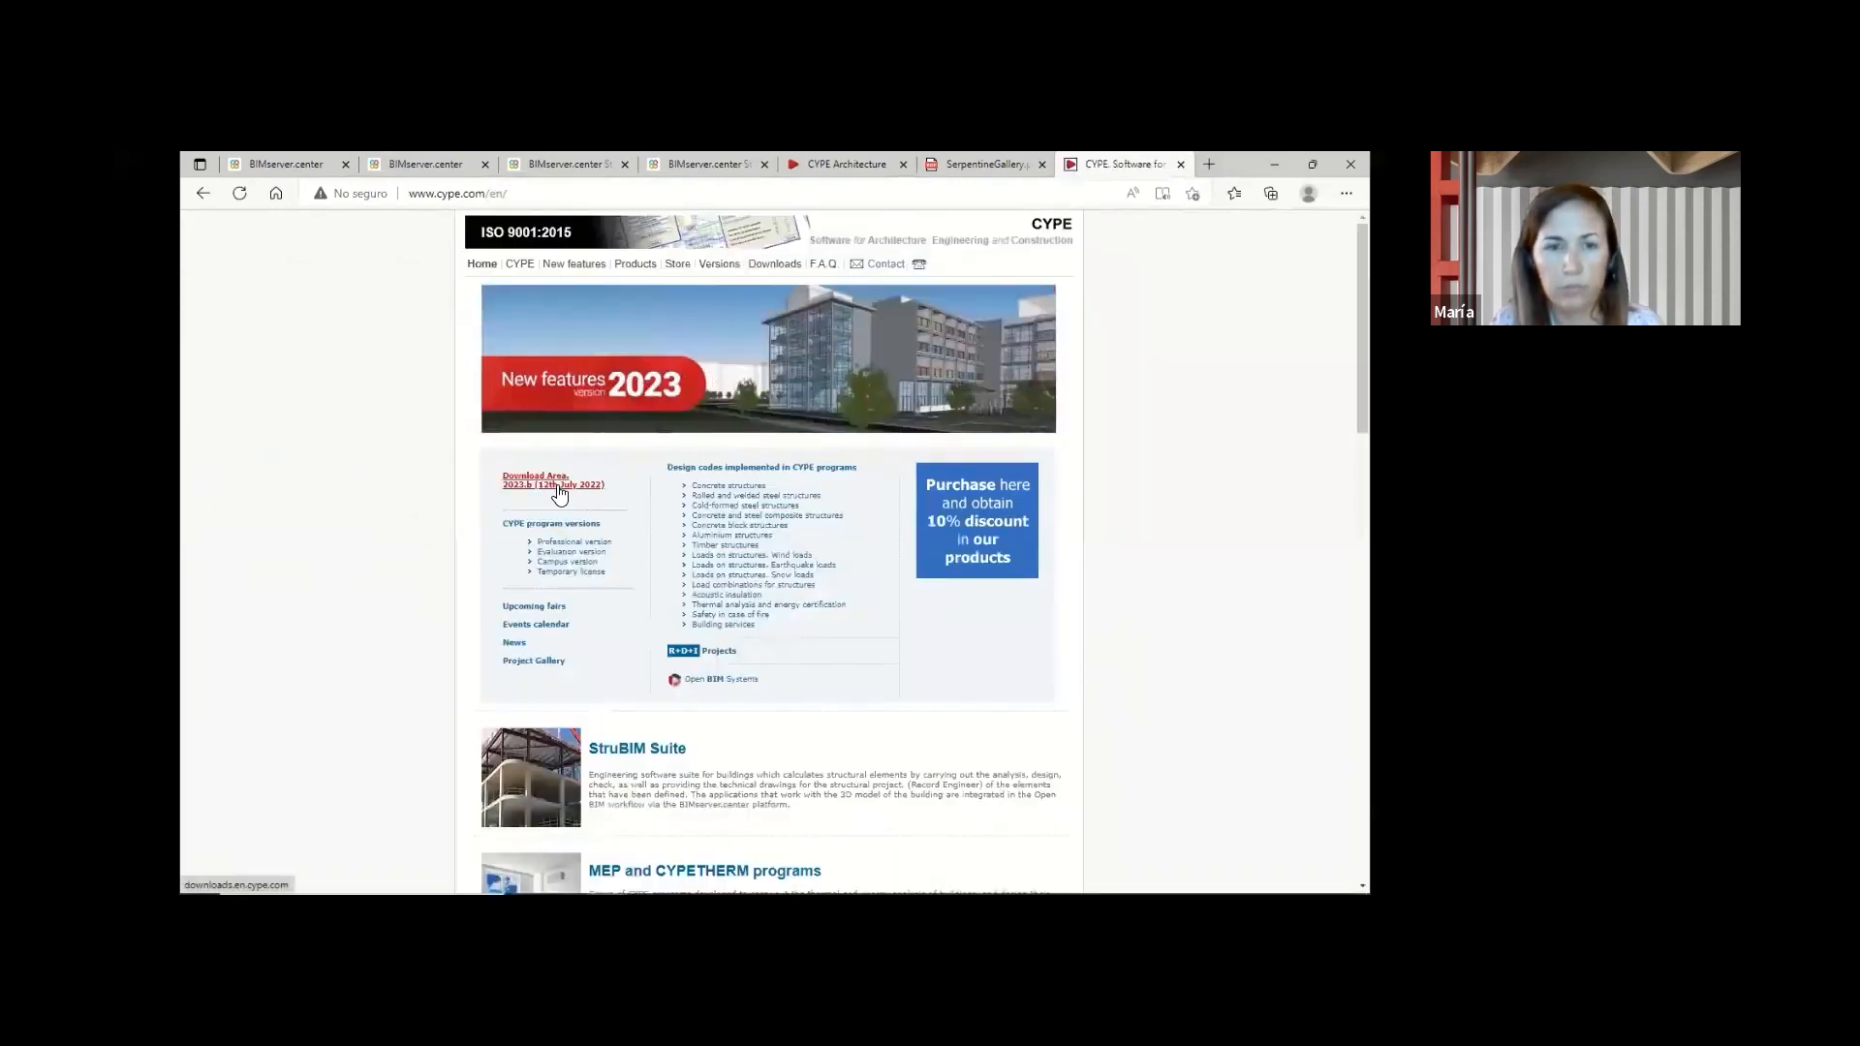
pyautogui.click(576, 541)
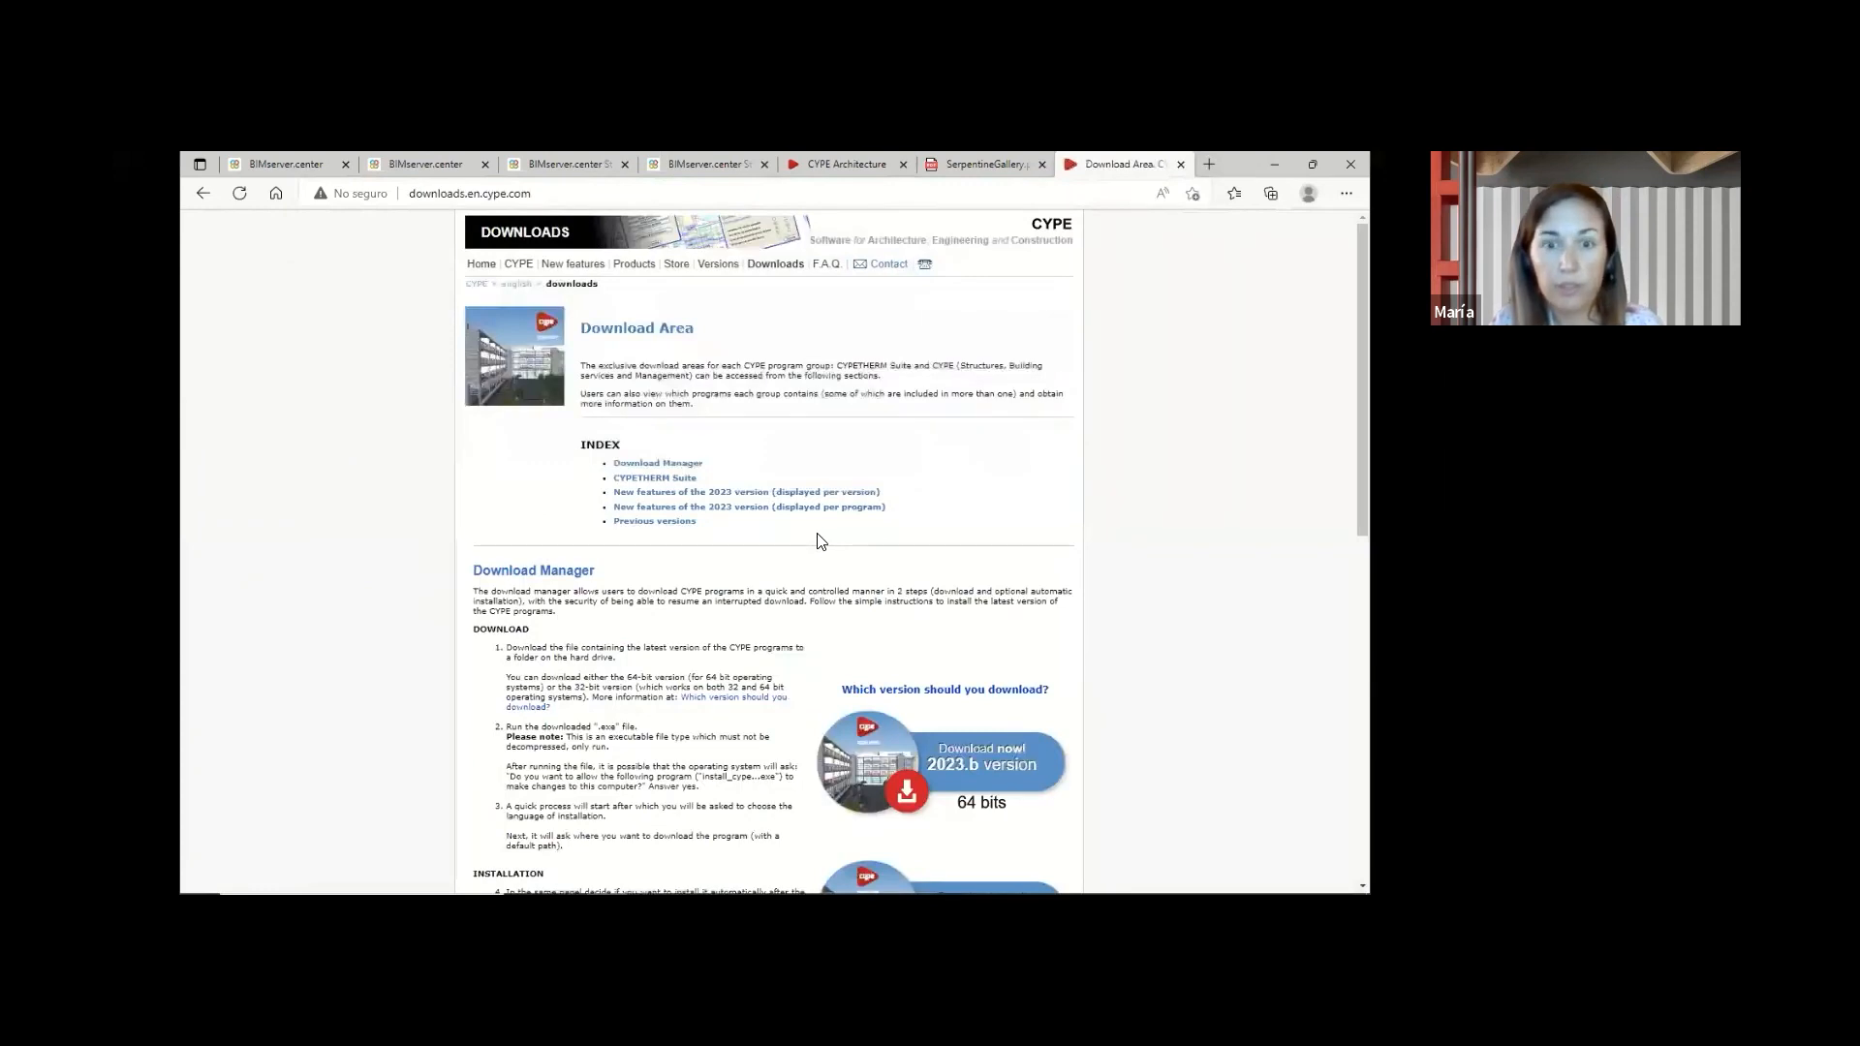
pyautogui.click(803, 510)
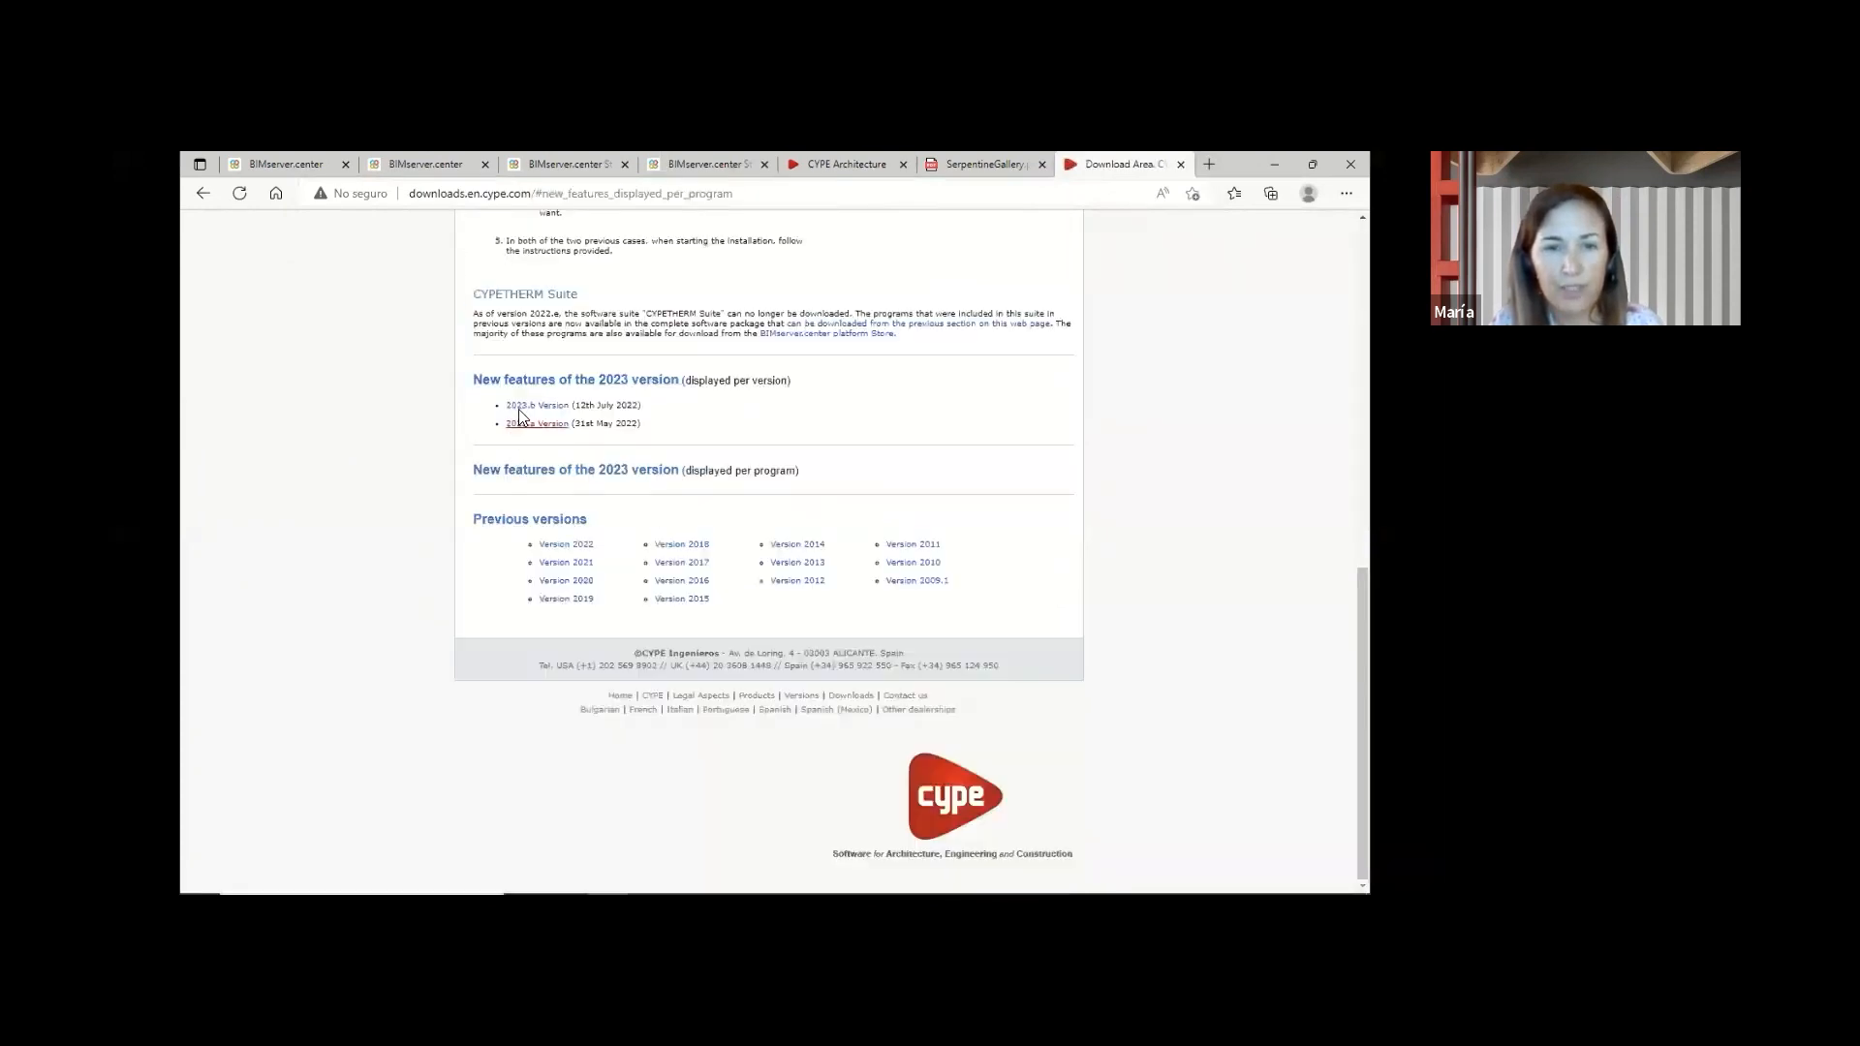
pyautogui.click(575, 473)
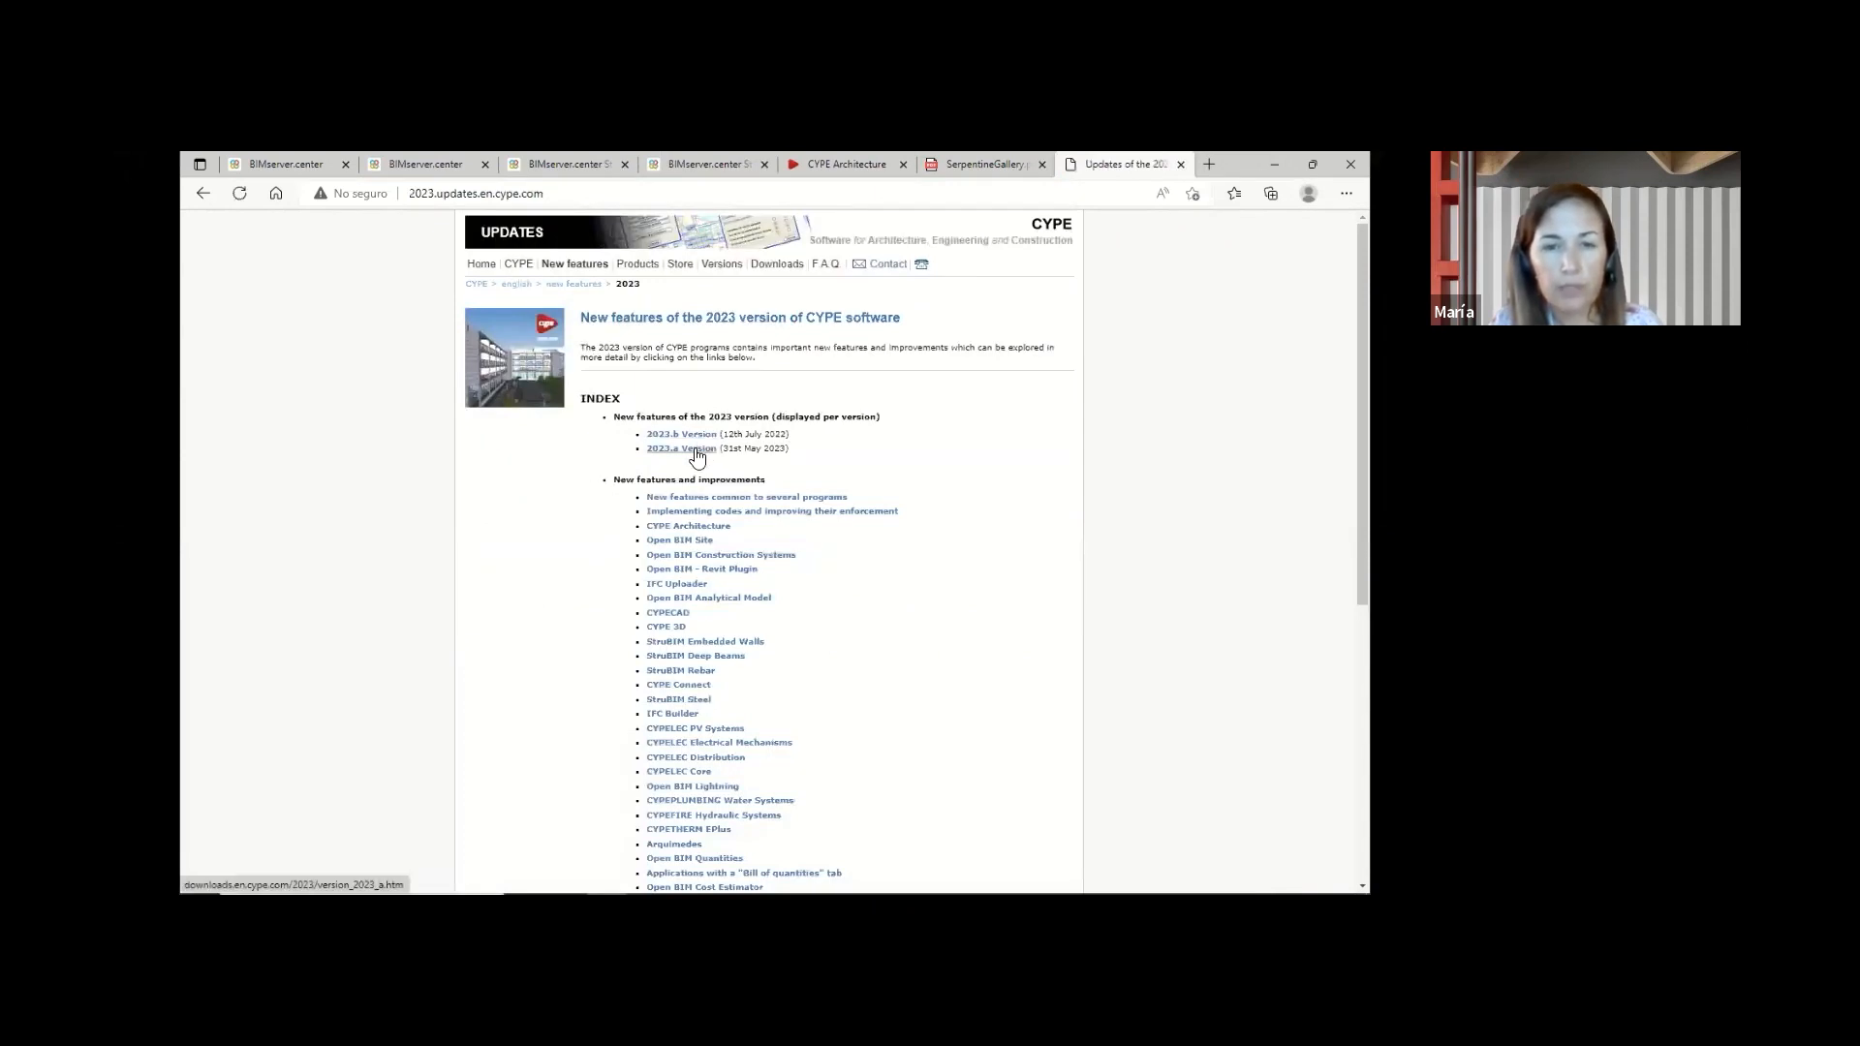
# - Open the 2023 improvements common to several programs and read the section on exporting in FBX format
pyautogui.click(706, 500)
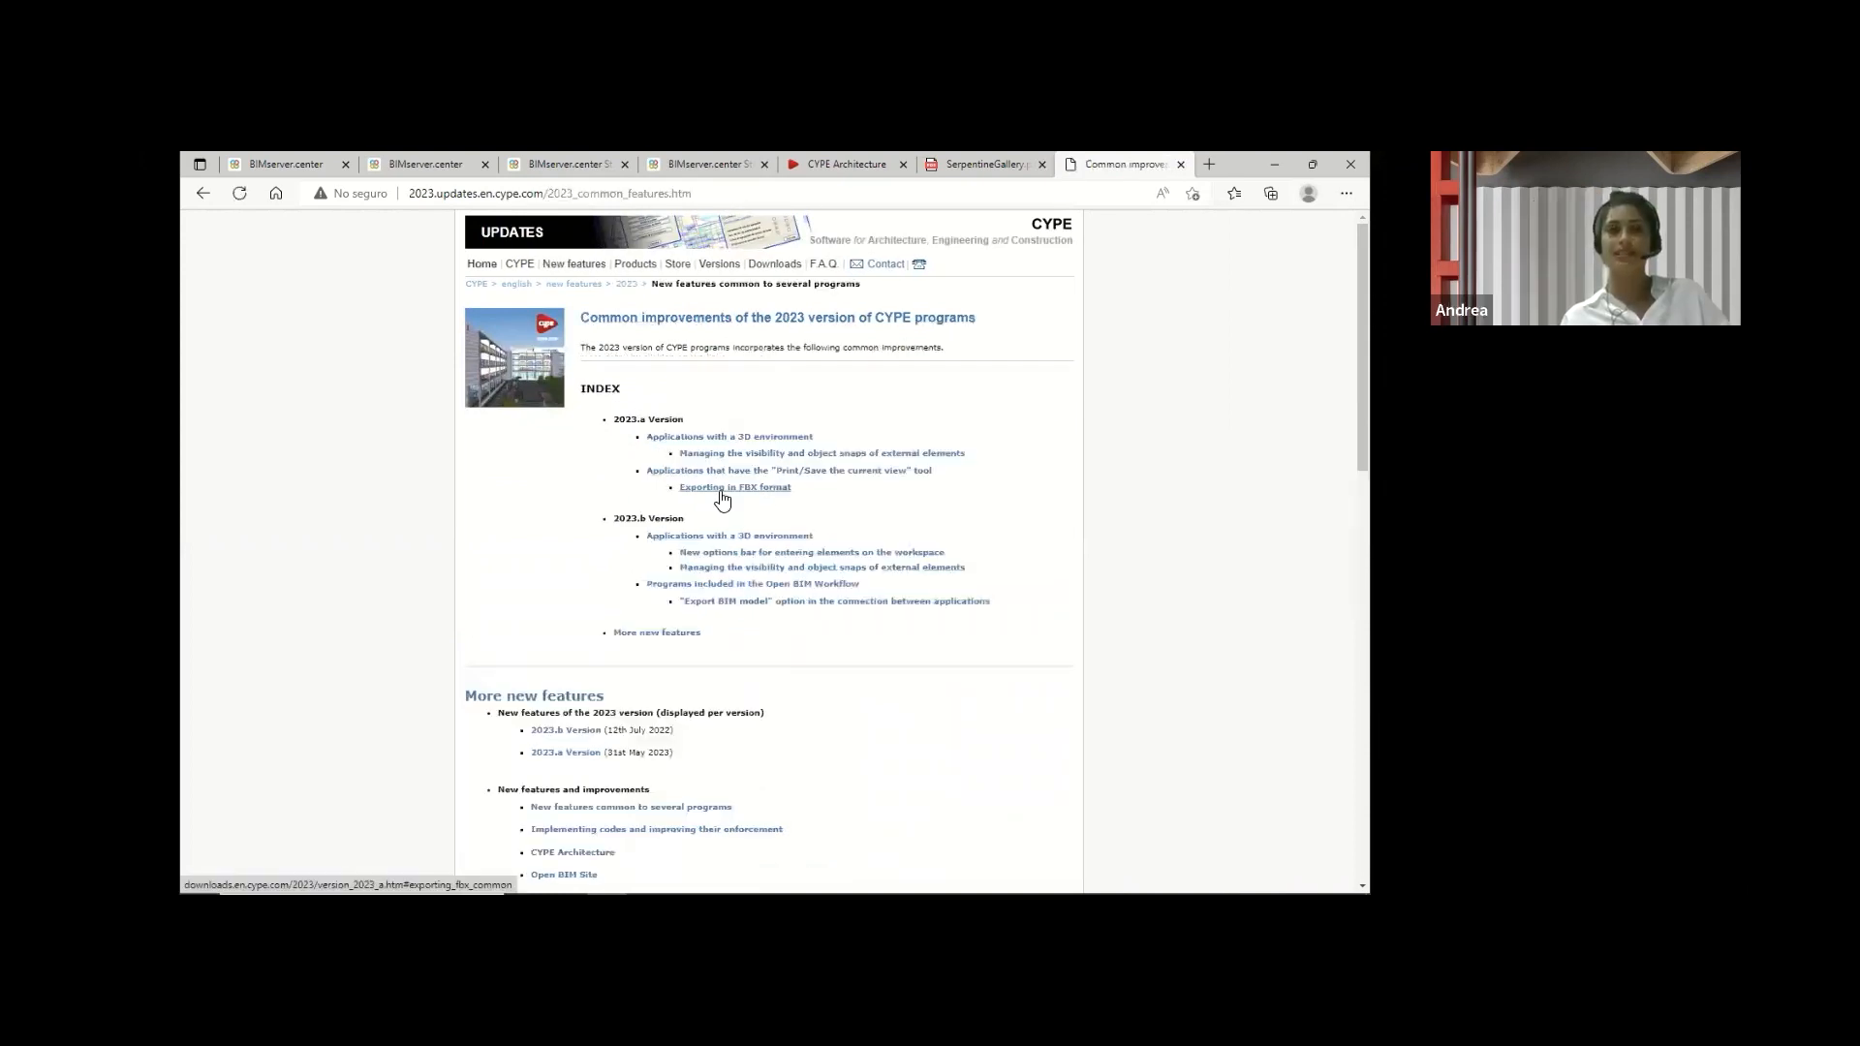
pyautogui.click(722, 497)
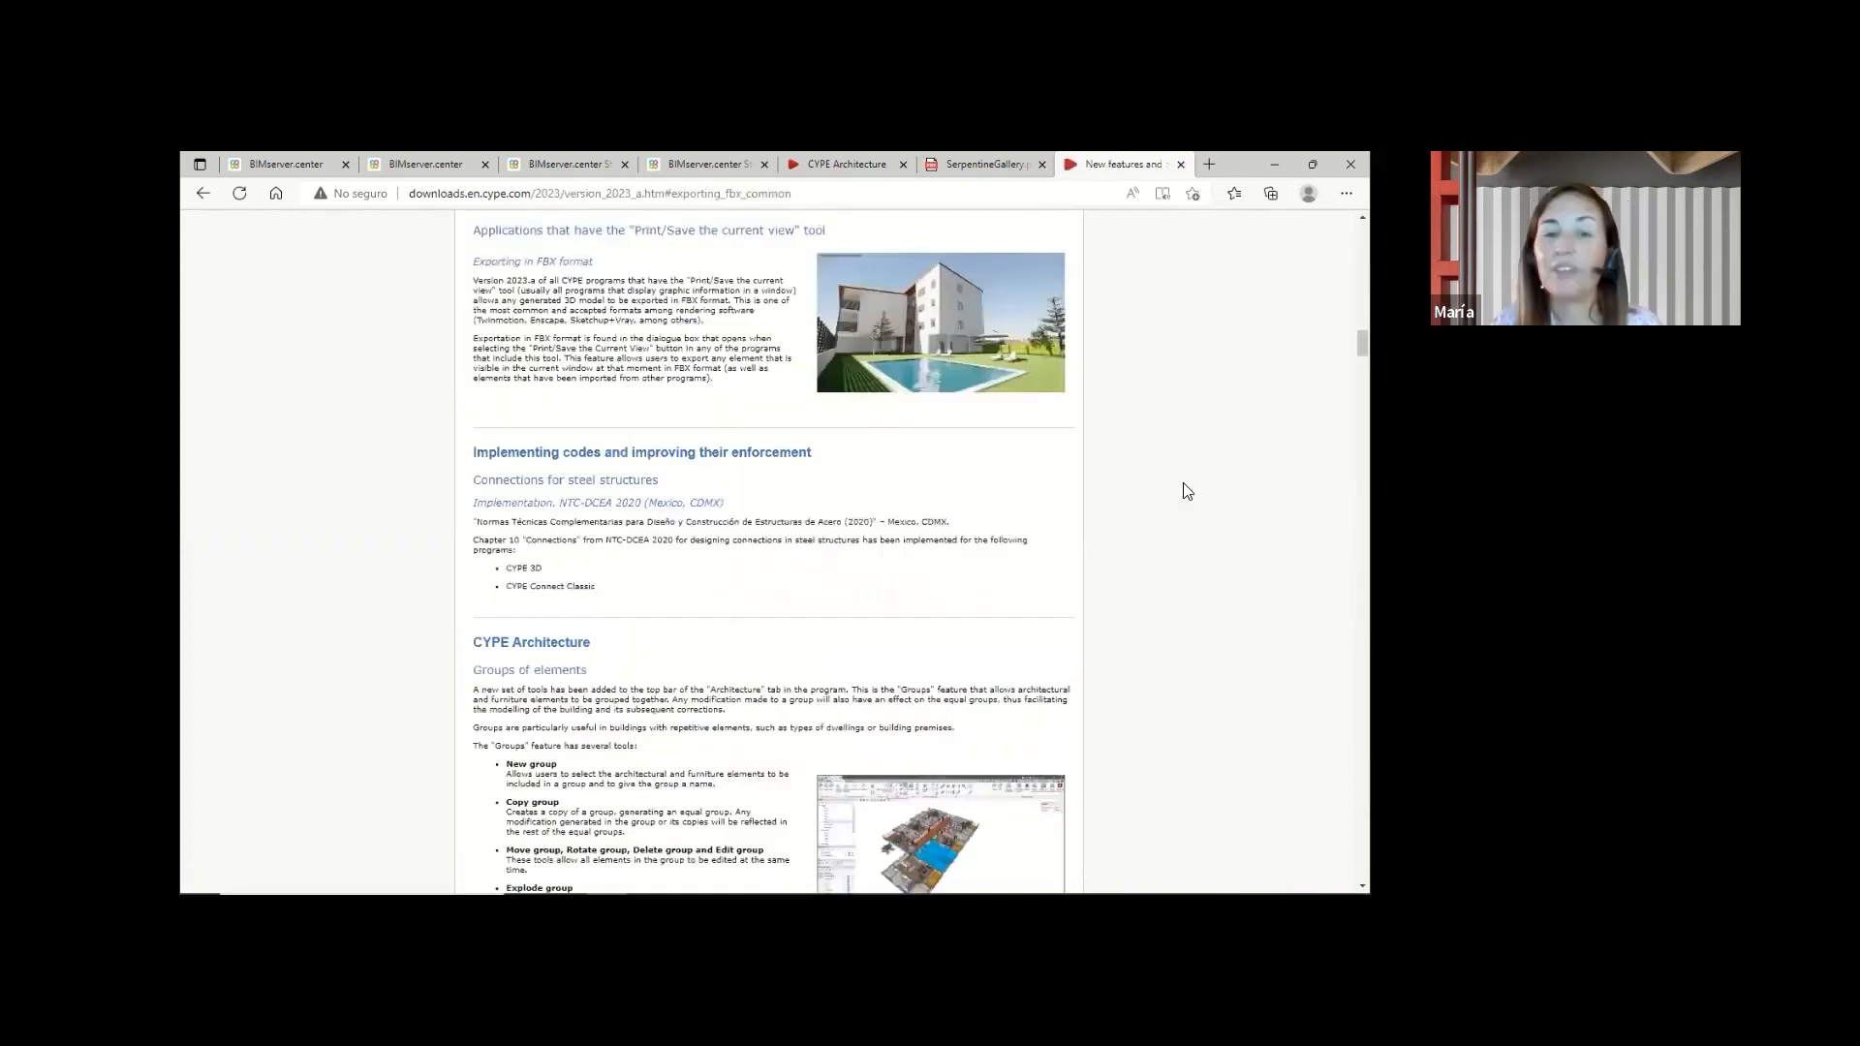
pyautogui.scroll(1, 1187, 491)
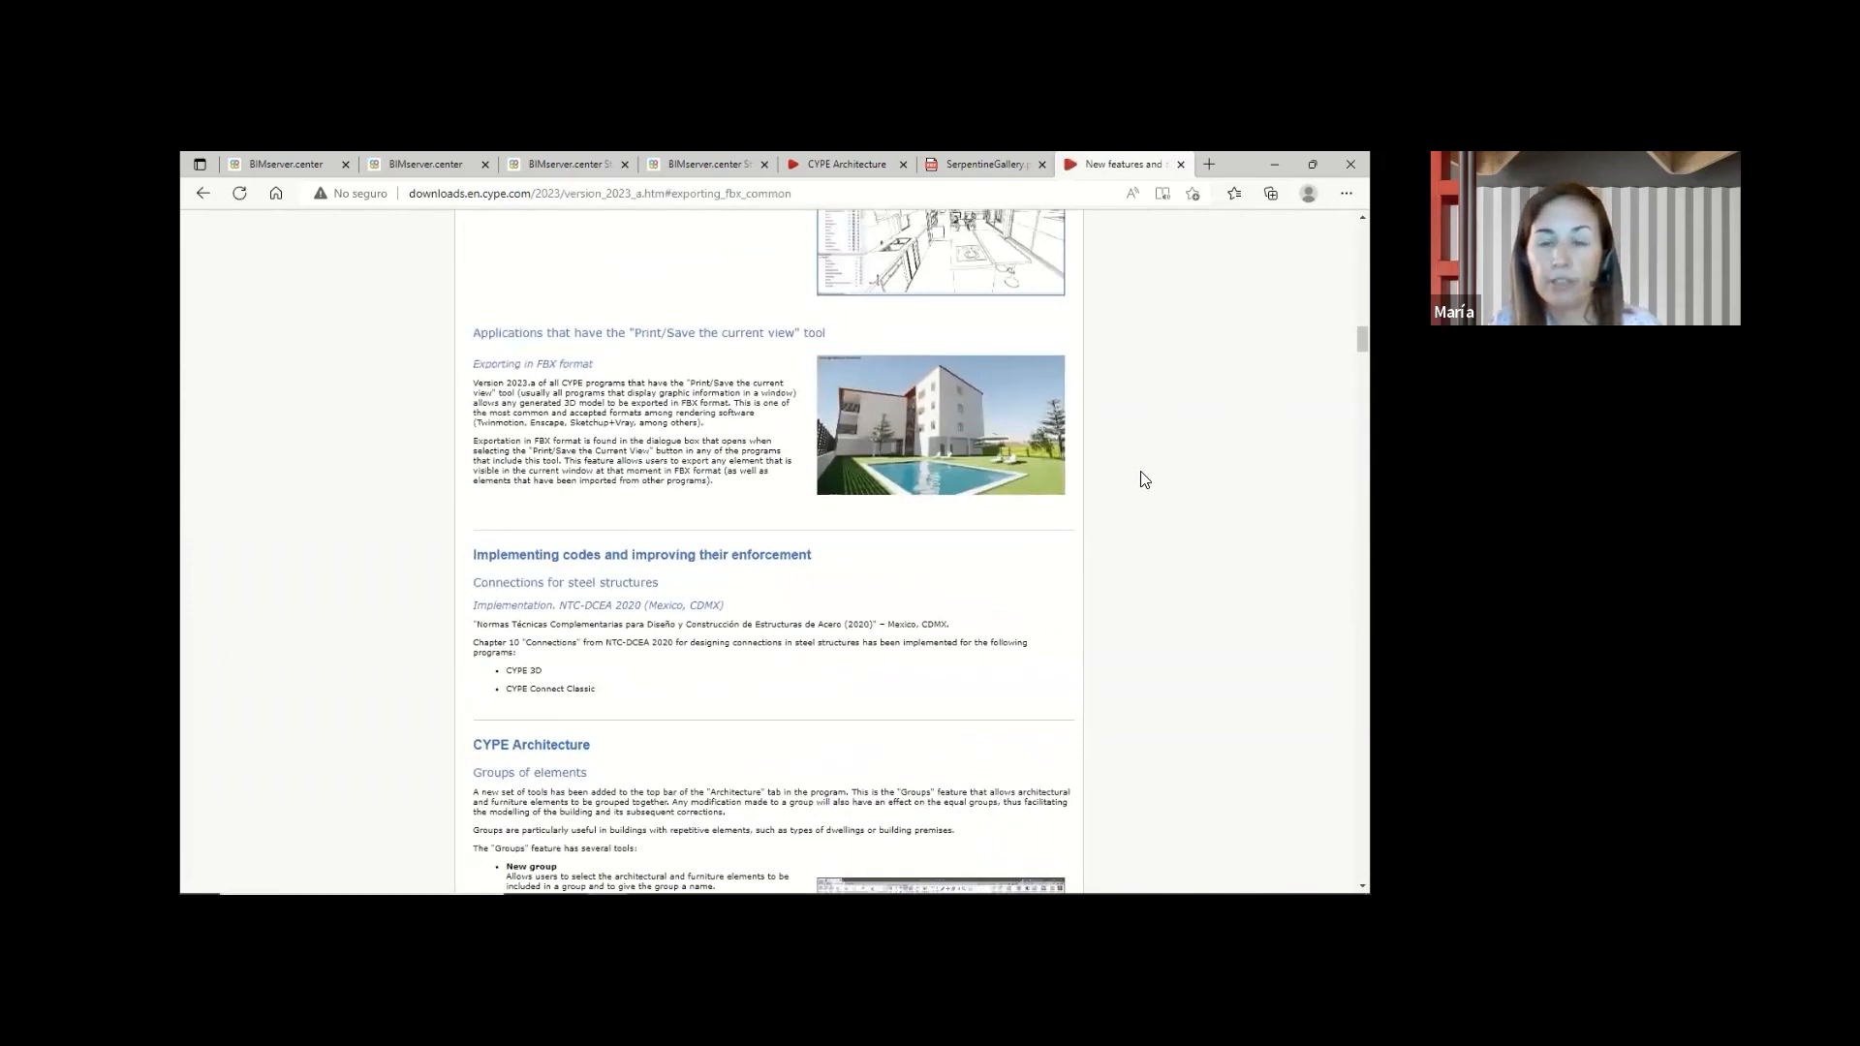
pyautogui.scroll(1, 1075, 503)
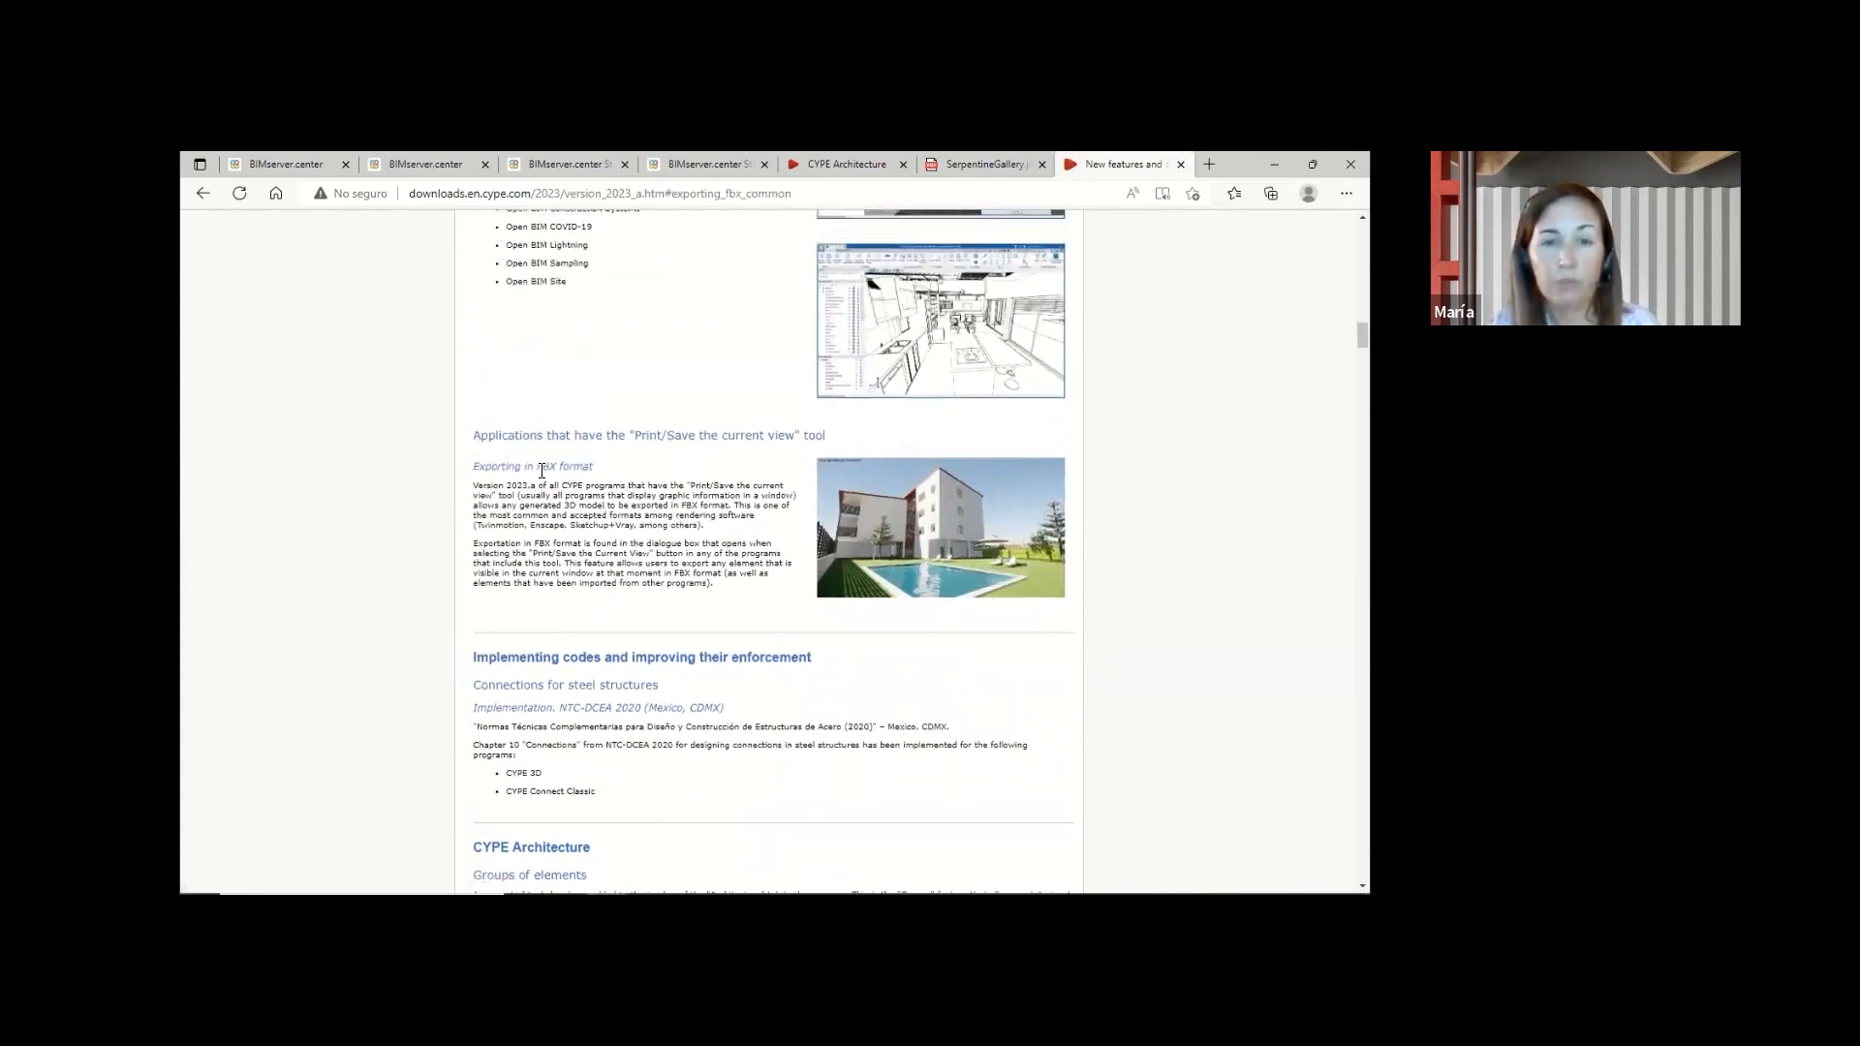
# - Enlarge the web page to 125% and open the rendered building image beside the FBX export text
pyautogui.click(1345, 194)
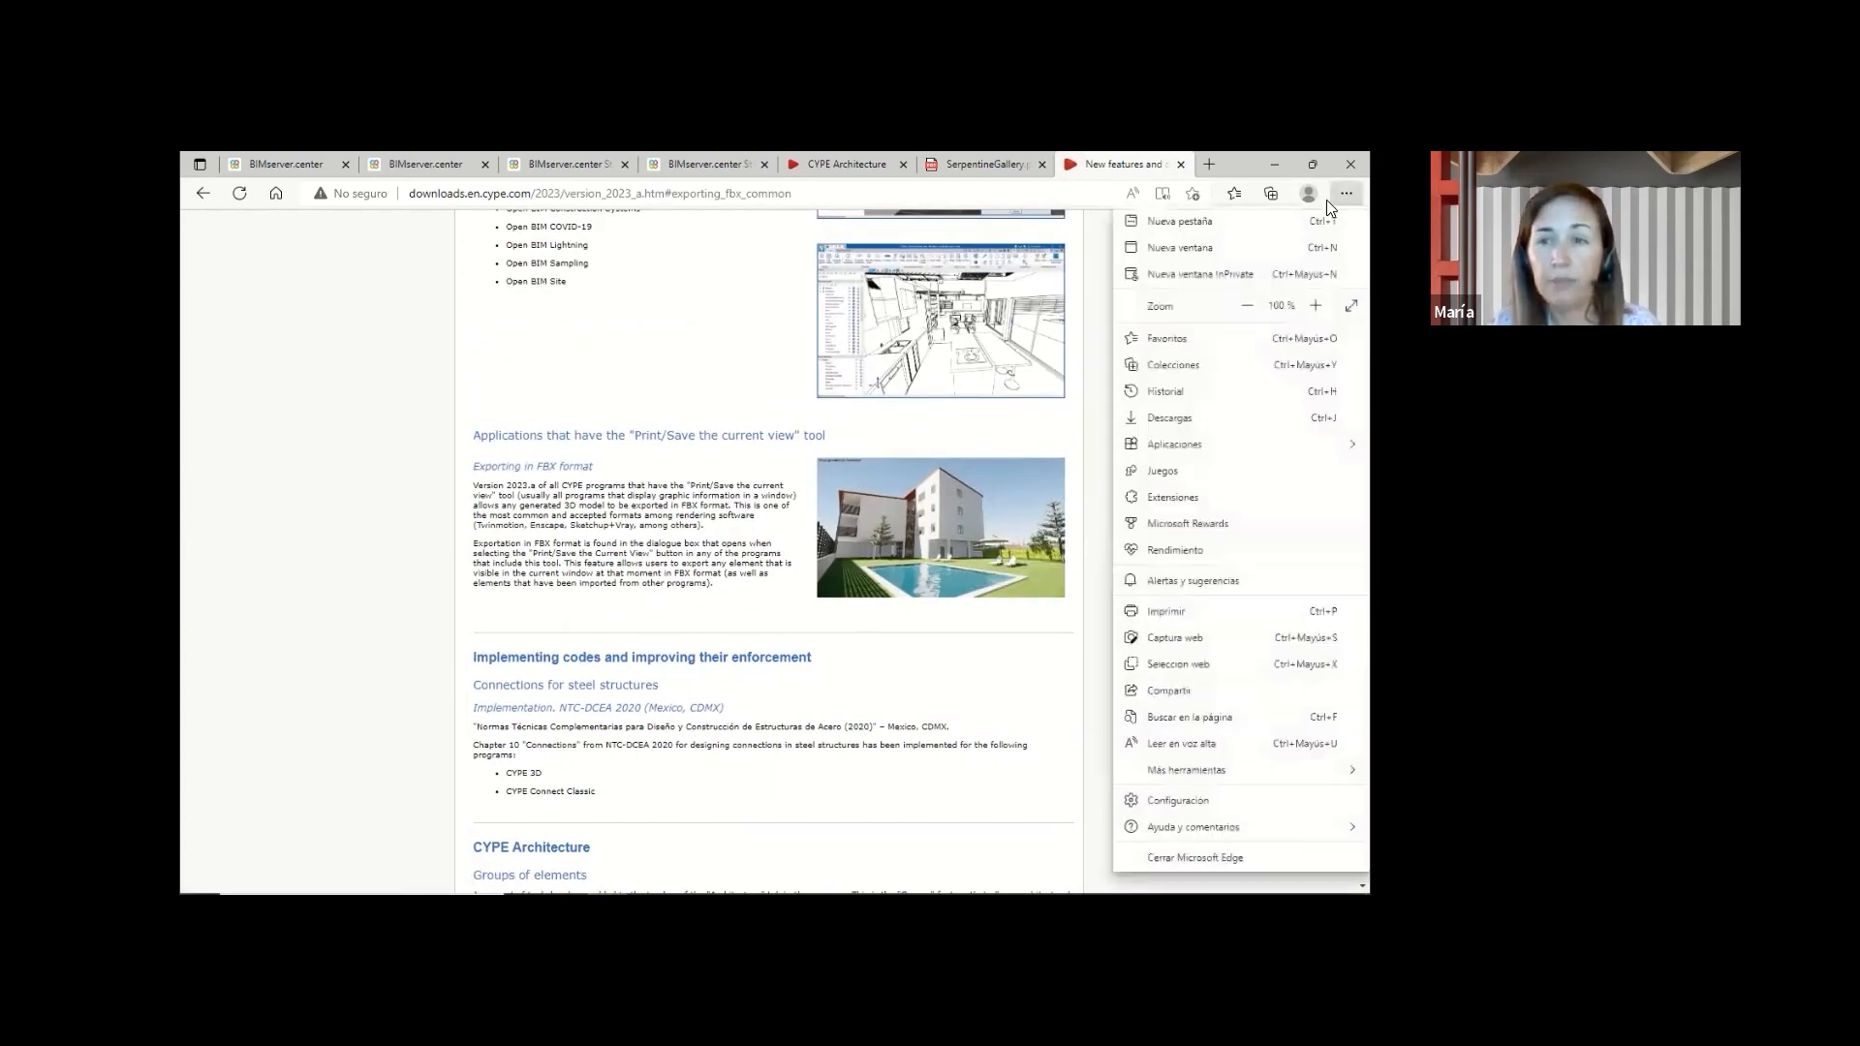
pyautogui.click(1314, 306)
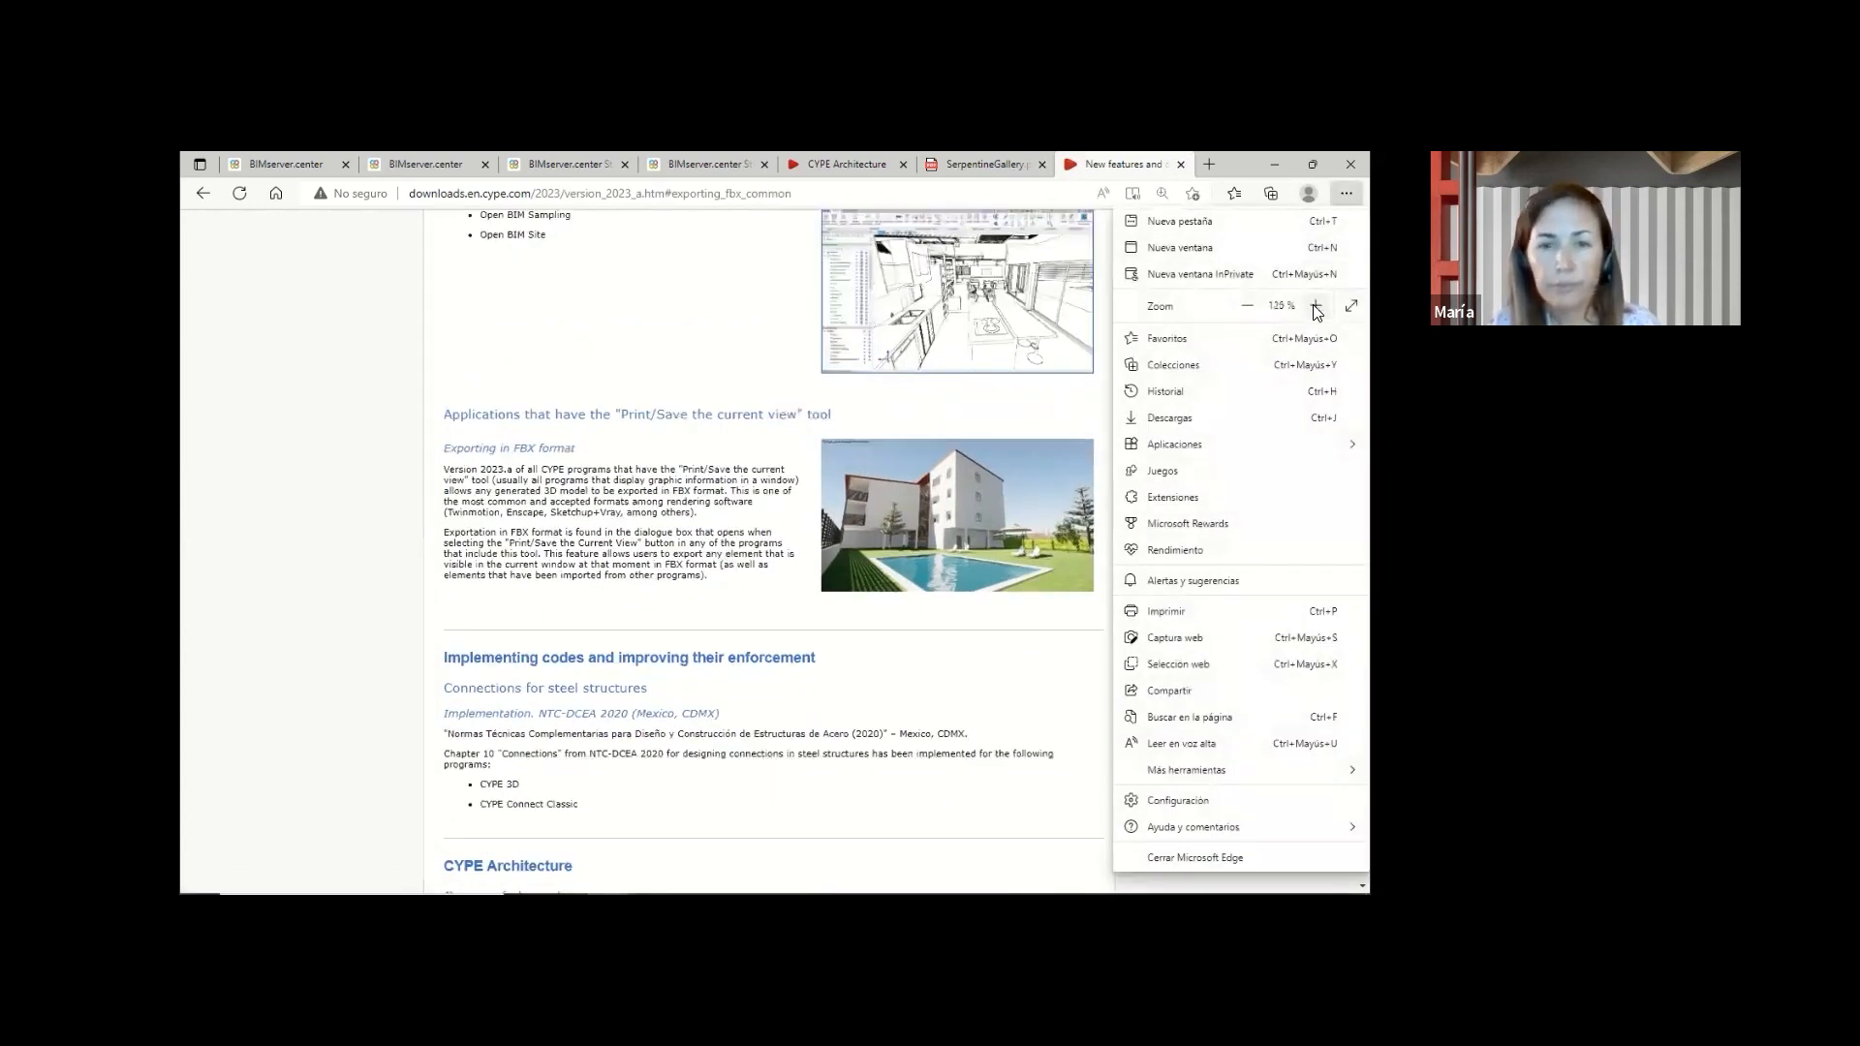
pyautogui.click(1315, 306)
pyautogui.click(409, 606)
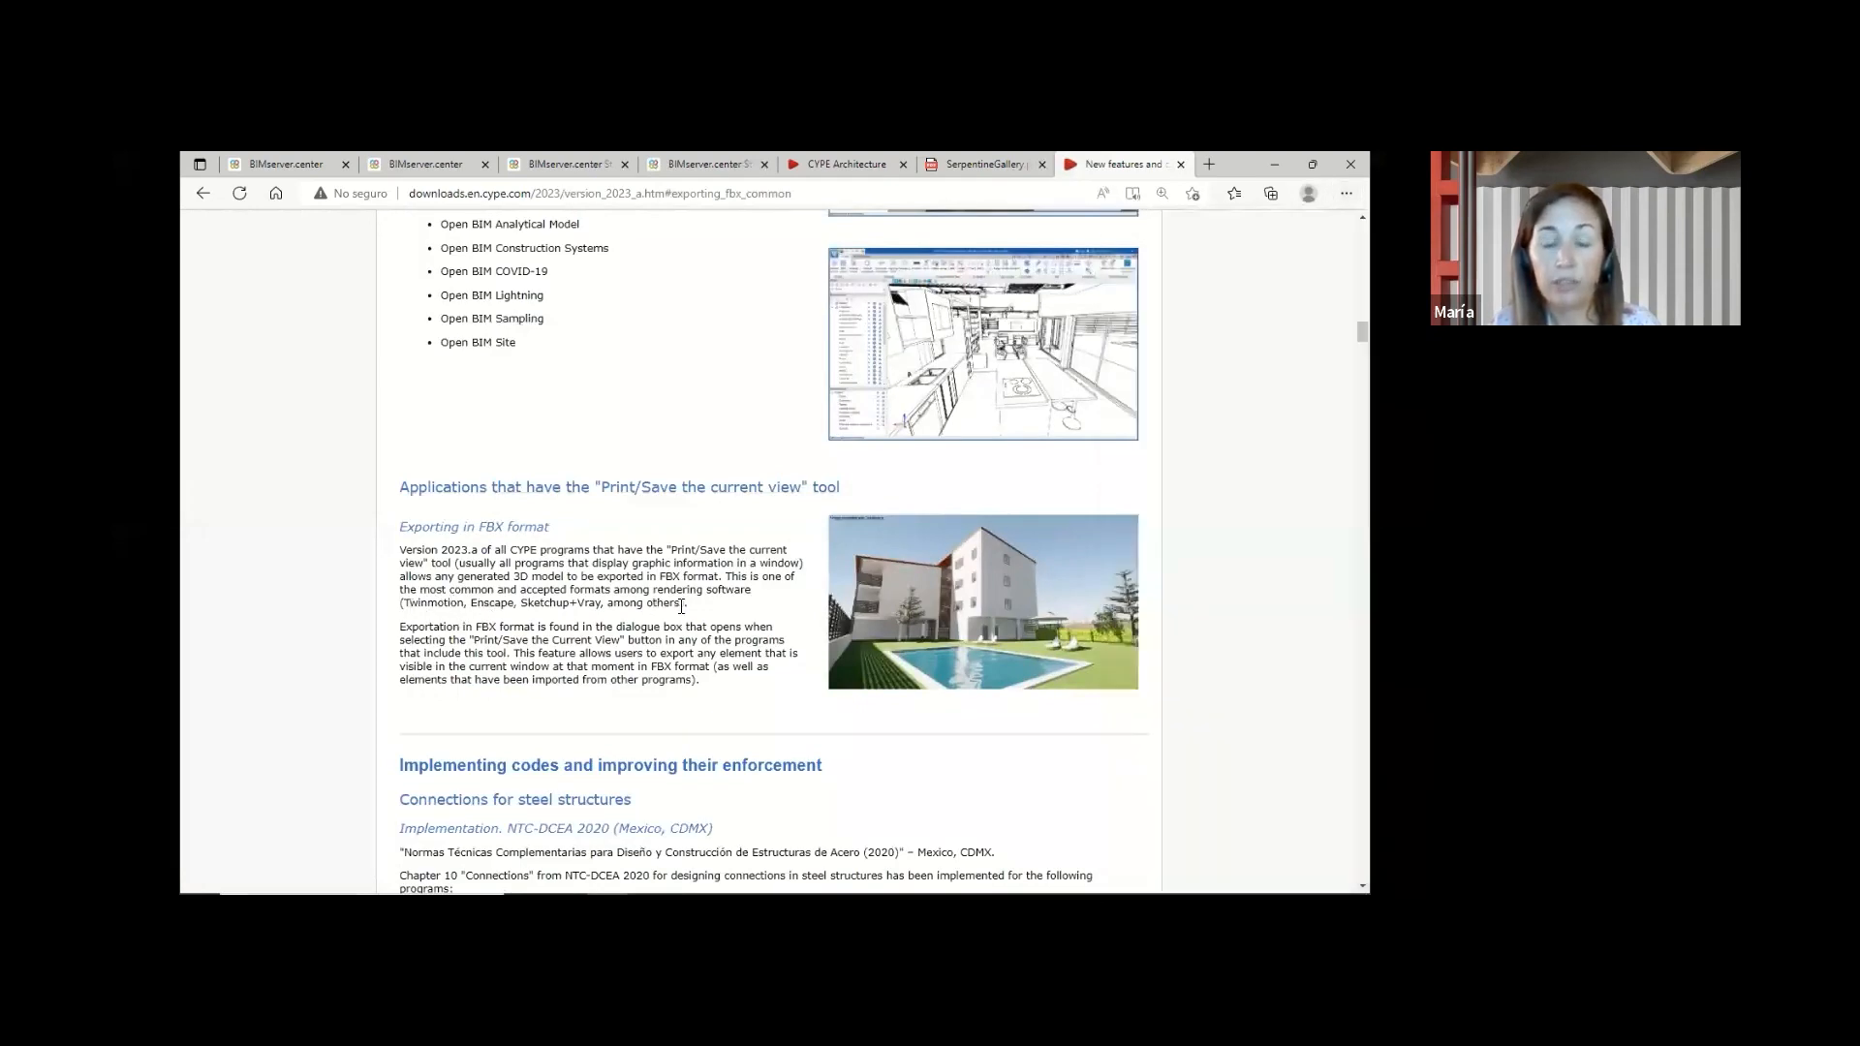
pyautogui.click(1053, 621)
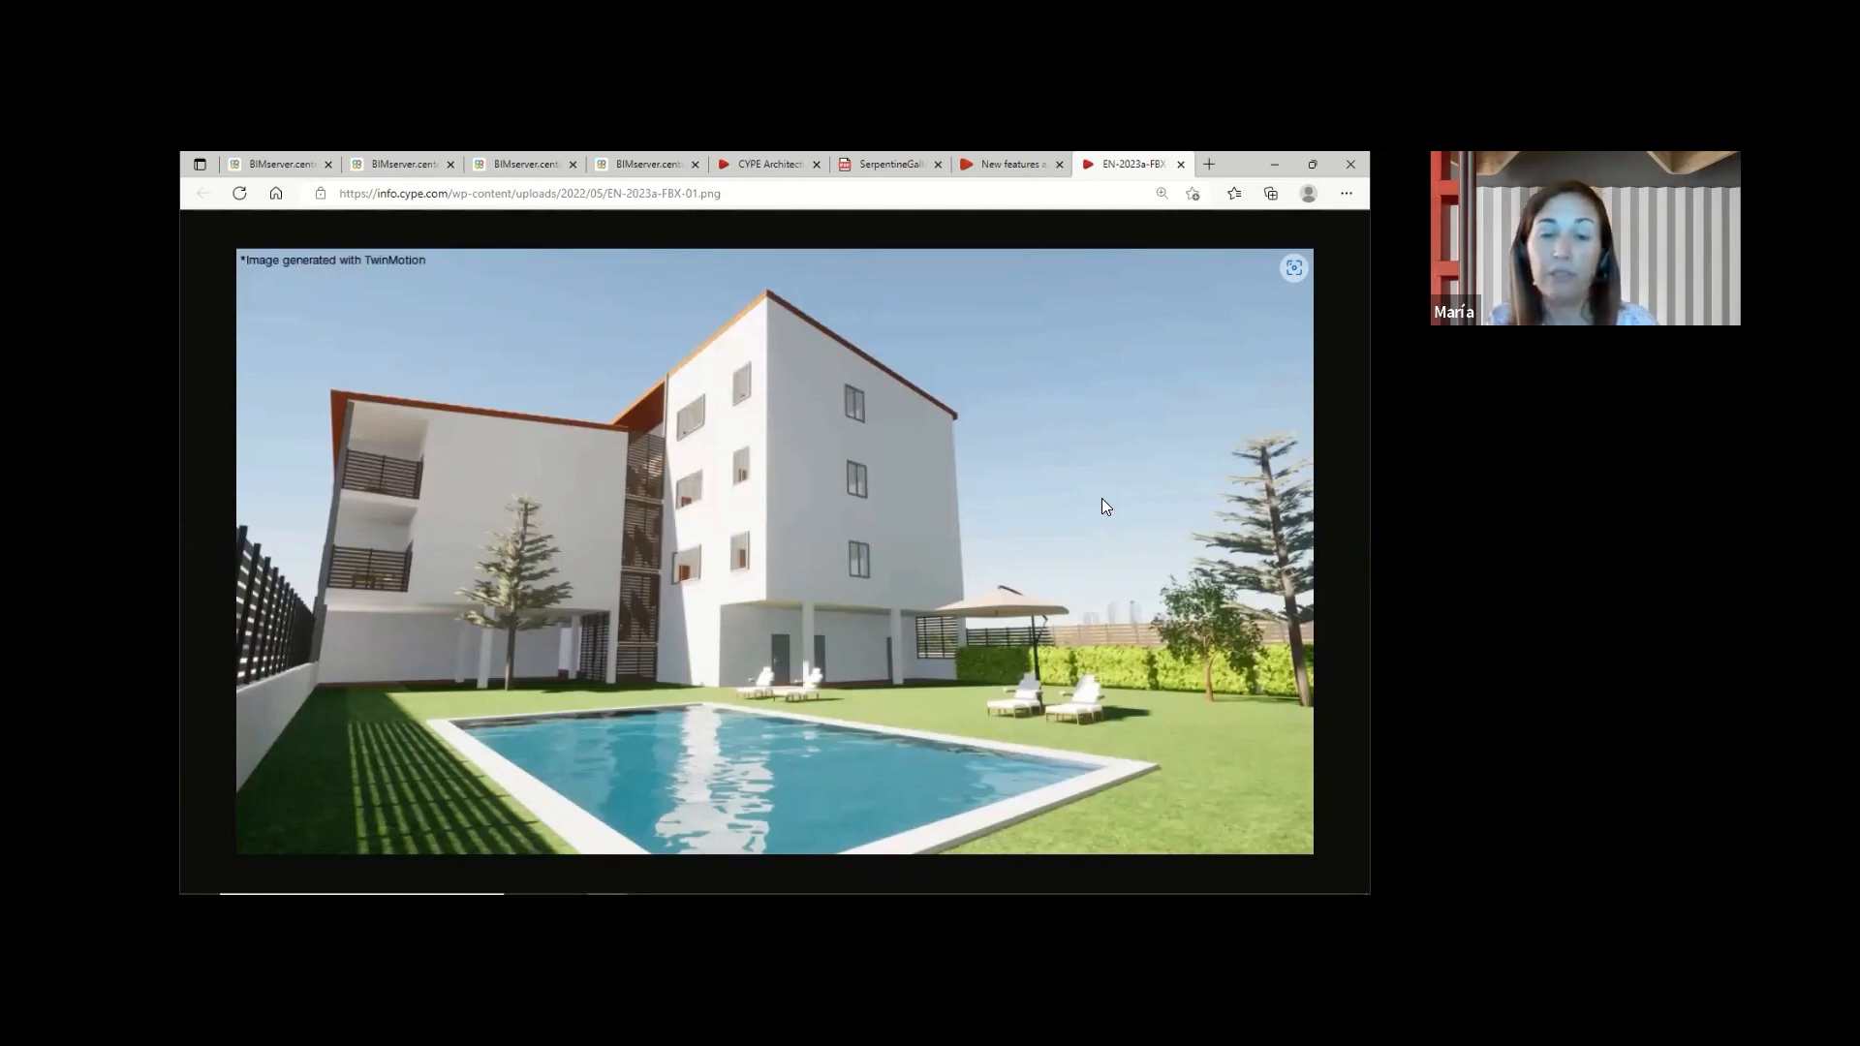
# - Switch to the block of 18 dwellings model in CYPE Architecture and show its architecture modelling tools
pyautogui.click(1272, 165)
pyautogui.moveTo(683, 864)
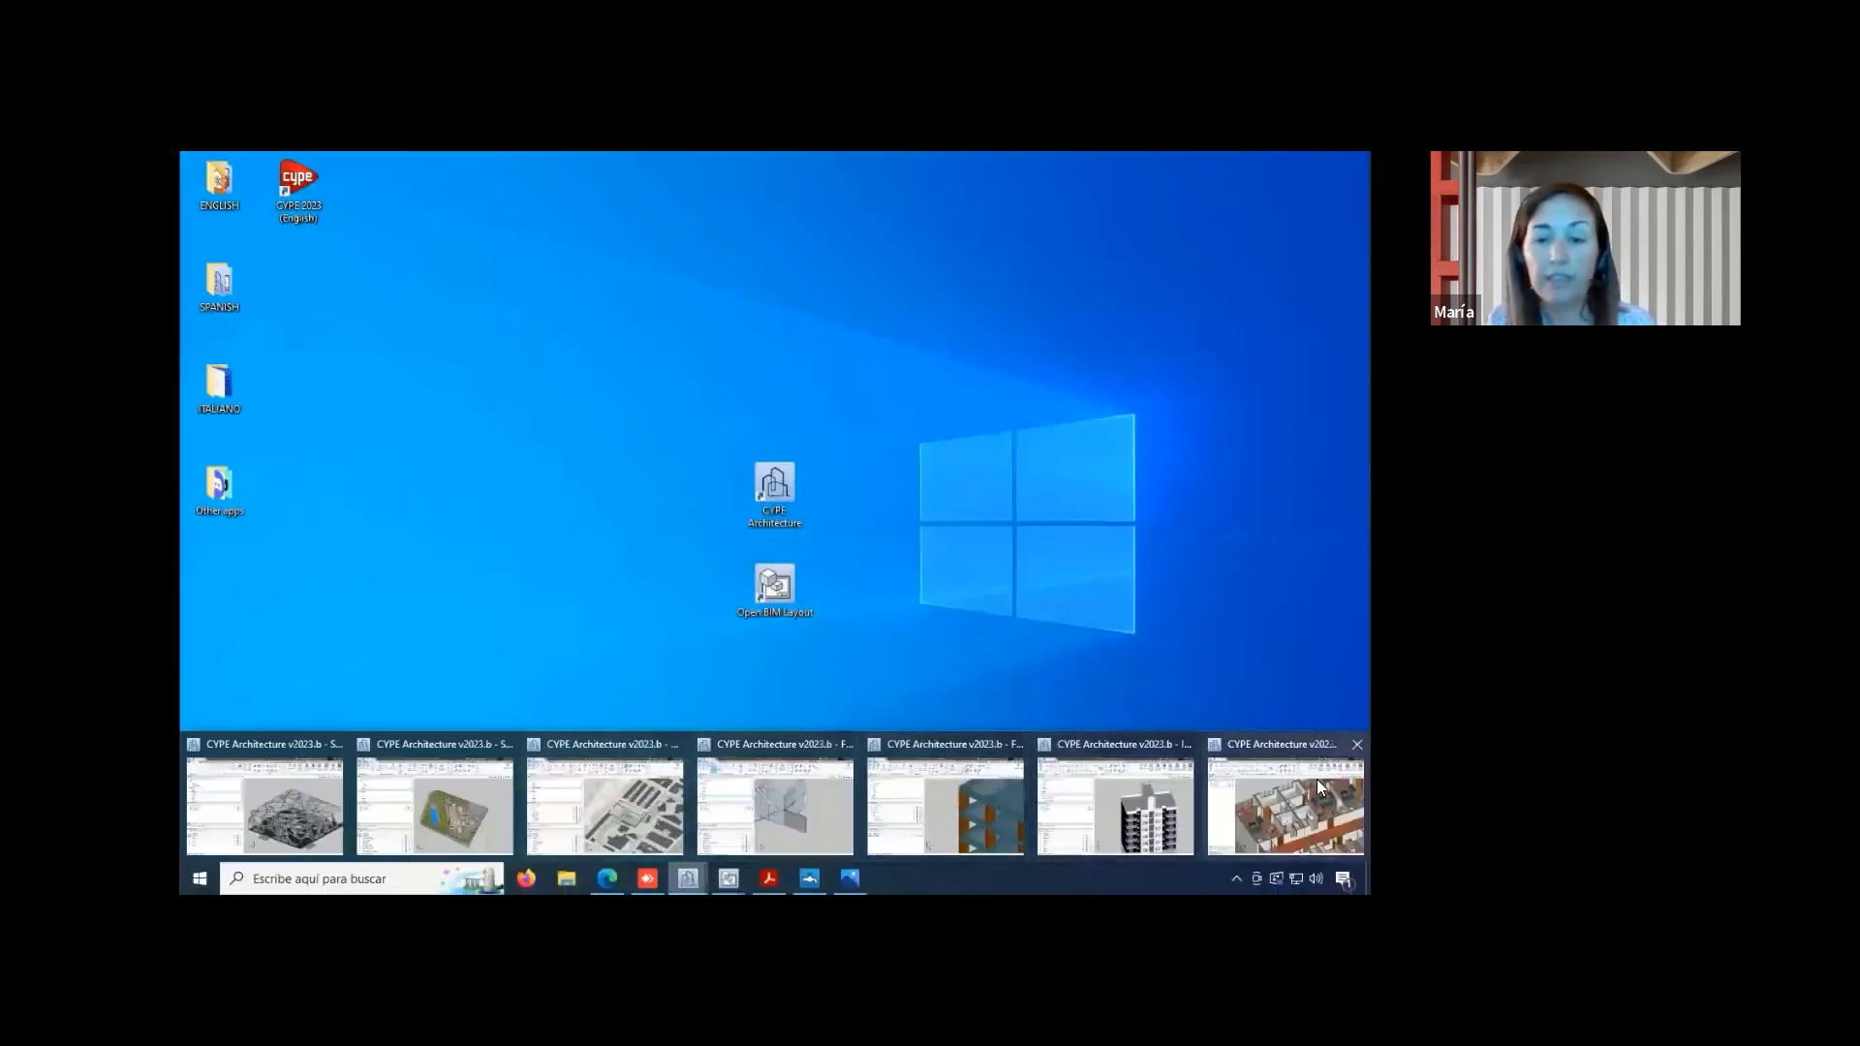
pyautogui.click(1260, 786)
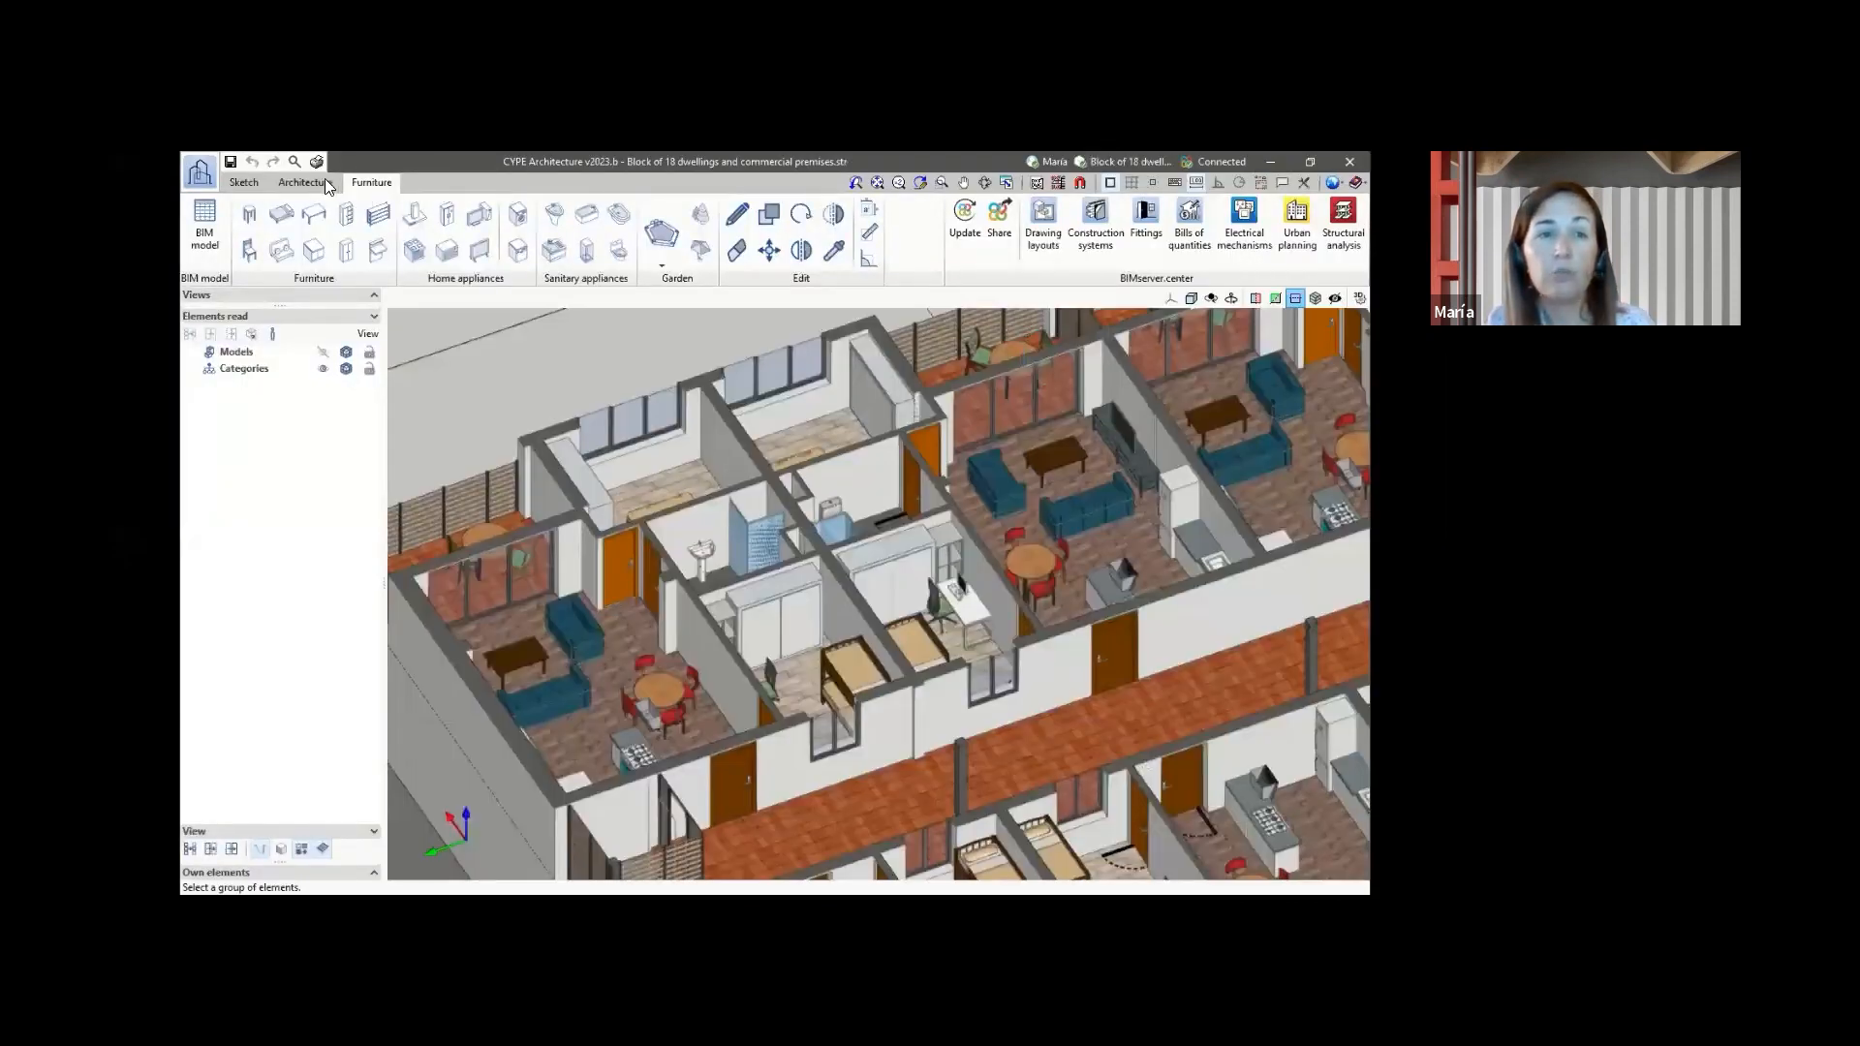
pyautogui.click(310, 183)
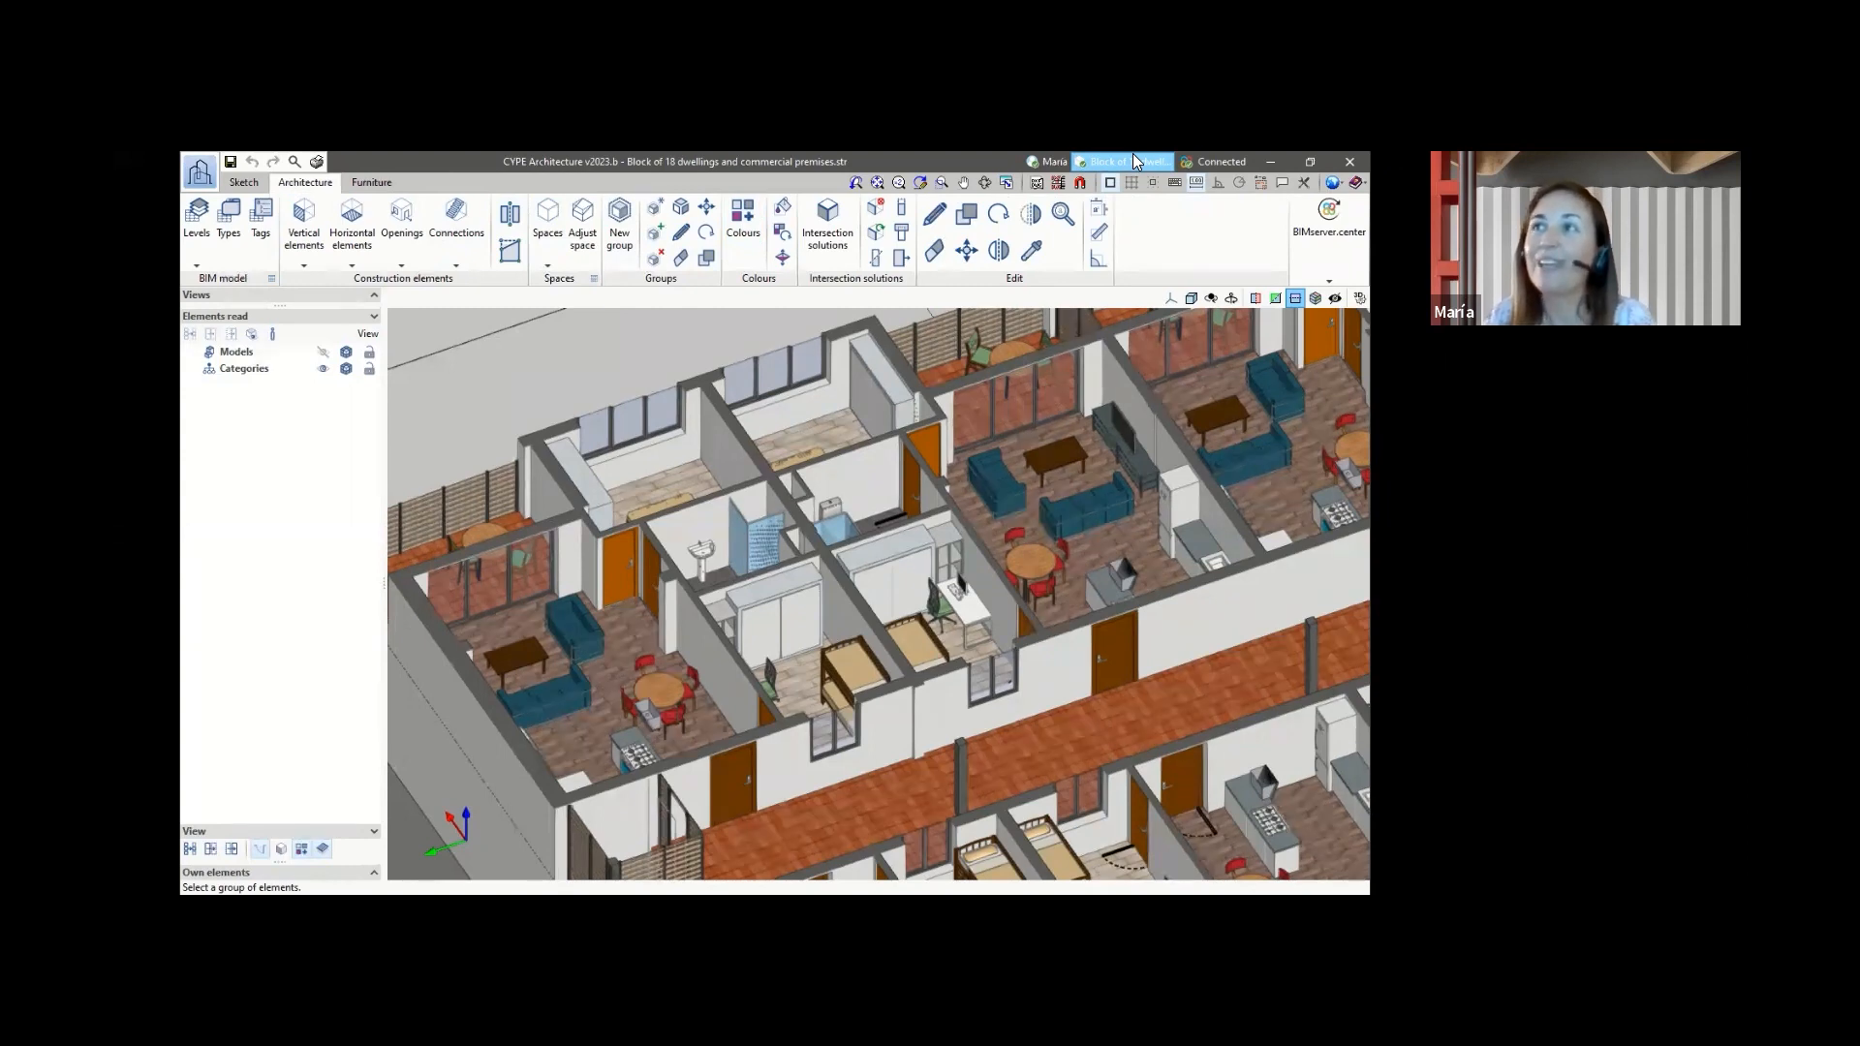
# - Switch to the detached house project in Open BIM Layout and look at its Ground Floor sheet
pyautogui.click(1269, 163)
pyautogui.moveTo(722, 864)
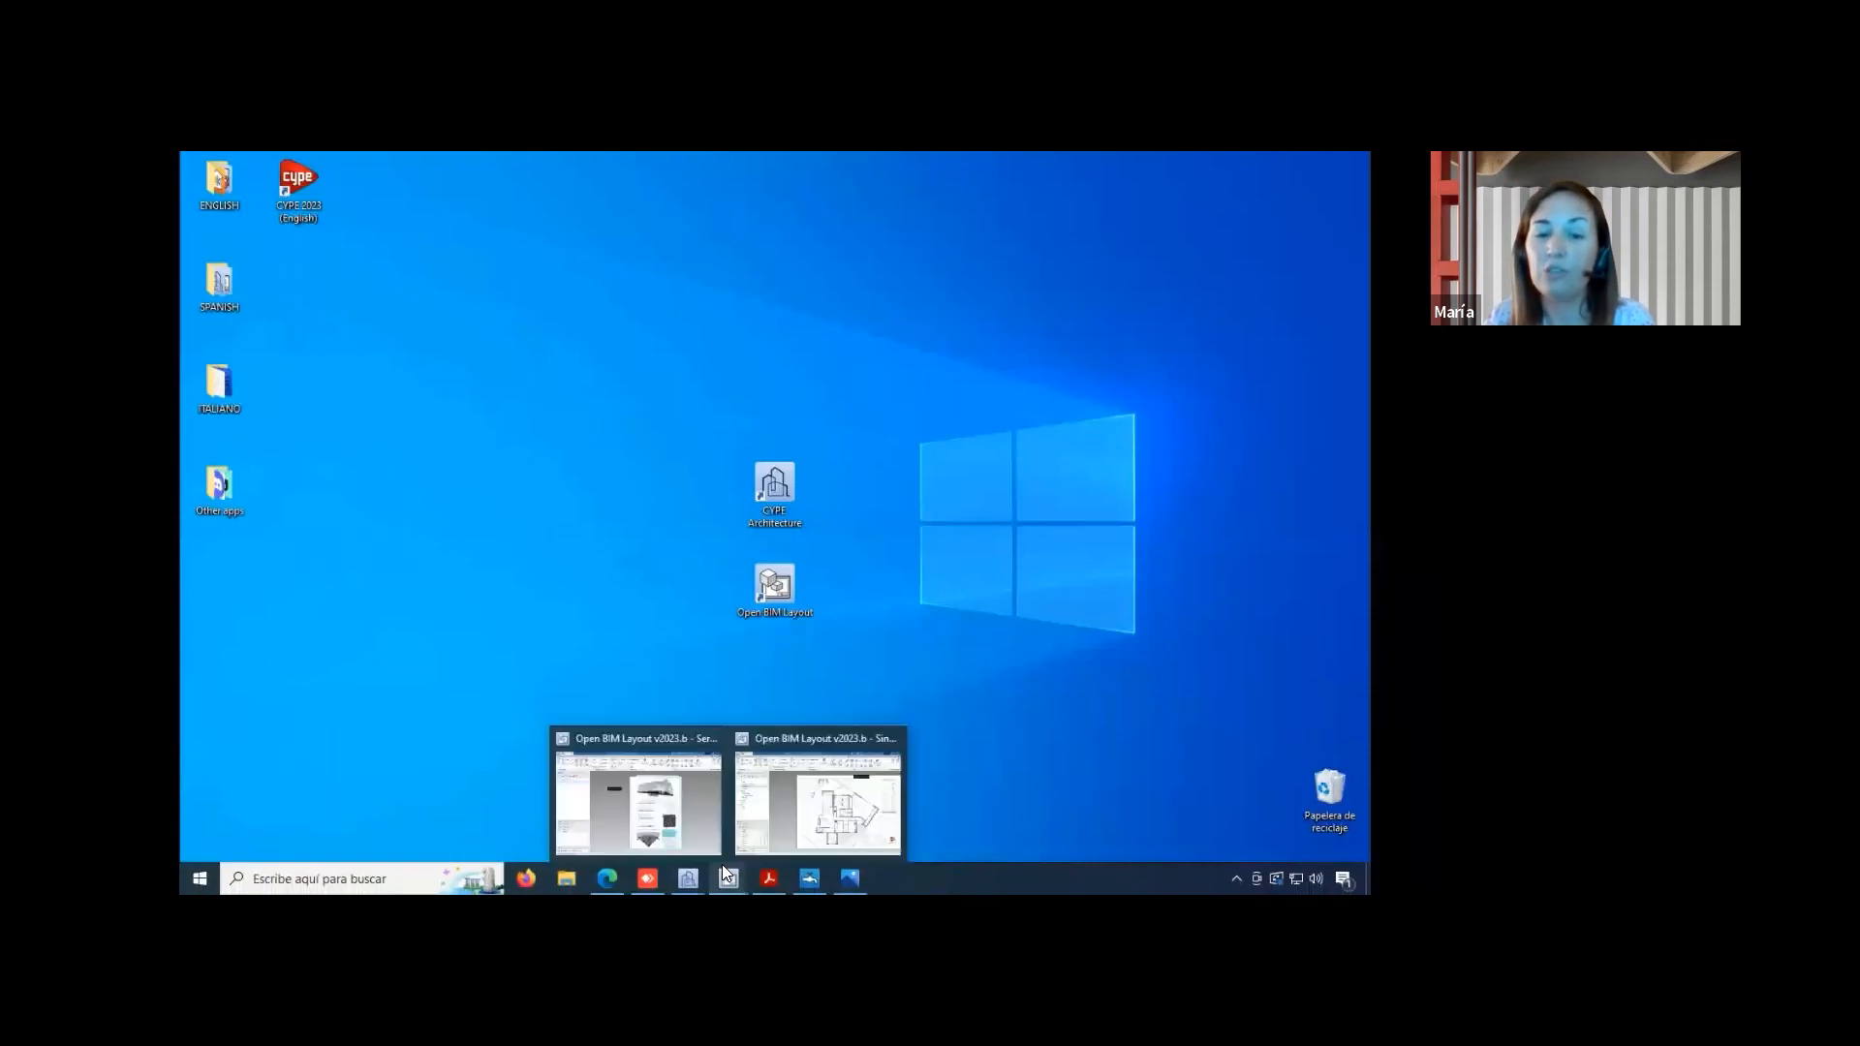
pyautogui.click(787, 810)
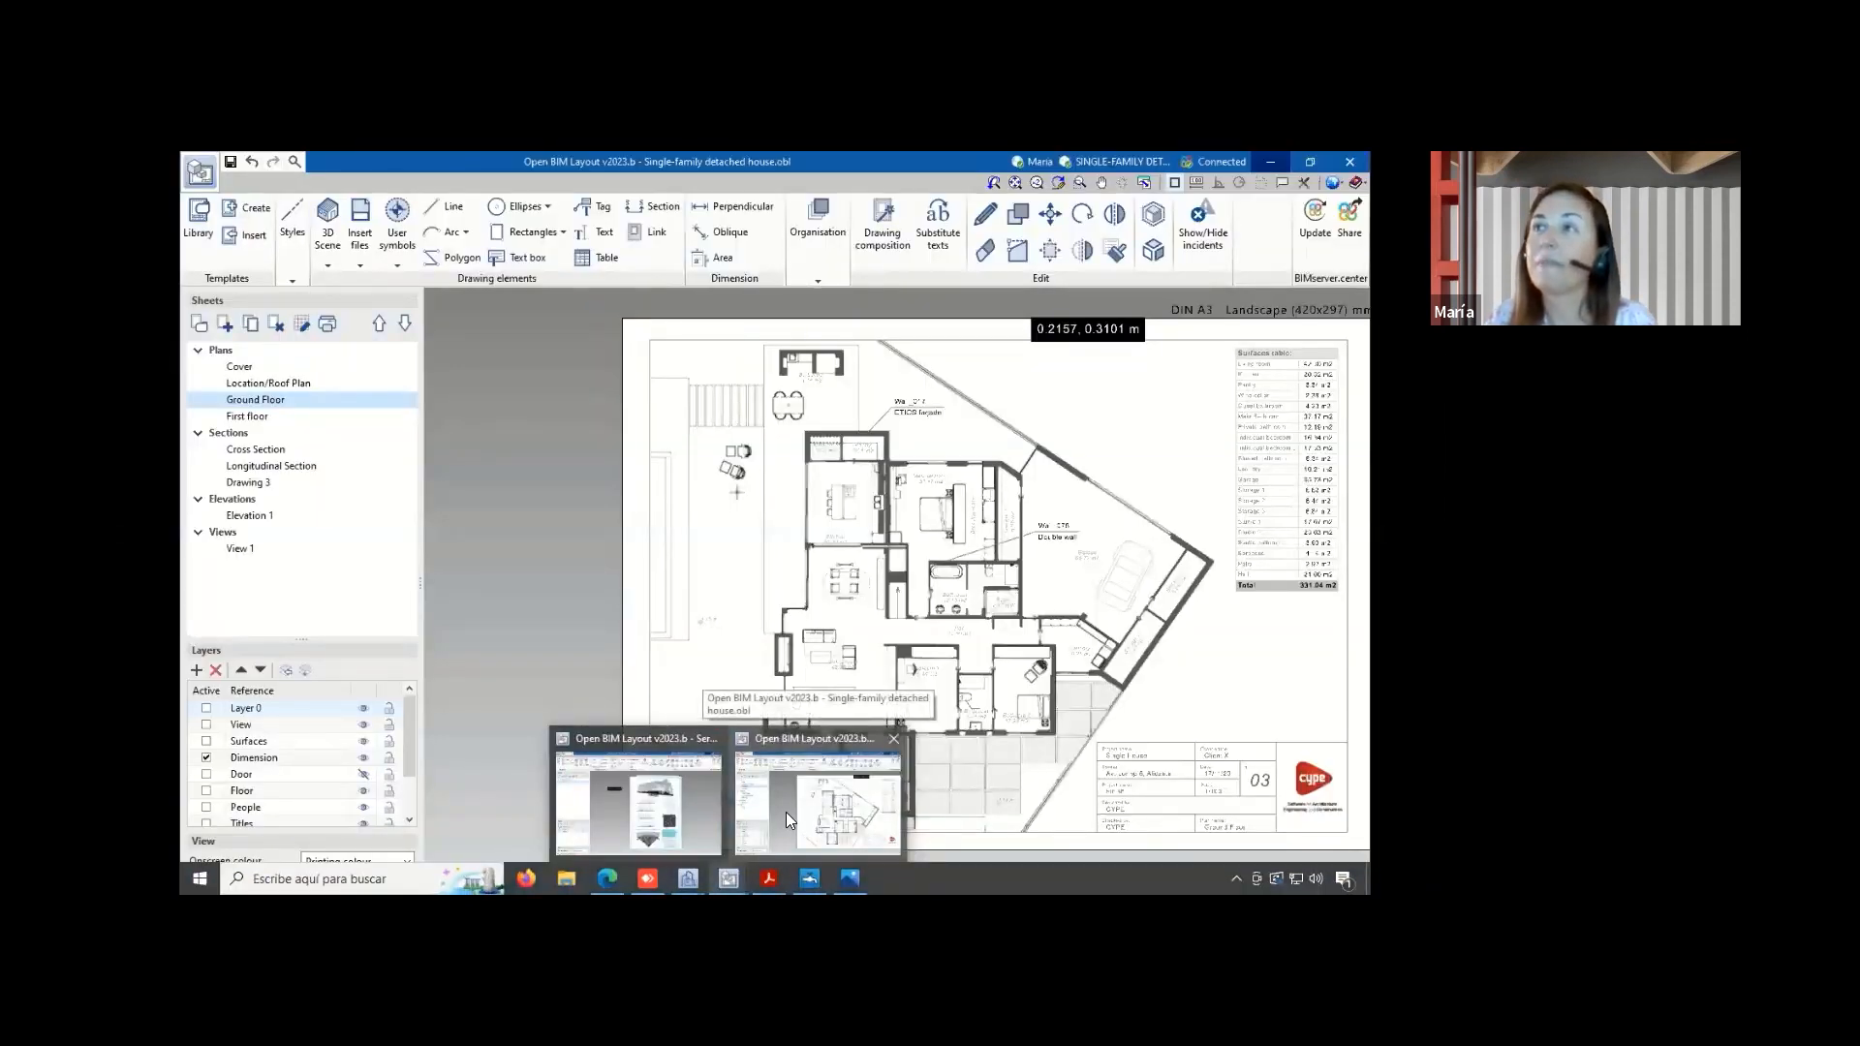
pyautogui.click(788, 743)
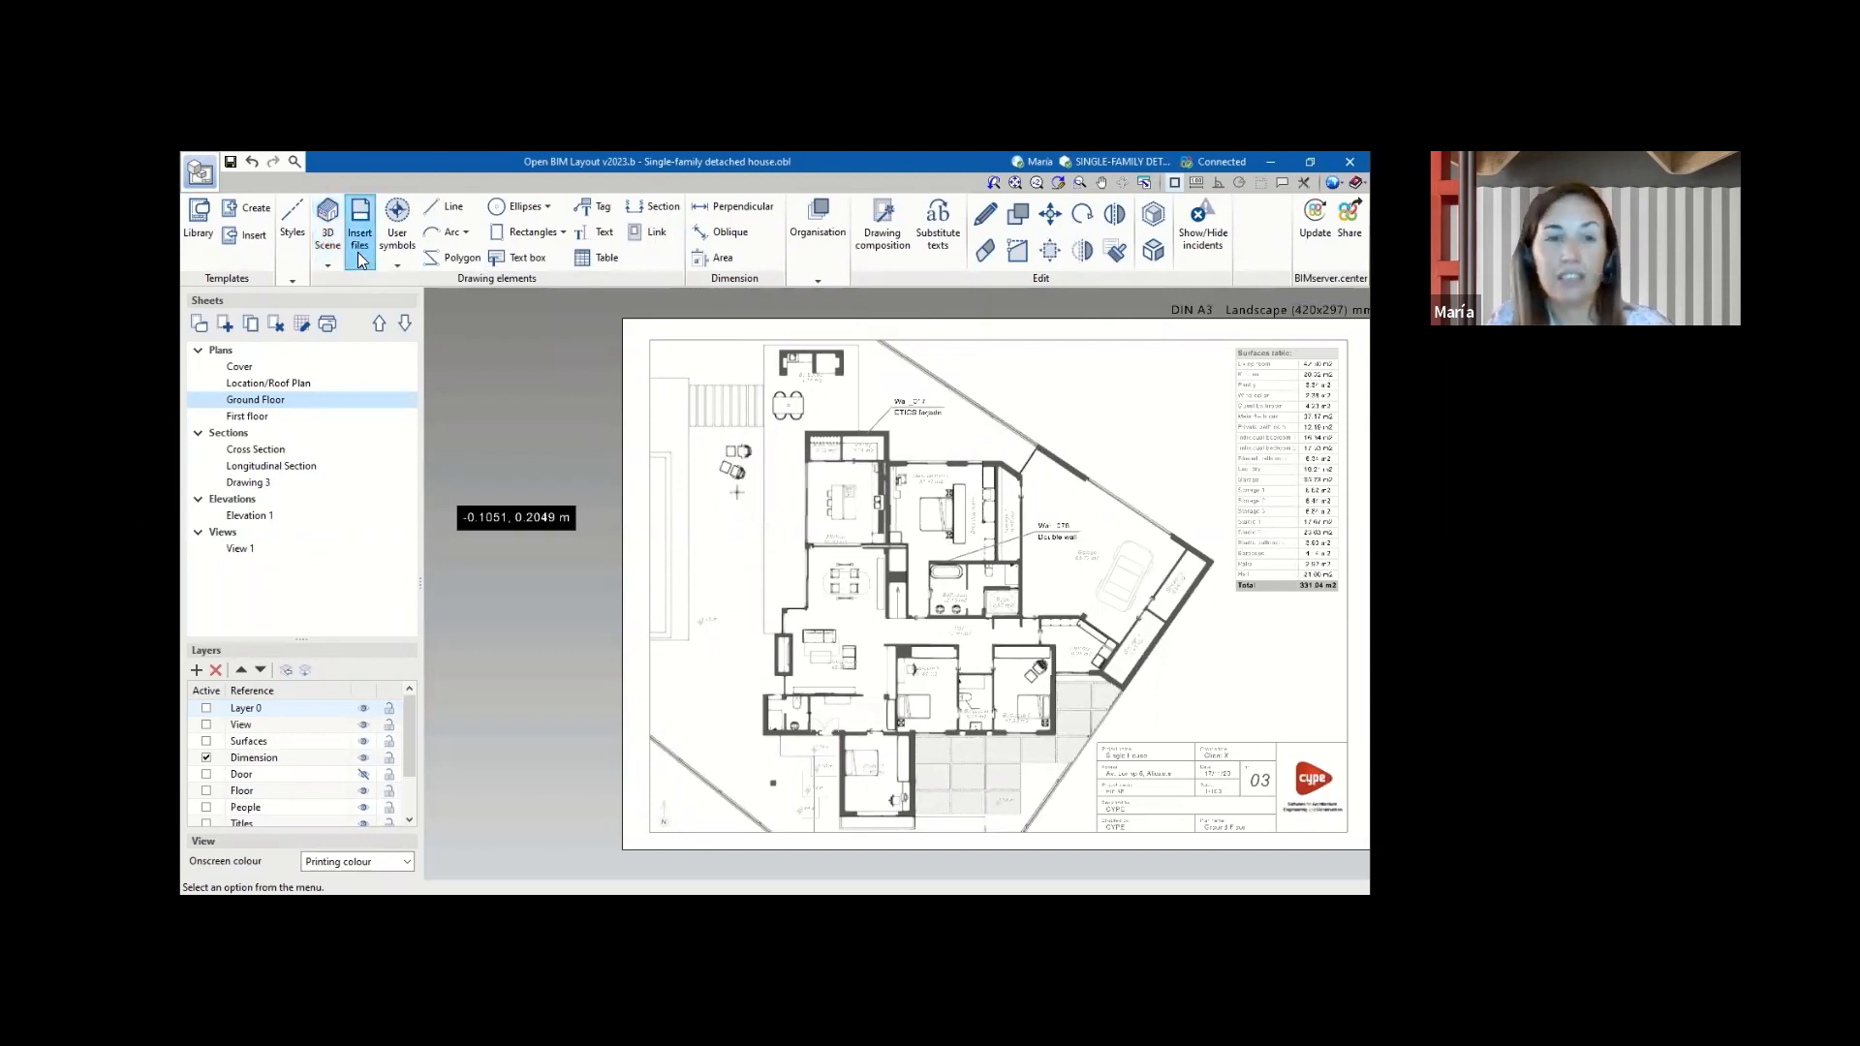
# - Open the imported files library, preview logo_web_eng, examine the file formats supported for insertion, and leave without adding a file
pyautogui.click(358, 254)
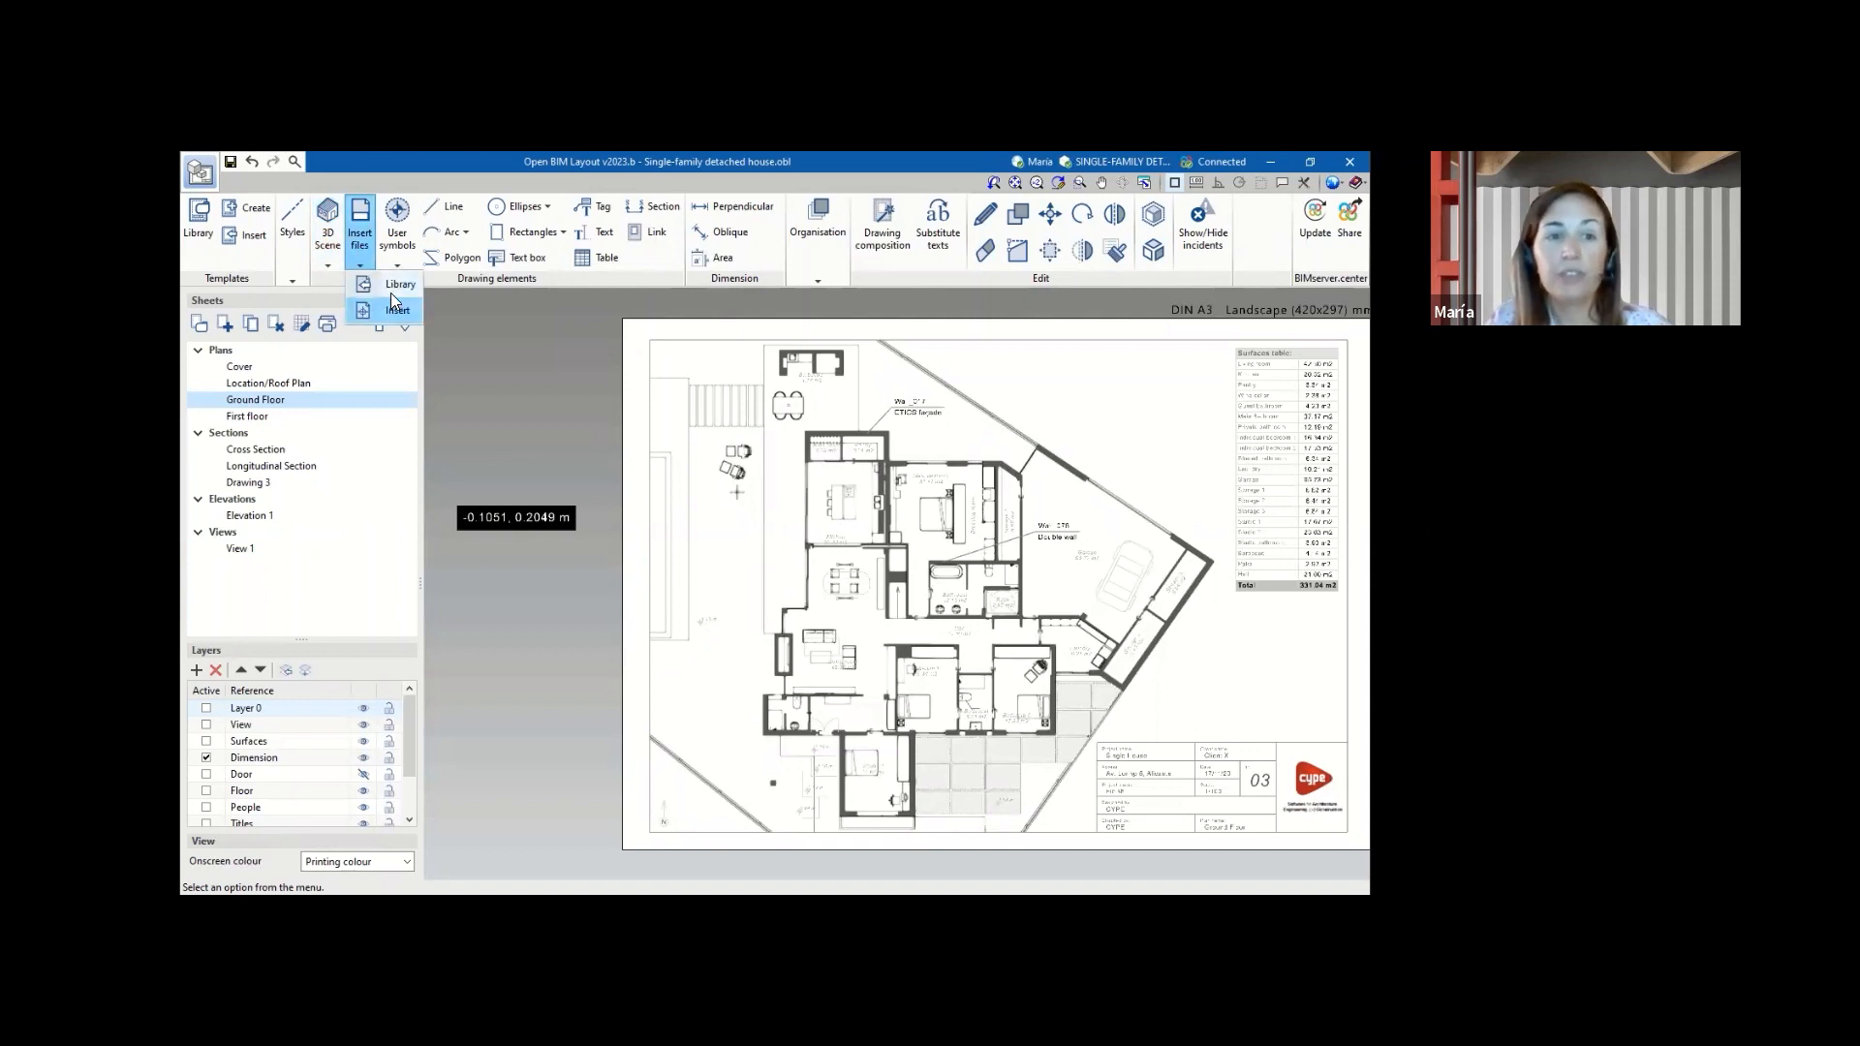
pyautogui.click(392, 289)
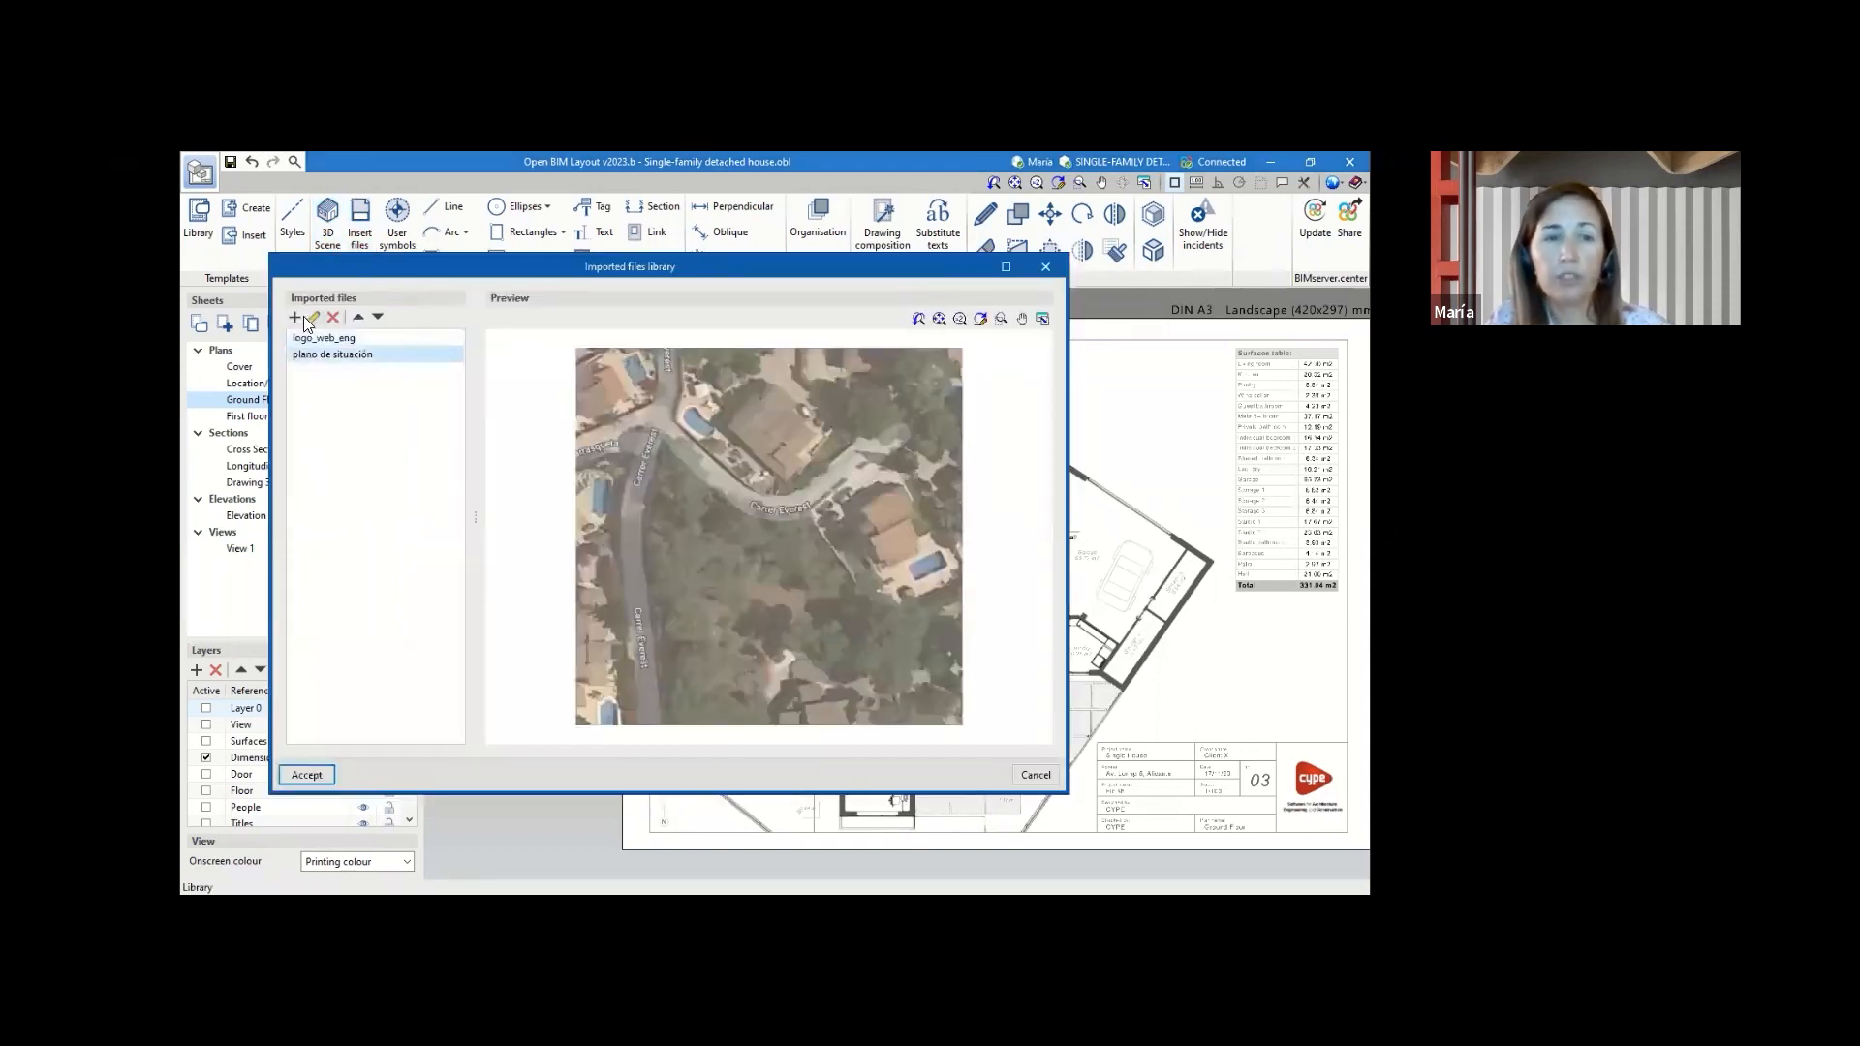
pyautogui.click(314, 338)
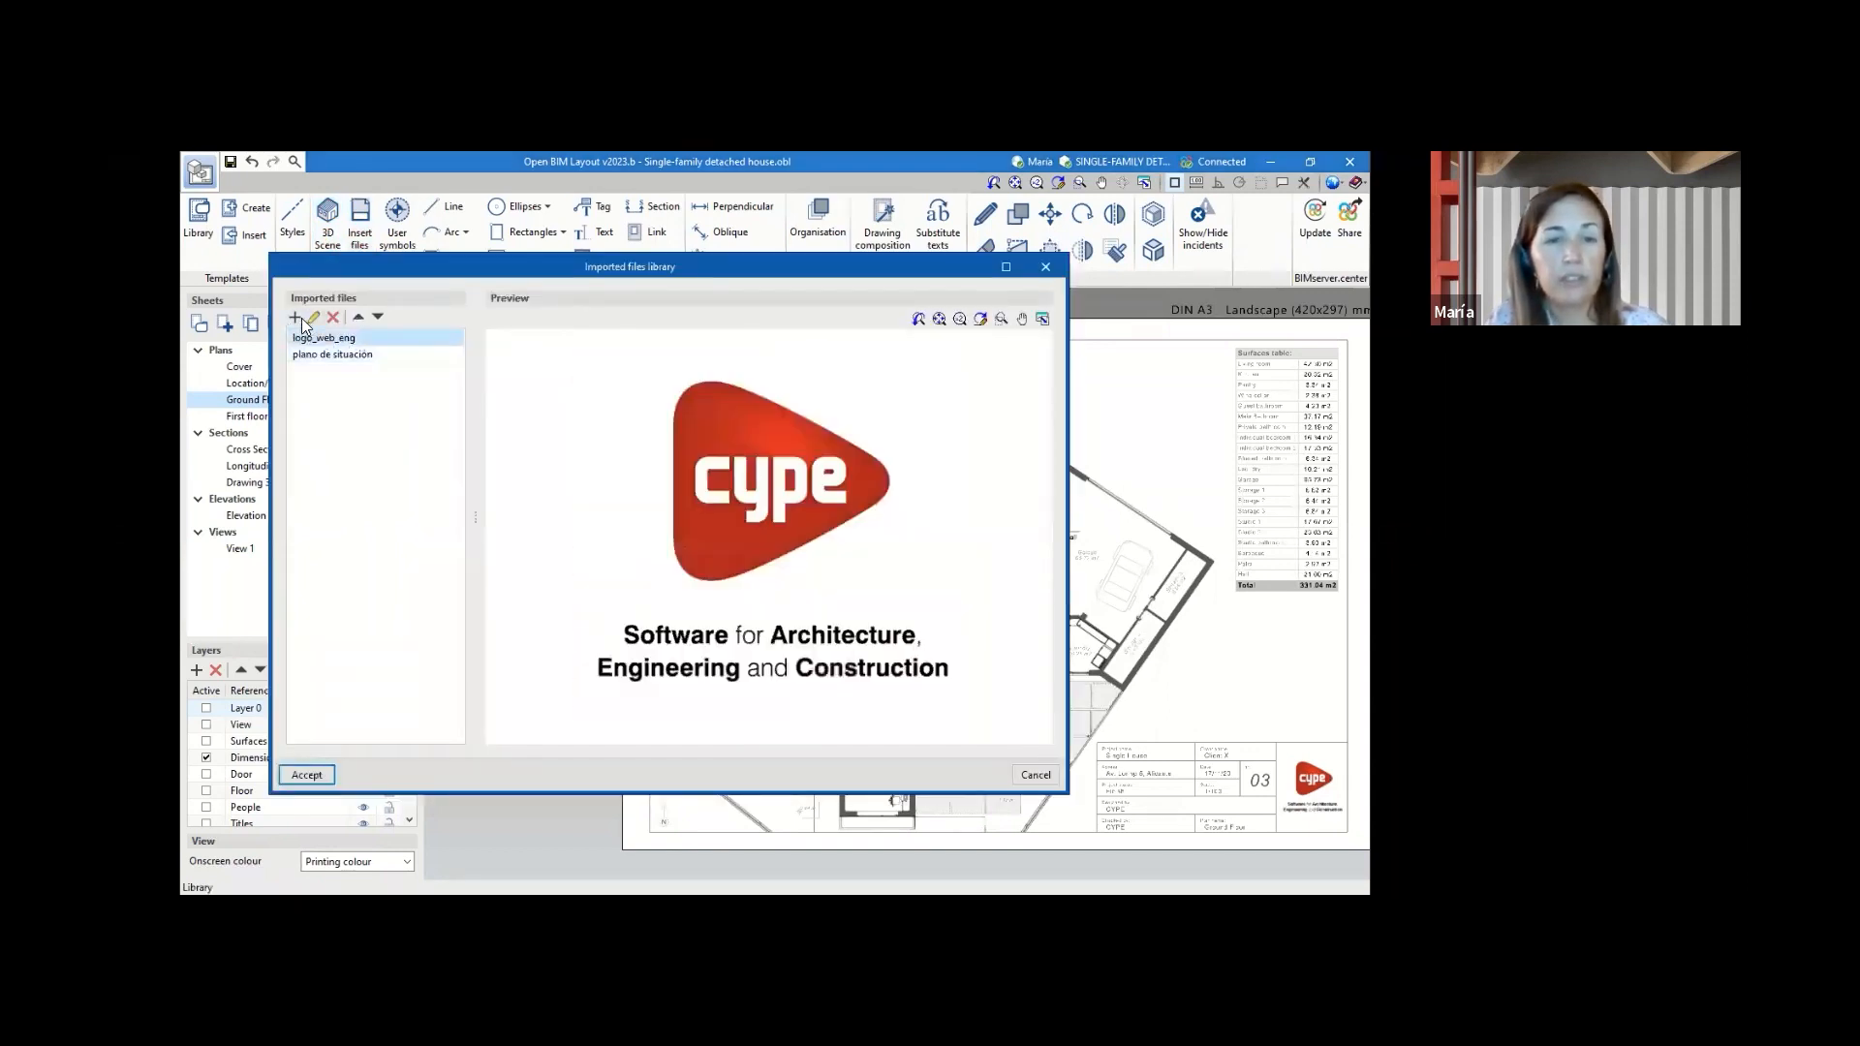
pyautogui.click(295, 318)
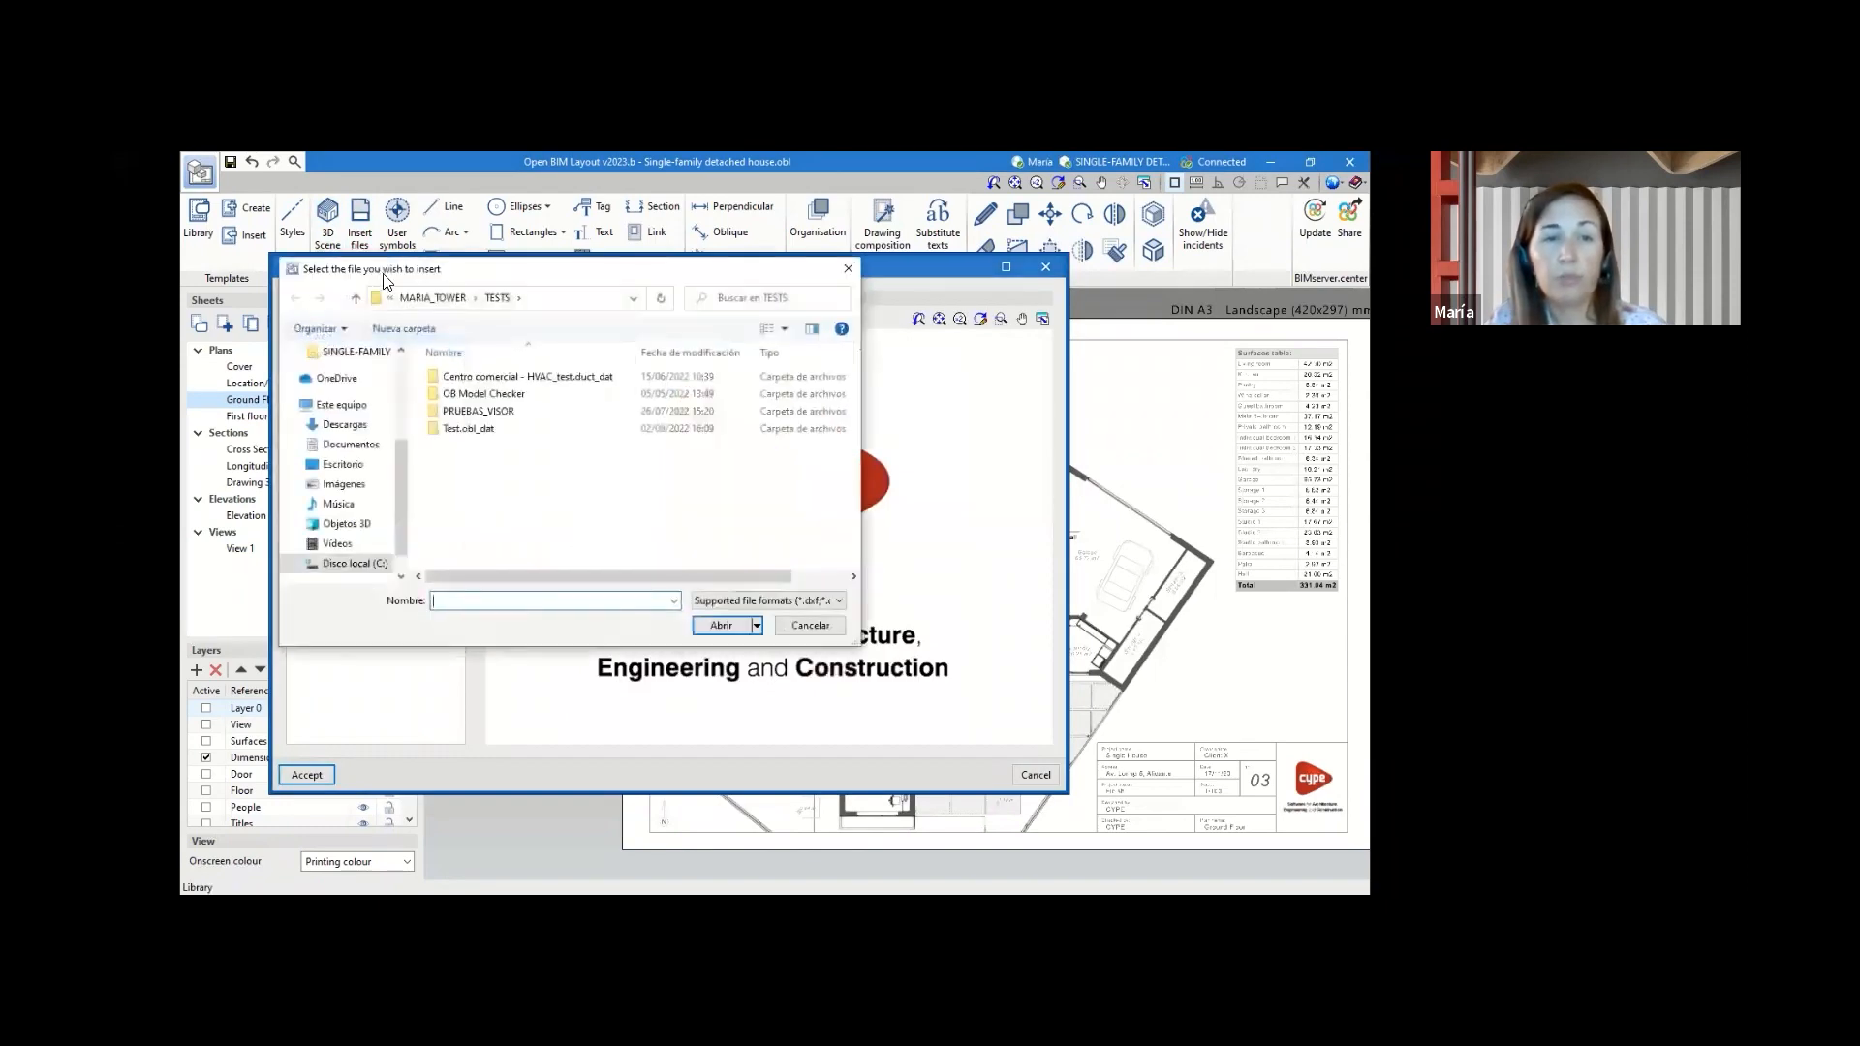
pyautogui.click(888, 652)
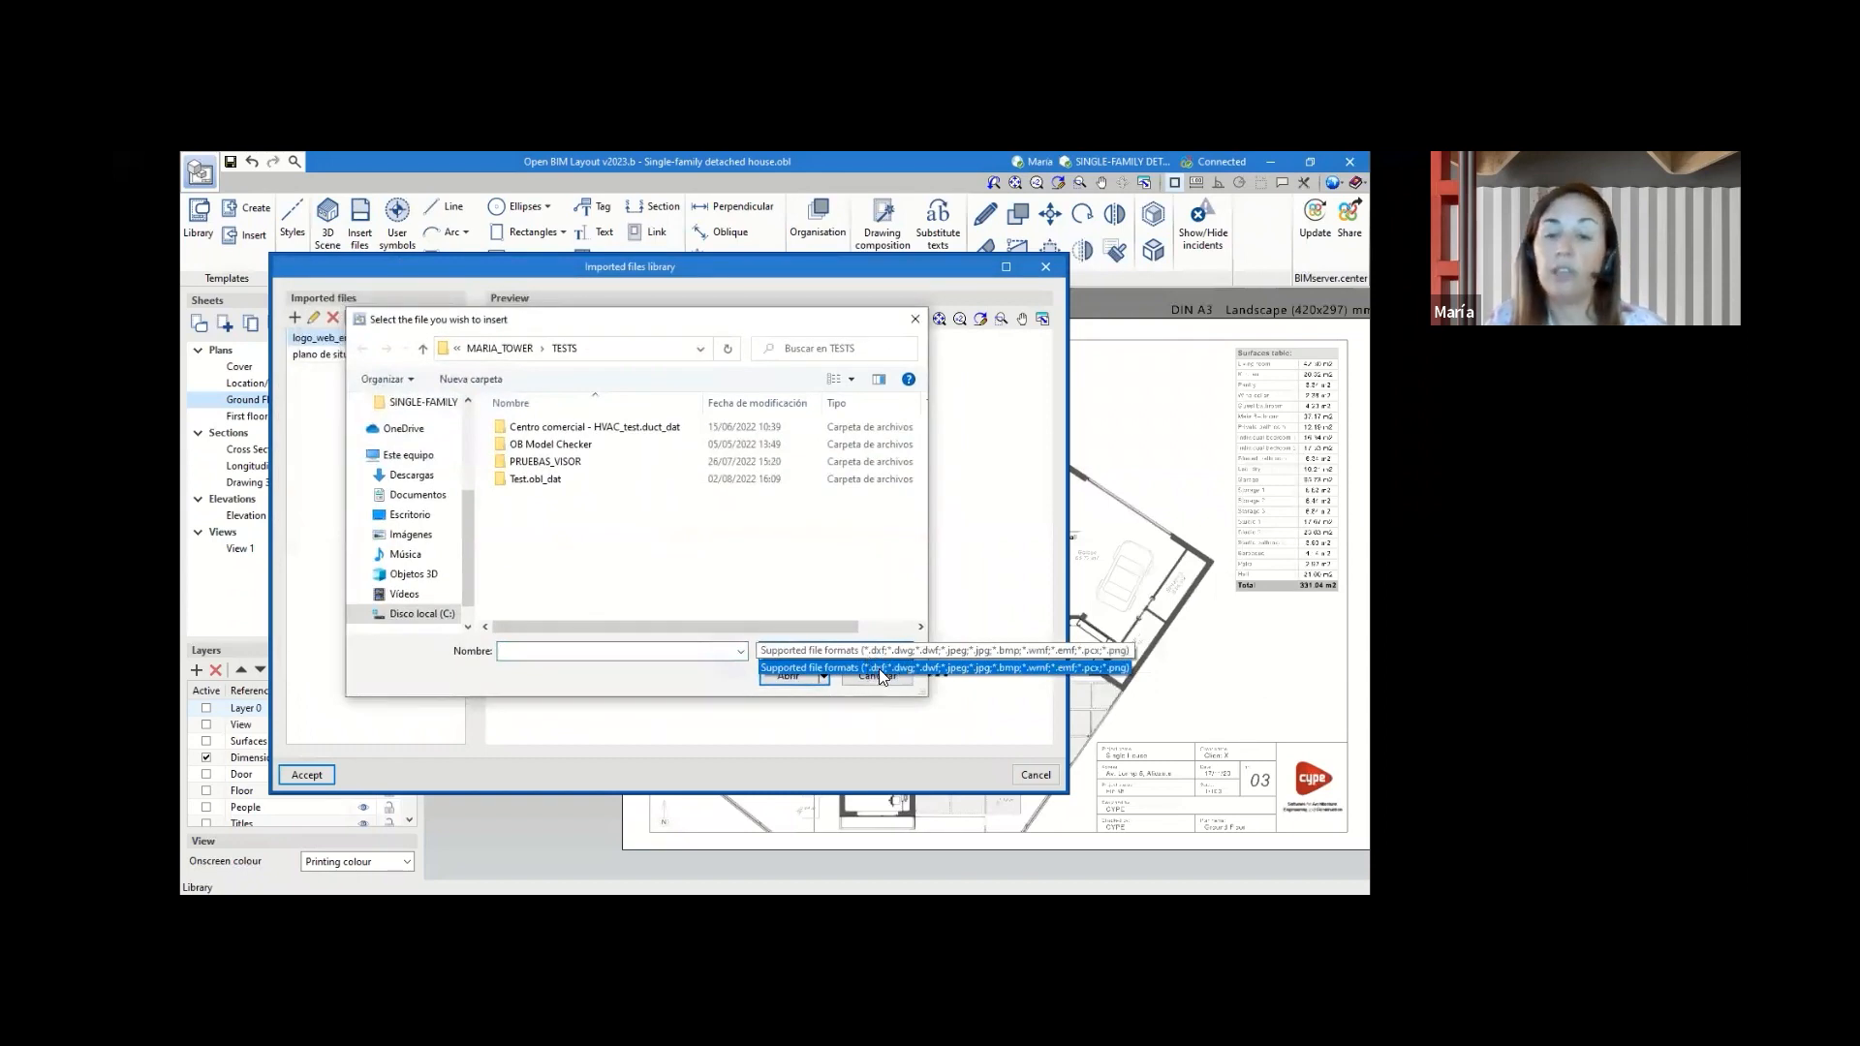
pyautogui.click(880, 668)
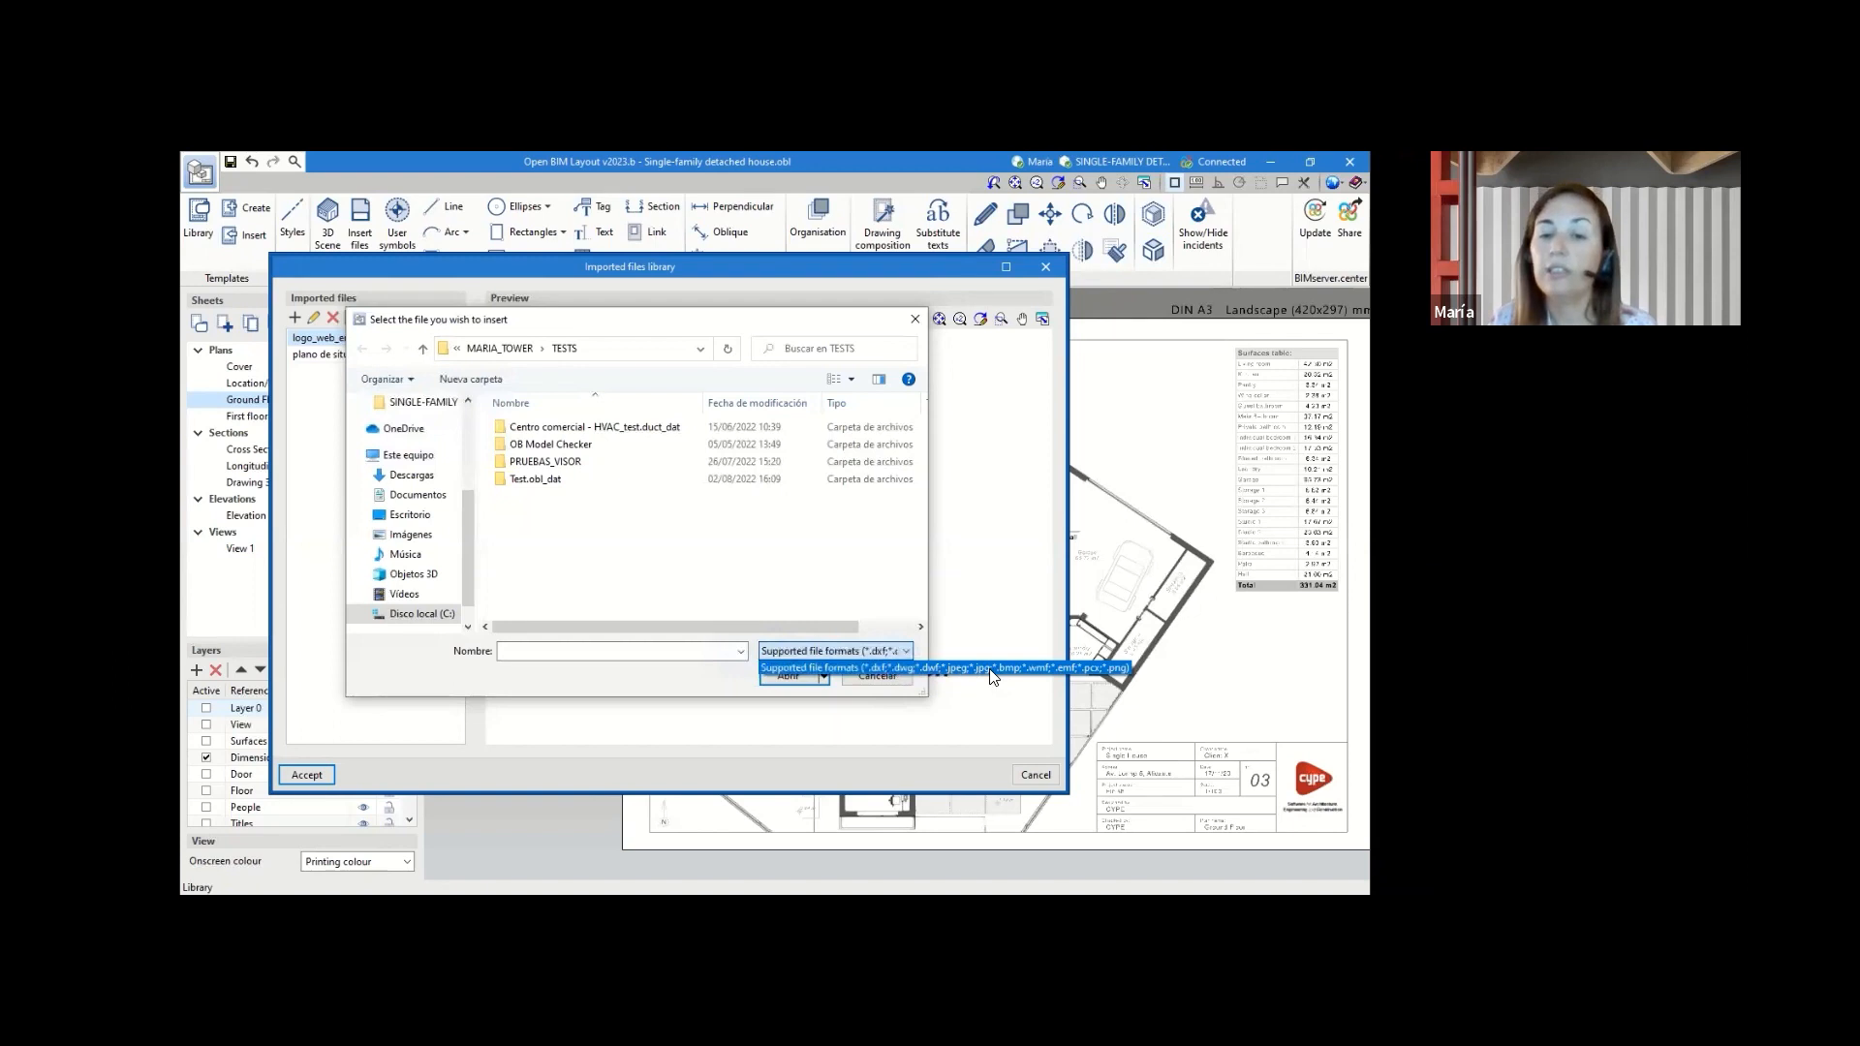
pyautogui.click(1047, 783)
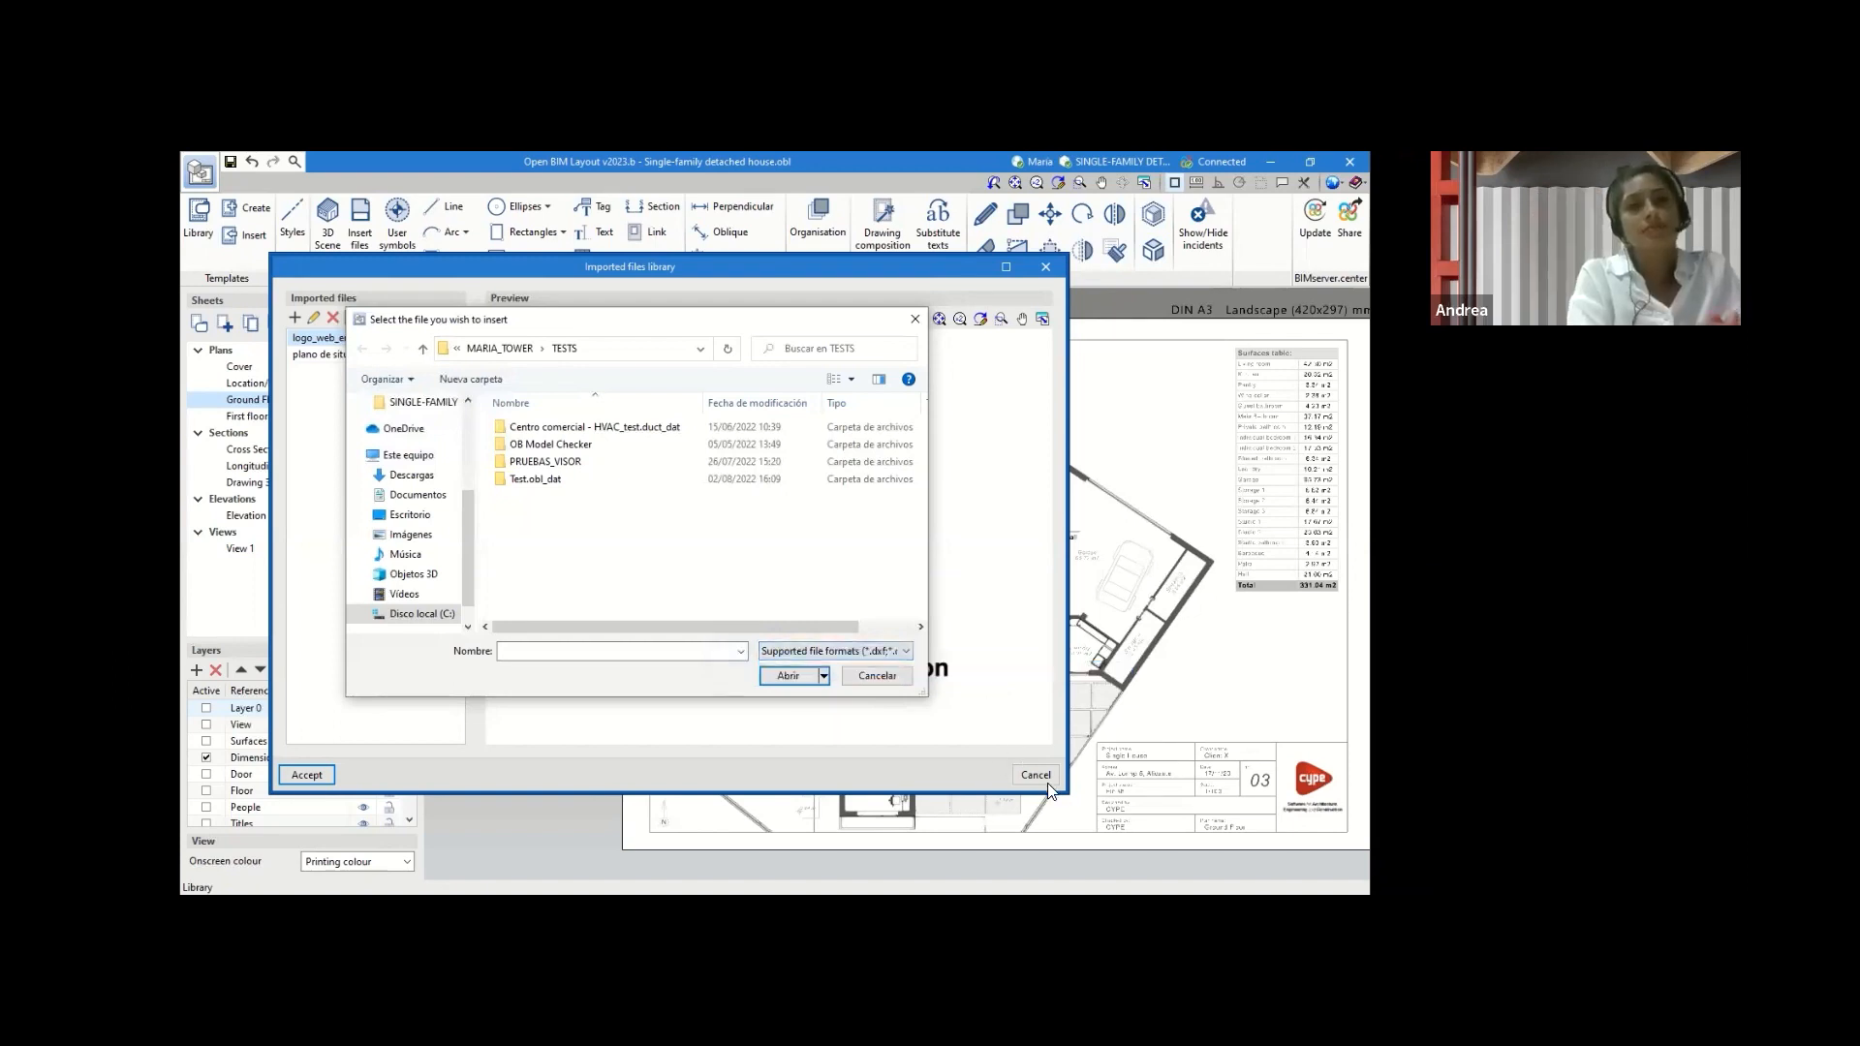
pyautogui.click(891, 679)
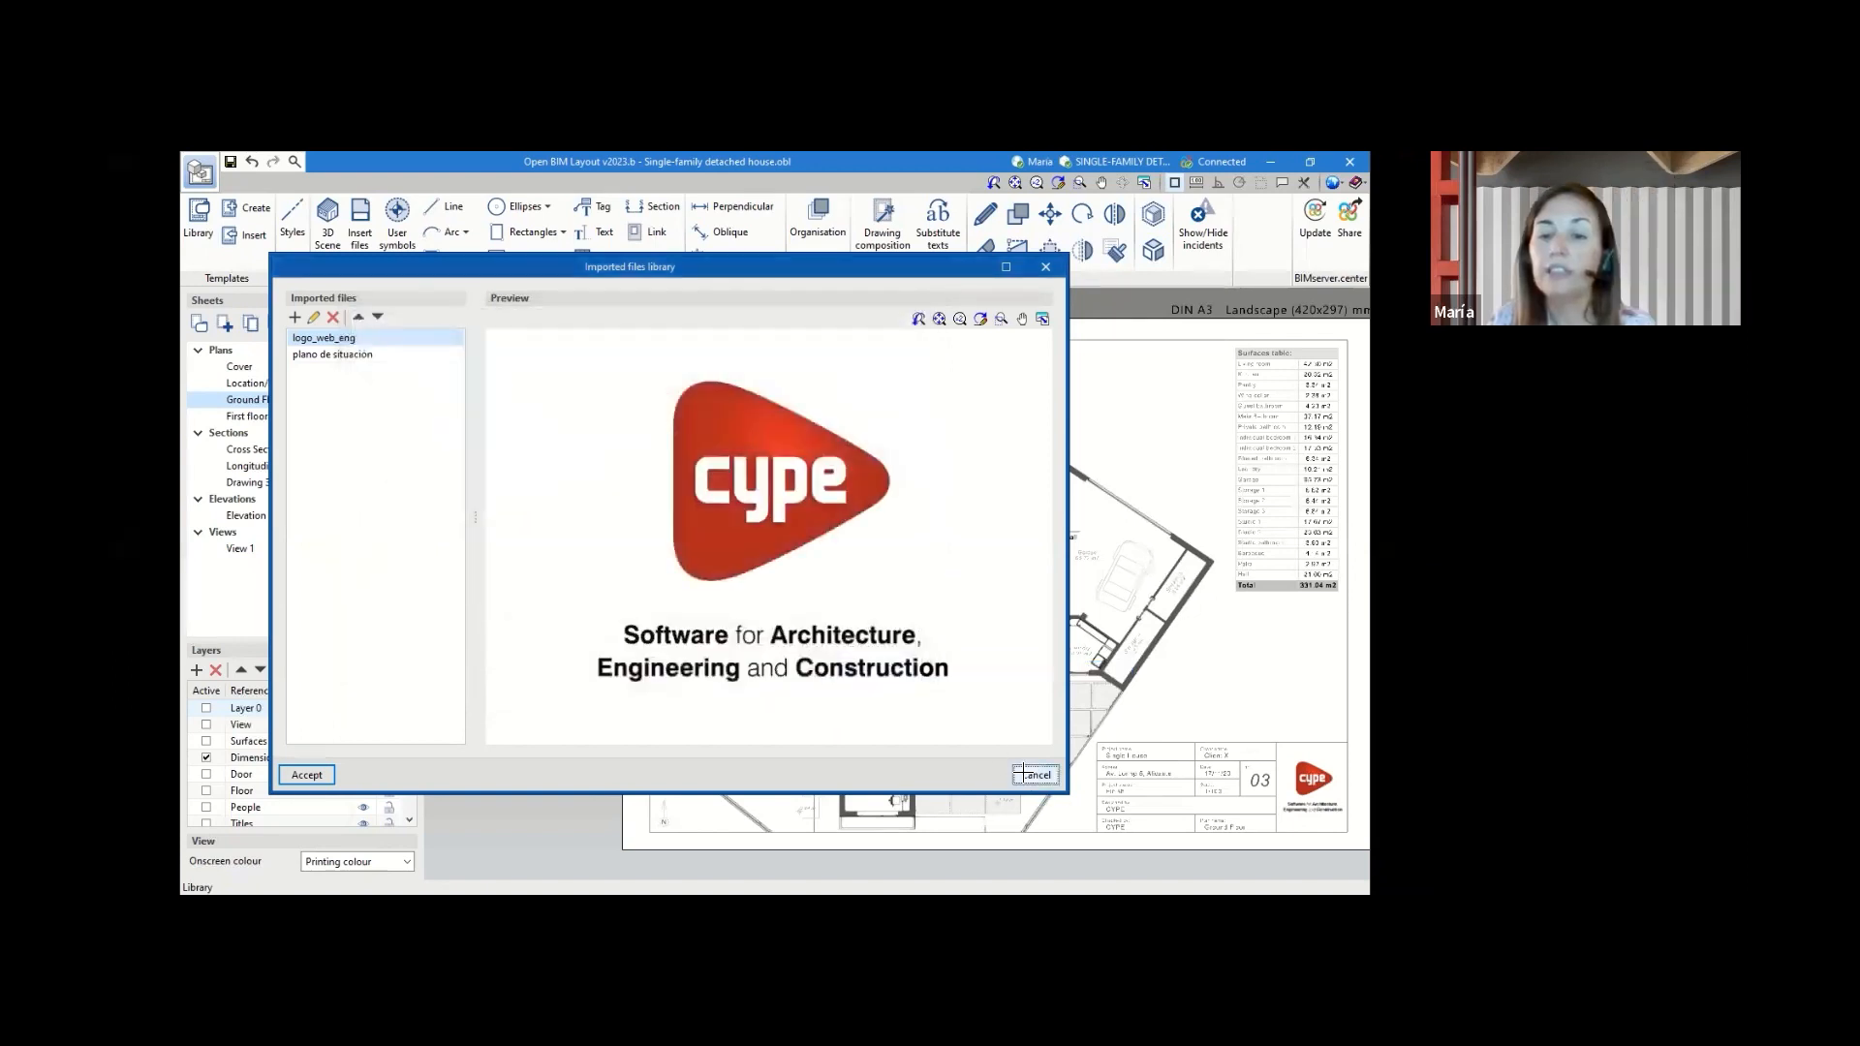
pyautogui.click(1024, 774)
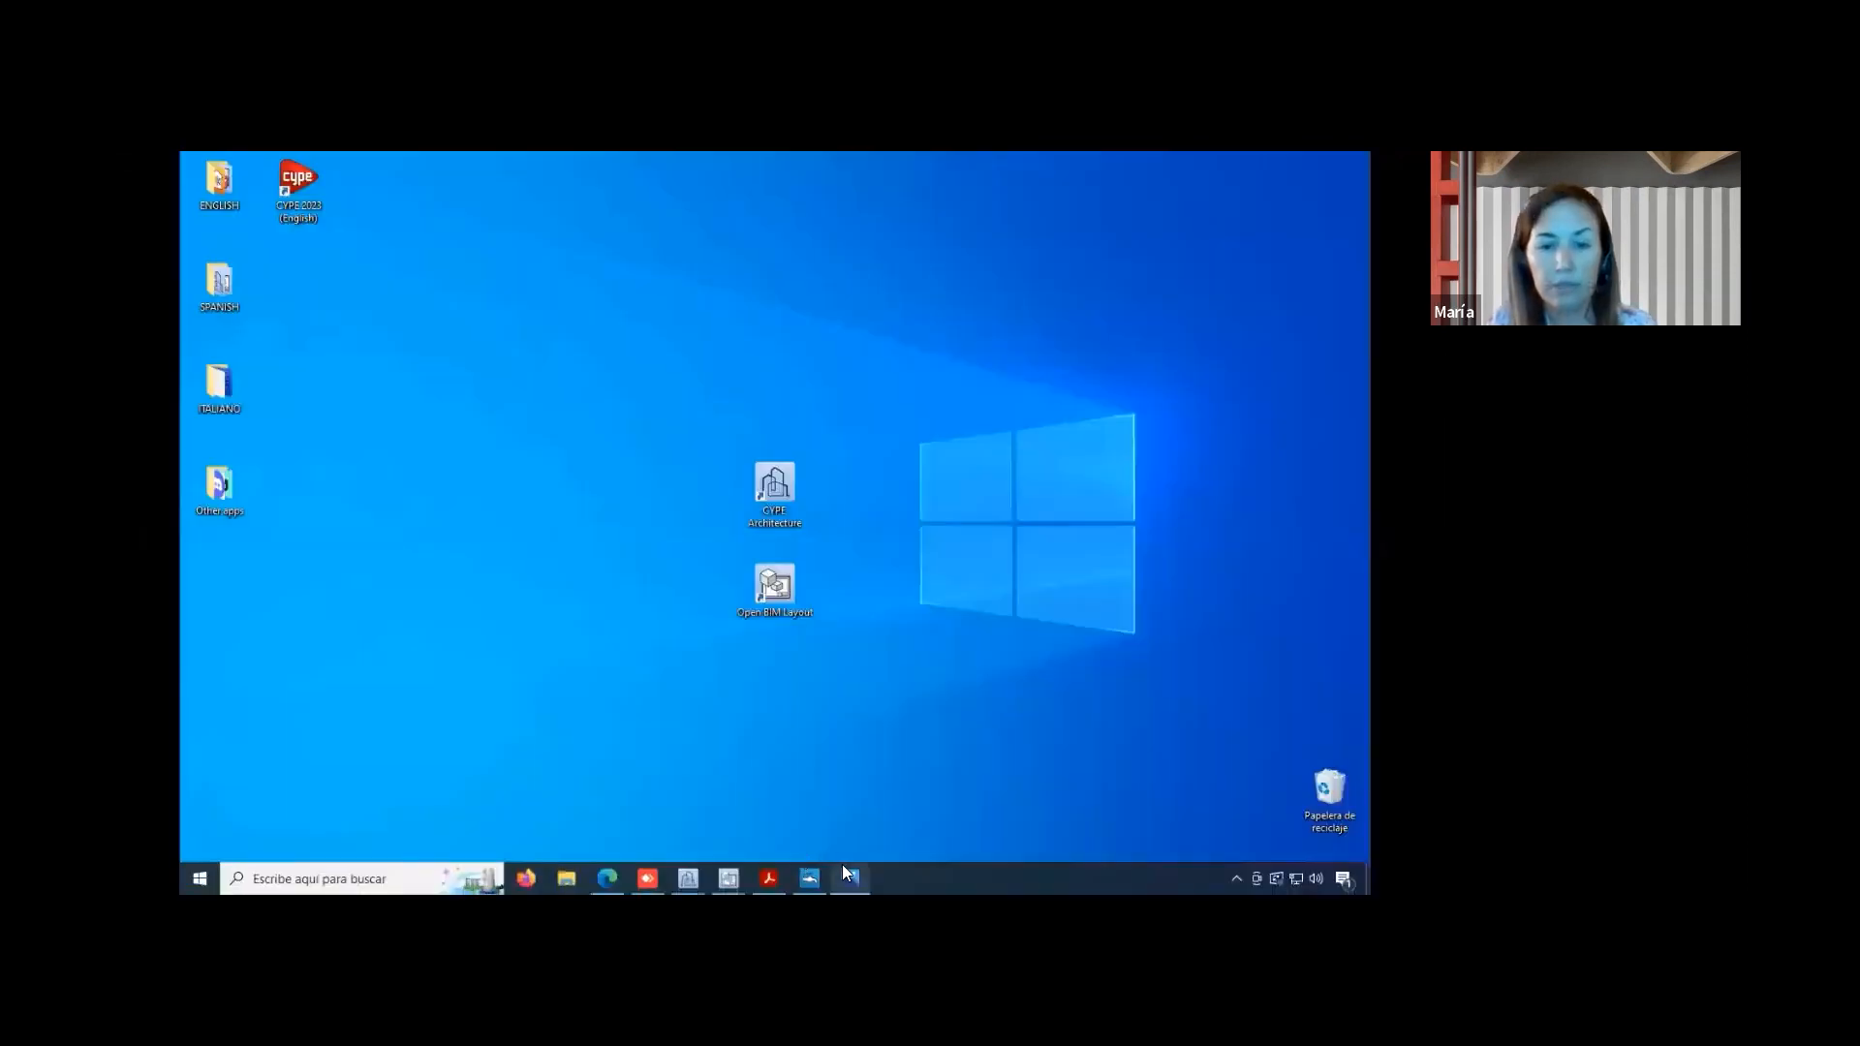
# - View the webinar cover image and the detached house's Ground Floor sheet in Open BIM Layout, leaving both minimised
pyautogui.click(843, 872)
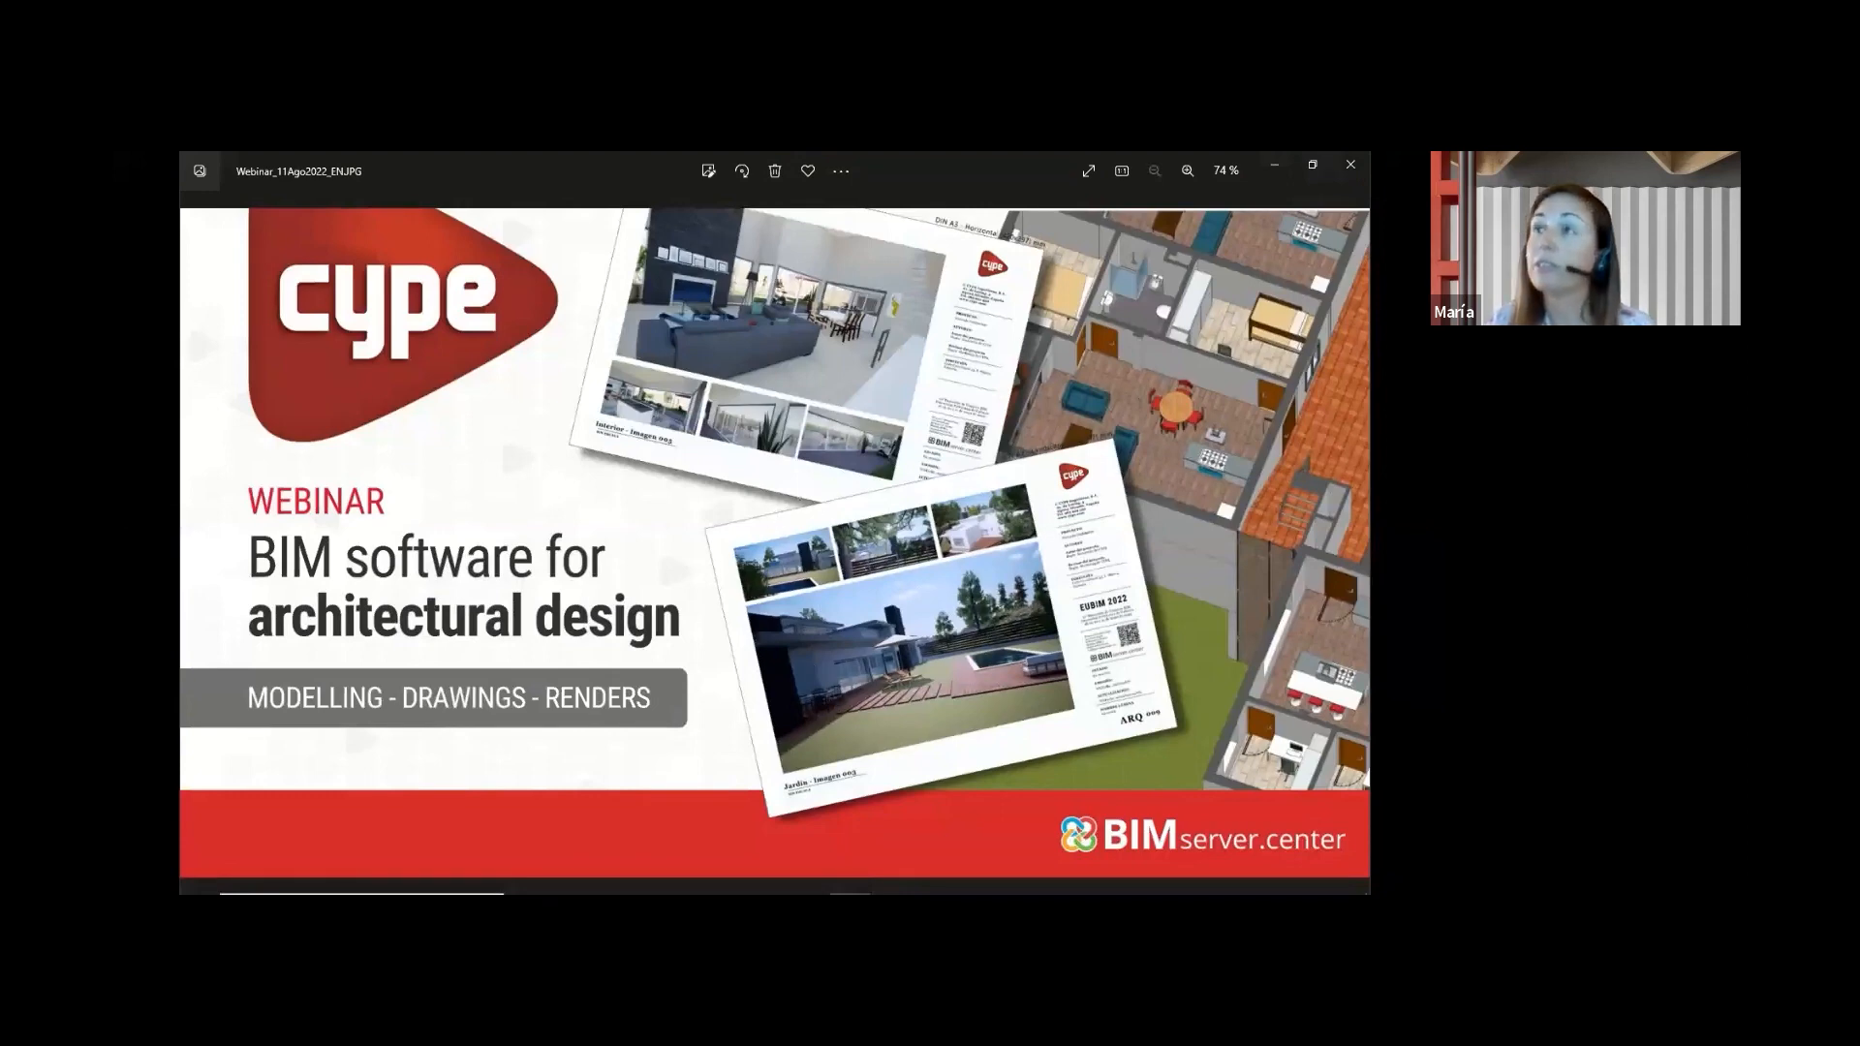
pyautogui.click(1285, 170)
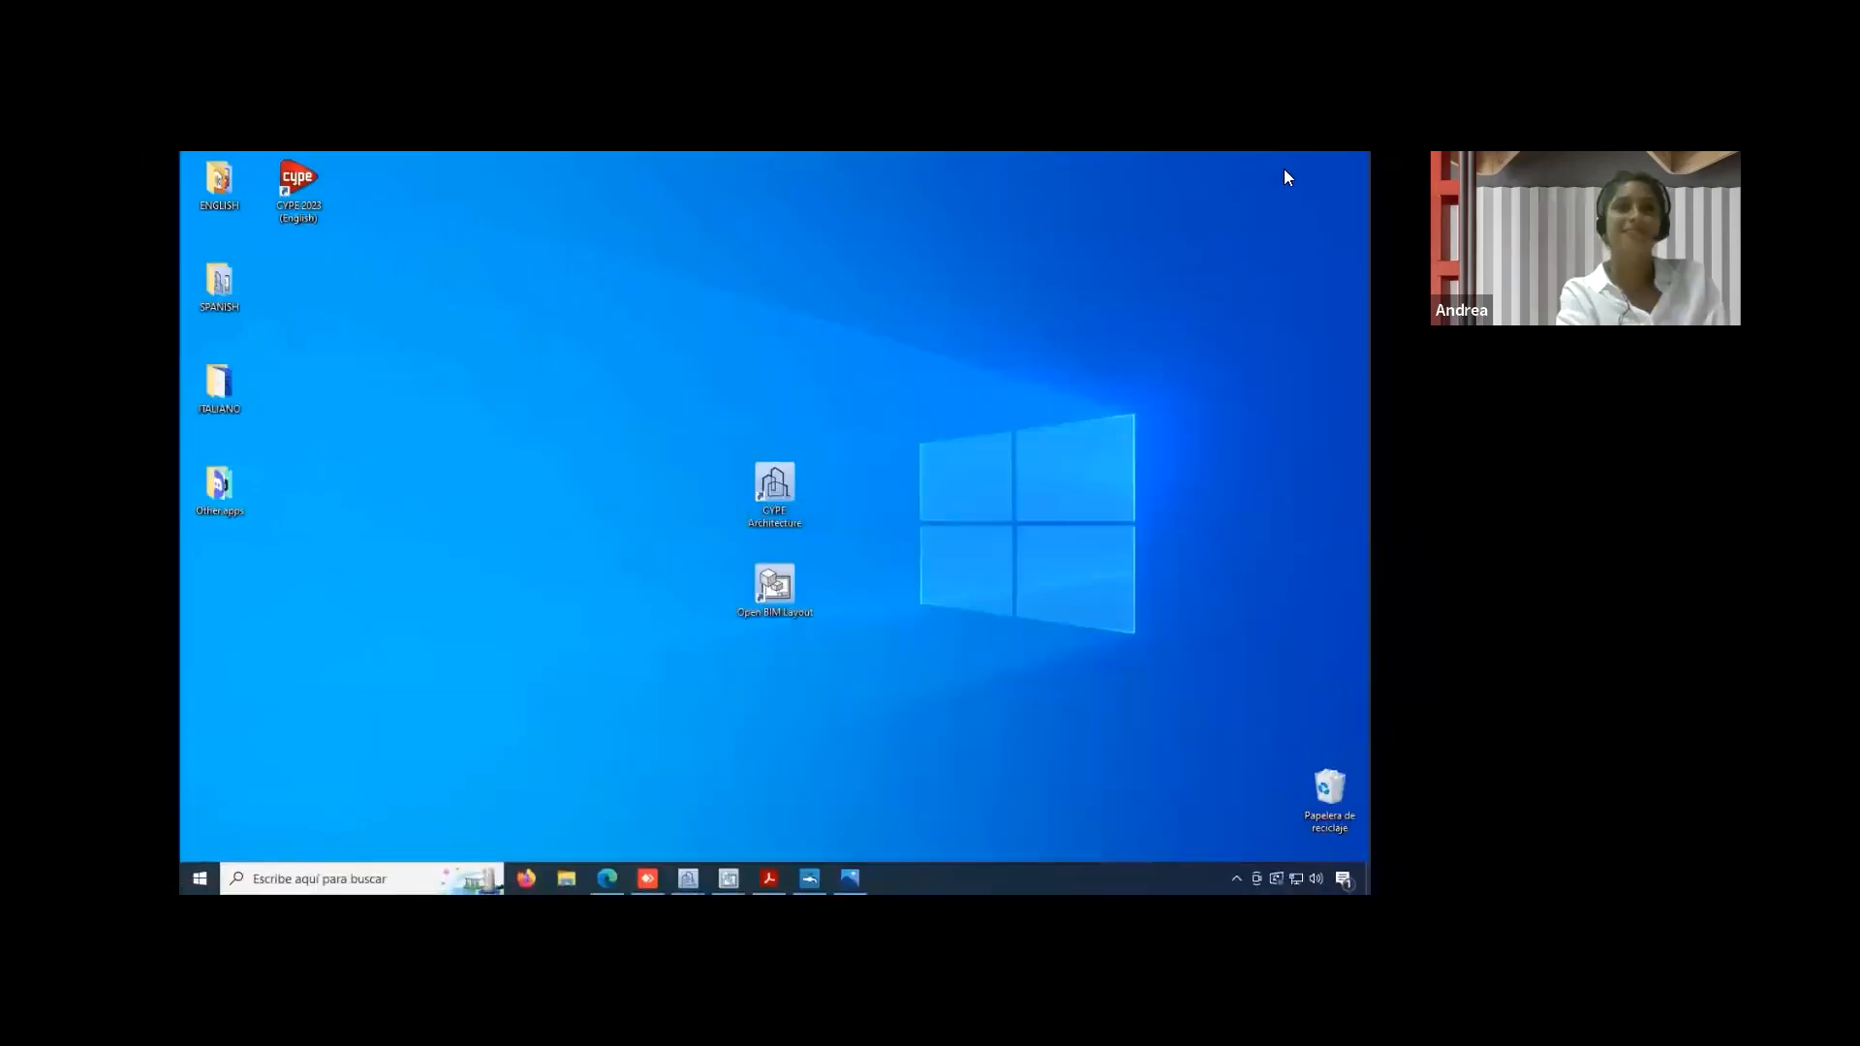
pyautogui.moveTo(722, 868)
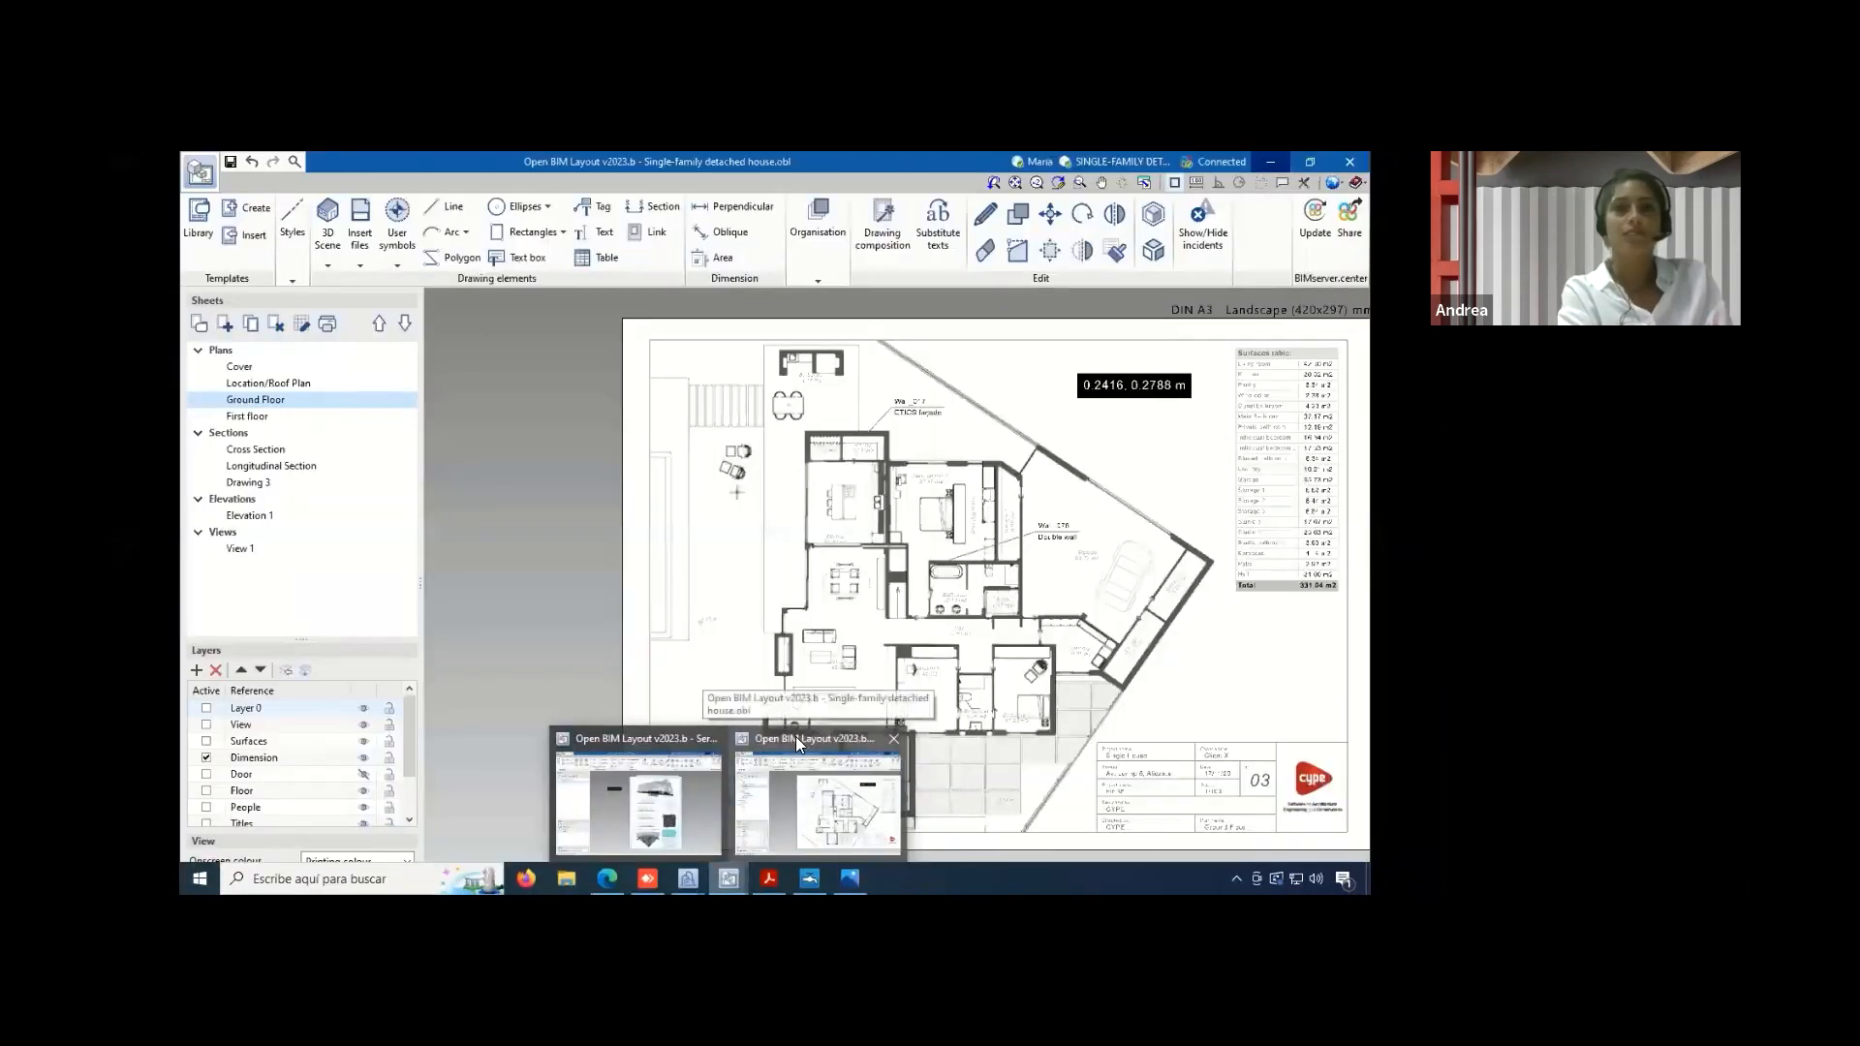
pyautogui.click(794, 746)
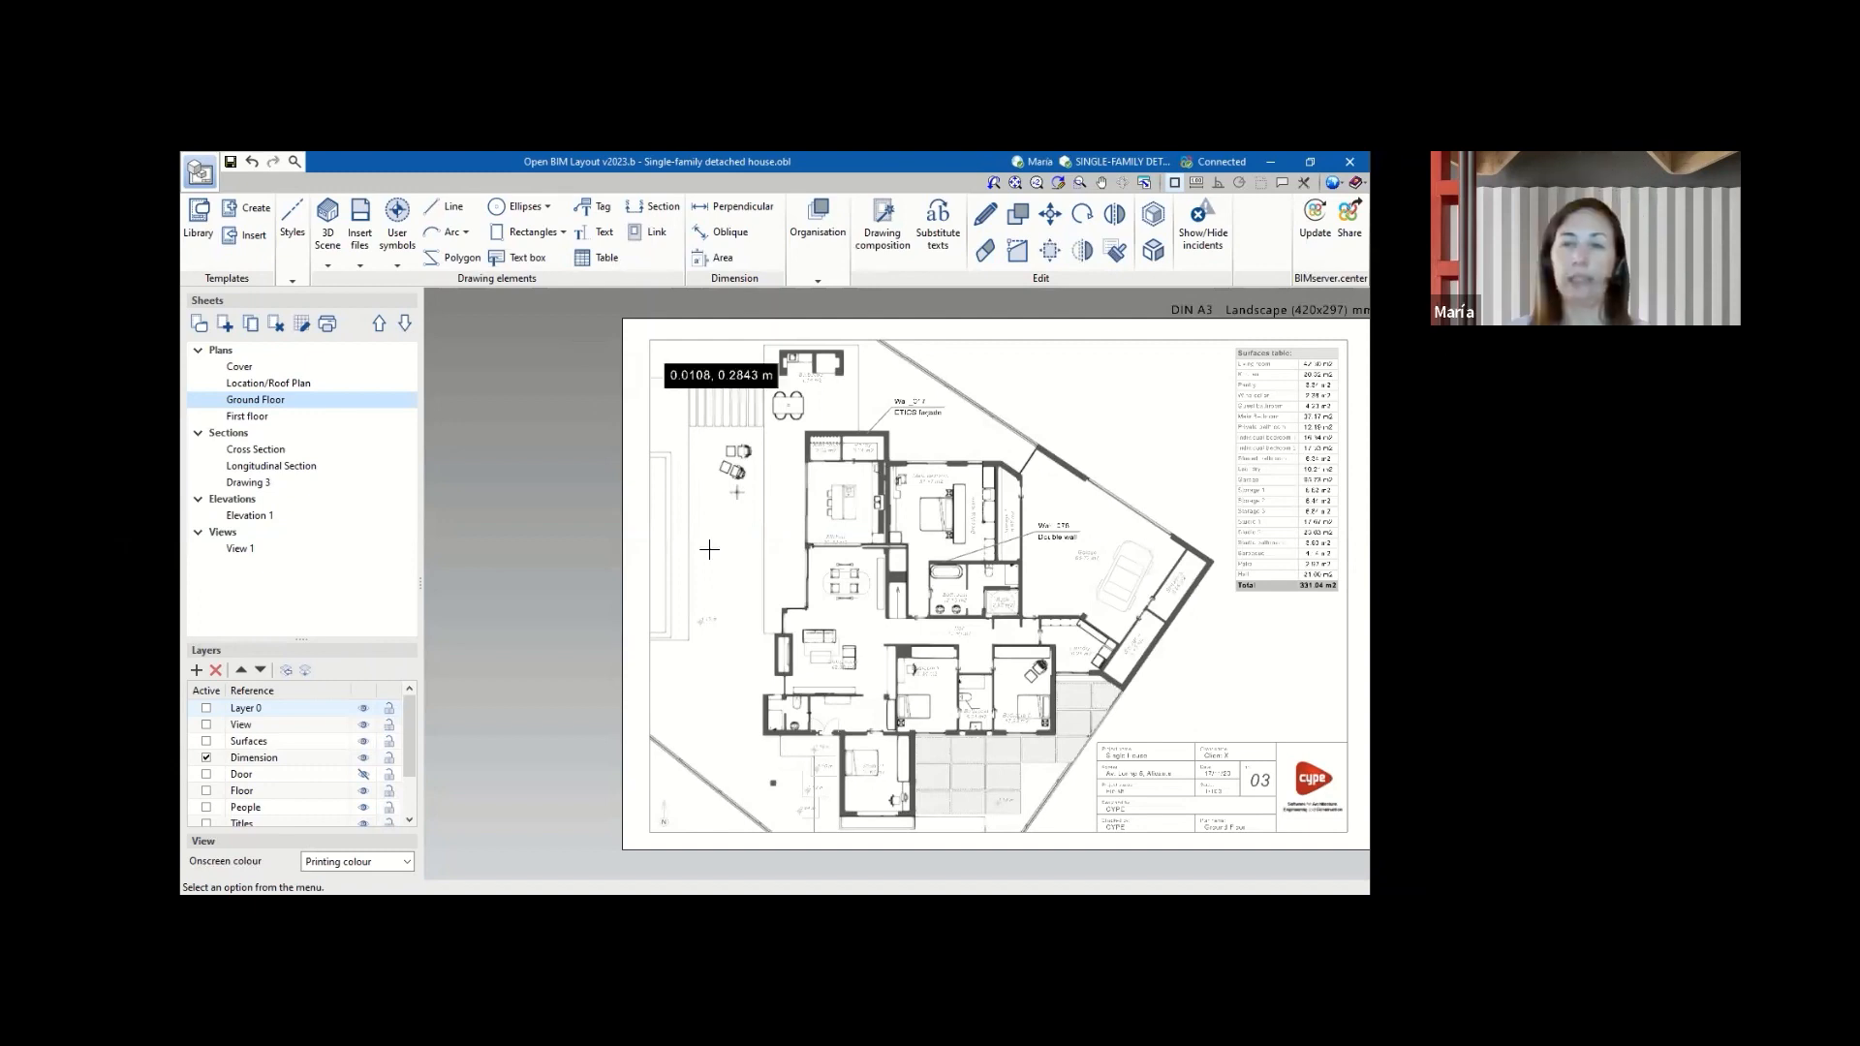
pyautogui.click(1270, 161)
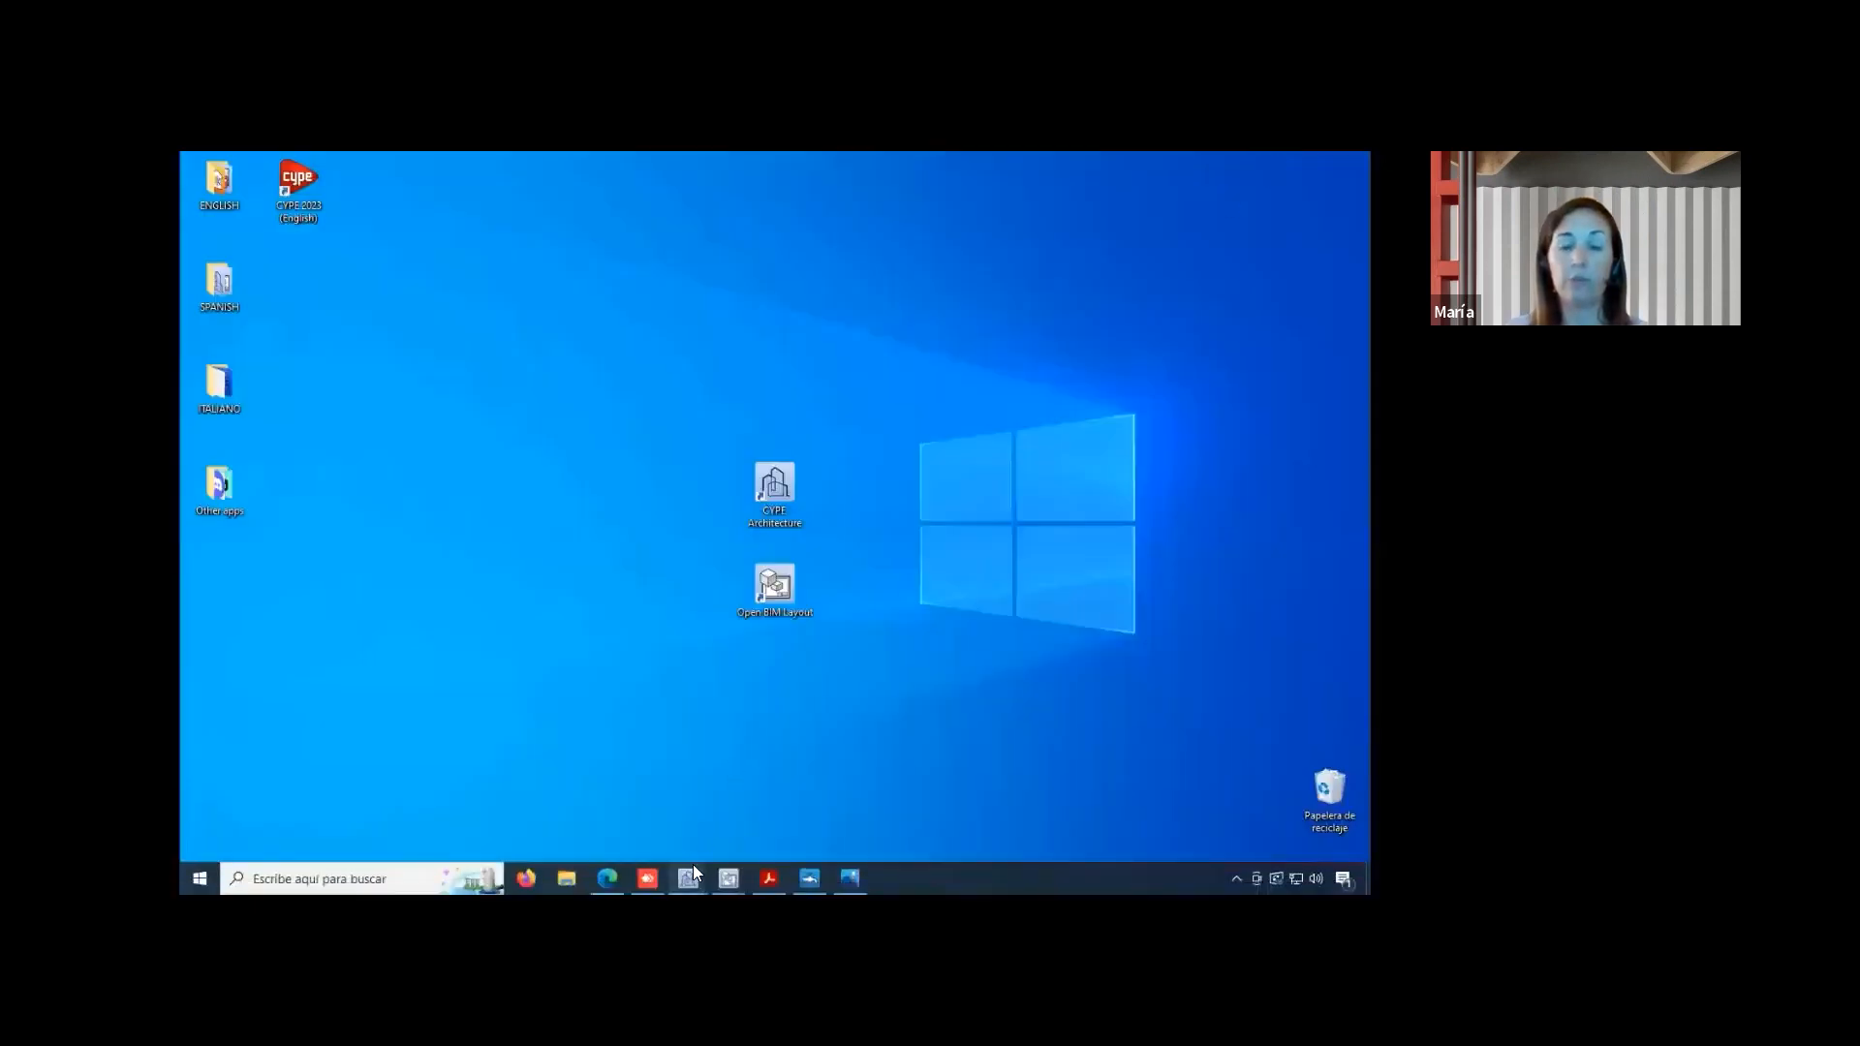
# - Switch to the Templates building model in CYPE Architecture and display its Floor 1 view in close-up
pyautogui.moveTo(690, 864)
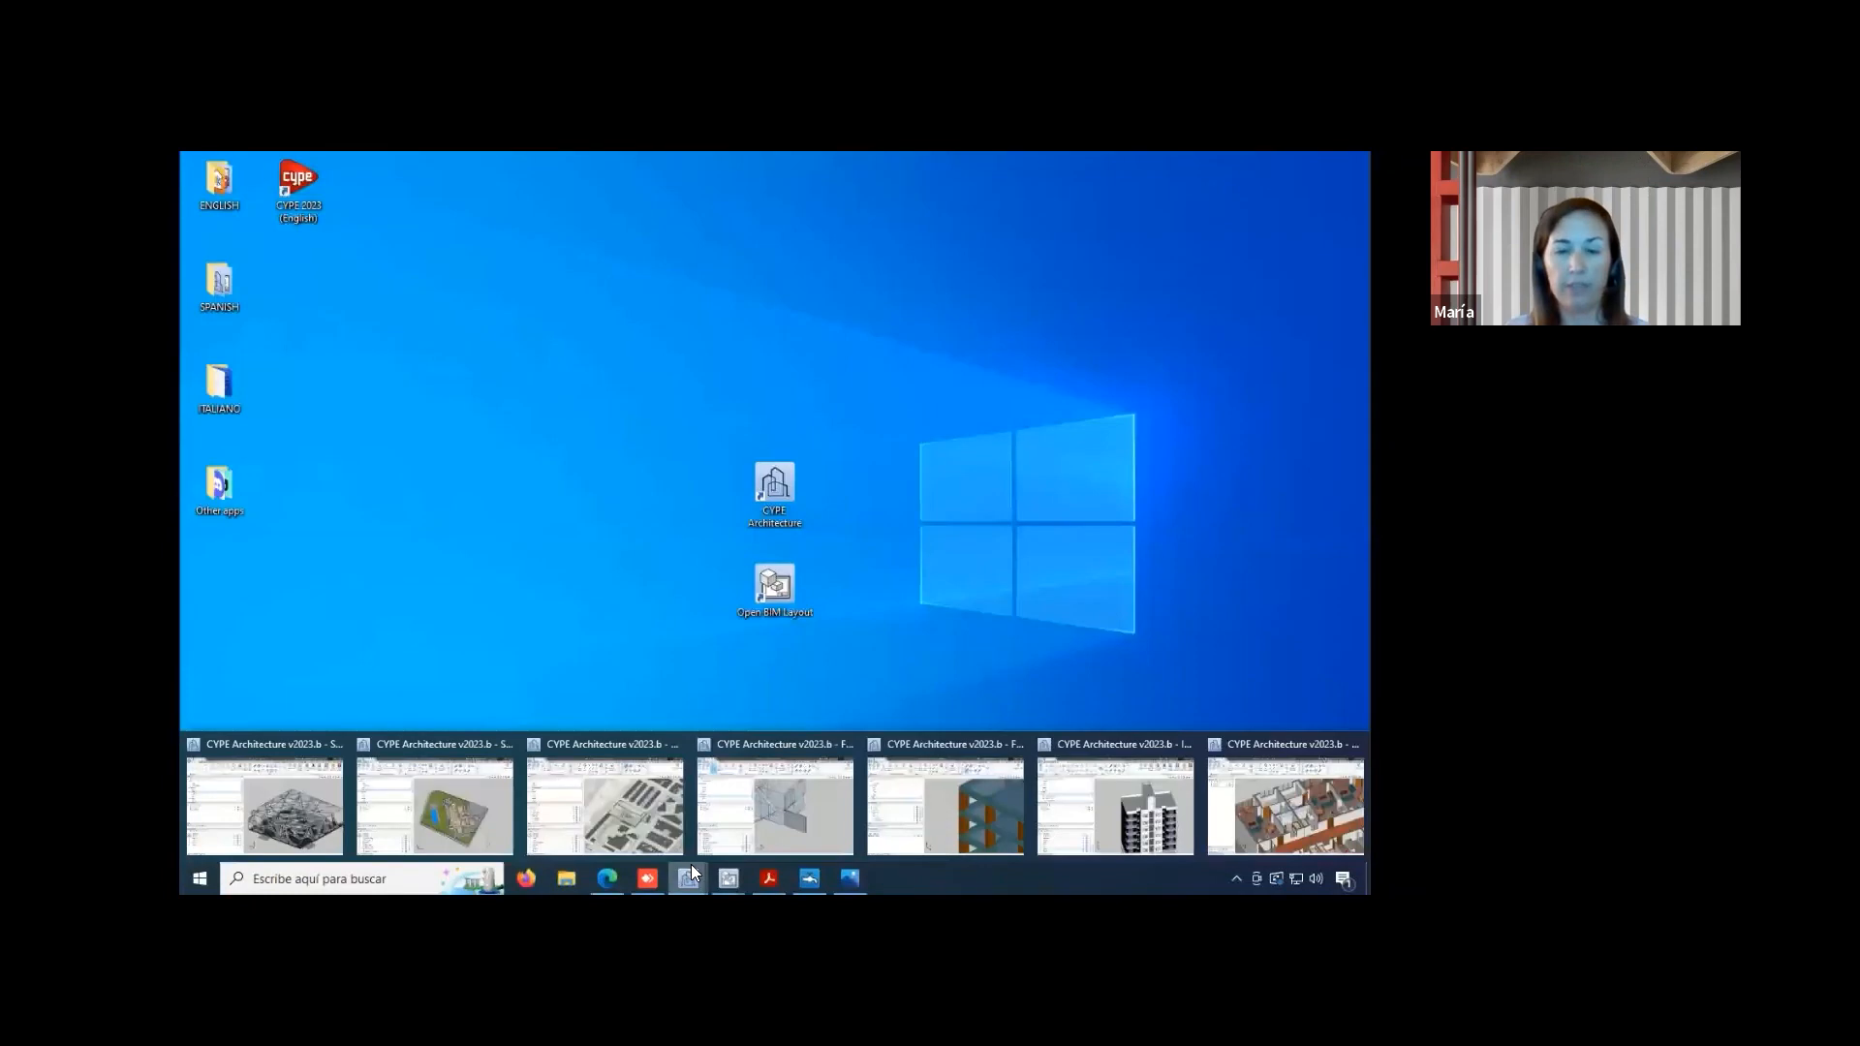
pyautogui.click(1110, 798)
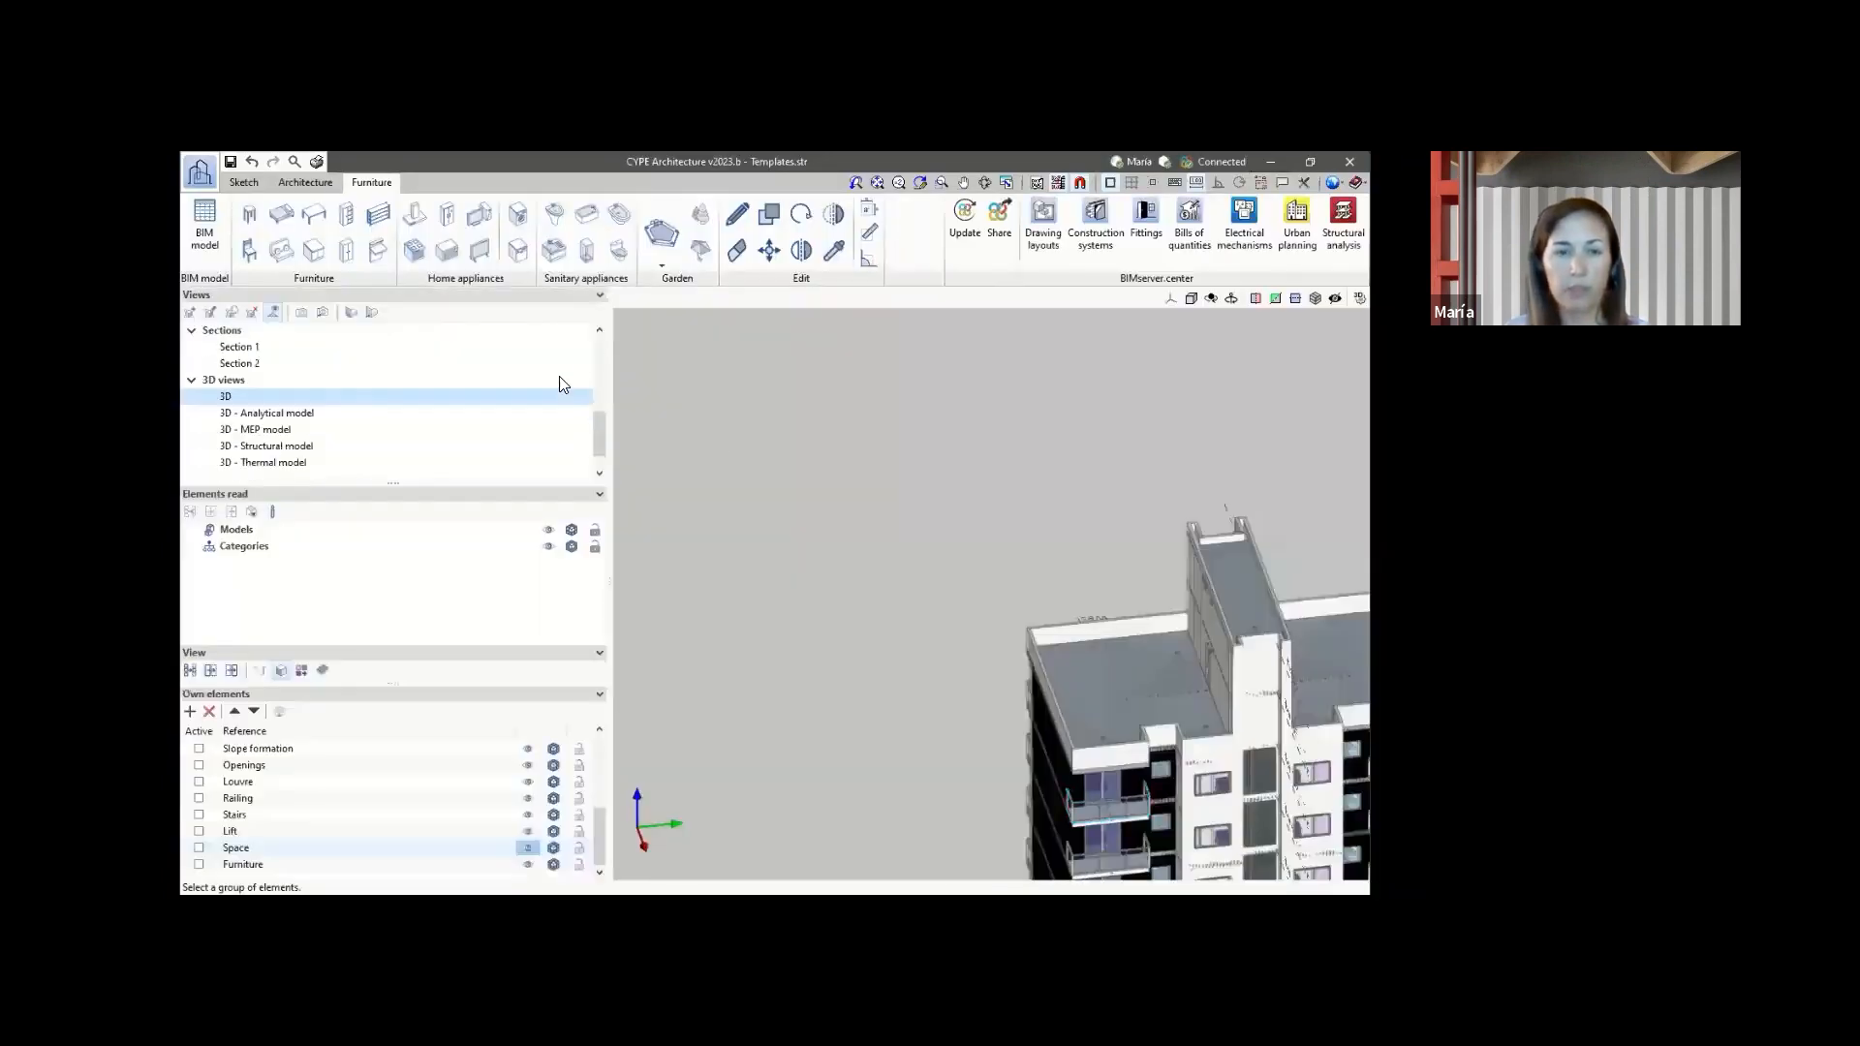
pyautogui.scroll(4, 403, 383)
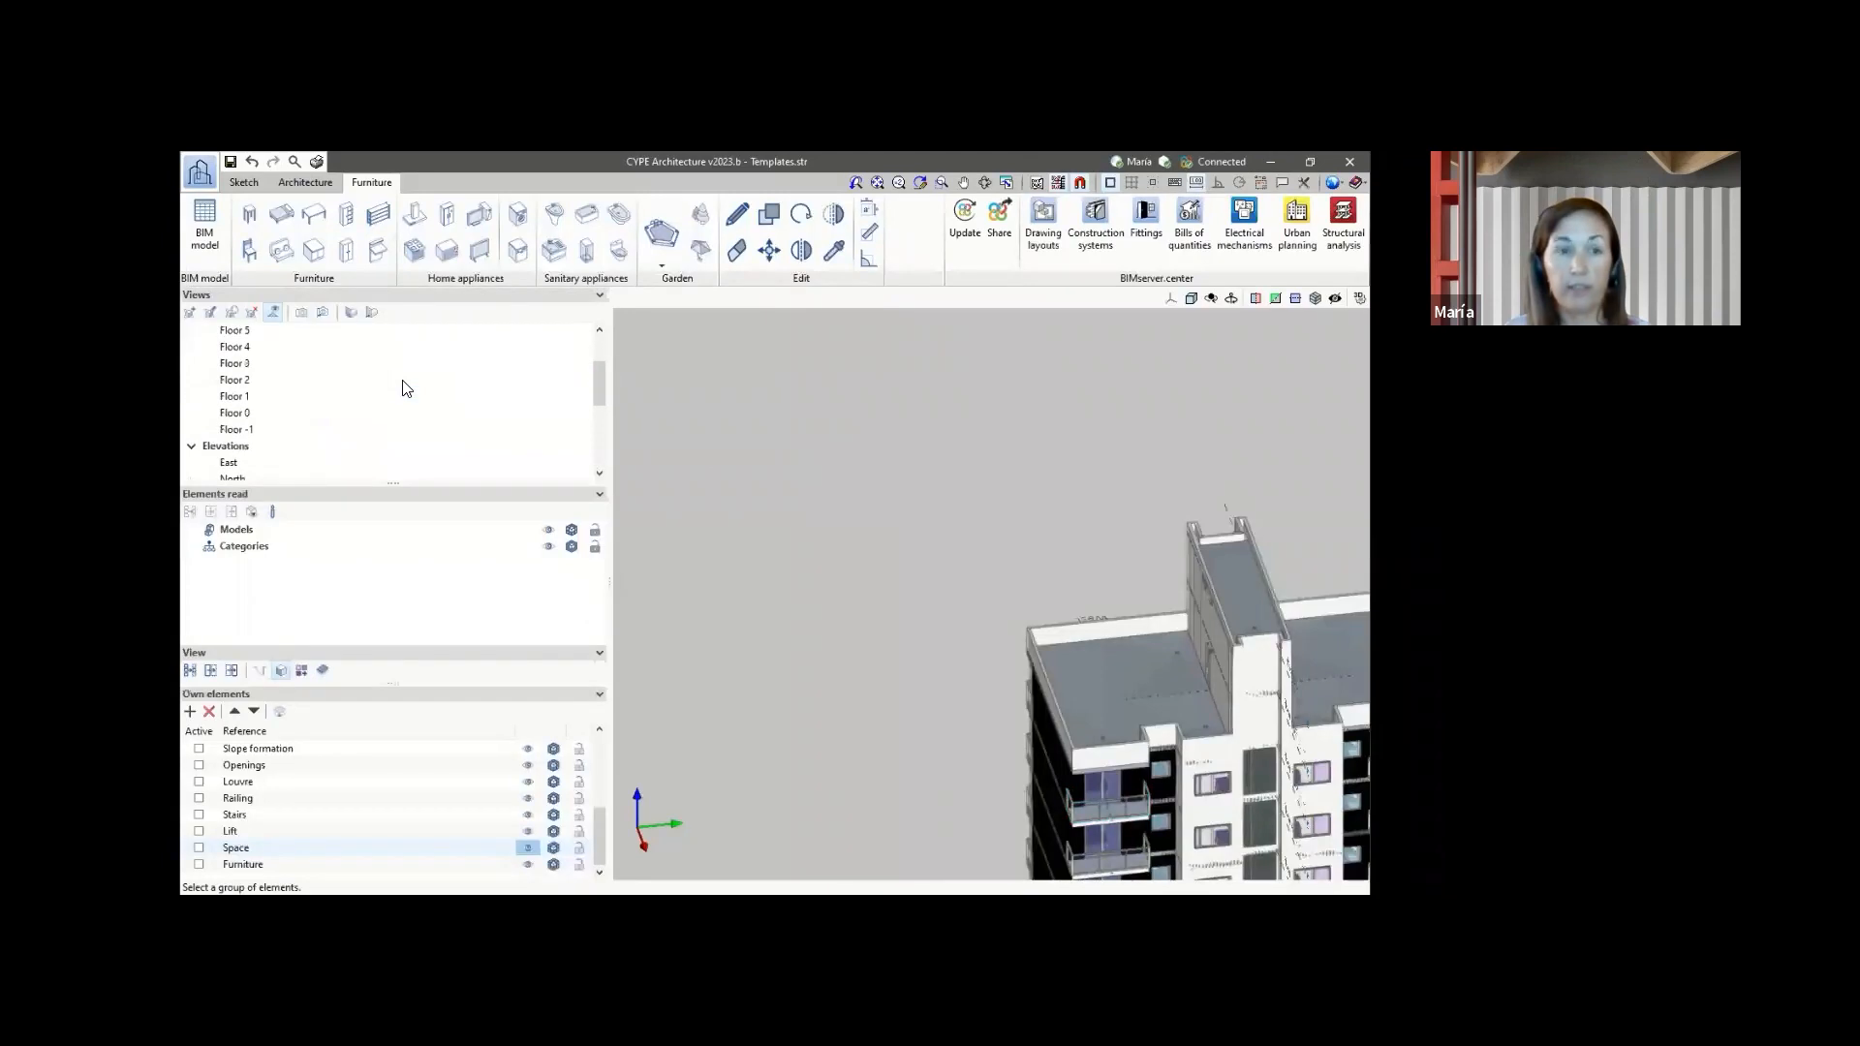
pyautogui.click(272, 398)
pyautogui.scroll(2, 844, 526)
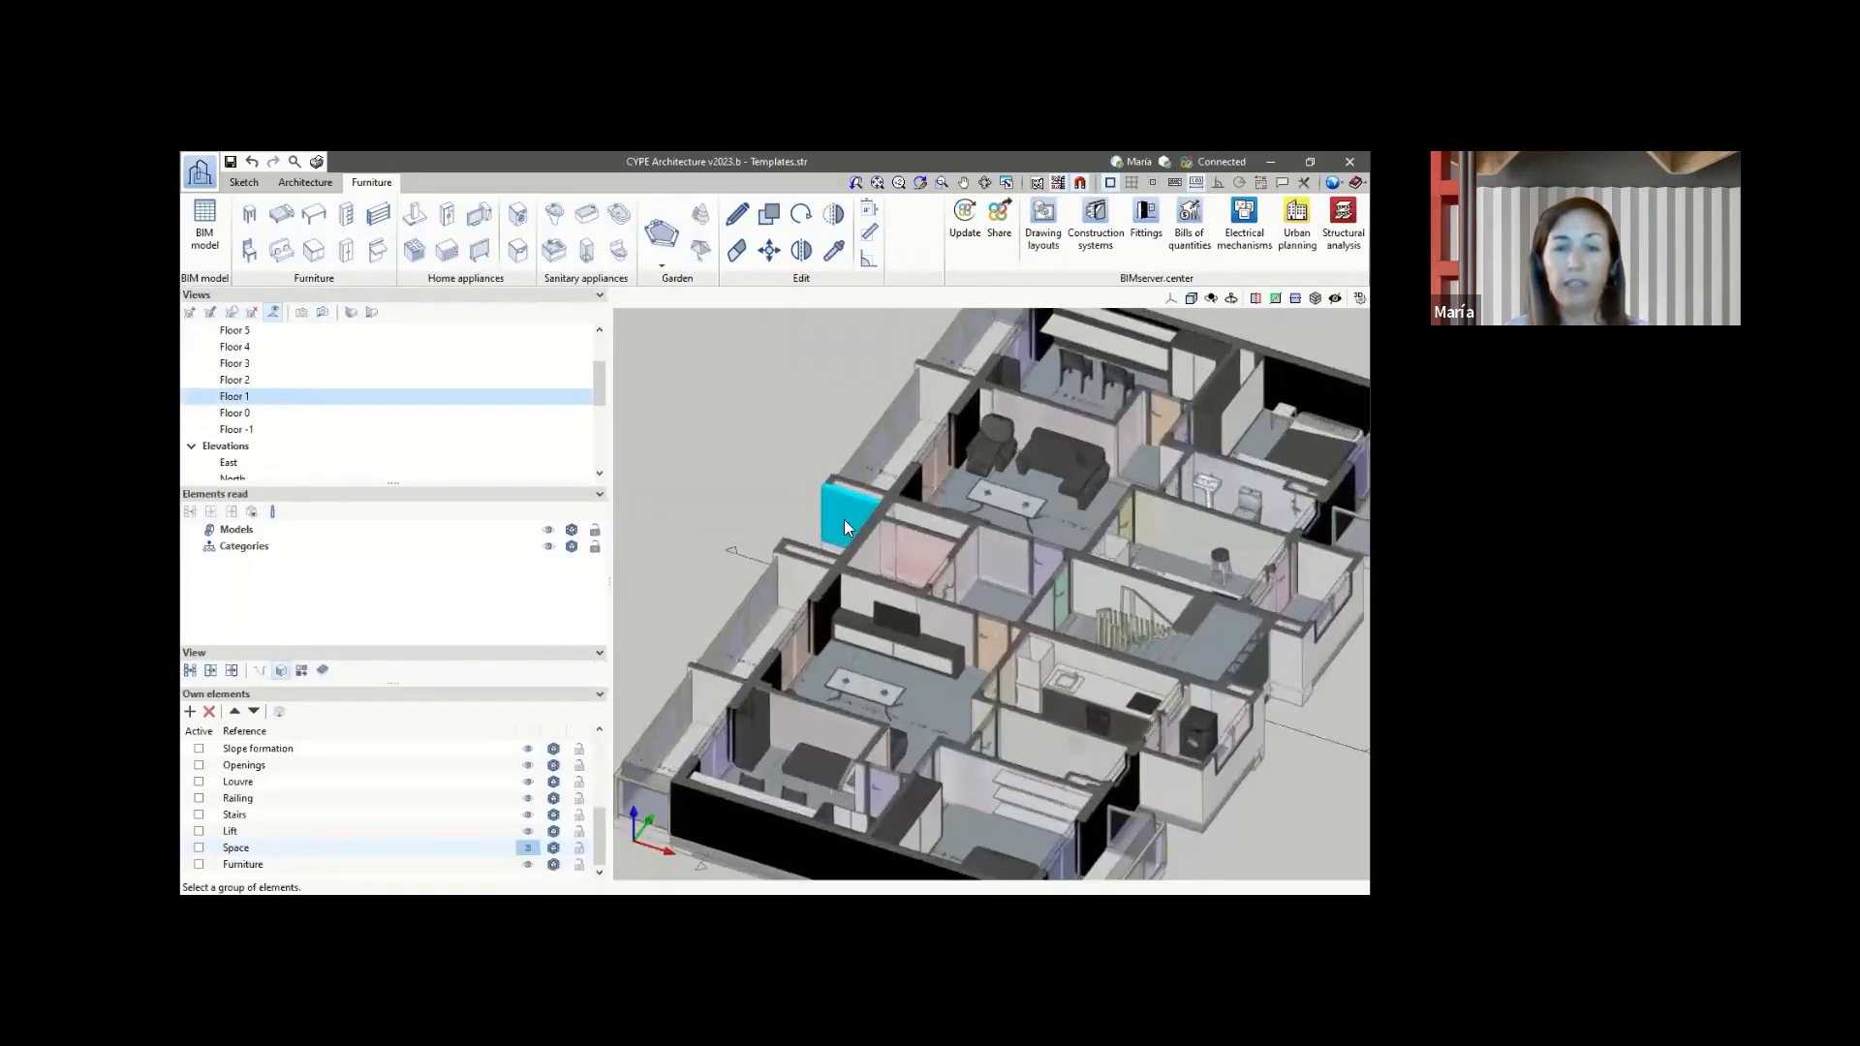
# - Inspect the properties of an external façade wall beside the Floor 1 living room, then close them without changes
pyautogui.click(306, 183)
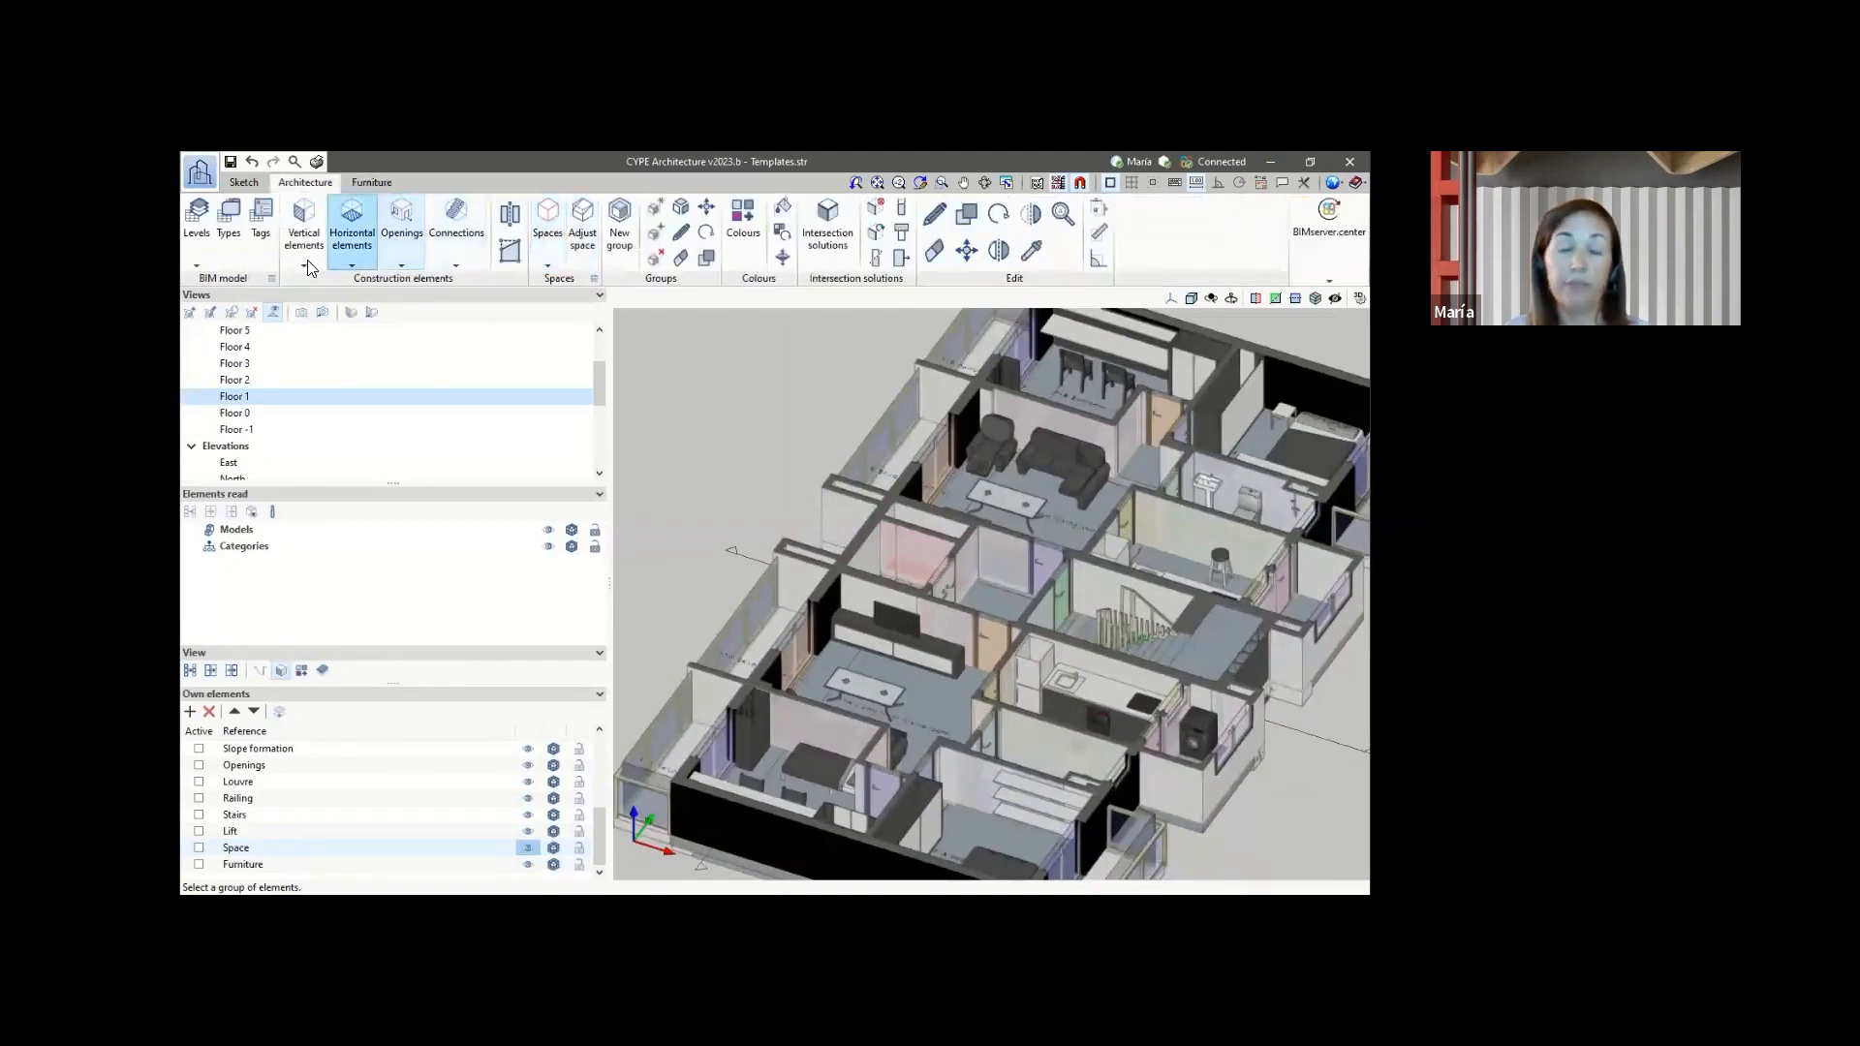
pyautogui.click(934, 214)
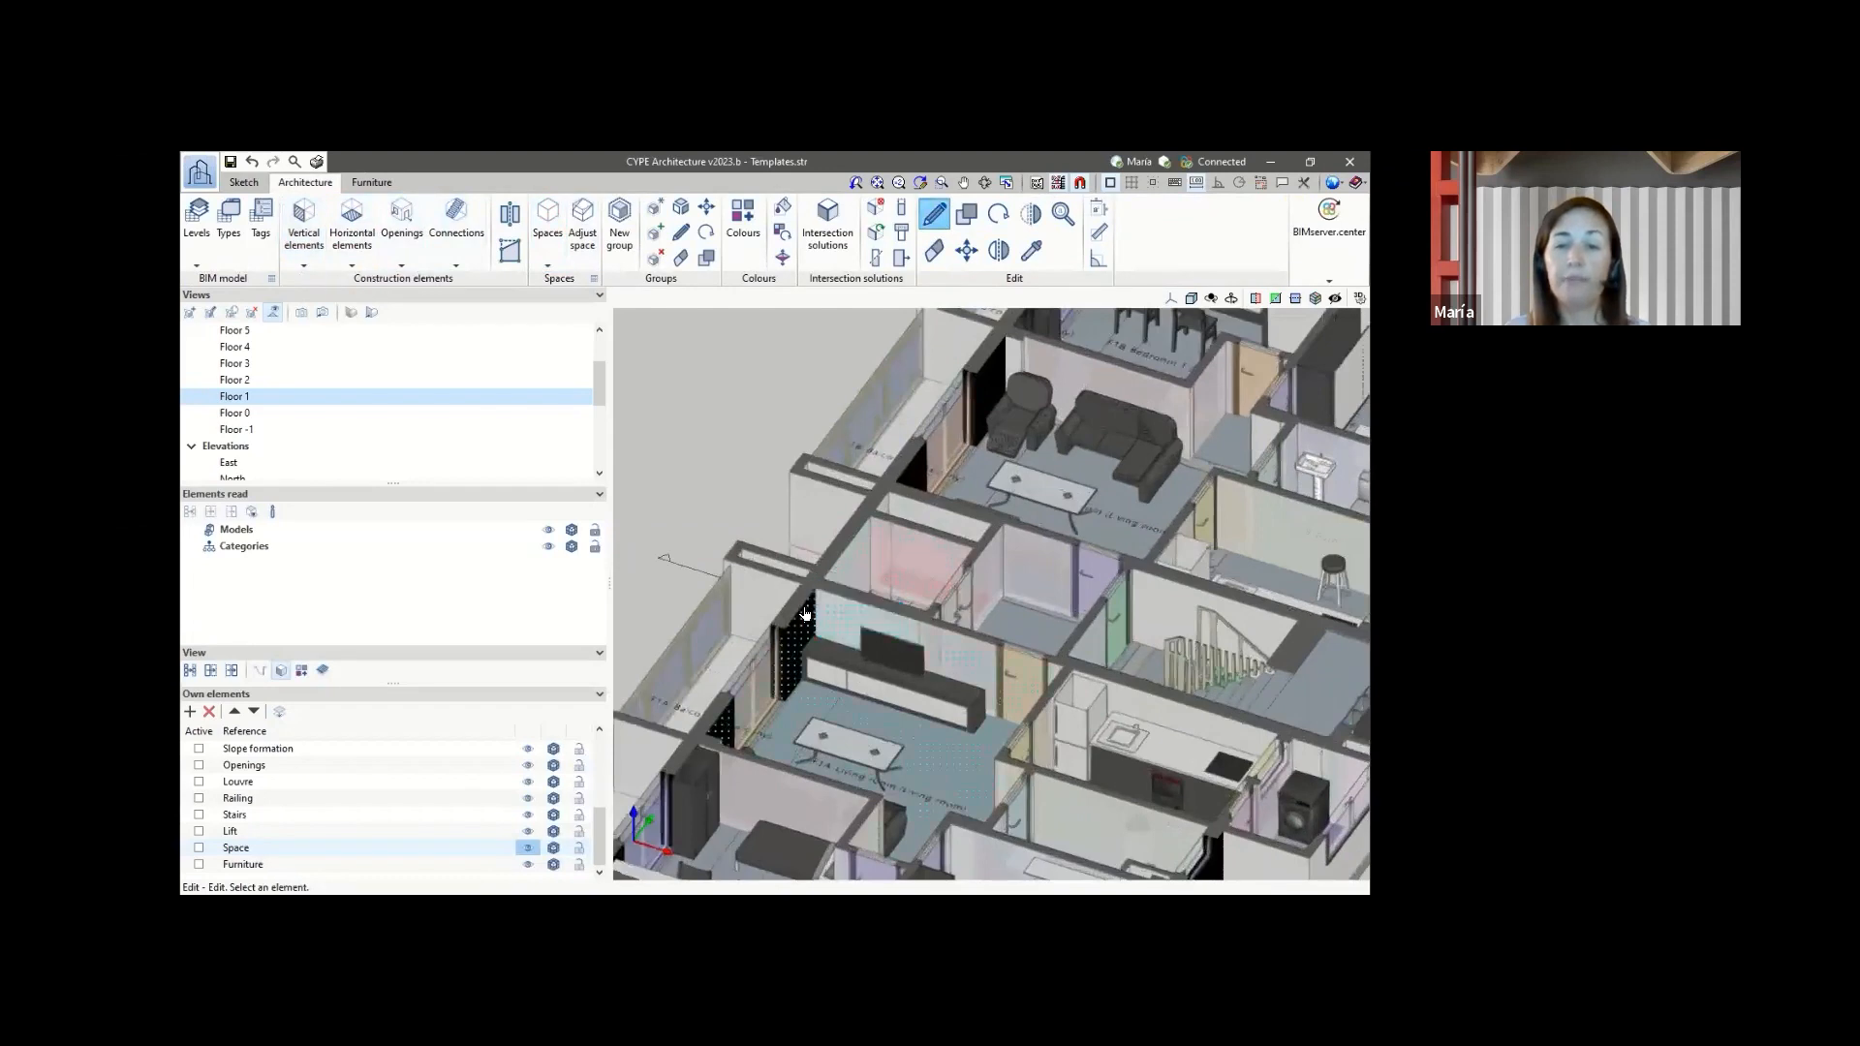
pyautogui.scroll(3, 806, 616)
pyautogui.click(858, 514)
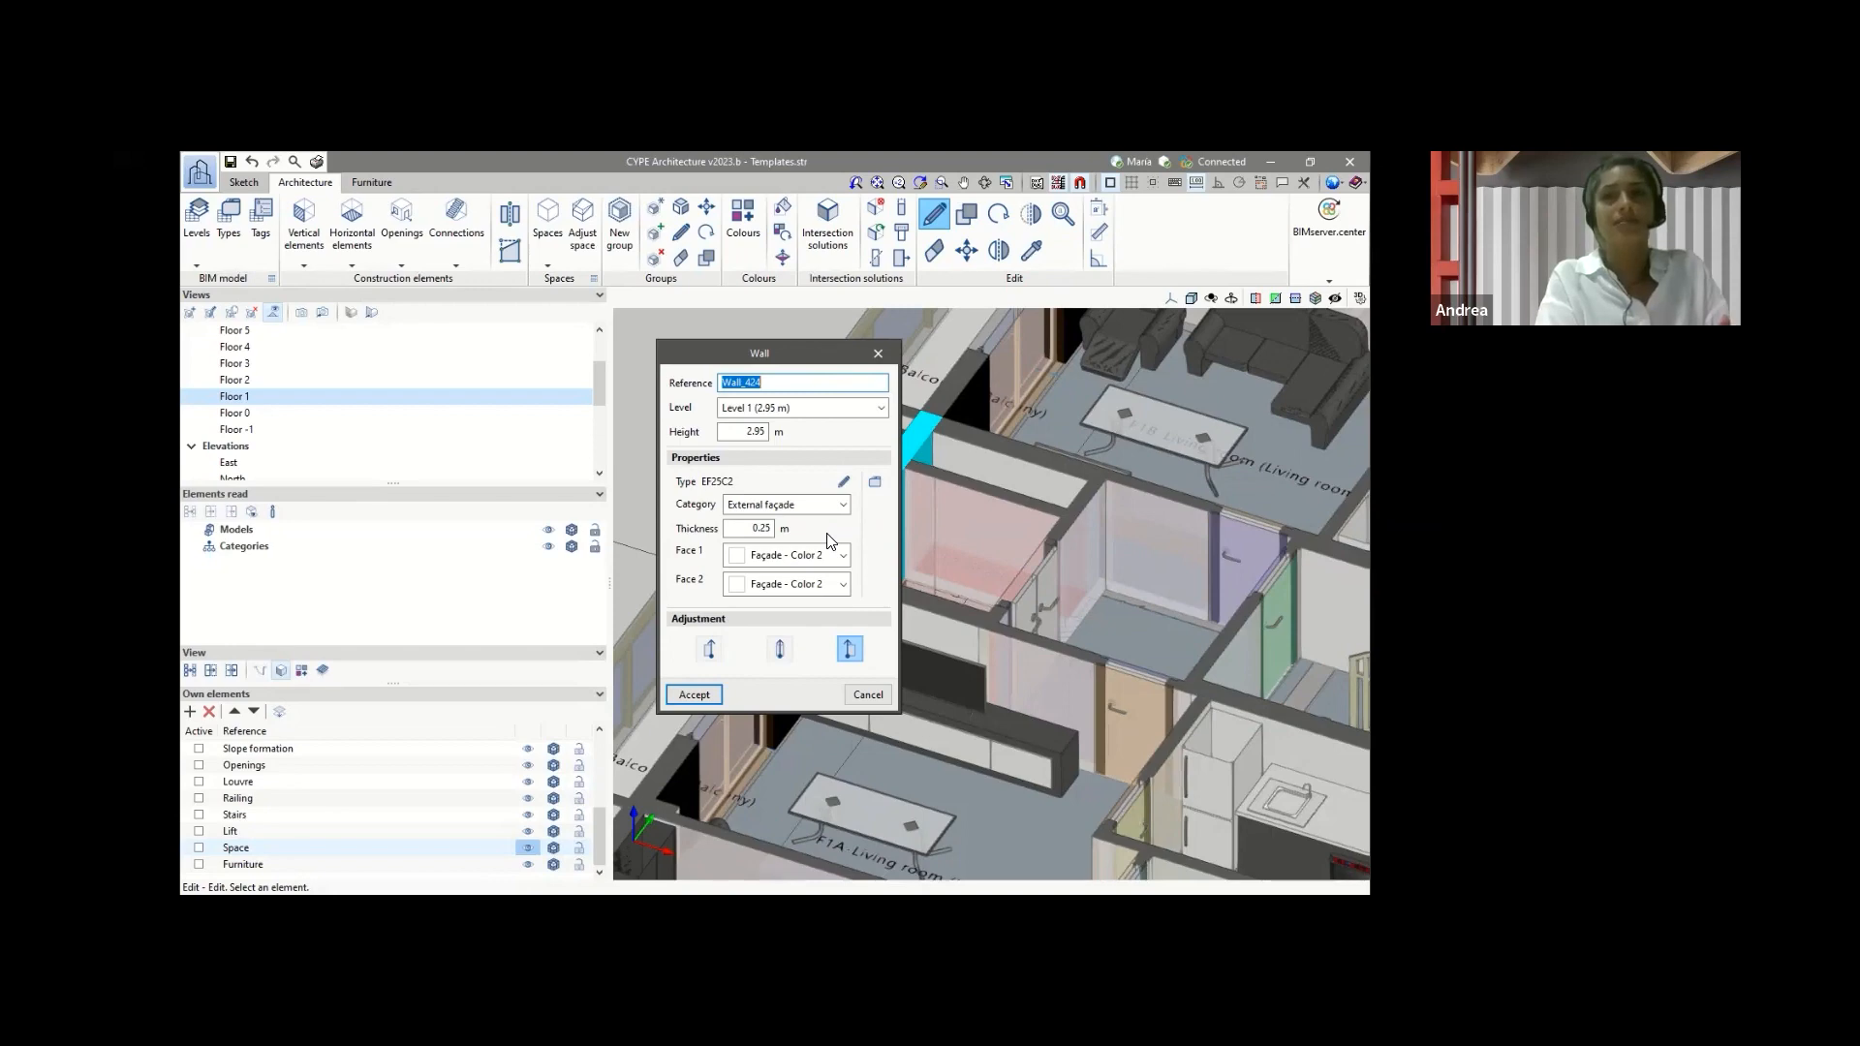
pyautogui.click(867, 695)
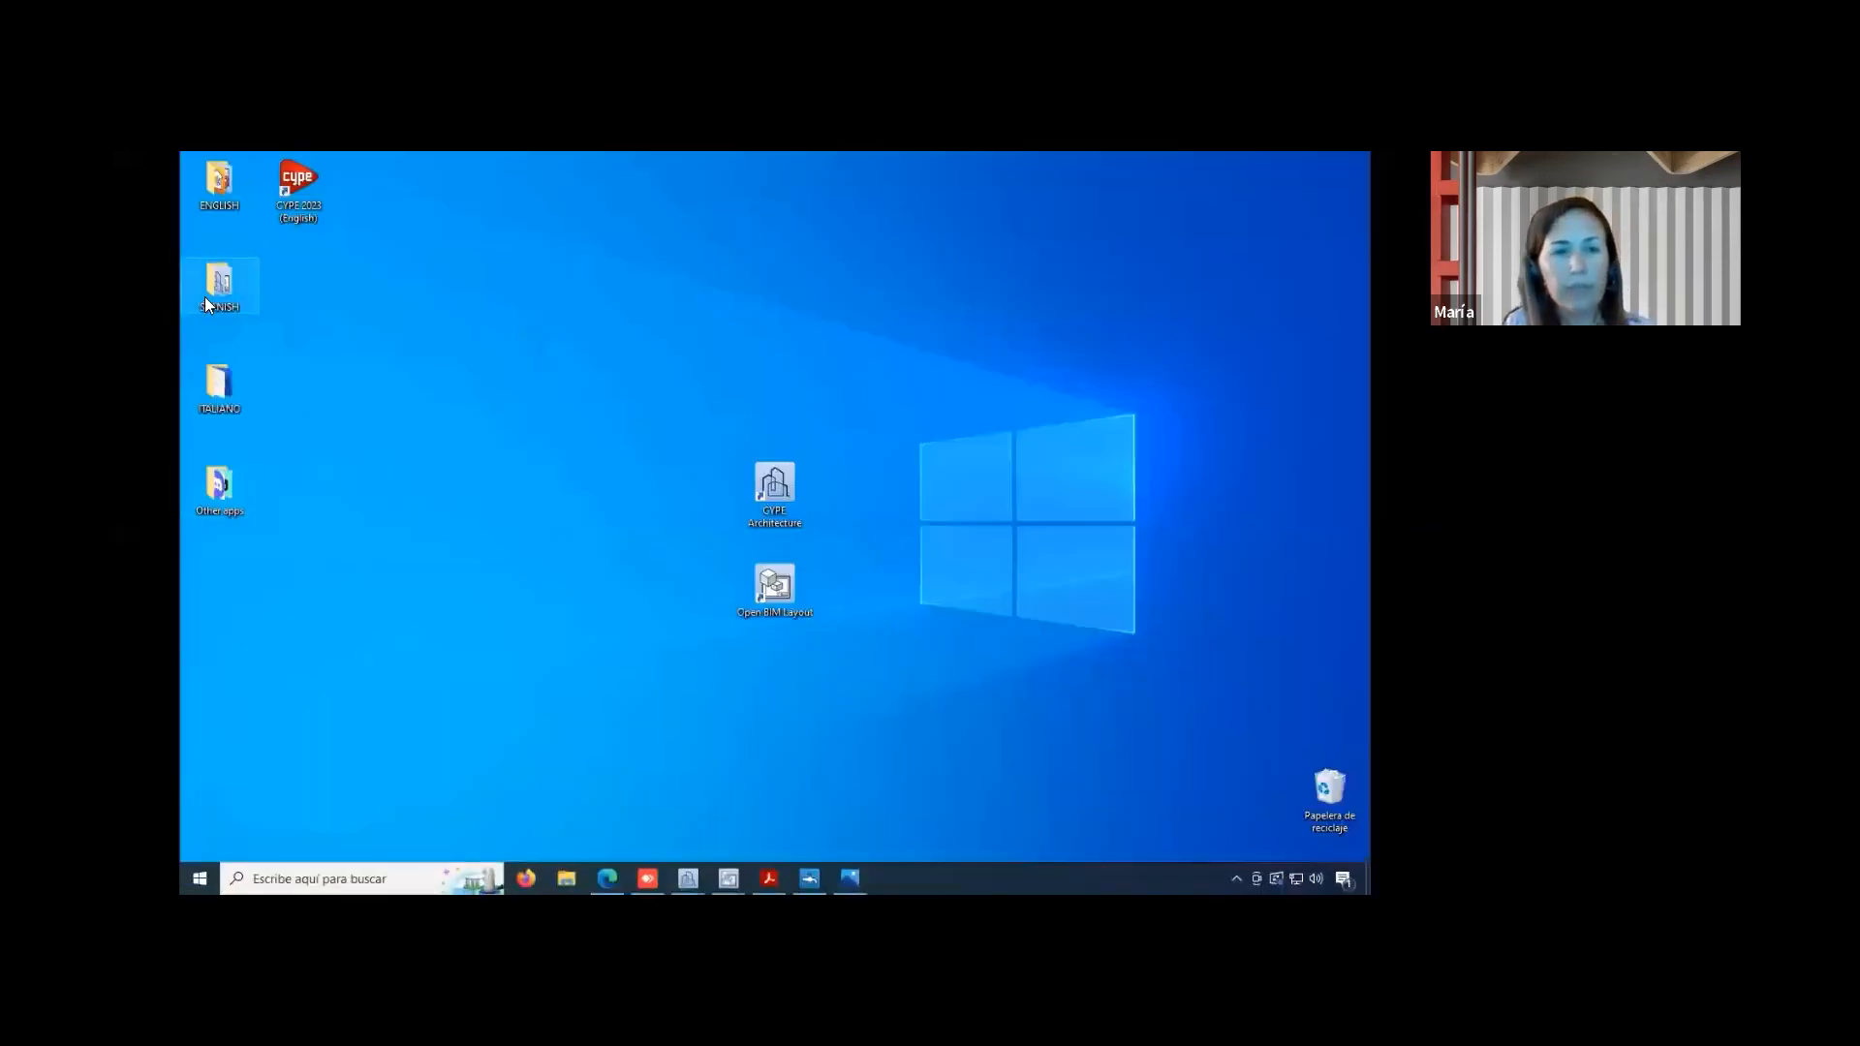
# - Launch Open BIM Construction Systems from the ENGLISH desktop folder and open the recent file Intro Open BIM (EN).sol
pyautogui.doubleClick(205, 299)
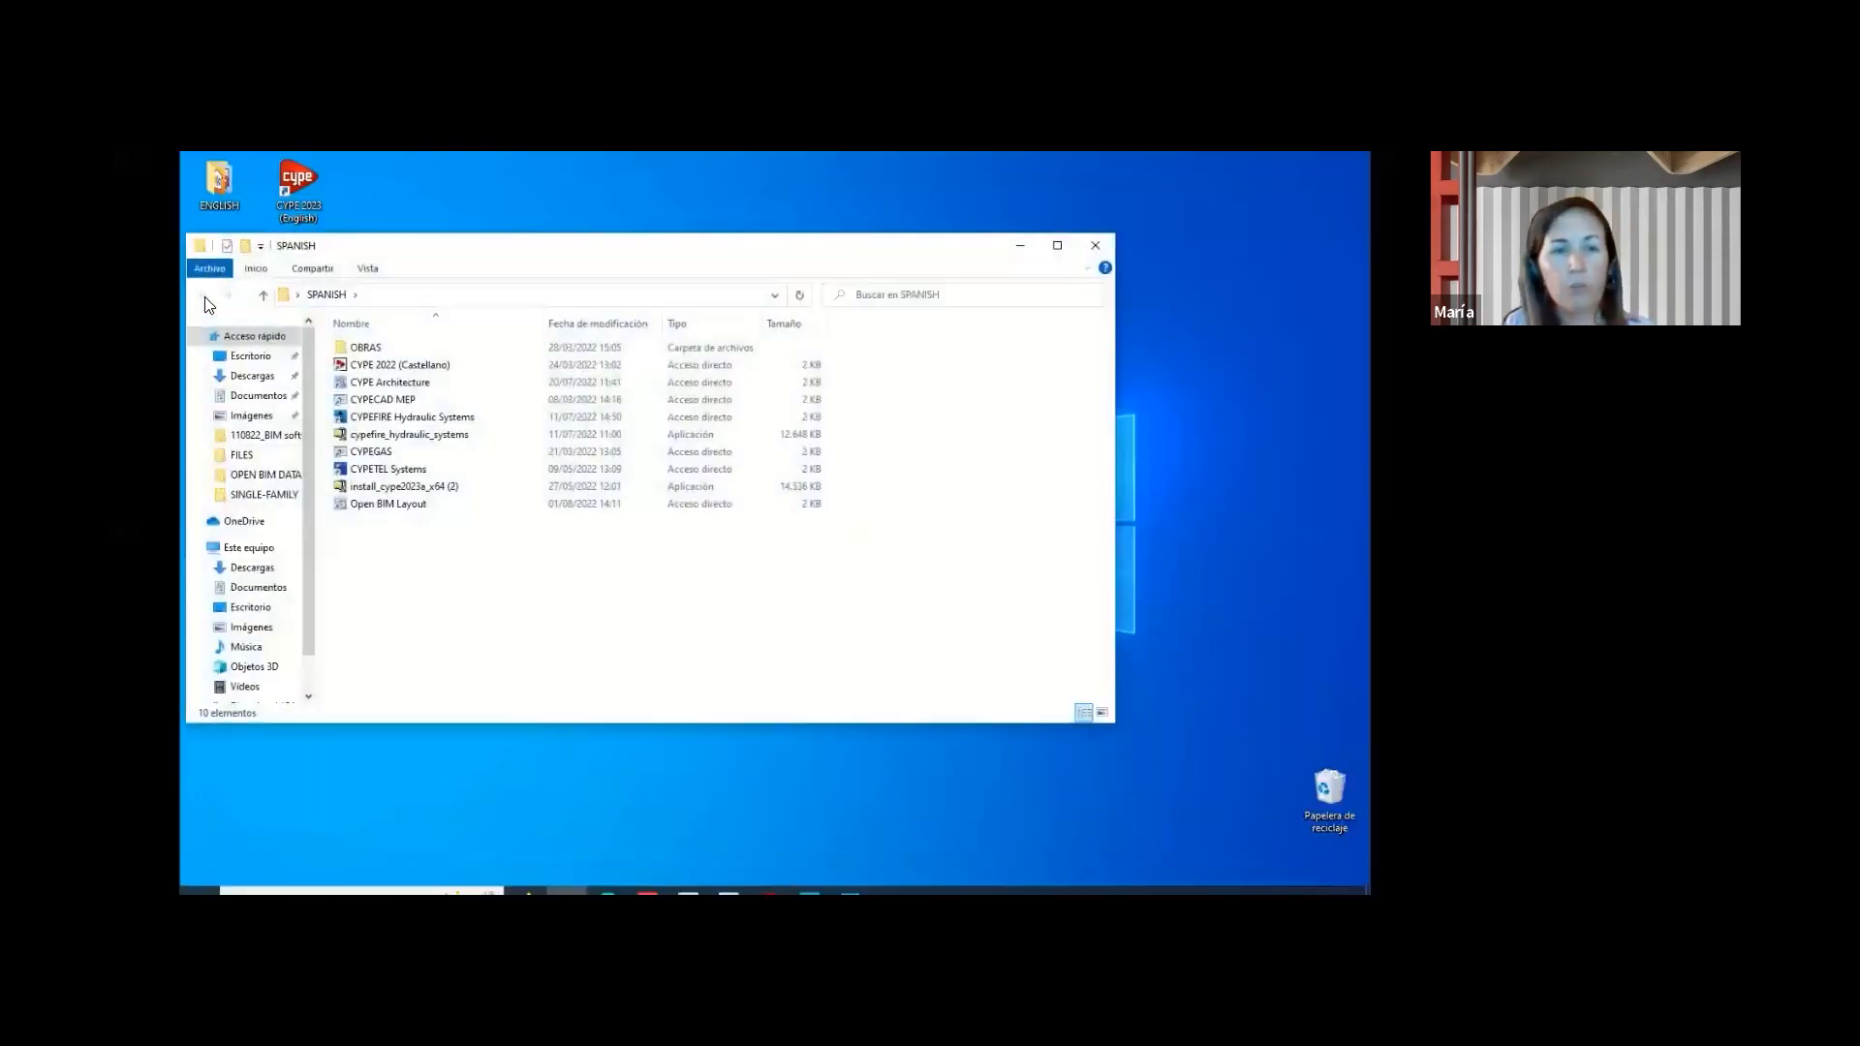
pyautogui.click(1094, 248)
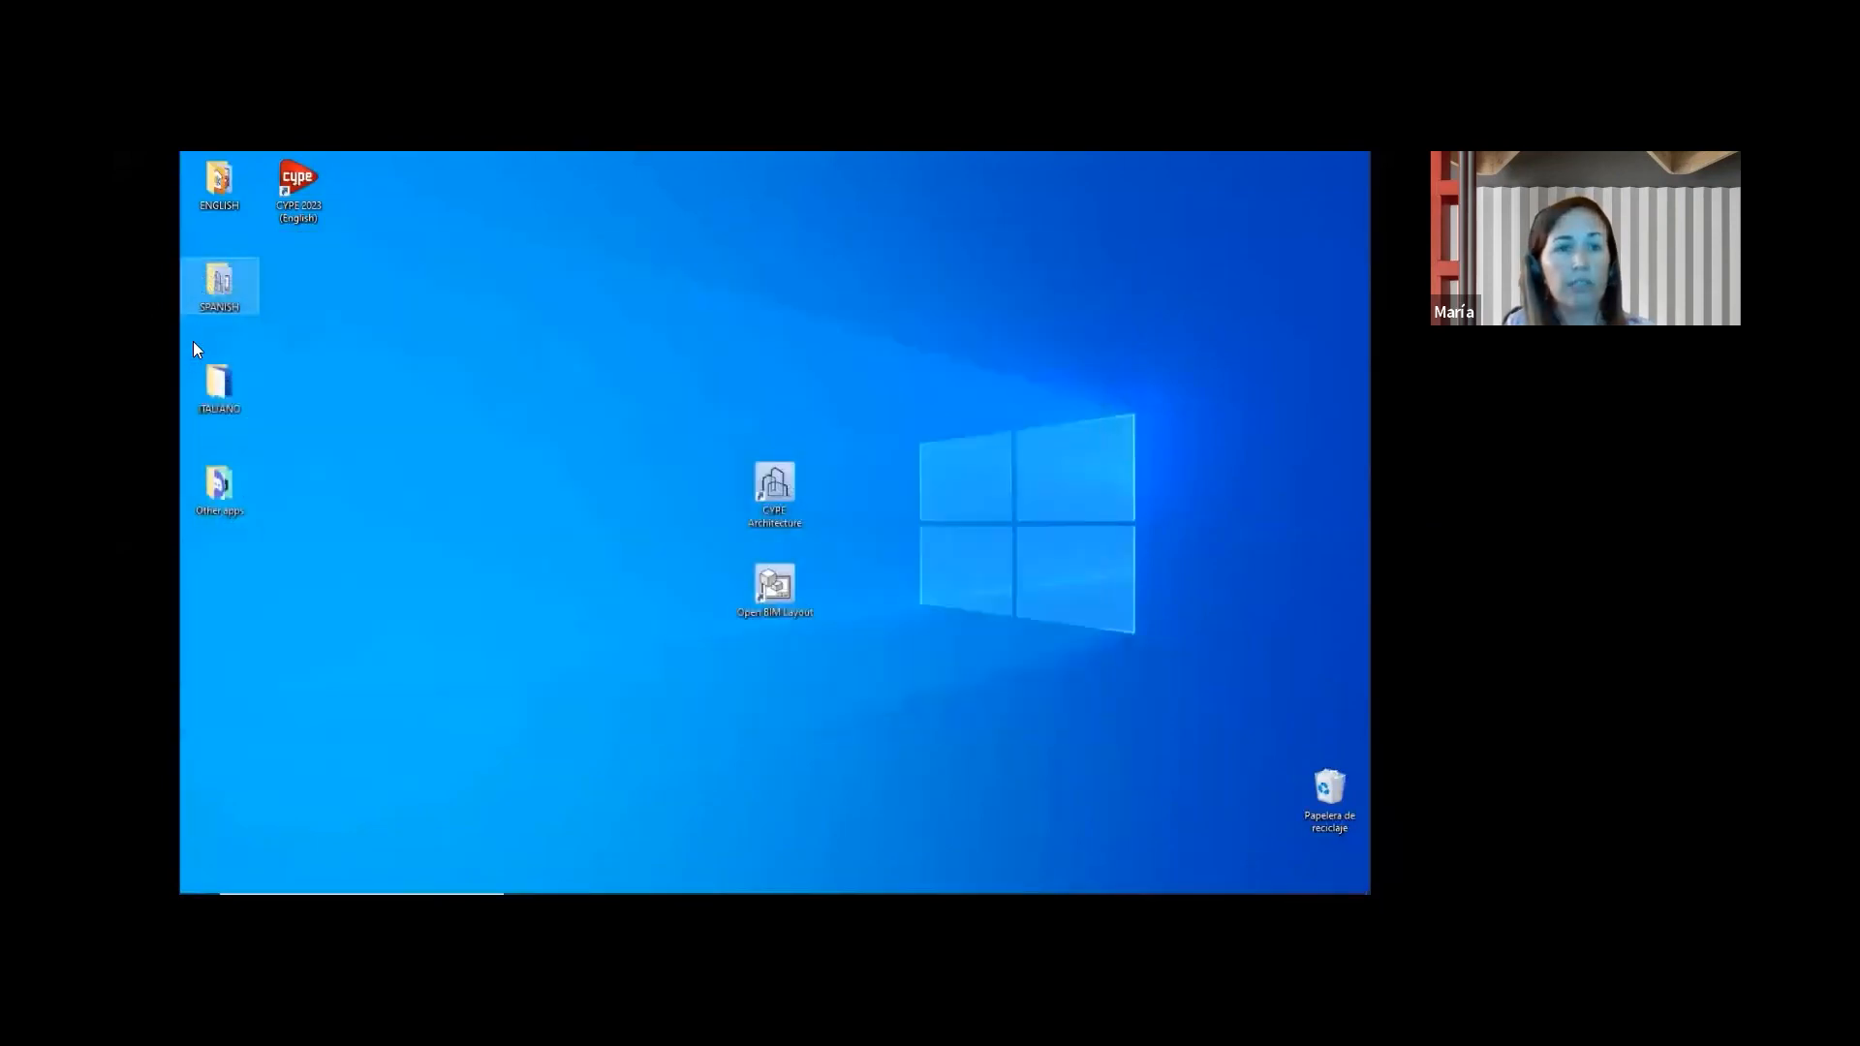
pyautogui.doubleClick(215, 189)
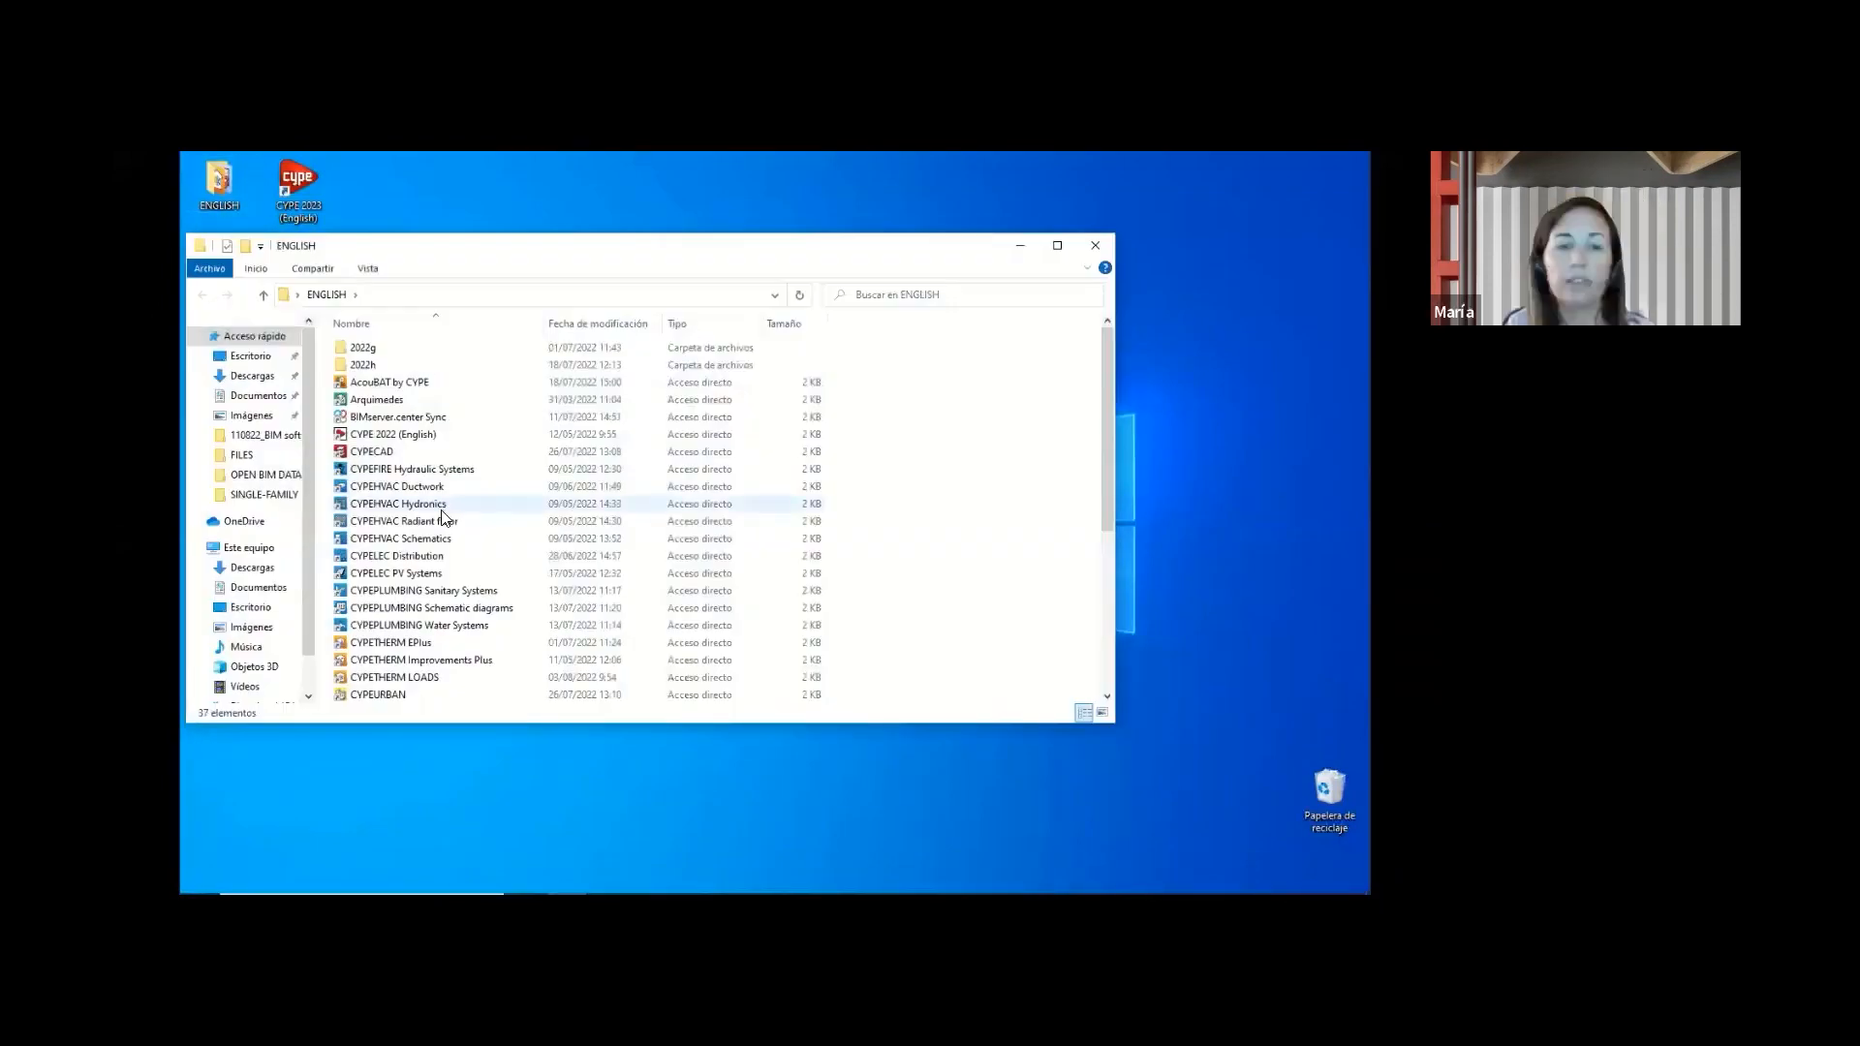
pyautogui.scroll(-5, 445, 517)
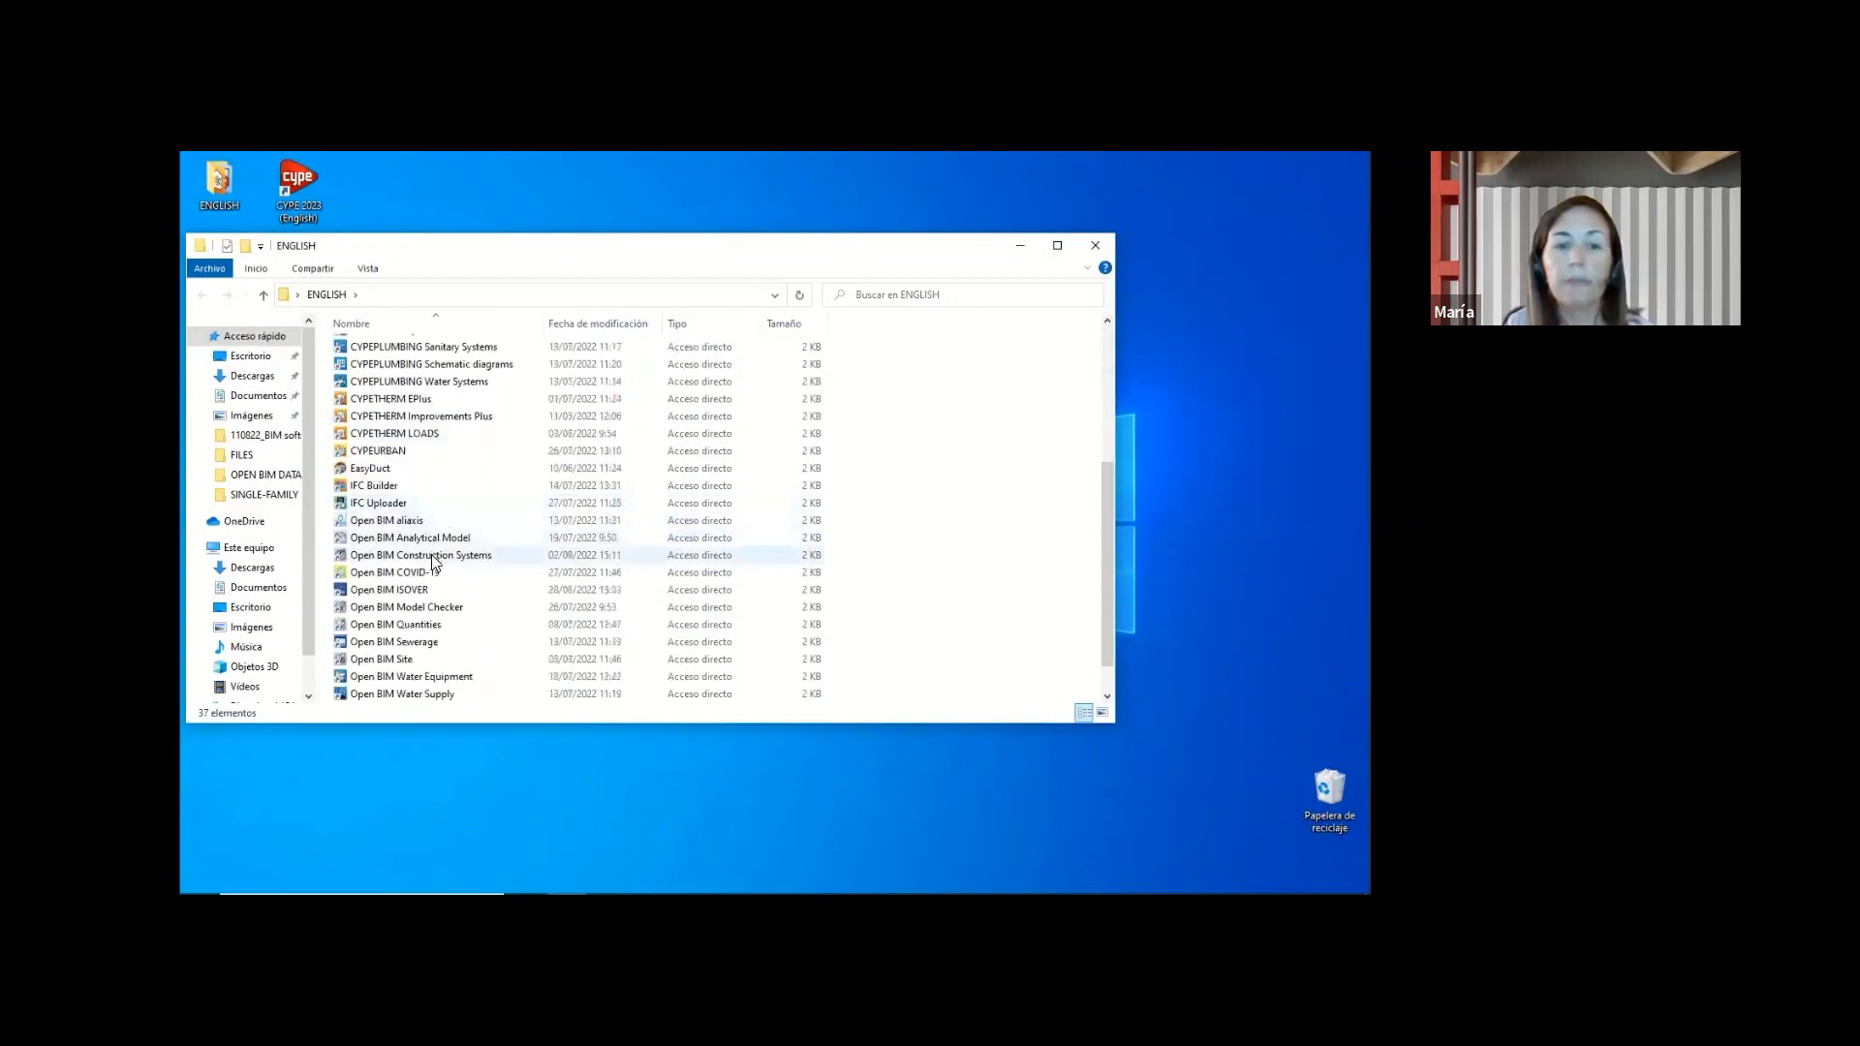
pyautogui.doubleClick(432, 559)
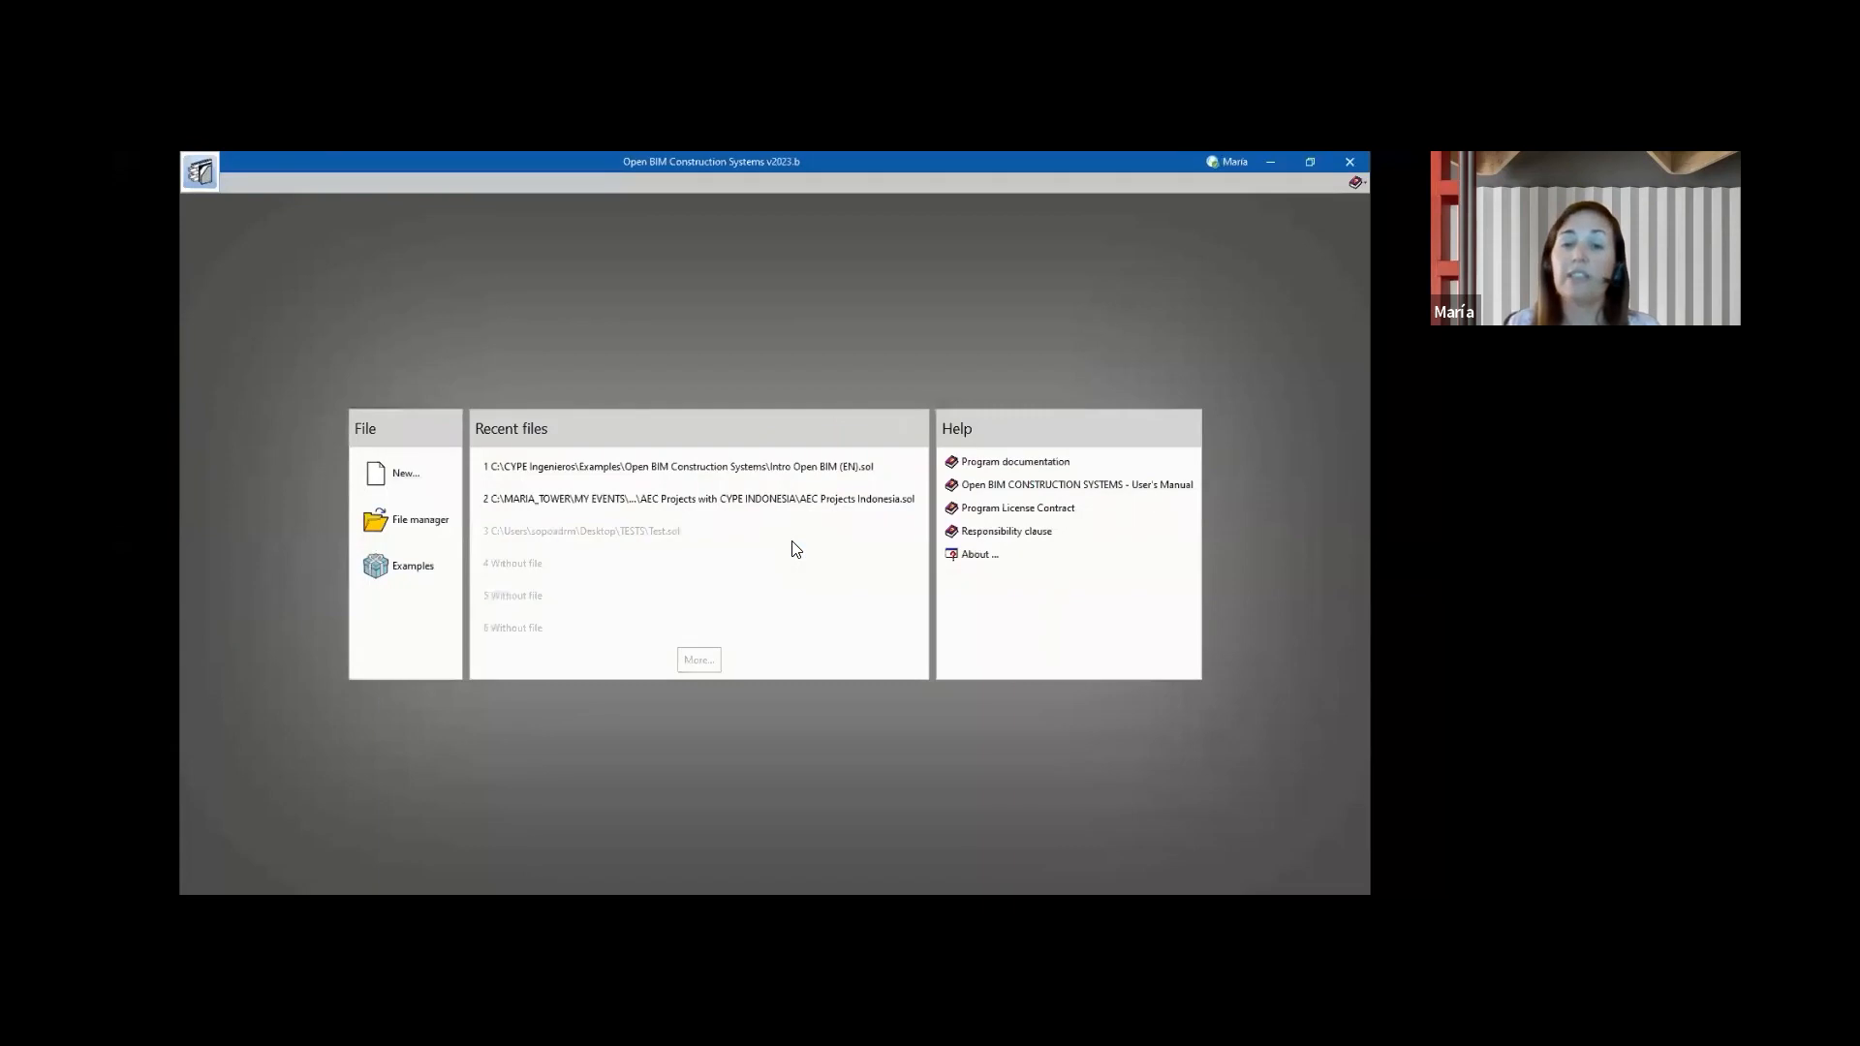
pyautogui.click(776, 467)
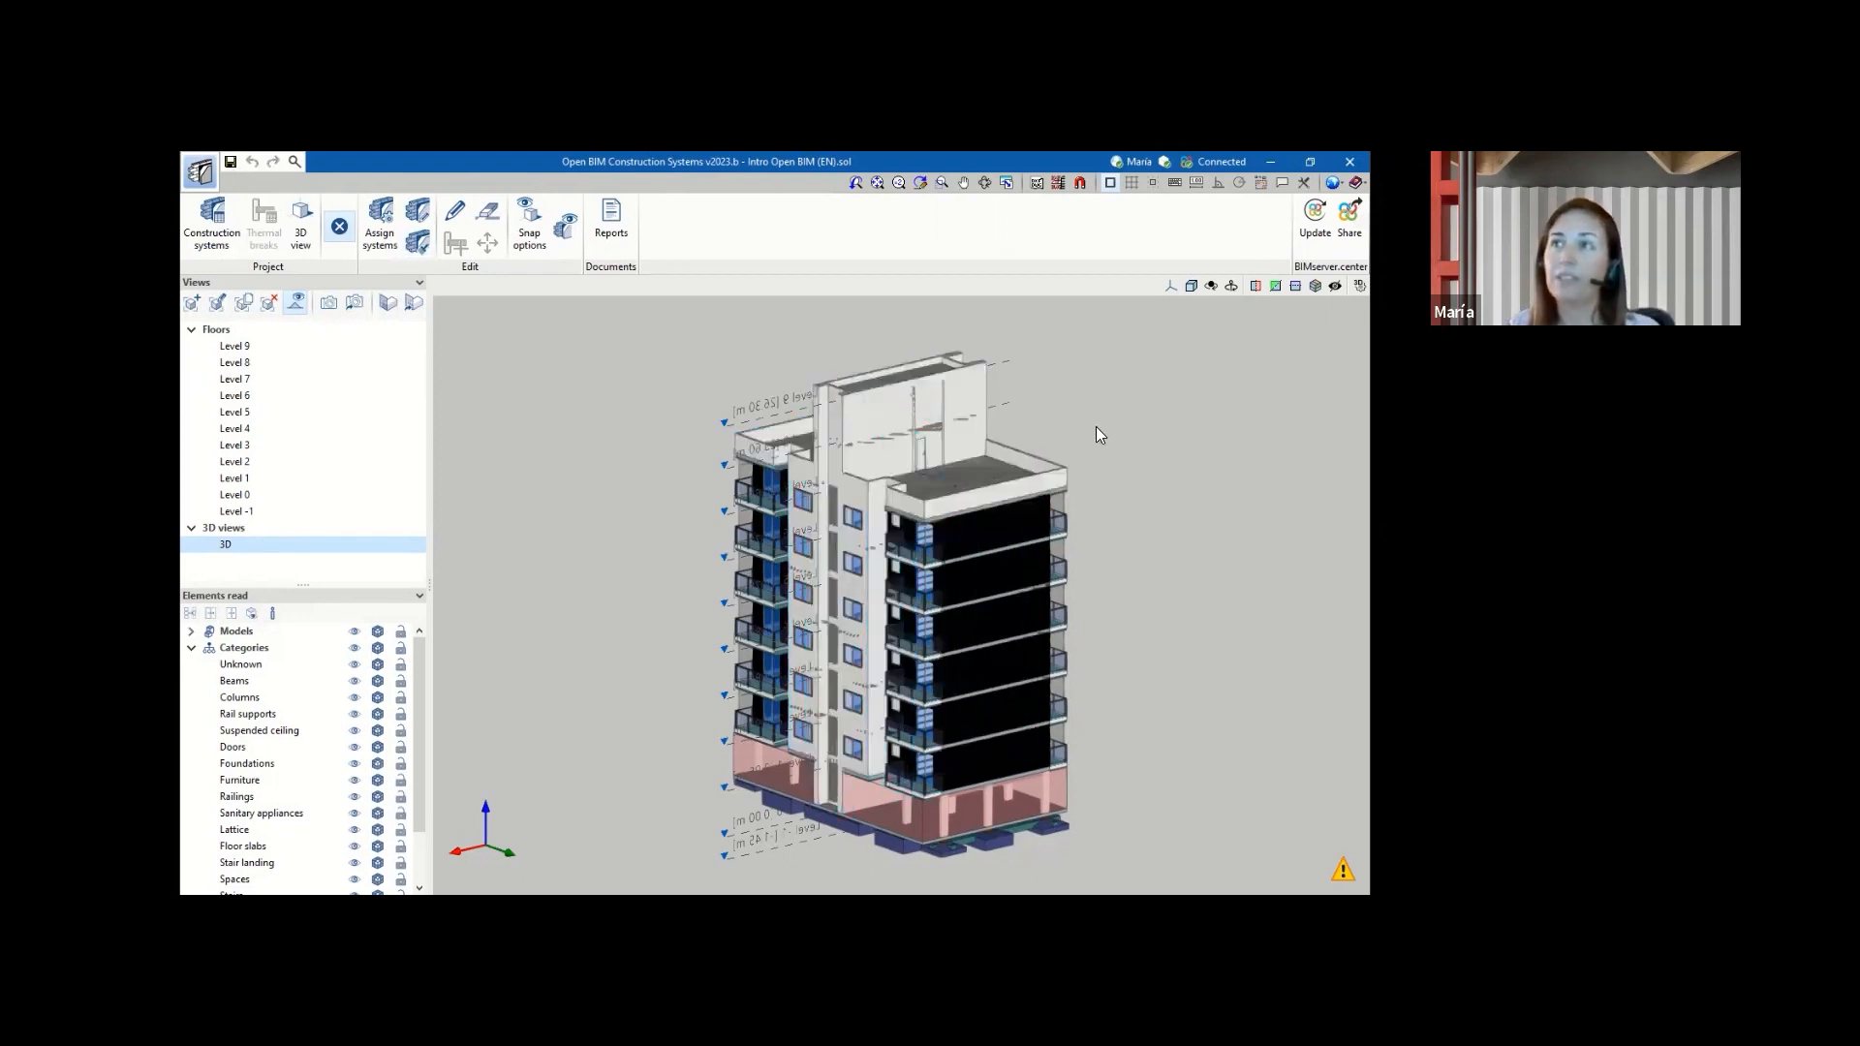
# - Return to the ENGLISH folder, point out the CYPETHERM LOADS program and close the folder
pyautogui.click(1270, 163)
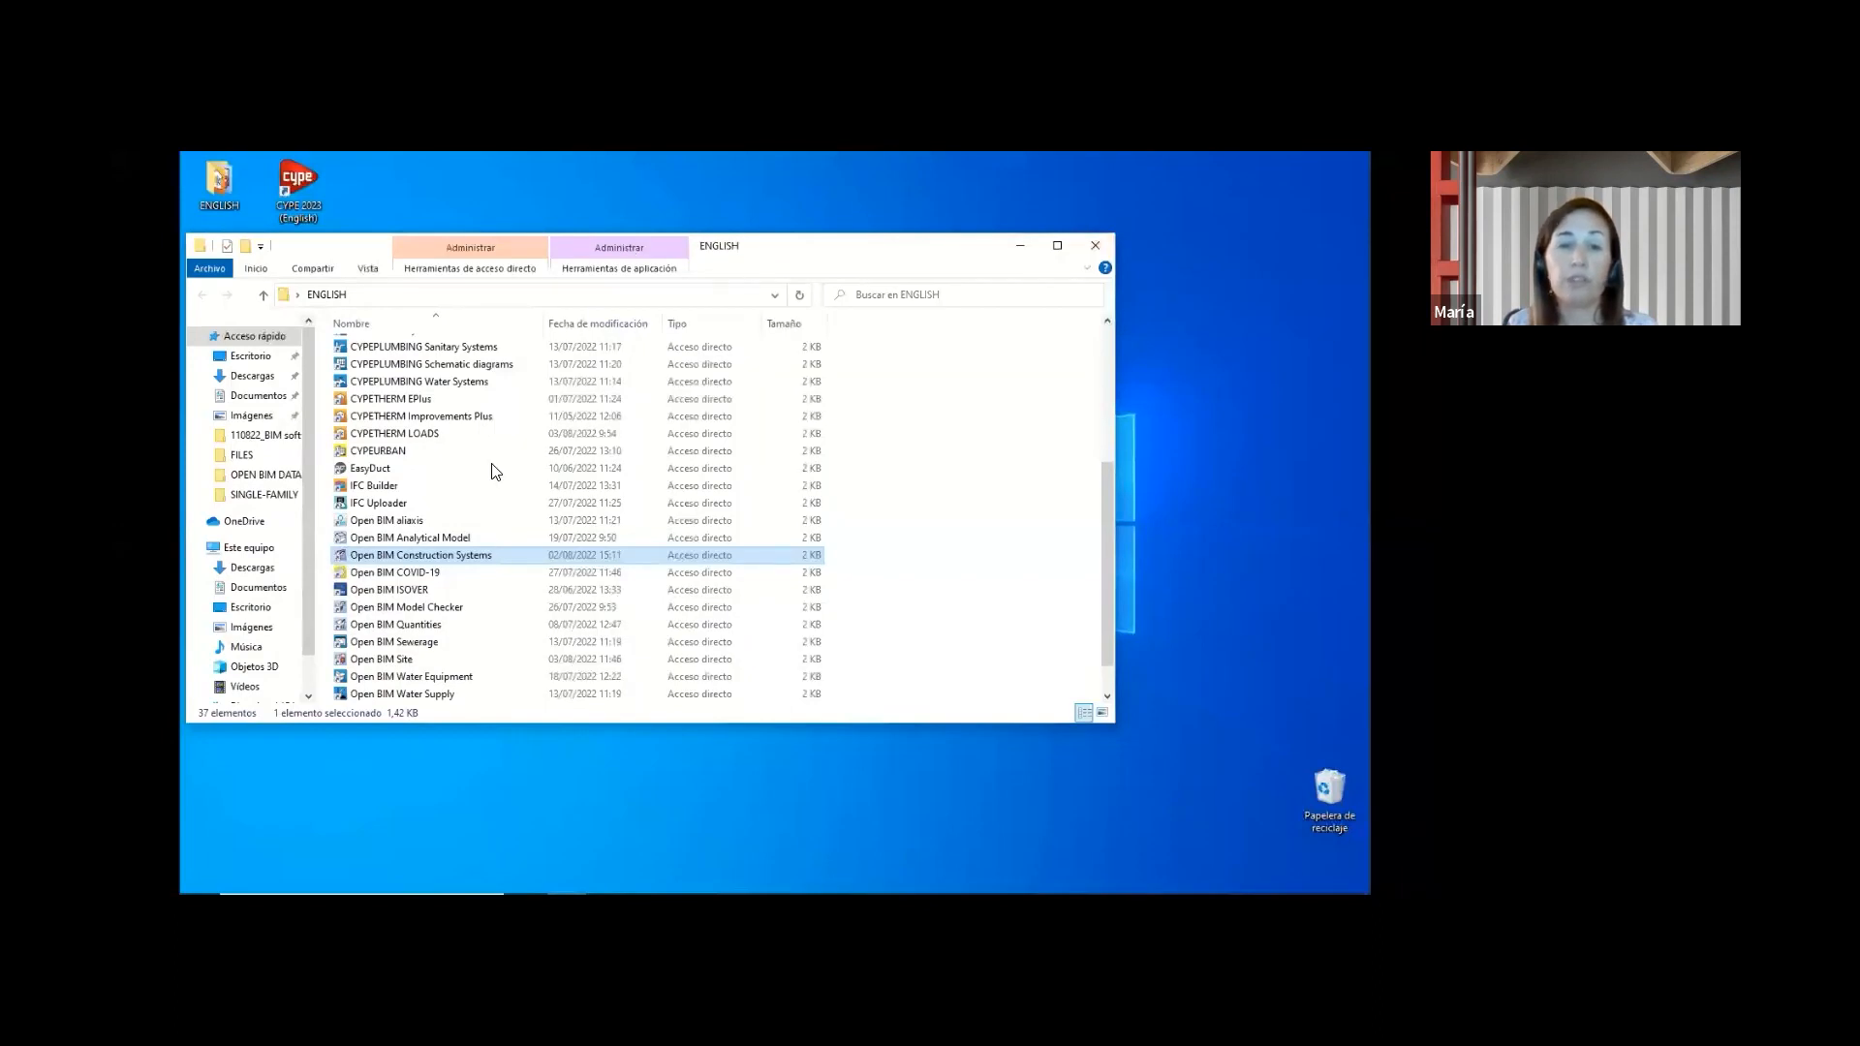
pyautogui.click(419, 434)
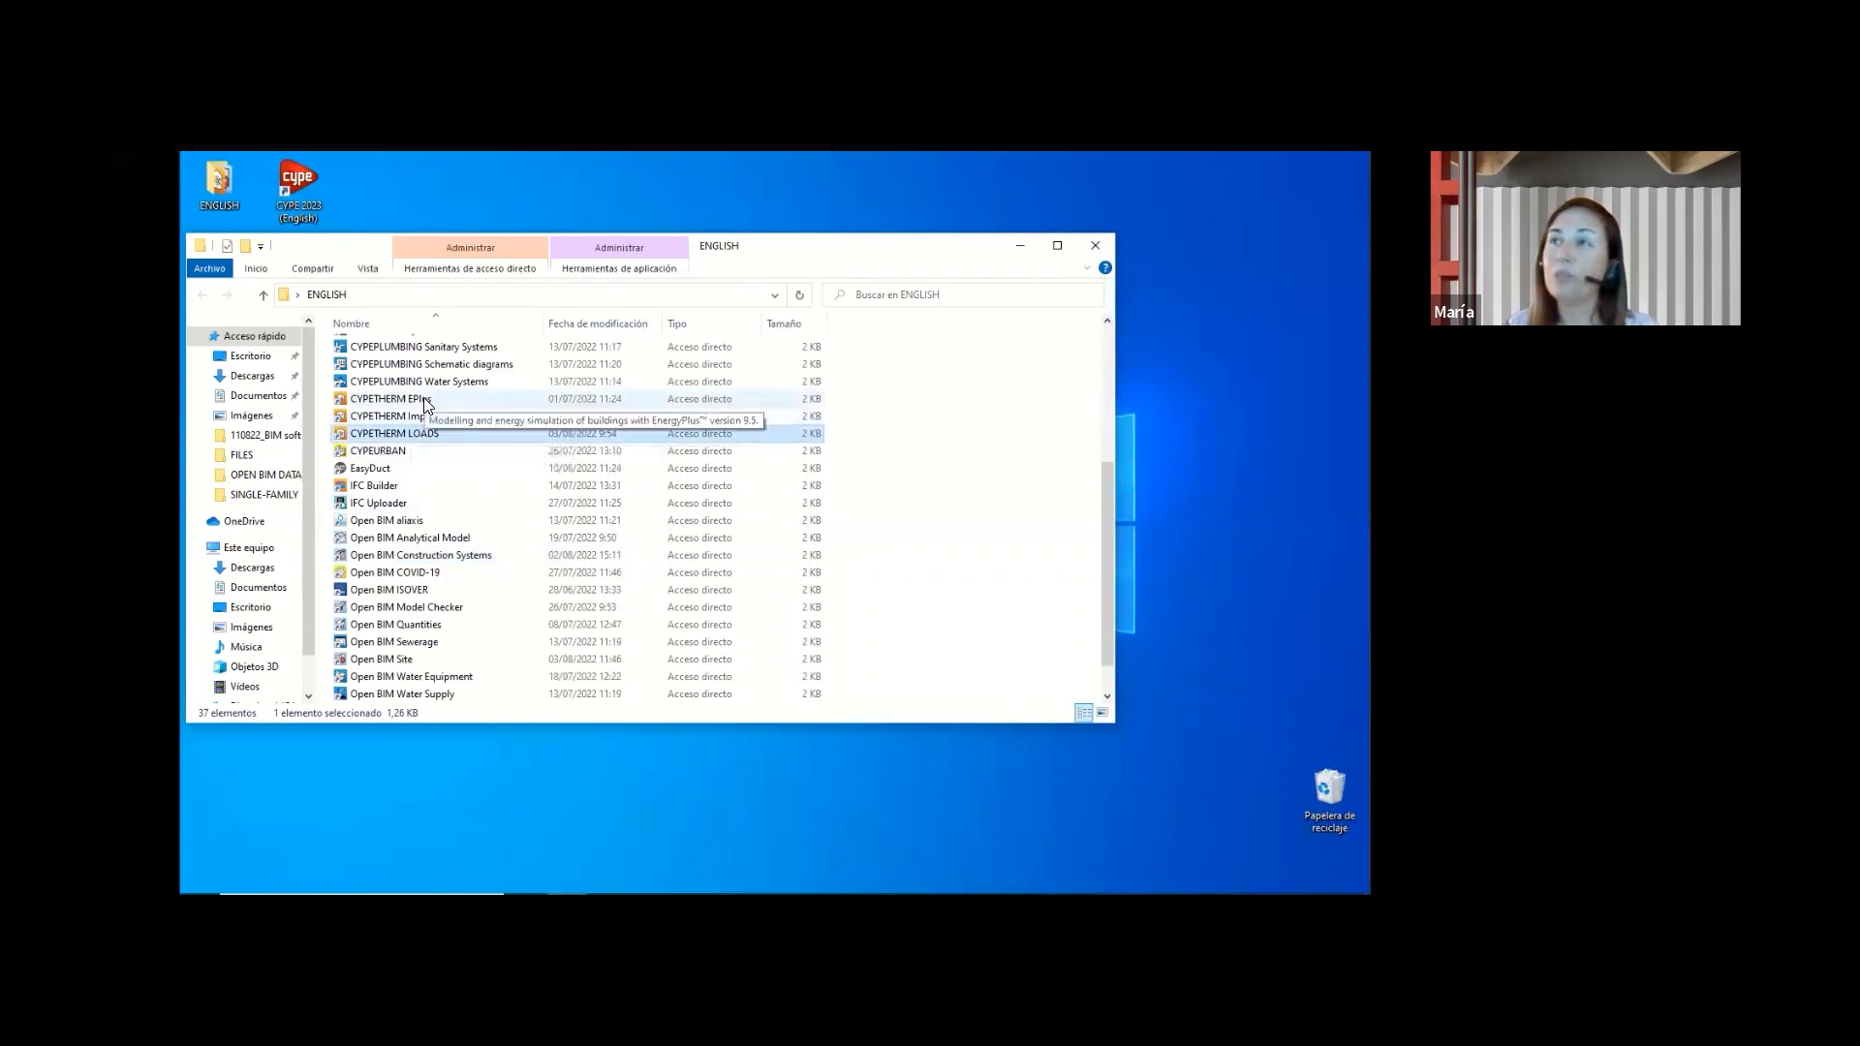
pyautogui.click(1094, 245)
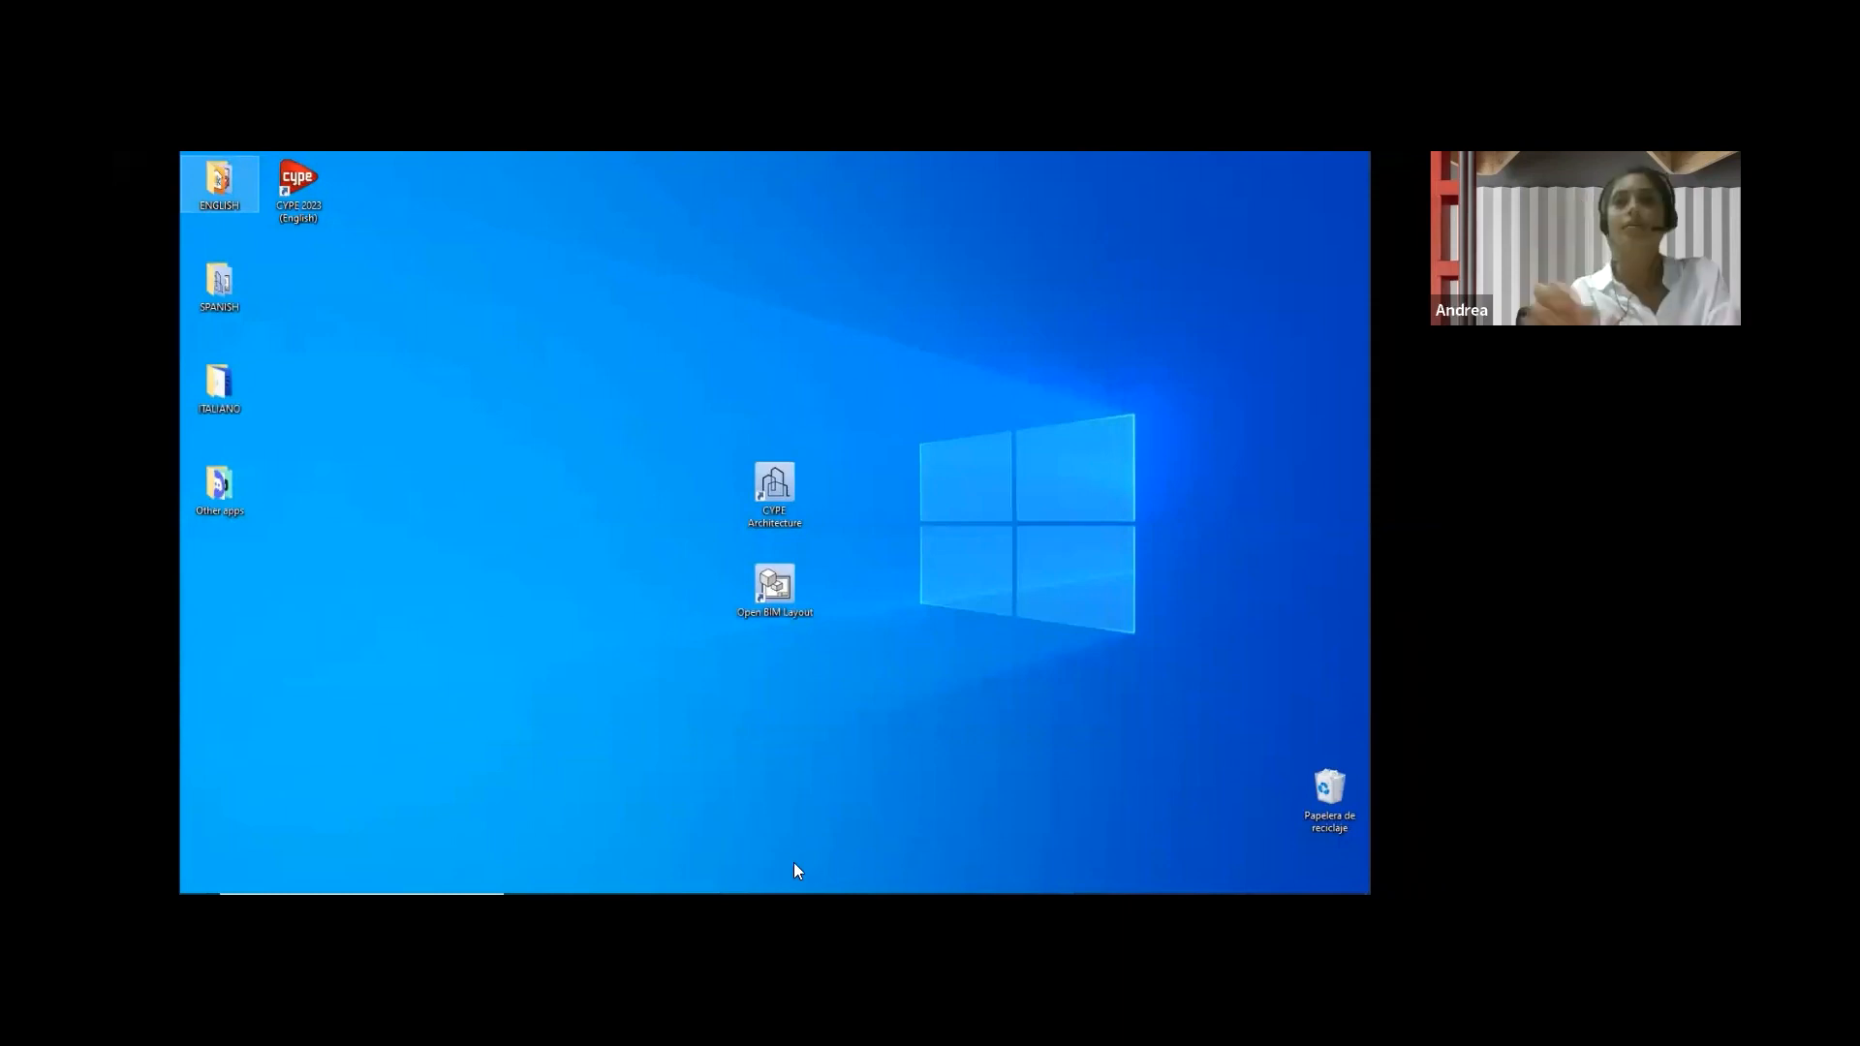
# - Switch to the single-family detached house in CYPE Architecture, look at its ground floor model and minimise it
pyautogui.moveTo(862, 872)
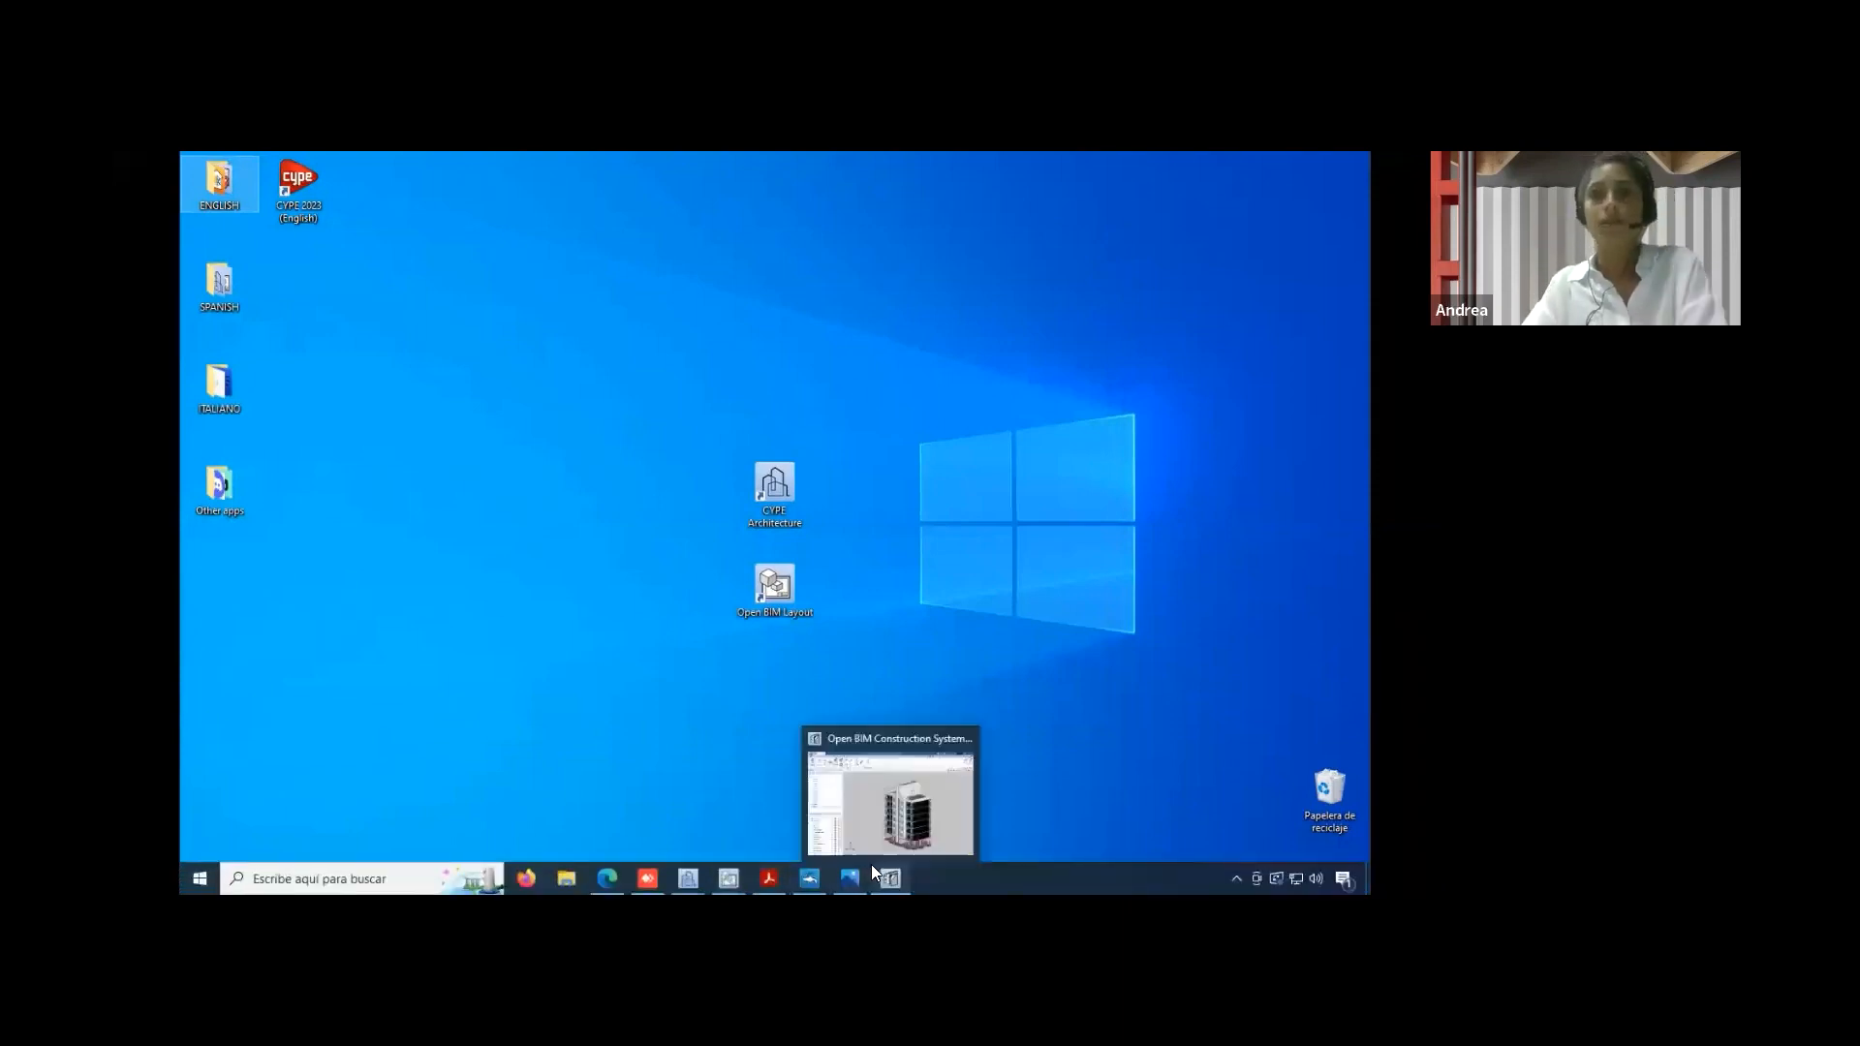
pyautogui.moveTo(692, 872)
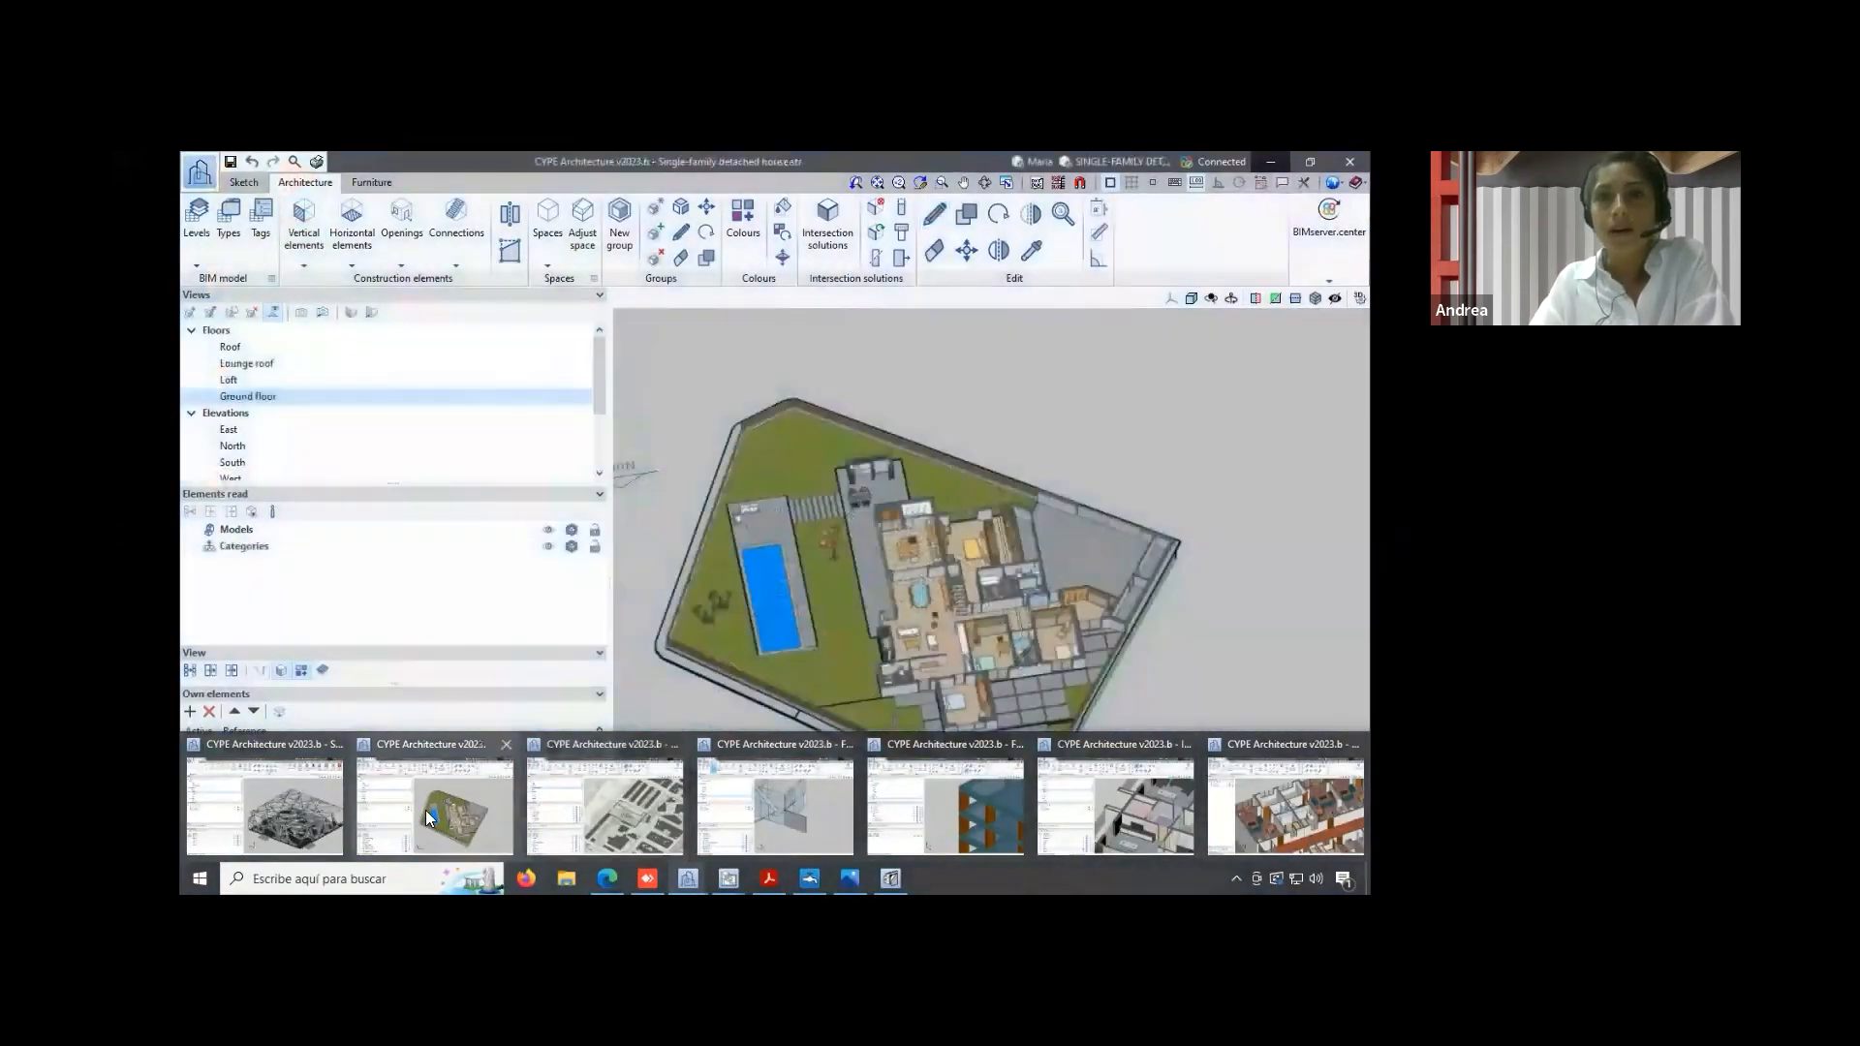
pyautogui.click(478, 795)
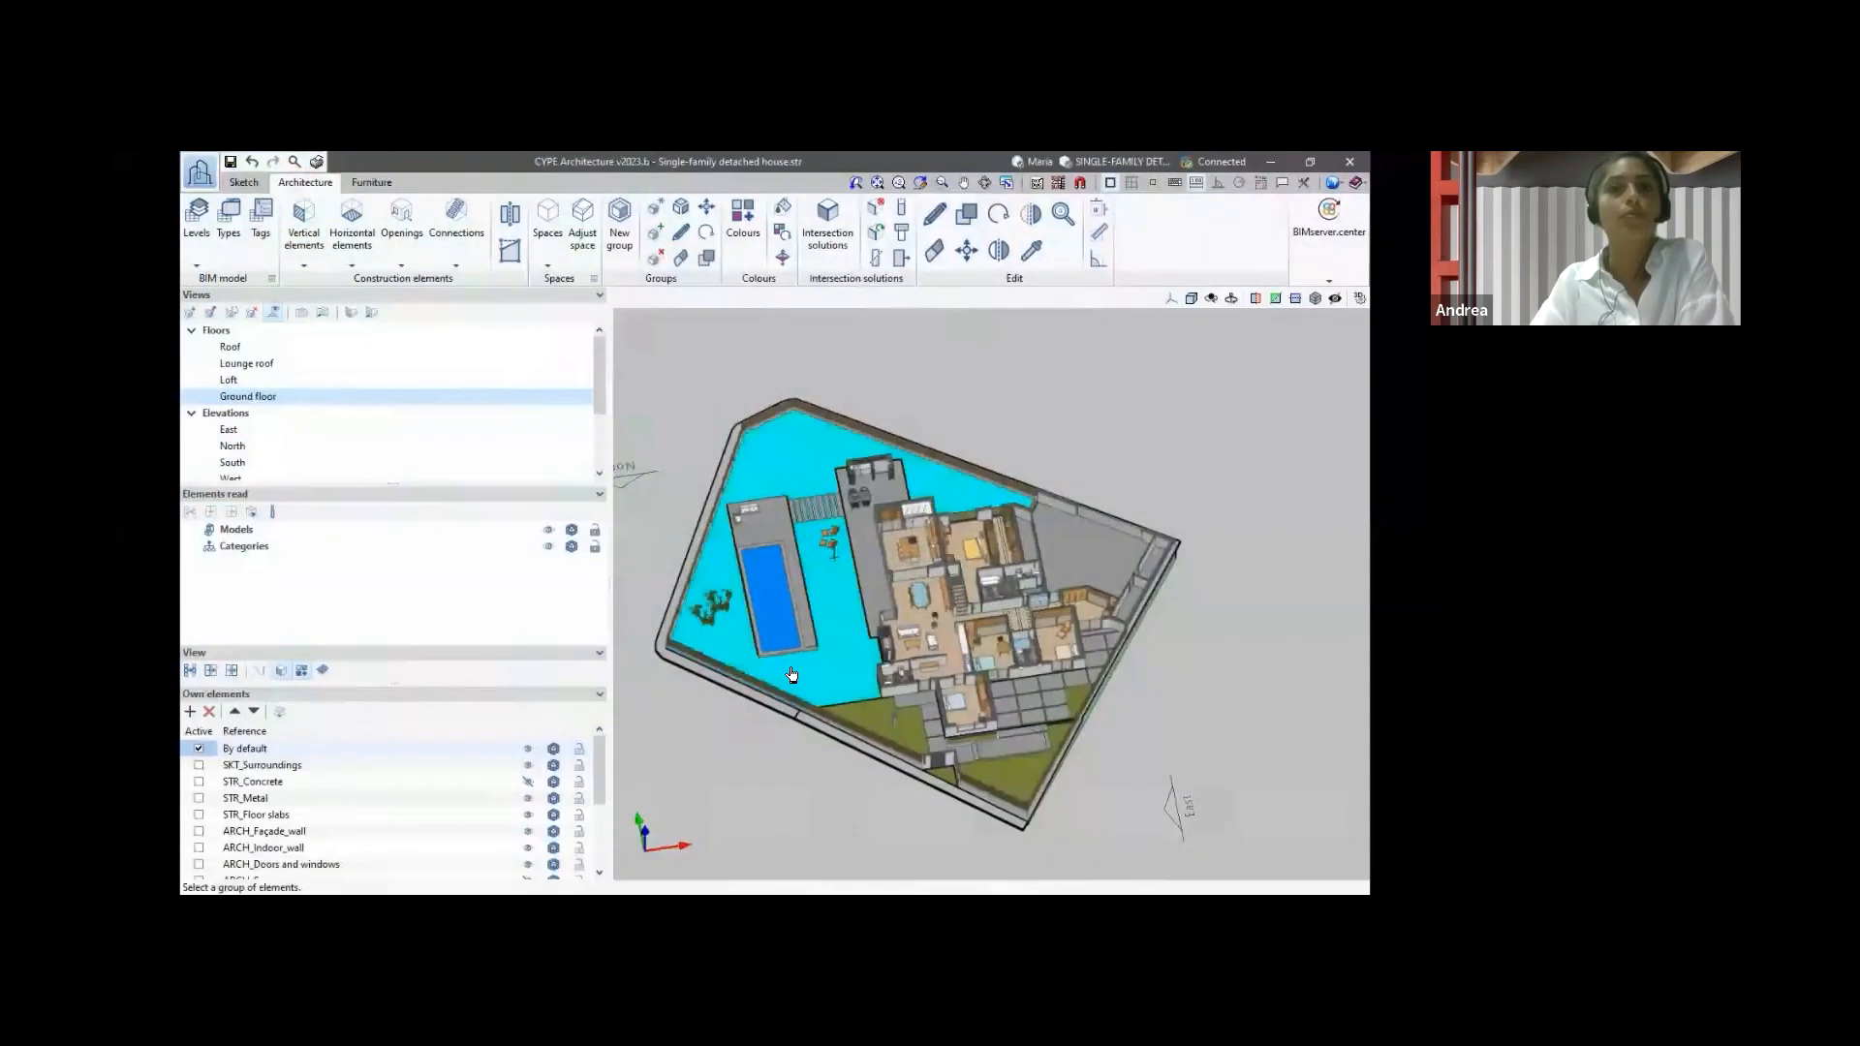
pyautogui.click(1271, 163)
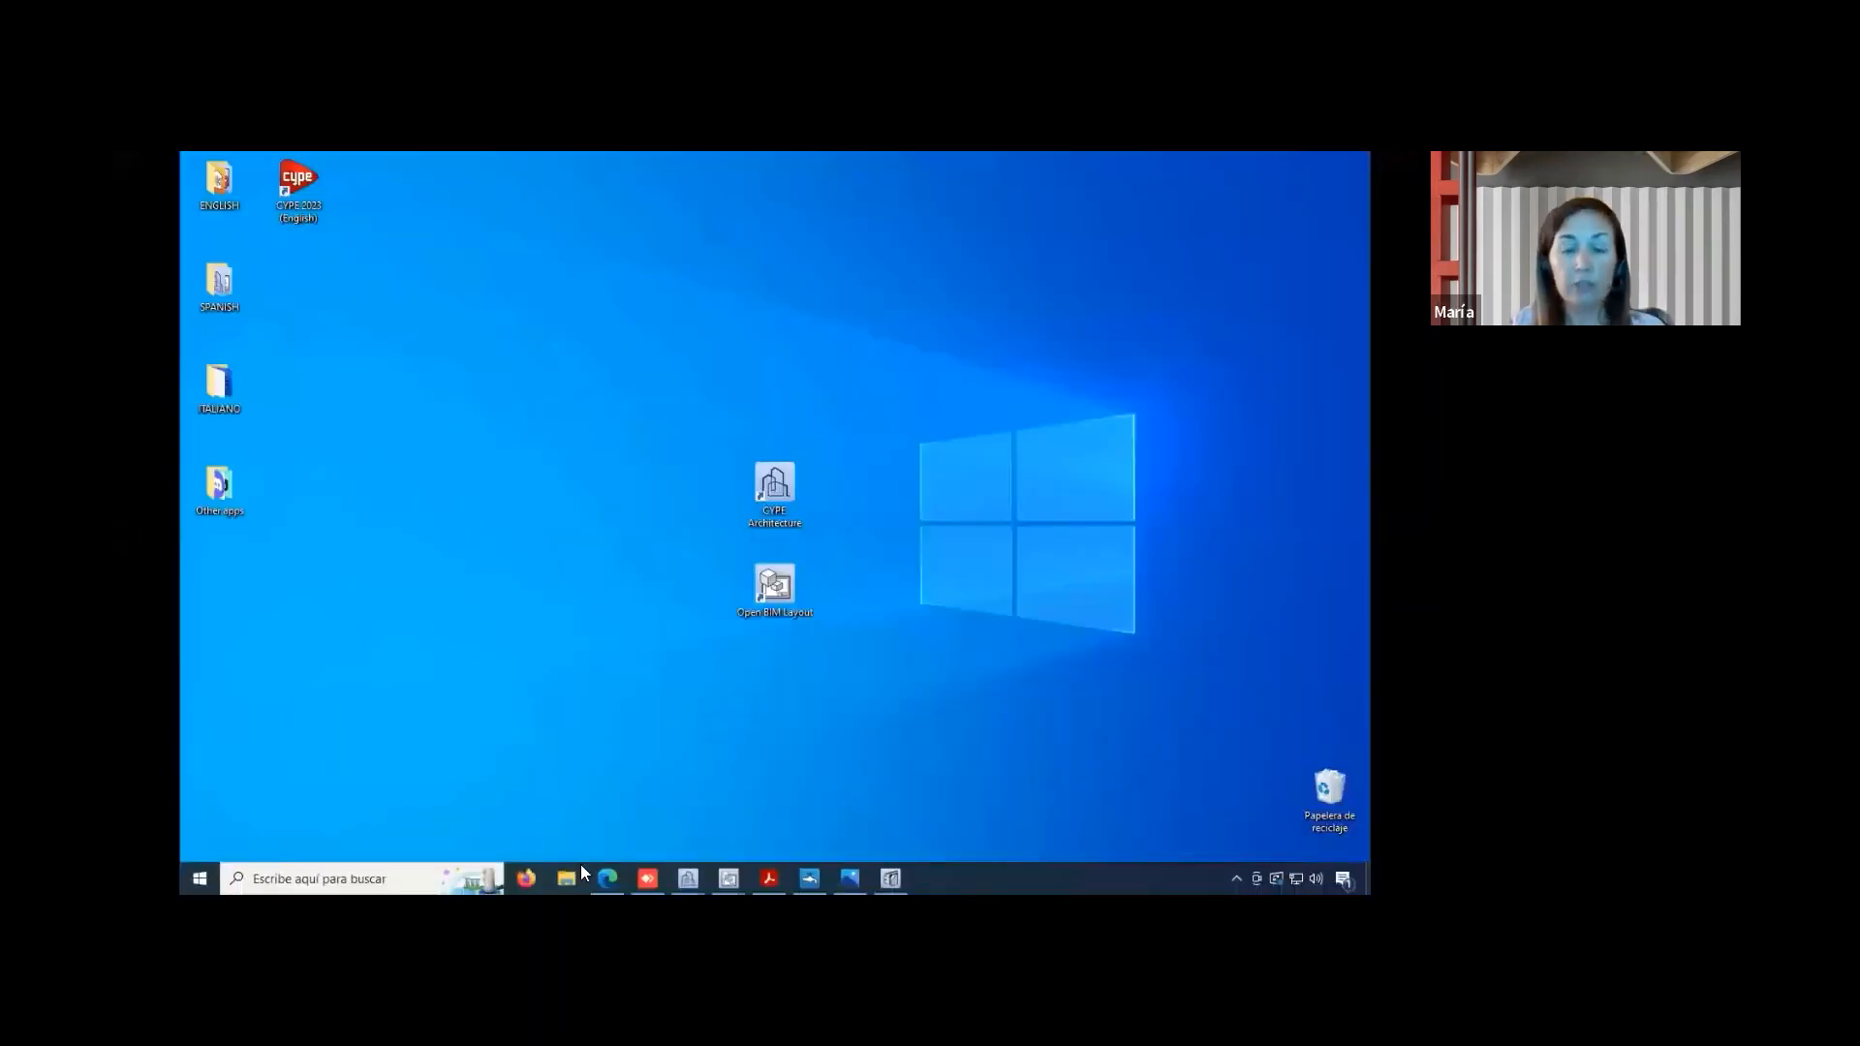
# - Switch to the web browser, look at the BIMserver.center projects list and open the BIMserver.center Store
pyautogui.click(611, 871)
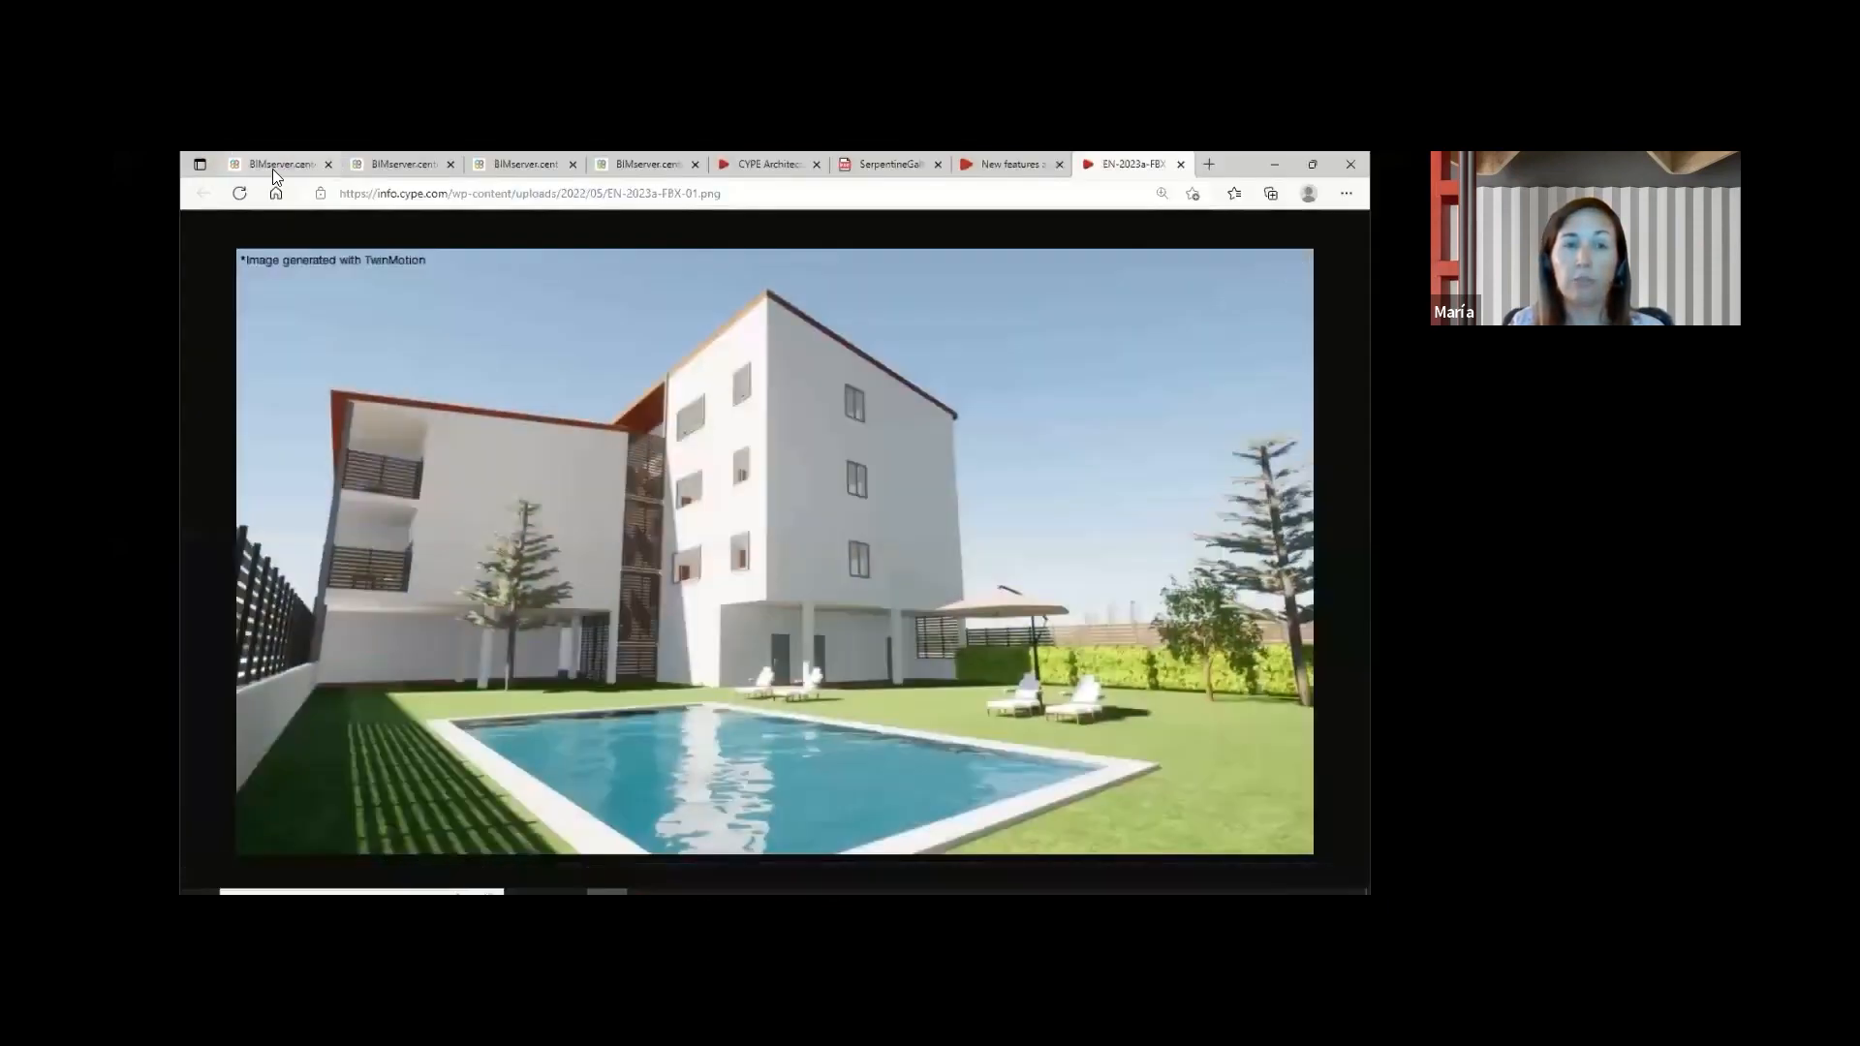
pyautogui.click(277, 171)
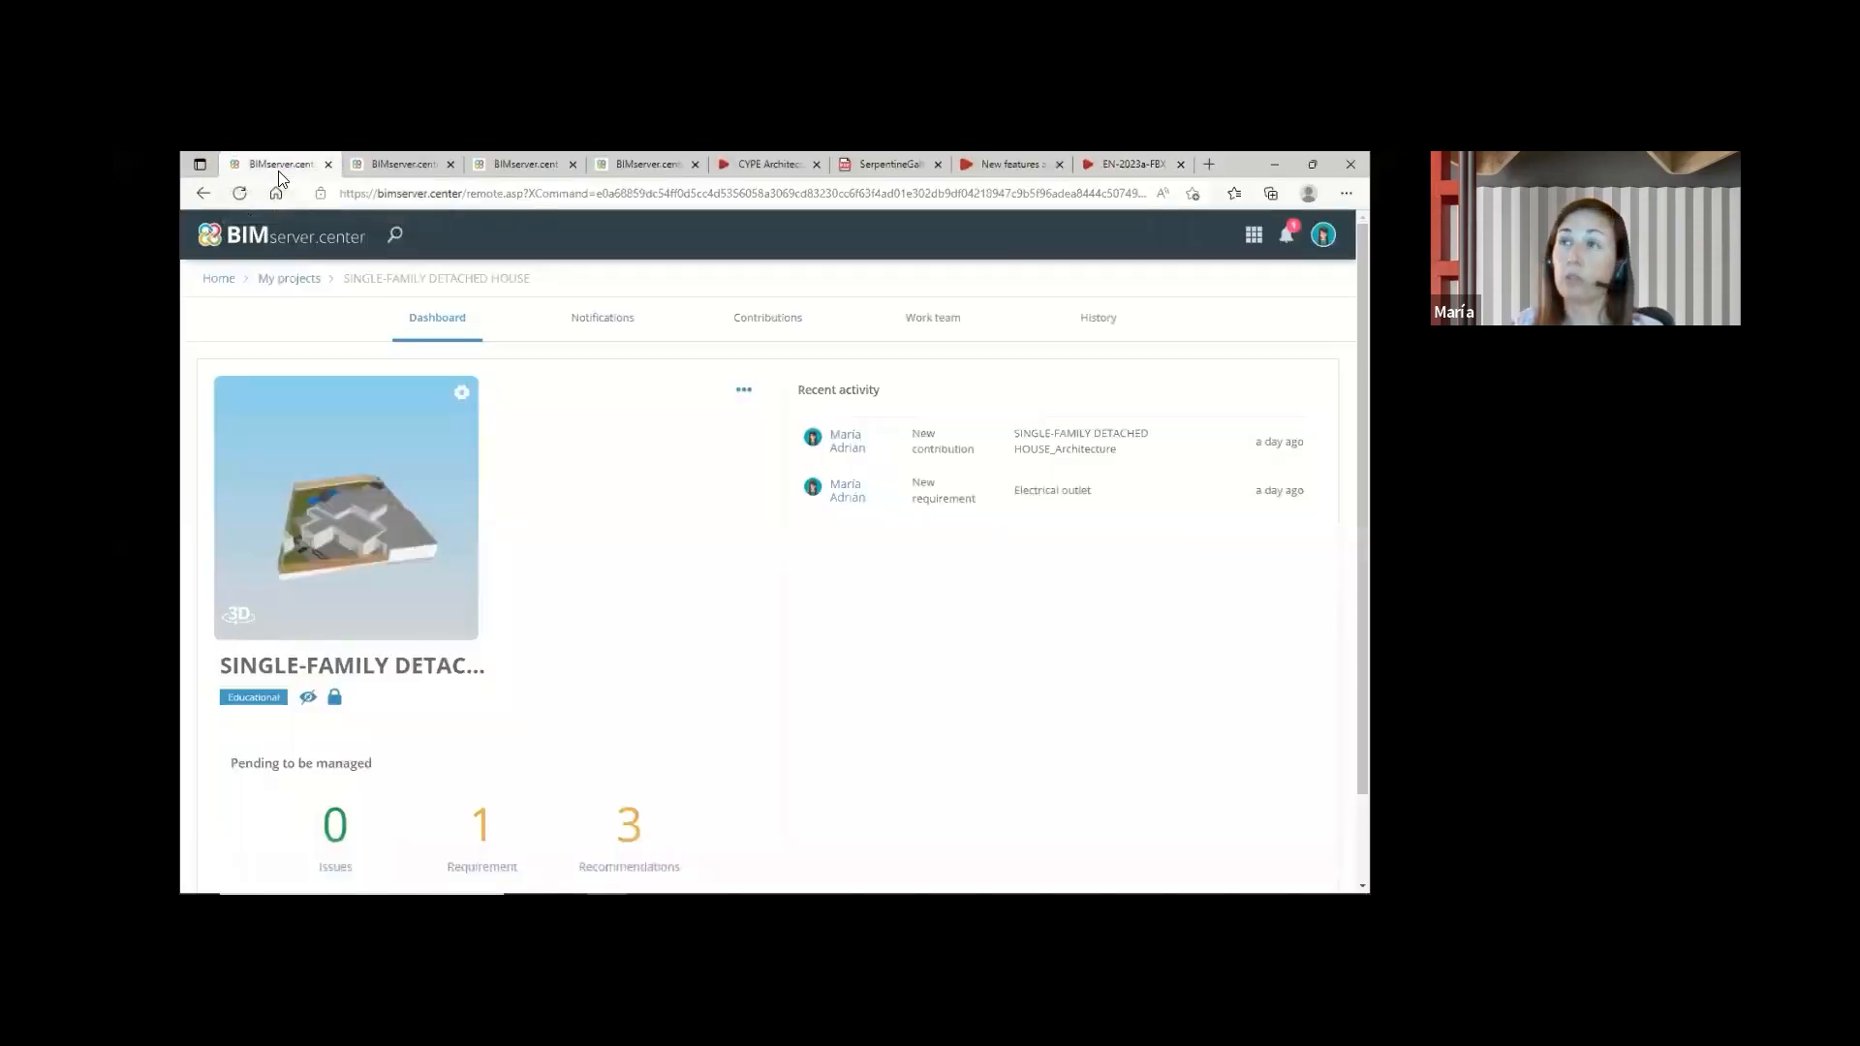
pyautogui.click(385, 165)
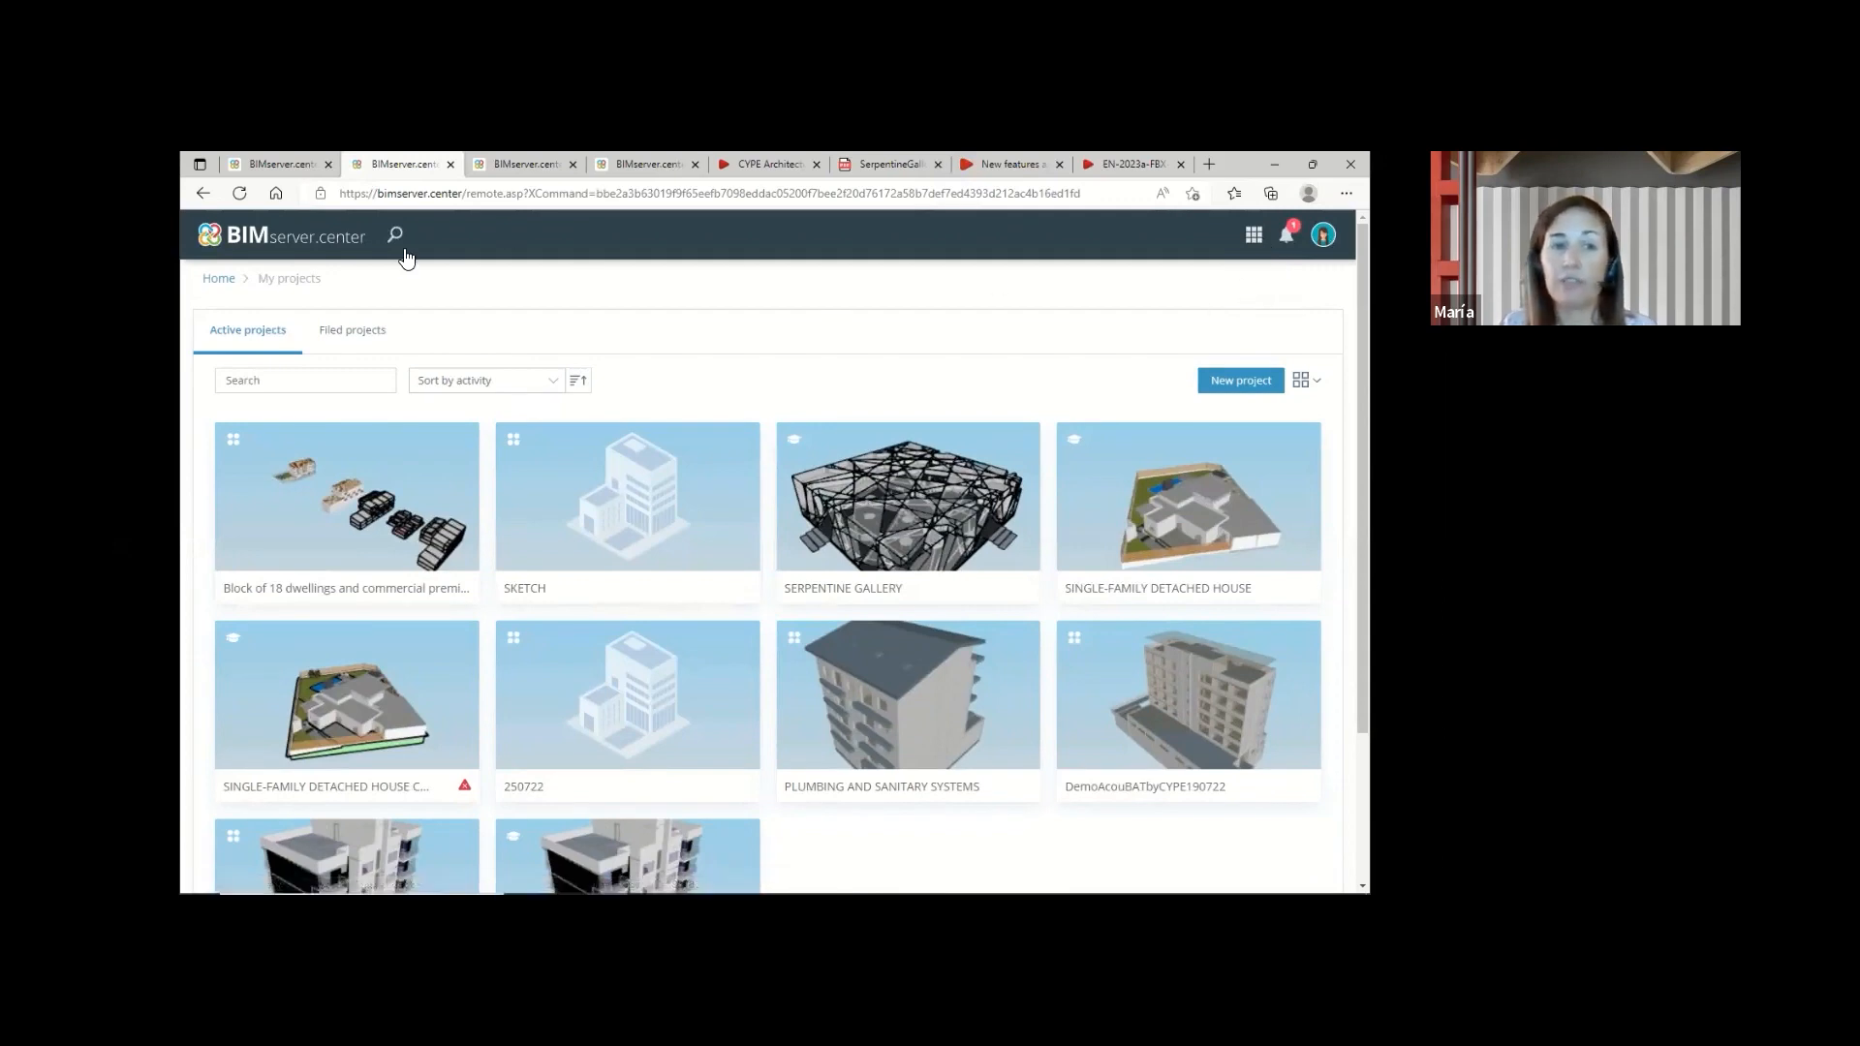
pyautogui.click(1253, 235)
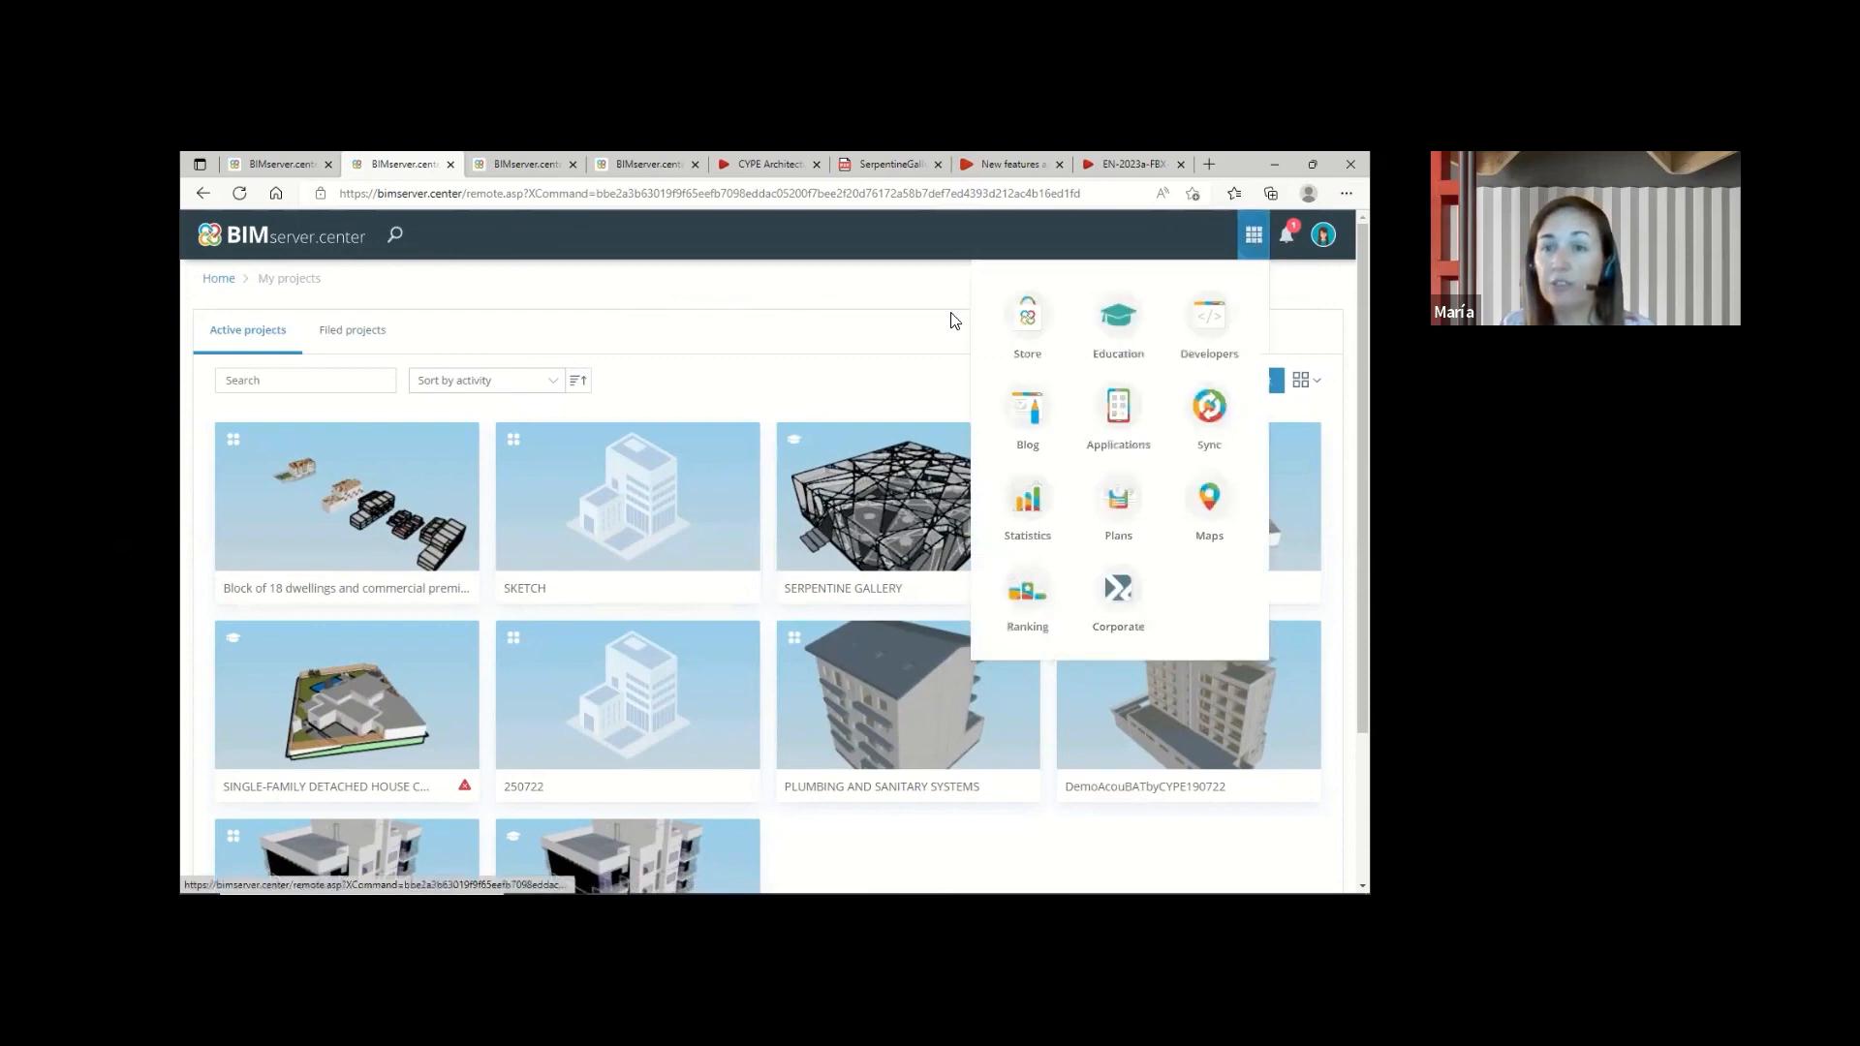
pyautogui.click(1025, 325)
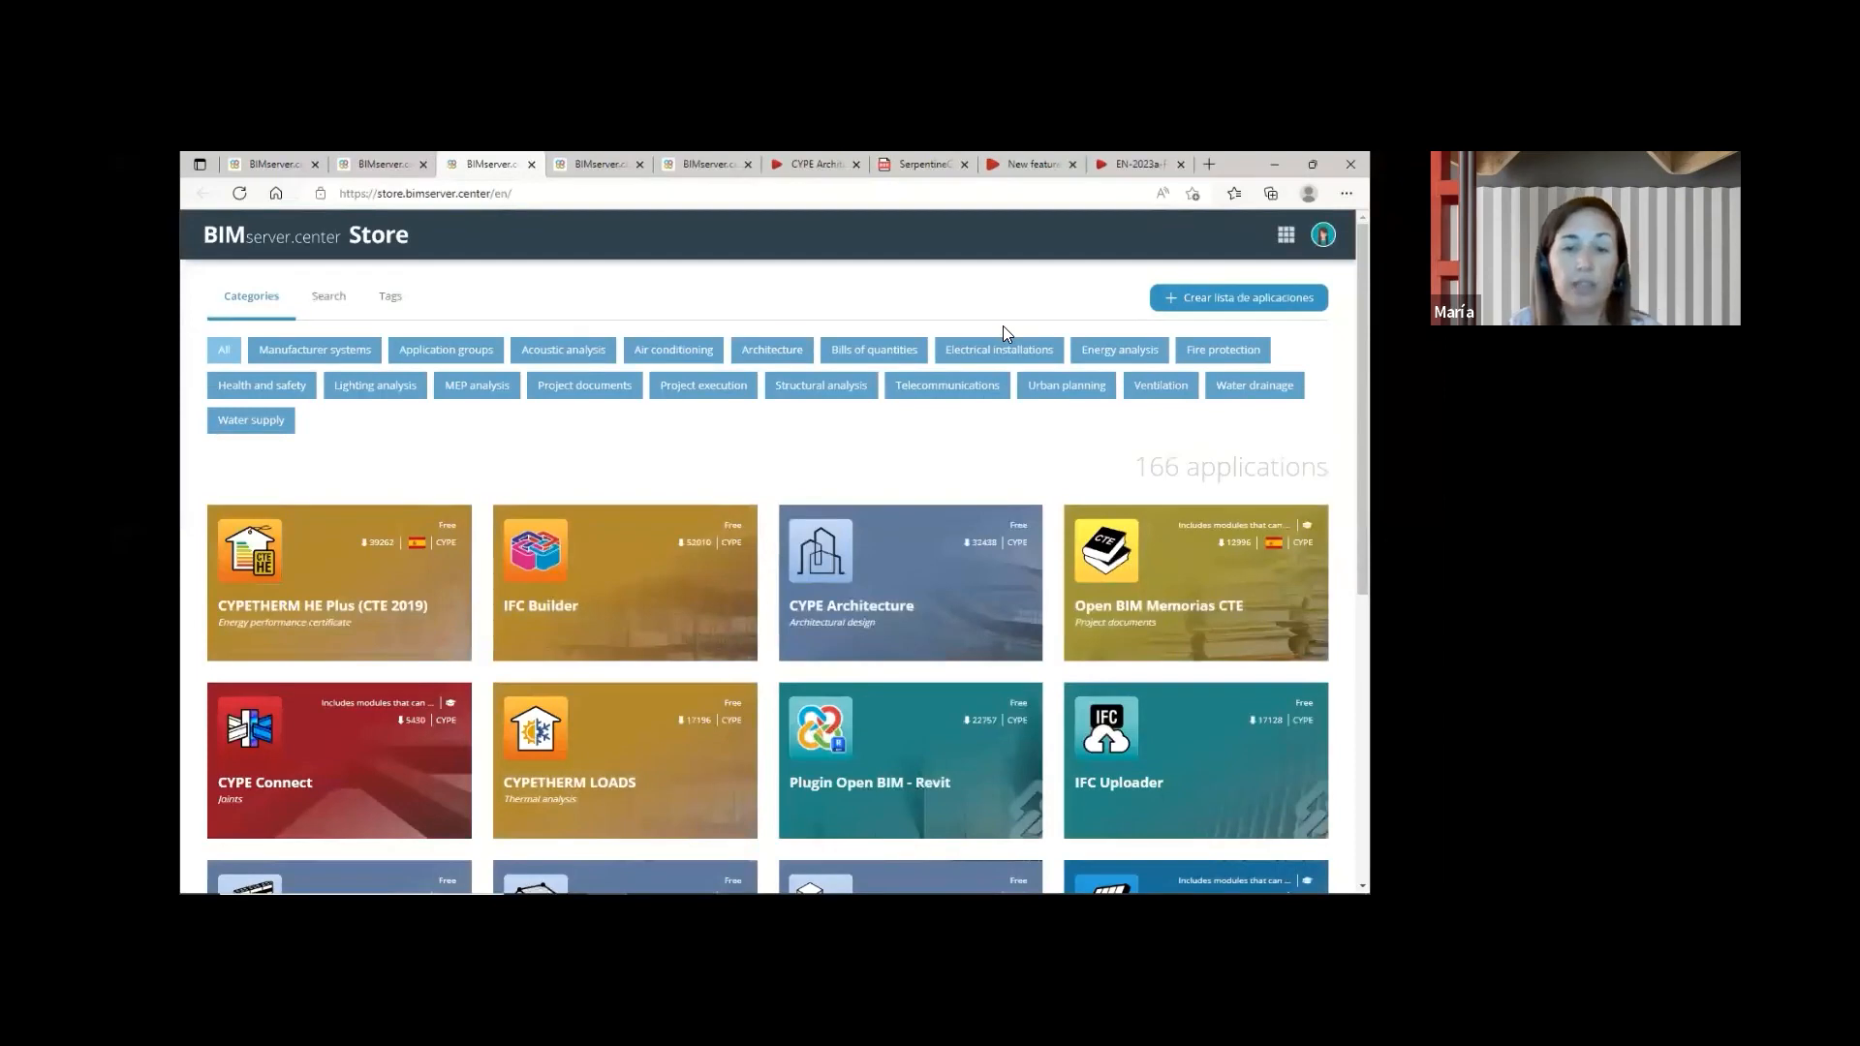
# - Point out the Free label on the Store pages of CYPE Architecture and Open BIM Layout
pyautogui.click(882, 612)
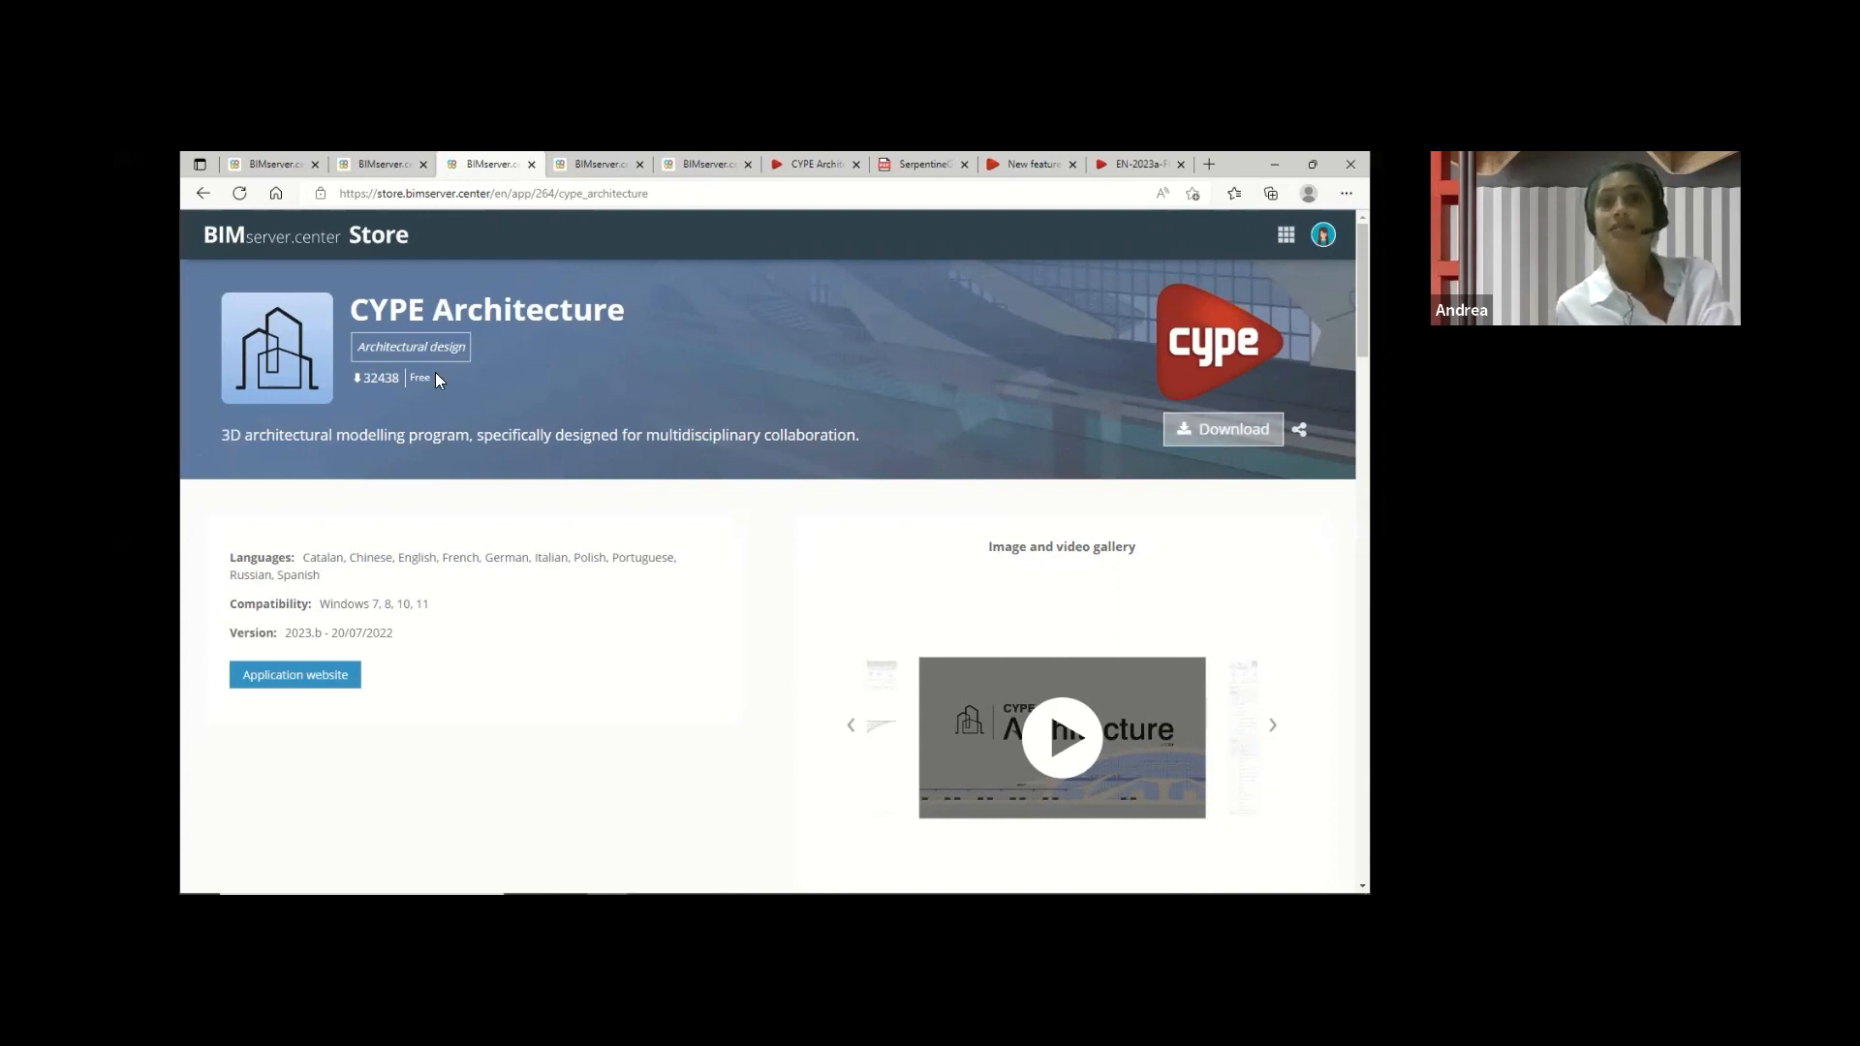
pyautogui.moveTo(436, 376); pyautogui.dragTo(417, 375)
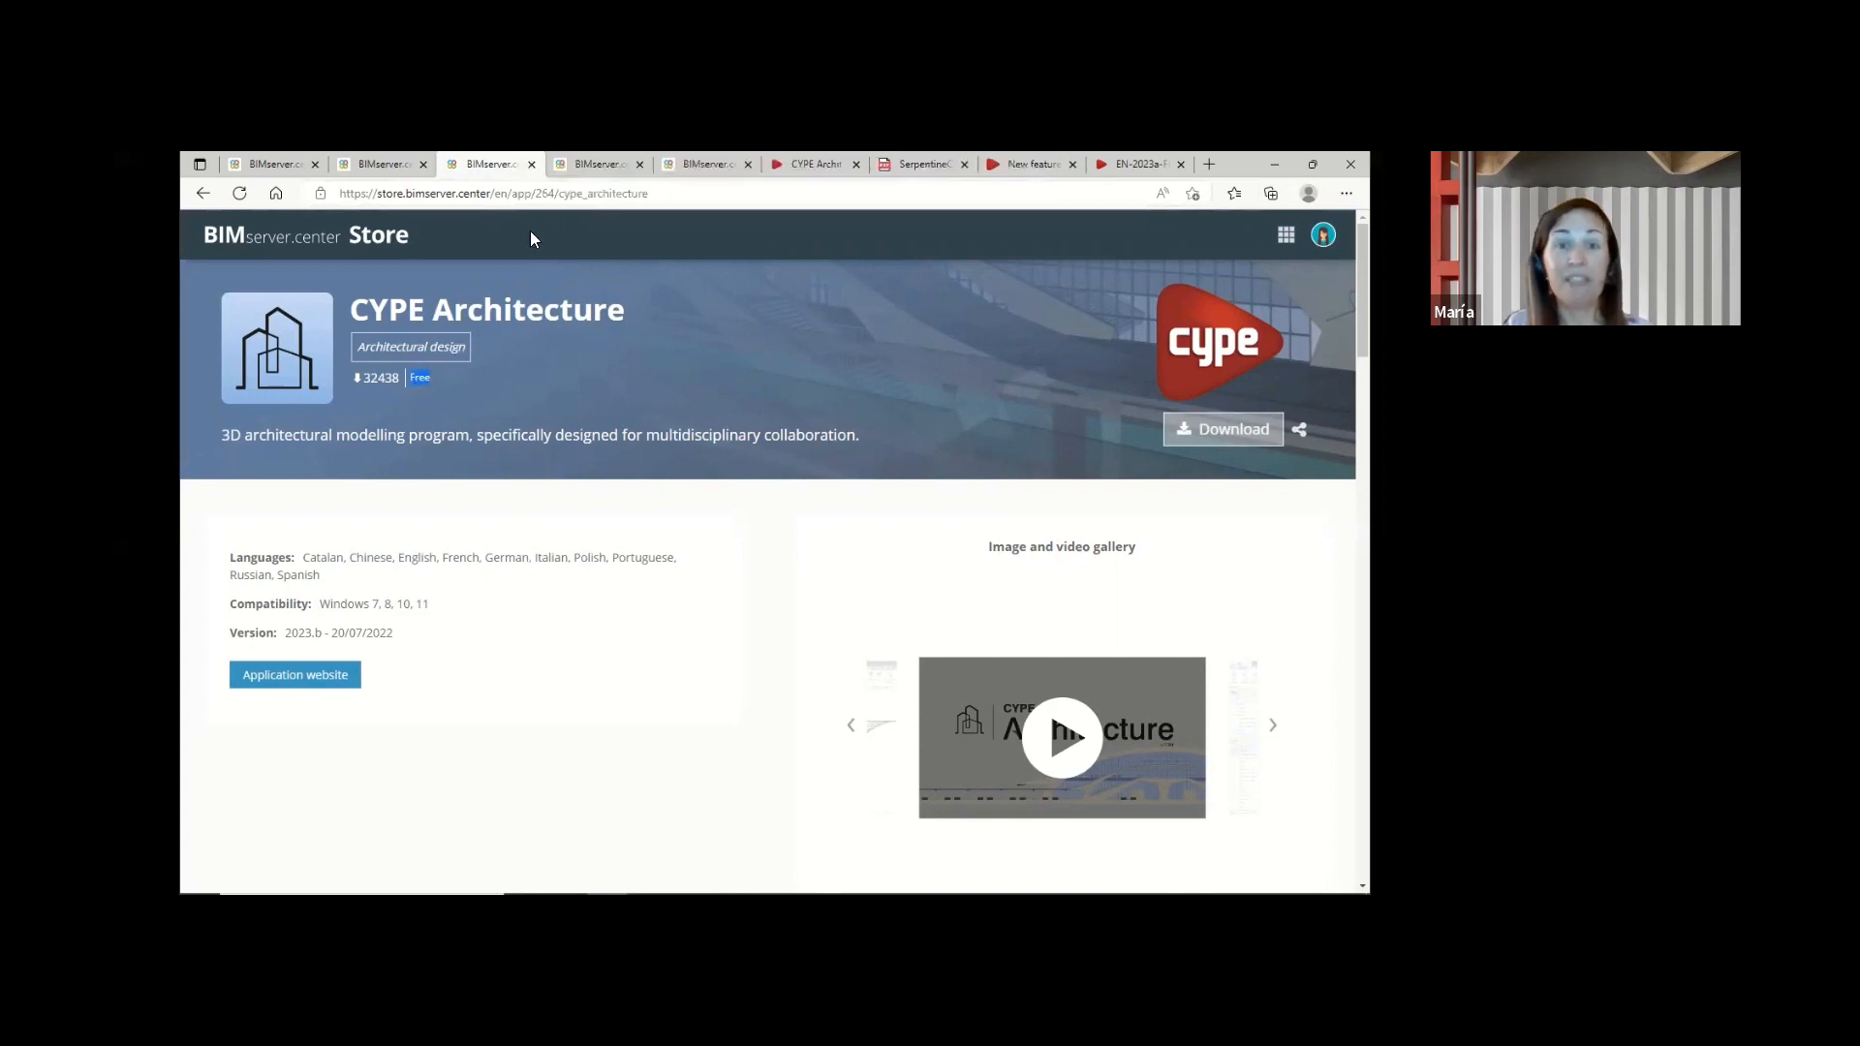
pyautogui.click(696, 162)
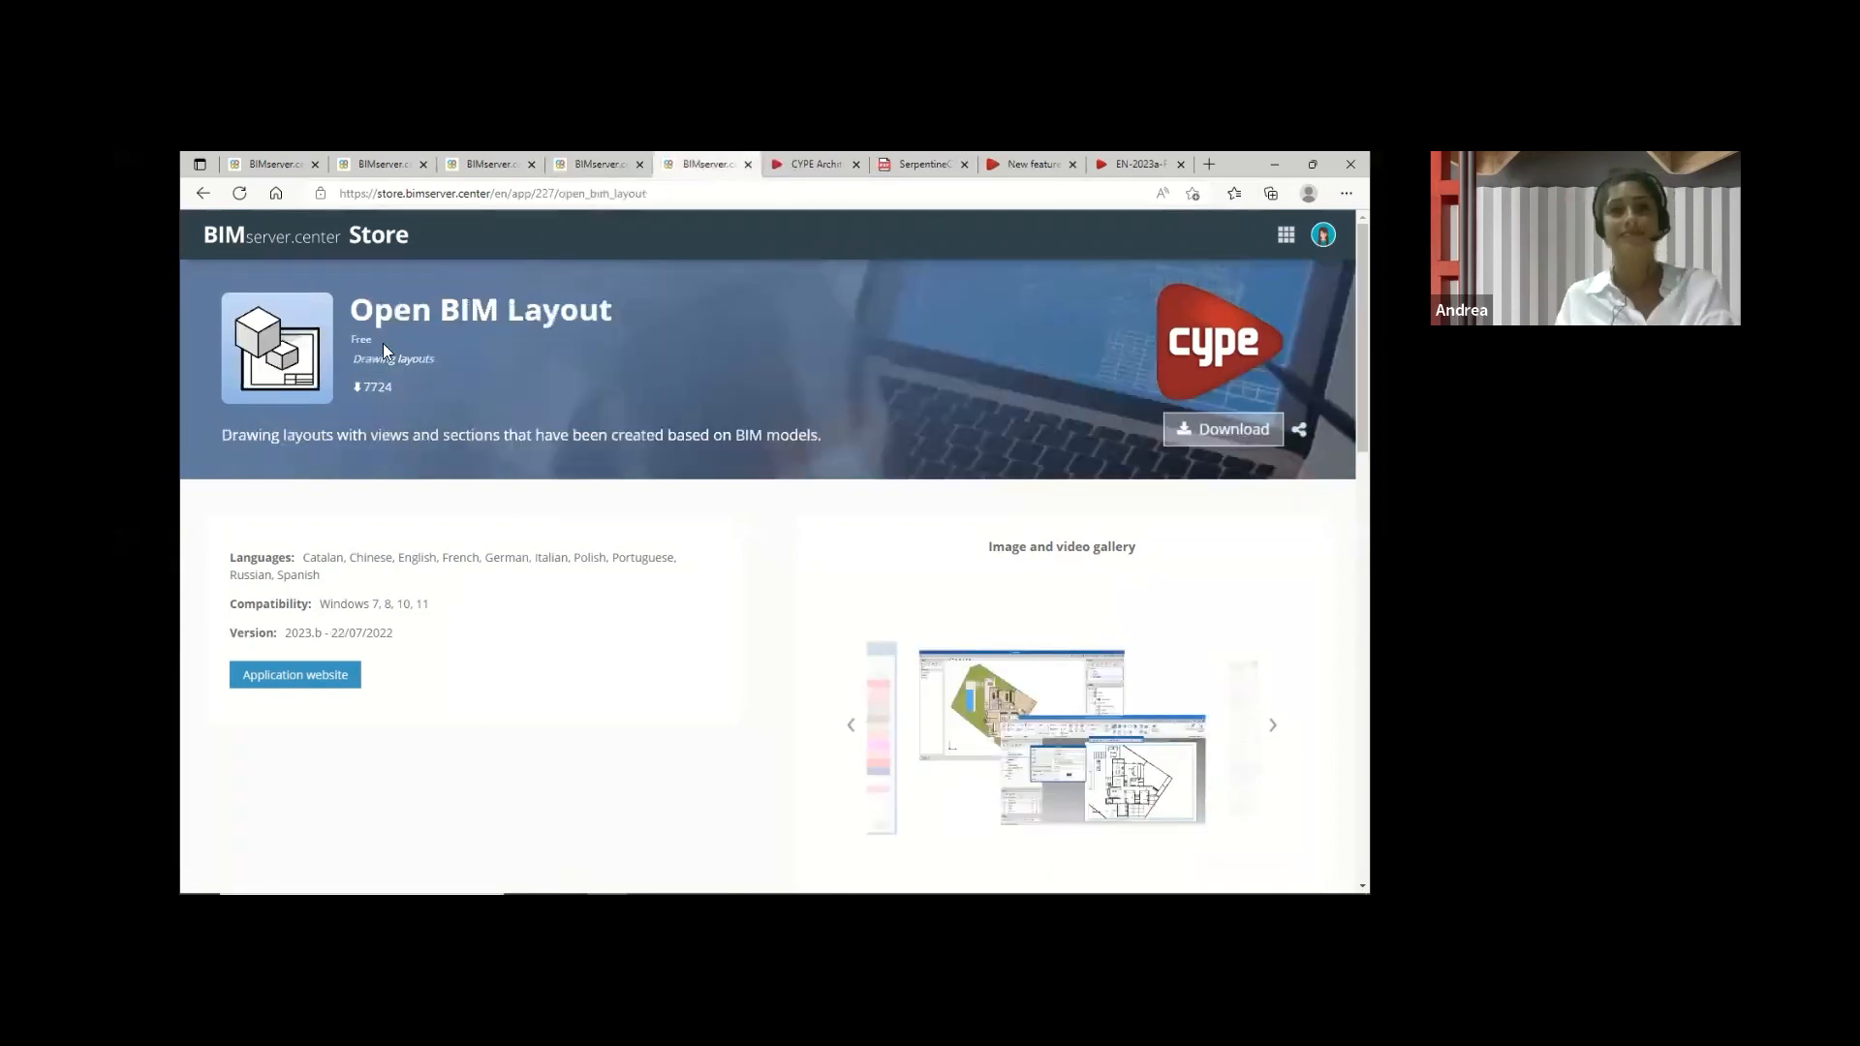
pyautogui.moveTo(374, 341); pyautogui.dragTo(346, 341)
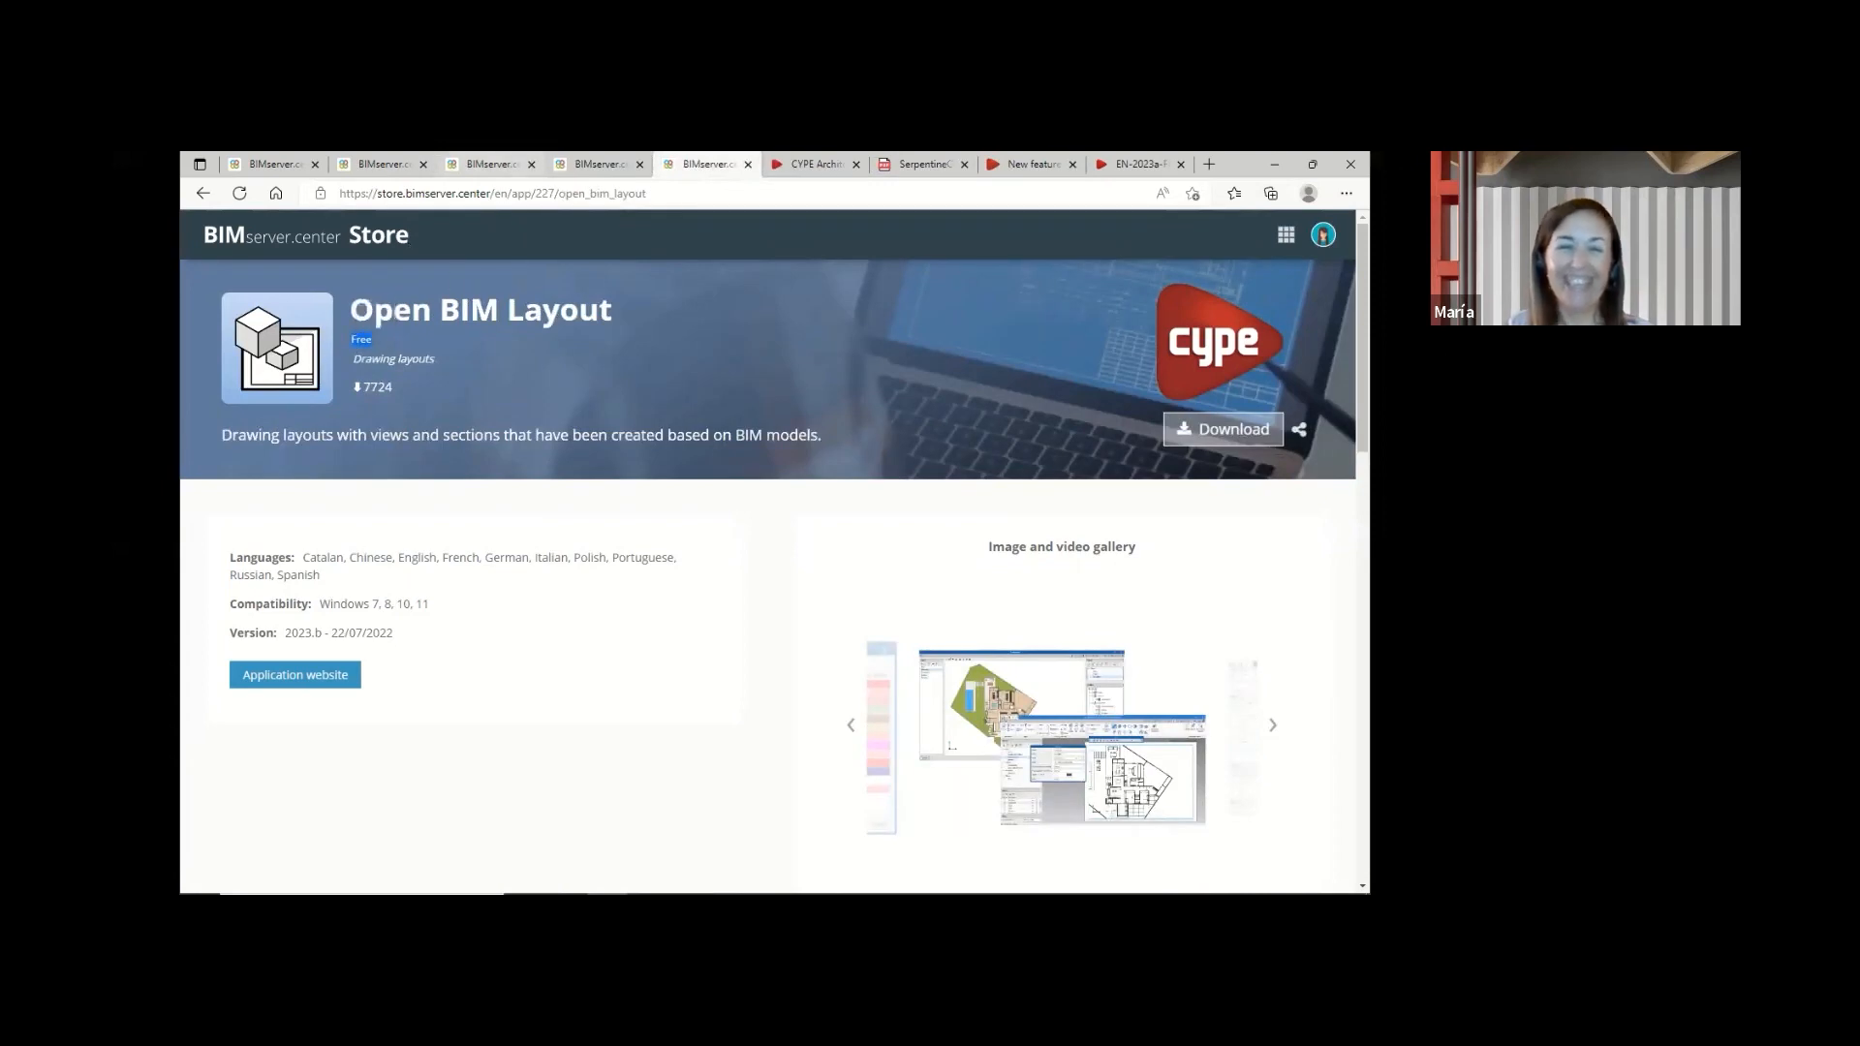
# - Go from CYPE Architecture's Store page to its application website and look through the Detailed information page
pyautogui.click(487, 165)
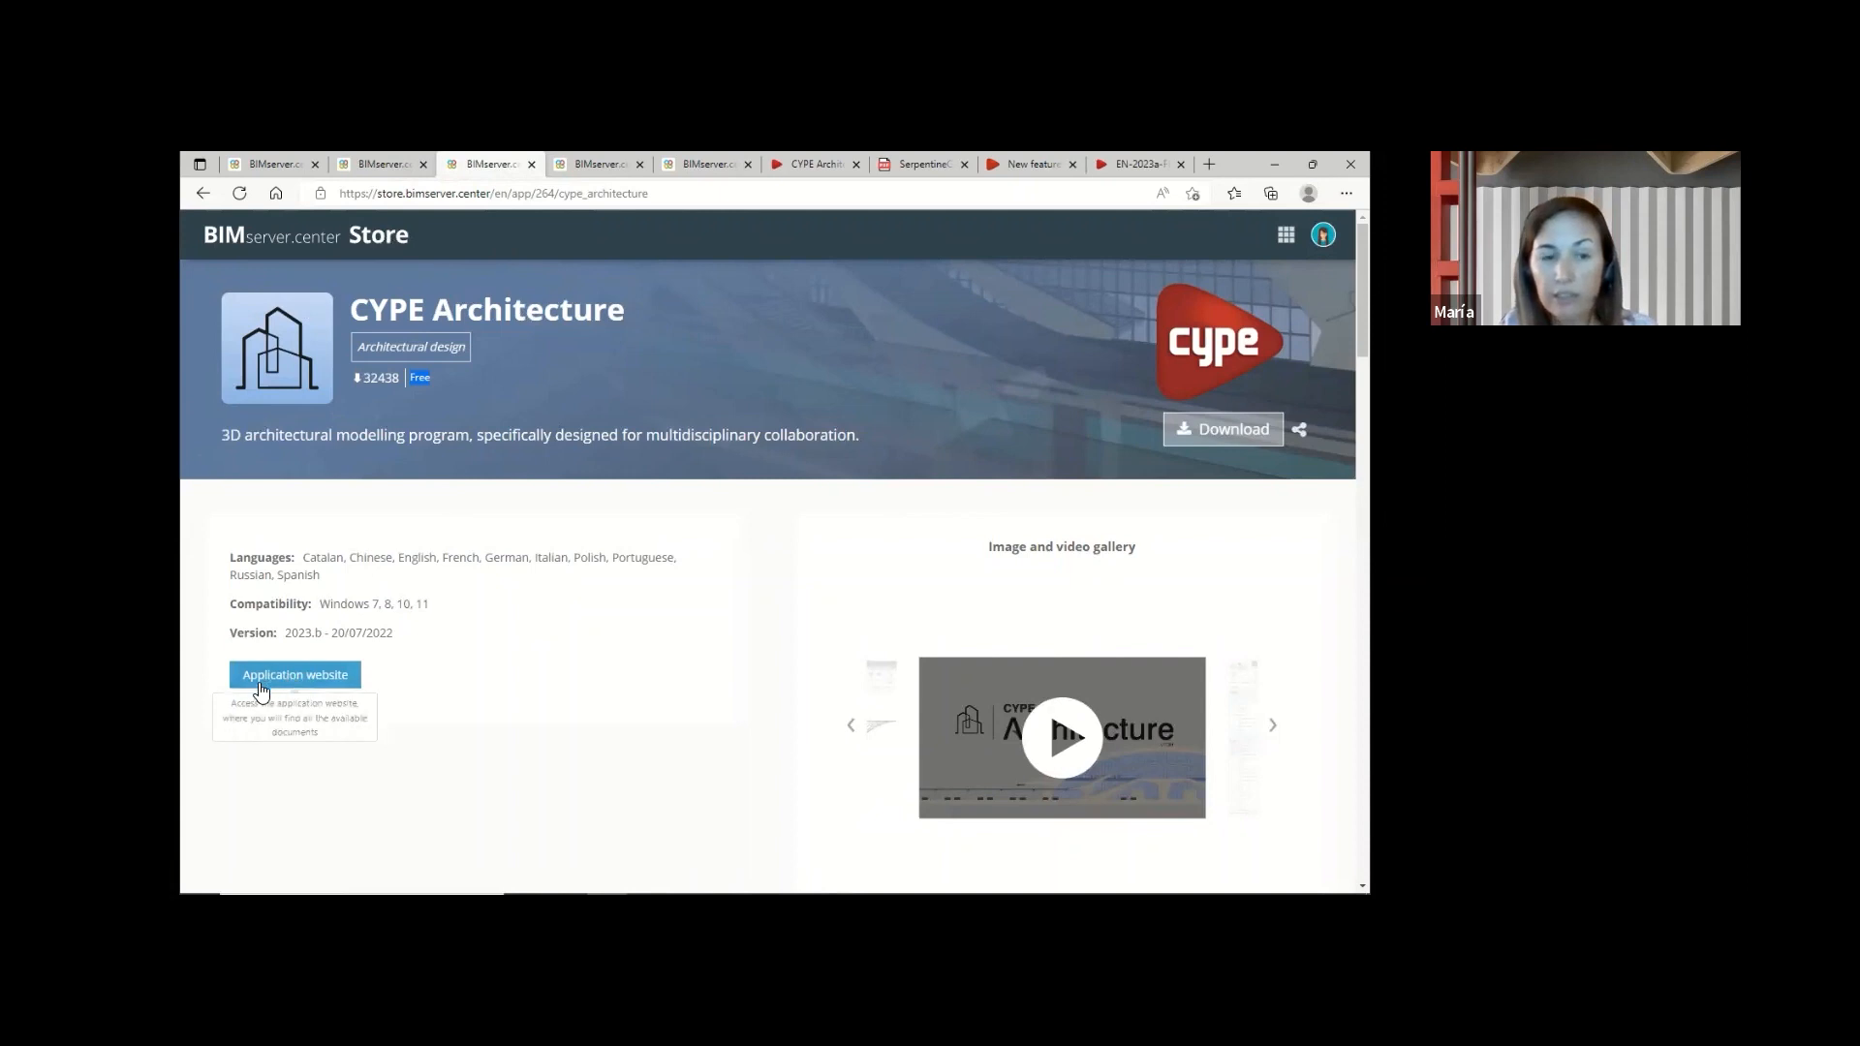
pyautogui.click(324, 686)
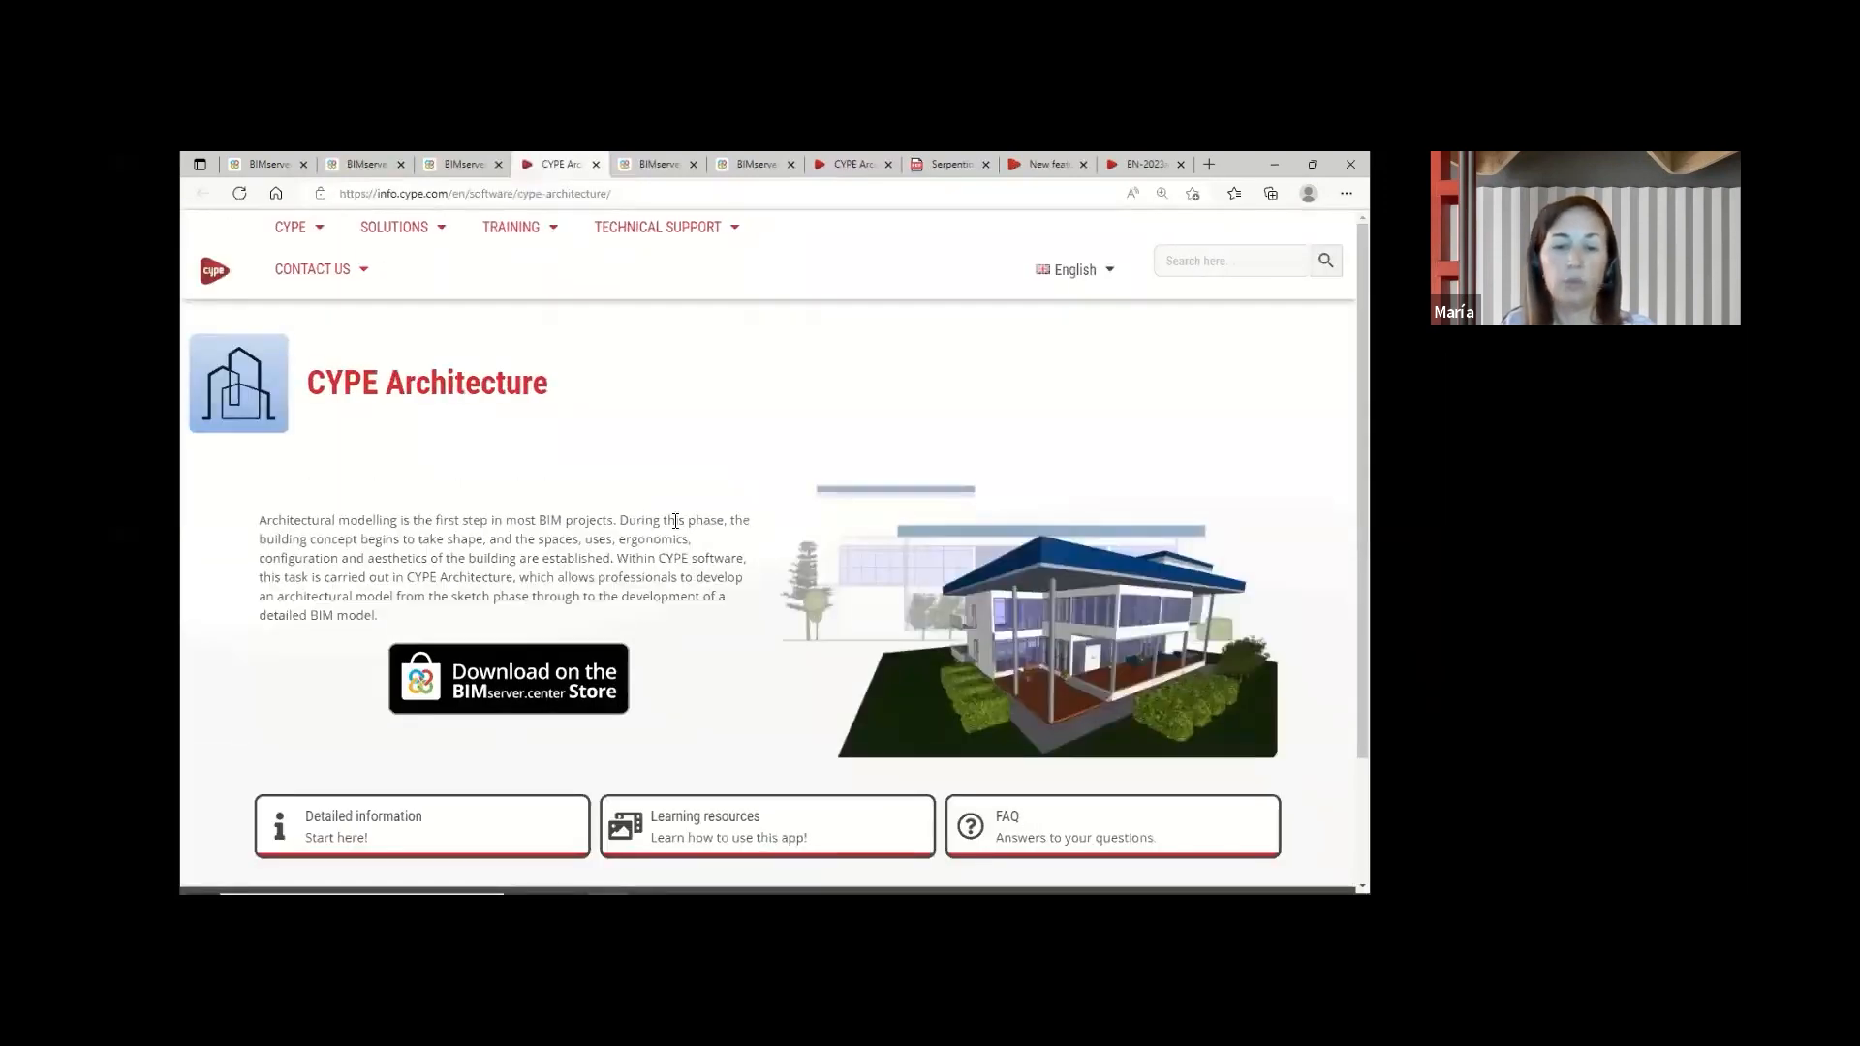
pyautogui.scroll(-1, 675, 523)
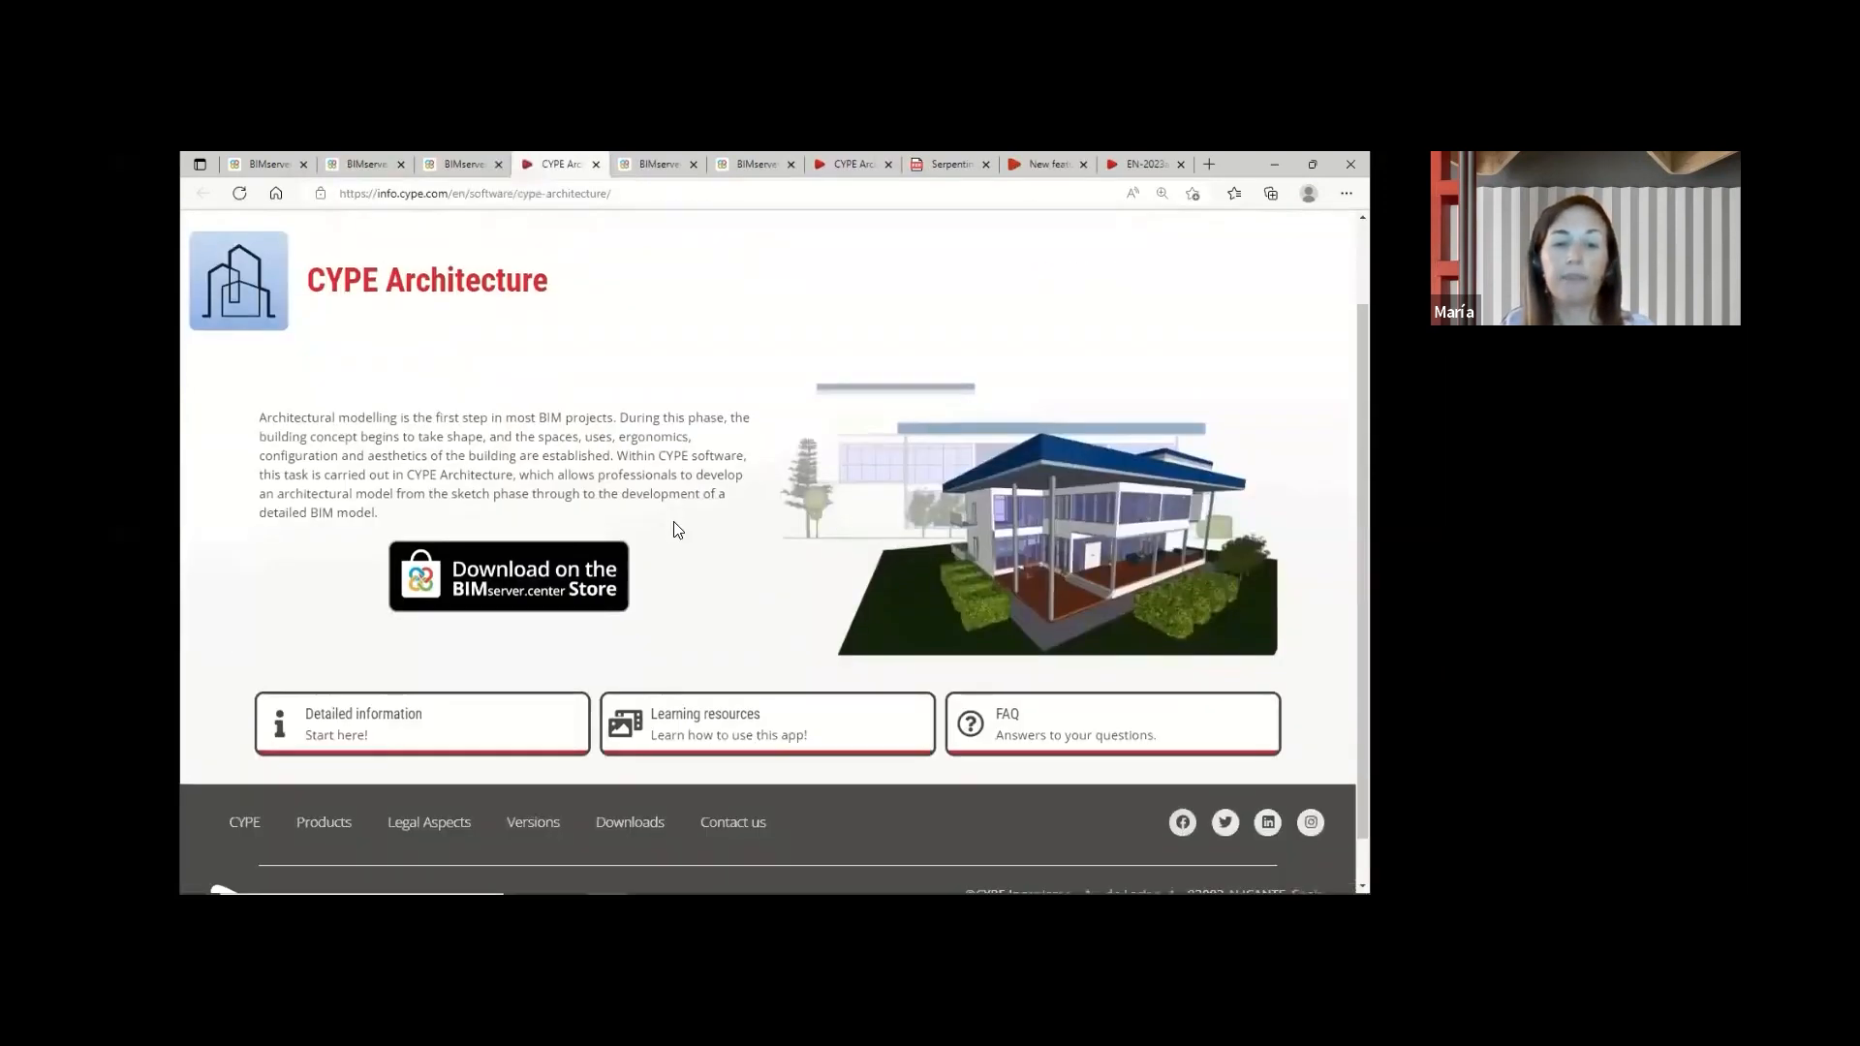
pyautogui.click(390, 724)
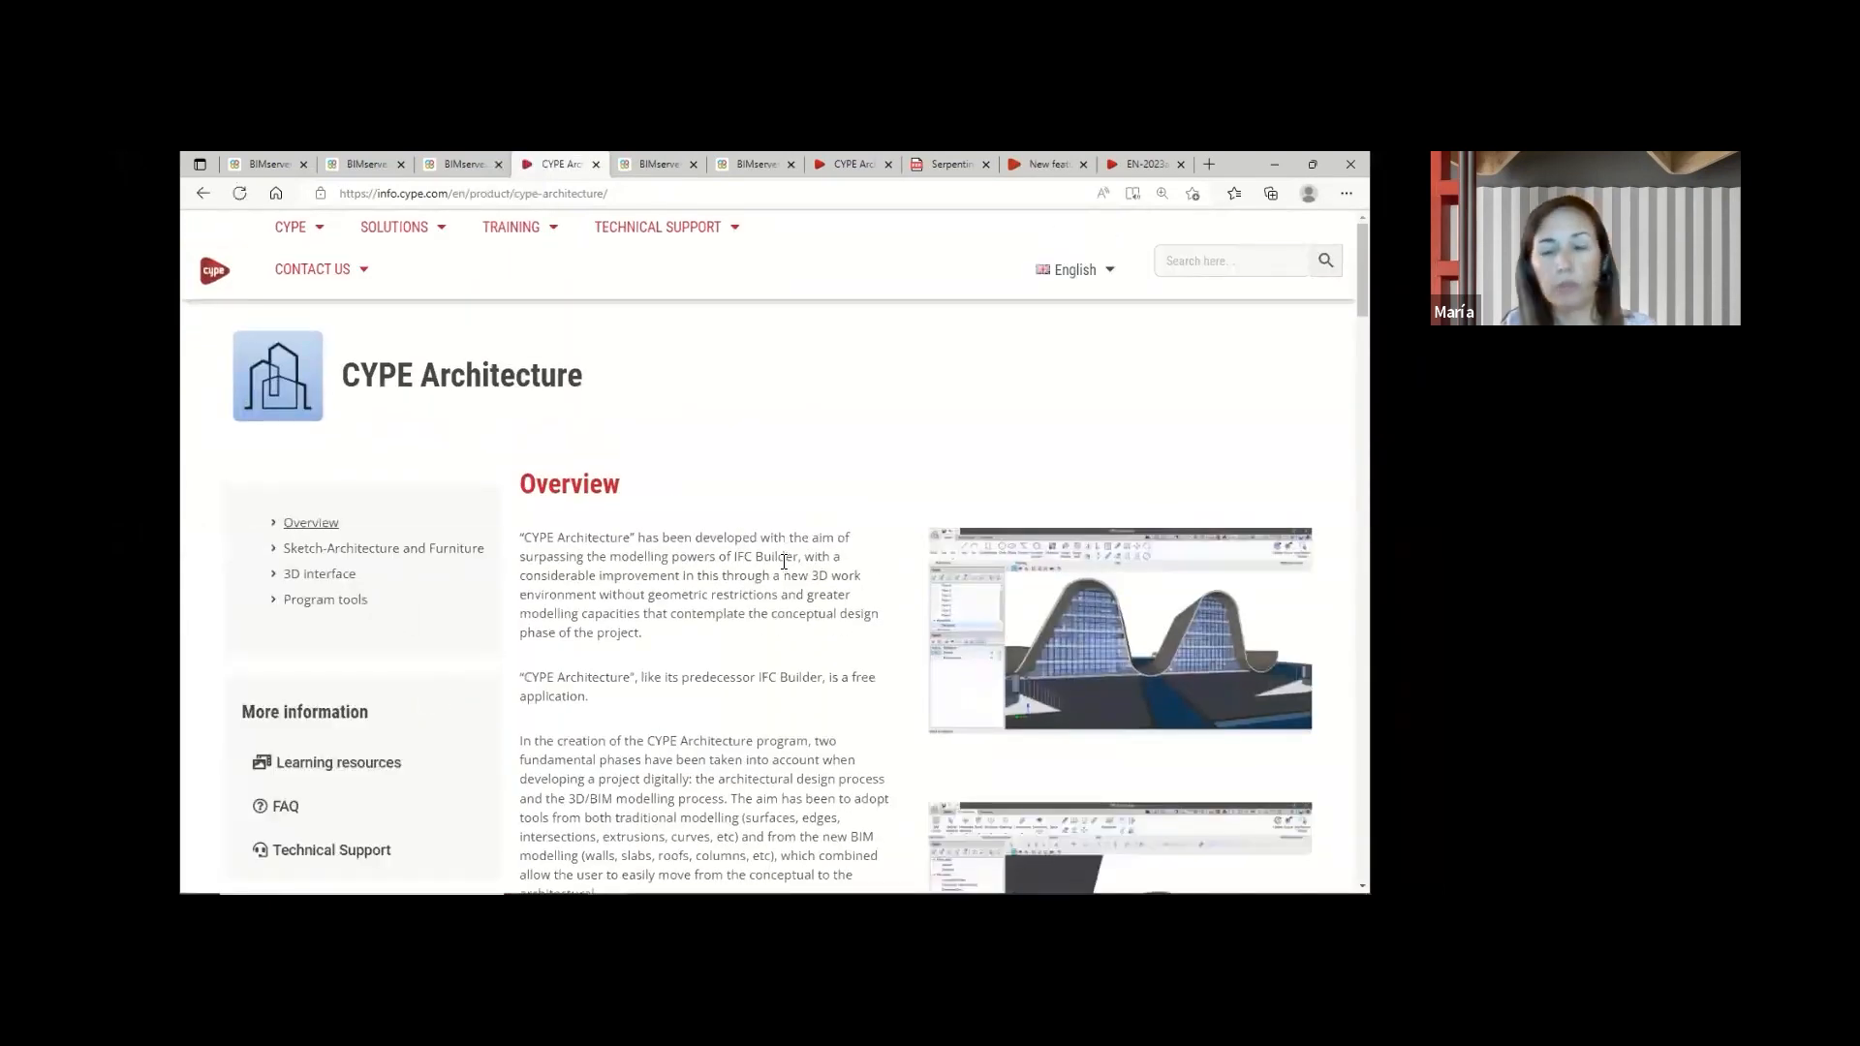
pyautogui.scroll(-2, 786, 558)
pyautogui.scroll(-6, 786, 558)
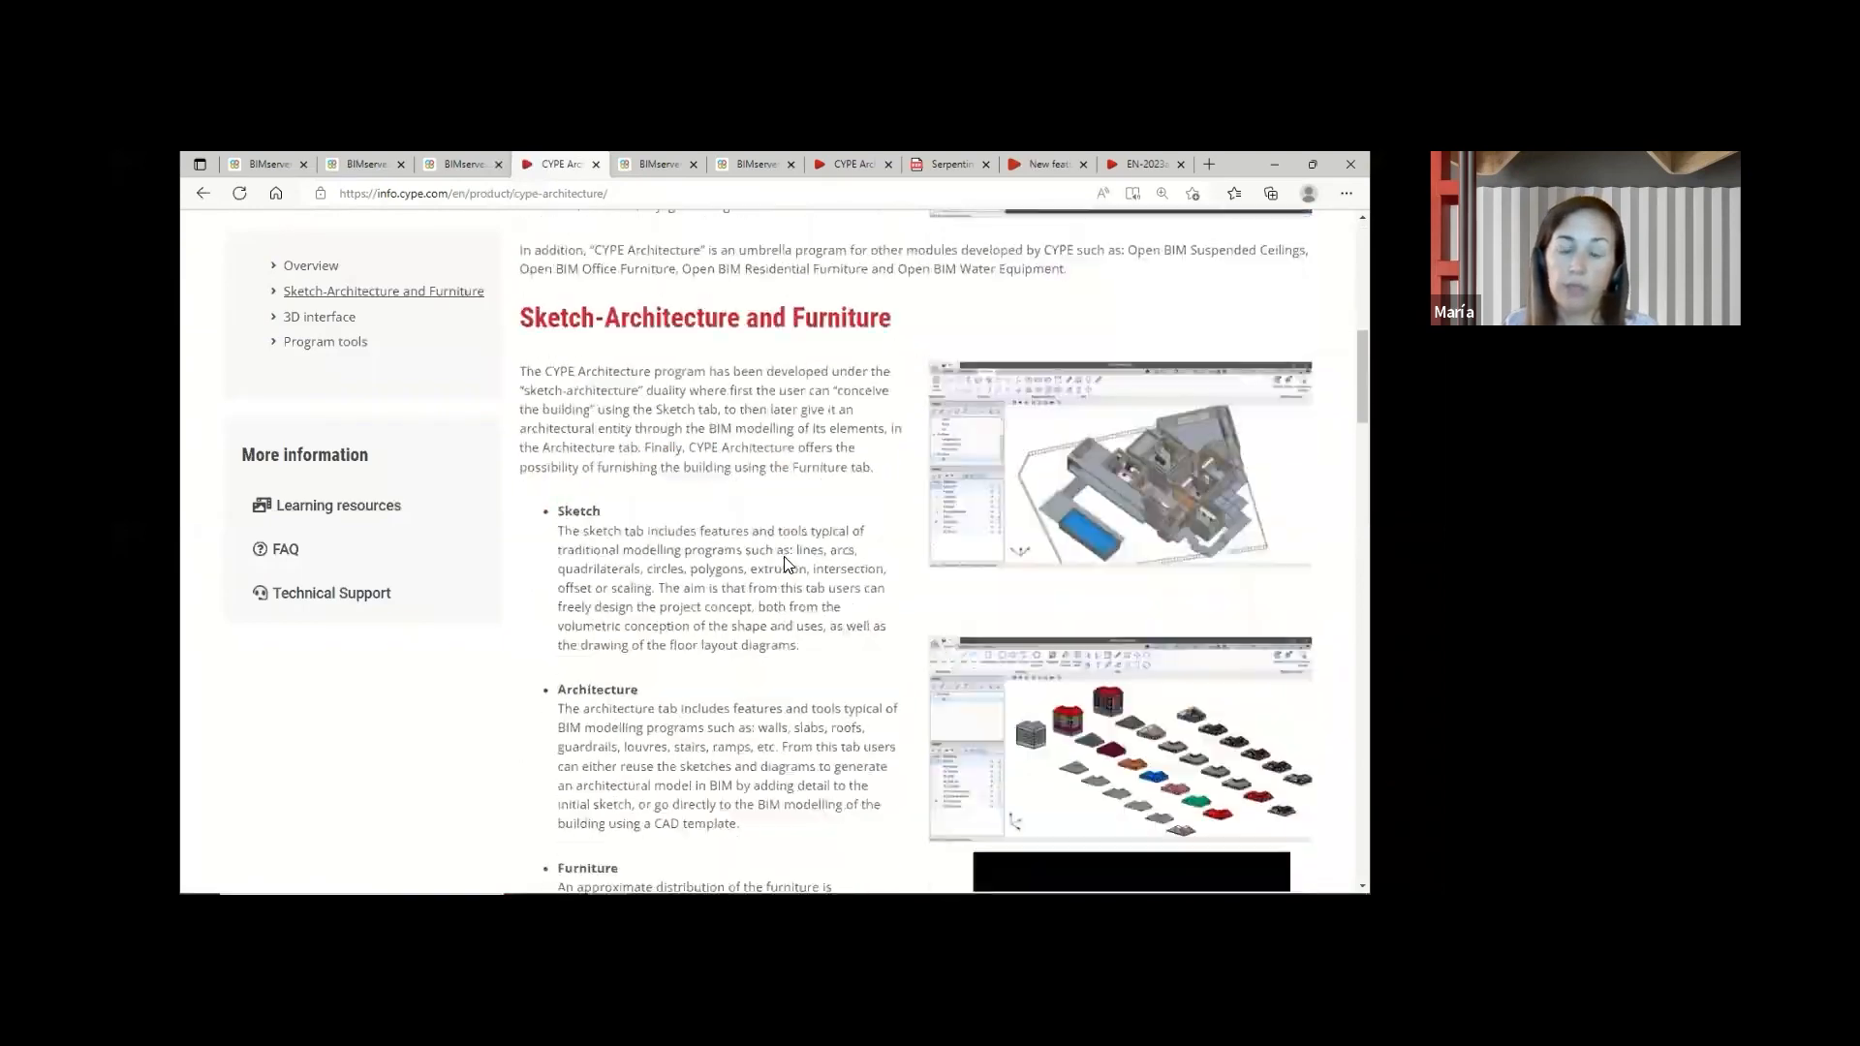
pyautogui.scroll(5, 786, 558)
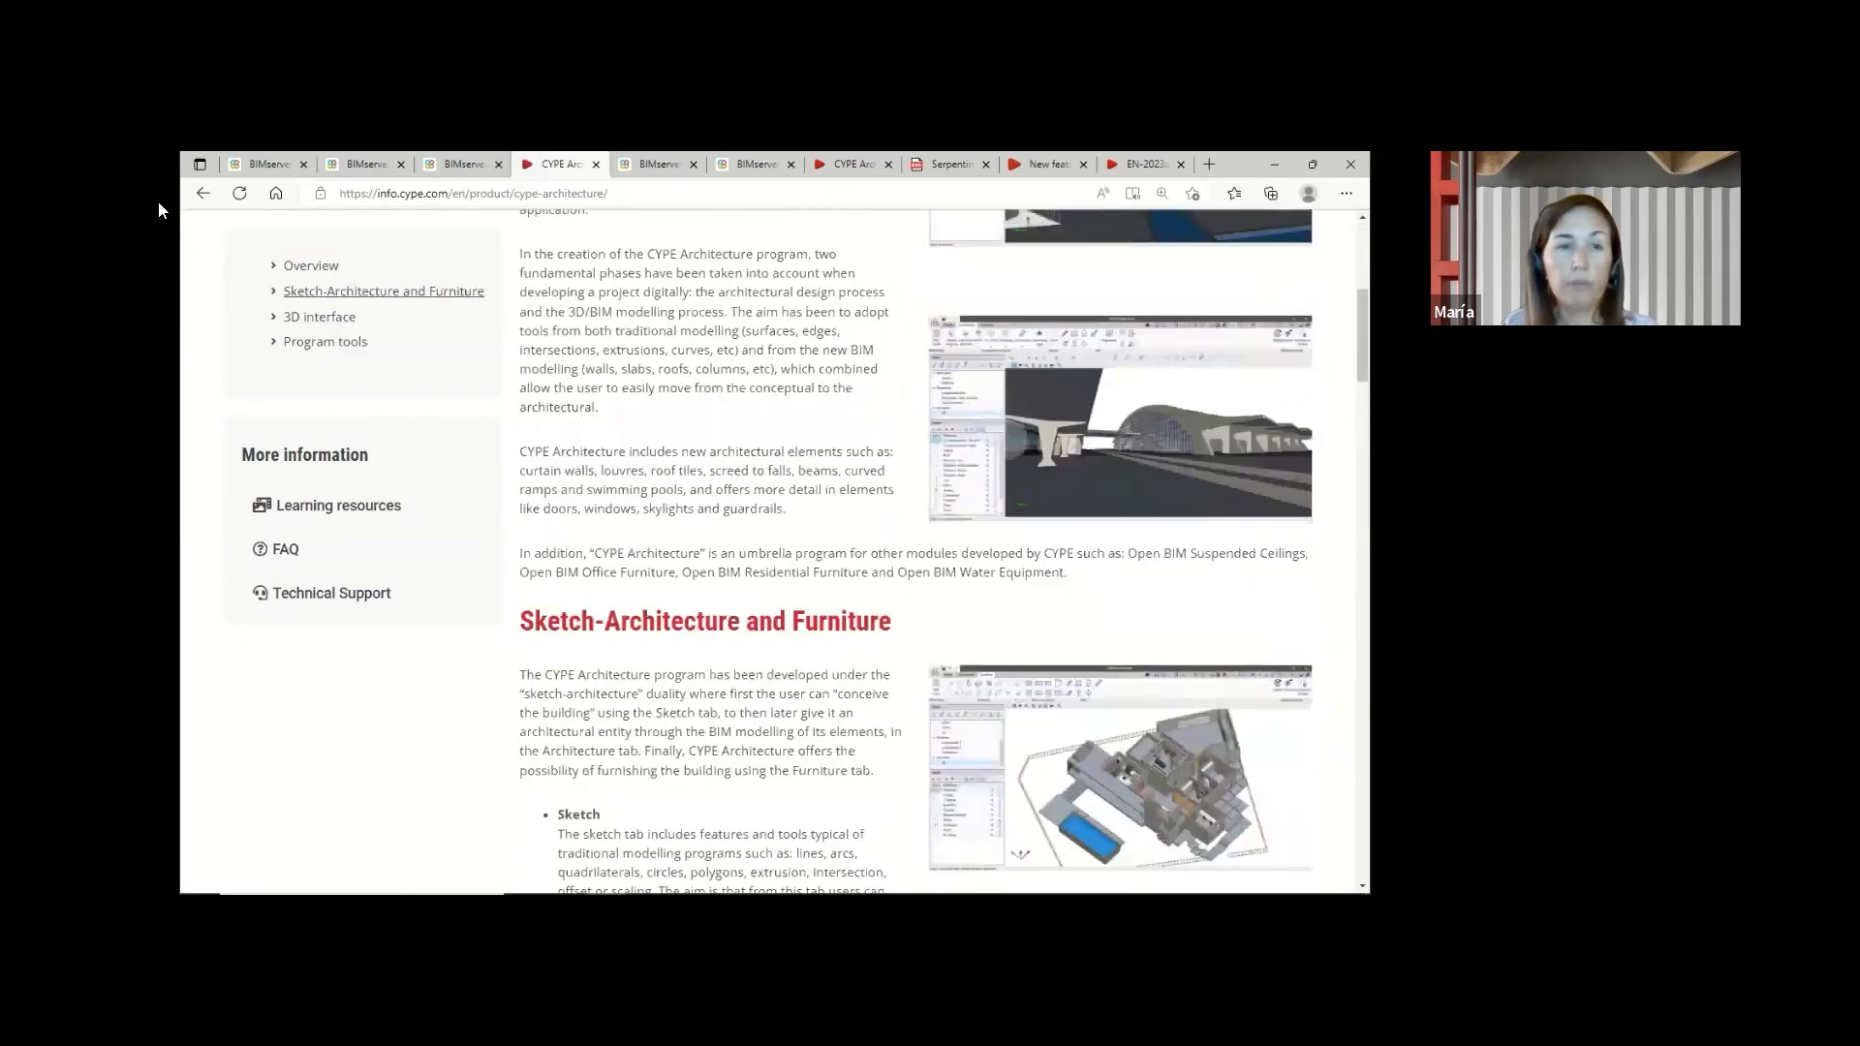
# - Open CYPE Architecture's learning resources and point out the User's Manual among the related documents
pyautogui.click(204, 194)
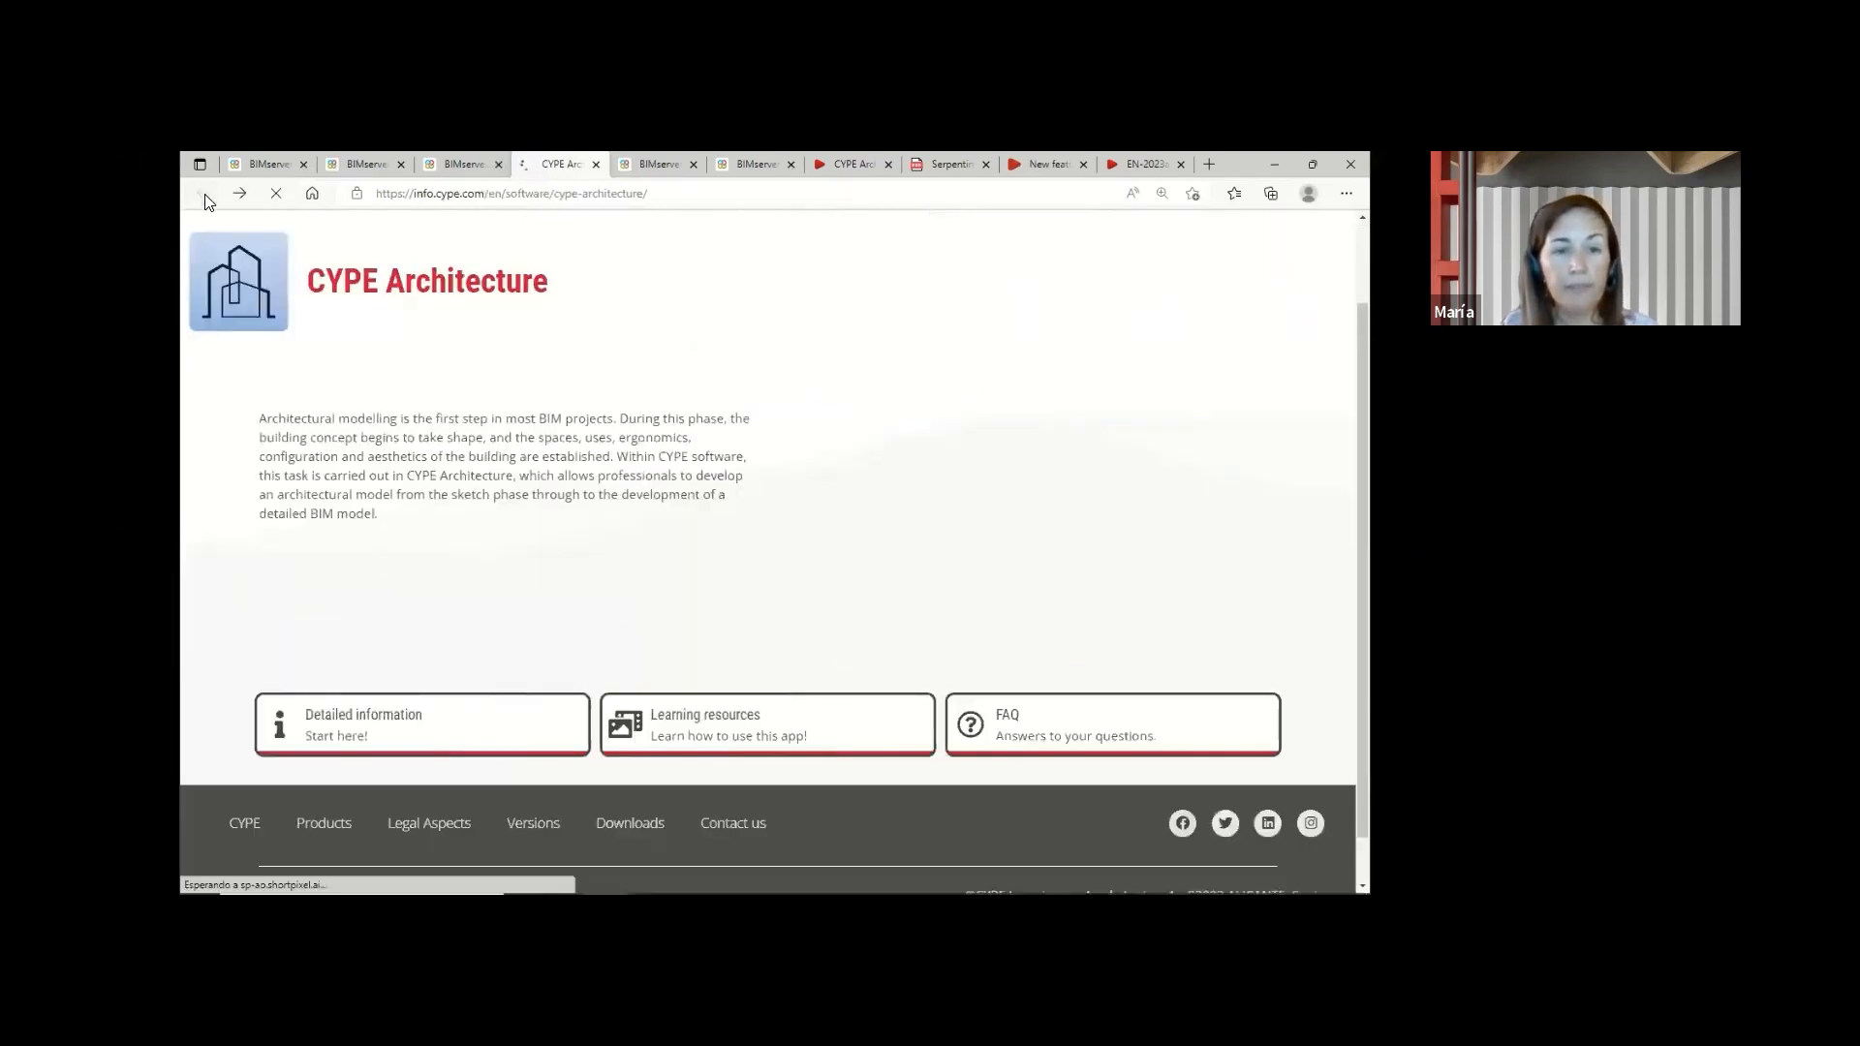
pyautogui.click(708, 726)
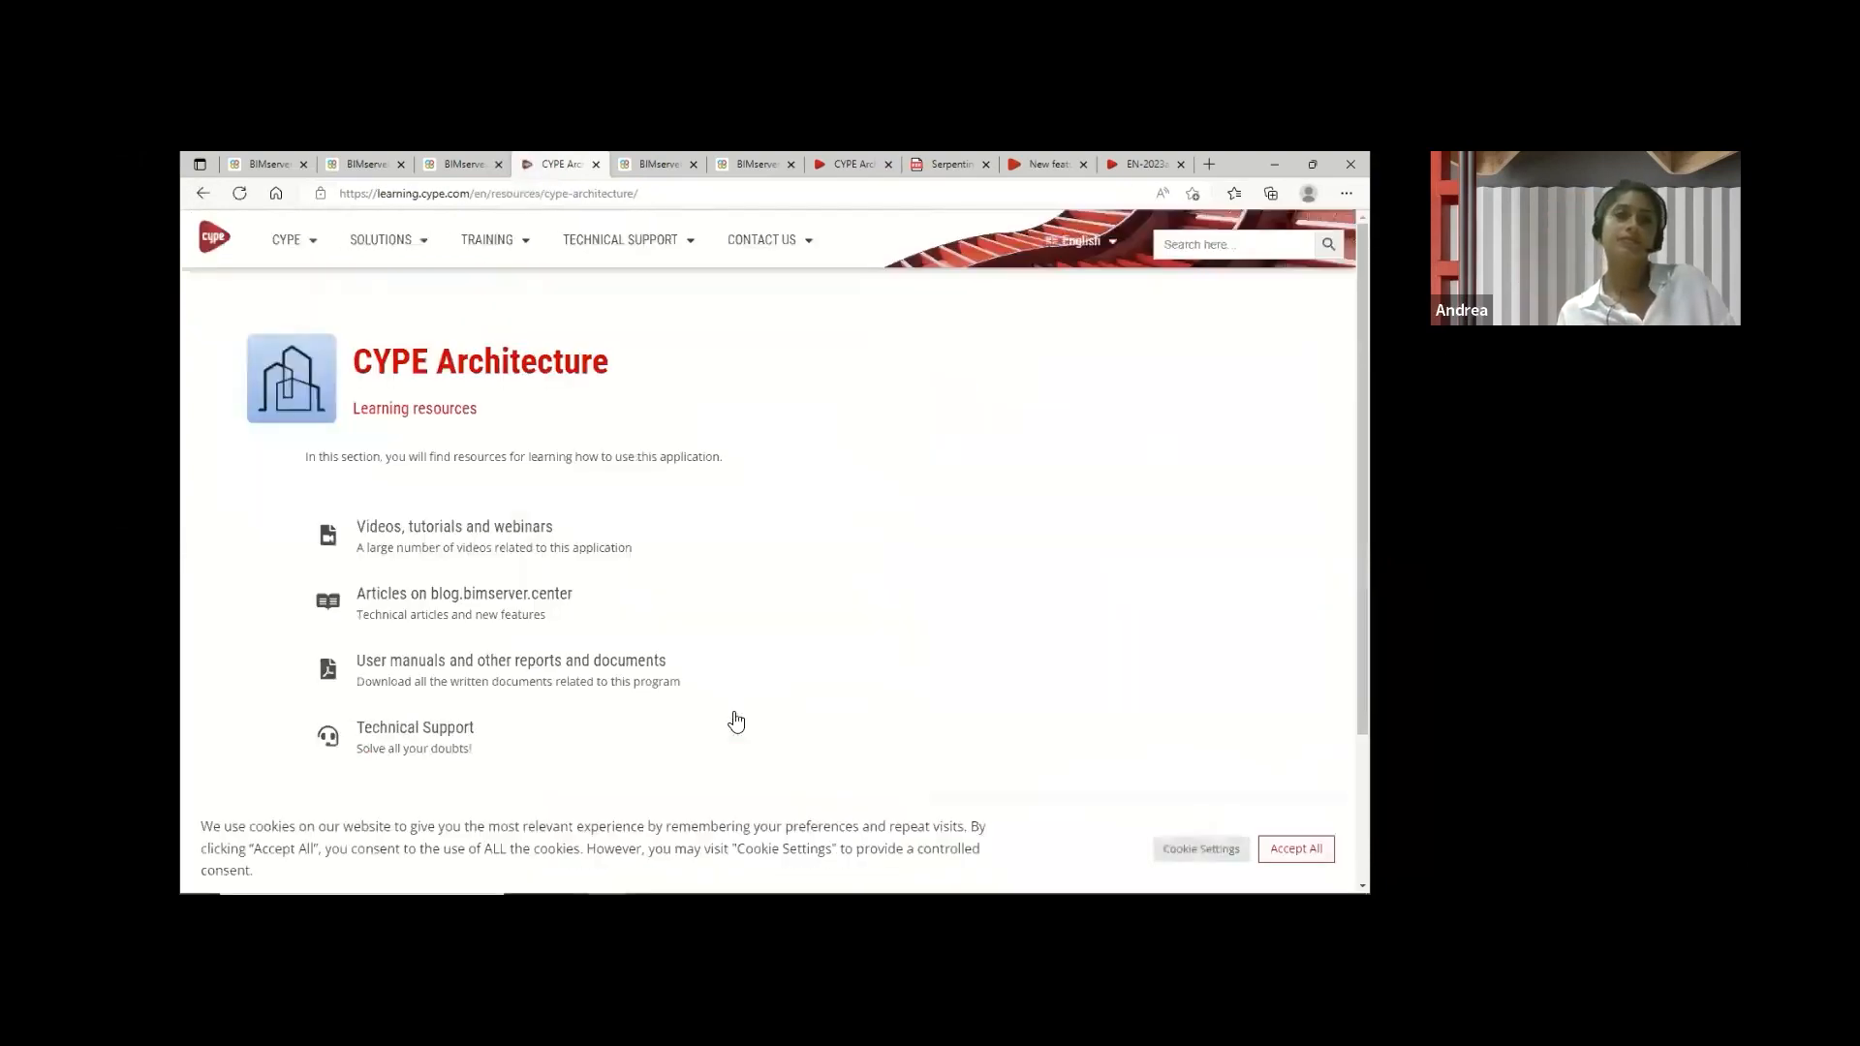
pyautogui.click(469, 670)
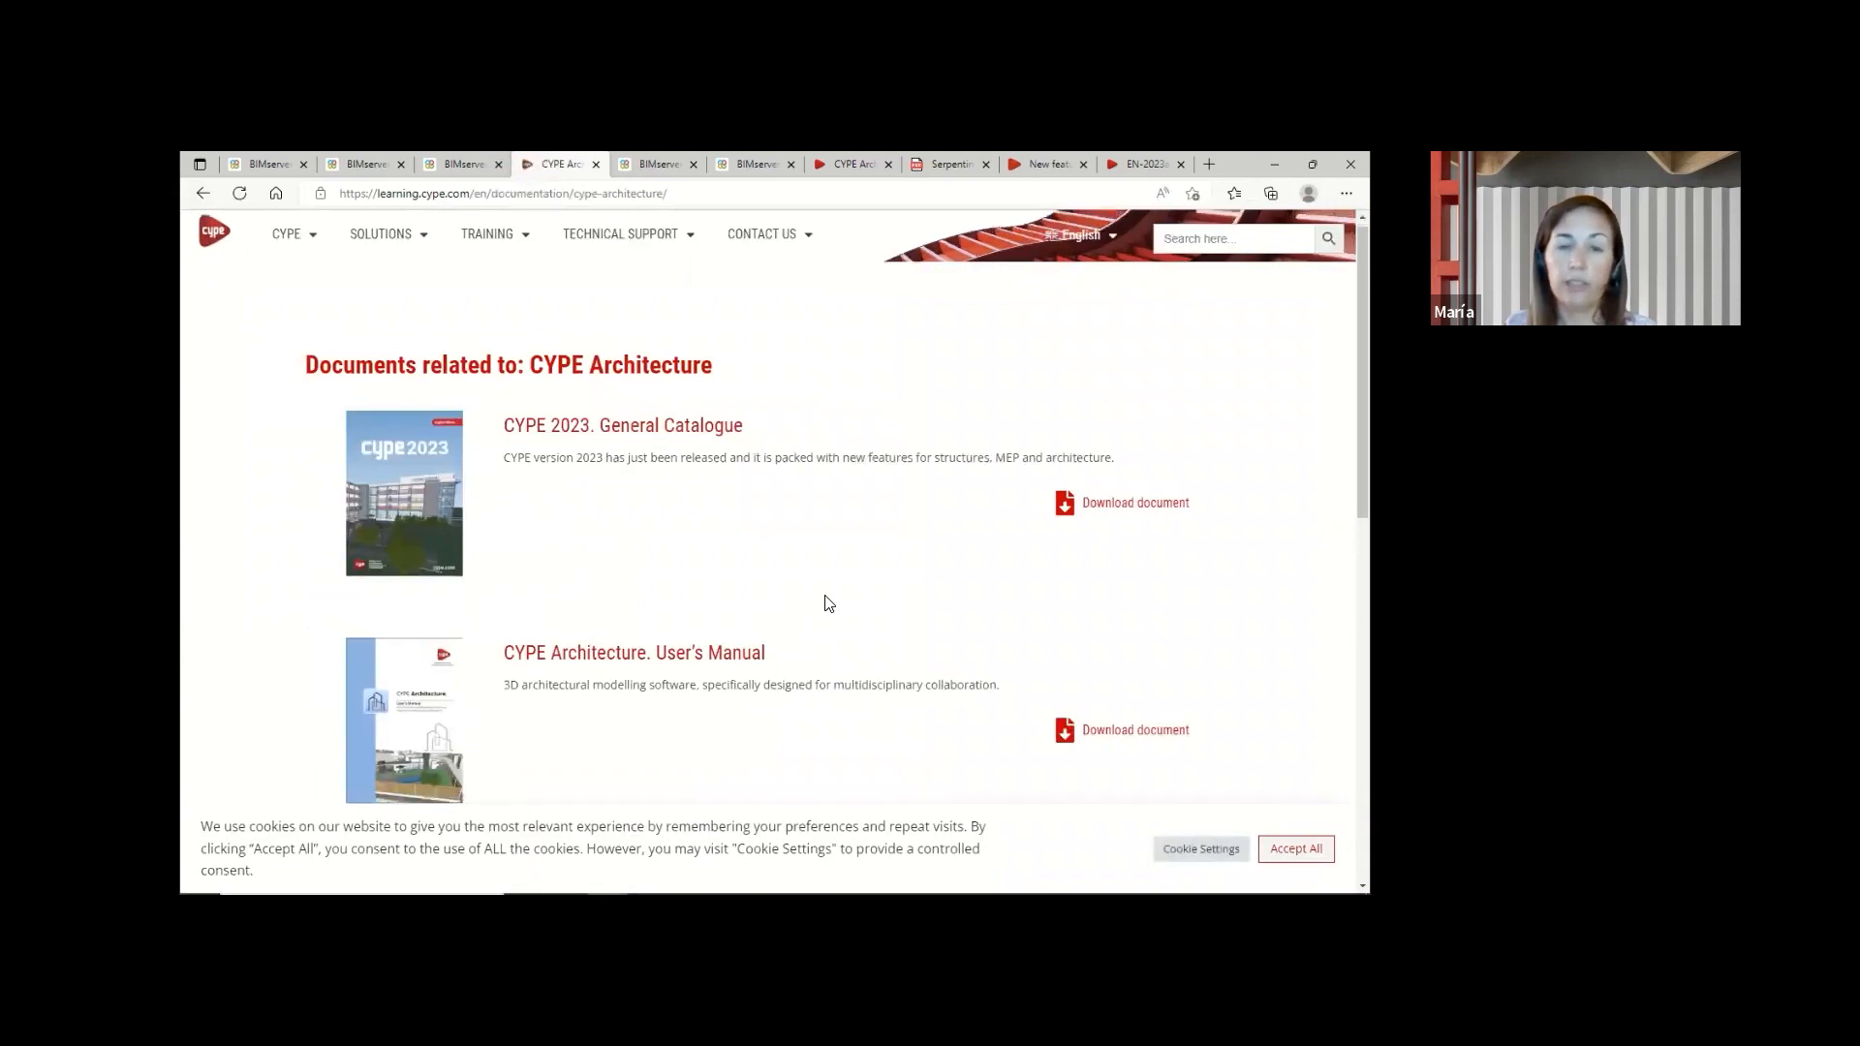
pyautogui.scroll(-1, 614, 585)
pyautogui.scroll(-1, 623, 485)
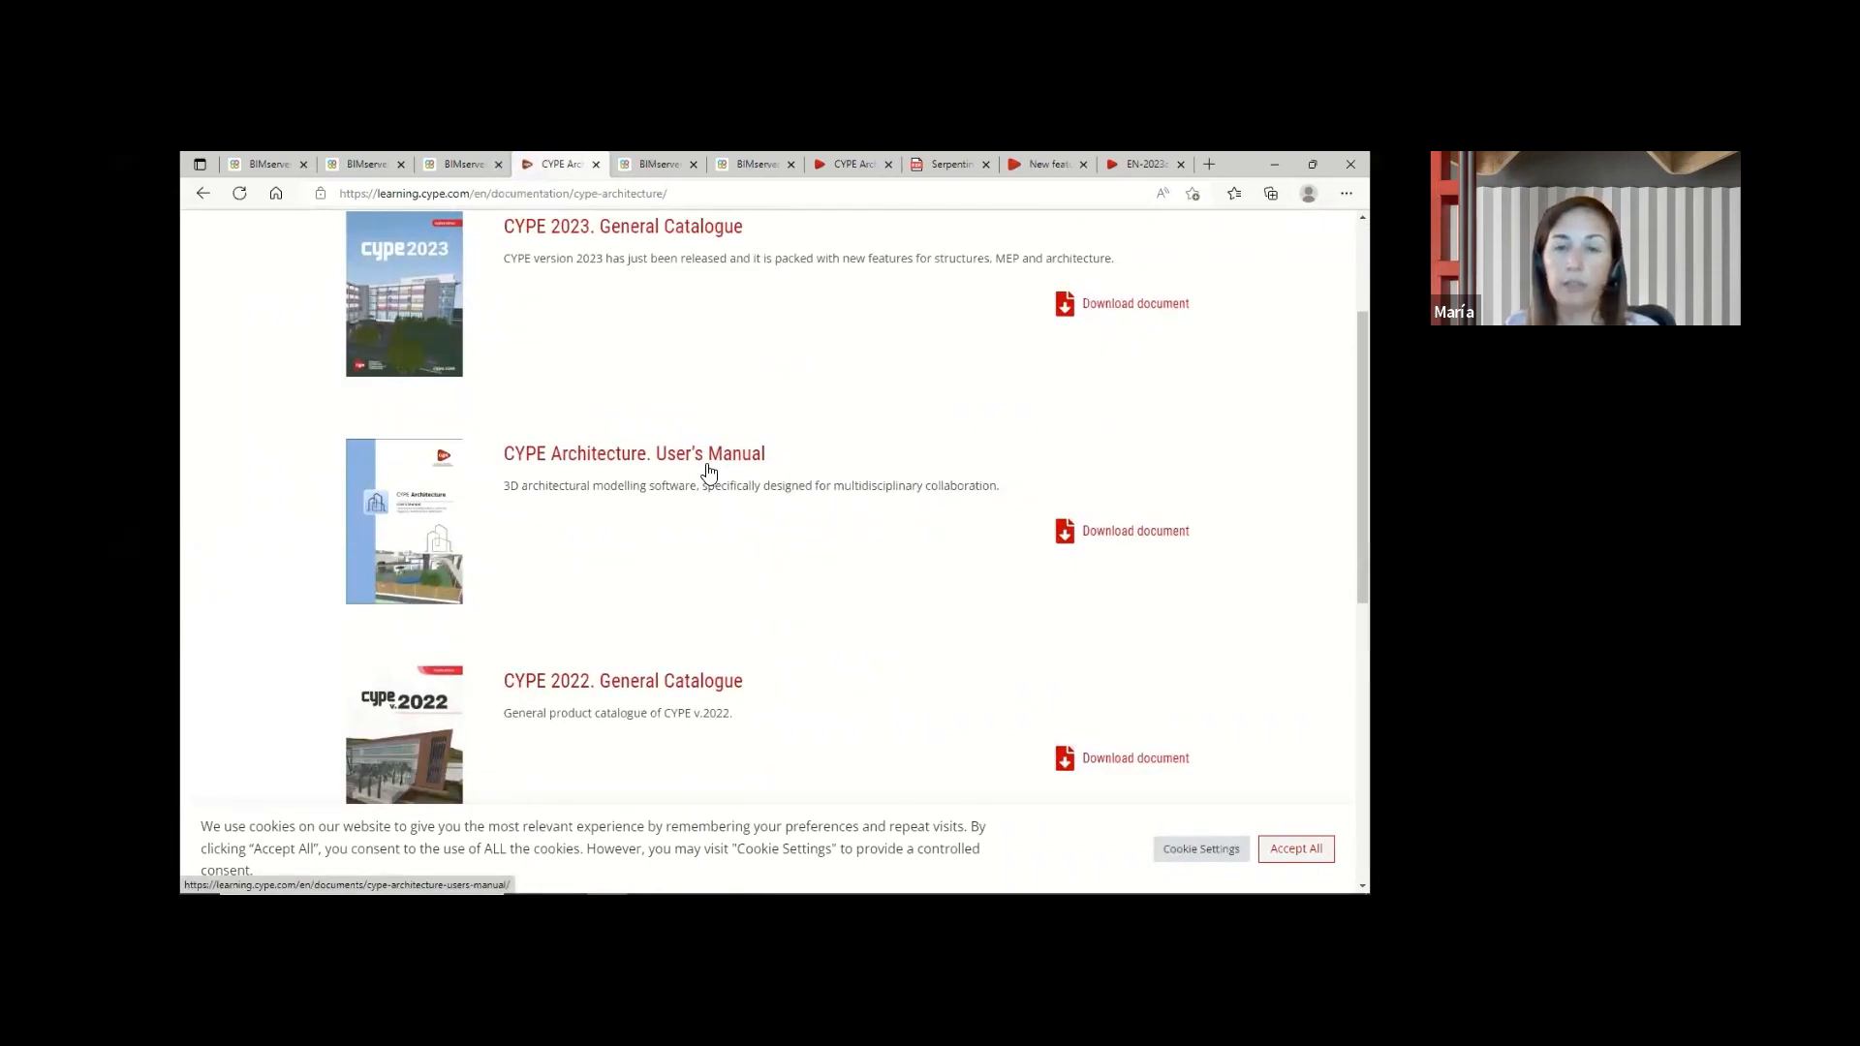
pyautogui.scroll(1, 708, 473)
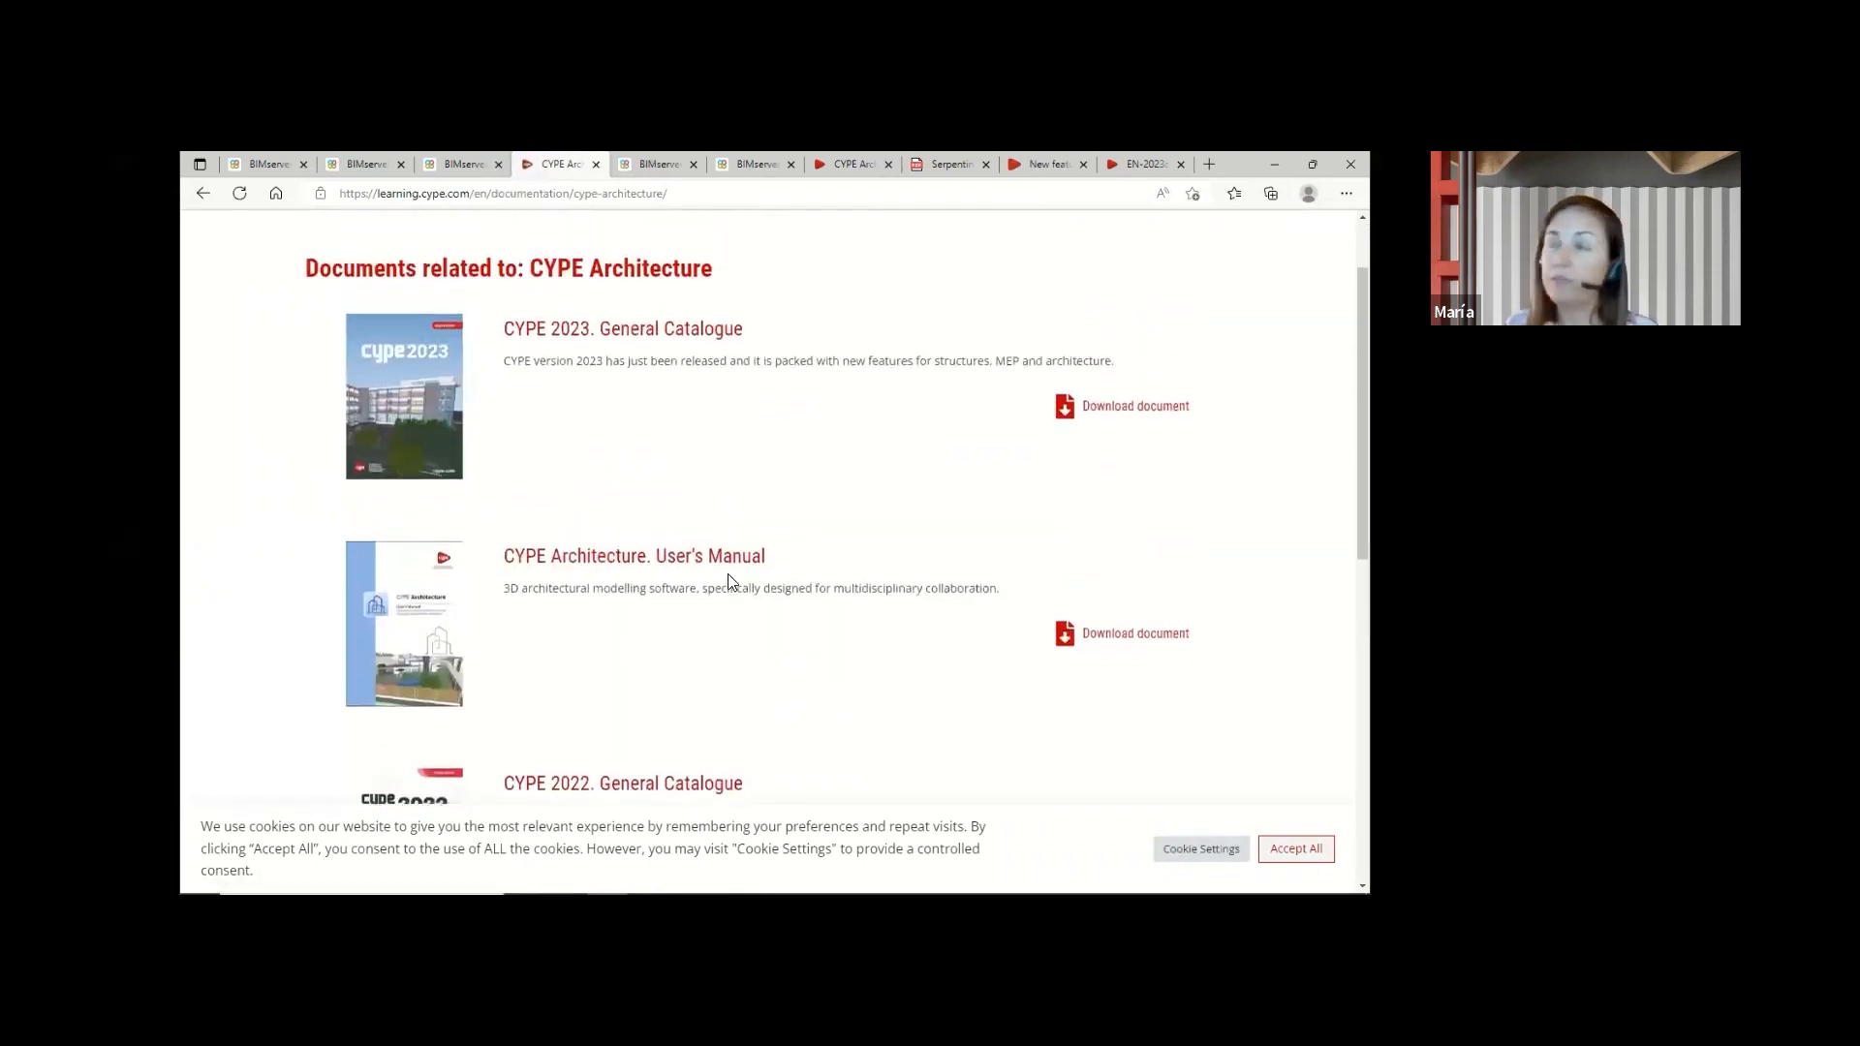
# - Return to the learning resources and browse the first page of CYPE Architecture videos, tutorials and webinars
pyautogui.click(201, 196)
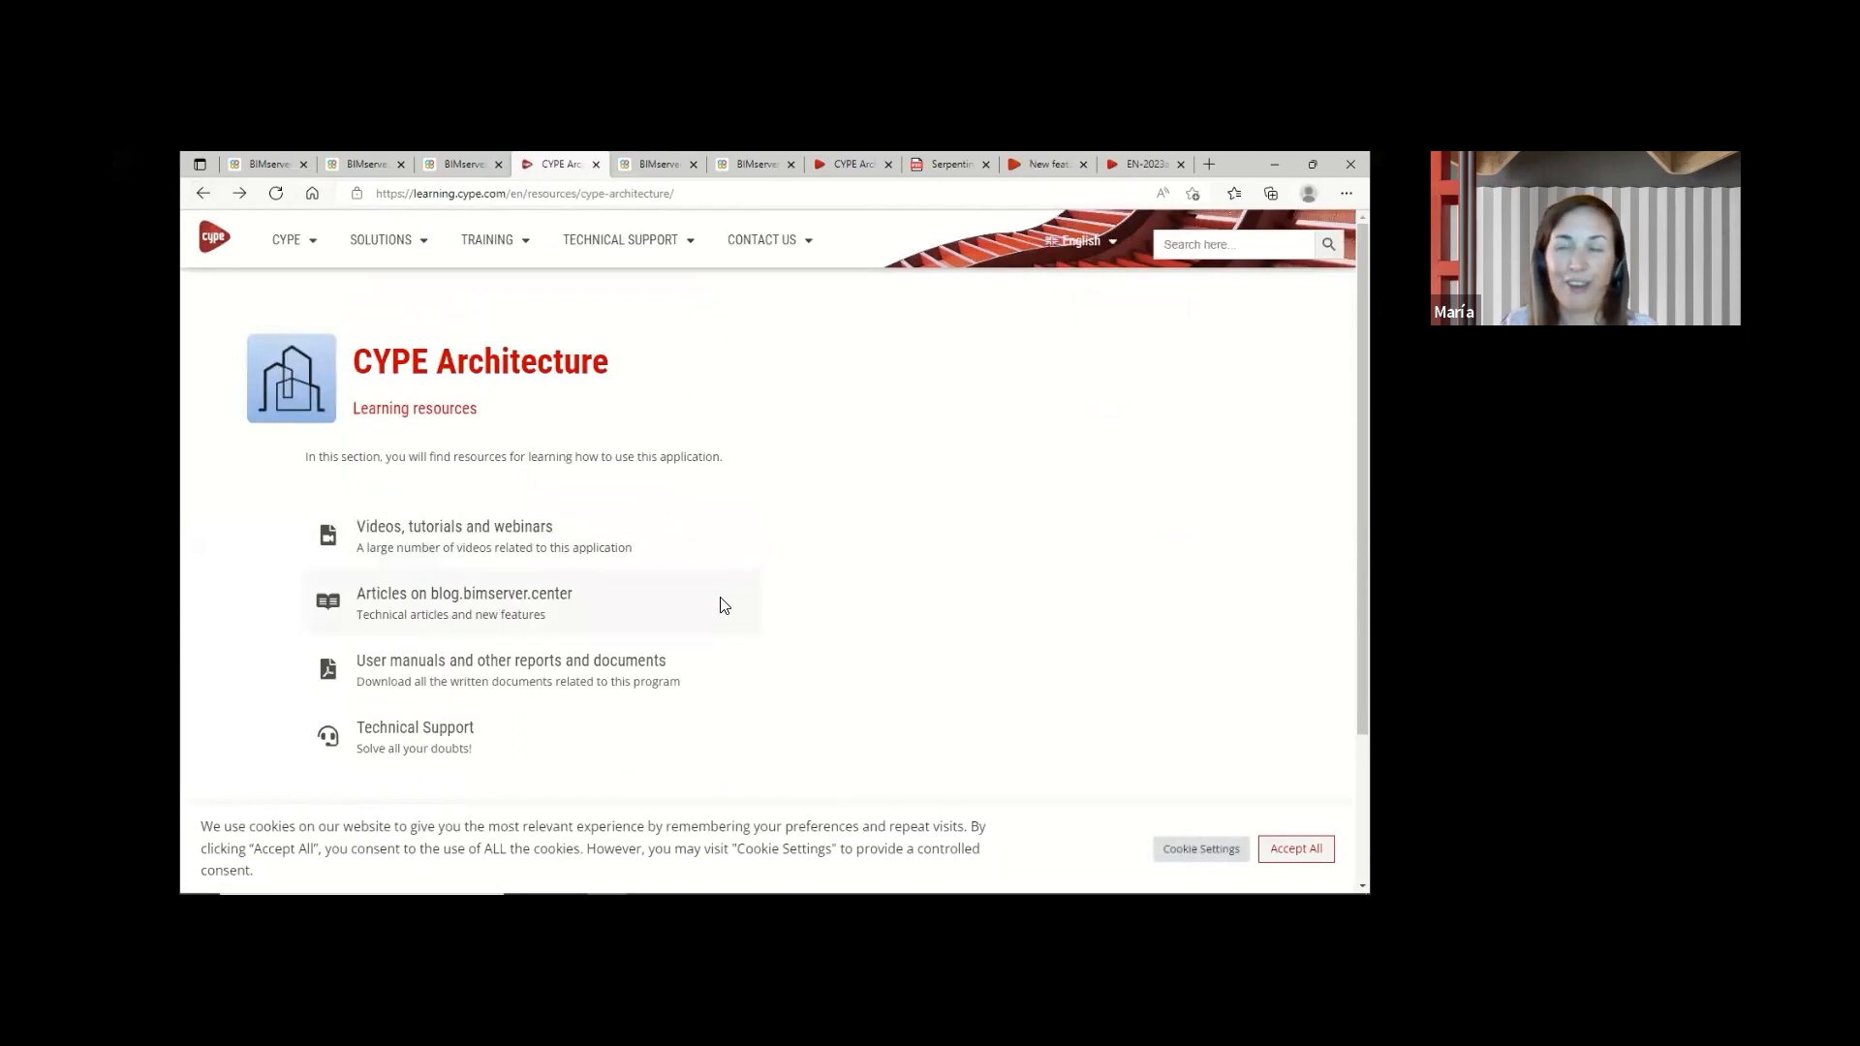
pyautogui.click(418, 537)
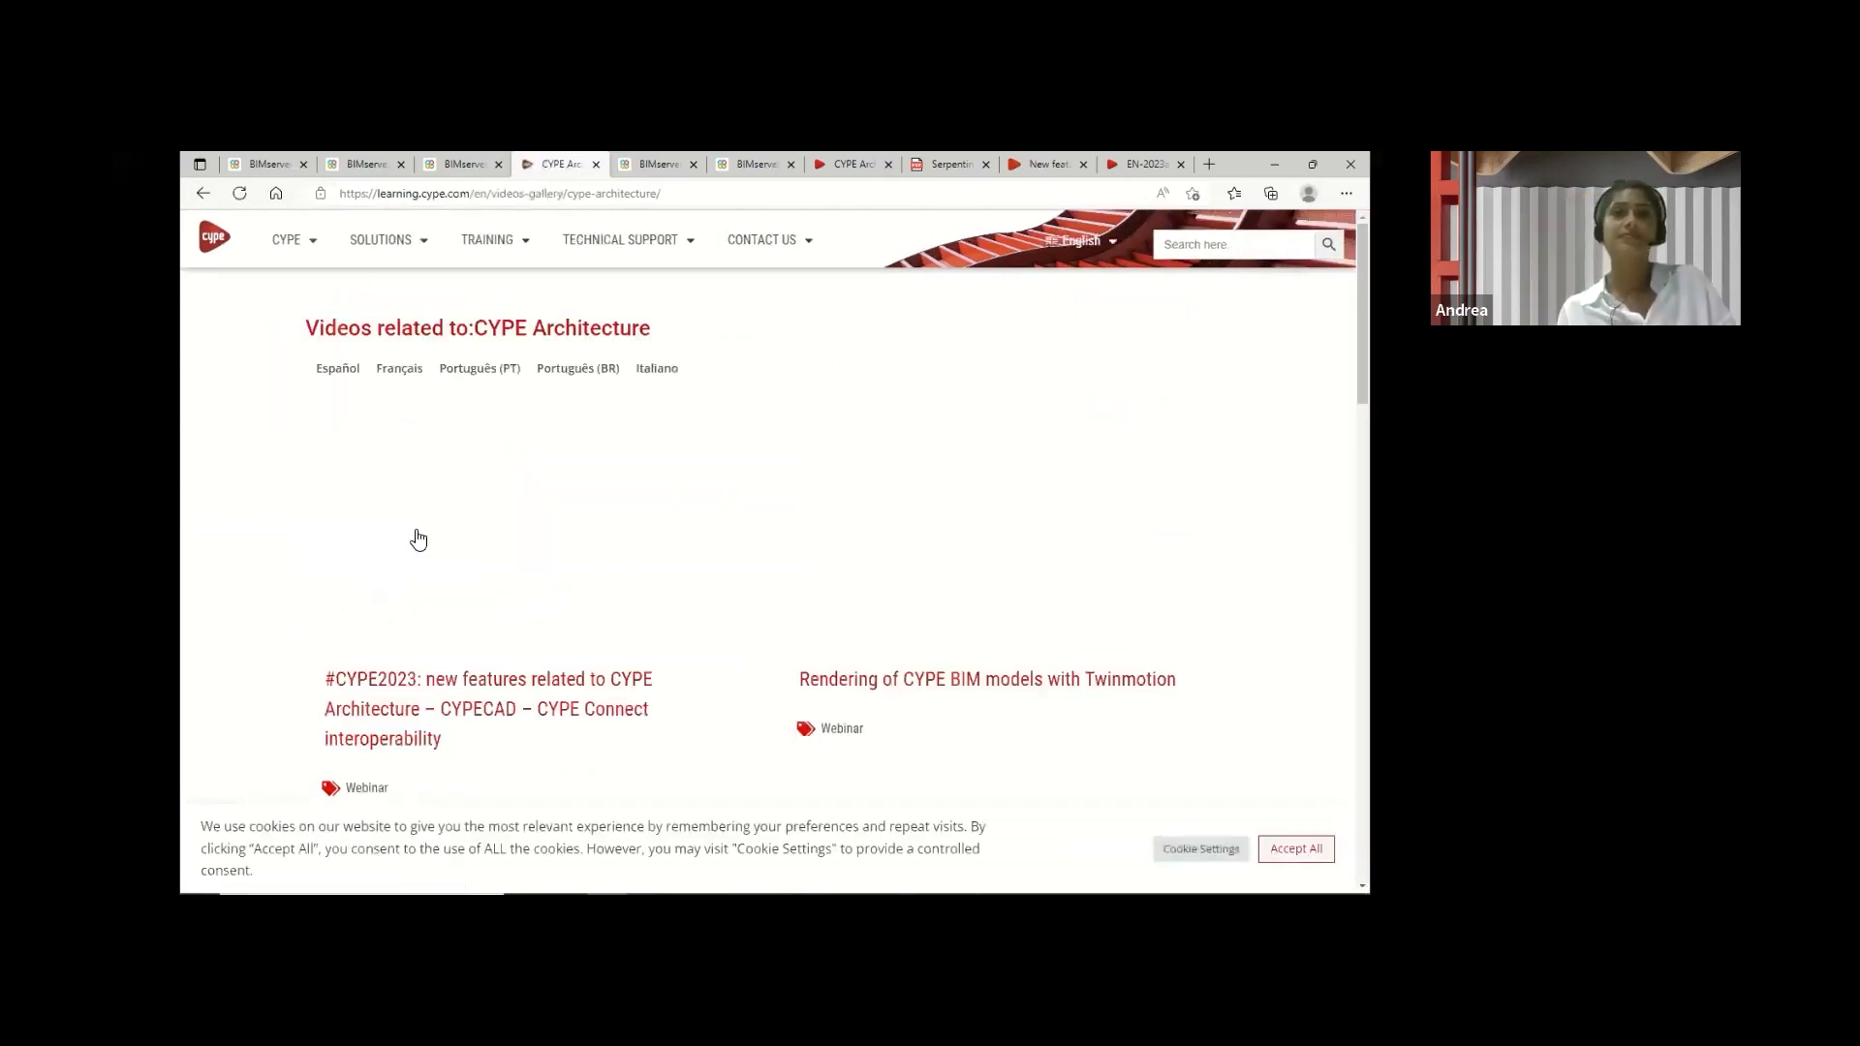
pyautogui.scroll(-1, 1373, 580)
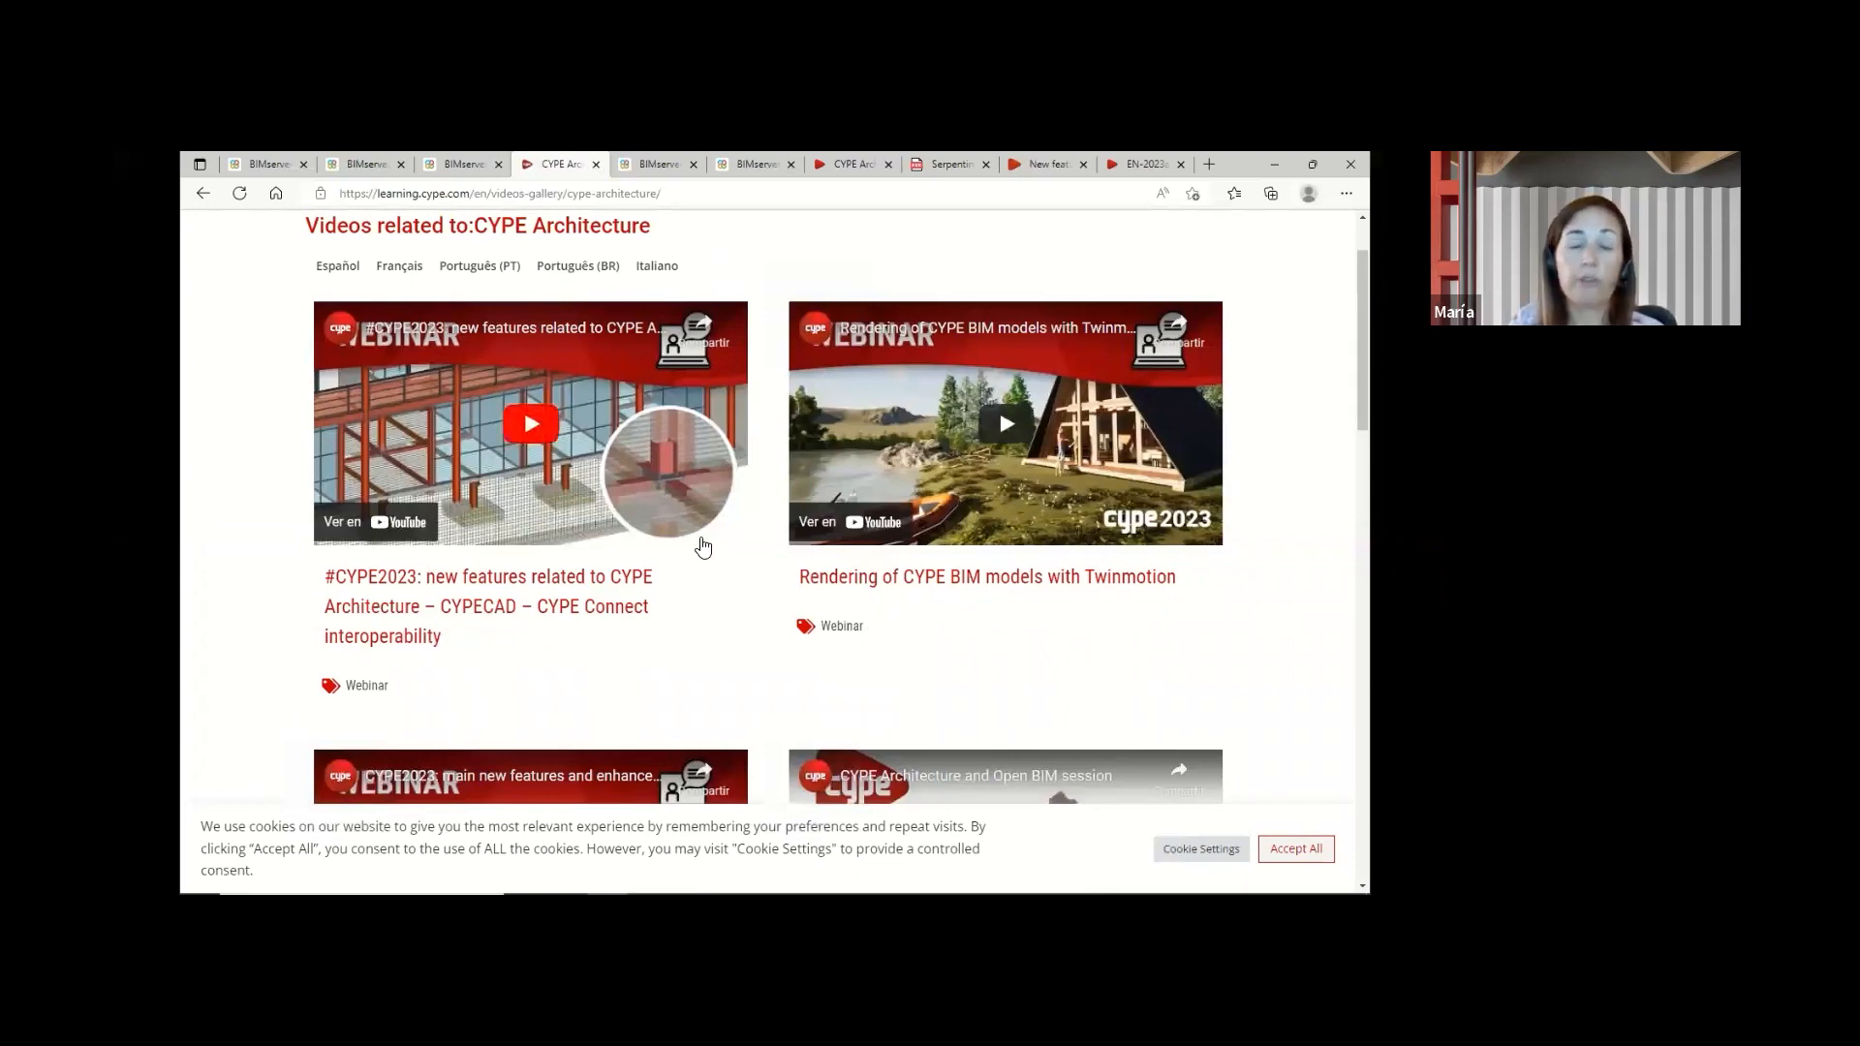
pyautogui.scroll(-5, 707, 537)
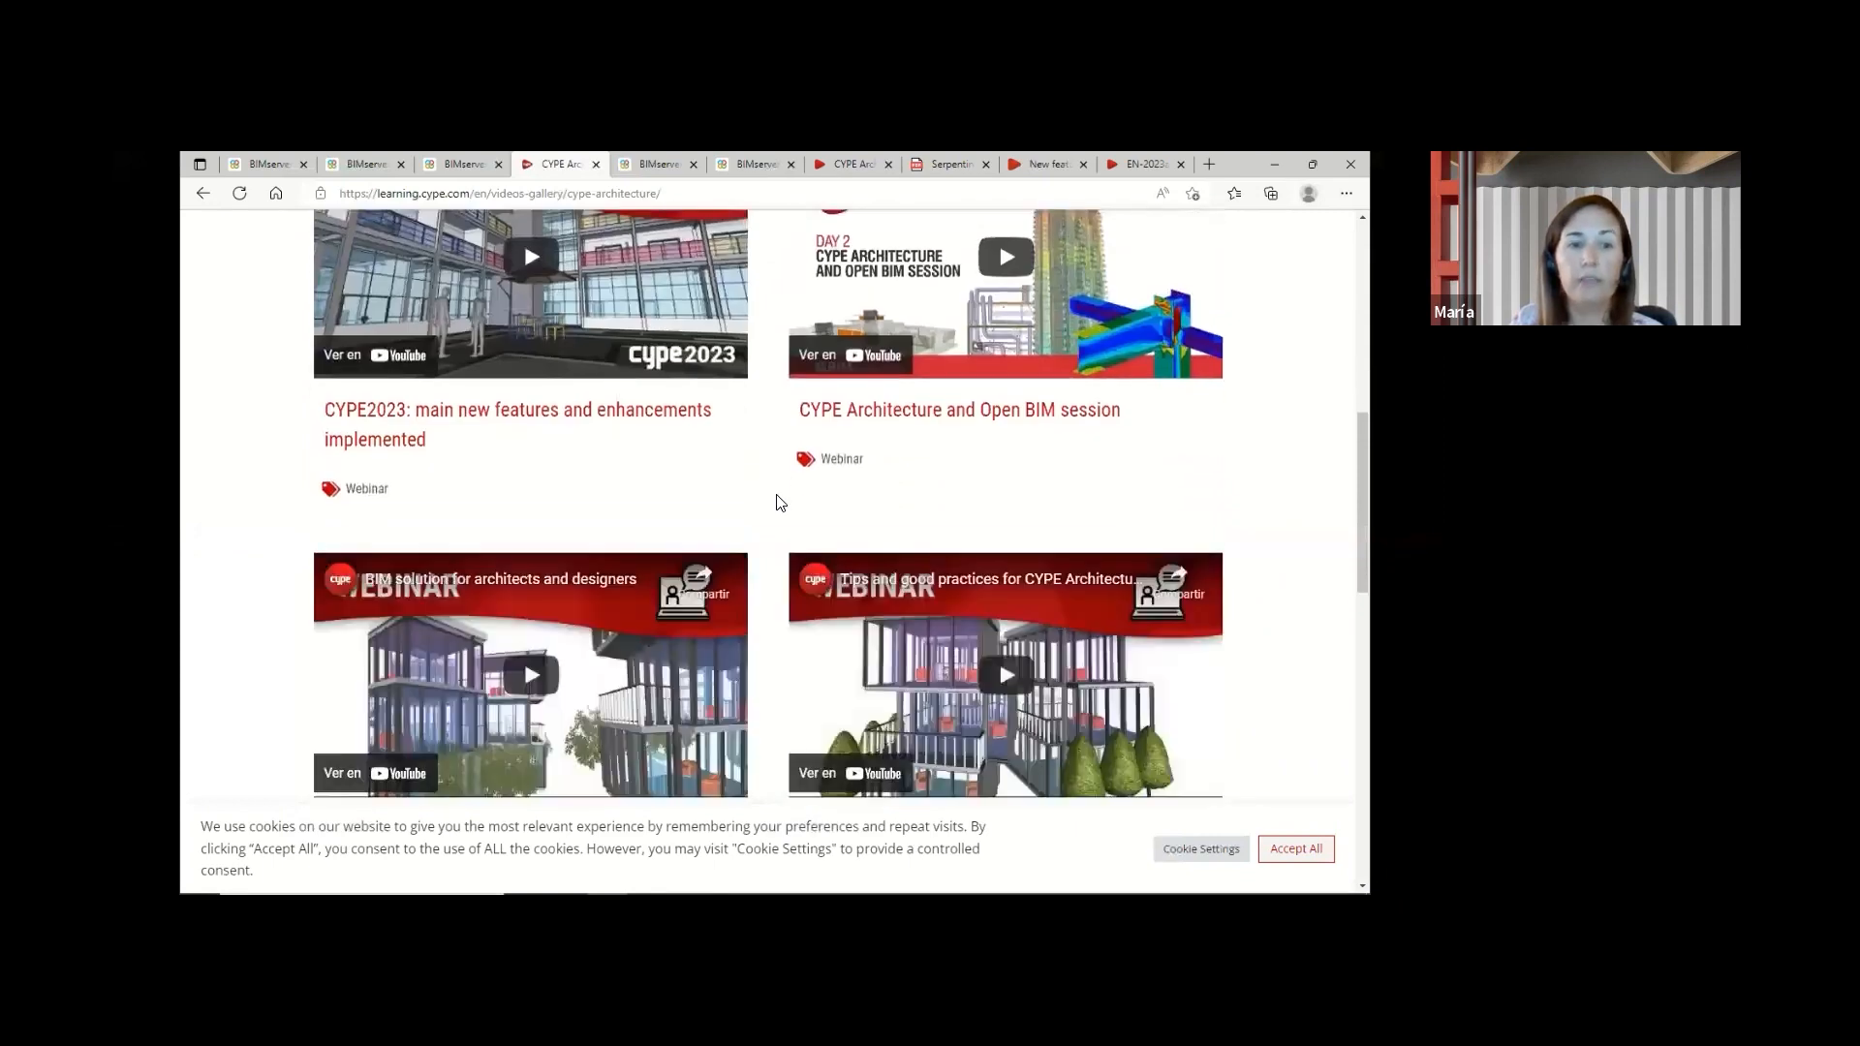
pyautogui.scroll(-4, 1234, 495)
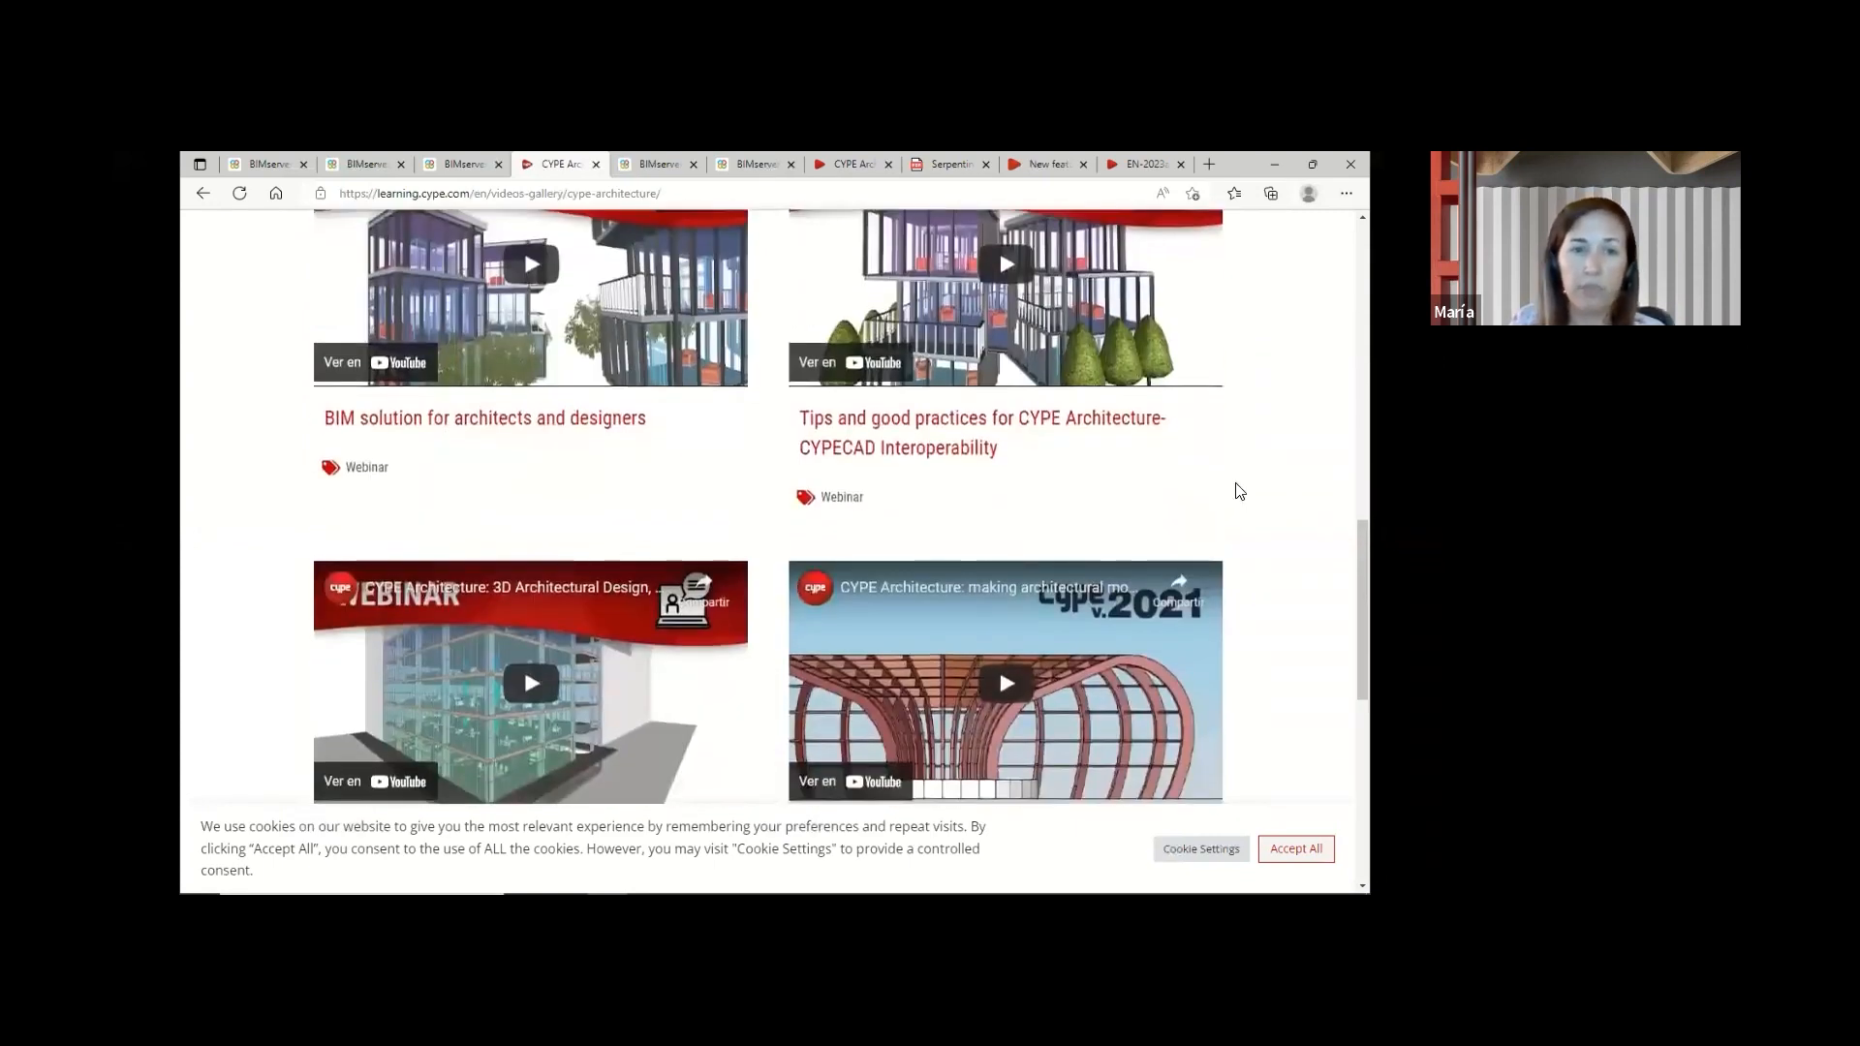
pyautogui.scroll(-4, 1237, 496)
pyautogui.scroll(-1, 1237, 494)
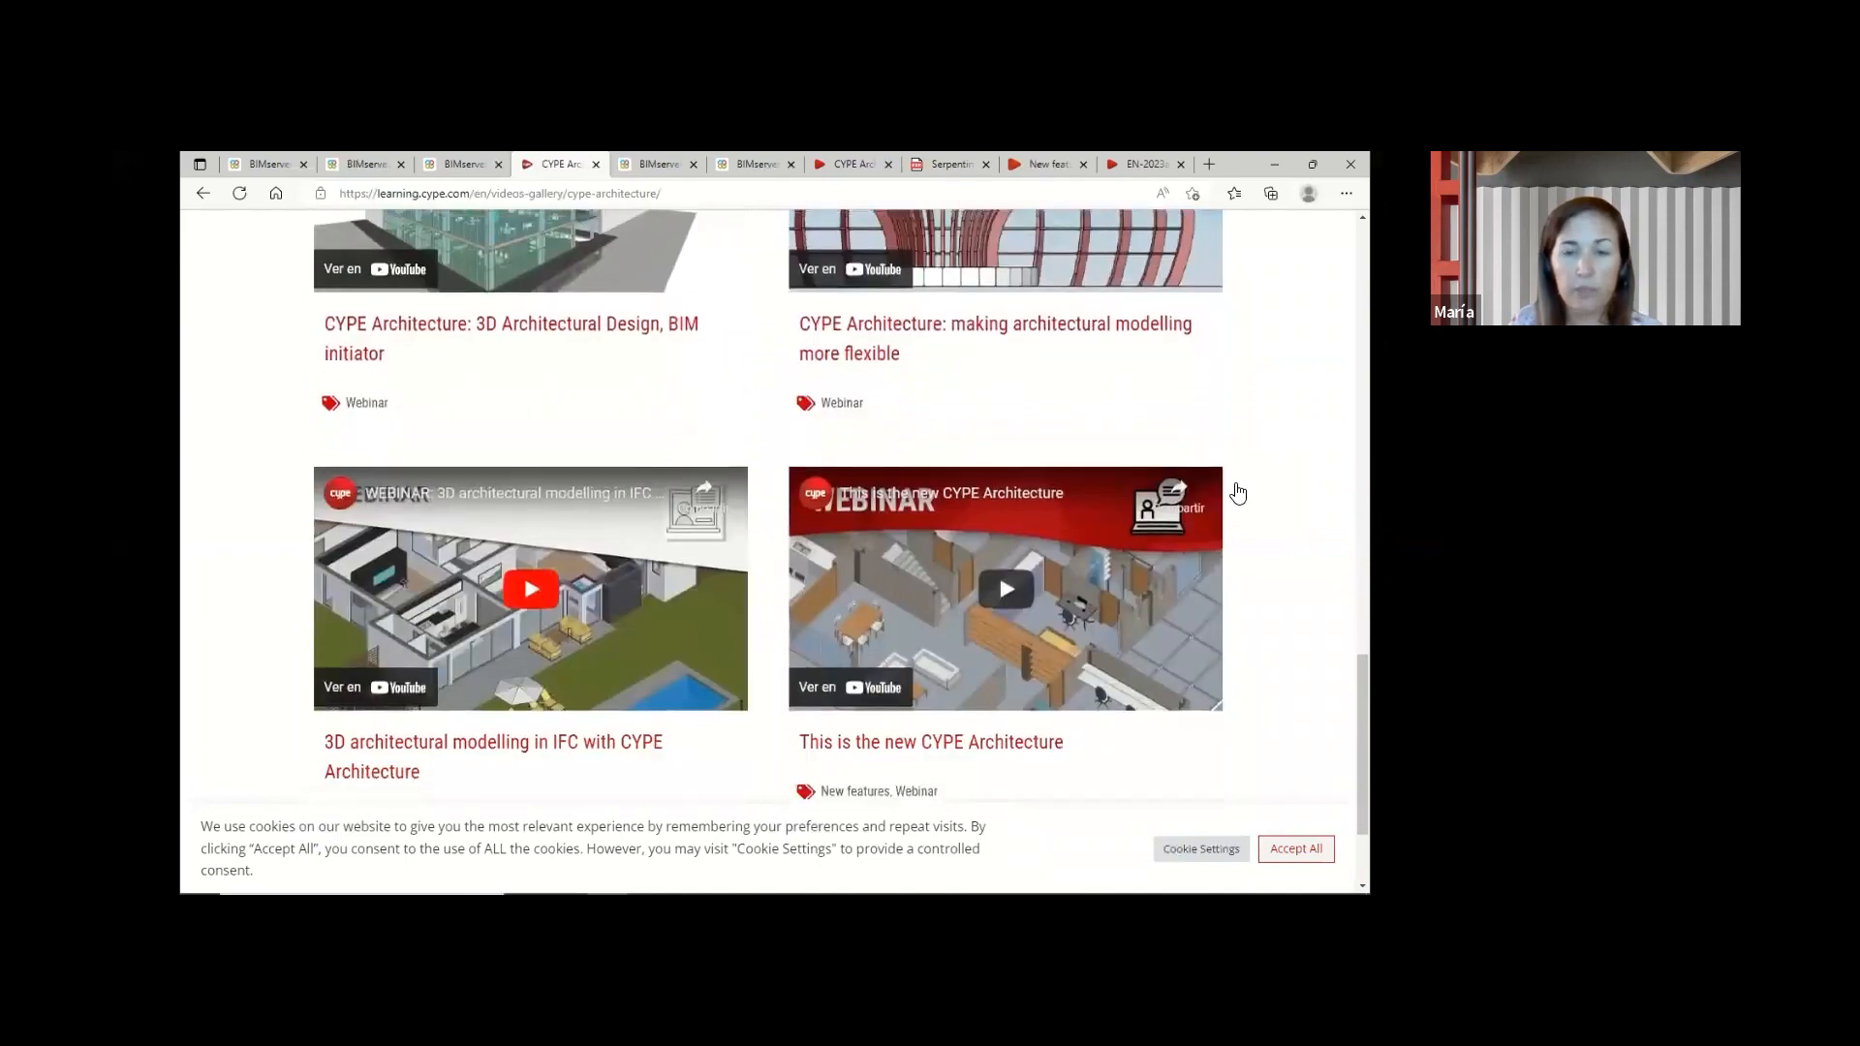
pyautogui.scroll(-1, 1238, 494)
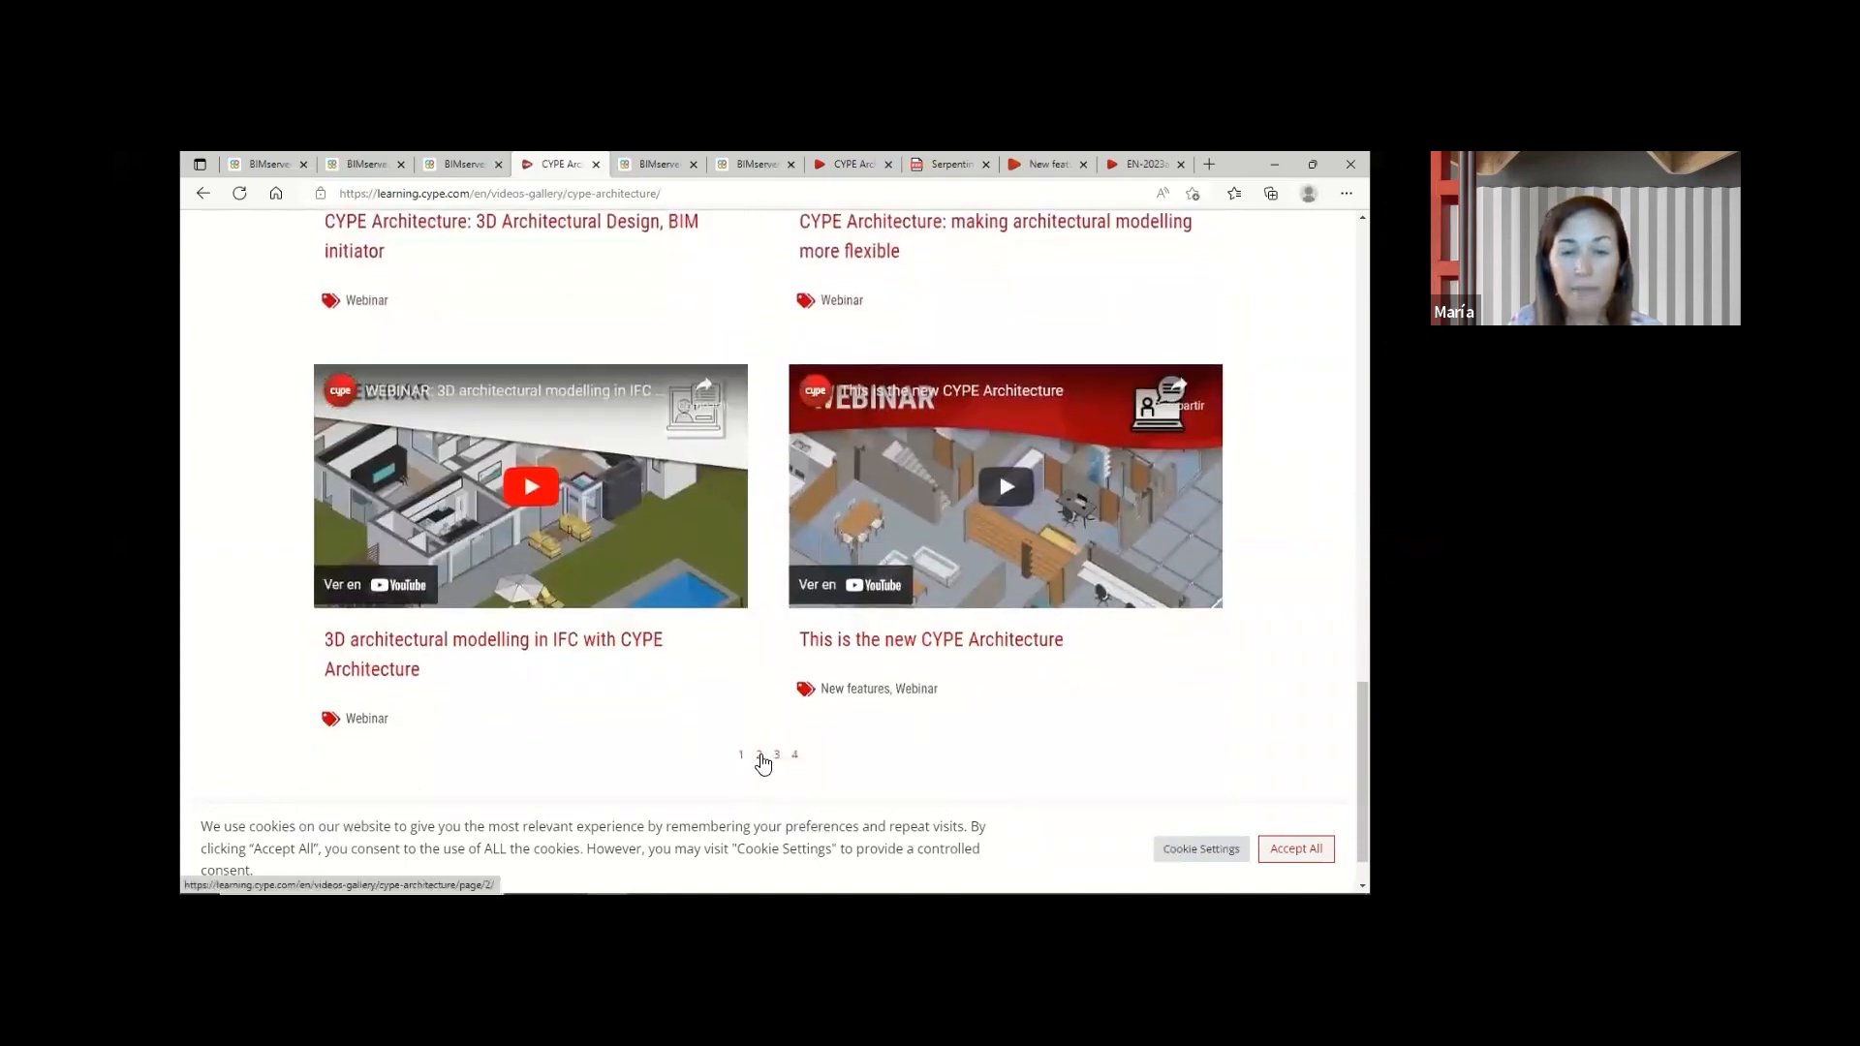
# - Browse page 2 of the CYPE Architecture videos as far as the Quickstart guide on importing DXF/DWG templates
pyautogui.click(761, 757)
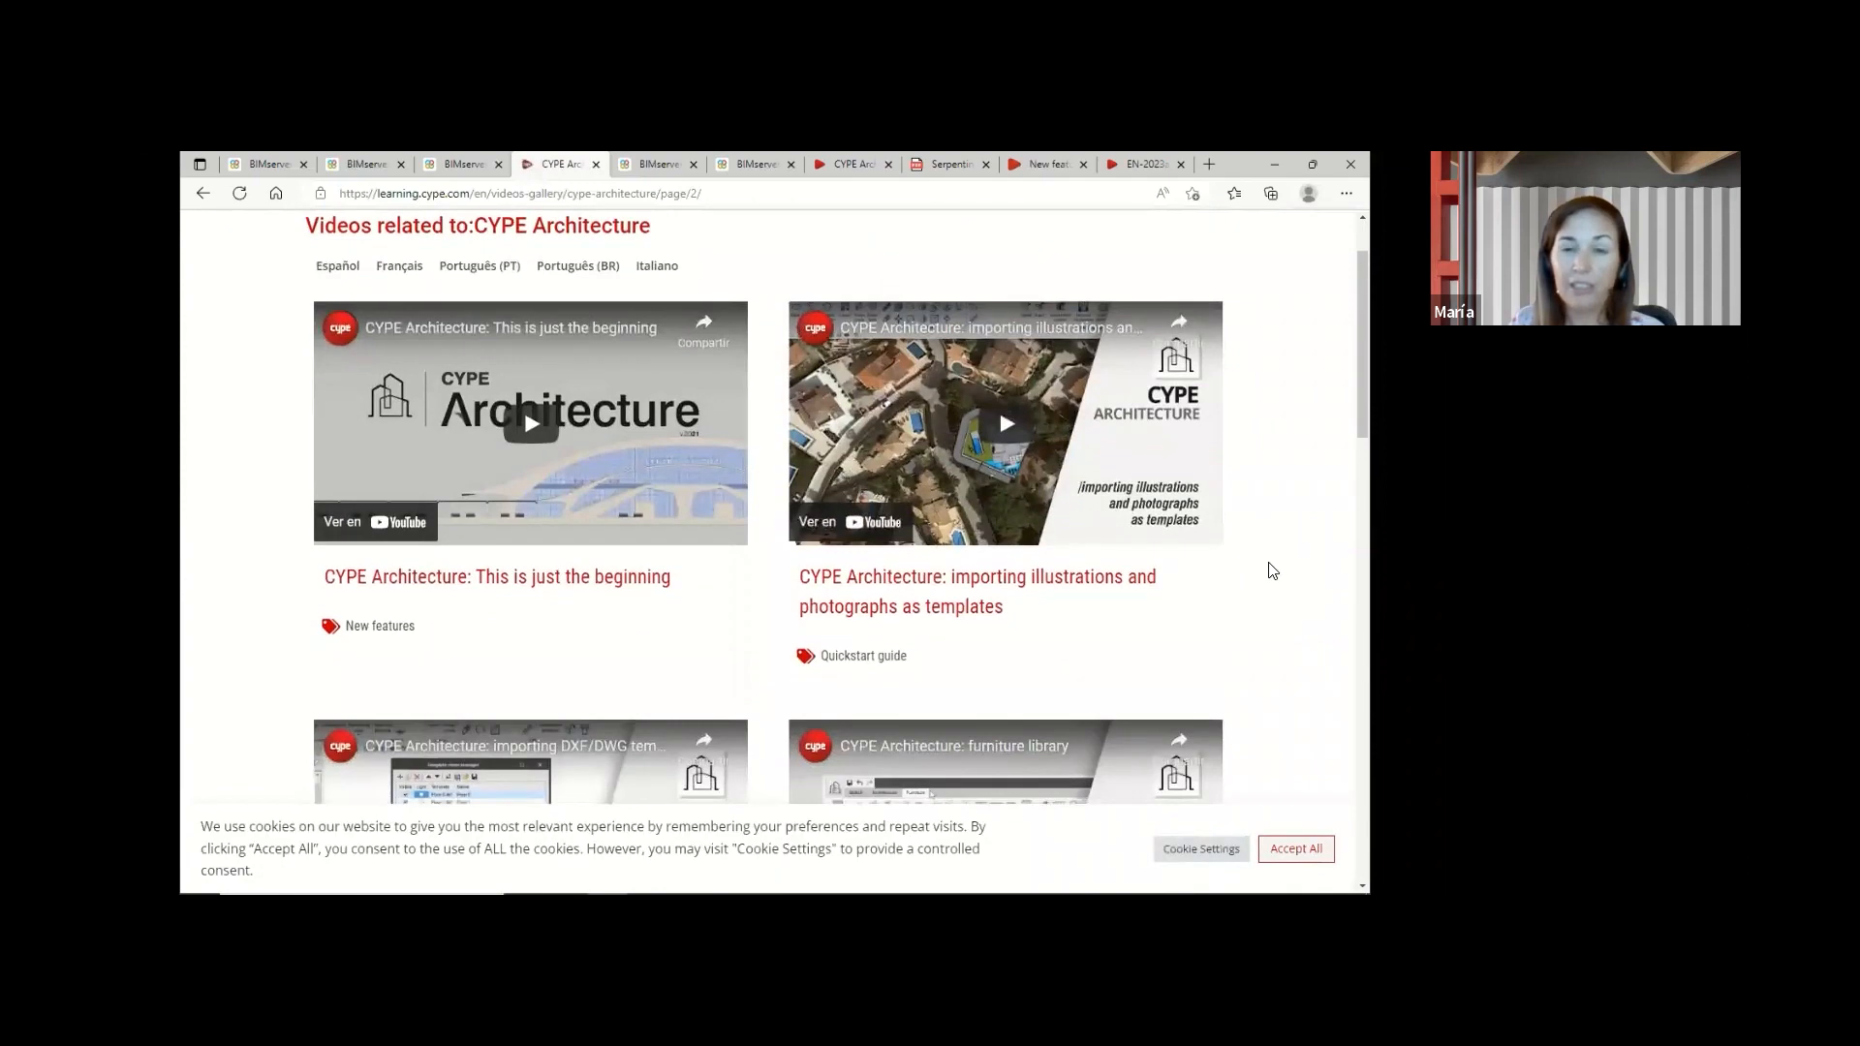
pyautogui.scroll(-2, 1271, 572)
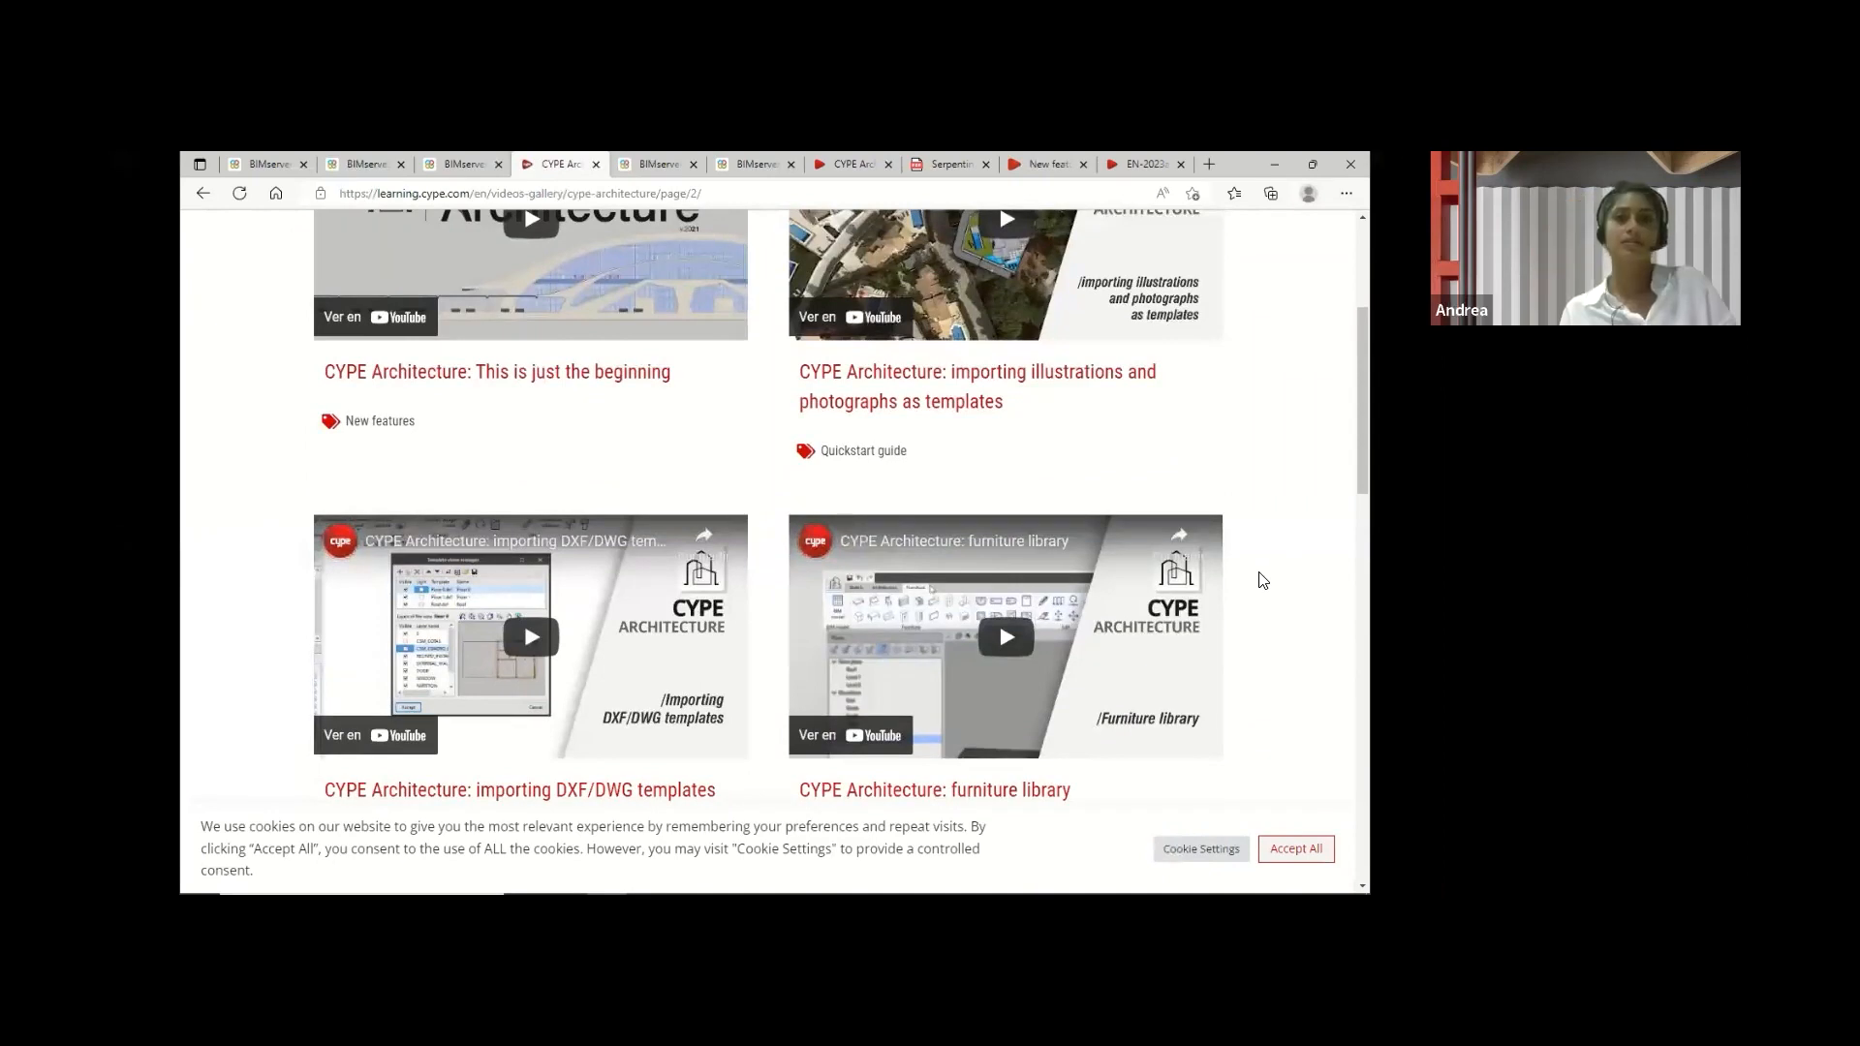
pyautogui.scroll(-1, 1263, 580)
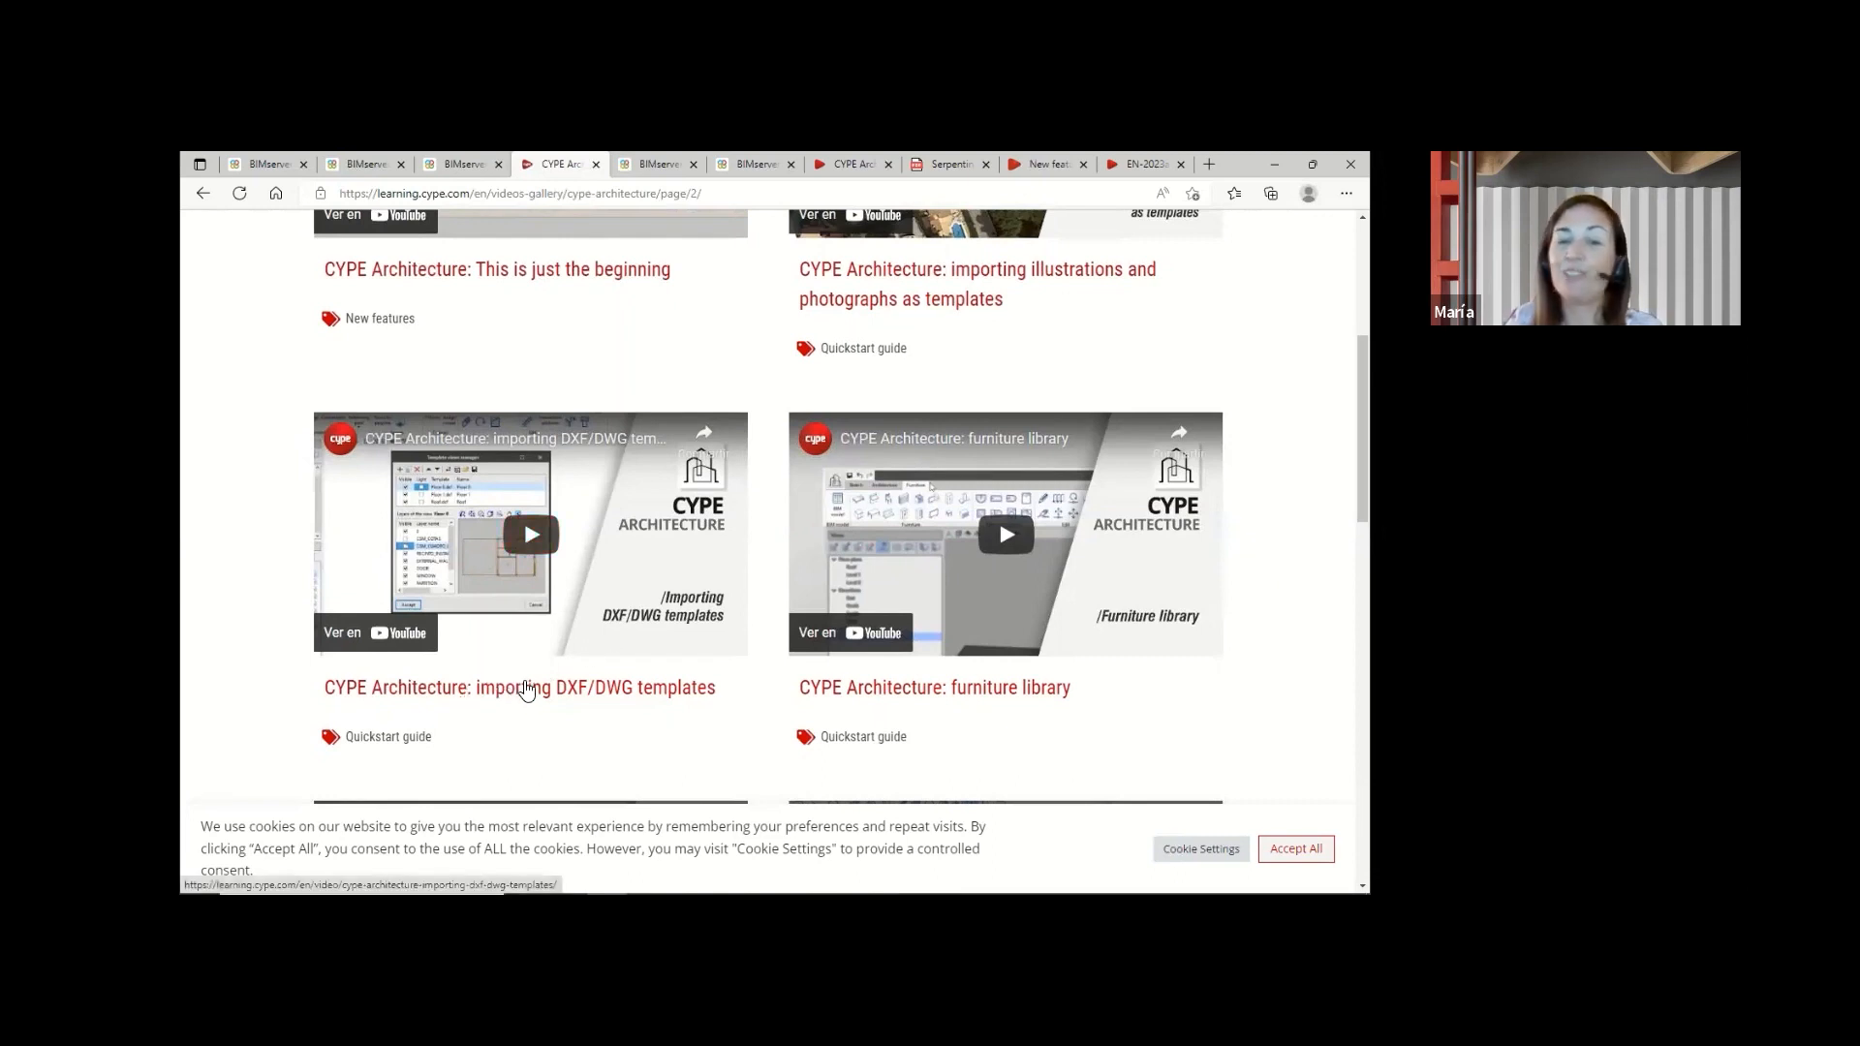
pyautogui.scroll(-1, 532, 696)
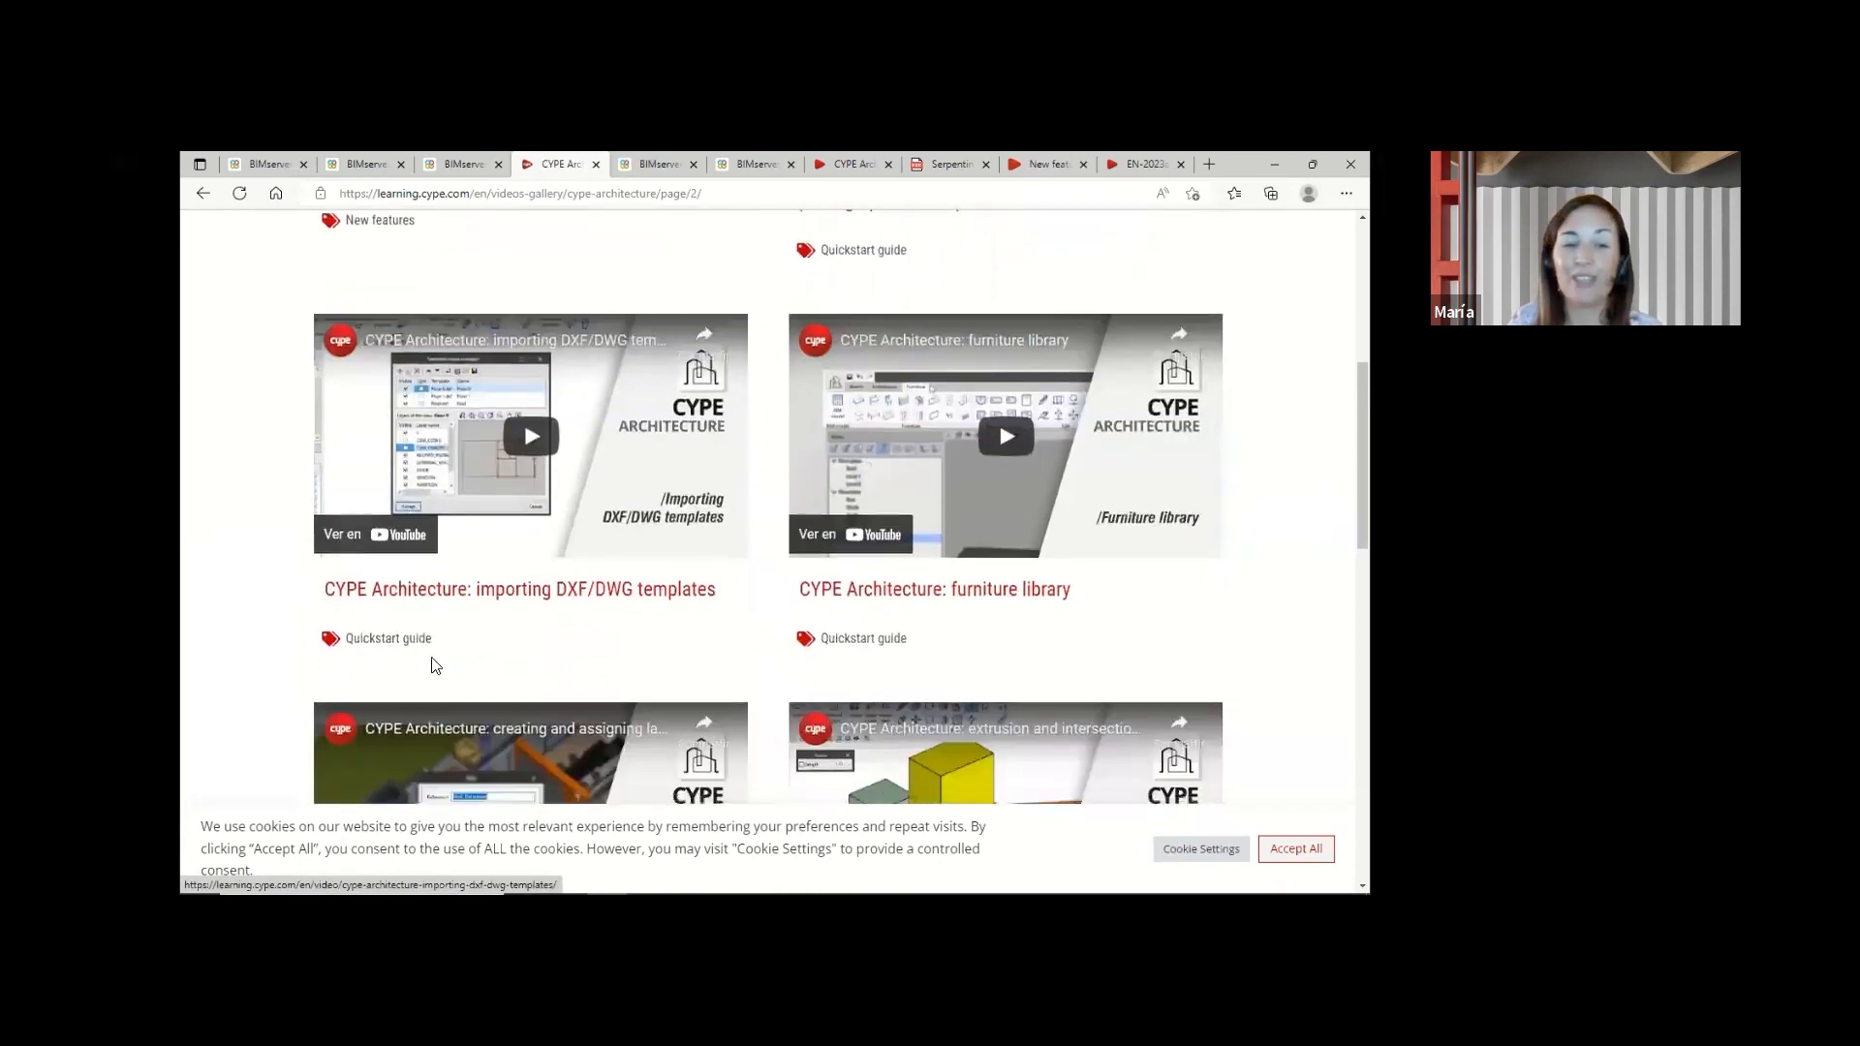
# - Open the Quickstart guide lesson on importing DXF/DWG templates, look through the lesson list and minimise the browser
pyautogui.click(537, 591)
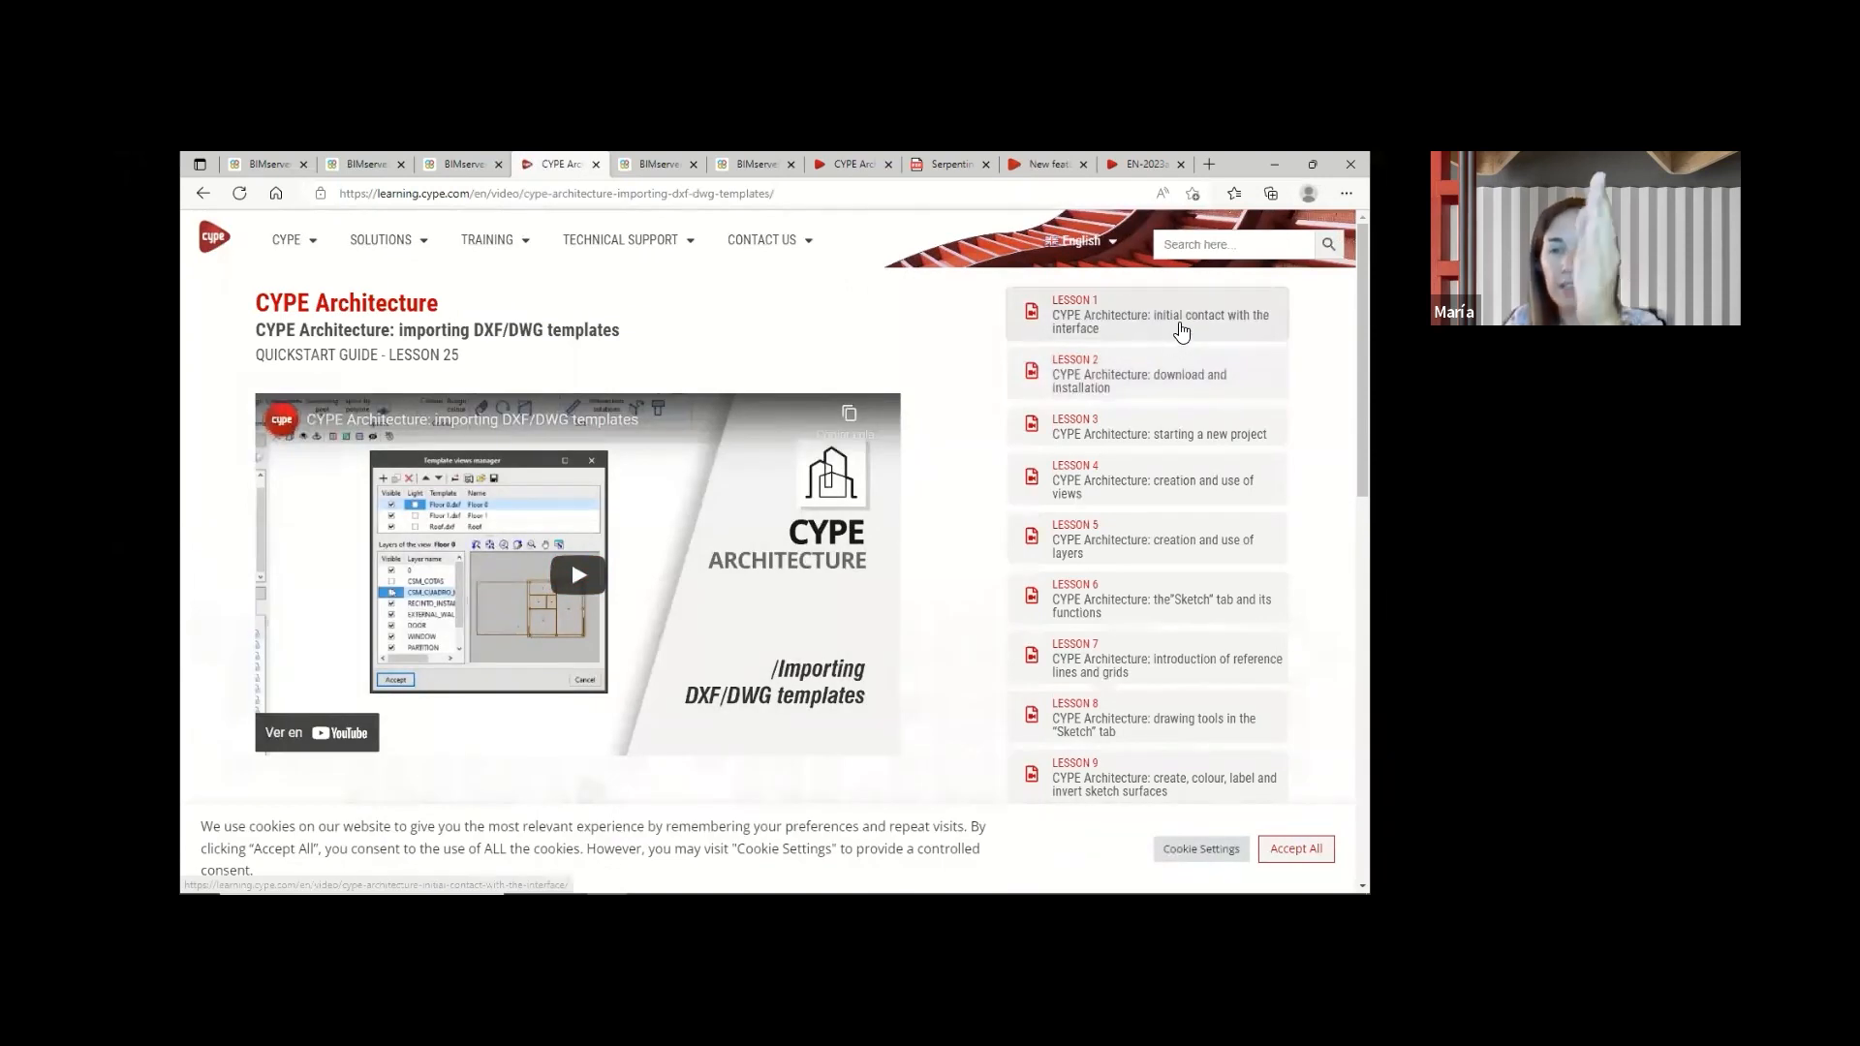
pyautogui.scroll(-5, 1181, 344)
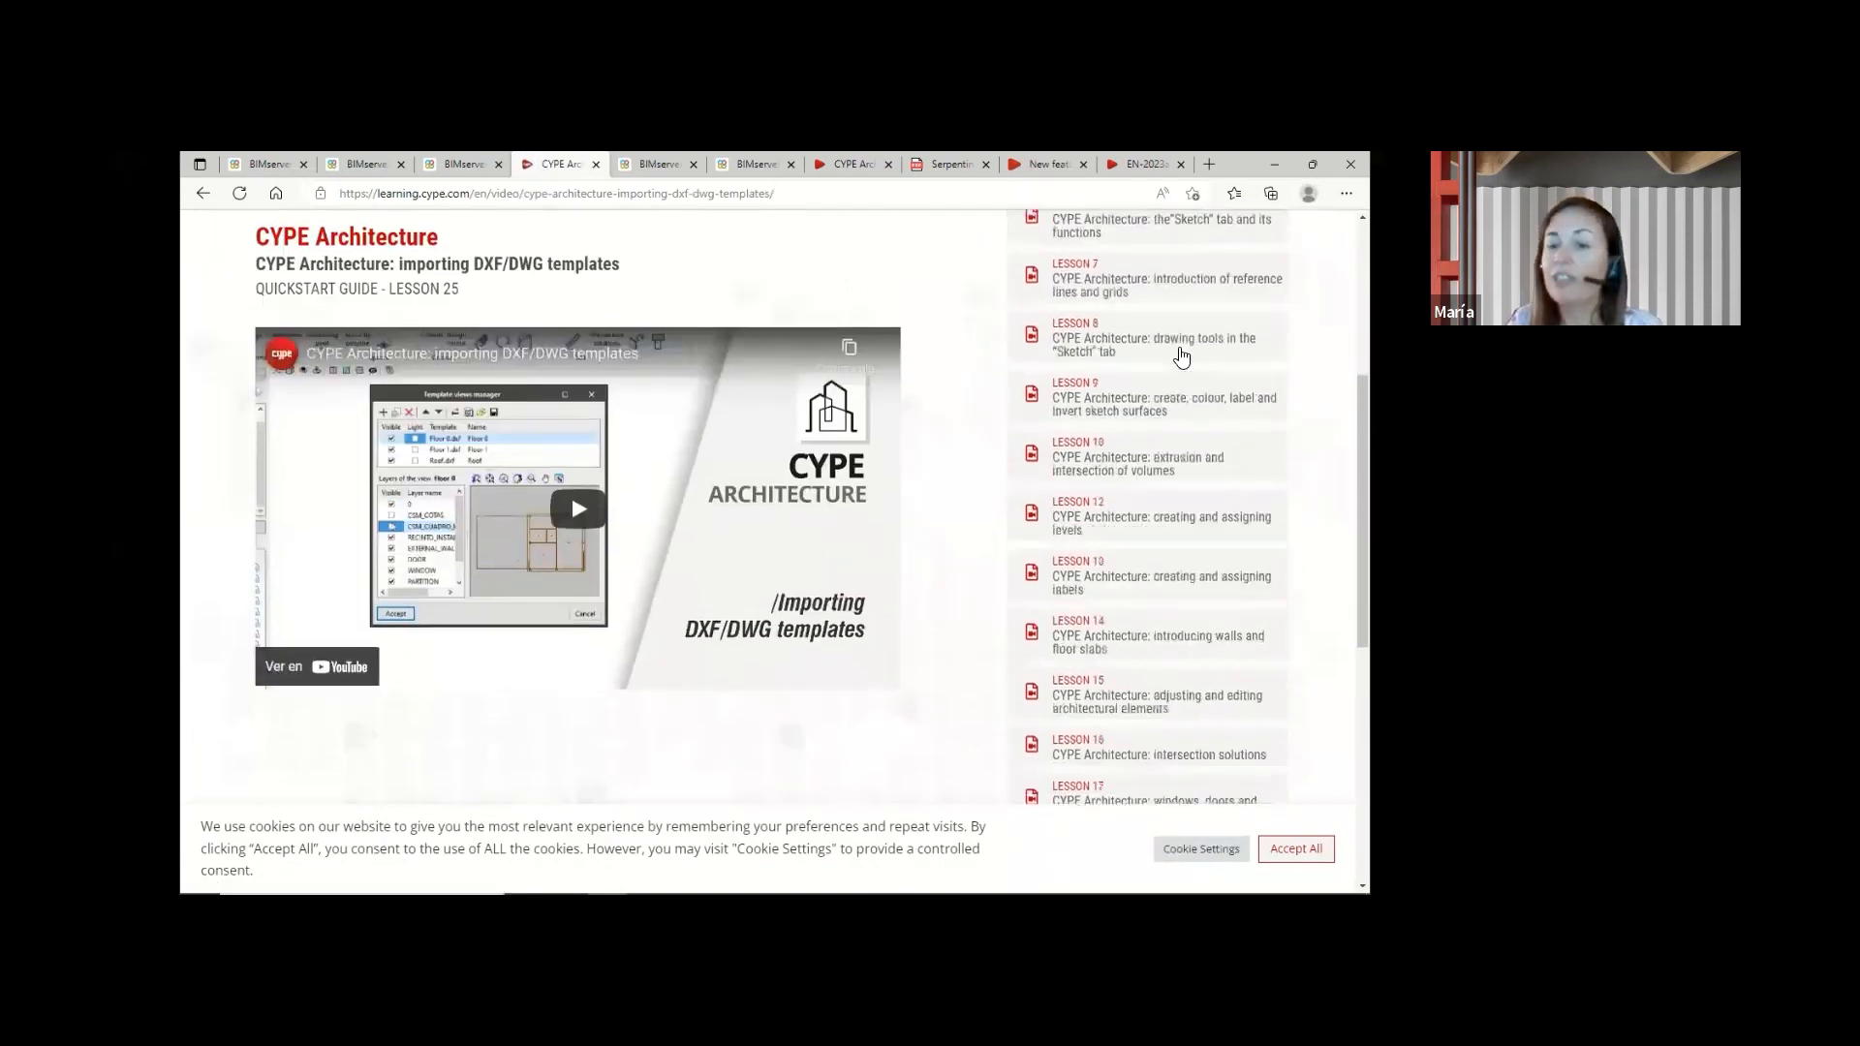
pyautogui.scroll(-5, 1181, 352)
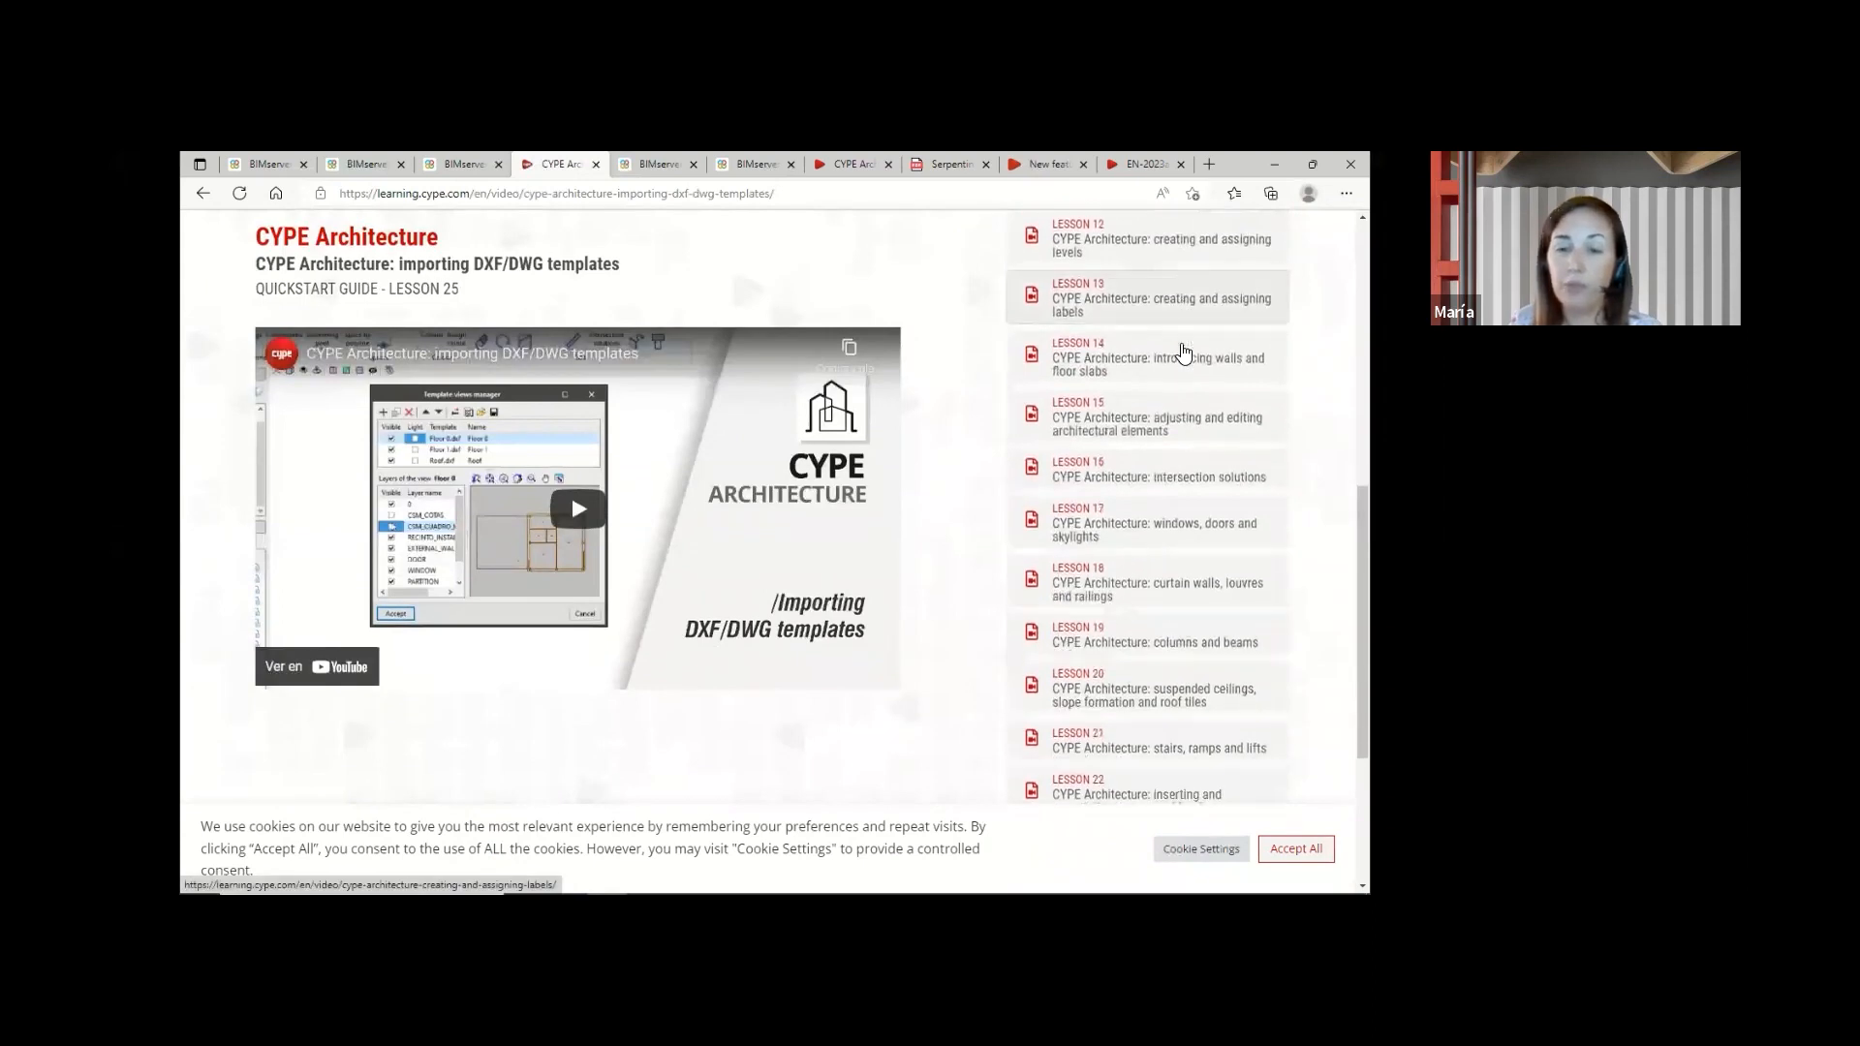
pyautogui.scroll(10, 1183, 350)
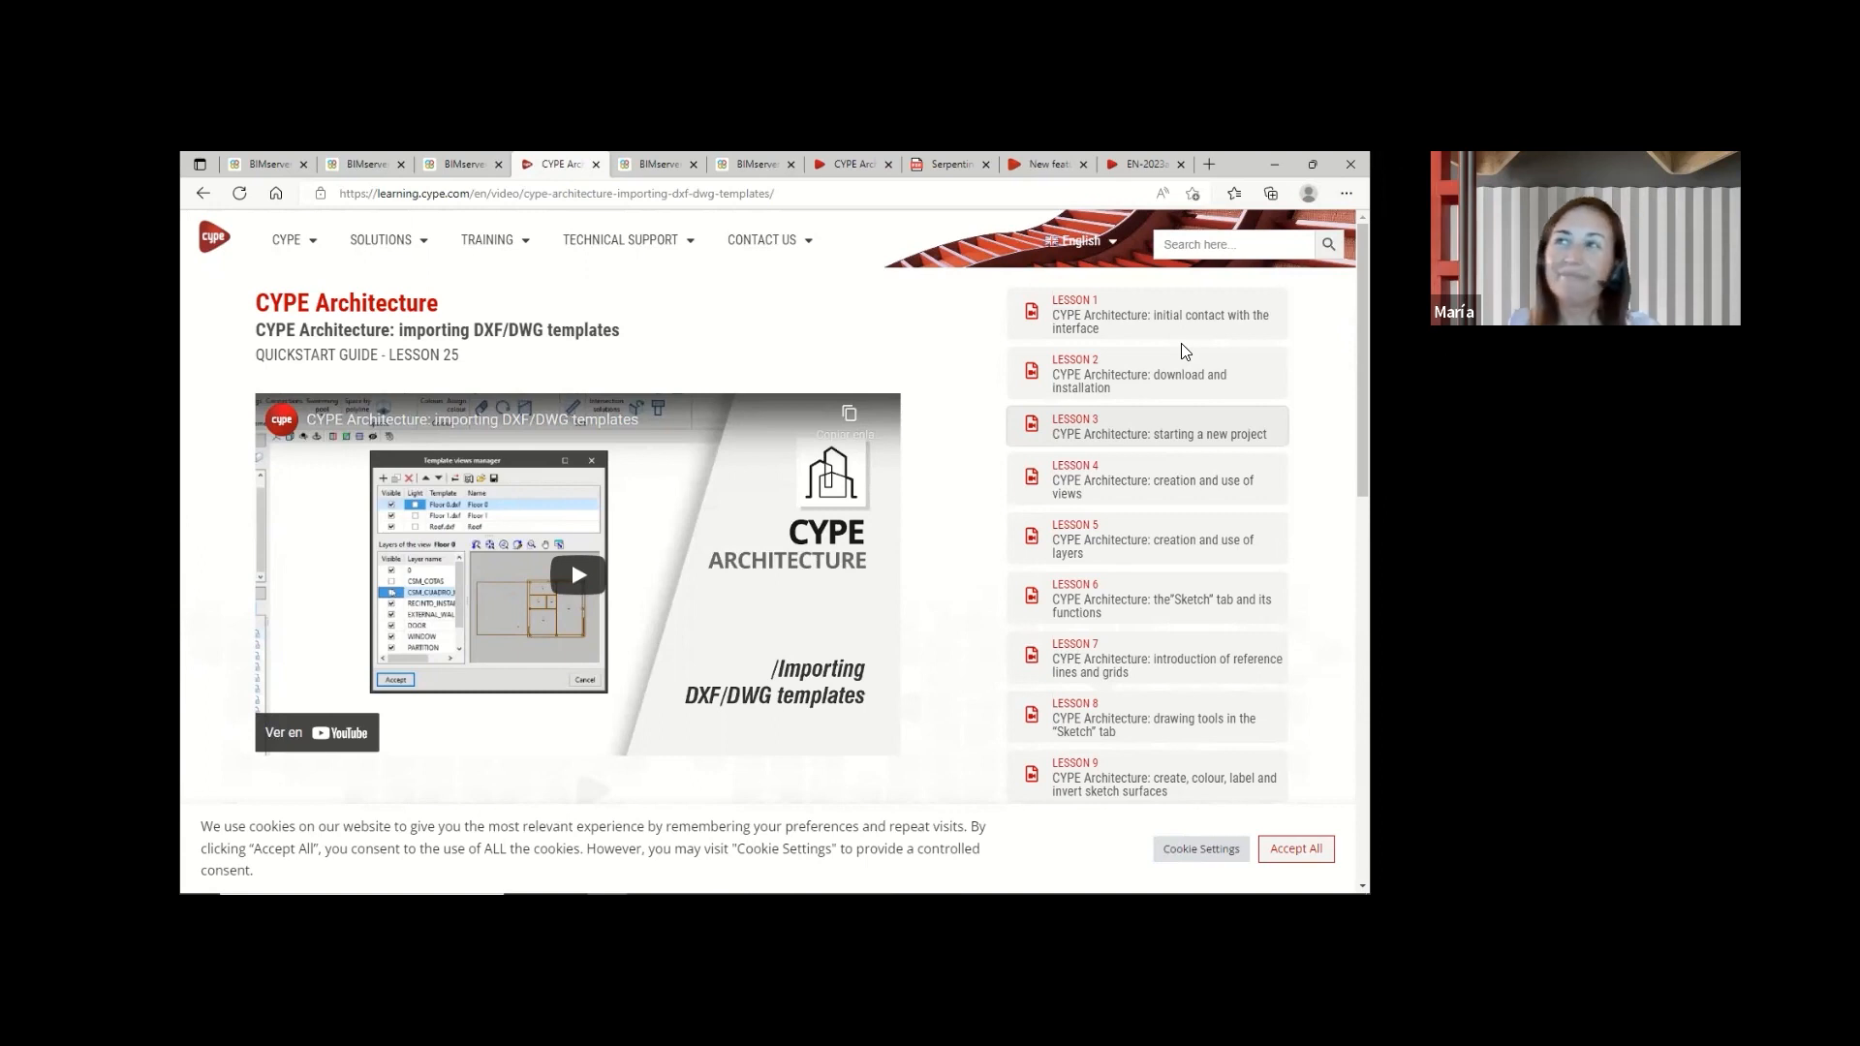
pyautogui.moveTo(958, 890)
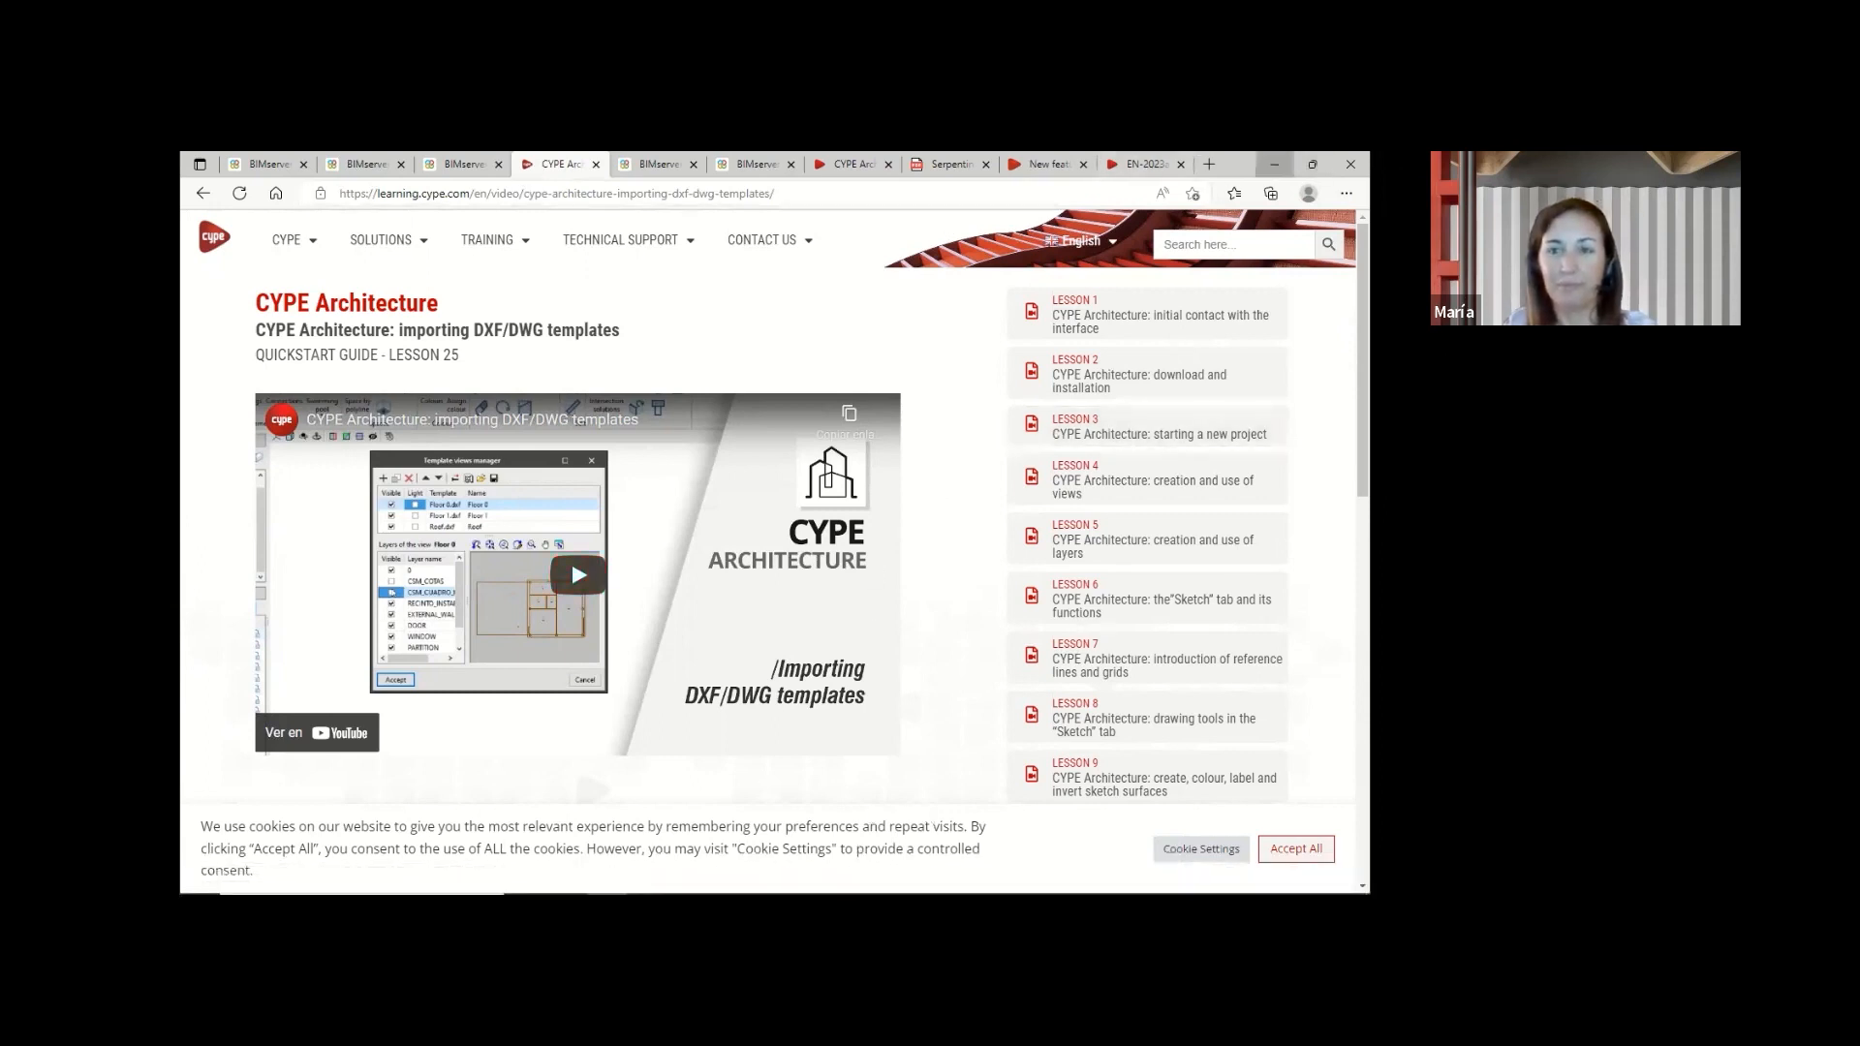
pyautogui.click(1274, 164)
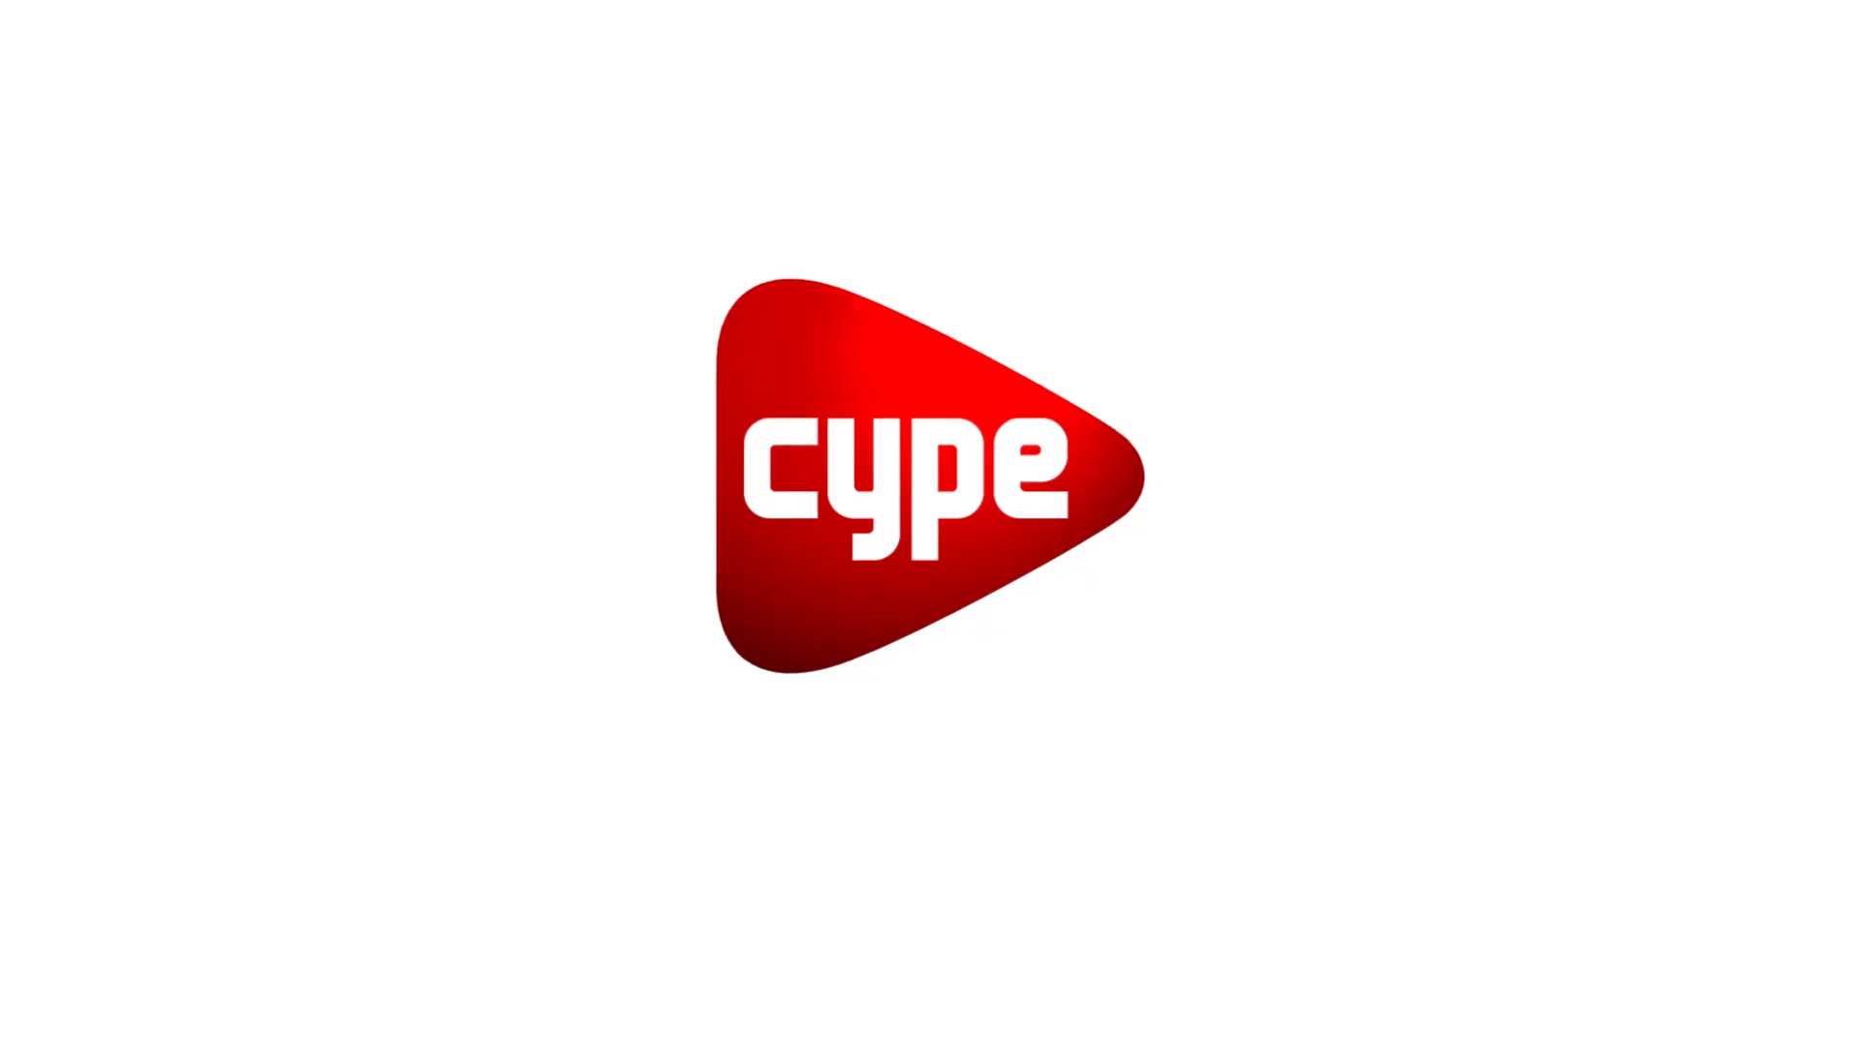